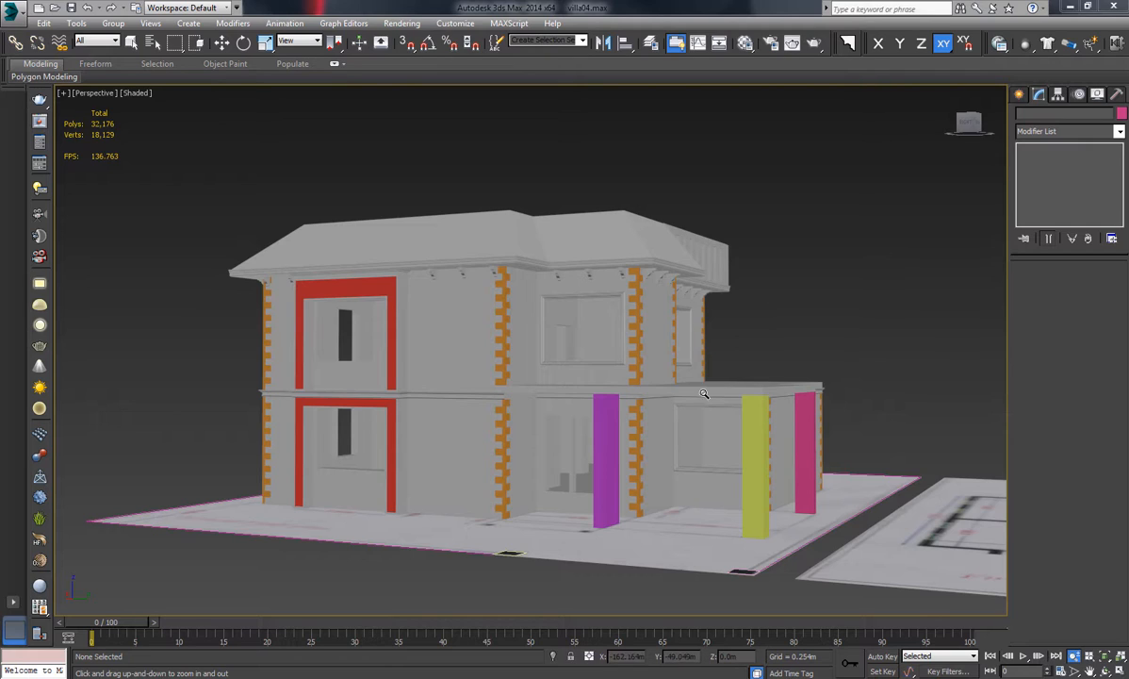
Open the lower flat roof slab's line for spline-level editing, with the extruded end result hidden.
middle_click_drag(782, 432, 811, 298, "alt")
key("w")
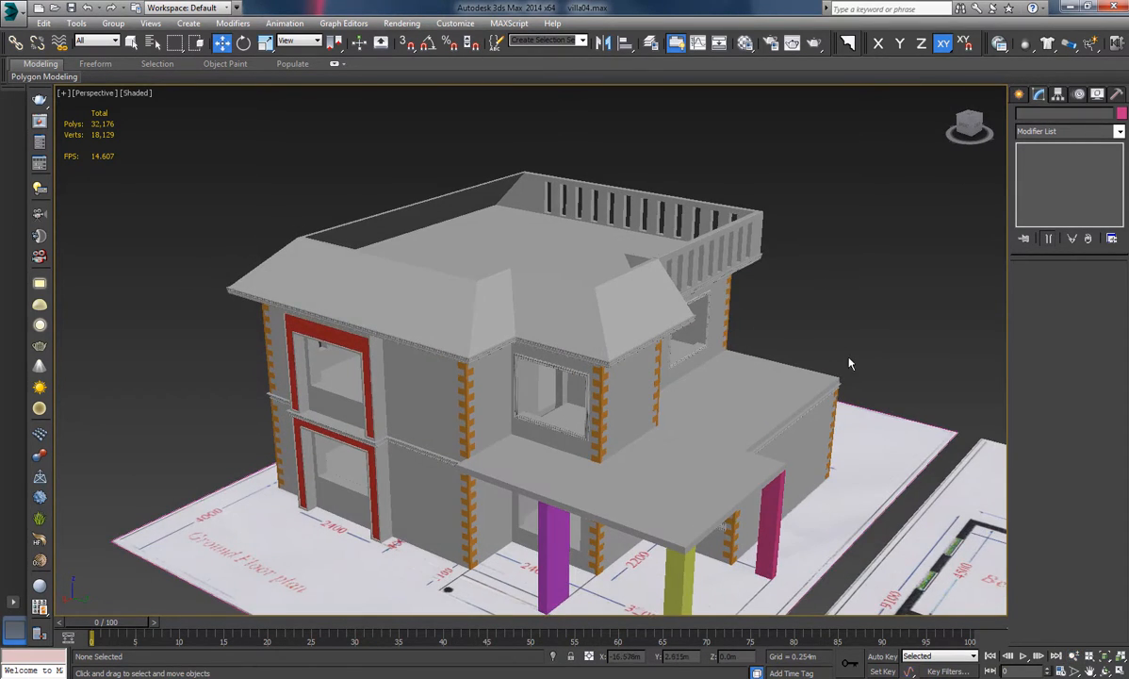
scroll(728, 359, "up", 2)
scroll(728, 359, "up", 5)
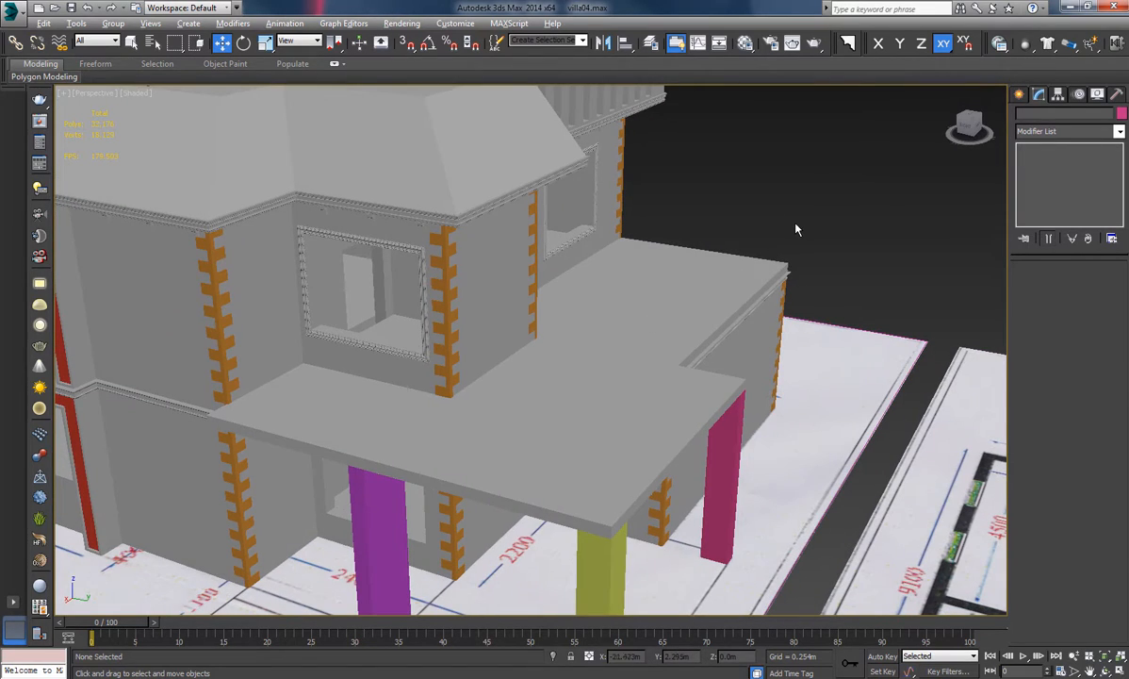
middle_click_drag(627, 414, 629, 417, "alt")
left_click(609, 329)
middle_click_drag(593, 282, 668, 328, "alt")
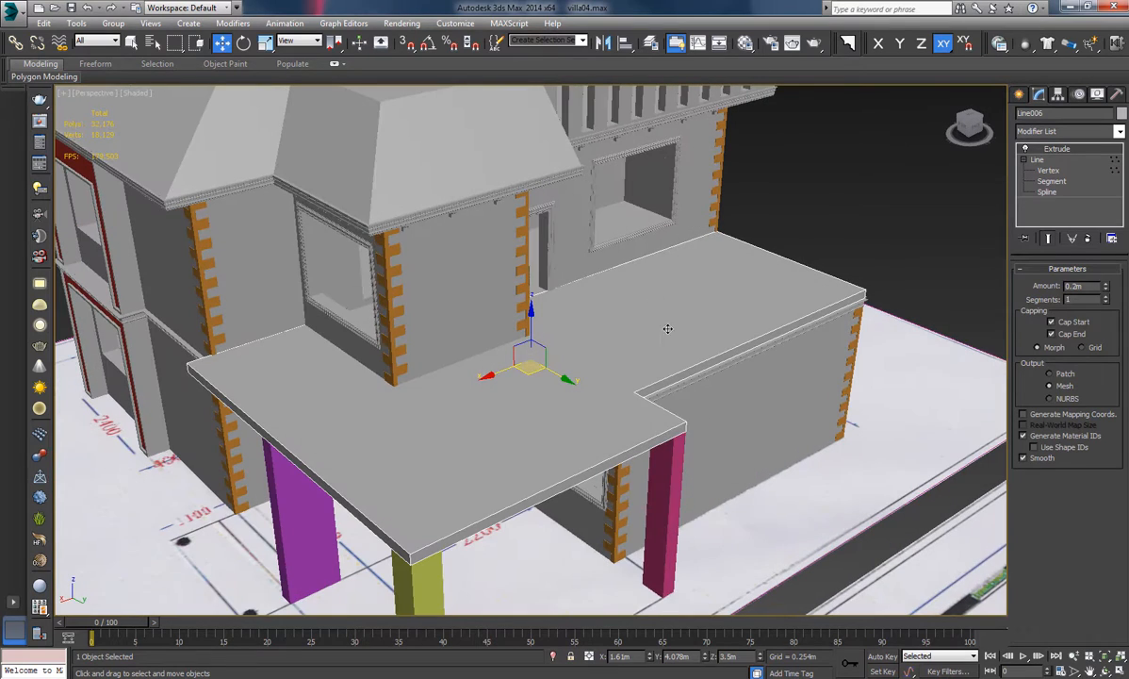
left_click(1047, 192)
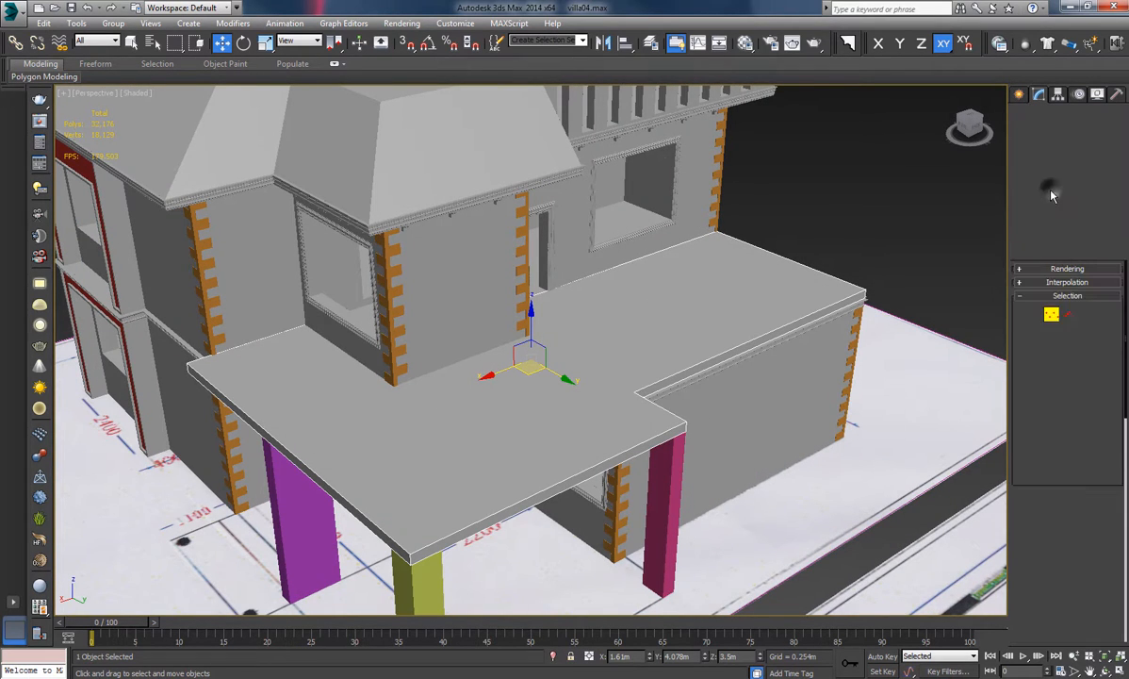
left_click(1051, 239)
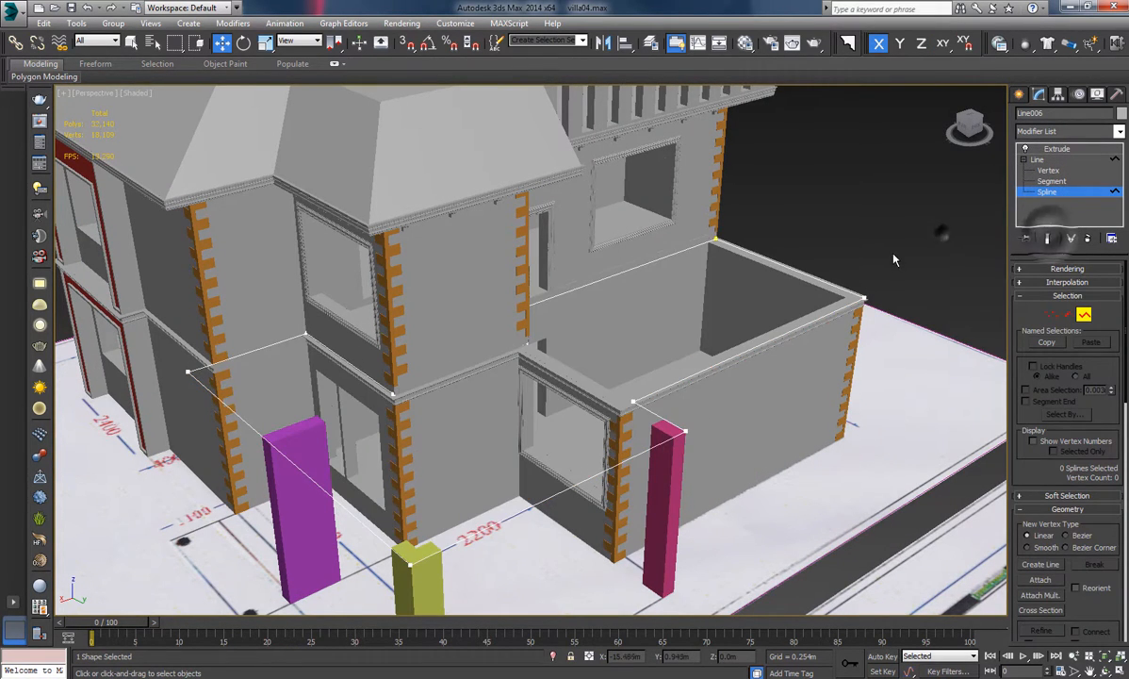
Select the slab's closed outline spline and detach it as a copy into a separate shape.
left_click(715, 364)
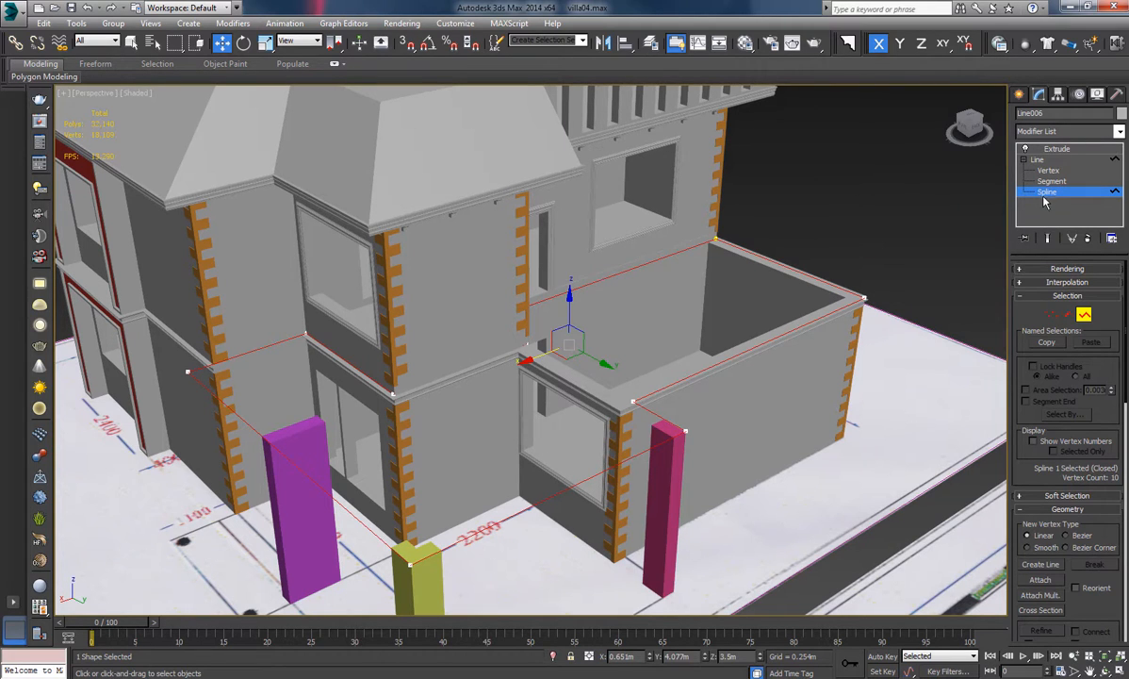
left_click(856, 244)
left_click(688, 366)
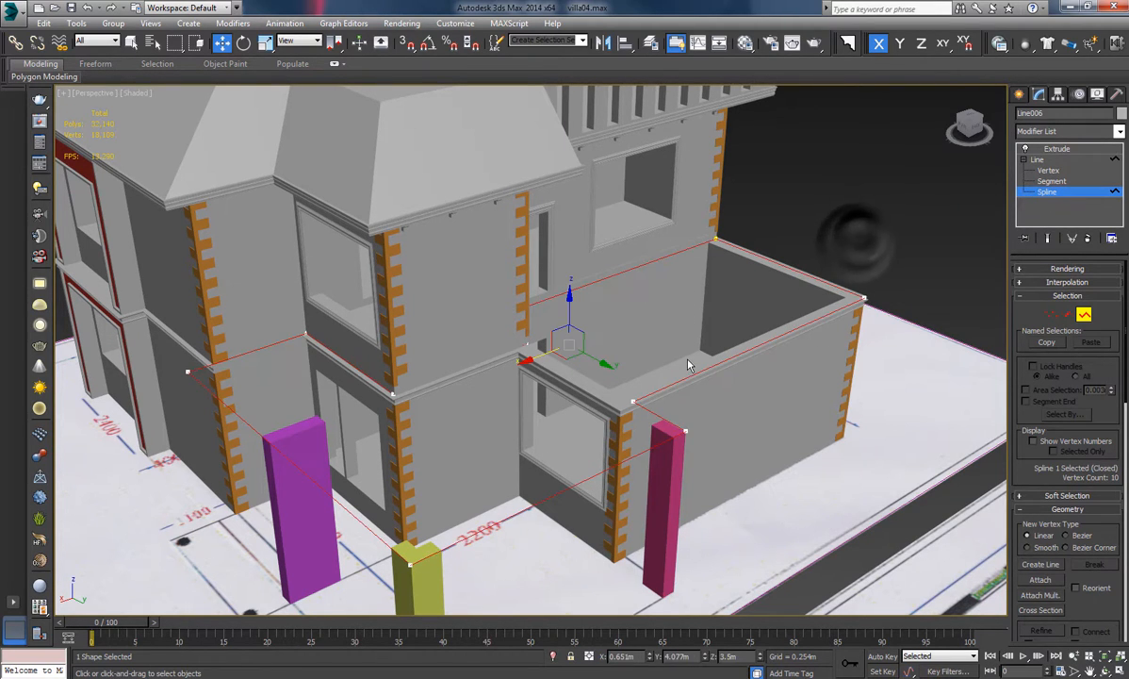
left_click_drag(1044, 541, 1050, 248)
scroll(1053, 414, "down", 5)
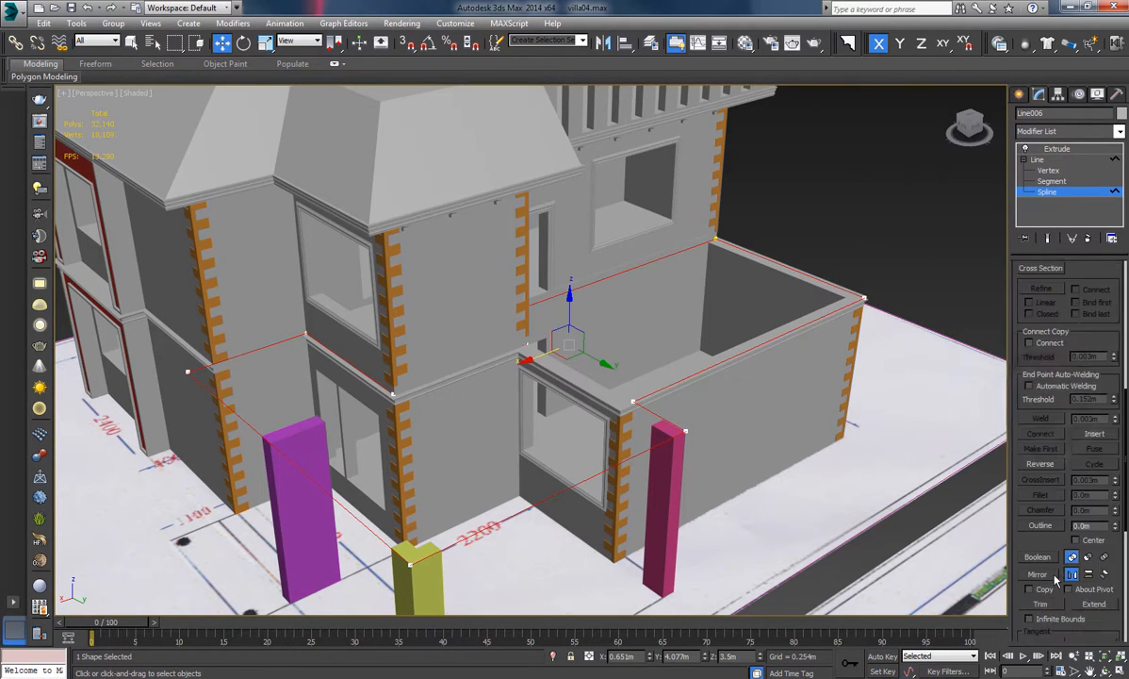
scroll(1056, 528, "down", 5)
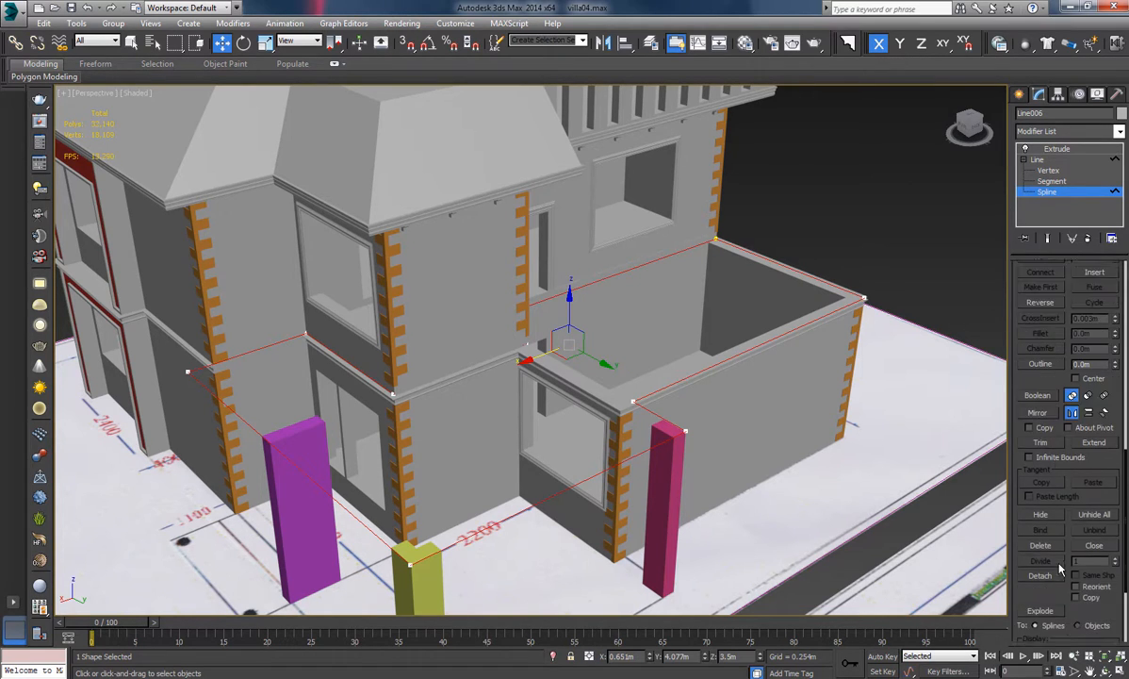
left_click(1076, 536)
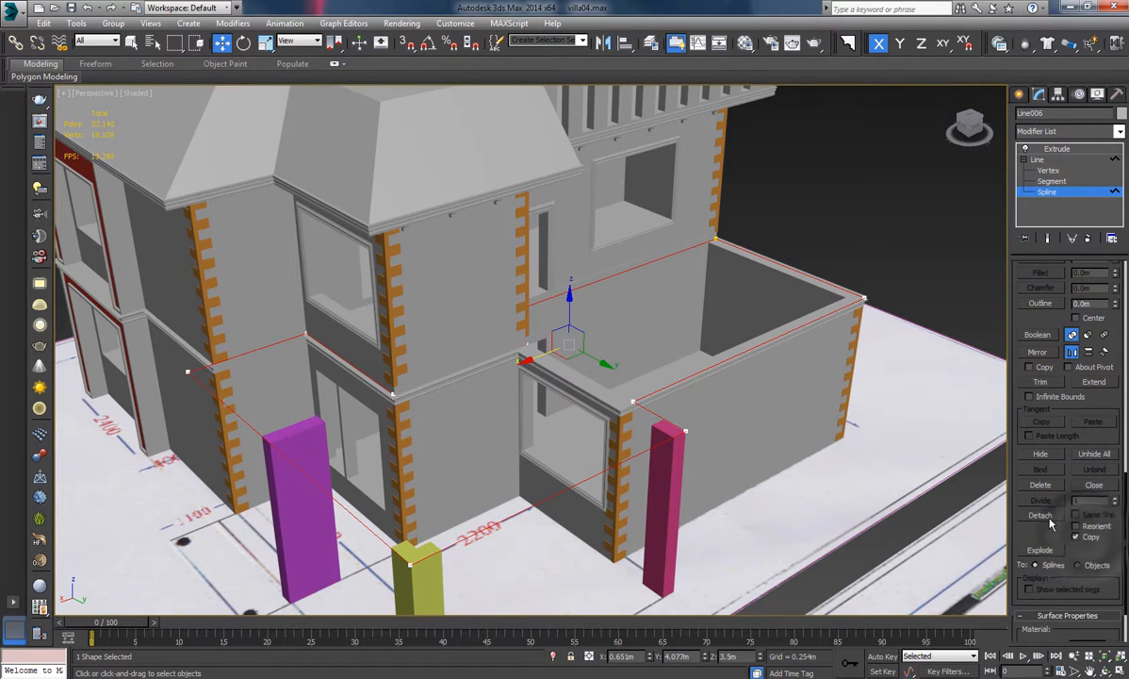
left_click(1041, 514)
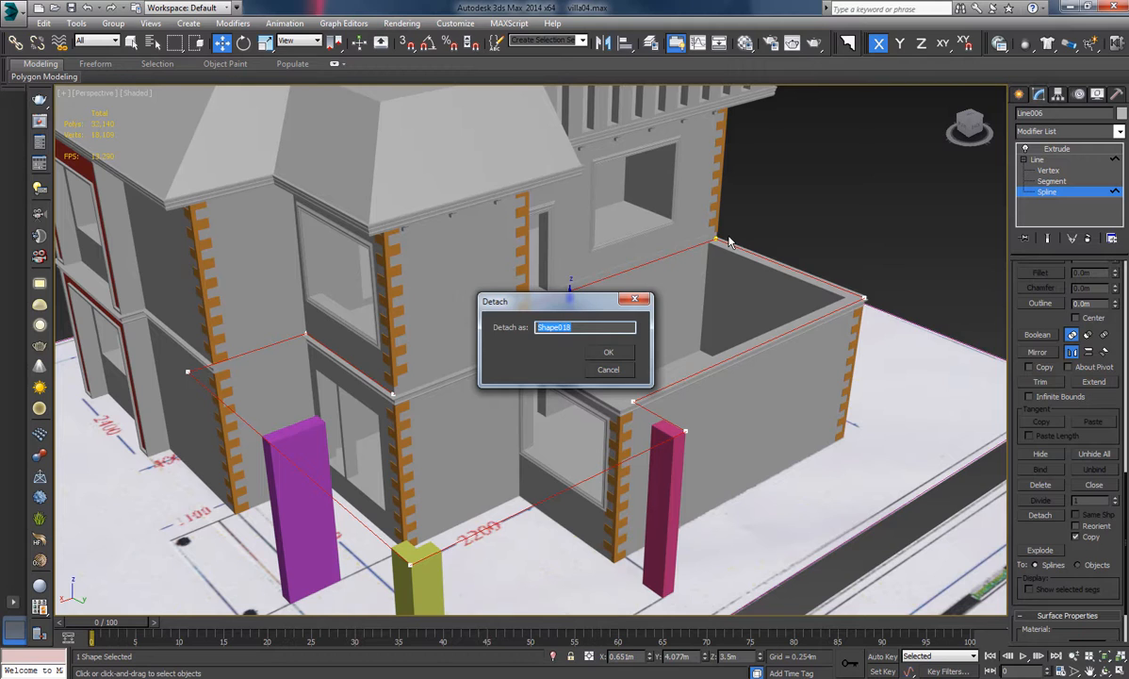
left_click(608, 352)
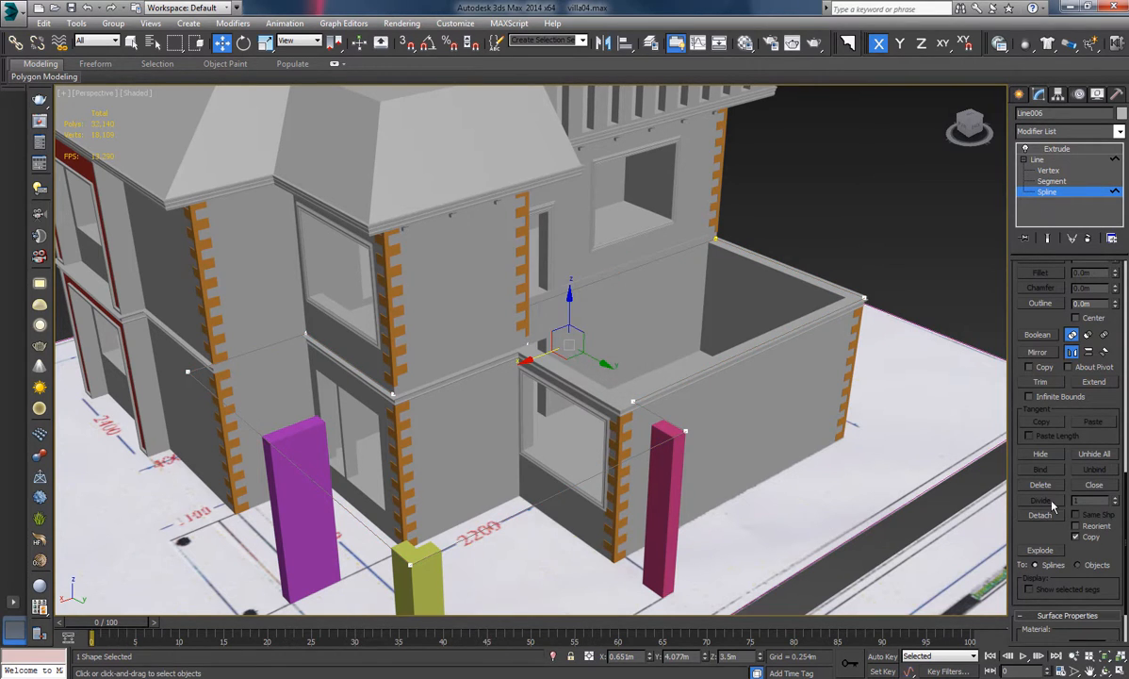
Leave spline editing, return the slab to its Extrude level and deselect it.
middle_click_drag(867, 361, 878, 355)
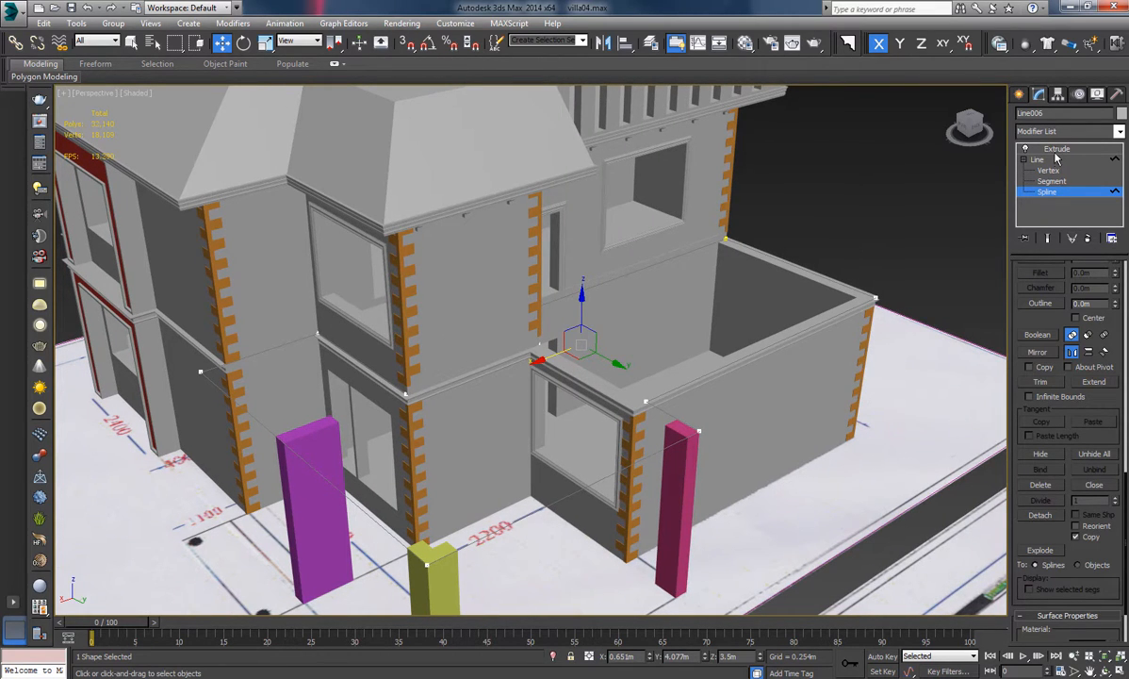
left_click(1053, 192)
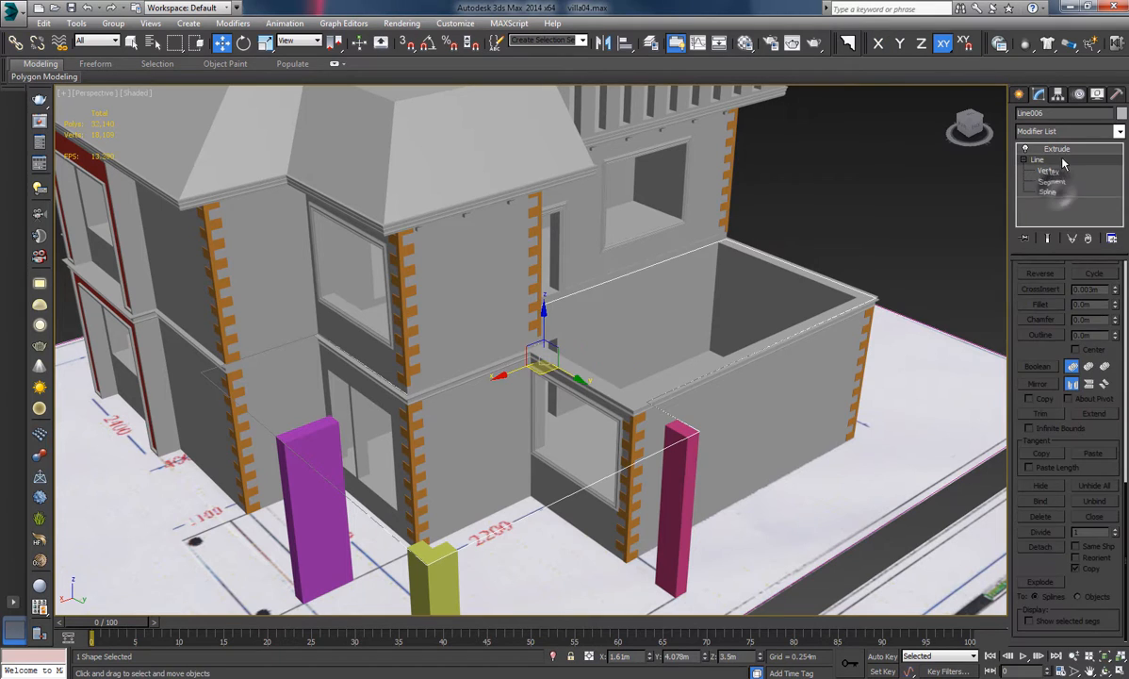
left_click(1063, 149)
left_click(893, 238)
middle_click_drag(816, 349, 872, 329)
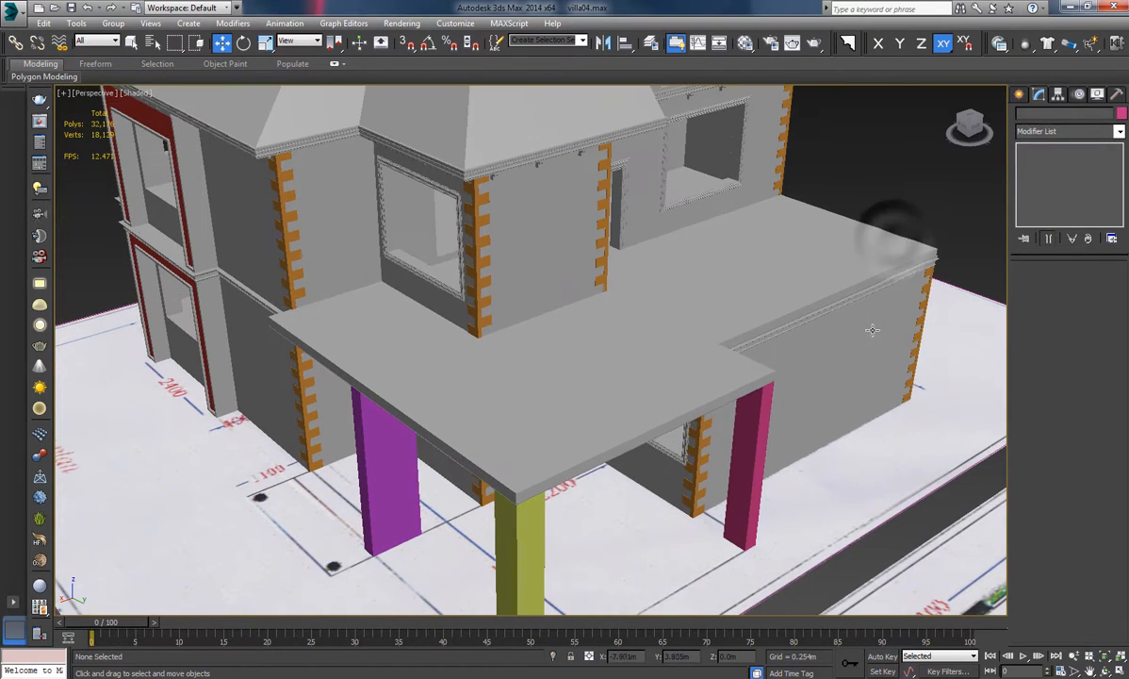
Select the detached outline copy at the slab's edge and set its Z position to 3.7 m.
left_click(664, 433)
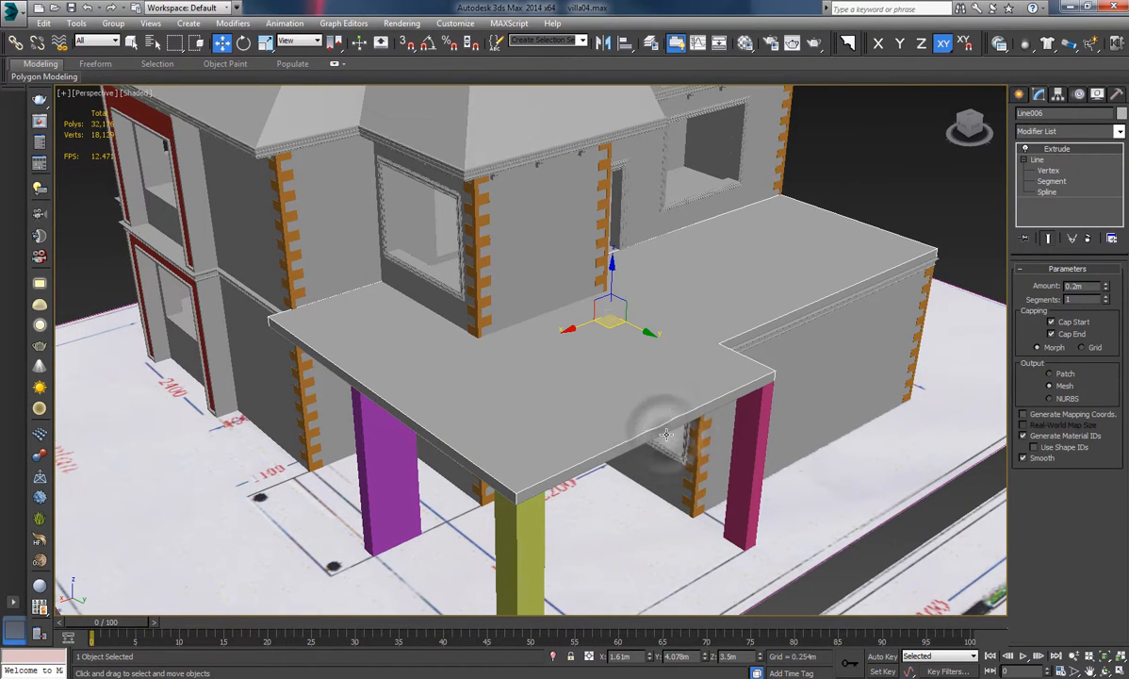
left_click(665, 433)
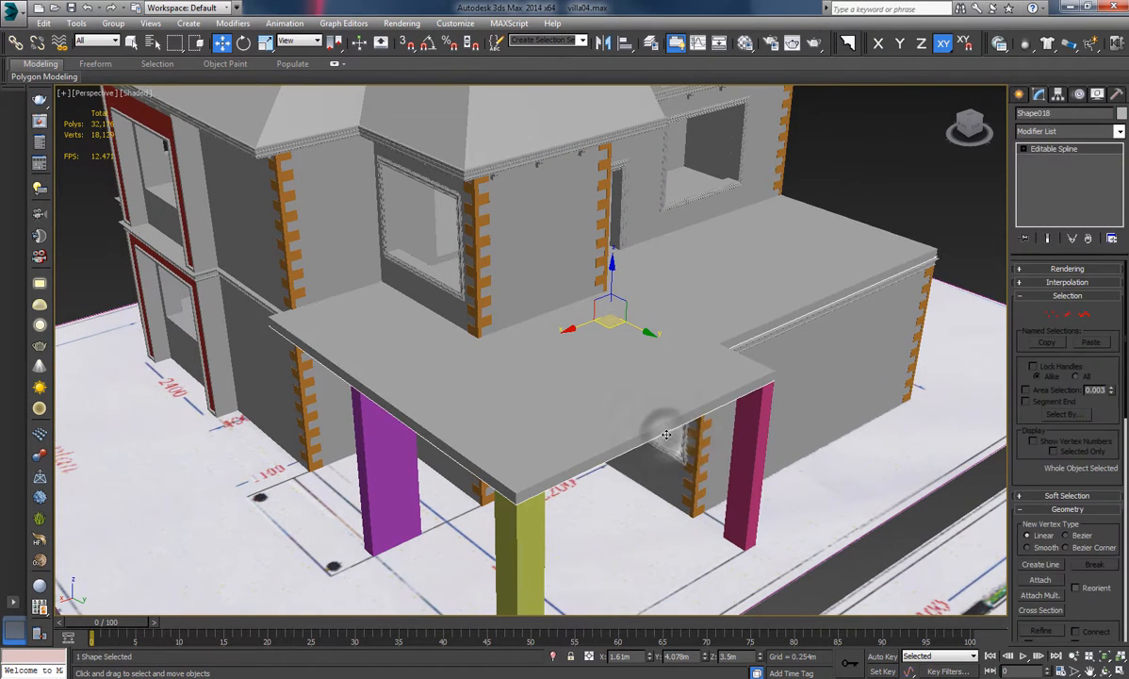
double_click(723, 657)
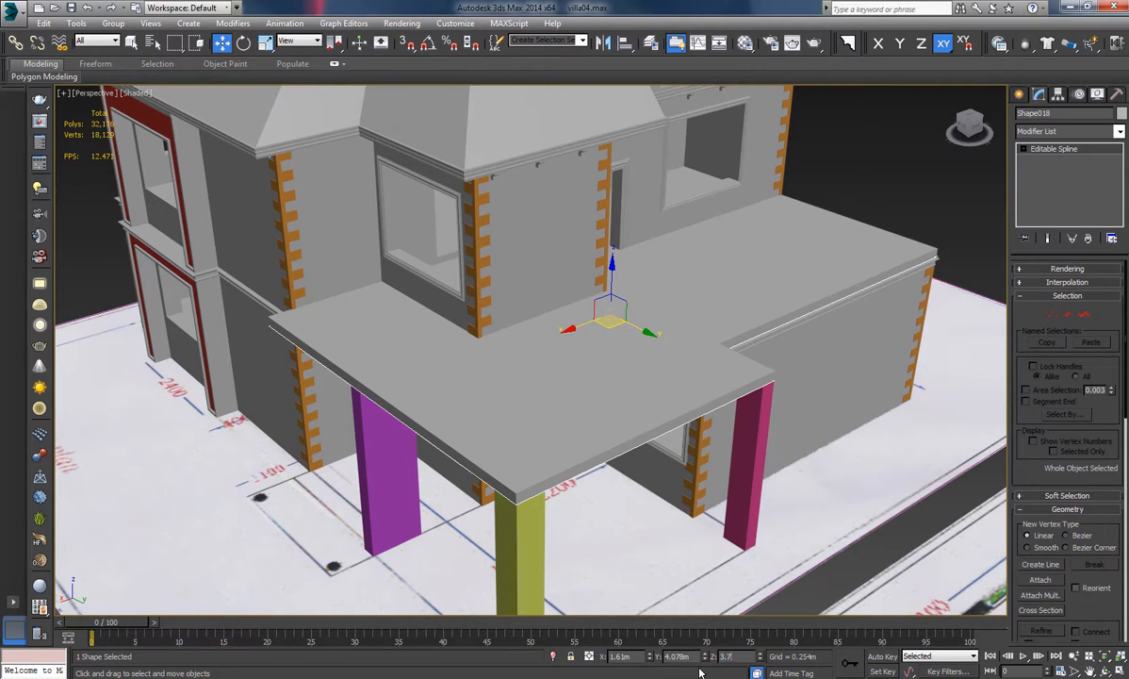
type("3.7")
key("Return")
Apply the FloorGenerator modifier to the detached outline on top of the slab.
middle_click_drag(673, 379, 747, 380, "alt")
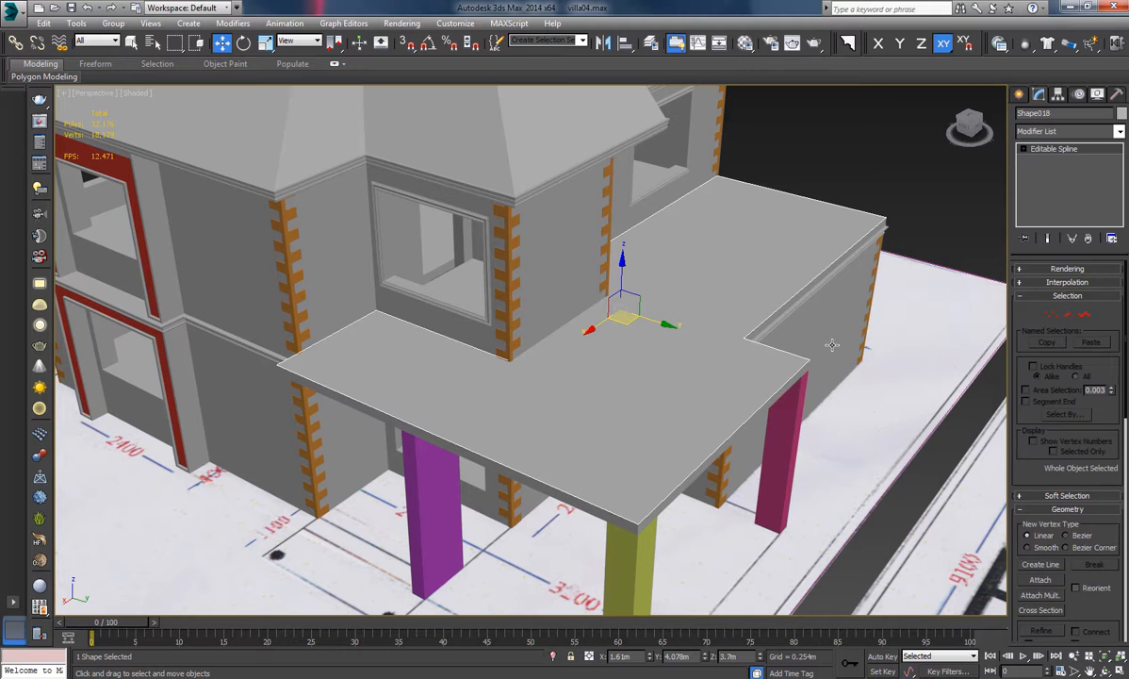
middle_click_drag(826, 364, 759, 377, "alt")
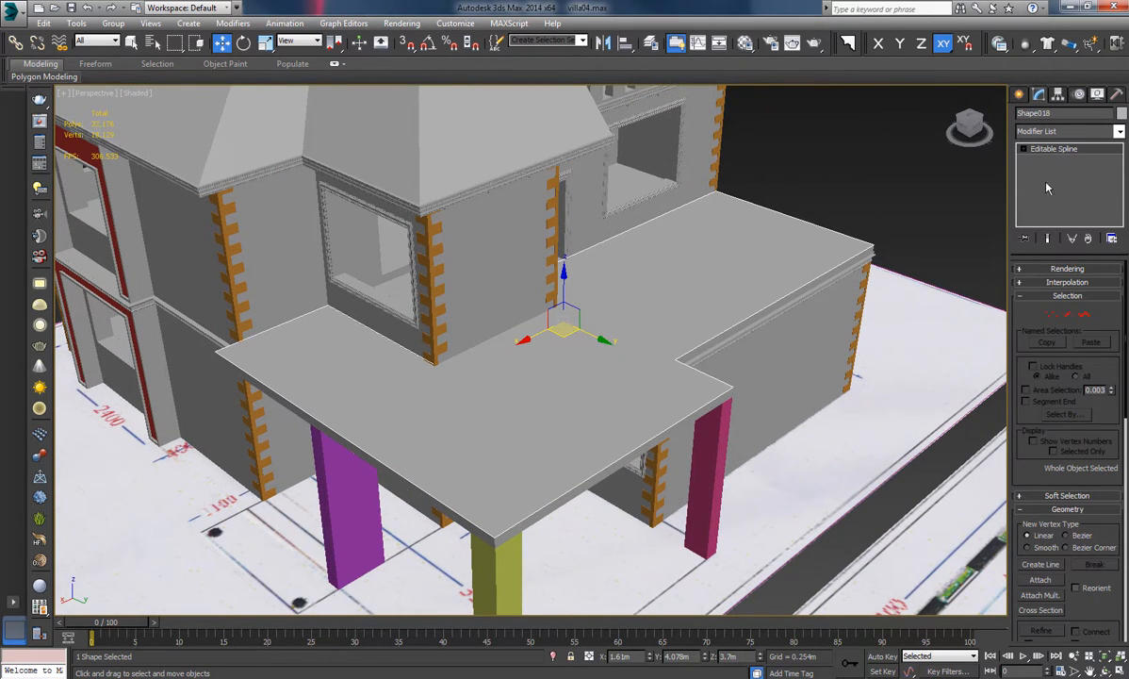
left_click(1120, 132)
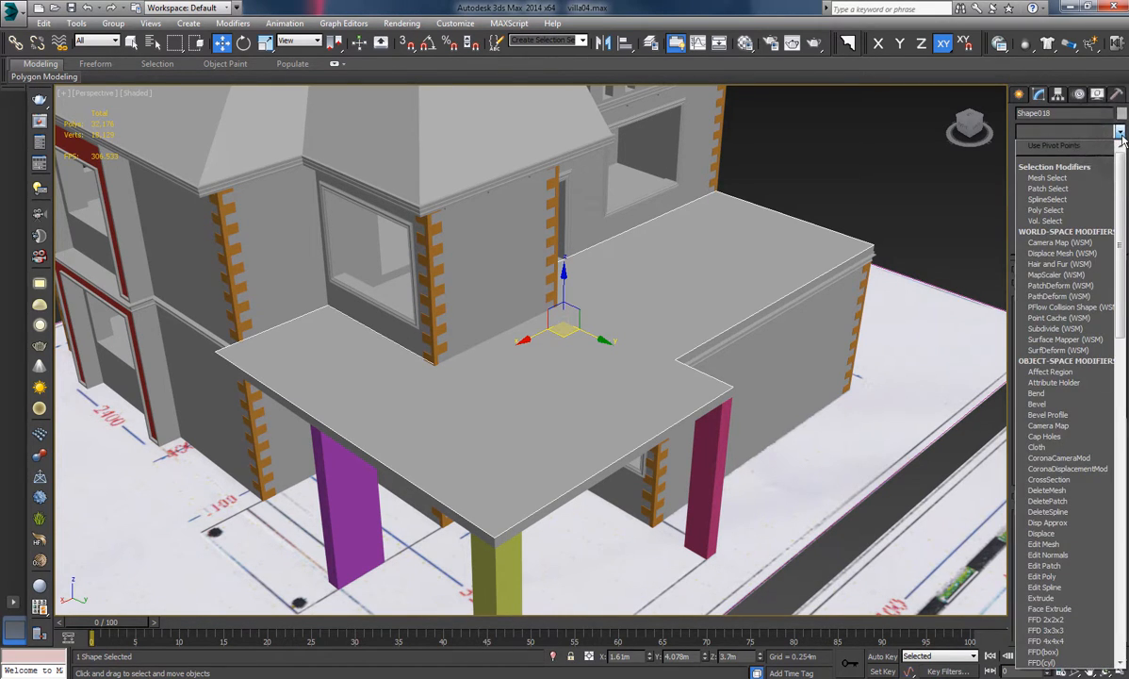
left_click(1120, 132)
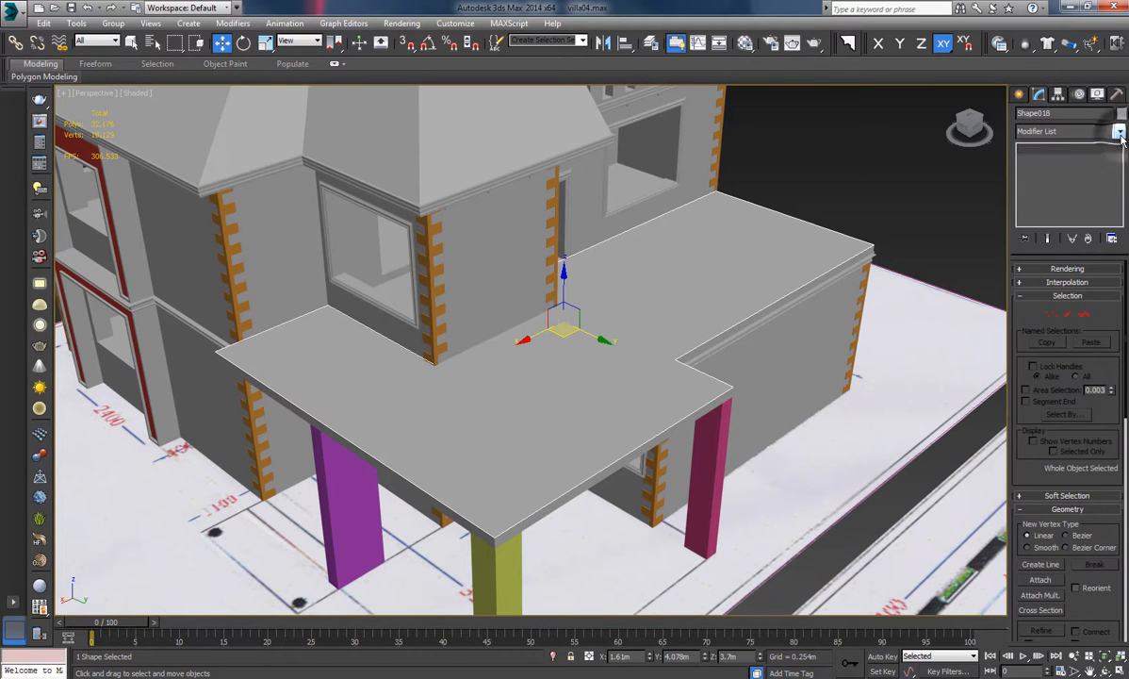
left_click(1120, 132)
key("f")
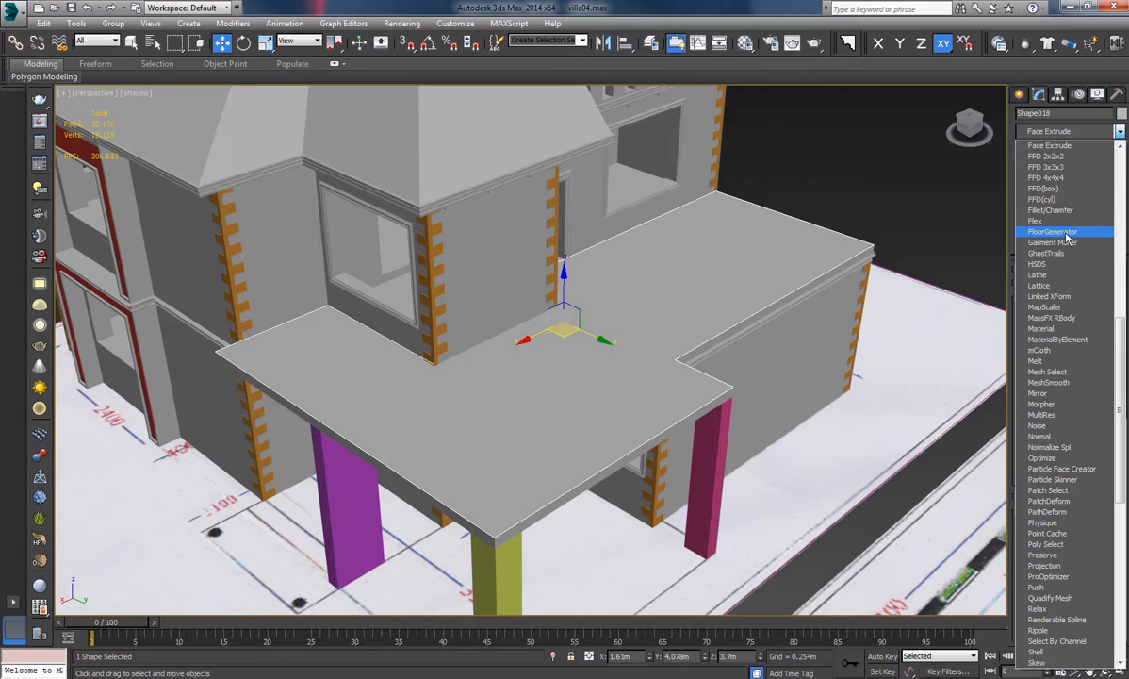
left_click(1065, 233)
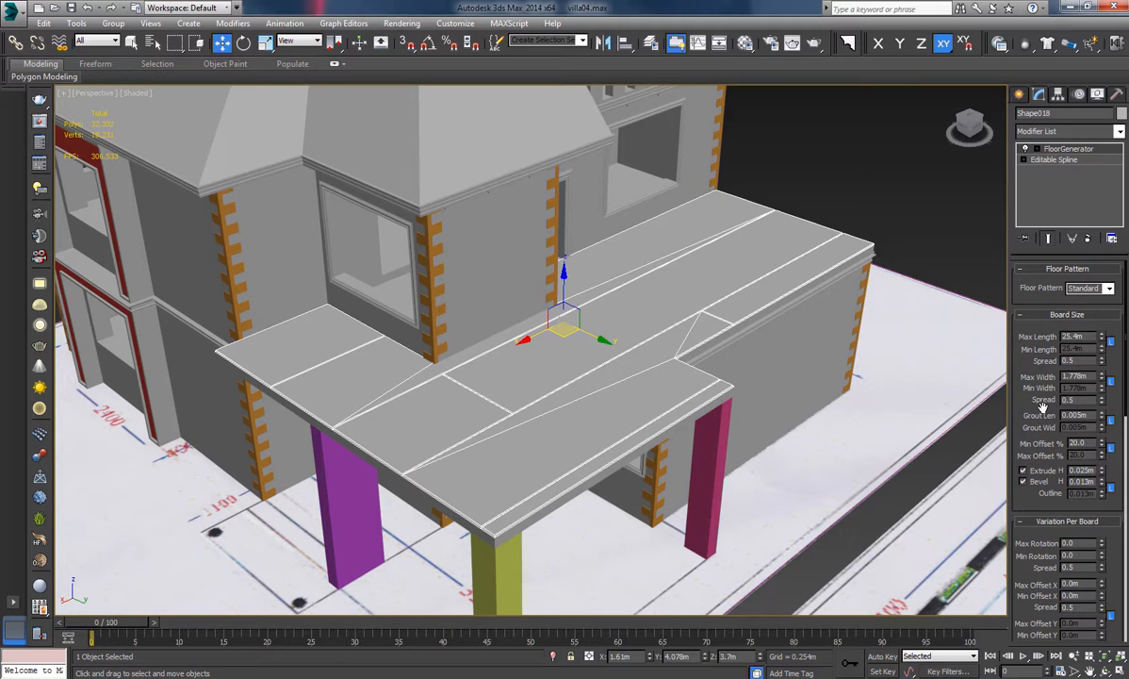
Set the floor boards' maximum length and maximum width to 0.2 m each.
double_click(1076, 337)
type("0.2")
key("Return")
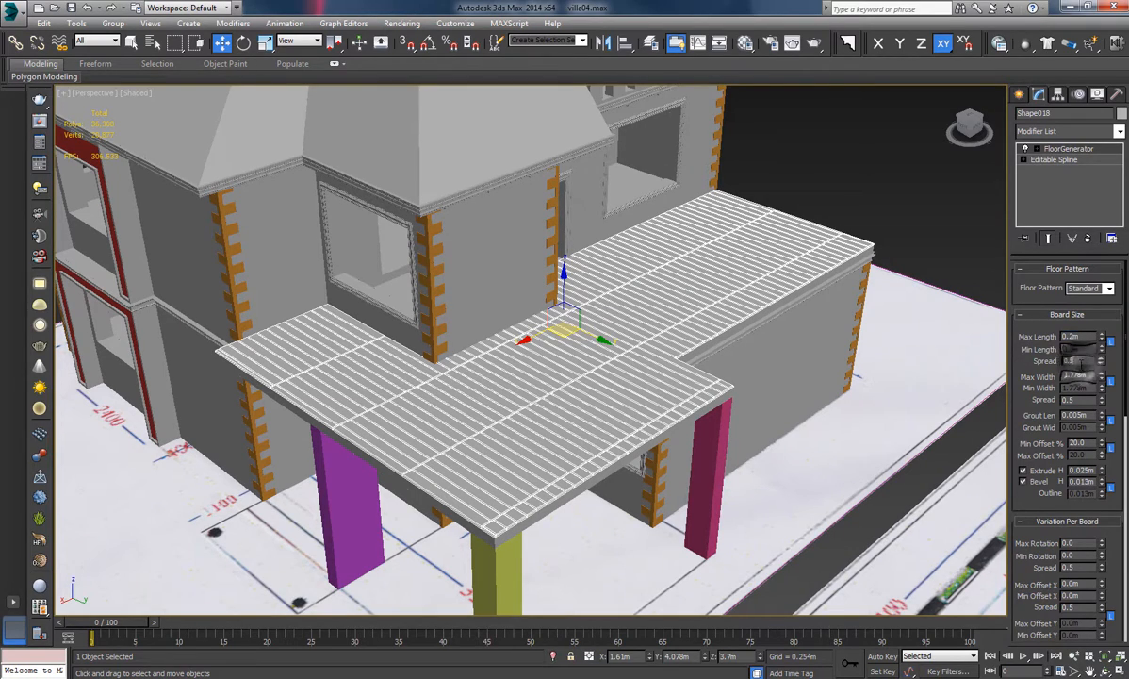
double_click(1087, 377)
type(".2")
key("Return")
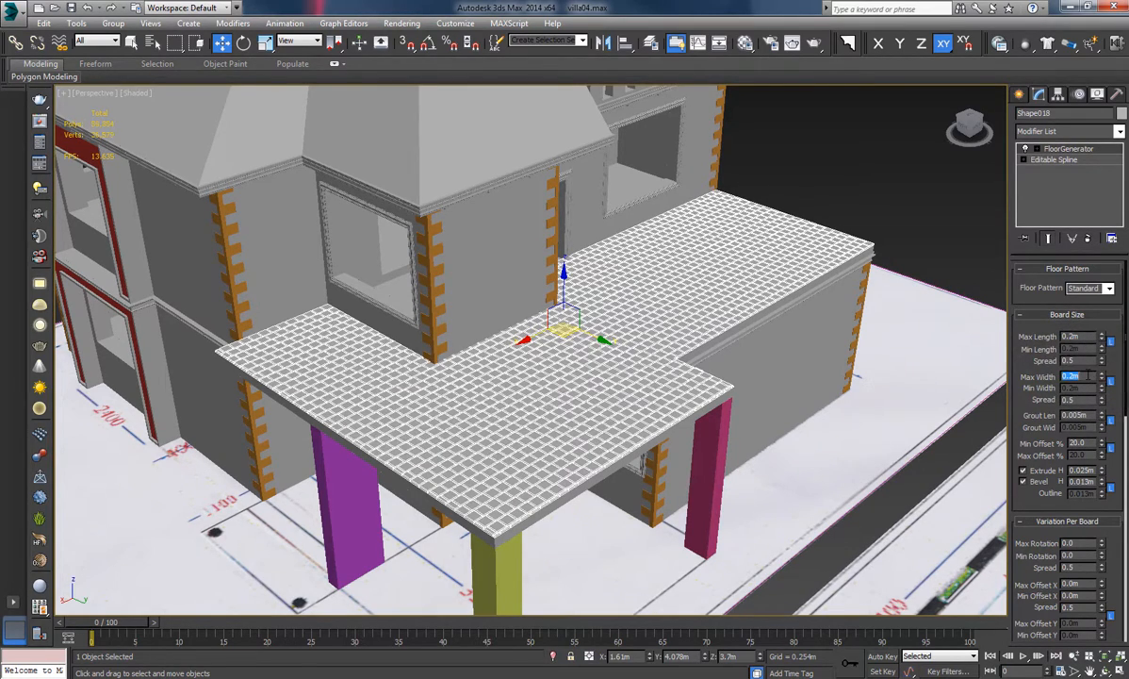
Set the minimum offset between the tile rows to 50%.
scroll(739, 271, "up", 5)
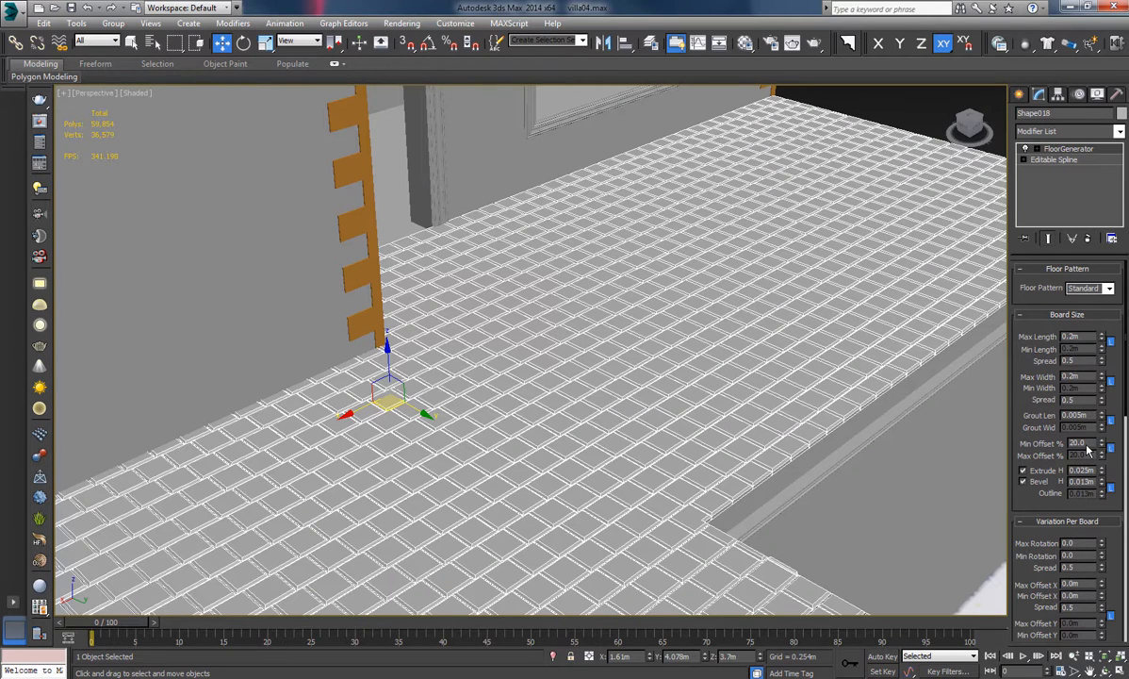
double_click(1077, 443)
type("50")
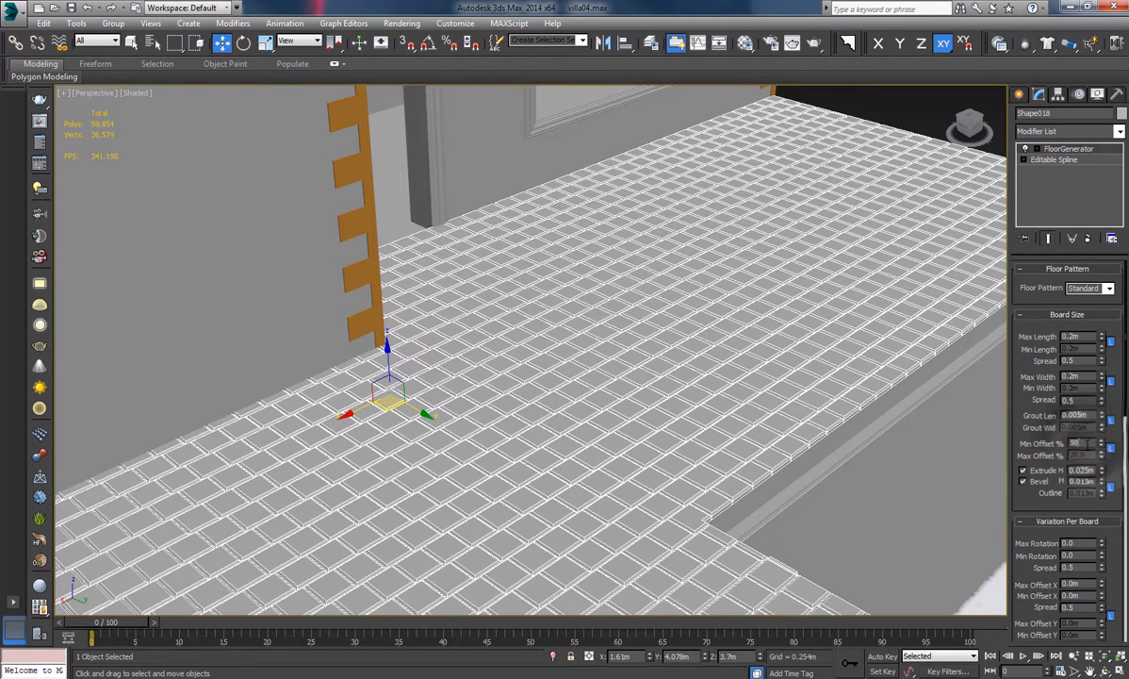
key("Return")
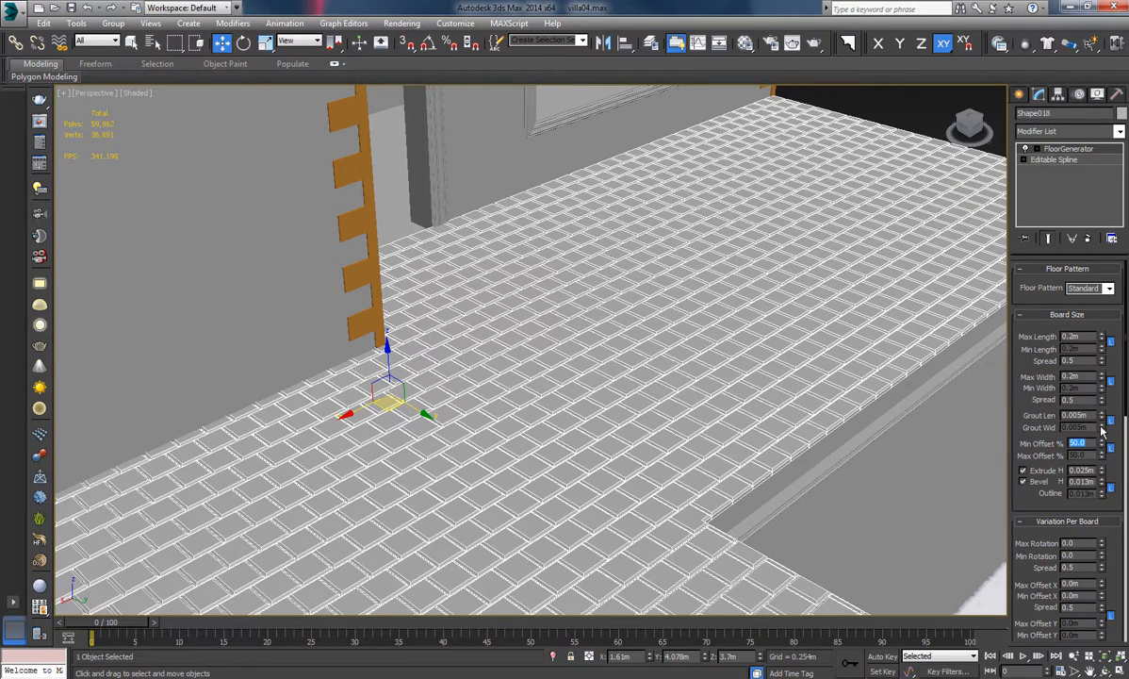
Set the tiles' grout length to 0.001 m.
left_click_drag(1082, 415, 1078, 415)
type("1")
key("Return")
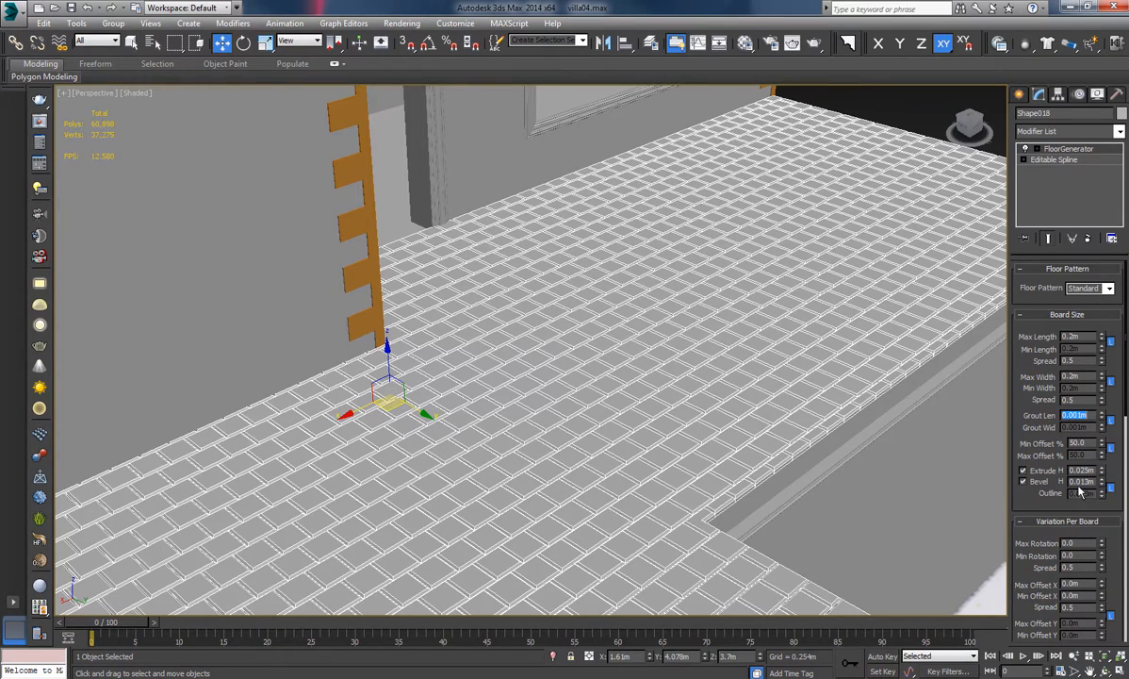
Reset the tiles' bevel height to 0 m and inspect the joints up close.
right_click(1103, 482)
scroll(728, 363, "up", 10)
scroll(727, 366, "up", 5)
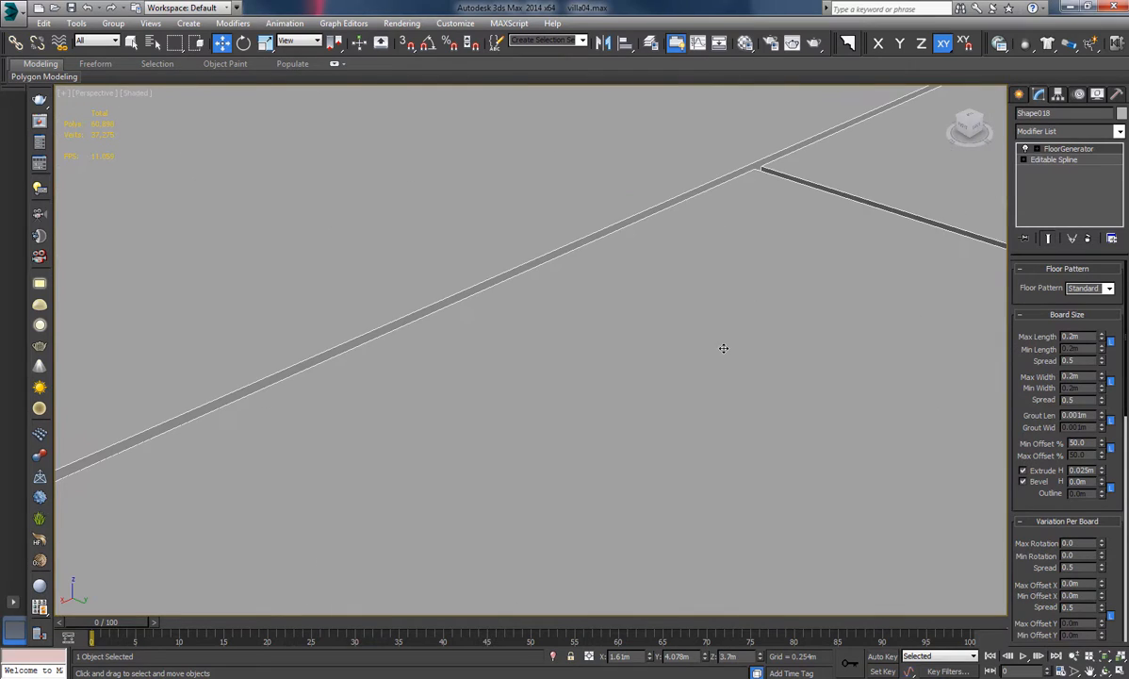
scroll(723, 345, "down", 7)
scroll(704, 343, "down", 3)
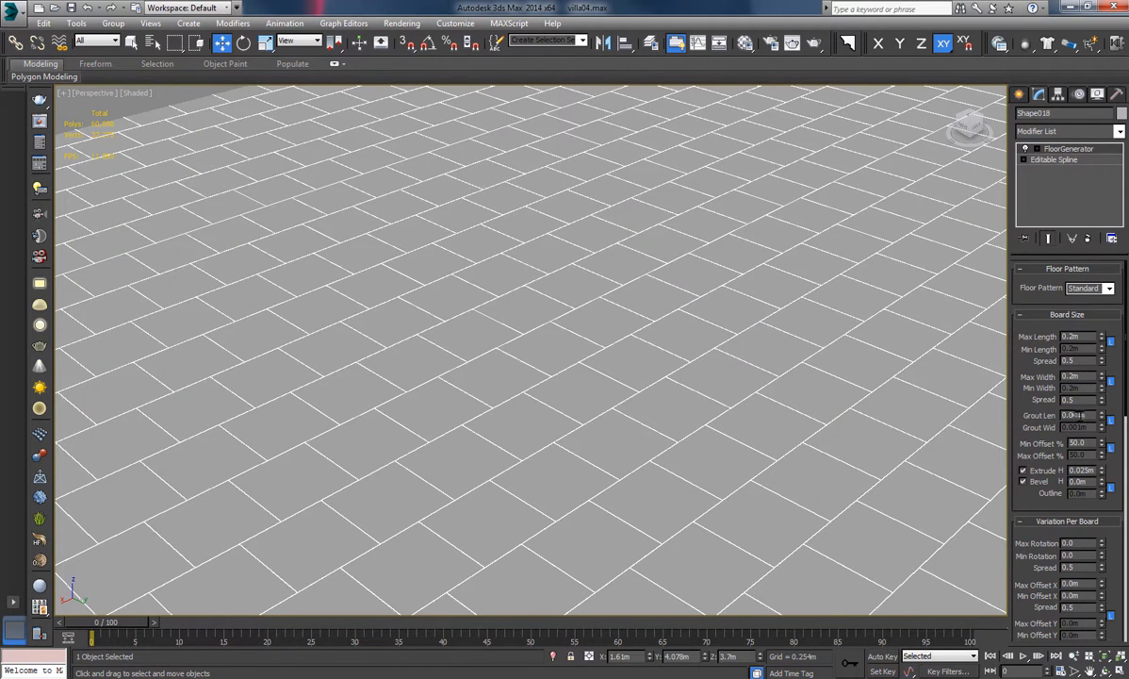
Set the tiles' grout length to 0.002 m and review the tiled terrace.
double_click(1075, 415)
middle_click_drag(656, 251, 631, 314, "alt")
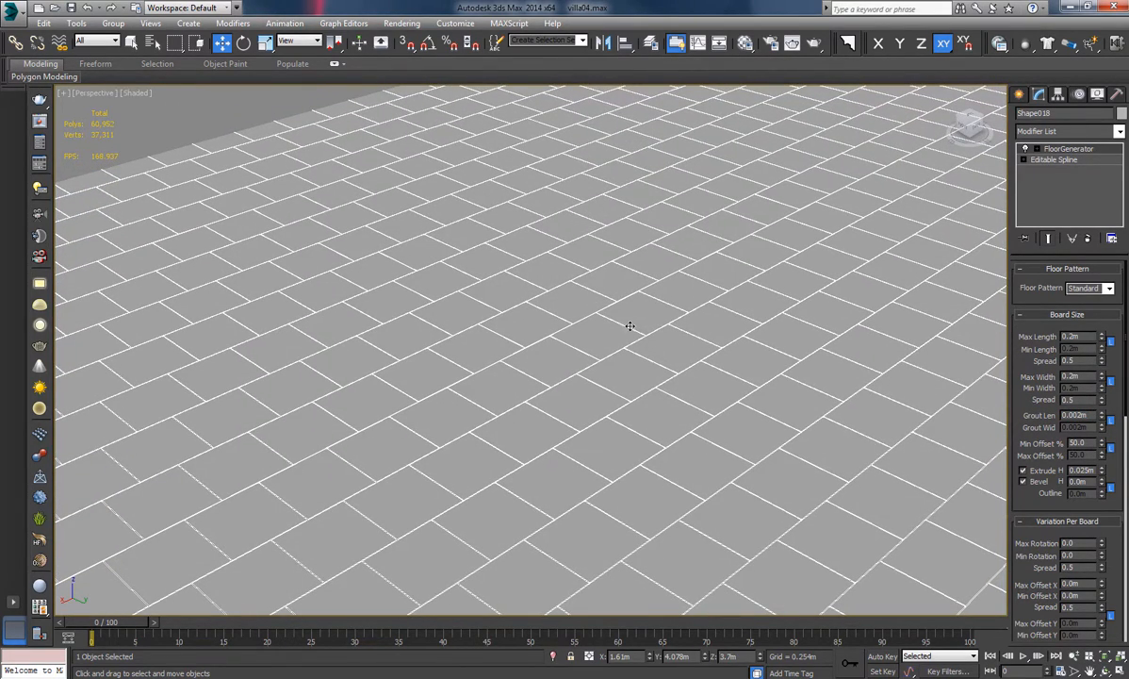
middle_click_drag(623, 387, 521, 285, "alt")
scroll(587, 323, "down", 8)
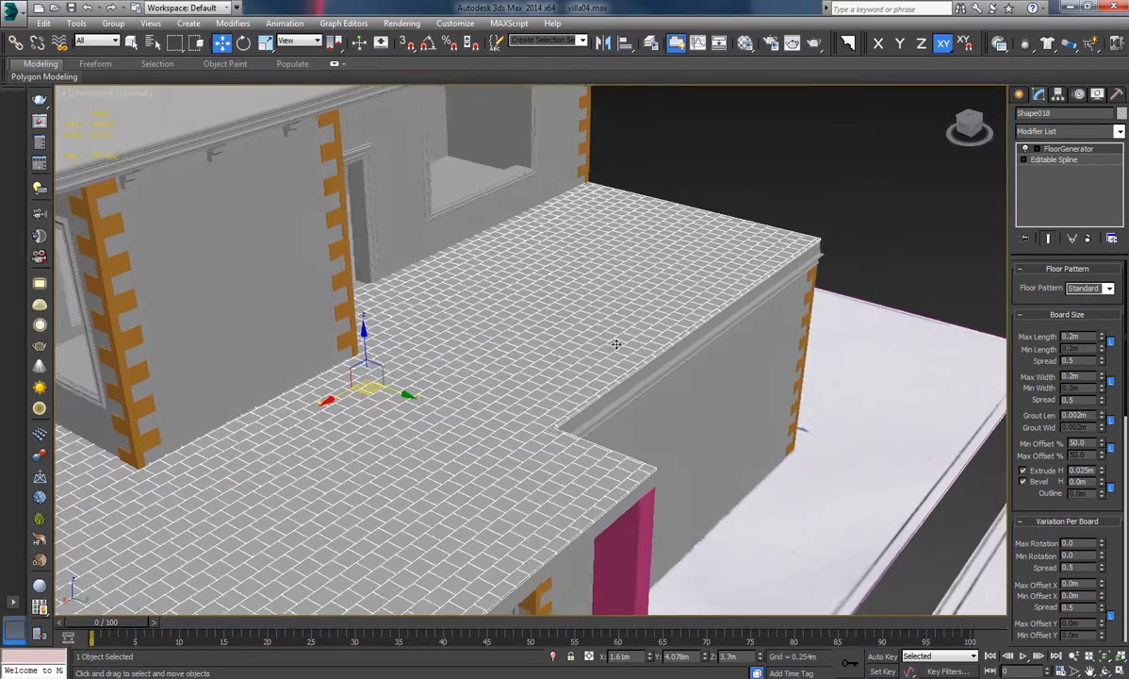
scroll(1064, 471, "down", 10)
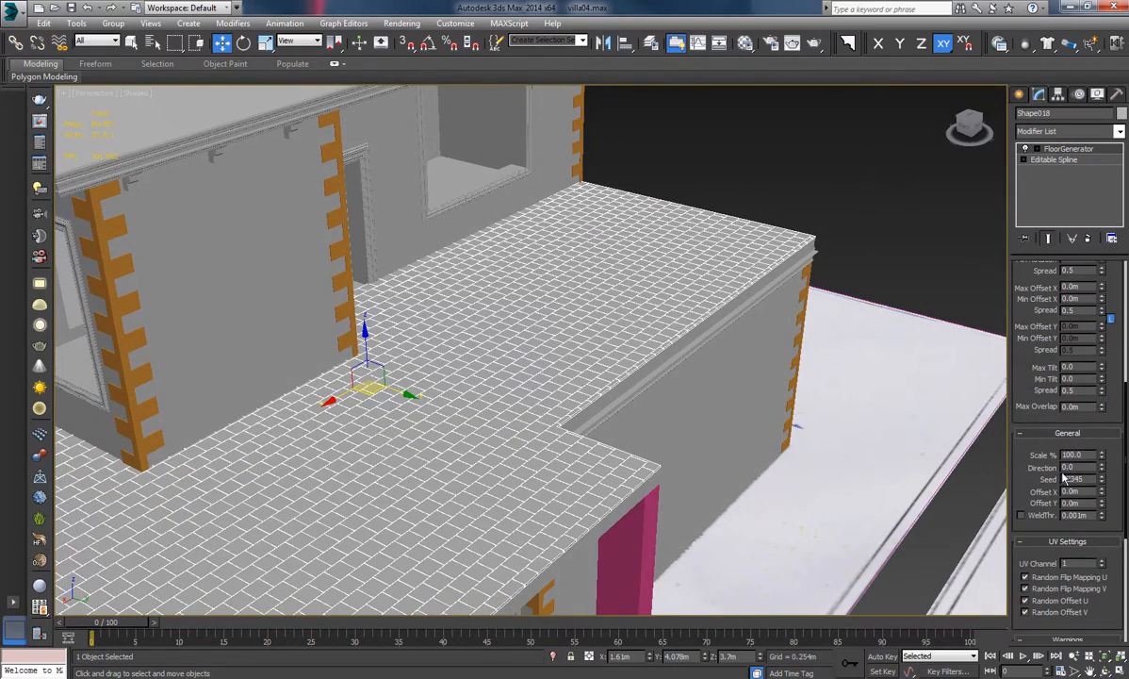
Set the FloorGenerator scale to 200% and review the larger tiles on the terrace with the floor deselected.
double_click(1084, 458)
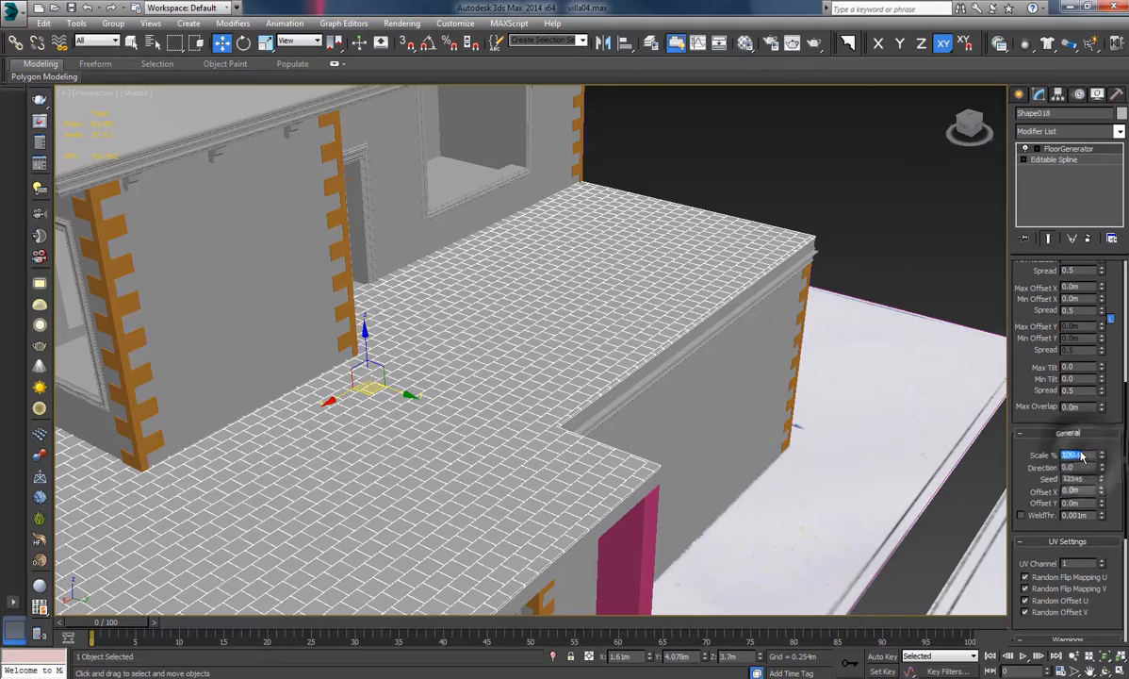
type("200")
key("Return")
middle_click_drag(449, 416, 485, 390, "alt")
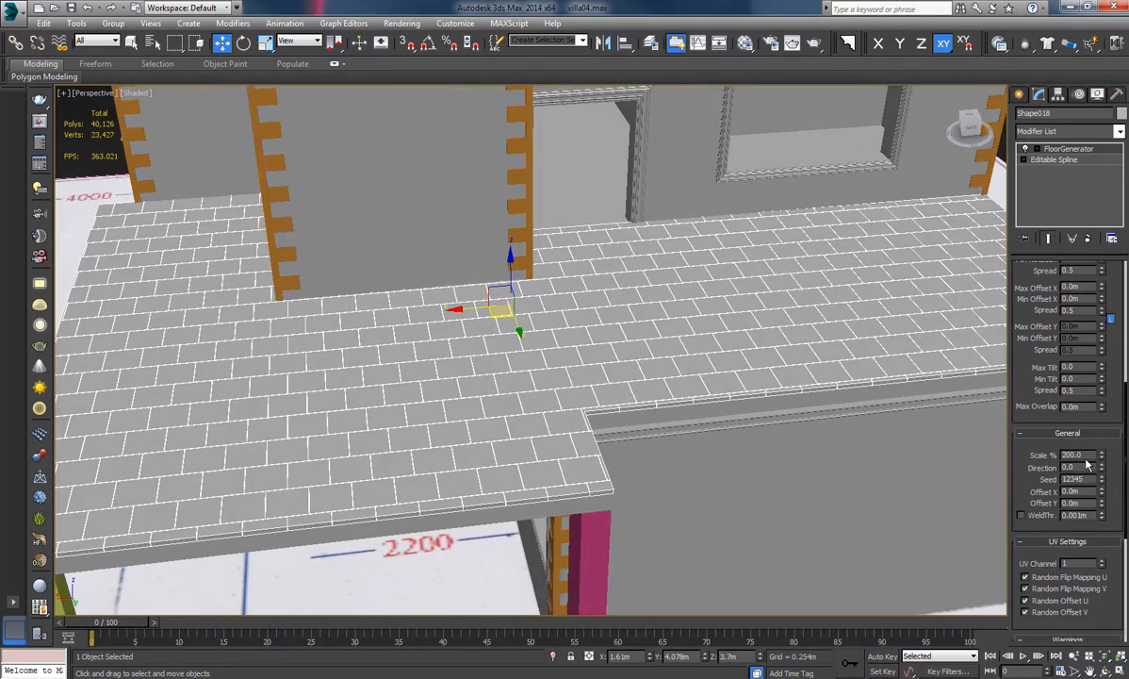
double_click(1074, 454)
mouse_move(581, 347)
middle_mouse_down("alt")
mouse_move(663, 305)
mouse_move(653, 322)
mouse_move(453, 284)
mouse_move(557, 373)
mouse_move(589, 337)
middle_mouse_up("alt")
scroll(608, 382, "down", 4)
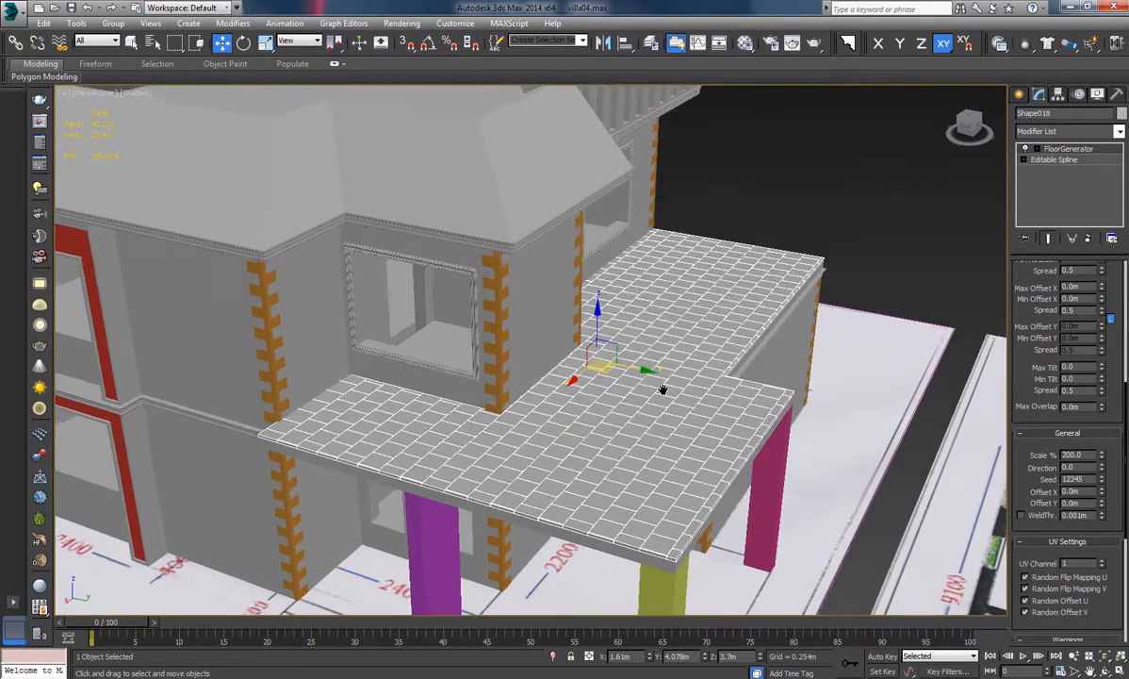
key("ctrl+d")
middle_click_drag(755, 257, 692, 330, "alt")
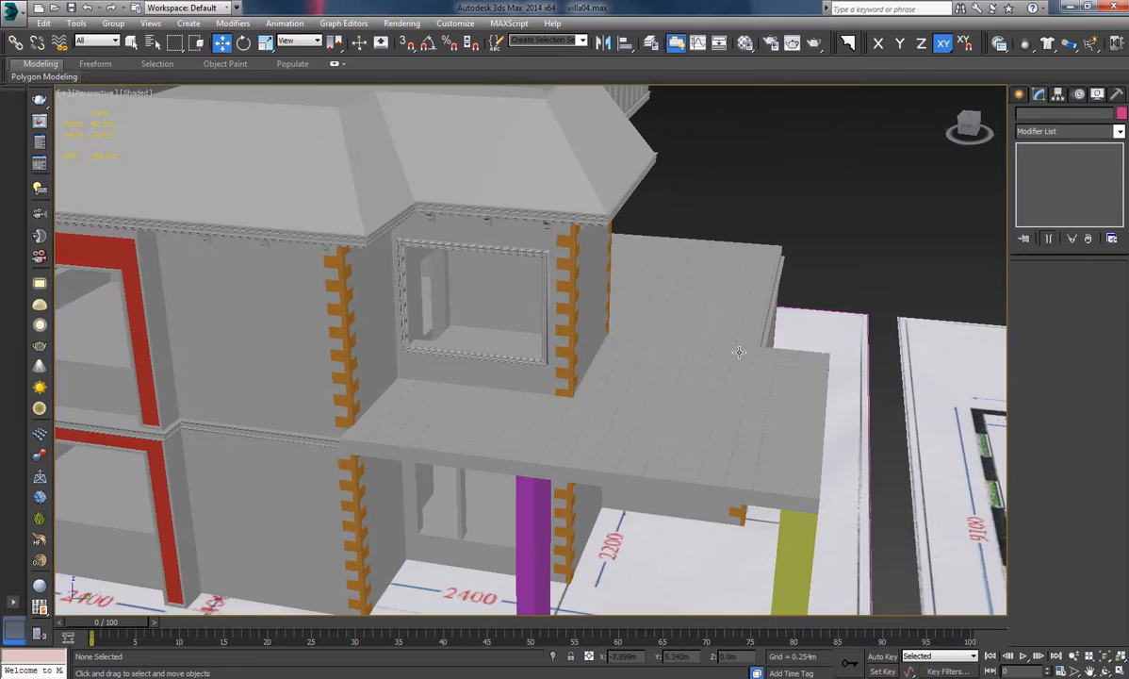
Hide the tiled floor object to expose the terrace slab beneath it.
left_click(702, 299)
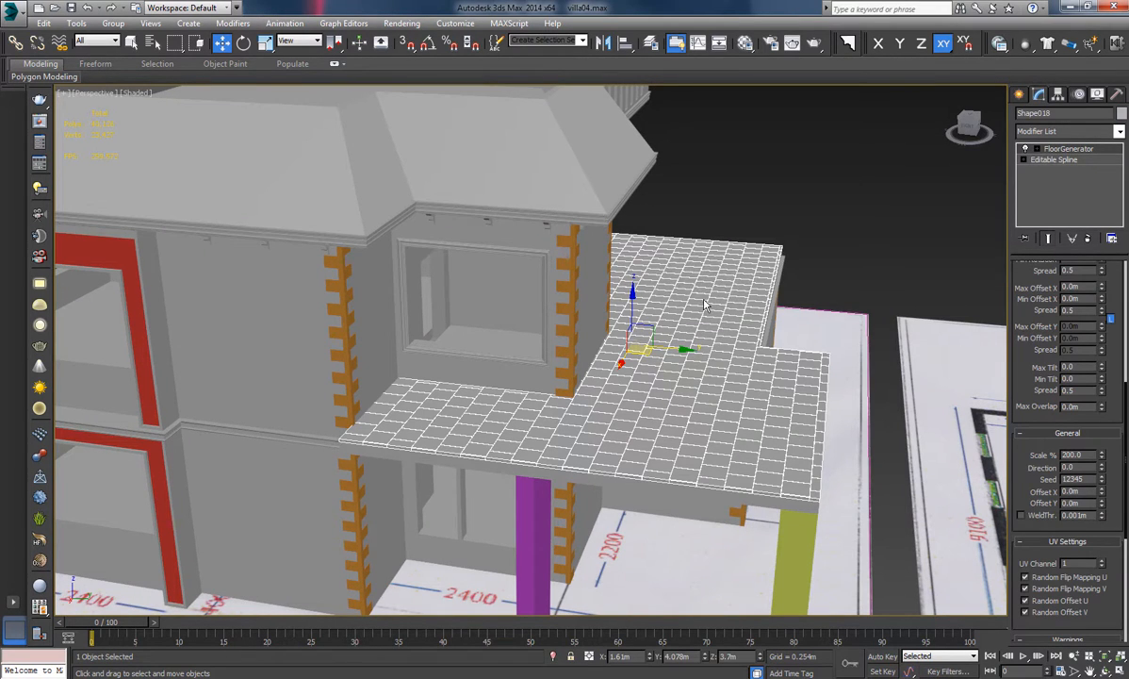
right_click(703, 298)
left_click(738, 257)
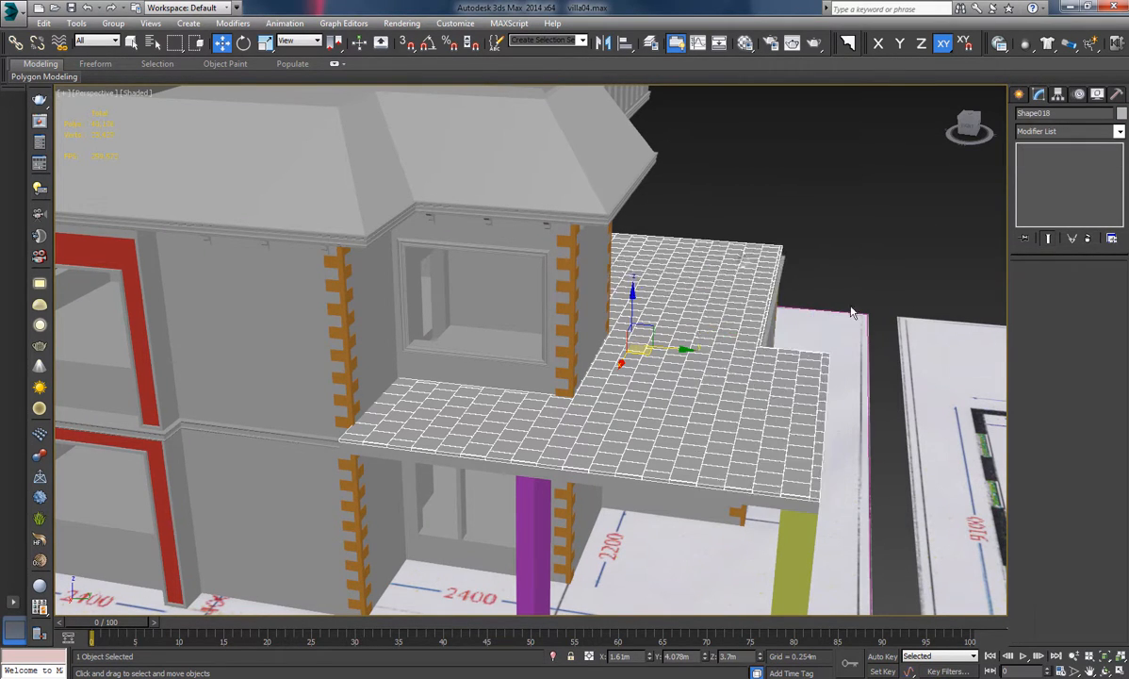
middle_click_drag(768, 391, 663, 332, "alt")
Convert the terrace slab to Editable Poly and select its top polygon.
left_click(662, 332)
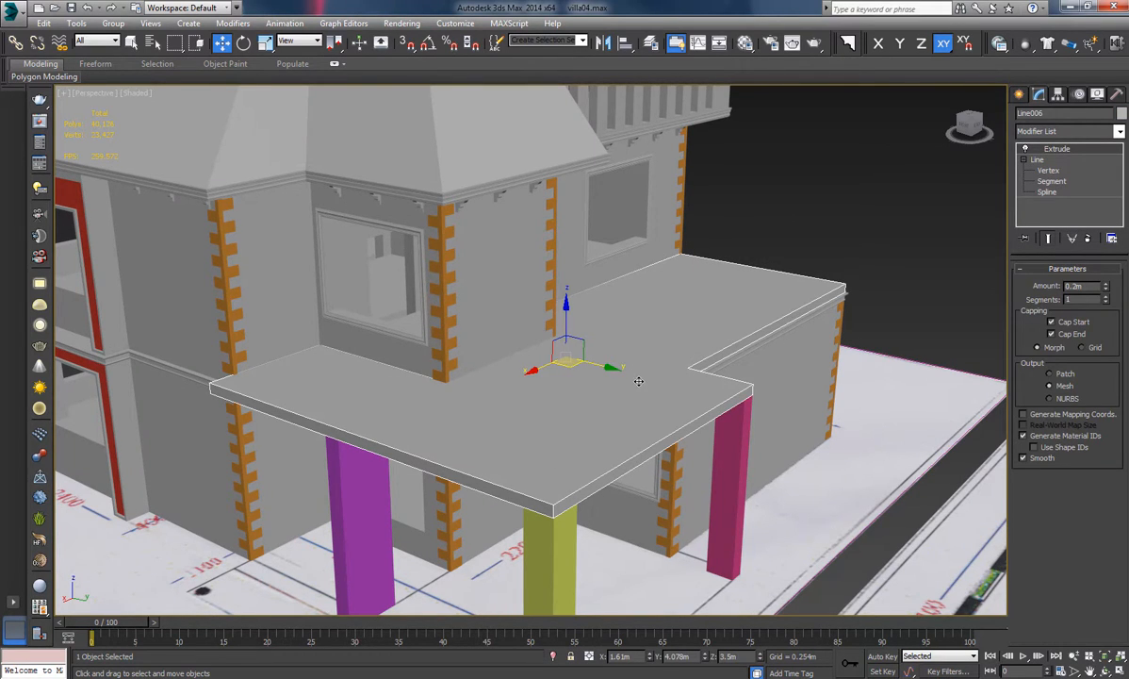
right_click(674, 309)
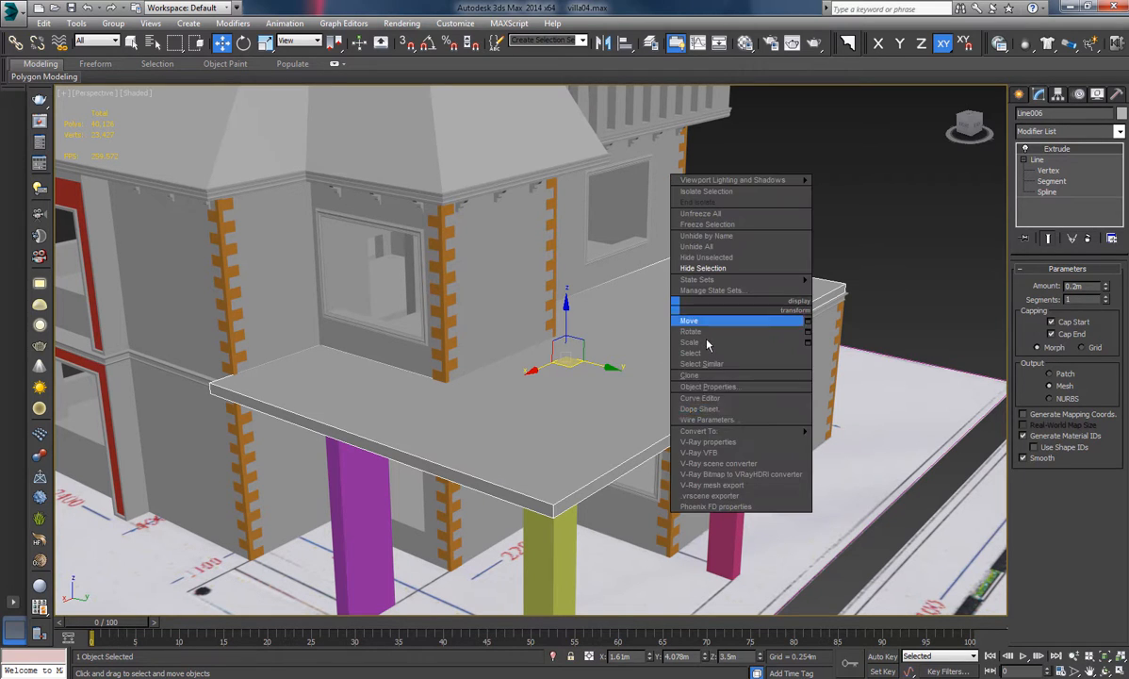
mouse_move(770, 433)
left_click(879, 441)
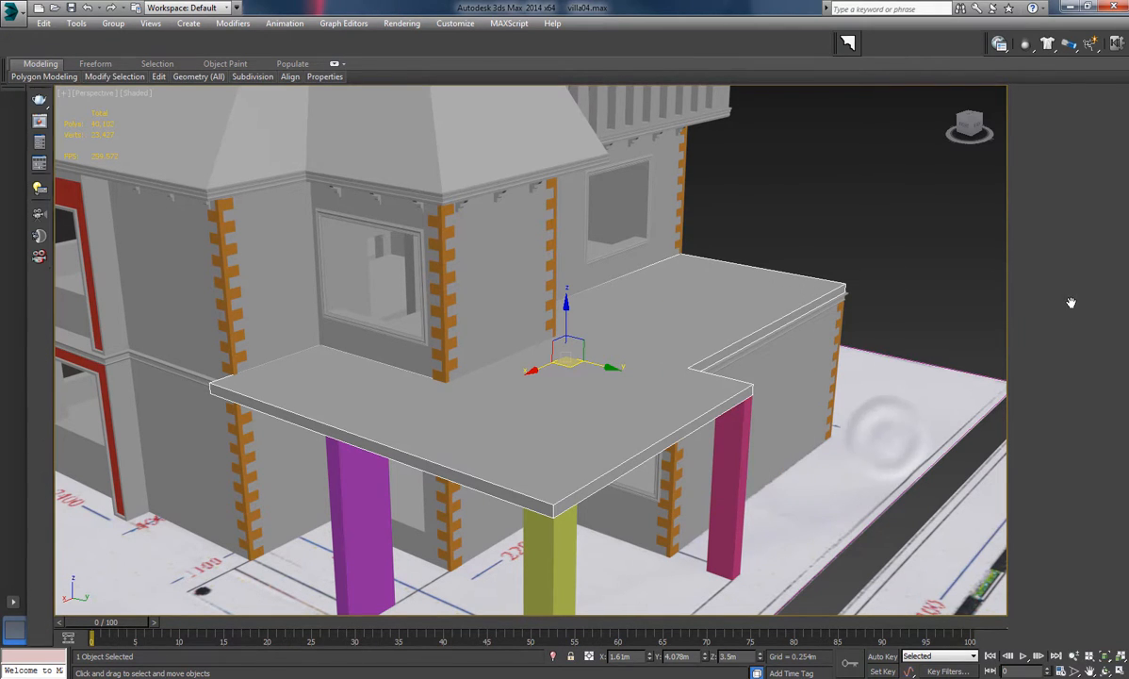
left_click(1081, 283)
left_click(663, 308)
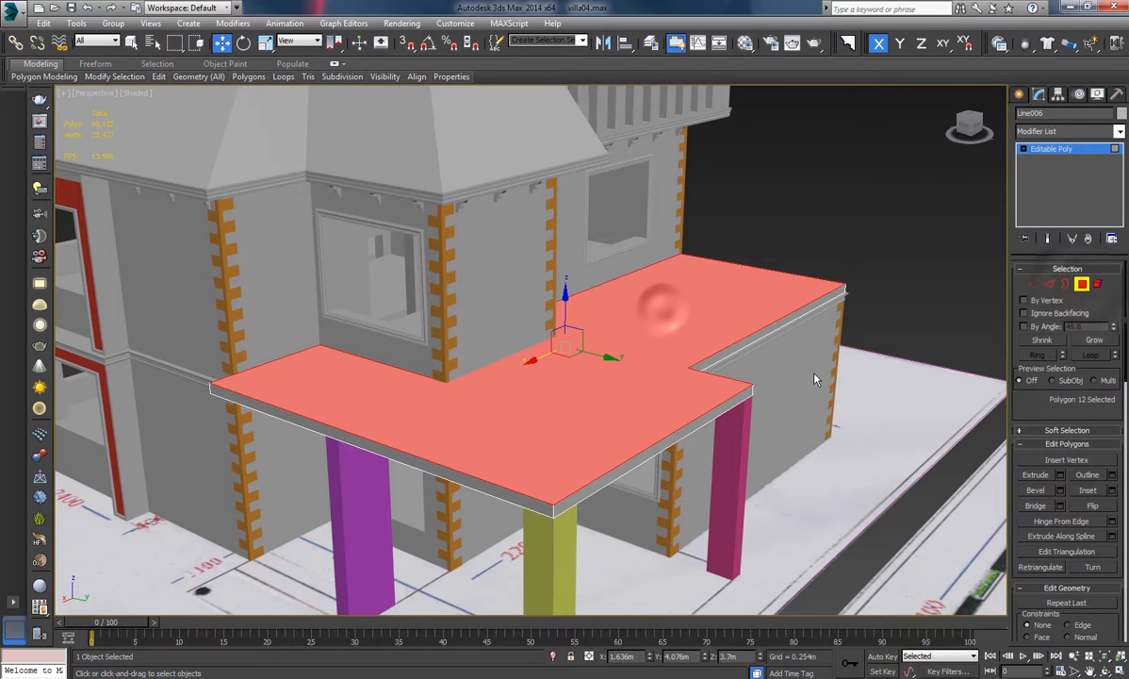
middle_click_drag(660, 302, 556, 372, "alt")
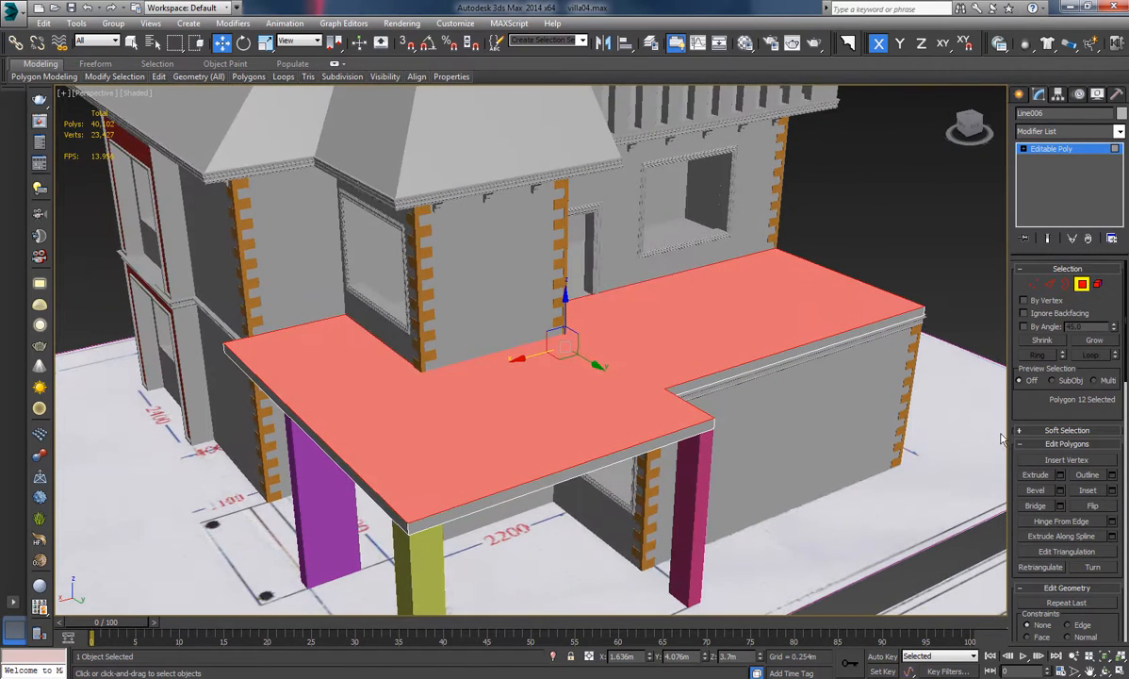
Inset the slab's top polygon by 0.2 m to form a border strip around the terrace.
left_click(1112, 490)
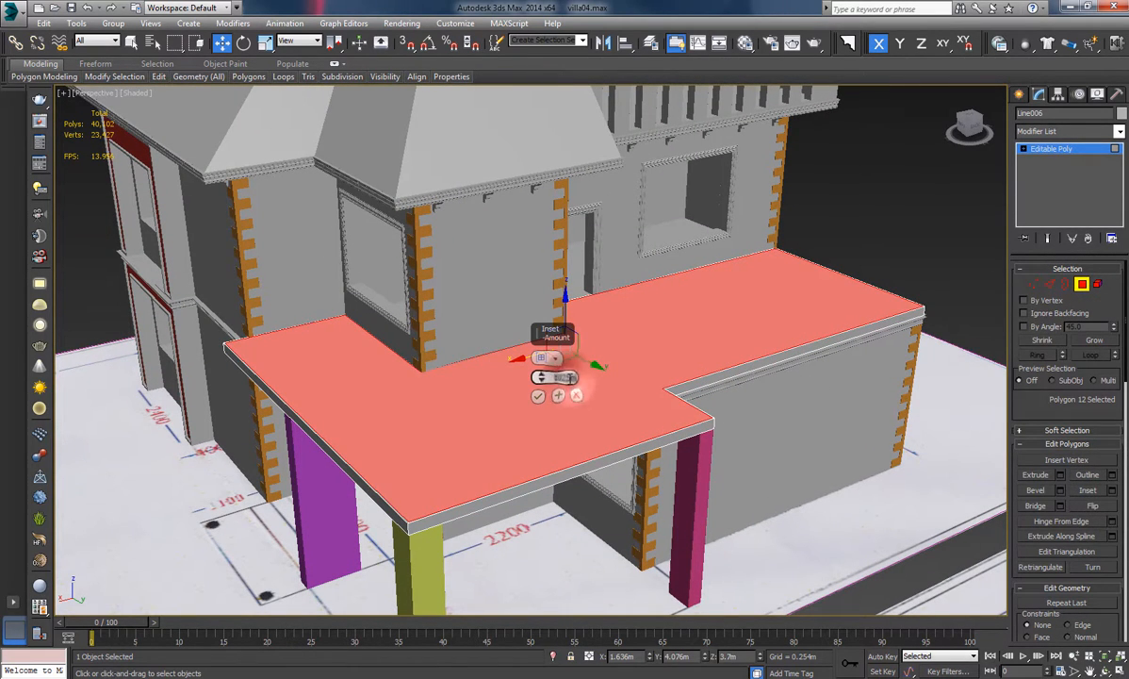
left_click_drag(571, 379, 505, 323)
type("0.2")
key("Return")
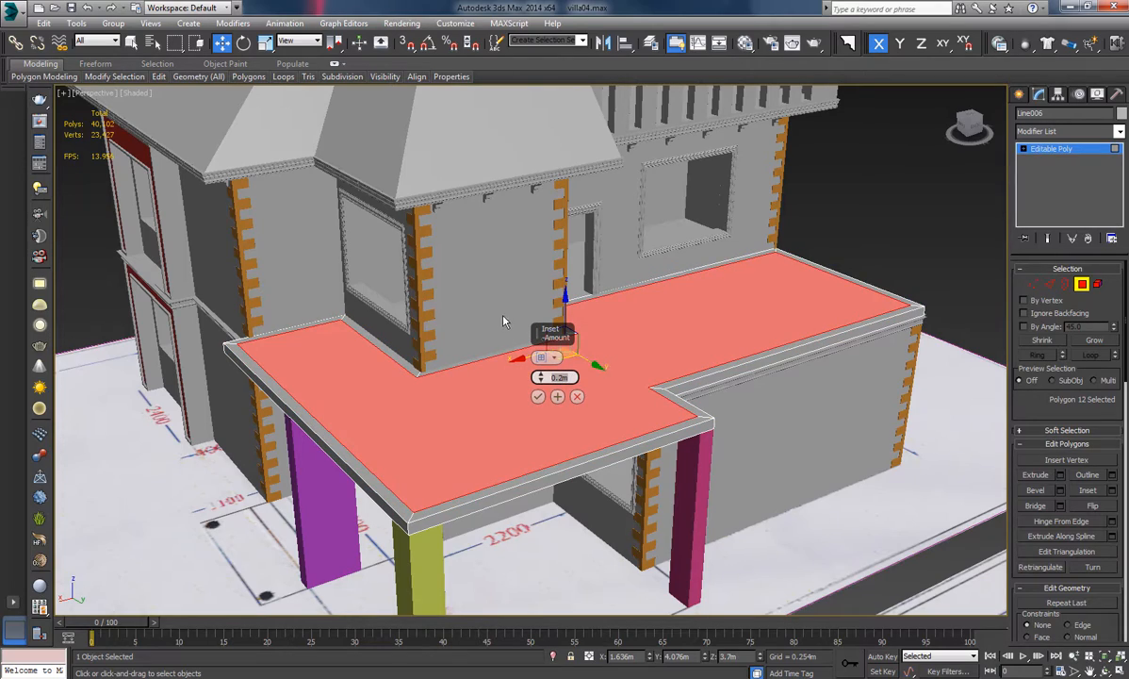
left_click(537, 397)
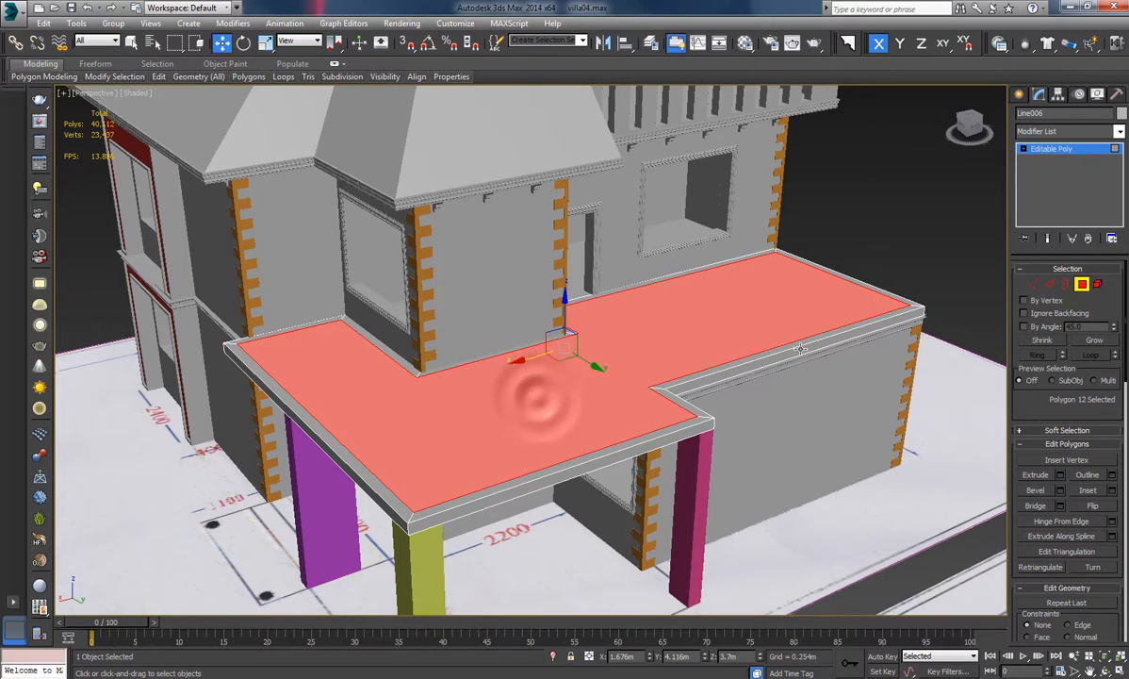
middle_click_drag(530, 398, 975, 385, "alt")
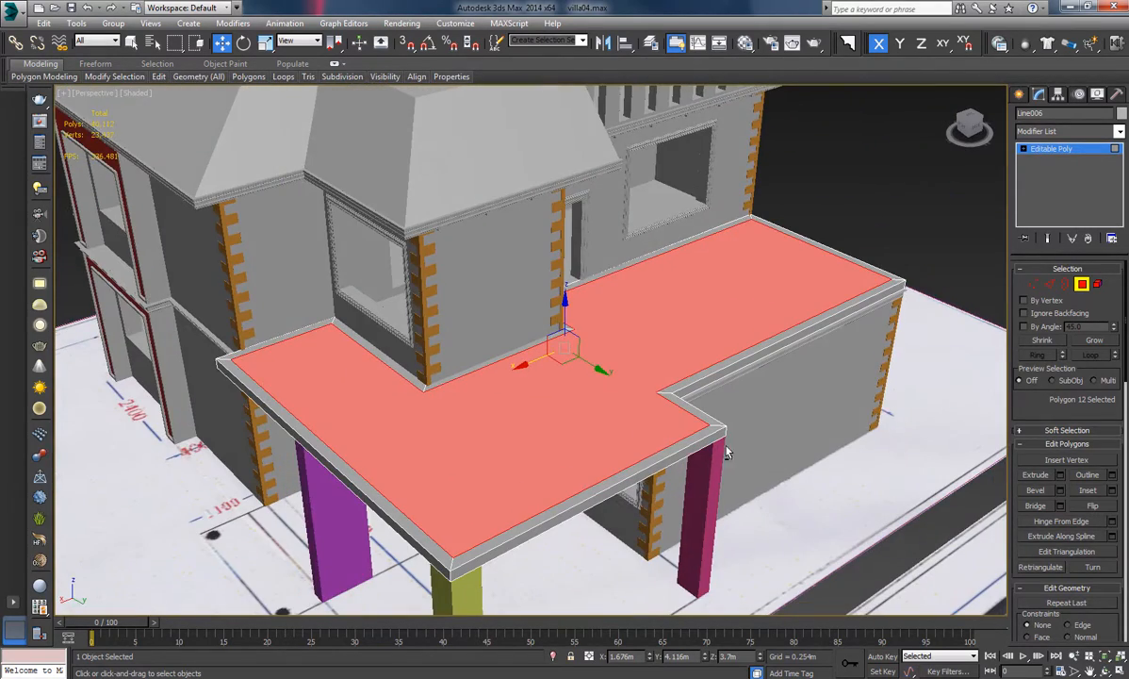
middle_click_drag(726, 453, 947, 394, "alt")
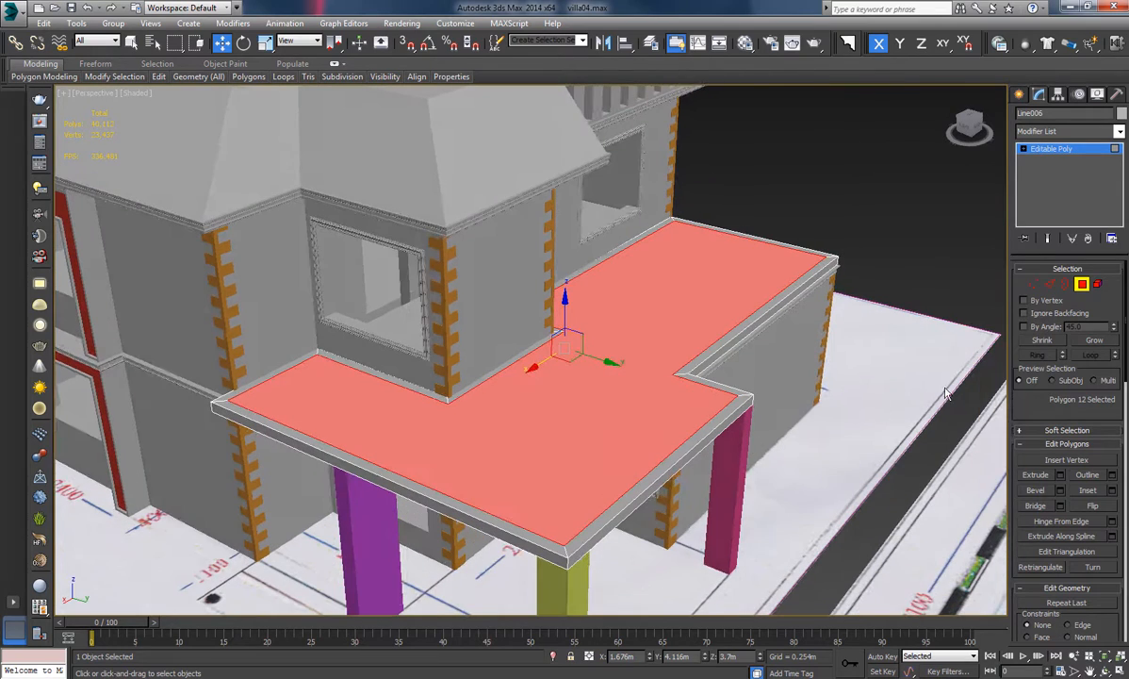
Isolate the terrace slab and frame it in the Top view.
left_click(552, 658)
middle_click_drag(710, 328, 705, 356, "alt")
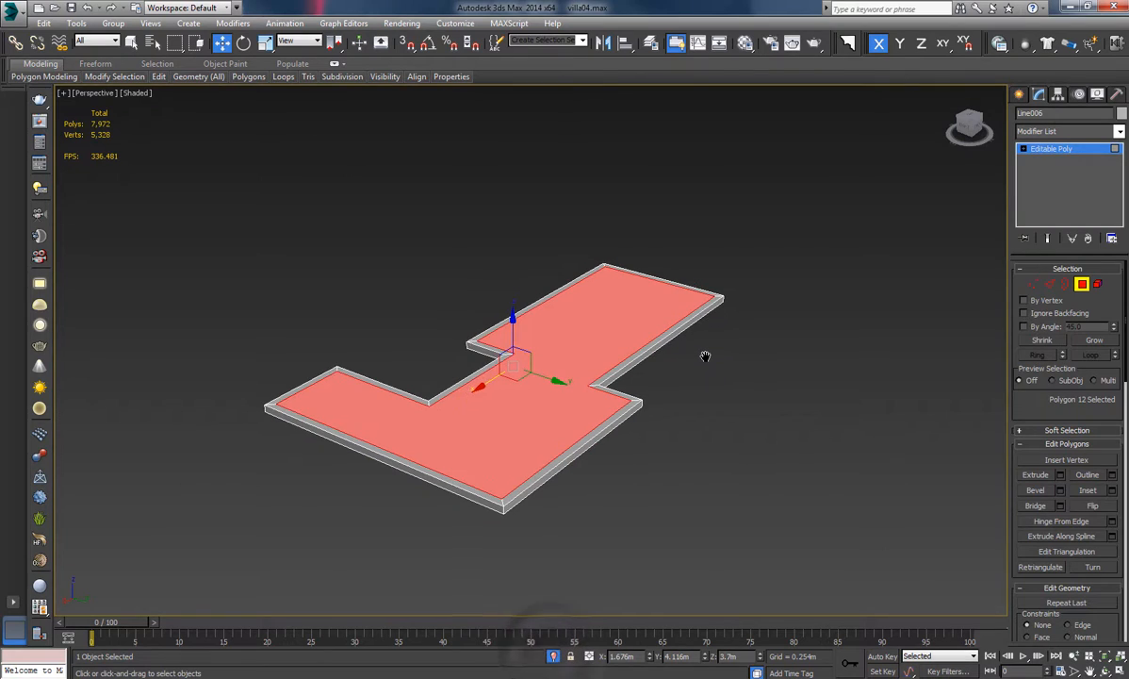
key("t")
key("z")
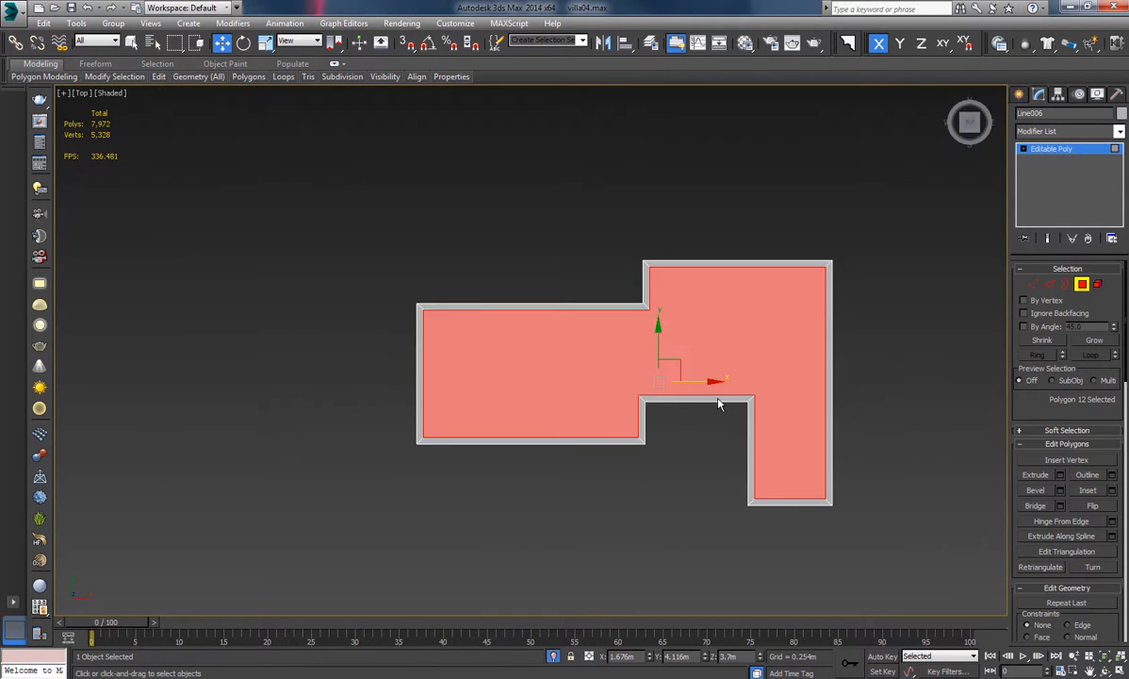
Cut an edge from the slab's upper re-entrant outer corner straight down to the inset line, snapping the start to the vertex.
left_click(1034, 284)
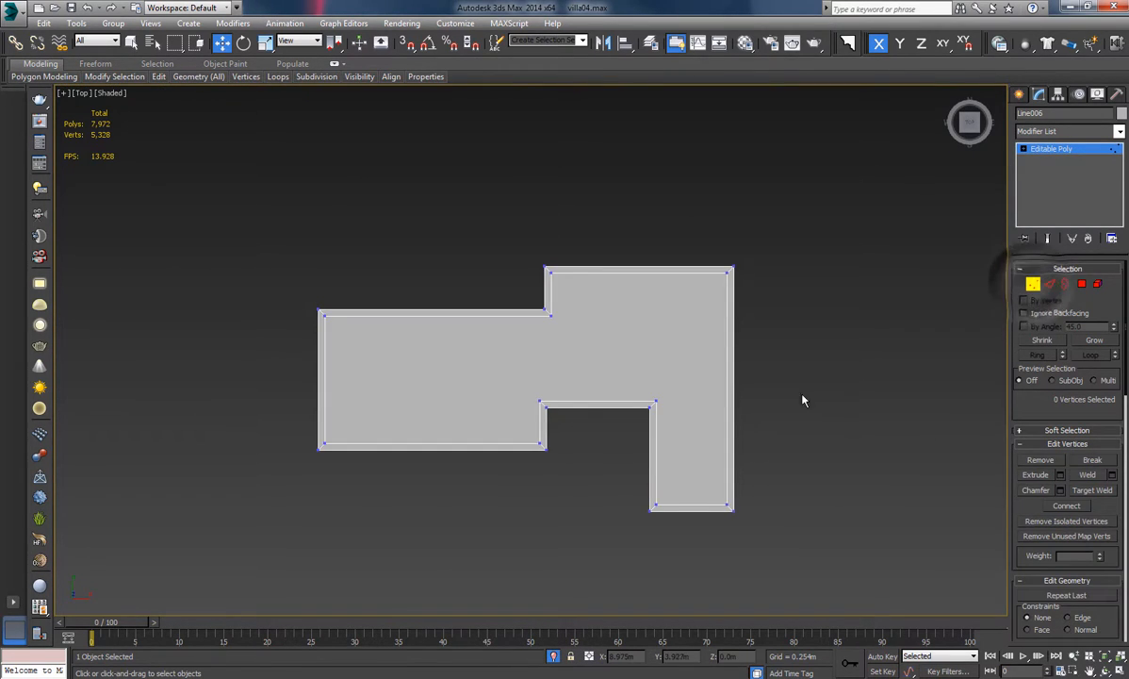
middle_click_drag(803, 395, 781, 351)
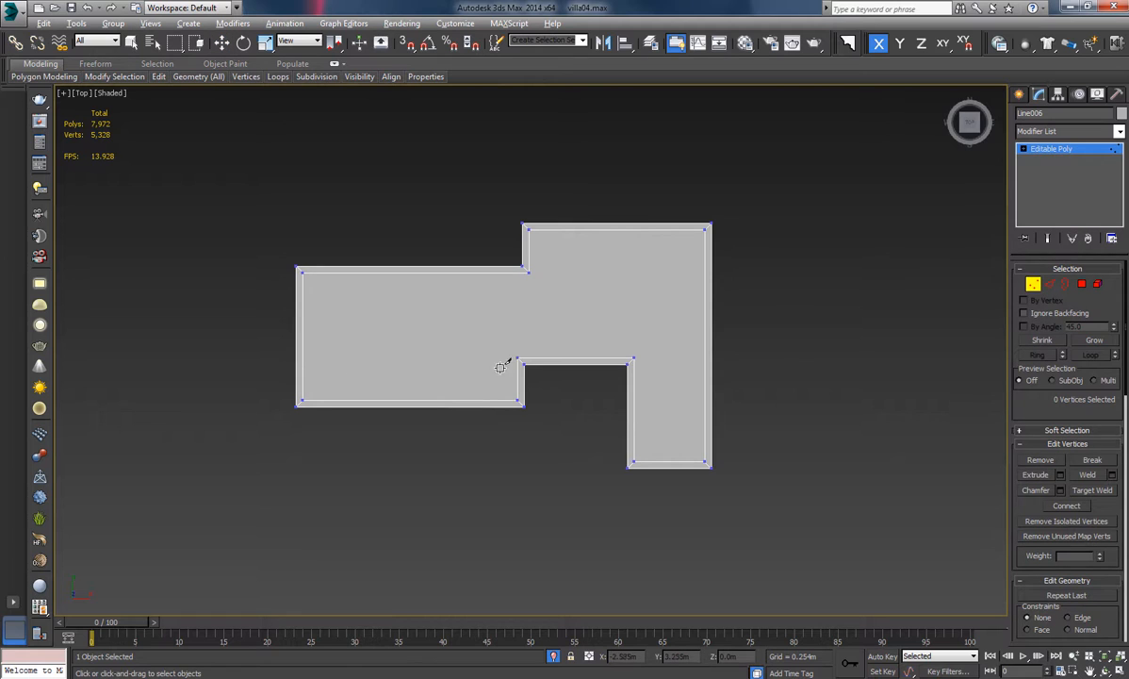
middle_click_drag(502, 260, 512, 270)
scroll(527, 283, "up", 5)
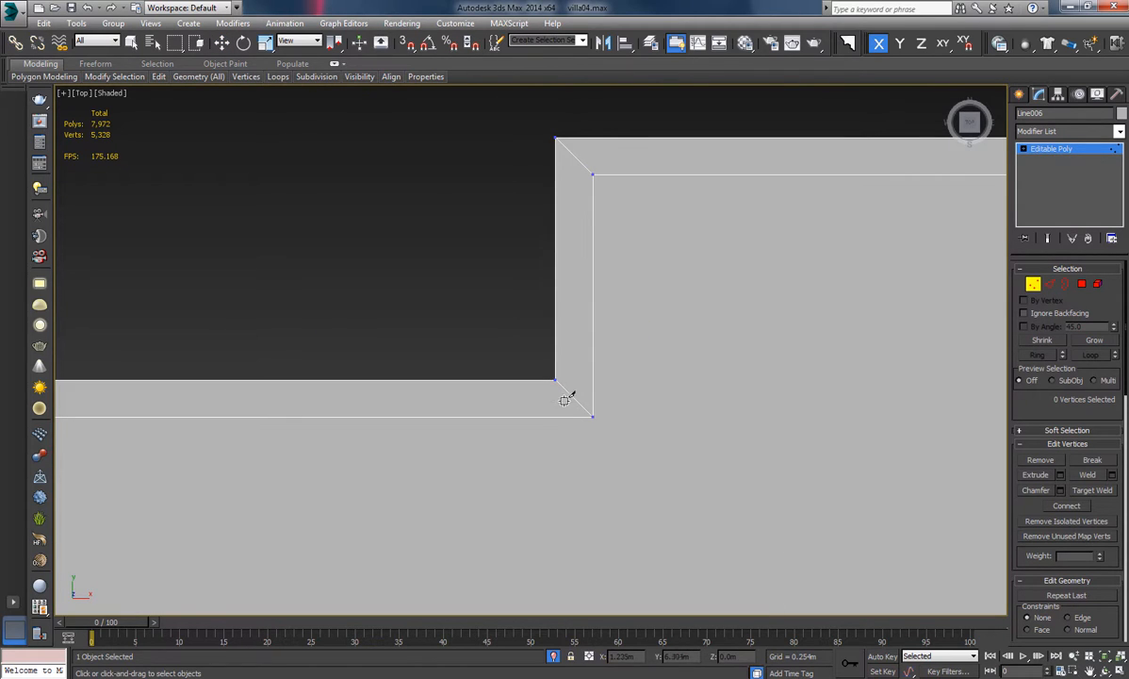
key("s")
middle_click_drag(569, 422, 556, 363)
scroll(551, 335, "up", 2)
left_click(544, 313)
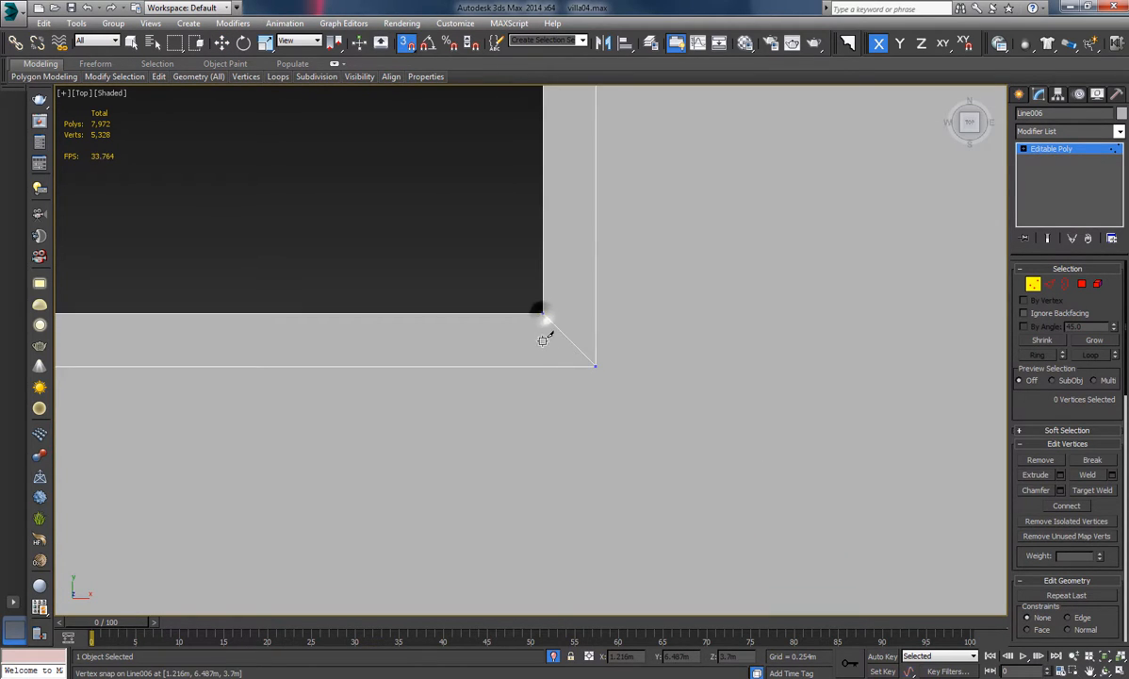
key("s")
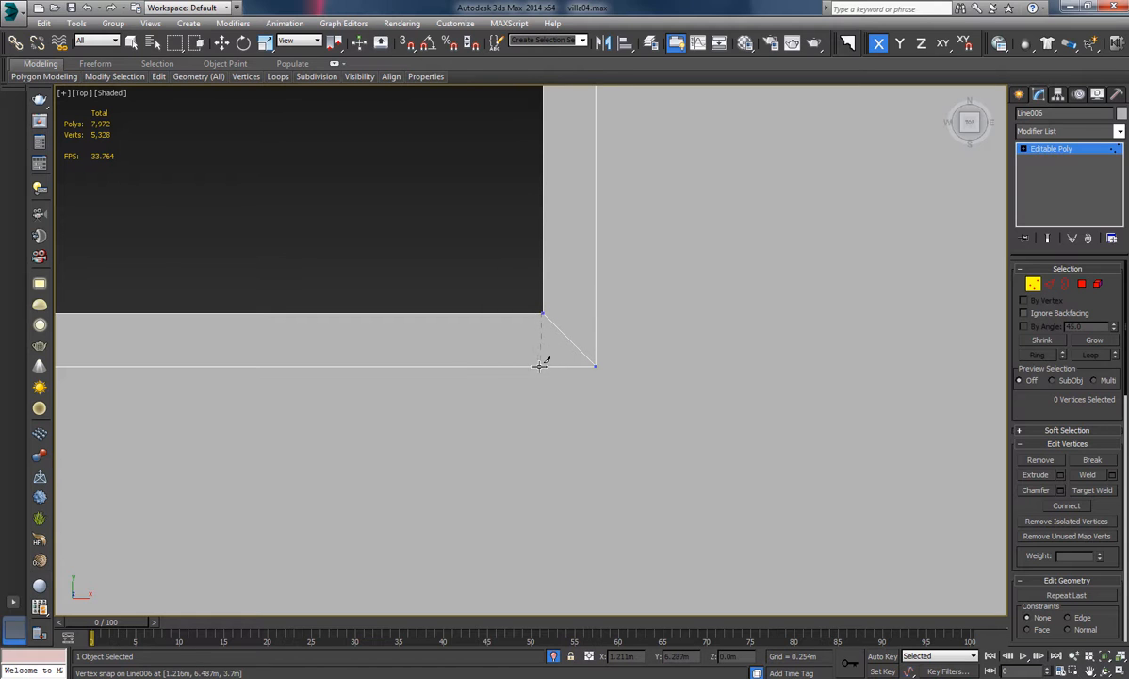
left_click(542, 365)
right_click(539, 366)
Cut an edge from the inset corner vertex at the slab's lower-left end straight down to the outer edge.
middle_click_drag(358, 366, 438, 235)
scroll(438, 237, "down", 5)
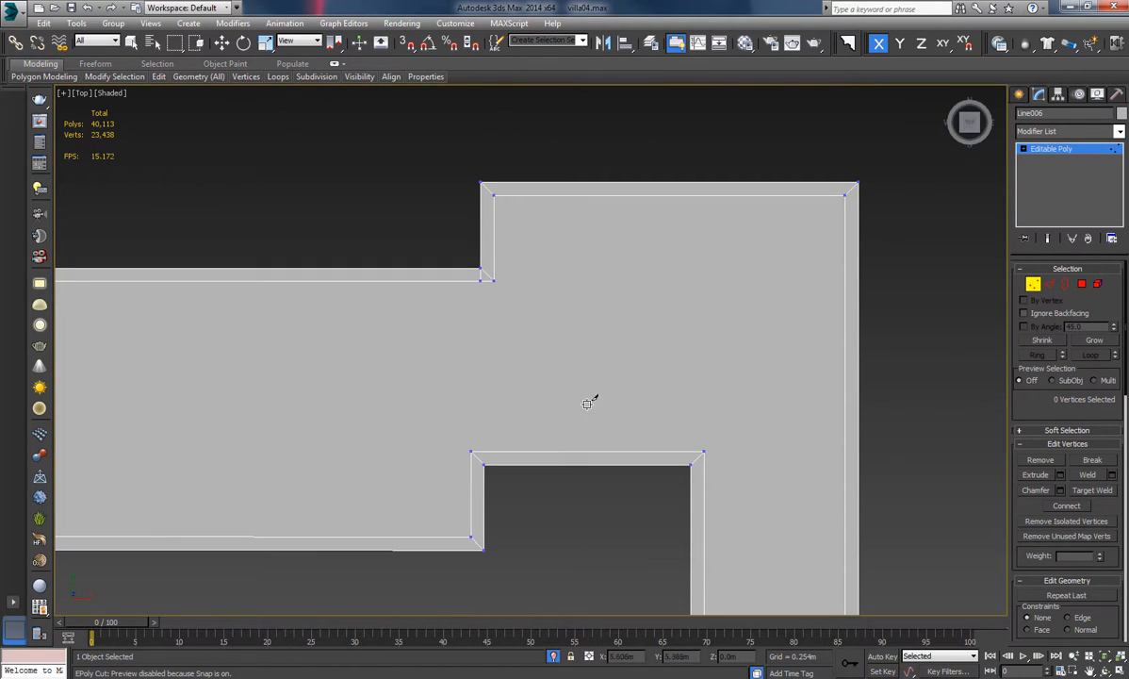
middle_click_drag(222, 433, 703, 366)
scroll(528, 464, "up", 5)
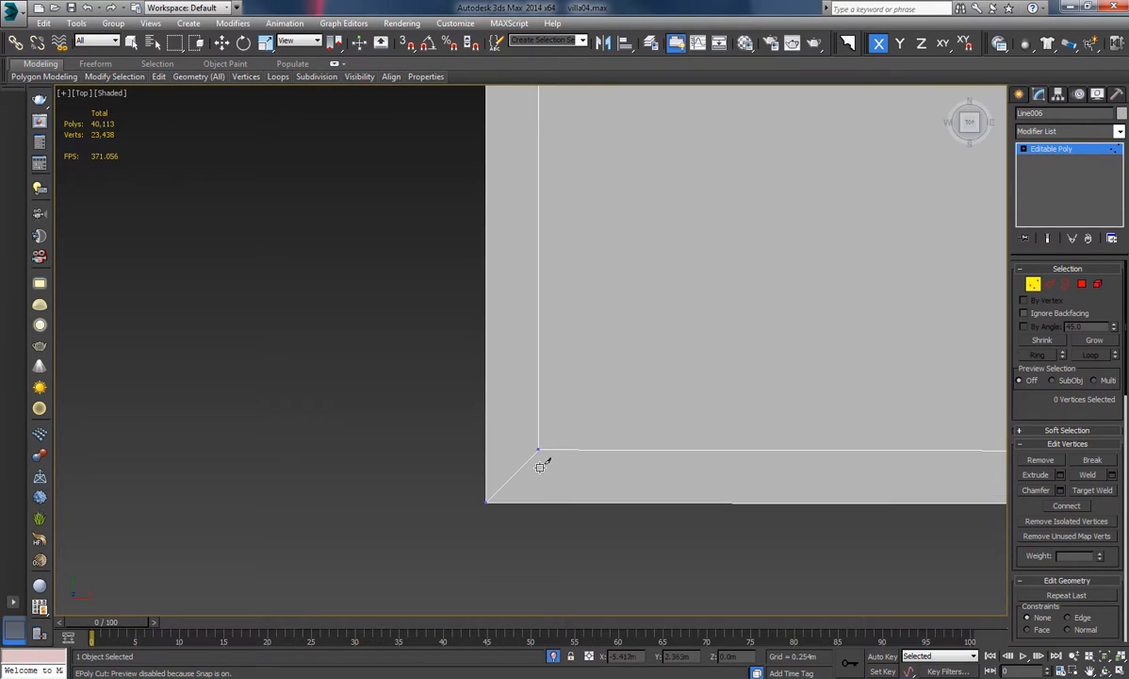
left_click(539, 449)
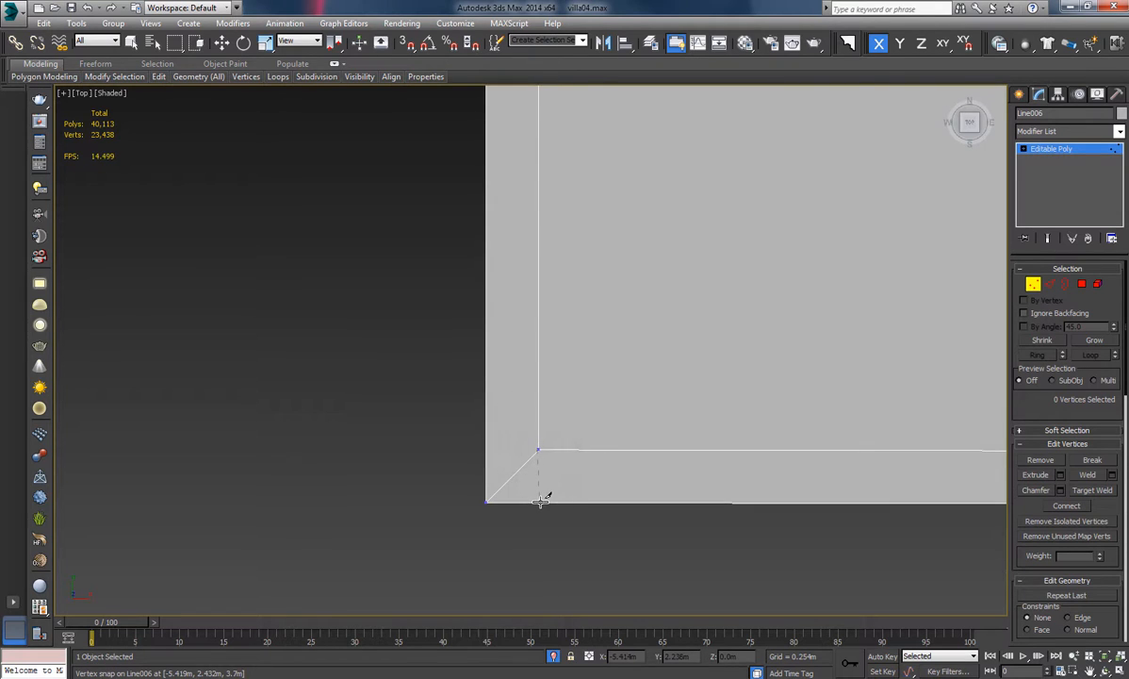
left_click(539, 500)
Remove the diagonal edge at the slab's lower-left corner.
key("2")
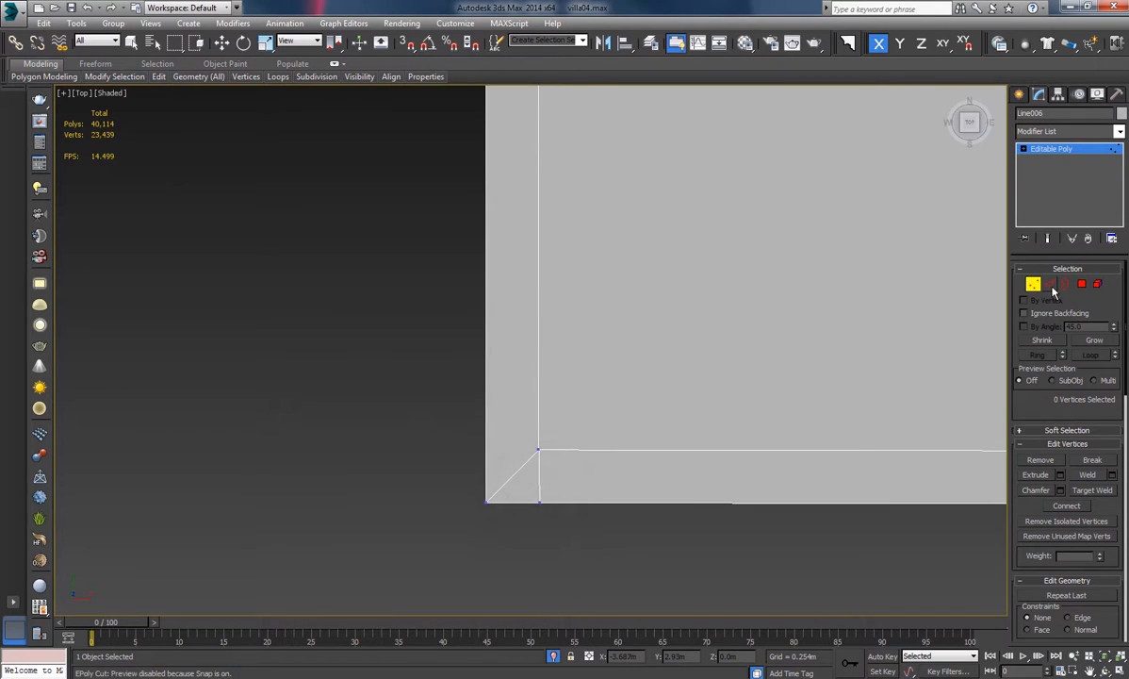
key("w")
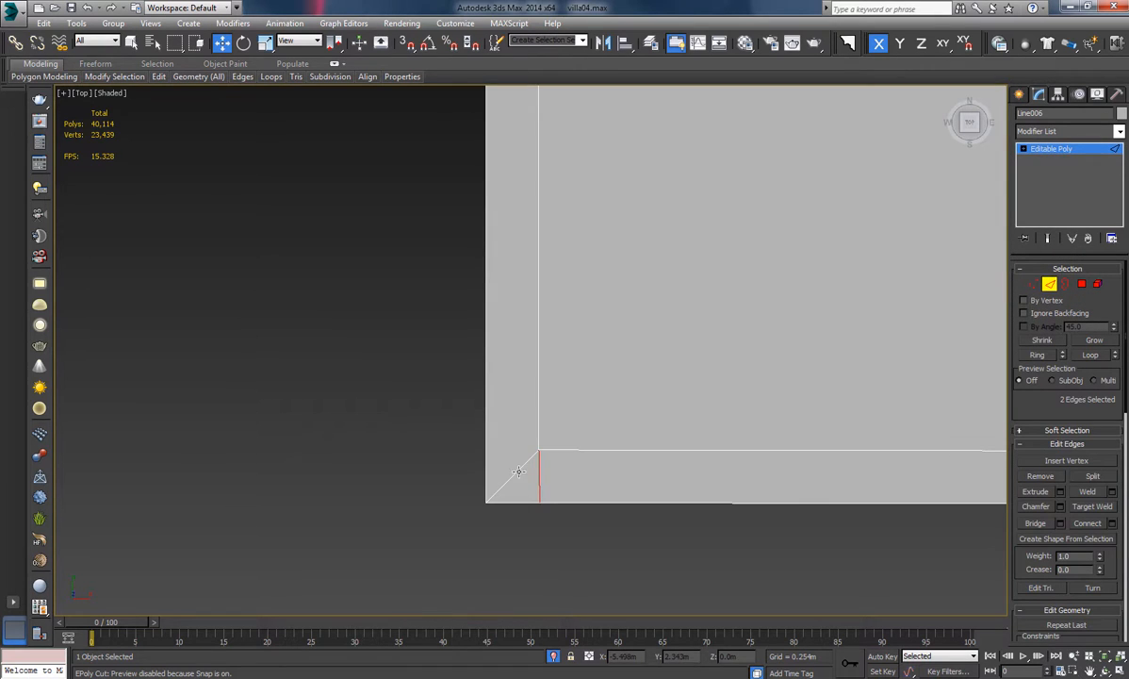
left_click(517, 471)
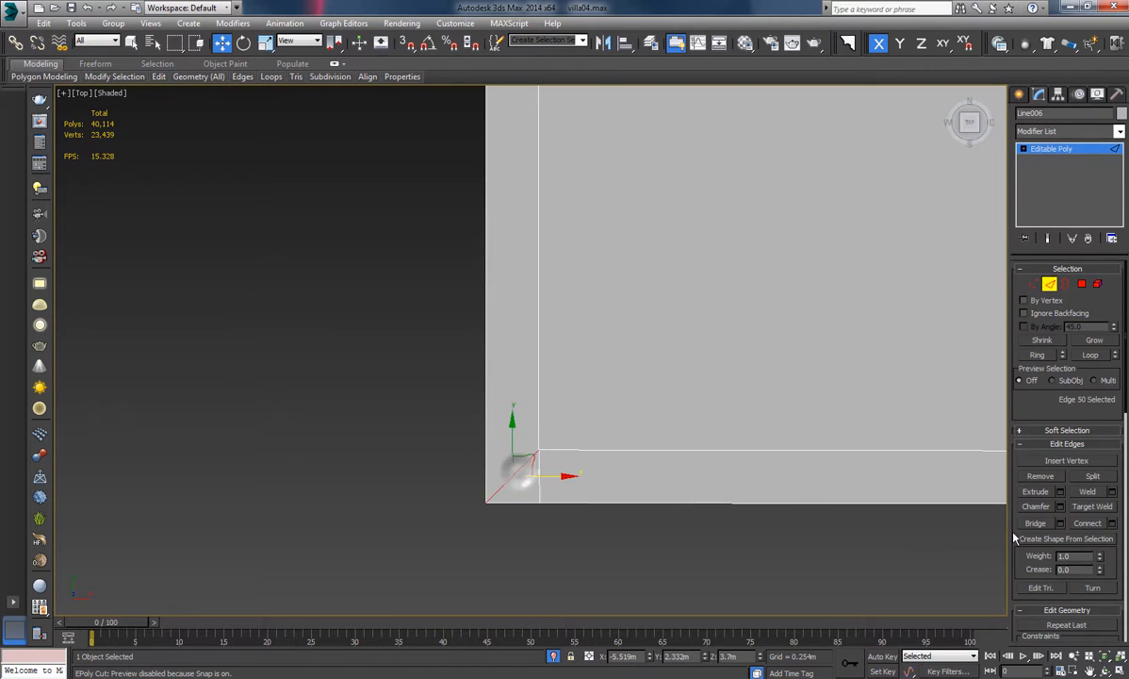
Move the cut's outer vertex at the lower-left corner about -0.003 m along X to line up with the inset corner.
left_click(1033, 283)
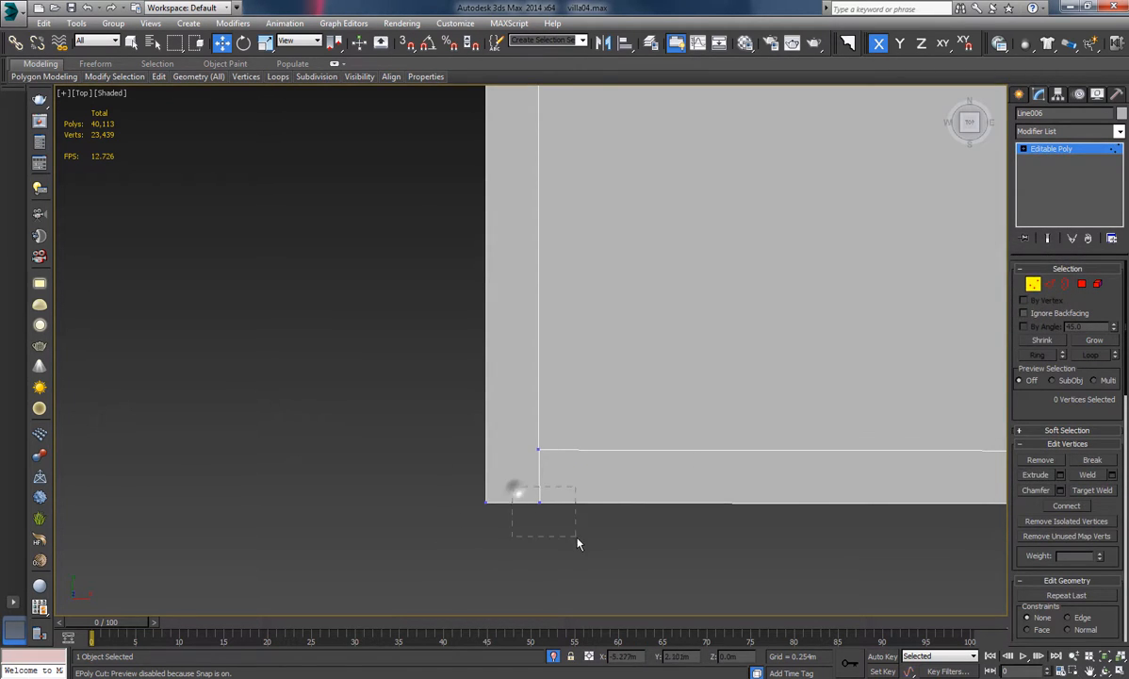
left_click_drag(578, 543, 583, 511)
scroll(539, 500, "up", 3)
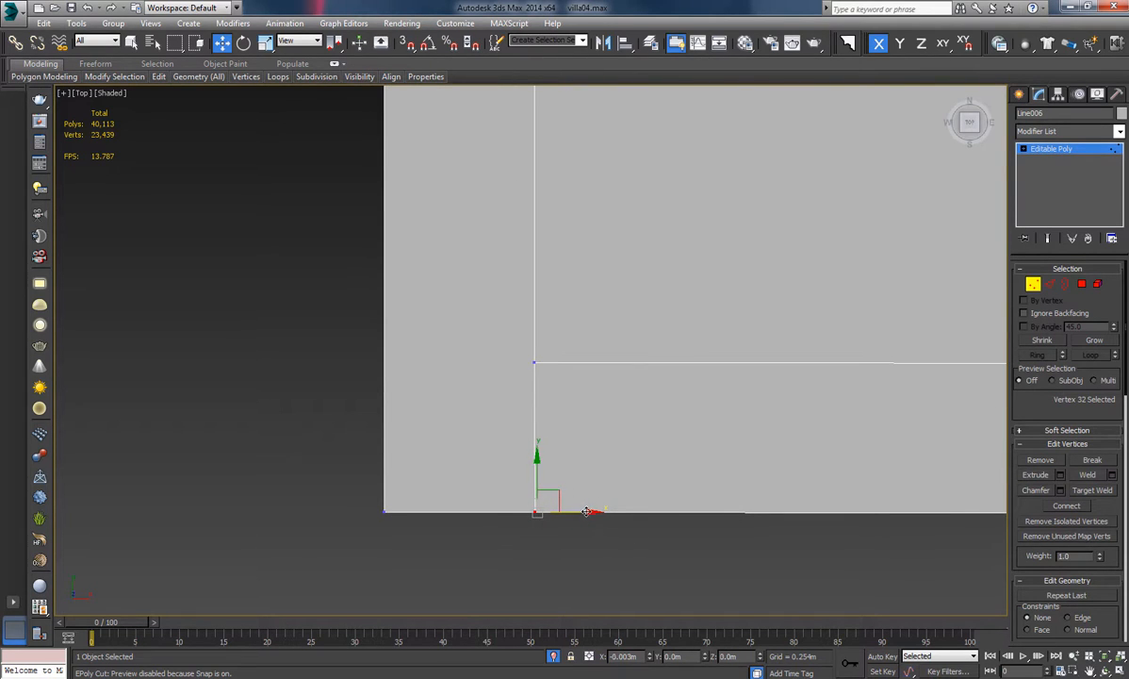
scroll(689, 526, "down", 10)
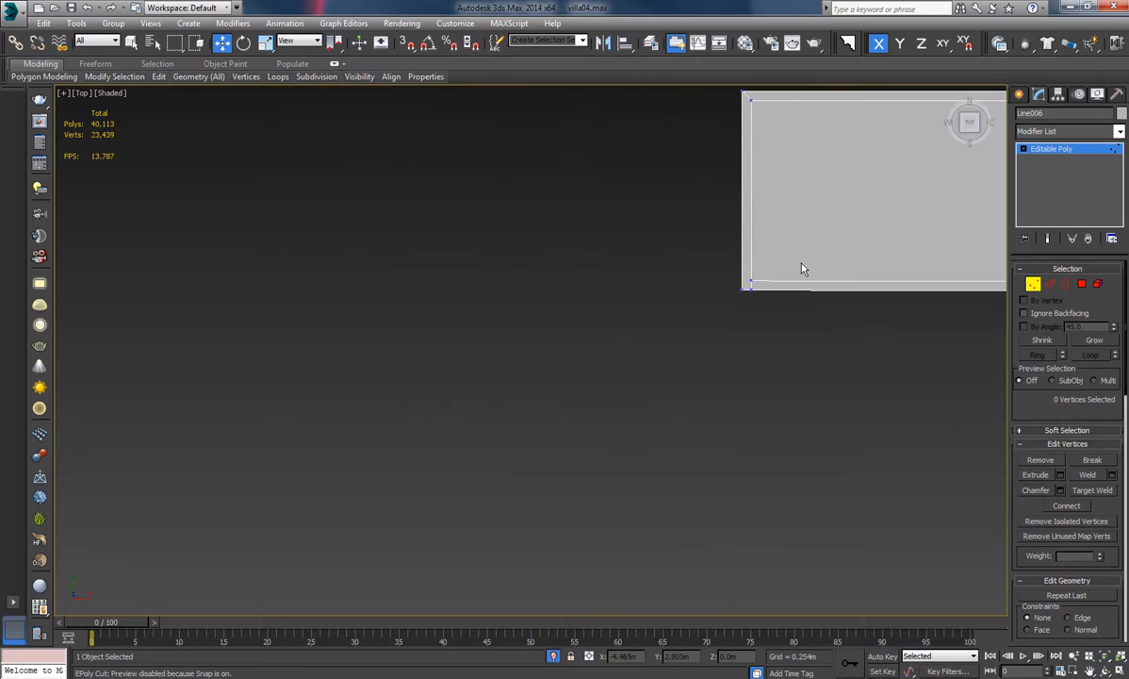
Move the cut vertex on the inset line at the upper re-entrant corner about 0.006 m along X, under the outer corner.
key("z")
scroll(615, 355, "up", 10)
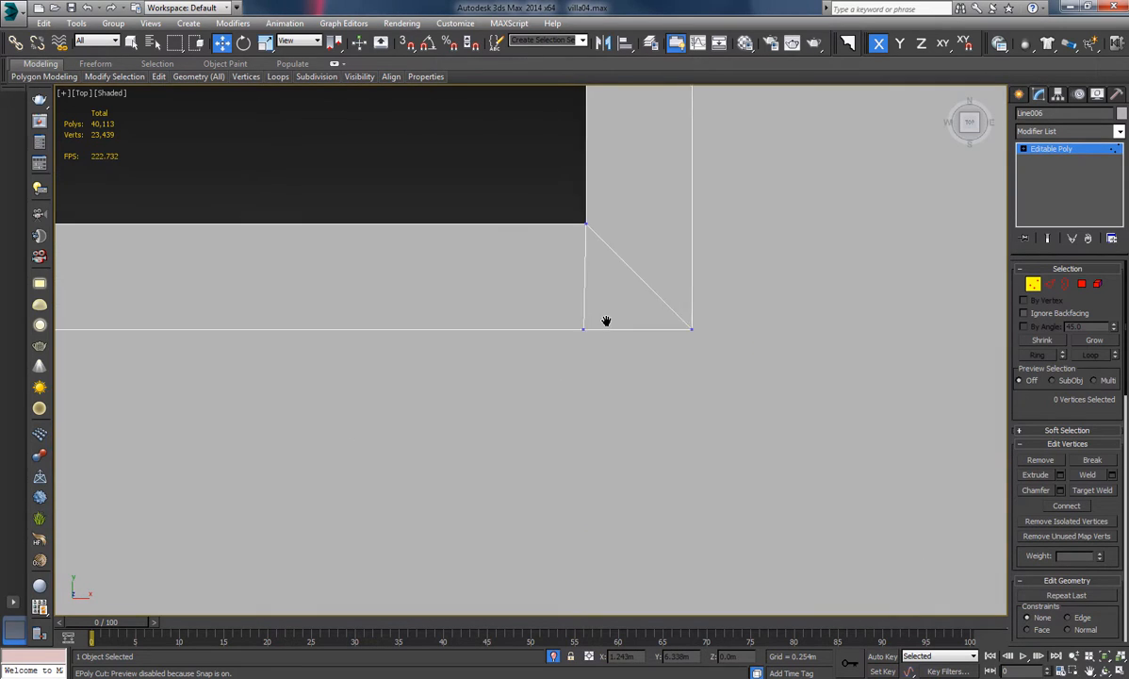
left_click_drag(622, 399, 623, 400)
left_click_drag(630, 353, 633, 355)
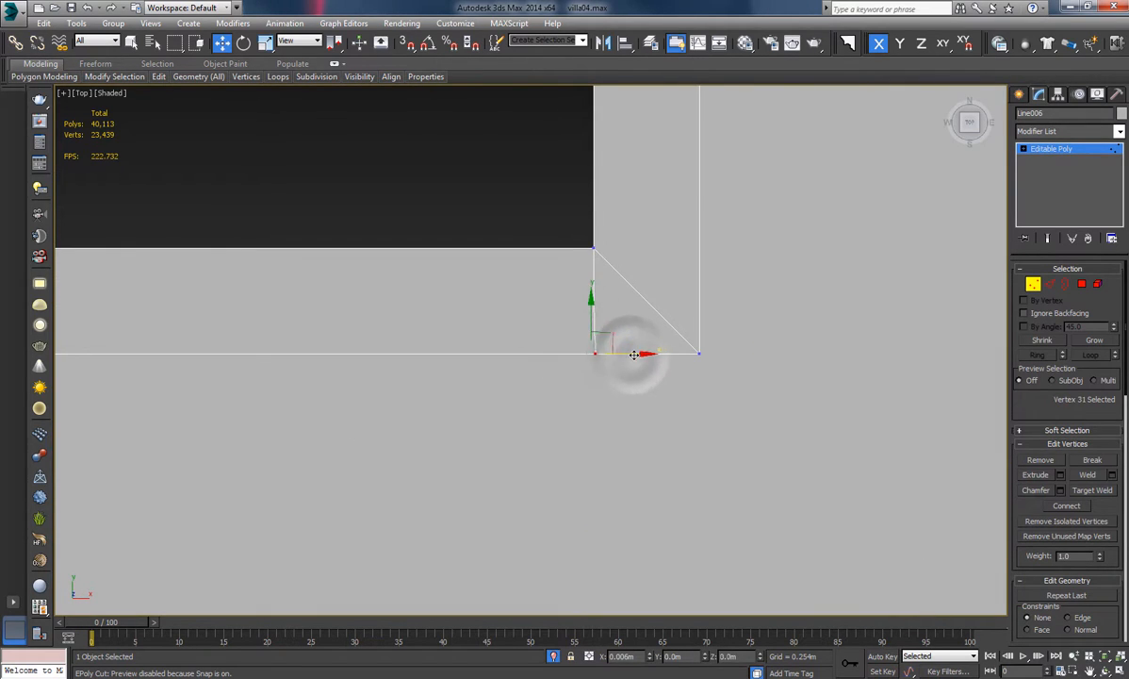
left_click(705, 371)
left_click(594, 355)
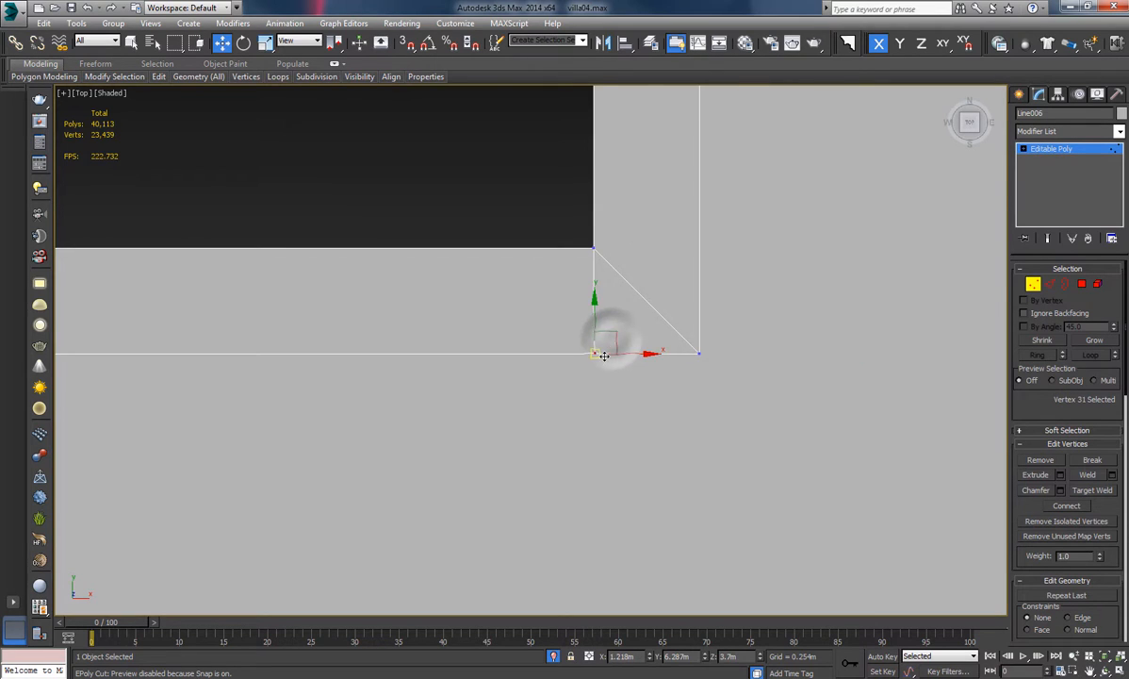
Nudge the cut vertex on the inset line along X at the upper re-entrant corner, directly under the outer corner.
scroll(613, 349, "up", 4)
middle_click_drag(617, 351, 651, 458)
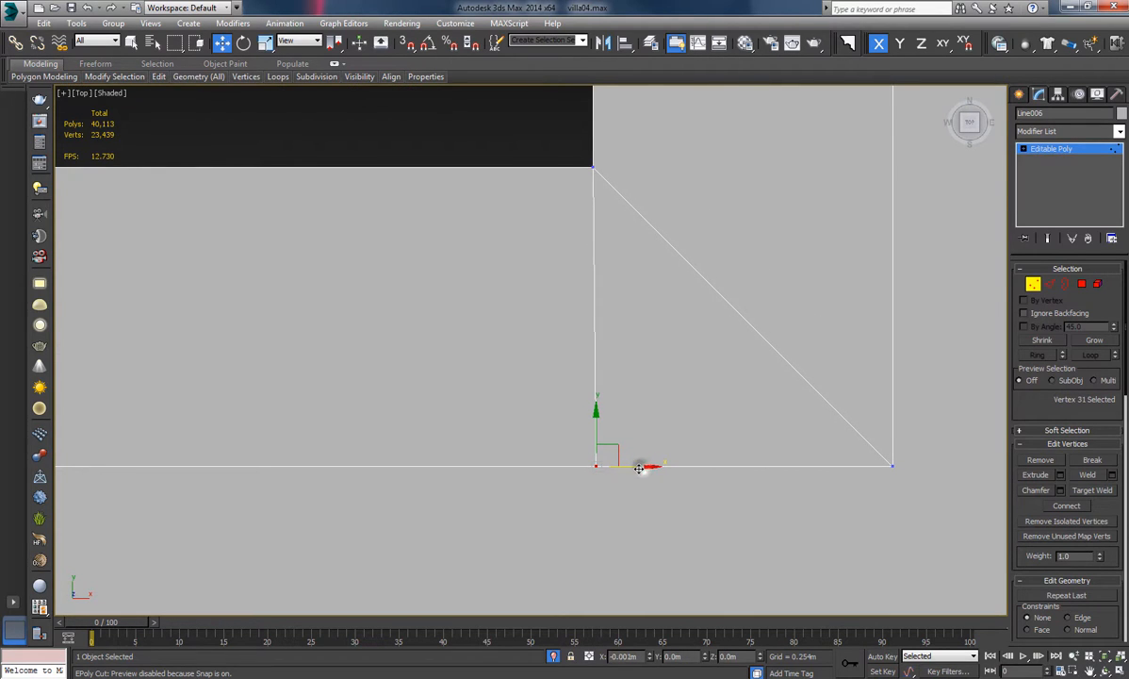
left_click_drag(639, 469, 637, 468)
middle_click_drag(700, 425, 498, 360)
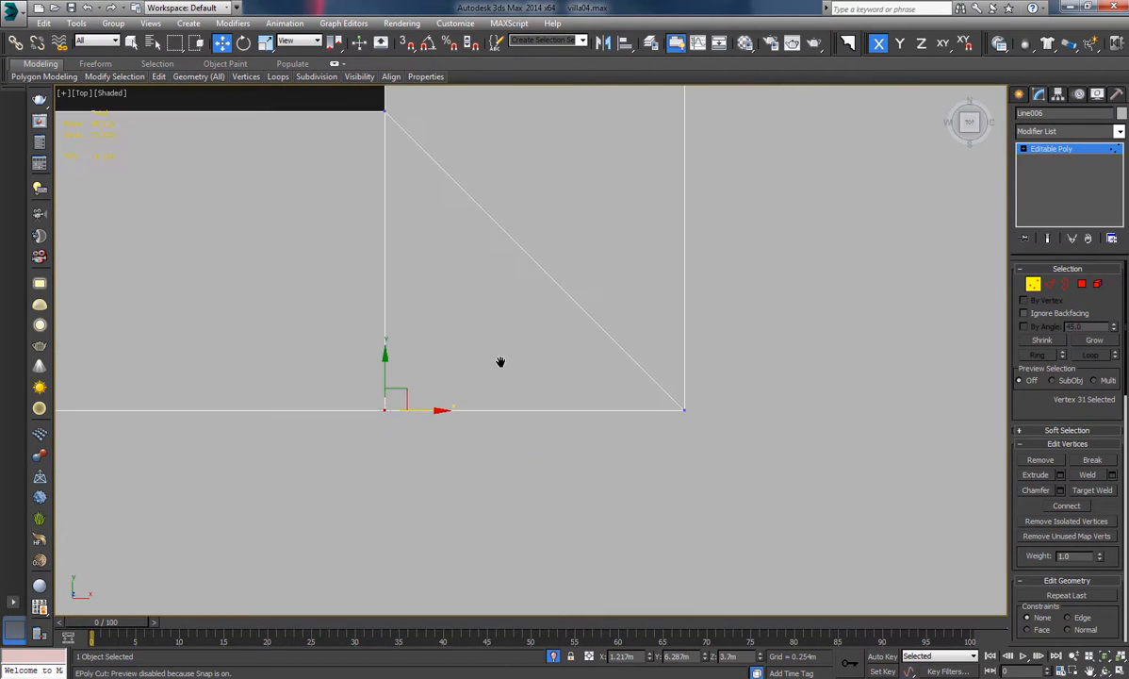
Remove the diagonal edge between the outer and inset corners at the slab's upper re-entrant corner.
scroll(528, 377, "down", 3)
key("2")
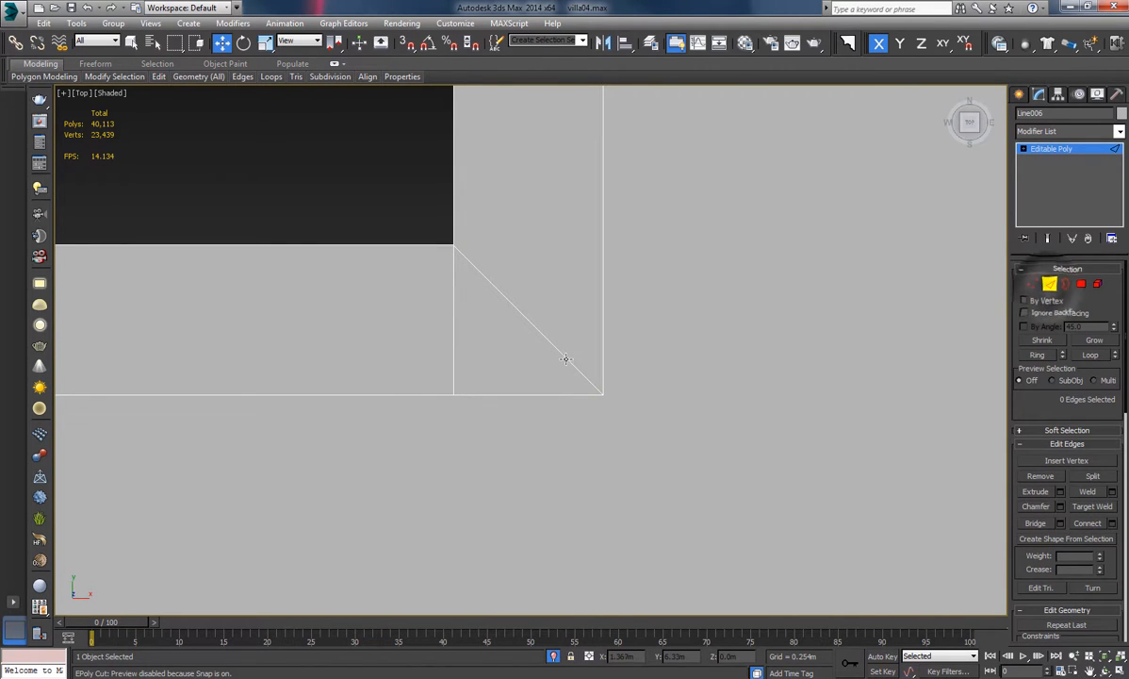
left_click(565, 360)
key("BackSpace")
scroll(570, 320, "down", 6)
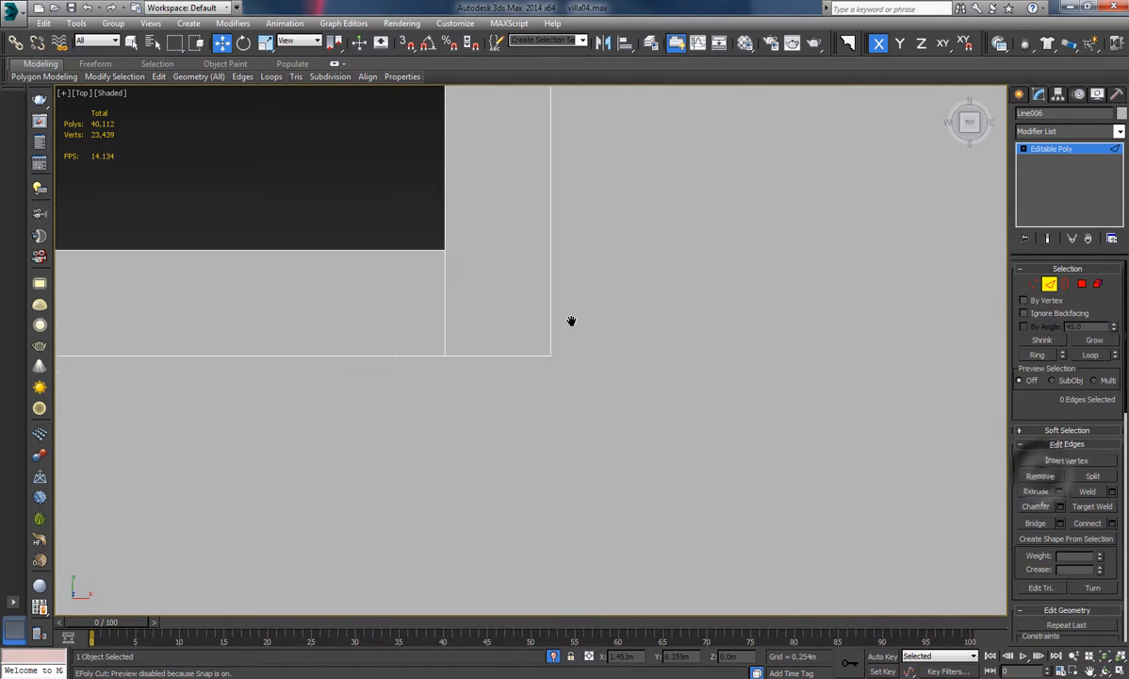
scroll(651, 389, "down", 2)
middle_click_drag(652, 378, 573, 280)
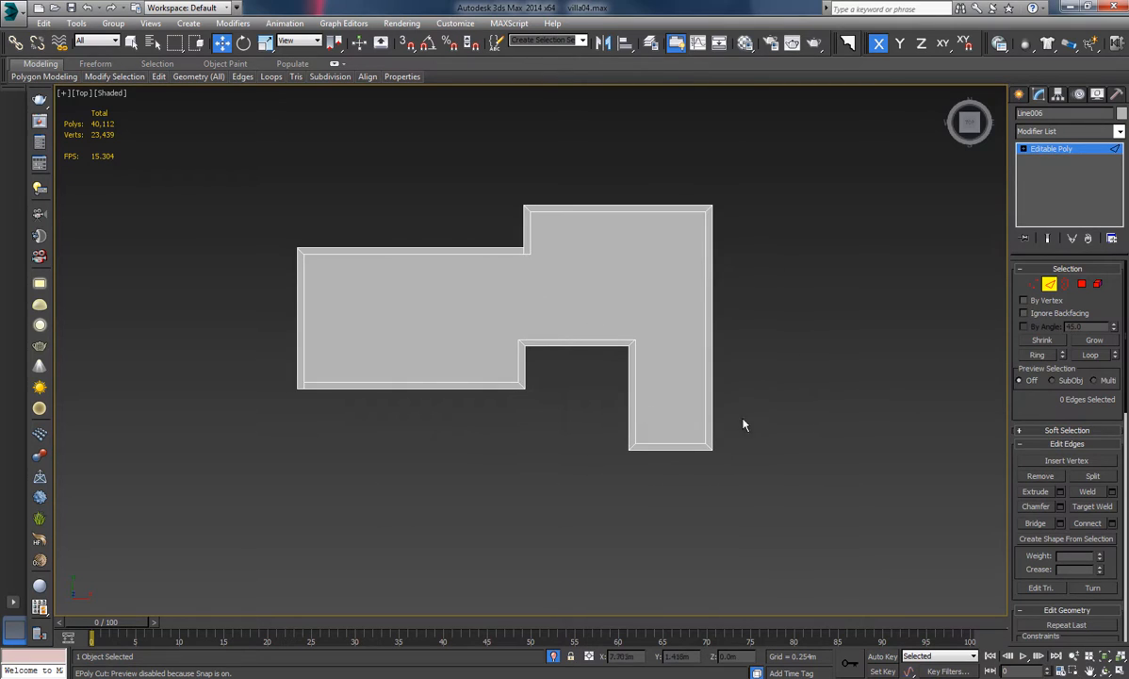
Cut an edge from the inset corner vertex at the slab's lower-right end straight down to the outer edge.
middle_click_drag(722, 439, 670, 429)
scroll(663, 440, "up", 4)
scroll(663, 446, "up", 2)
scroll(657, 429, "down", 4)
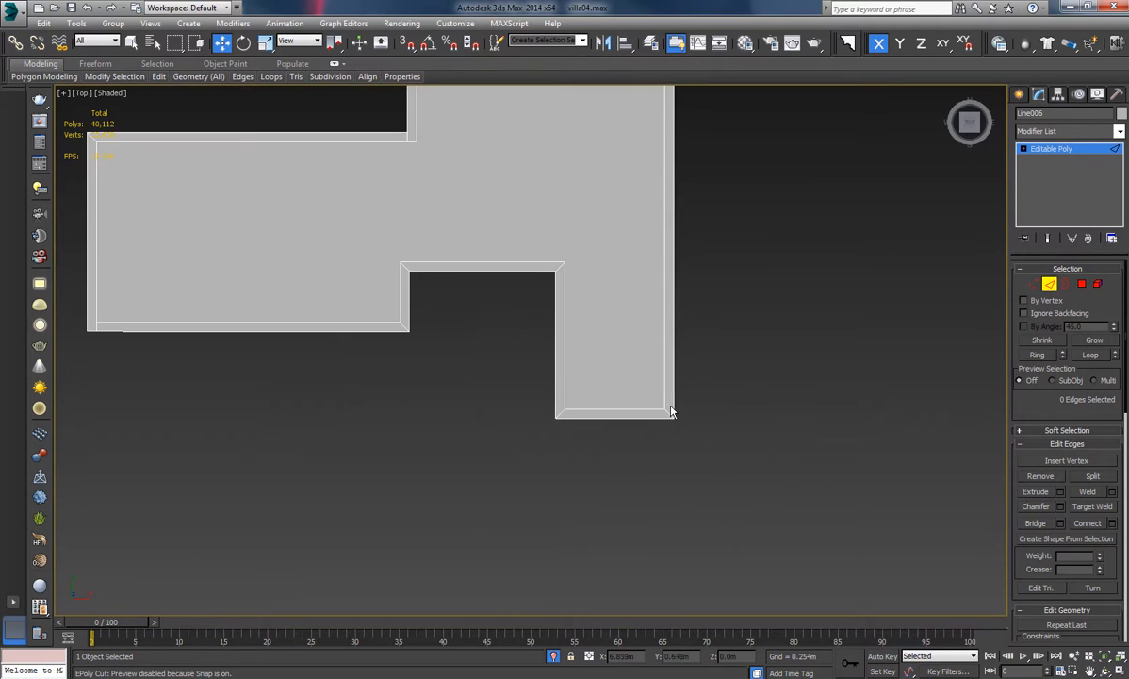
scroll(657, 410, "up", 4)
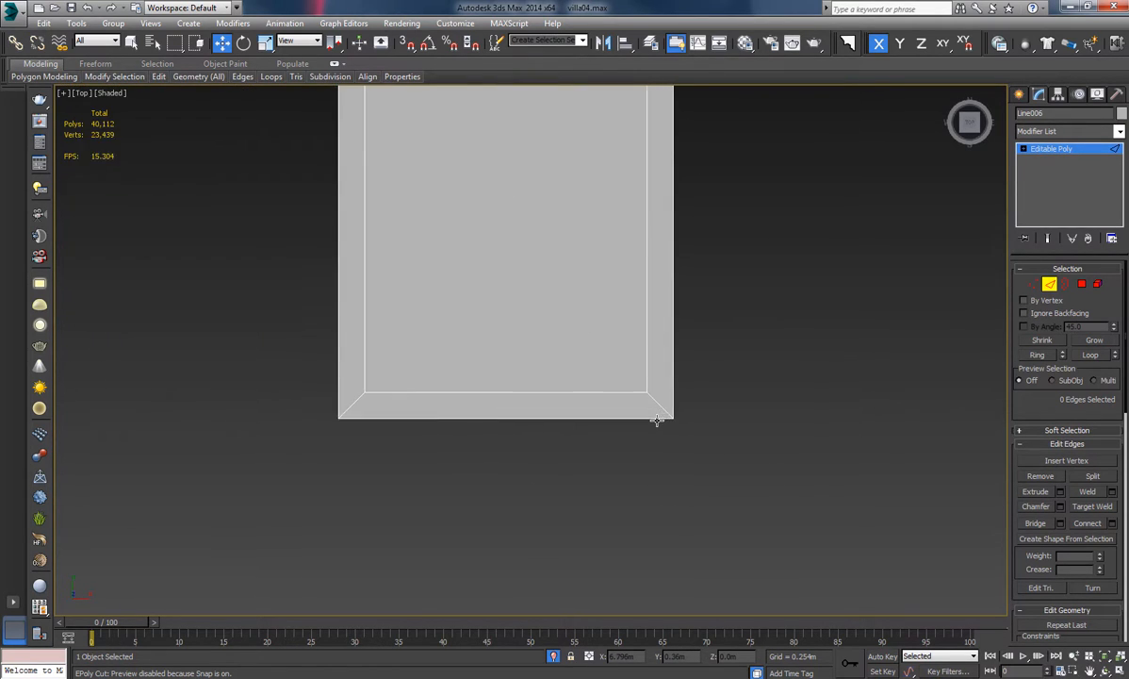
scroll(641, 404, "up", 2)
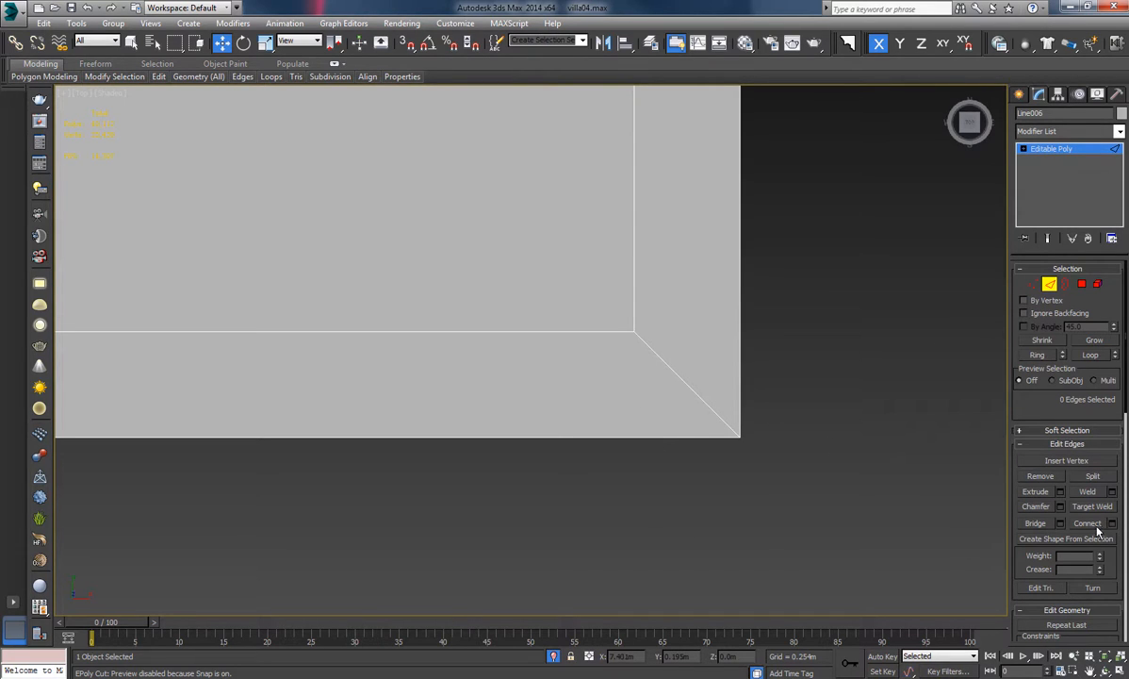
middle_click_drag(701, 398, 702, 407)
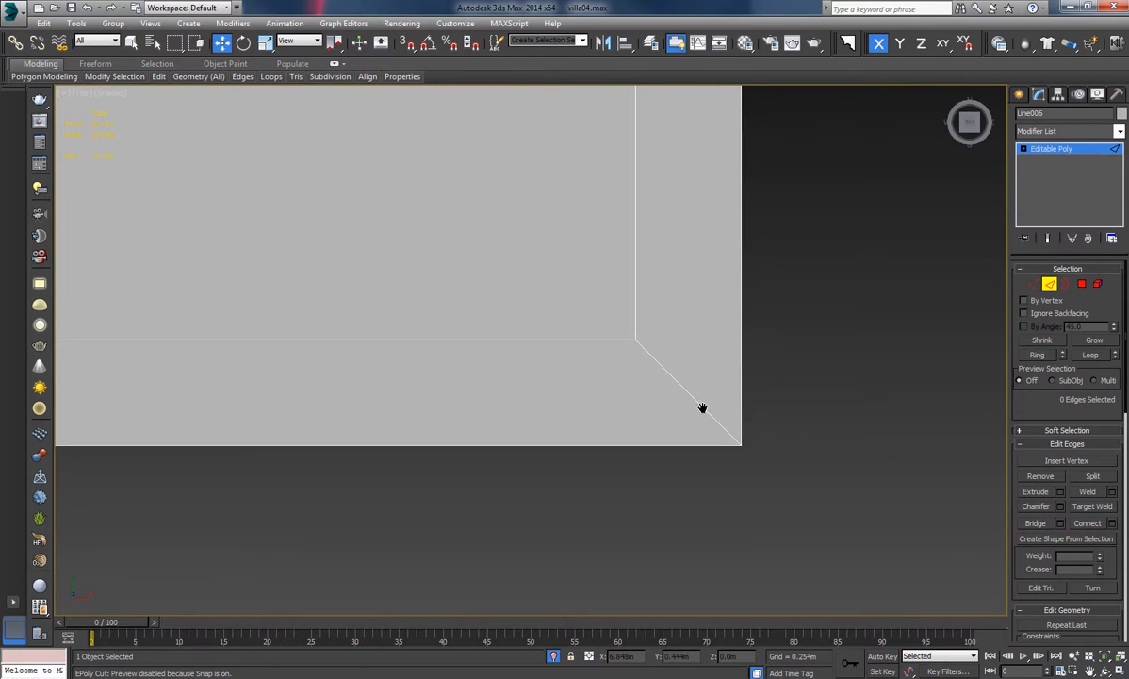
key("alt+c")
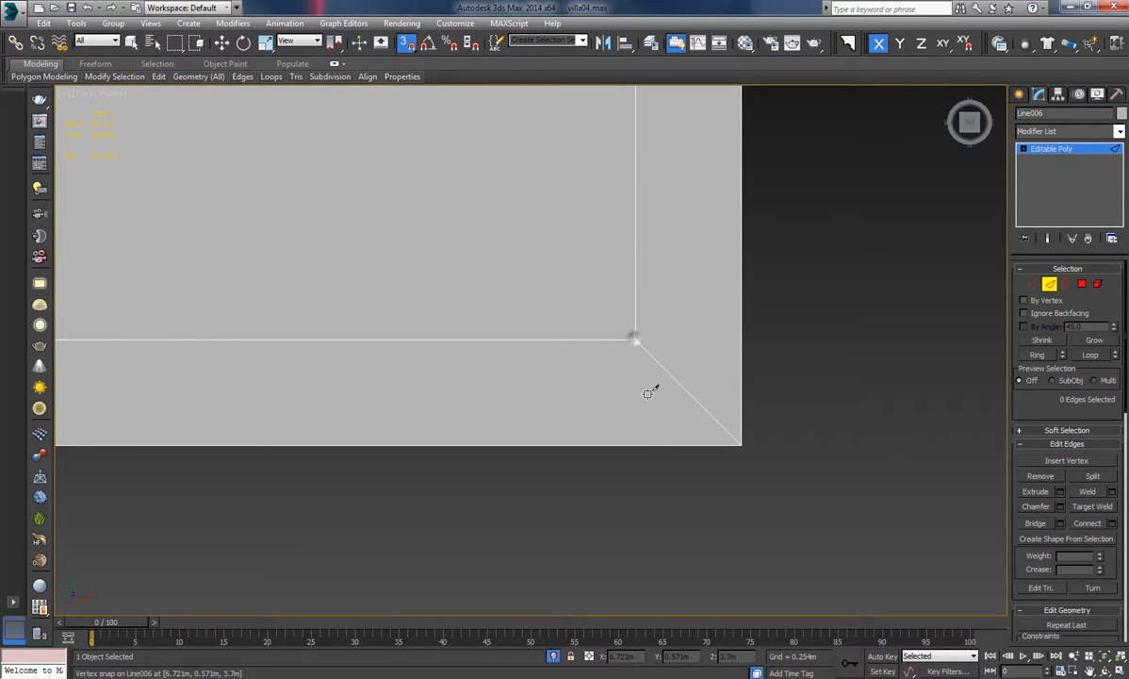
left_click(634, 338)
left_click(638, 443)
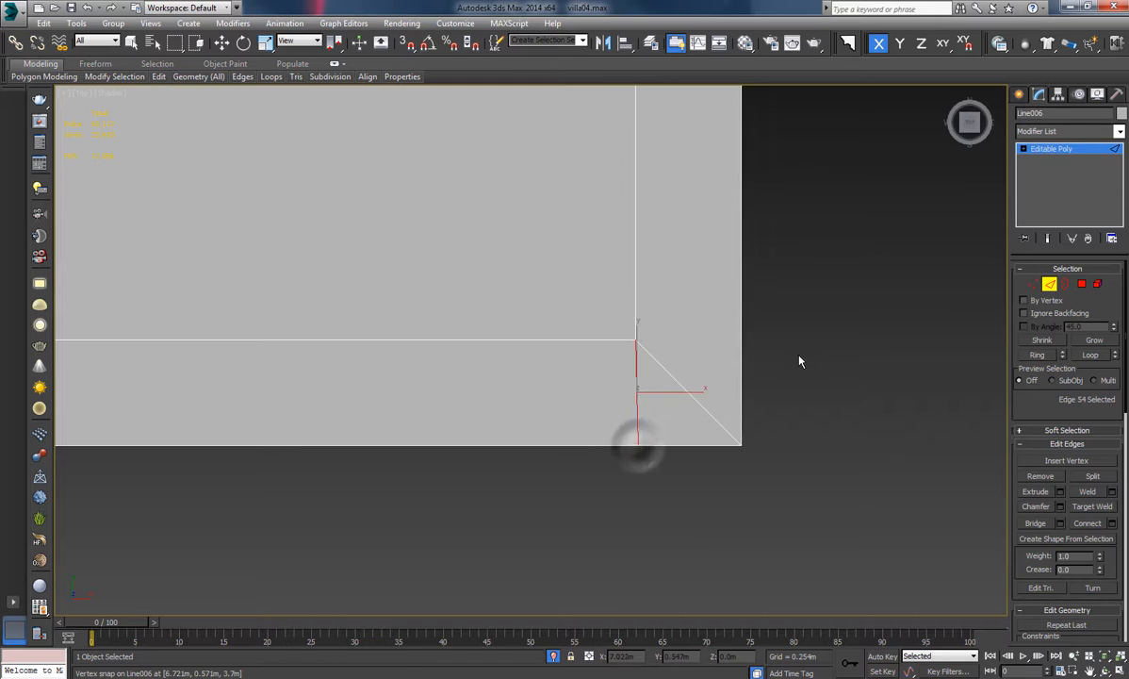
Move the cut's outer vertex at the lower-right corner about -0.004 m along X toward alignment with the inset corner.
left_click(1031, 286)
left_click(612, 422)
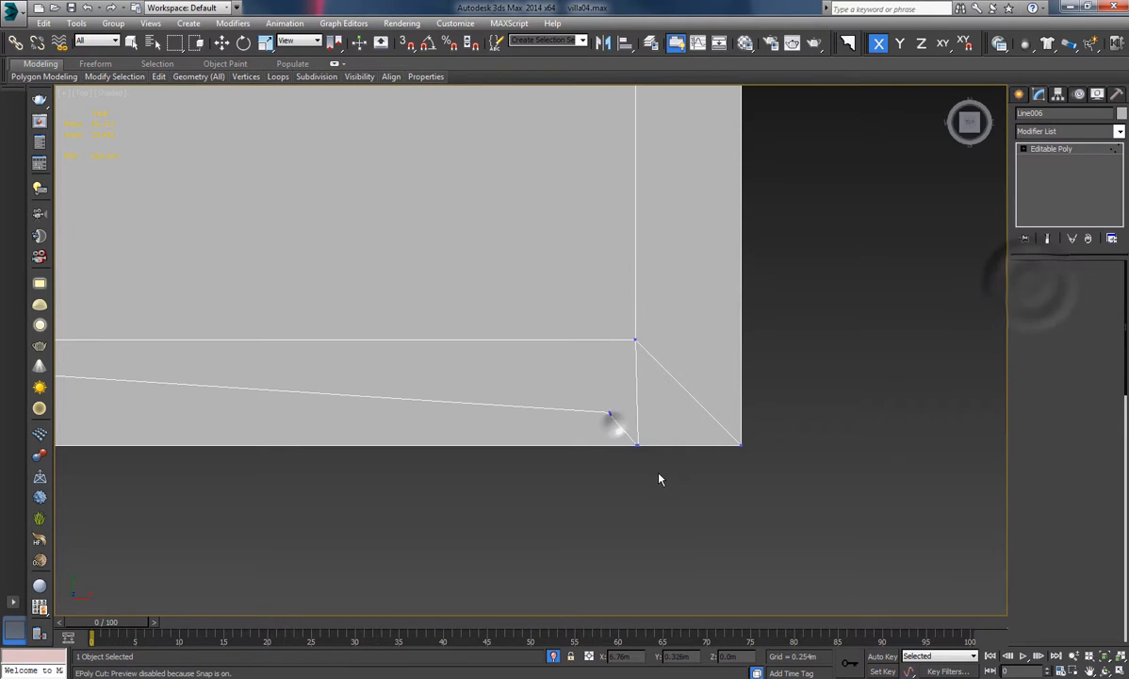
key("ctrl+z")
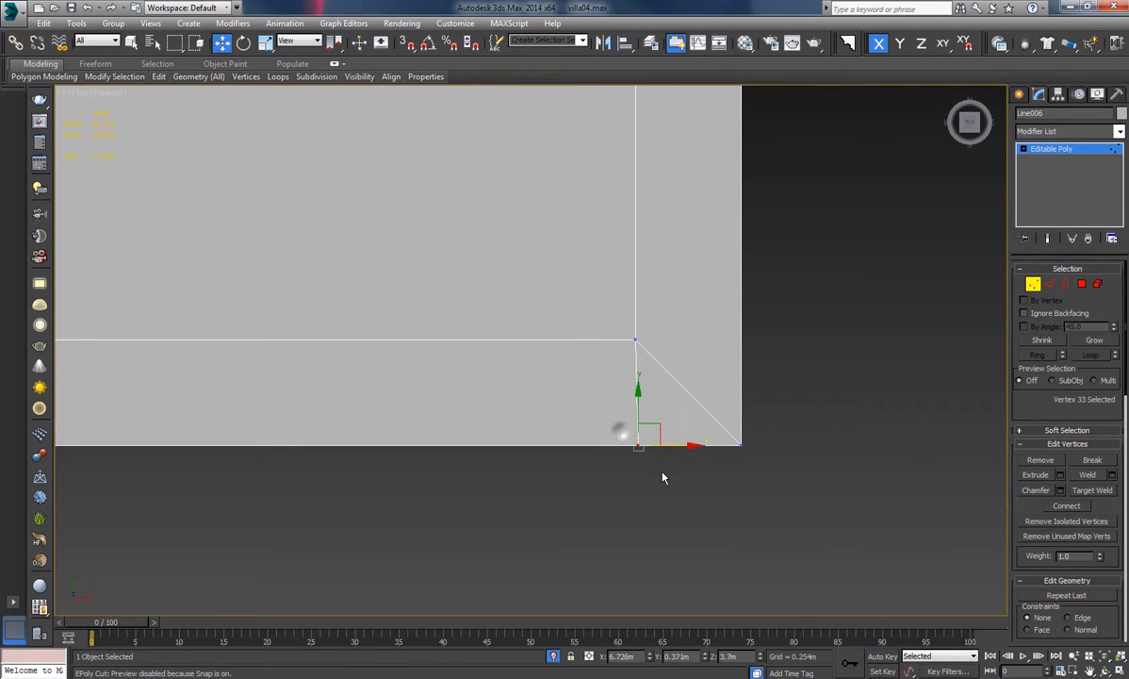
scroll(659, 435, "up", 5)
middle_click_drag(666, 429, 672, 451)
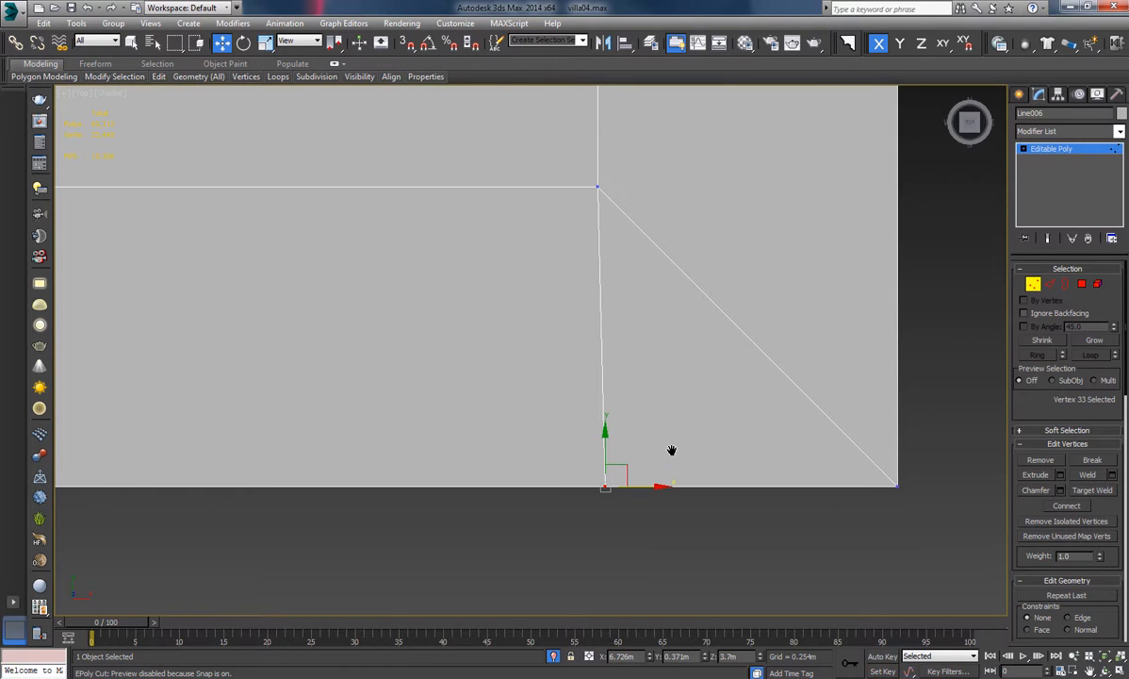
left_click_drag(659, 486, 654, 487)
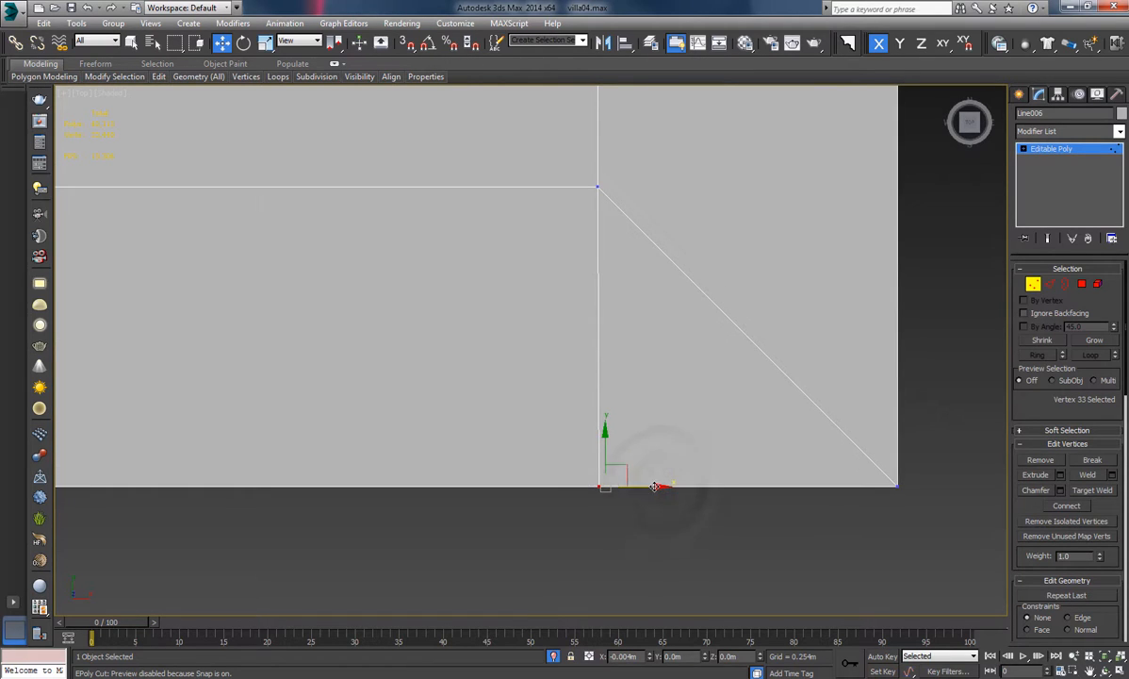
middle_click_drag(733, 445, 706, 497)
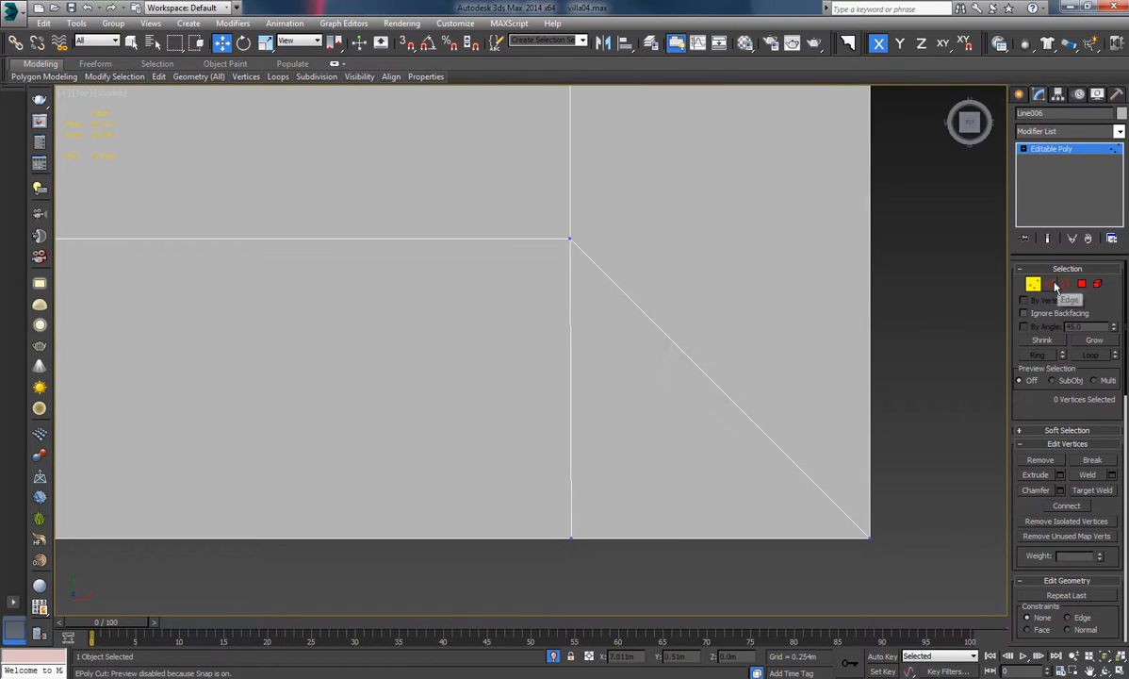
Remove the diagonal edge at the slab's lower-right corner.
left_click(1051, 285)
left_click(747, 415)
key("BackSpace")
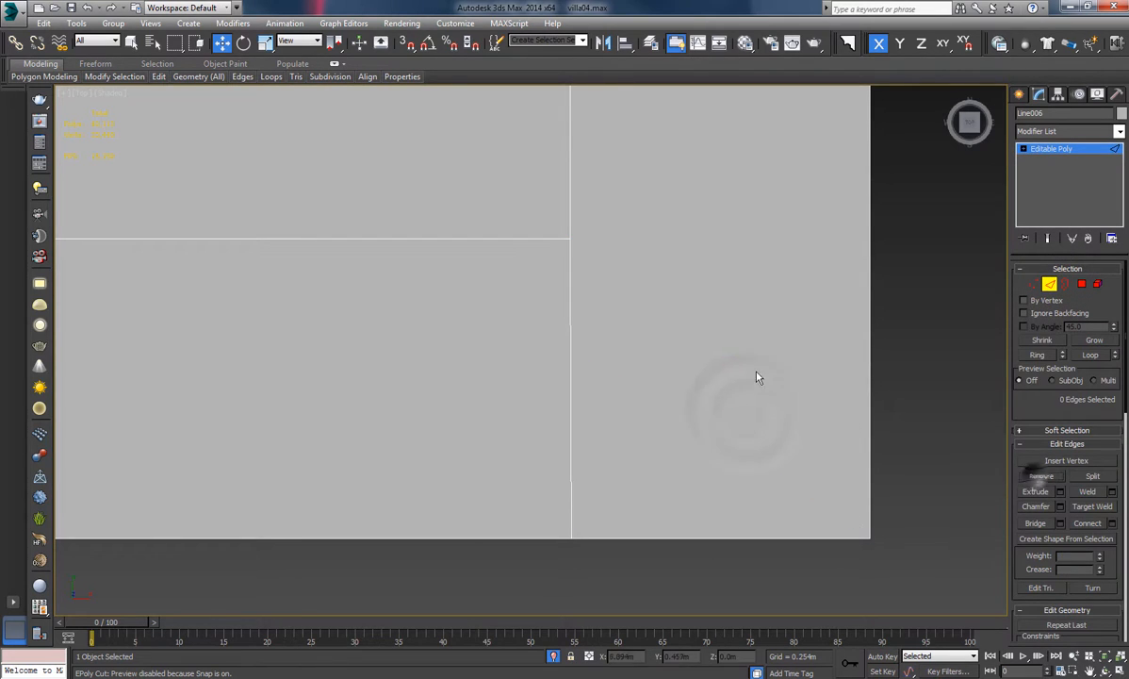
Fine-tune the lower-right cut's outer vertex to X 6.721 m so the cut edge runs straight.
left_click(1033, 285)
left_click(572, 539)
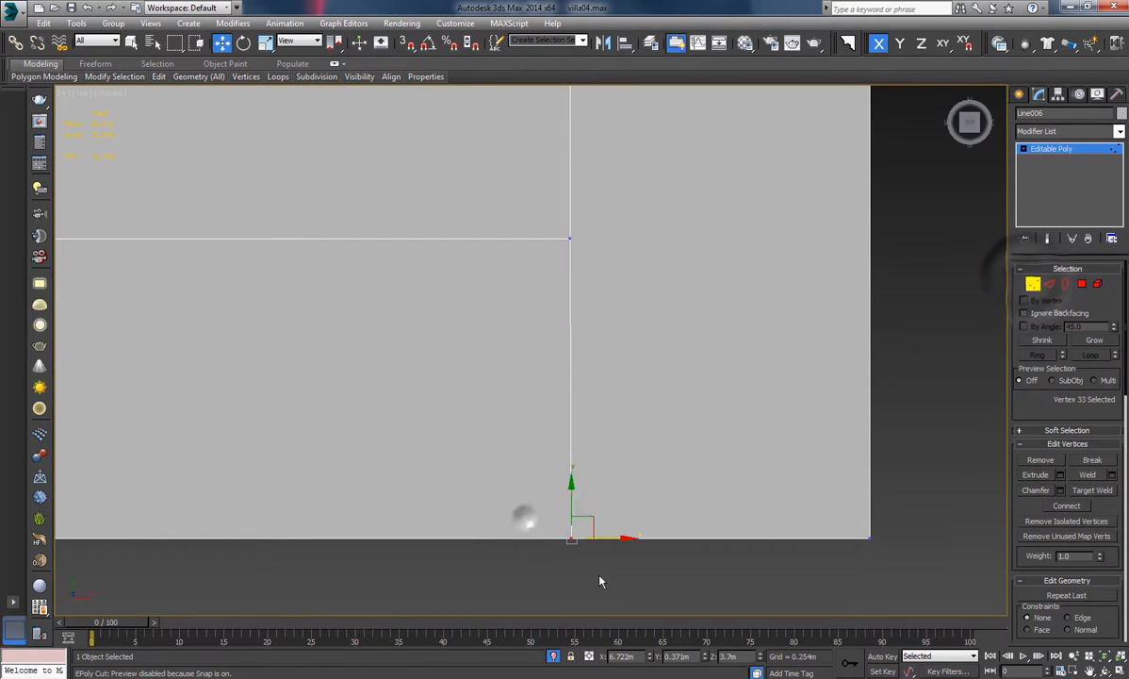
middle_click_drag(599, 530, 621, 544)
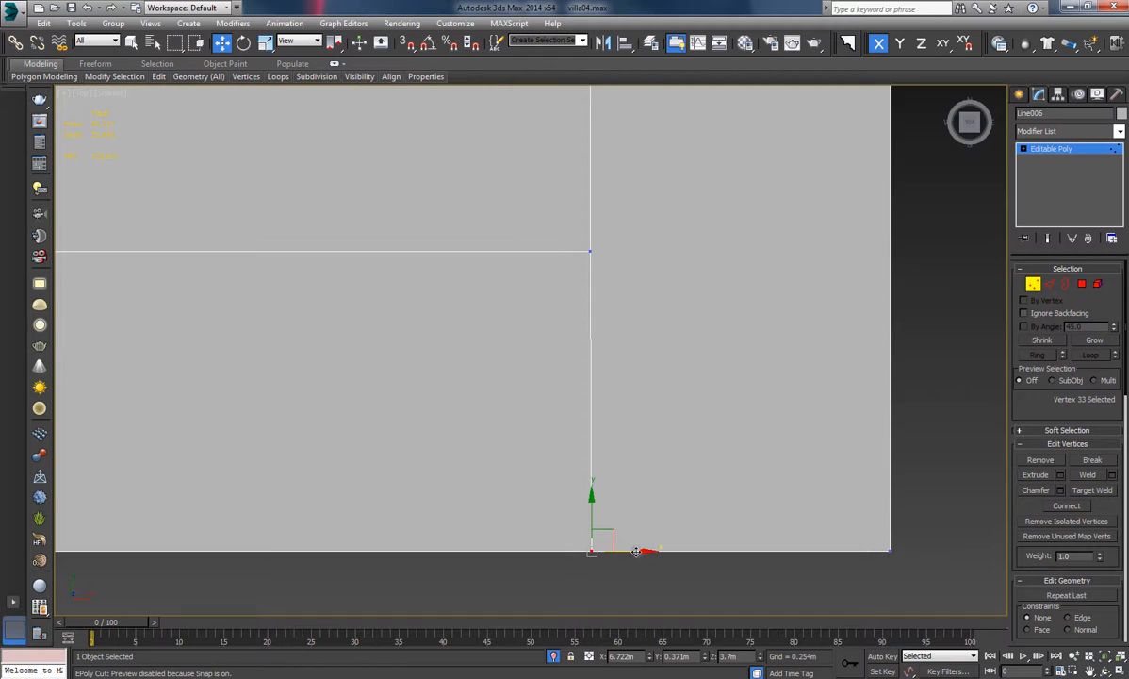
left_click_drag(636, 551, 634, 551)
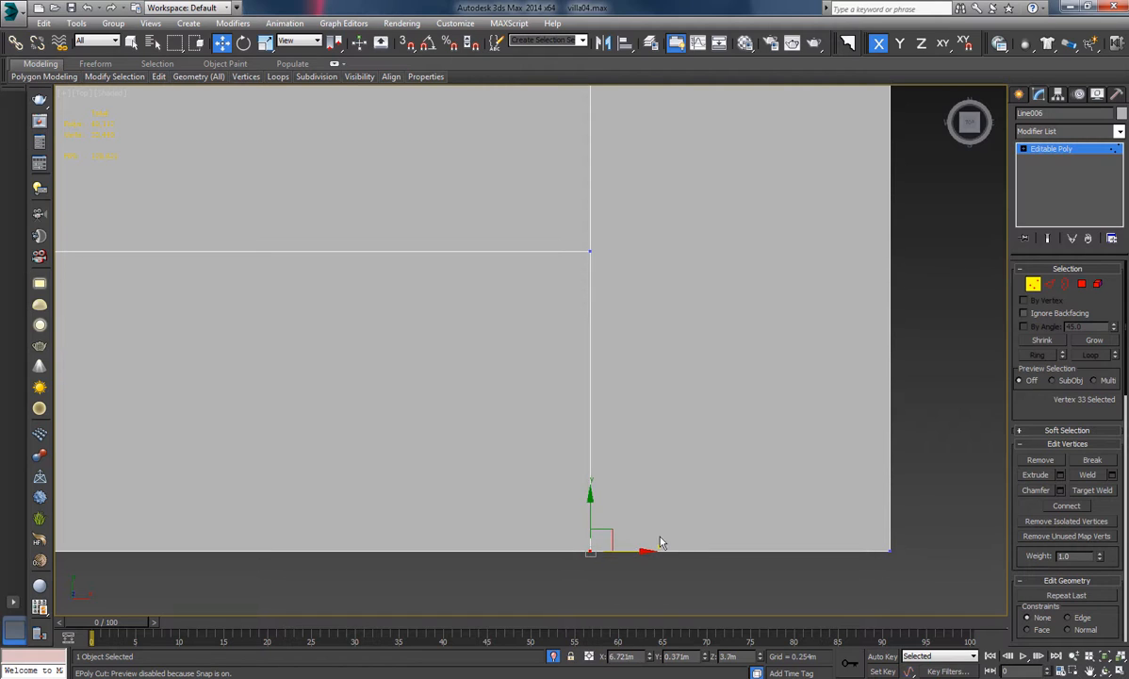
left_click(738, 391)
Switch the slab to polygon editing and show it in perspective with the rest of the villa out of isolation.
scroll(749, 396, "down", 5)
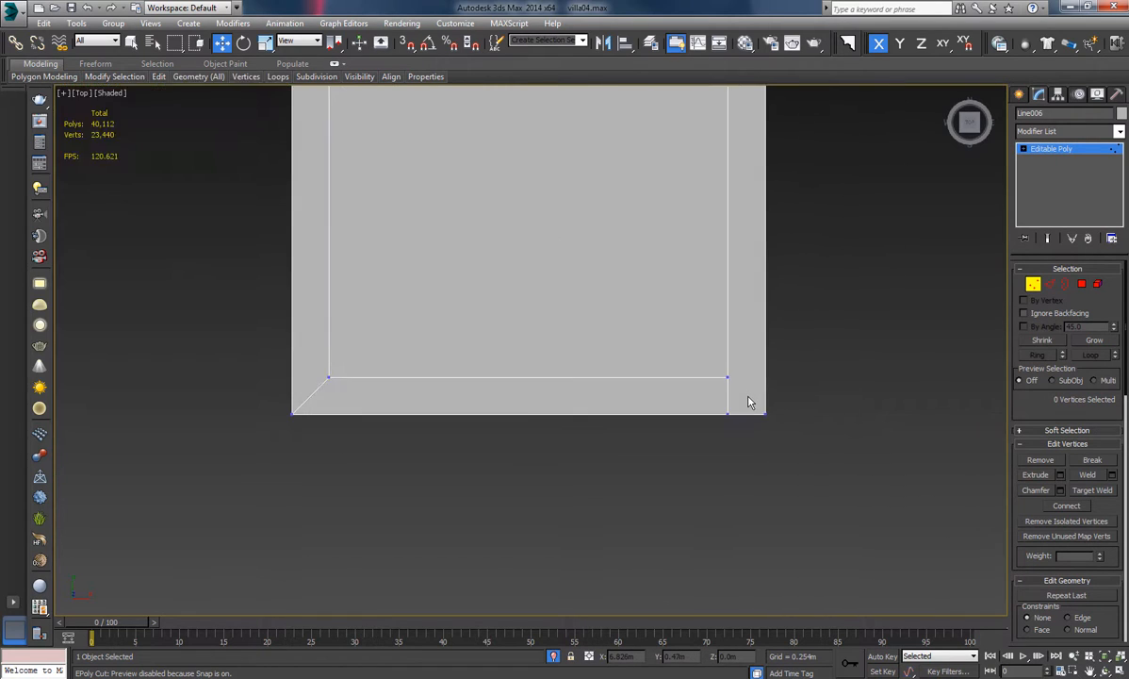
scroll(749, 401, "down", 3)
middle_click_drag(738, 317, 719, 436)
scroll(685, 321, "down", 3)
middle_click_drag(673, 285, 753, 290)
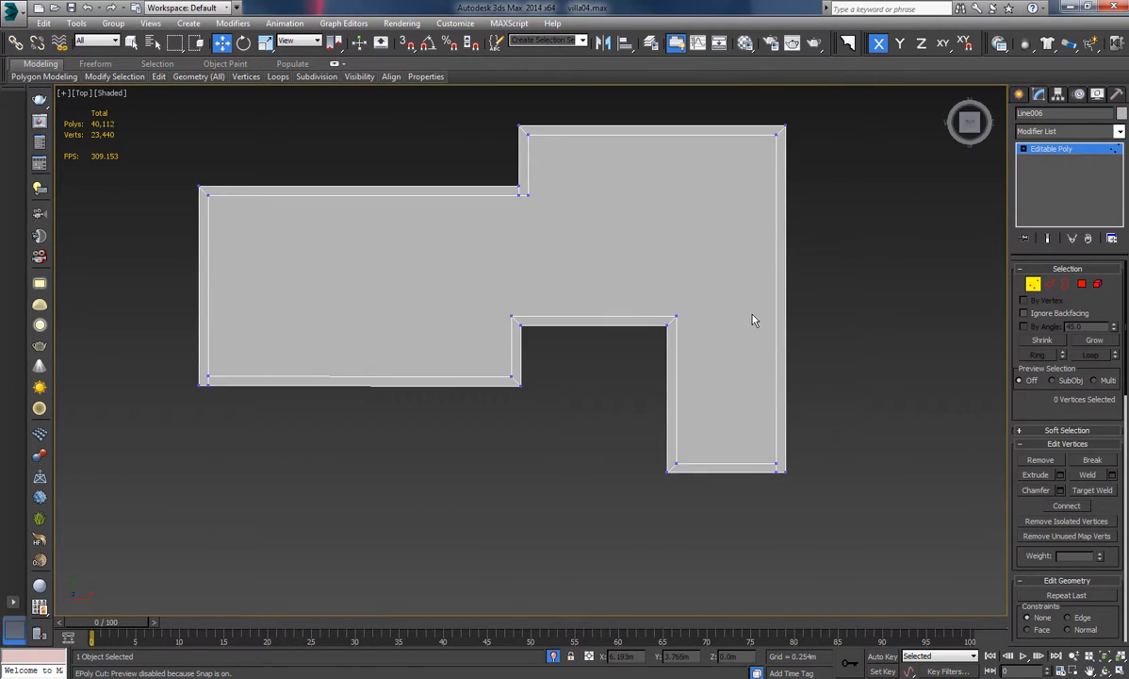
middle_click_drag(681, 297, 723, 367)
left_click(1081, 283)
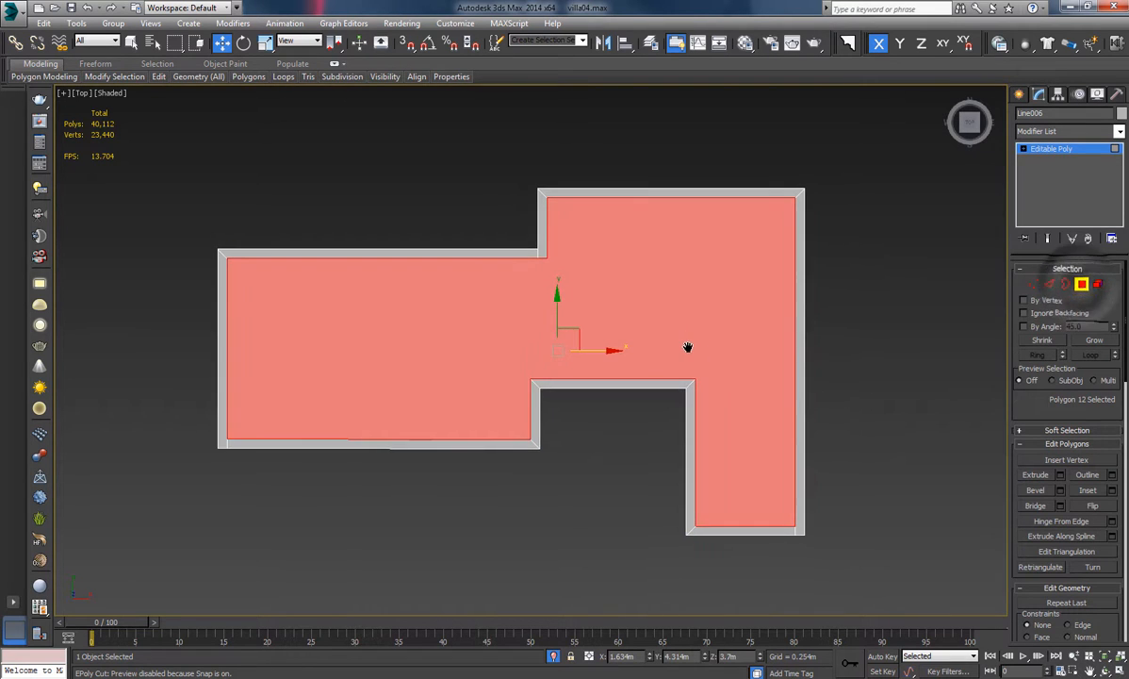
key("p")
middle_click_drag(791, 428, 624, 316, "alt")
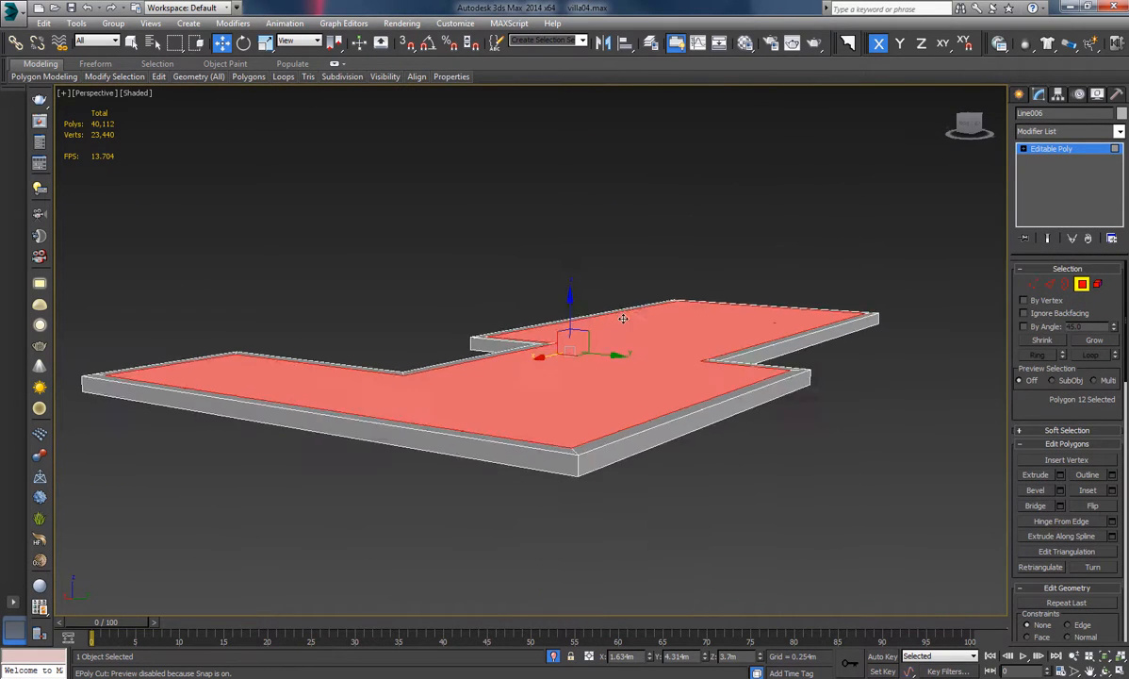
left_click(554, 657)
middle_click_drag(624, 381, 621, 390, "alt")
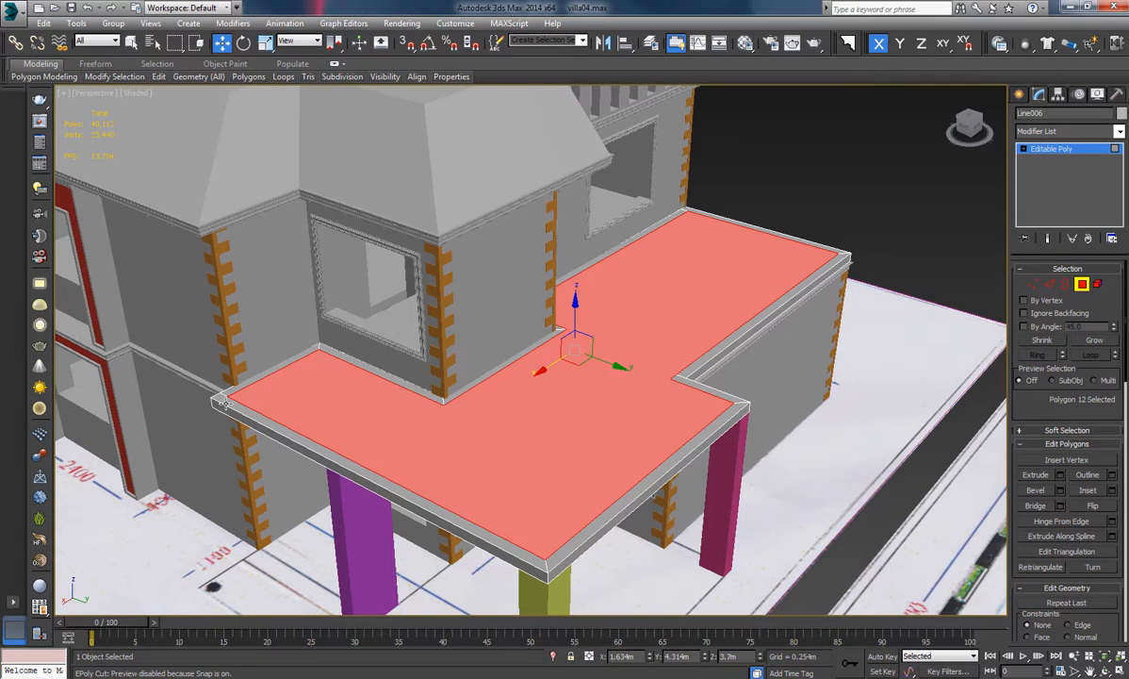
Extrude the five top border strips along the terrace's open sides by 0.6 m to form a parapet.
left_click(226, 404)
left_click(579, 538, "ctrl")
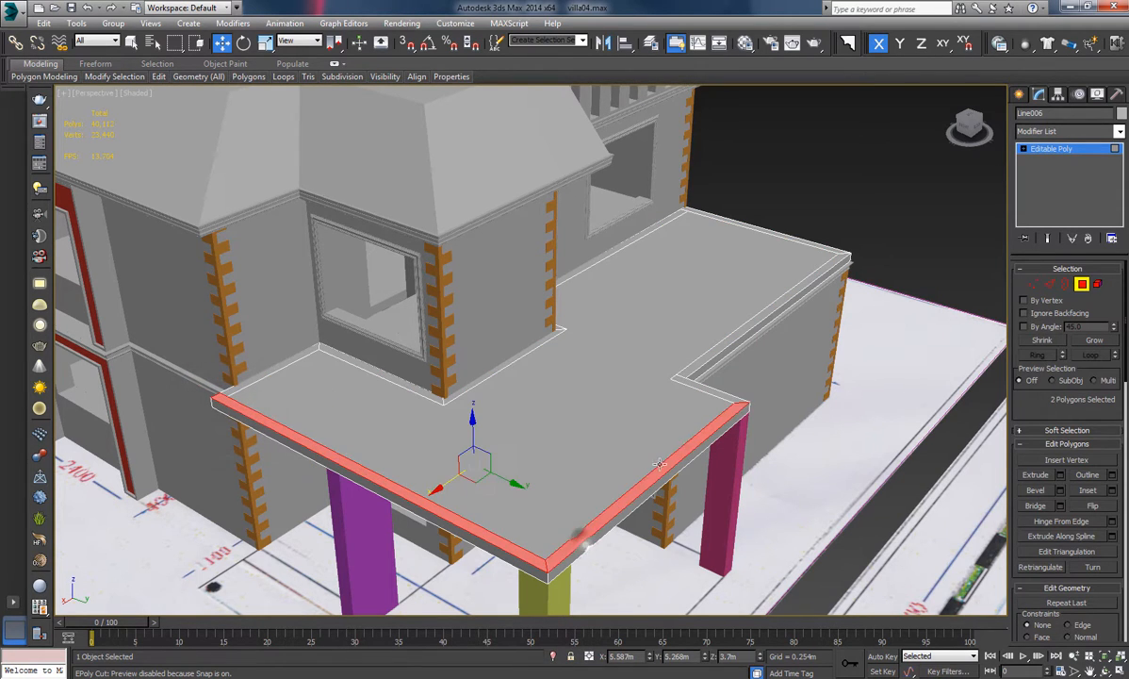
left_click(680, 378, "ctrl")
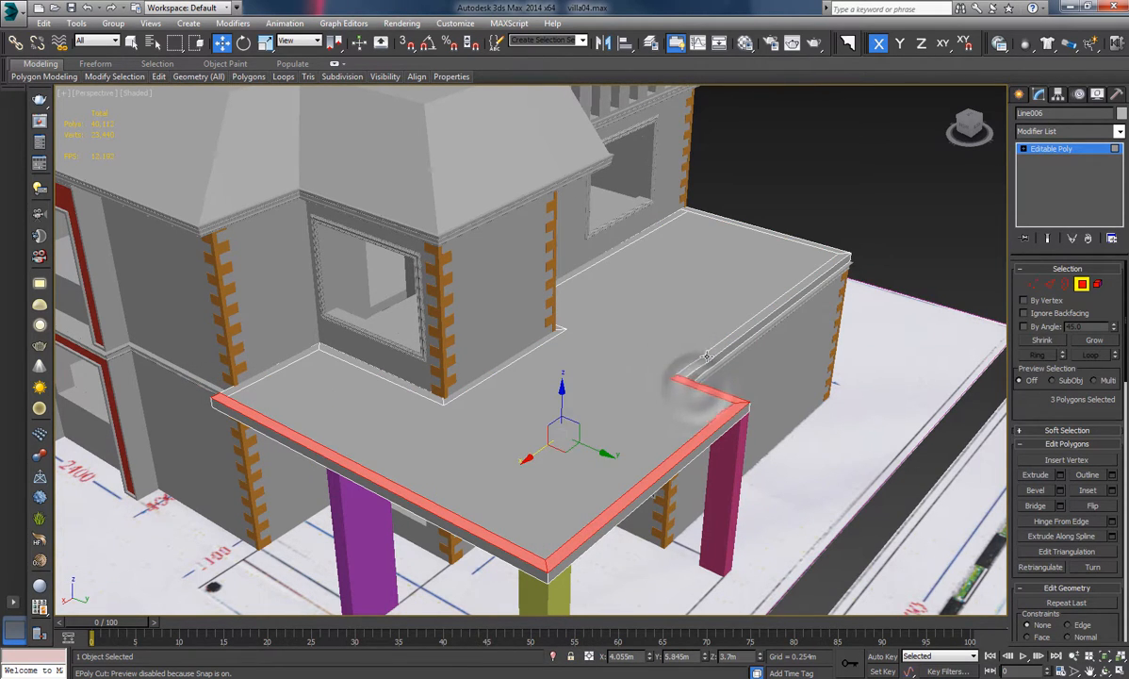
left_click(705, 355, "ctrl")
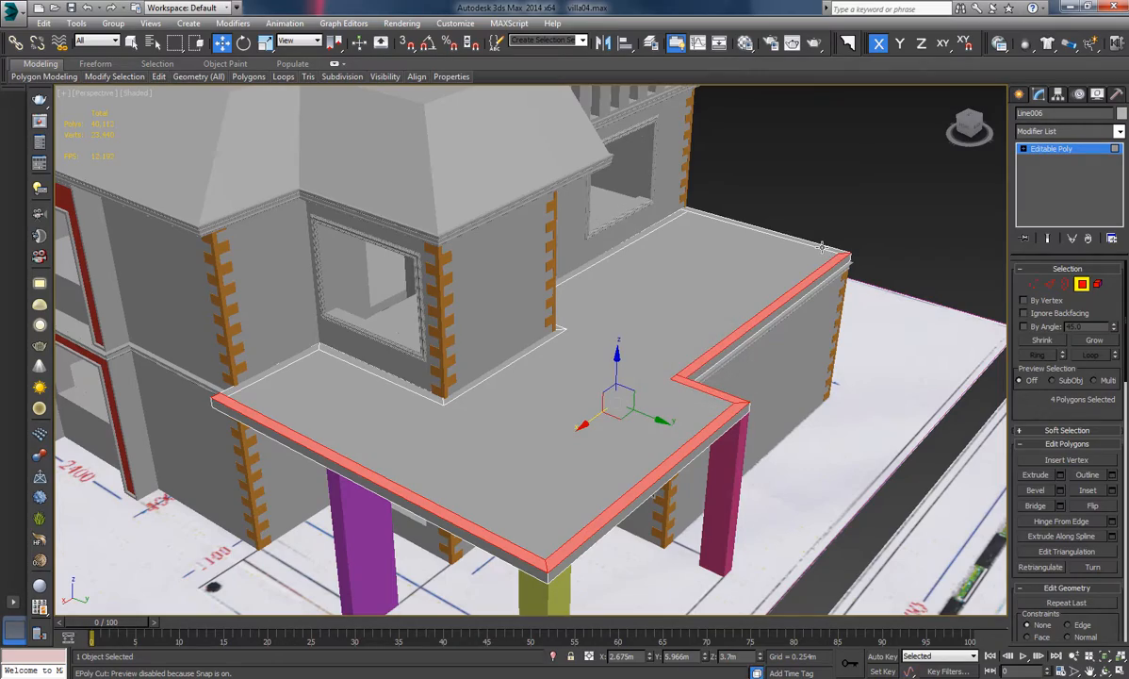
left_click(822, 247, "ctrl")
mouse_move(839, 408)
middle_mouse_down("alt")
mouse_move(699, 396)
mouse_move(900, 396)
mouse_move(846, 330)
mouse_move(820, 404)
middle_mouse_up("alt")
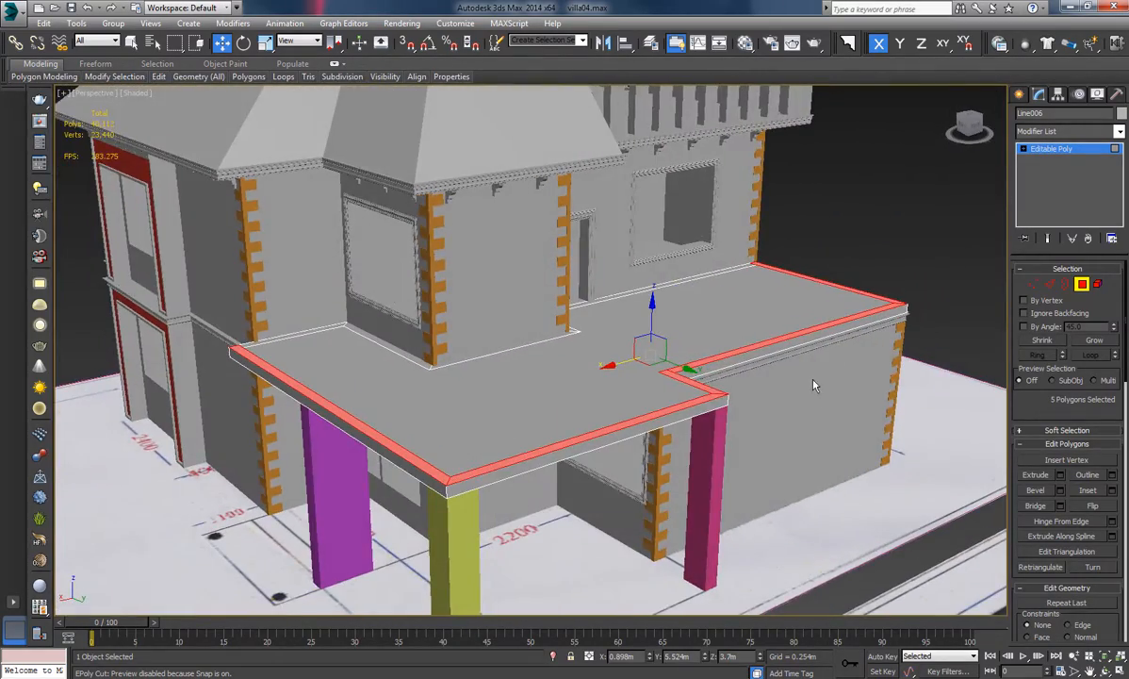
left_click(1061, 476)
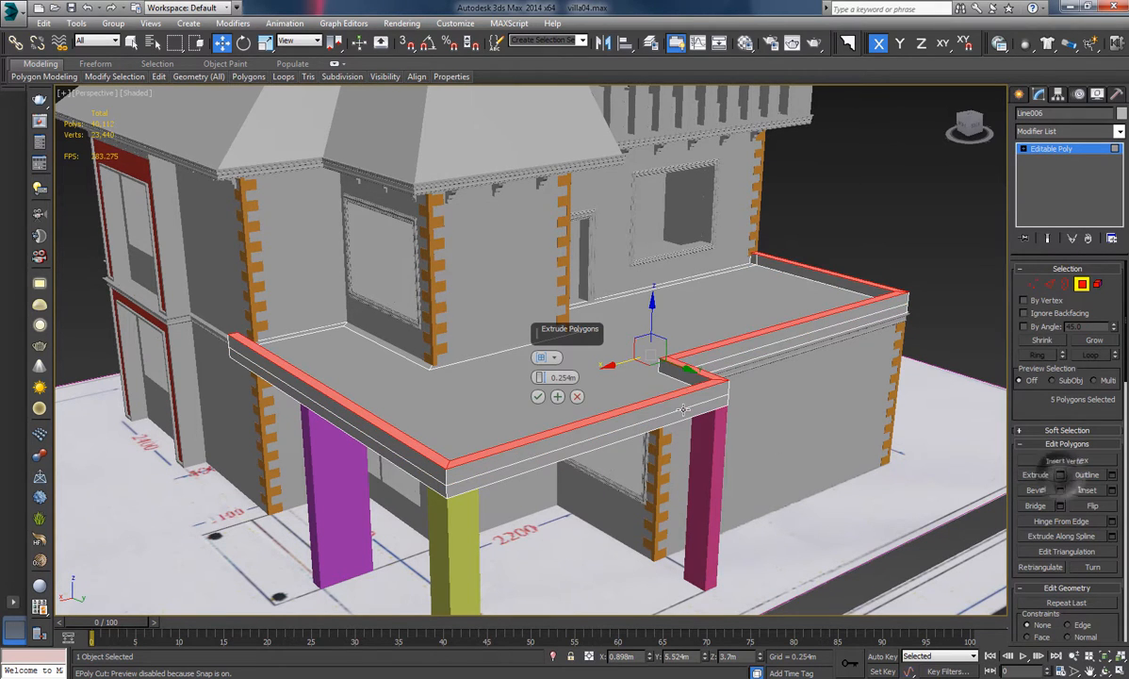
left_click(569, 377)
type("0.6")
key("Return")
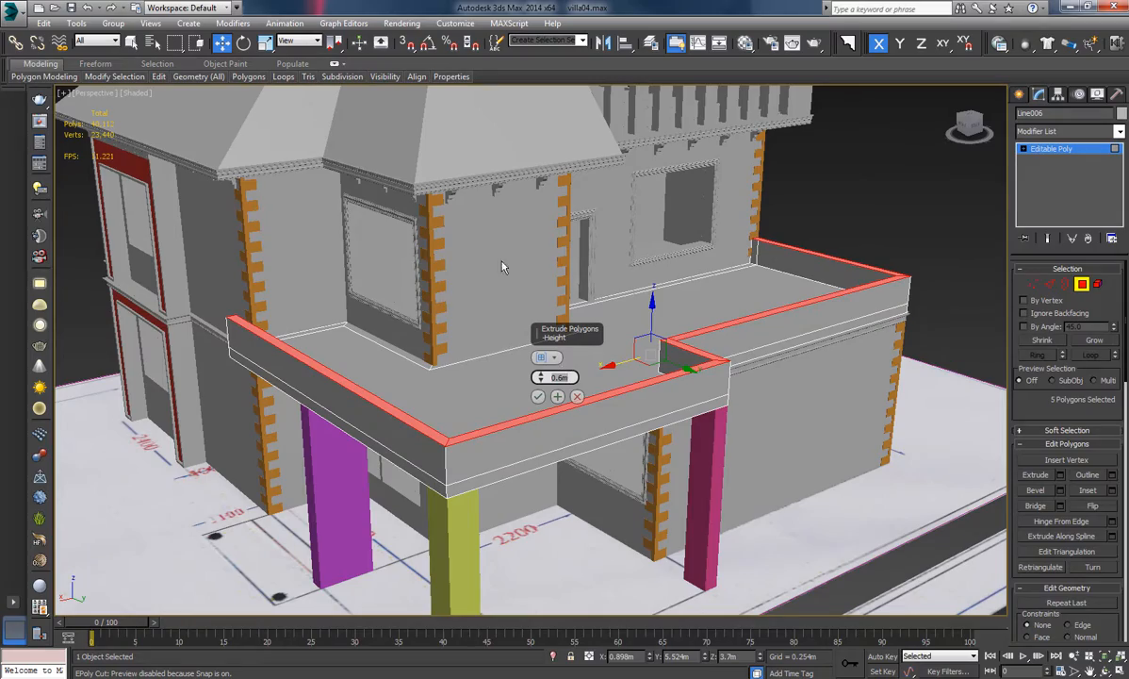
left_click(535, 396)
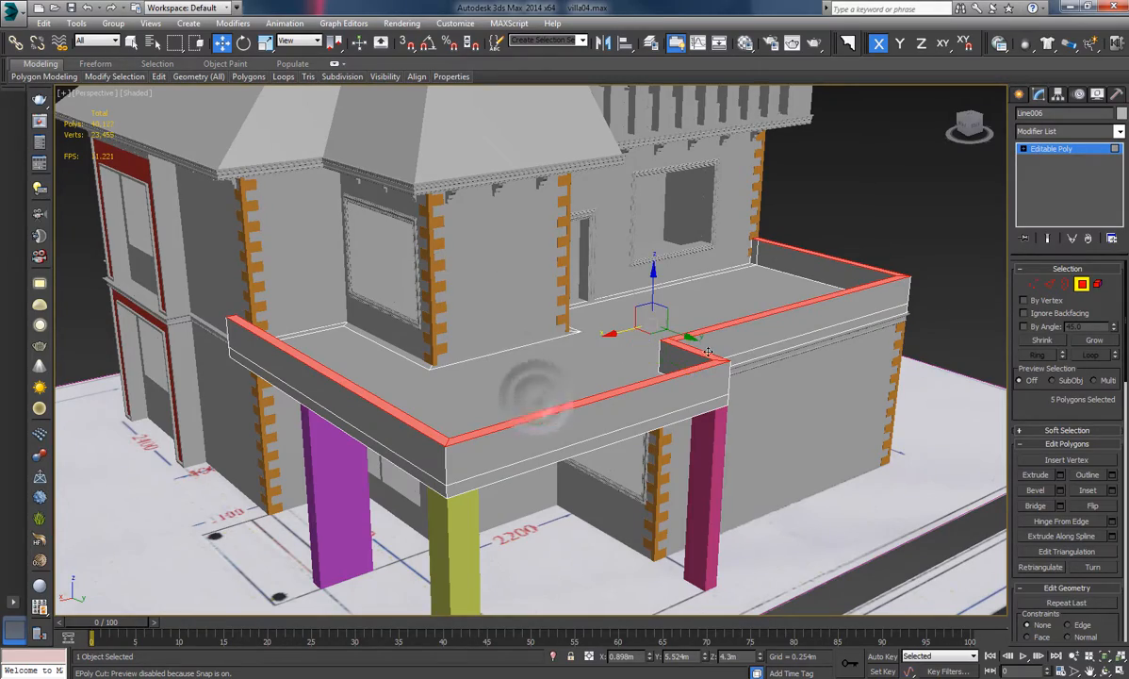
Extrude the inner face at the parapet's house end by 0.6 m and move the new face back in X to the wall corner.
middle_click_drag(530, 391, 706, 354, "alt")
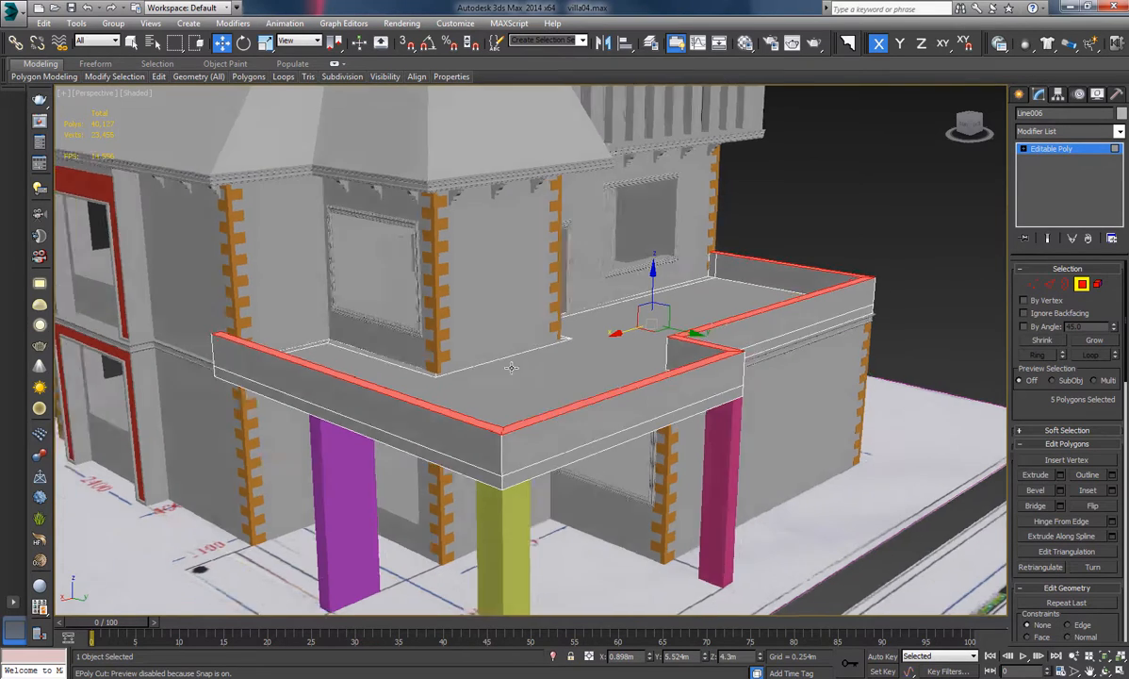
middle_click_drag(509, 368, 426, 373, "alt")
middle_click_drag(374, 283, 459, 416)
scroll(617, 392, "up", 4)
scroll(606, 290, "up", 2)
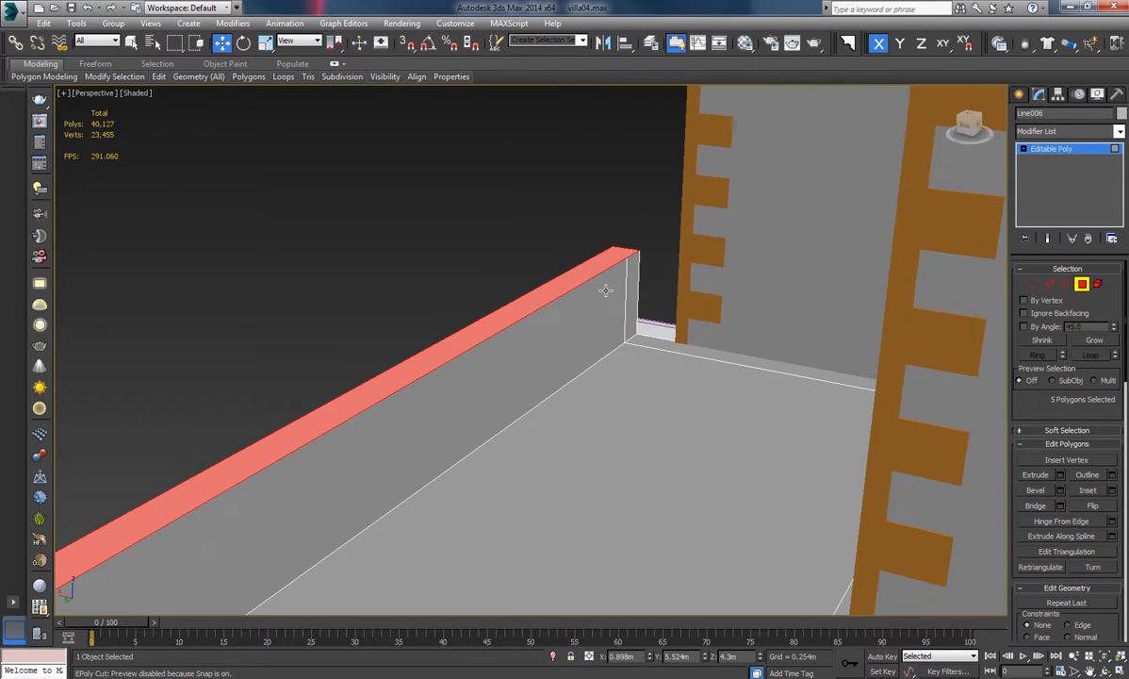
left_click(630, 291)
left_click(1060, 475)
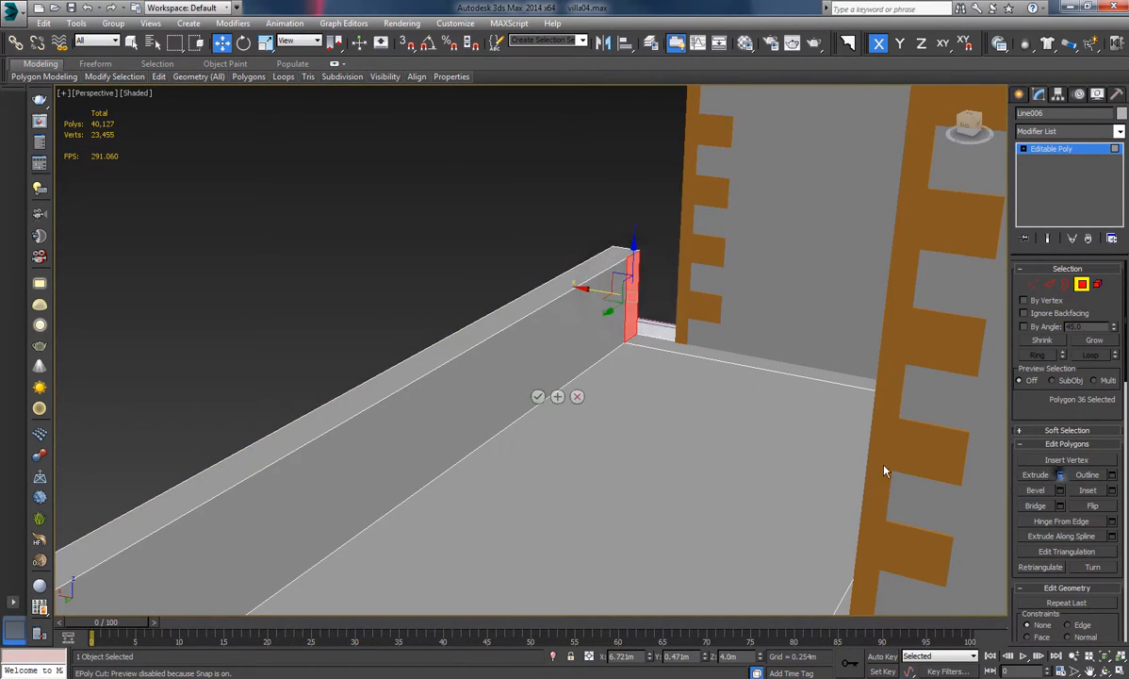
left_click(537, 396)
middle_click_drag(537, 396, 675, 331, "alt")
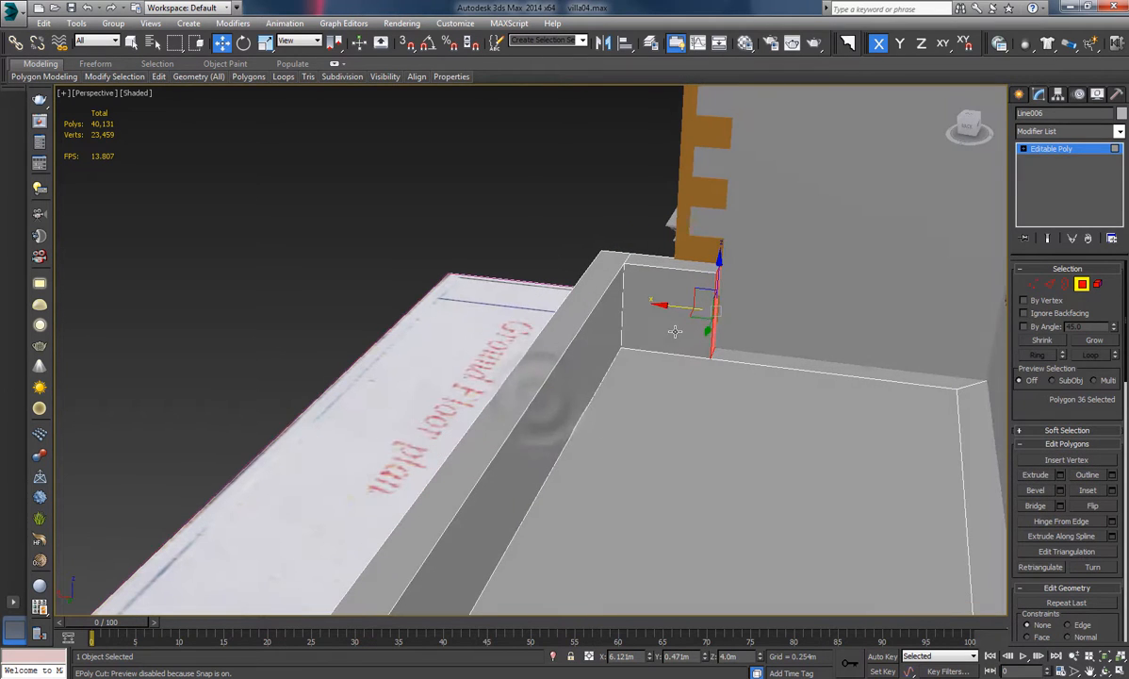
left_click_drag(675, 308, 635, 303)
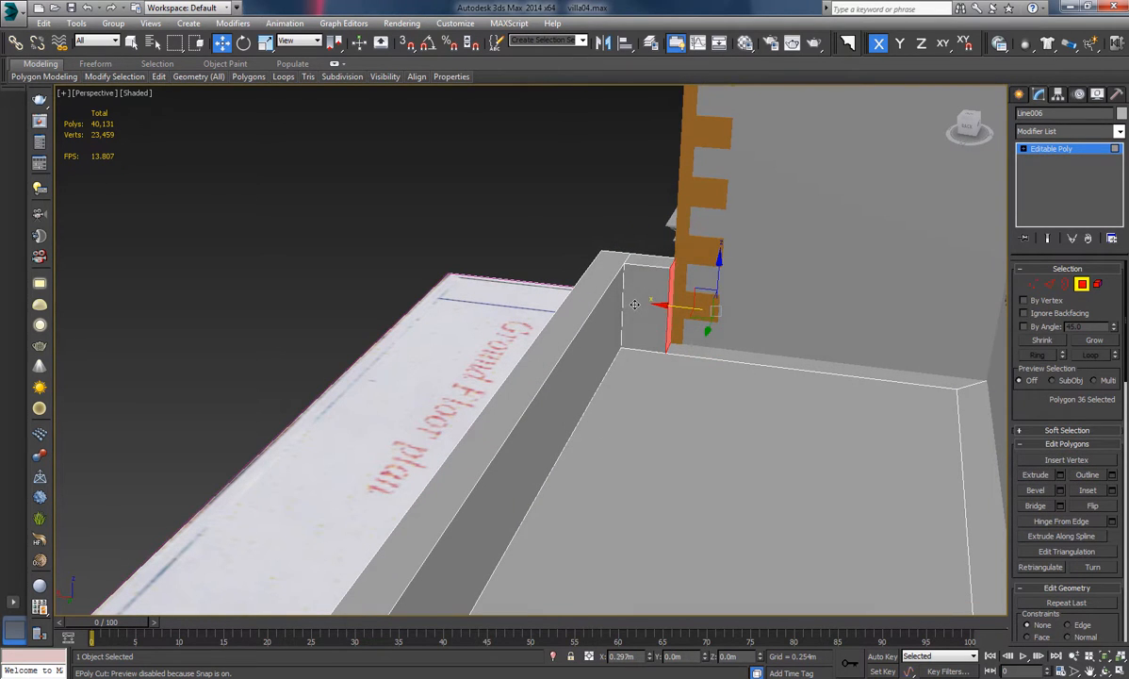
Leave polygon editing, deselect the slab, and examine the parapet and terrace from several sides.
middle_click_drag(626, 300, 787, 245, "alt")
middle_click_drag(736, 303, 765, 148, "alt")
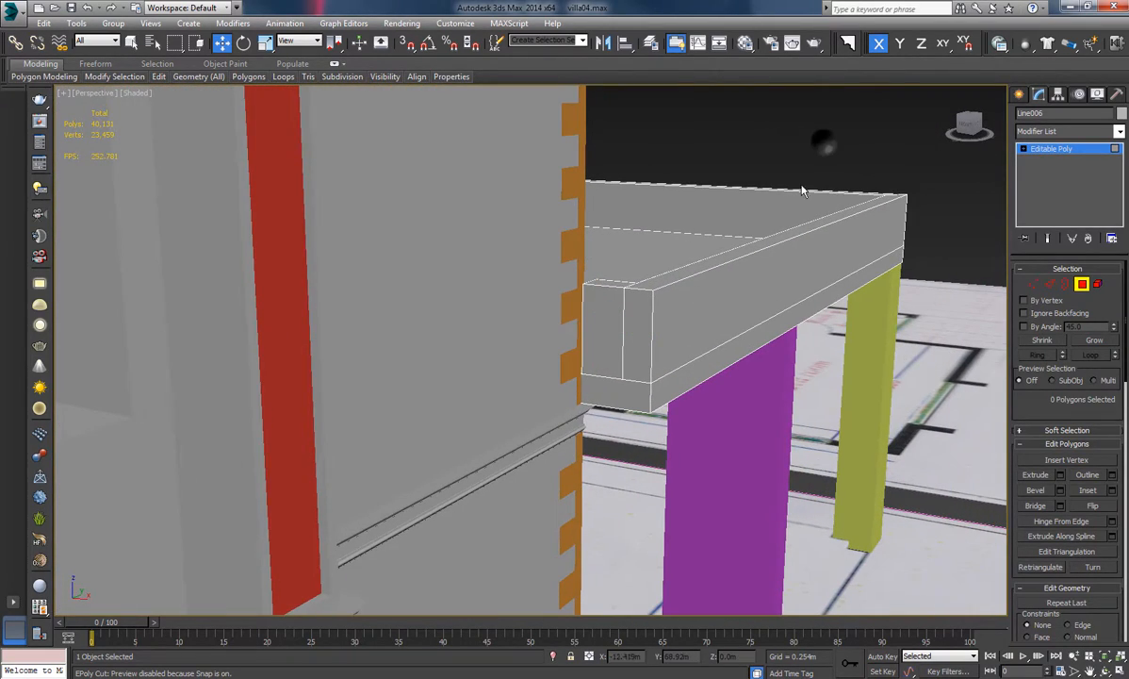
key("4")
left_click(830, 163)
middle_click_drag(698, 325, 845, 322, "alt")
scroll(736, 343, "down", 7)
scroll(735, 343, "down", 3)
middle_click_drag(735, 343, 582, 392)
middle_click_drag(697, 401, 578, 430, "alt")
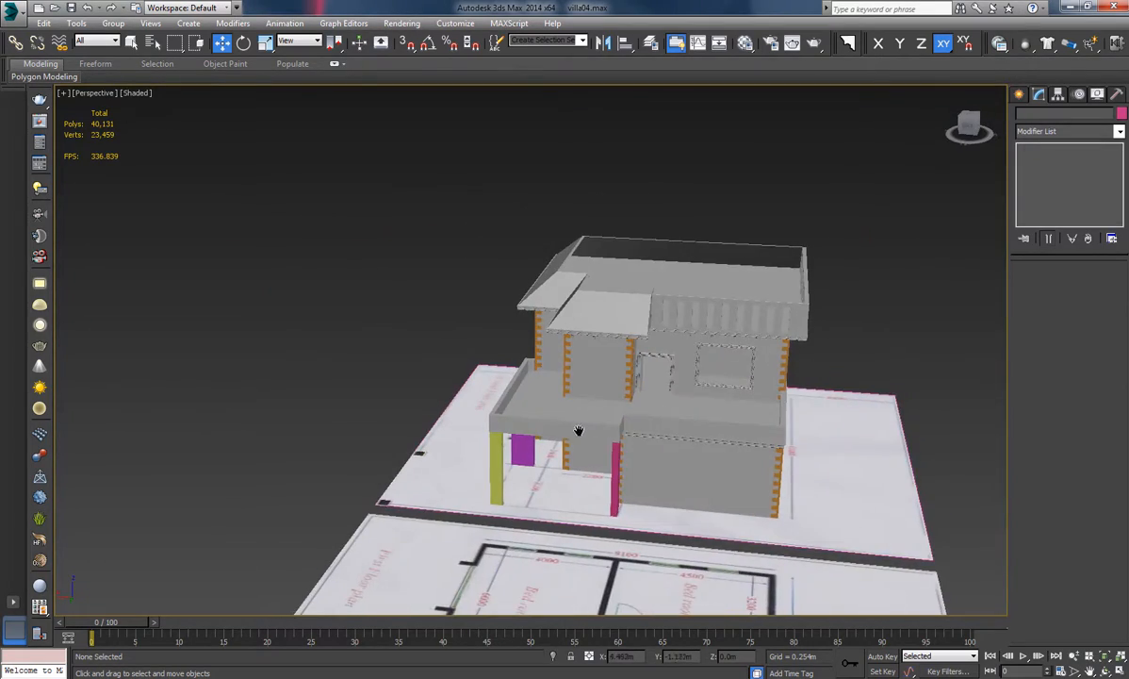
scroll(547, 380, "up", 9)
middle_click_drag(556, 380, 416, 378, "alt")
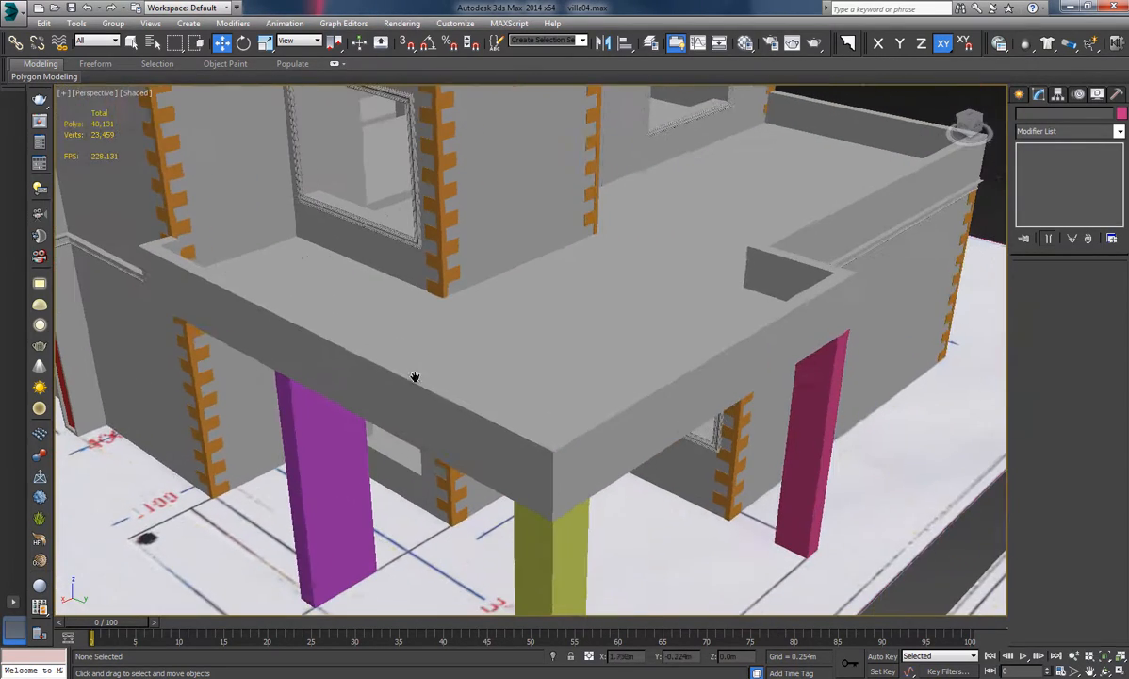
Detach the parapet's five top polygons as a clone and select the resulting strip object.
left_click(638, 430)
middle_click_drag(637, 430, 829, 236, "alt")
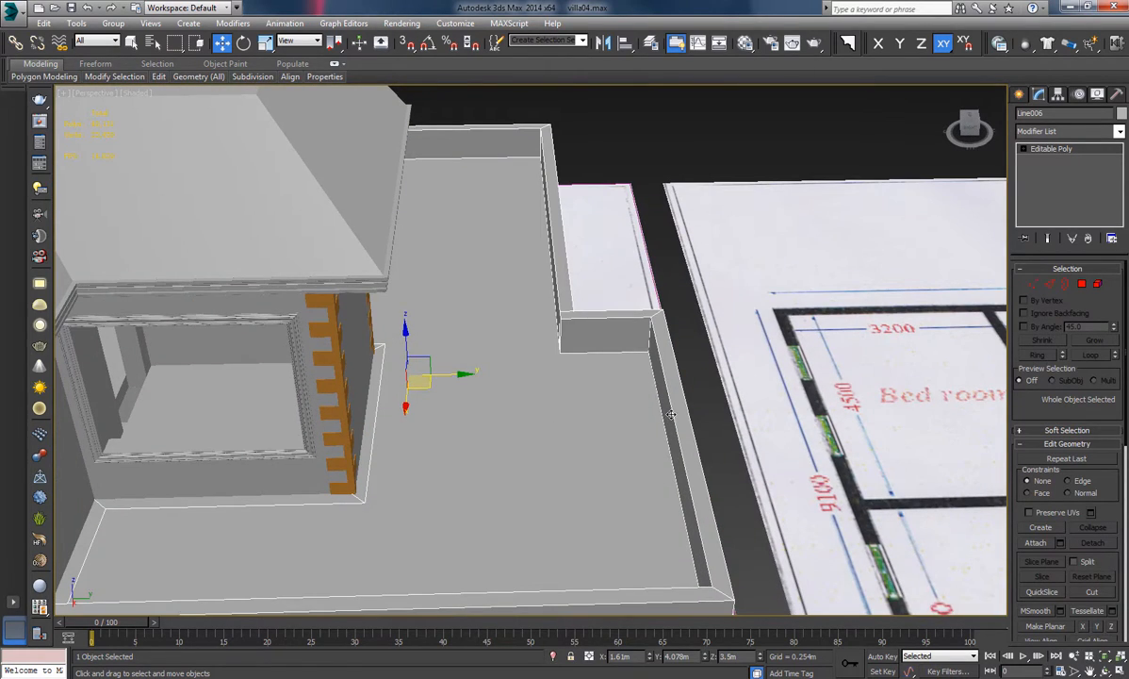
middle_click_drag(670, 415, 635, 405, "alt")
left_click(1082, 284)
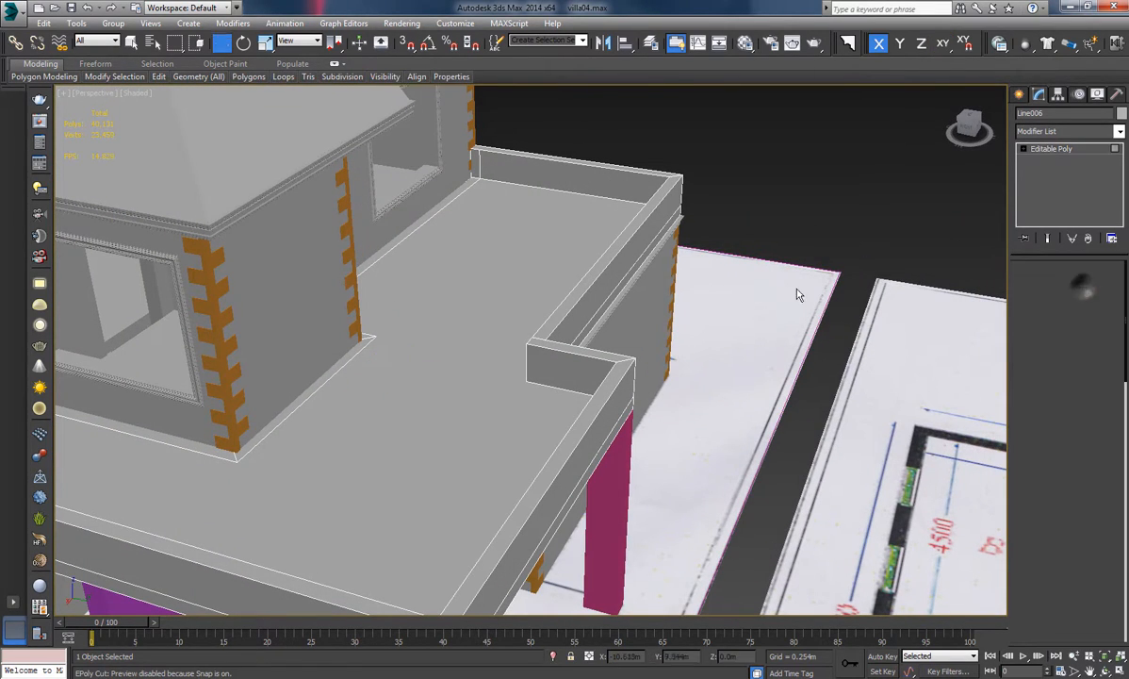
left_click(554, 163)
left_click(584, 283, "ctrl")
left_click(589, 349, "ctrl")
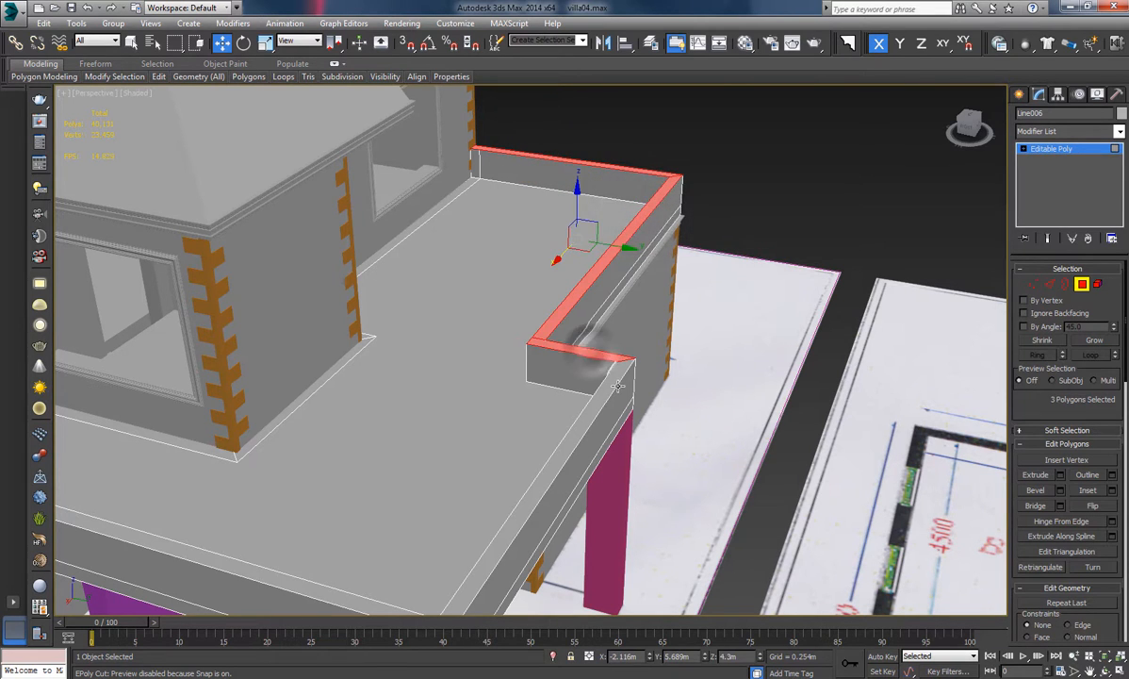
left_click(597, 407, "ctrl")
middle_click_drag(598, 408, 605, 454, "alt")
left_click(521, 492, "ctrl")
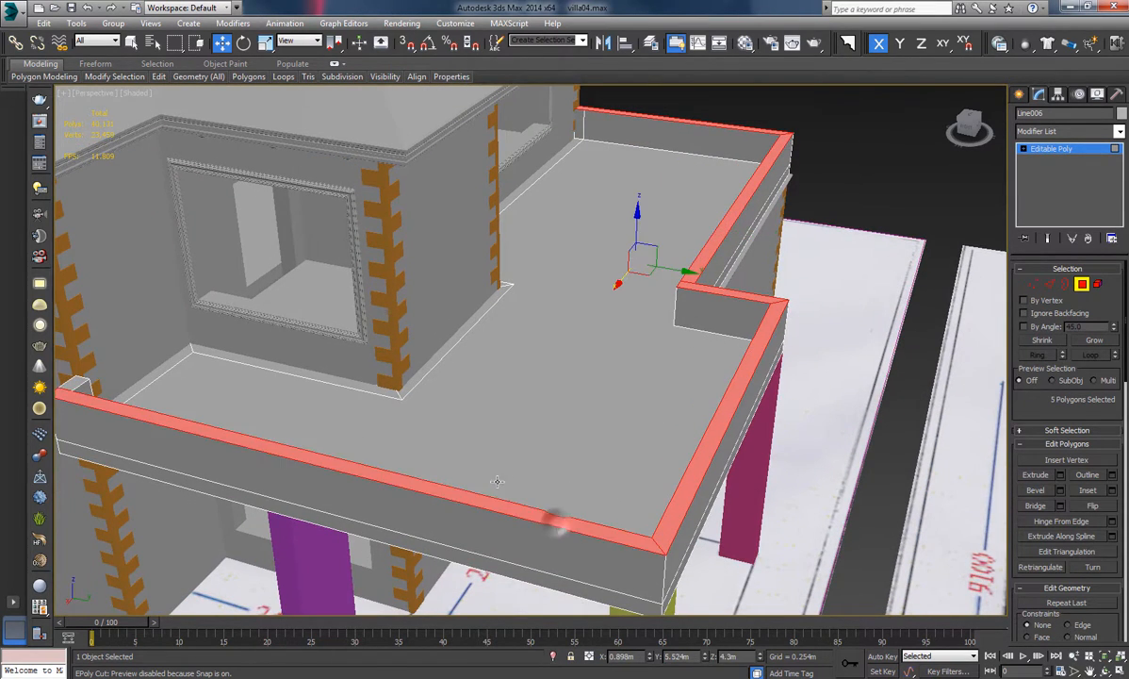
middle_click_drag(521, 492, 830, 415, "alt")
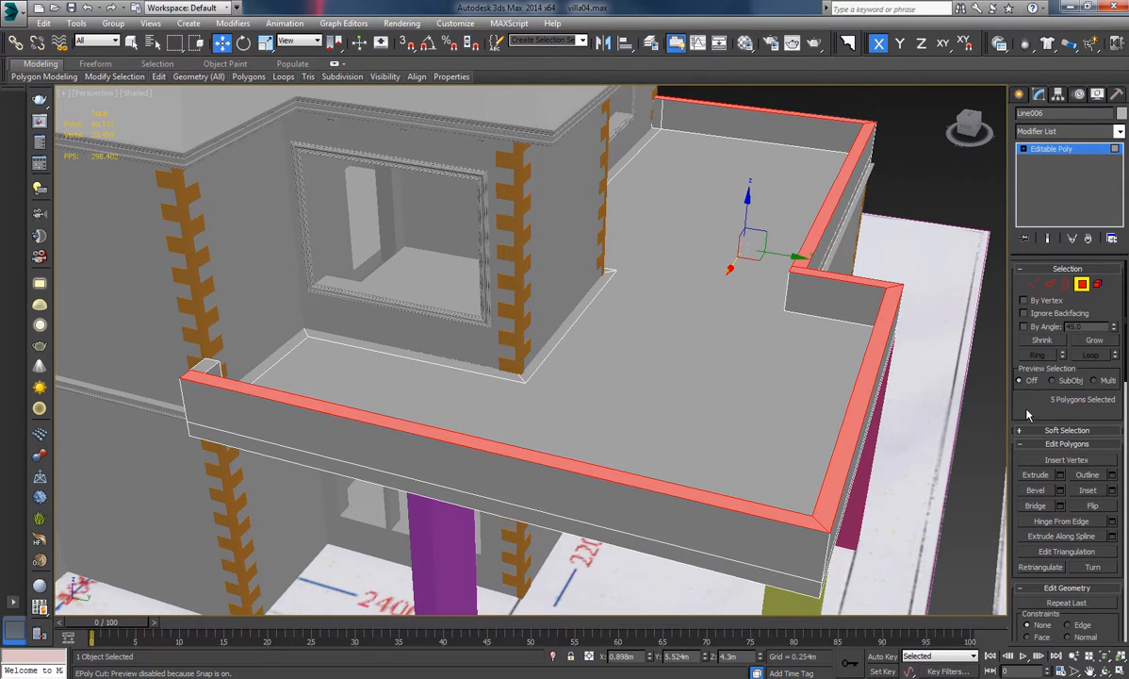
left_click_drag(1027, 415, 991, 224)
left_click(1098, 508)
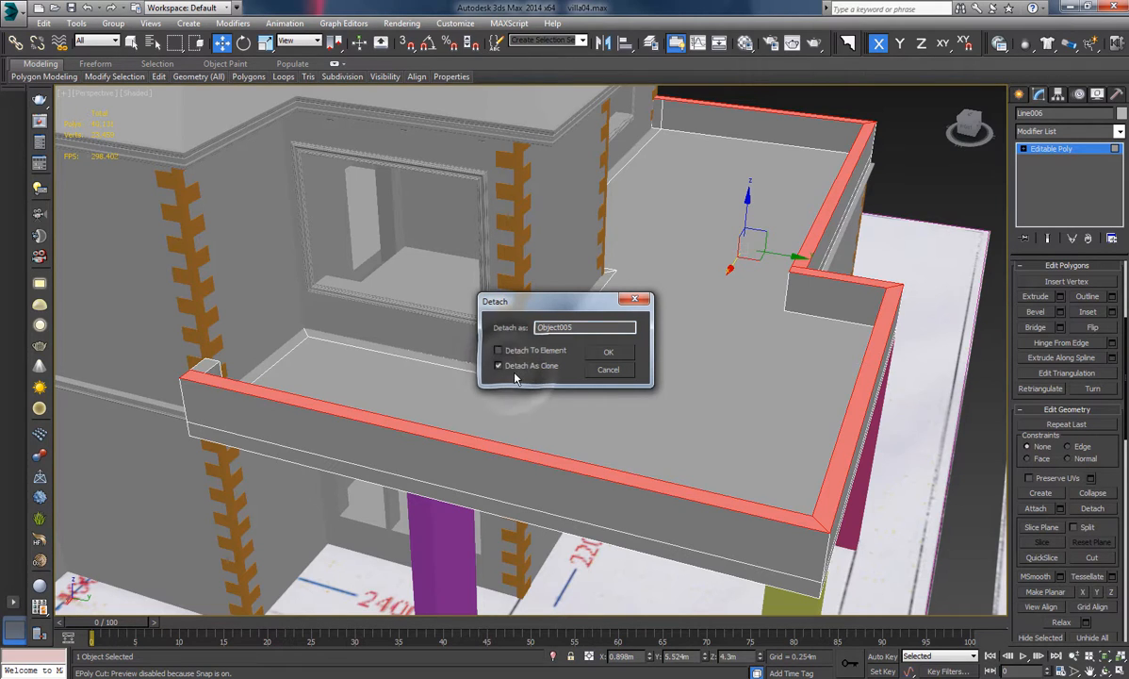
left_click(609, 354)
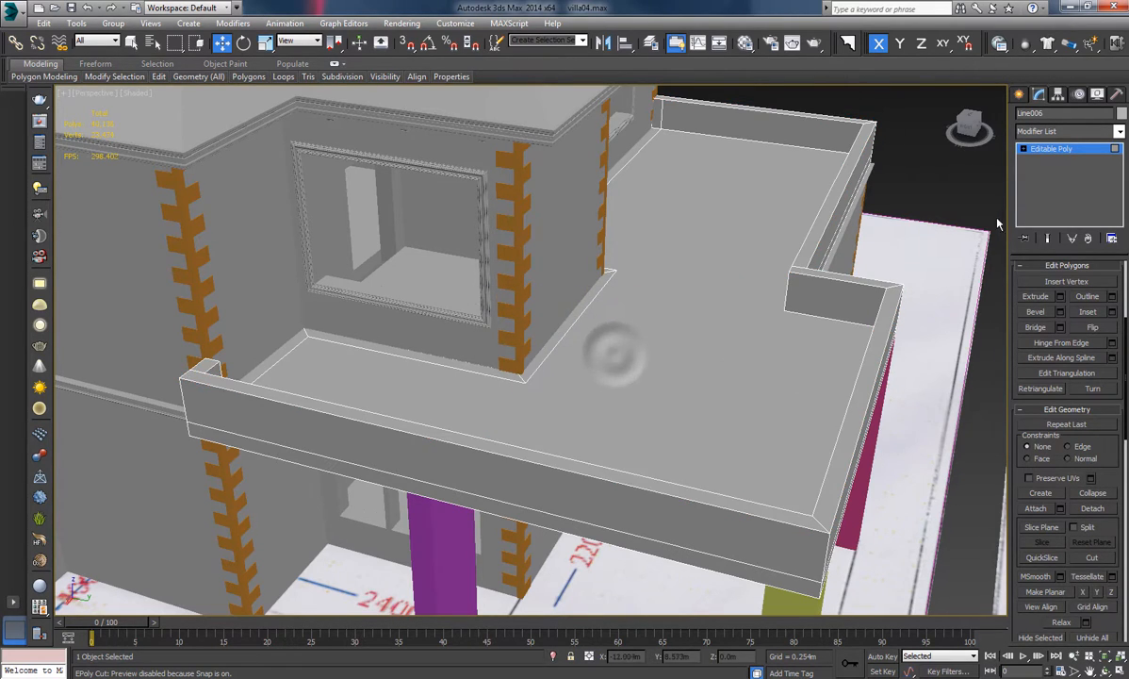
left_click(900, 193)
left_click(809, 263)
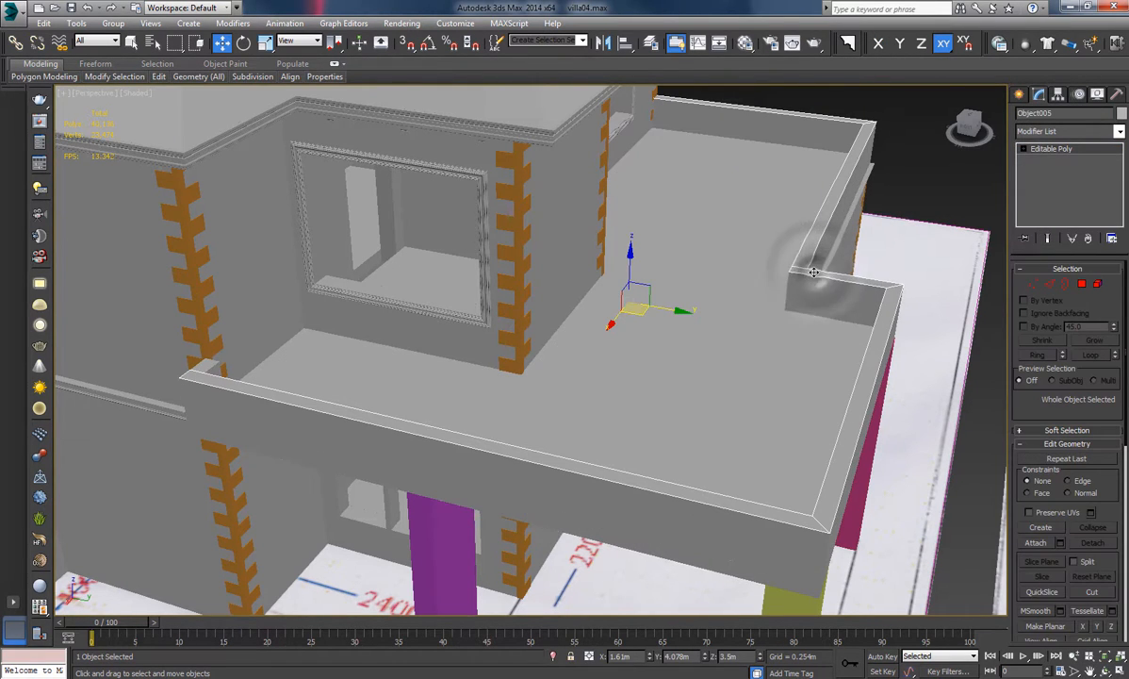
Try lifting the cloned strip about 1 m above the parapet and undo the move.
middle_click_drag(655, 433, 637, 311, "alt")
left_click_drag(631, 260, 635, 193)
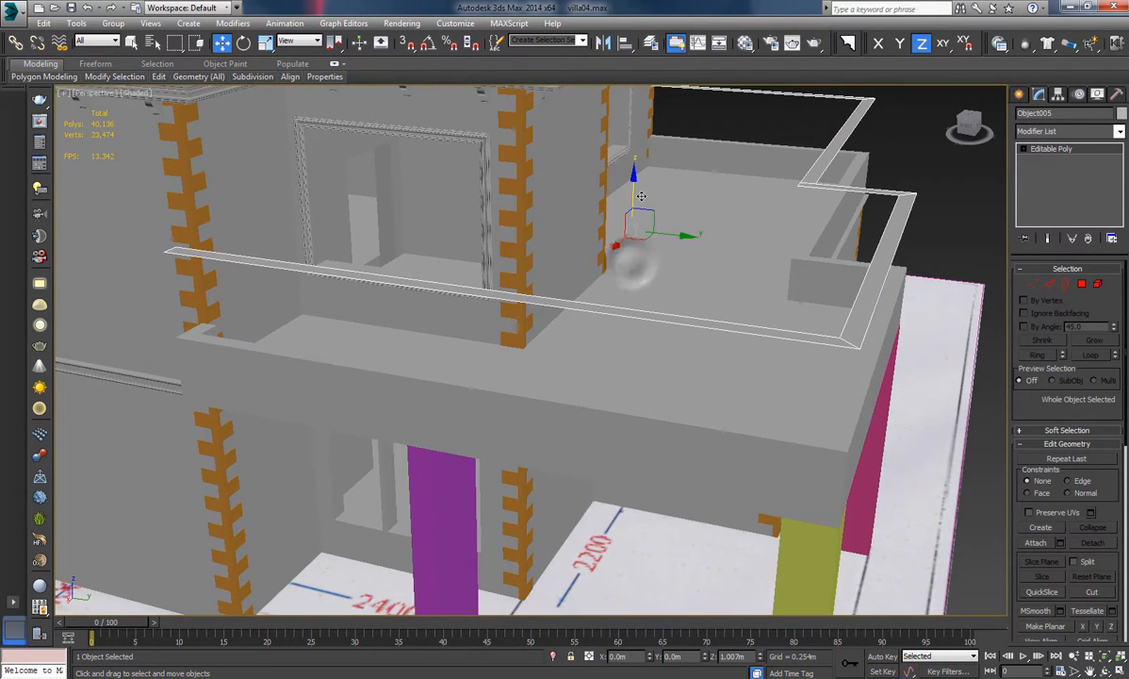
key("ctrl+z")
Isolate the cloned strip and show its inner corner in top view.
left_click(553, 657)
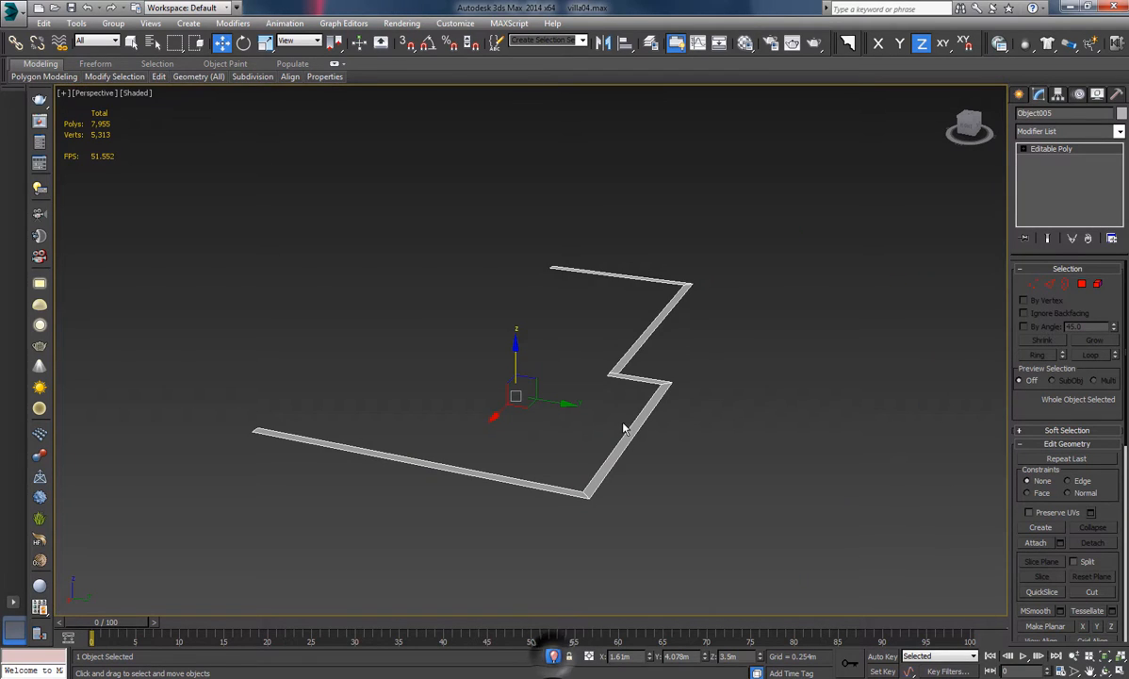
key("t")
scroll(647, 377, "up", 6)
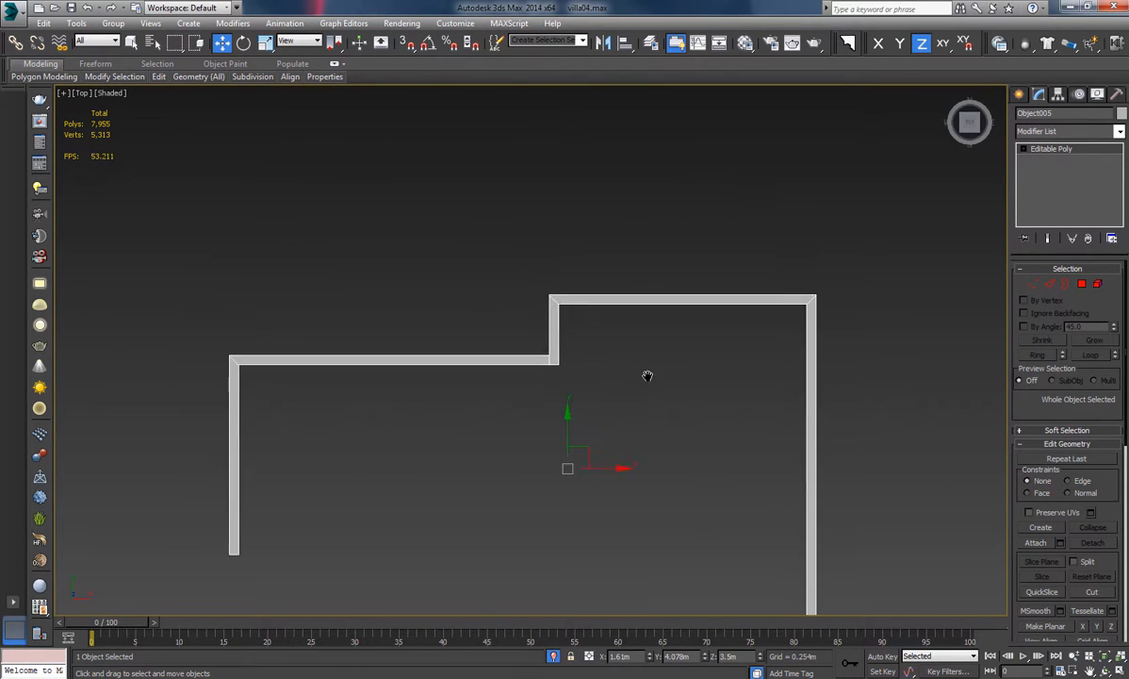
middle_click_drag(529, 300, 605, 364)
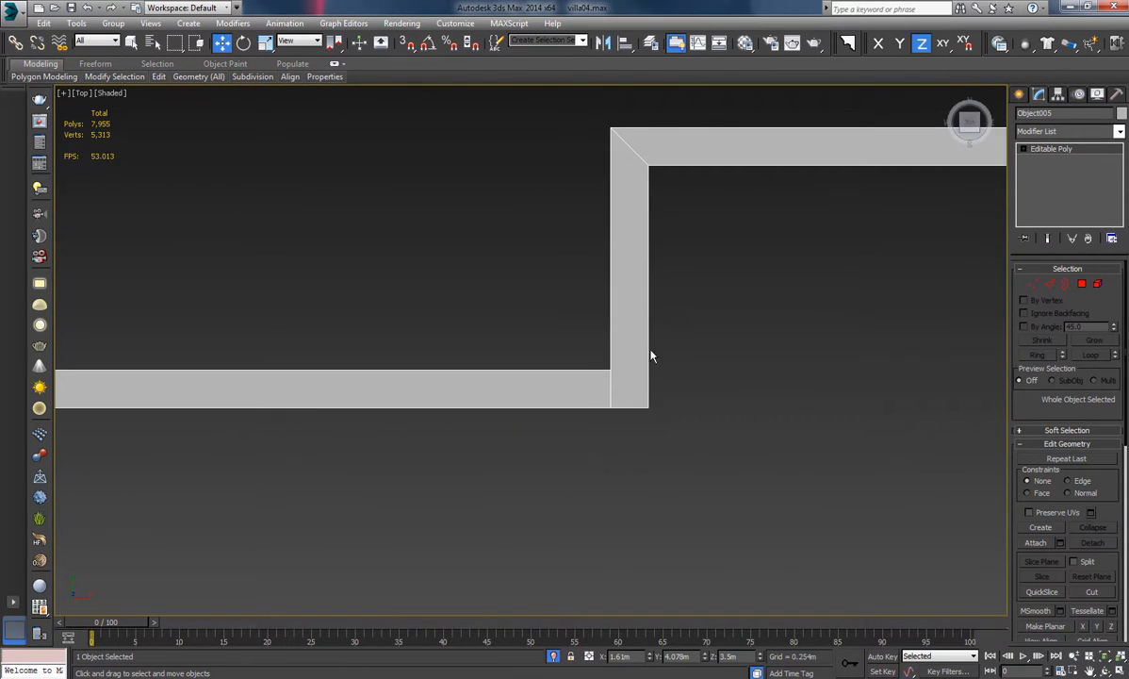
Connect the two long edges of the short strip segment above the inner corner with a new cross edge.
key("2")
middle_click_drag(728, 253, 663, 321)
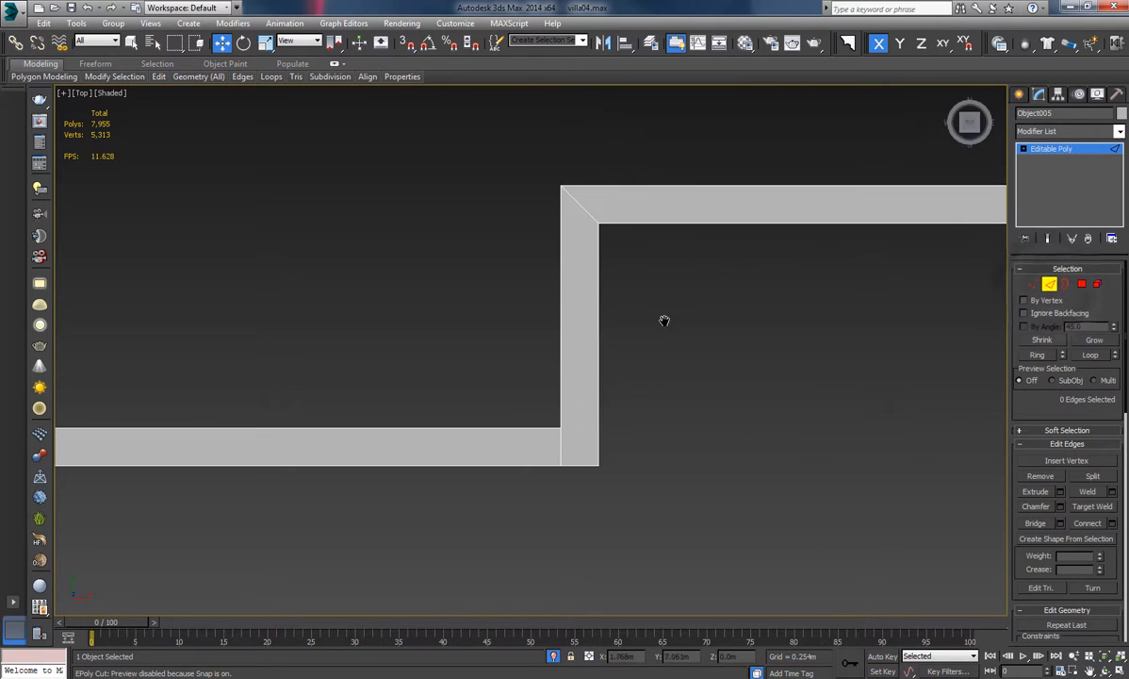
left_click(562, 345)
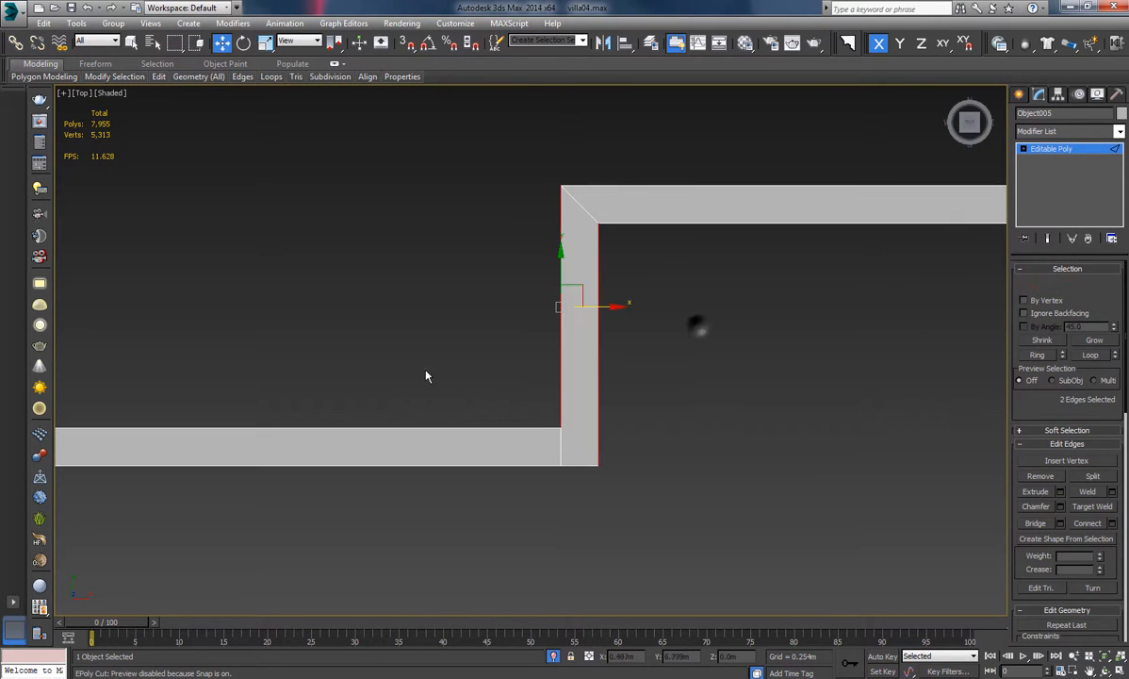
left_click(1089, 525)
Make the new cross edge's two vertices planar in Y and move them down close to the inner corner.
key("1")
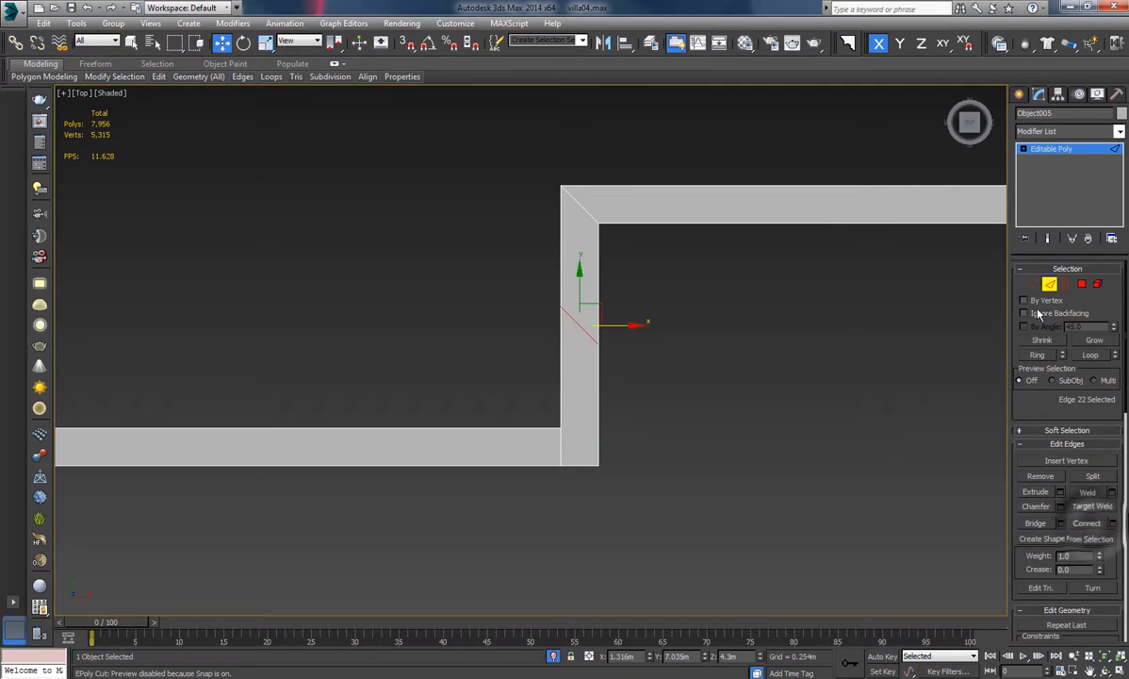
left_click_drag(542, 304, 681, 390)
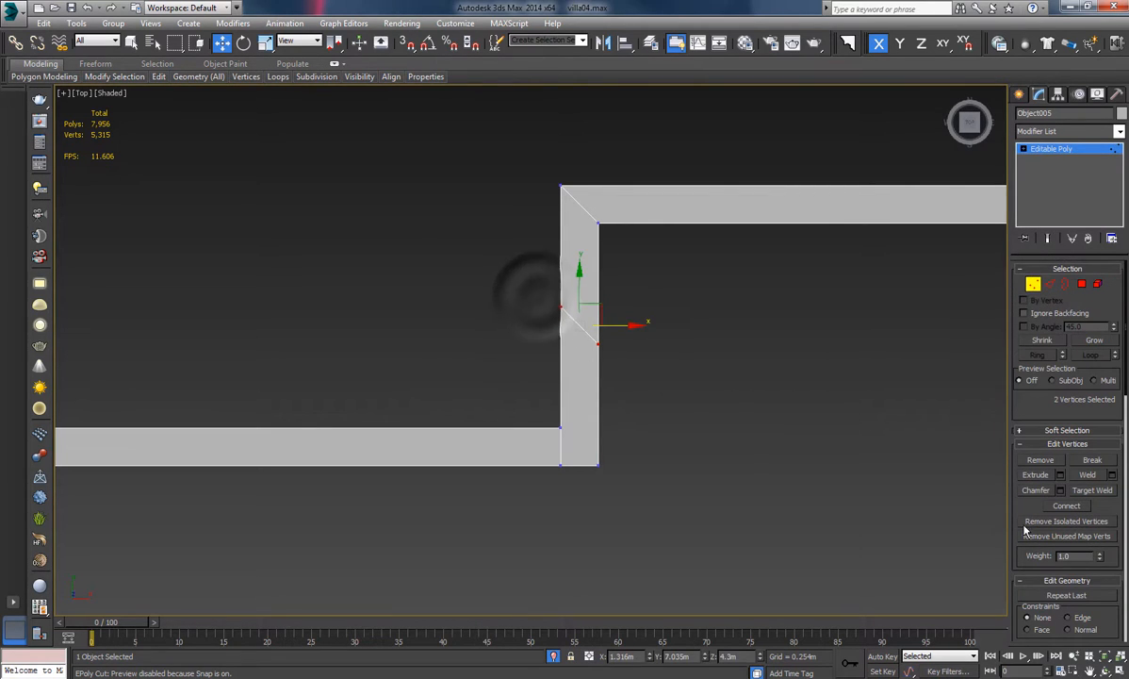
scroll(1080, 432, "down", 5)
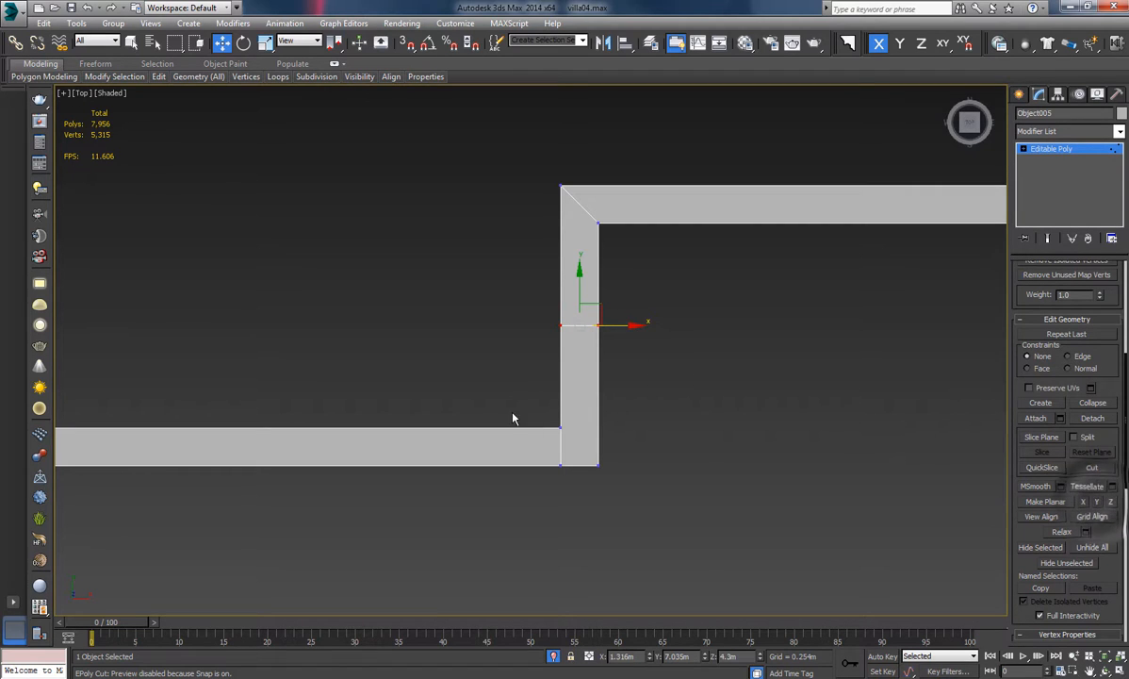
middle_click_drag(597, 397, 644, 407)
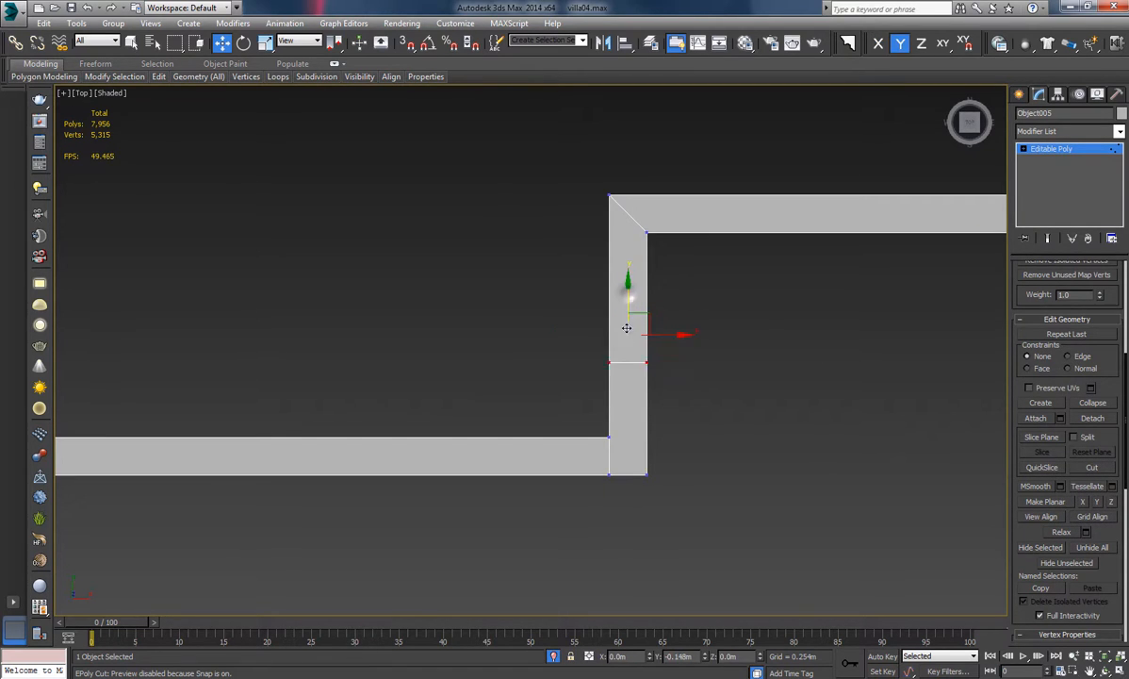
left_click_drag(626, 327, 624, 364)
left_click(709, 422)
Connect the long edges of the horizontal segment beside the inner corner and make the new cross edge planar in X.
middle_click_drag(548, 408, 584, 398)
key("2")
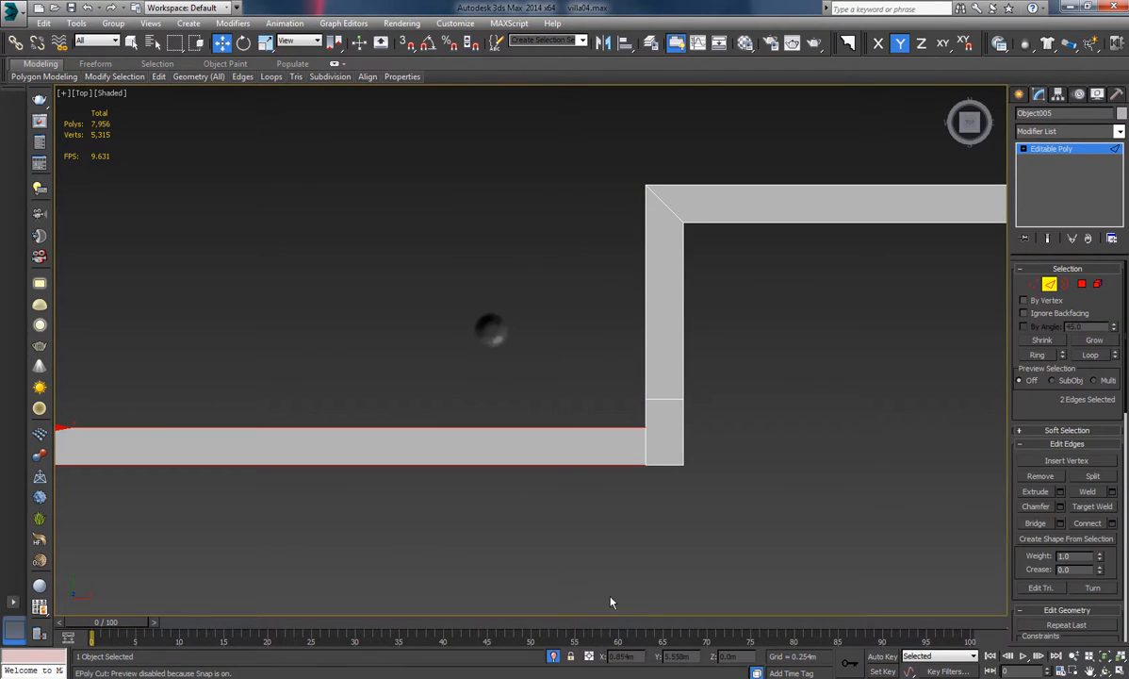
left_click(1088, 524)
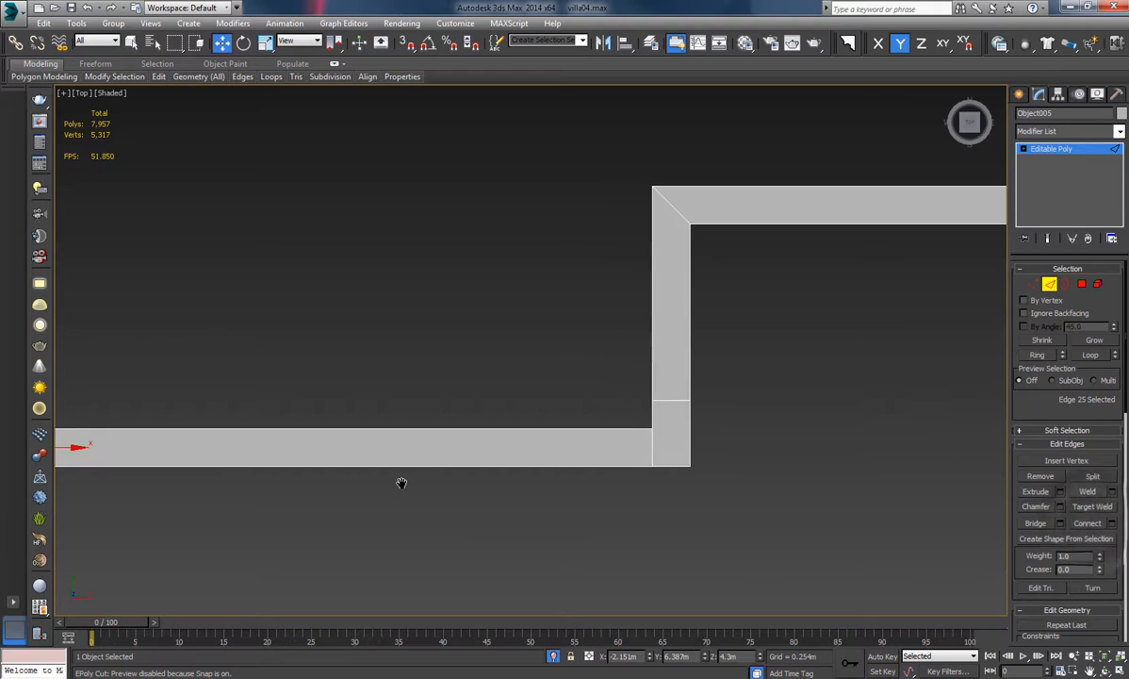
key("1")
middle_click_drag(188, 449, 601, 437)
left_click_drag(471, 449, 504, 459)
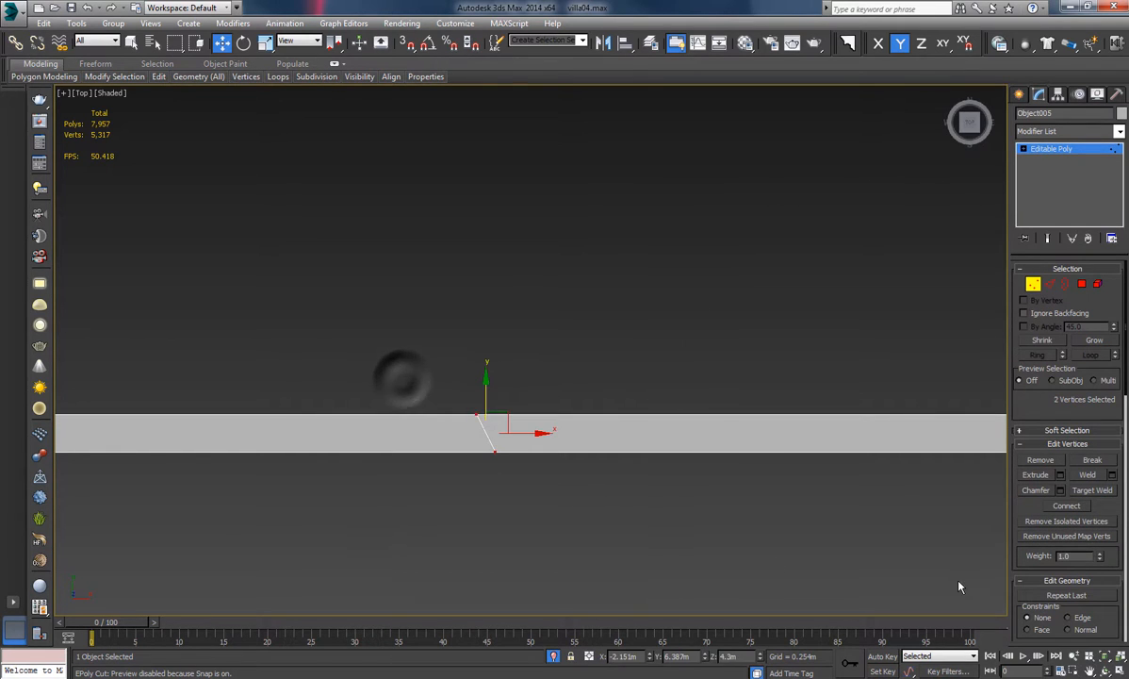
scroll(1105, 485, "down", 5)
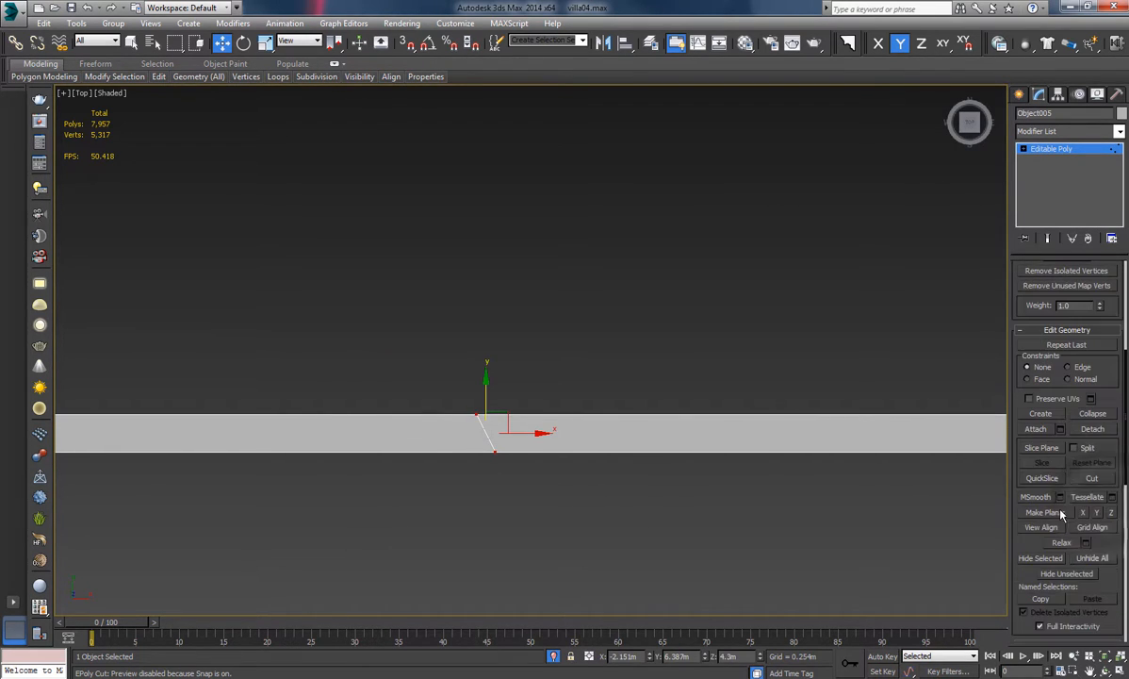
left_click(1082, 513)
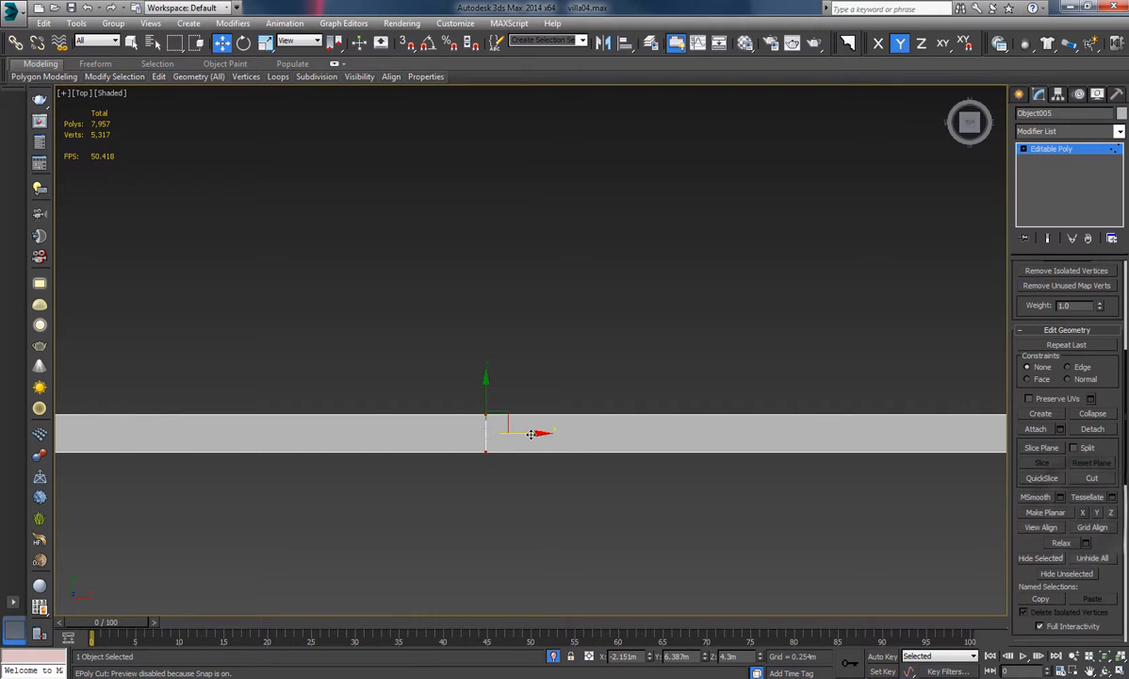
Move the horizontal segment's cross edge along X to 1.049 m, close to the inner corner.
middle_click_drag(570, 447, 355, 454)
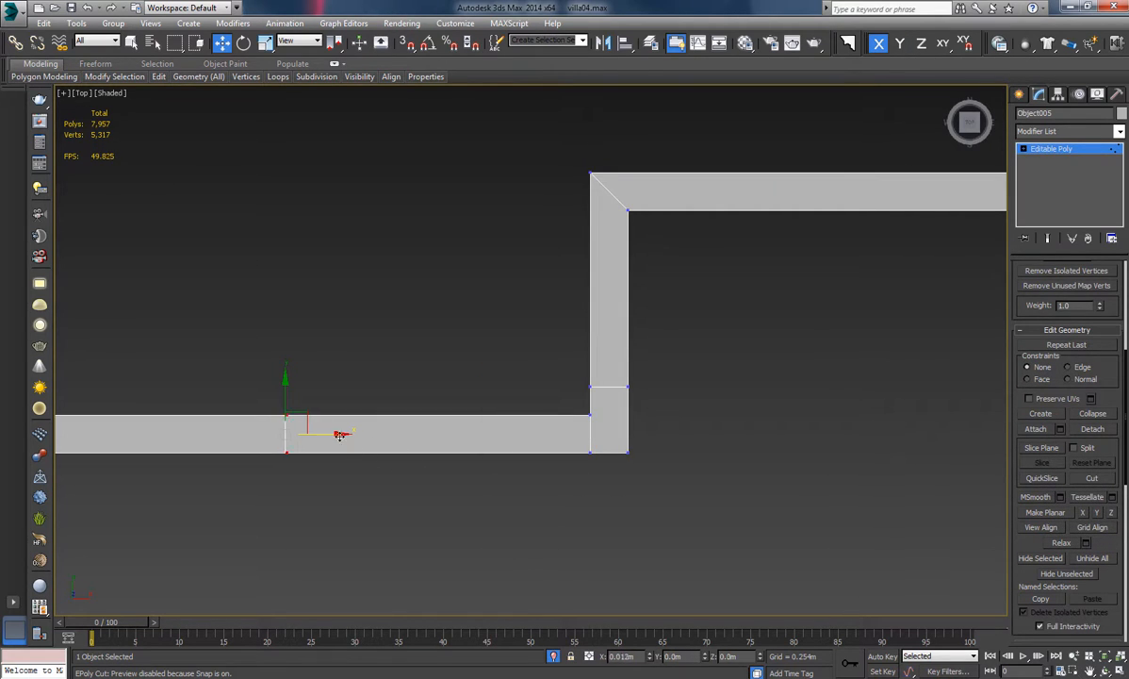
left_click_drag(339, 434, 597, 461)
scroll(600, 435, "up", 5)
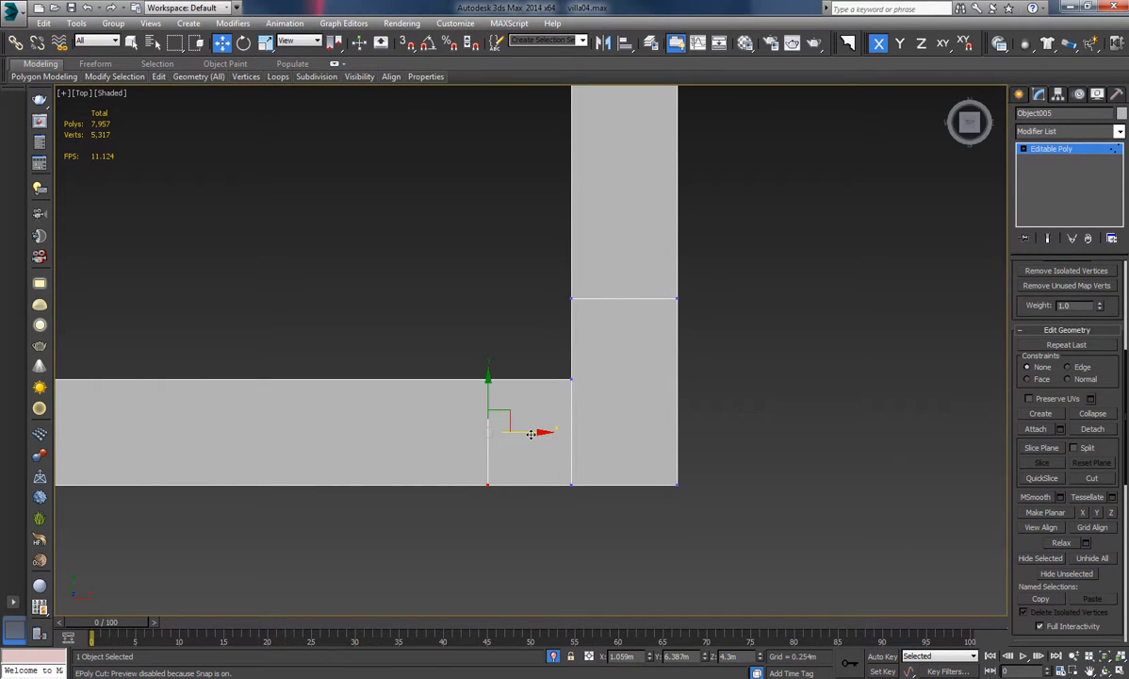
left_click_drag(531, 433, 525, 433)
scroll(622, 395, "down", 2)
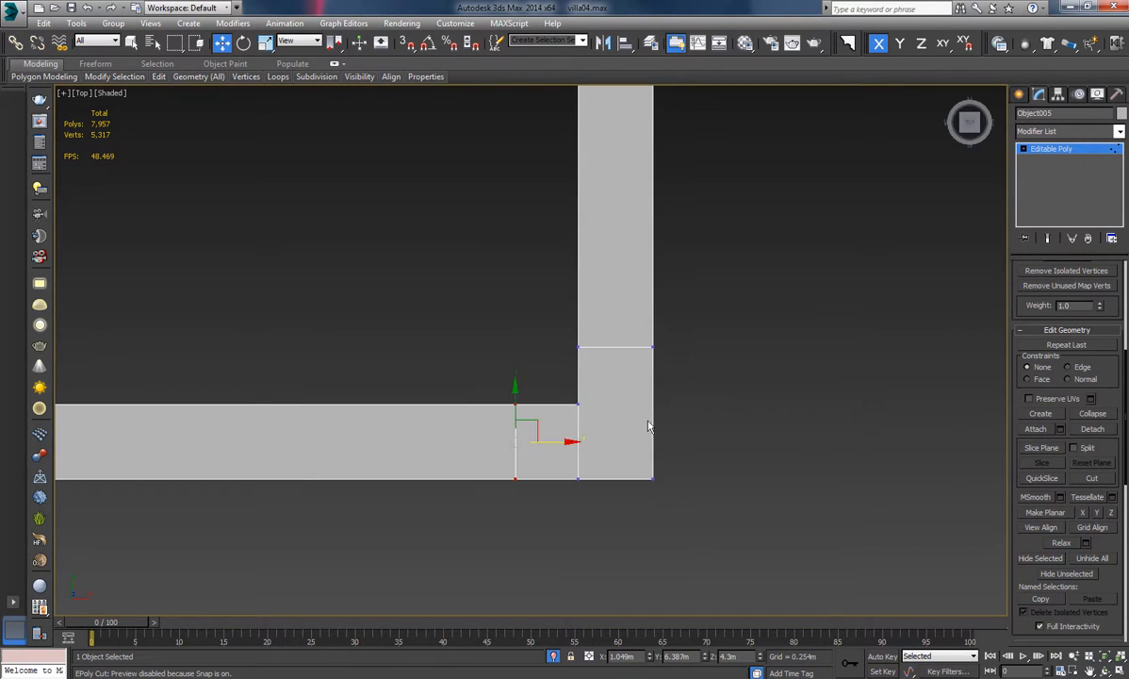
scroll(676, 437, "down", 3)
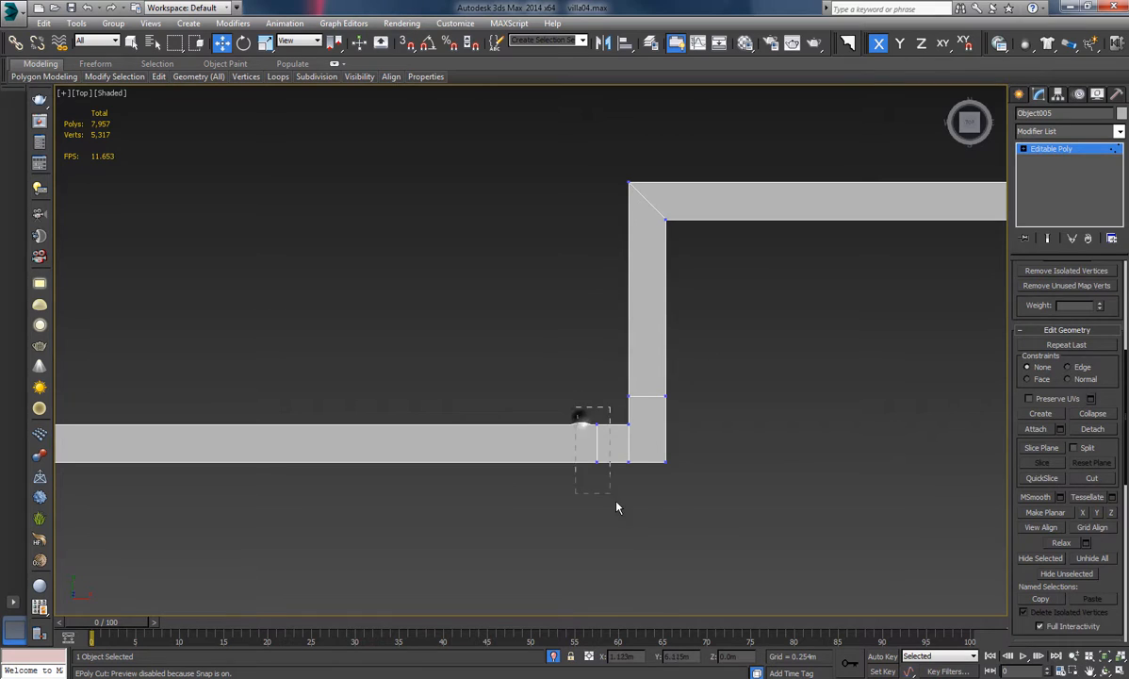
Select the two vertices of the horizontal segment's cross edge and shift them slightly along X away from the inner corner.
left_click_drag(616, 503, 617, 506)
middle_click_drag(594, 469, 572, 488)
scroll(576, 488, "up", 2)
left_click_drag(616, 450, 614, 449)
Remove the stray vertex on the inner edge near the lower end of the left vertical segment.
middle_click_drag(802, 417, 699, 435)
scroll(736, 394, "down", 3)
middle_click_drag(670, 390, 467, 373)
scroll(581, 439, "down", 3)
middle_click_drag(446, 478, 748, 272)
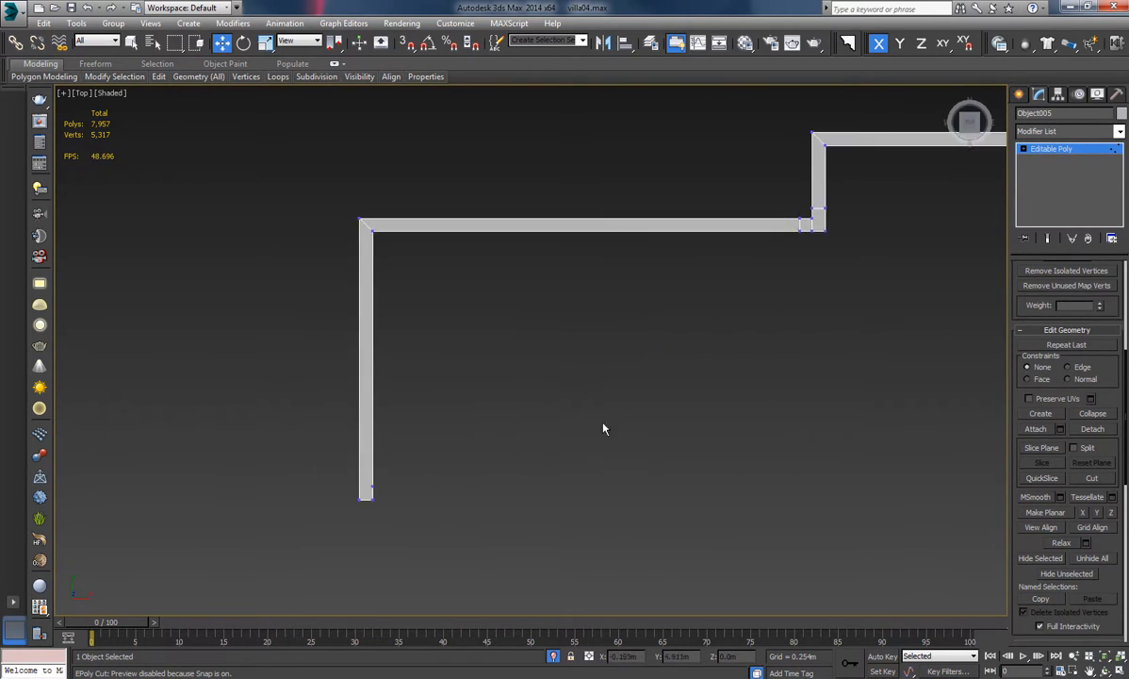
middle_click_drag(603, 424, 683, 407)
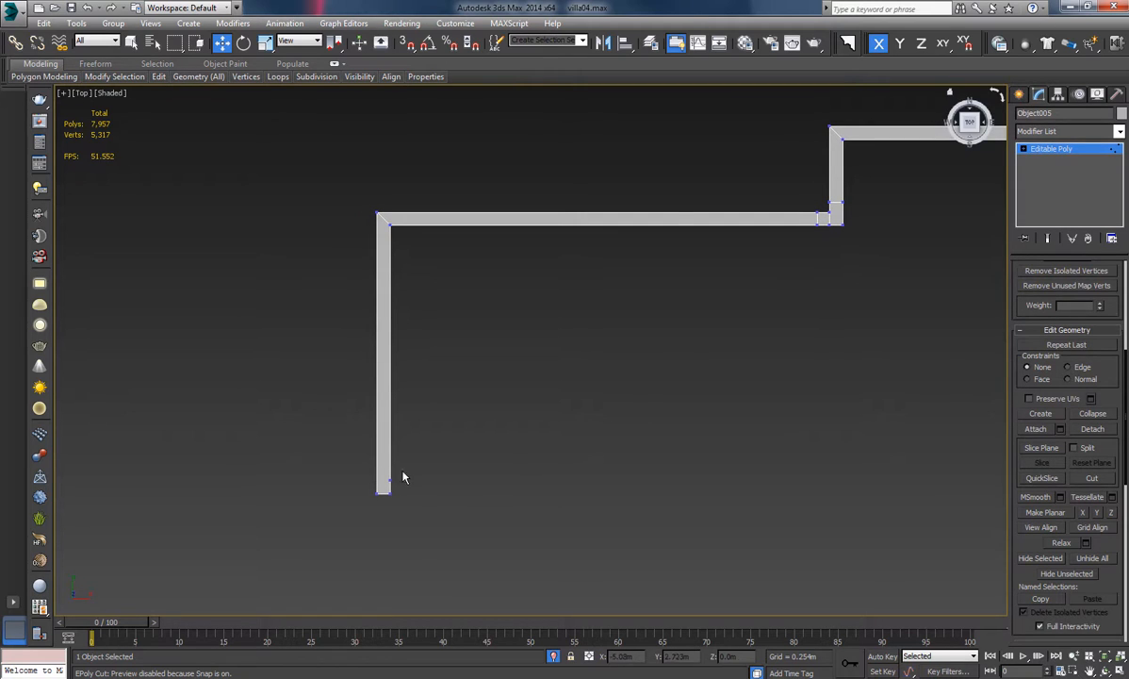
left_click(1023, 149)
key("1")
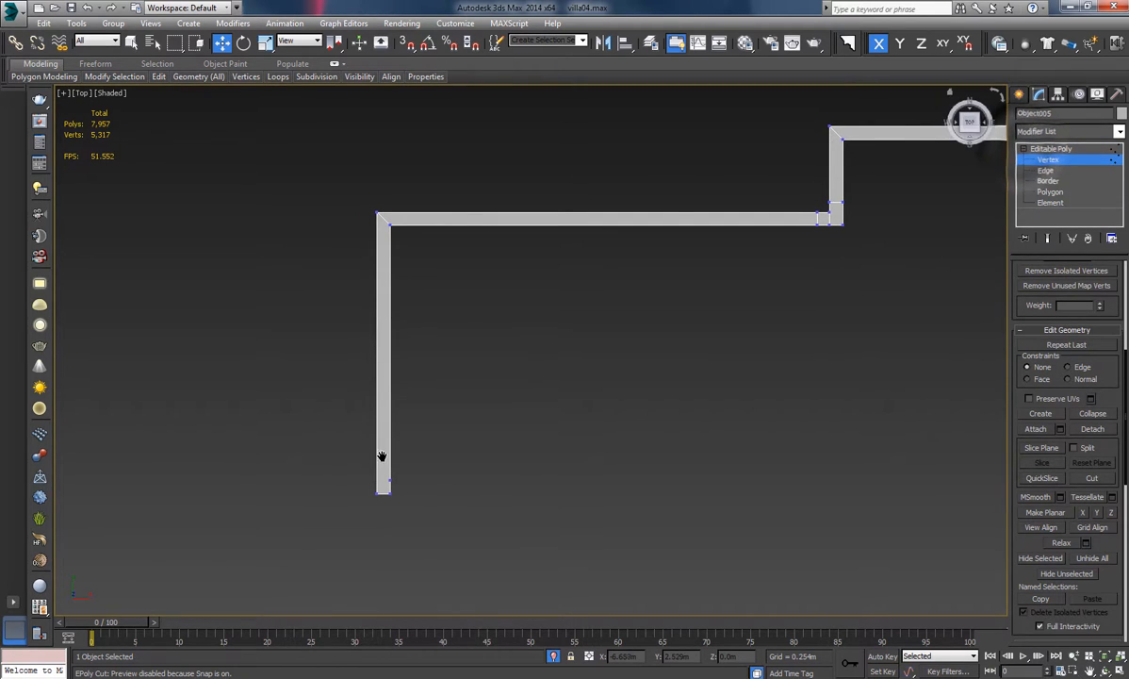
scroll(383, 455, "up", 4)
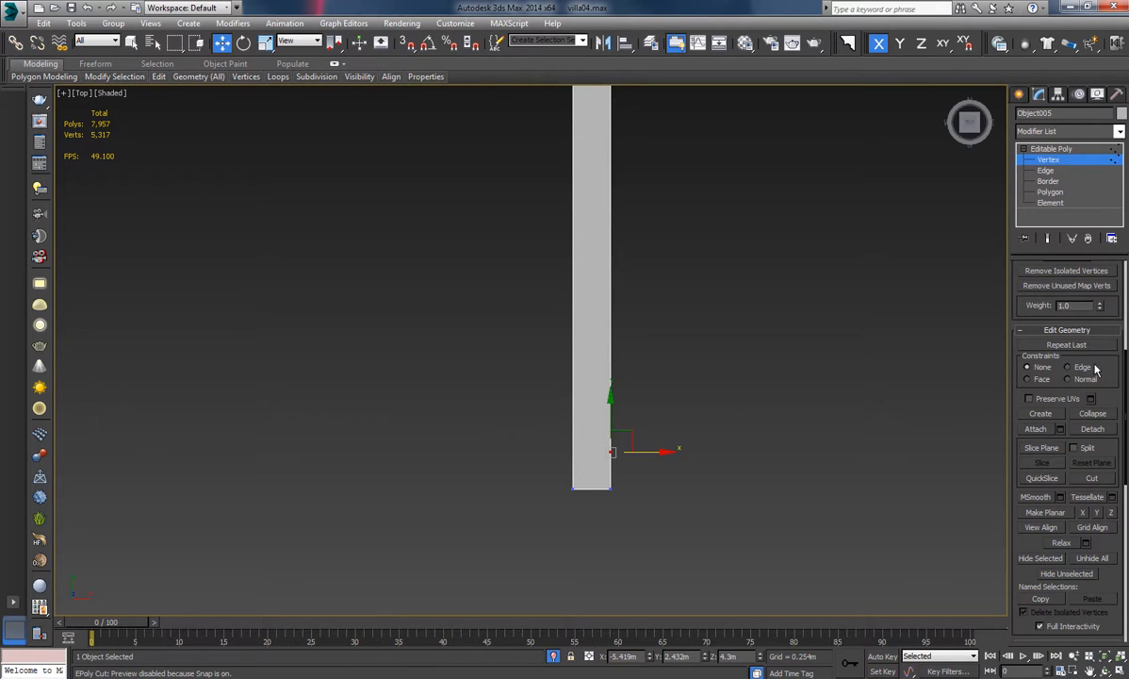
scroll(1093, 381, "down", 5)
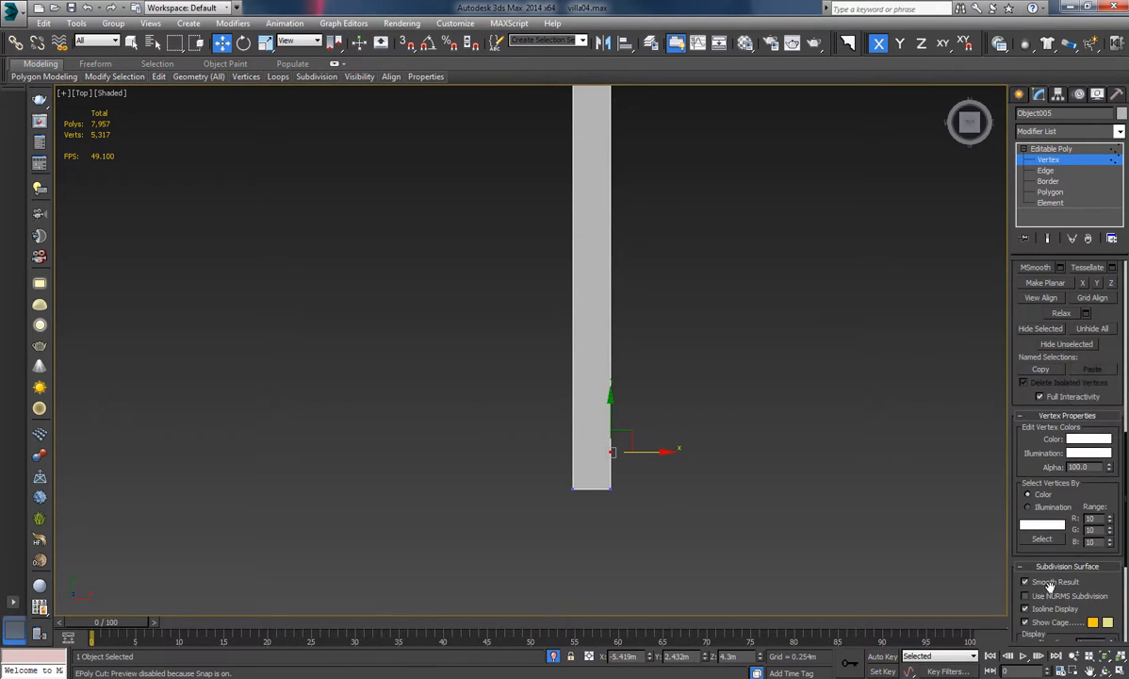
scroll(1091, 382, "up", 4)
scroll(1090, 382, "up", 5)
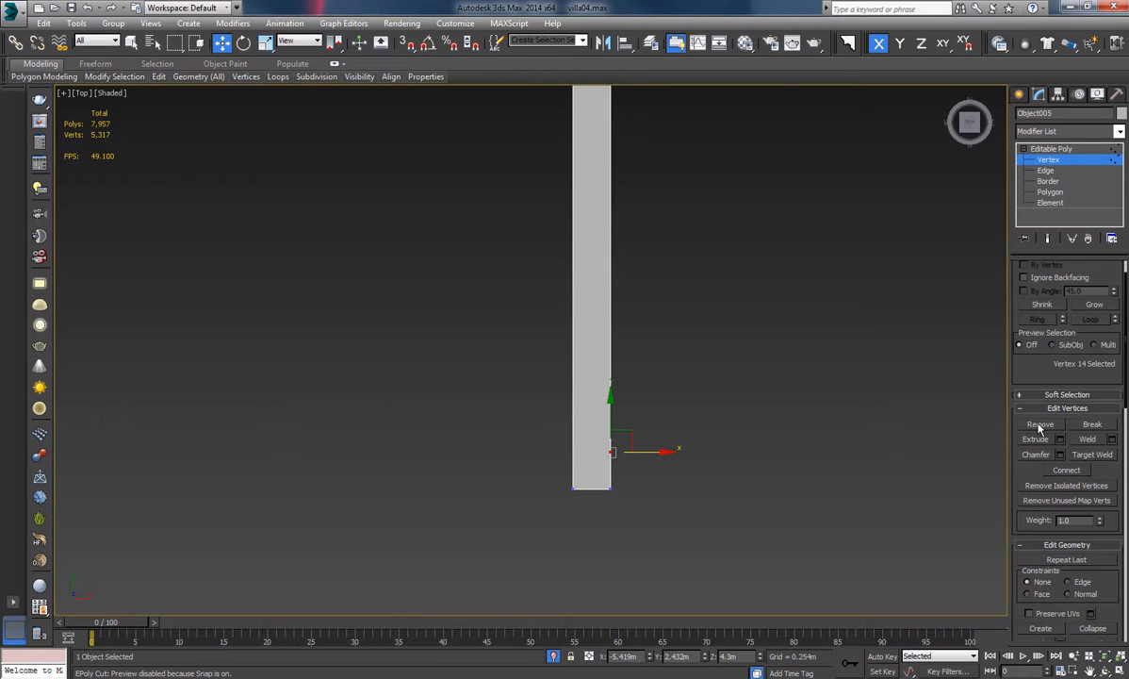
Remove the stray vertex on the inner edge near the lower end of the right vertical segment.
middle_click_drag(759, 418, 324, 429)
scroll(449, 441, "down", 2)
scroll(803, 426, "down", 3)
middle_click_drag(804, 427, 377, 427)
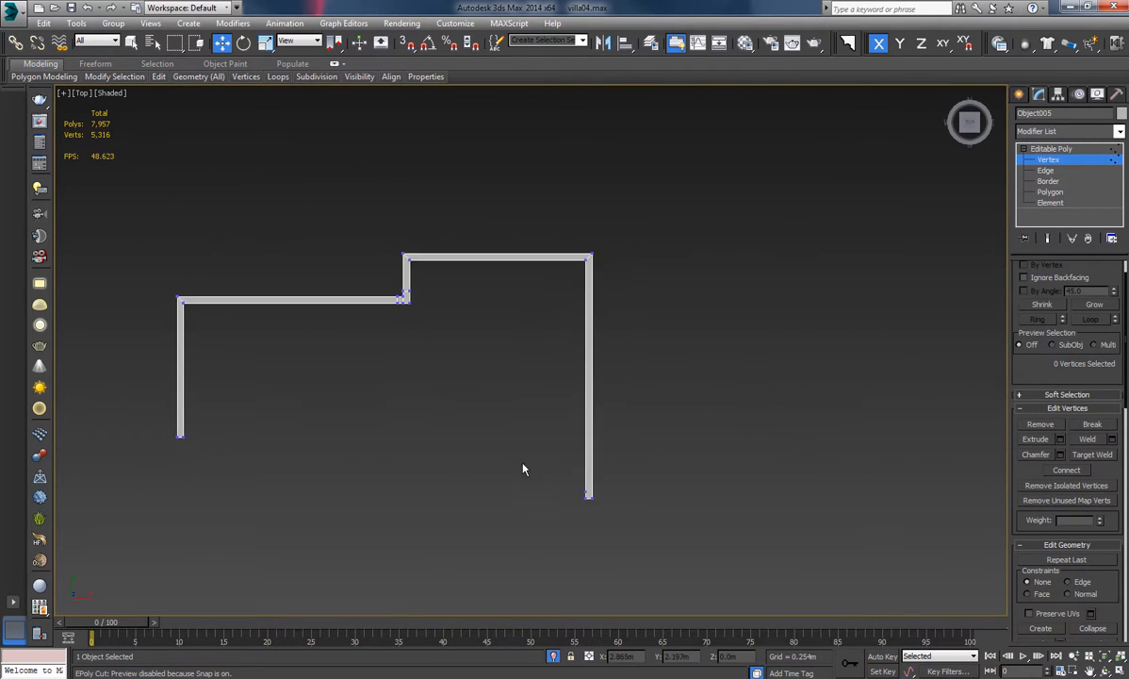
scroll(595, 488, "up", 2)
scroll(595, 488, "up", 2)
left_click_drag(553, 491, 596, 509)
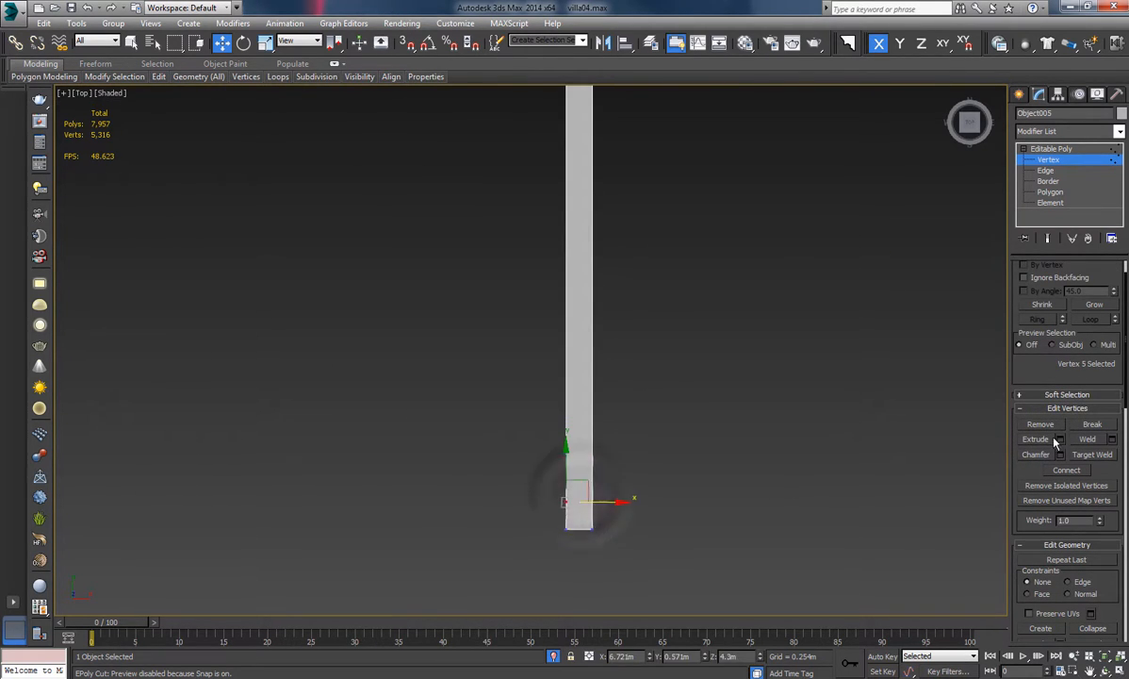
Connect the two long edges of the right vertical segment and make the new cross edge planar in Y.
key("2")
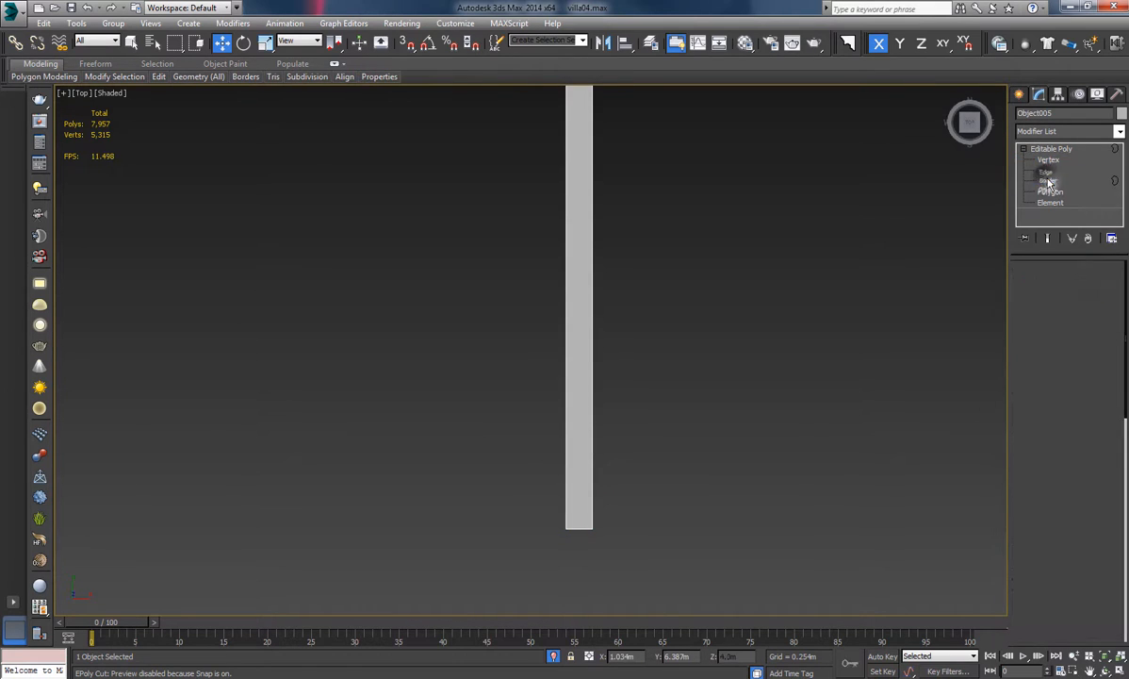
left_click_drag(698, 295, 526, 325)
left_click(1088, 525)
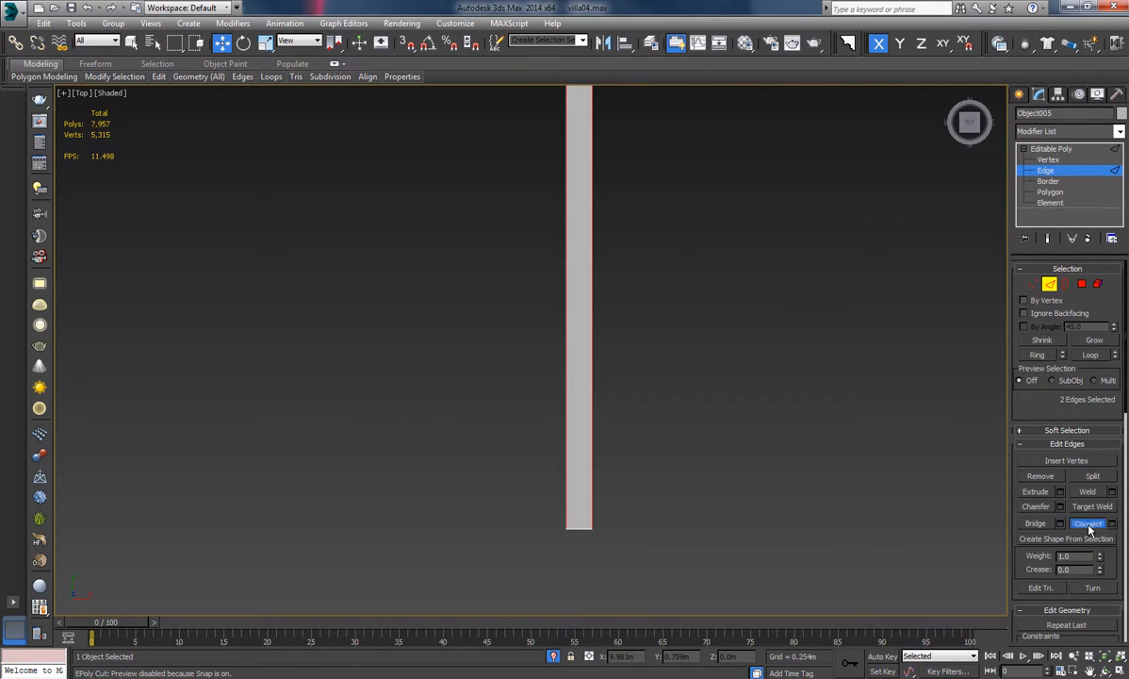
left_click(1032, 284)
middle_click_drag(762, 268, 808, 499)
scroll(1088, 552, "down", 5)
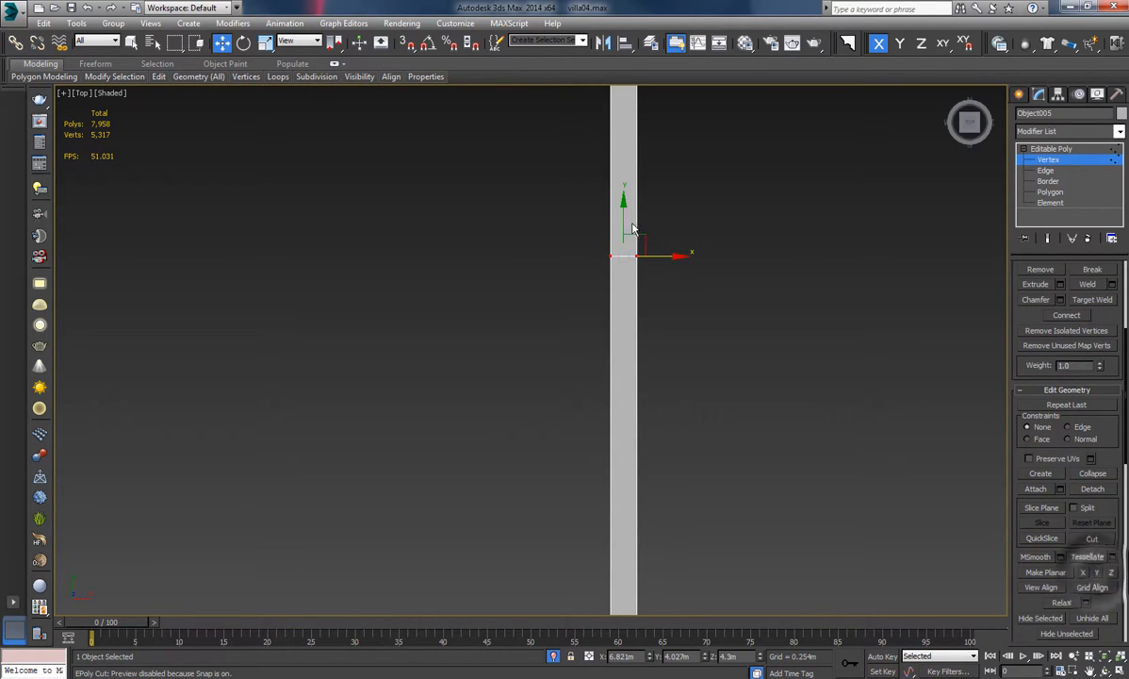
Move the right segment's cross edge down along Y to 0.729 m, close to the segment's lower end.
left_click_drag(626, 223, 626, 463)
middle_click_drag(716, 525, 767, 323)
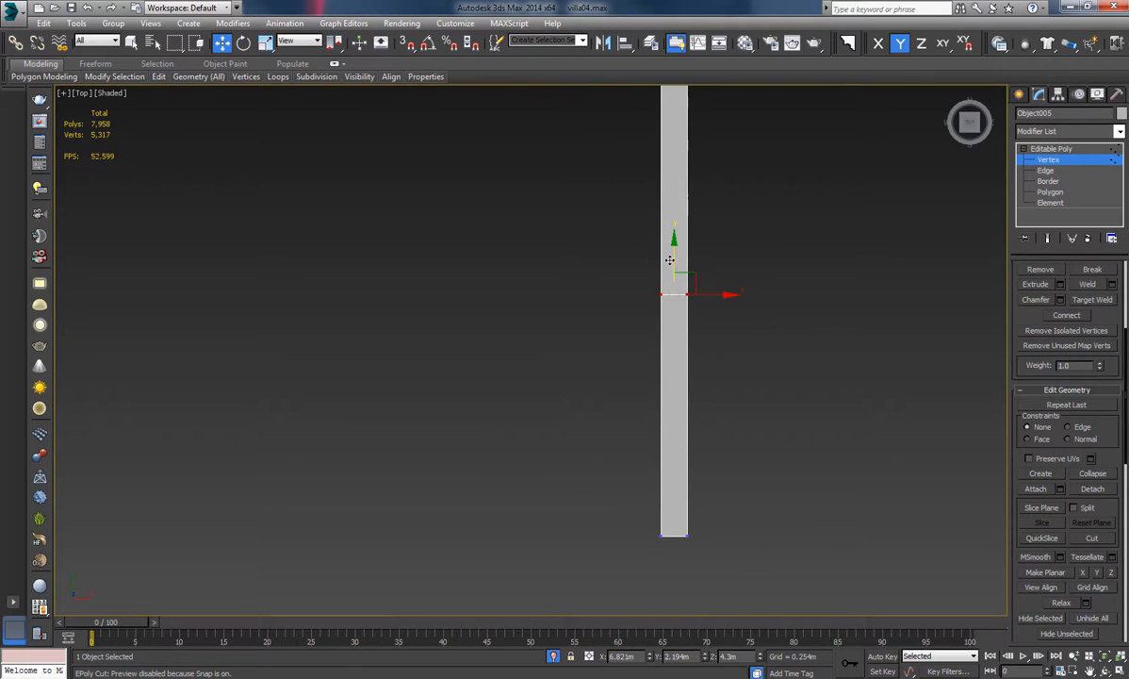
left_click_drag(674, 300, 684, 456)
middle_click_drag(690, 490, 699, 453)
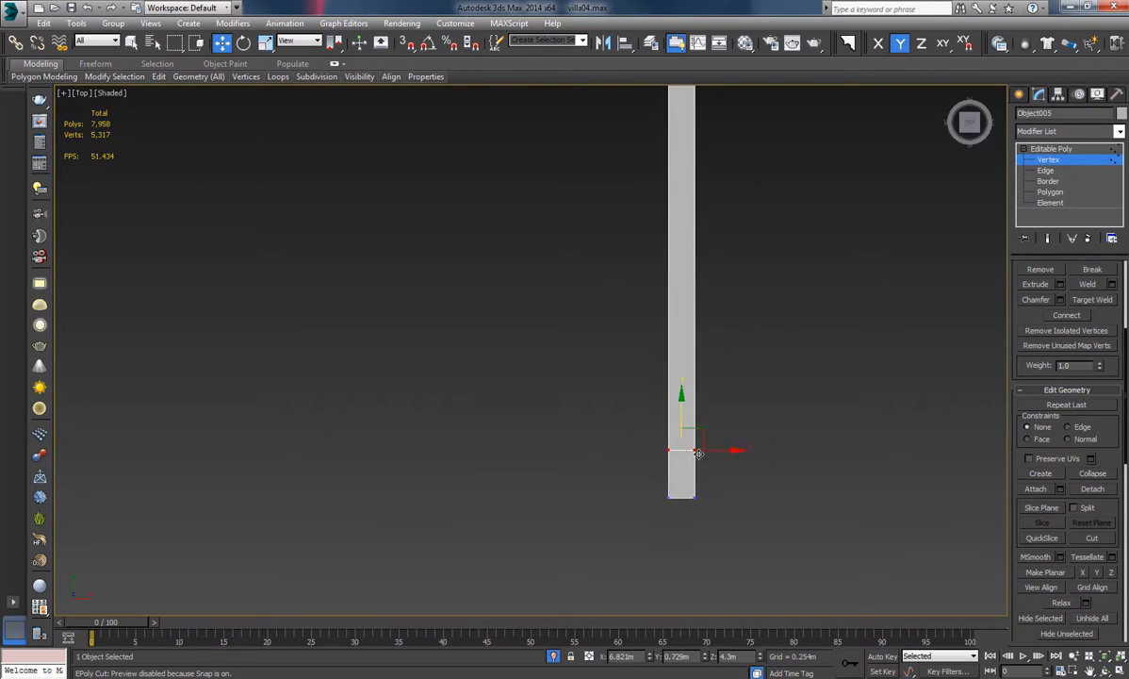
scroll(698, 453, "up", 3)
scroll(749, 275, "down", 4)
Delete the polygons of the upper horizontal segment, the short vertical segment and the long right segment above its end piece.
middle_click_drag(790, 310, 782, 443)
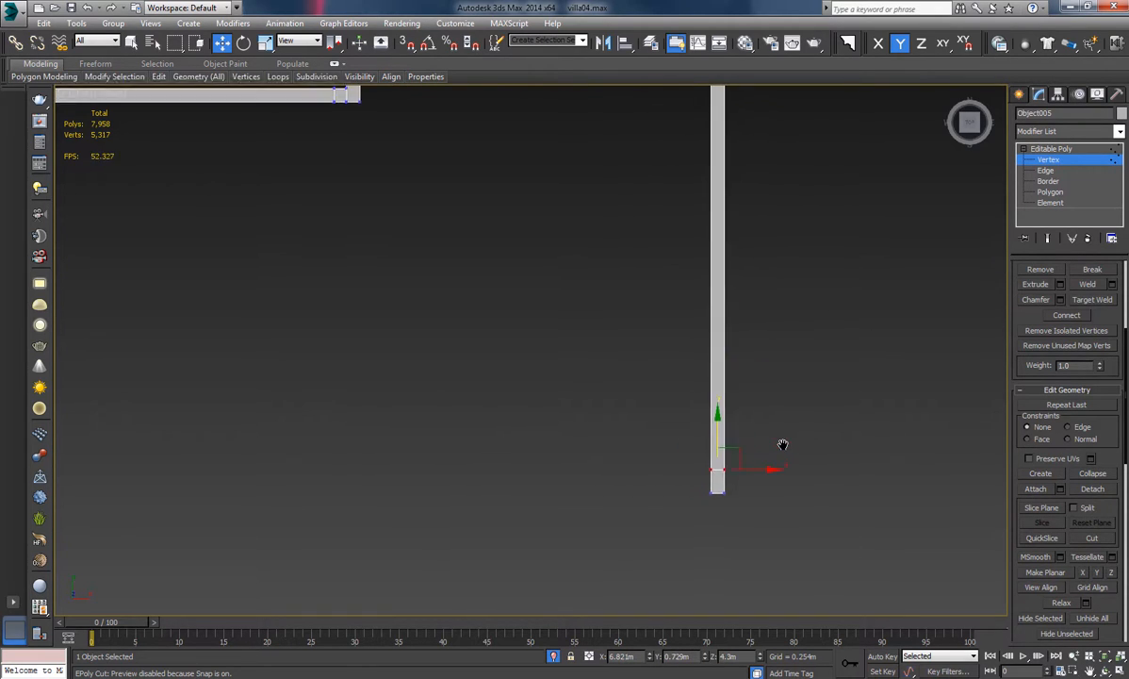
scroll(650, 313, "down", 3)
middle_click_drag(633, 325, 803, 435)
scroll(746, 340, "up", 3)
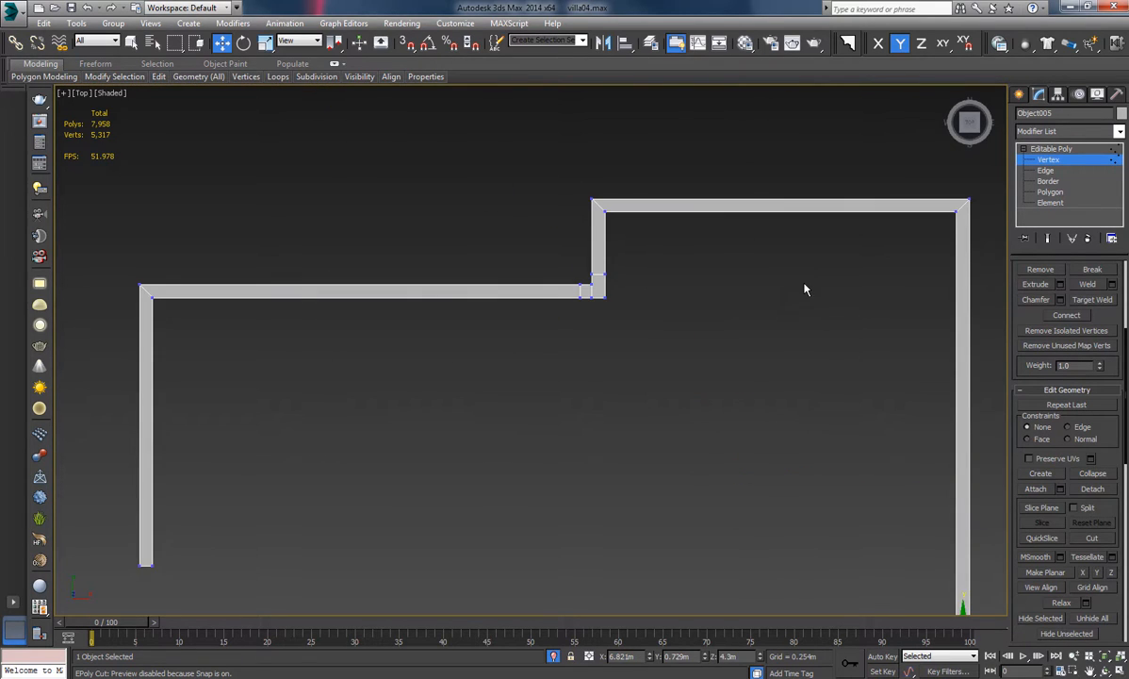
left_click(1050, 192)
middle_click_drag(789, 330, 713, 318)
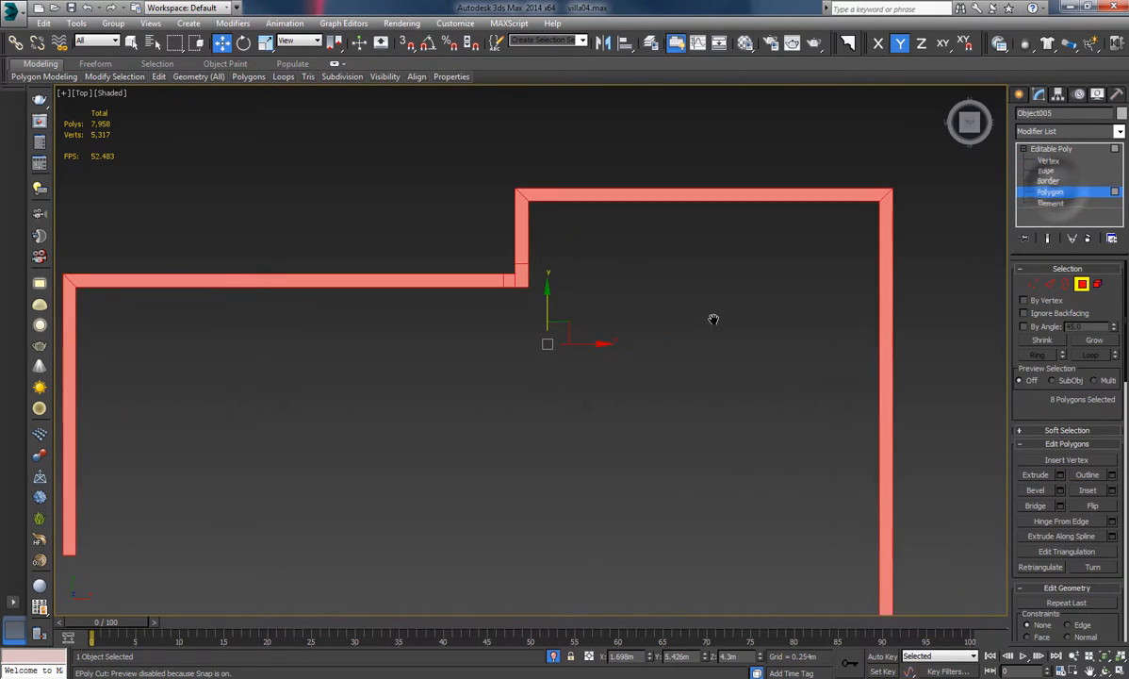
scroll(713, 318, "down", 3)
left_click(706, 317)
left_click_drag(542, 202, 632, 241)
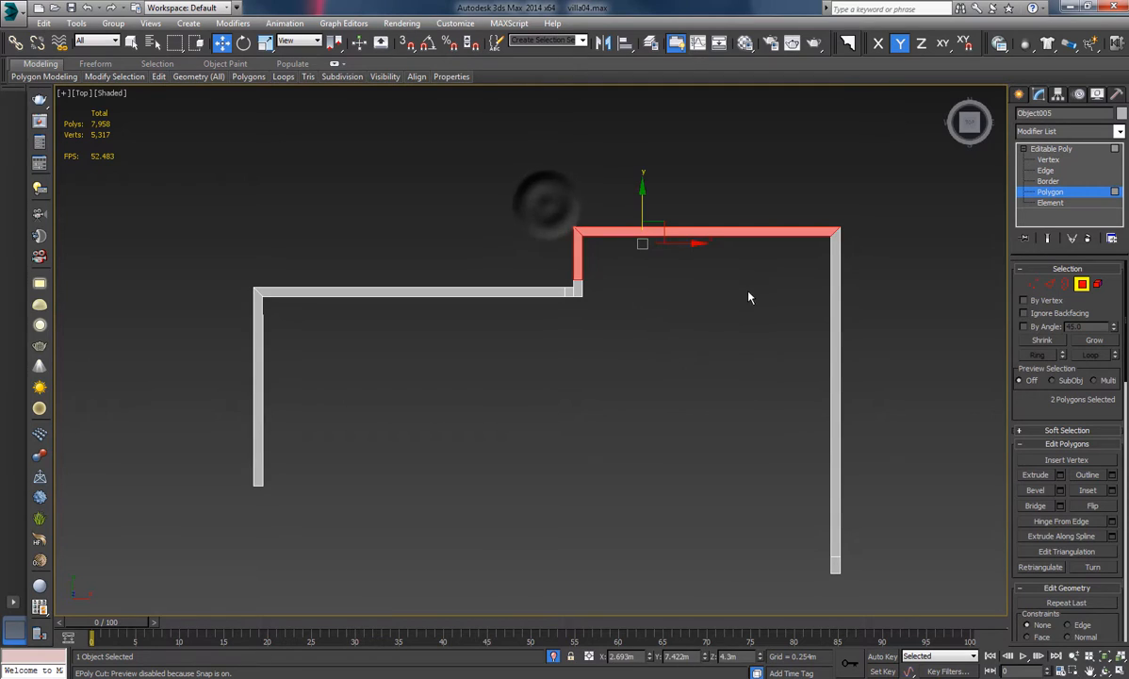
key("Delete")
left_click_drag(814, 338, 799, 350)
key("Delete")
Delete the polygons of the long left horizontal segment and the left vertical segment.
left_click_drag(441, 282, 464, 353)
key("Delete")
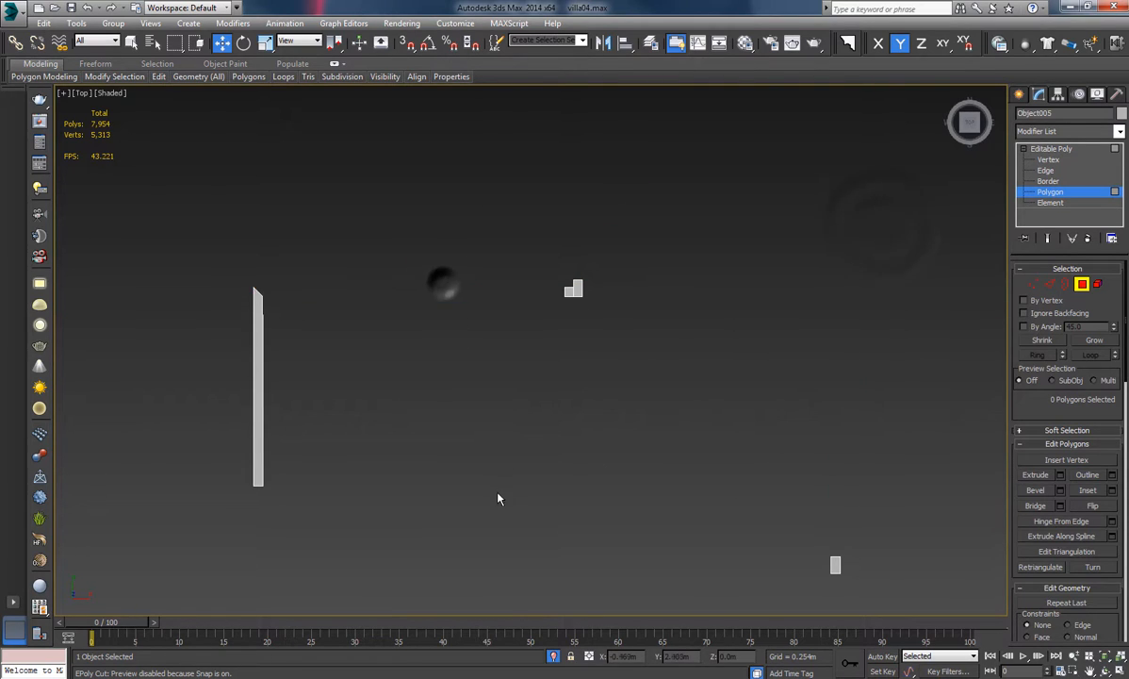
left_click_drag(361, 253, 237, 341)
key("Delete")
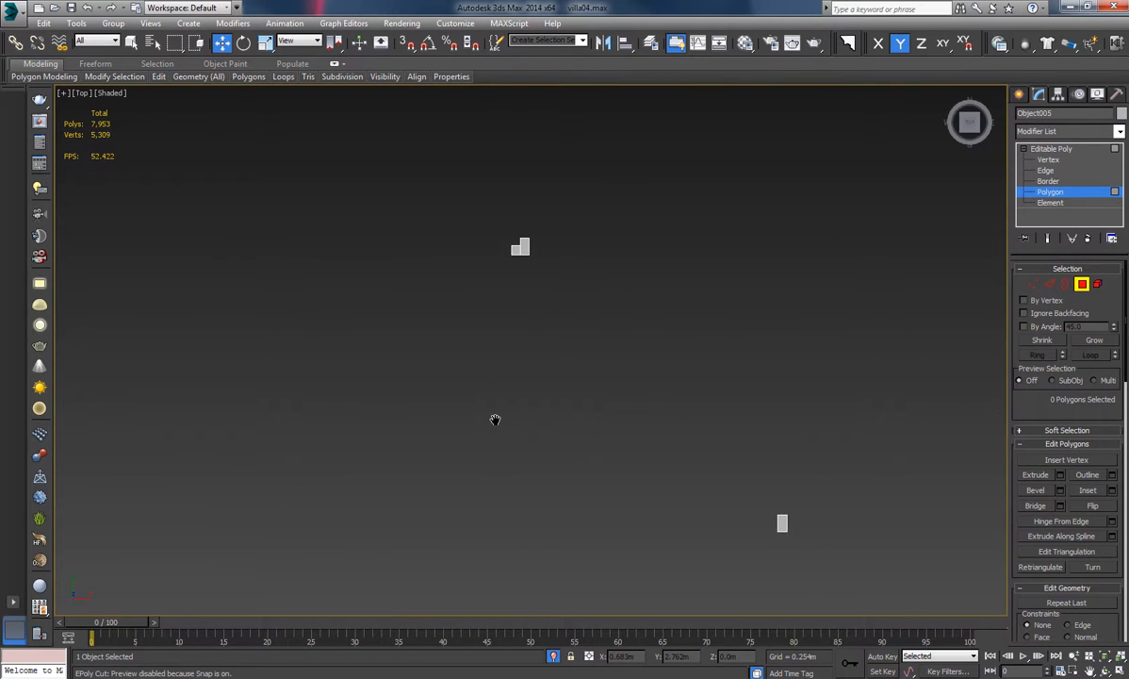
Try to detach the two inner-corner polygons as a clone, and undo the detach.
left_click(1081, 285)
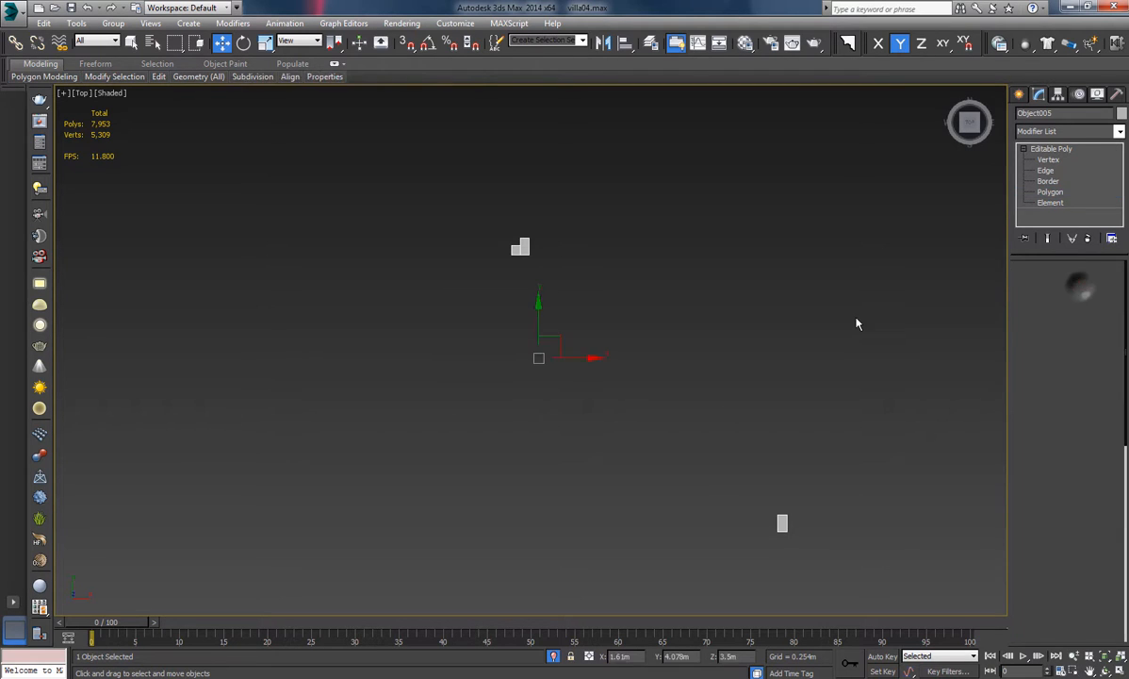
left_click(854, 320)
left_click(518, 247)
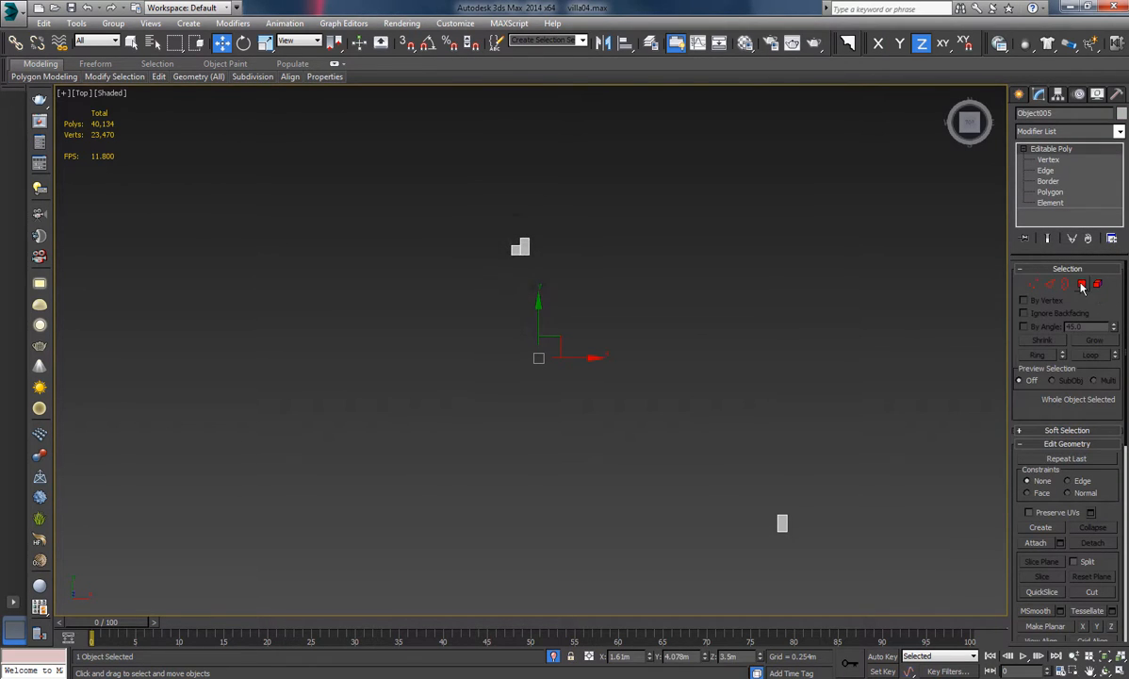
left_click(1083, 285)
left_click_drag(491, 224, 558, 276)
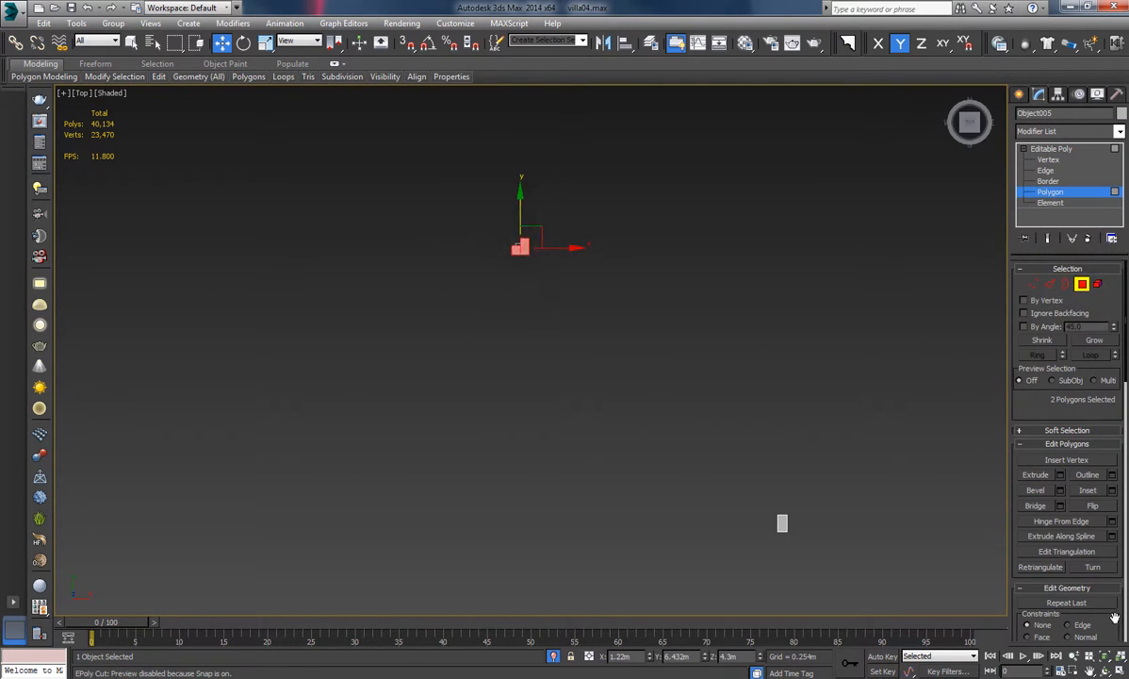
scroll(1041, 566, "down", 5)
left_click(1093, 539)
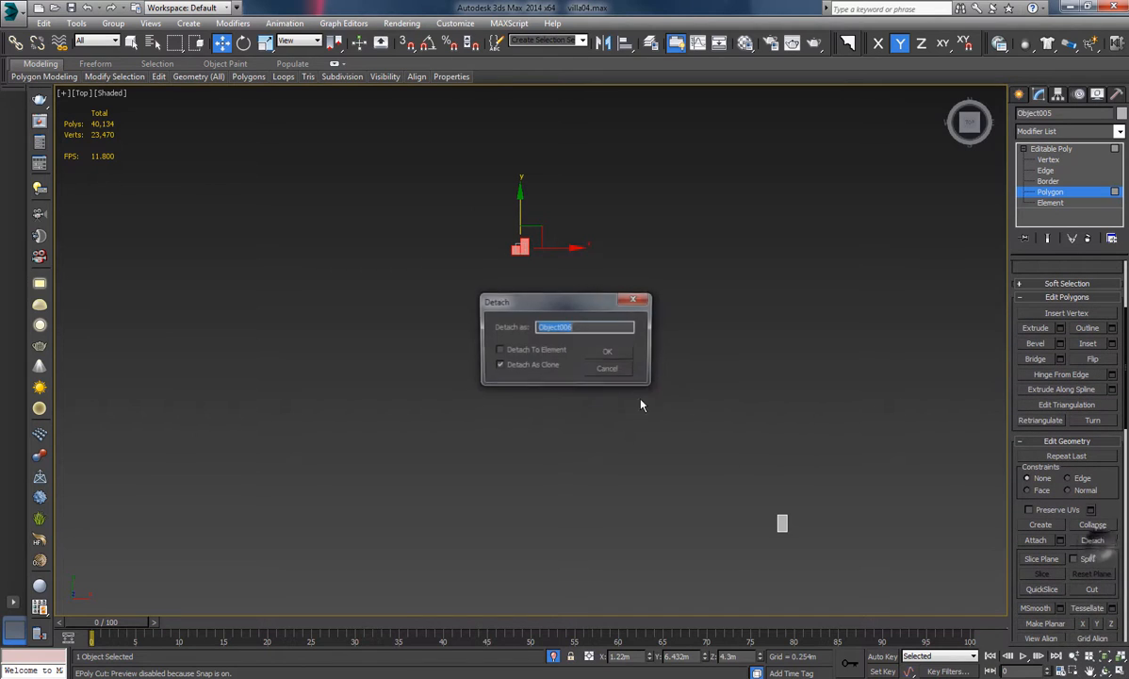
left_click(607, 350)
middle_click_drag(620, 391, 641, 404)
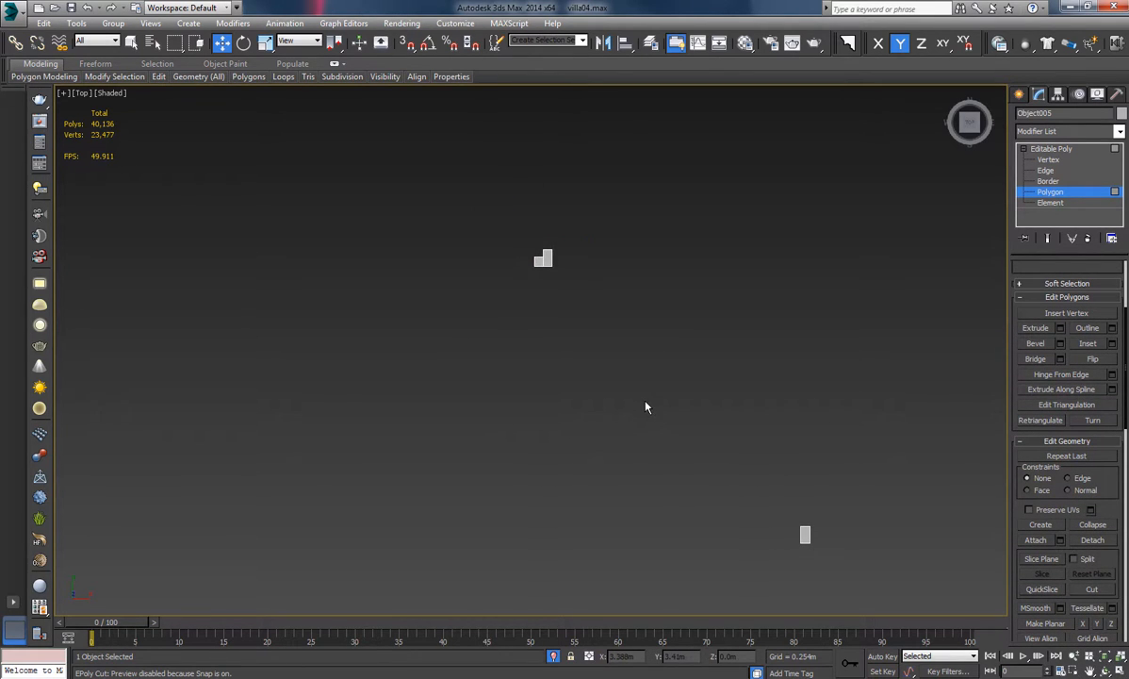
key("ctrl+z")
Try to detach only the taller inner-corner polygon as a separate object with the clone option off.
left_click(691, 343)
left_click(547, 258)
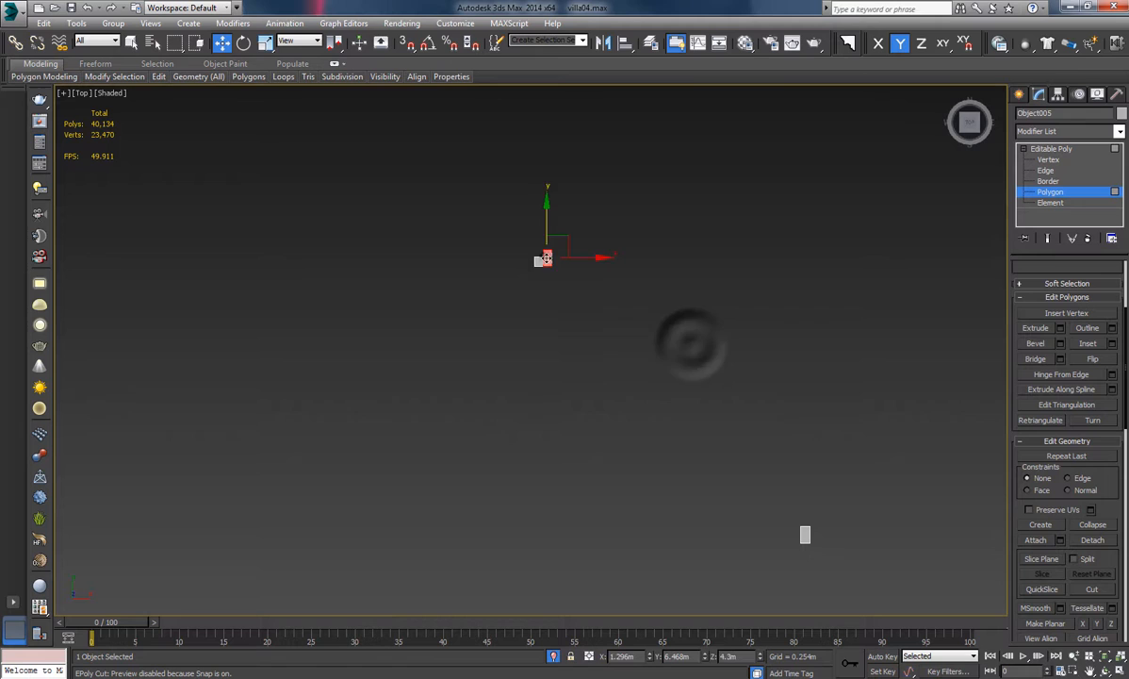
key("ctrl+z")
key("ctrl+z")
left_click(600, 227)
left_click(584, 250)
left_click(547, 261)
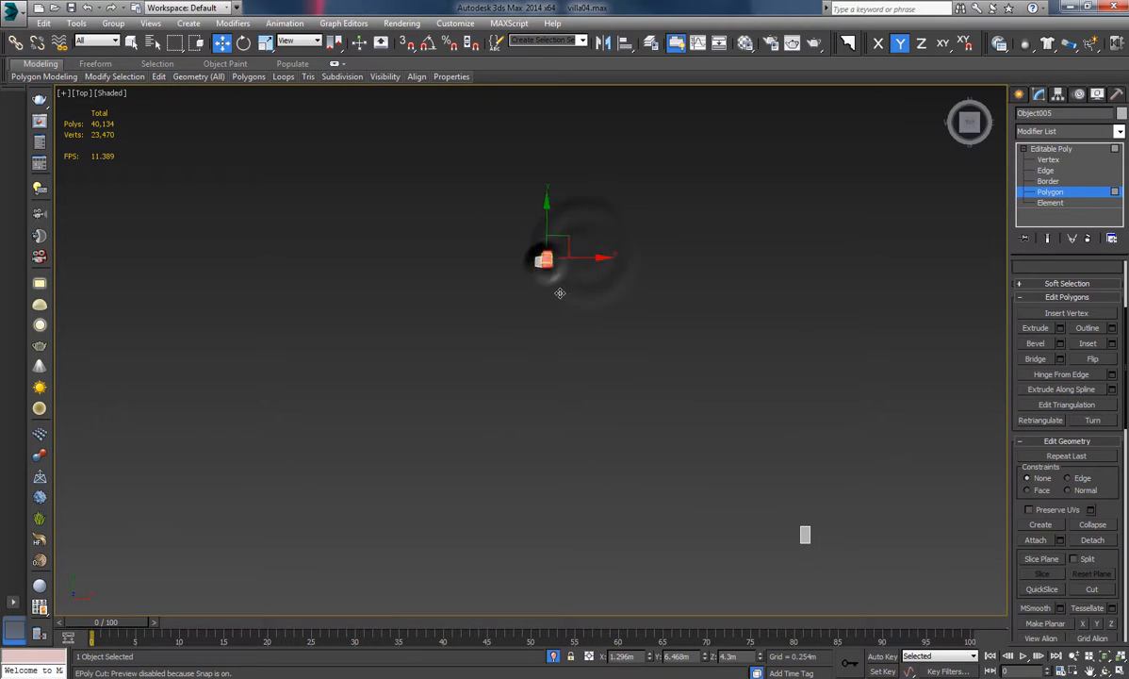
left_click_drag(560, 293, 640, 334)
key("ctrl+z")
scroll(1100, 551, "down", 1)
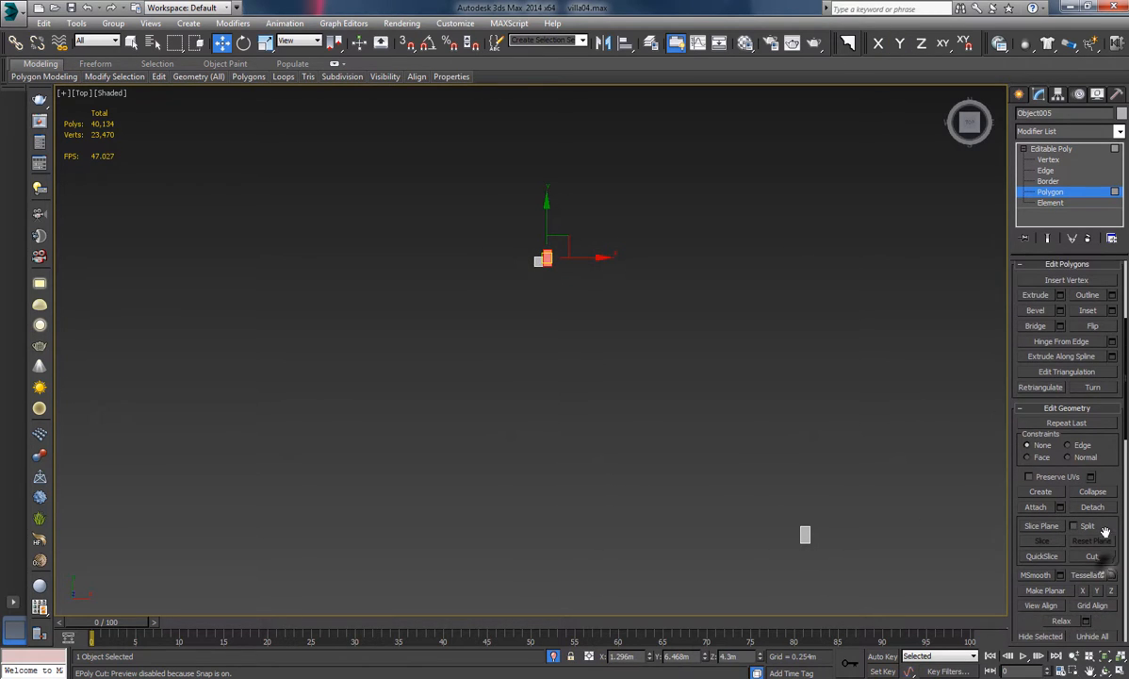
left_click(1092, 507)
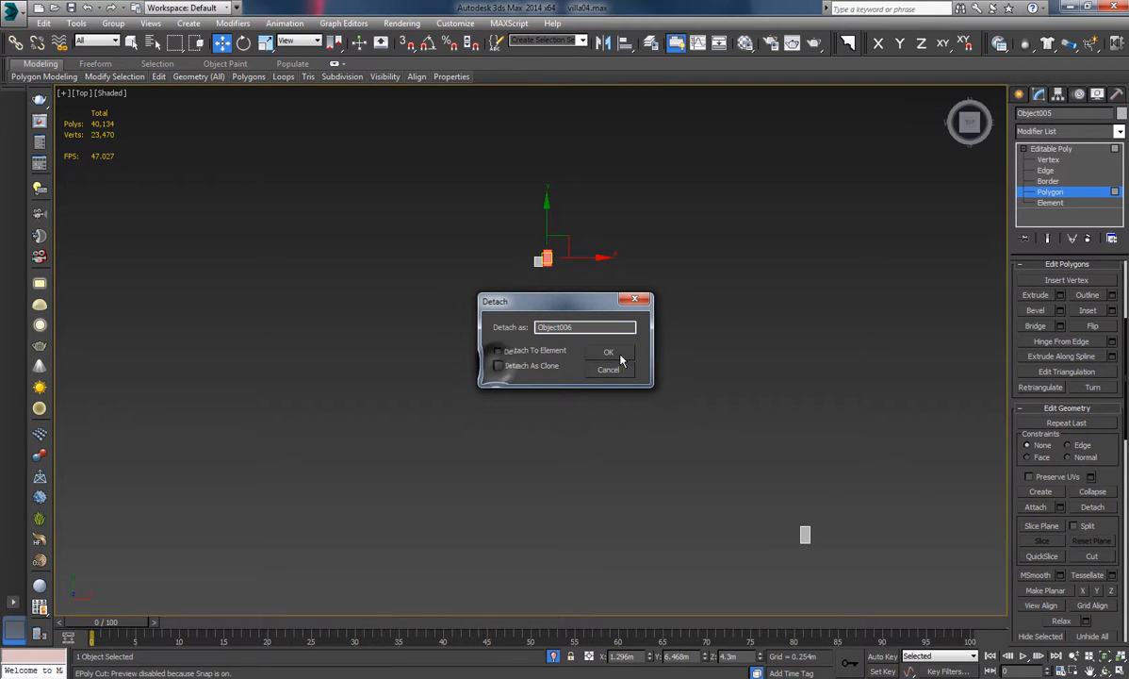
left_click(609, 353)
Switch to border selection on the remaining pieces and undo the detach of the taller corner polygon.
key("3")
left_click(869, 240)
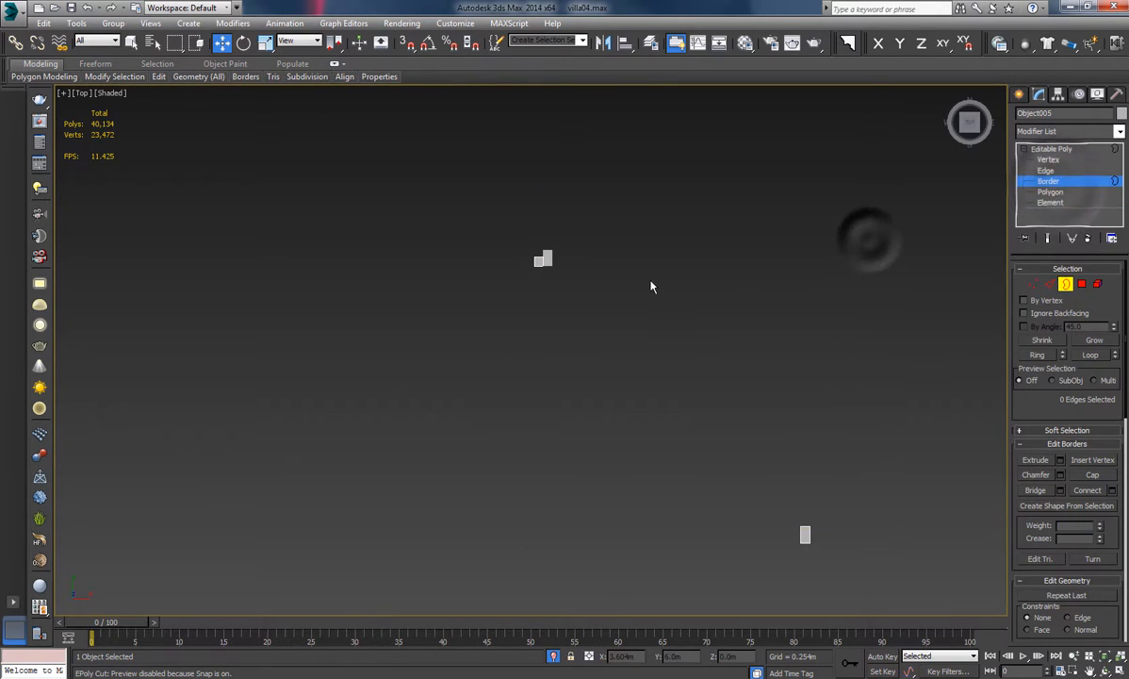
scroll(559, 281, "up", 5)
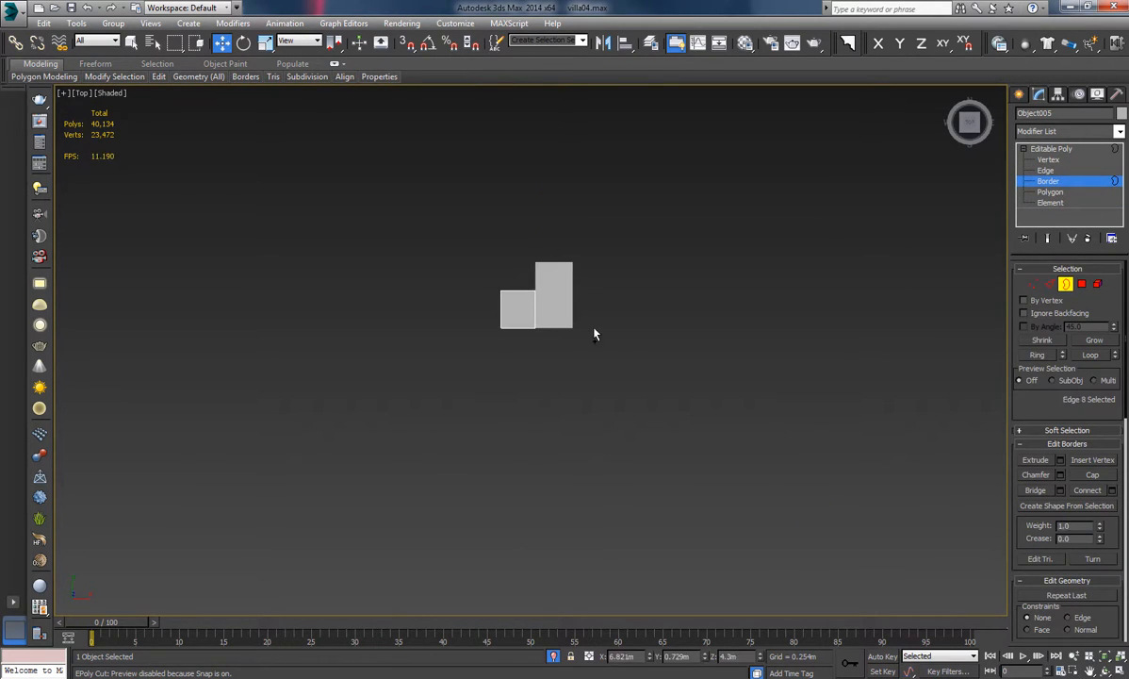
left_click(641, 355)
middle_click_drag(641, 355, 559, 304)
left_click(466, 269)
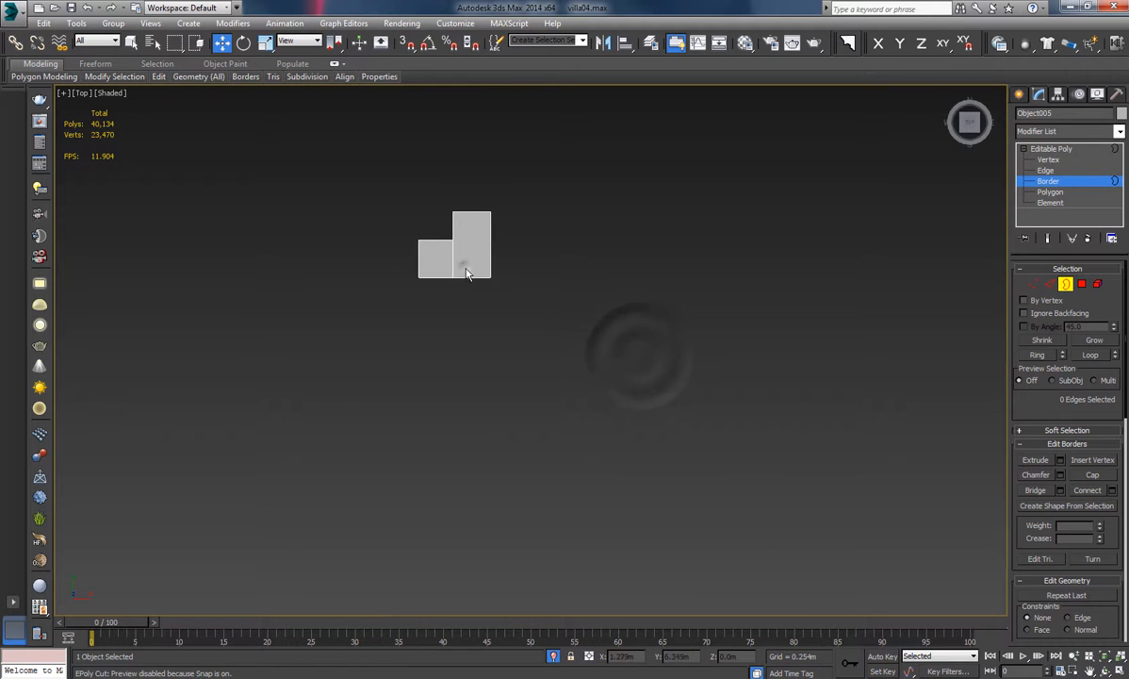
key("3")
Detach the two inner-corner polygons from the parapet pieces as a separate object and leave polygon editing.
scroll(630, 363, "down", 5)
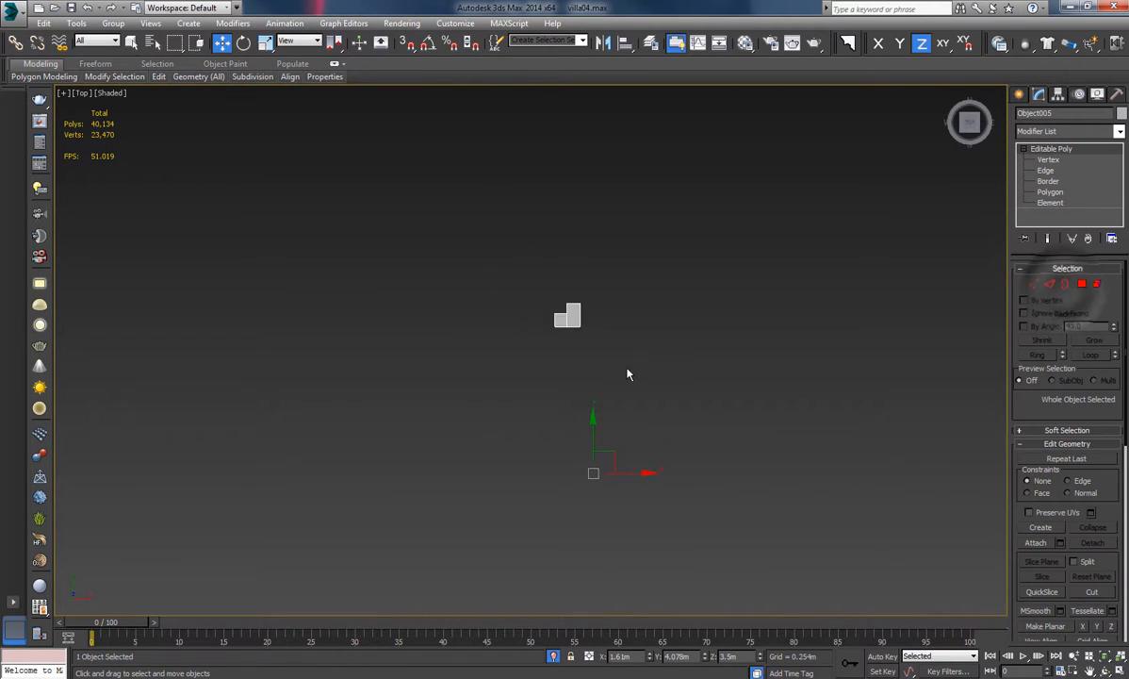
left_click(623, 427)
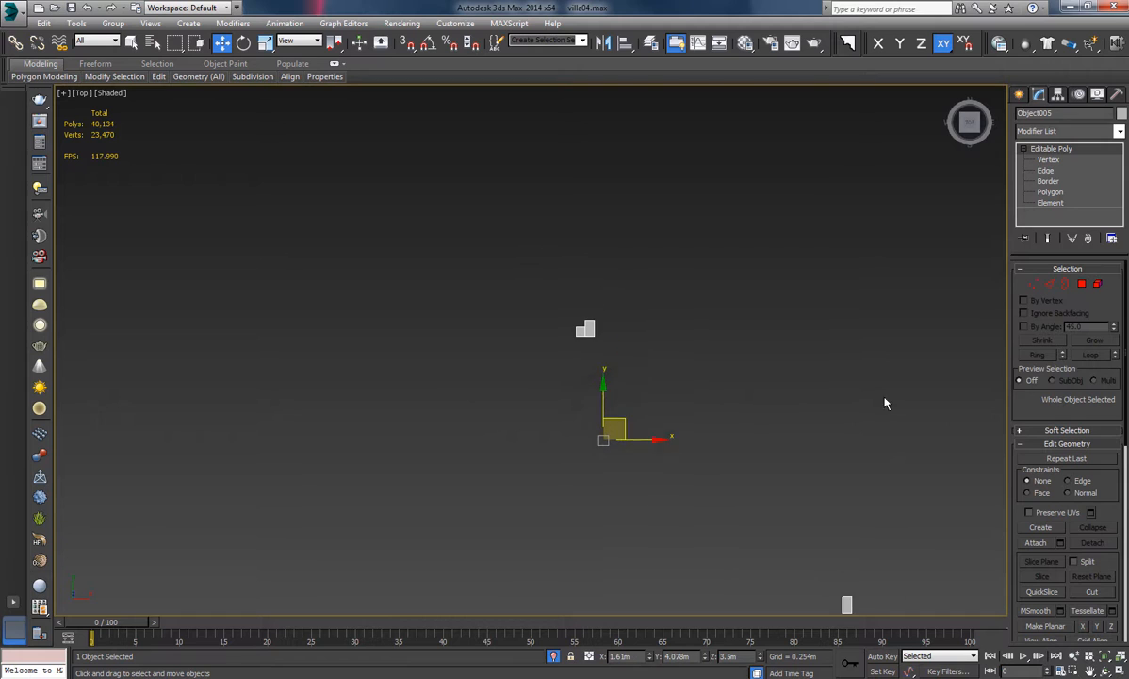
left_click(1082, 284)
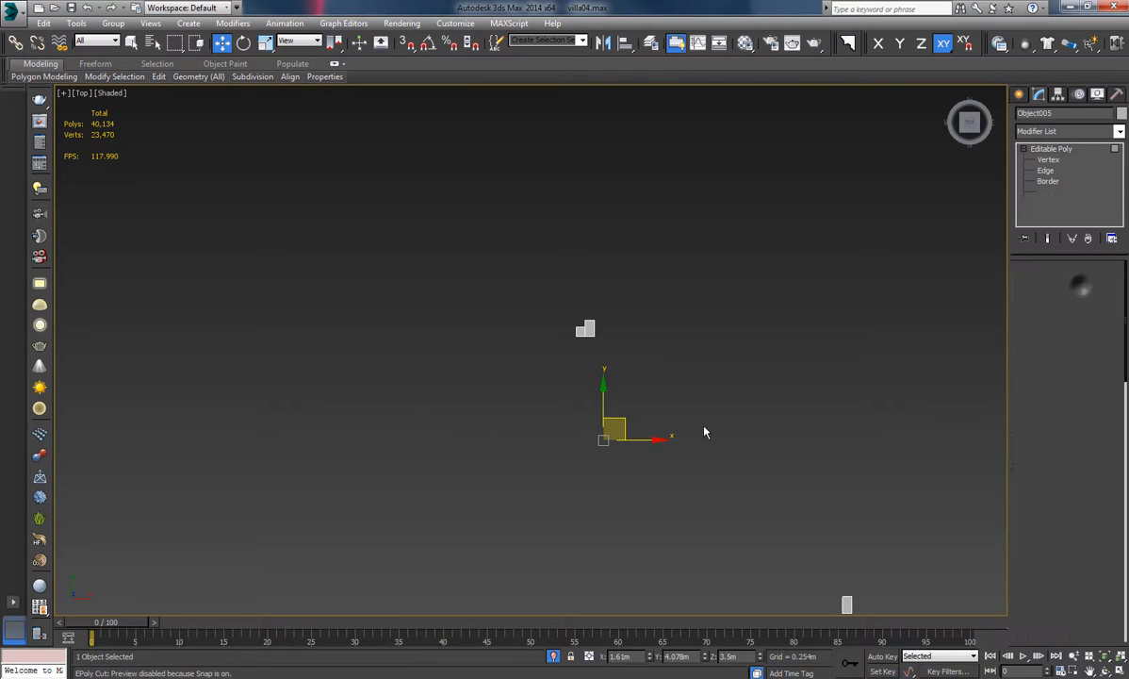
left_click_drag(510, 237, 934, 530)
middle_click_drag(938, 532, 834, 534)
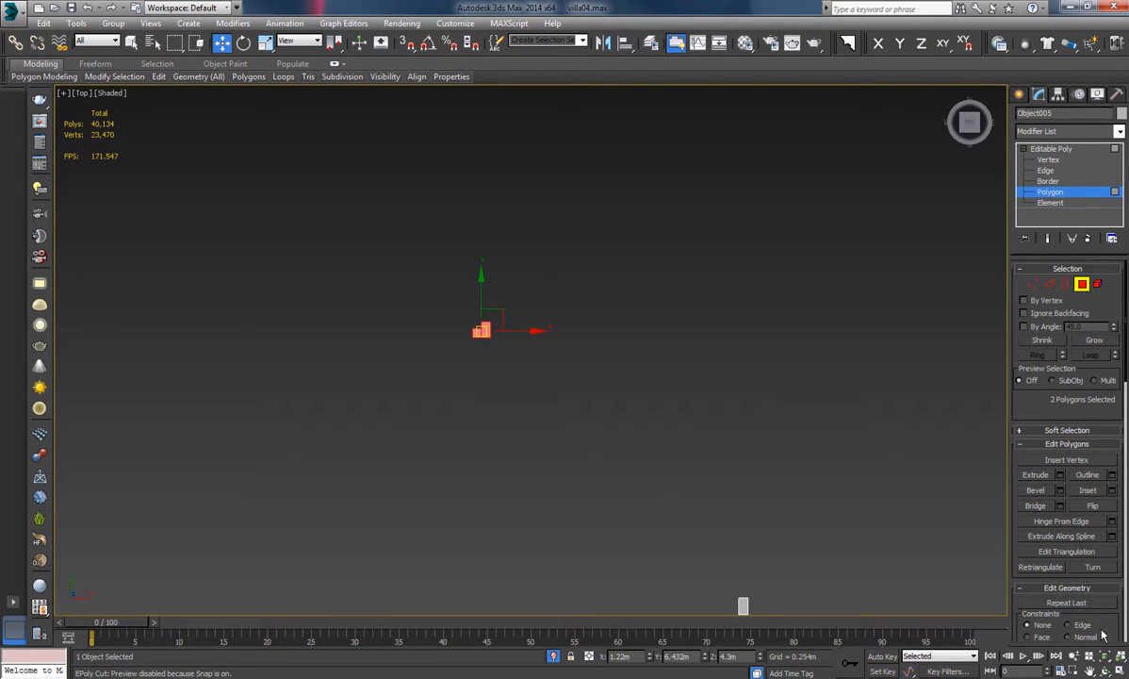
left_click_drag(1104, 617, 1060, 424)
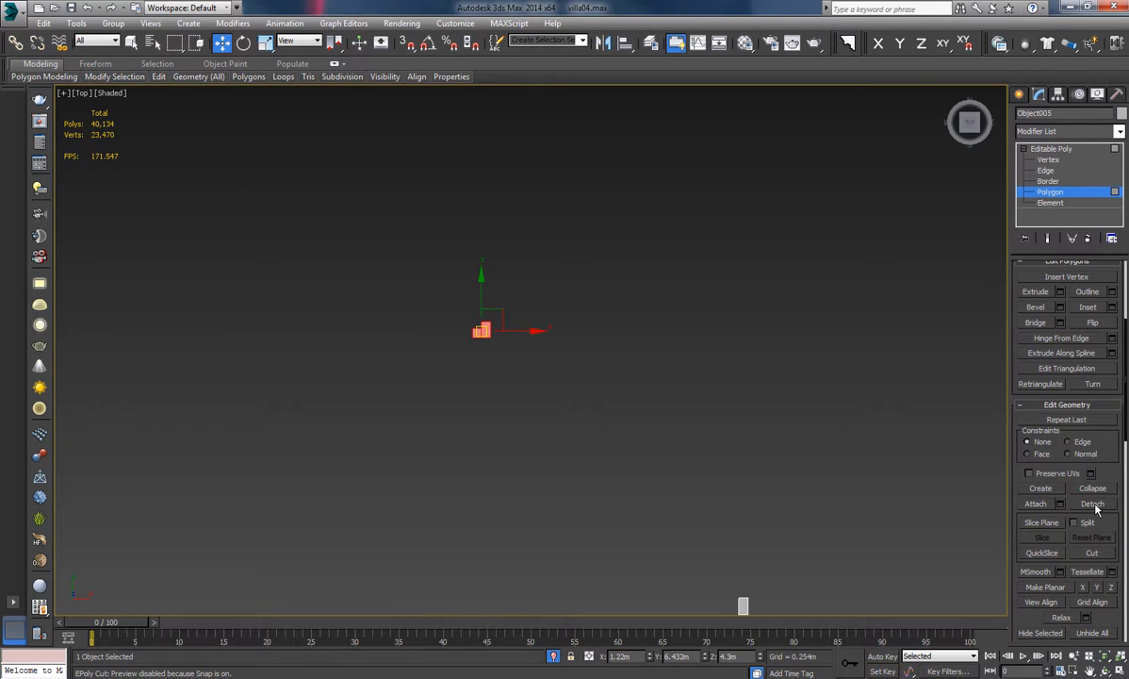
left_click(1092, 504)
left_click(620, 356)
left_click(1050, 191)
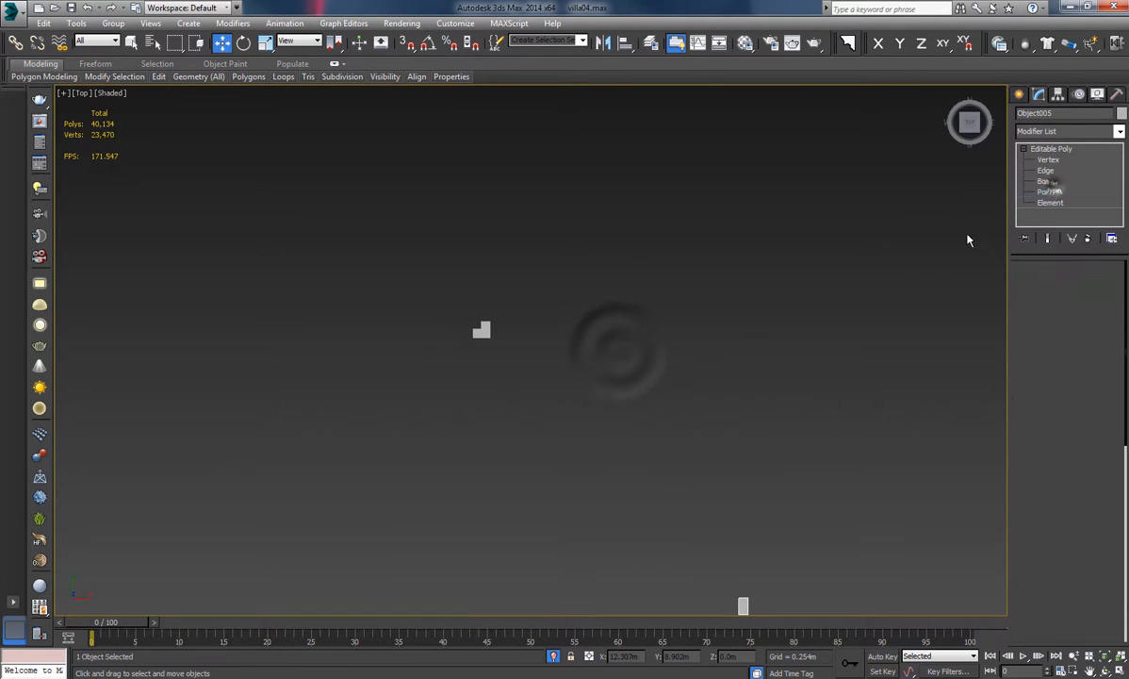
Center the pivot of the detached inner-corner piece to the object.
left_click(760, 307)
left_click(481, 330)
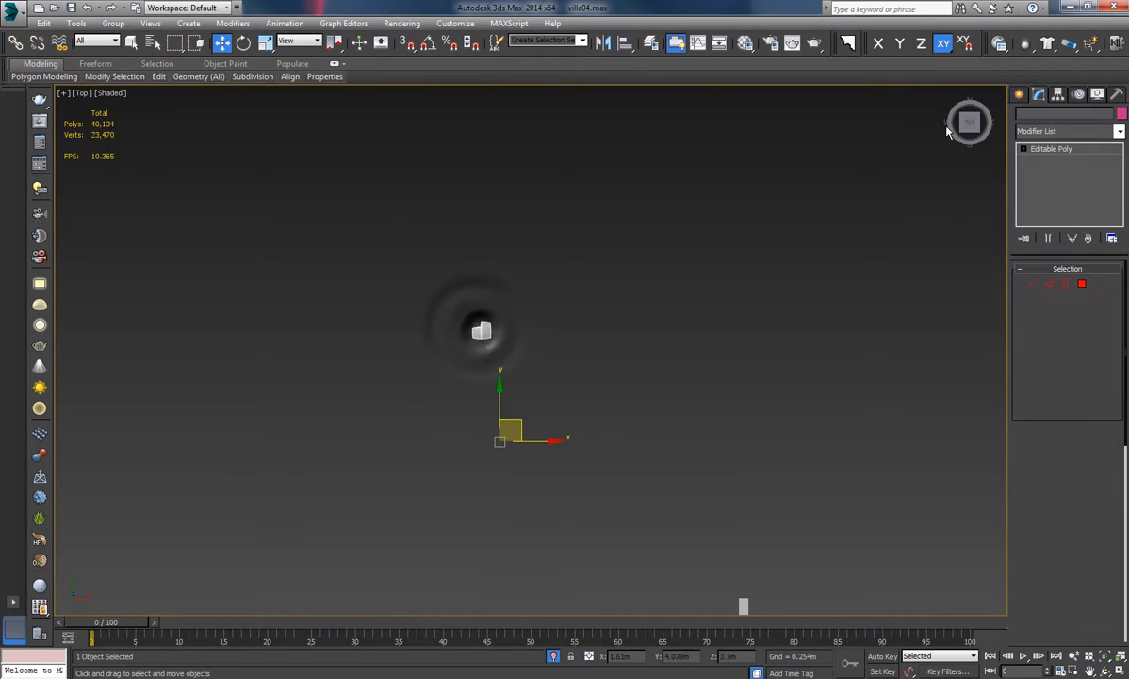
left_click(608, 305)
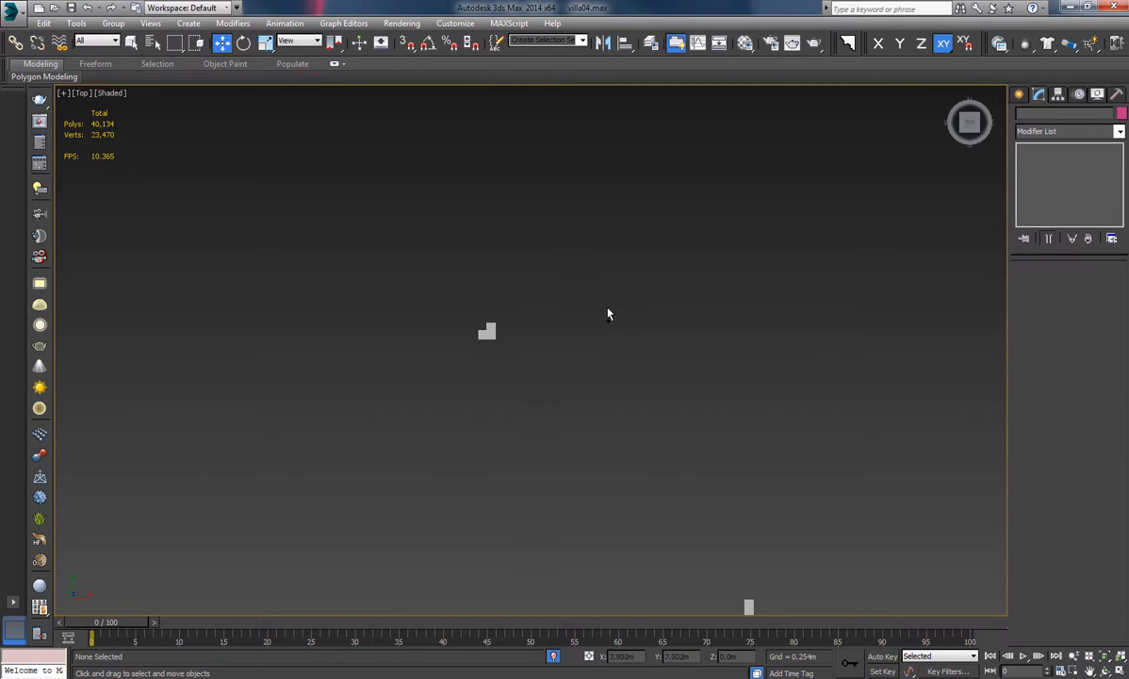
left_click(486, 330)
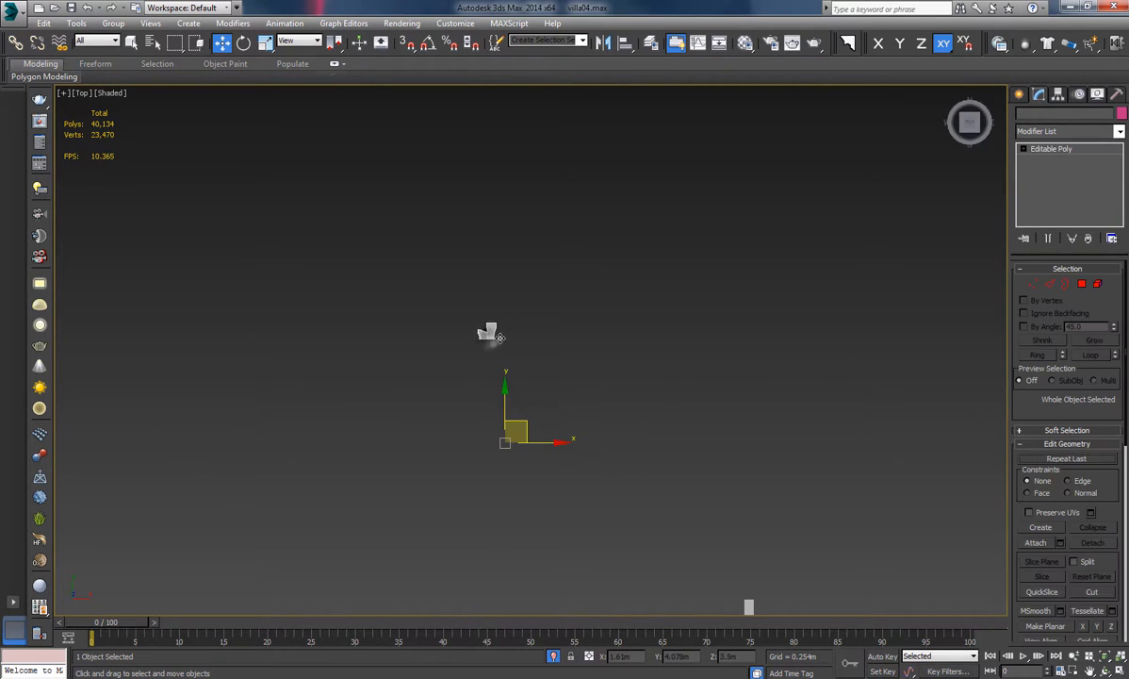
left_click(1058, 96)
left_click(1062, 179)
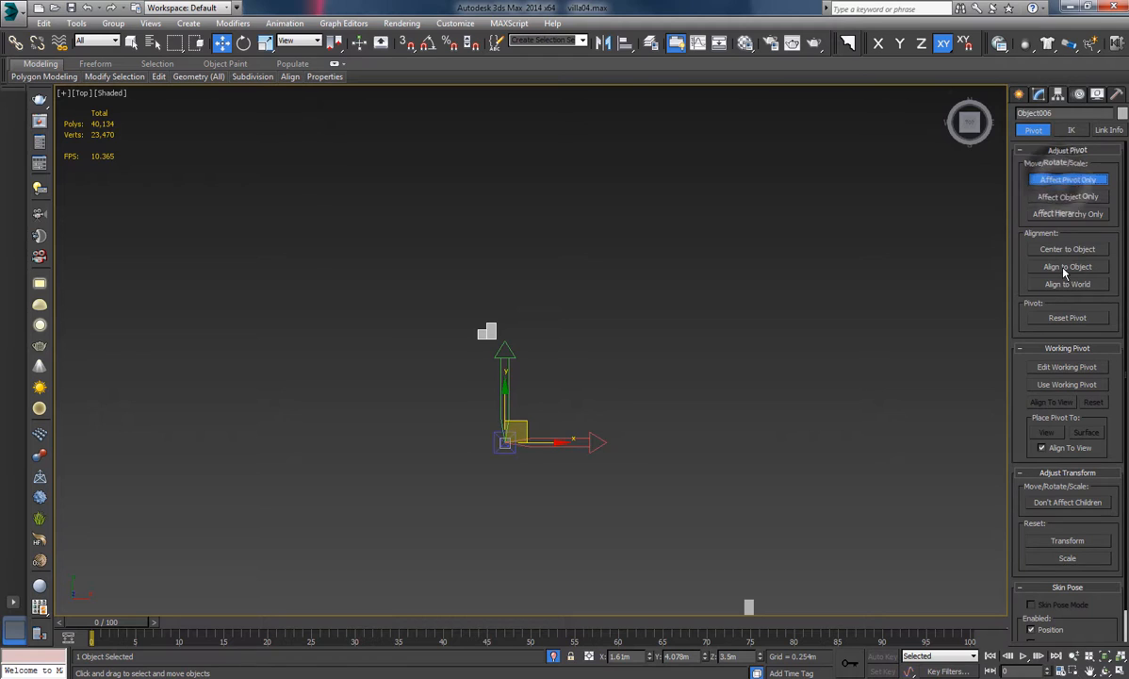
left_click(1054, 249)
left_click(1057, 179)
Center the pivot of the remaining single-polygon end piece to the object.
middle_click_drag(858, 377, 741, 272)
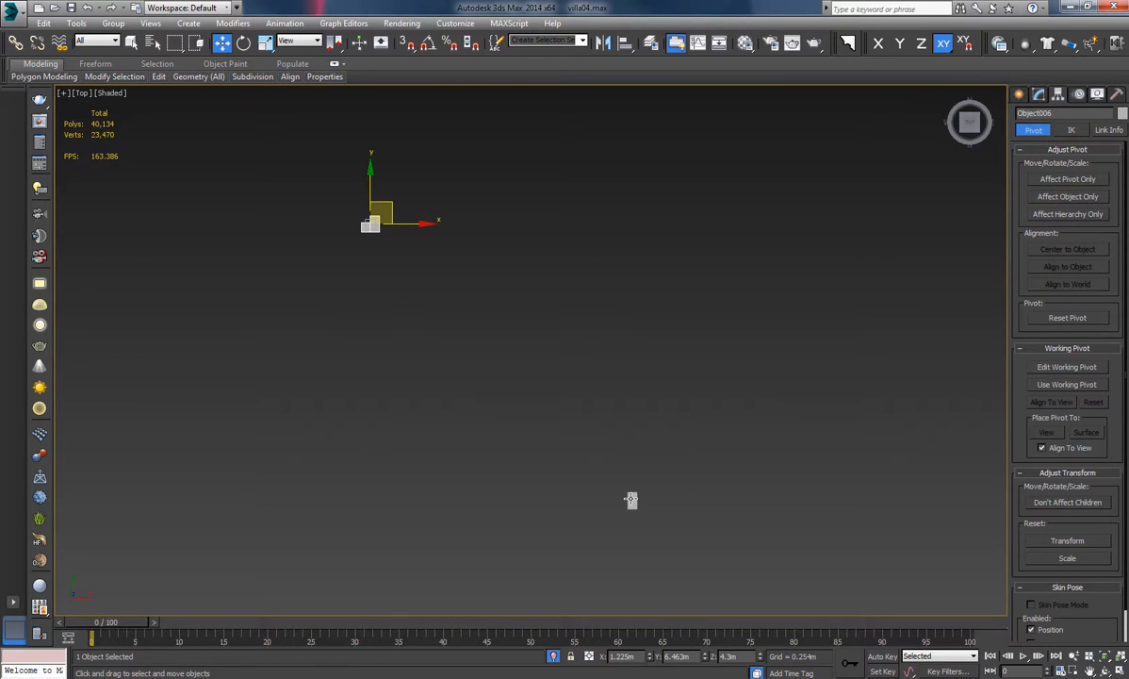
left_click(632, 498)
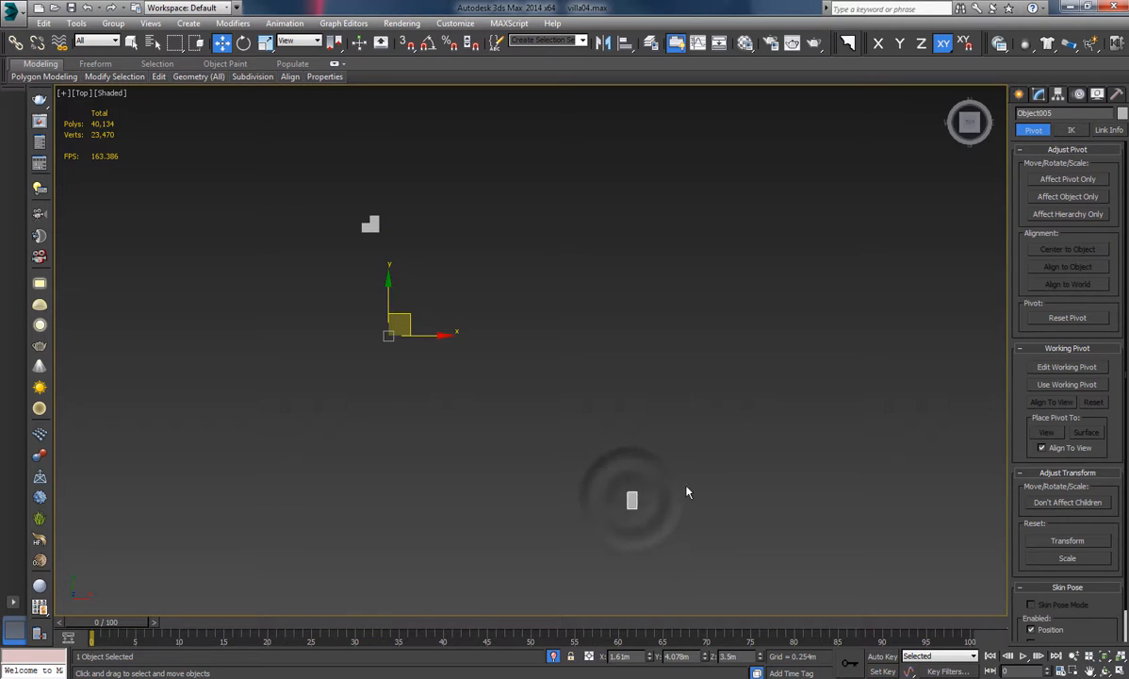
left_click(1068, 180)
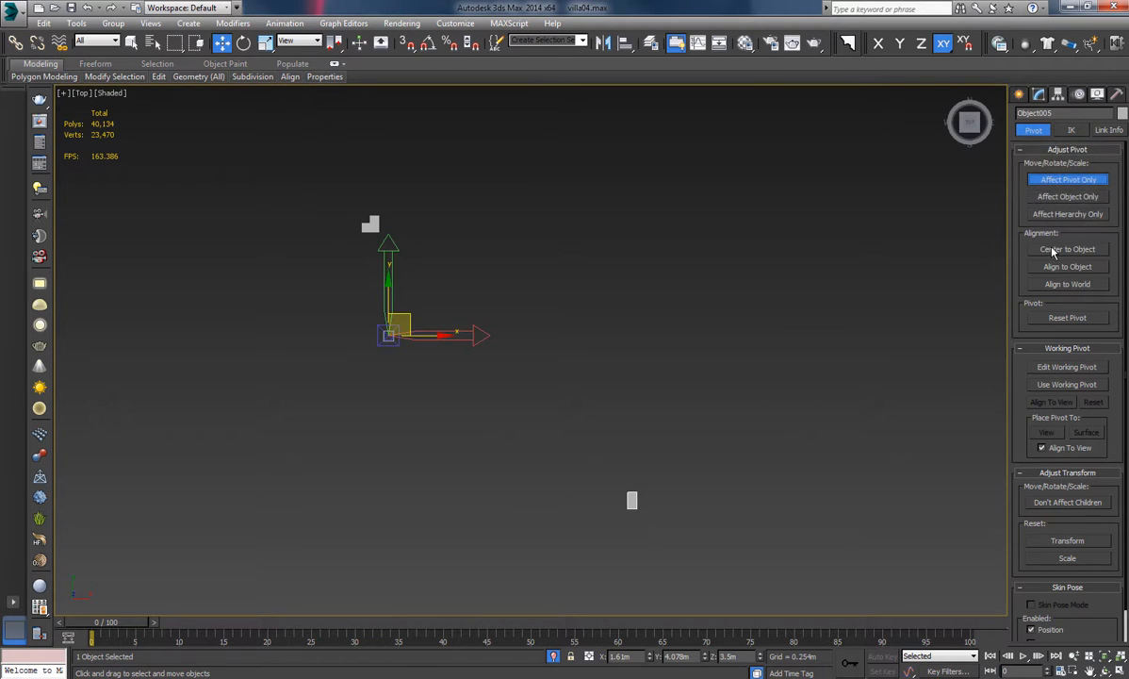
left_click(1056, 249)
left_click(1053, 181)
In the perspective view, extrude both polygons of the inner-corner piece to a height of 0.5 m.
middle_click_drag(785, 401, 905, 538)
scroll(617, 396, "up", 3)
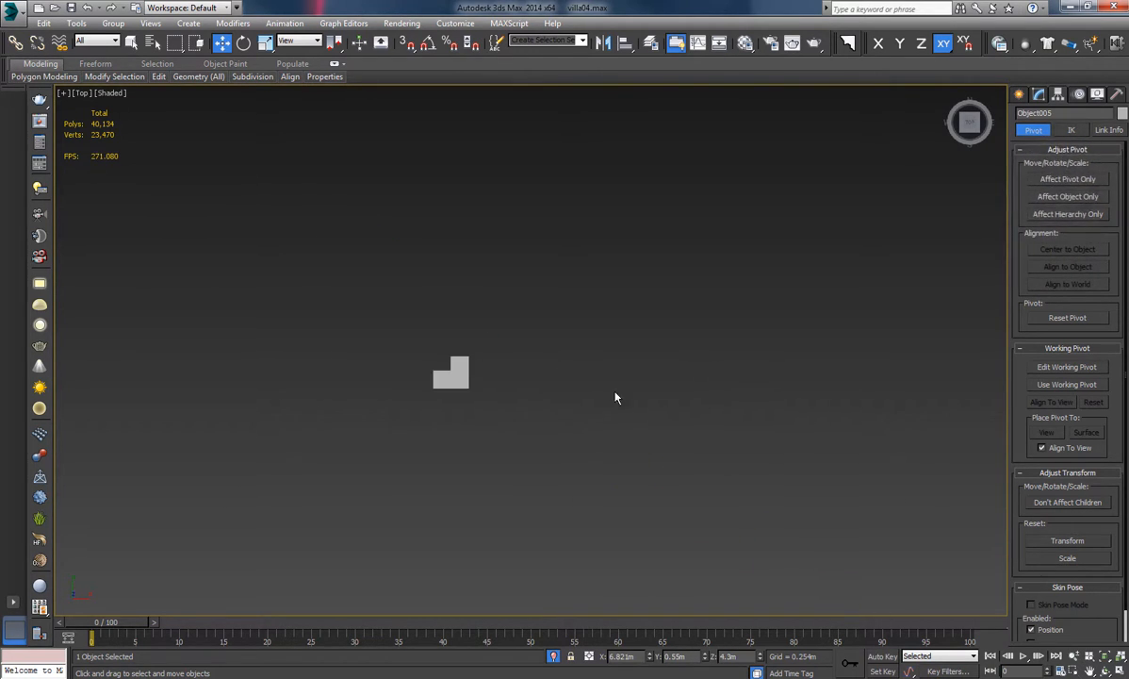
middle_click_drag(500, 399, 782, 406)
key("p")
left_click(1038, 94)
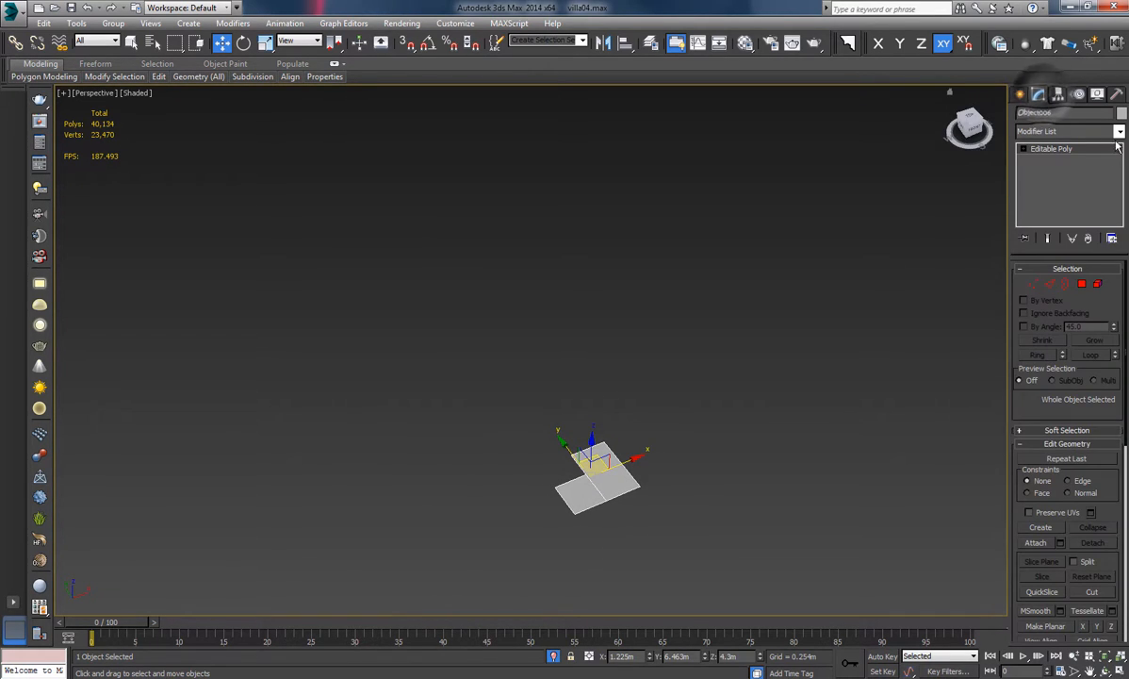
middle_click_drag(716, 401, 766, 389, "alt")
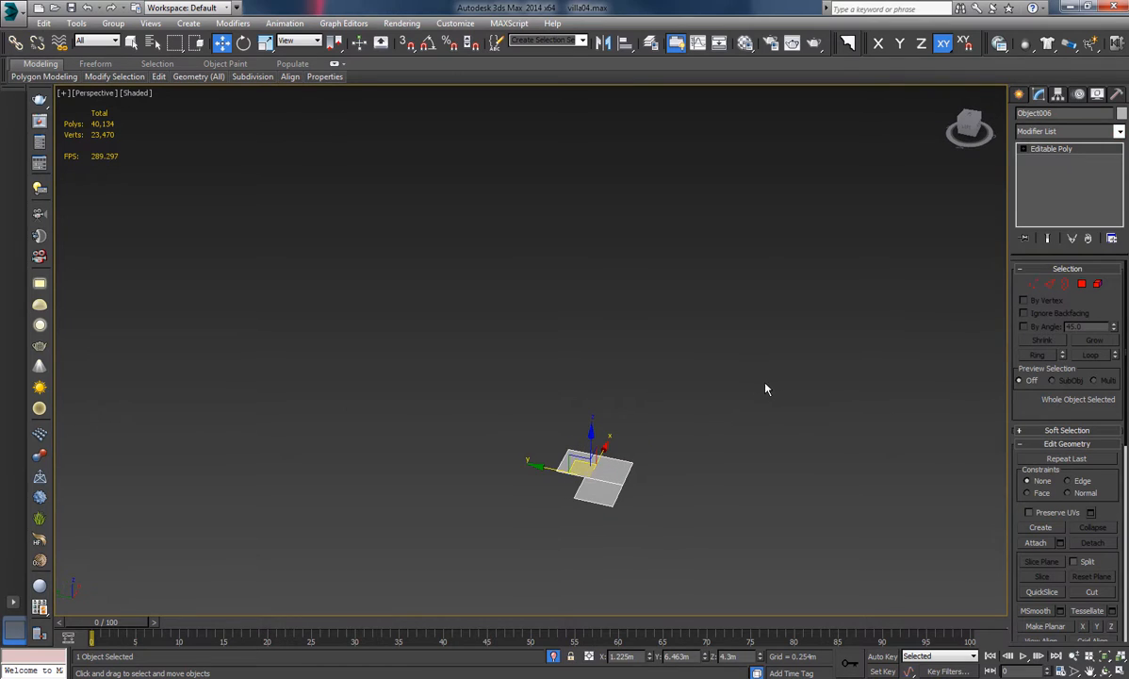
left_click(1082, 284)
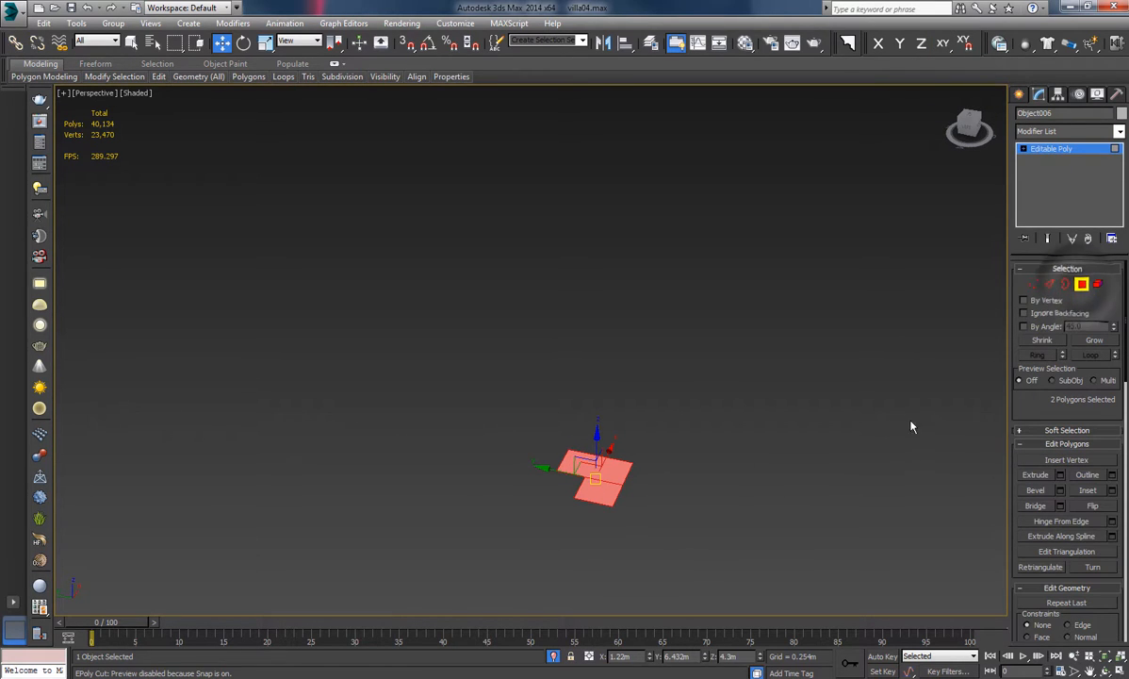
left_click(1059, 475)
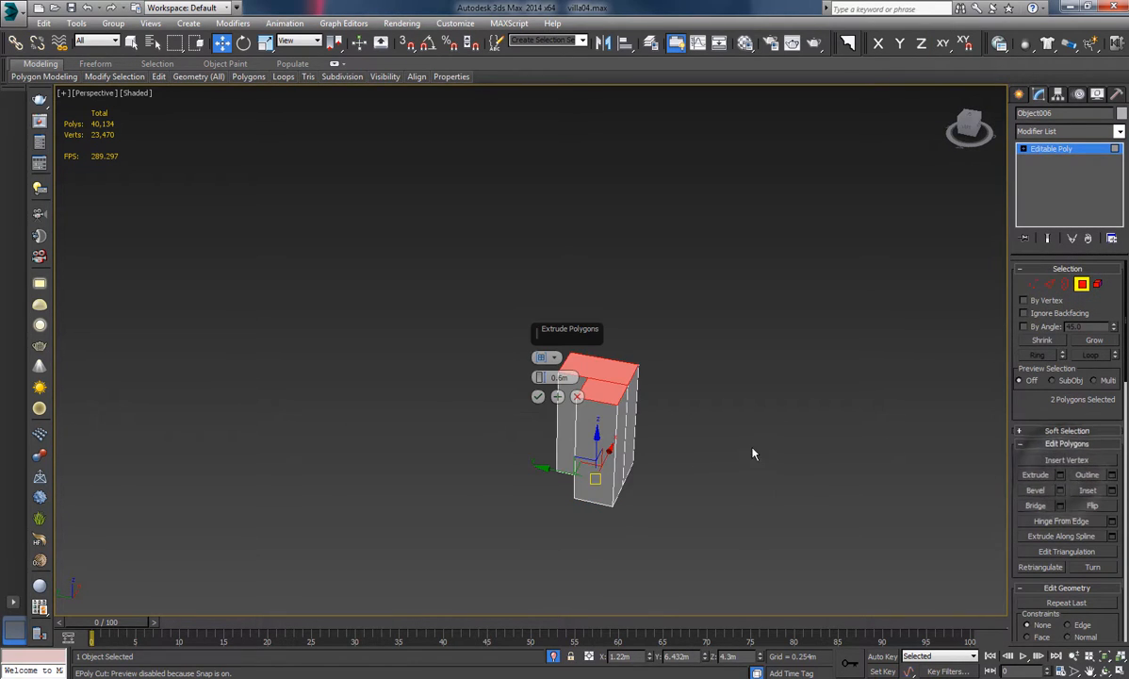
double_click(567, 377)
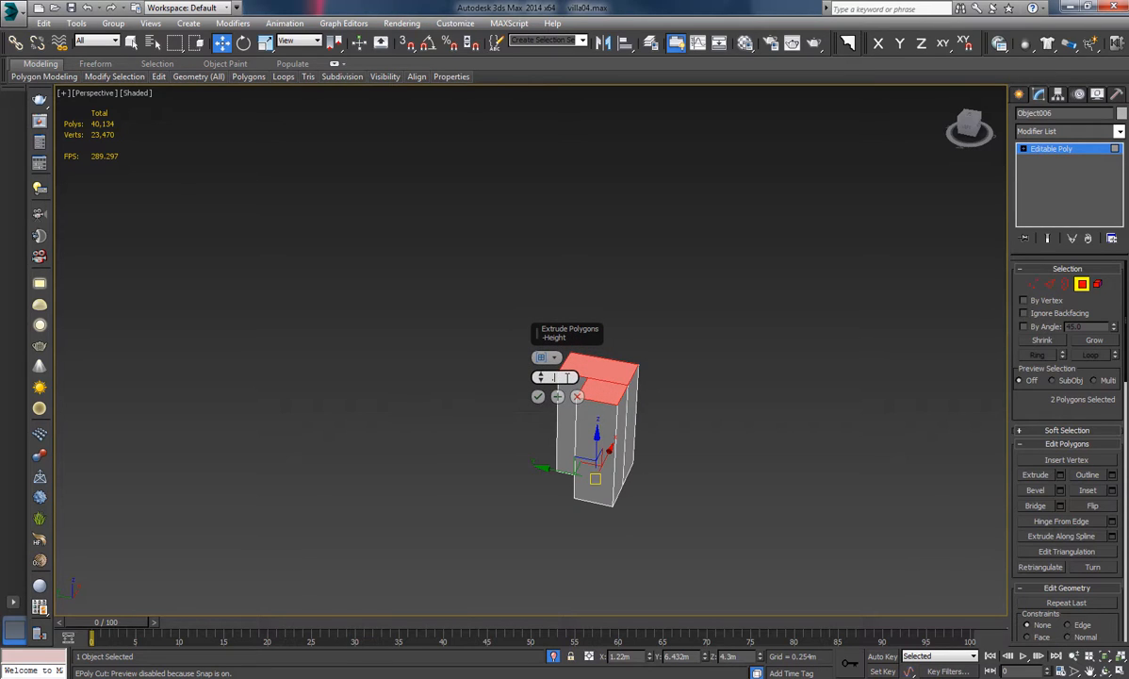
key("Return")
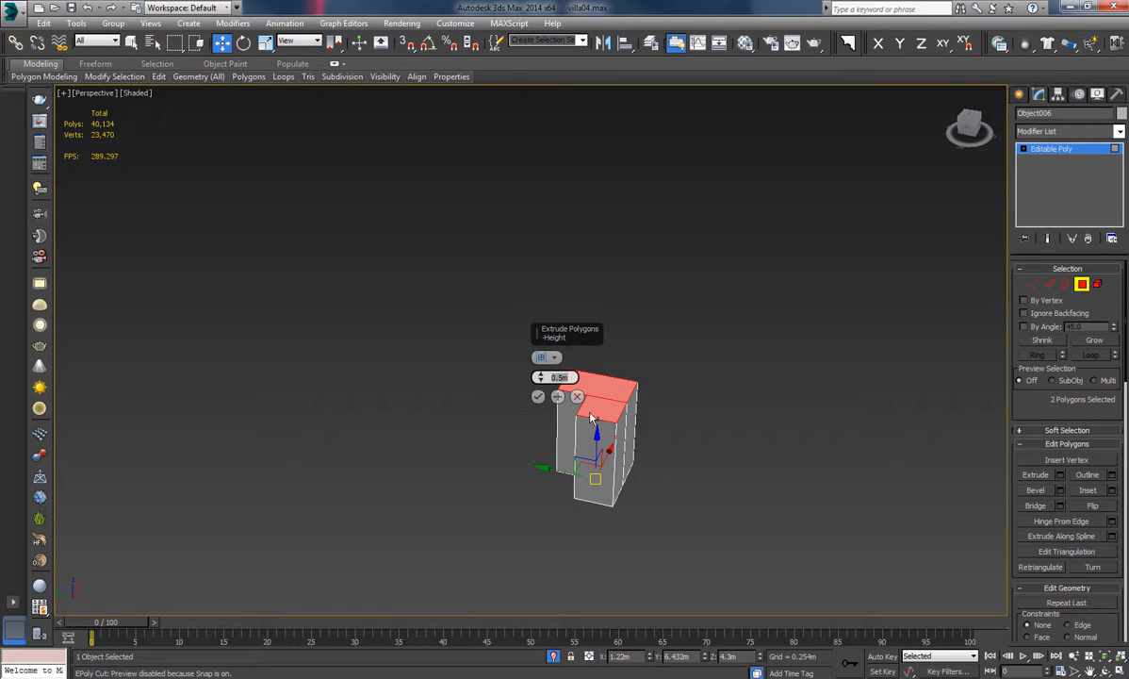
middle_click_drag(592, 417, 641, 387, "alt")
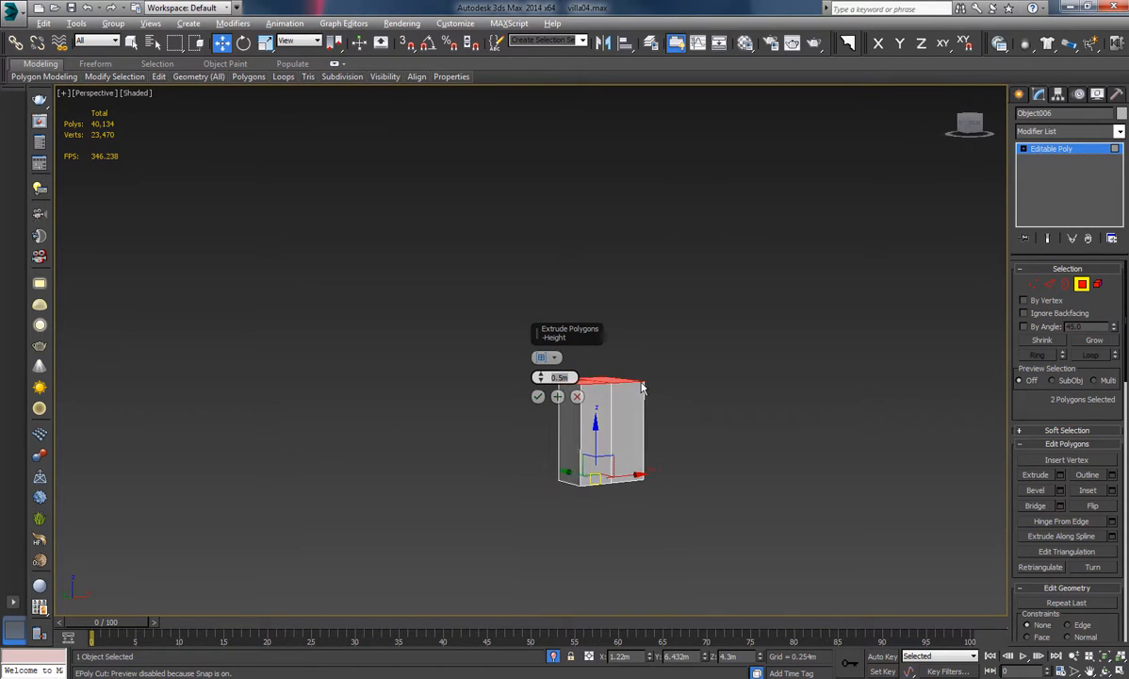
left_click(538, 396)
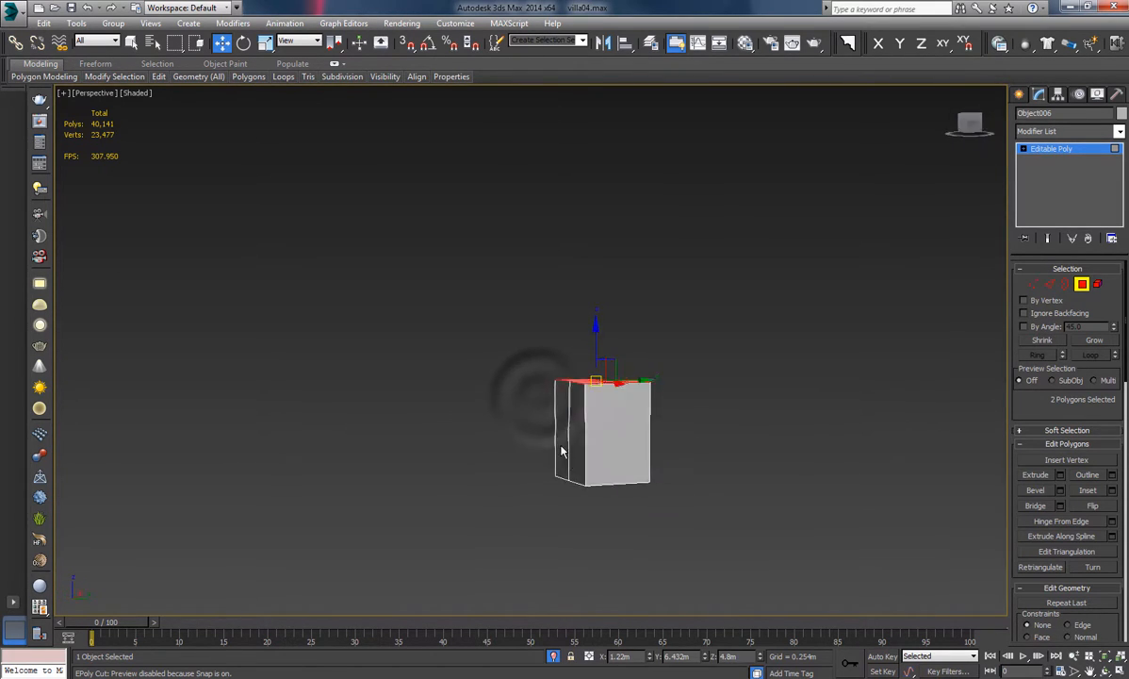
Extrude the two top polygons of the corner pillar by a further 0.1 m.
middle_click_drag(559, 454, 645, 477, "alt")
left_click(764, 404)
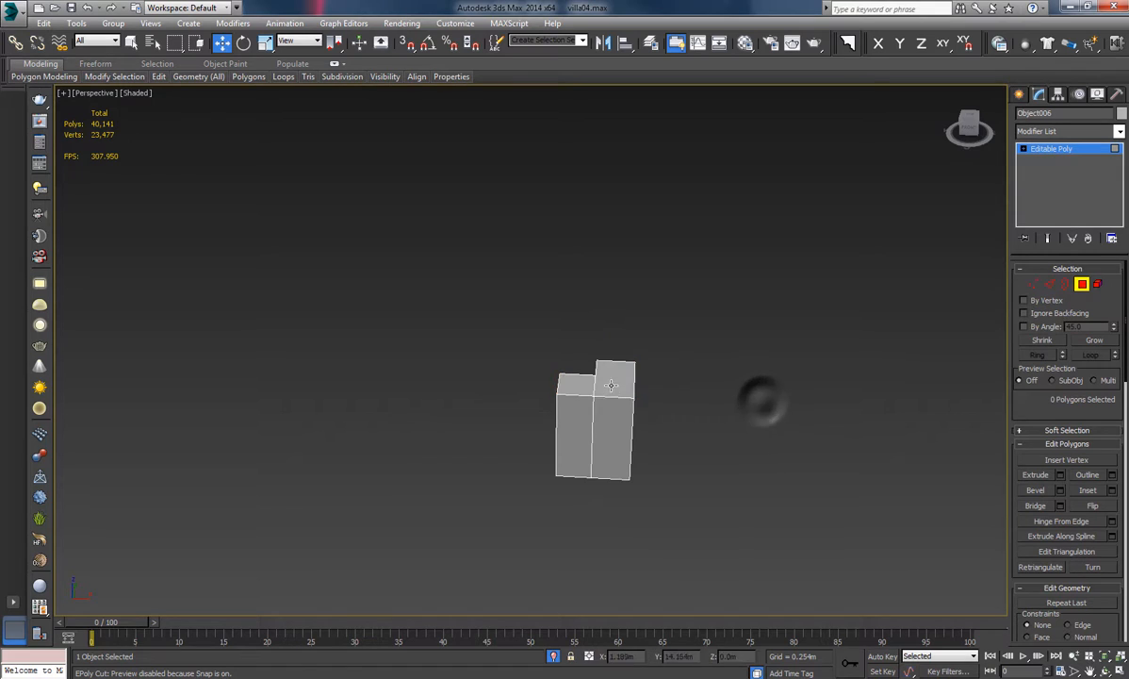
left_click(612, 383)
left_click(569, 384, "ctrl")
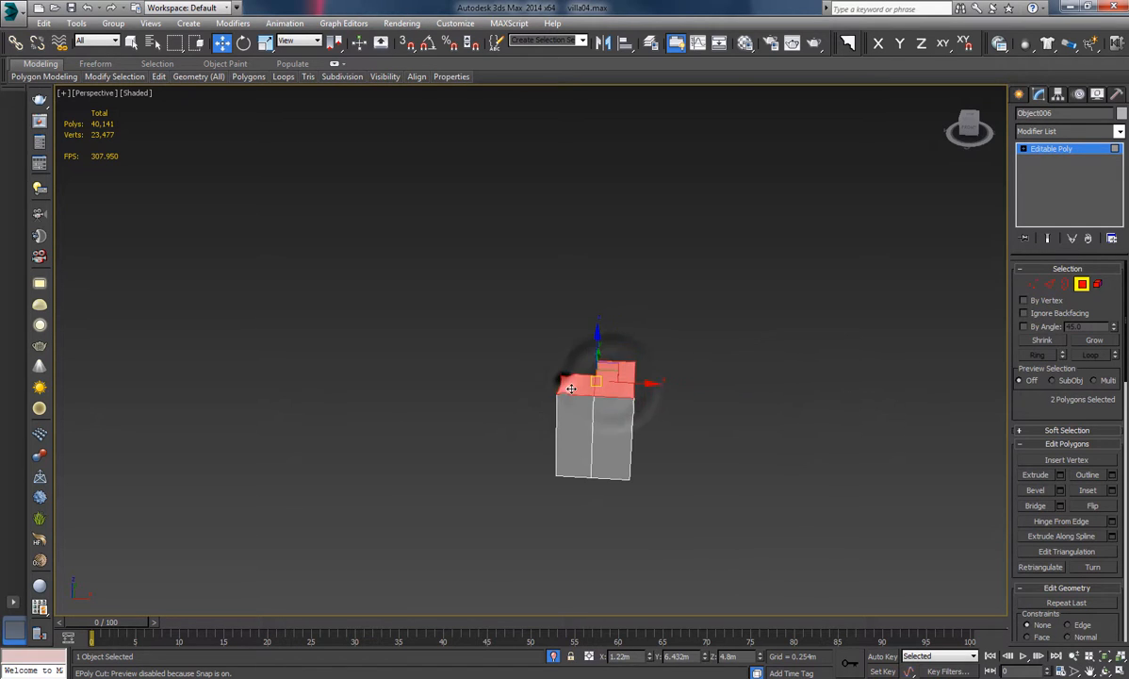
left_click(1060, 475)
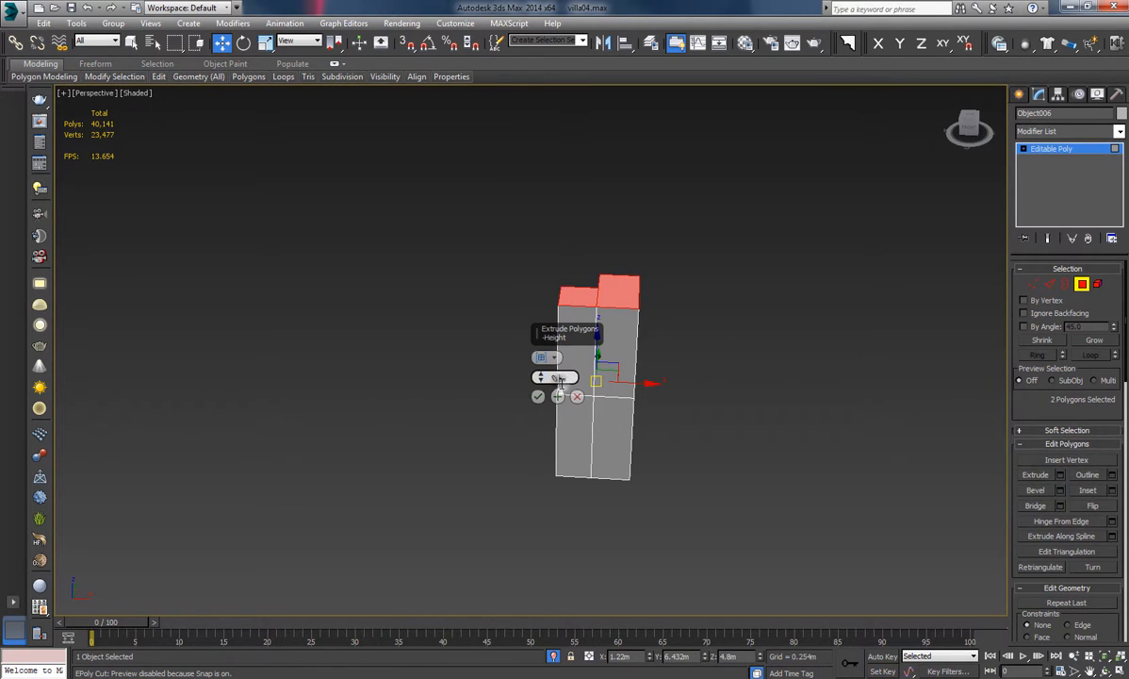
type("0.1")
key("Return")
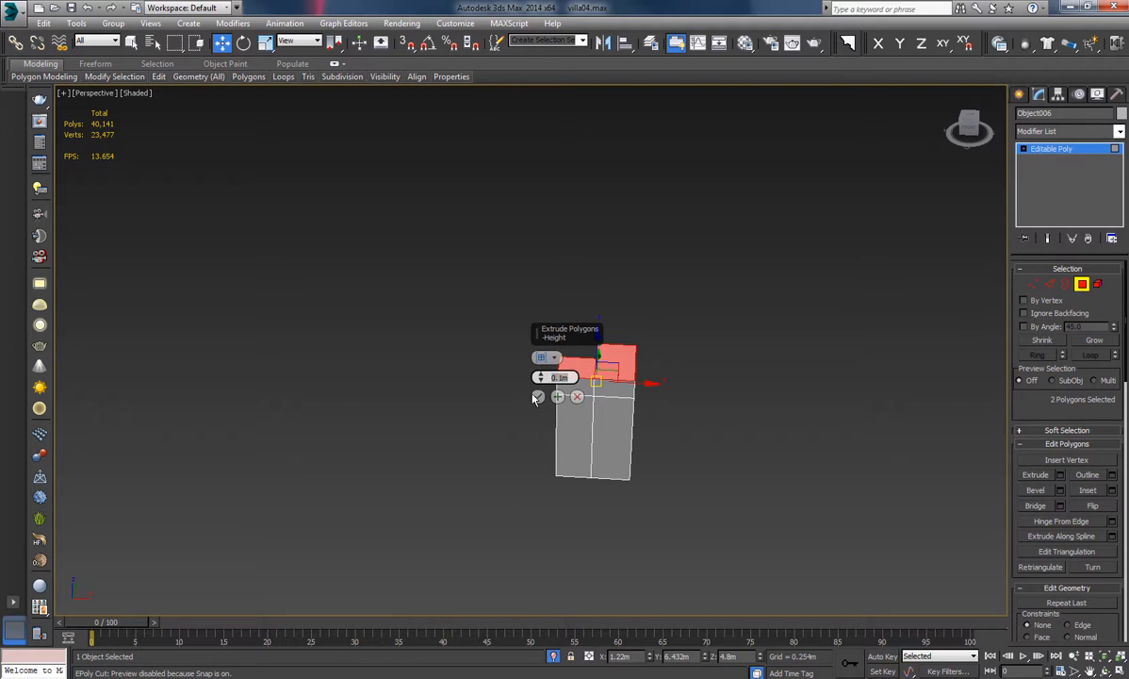
Select the side polygons all around the thin upper band of the corner pillar.
middle_click_drag(835, 350, 511, 370, "alt")
left_click(592, 380, "ctrl")
left_click(562, 377, "ctrl")
left_click(617, 373, "ctrl")
middle_click_drag(618, 373, 590, 374, "alt")
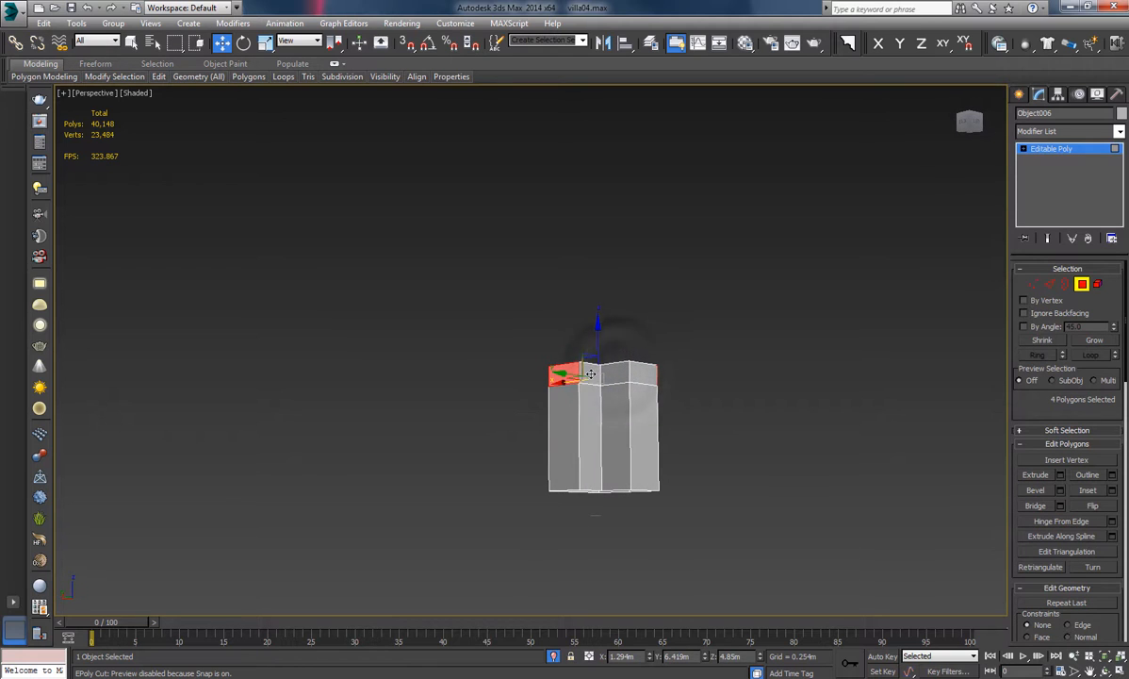
left_click(616, 374, "ctrl")
left_click(643, 374, "ctrl")
middle_click_drag(668, 397, 603, 421, "alt")
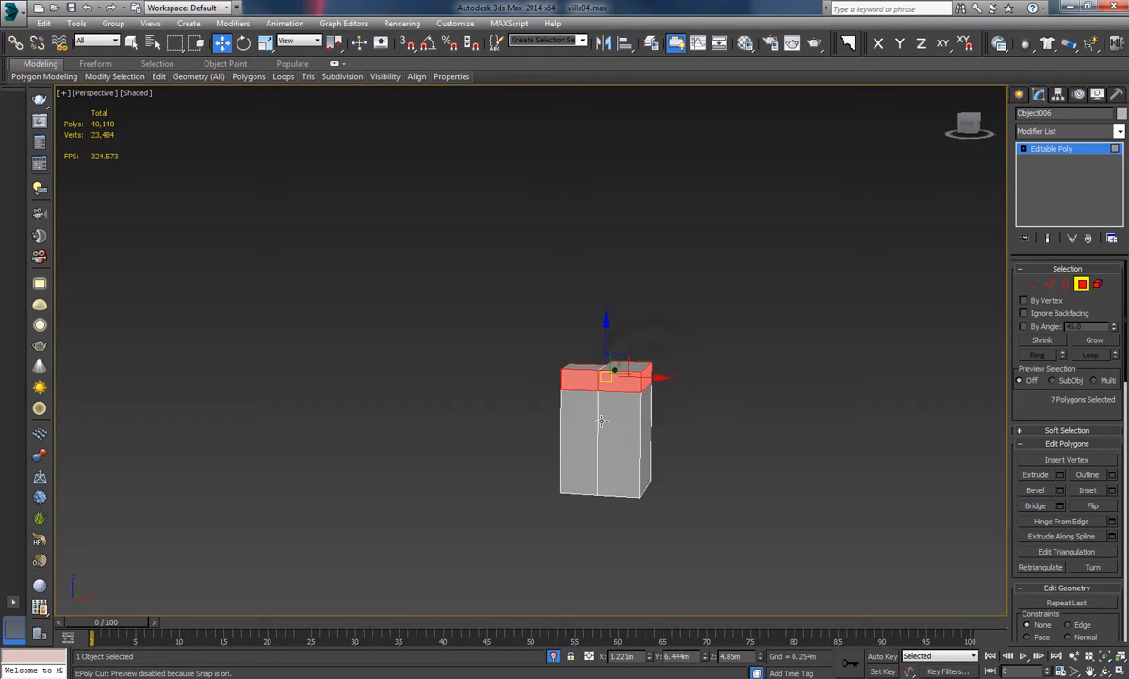
scroll(641, 384, "up", 5)
middle_click_drag(685, 388, 797, 478, "alt")
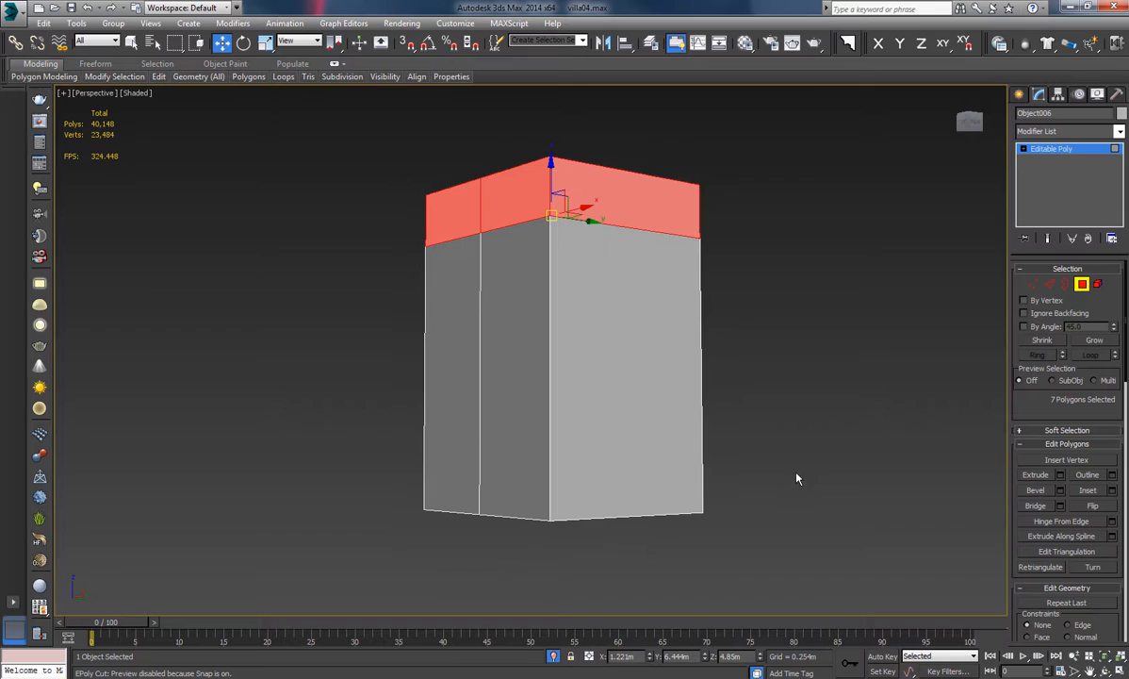
Extrude the selected band outward 0.02 m by local normal to form a projecting cap, and clear the selection.
left_click(1060, 475)
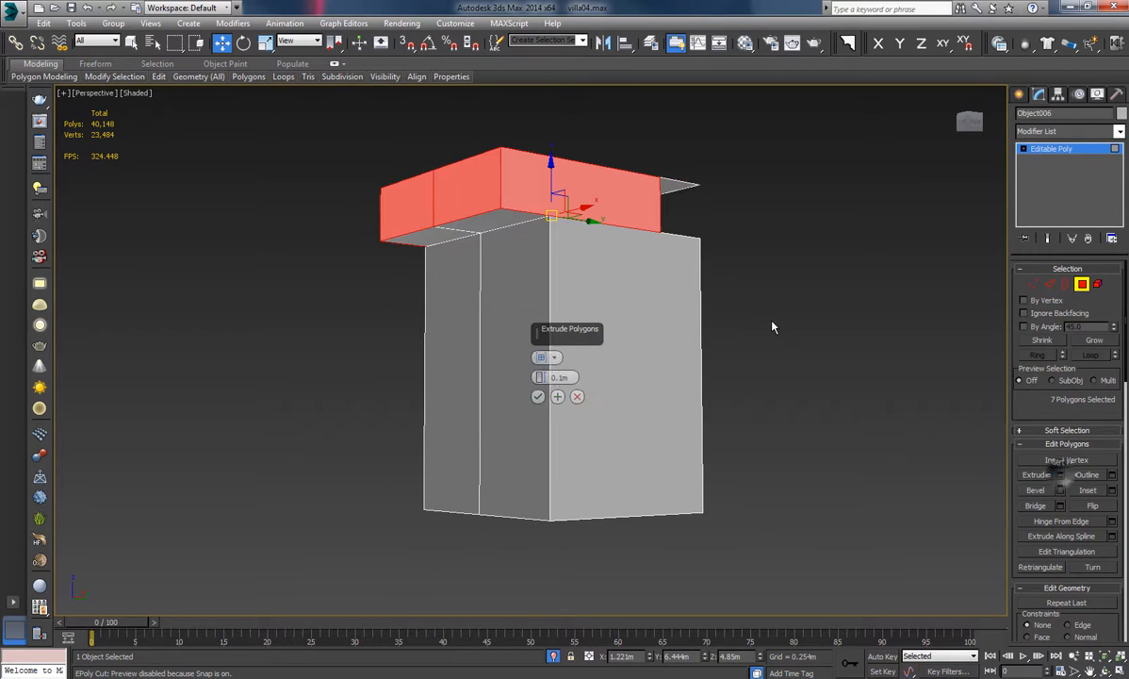
left_click(545, 359)
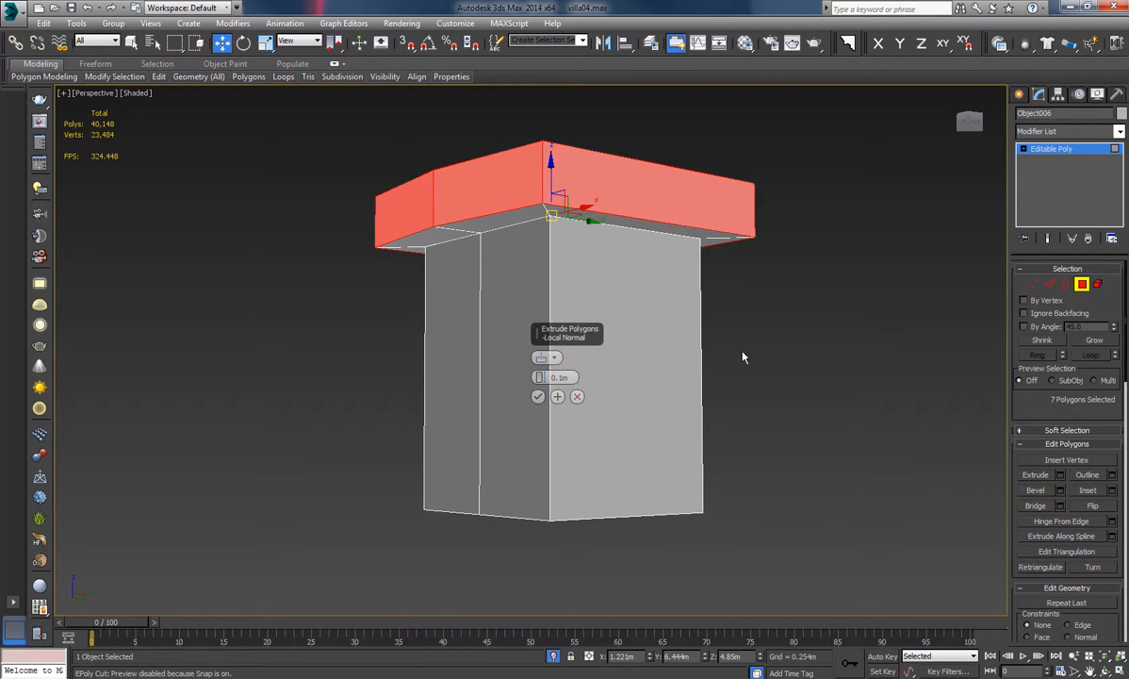
middle_click_drag(743, 357, 754, 302, "alt")
left_click_drag(543, 381, 540, 405)
middle_click_drag(669, 331, 574, 378, "alt")
left_click(568, 377)
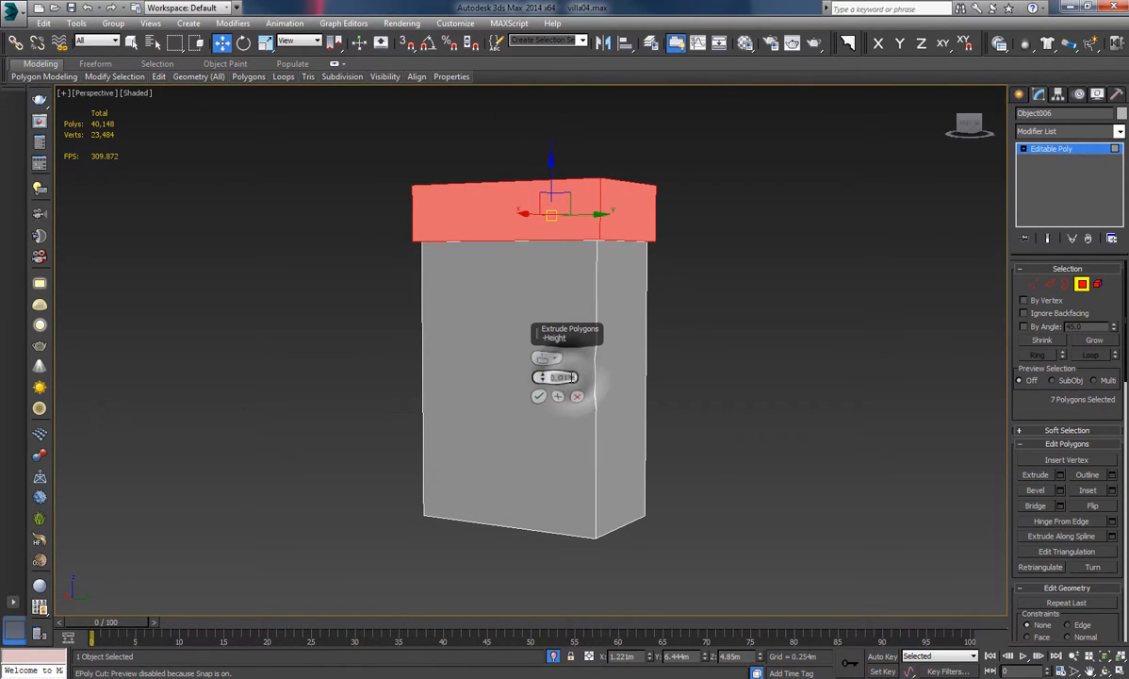
type("0.")
middle_click_drag(473, 226, 731, 174, "alt")
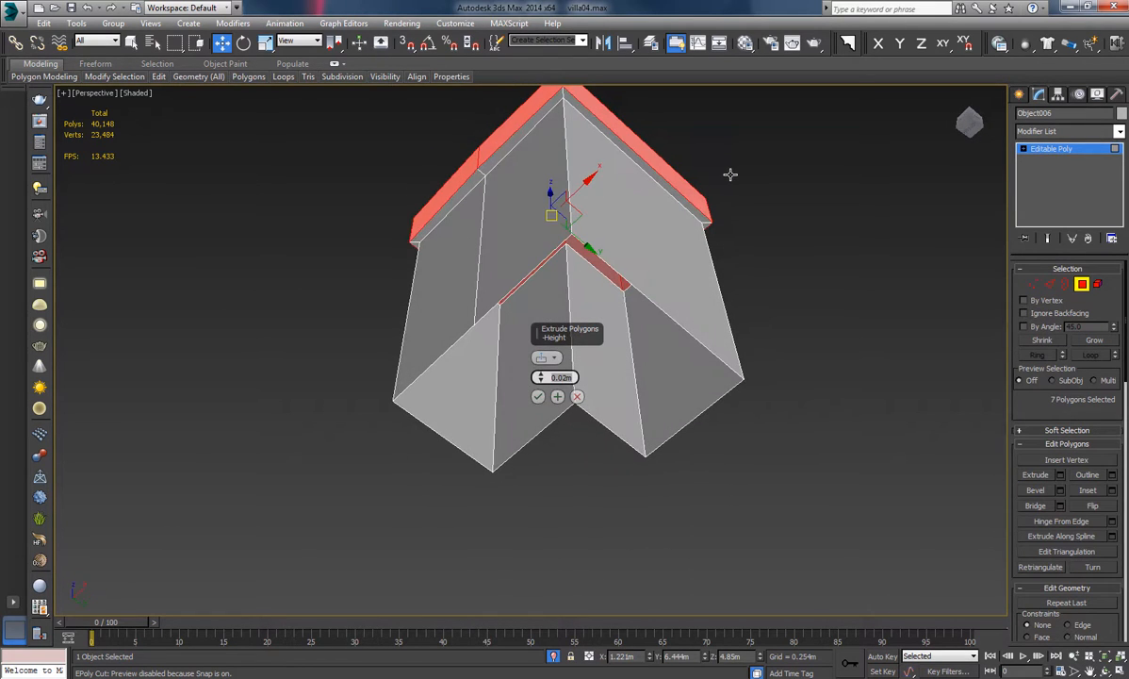
left_click(541, 397)
middle_click_drag(537, 454, 529, 404, "alt")
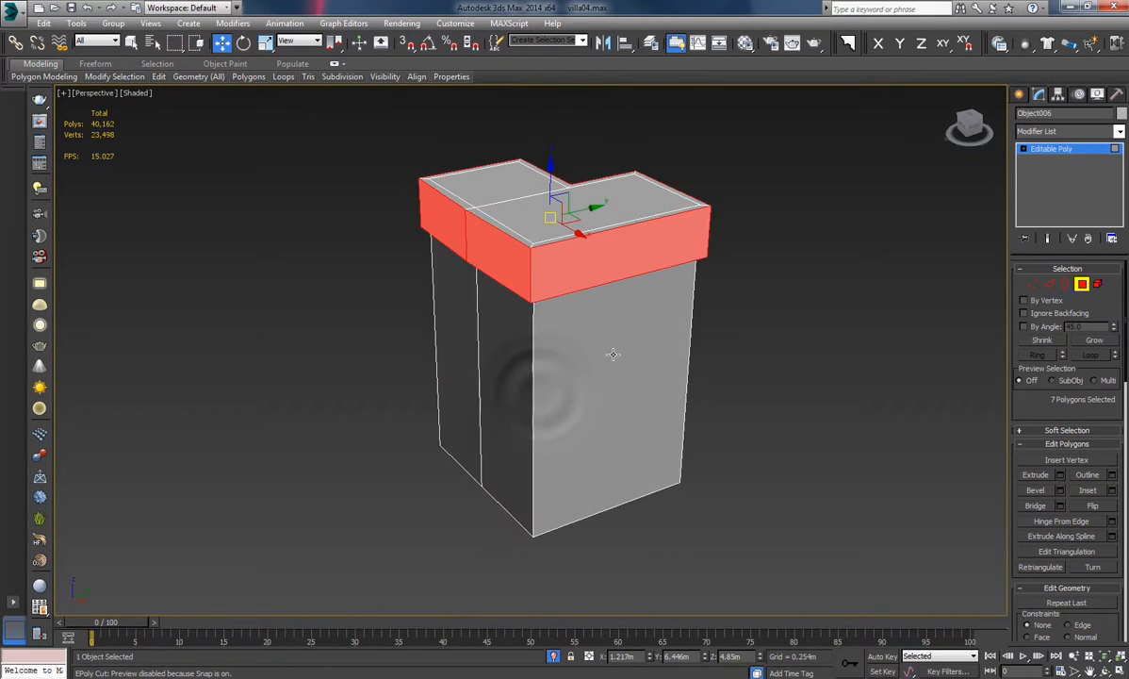
left_click(909, 316)
Select the four outward vertical corner edges of the pillar shaft and extend the selection to their full edge loops.
middle_click_drag(759, 393, 743, 408, "alt")
scroll(662, 386, "down", 5)
middle_click_drag(663, 385, 529, 408, "alt")
middle_click_drag(617, 394, 579, 403)
left_click(1050, 285)
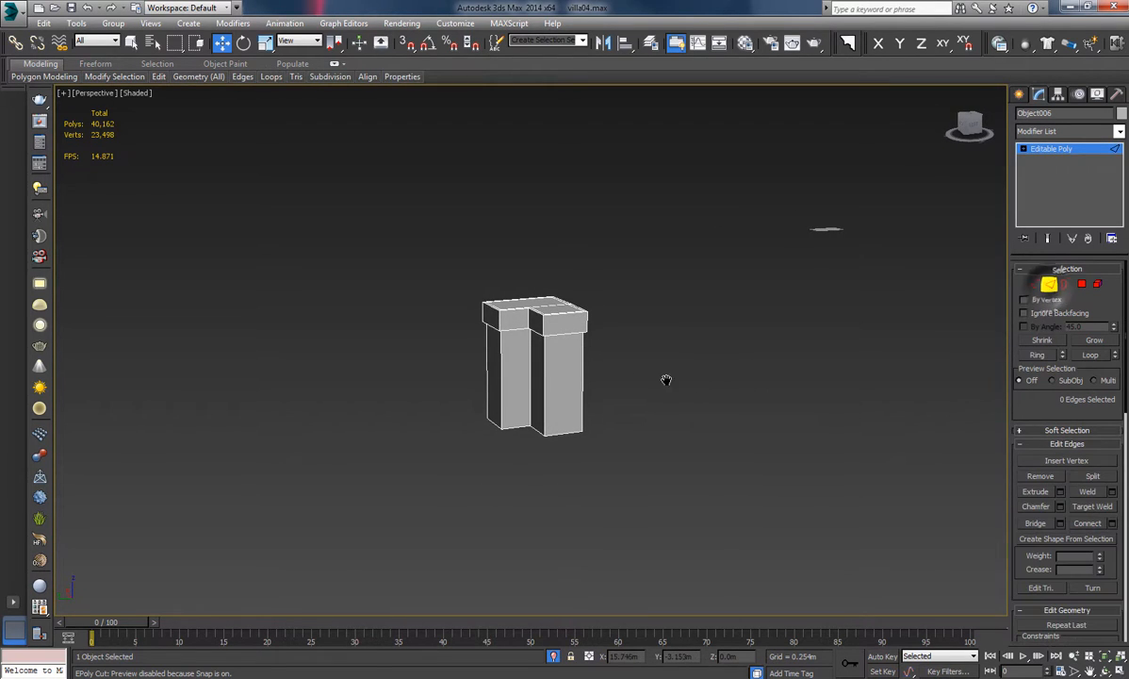
scroll(665, 380, "up", 2)
scroll(471, 401, "down", 2)
middle_click_drag(459, 413, 601, 387)
scroll(601, 387, "up", 3)
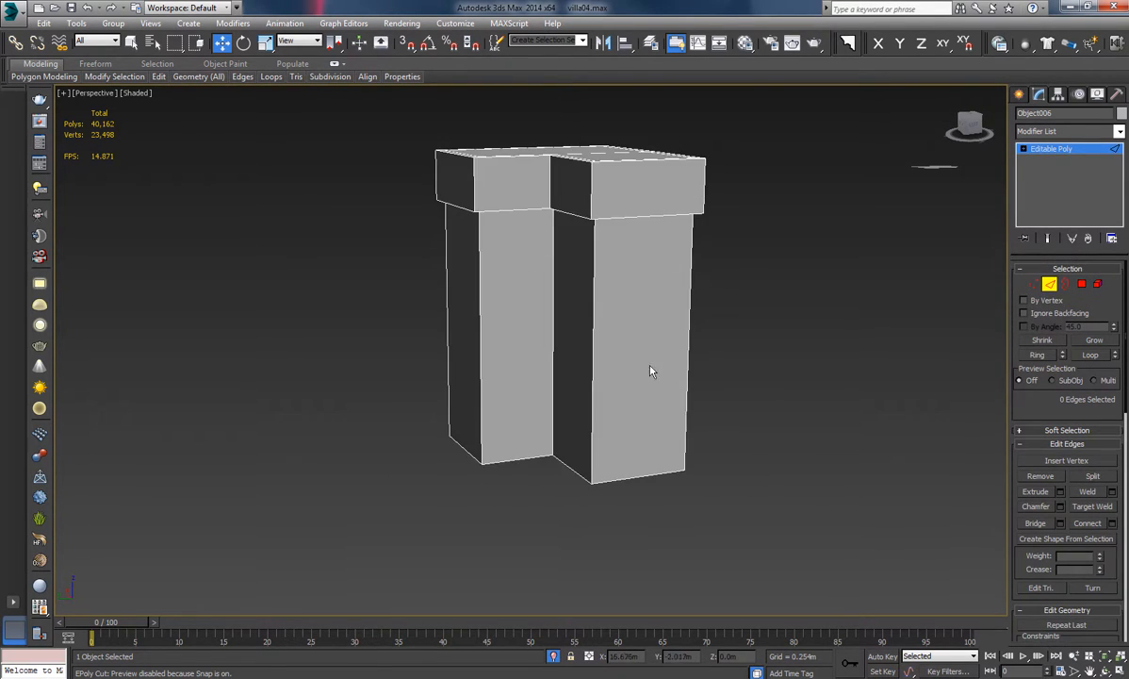
left_click(685, 365)
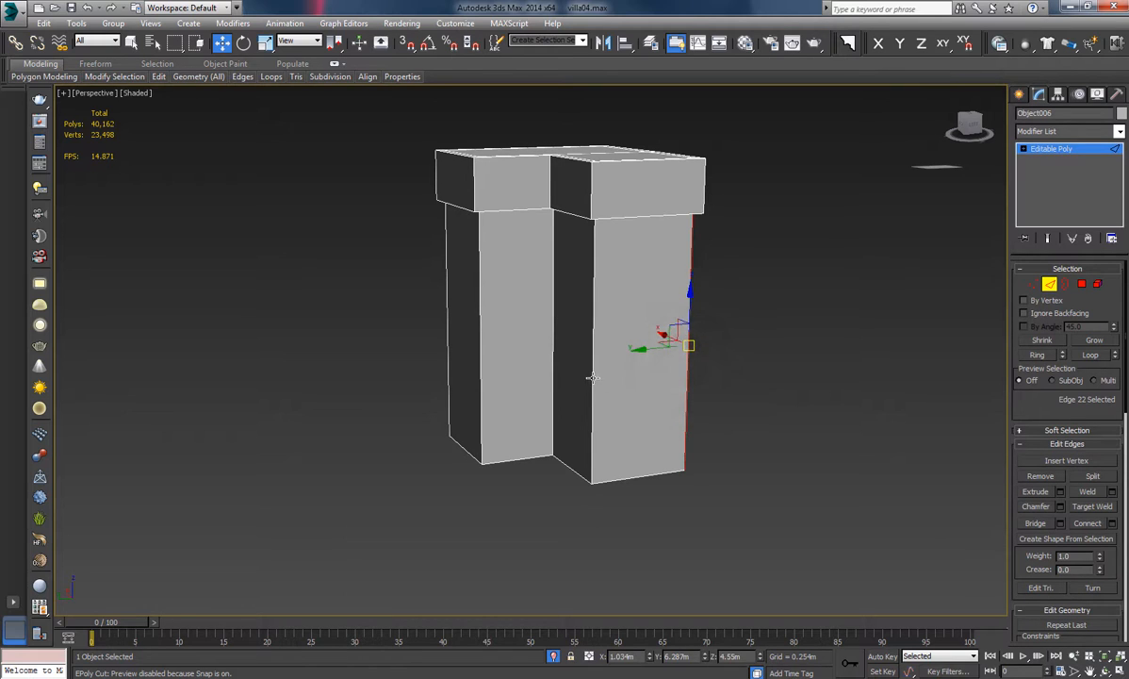
left_click(594, 381, "ctrl")
left_click(481, 392, "ctrl")
left_click(449, 371, "ctrl")
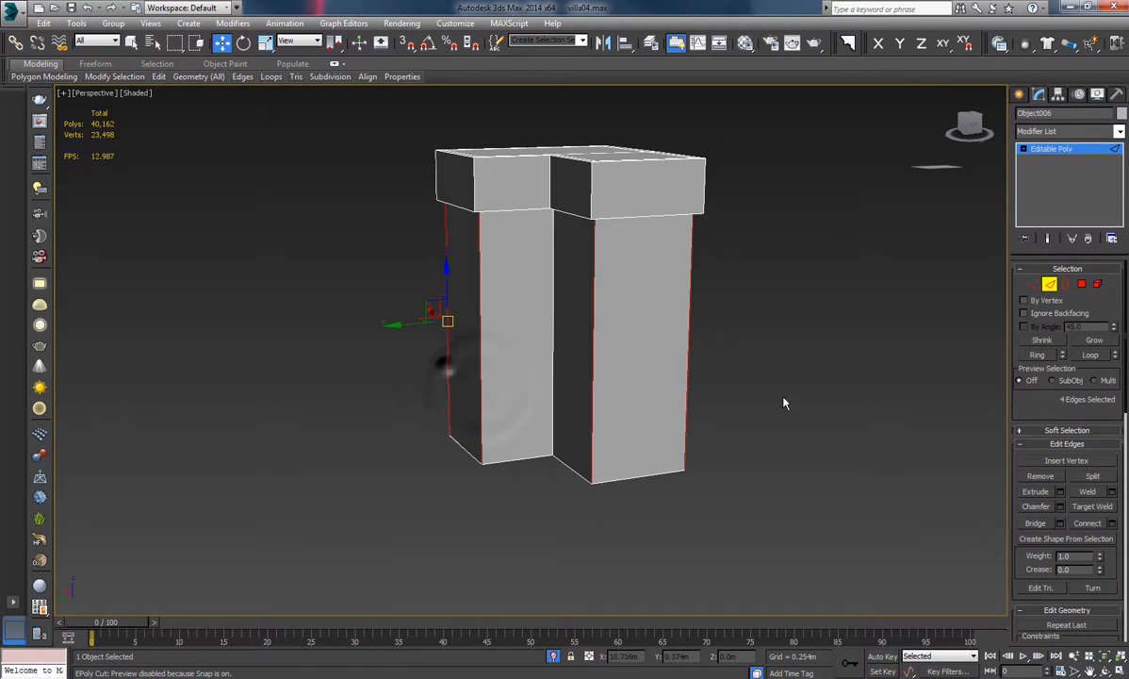
left_click(1089, 355)
Try to chamfer the selected vertical corner edges by 0.01 m with 5 segments.
middle_click_drag(824, 366, 560, 329, "alt")
middle_click_drag(640, 368, 665, 298)
middle_click_drag(646, 318, 929, 410, "alt")
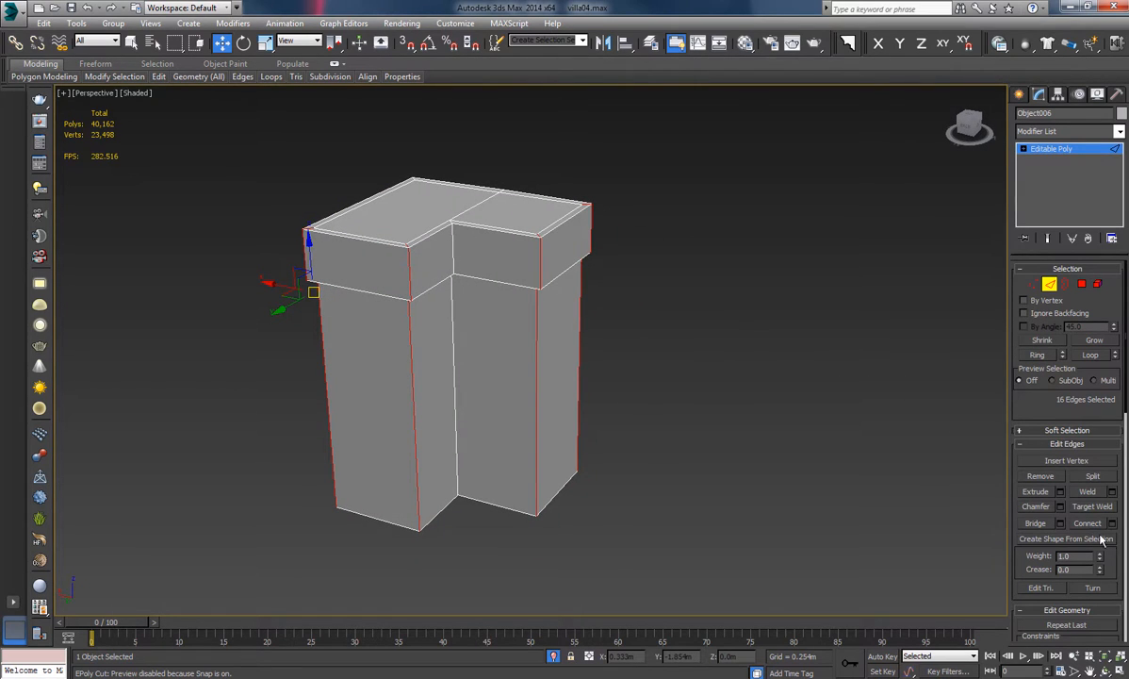
left_click(1059, 508)
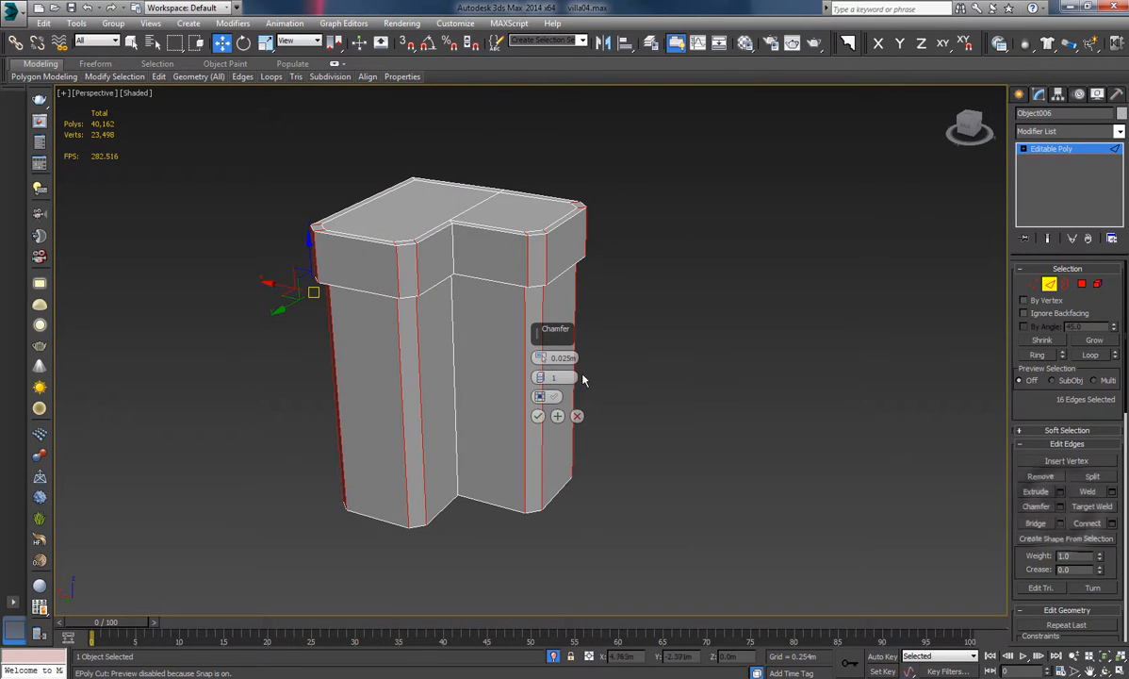
type("0.01")
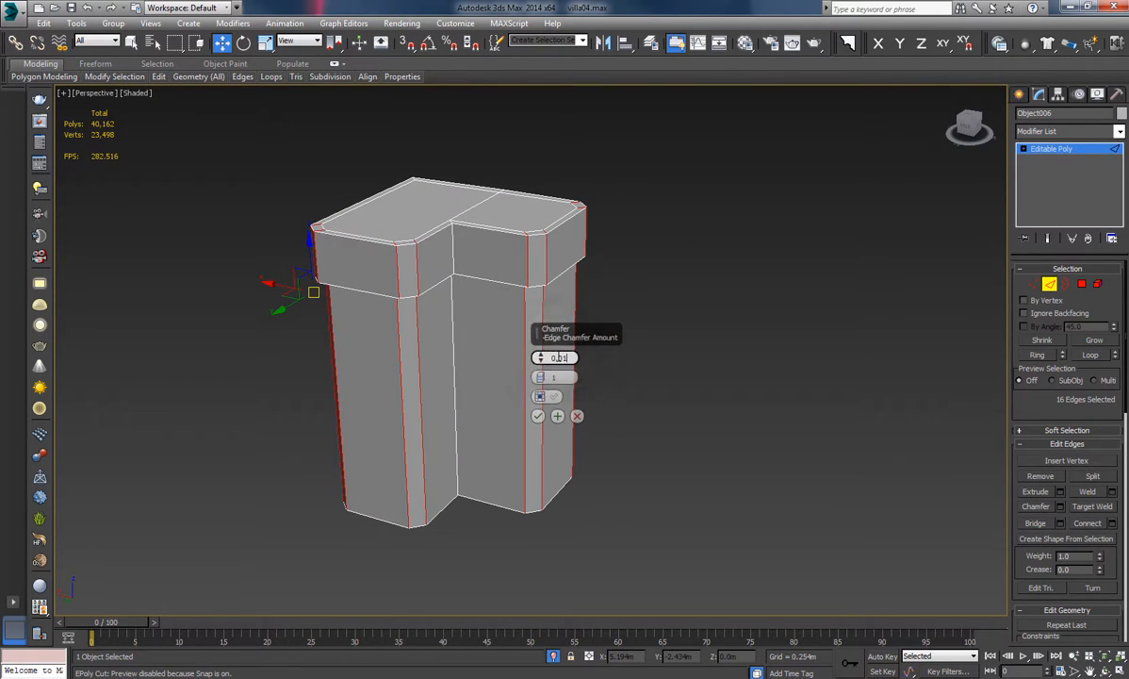
key("Return")
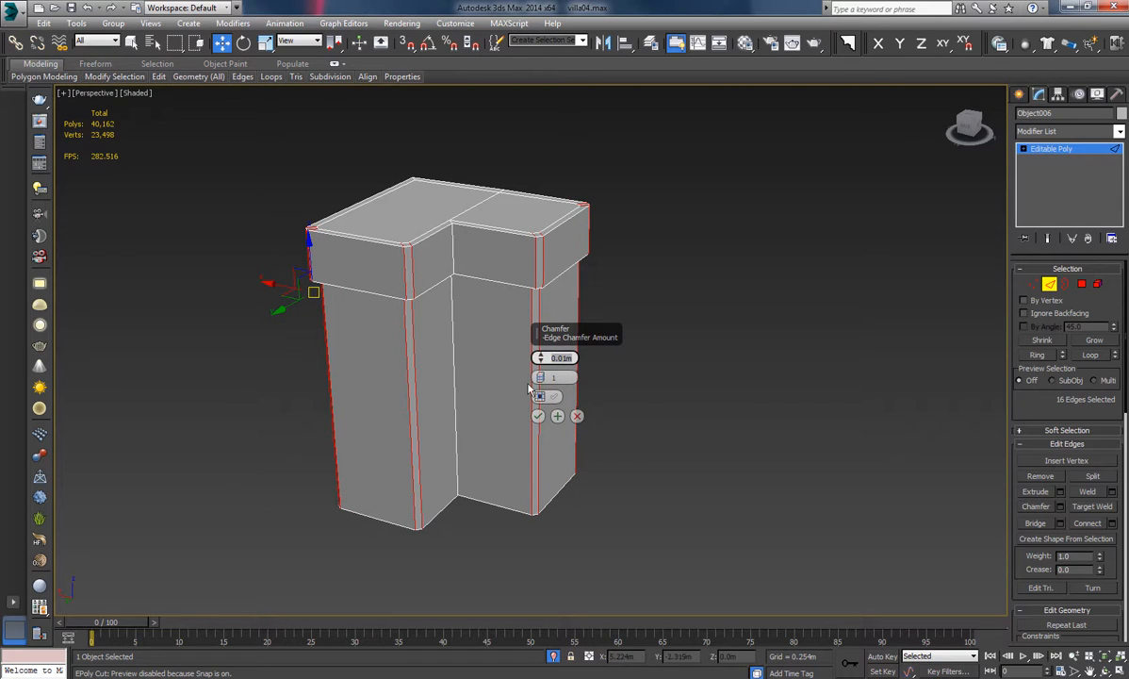
left_click(541, 374)
left_click(541, 374)
left_click(541, 374)
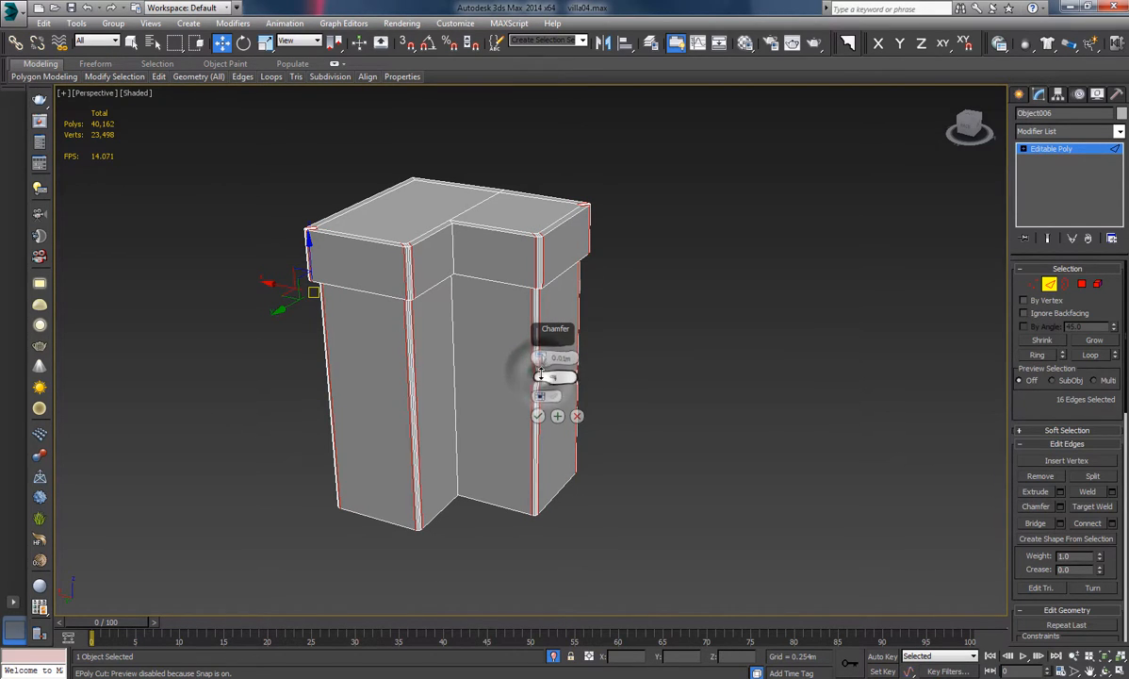
left_click(541, 375)
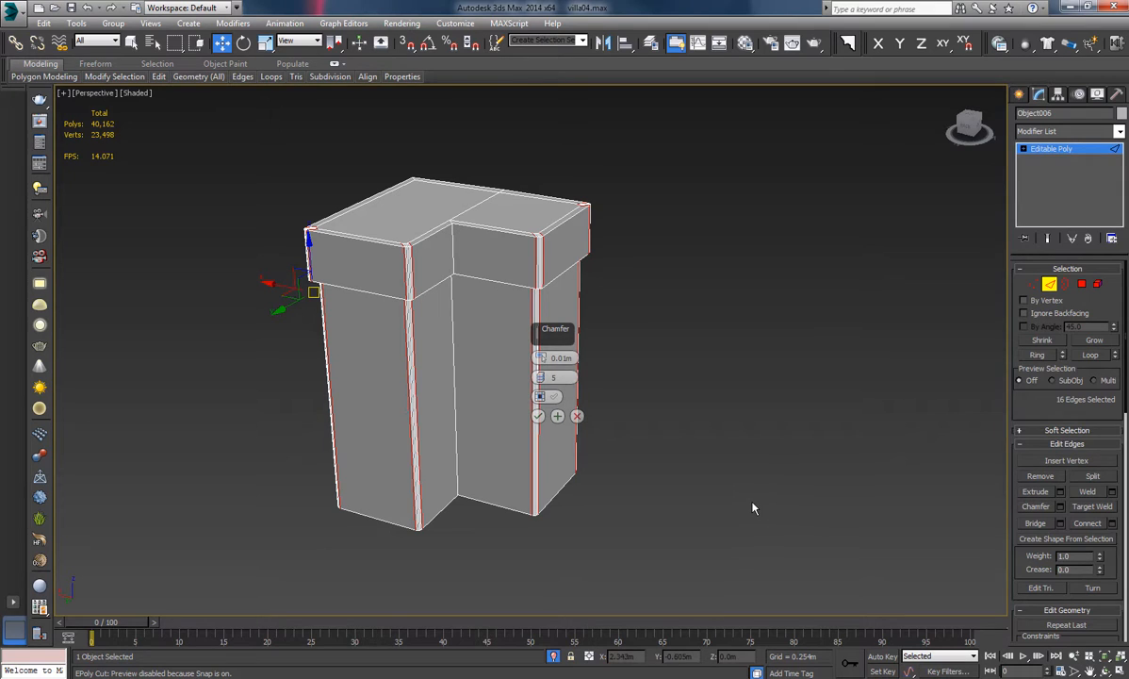
mouse_move(680, 408)
middle_mouse_down("alt")
mouse_move(744, 424)
mouse_move(630, 391)
mouse_move(670, 408)
middle_mouse_up("alt")
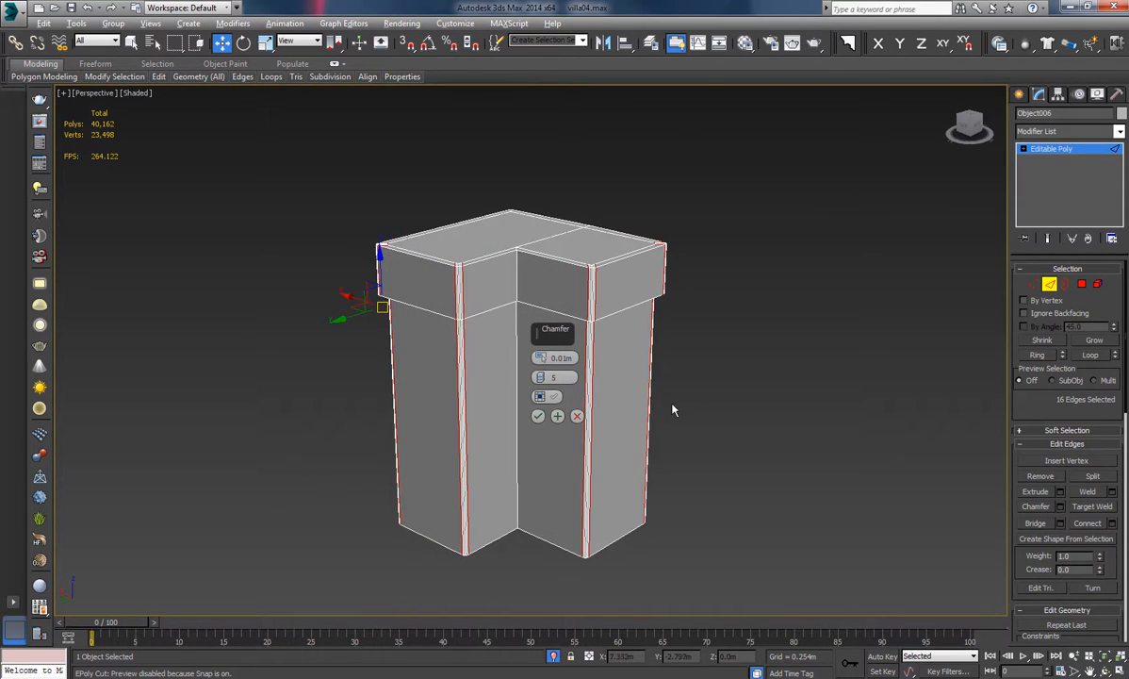
middle_click_drag(614, 308, 620, 343)
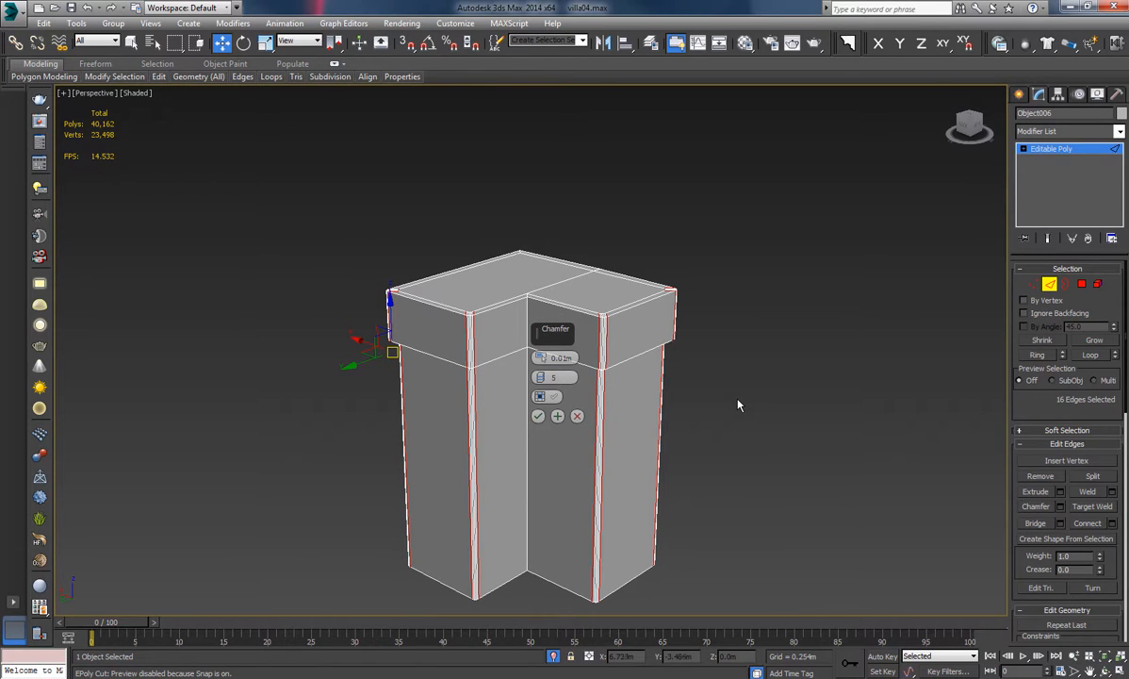
left_click(577, 417)
Select an outer top edge of the cap and extend the selection around the cap's upper and lower rims.
left_click(668, 337)
left_click(627, 309)
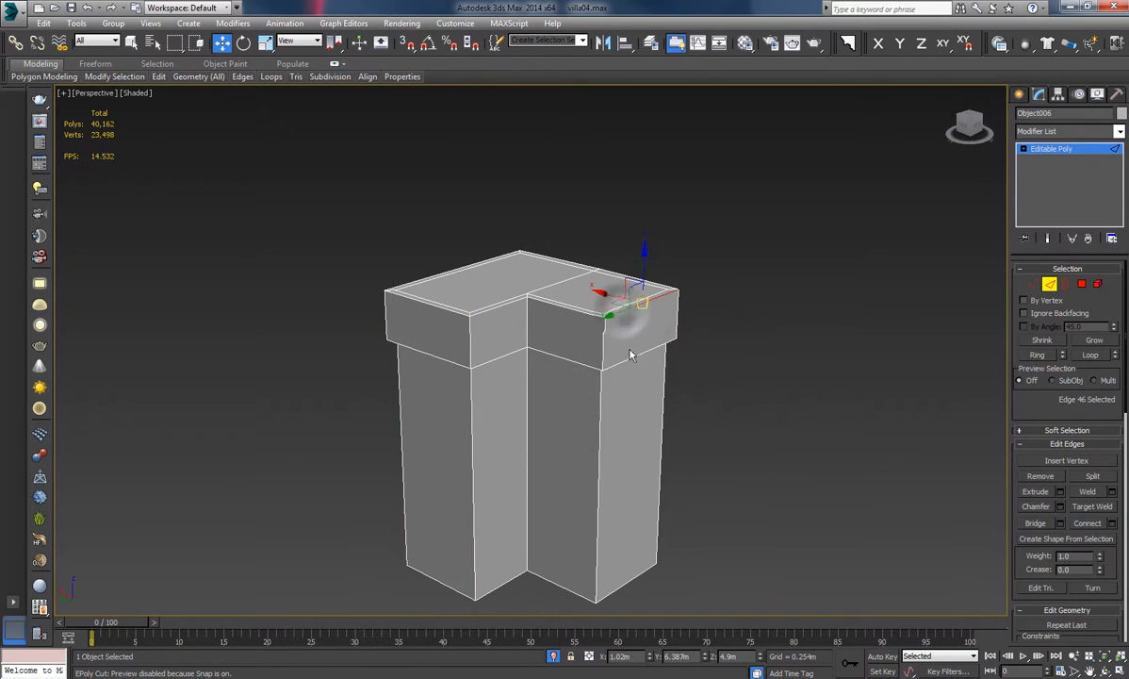
middle_click_drag(631, 354, 610, 413, "alt")
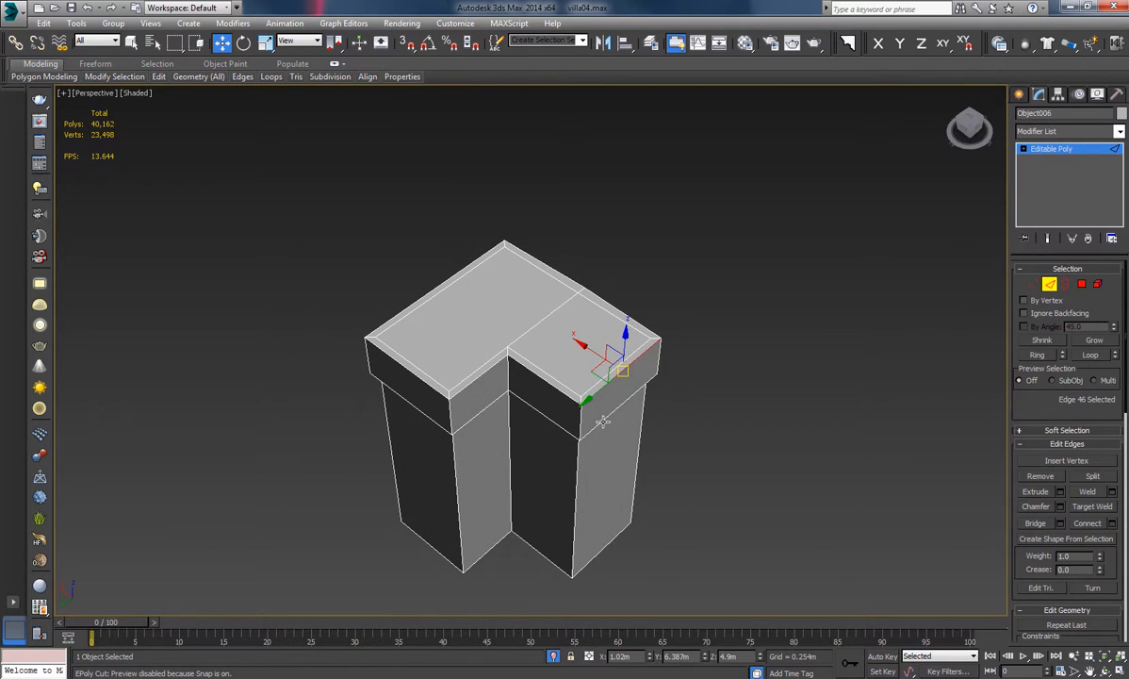
left_click(1090, 355)
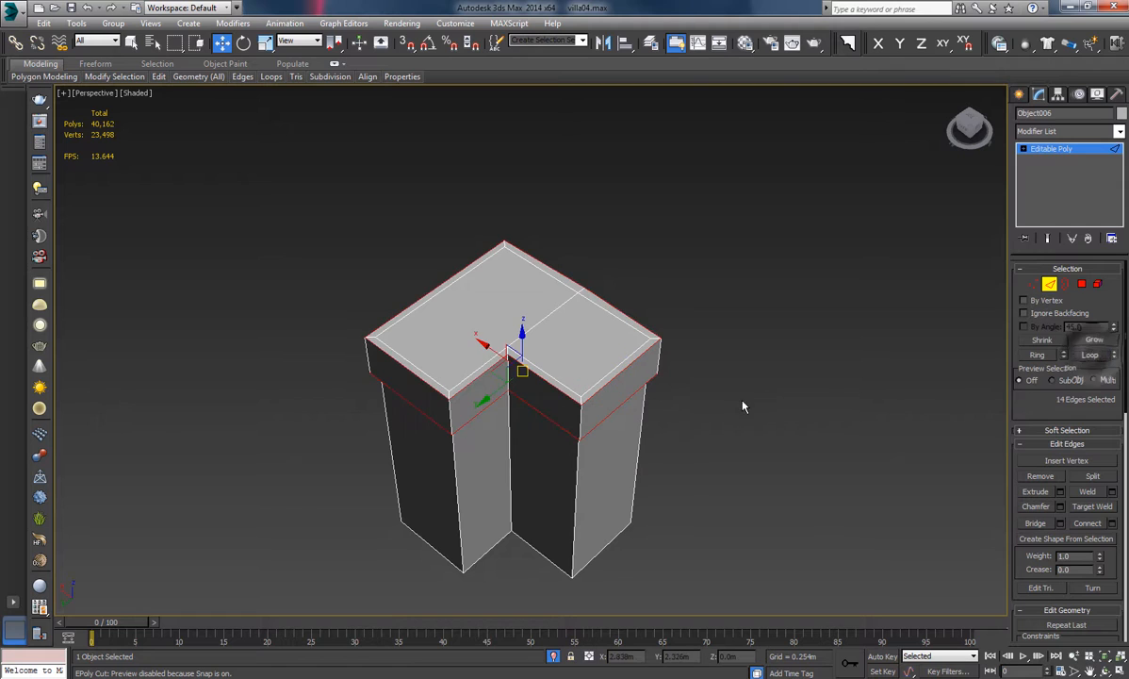
Chamfer the selected upper and lower rim edges of the cap by 0.007 m with 5 segments.
left_click(1075, 659)
scroll(605, 431, "up", 5)
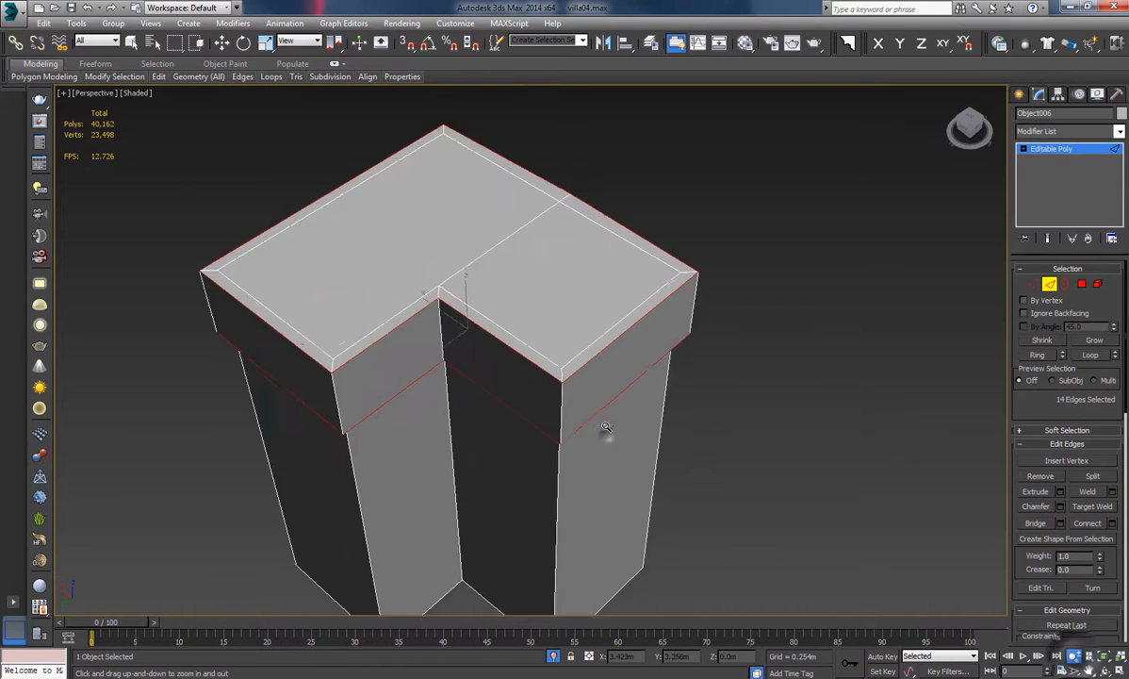
scroll(605, 430, "down", 2)
middle_click_drag(605, 430, 605, 396, "alt")
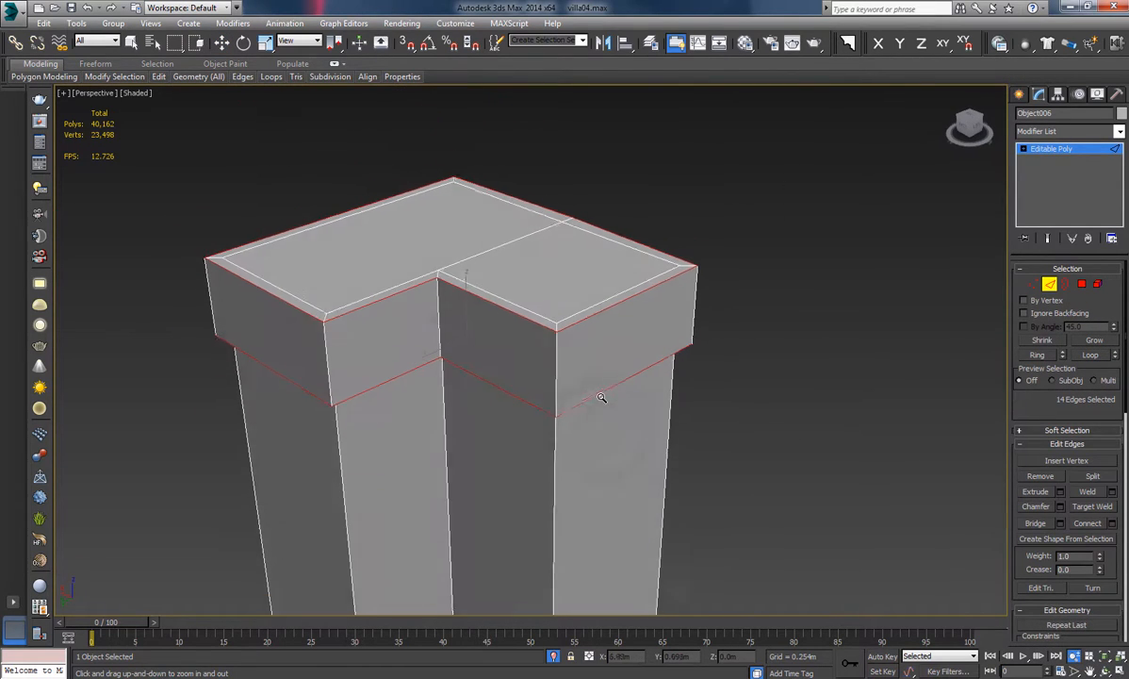
left_click(1060, 507)
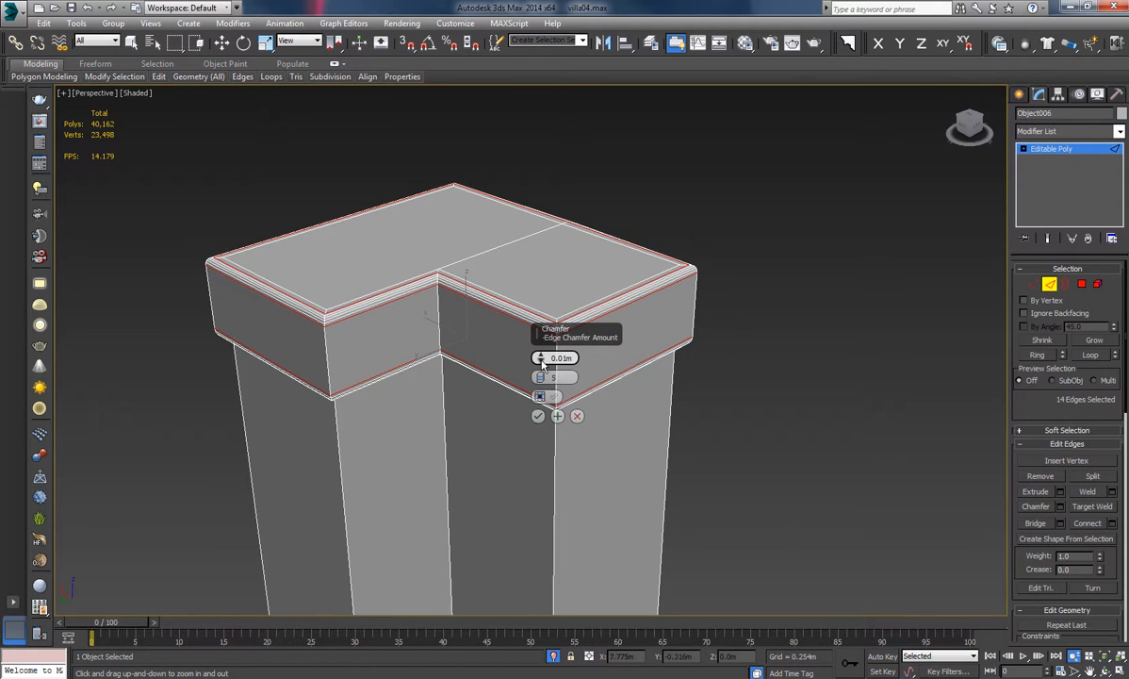
left_click_drag(539, 358, 539, 358)
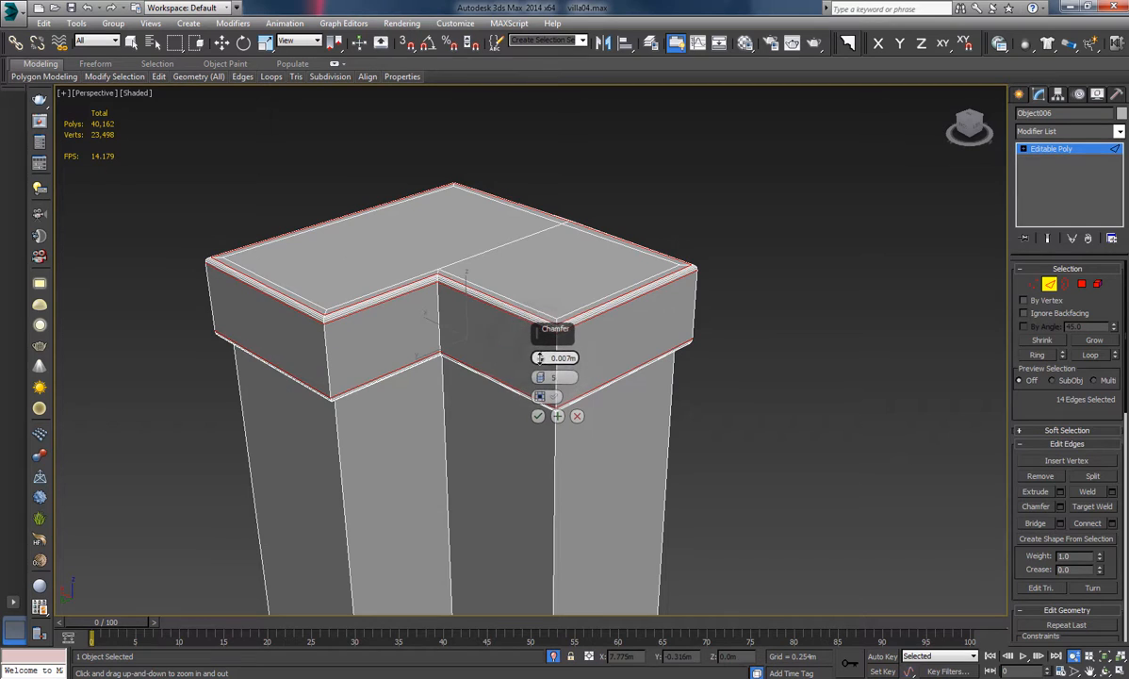
left_click(540, 417)
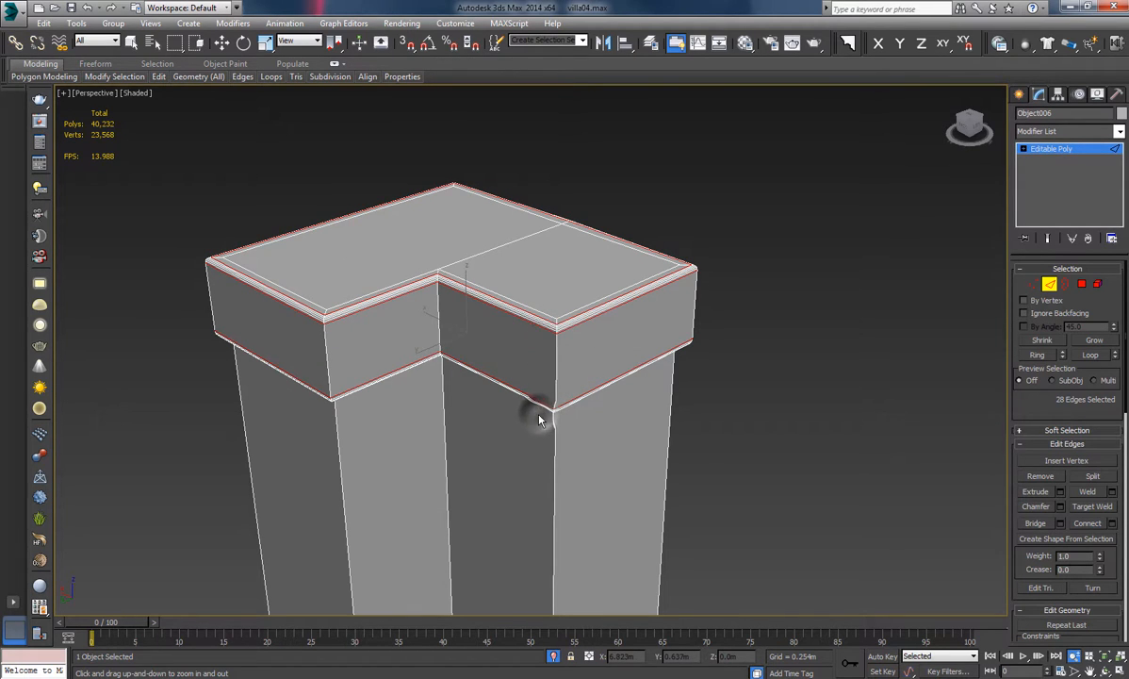
Select the four outward vertical corner edges of the shaft below the chamfered cap and extend them to full edge loops.
middle_click_drag(670, 390, 668, 328, "alt")
middle_click_drag(662, 449, 661, 313)
left_click_drag(660, 313, 737, 293)
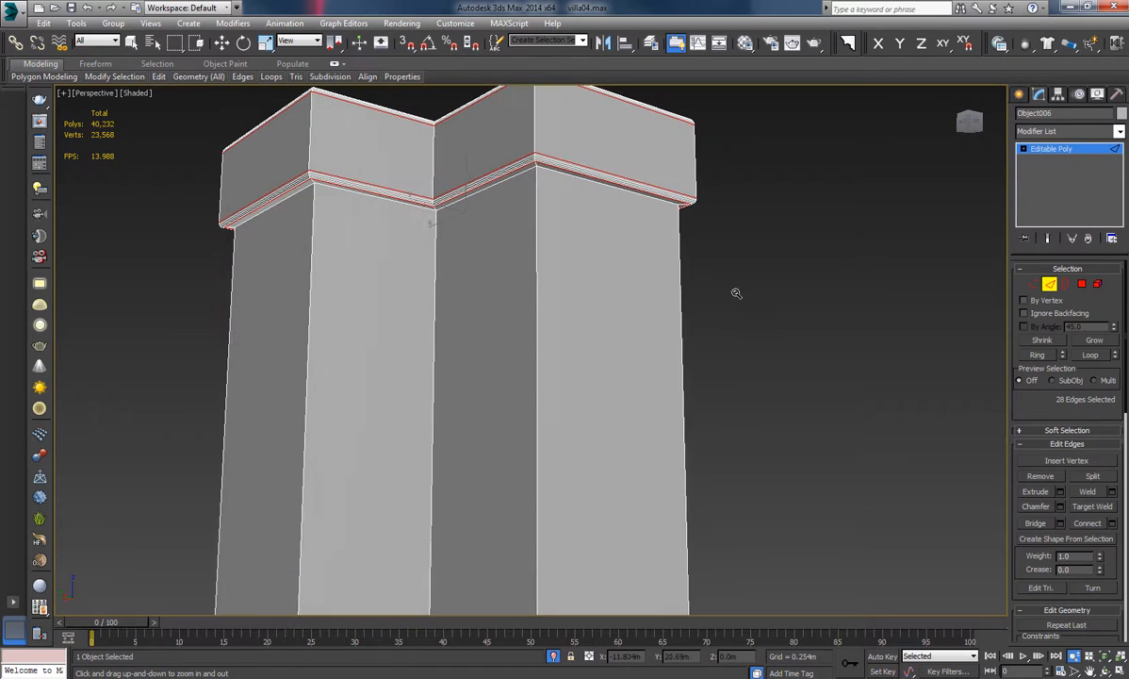
left_click(536, 337)
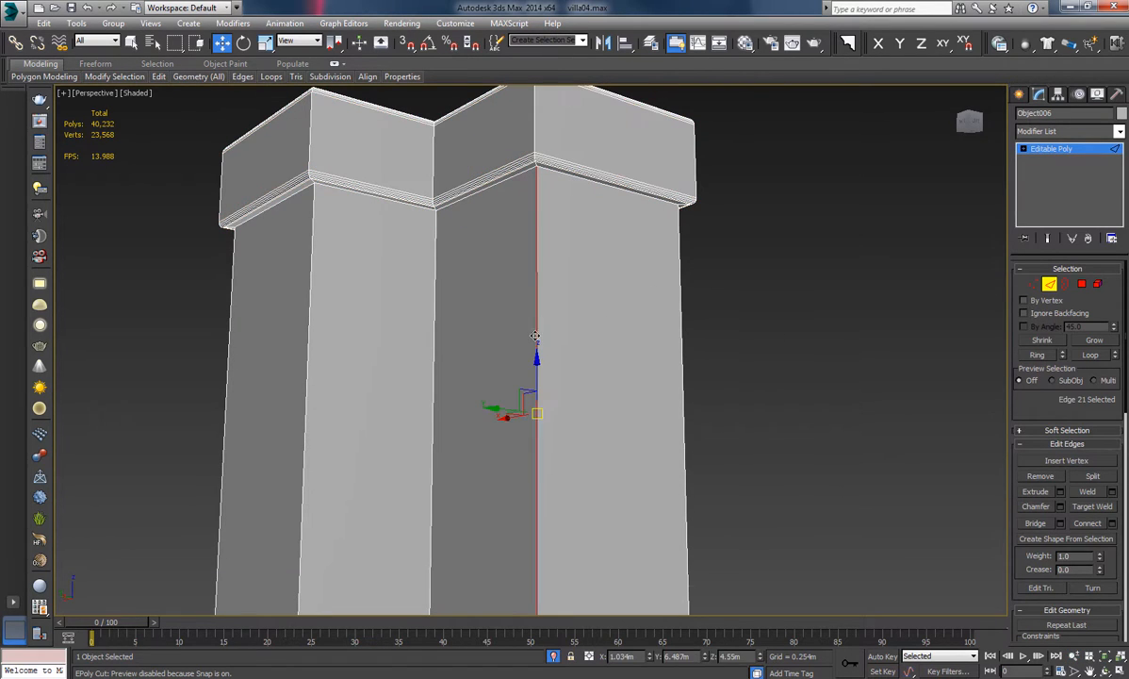
left_click(686, 387, "ctrl")
left_click(303, 406, "ctrl")
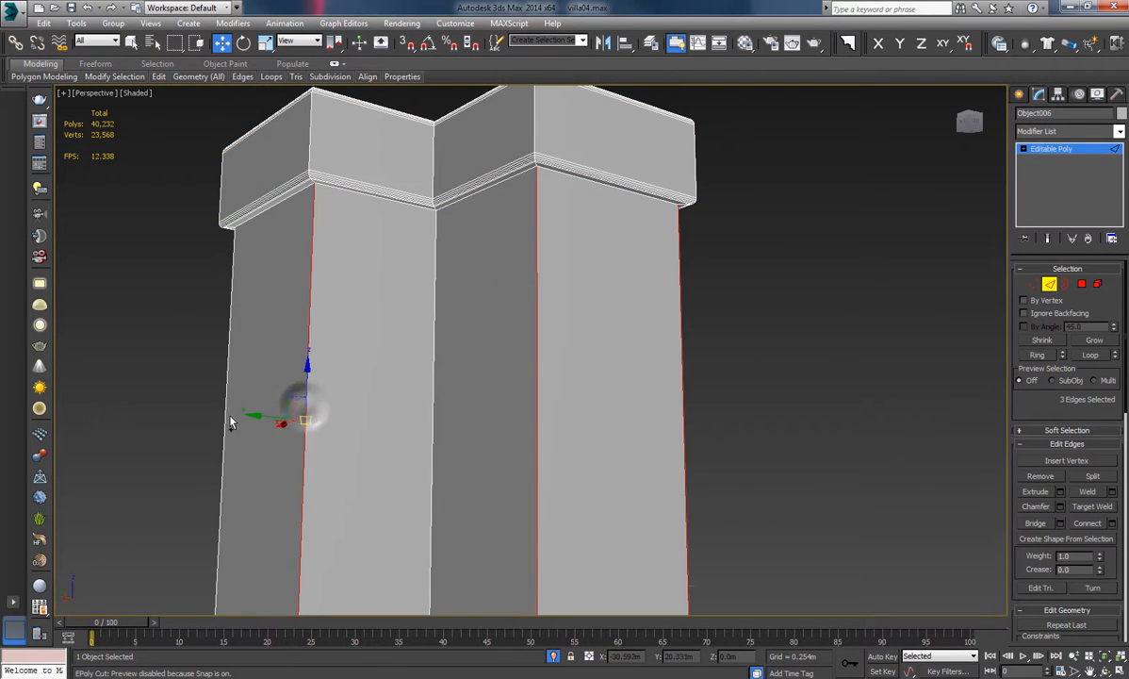
left_click(226, 423, "ctrl")
mouse_move(685, 408)
middle_mouse_down("alt")
mouse_move(652, 436)
mouse_move(679, 430)
middle_mouse_up("alt")
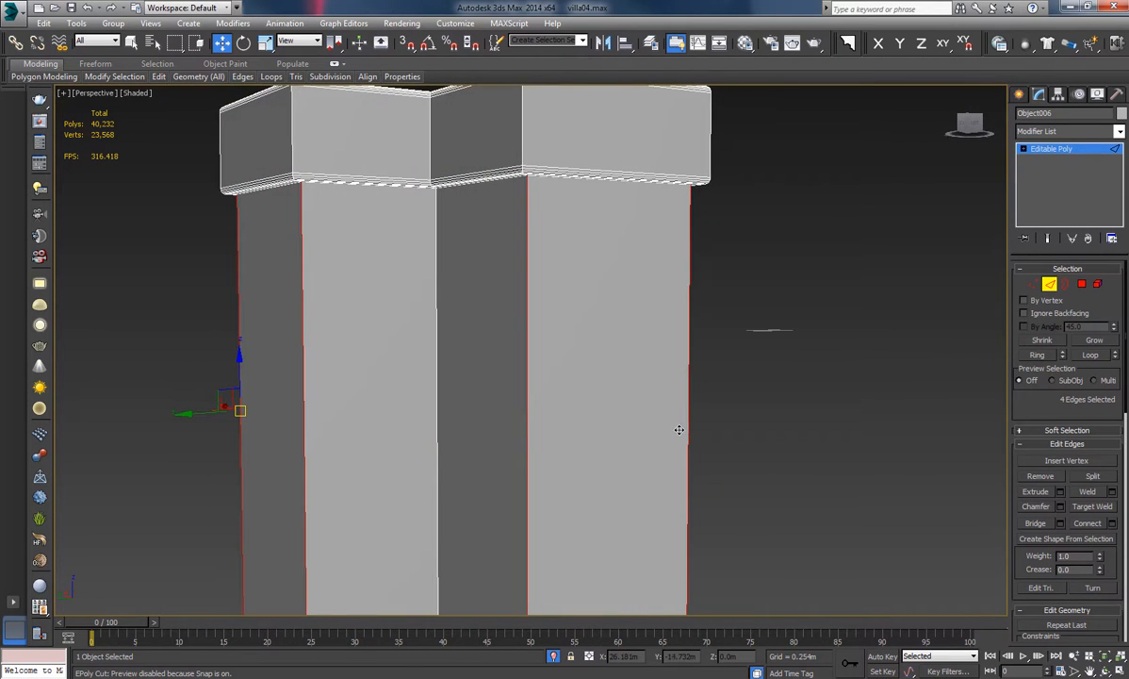
left_click(1100, 358)
Chamfer the selected vertical corner edge loops of the shaft and cap by 0.007 m with 5 segments.
middle_click_drag(749, 264, 769, 405)
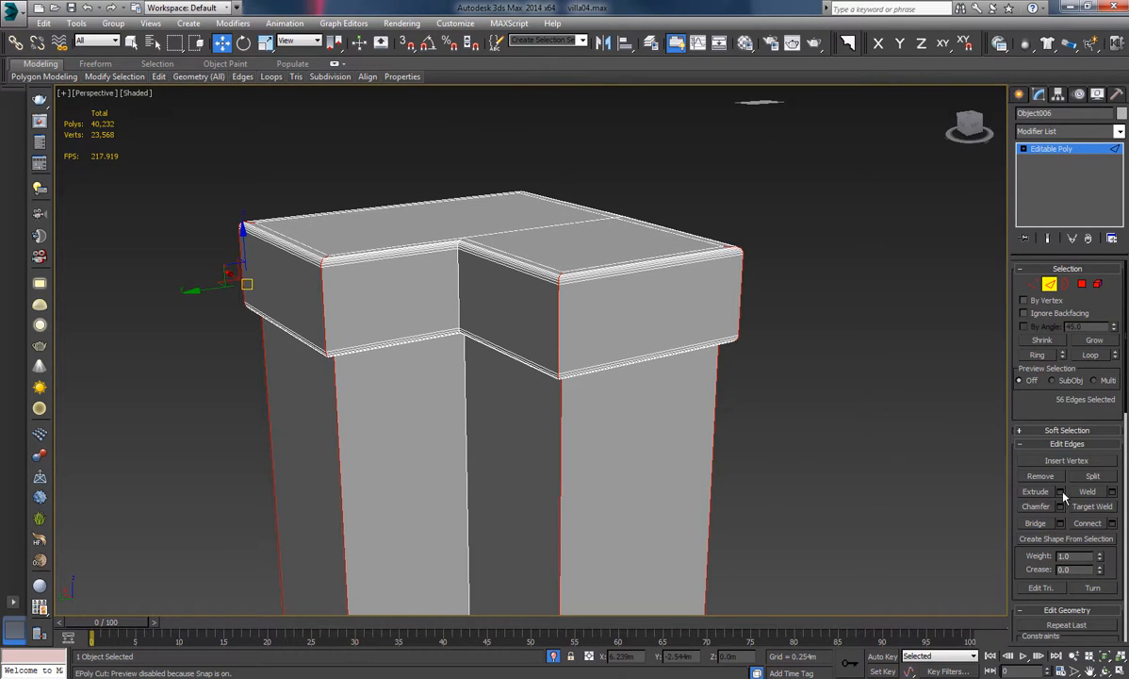
scroll(1113, 568, "down", 1)
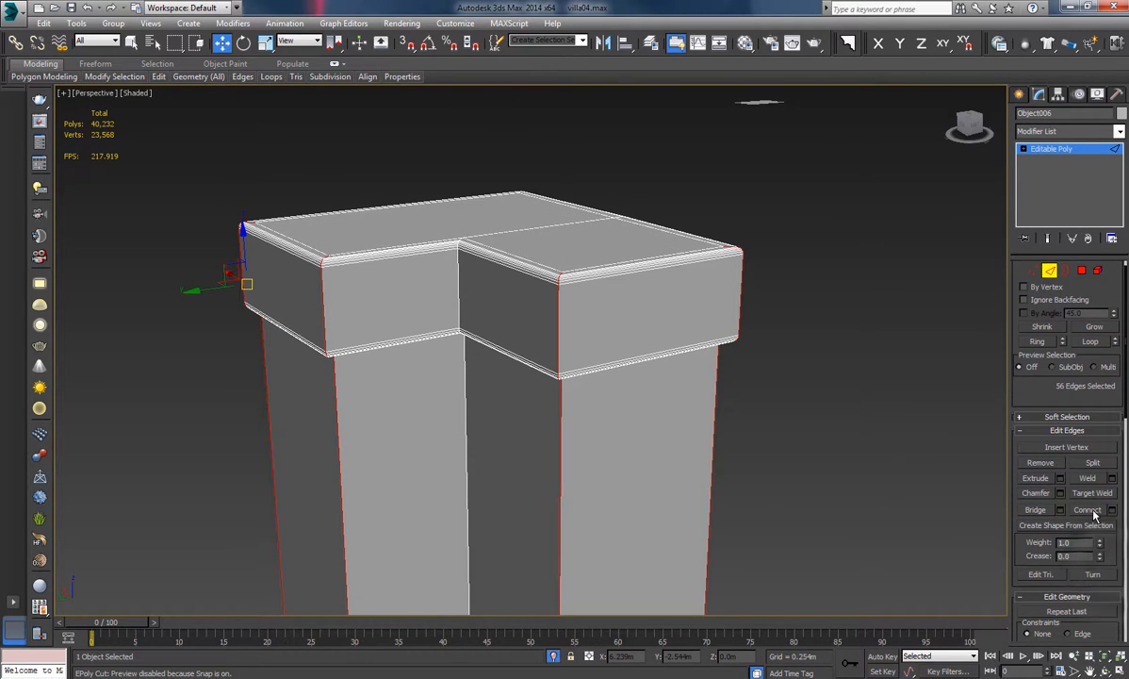
middle_click_drag(849, 466, 845, 440)
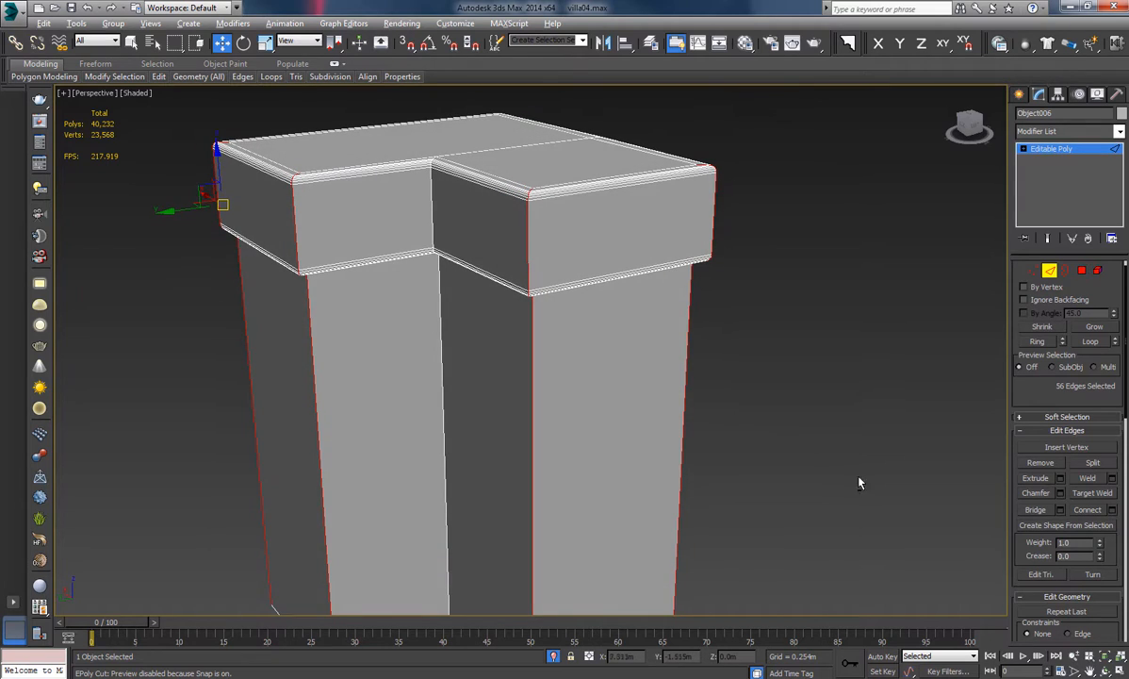
left_click(1060, 494)
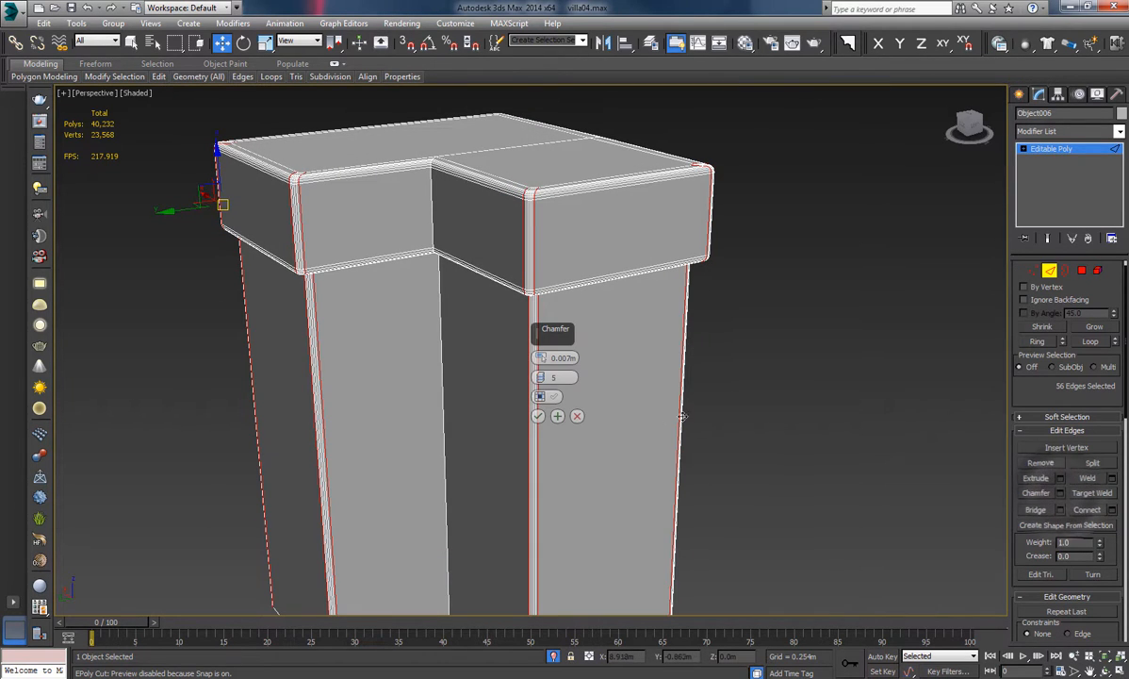
middle_click_drag(768, 436, 745, 451, "alt")
left_click(538, 416)
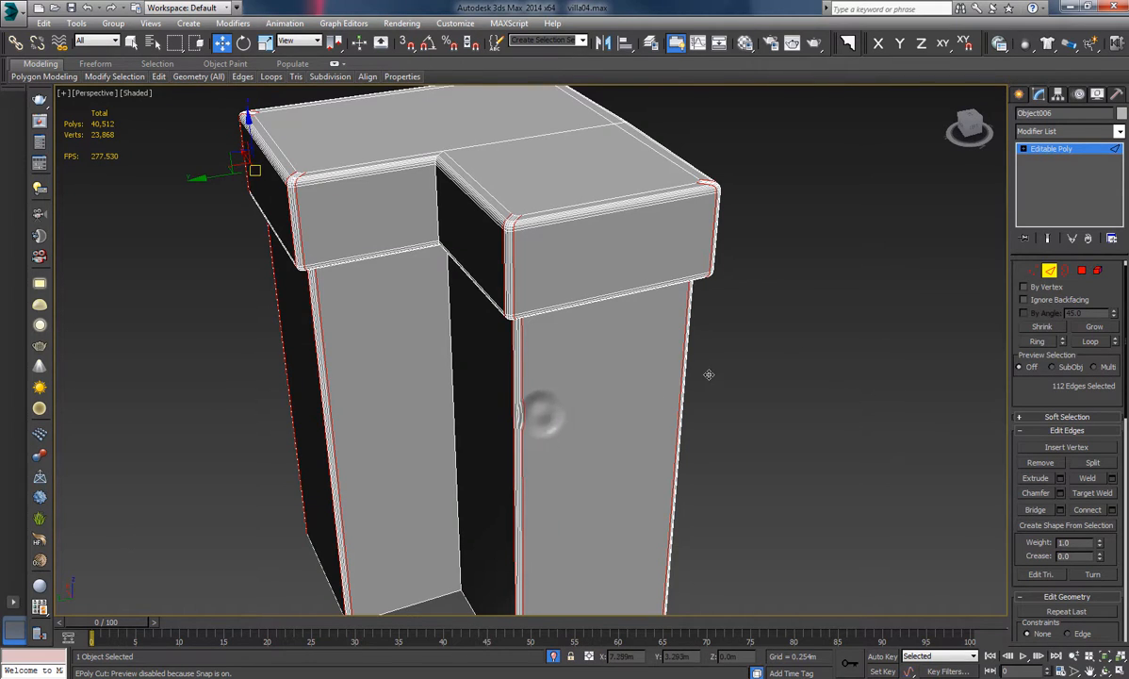
Select the two large polygons on top of the pillar's cap.
middle_click_drag(917, 312, 933, 346, "alt")
left_click(1083, 271)
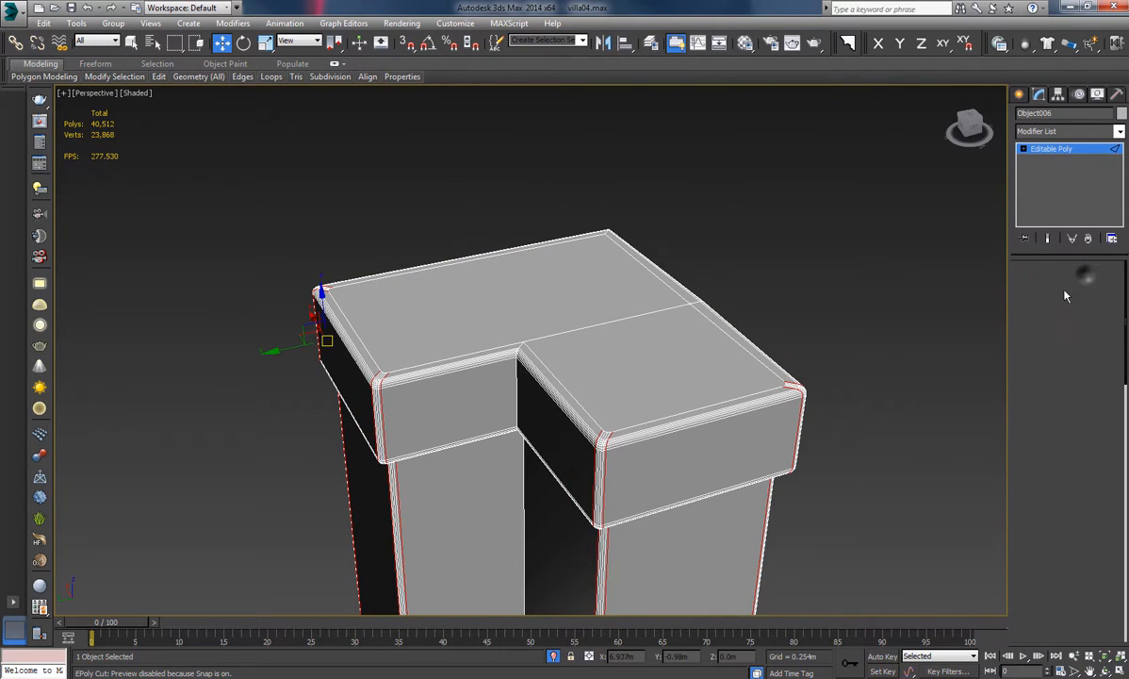
left_click(666, 356)
left_click(569, 306, "ctrl")
middle_click_drag(760, 415, 788, 415, "alt")
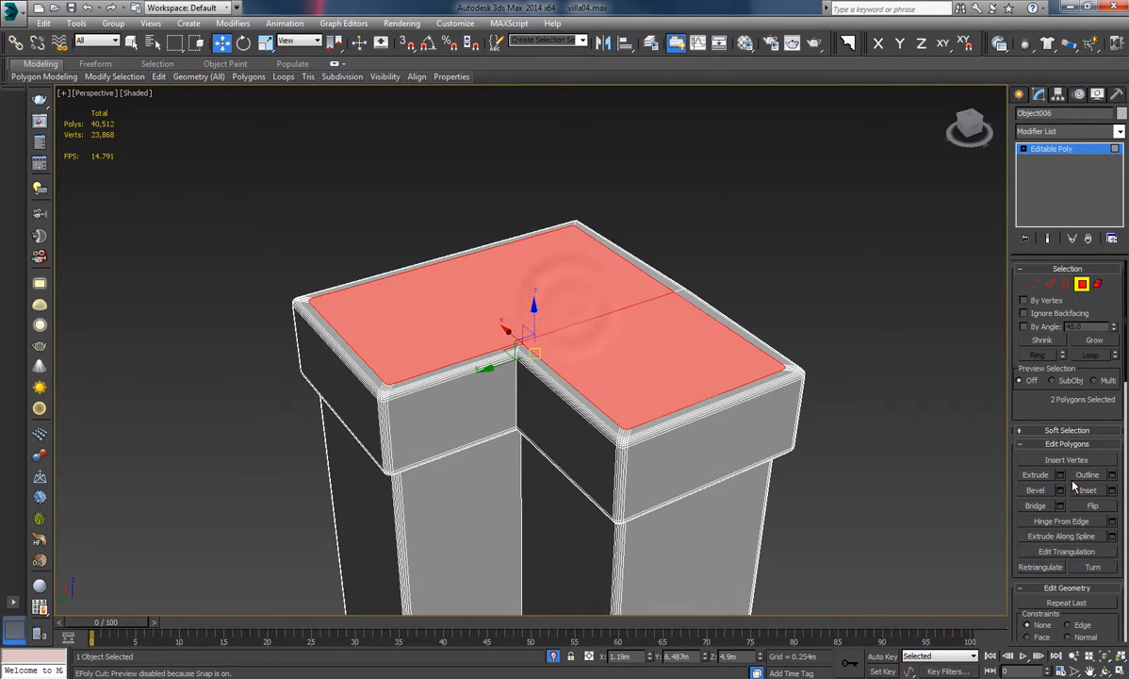
Try to inset the two selected top polygons of the cap.
left_click(1112, 490)
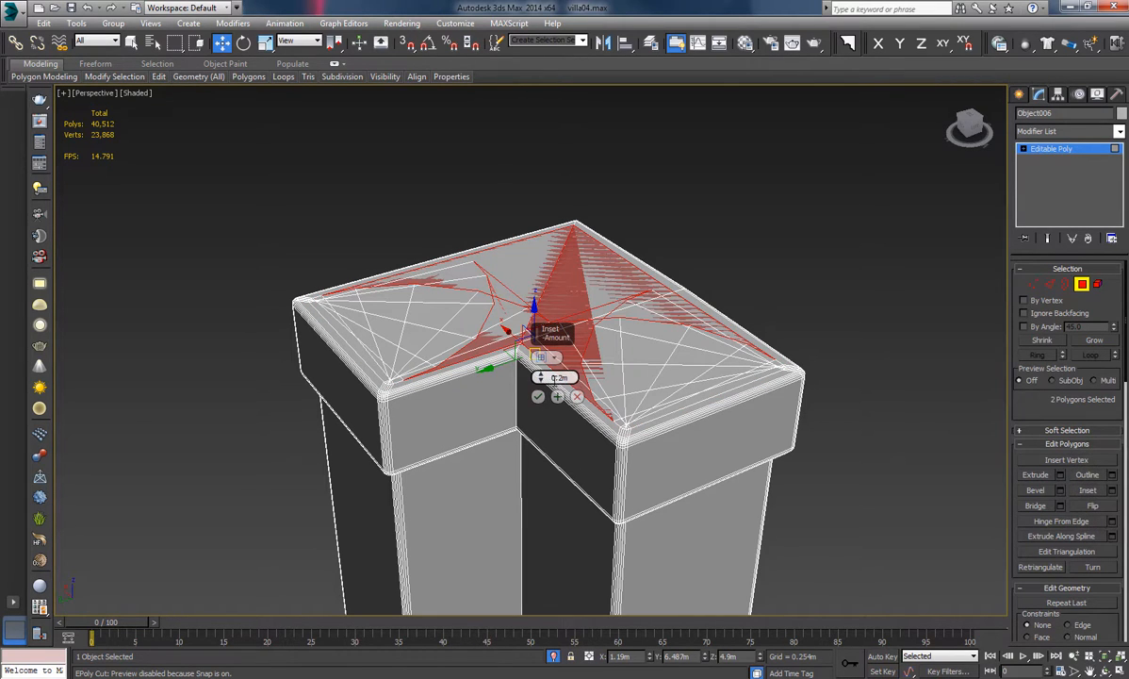
left_click_drag(539, 377, 540, 377)
left_click(577, 396)
Extrude the two selected polygons on top of the cap by 0.01 m.
middle_click_drag(685, 389, 790, 367, "alt")
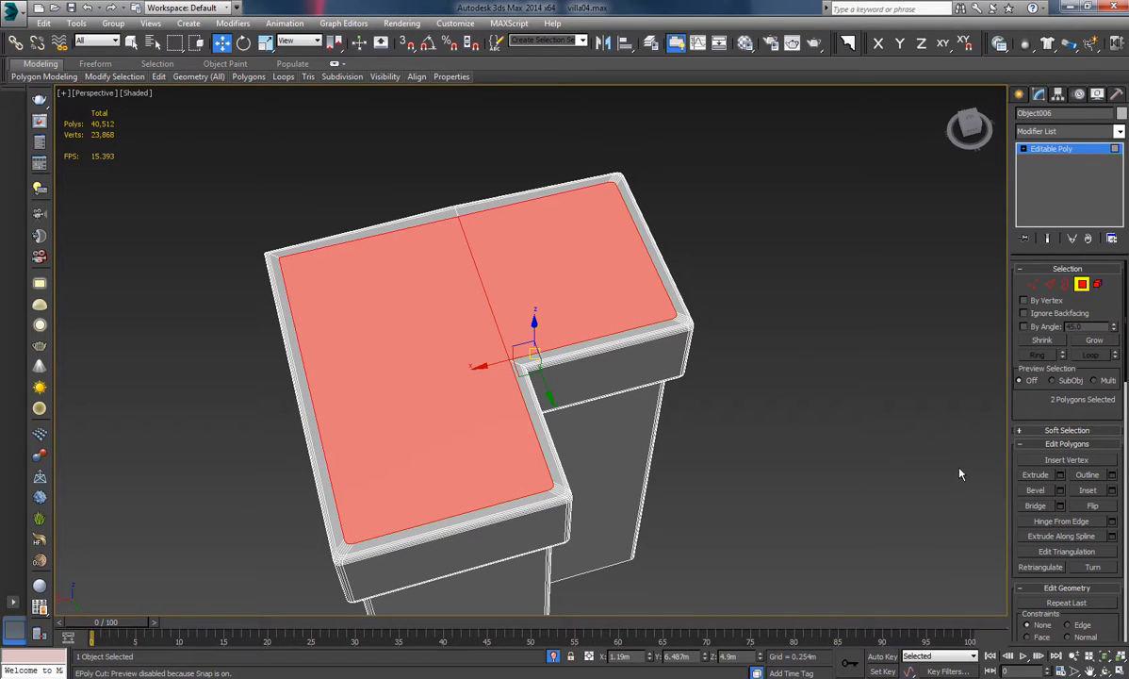
left_click(1060, 476)
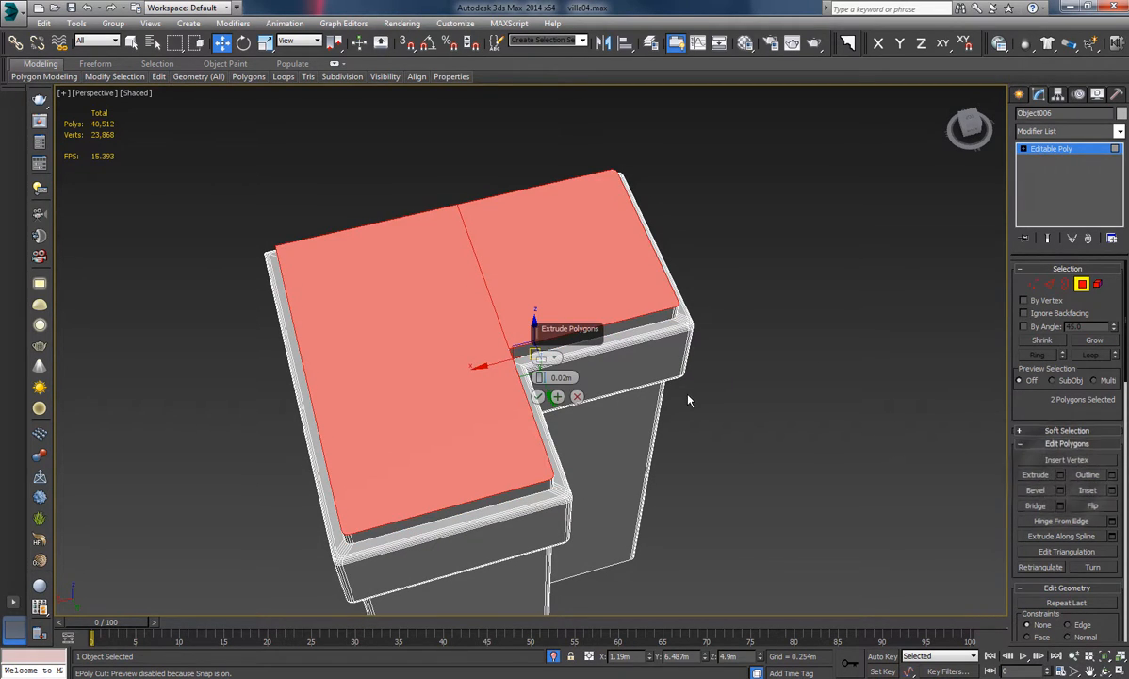
middle_click_drag(689, 400, 616, 356, "alt")
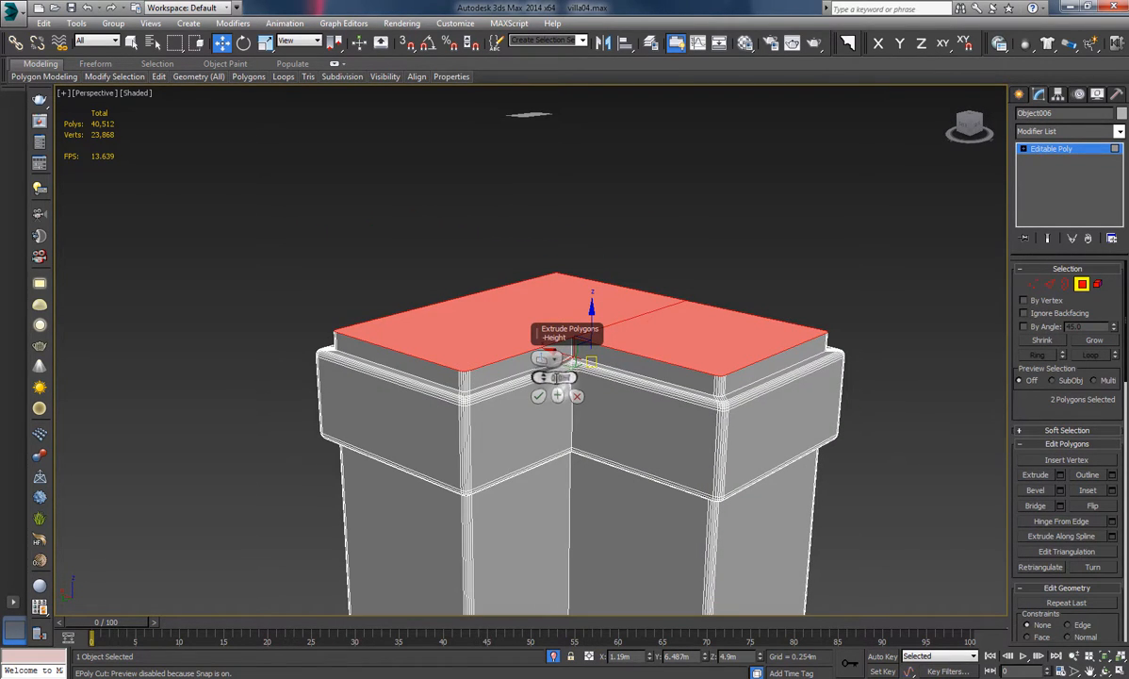
type("0.01")
key("Return")
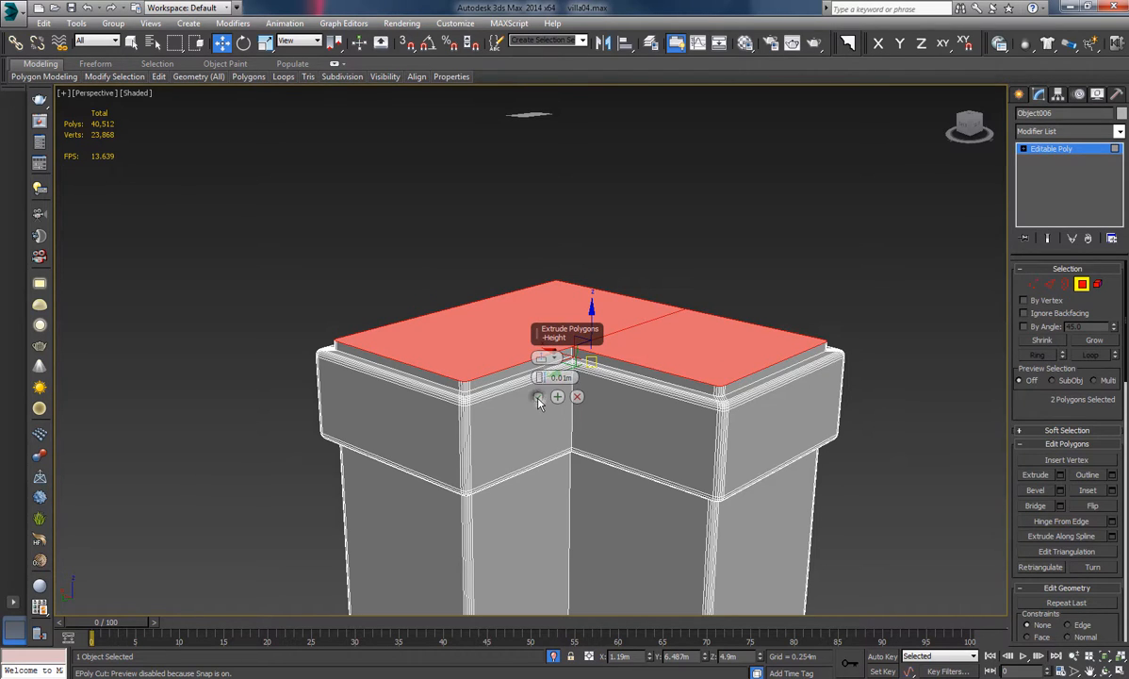
left_click(538, 397)
Try to select the outer edges of the raised cap top one by one.
left_click(754, 287)
left_click(782, 350)
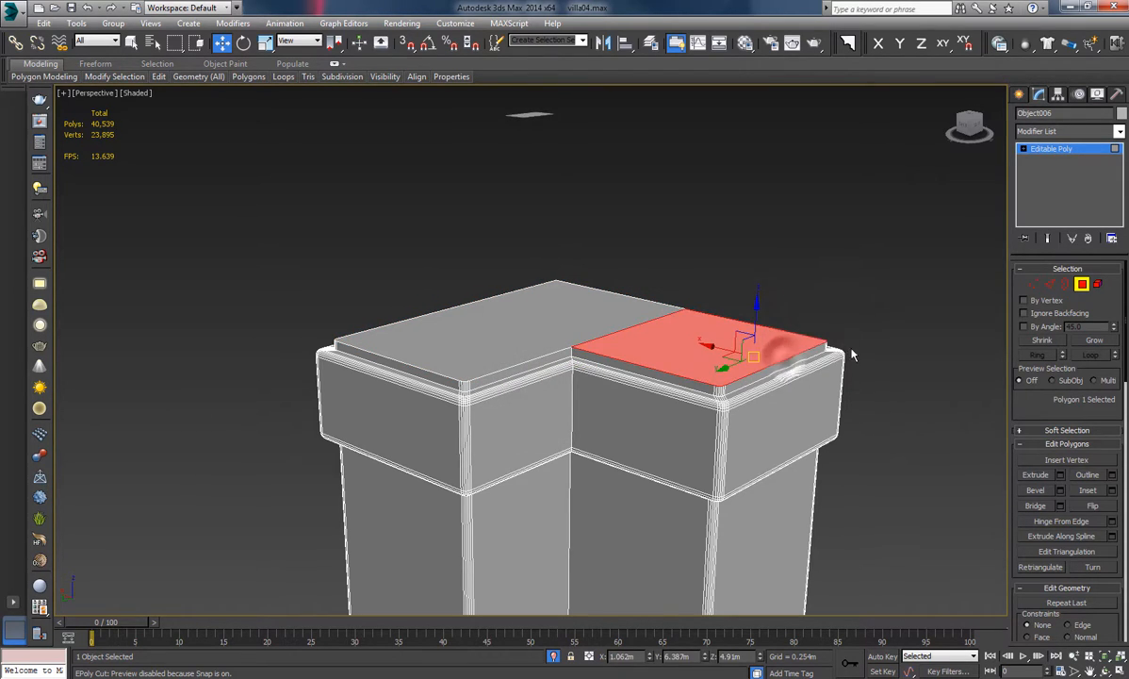
key("2")
left_click(869, 298)
left_click(801, 355)
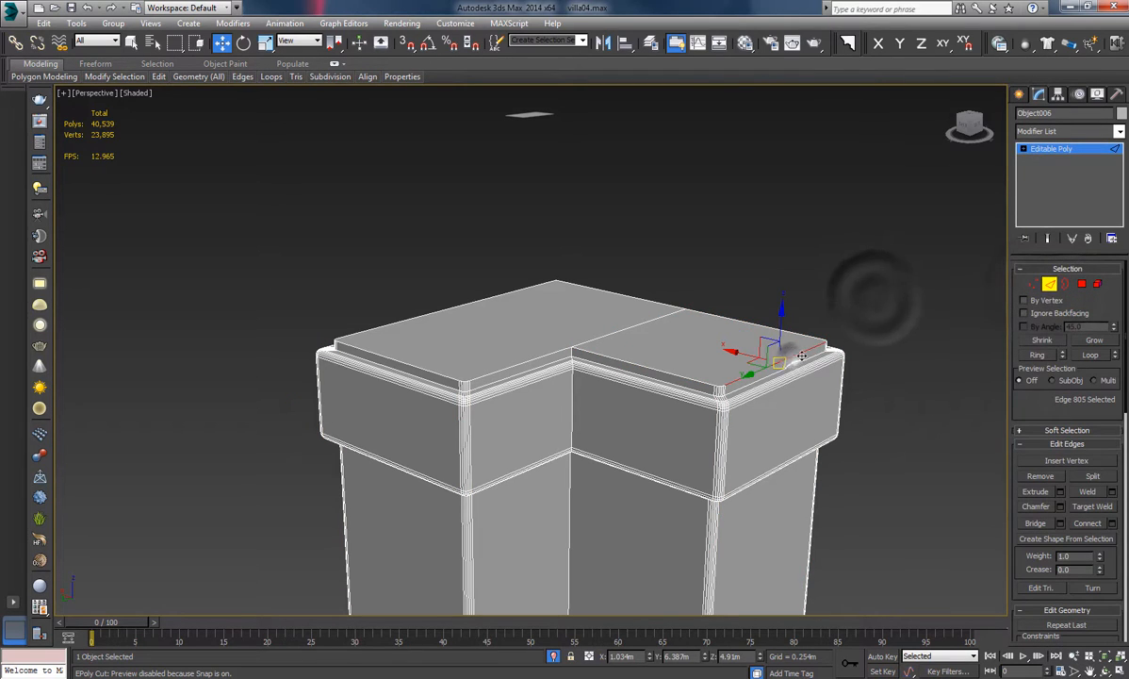
left_click(1097, 356)
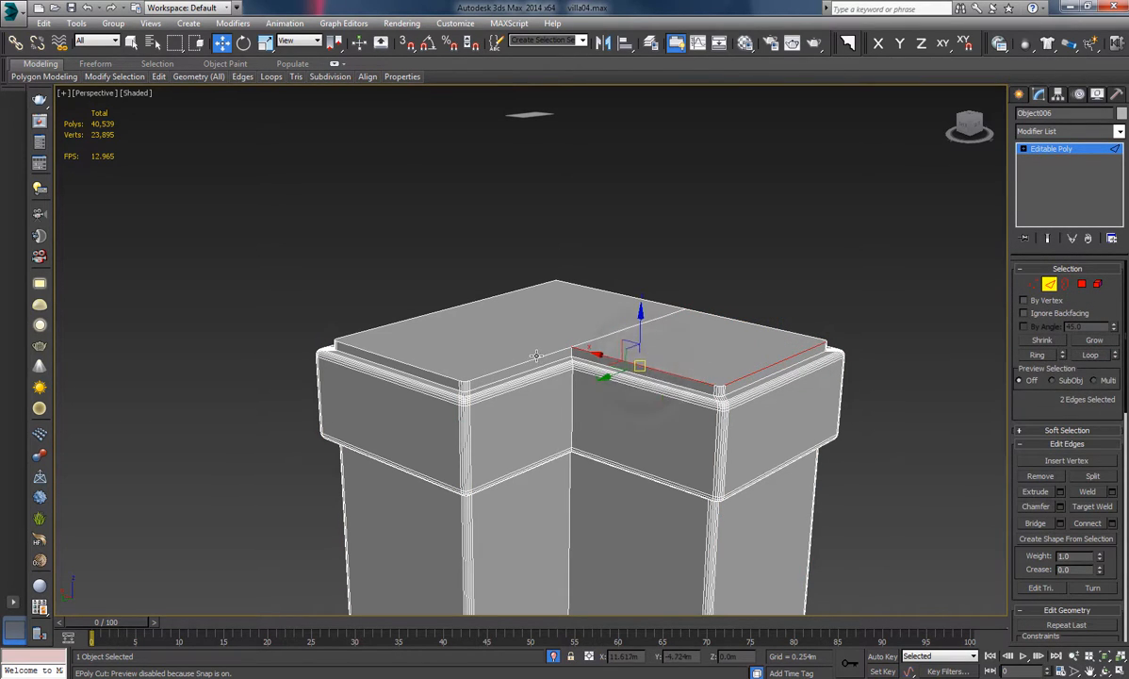
middle_click_drag(449, 375, 491, 353, "alt")
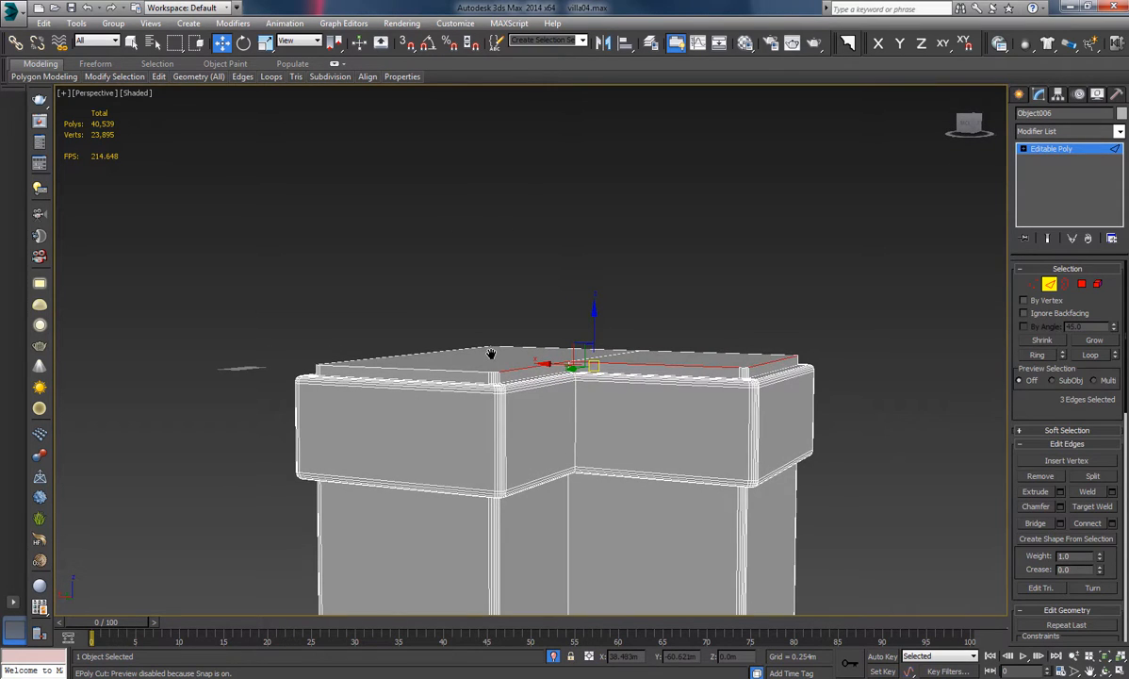
Select all edges at the raised top's upper level in the front view and exclude the dividing edge across the surface.
key("f")
key("z")
scroll(525, 344, "down", 5)
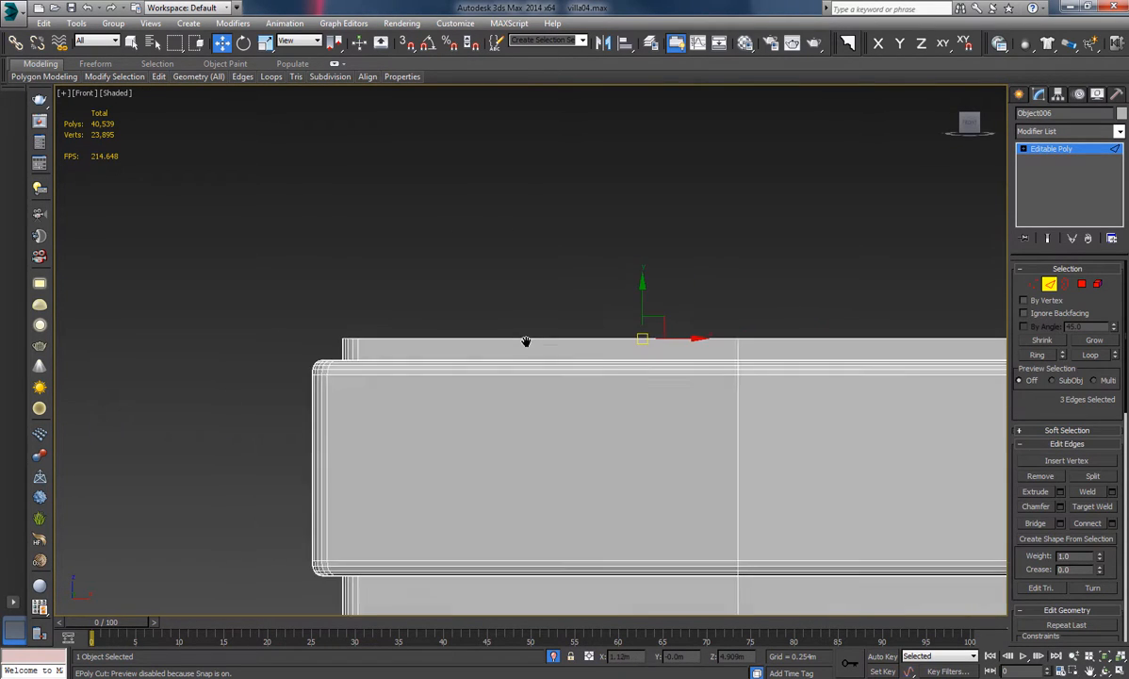
middle_click_drag(671, 379, 617, 382)
left_click_drag(872, 289, 287, 356)
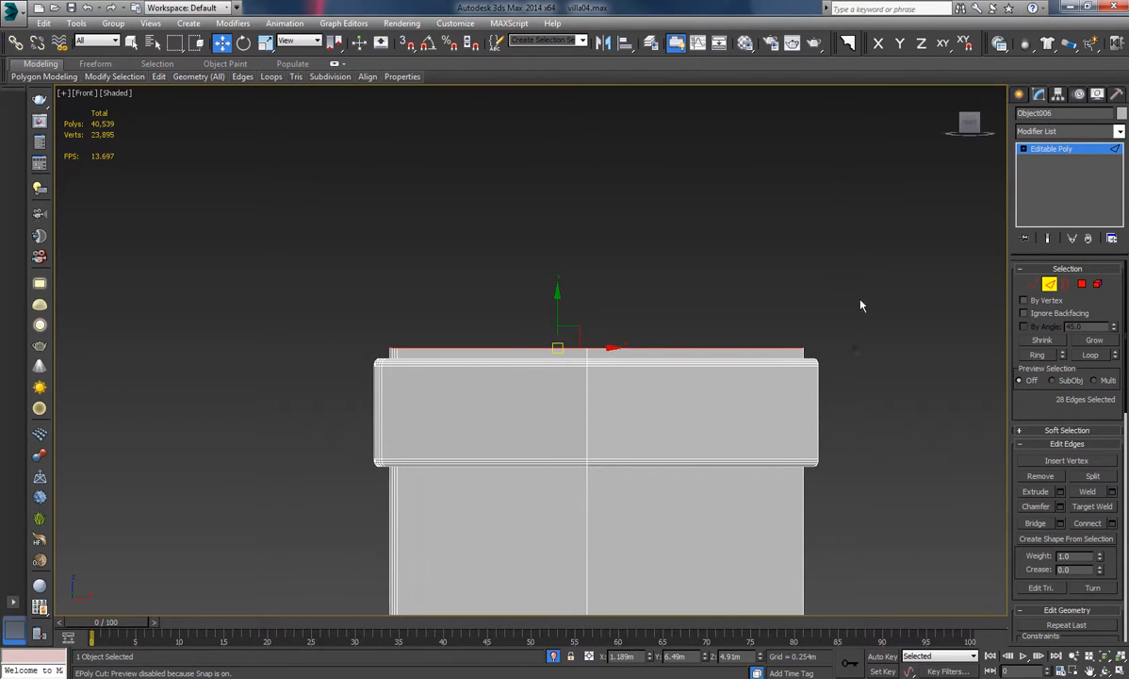
left_click_drag(857, 253, 318, 358)
left_click_drag(434, 459, 328, 363)
middle_click_drag(730, 364, 422, 467)
key("p")
key("z")
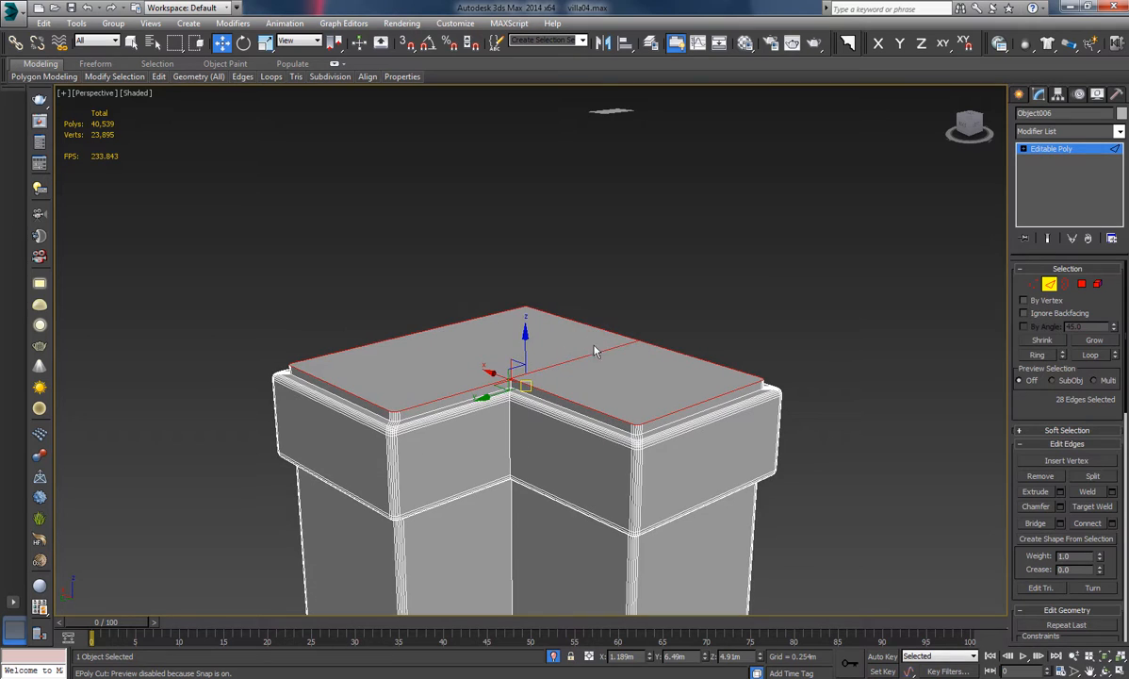
middle_click_drag(606, 403, 656, 389, "alt")
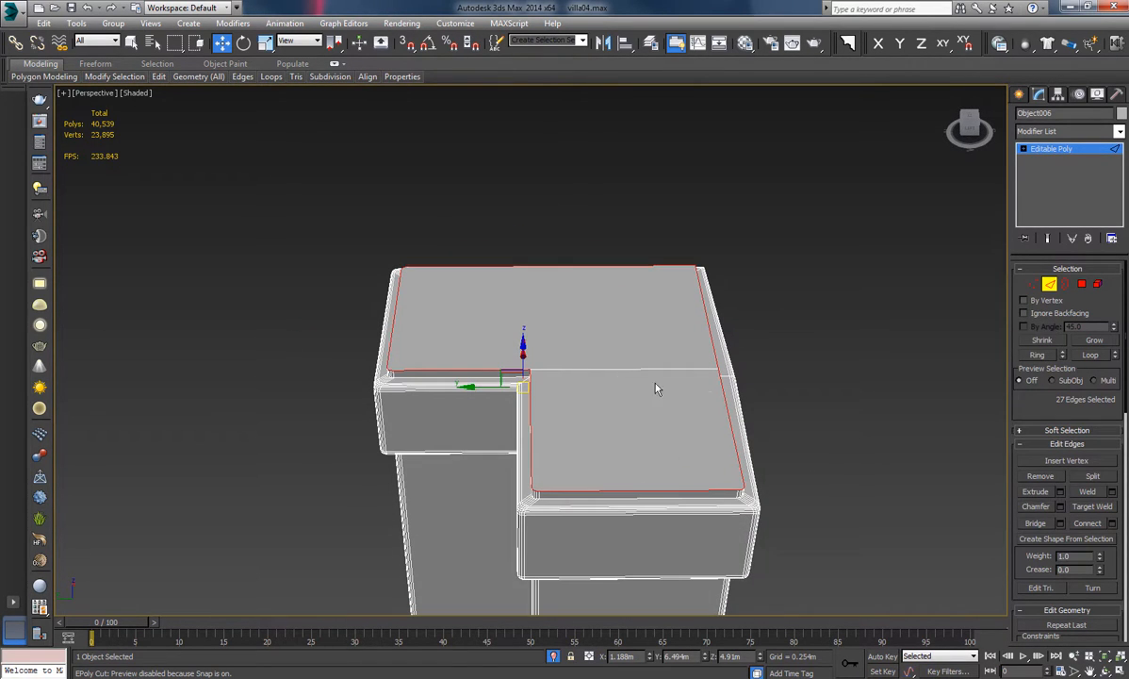
Chamfer the selected outline edges of the raised cap top and finish edge editing.
left_click(1059, 507)
middle_click_drag(666, 398, 798, 361, "alt")
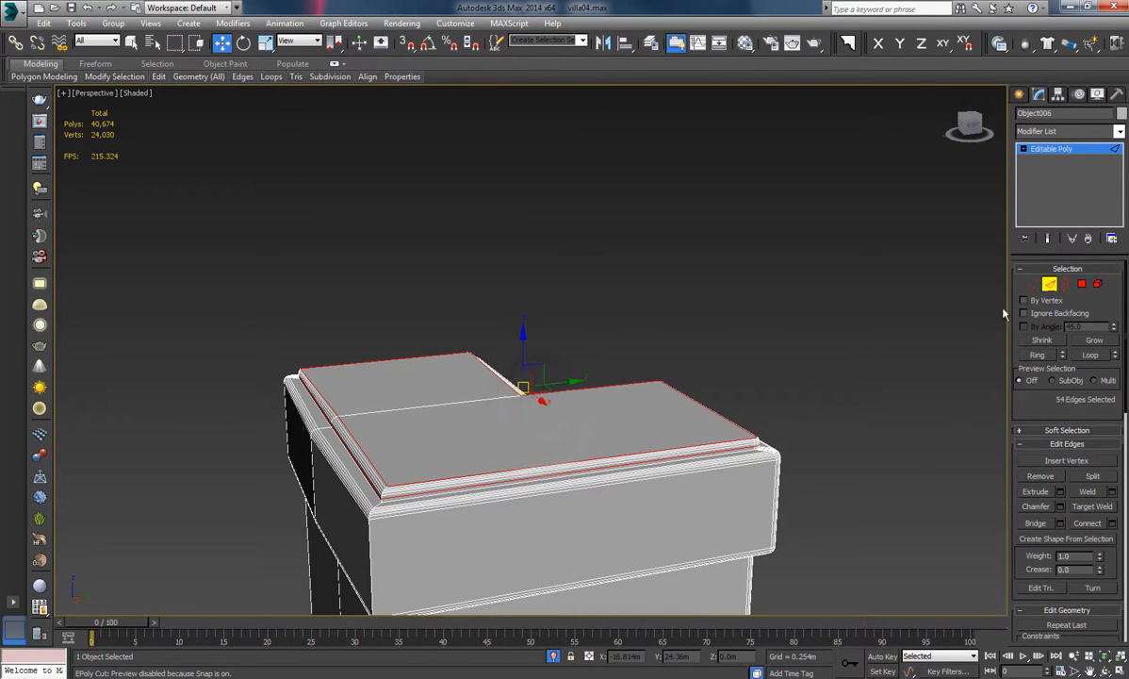
left_click(1048, 285)
left_click(817, 355)
middle_click_drag(734, 405, 739, 335)
scroll(740, 339, "down", 6)
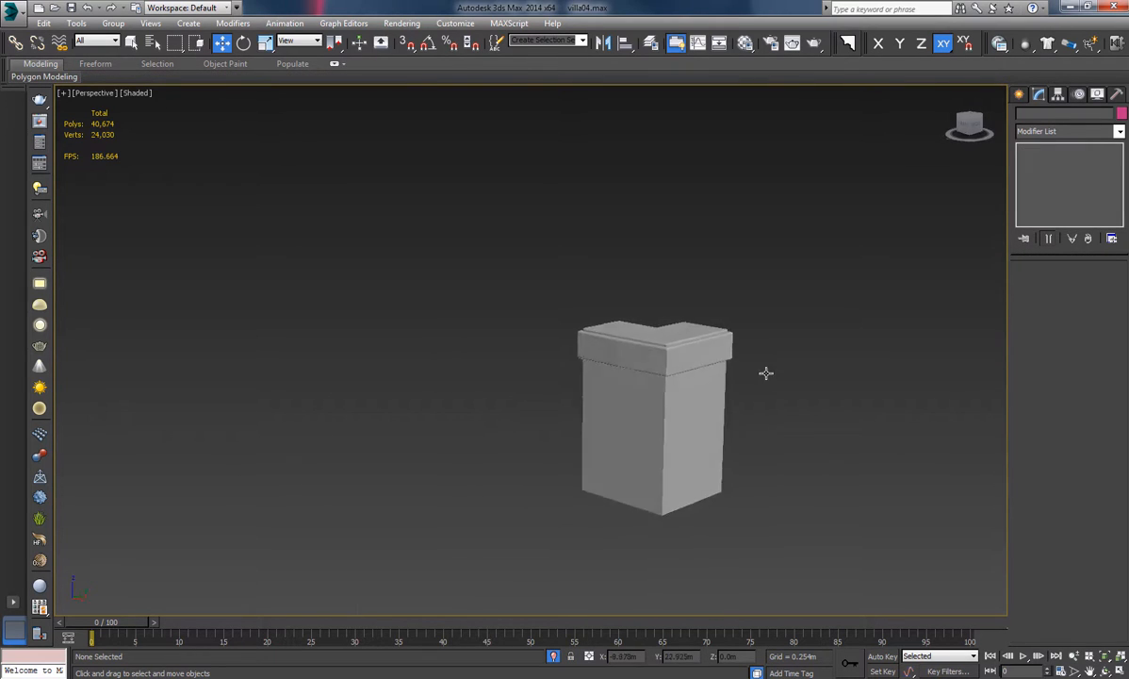
middle_click_drag(764, 373, 735, 347, "alt")
scroll(592, 368, "up", 5)
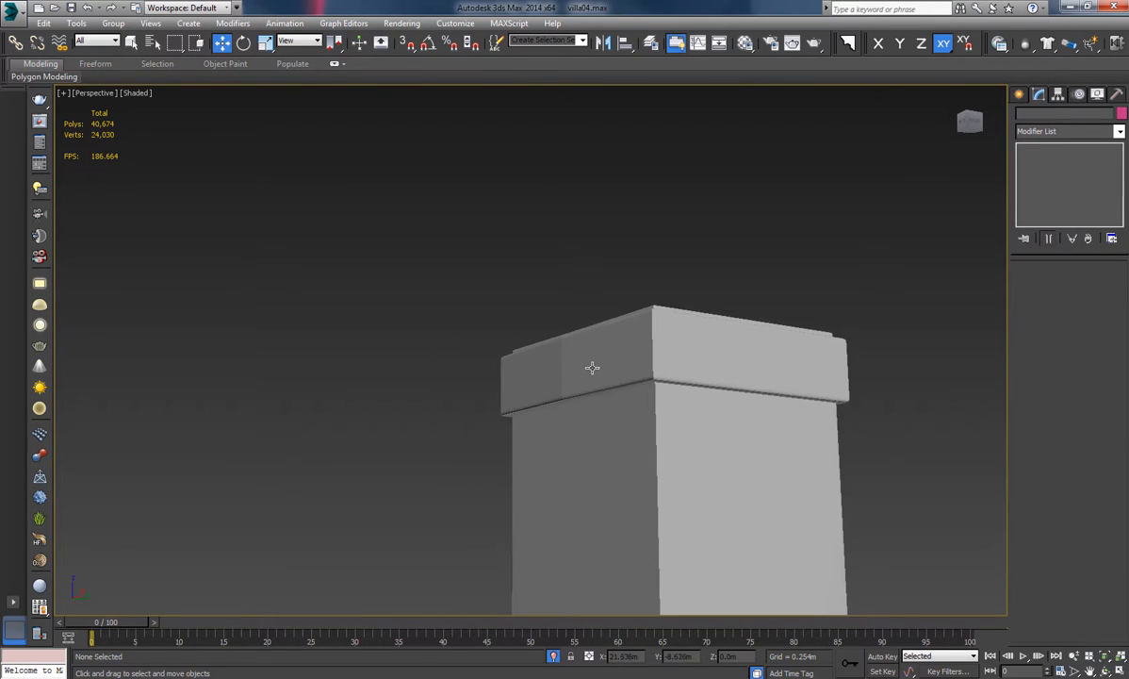
Select the three side polygons on the cap's two outer faces and bring up their smoothing group settings.
left_click(592, 368)
key("4")
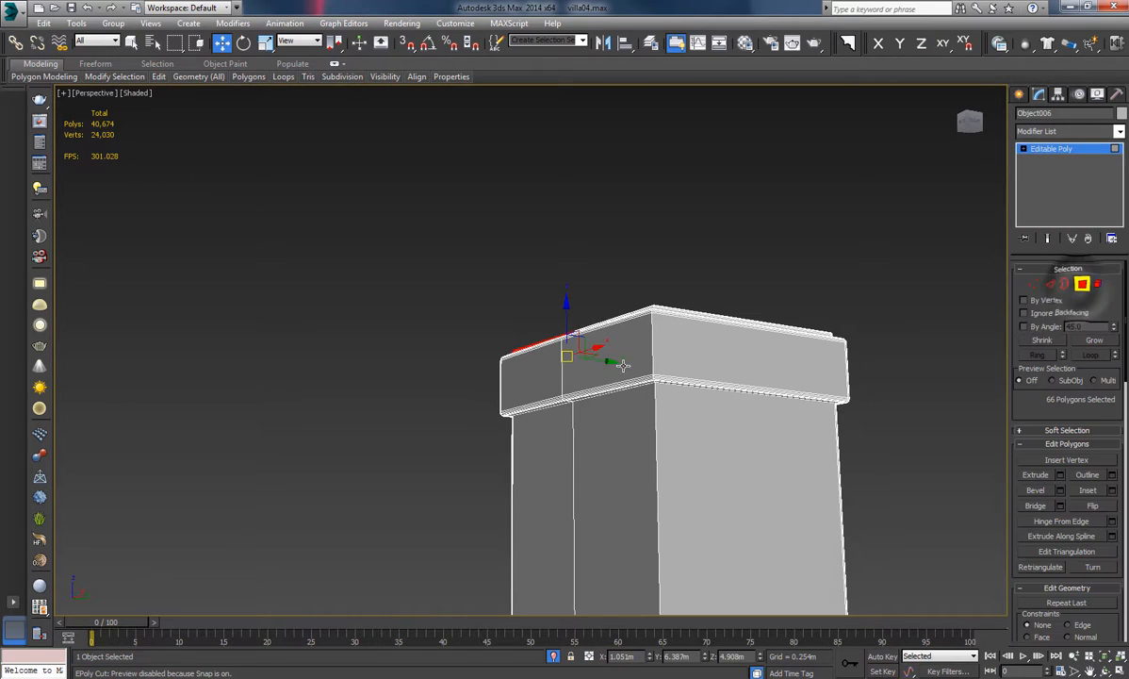
left_click(532, 372)
left_click(608, 353, "ctrl")
left_click(688, 358, "ctrl")
middle_click_drag(688, 358, 343, 423, "alt")
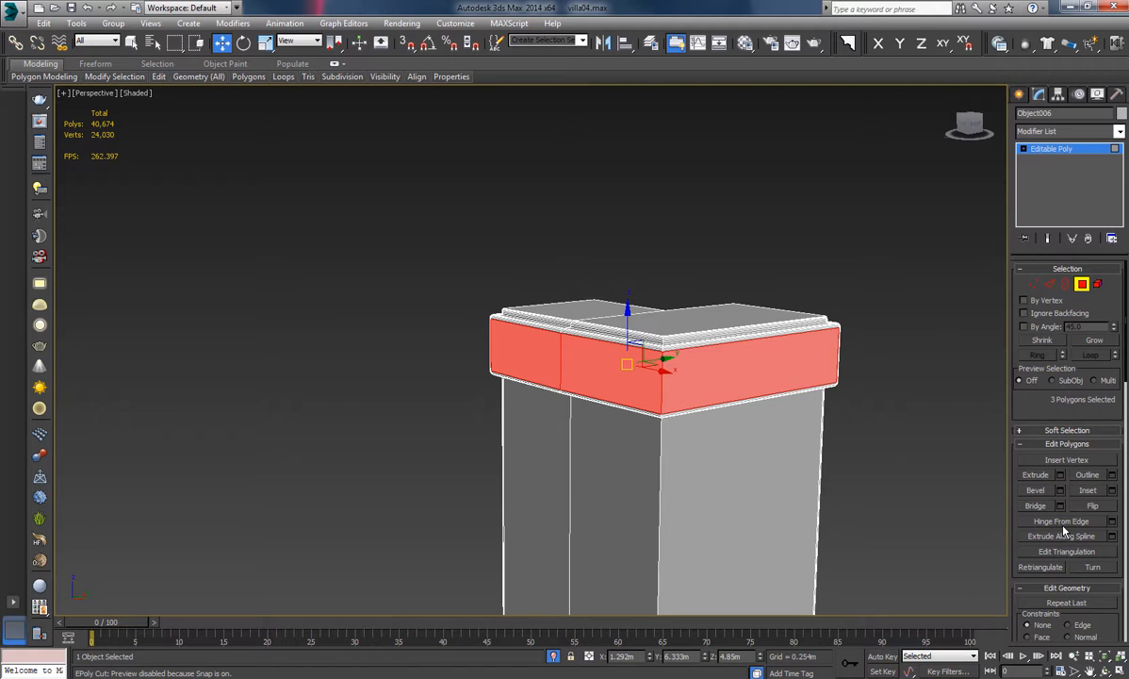
scroll(1077, 607, "down", 10)
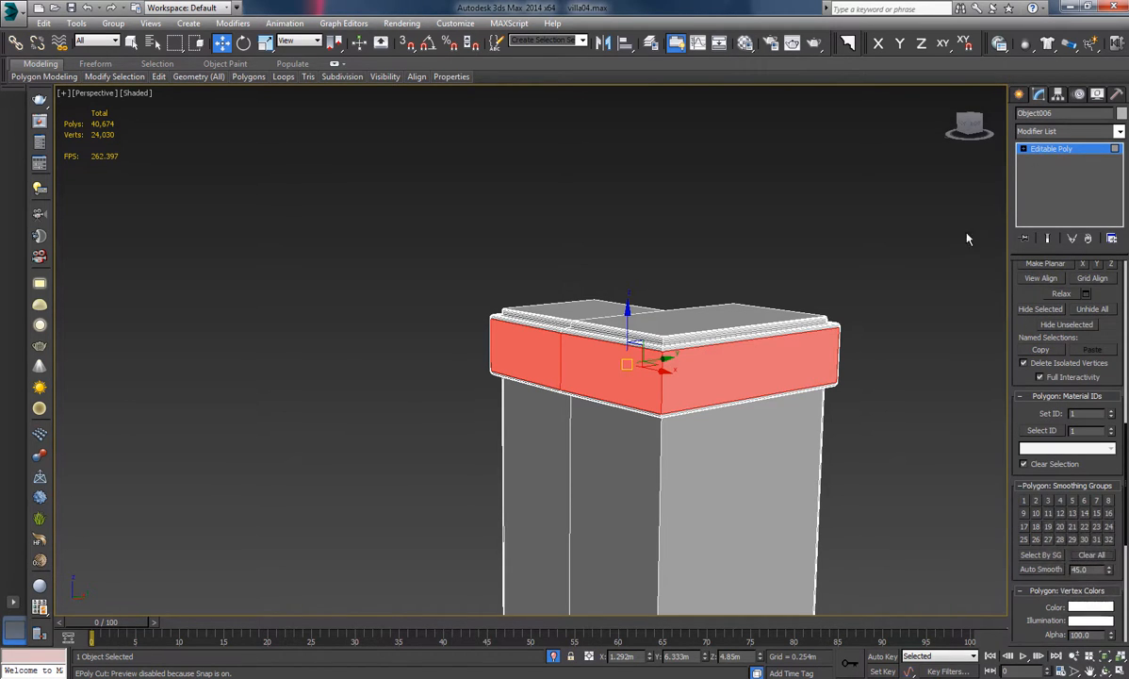
Try removing the vertical edge that divides the cap's outer side face and inspect the surface around it.
left_click(1024, 149)
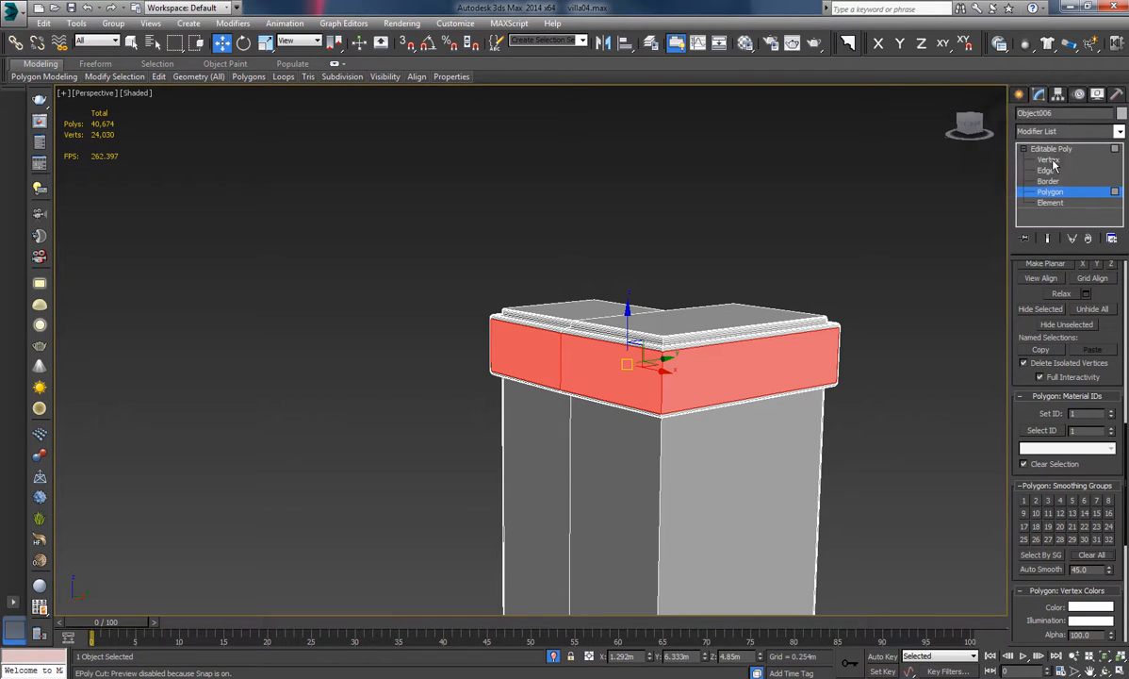
left_click(1047, 170)
middle_click_drag(867, 201, 842, 261, "alt")
middle_click_drag(815, 385, 782, 401, "alt")
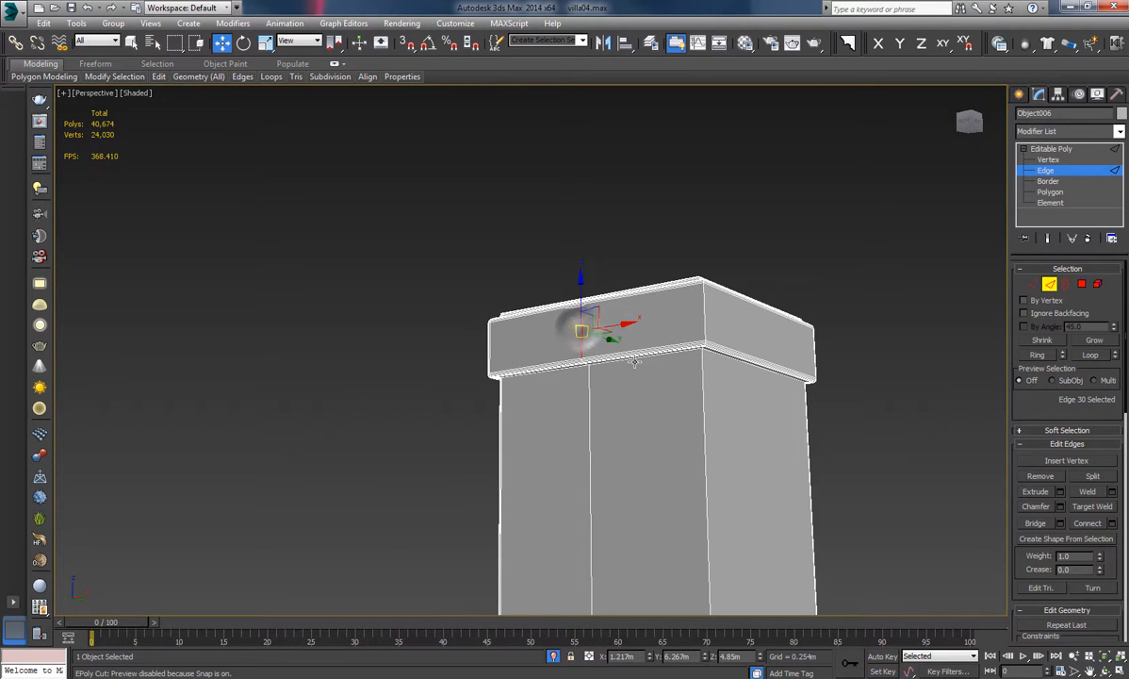
middle_click_drag(635, 362, 981, 437, "alt")
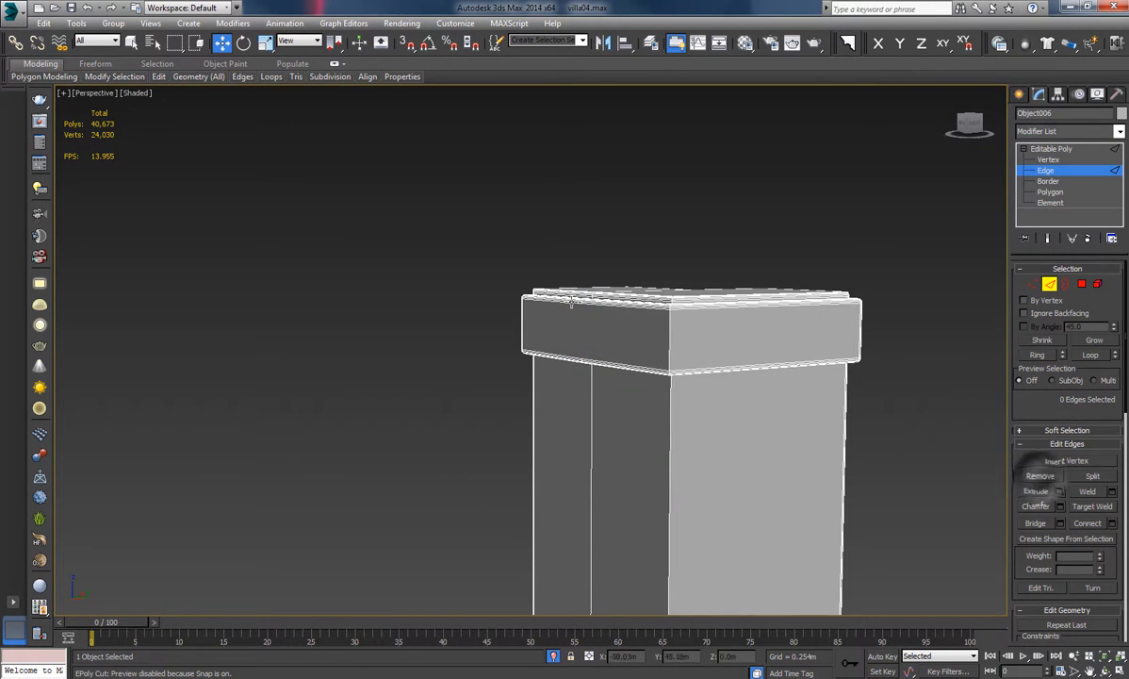
middle_click_drag(571, 301, 546, 309, "alt")
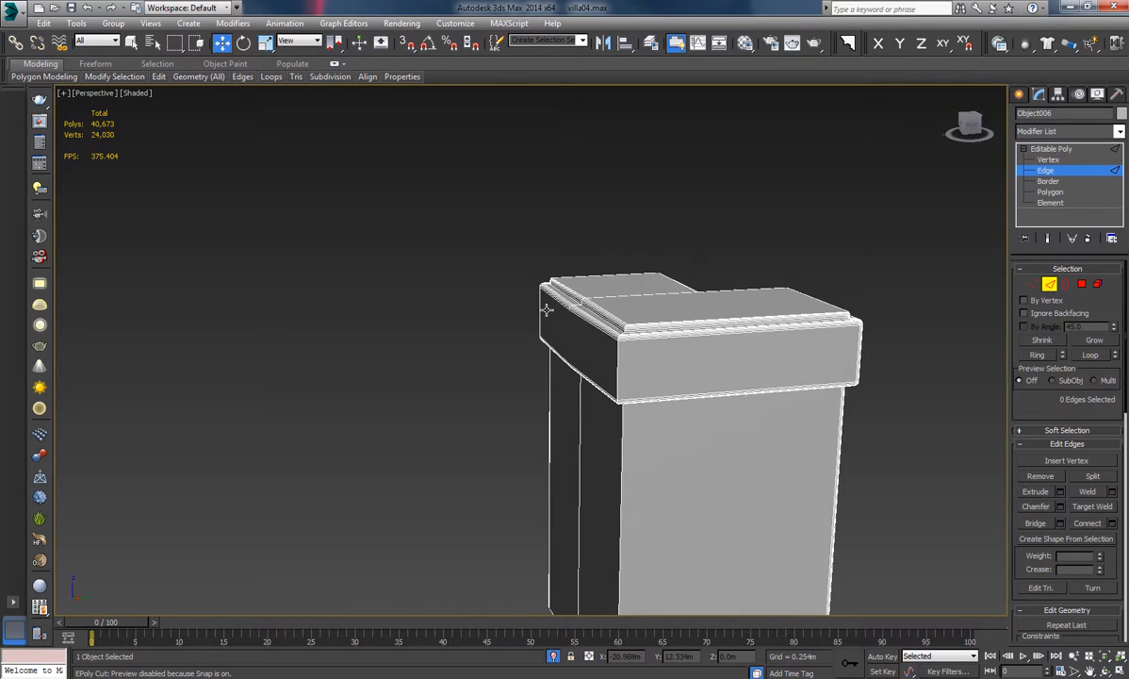
scroll(566, 320, "up", 5)
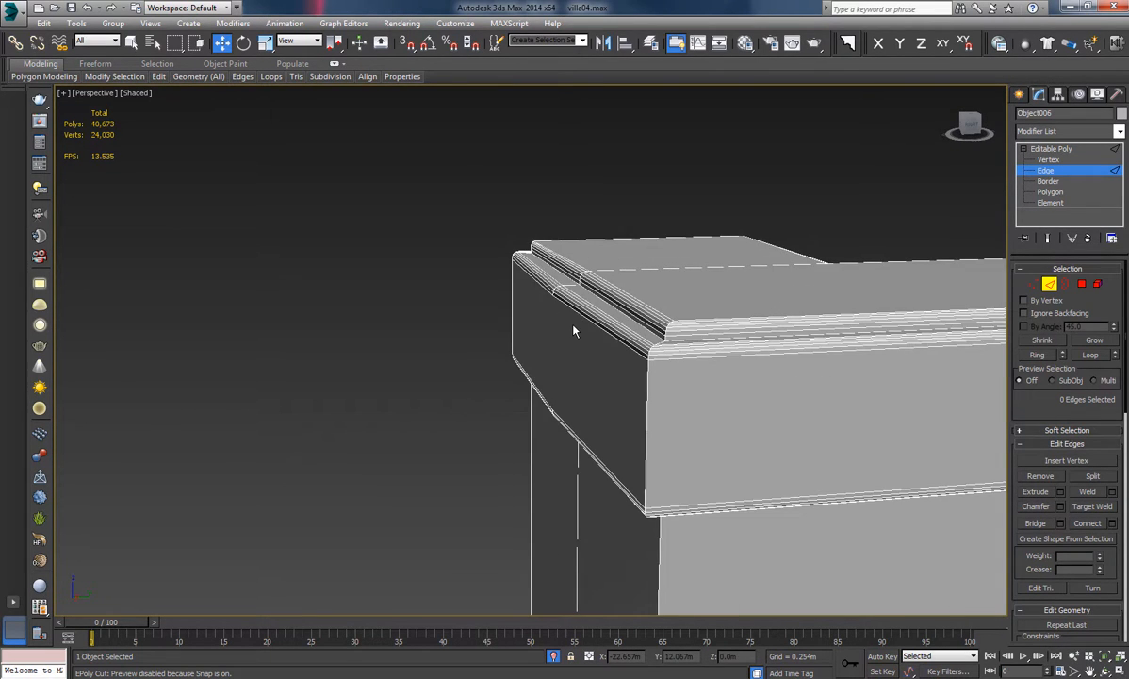
scroll(571, 326, "up", 2)
middle_click_drag(569, 322, 608, 311, "alt")
Try shifting the vertical dividing edge on the cap's outer side slightly along the Y axis.
left_click(584, 325)
mouse_move(576, 357)
middle_mouse_down("alt")
mouse_move(617, 320)
mouse_move(584, 374)
middle_mouse_up("alt")
left_click(589, 350)
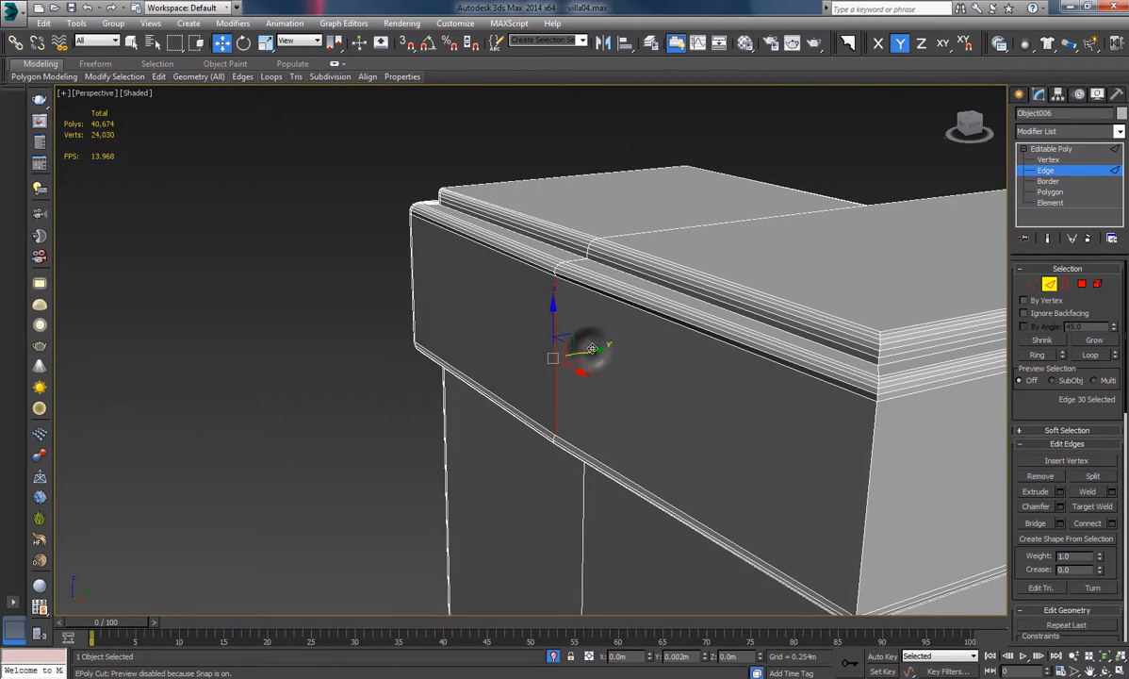
left_click_drag(589, 349, 591, 350)
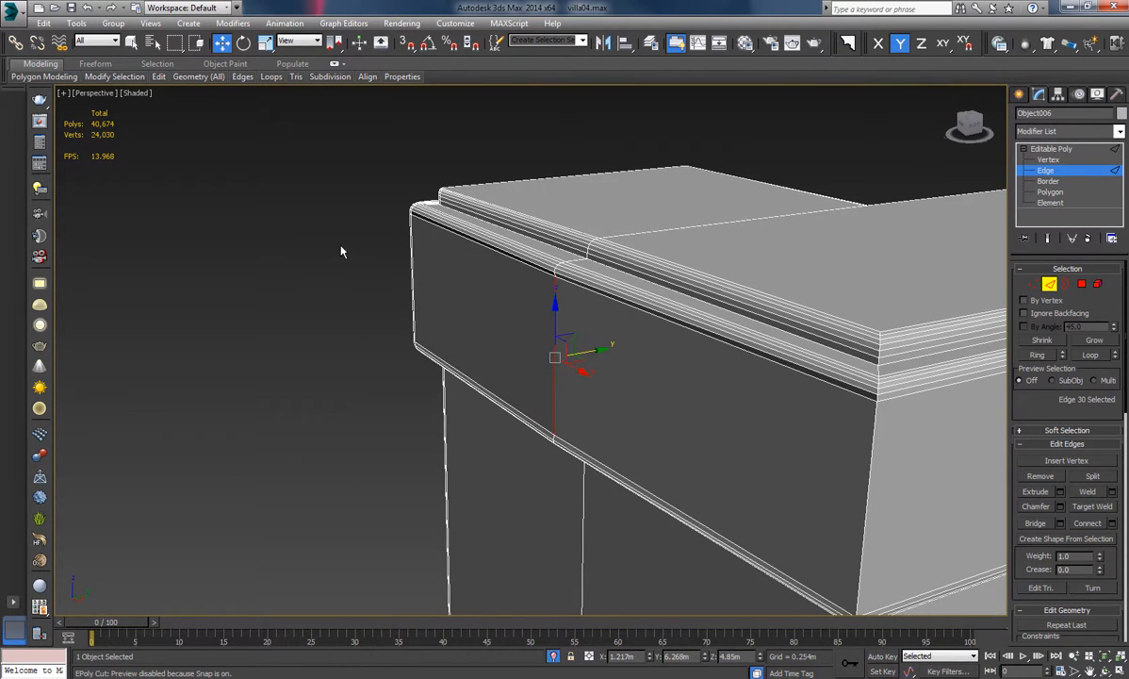
Remove the vertical edge dividing the cap's outer side face.
middle_click_drag(609, 312, 810, 301, "alt")
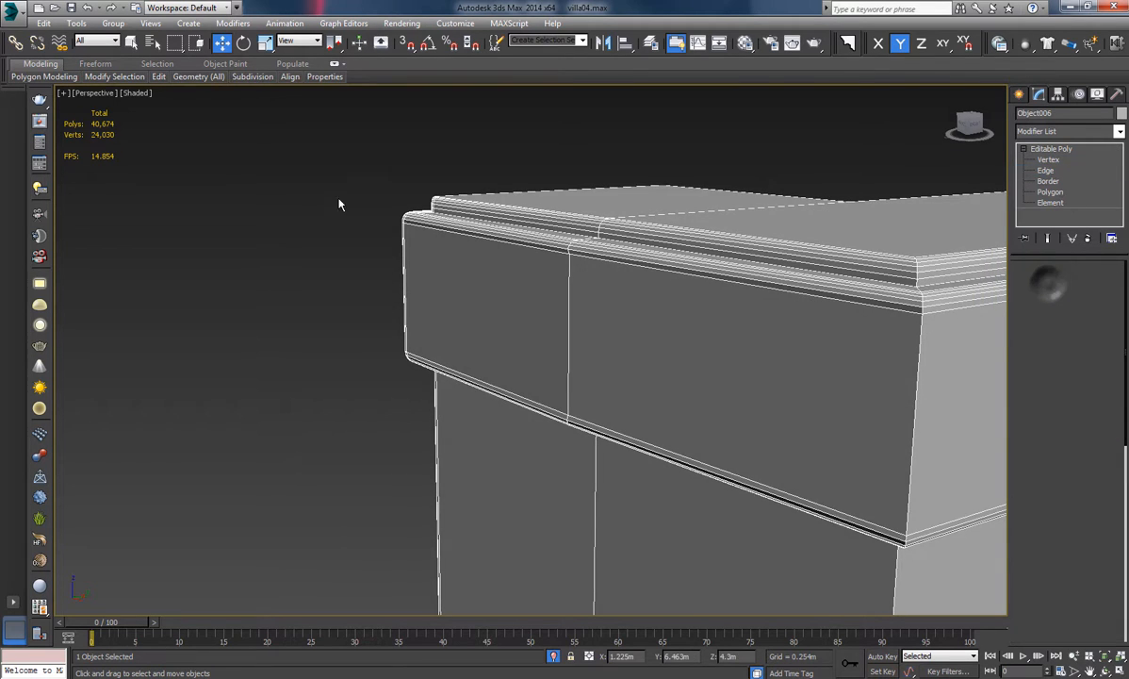
left_click(307, 192)
mouse_move(695, 295)
middle_mouse_down("alt")
mouse_move(632, 280)
mouse_move(779, 321)
mouse_move(714, 307)
middle_mouse_up("alt")
left_click(602, 303)
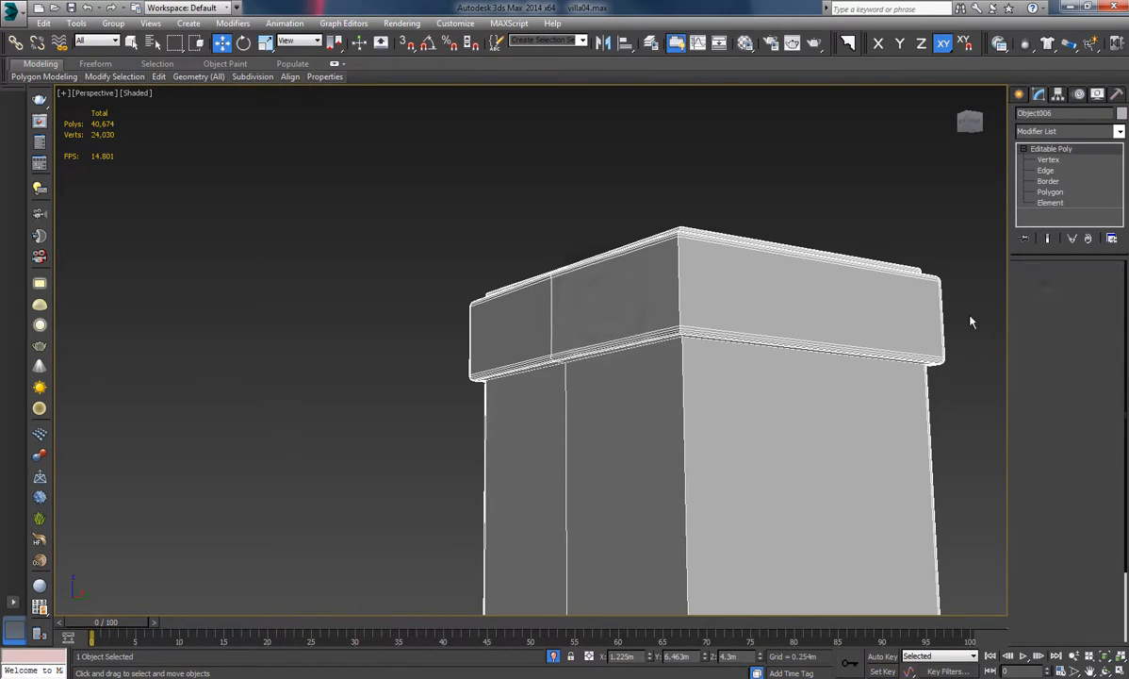
key("2")
left_click(550, 322)
left_click(1041, 476)
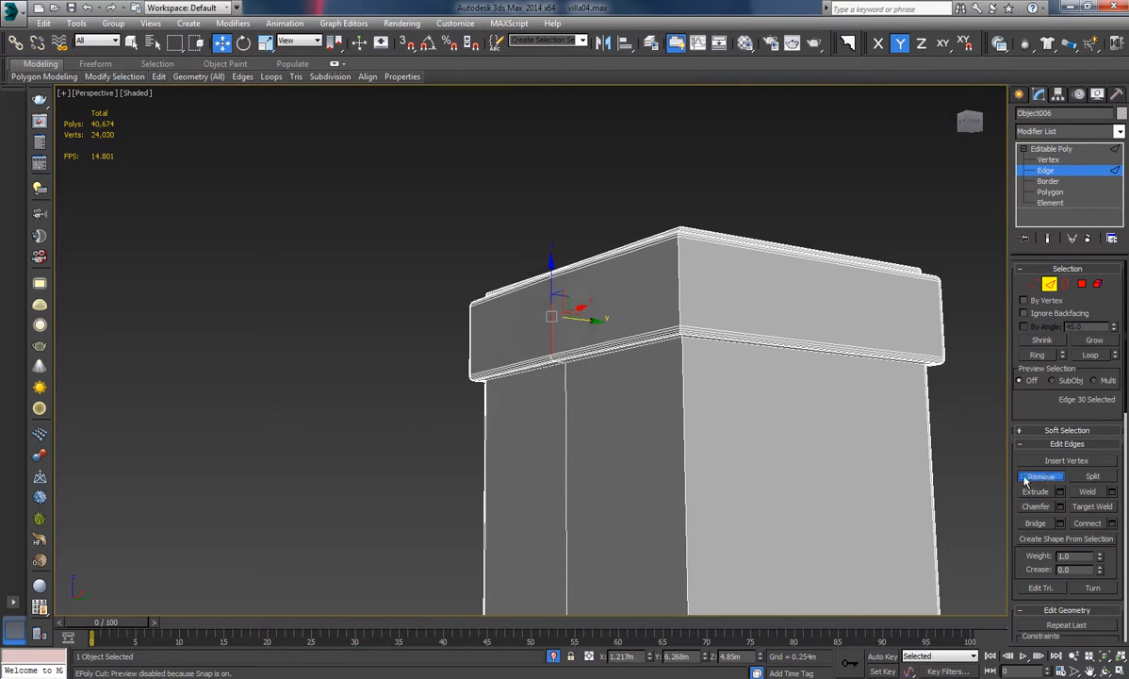
Select the shaft's vertical dividing edge with the dividing edge across the cap top and extend them to full loops.
middle_click_drag(887, 244, 602, 344, "alt")
scroll(676, 389, "up", 4)
double_click(628, 402)
double_click(636, 224)
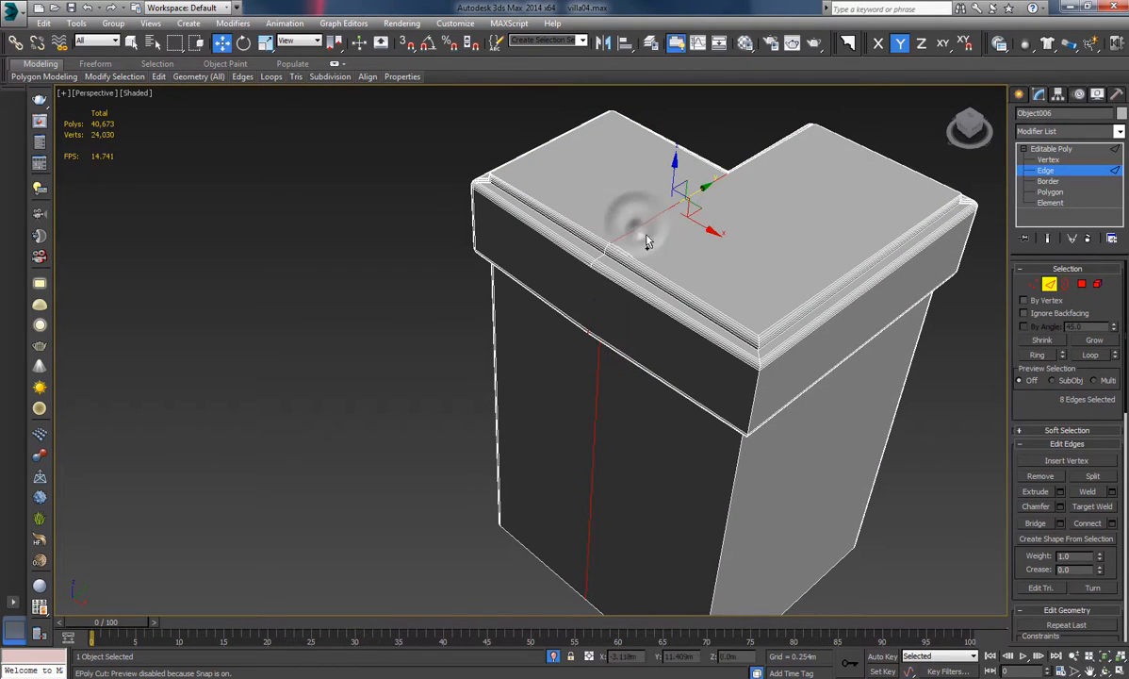
left_click(1090, 354)
middle_click_drag(905, 311, 584, 272, "alt")
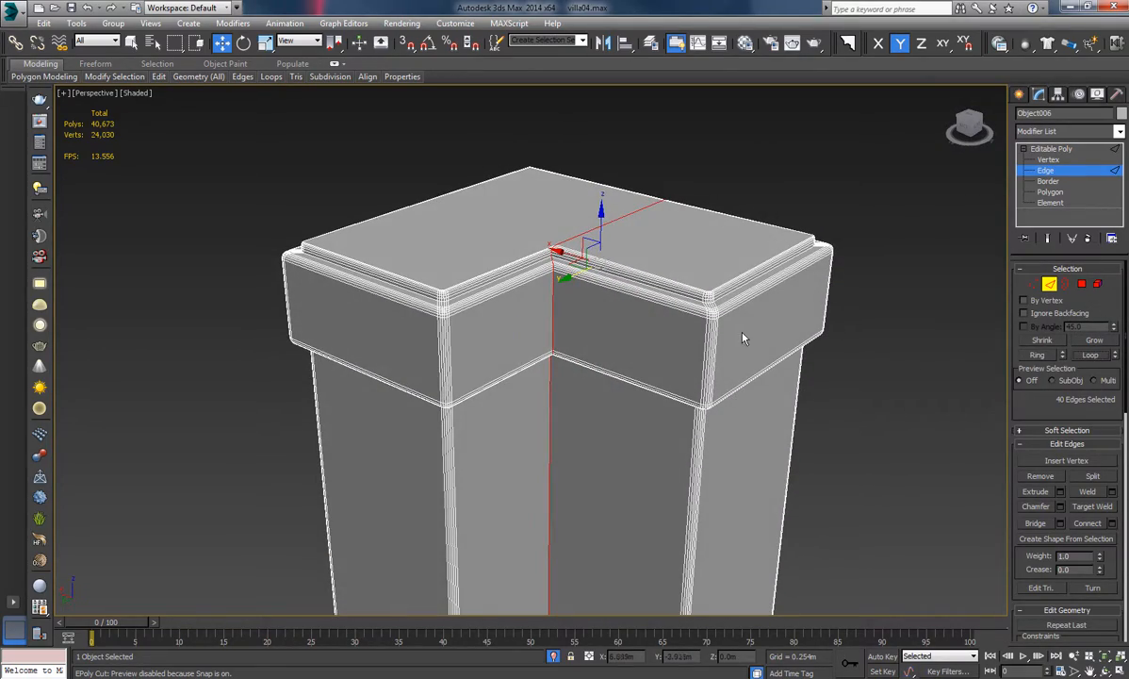
middle_click_drag(742, 337, 693, 349, "alt")
middle_click_drag(602, 368, 604, 212, "alt")
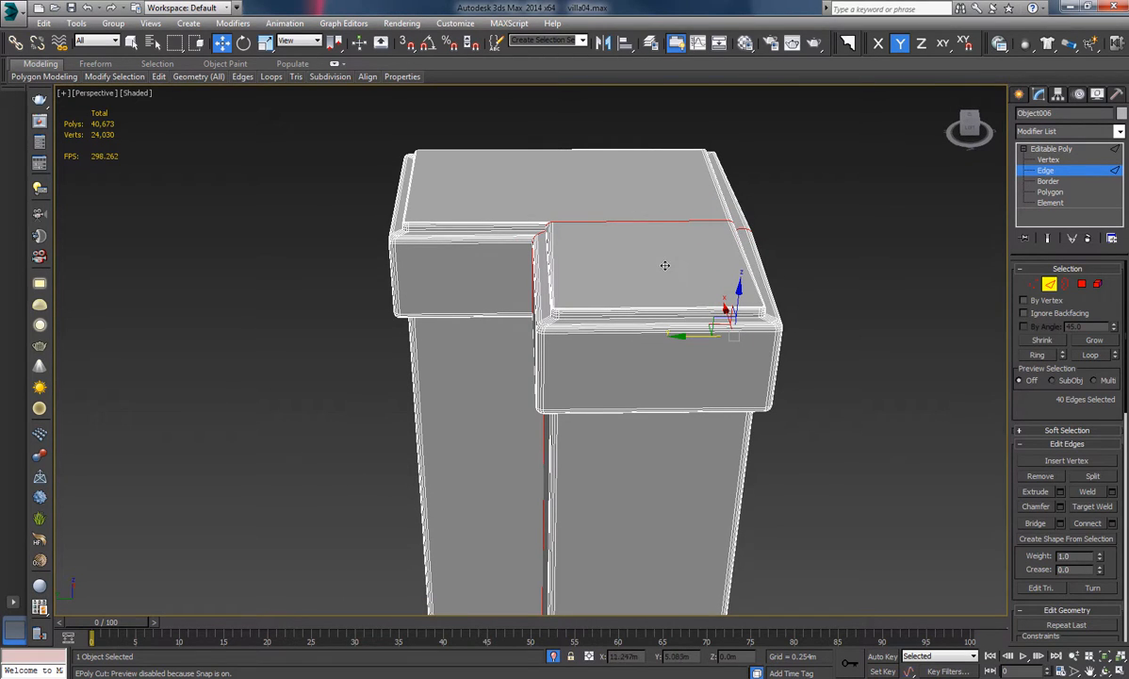
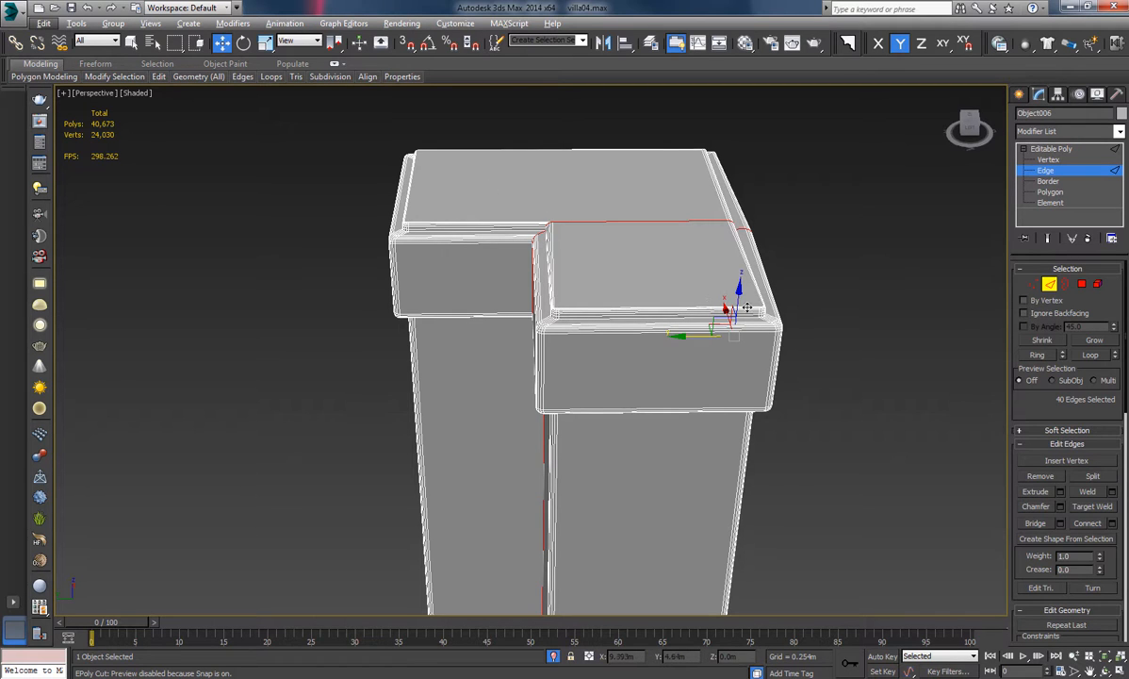
Select the vertical dividing edge on the shaft's outer face, extend it to its edge loop and remove it.
left_click(820, 311)
middle_click_drag(820, 311, 725, 345, "alt")
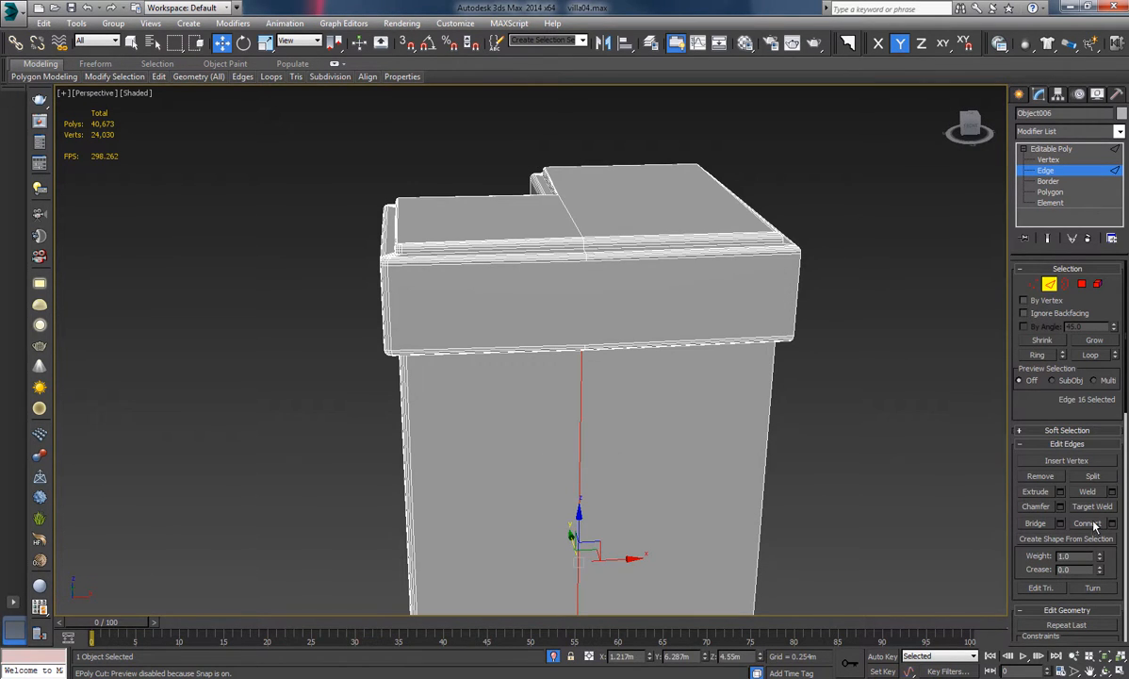
left_click(1091, 354)
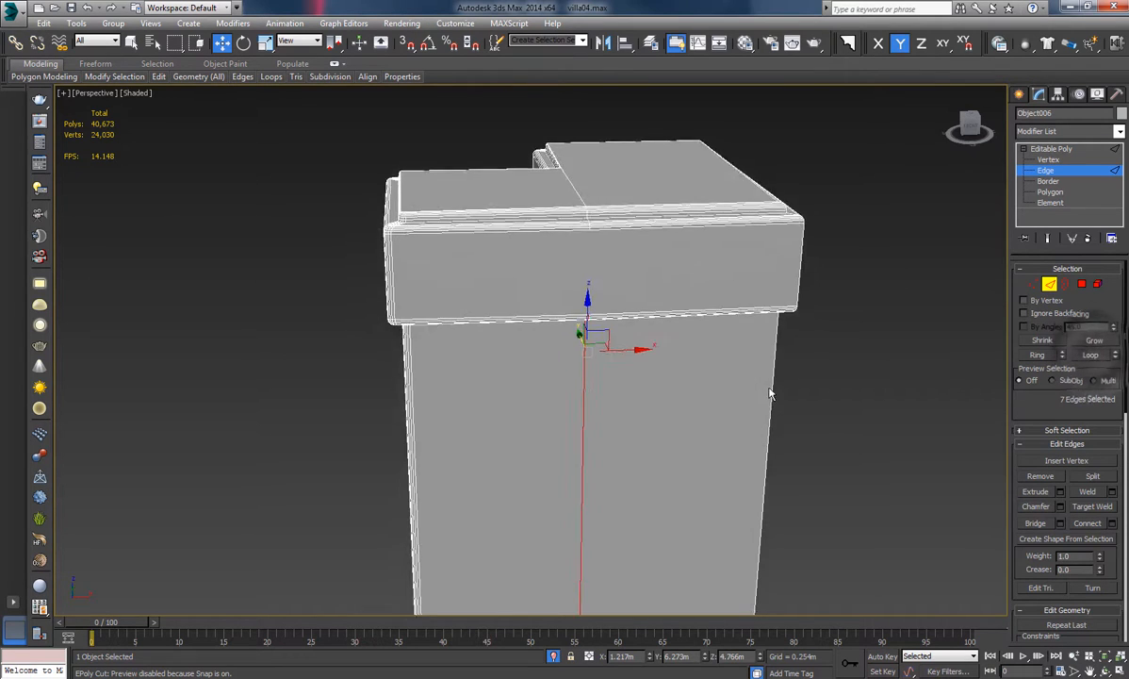
middle_click_drag(771, 391, 998, 499, "alt")
left_click(1041, 477)
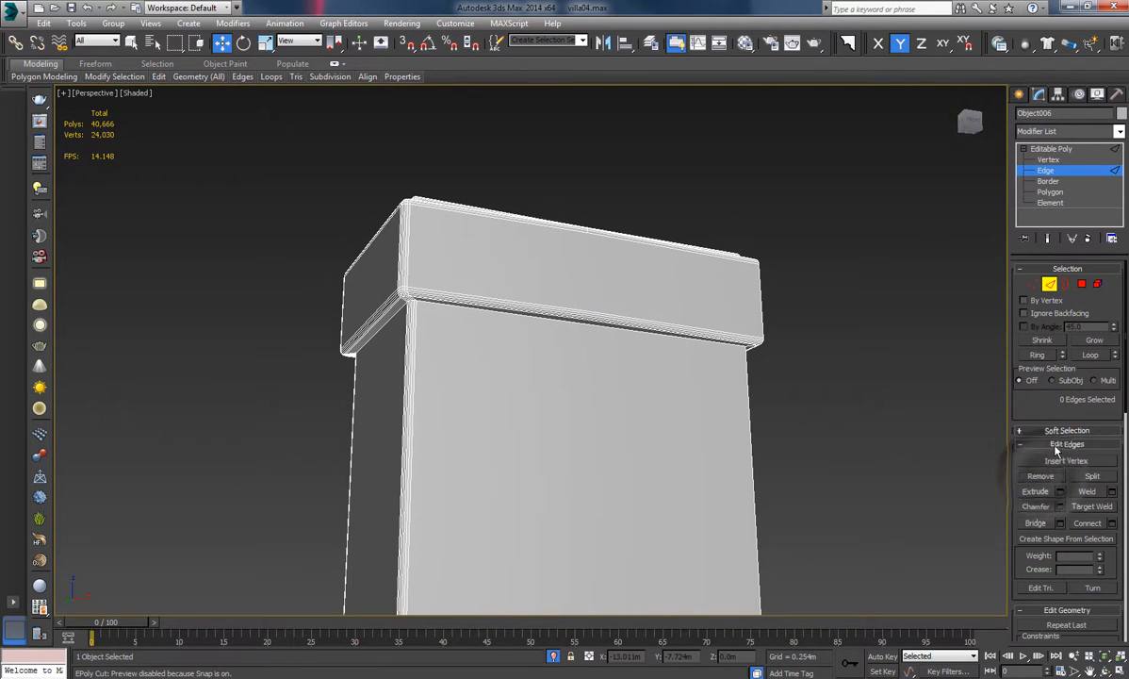
Straighten the cap's bulging side by moving its middle vertices along the Y axis into line with the corner vertices.
left_click(1046, 284)
middle_click_drag(631, 373, 537, 300, "alt")
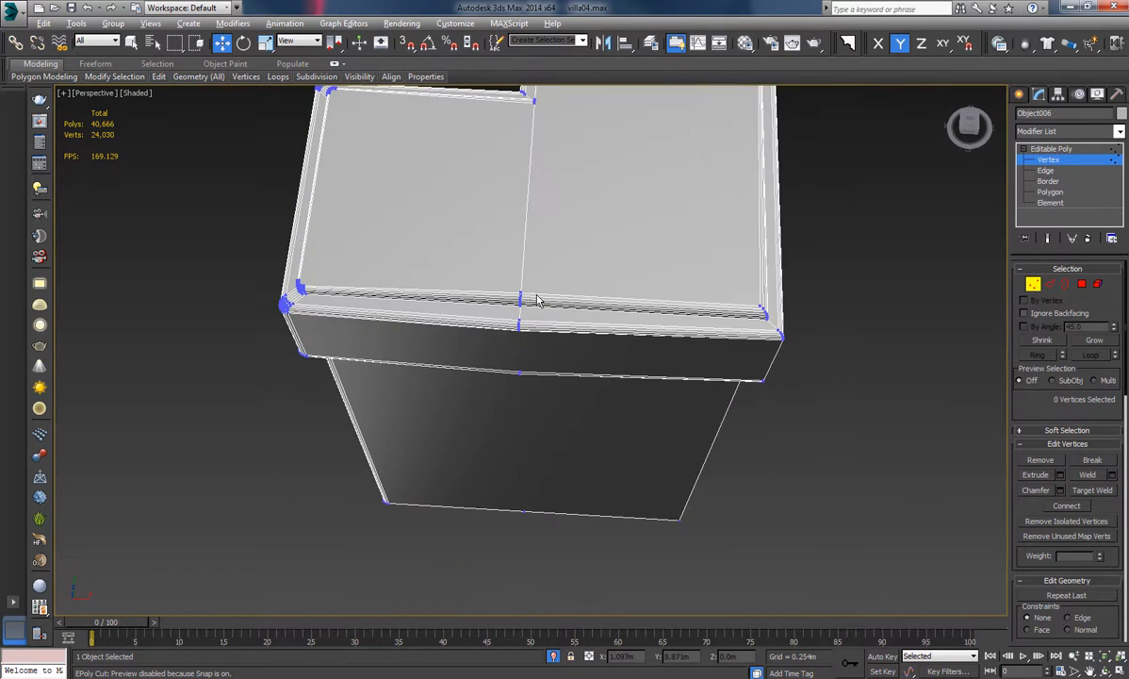
middle_click_drag(505, 374, 517, 385)
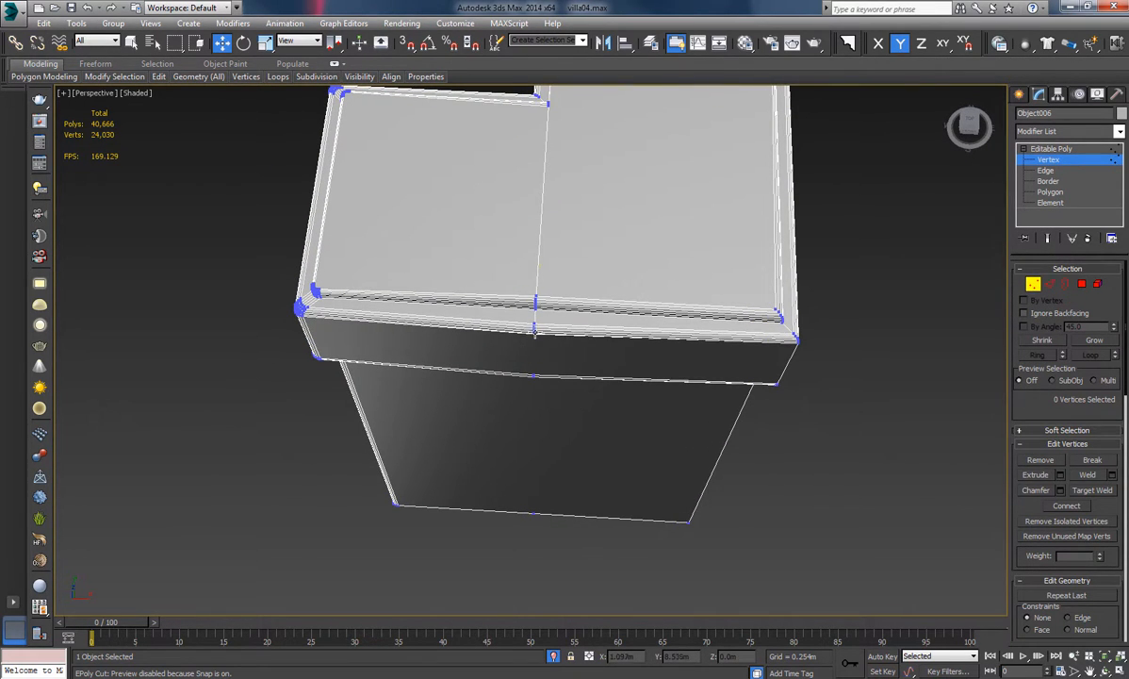
middle_click_drag(590, 383, 612, 202)
key("t")
scroll(604, 353, "up", 5)
scroll(565, 356, "up", 10)
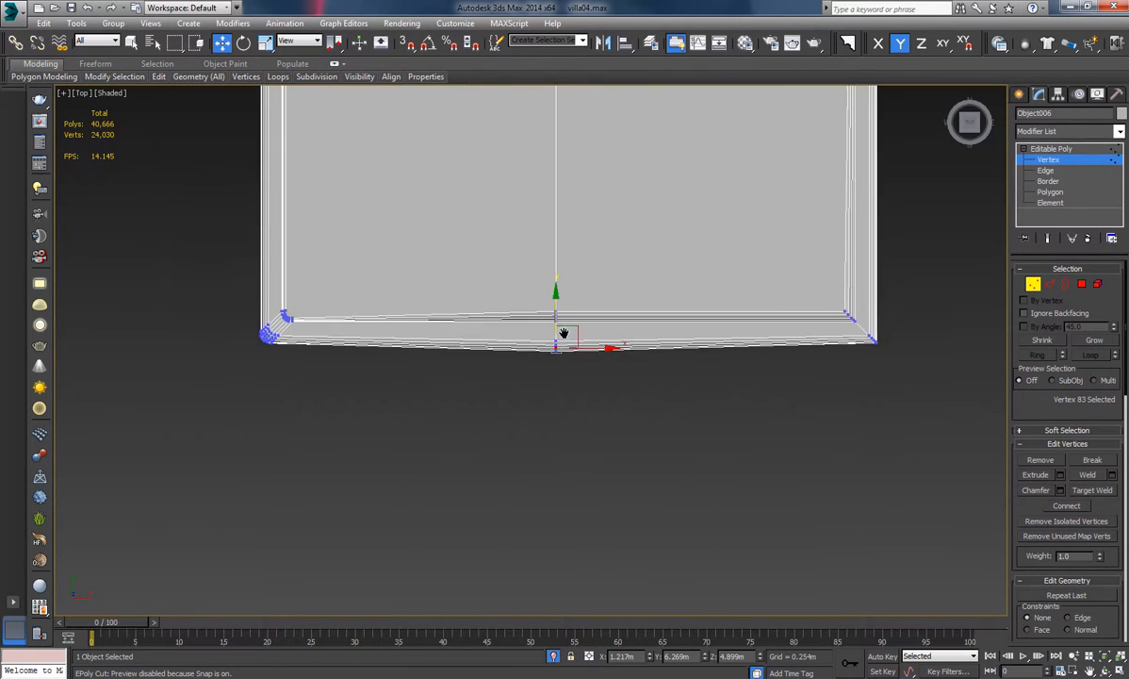
middle_click_drag(613, 389, 650, 421)
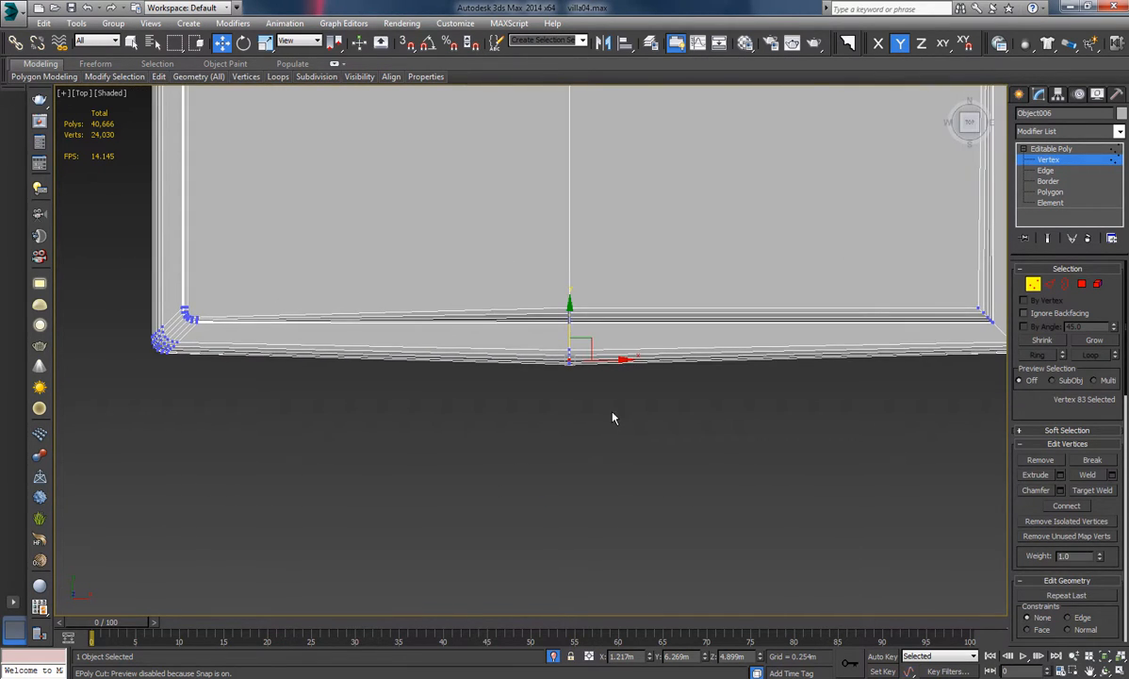
left_click_drag(608, 412, 570, 319)
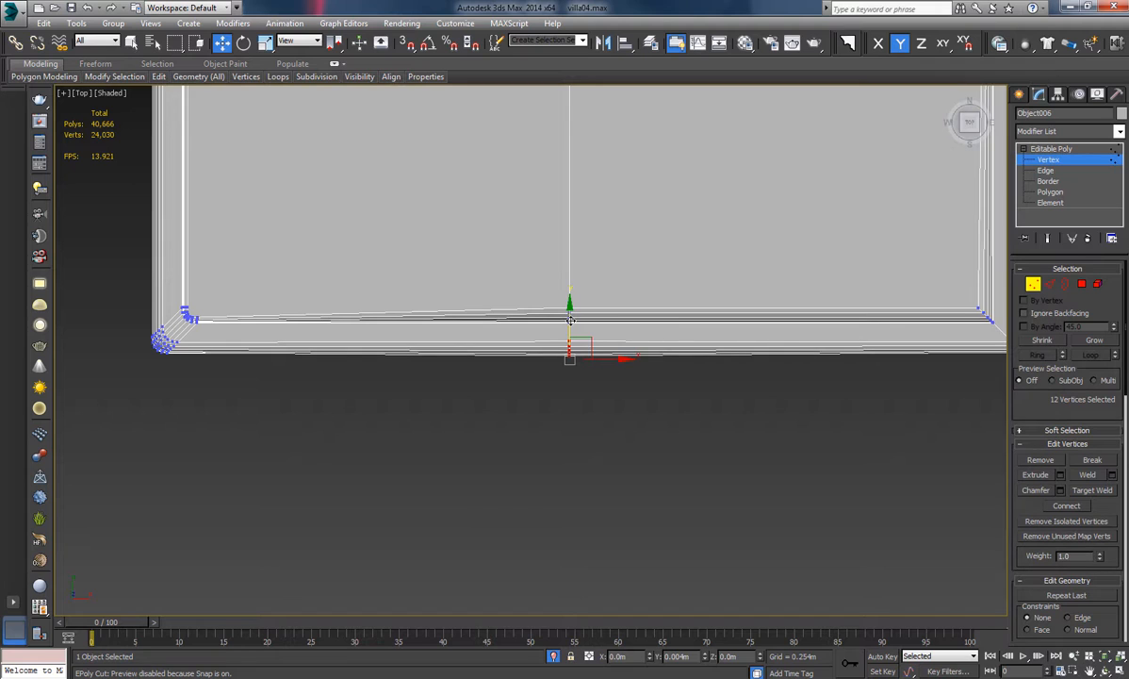
left_click_drag(569, 319, 570, 312)
scroll(613, 398, "down", 3)
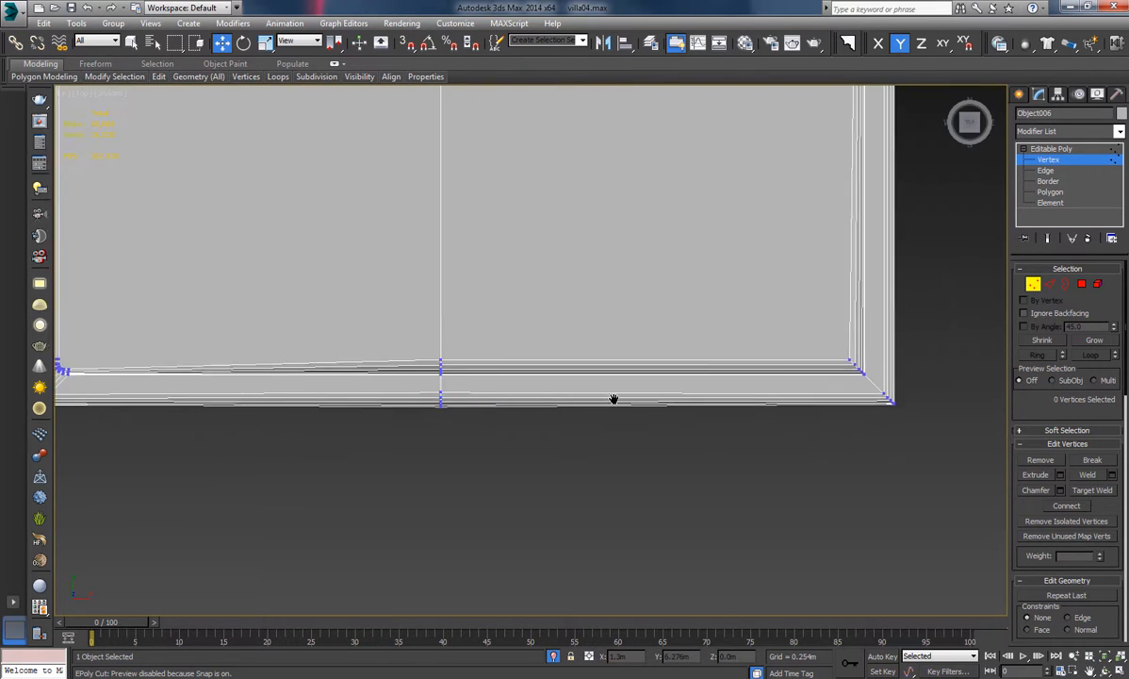
Cap the open border at the bottom of the L-shaped pillar.
key("p")
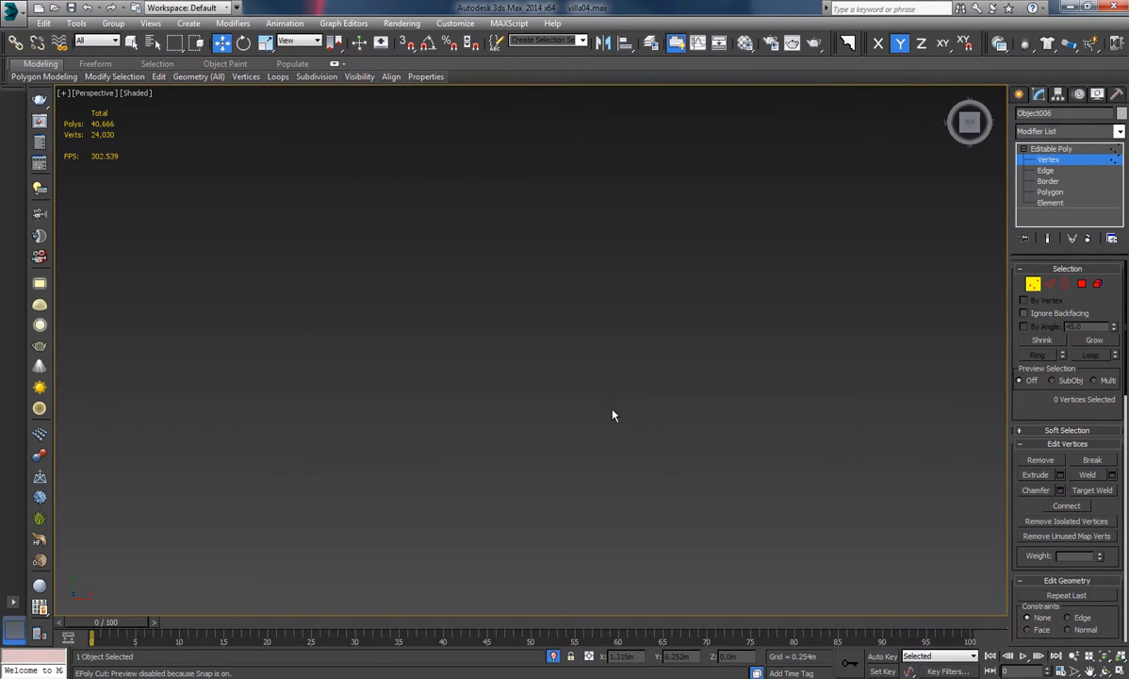
key("z")
middle_click_drag(621, 292, 668, 332, "alt")
left_click(1033, 284)
left_click(879, 309)
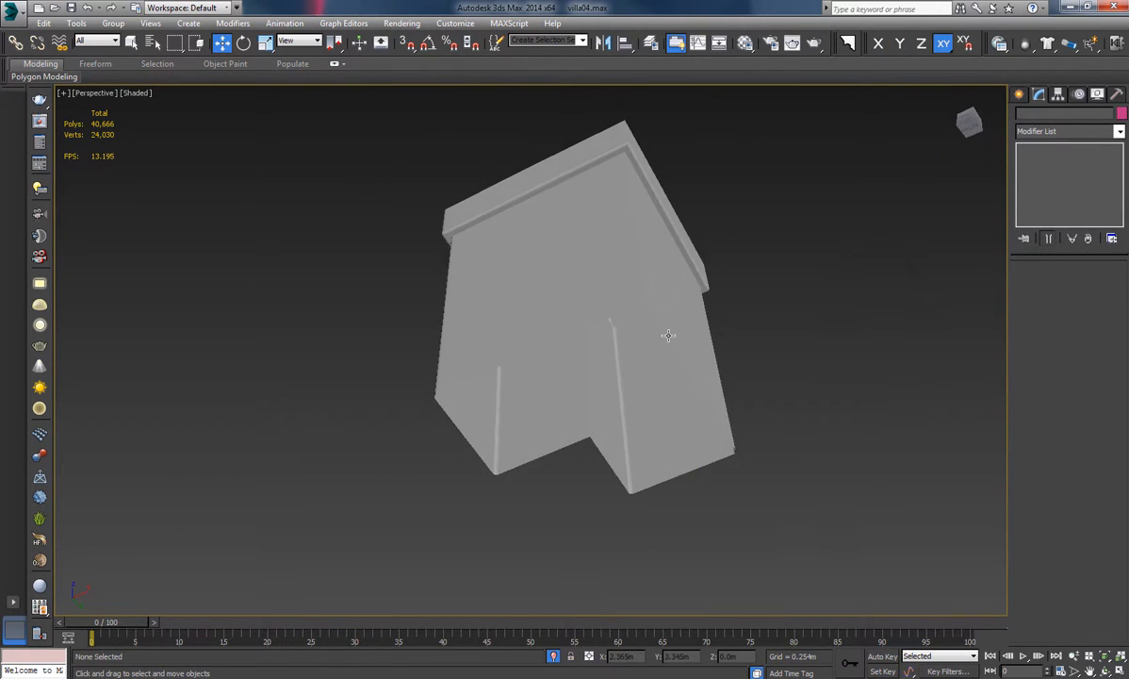
left_click(668, 331)
left_click(1065, 283)
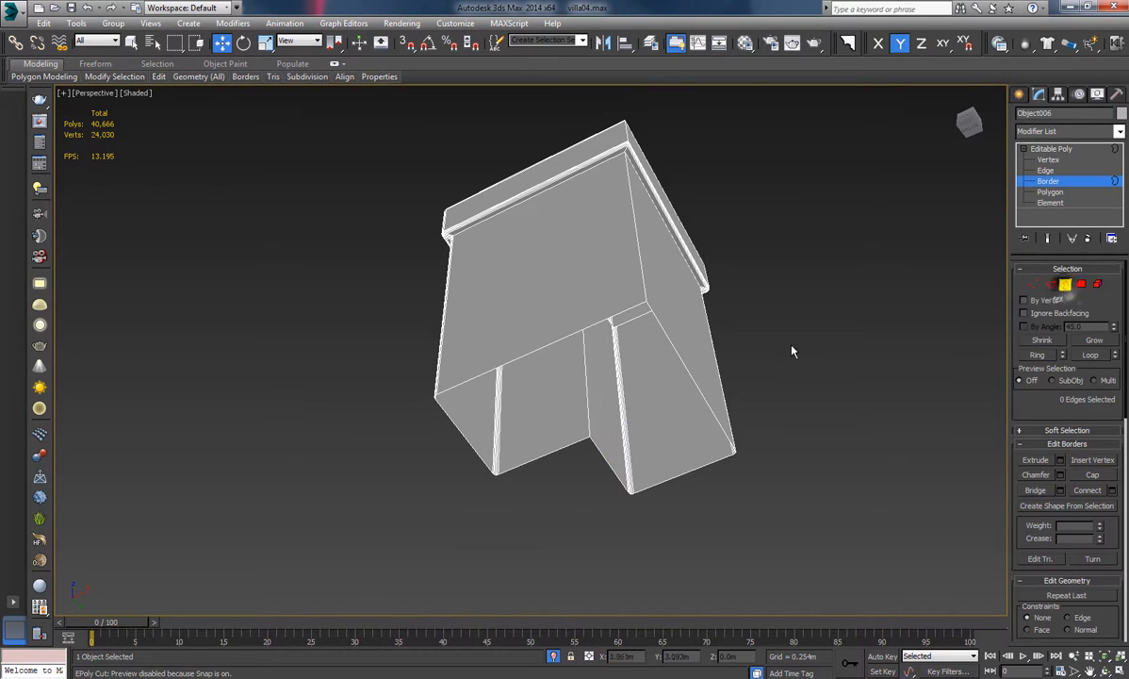
left_click(687, 370)
left_click(1093, 475)
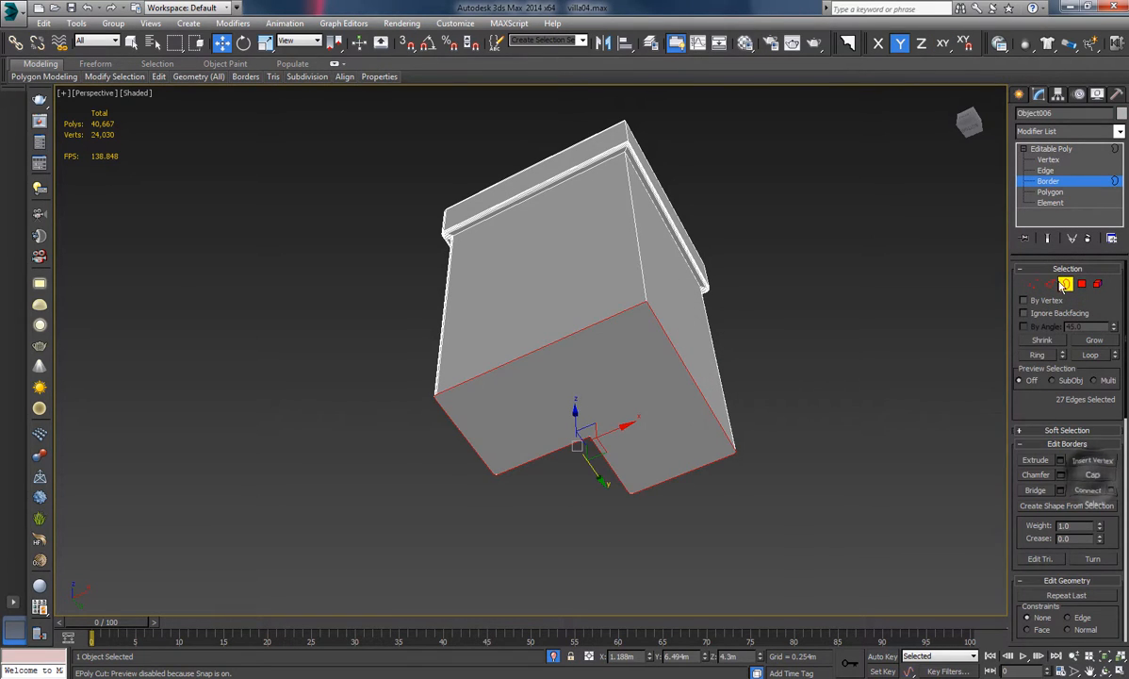
left_click(1079, 285)
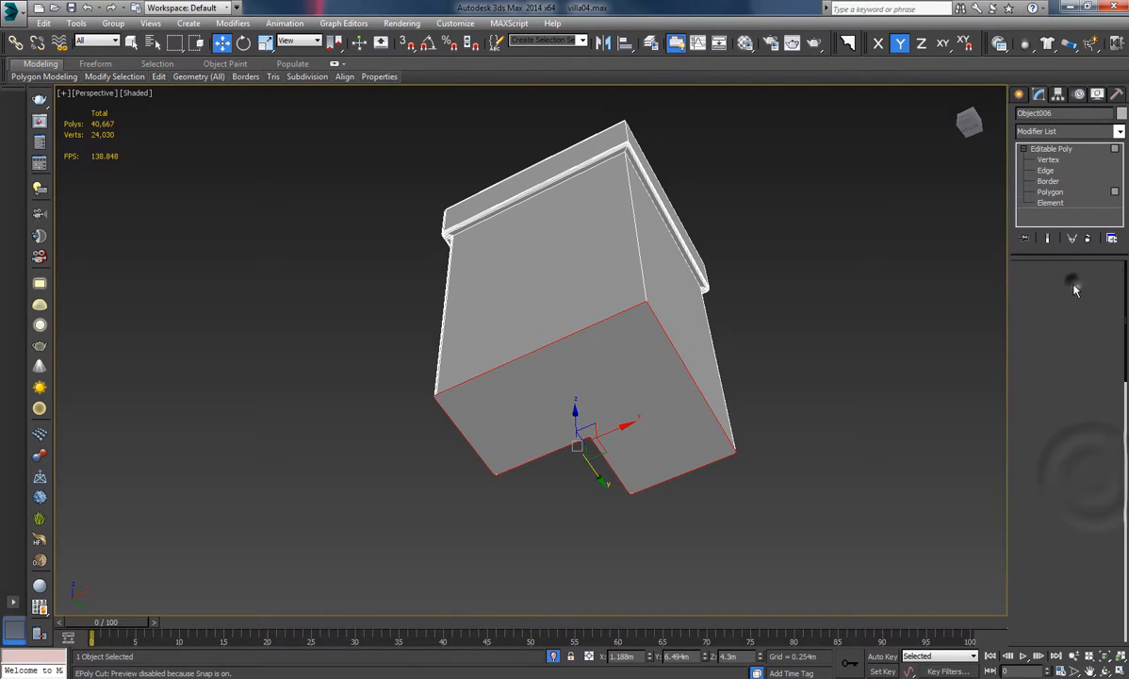
left_click(801, 334)
Center the pillar's pivot to the object using Affect Pivot Only.
middle_click_drag(802, 335, 660, 504, "alt")
left_click(643, 342)
middle_click_drag(642, 342, 631, 420, "alt")
left_click(1057, 96)
left_click(1067, 179)
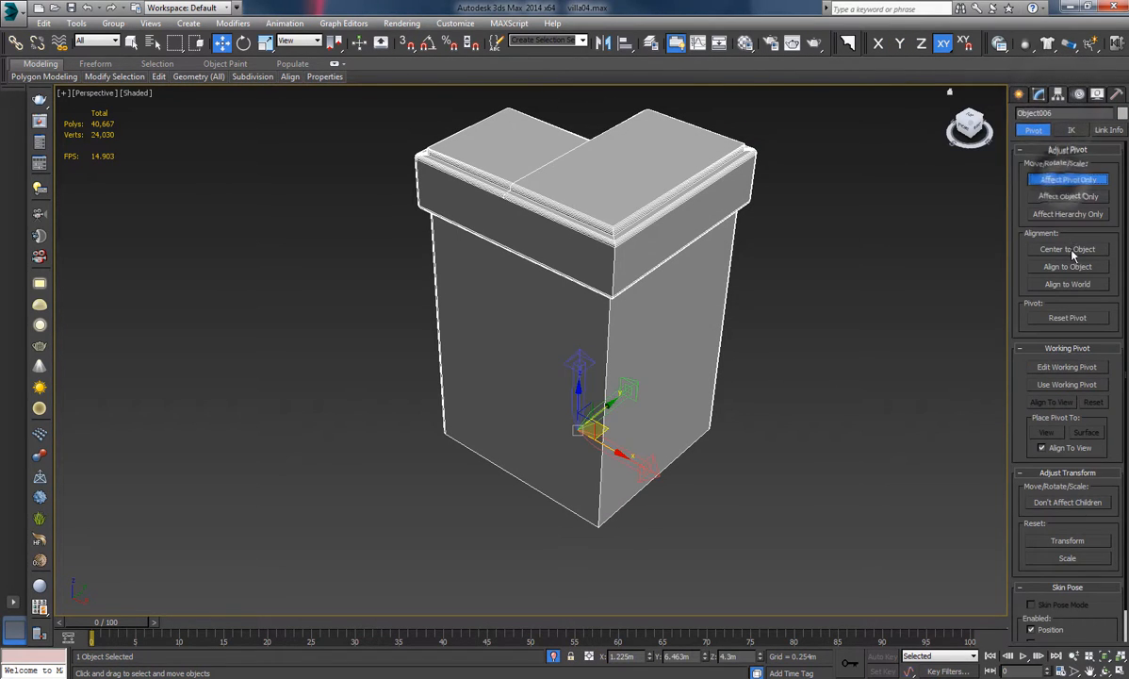
left_click(1068, 249)
left_click(1068, 179)
Deselect the pillar and exit isolation to show the whole villa again.
middle_click_drag(819, 361, 591, 343, "alt")
left_click(797, 330)
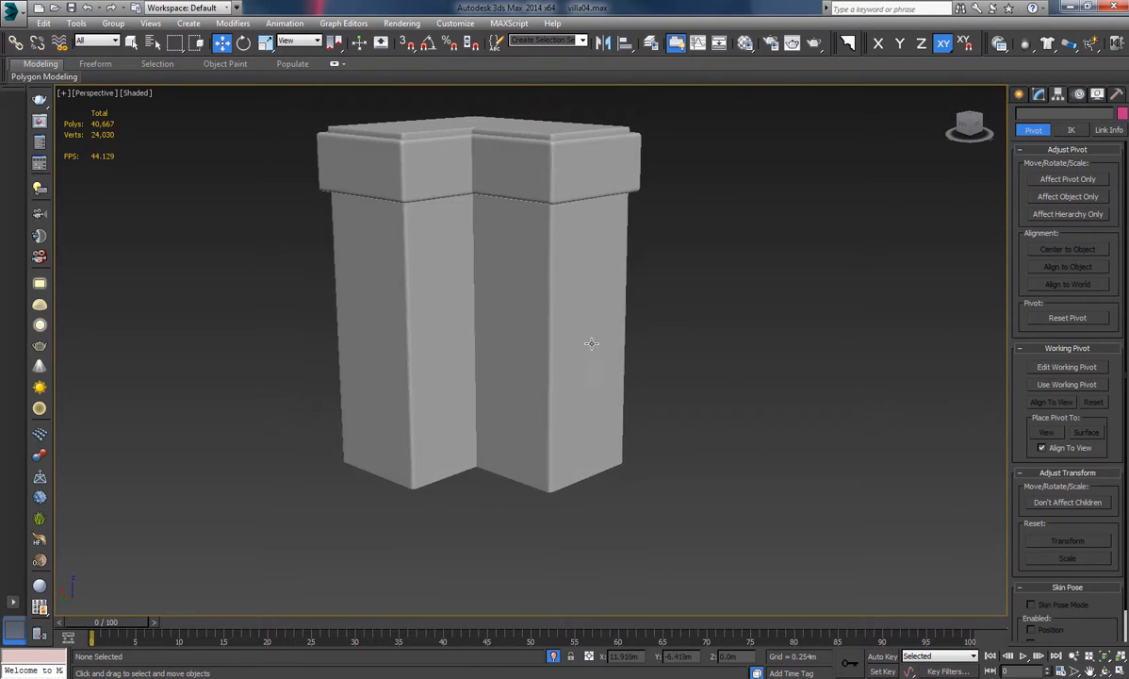
scroll(640, 413, "down", 3)
middle_click_drag(640, 412, 618, 401, "alt")
left_click(555, 655)
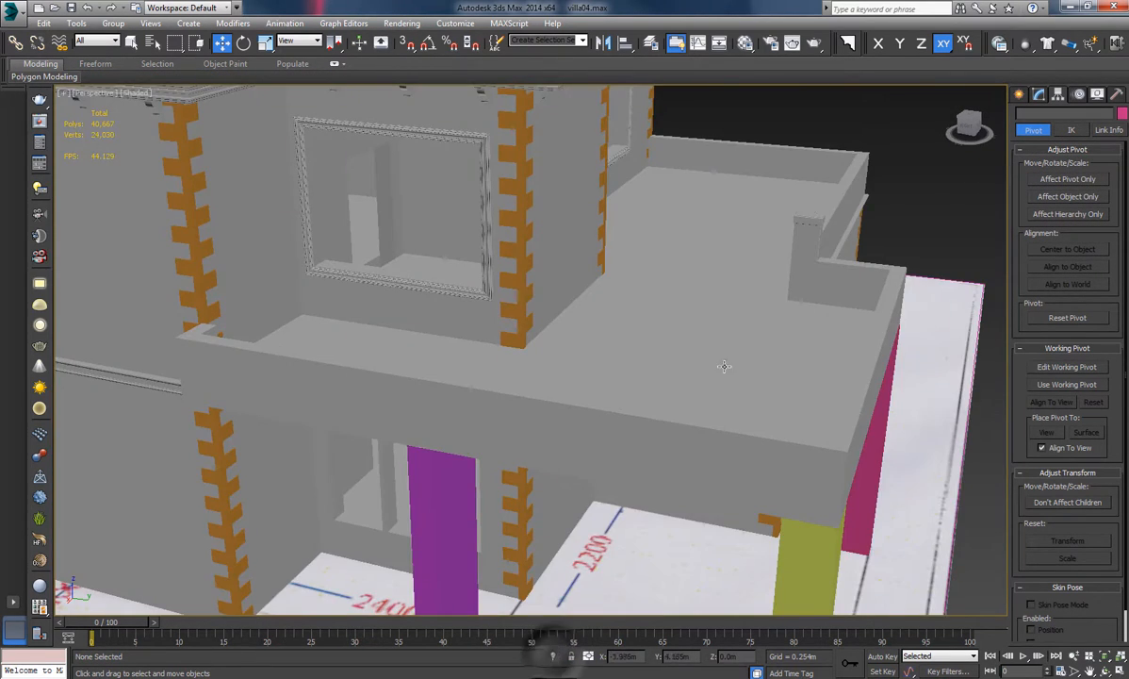
Copy the pillar about 0.62 m along the Y axis and mirror the copy on the X axis without cloning.
middle_click_drag(723, 366, 601, 336, "alt")
scroll(658, 354, "up", 5)
left_click(633, 328)
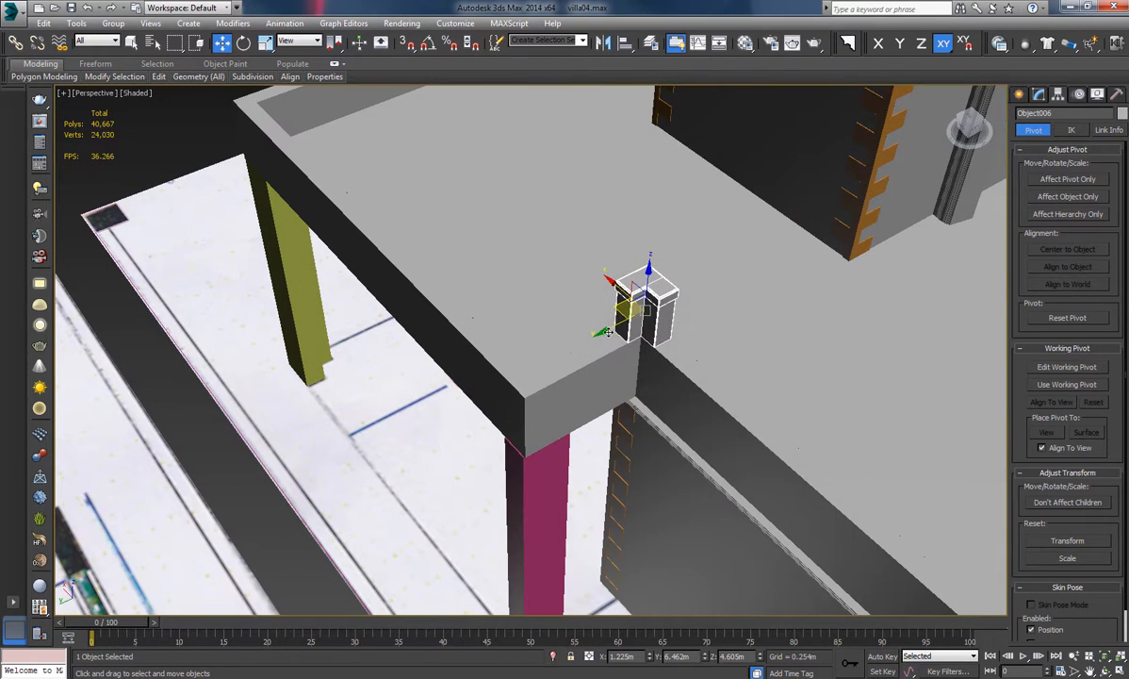
left_click_drag(601, 333, 548, 363, "shift")
left_click(569, 401)
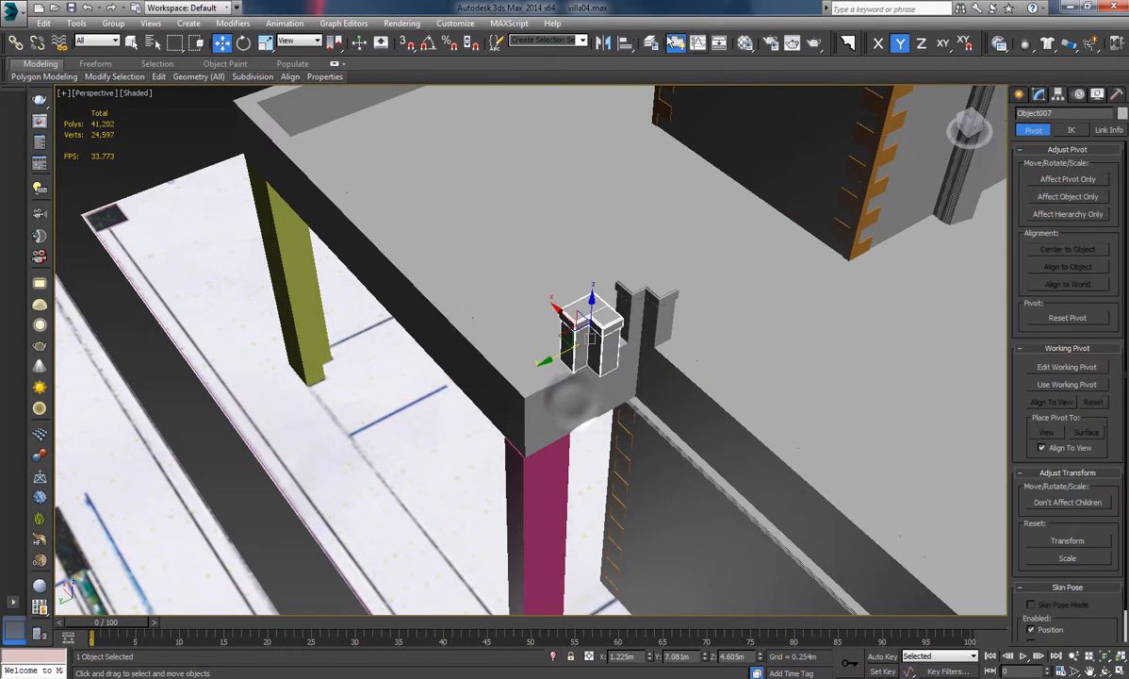
left_click(601, 47)
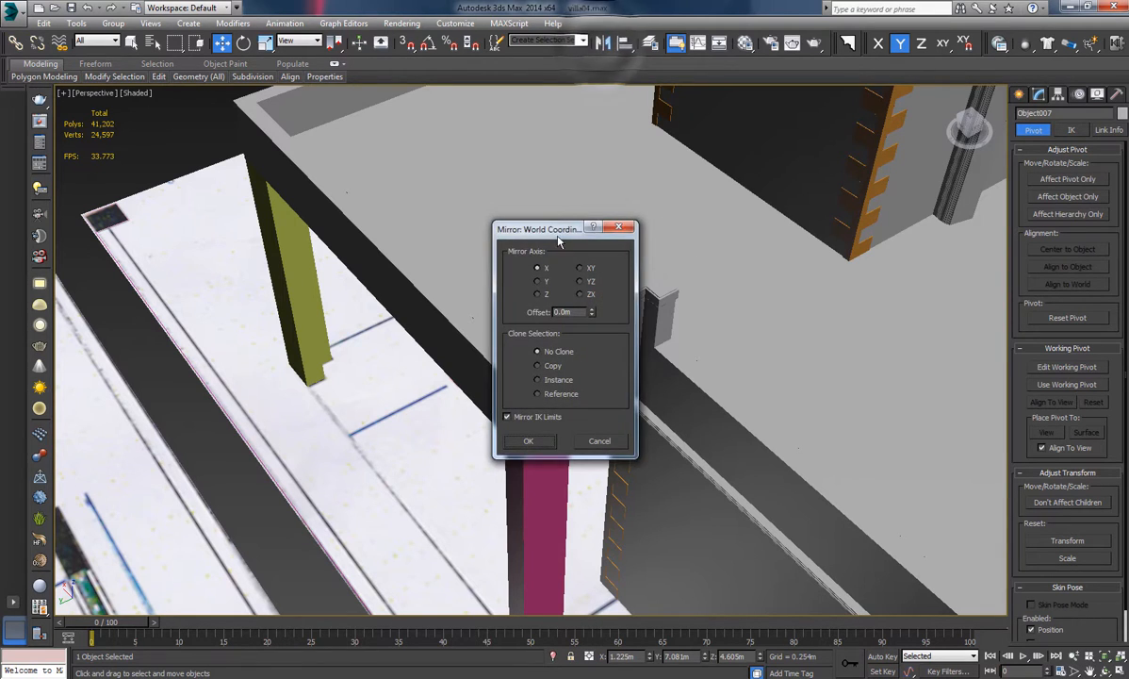
left_click_drag(556, 226, 314, 183)
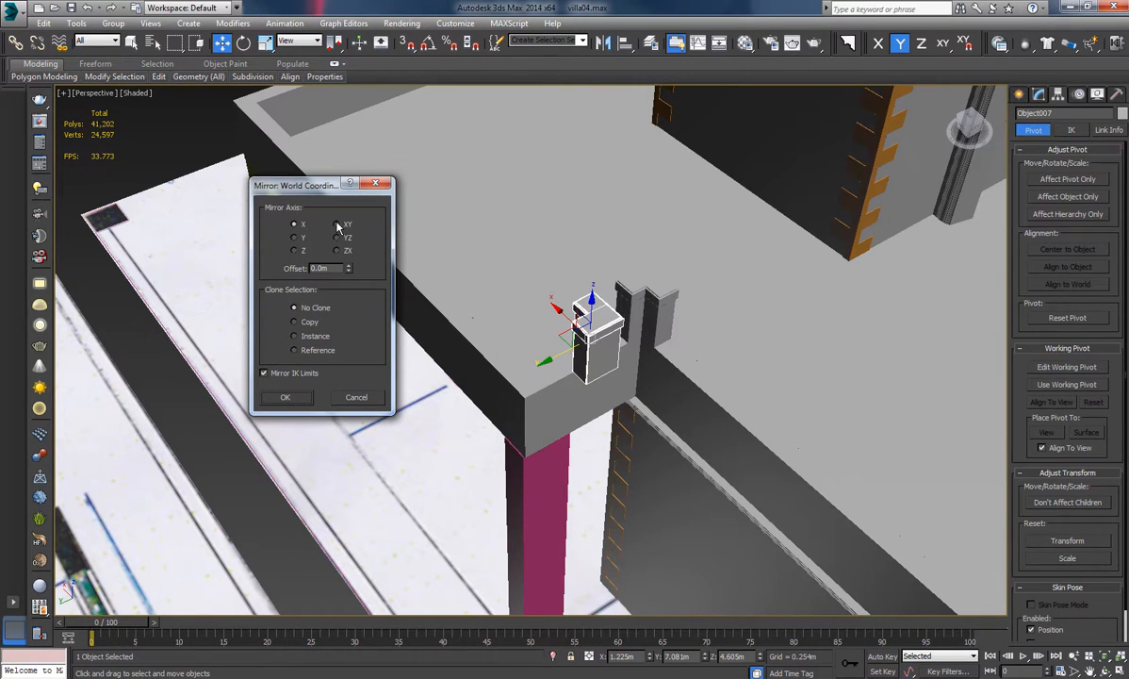
left_click(302, 394)
Snap the mirrored pillar's base corner to the outer parapet corner above the magenta column.
middle_click_drag(670, 395, 612, 384, "alt")
scroll(603, 382, "up", 2)
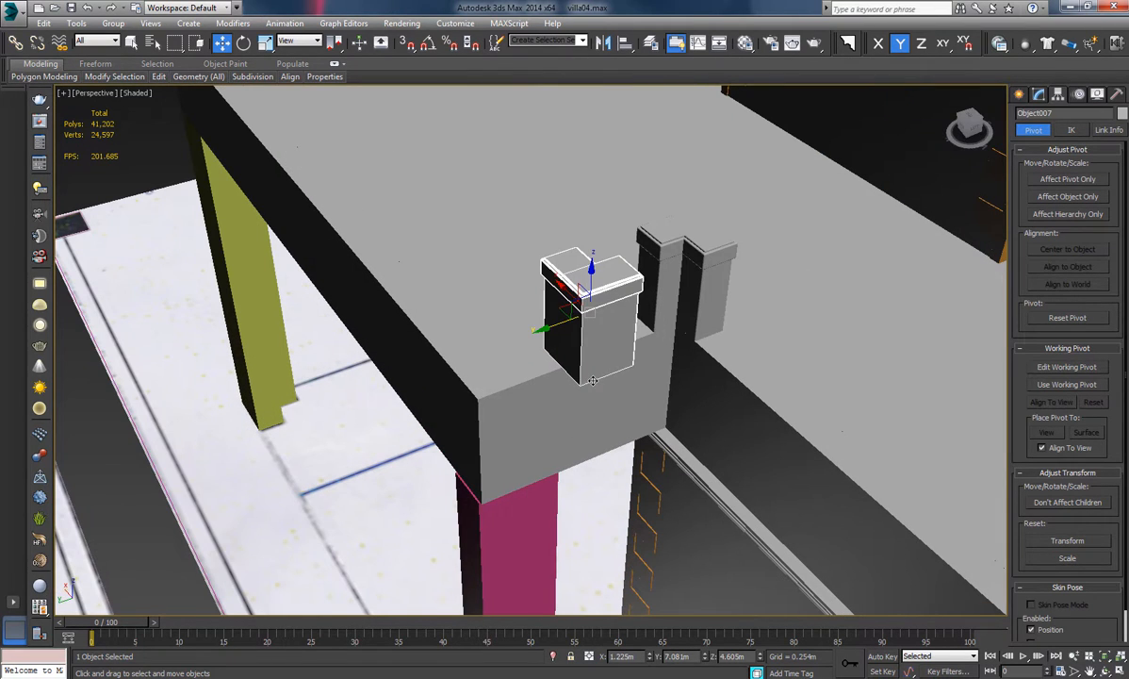
left_click_drag(579, 385, 479, 398)
middle_click_drag(478, 398, 642, 356)
scroll(690, 354, "down", 3)
key("s")
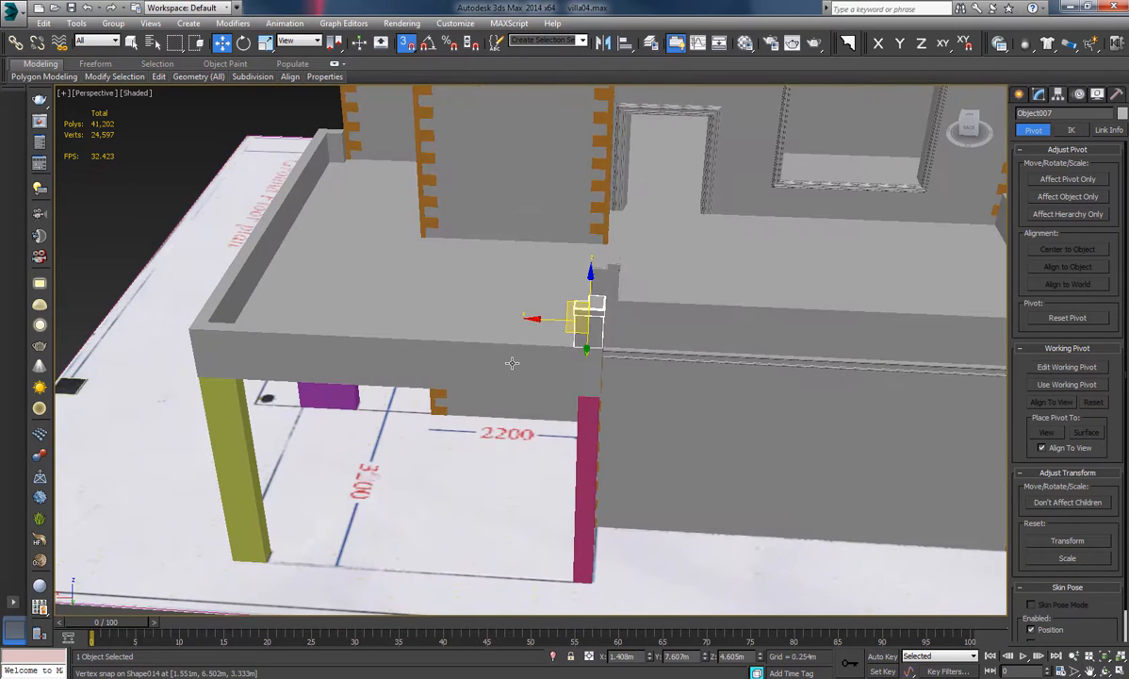
Copy the corner pillar about 3.4 m along the X axis and mirror the copy on the X axis without cloning.
middle_click_drag(575, 366, 676, 385)
left_click_drag(628, 339, 439, 327)
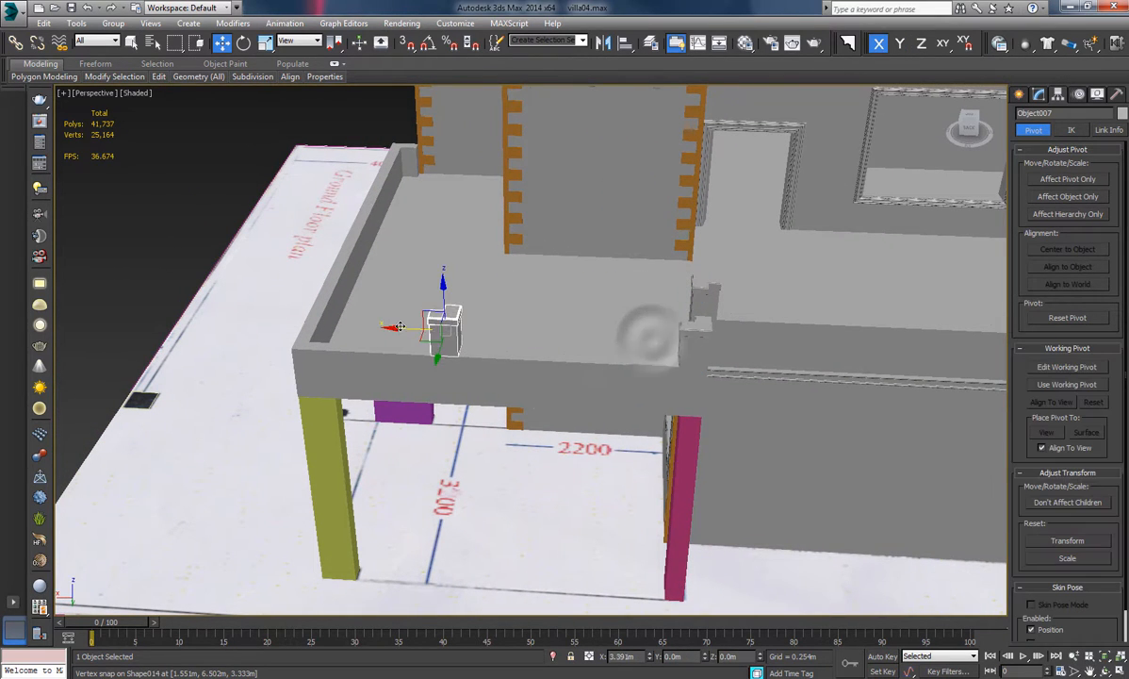
left_click(563, 401)
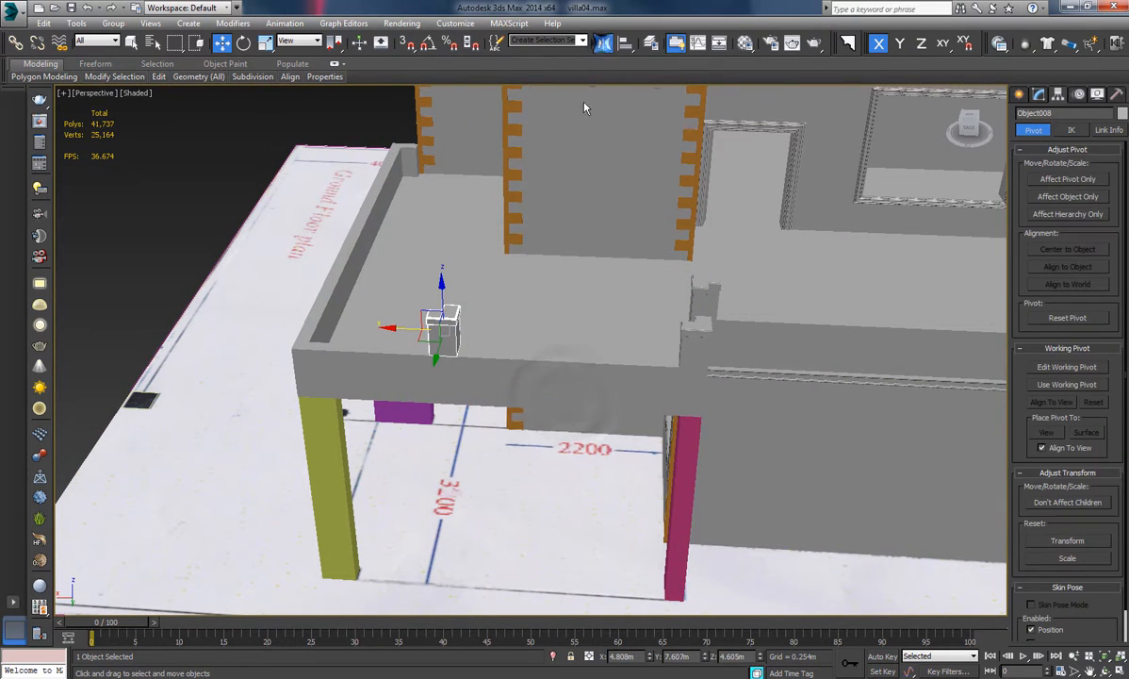
left_click(604, 43)
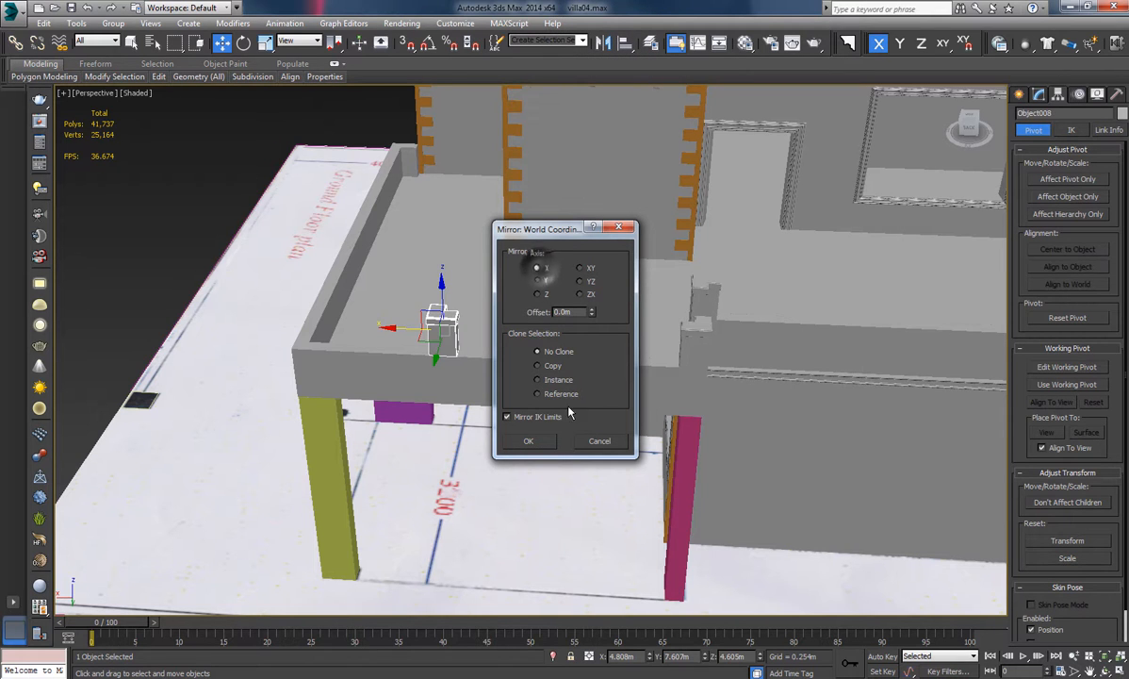
left_click(538, 444)
Snap the copied pillar's base corner to the outer parapet corner above the olive-green column.
middle_click_drag(468, 381, 533, 367, "alt")
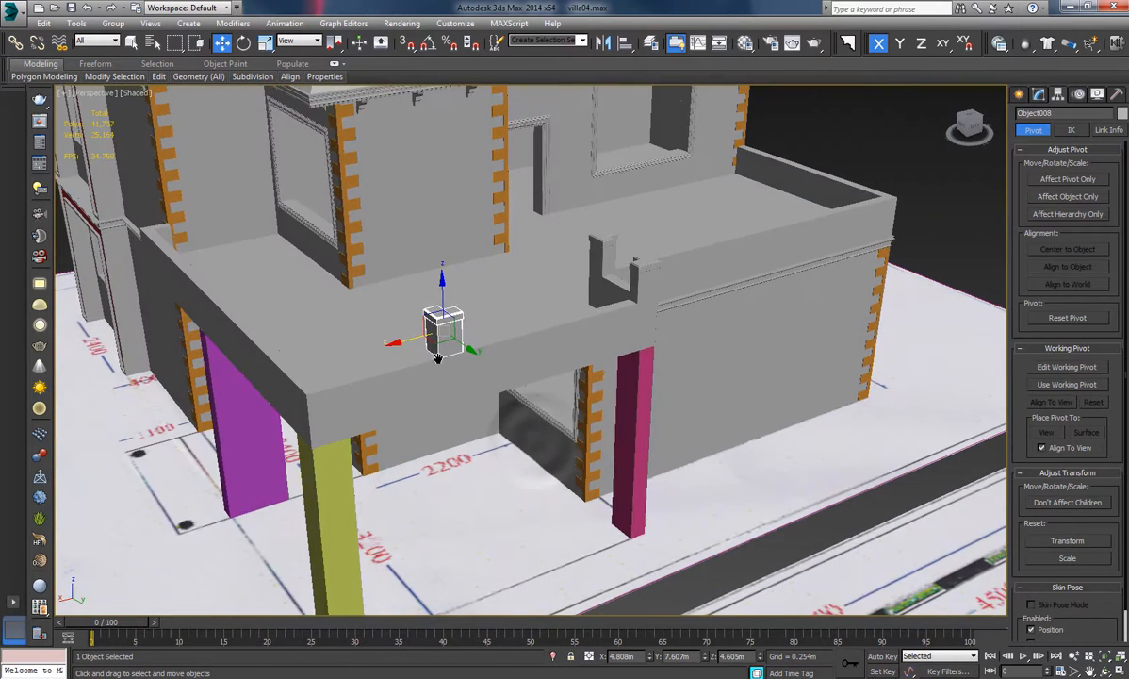
scroll(455, 356, "up", 5)
left_click_drag(491, 296, 514, 312)
middle_click_drag(488, 357, 648, 332)
key("s")
left_click_drag(635, 342, 280, 424)
middle_click_drag(367, 365, 635, 323)
scroll(464, 351, "down", 5)
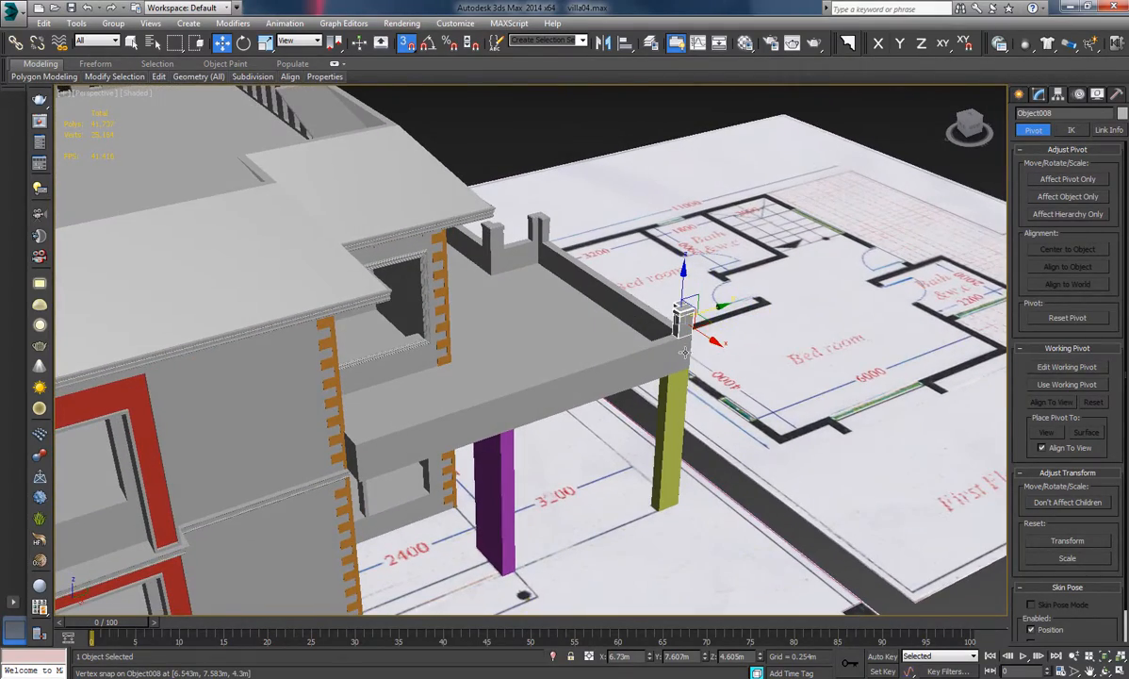
Copy the pillar above the olive-green column about 5.3 m along the Y axis and mirror the copy on the Y axis.
middle_click_drag(686, 352, 692, 324, "alt")
mouse_move(698, 309)
left_mouse_down("shift")
mouse_move(580, 374)
mouse_move(461, 379)
left_mouse_up("shift")
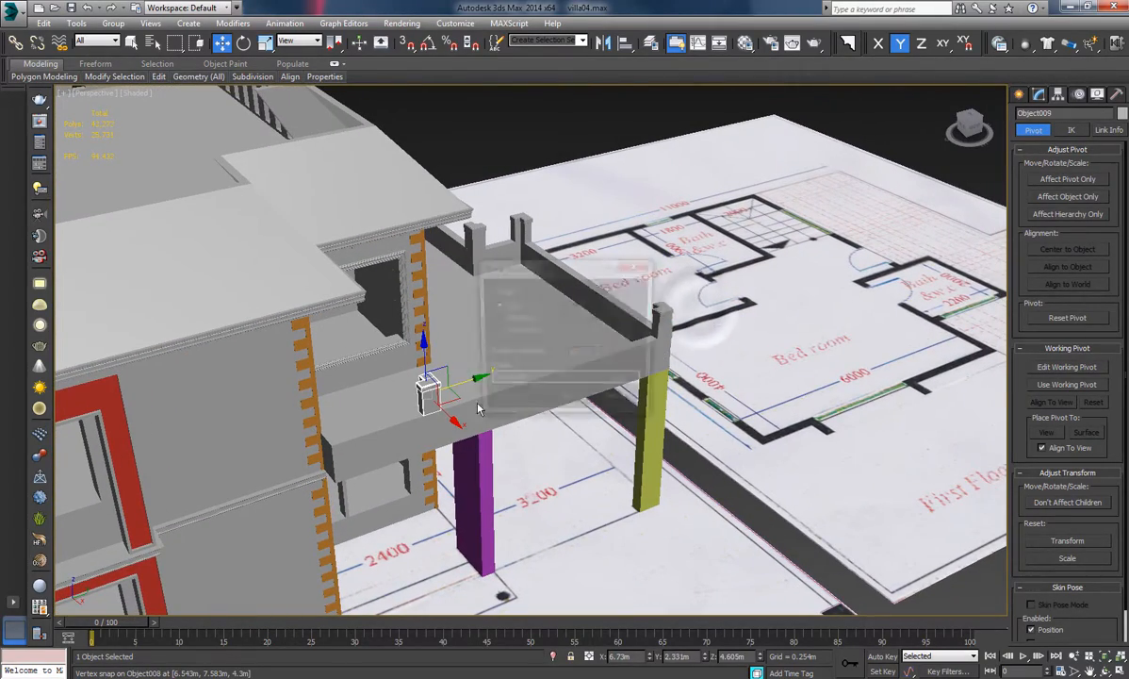
key("Return")
middle_click_drag(470, 378, 622, 323)
scroll(621, 321, "up", 3)
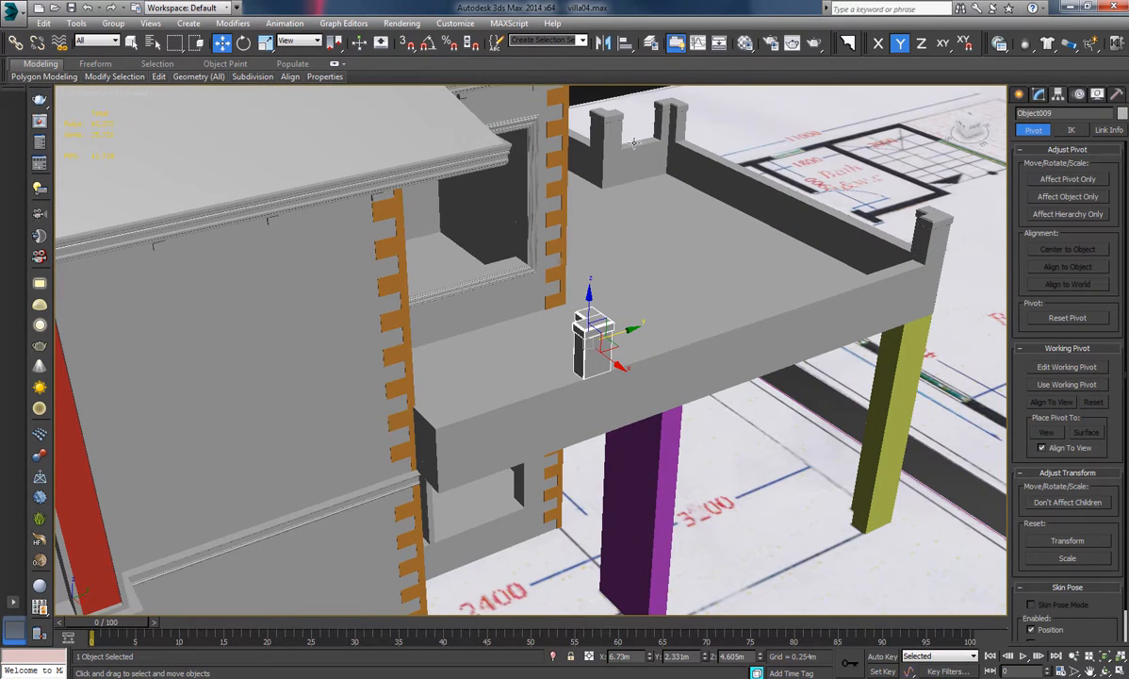
left_click(604, 45)
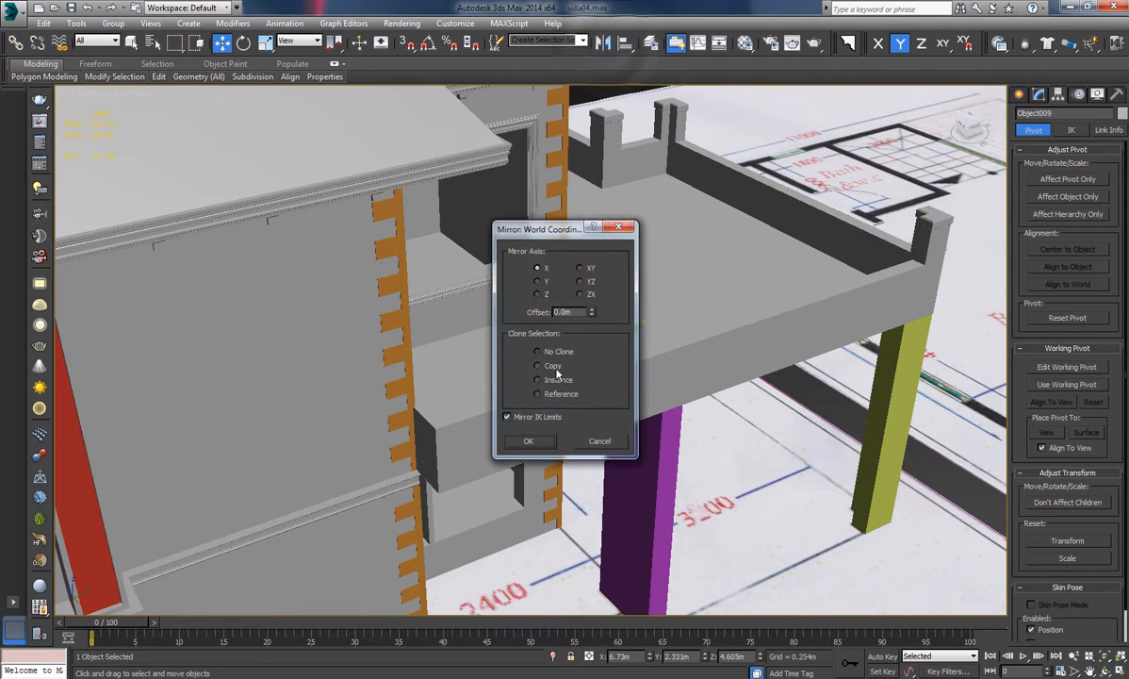
mouse_move(544, 229)
left_mouse_down()
mouse_move(669, 250)
mouse_move(775, 227)
left_mouse_up()
left_click(768, 279)
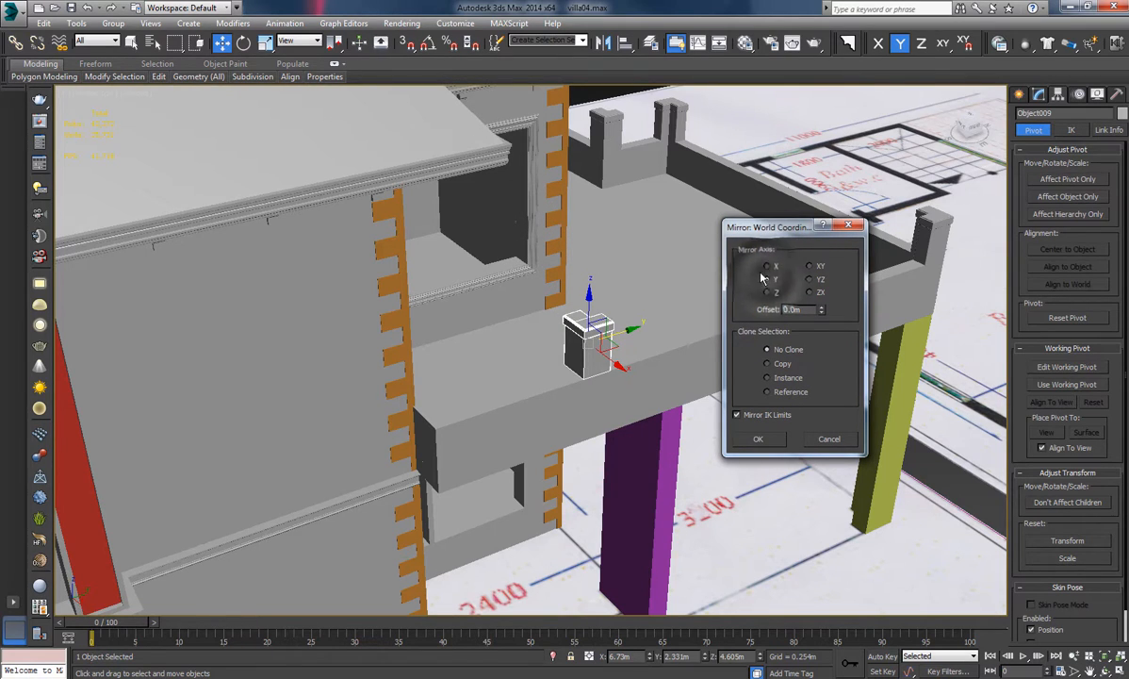
left_click(756, 440)
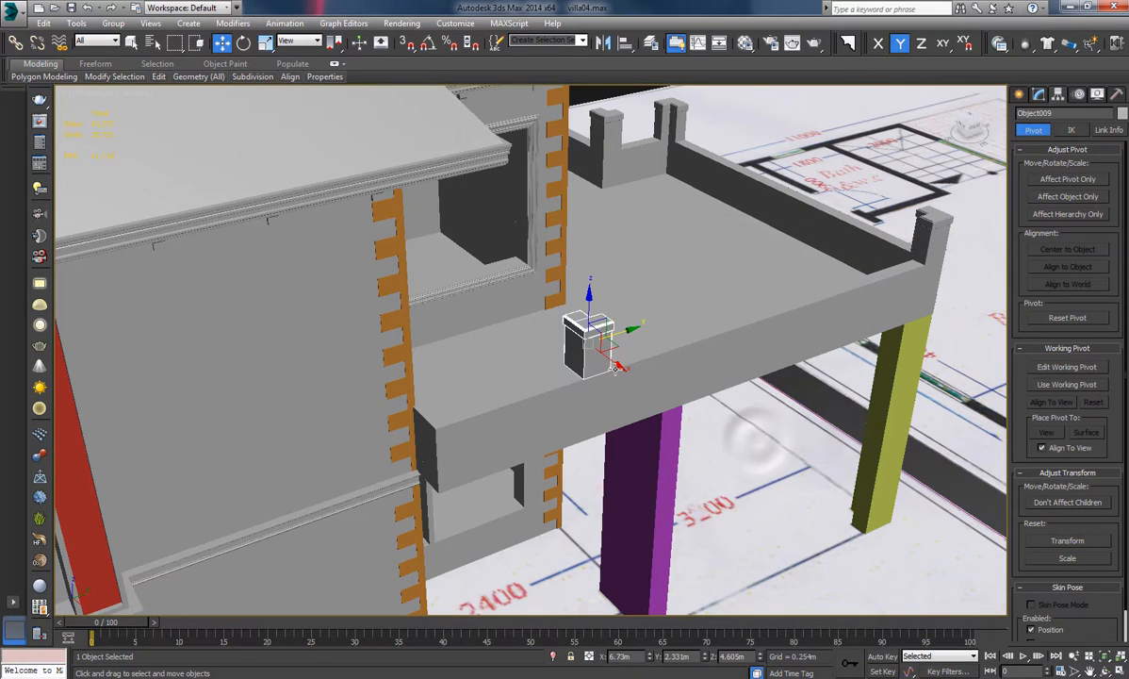
Snap the mirrored pillar's base corner to the parapet corner beside the villa wall, beyond the purple column.
left_click_drag(612, 360, 628, 370)
middle_click_drag(579, 404, 614, 414)
scroll(618, 419, "up", 4)
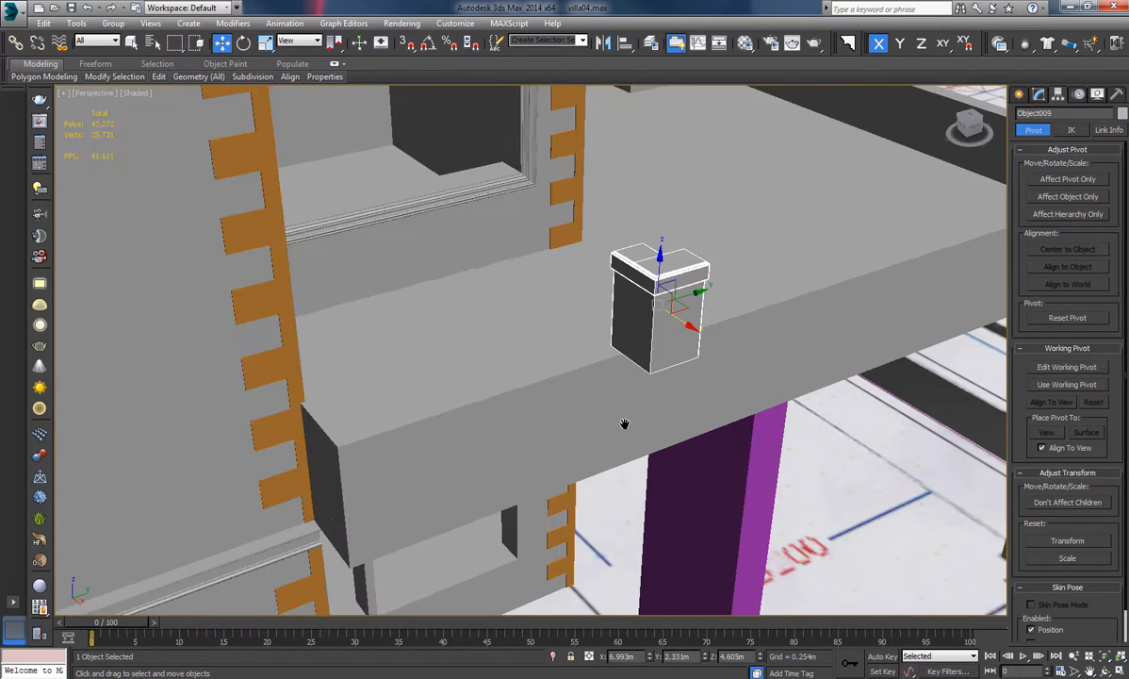
left_click_drag(709, 349, 404, 423)
scroll(617, 333, "down", 5)
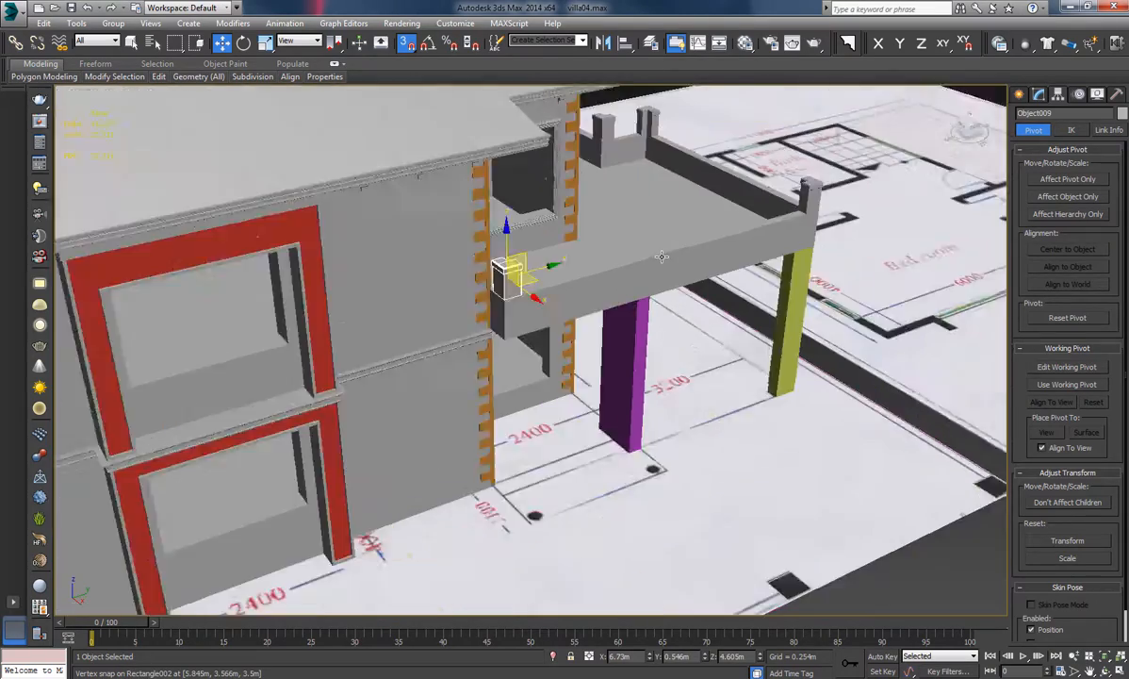
Copy the pillar above the magenta column about 6 m along the X axis toward the far terrace corner.
middle_click_drag(617, 333, 533, 325, "alt")
scroll(434, 373, "up", 5)
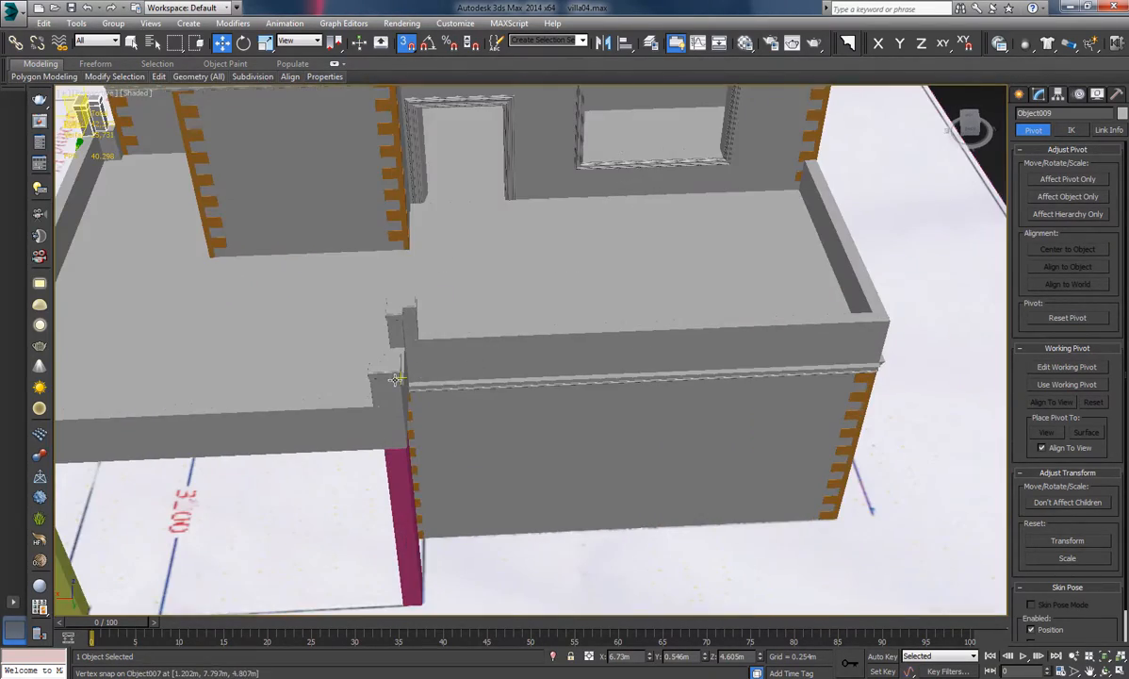
left_click(397, 379)
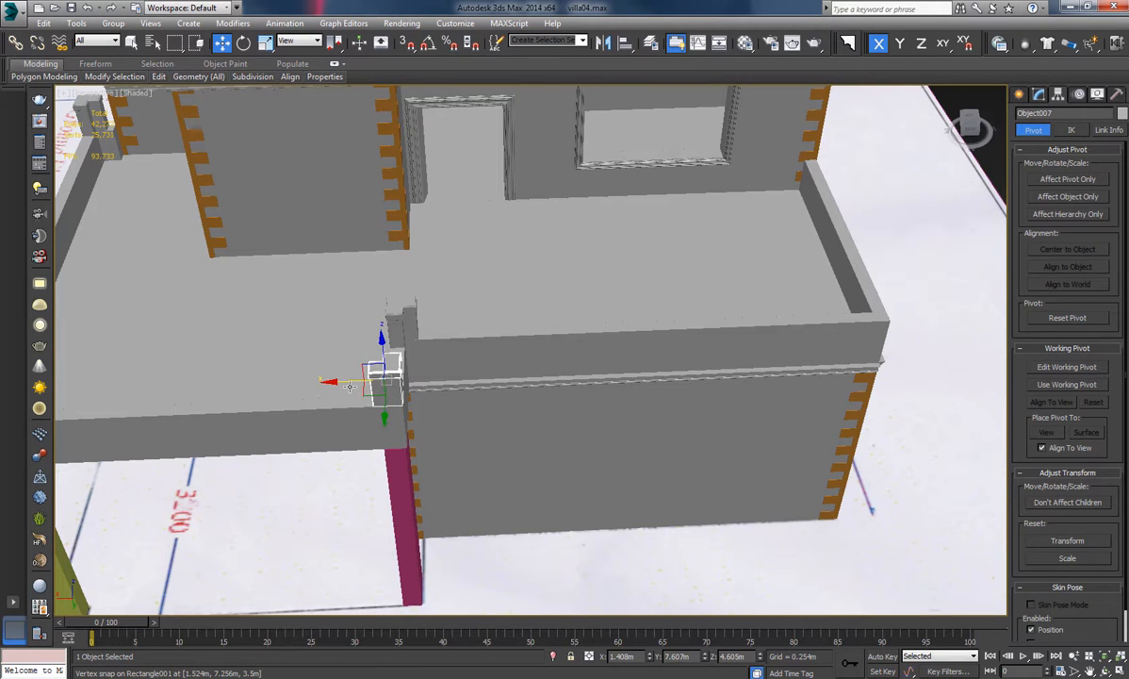
left_click_drag(398, 379, 852, 370, "shift")
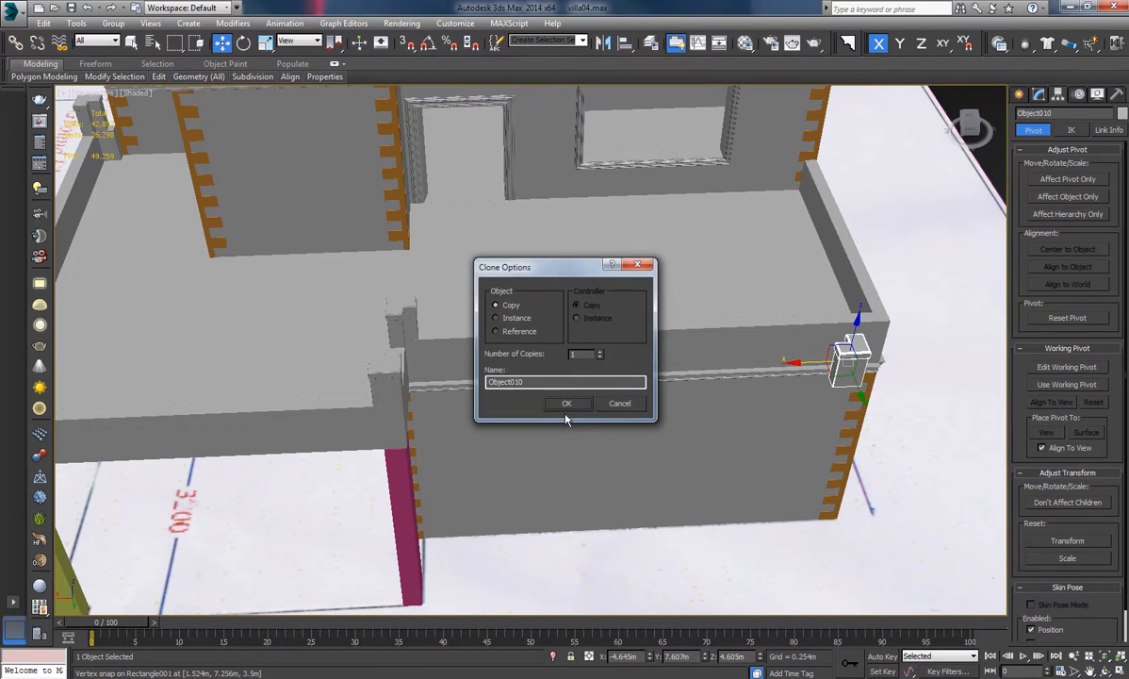
left_click(564, 403)
Snap the copied pillar's base corner to the top outer corner of the parapet at the far end of the terrace.
mouse_move(564, 404)
middle_mouse_down("alt")
mouse_move(558, 378)
mouse_move(550, 408)
mouse_move(361, 432)
middle_mouse_up("alt")
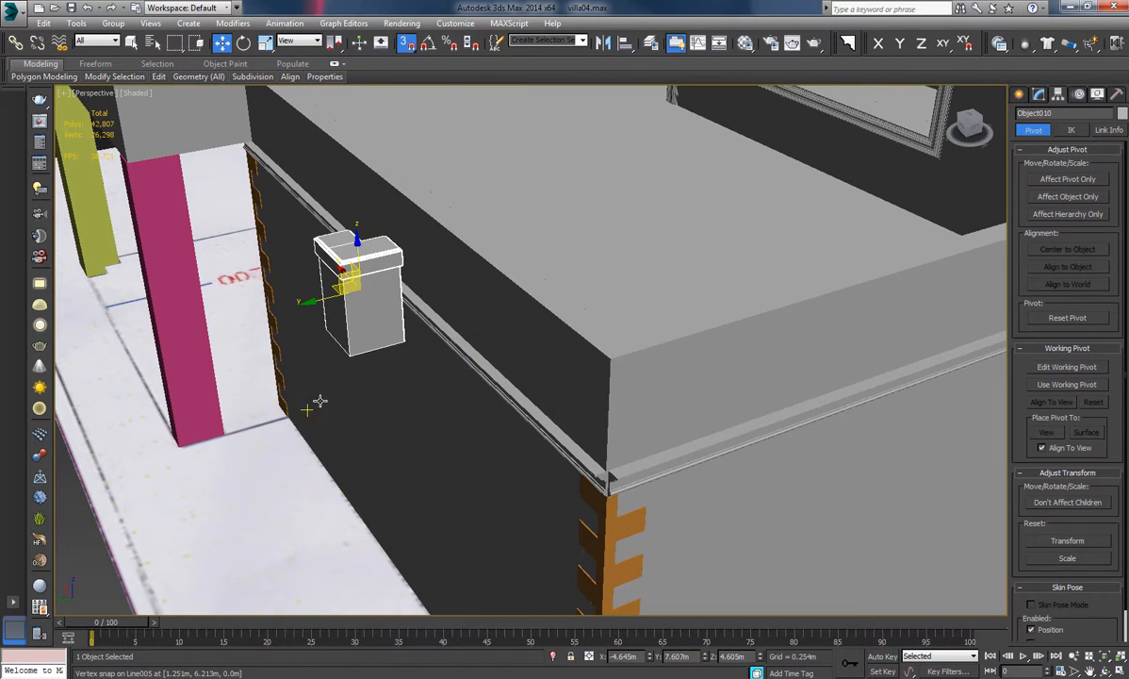
left_click(363, 354)
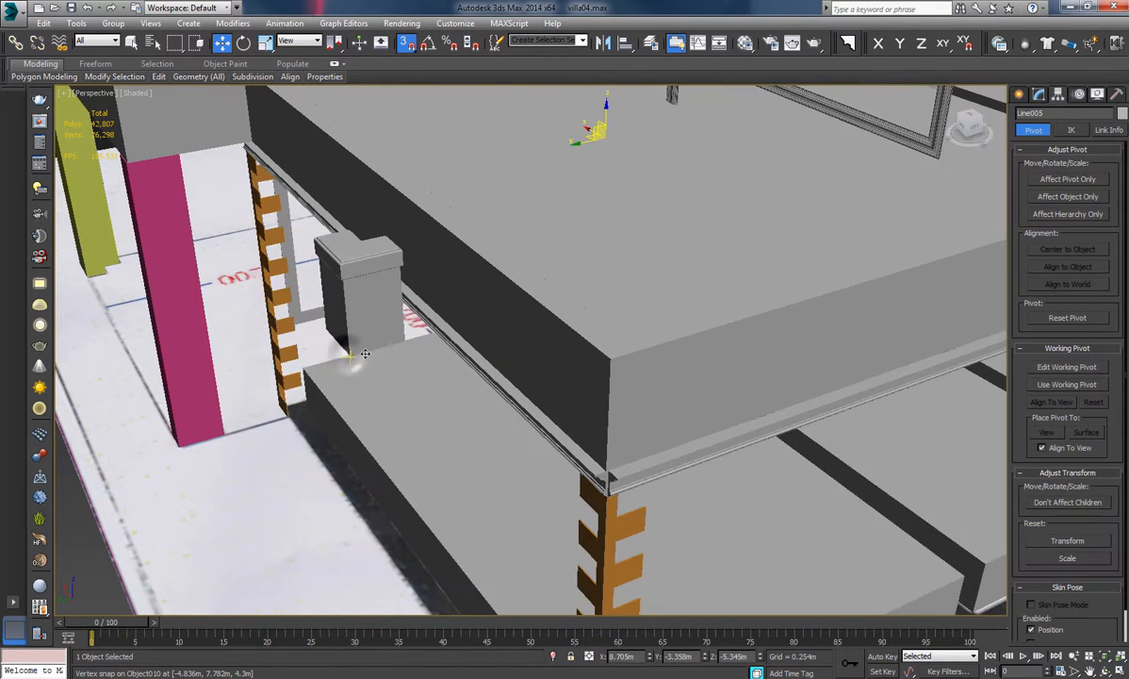
left_click(367, 341)
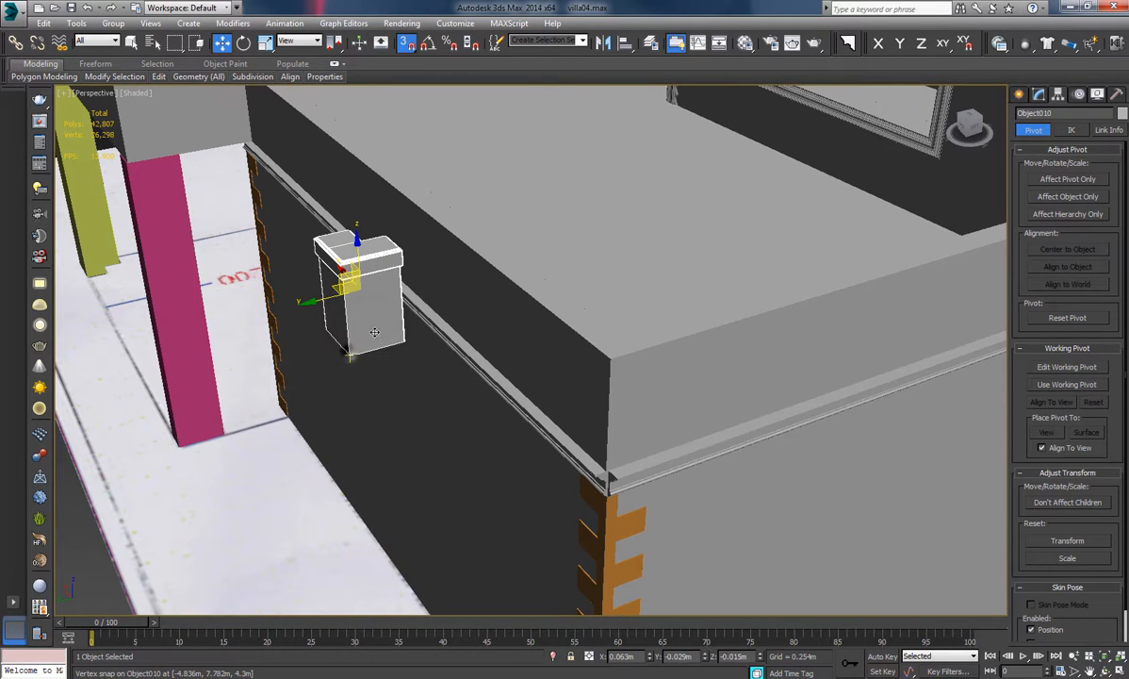
left_click_drag(374, 332, 610, 361)
Hide the pillar standing on the parapet corner beside the villa wall, beyond the purple column.
middle_click_drag(610, 361, 584, 443, "alt")
middle_click_drag(784, 397, 763, 408)
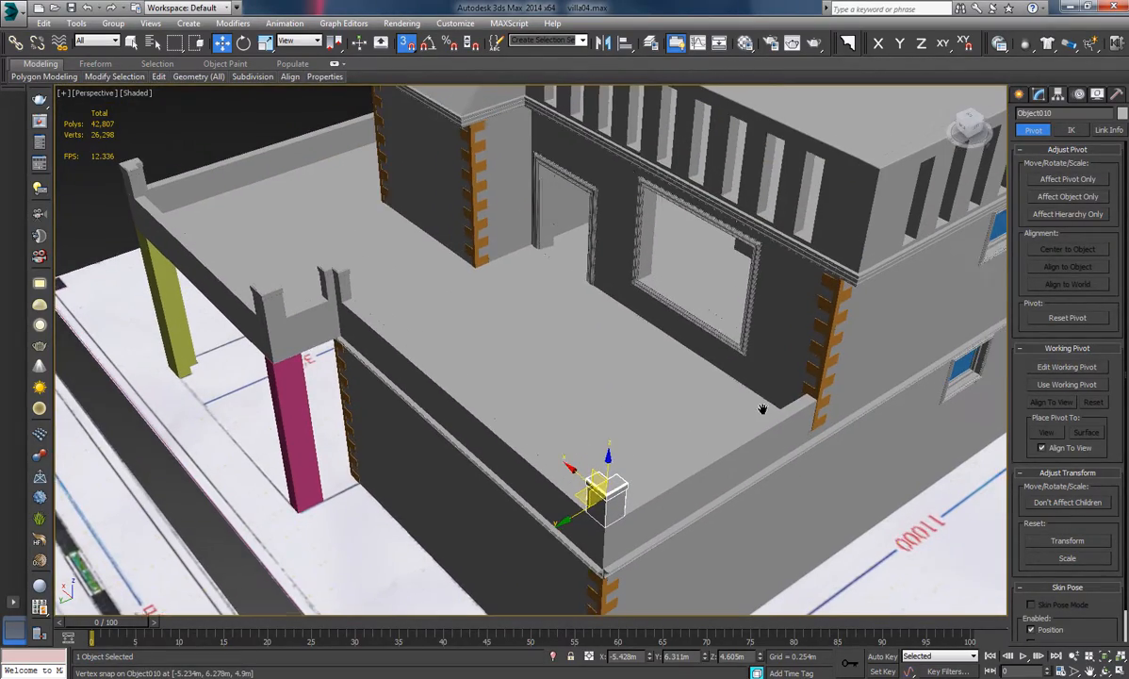
left_click(194, 135)
scroll(512, 383, "down", 2)
middle_click_drag(512, 383, 451, 405)
middle_click_drag(333, 298, 454, 373)
scroll(453, 374, "up", 2)
scroll(670, 295, "up", 2)
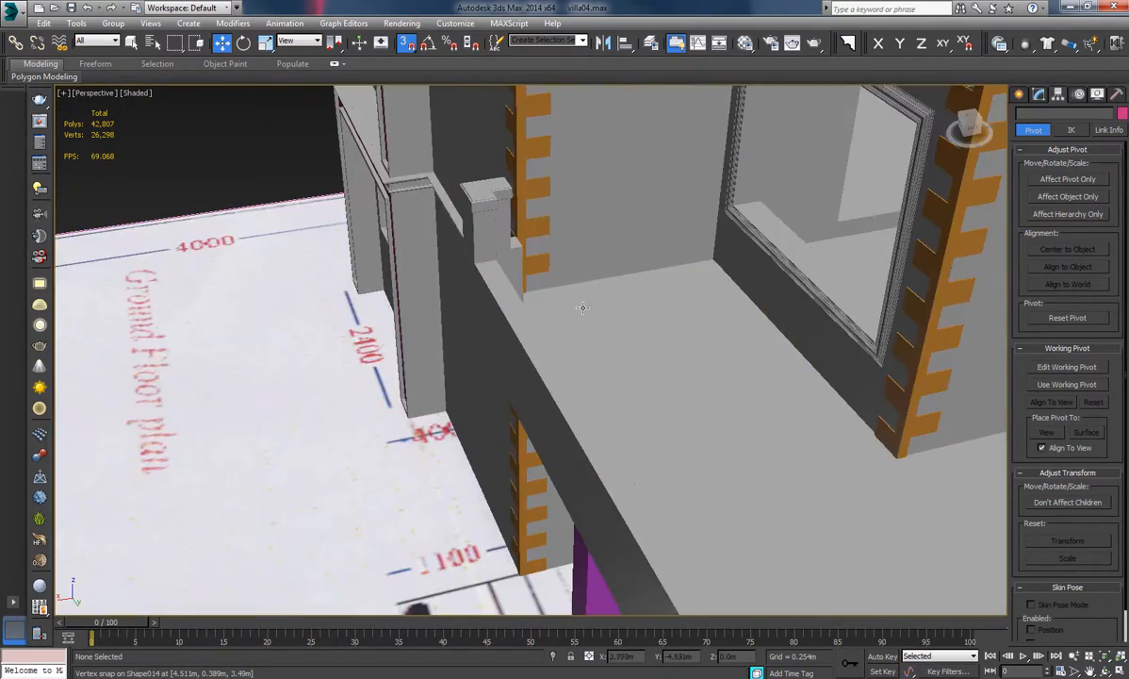
scroll(582, 308, "down", 2)
middle_click_drag(583, 308, 736, 304, "alt")
scroll(530, 288, "up", 2)
left_click(519, 269)
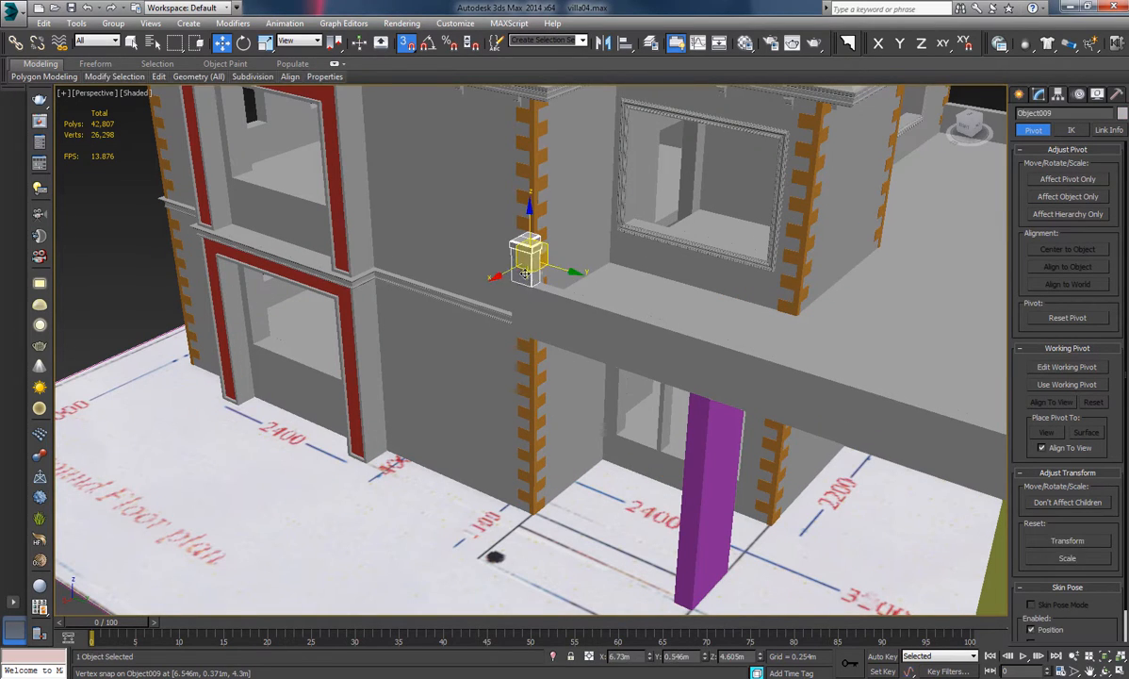
right_click(520, 271)
left_click(563, 231)
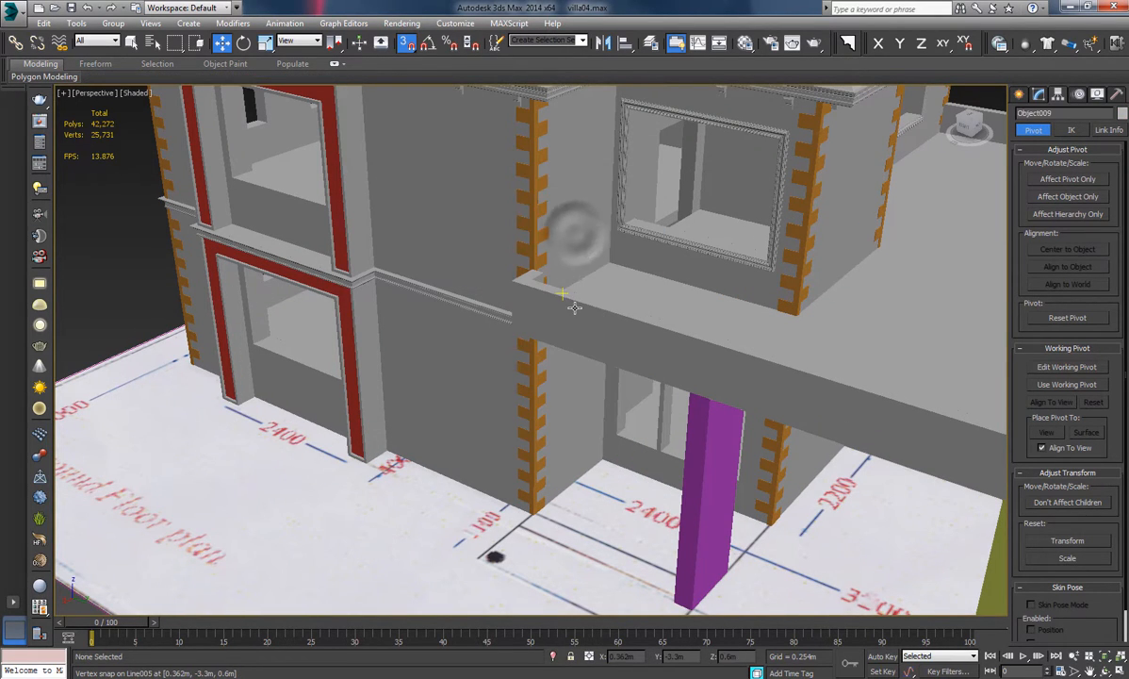
Hide the terrace parapet that surrounds the flat polygon at the villa wall corner.
left_click(572, 302)
right_click(572, 302)
left_click(624, 270)
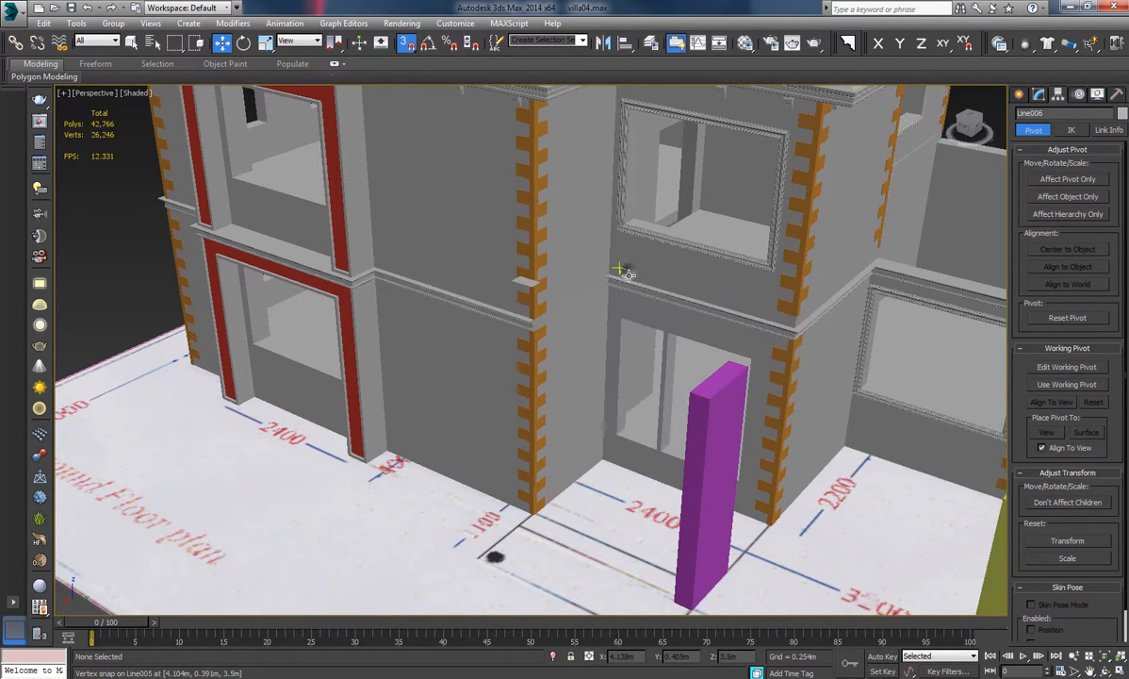
Extrude the small flat polygon left at the orange quoined wall corner upward by 0.5 m to form a pillar shaft.
left_click(523, 276)
middle_click_drag(668, 275, 611, 305)
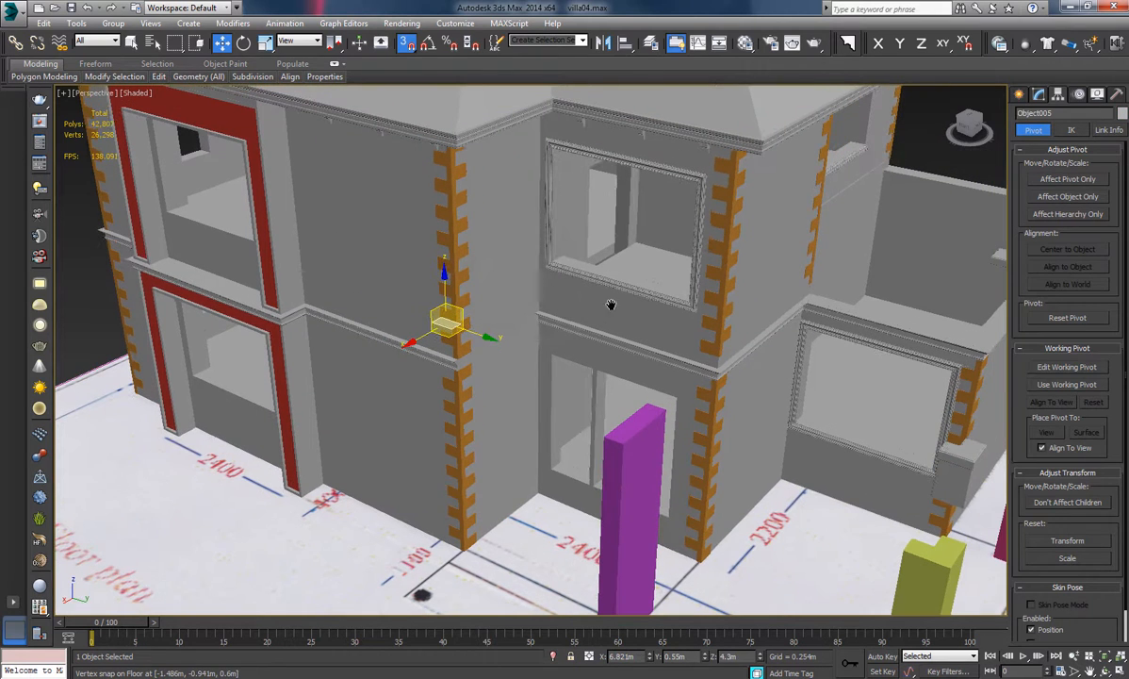
left_click(1039, 95)
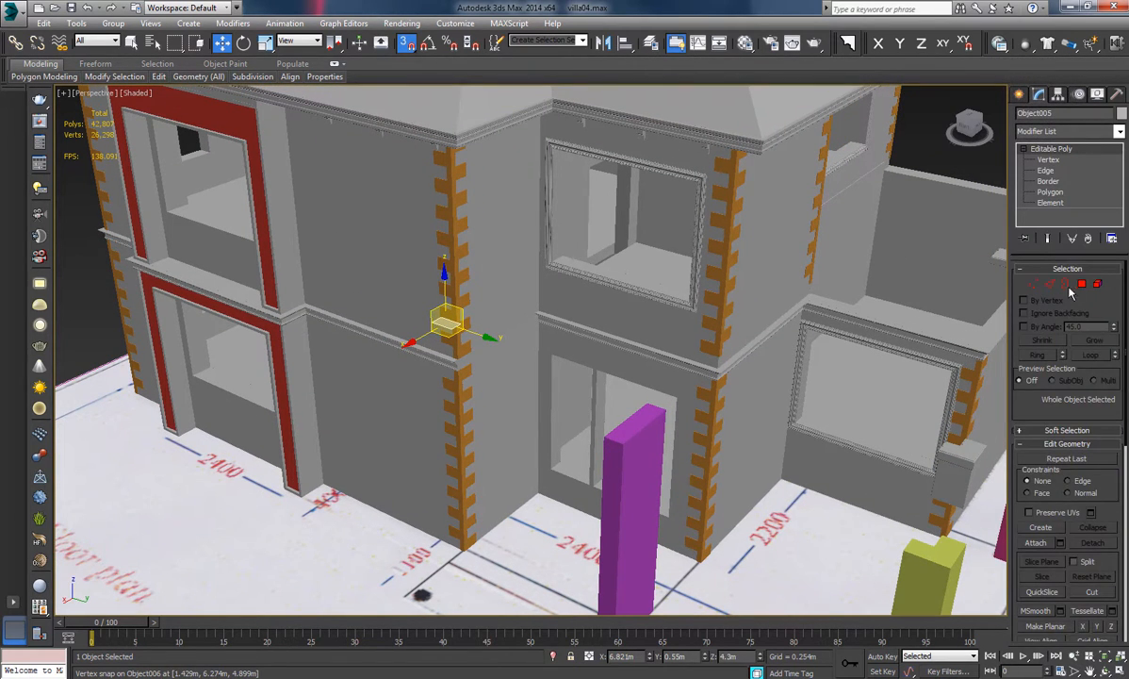
left_click(1081, 284)
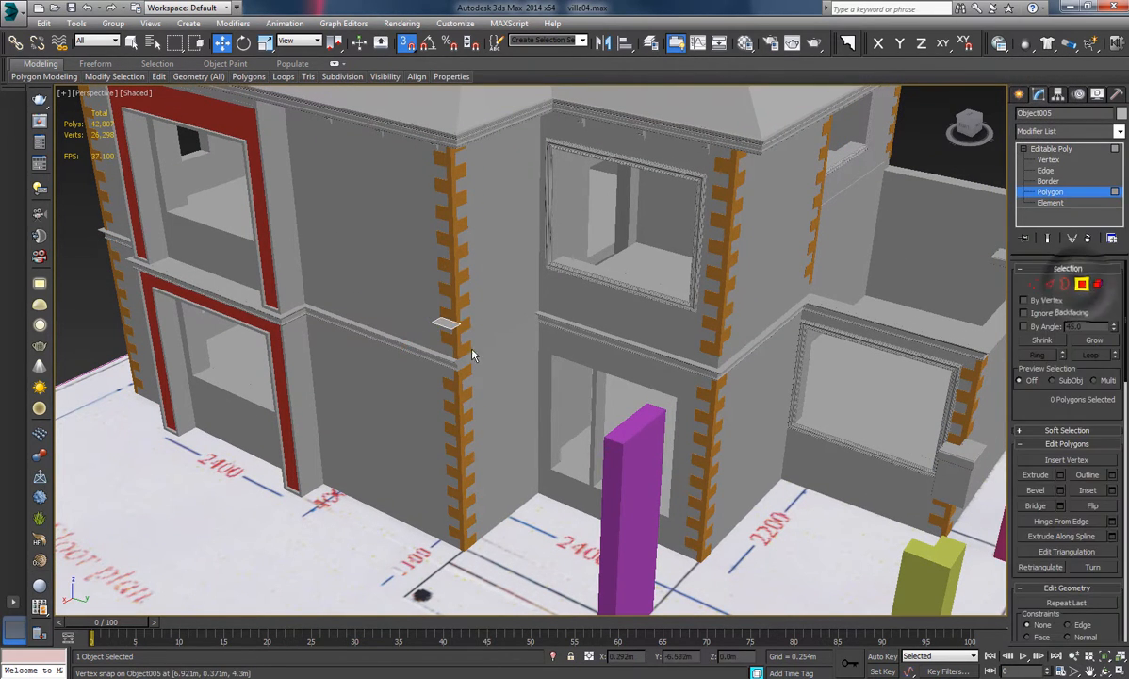
left_click(1059, 475)
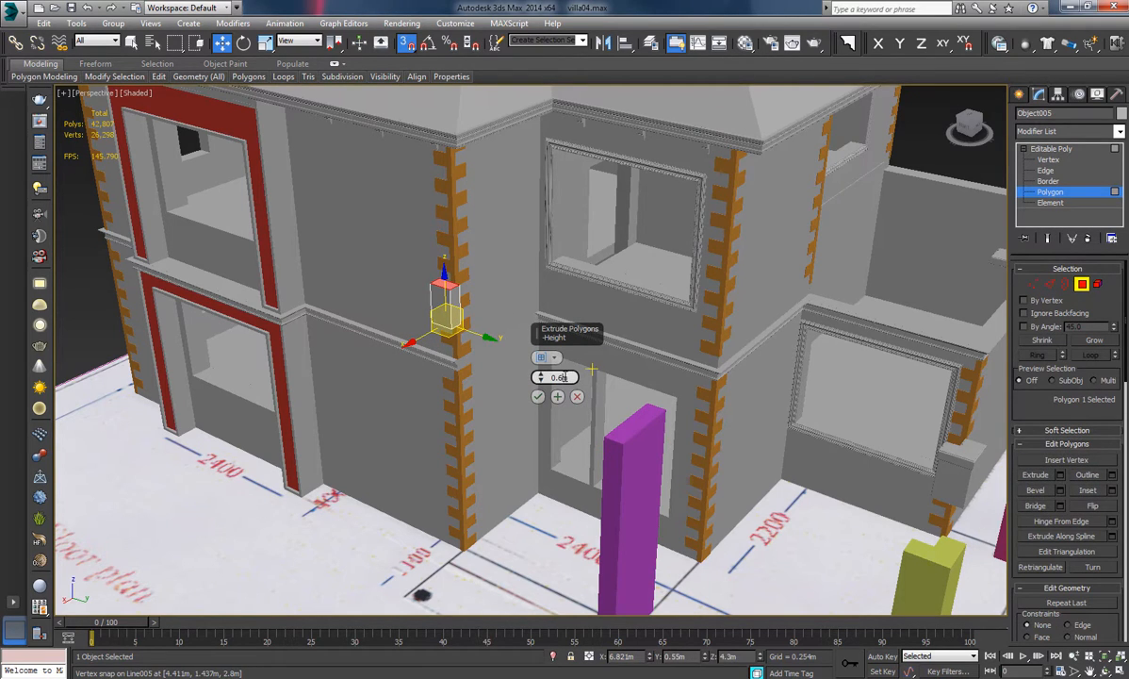
left_click(565, 376)
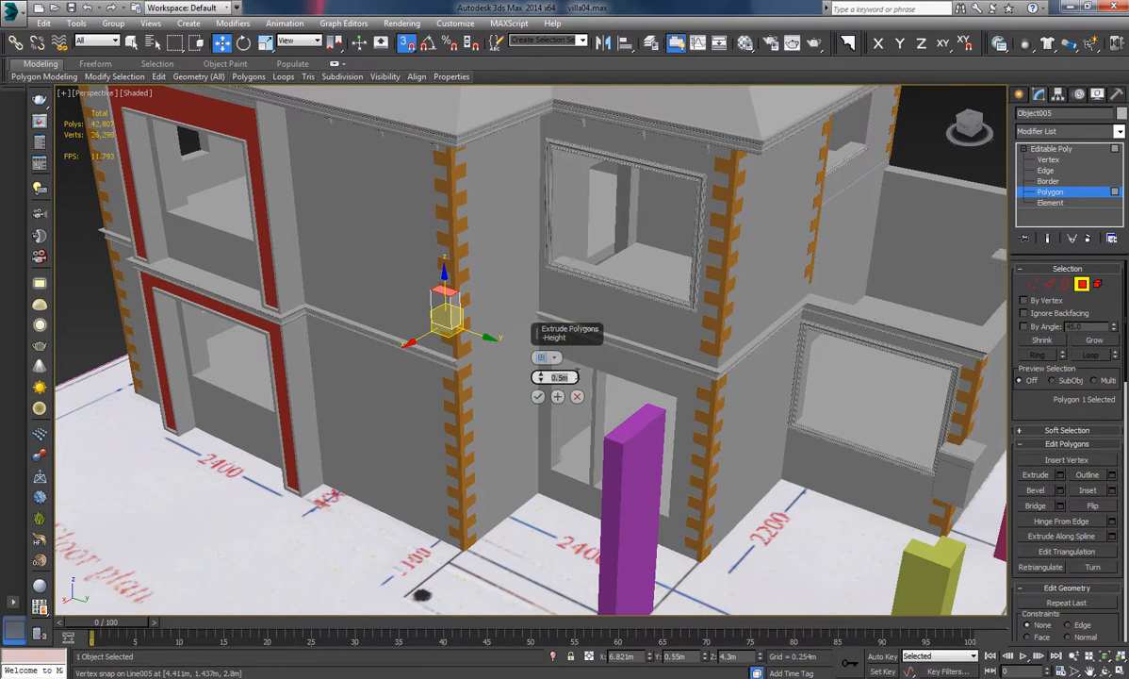
left_click(538, 397)
Extrude the top face of the new pillar shaft another 0.1 m to add a cap section.
scroll(523, 394, "up", 6)
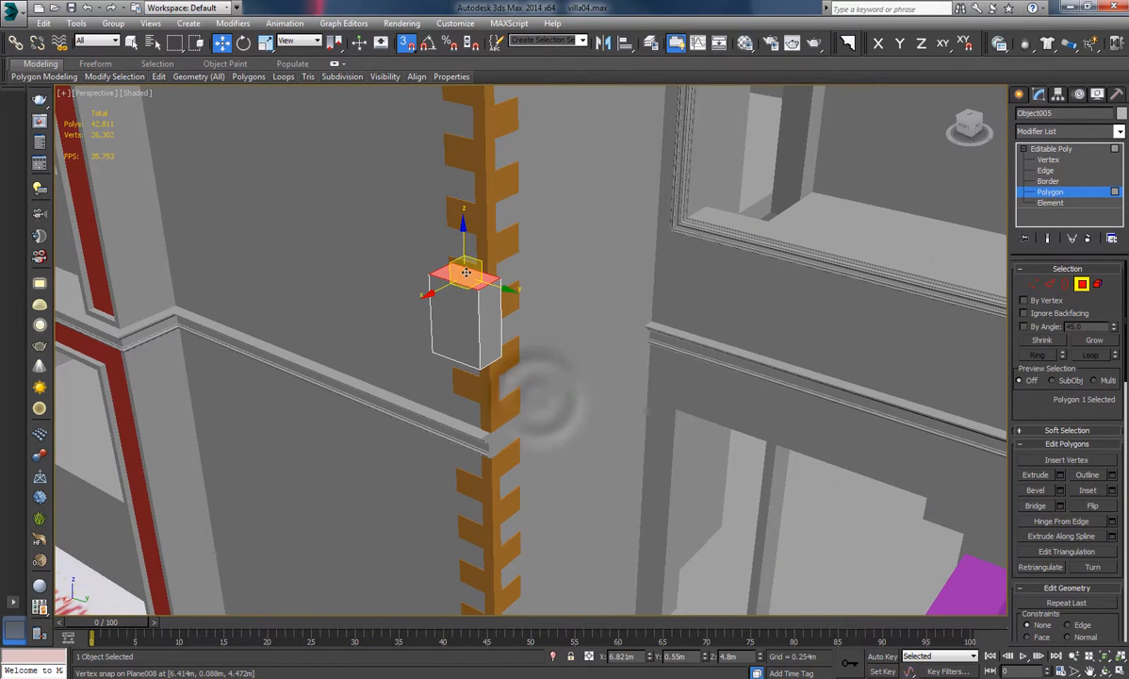
left_click(1059, 475)
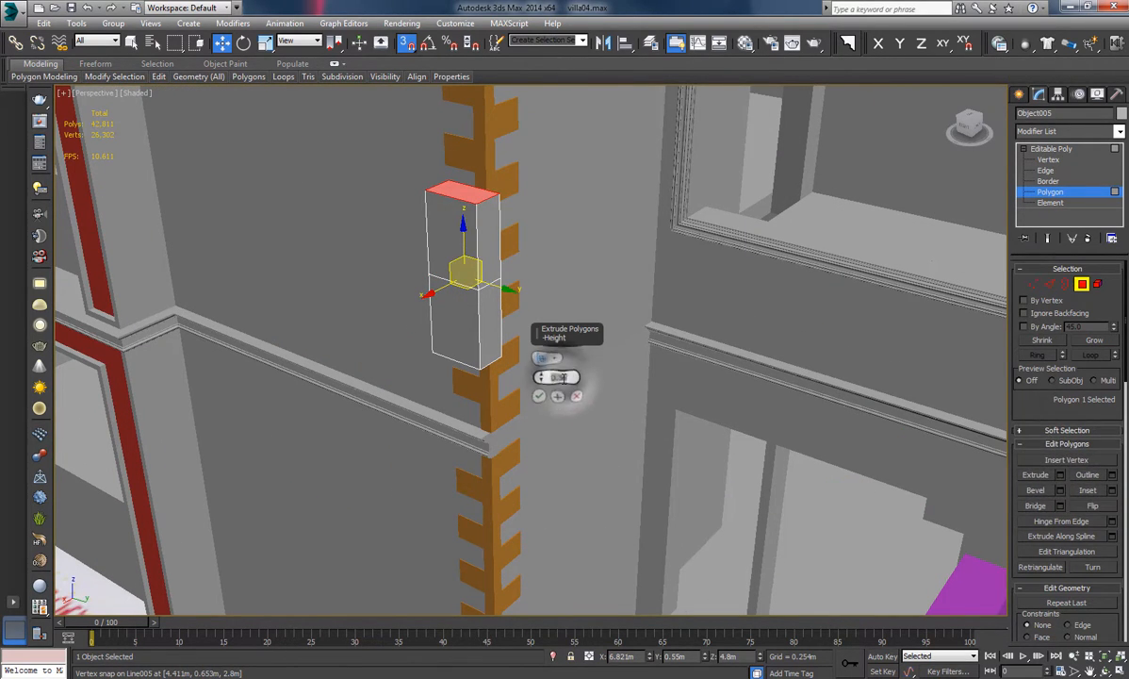
left_click(536, 397)
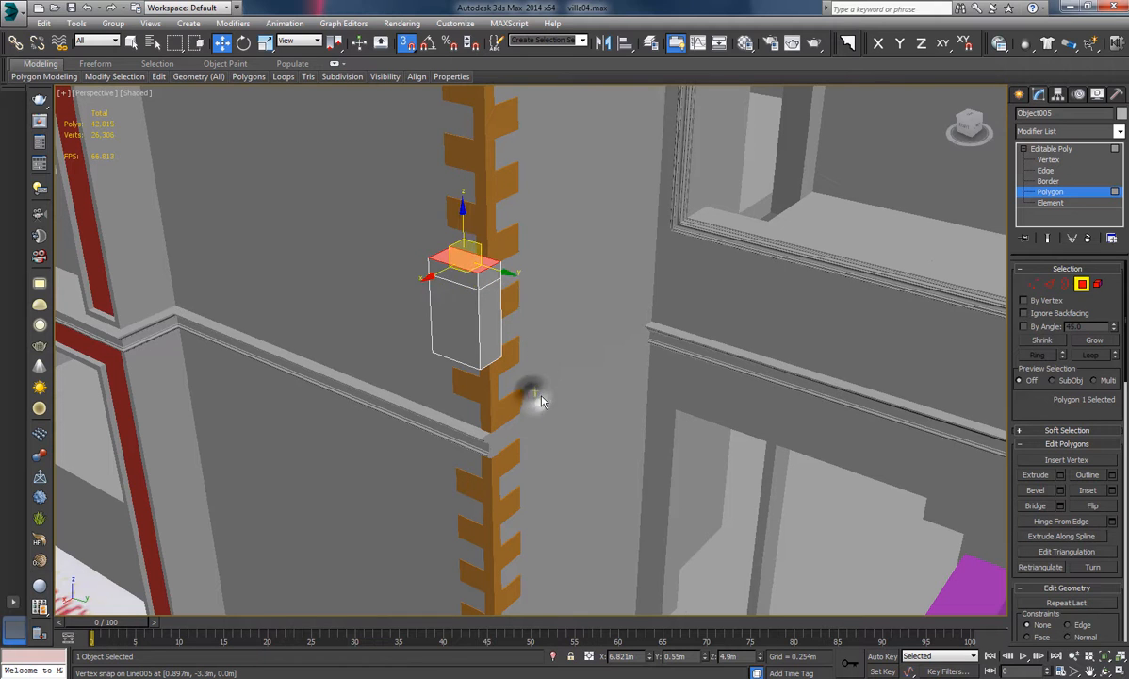
Select all four side faces of the pillar's cap section and isolate the pillar.
left_click(493, 277)
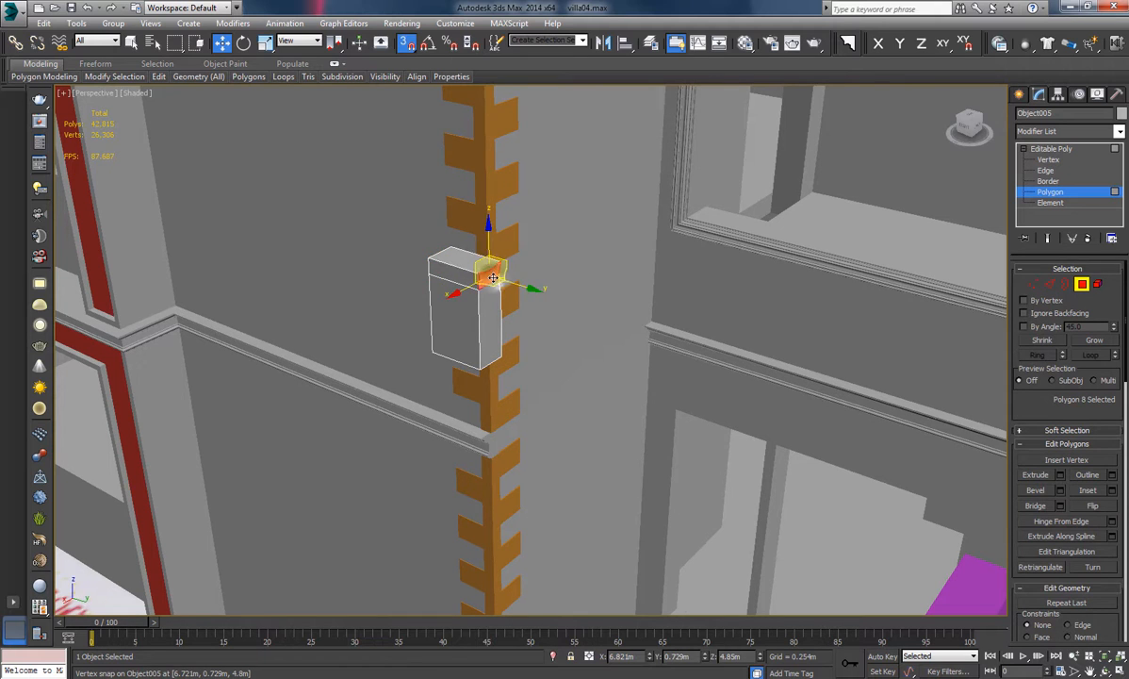
left_click(454, 278, "ctrl")
middle_click_drag(454, 278, 415, 285, "alt")
scroll(514, 287, "down", 3)
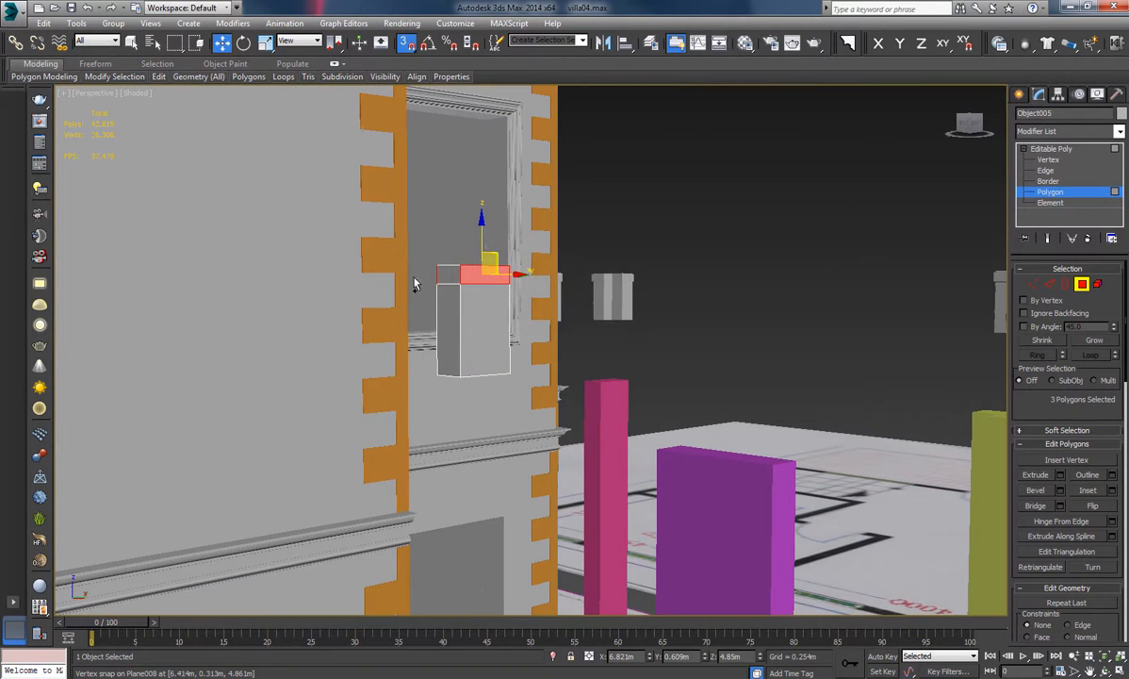
left_click(455, 269, "ctrl")
left_click(554, 655)
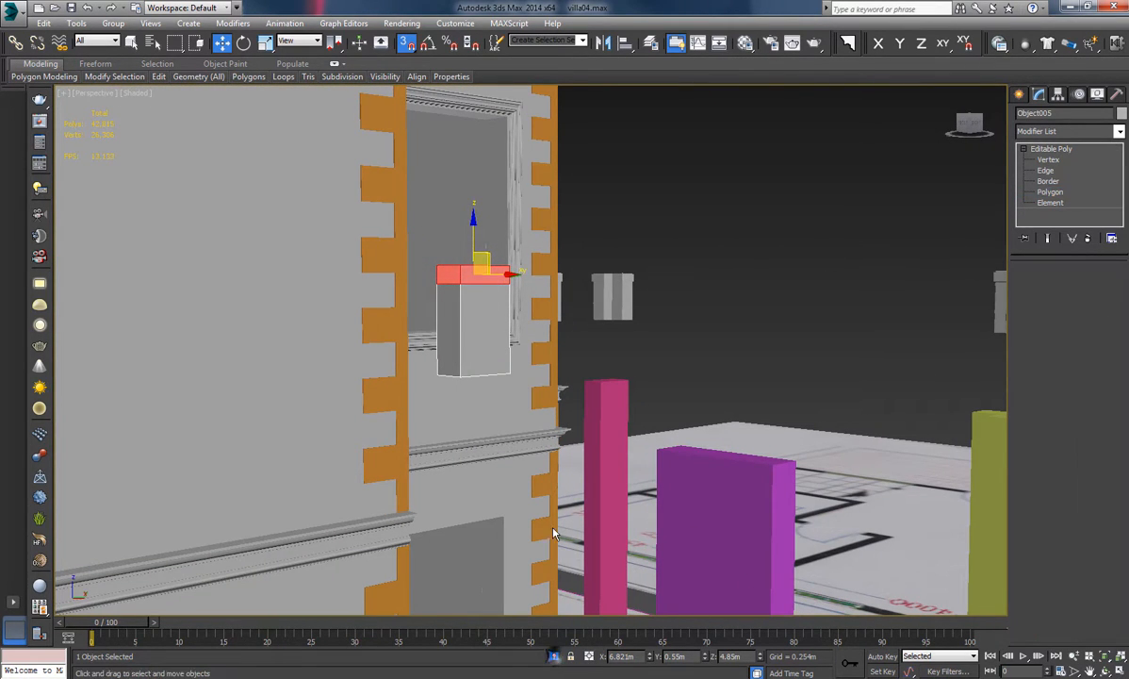
middle_click_drag(542, 400, 831, 396, "alt")
Extrude the four selected cap faces outward by 0.02 m along their local normals, and switch to edge editing.
left_click(1060, 476)
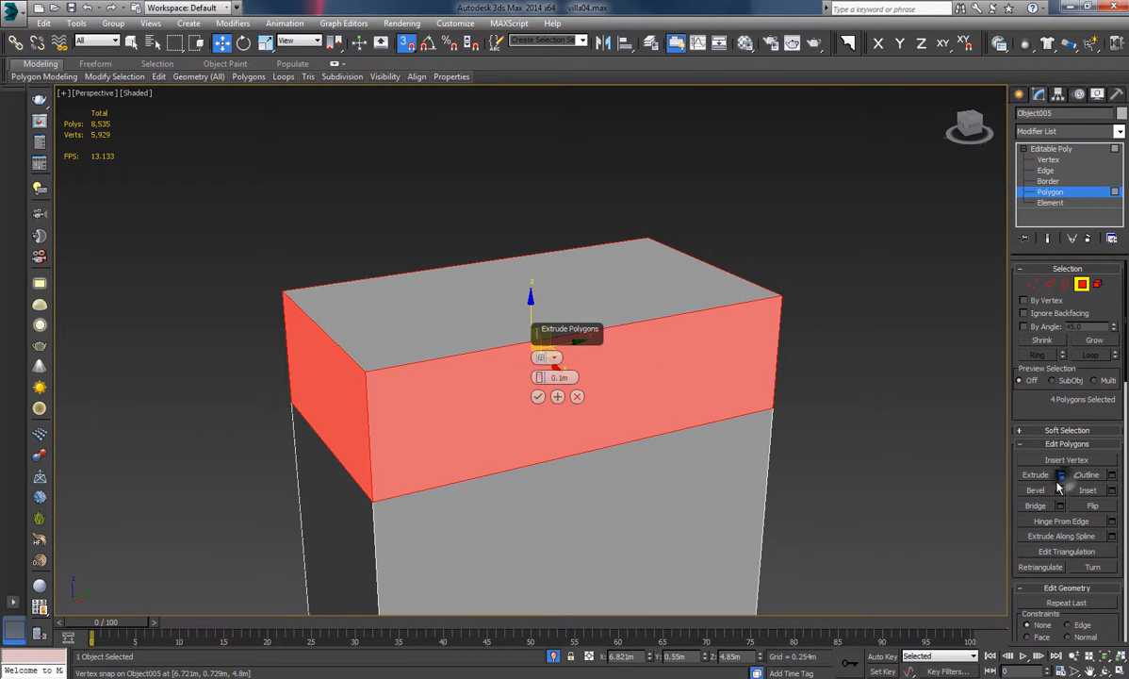
left_click(542, 358)
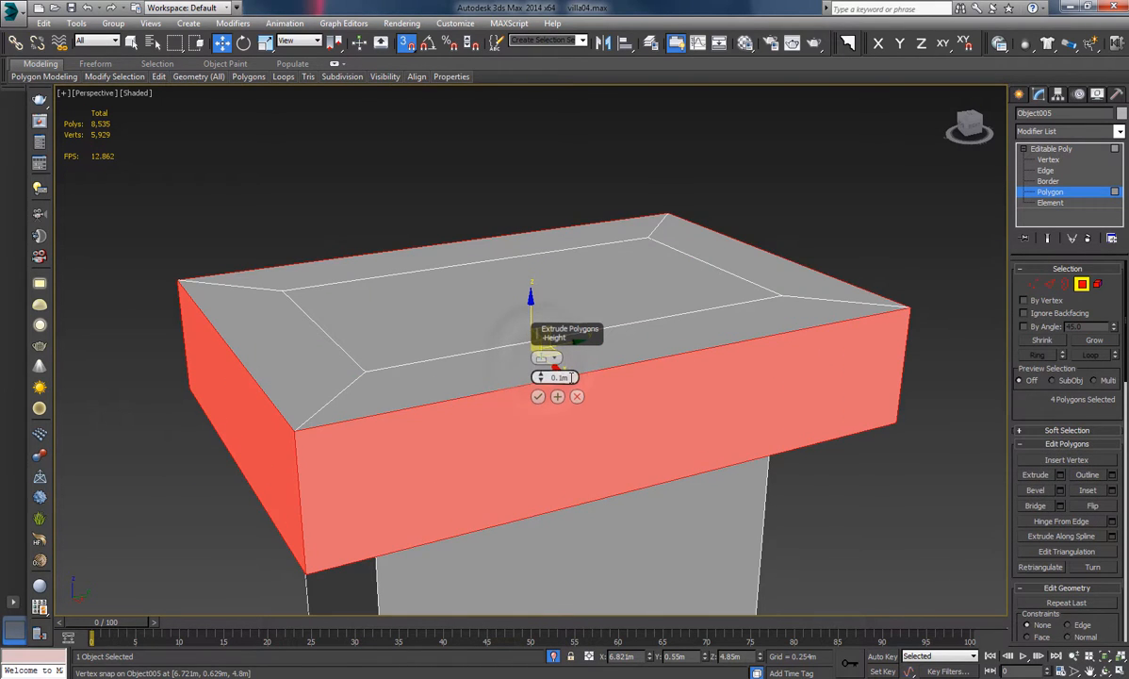
scroll(622, 373, "down", 3)
middle_click_drag(622, 373, 559, 343, "alt")
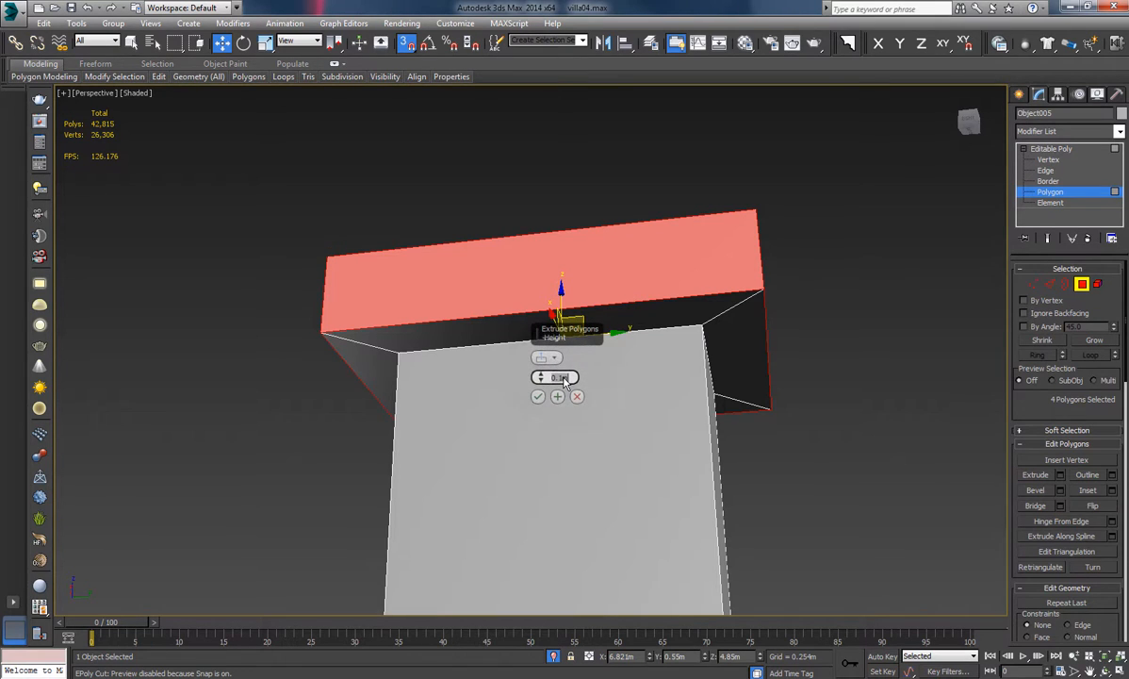
key("Return")
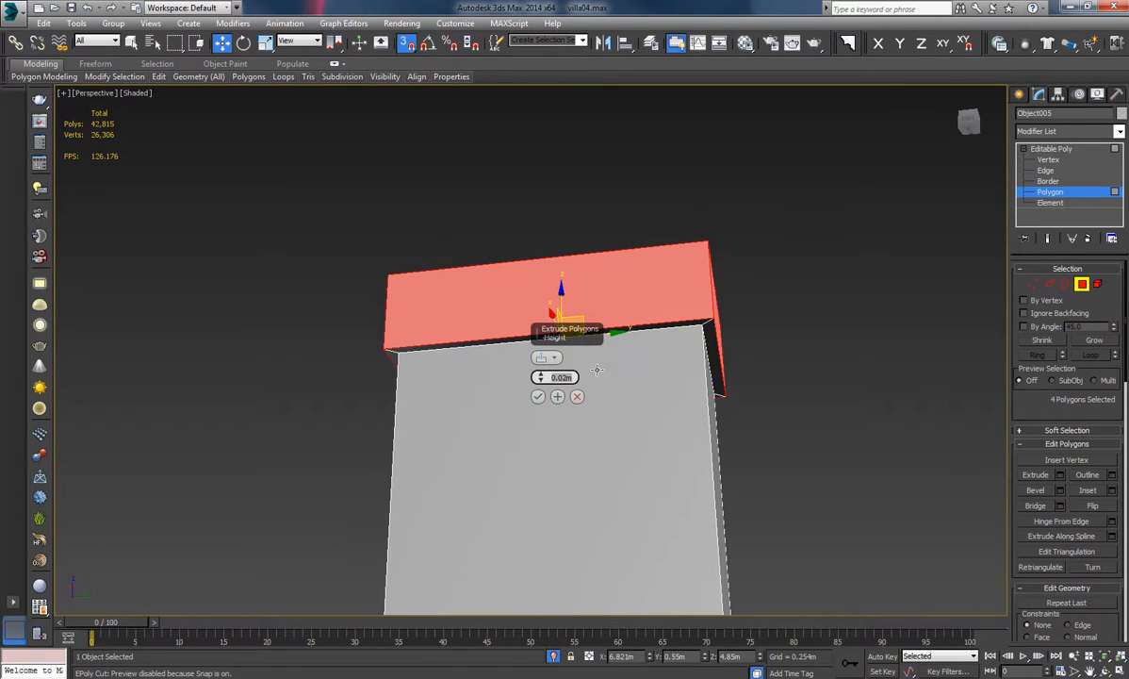
left_click(540, 397)
middle_click_drag(543, 400, 652, 347, "alt")
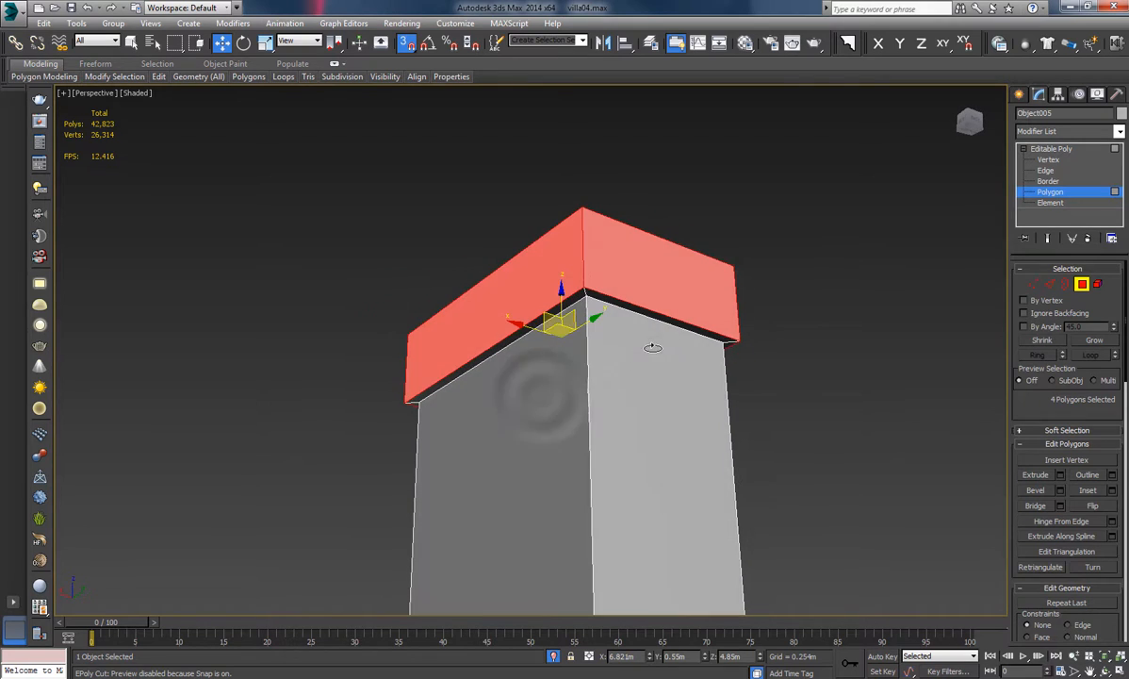
key("2")
middle_click_drag(872, 358, 673, 328, "alt")
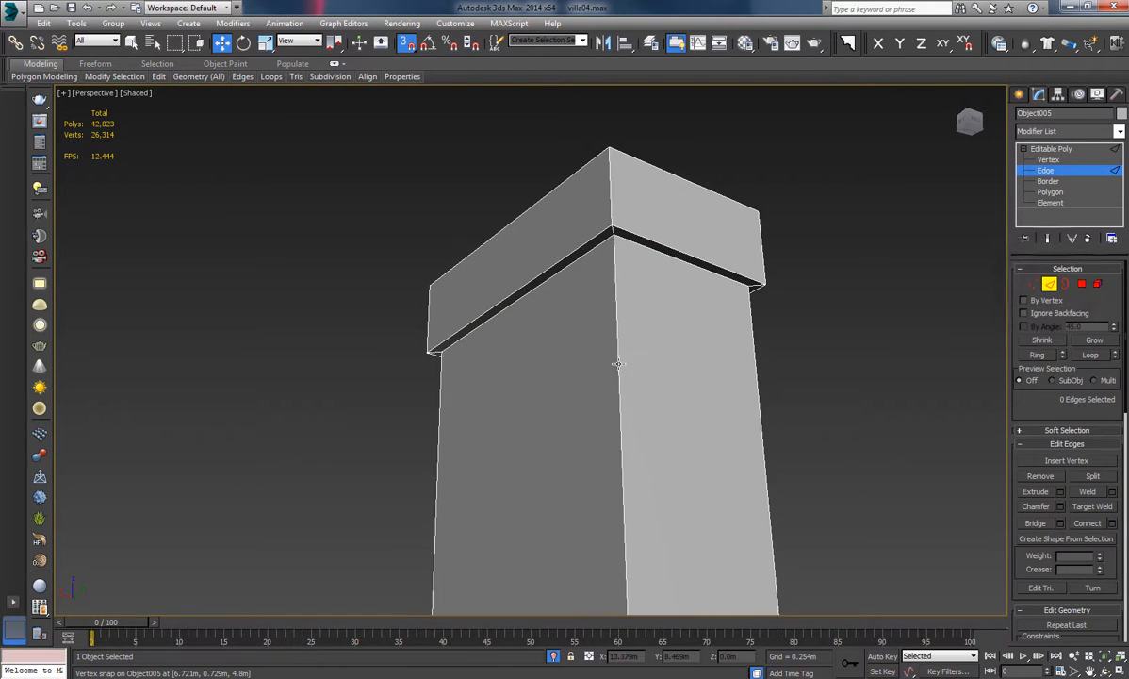
middle_click_drag(748, 455, 598, 467, "alt")
left_click_drag(872, 457, 287, 503)
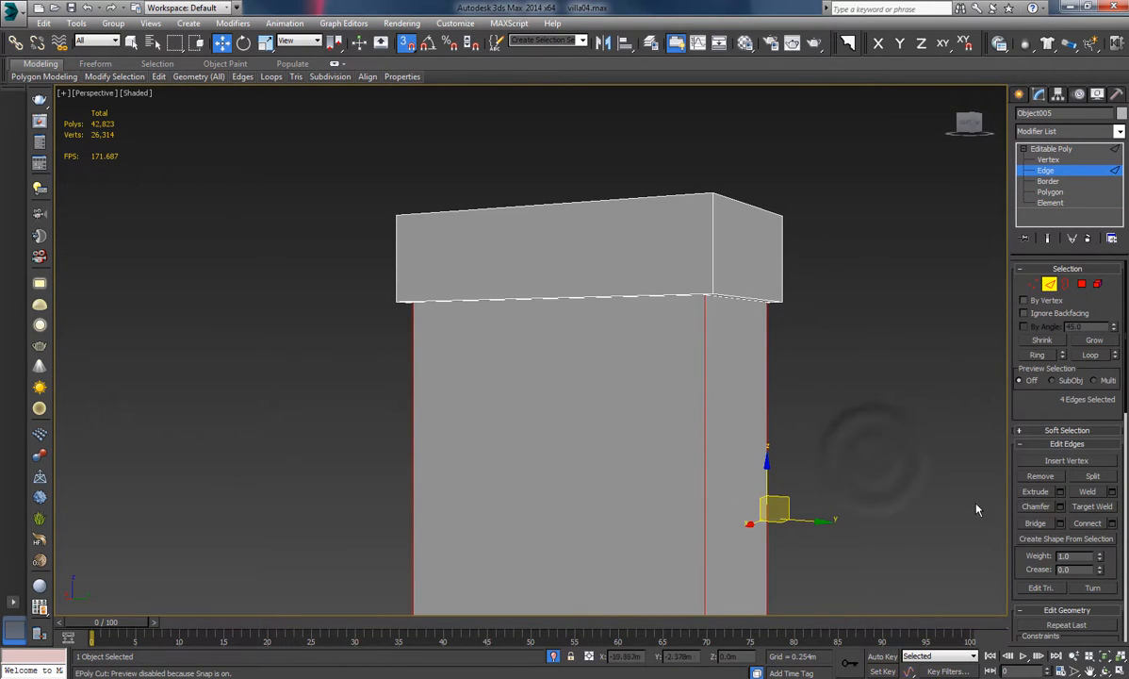
middle_click_drag(898, 361, 844, 330, "alt")
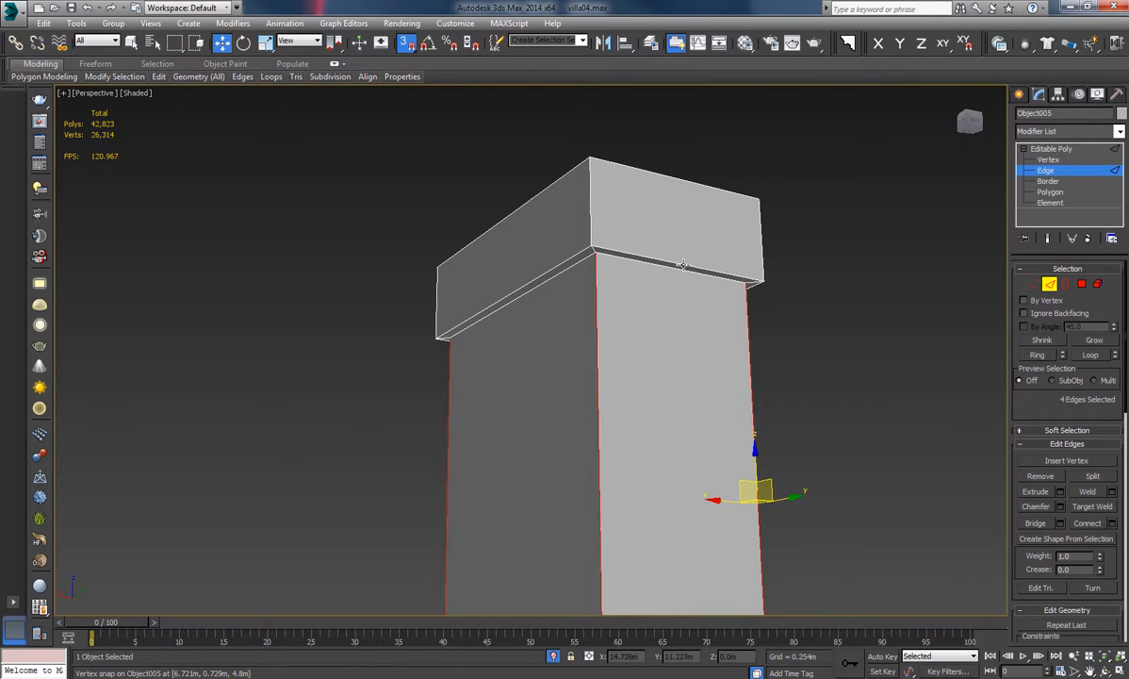
Select the upper and lower outer edge loops of the pillar's cap and set up a 0.01 m chamfer on them.
left_click(683, 265)
left_click(679, 179, "ctrl")
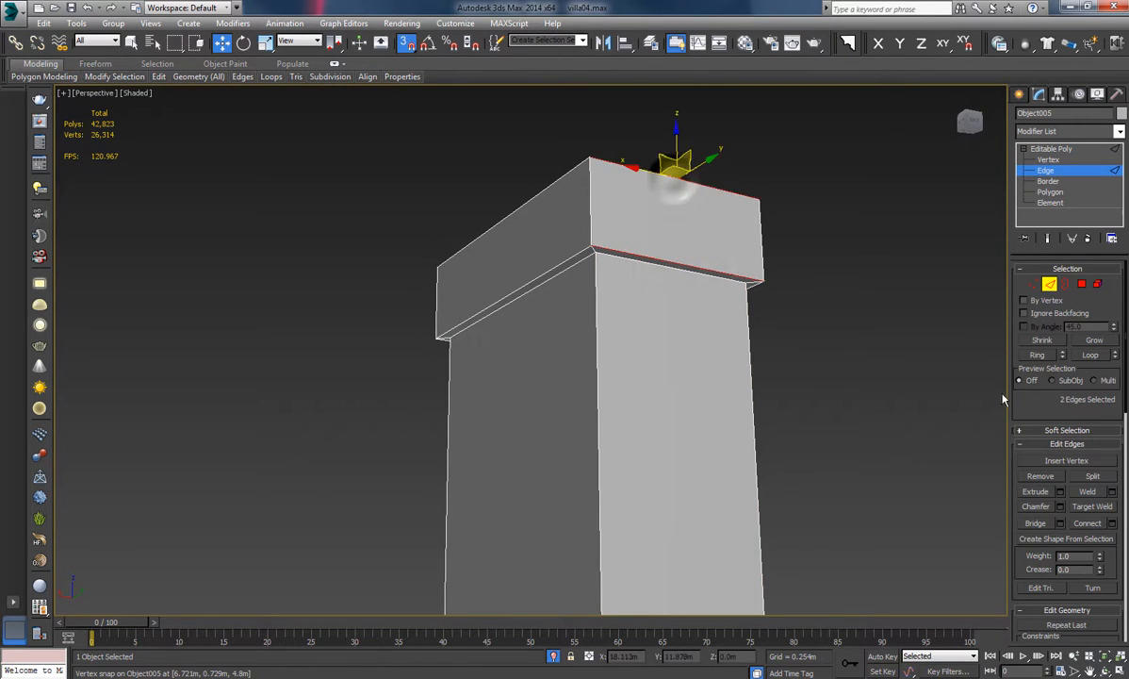
left_click(1096, 355)
left_click(1059, 507)
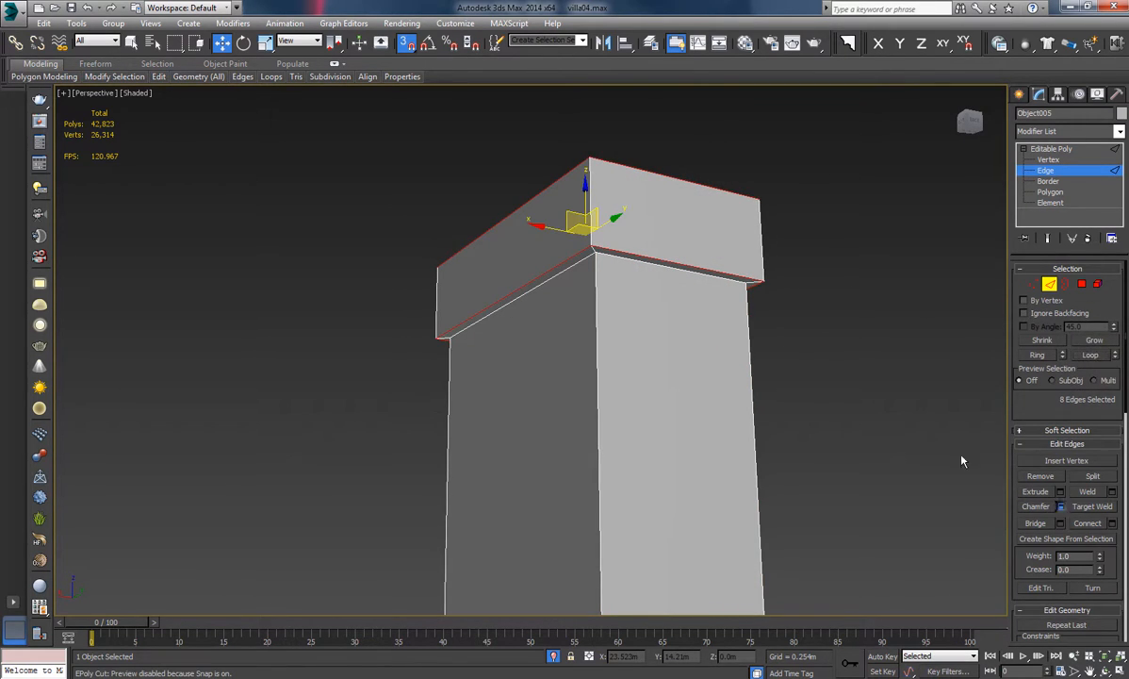
right_click(540, 361)
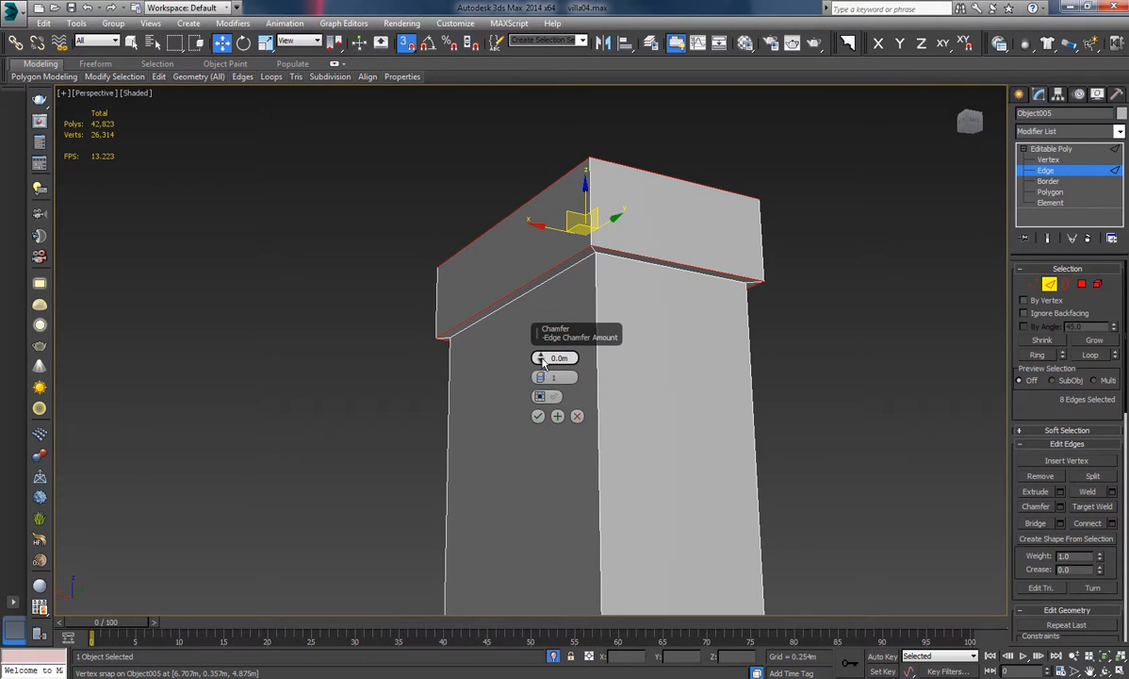
left_click_drag(540, 359, 533, 356)
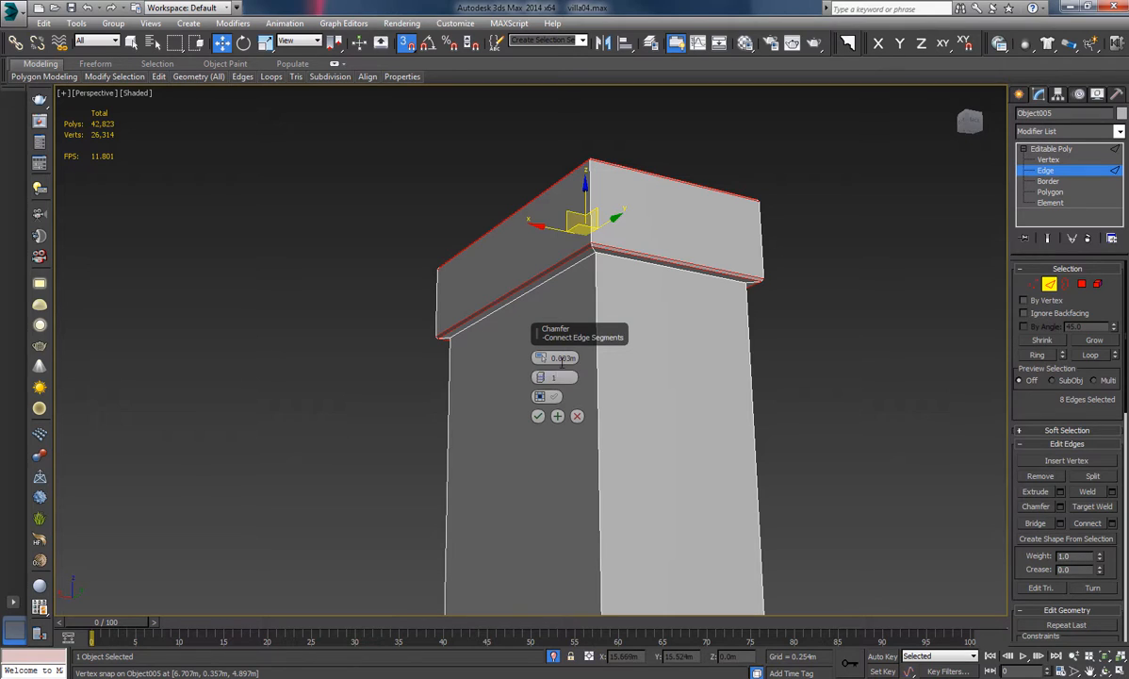
type("0.01")
key("Return")
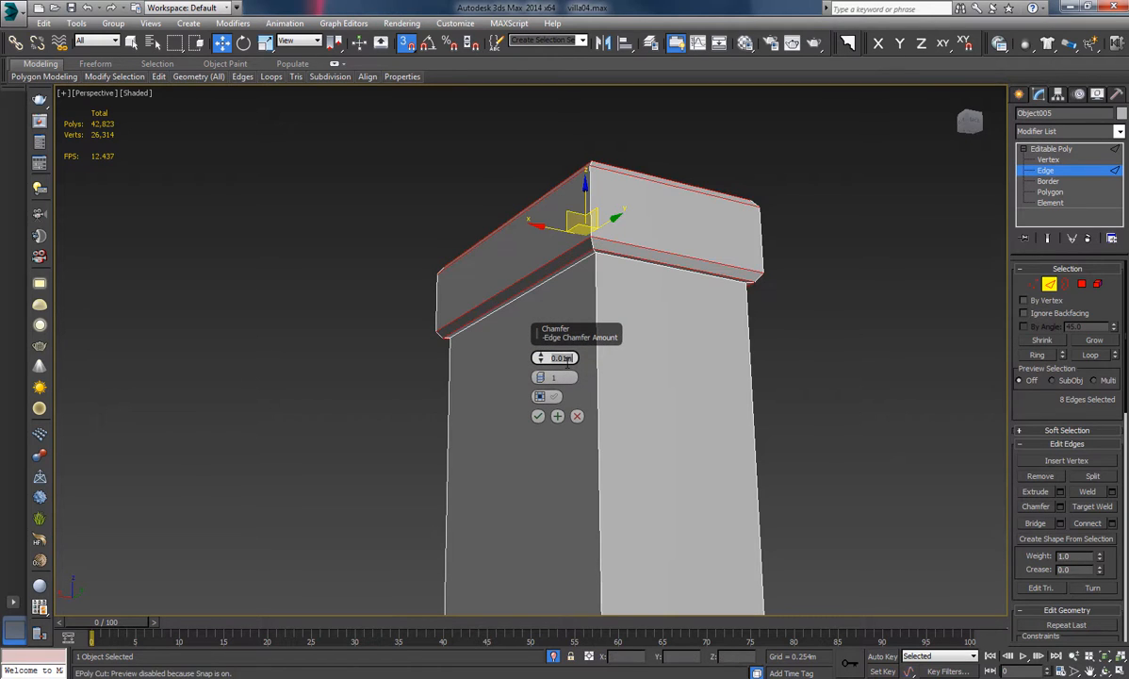
Set the cap edge chamfer to 0.007 m with 5 segments and apply it.
middle_click_drag(686, 255, 556, 411, "alt")
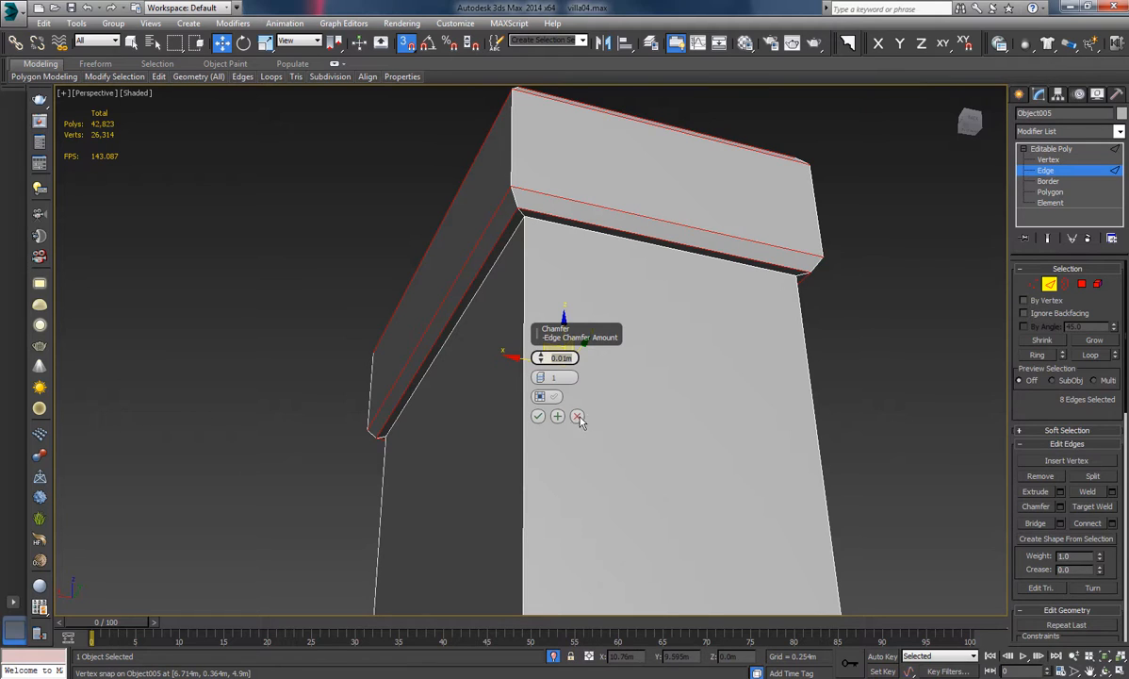
right_click(537, 358)
left_click_drag(538, 359, 538, 362)
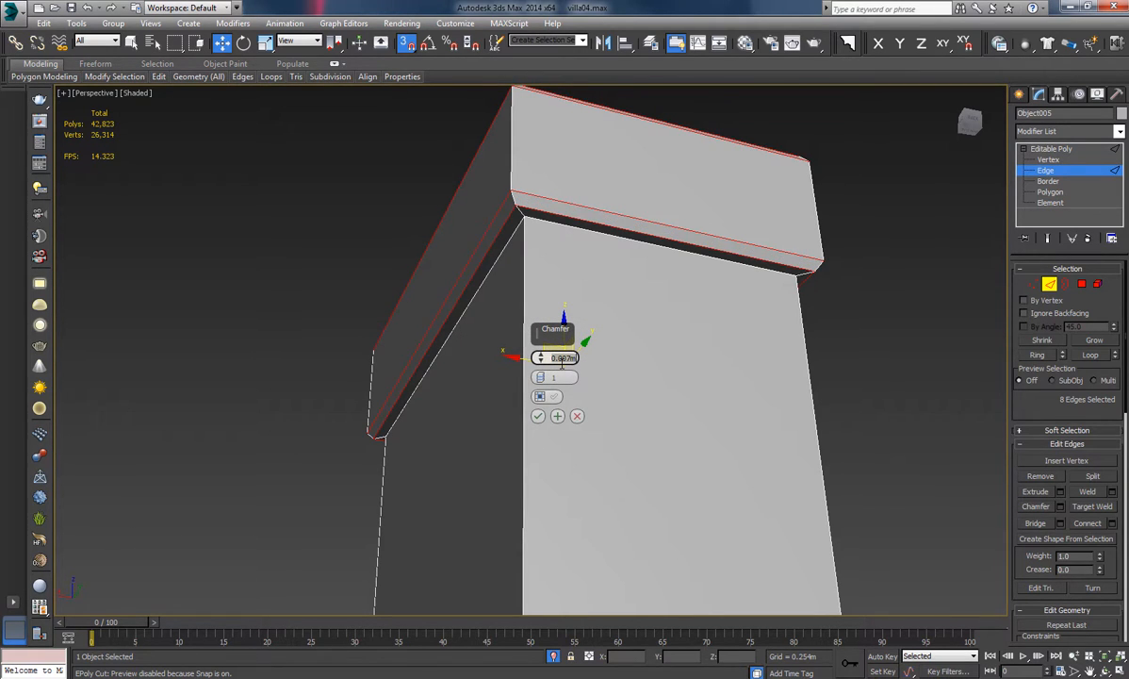
mouse_move(541, 378)
left_mouse_down()
mouse_move(529, 364)
mouse_move(539, 376)
left_mouse_up()
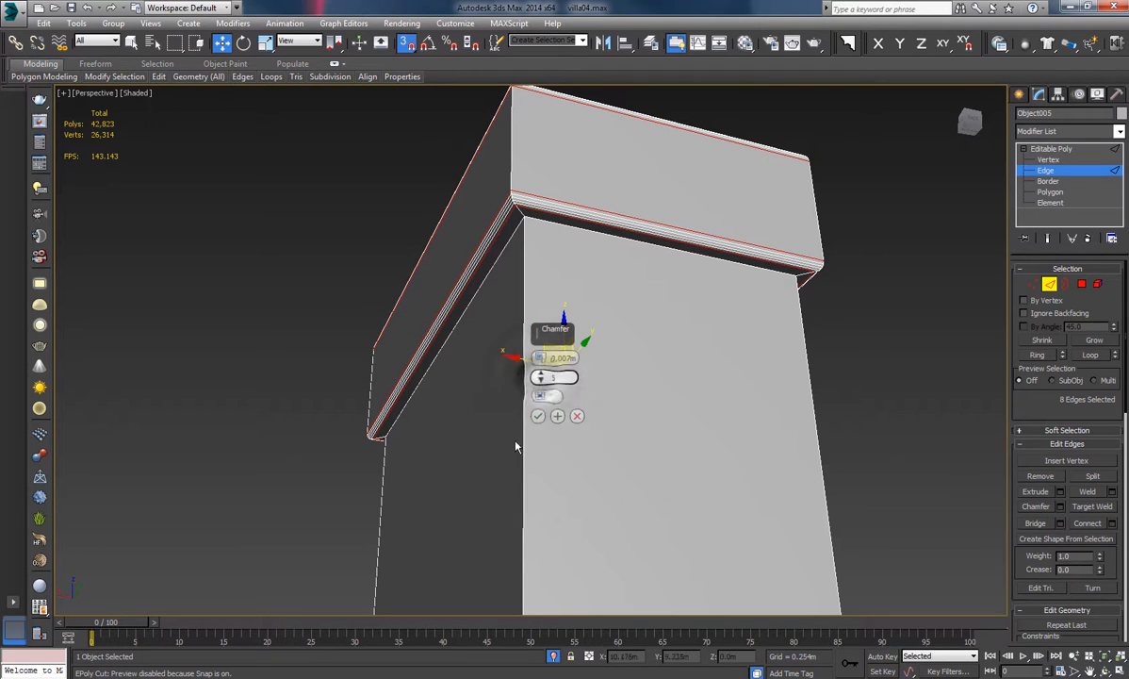
left_click(538, 416)
Select the pillar's vertical corner edges as full loops and chamfer them by 0.007 m with 5 segments.
scroll(643, 355, "down", 10)
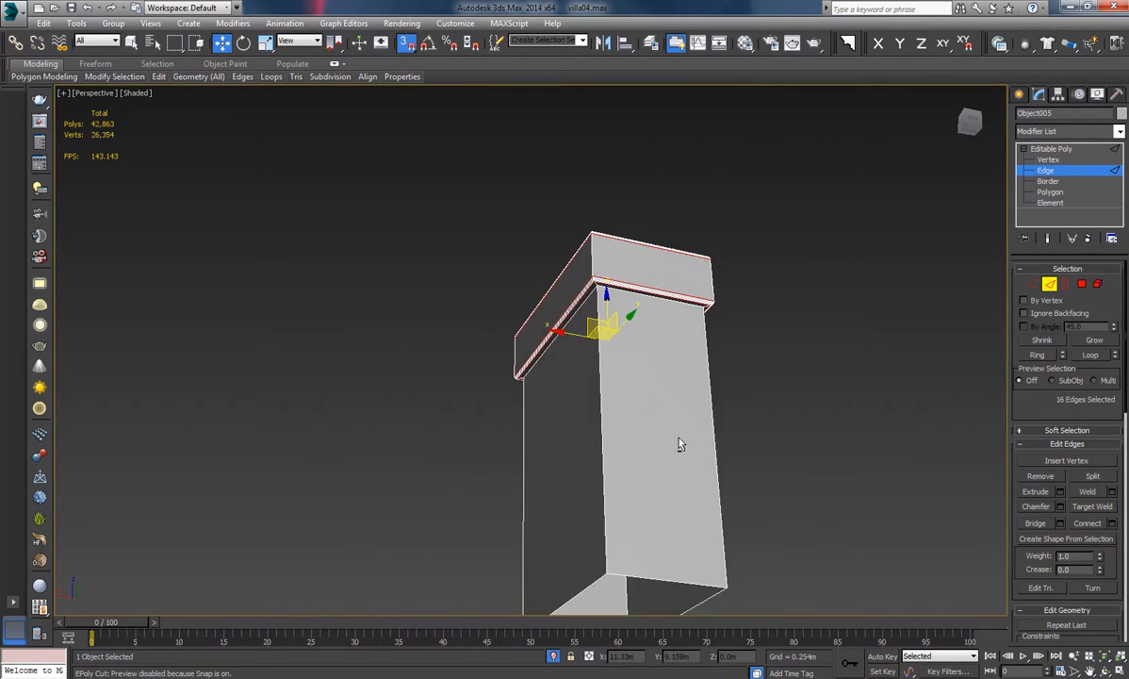
left_click_drag(397, 437, 385, 438)
middle_click_drag(711, 517, 868, 515, "alt")
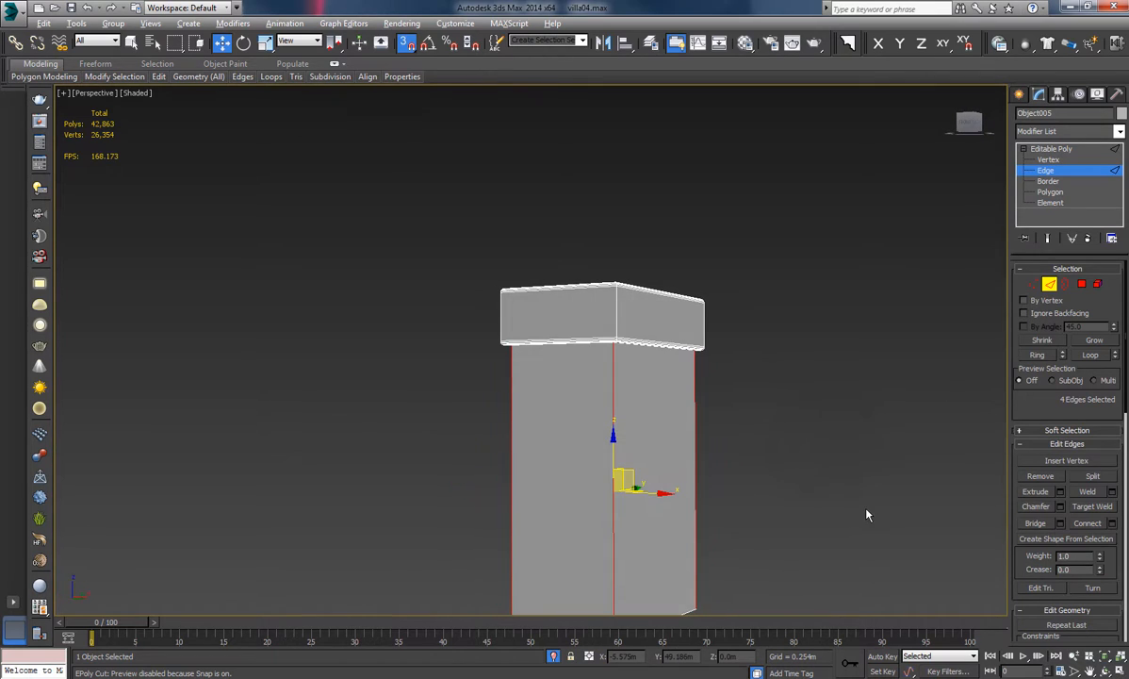
left_click(1092, 355)
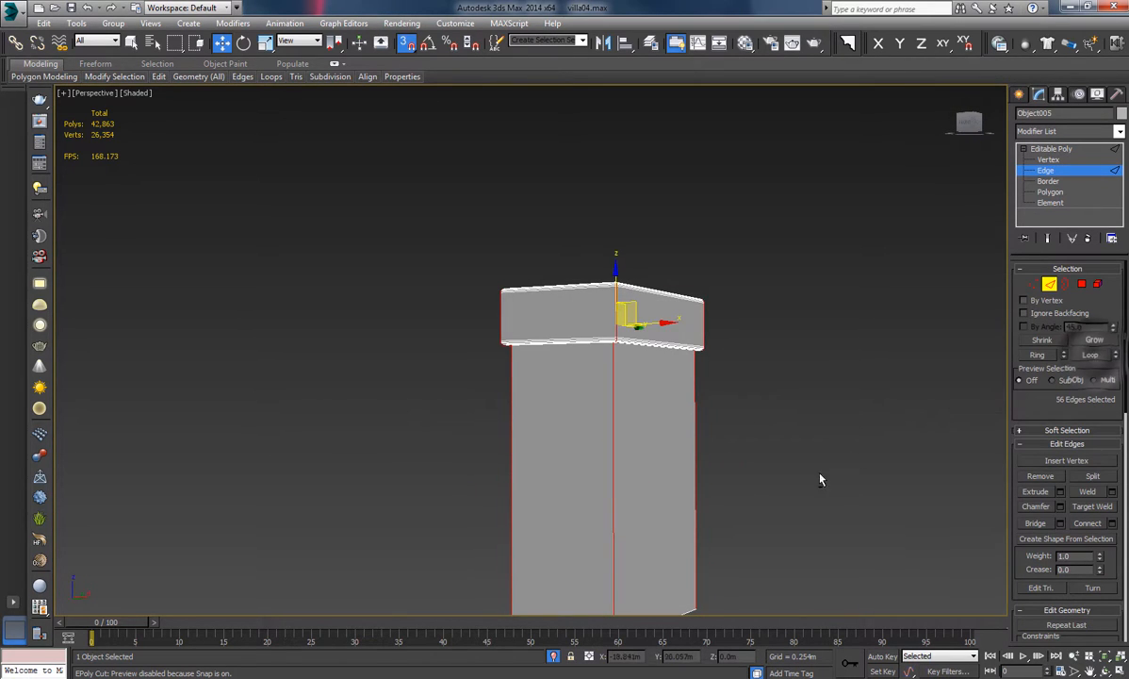
middle_click_drag(819, 473, 792, 511, "alt")
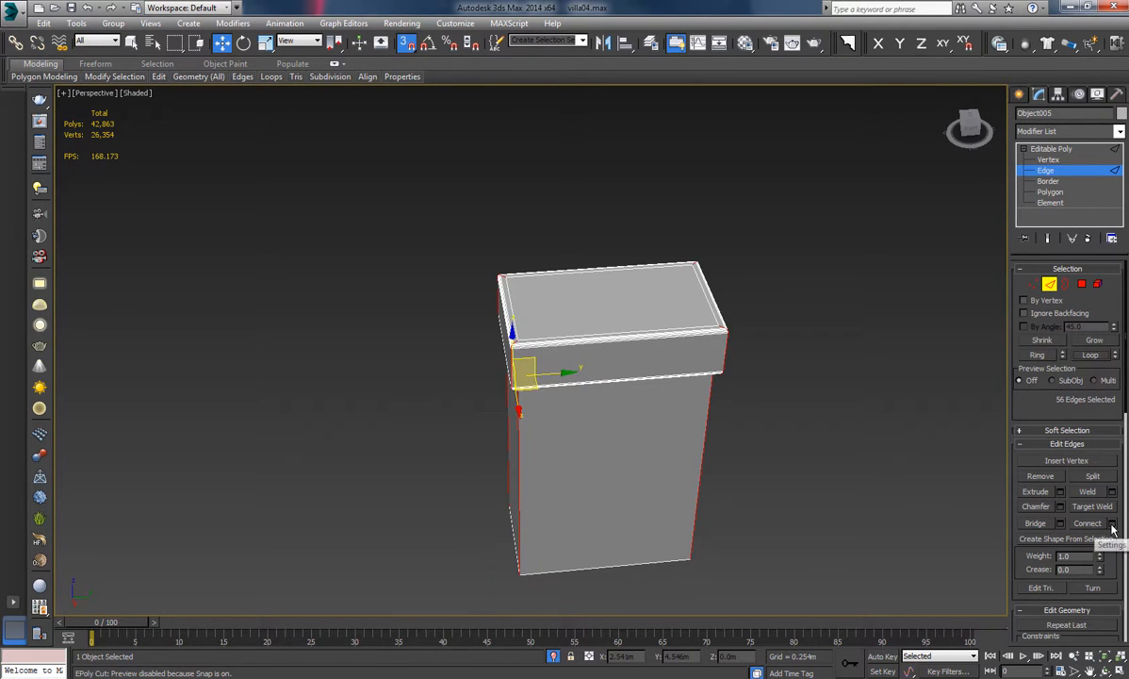
left_click(1060, 507)
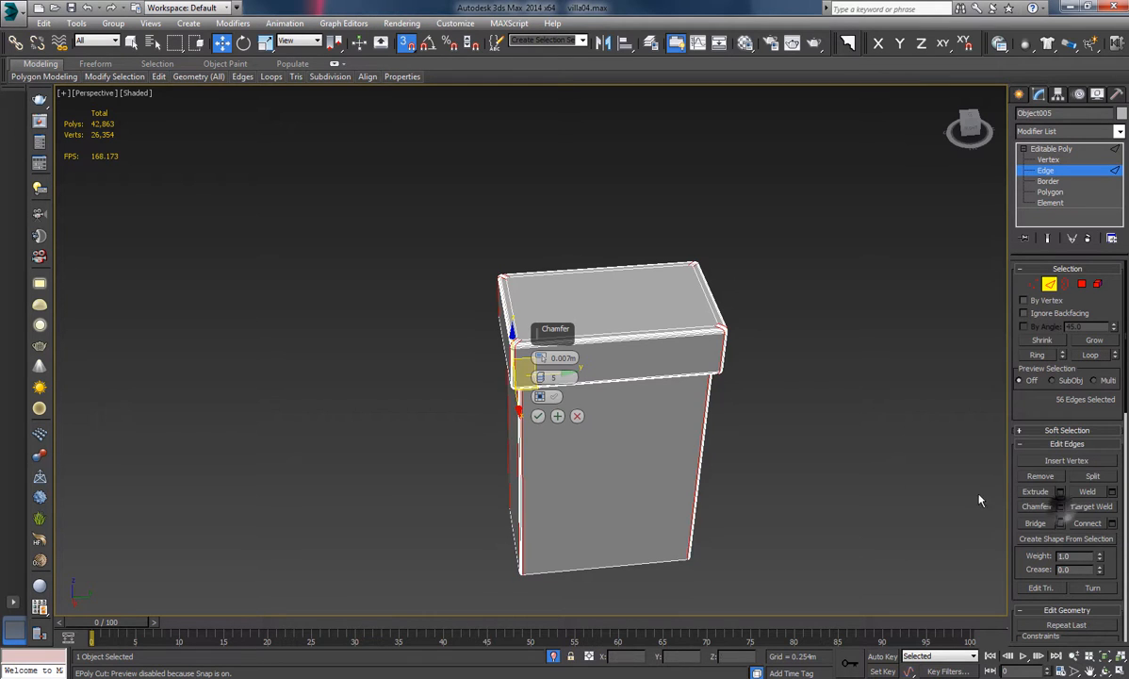
middle_click_drag(774, 453, 650, 379, "alt")
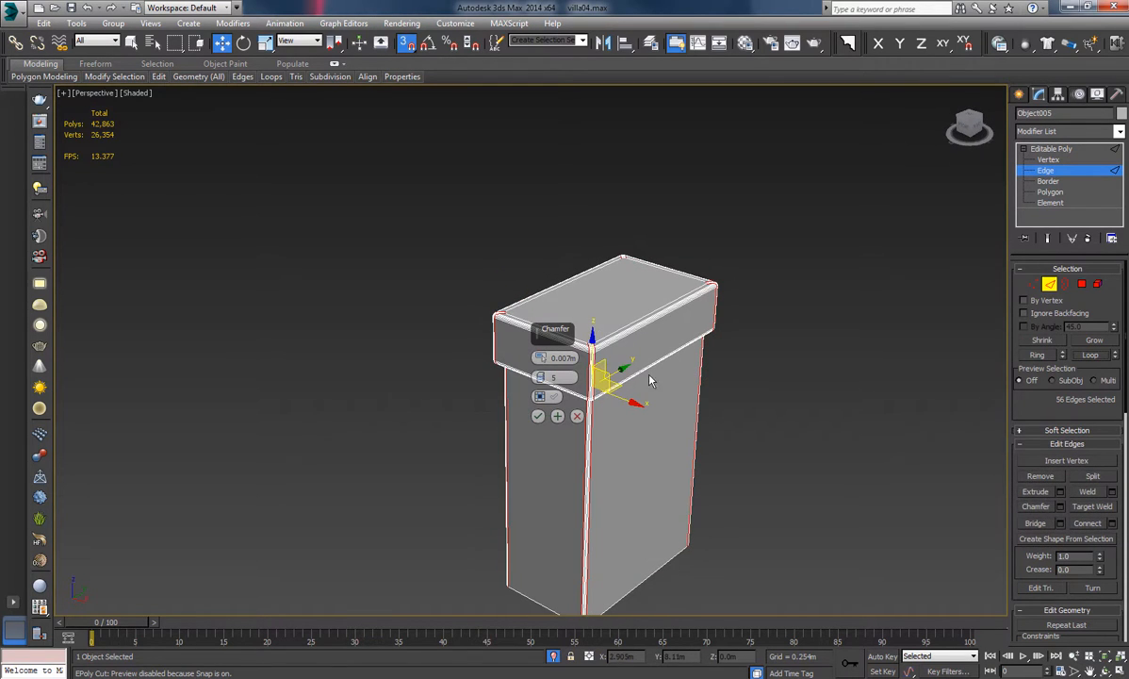
left_click(537, 416)
left_click(831, 268)
Extrude the top face of the pillar's cap upward by 0.01 m.
middle_click_drag(733, 341, 698, 348, "alt")
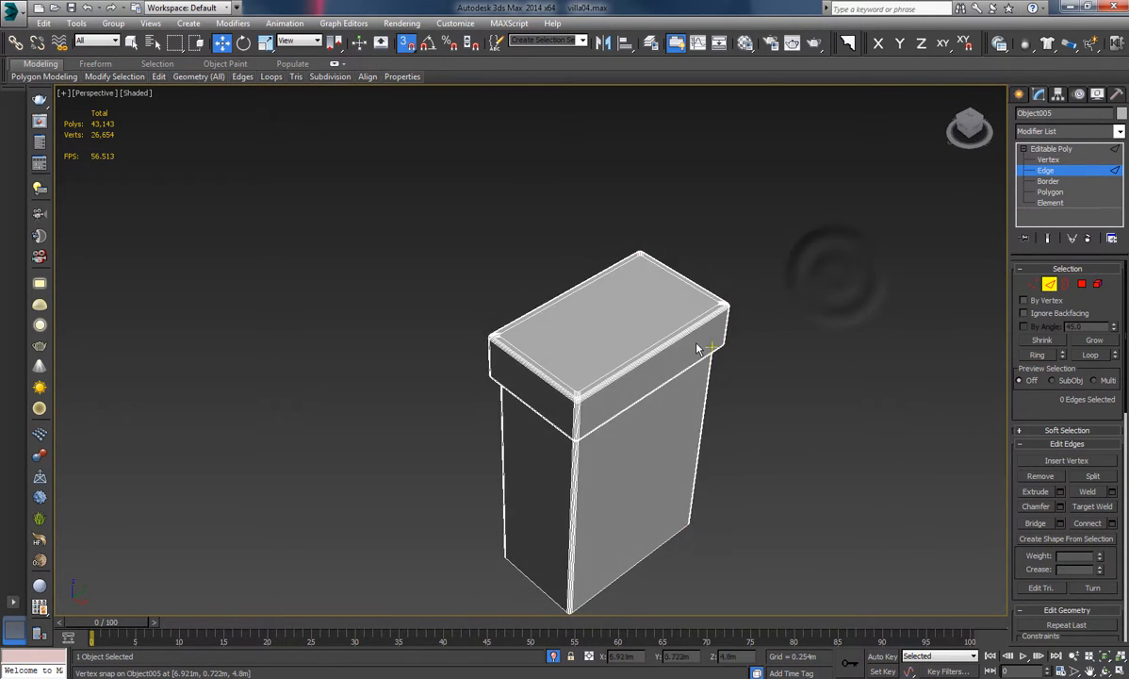
left_click(1081, 286)
left_click(594, 315)
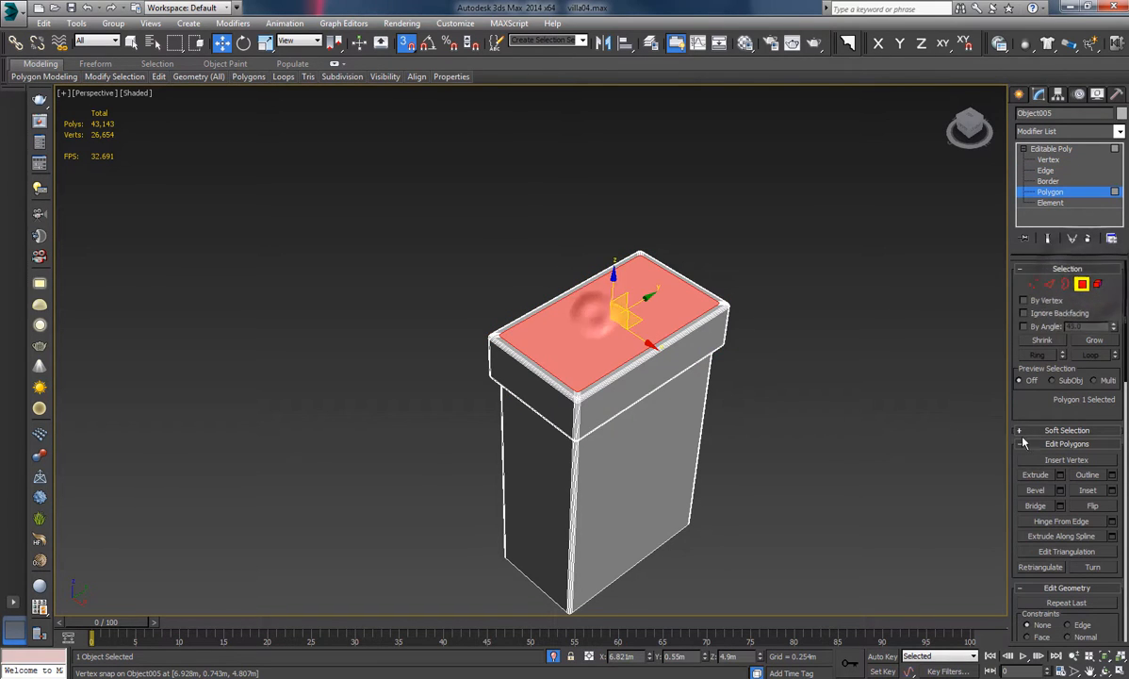
left_click(1060, 474)
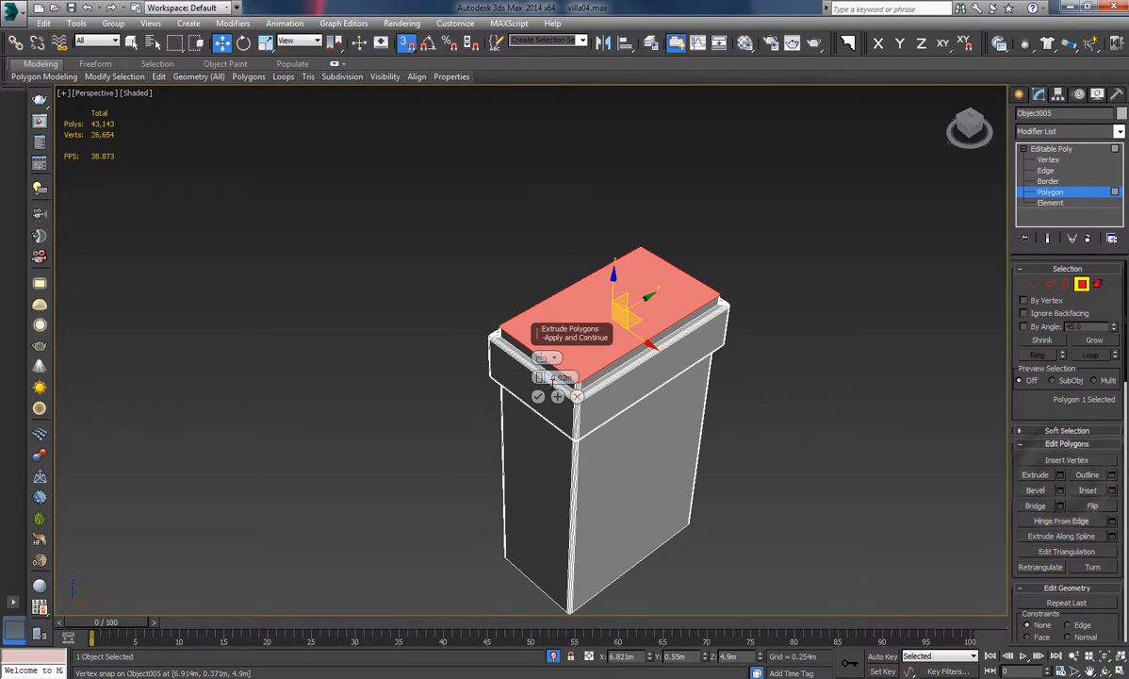
middle_click_drag(565, 414, 749, 324, "alt")
scroll(702, 336, "up", 3)
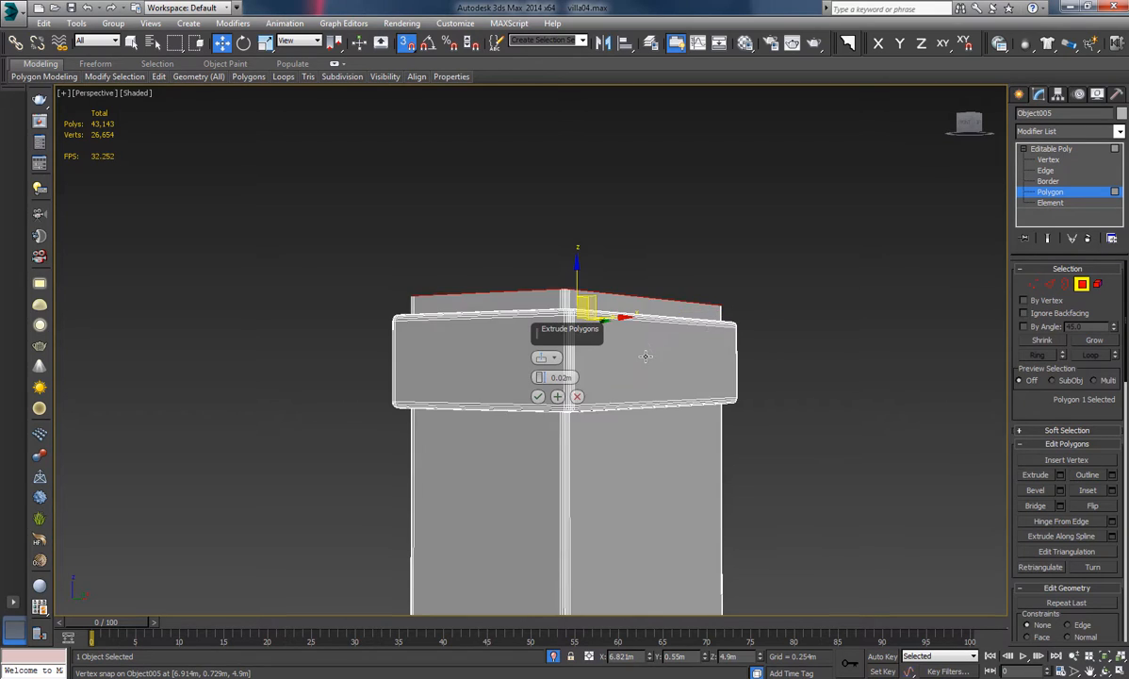
middle_click_drag(645, 356, 705, 366, "alt")
middle_click_drag(865, 404, 858, 403)
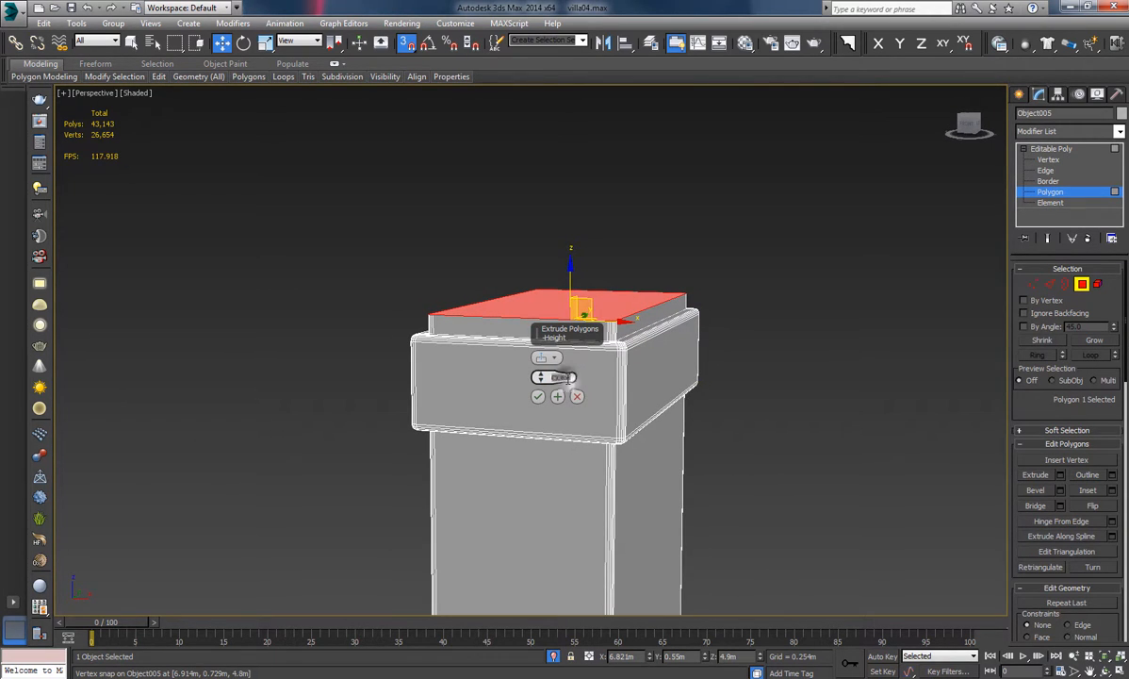
double_click(570, 378)
type("0.01")
key("Return")
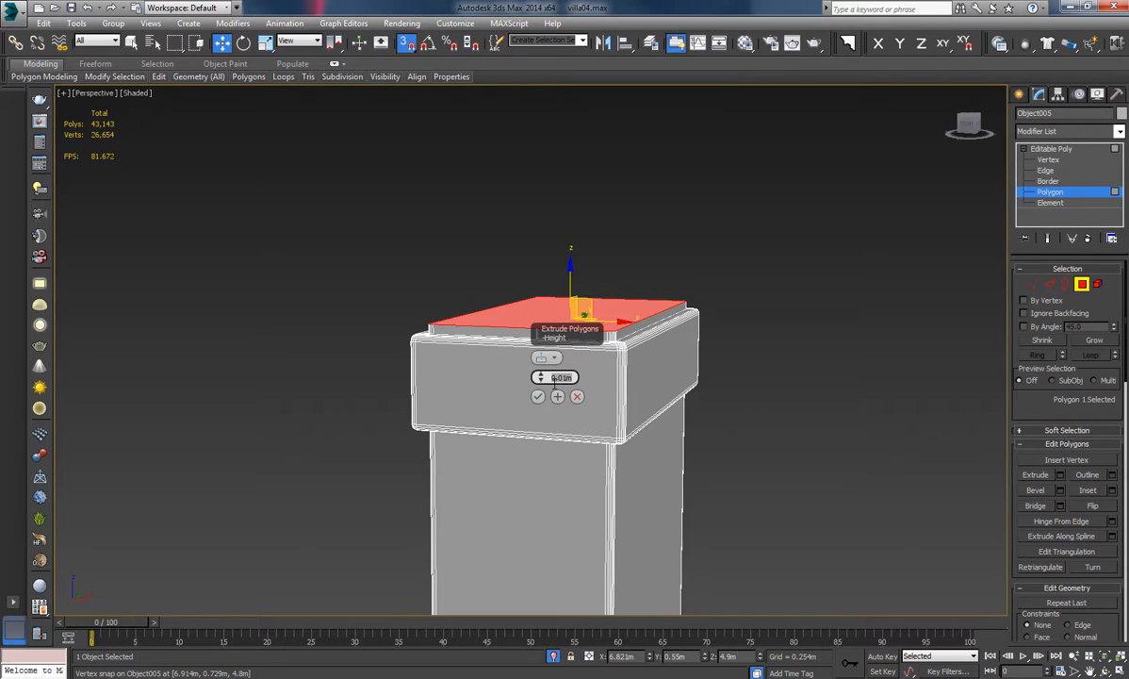
left_click(537, 396)
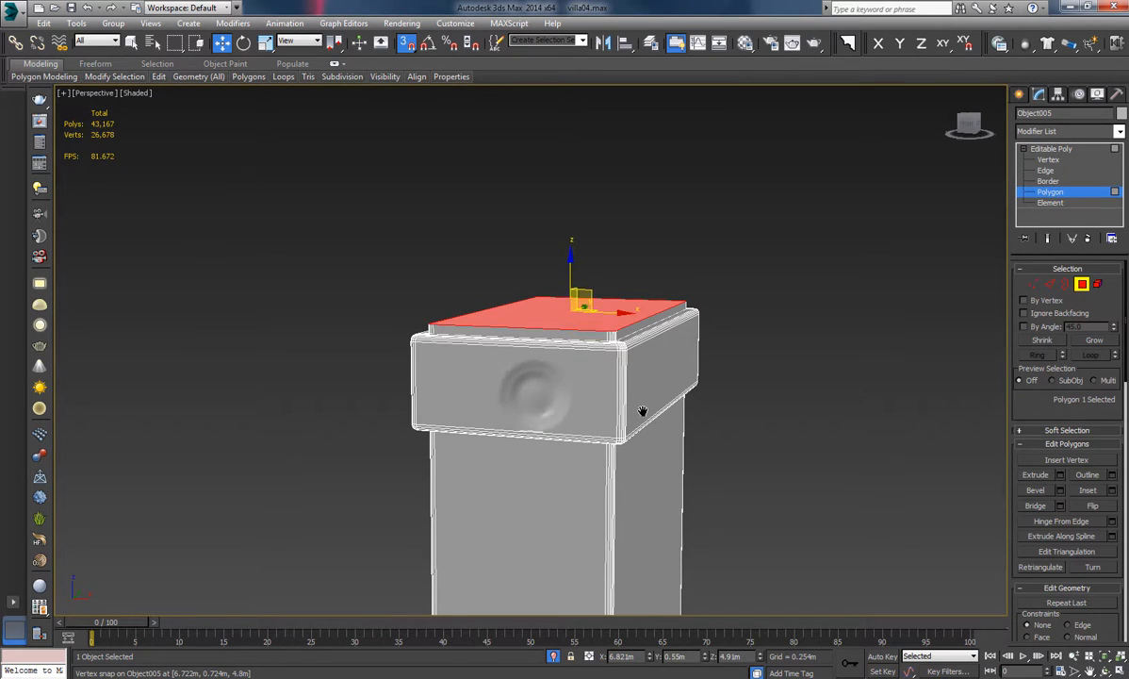
Select only the top rim edges of the cap's raised panel in the front view, leaving out its short vertical edges.
key("f")
key("z")
scroll(583, 355, "down", 4)
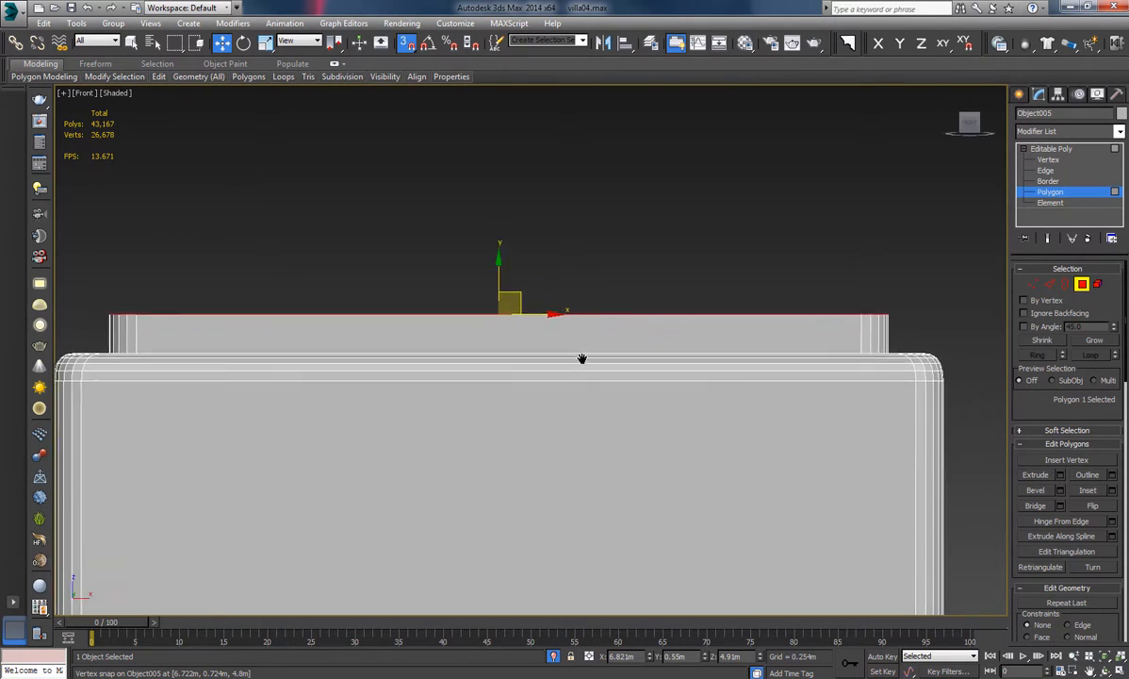
left_click(1049, 285)
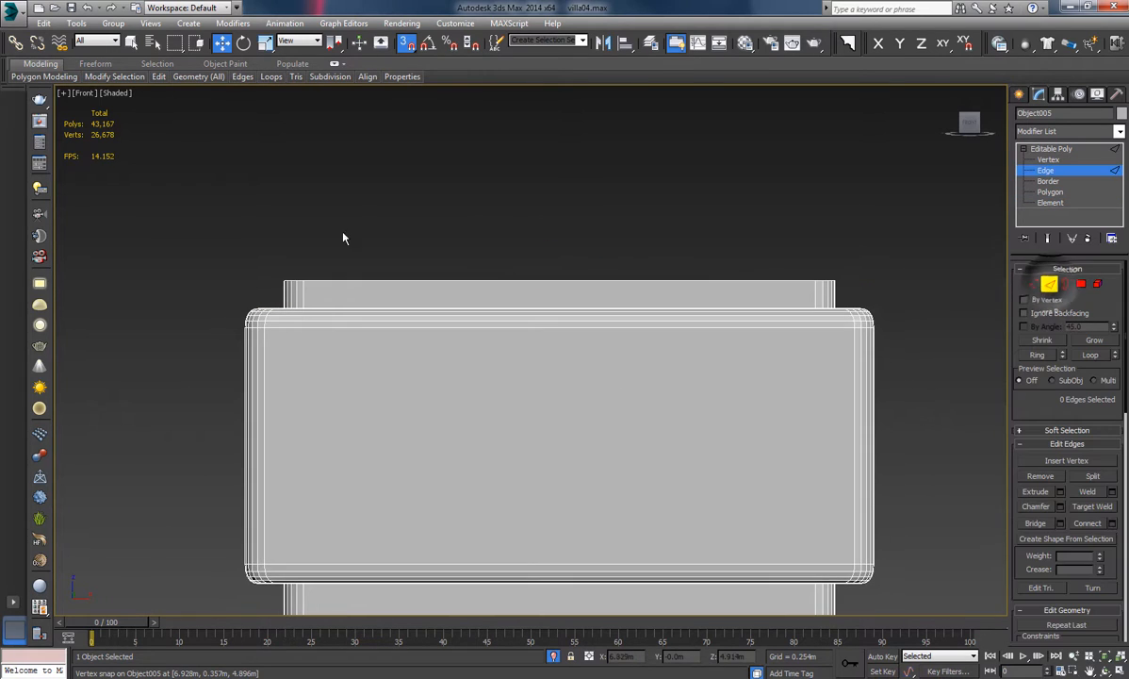
left_click_drag(160, 185, 905, 299)
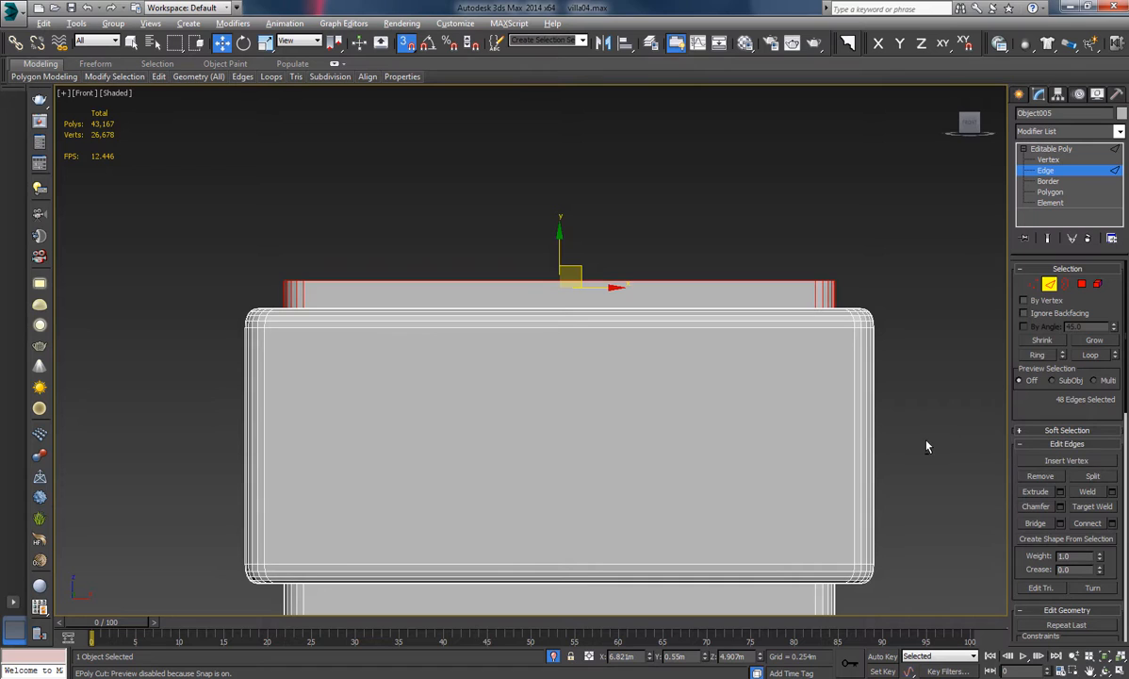
left_click_drag(452, 320, 197, 301, "alt")
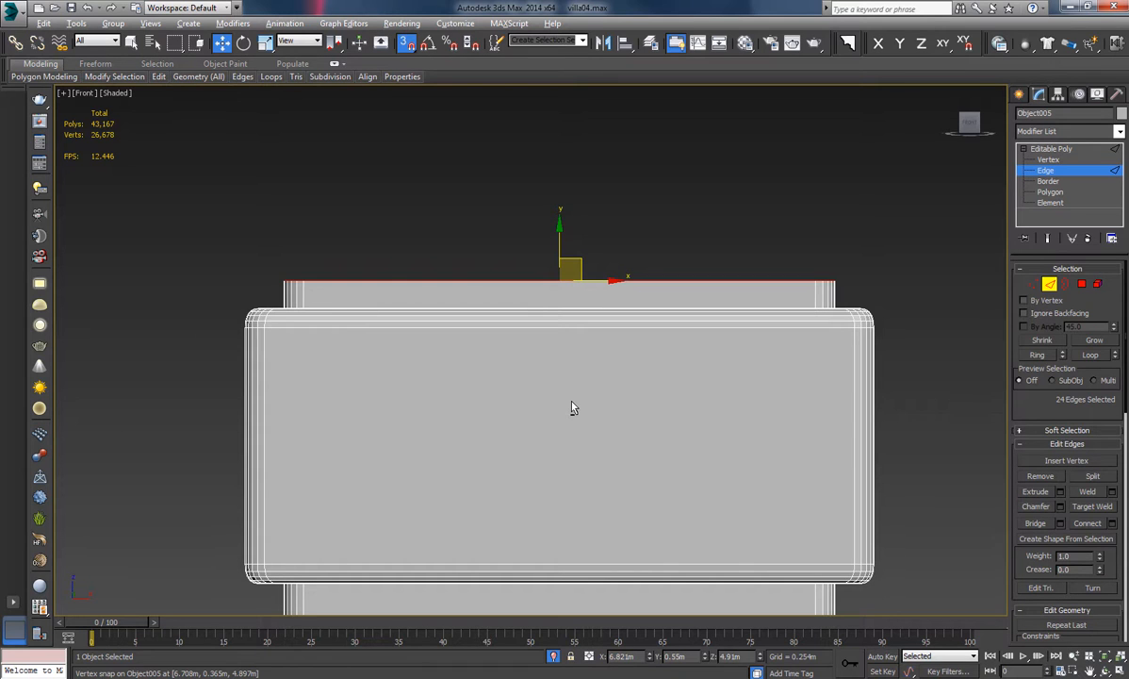
Chamfer the raised panel's rim edges by 0.007 m with 5 segments, leave edge editing and deselect the pillar.
middle_click_drag(713, 386, 617, 363)
key("p")
left_click(1059, 507)
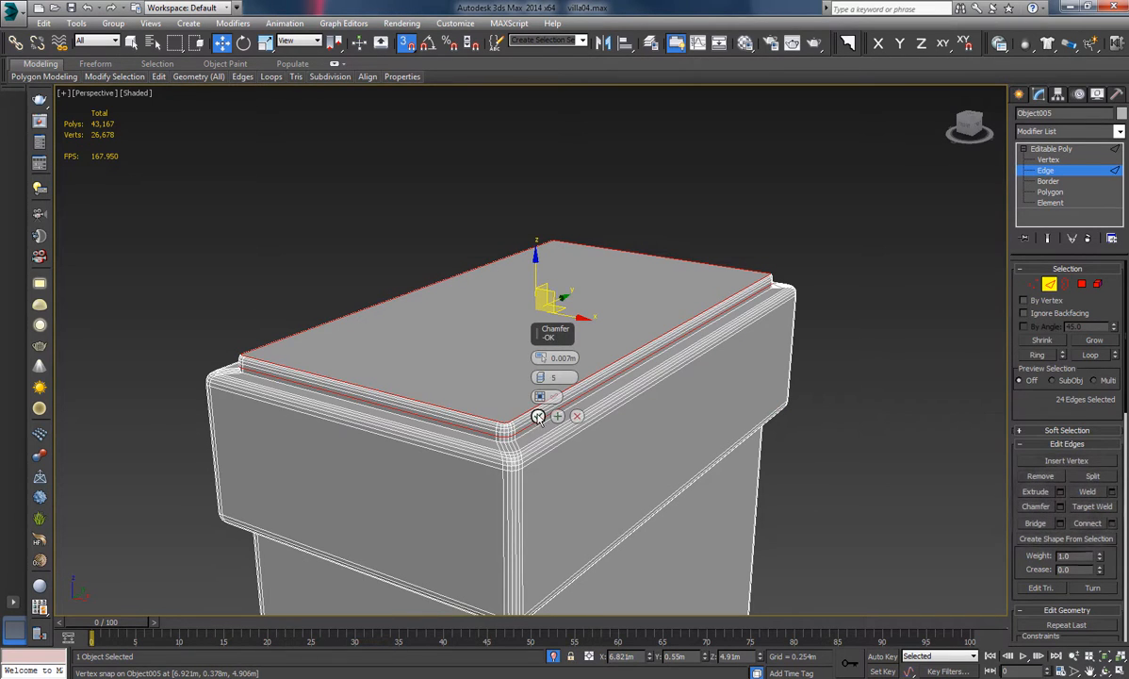
left_click(525, 396)
left_click(1052, 291)
left_click(858, 247)
scroll(753, 330, "down", 6)
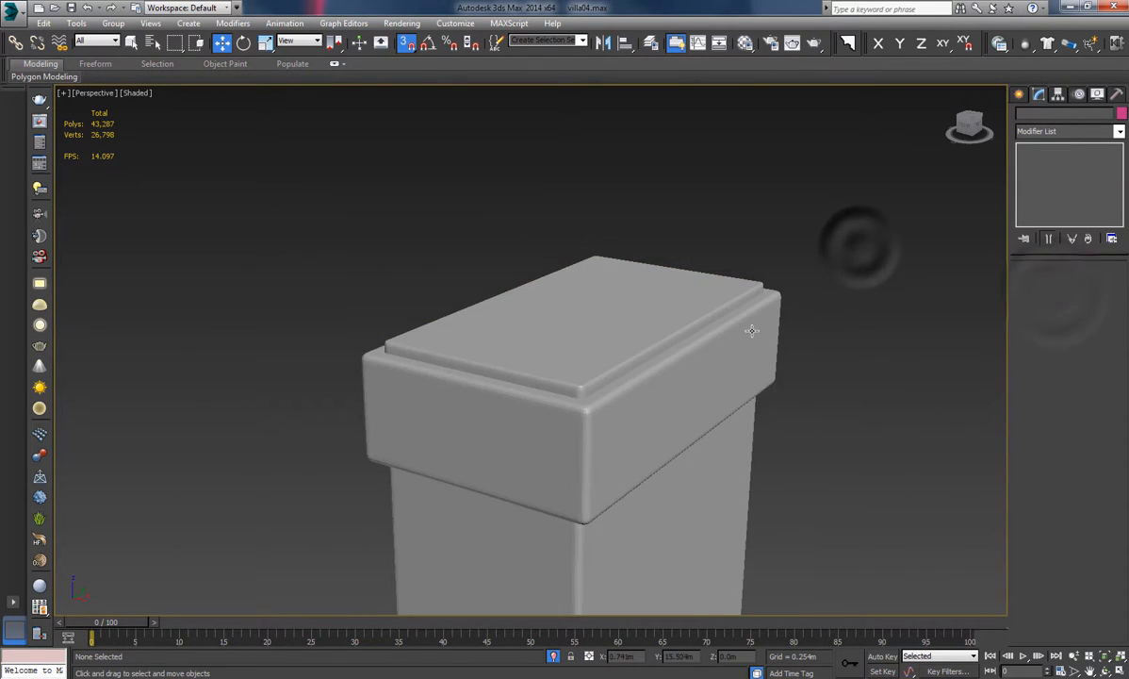
middle_click_drag(809, 388, 731, 303, "alt")
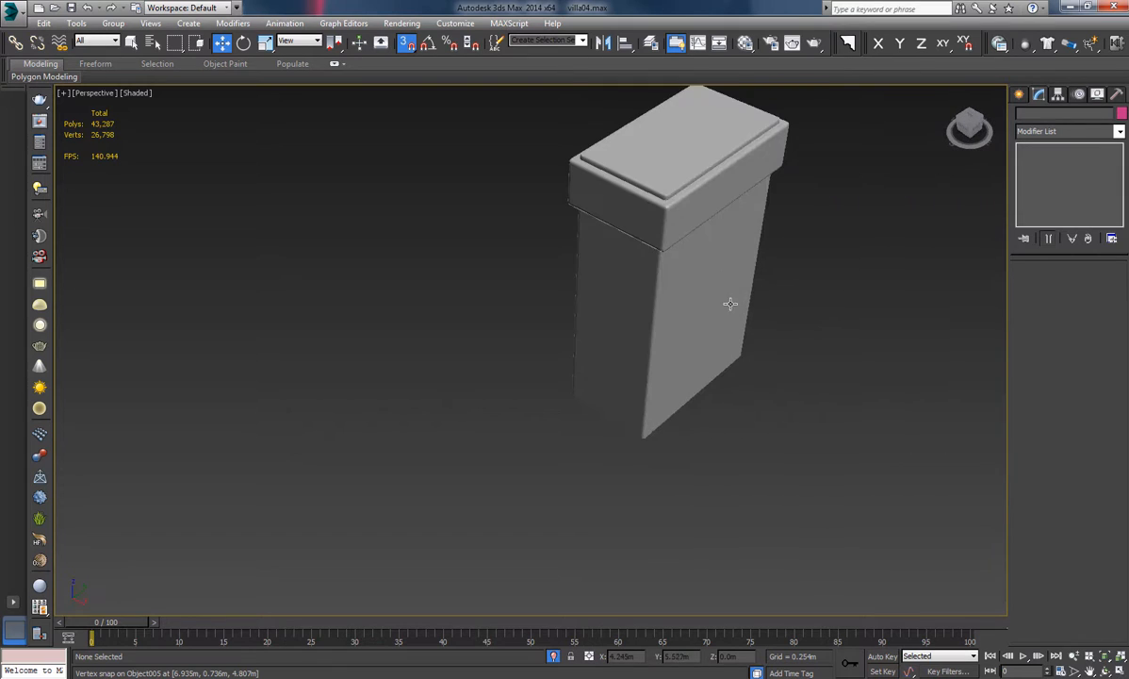
Select the finished pillar, exit its isolation and unhide all objects of the villa.
left_click(731, 303)
scroll(721, 301, "down", 4)
left_click(555, 657)
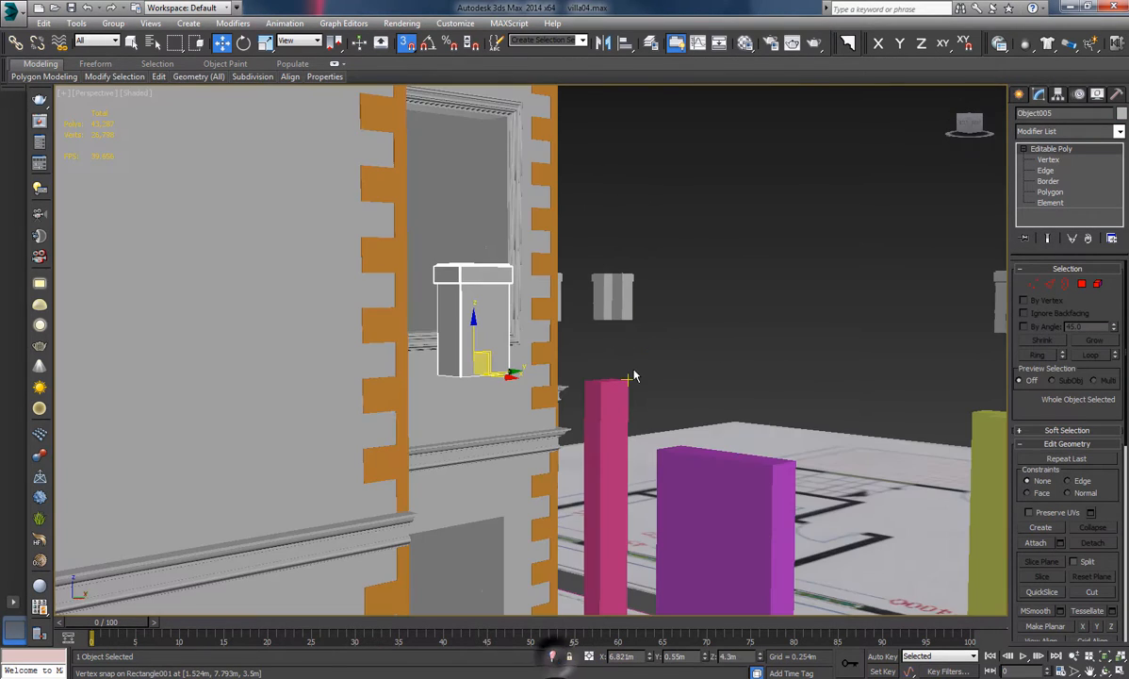
scroll(652, 375, "down", 3)
middle_click_drag(663, 374, 728, 389, "alt")
right_click(756, 377)
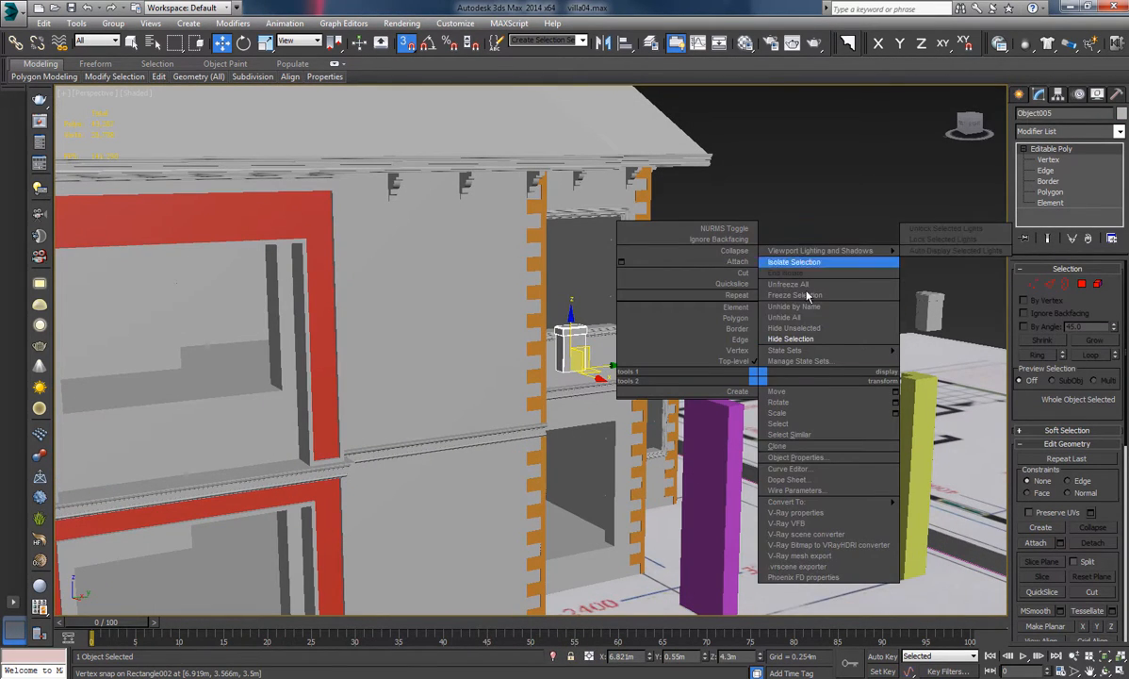
left_click(811, 321)
Turn snapping off and move the pillar across the terrace onto the parapet's end against the orange quoined wall corner.
middle_click_drag(797, 247, 432, 241)
key("s")
middle_click_drag(490, 294, 436, 289)
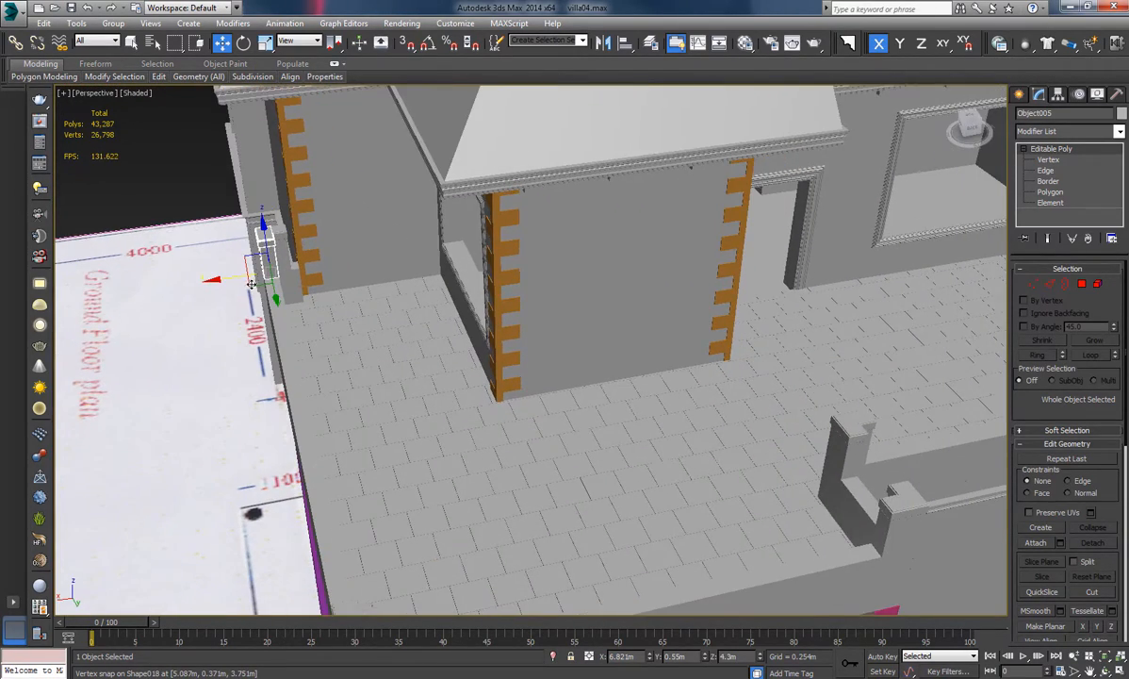
left_click_drag(252, 283, 928, 367)
middle_click_drag(928, 367, 391, 351)
left_click_drag(445, 414, 717, 247)
middle_click_drag(777, 251, 711, 283, "alt")
scroll(714, 288, "up", 6)
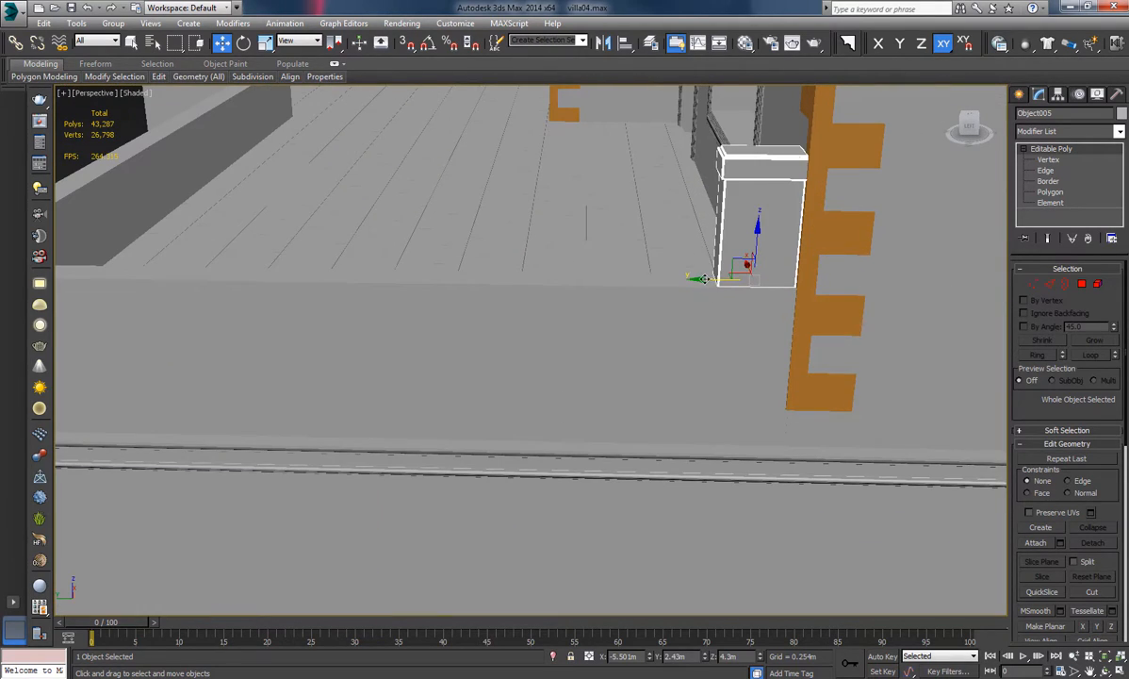
mouse_move(705, 279)
left_mouse_down()
mouse_move(696, 279)
mouse_move(711, 279)
left_mouse_up()
middle_click_drag(651, 282, 822, 284, "alt")
middle_click_drag(754, 280, 563, 273, "alt")
Select the orange quoins at the wall corner and delete their polygons behind and below the new pillar's cap.
left_click(572, 227)
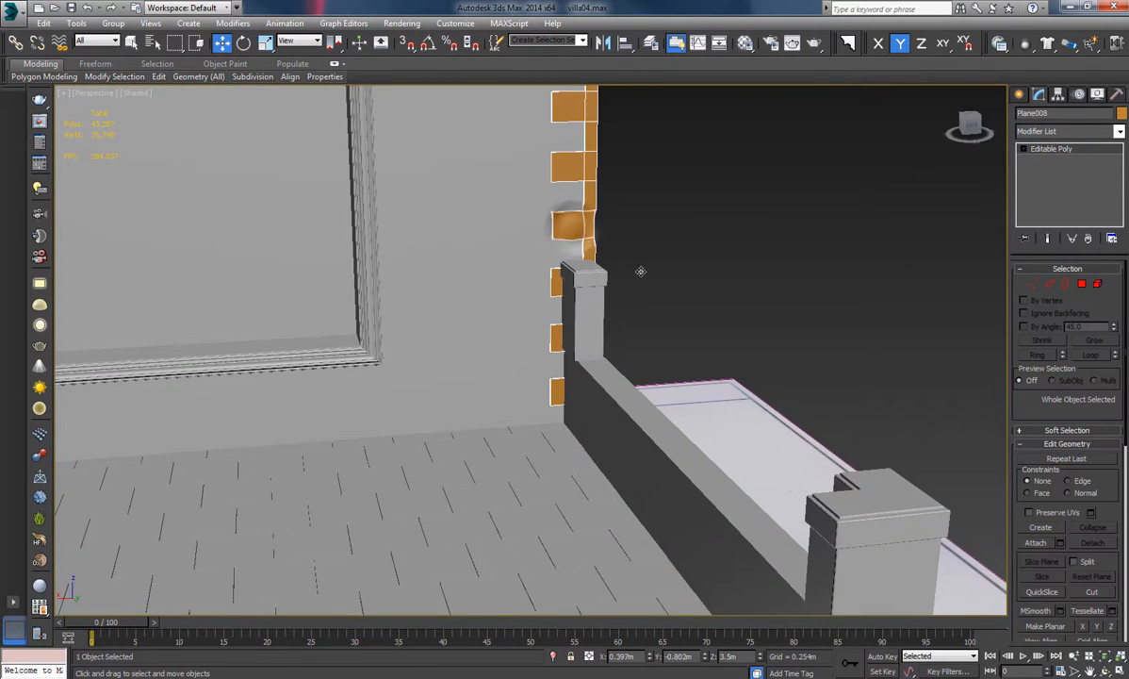
left_click(1082, 287)
mouse_move(665, 418)
middle_mouse_down("alt")
mouse_move(668, 403)
mouse_move(650, 432)
mouse_move(647, 419)
mouse_move(676, 410)
middle_mouse_up("alt")
middle_click_drag(385, 392, 630, 471)
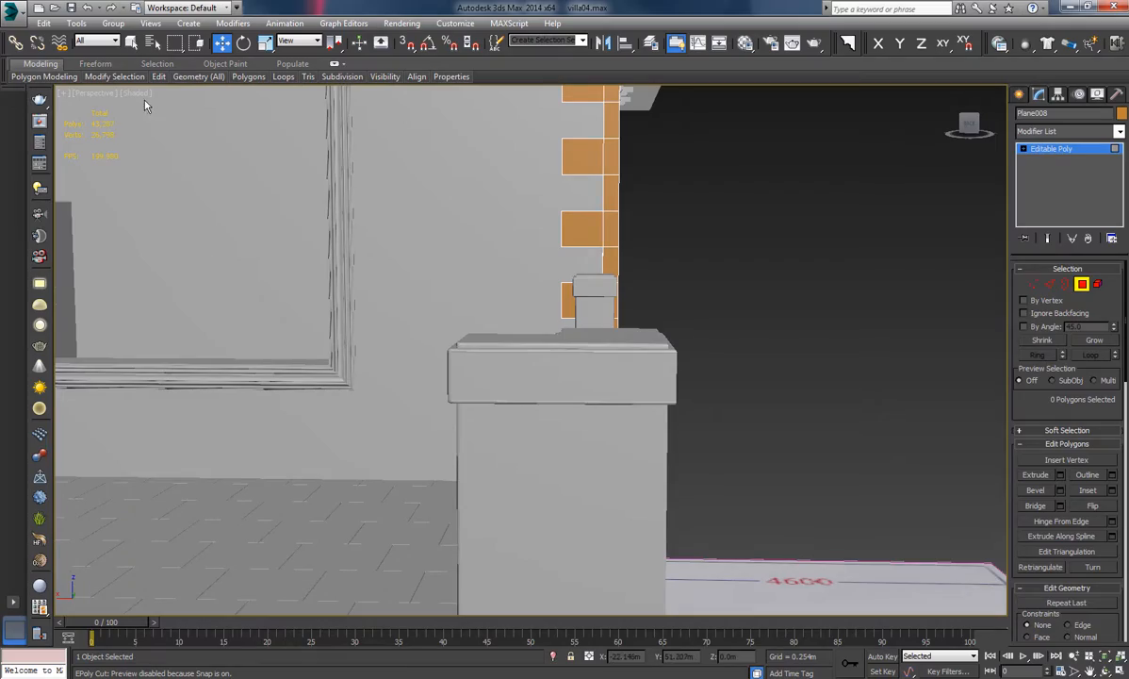
left_click(135, 92)
left_click(188, 272)
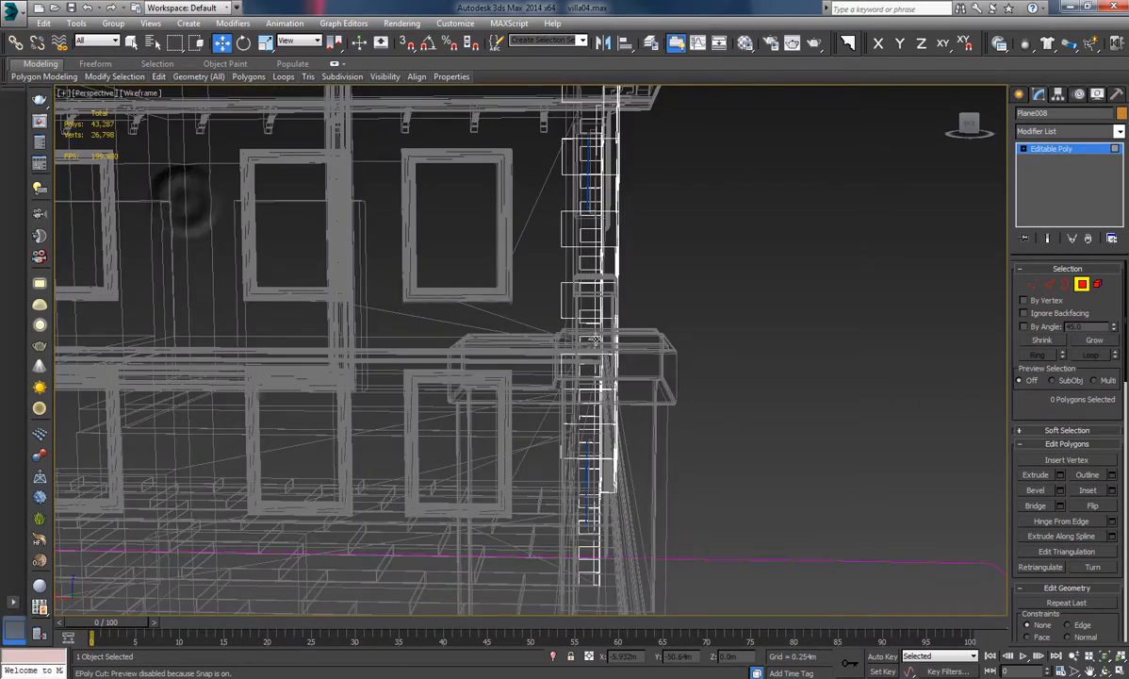
middle_click_drag(595, 339, 590, 340, "alt")
middle_click_drag(574, 418, 526, 389, "alt")
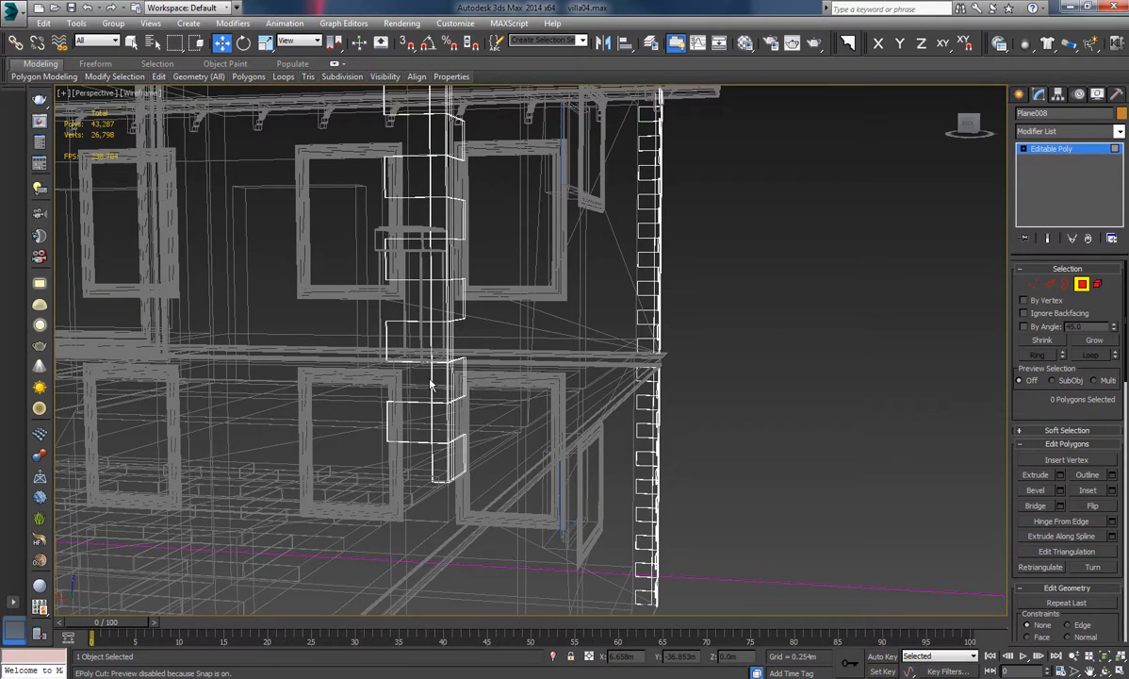
key("F3")
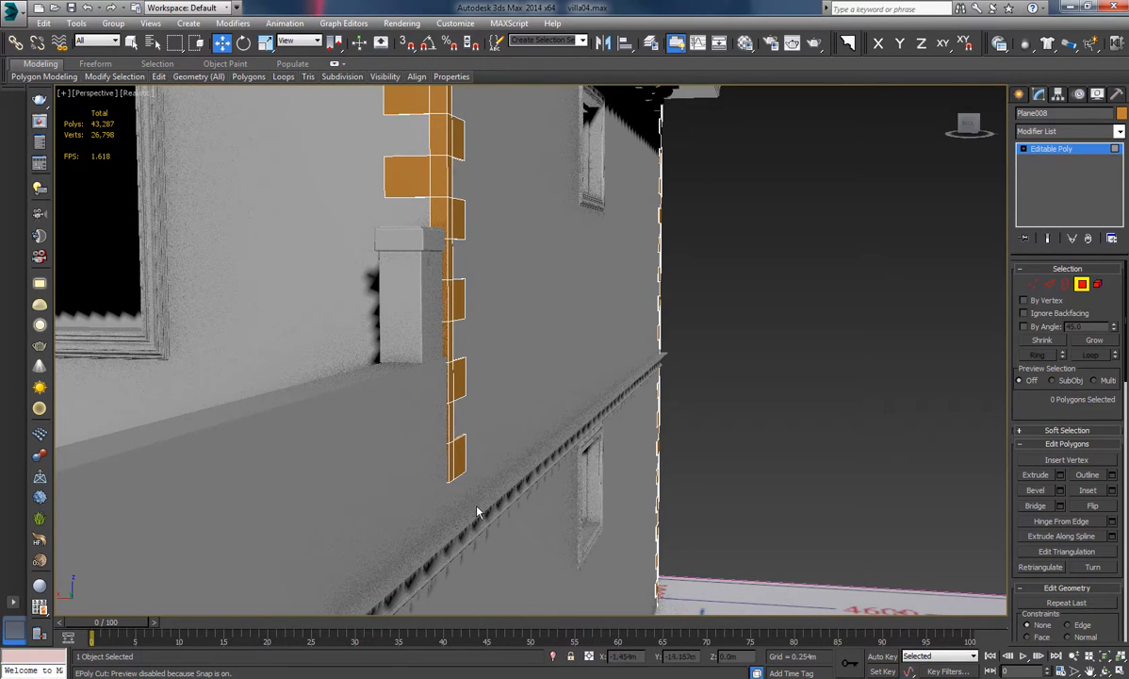
left_click_drag(412, 457, 364, 268)
left_click(407, 233)
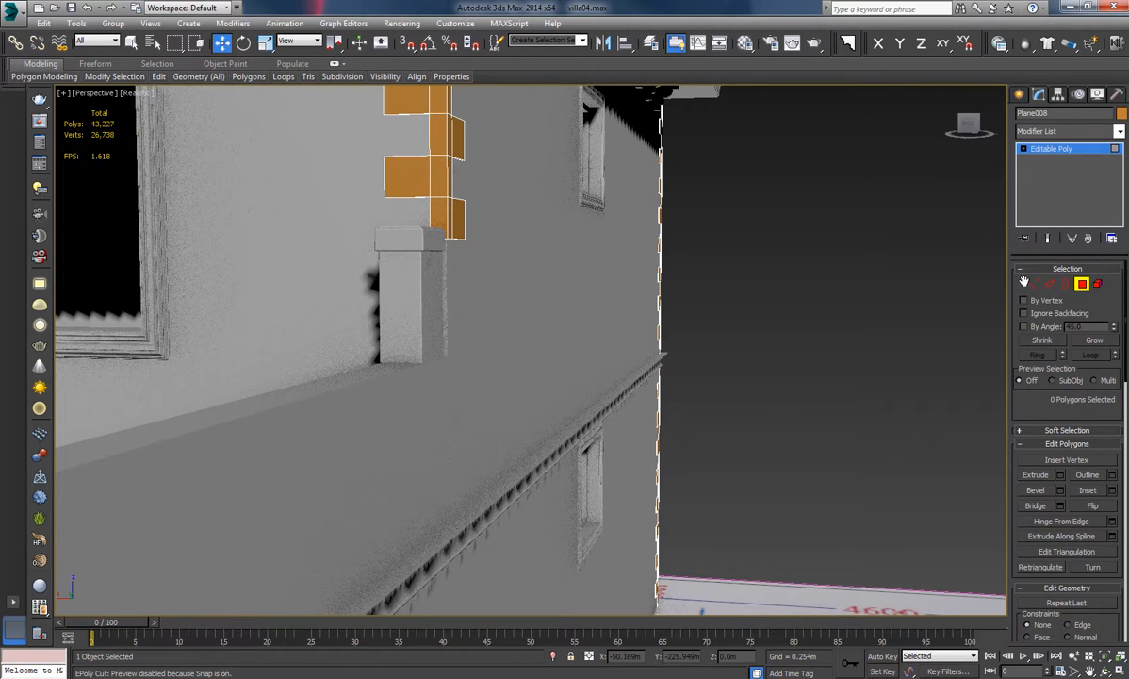
Raise the remaining quoins' lowest vertices about 0.05 m to just above the pillar's cap, then leave vertex editing and deselect.
key("1")
left_click_drag(479, 227, 375, 265)
middle_click_drag(490, 232, 512, 307)
left_click_drag(471, 279, 471, 275)
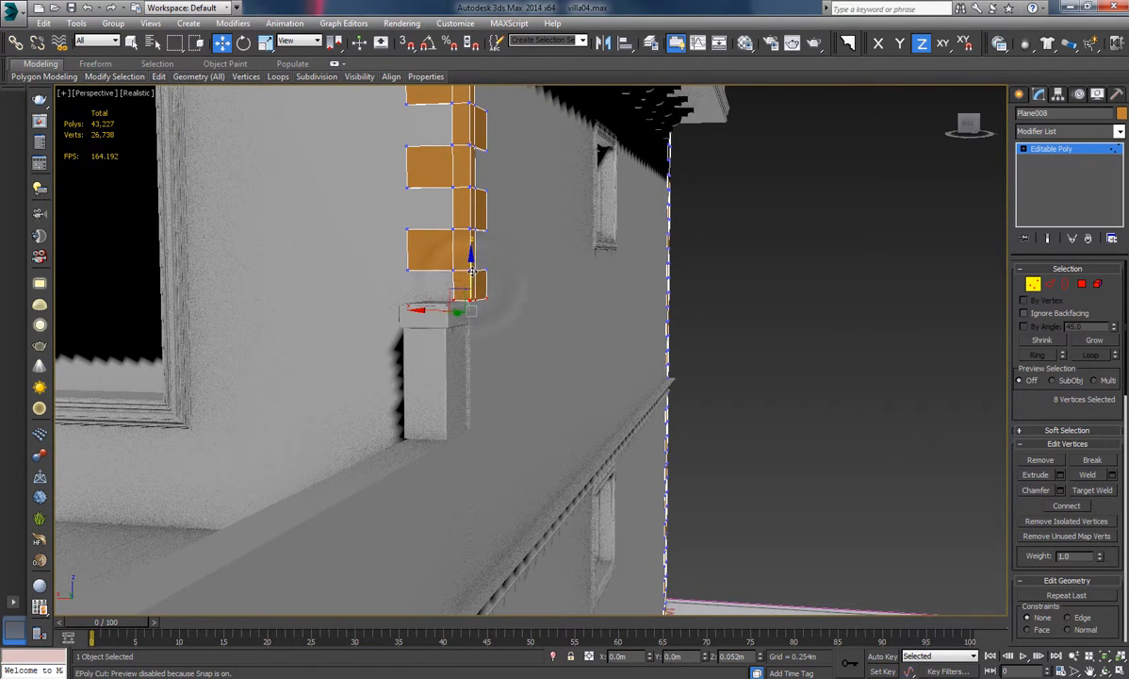
middle_click_drag(517, 350, 604, 364, "alt")
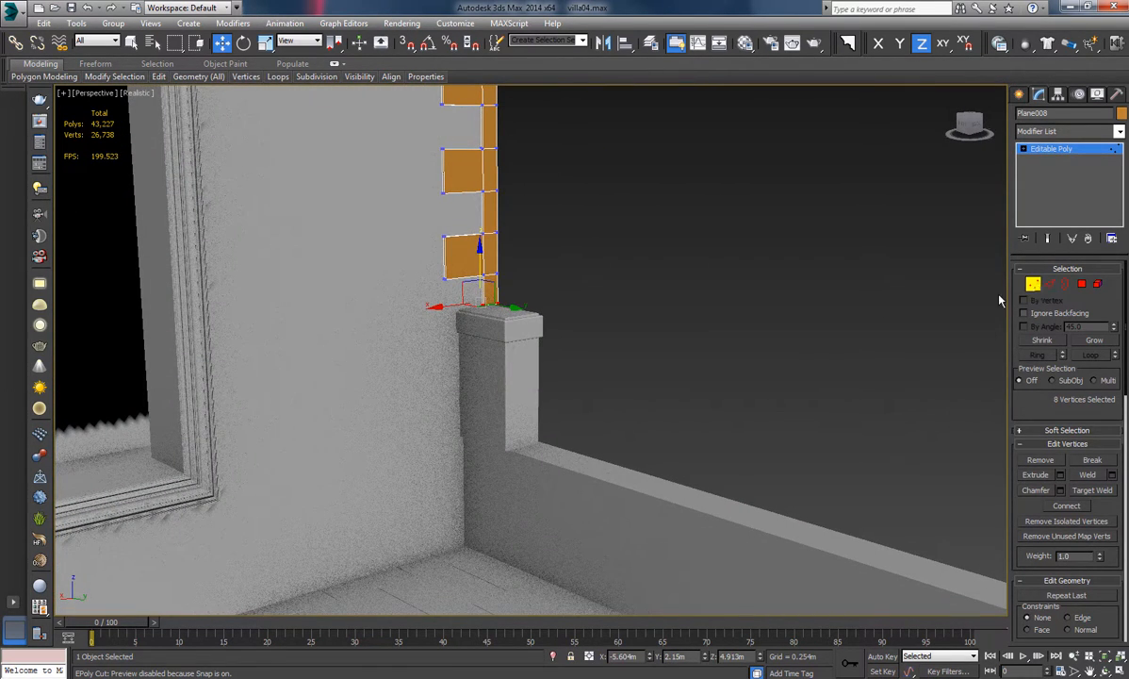
left_click(1035, 284)
left_click(696, 273)
Select the L-shaped pillar at the parapet's other end and extend its wall-side vertices about 0.11 m along X to the quoined wall.
scroll(740, 405, "down", 5)
middle_click_drag(751, 408, 728, 406, "alt")
middle_click_drag(492, 432, 617, 386)
scroll(617, 386, "down", 5)
middle_click_drag(424, 401, 240, 411, "alt")
scroll(325, 393, "up", 8)
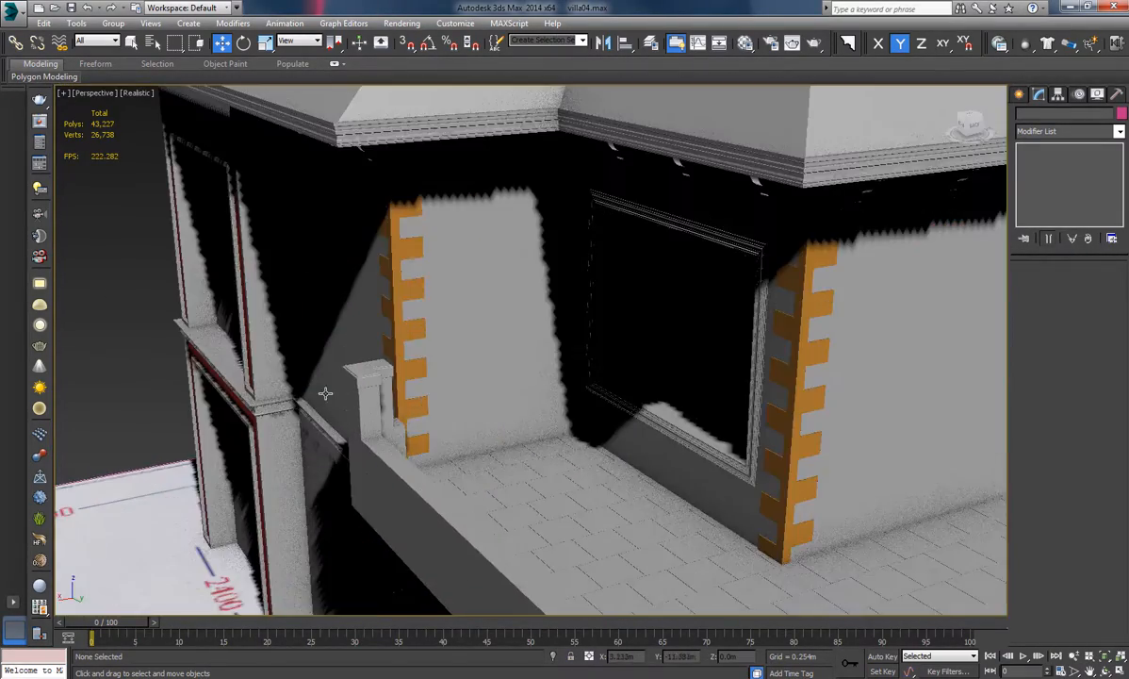
scroll(326, 393, "up", 5)
middle_click_drag(429, 412, 403, 405, "alt")
left_click(304, 394)
middle_click_drag(305, 394, 212, 321, "alt")
left_click(212, 322)
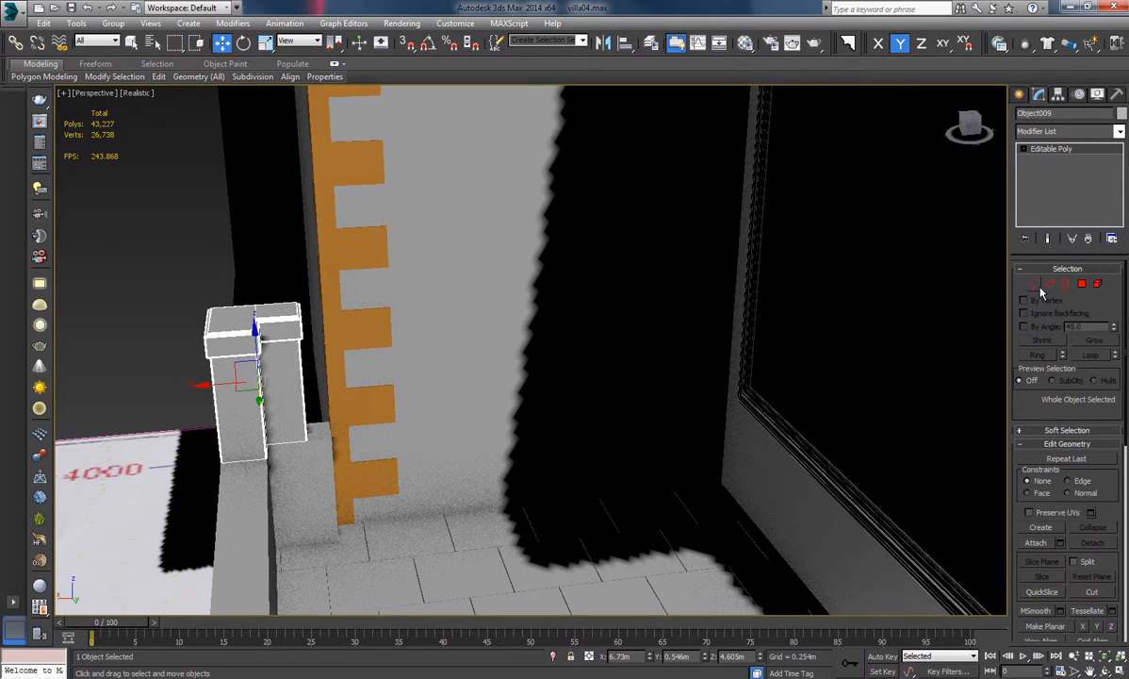
left_click(1033, 283)
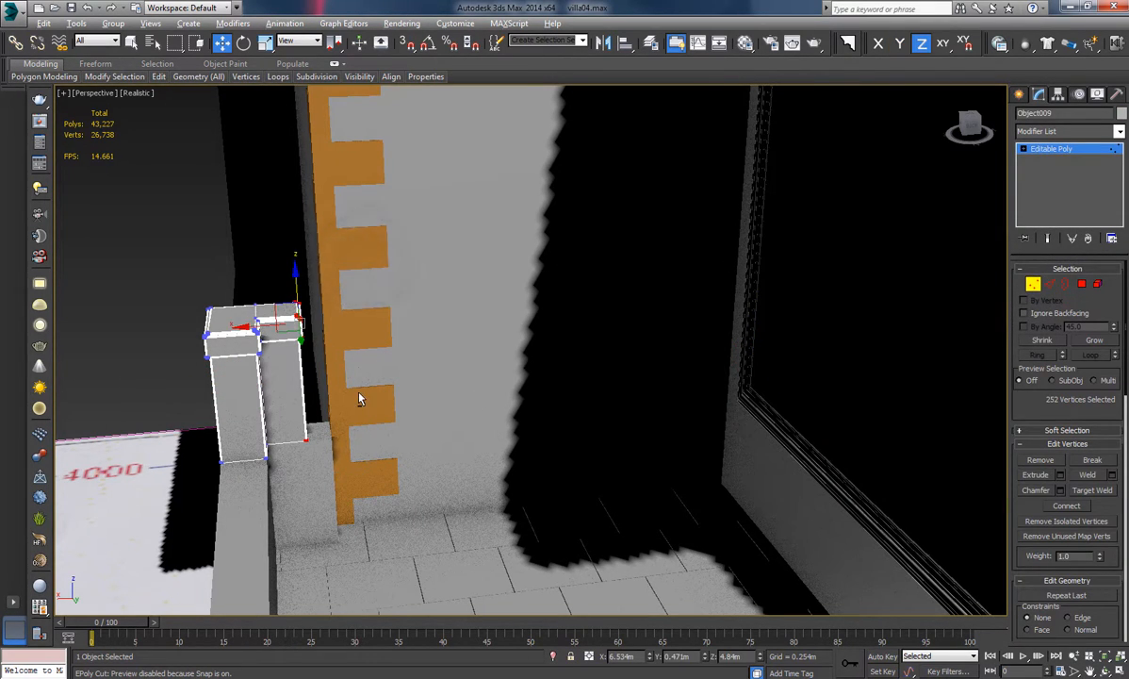
middle_click_drag(358, 397, 278, 360, "alt")
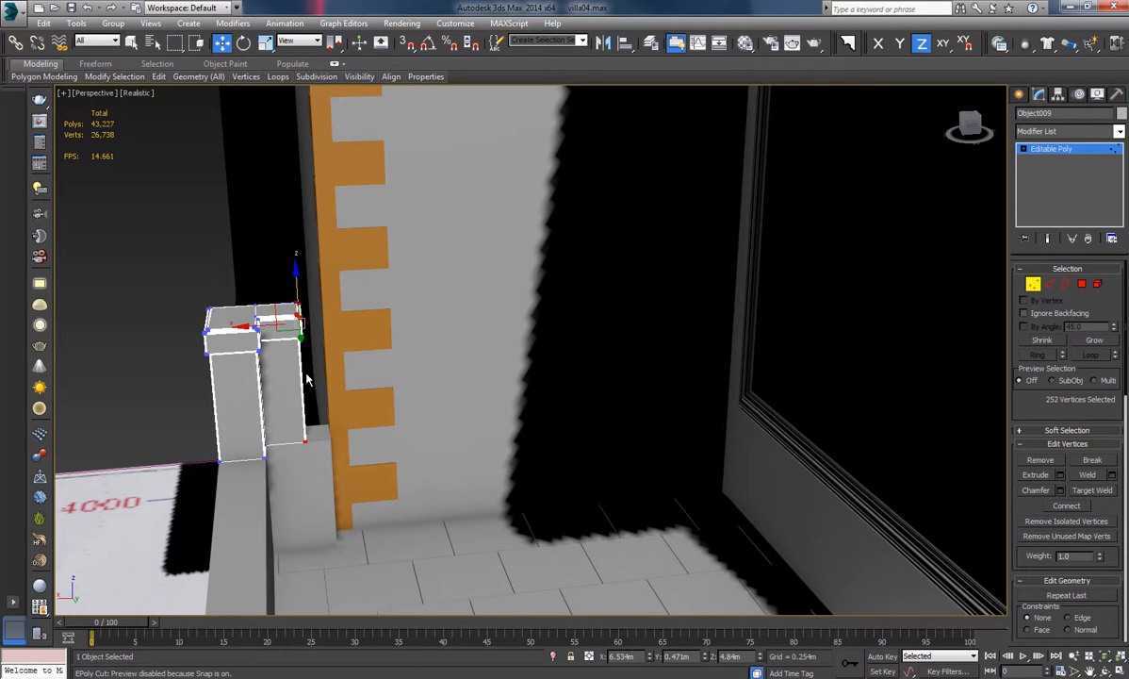
left_click_drag(259, 326, 262, 326)
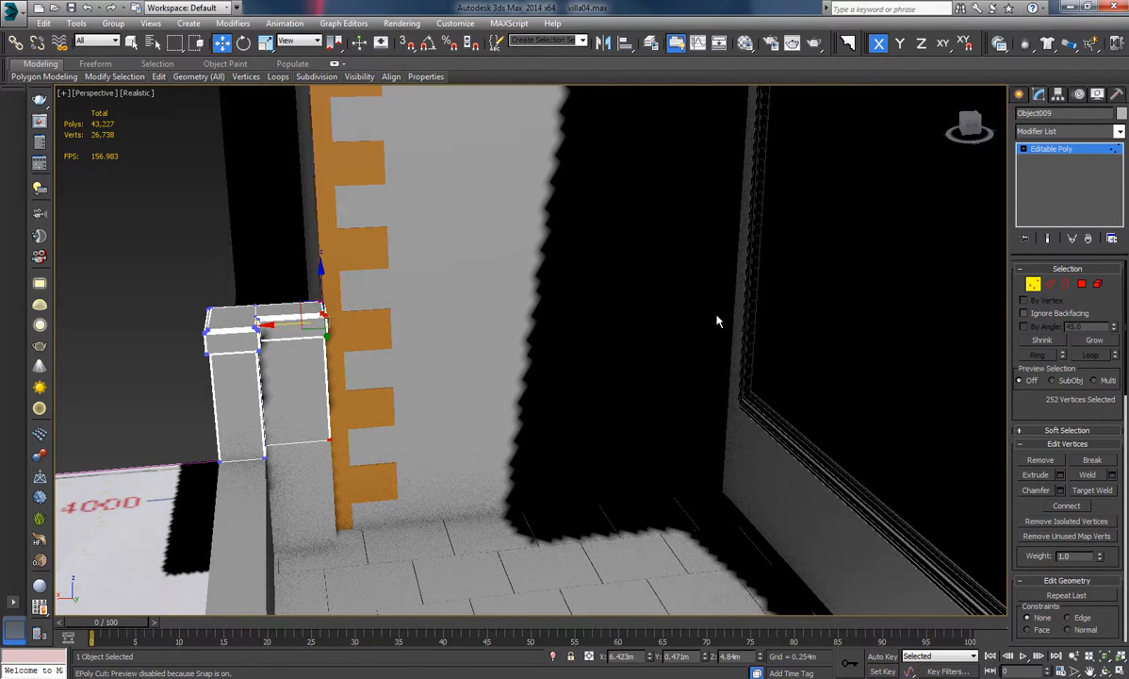
left_click(1029, 286)
left_click(183, 262)
Set the perspective viewport to Shaded and review the whole villa's exterior from the terrace side.
scroll(348, 338, "down", 8)
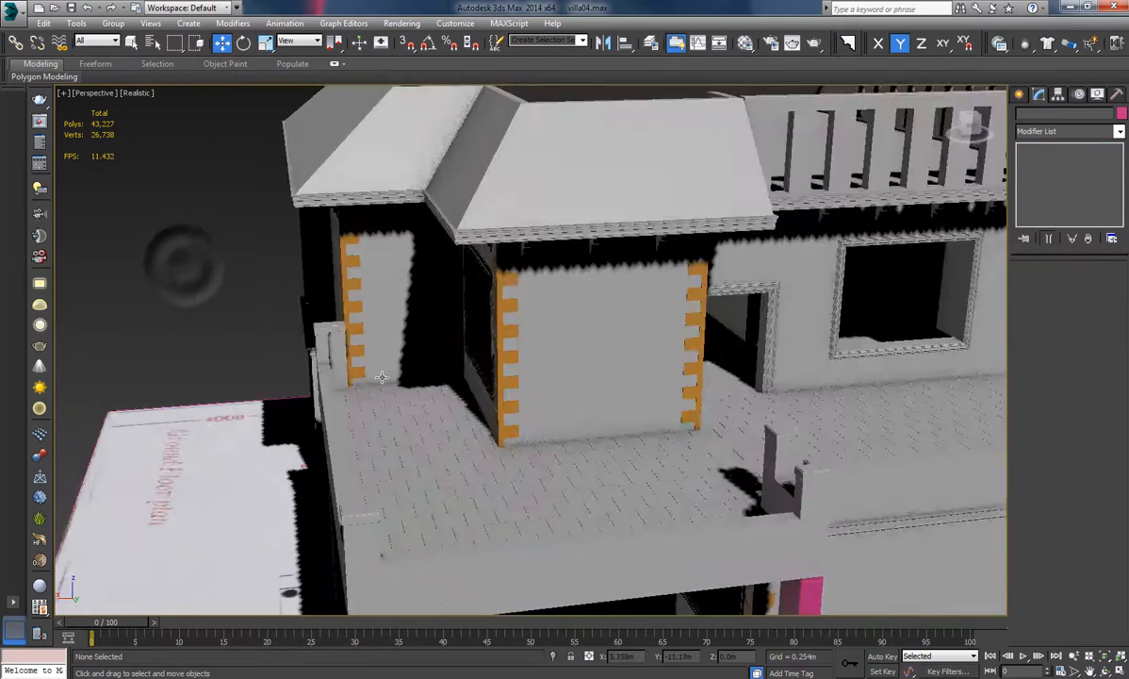
middle_click_drag(348, 337, 754, 331, "alt")
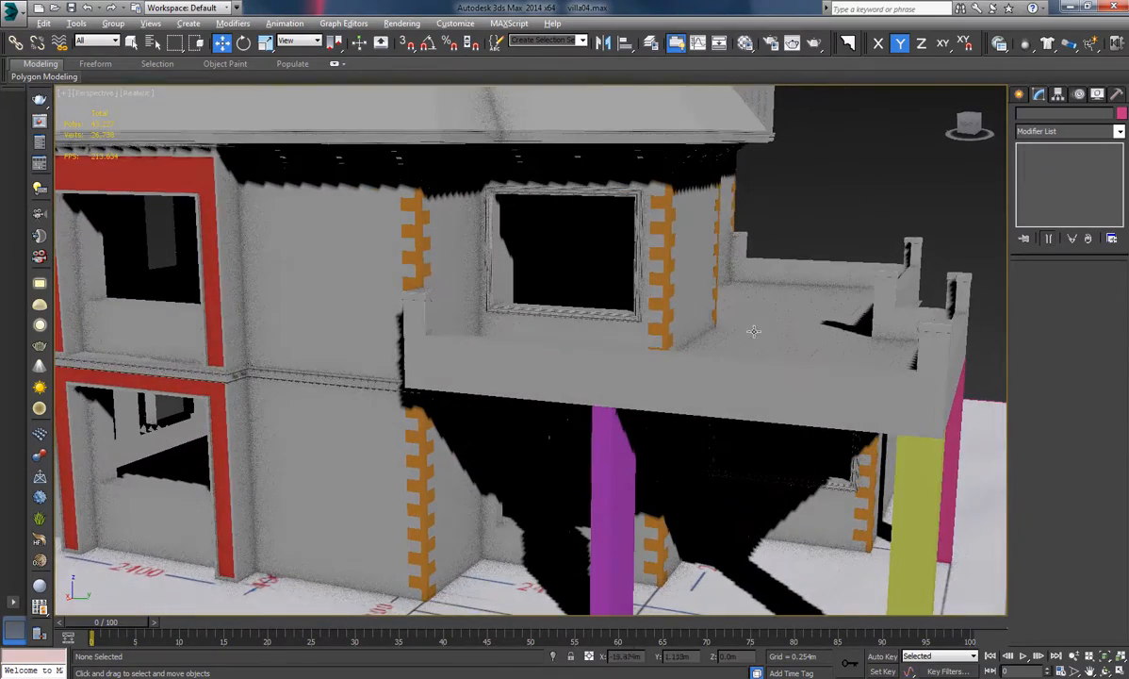
left_click(132, 91)
left_click(168, 120)
scroll(741, 349, "down", 4)
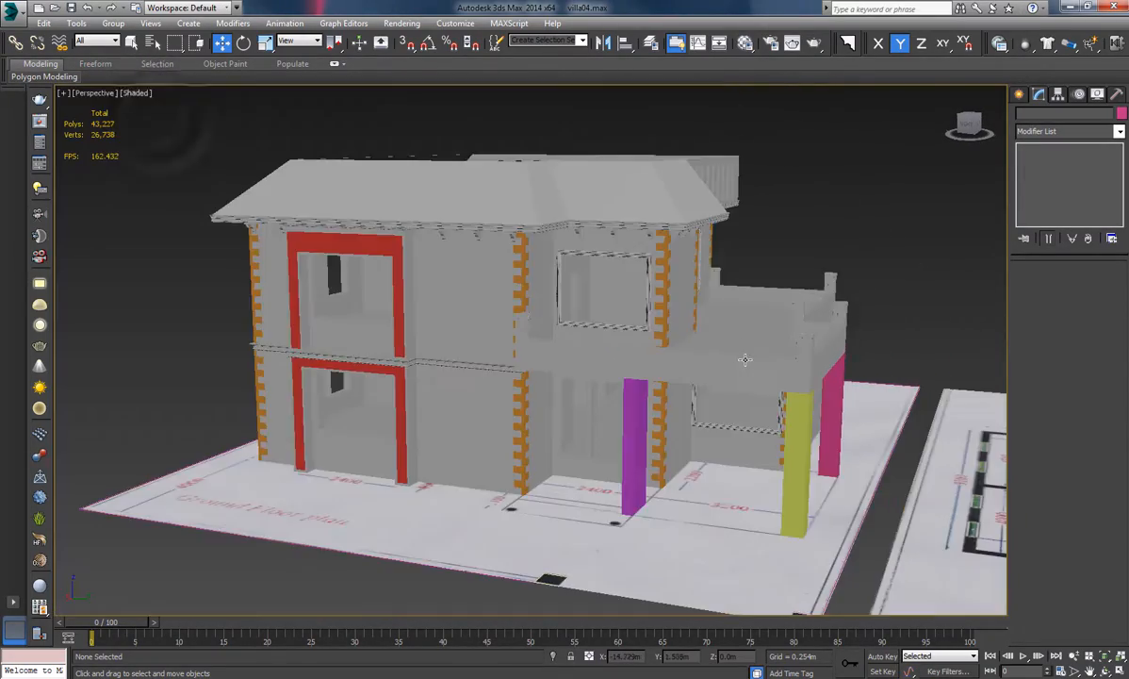
middle_click_drag(745, 359, 634, 330, "alt")
middle_click_drag(715, 370, 651, 405)
scroll(675, 342, "up", 5)
scroll(651, 339, "down", 8)
middle_click_drag(531, 410, 644, 409)
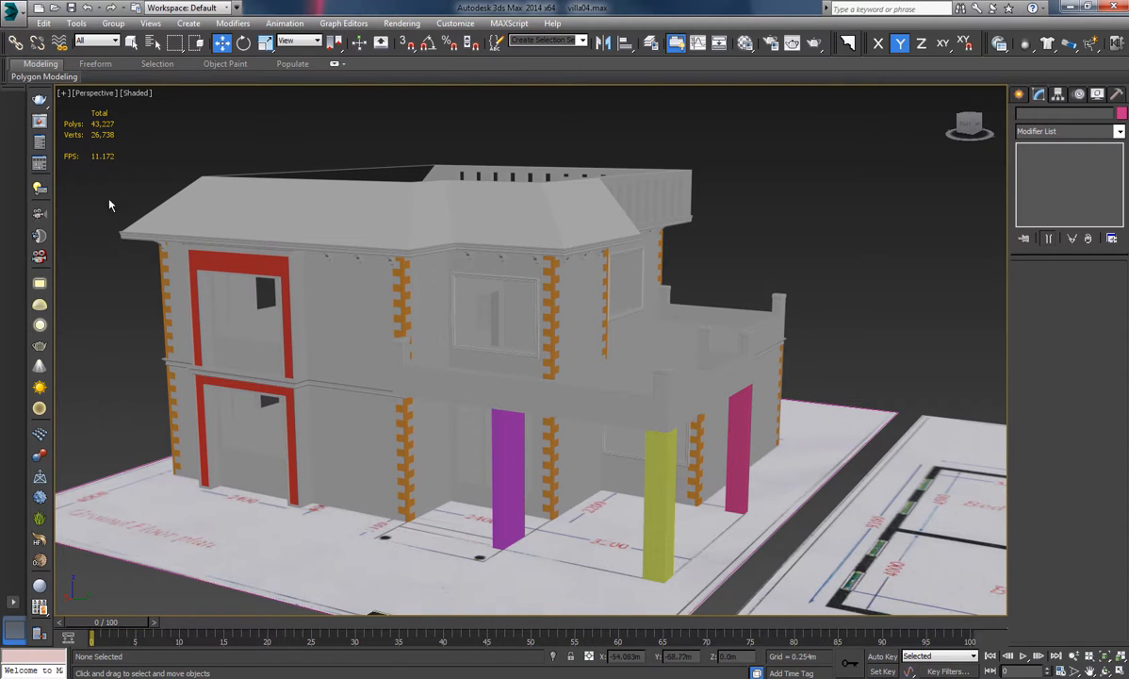
middle_click_drag(660, 428, 660, 421)
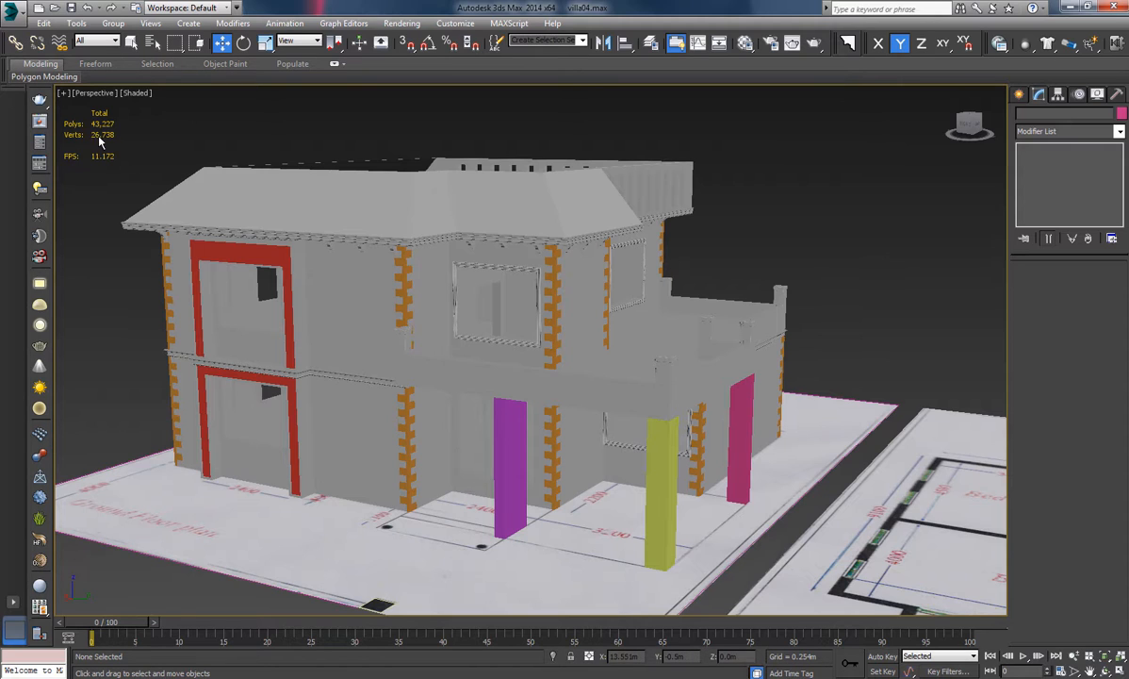
Open the Smithery scene from the Downloads folder "Wrought iron fences (1)" for merging into the villa.
left_click(22, 15)
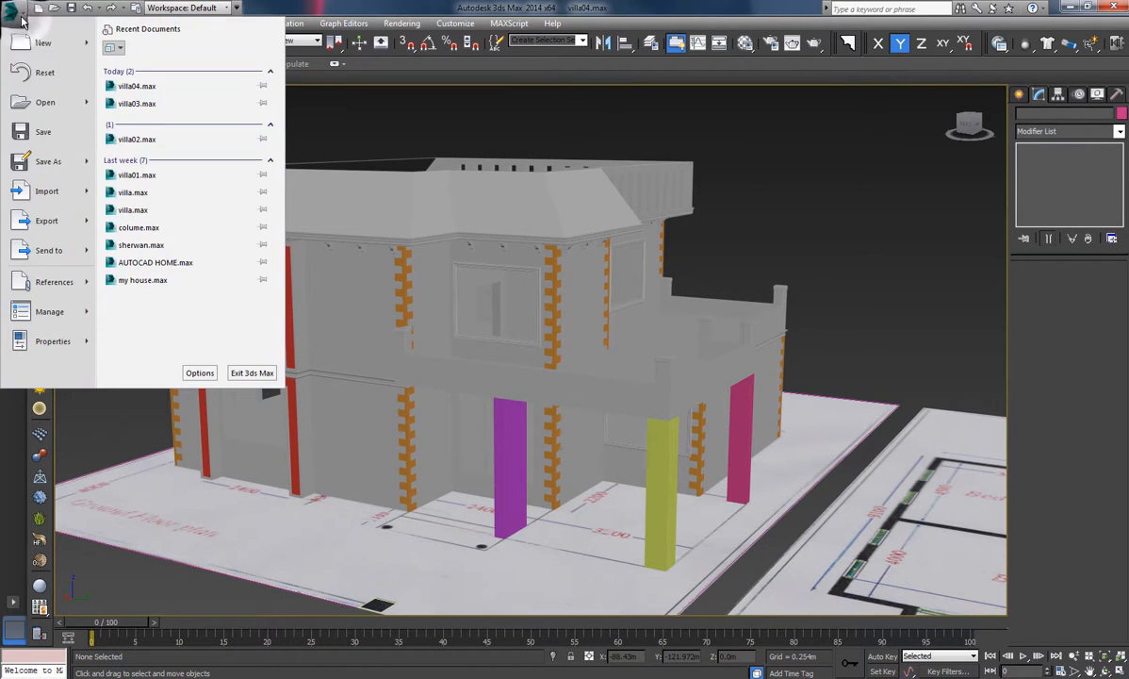
mouse_move(49, 192)
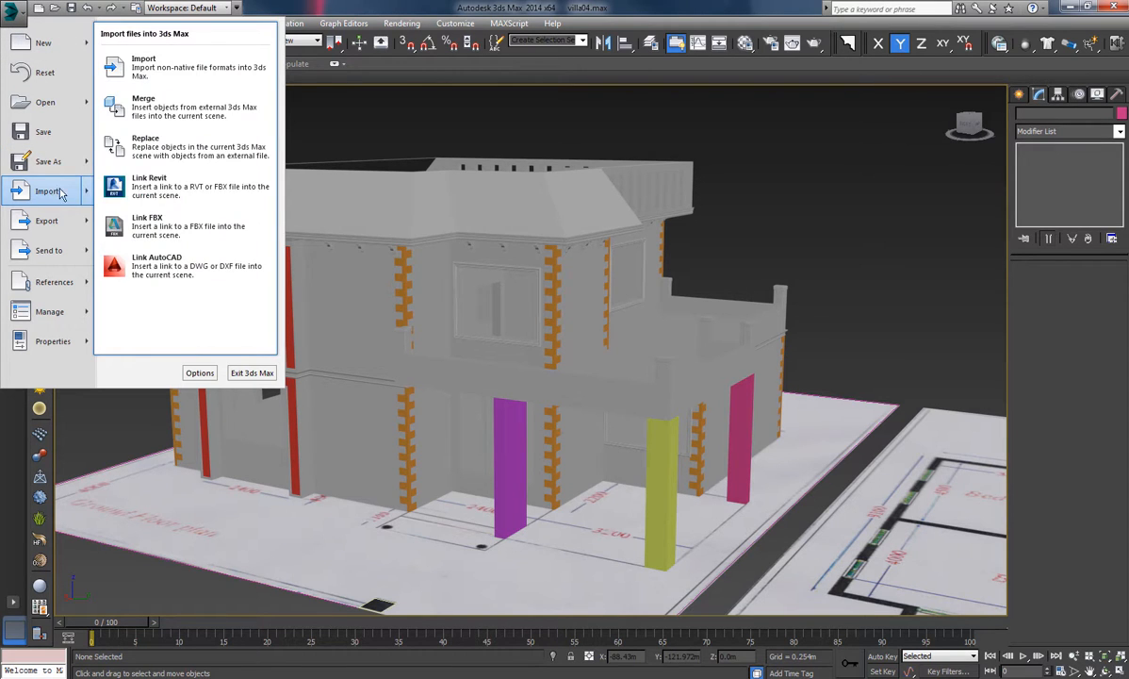
left_click(151, 102)
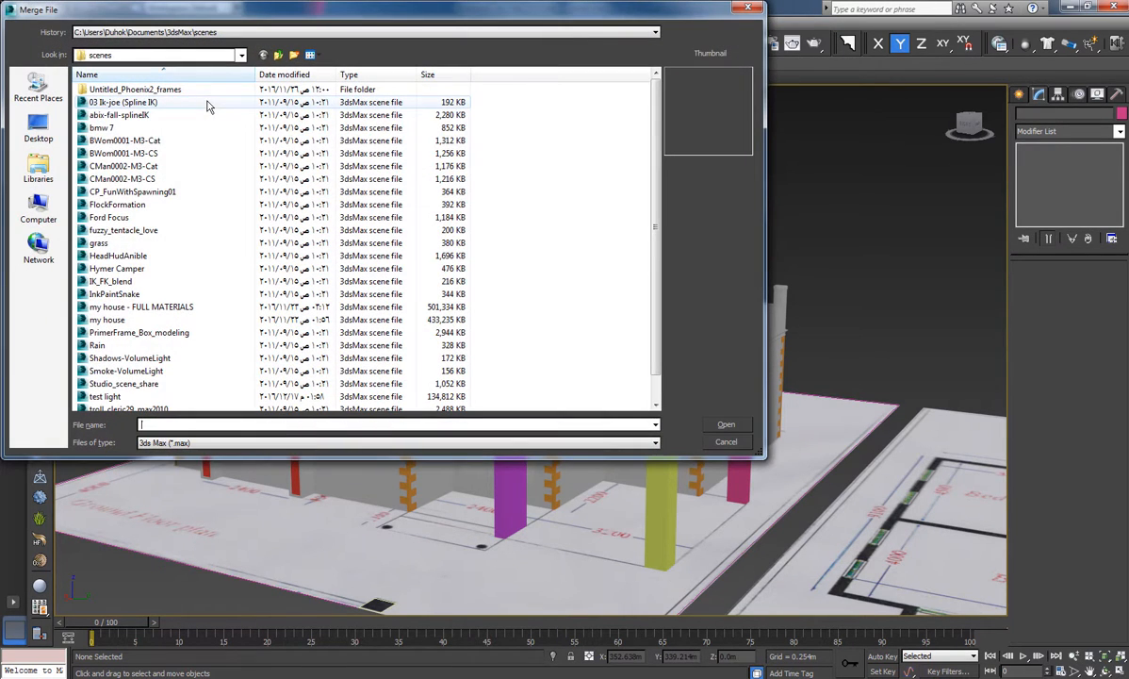
left_click(38, 124)
double_click(277, 87)
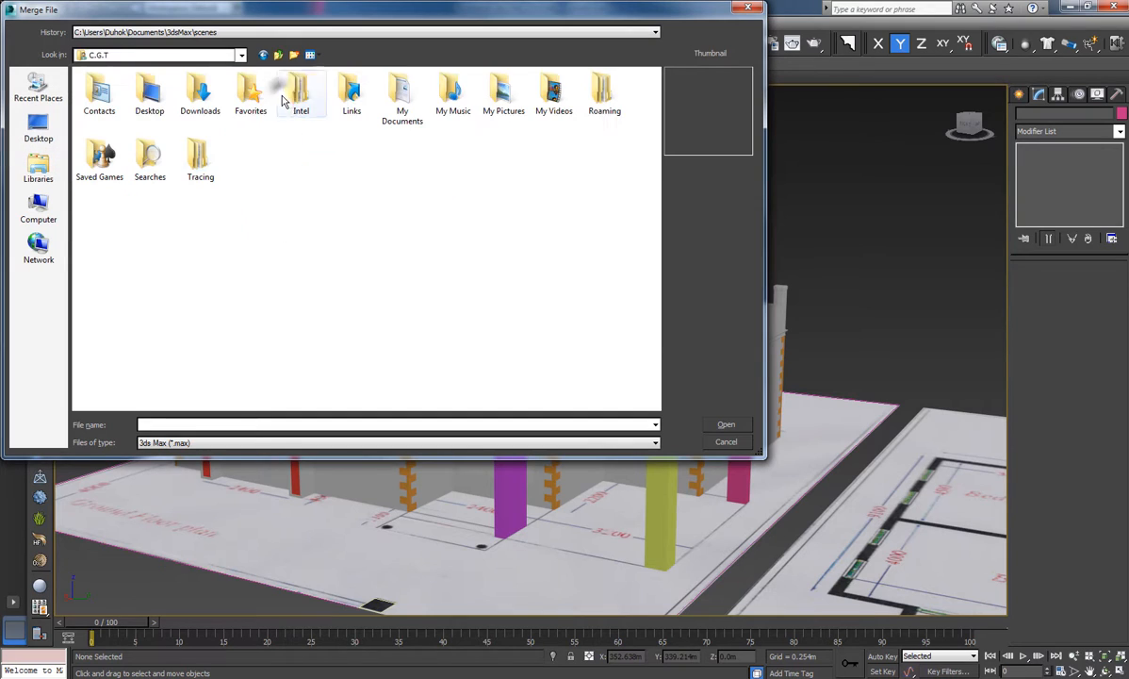
double_click(187, 111)
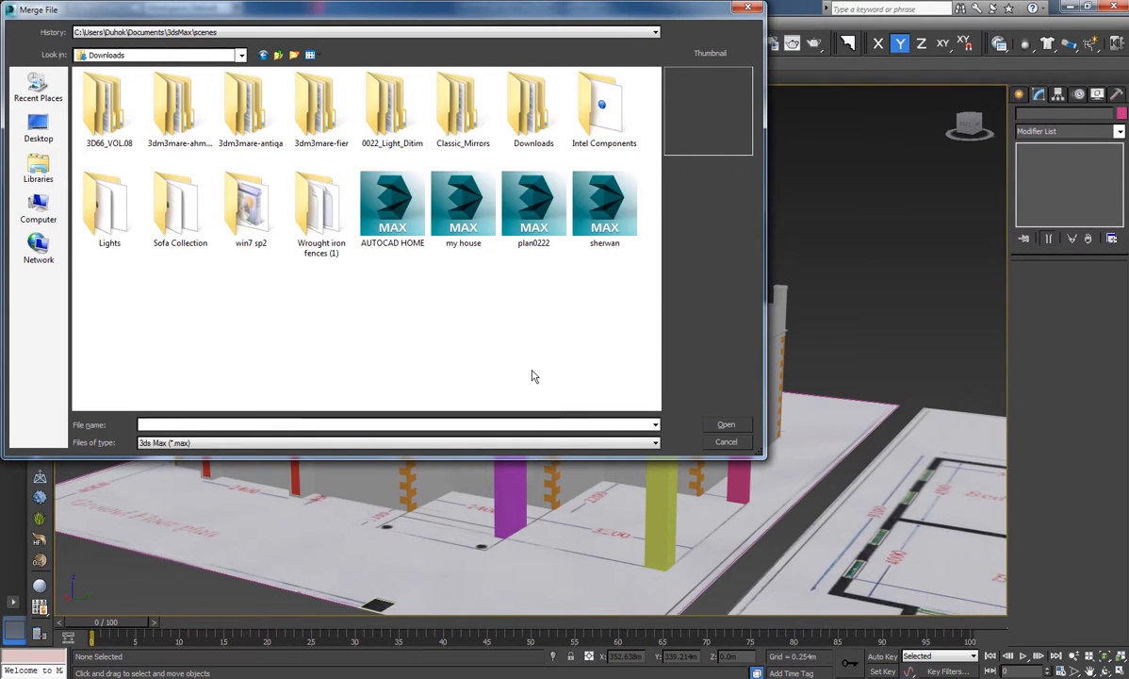
double_click(318, 209)
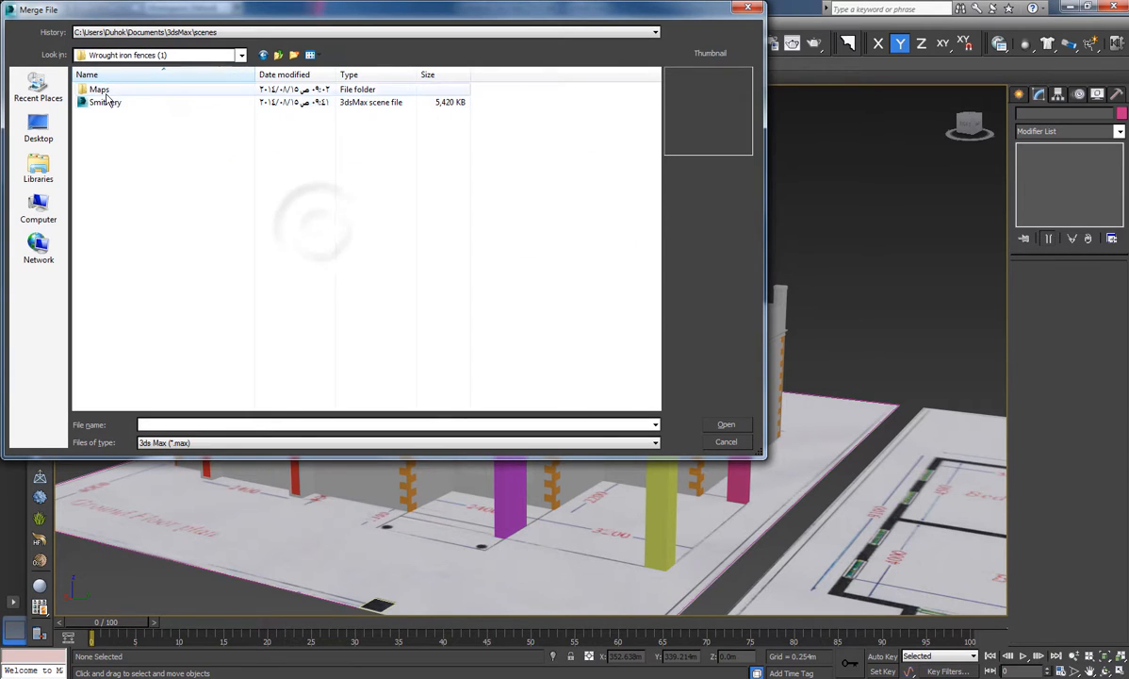
left_click(106, 102)
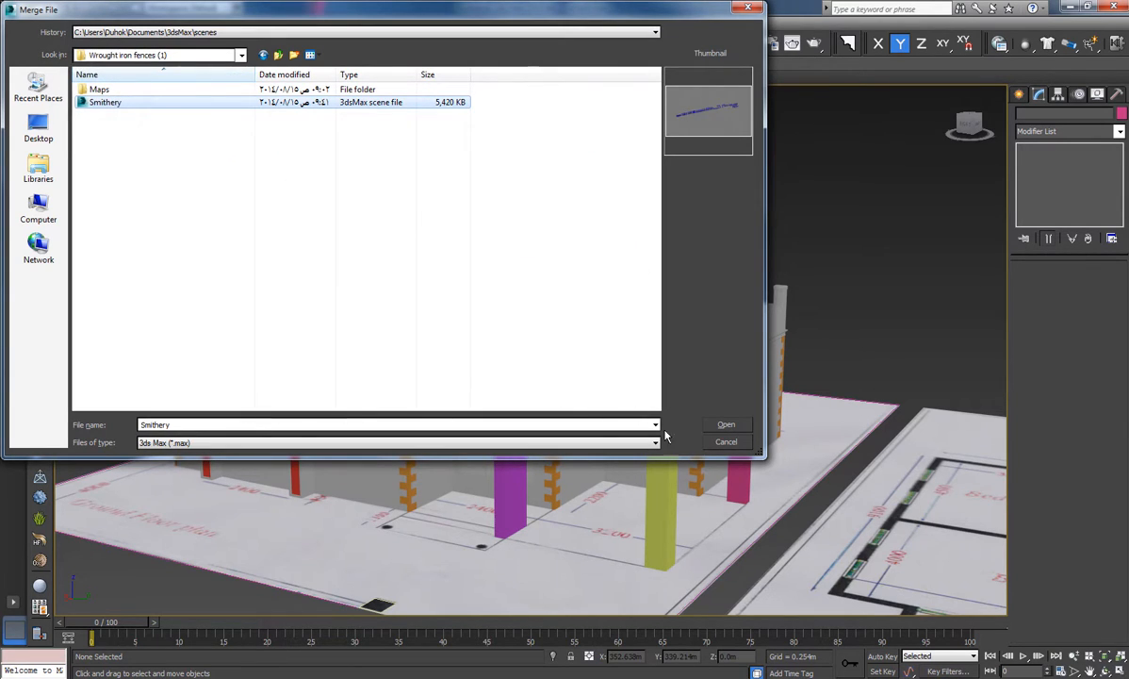
left_click(731, 425)
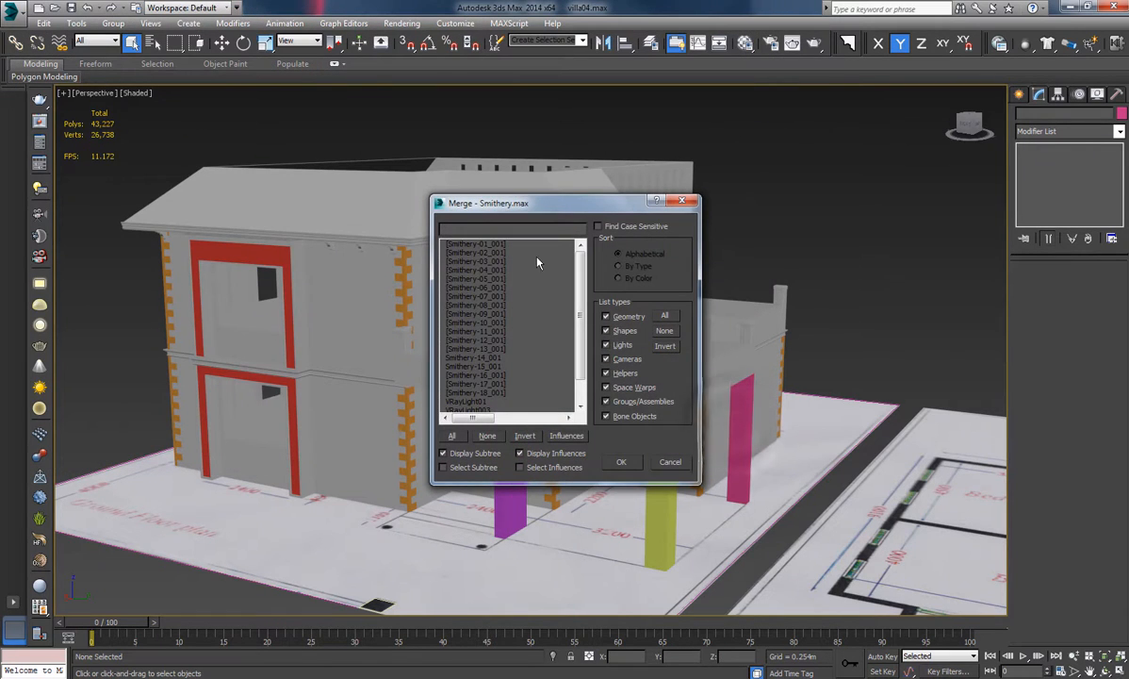
Merge all listed Smithery objects into the villa scene, with the Lights and Cameras types unchecked.
left_click_drag(476, 243, 507, 438)
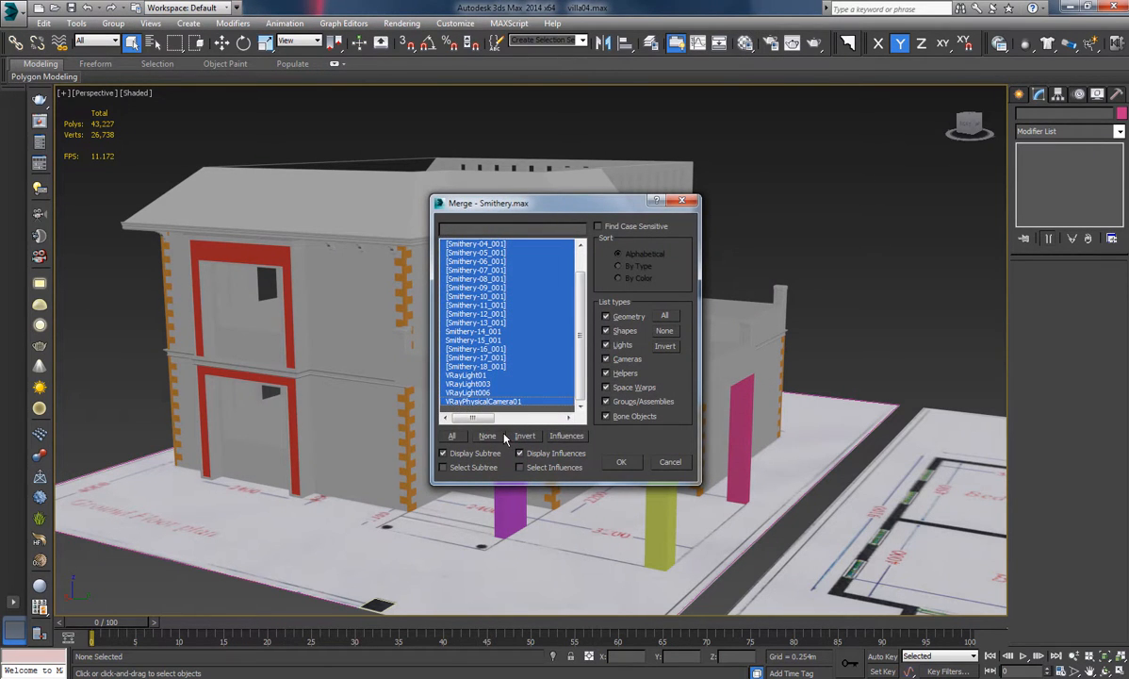
left_click(606, 345)
left_click(606, 359)
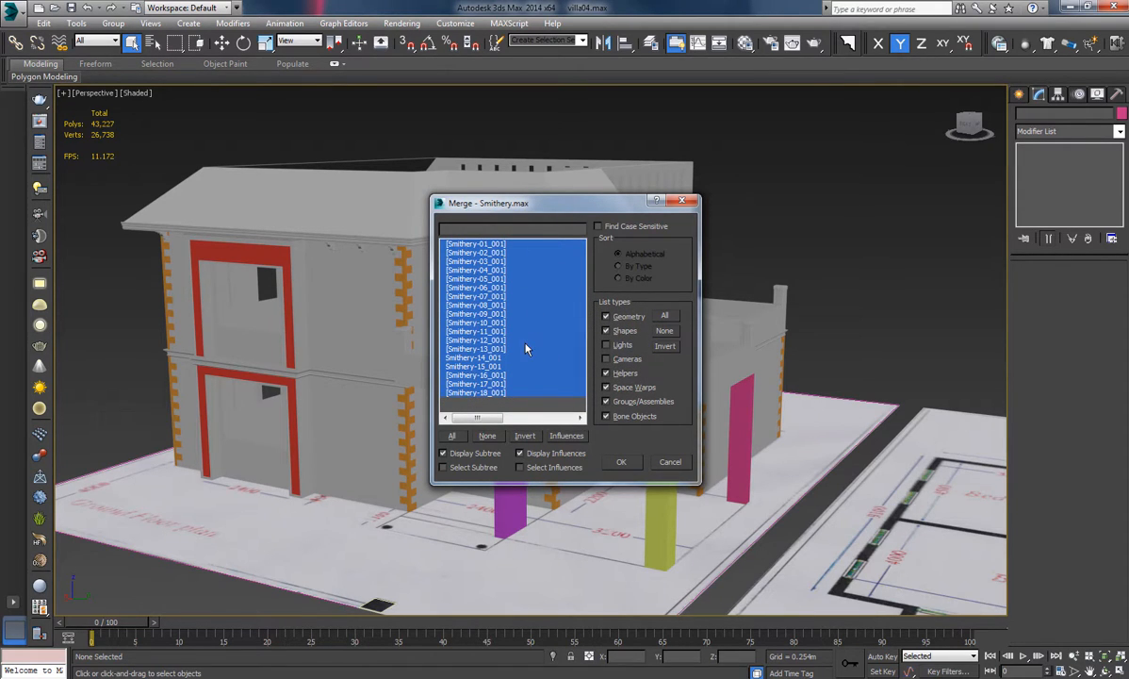
left_click(622, 463)
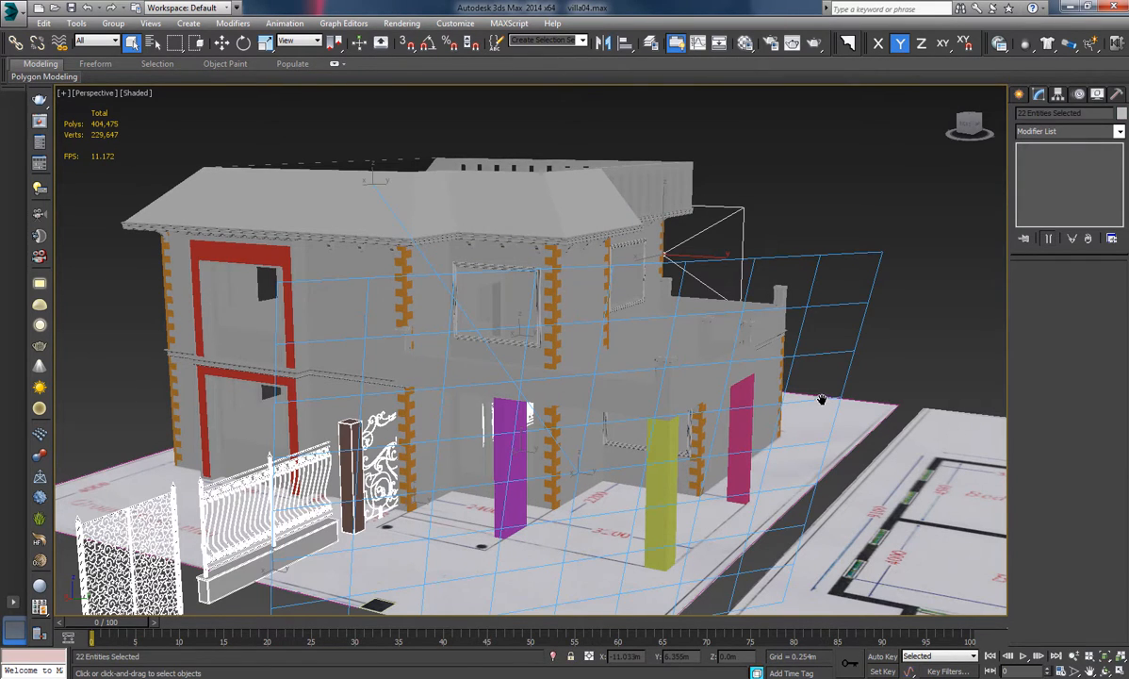
Move all the merged fence objects far away from the villa, beyond the floor plans, and deselect them.
middle_click_drag(822, 400, 820, 397)
scroll(484, 367, "down", 8)
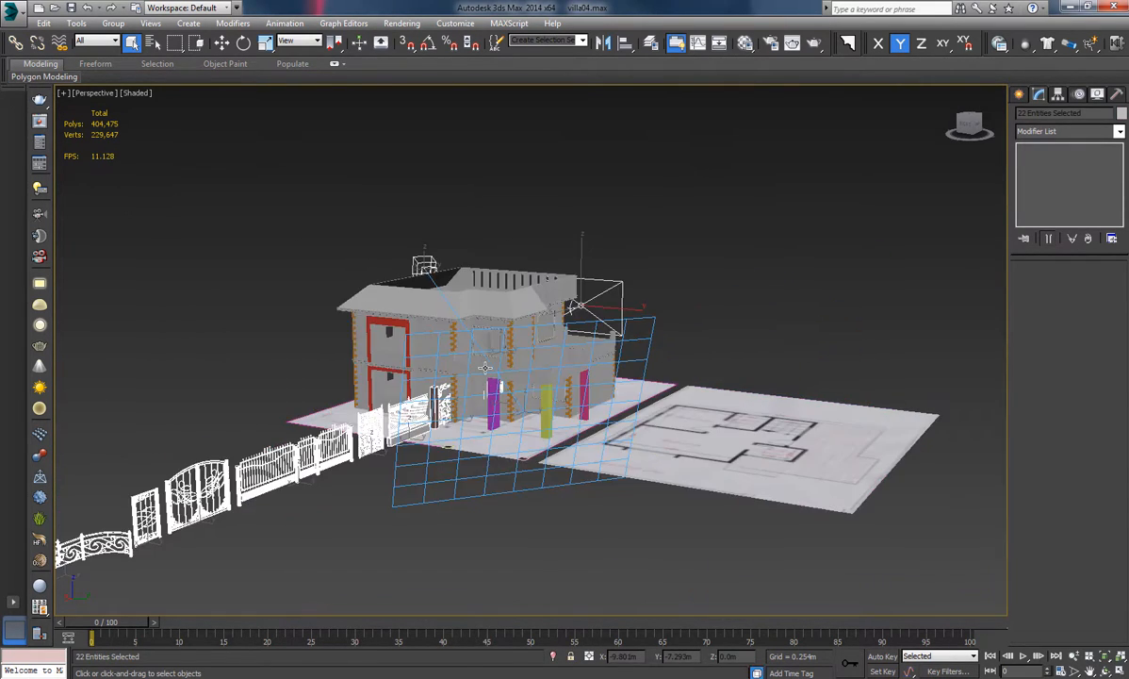
left_click(221, 42)
left_click_drag(400, 388, 790, 490)
left_click(665, 456)
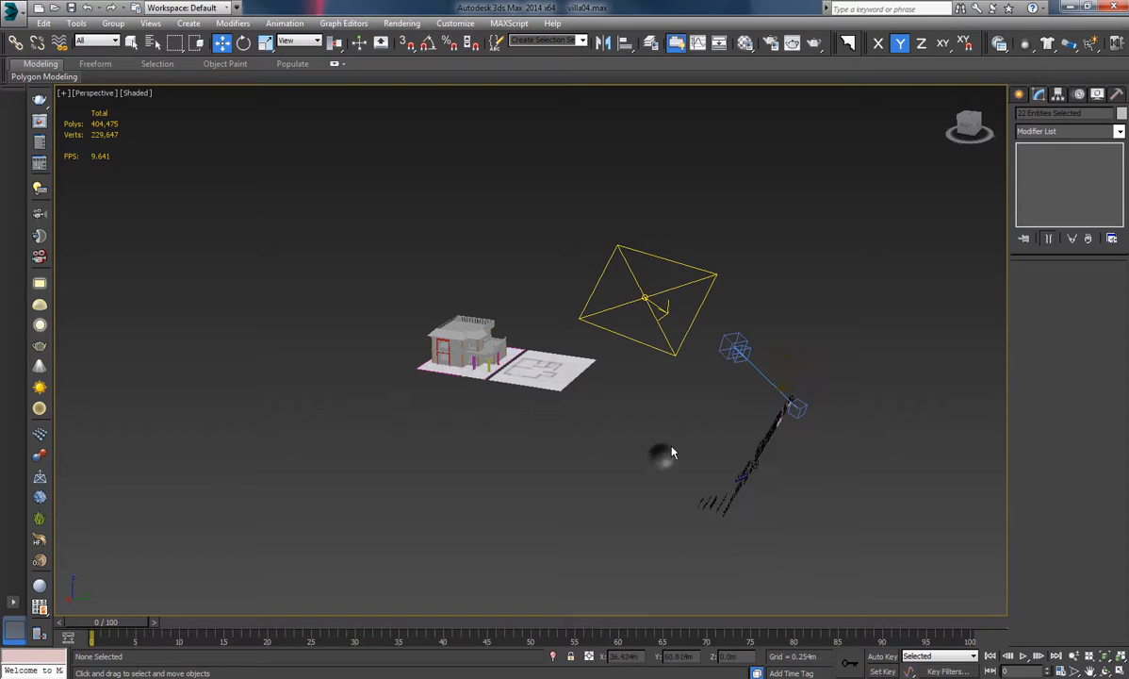
Delete the lights and camera merged along with the fences, keeping the row of wrought iron fences.
middle_click_drag(665, 454, 588, 421)
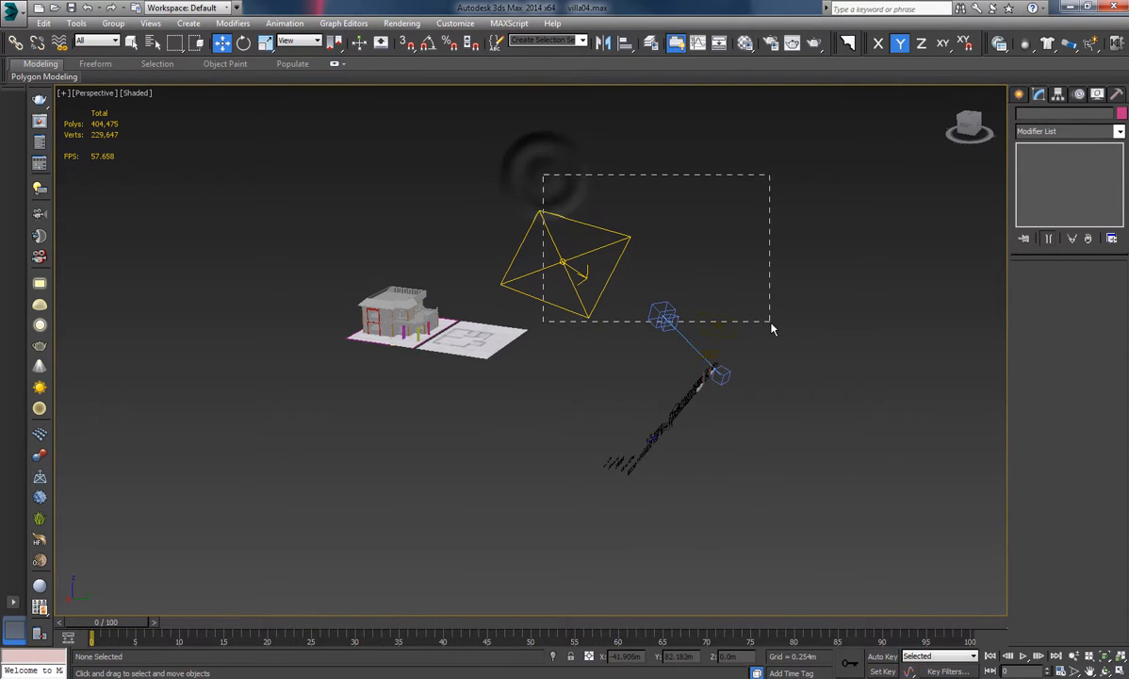
left_click_drag(771, 328, 771, 328)
key("Delete")
scroll(726, 366, "up", 3)
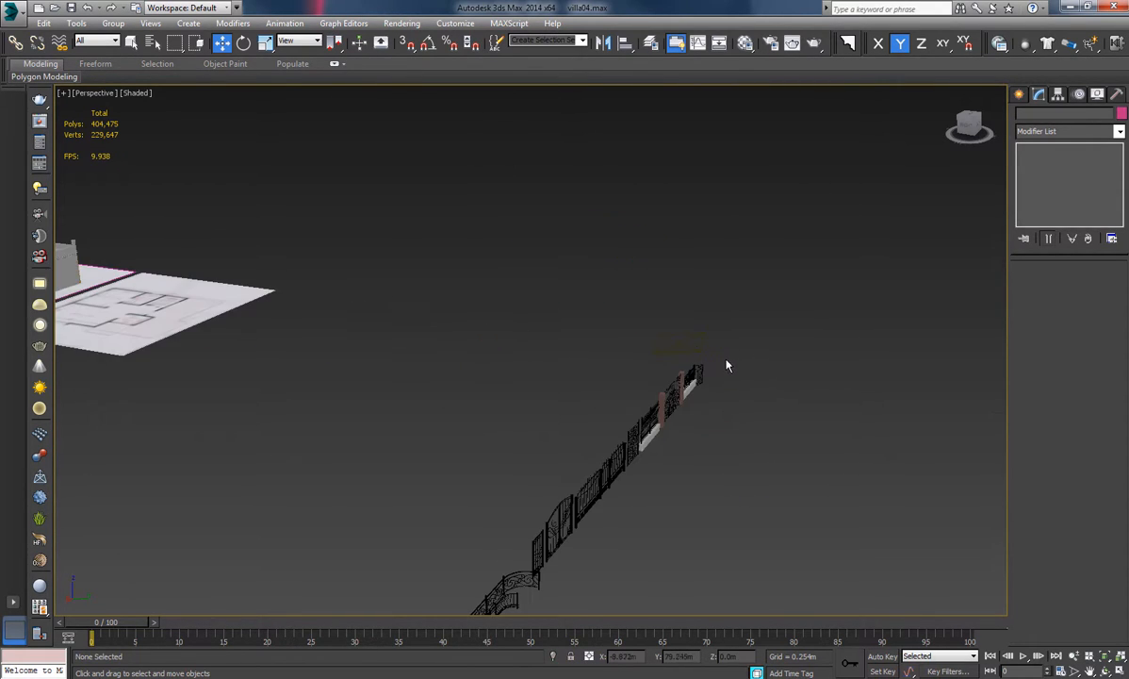
left_click_drag(611, 314, 682, 345)
middle_click_drag(700, 360, 796, 200)
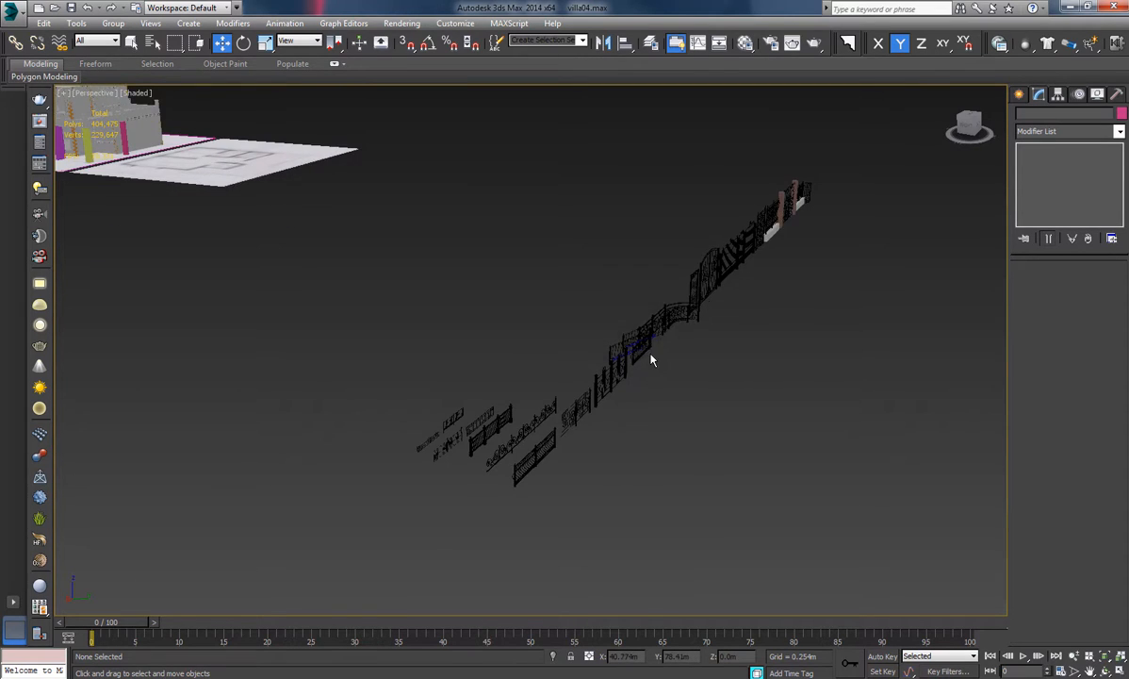
scroll(650, 359, "up", 5)
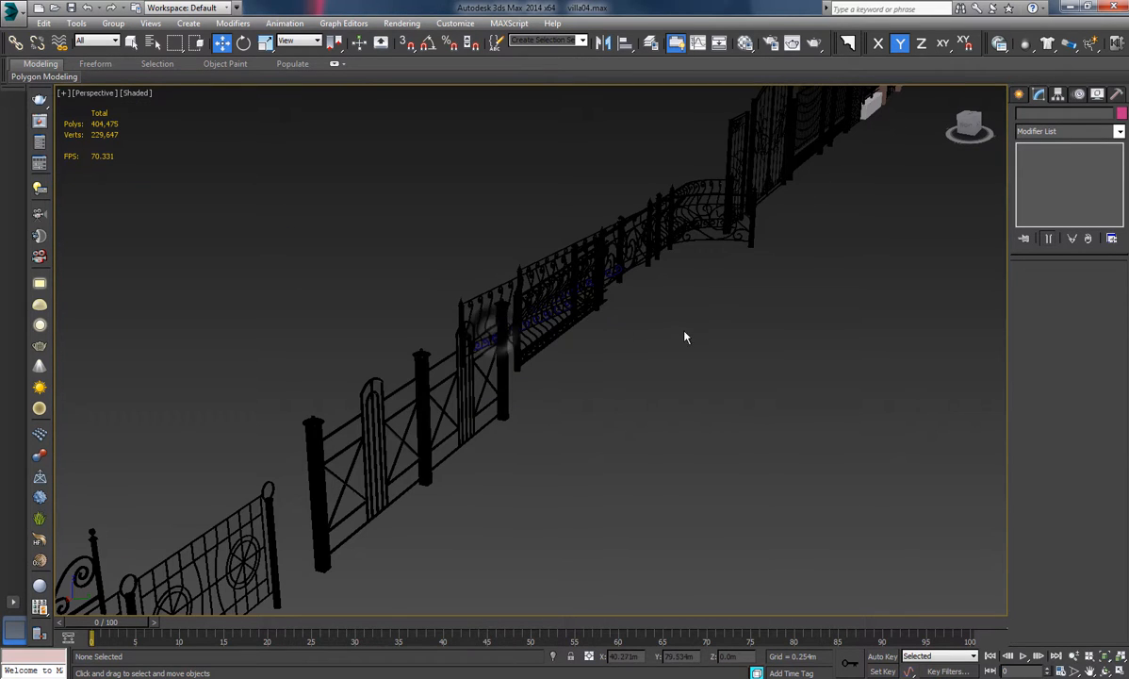
Select the low scrollwork fence group Smithery-07_001 among the imported fence models and convert it to Editable Poly.
mouse_move(604, 273)
middle_mouse_down("alt")
mouse_move(769, 310)
mouse_move(670, 336)
middle_mouse_up("alt")
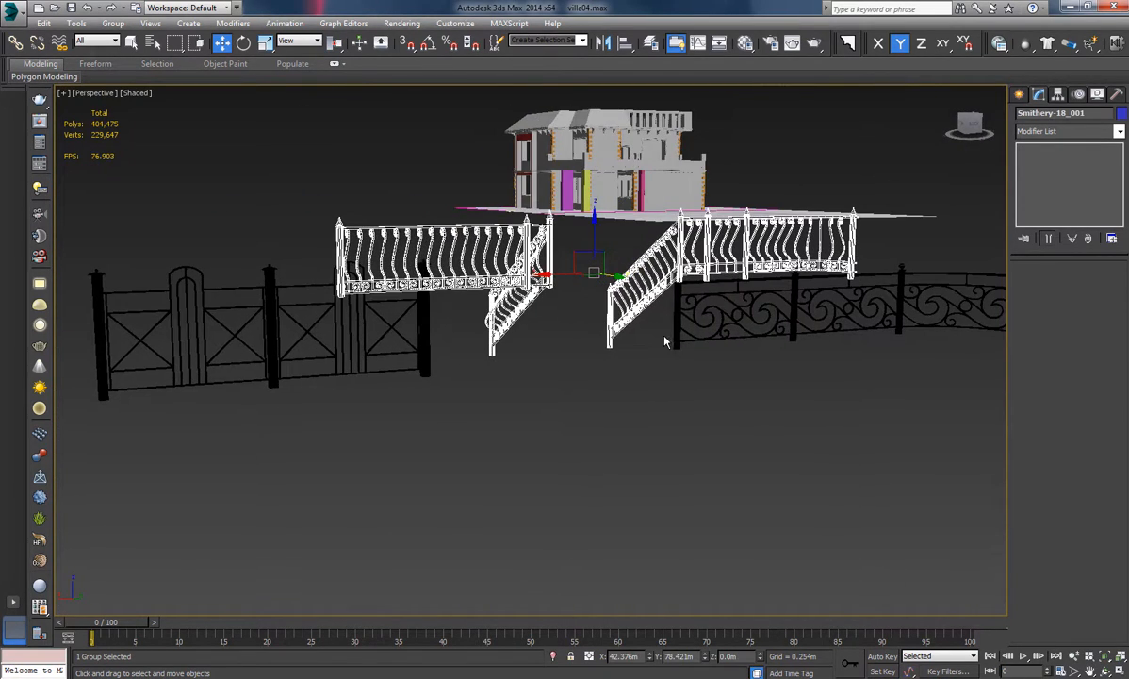
middle_click_drag(776, 335, 831, 366)
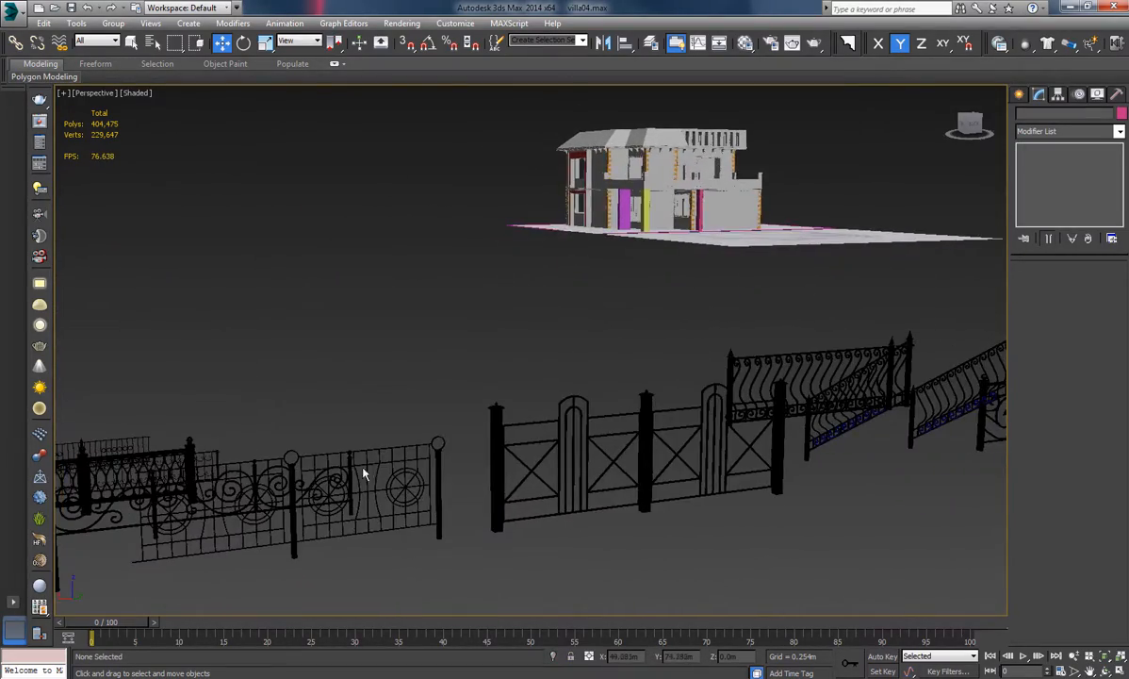
middle_click_drag(295, 471, 442, 447)
scroll(441, 446, "up", 4)
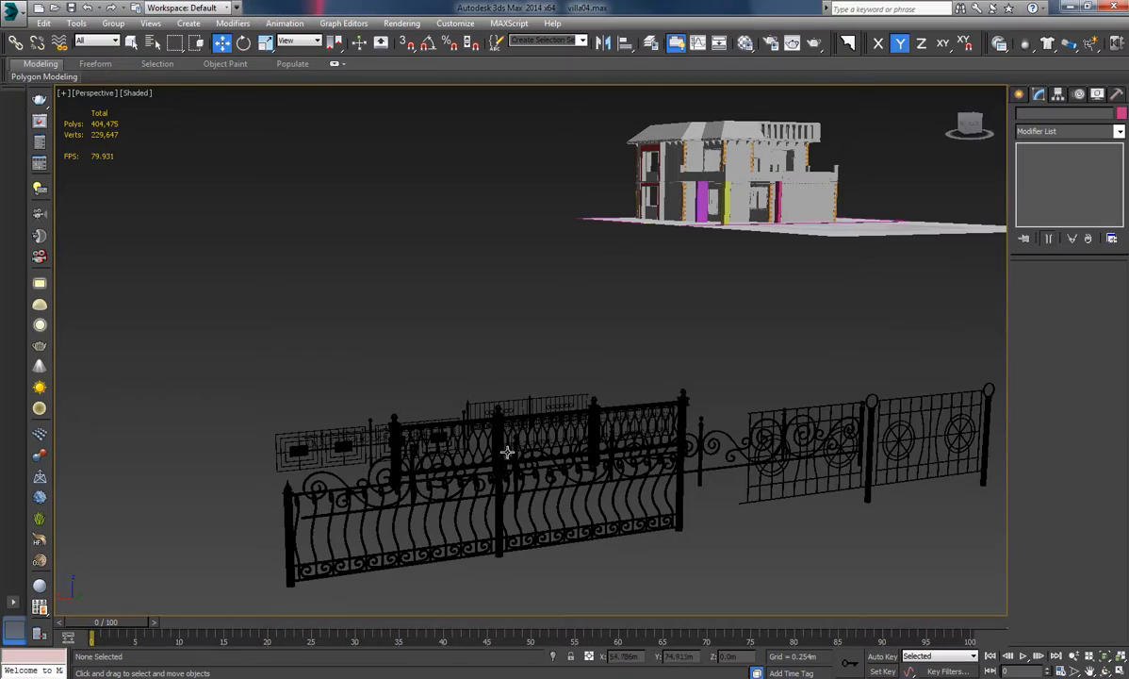
left_click(507, 452)
middle_click_drag(558, 292, 612, 338, "alt")
left_click(668, 312)
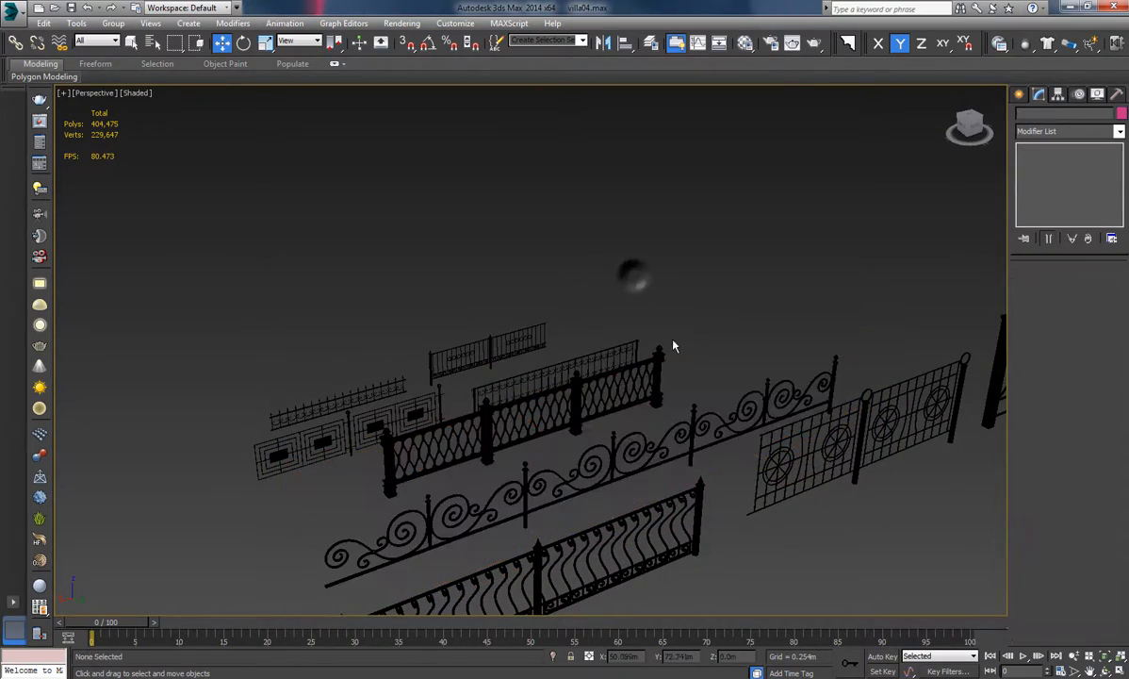
left_click(630, 460)
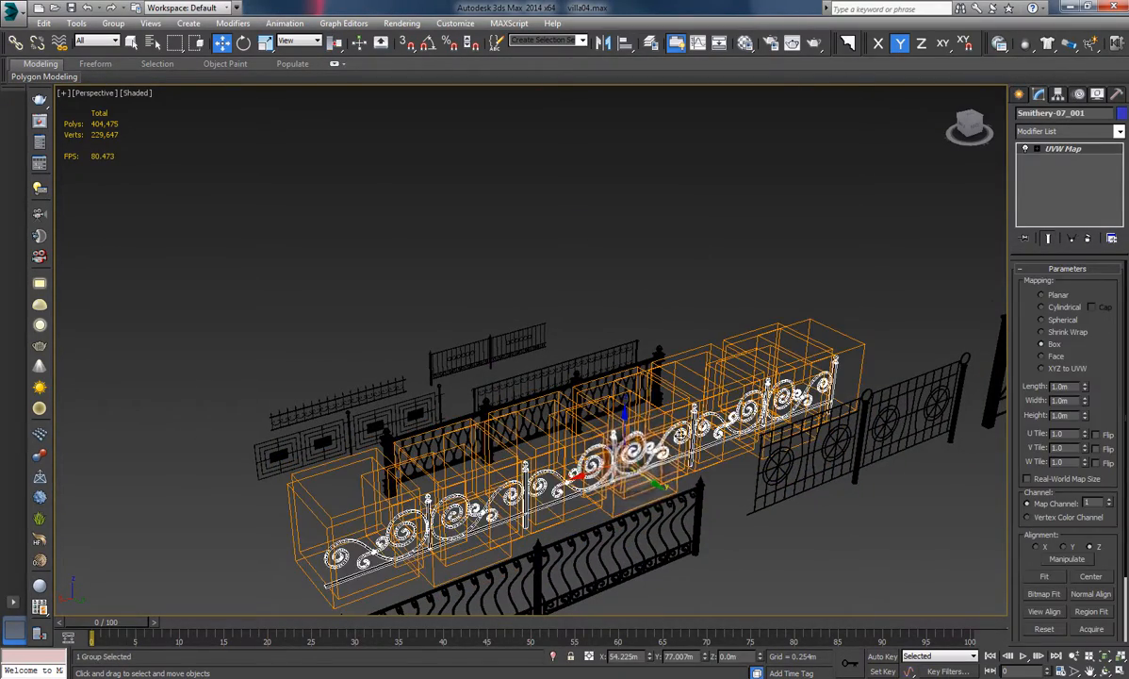
middle_click_drag(630, 460, 610, 427, "alt")
right_click(611, 427)
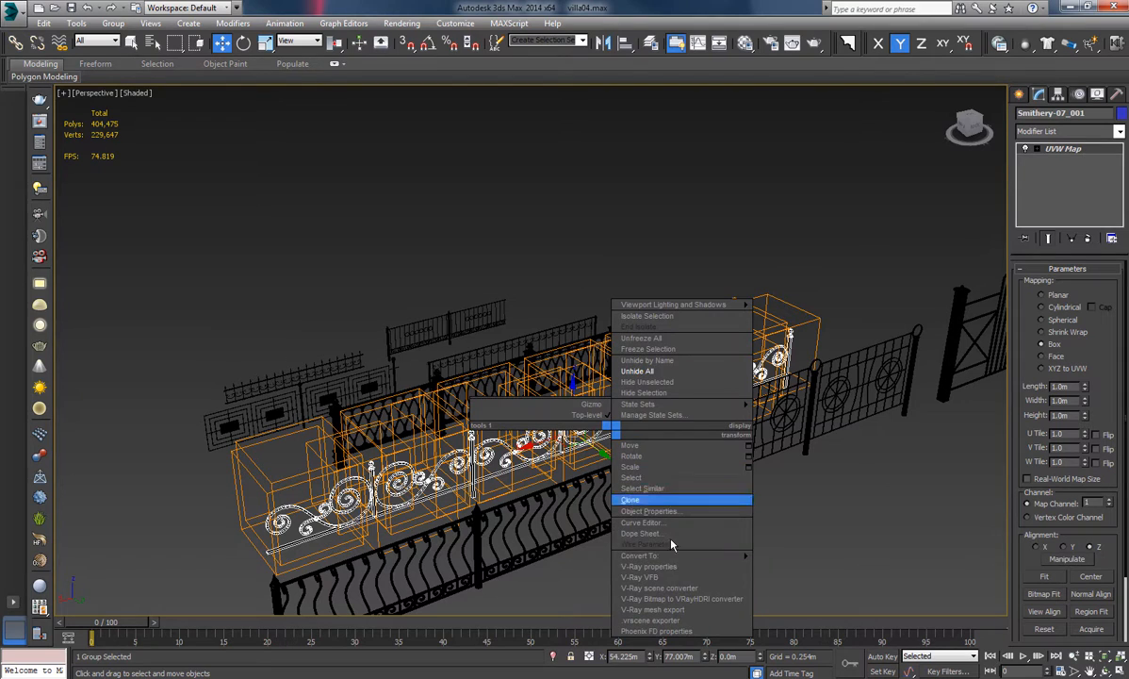
left_click(801, 563)
Move the scrollwork fence from the row of fence models to the villa's ground floor, between the yellow and pink columns.
scroll(568, 431, "down", 10)
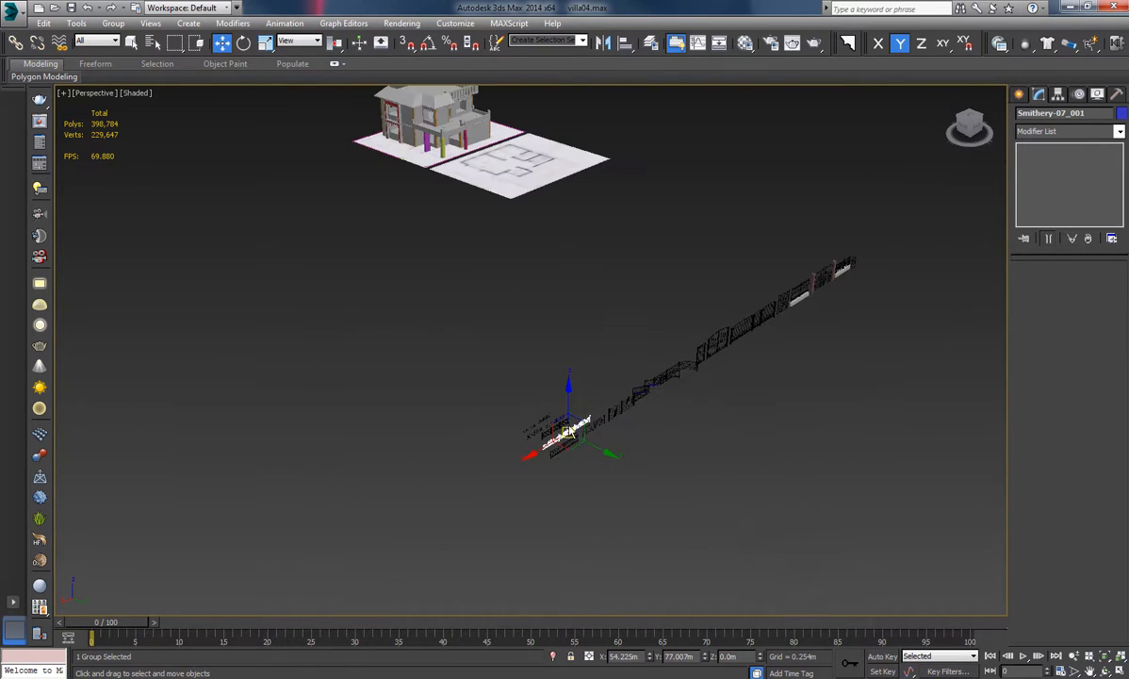
middle_click_drag(568, 432, 573, 462, "alt")
left_click_drag(469, 343, 455, 179)
key("z")
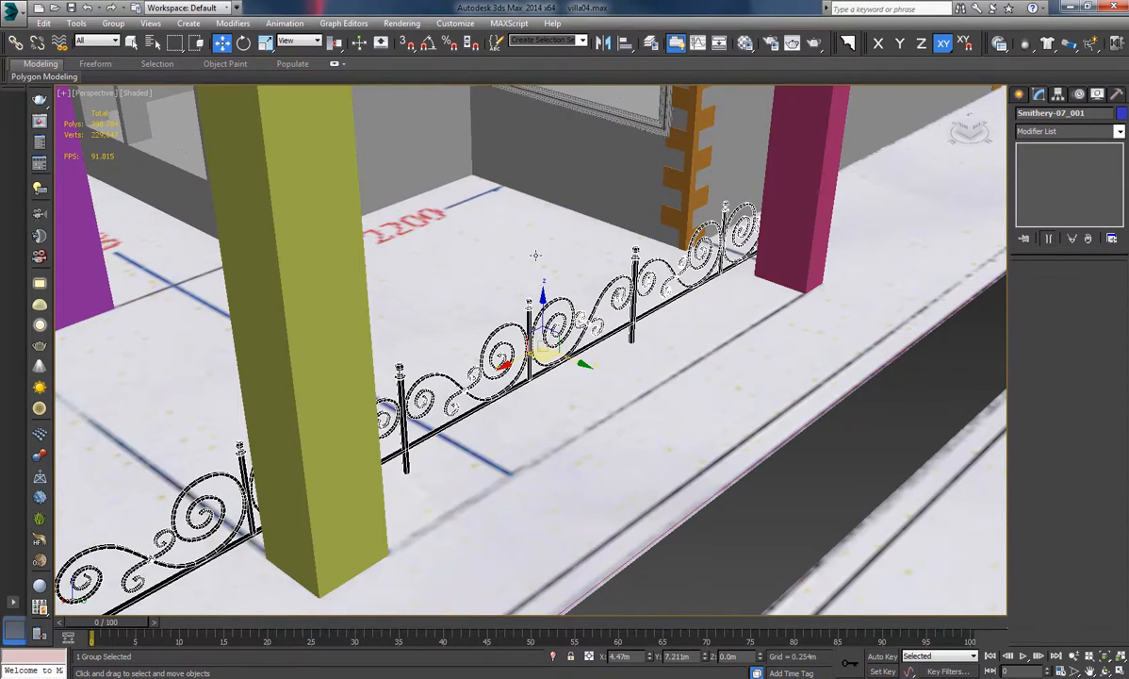
Raise the scrollwork fence vertically to the first-floor balcony, at about Z 4.17 m.
scroll(535, 254, "down", 10)
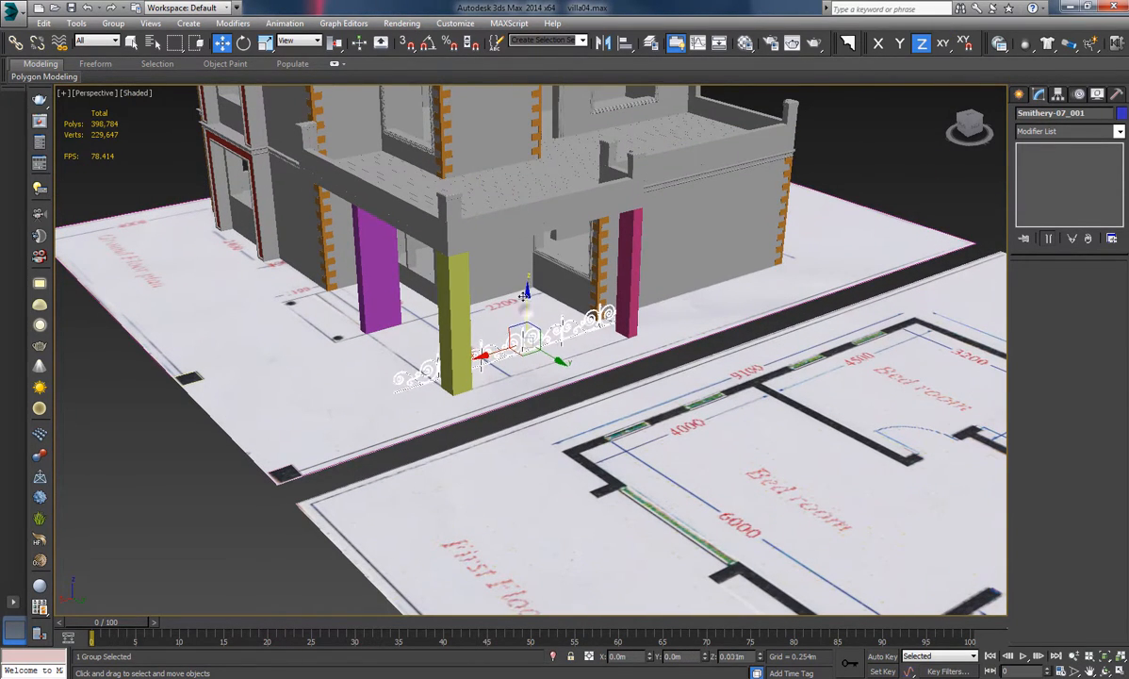
left_click_drag(525, 294, 525, 132)
scroll(525, 132, "up", 5)
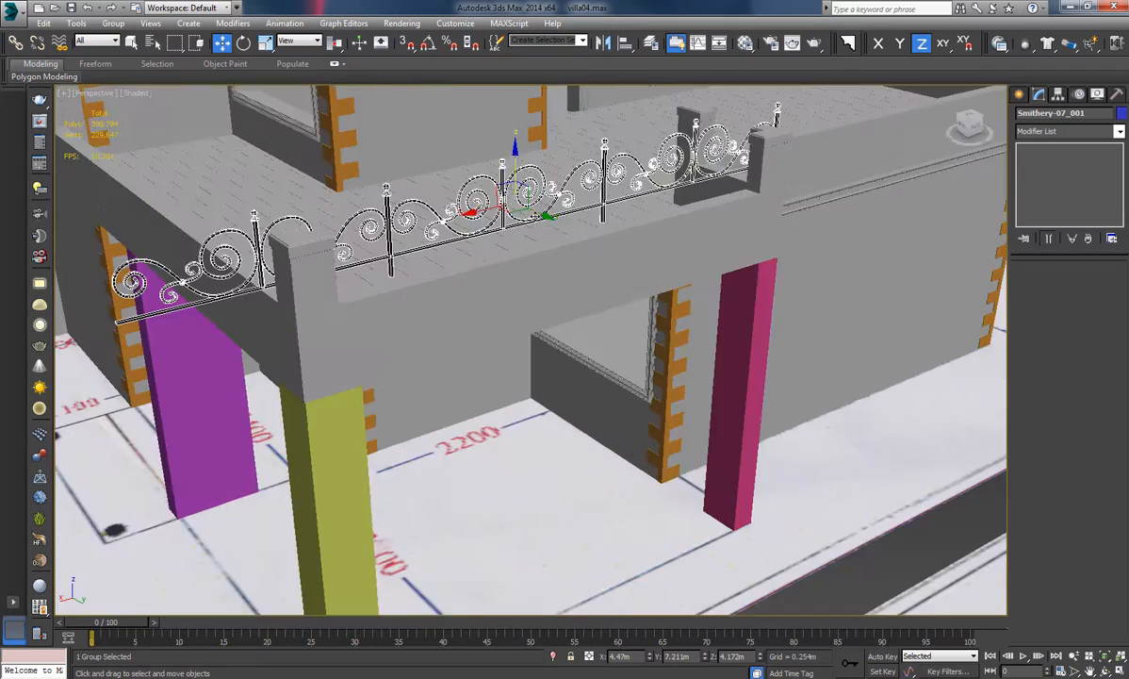
Scale the scrollwork fence uniformly to 50%.
middle_click_drag(501, 204, 477, 172, "alt")
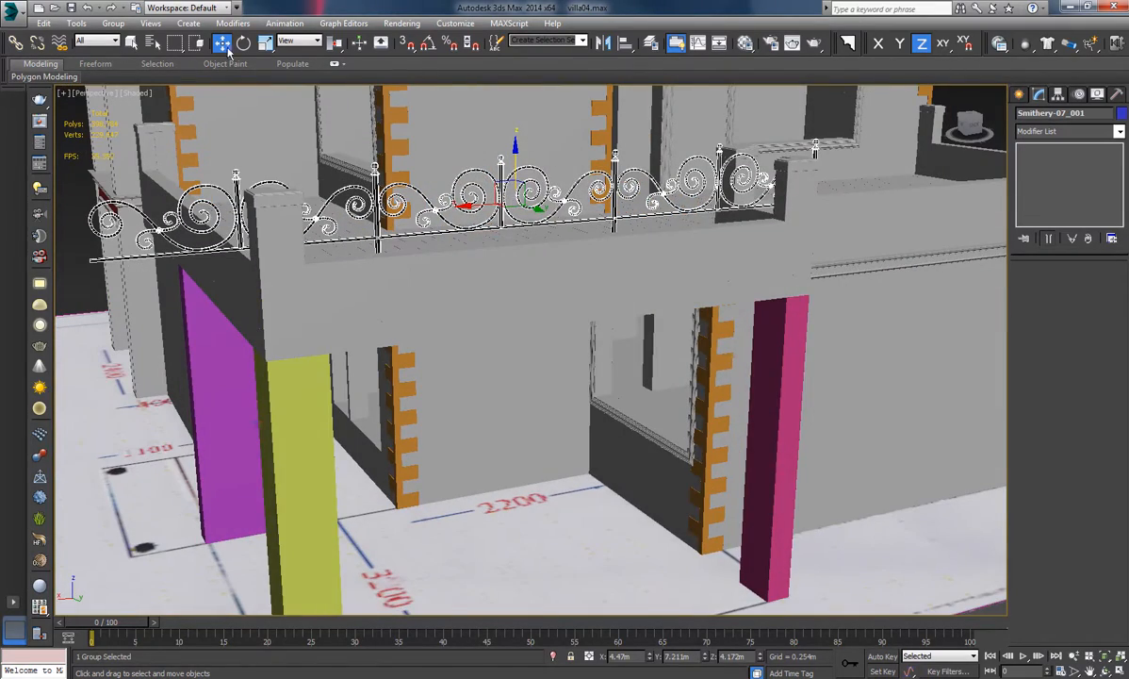
right_click(265, 43)
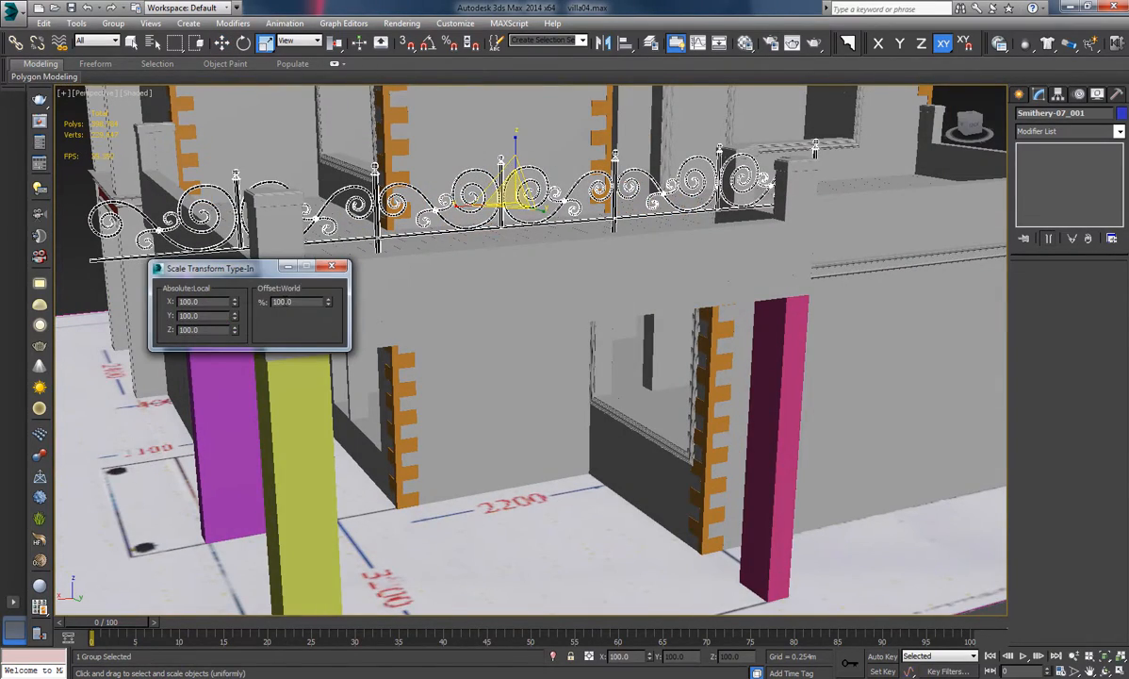
type("50")
key("Return")
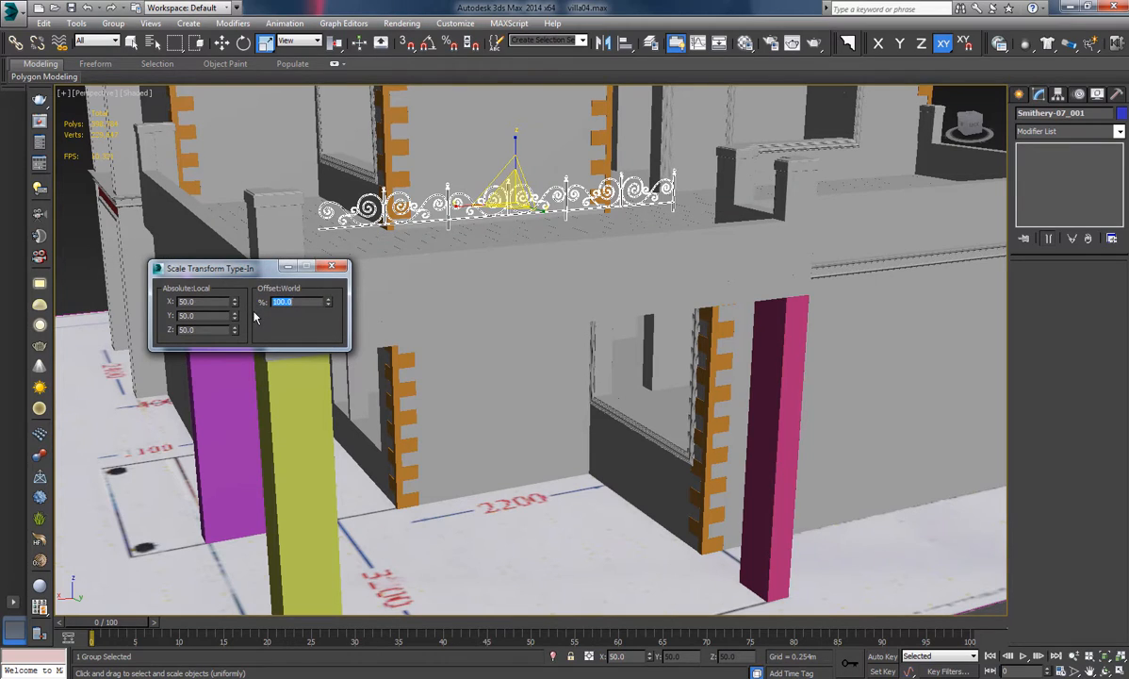
left_click(329, 270)
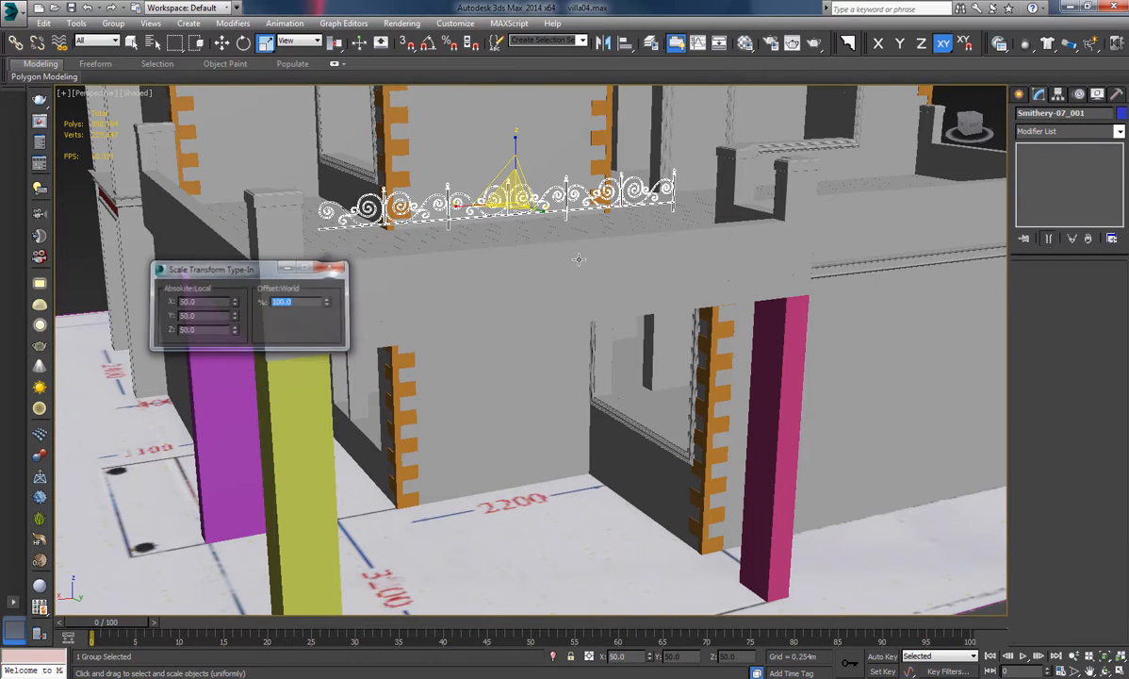
Move the fence along Y from the balcony floor to the outer parapet, at about Y 7.65 m.
middle_click_drag(577, 257, 540, 268, "alt")
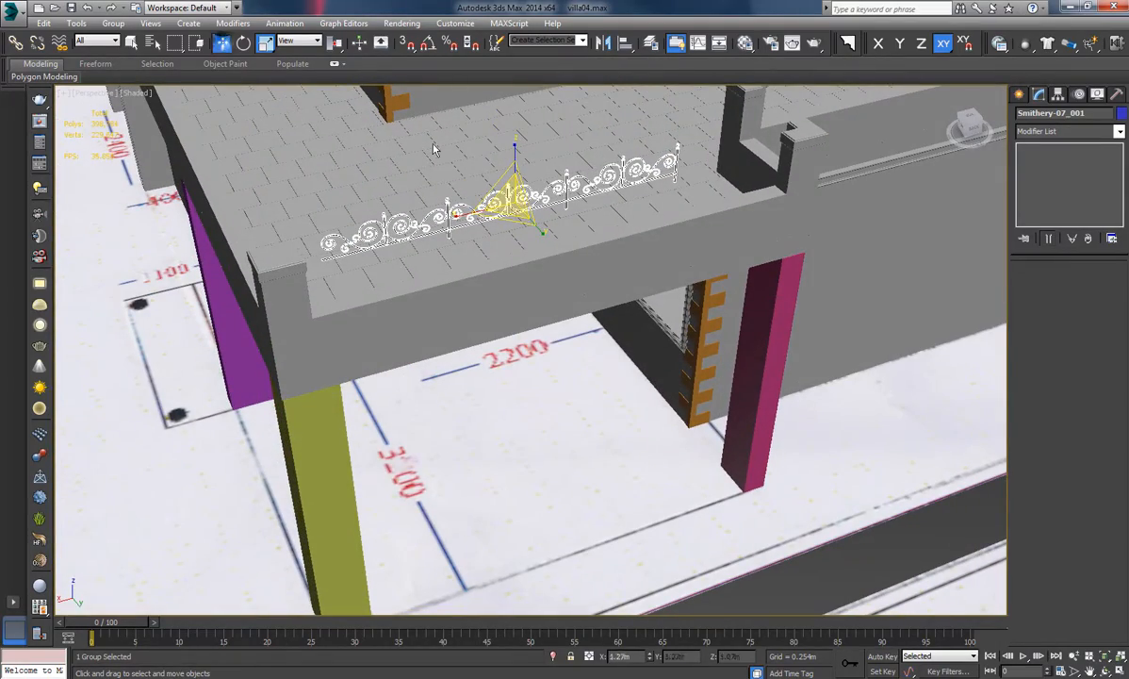
middle_click_drag(434, 149, 503, 201, "alt")
left_click_drag(545, 216, 586, 241)
mouse_move(587, 241)
middle_mouse_down("alt")
mouse_move(792, 227)
mouse_move(566, 226)
mouse_move(589, 232)
middle_mouse_up("alt")
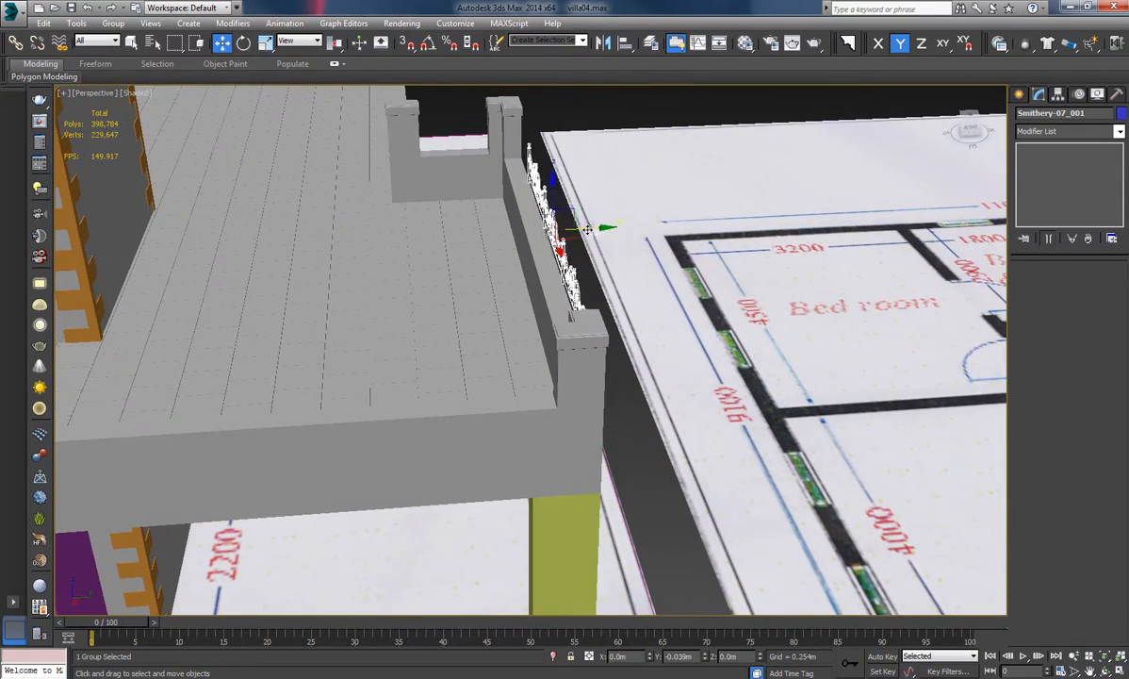
left_click_drag(587, 230, 575, 231)
middle_click_drag(575, 232, 640, 283, "alt")
In a wireframe top view, shift the fence along Y to the middle of the parapet's thickness, at about Y 7.68 m.
key("t")
middle_click_drag(553, 264, 555, 312)
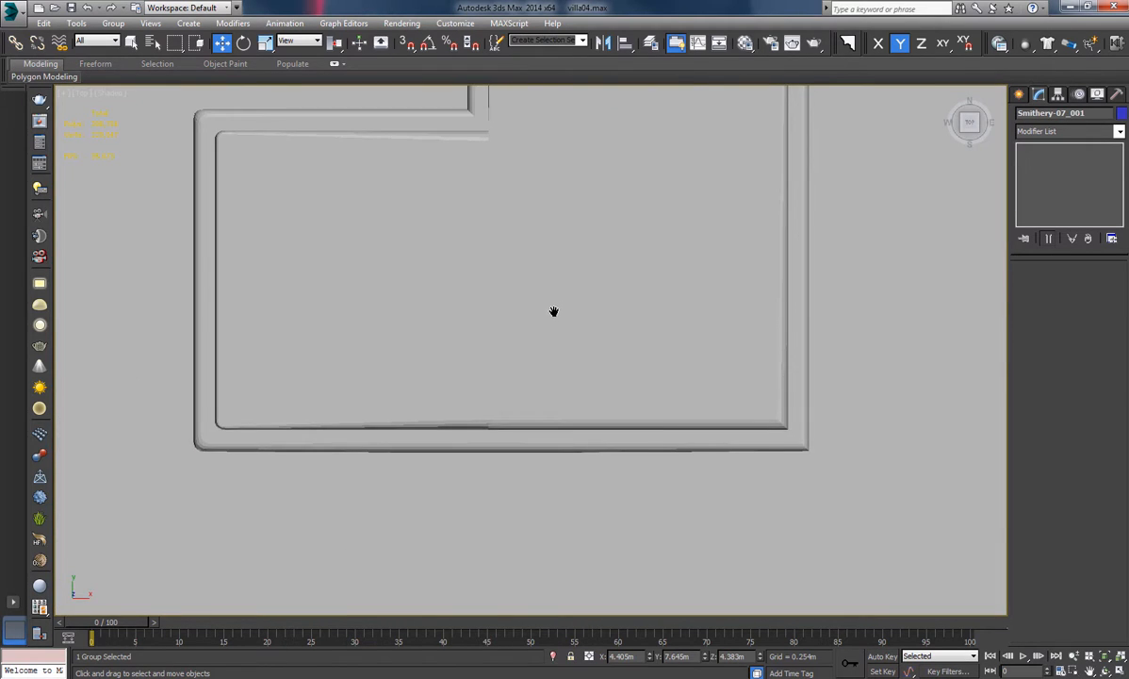
scroll(491, 295, "down", 3)
key("F3")
scroll(461, 269, "up", 4)
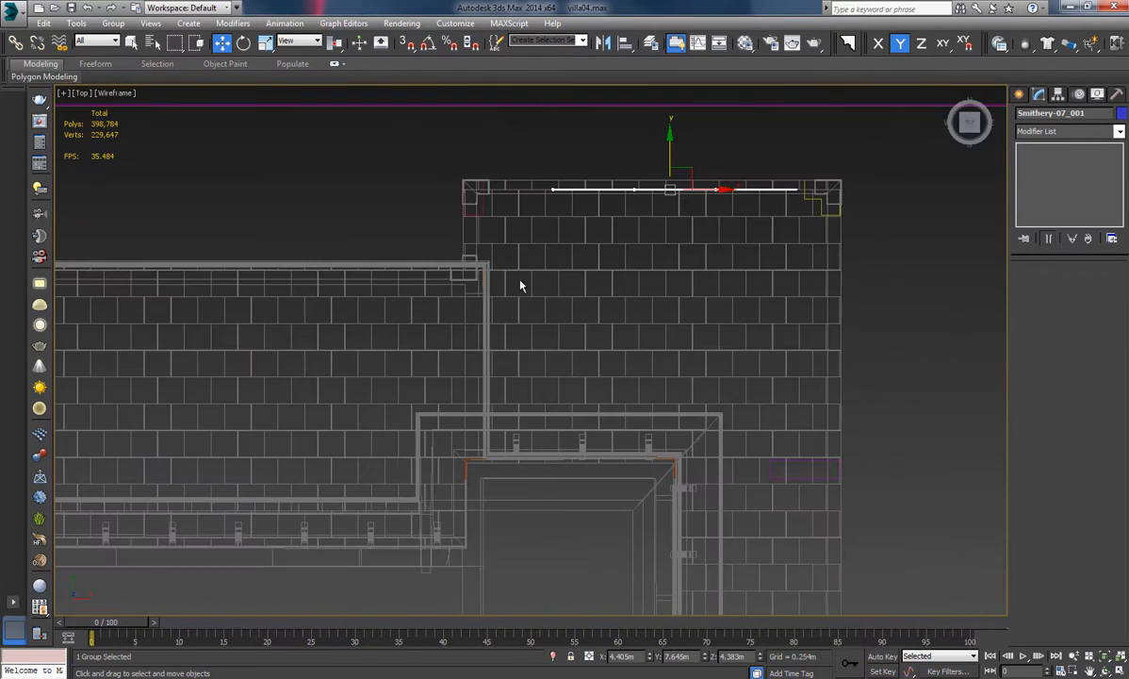
middle_click_drag(630, 218, 549, 299)
scroll(566, 275, "up", 5)
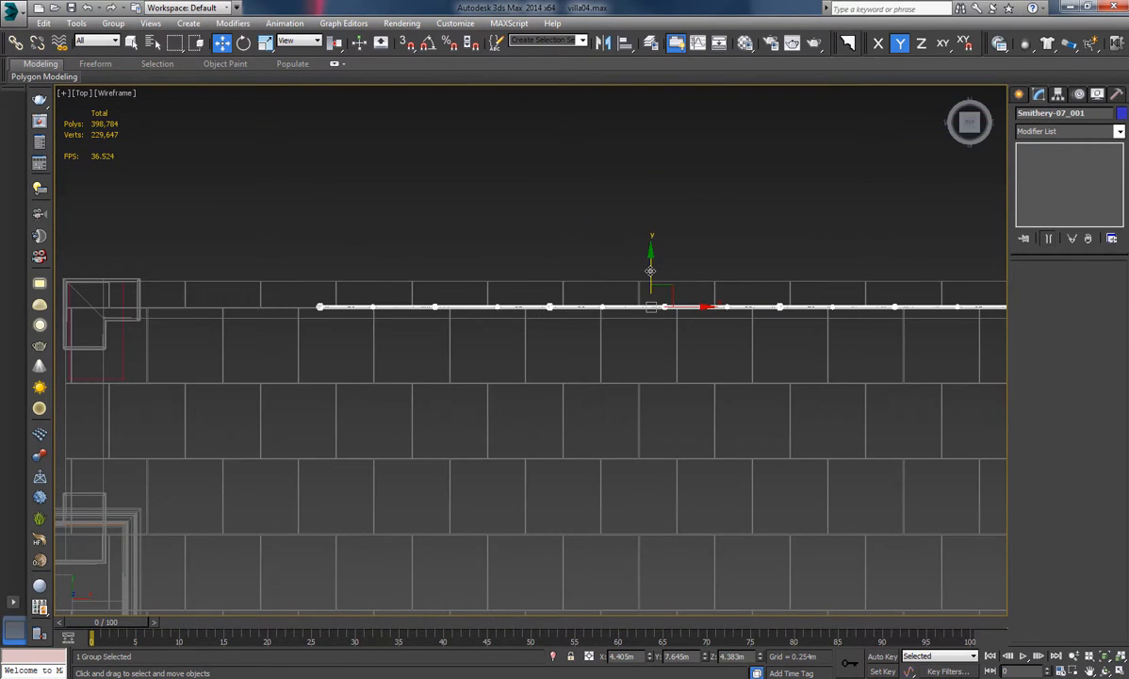
left_click_drag(651, 270, 651, 264)
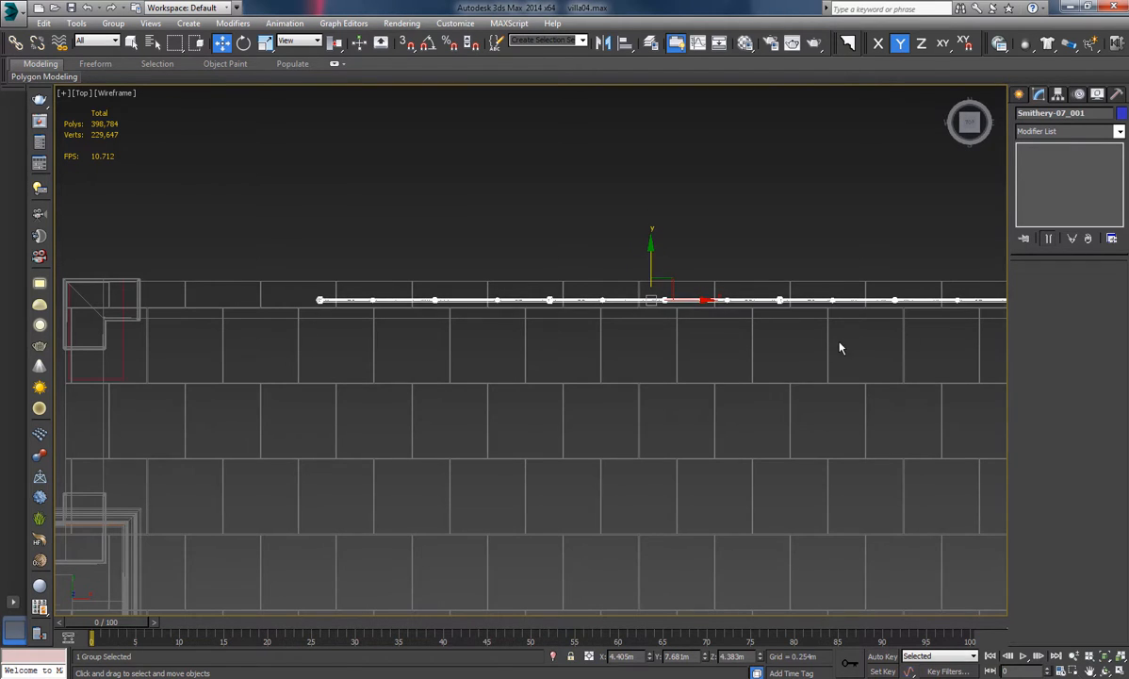
Hide the balcony's tiled floor object, then reselect the fence and check its alignment between the corner pillars.
middle_click_drag(840, 348, 754, 310)
left_click(670, 344)
right_click(664, 339)
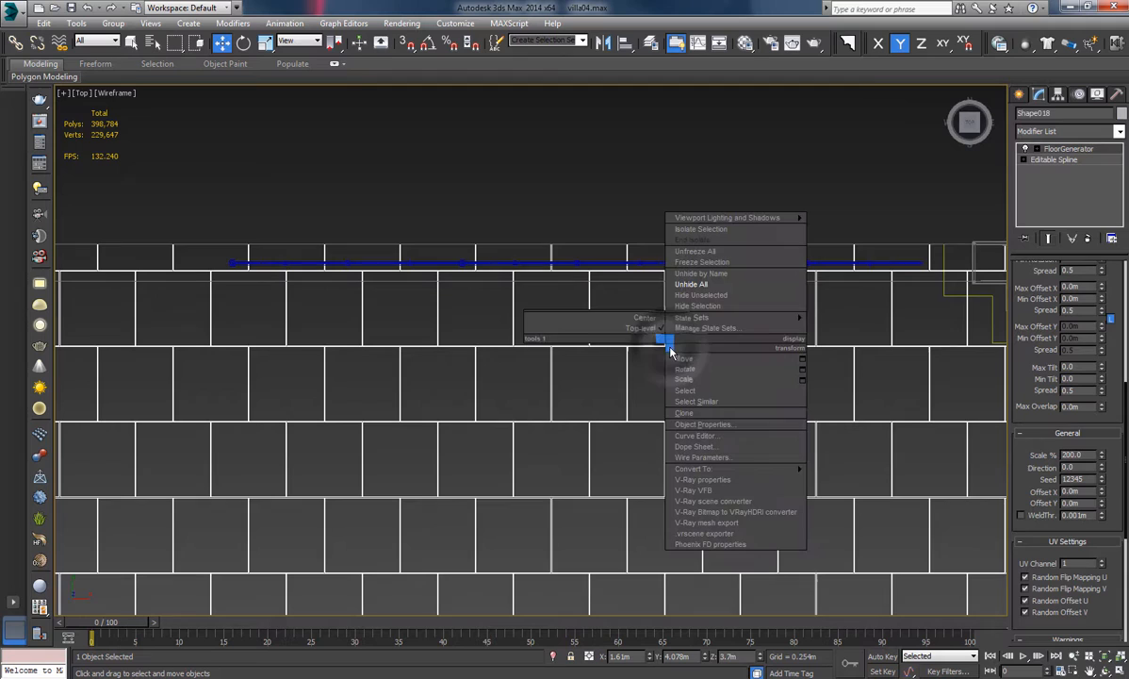
left_click(702, 305)
left_click(552, 265)
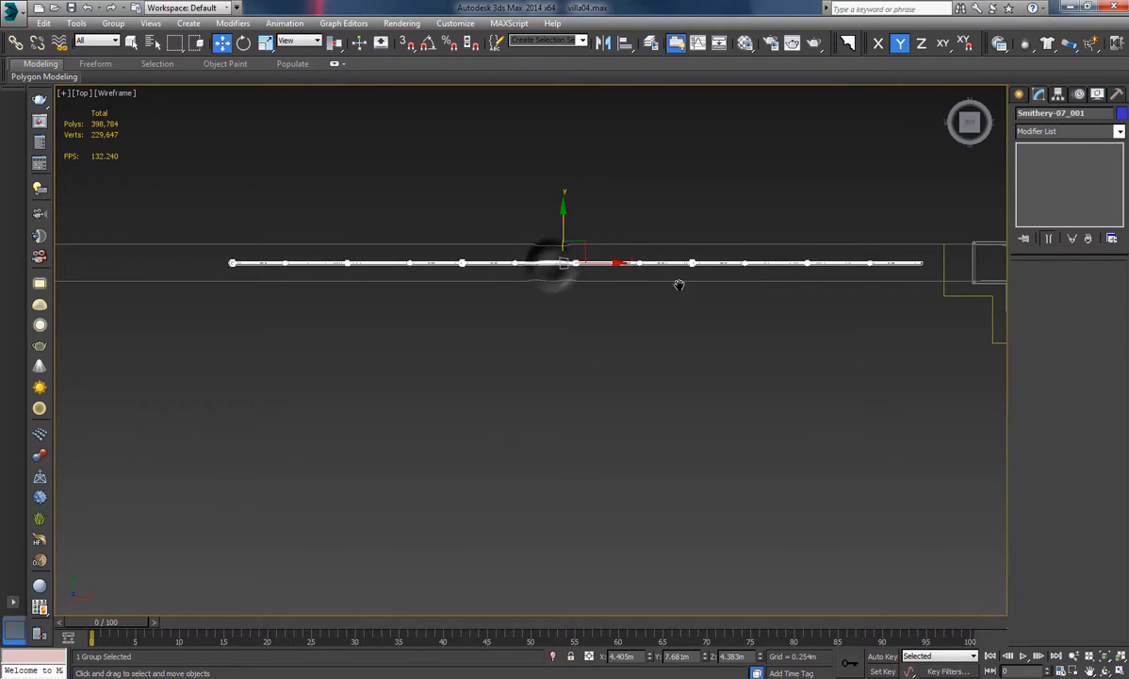
middle_click_drag(678, 285, 805, 293)
middle_click_drag(546, 275, 456, 275)
scroll(461, 283, "down", 2)
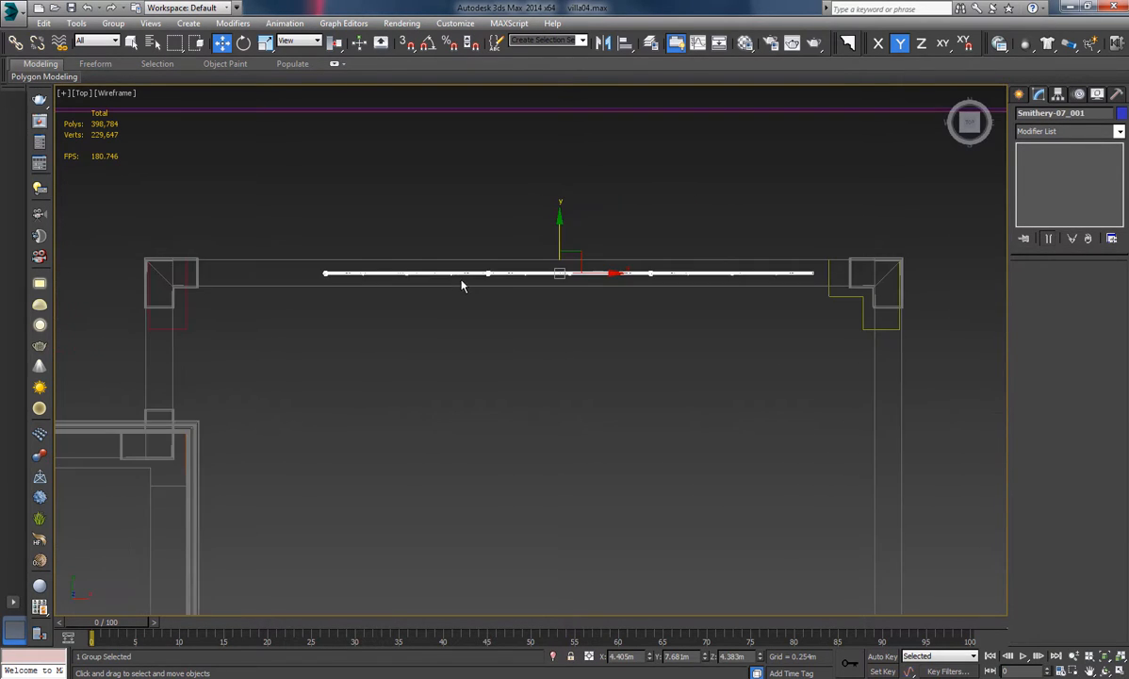
Return to the shaded perspective view and lower the fence onto the parapet, at about Z 4.26 m.
key("p")
scroll(608, 303, "down", 3)
mouse_move(650, 316)
middle_mouse_down("alt")
mouse_move(533, 273)
mouse_move(479, 325)
middle_mouse_up("alt")
key("F3")
middle_click_drag(555, 293, 487, 250, "alt")
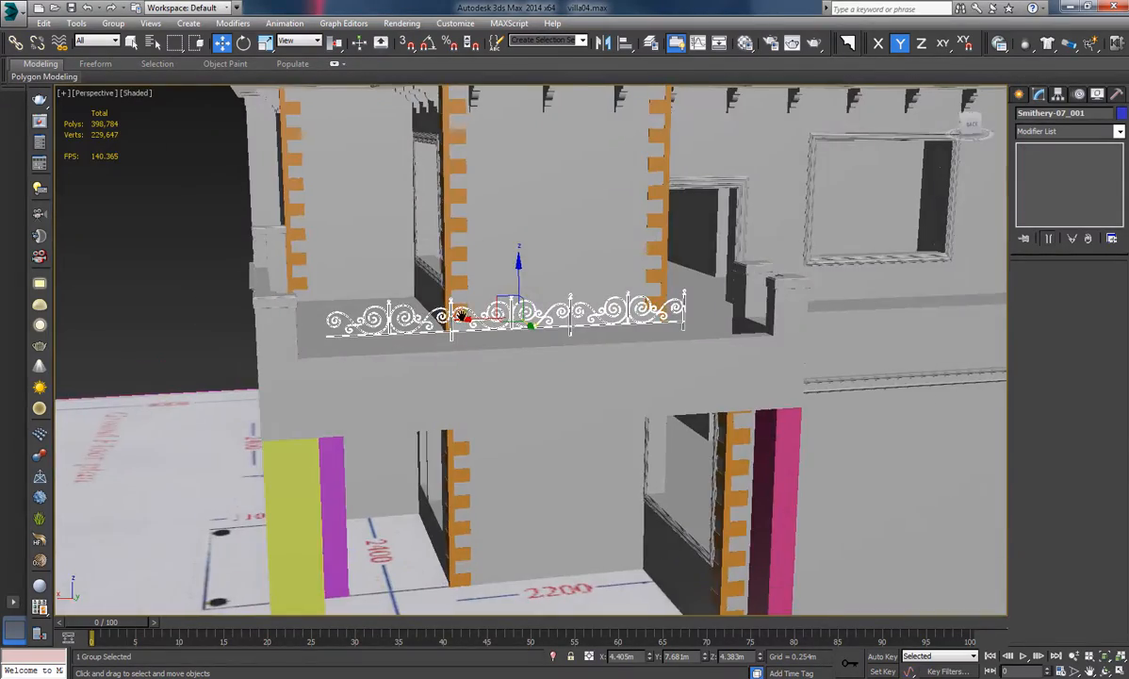
scroll(462, 315, "up", 3)
middle_click_drag(461, 316, 730, 338, "alt")
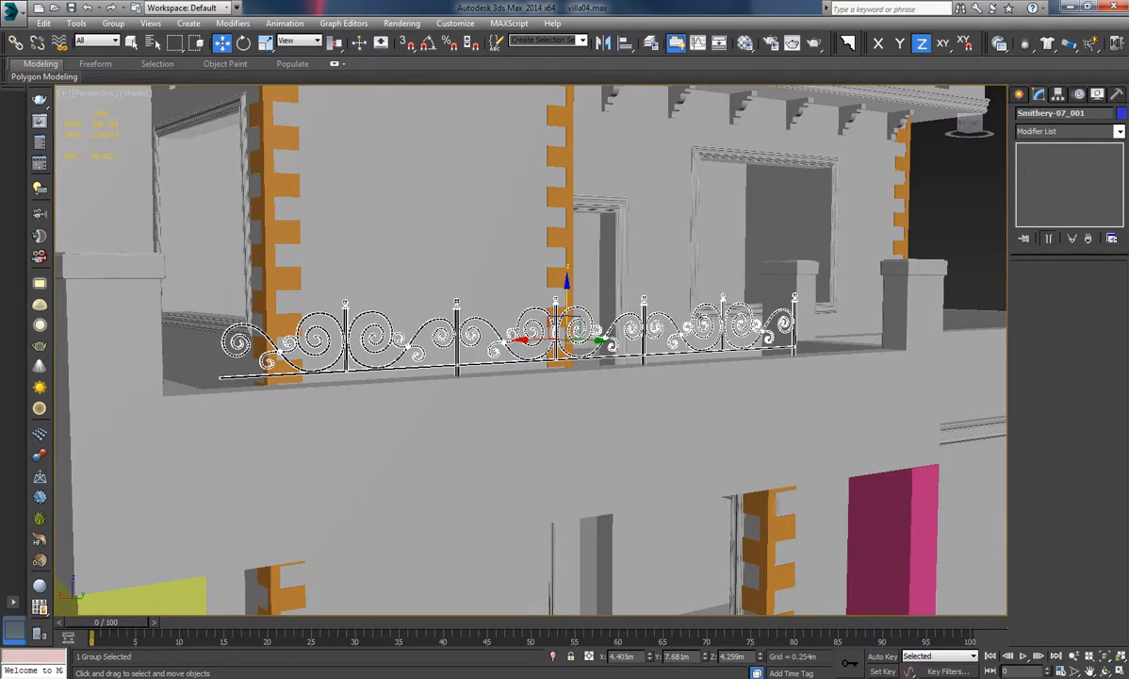
Enlarge the fence uniformly by 120% and adjust its height to rest on the parapet, at about Z 4.23 m.
right_click(264, 43)
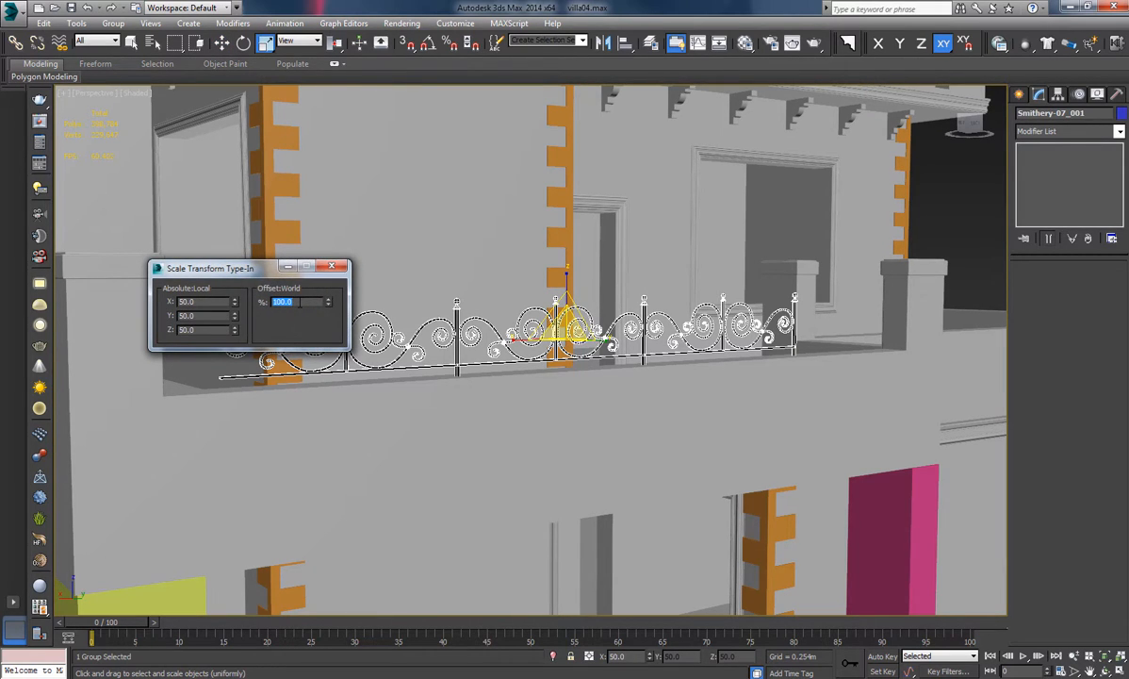
type("120")
key("Return")
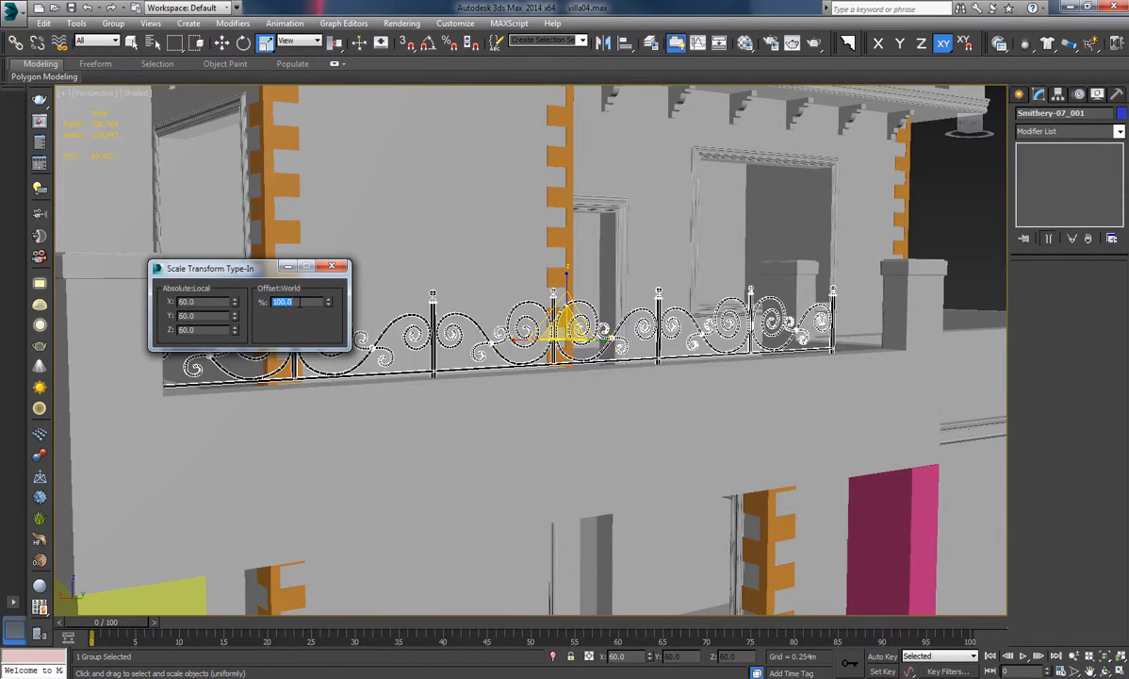
left_click(339, 270)
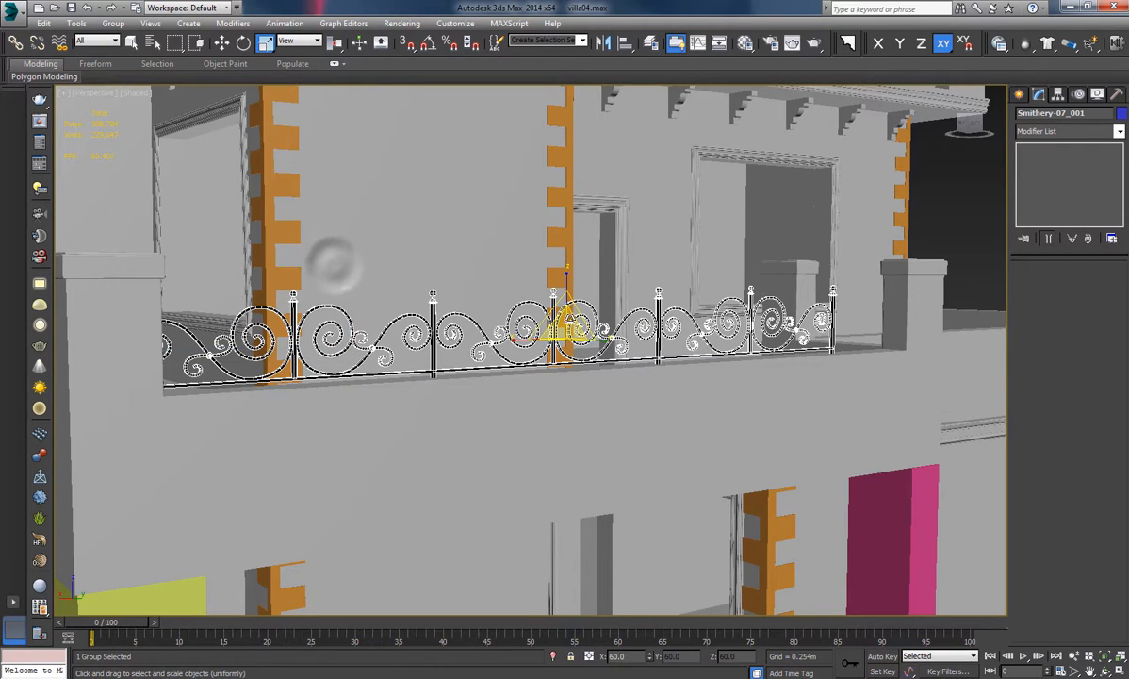
key("w")
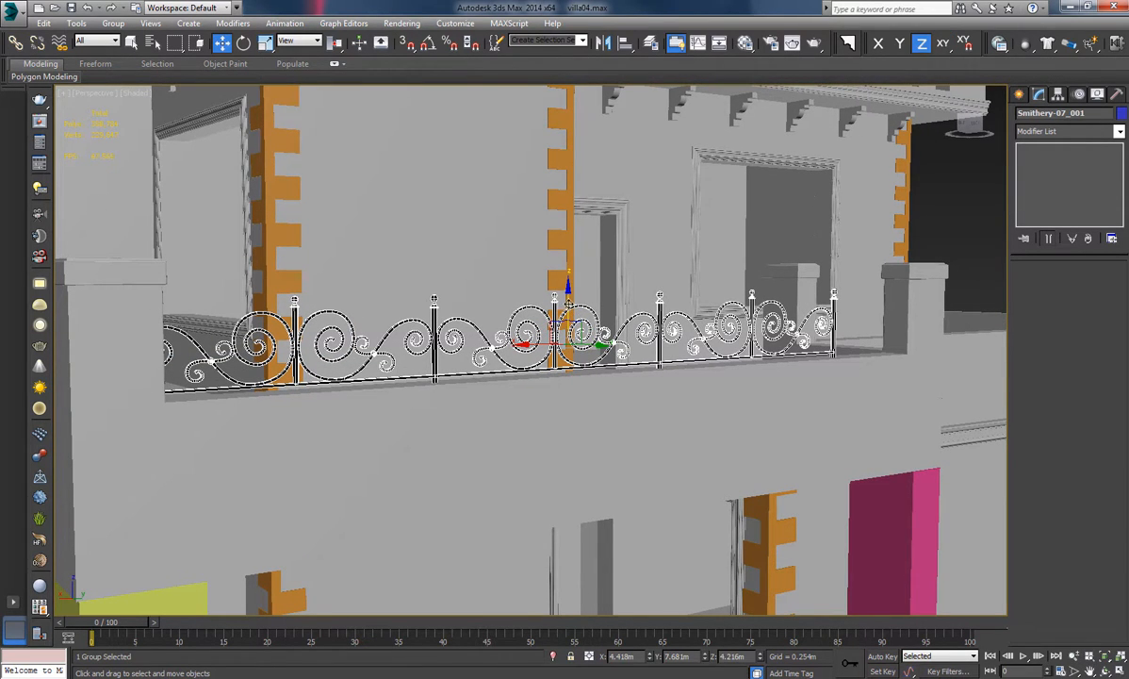
left_click_drag(569, 304, 579, 302)
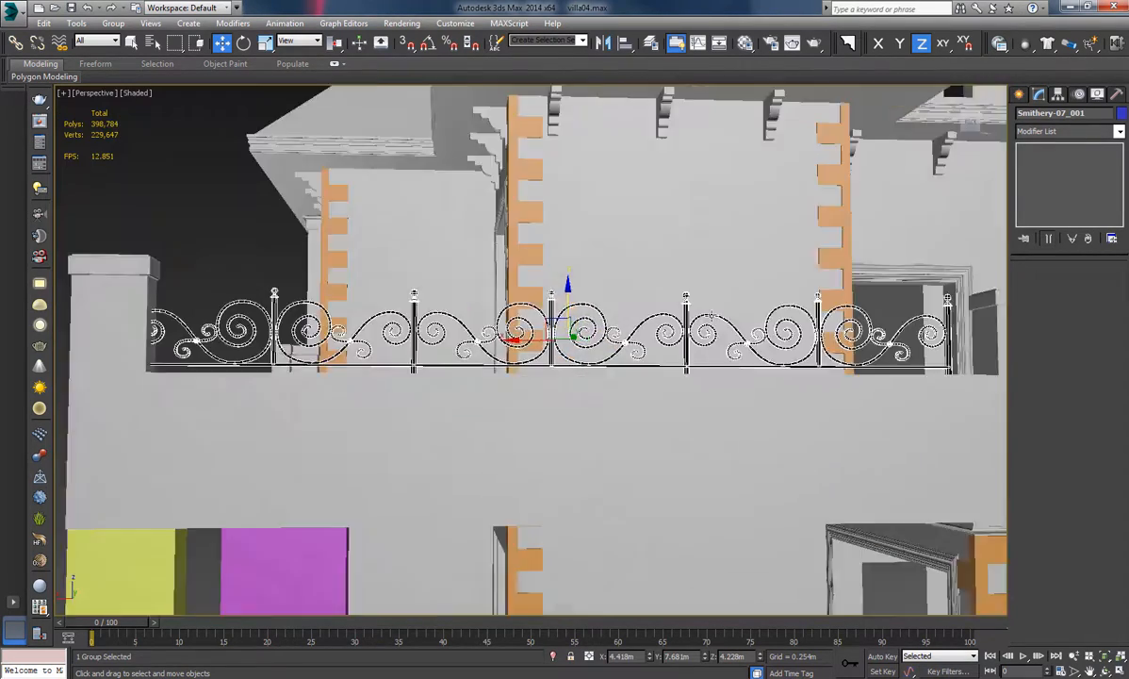
Slide the fence along X so its end post approaches the pillar above the pink column, at about X 3.83 m.
middle_click_drag(641, 340, 481, 332, "alt")
mouse_move(483, 317)
left_mouse_down()
mouse_move(529, 316)
mouse_move(502, 322)
left_mouse_up()
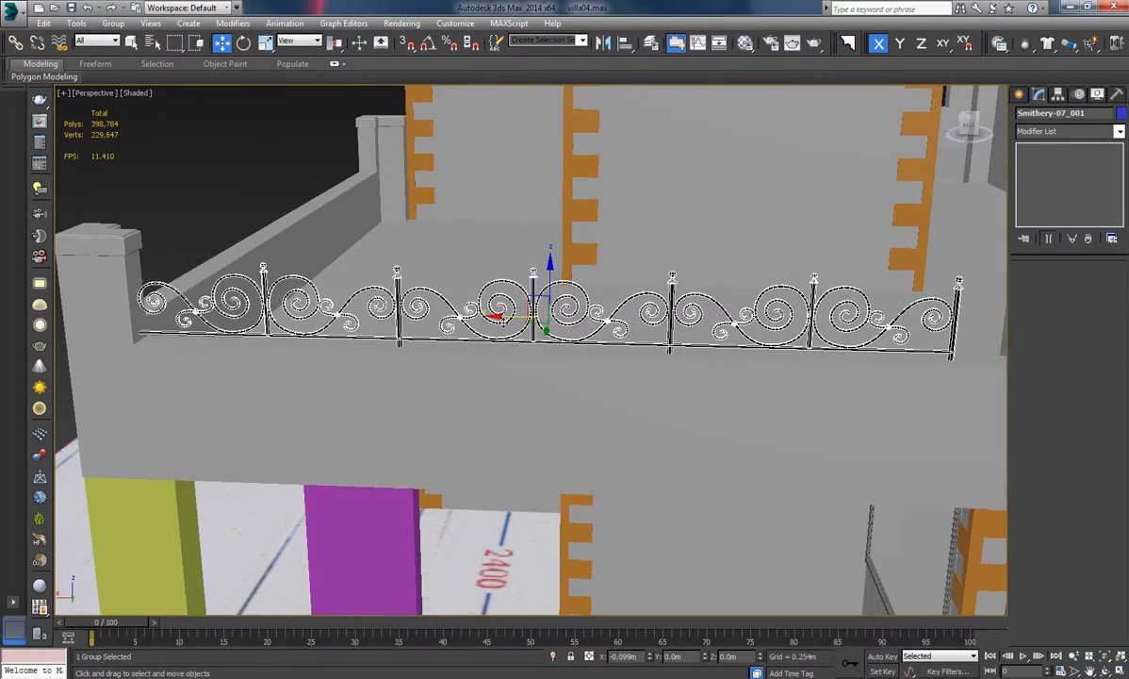
middle_click_drag(613, 323, 398, 297, "alt")
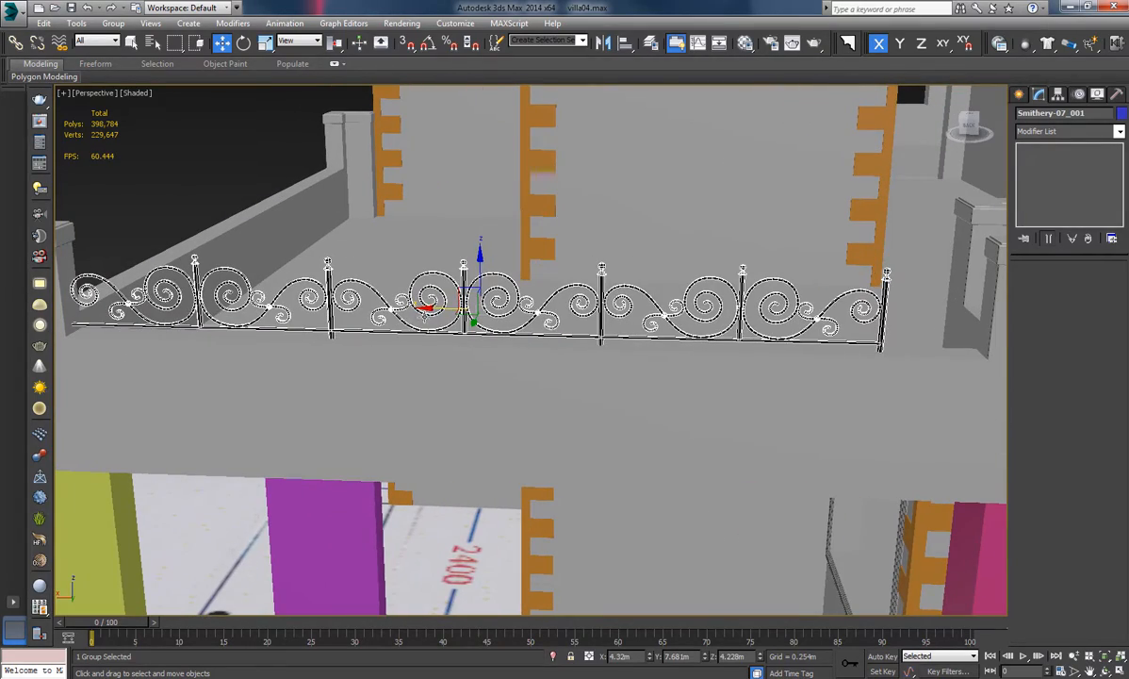
left_click_drag(404, 295, 524, 328)
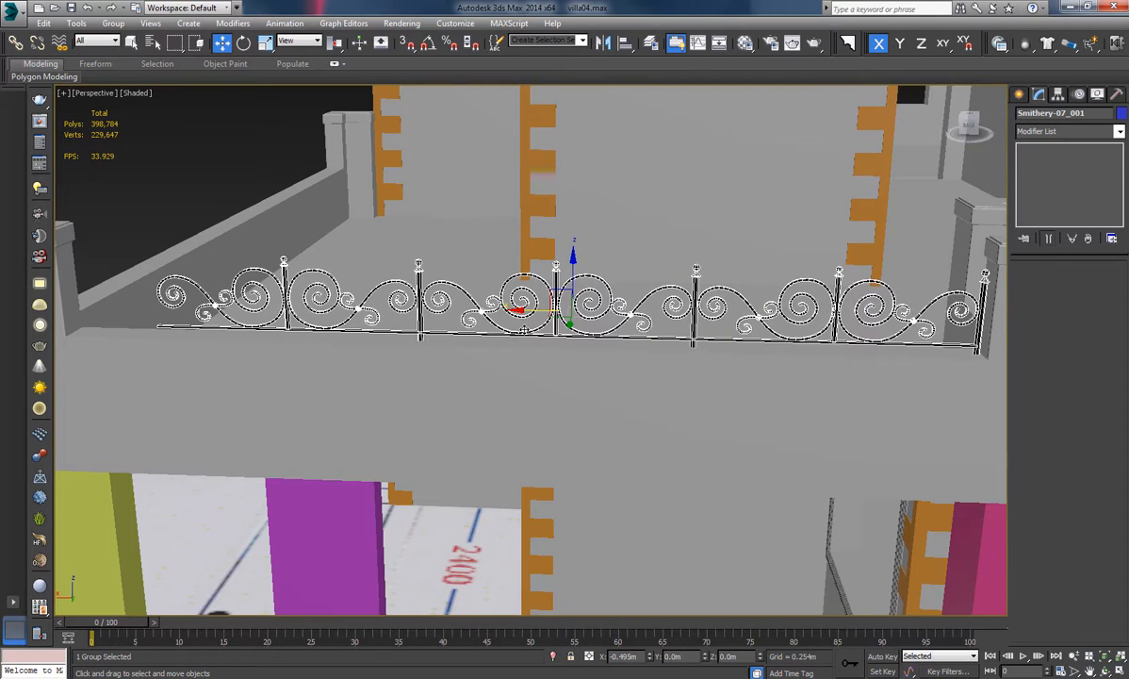
middle_click_drag(658, 356, 220, 310, "alt")
scroll(373, 332, "down", 4)
middle_click_drag(373, 332, 442, 343, "alt")
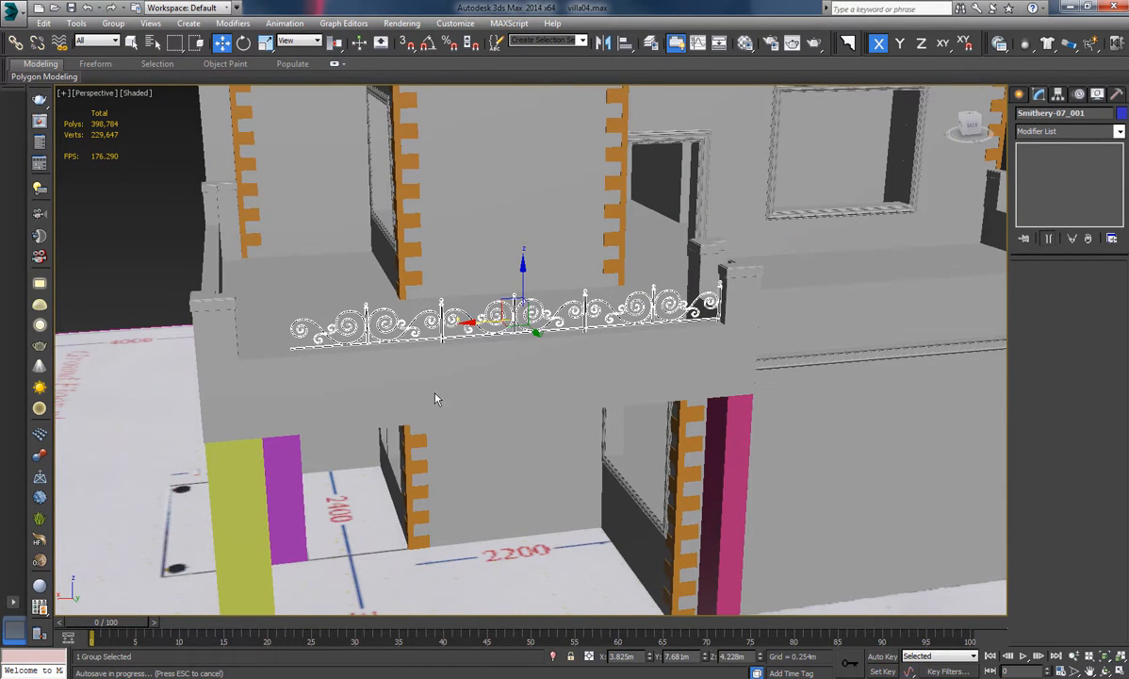
middle_click_drag(435, 398, 585, 372, "alt")
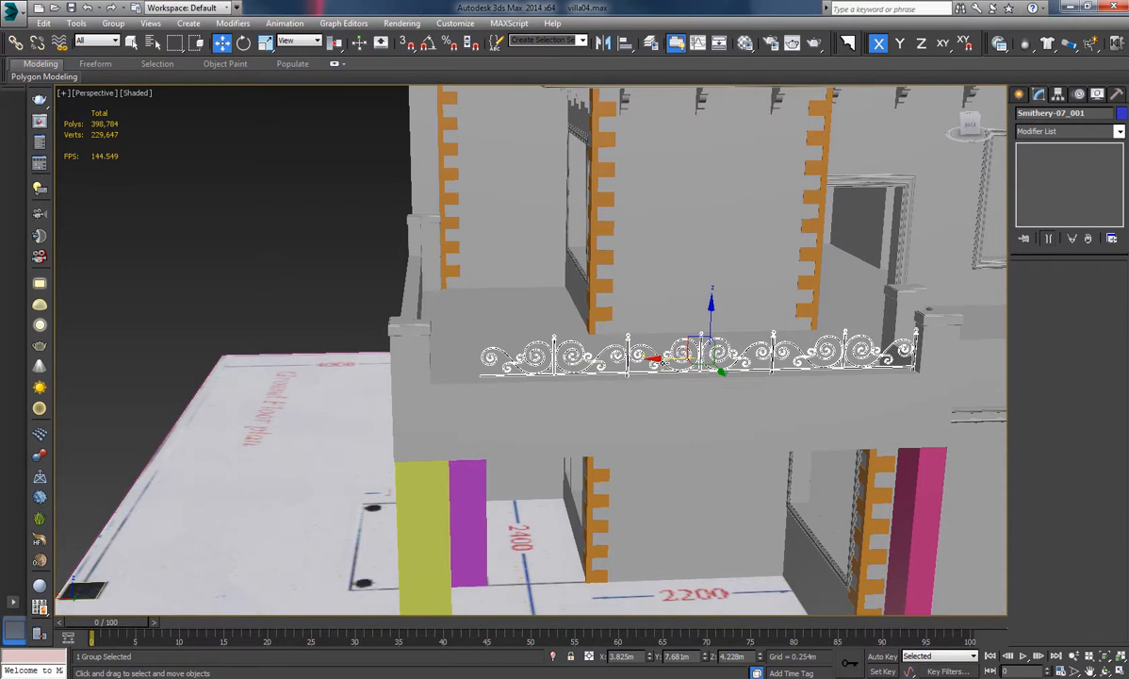
Copy the fence along X to about X 7.81 m and mirror the copy about the X axis without cloning.
left_click_drag(702, 357, 300, 370, "shift")
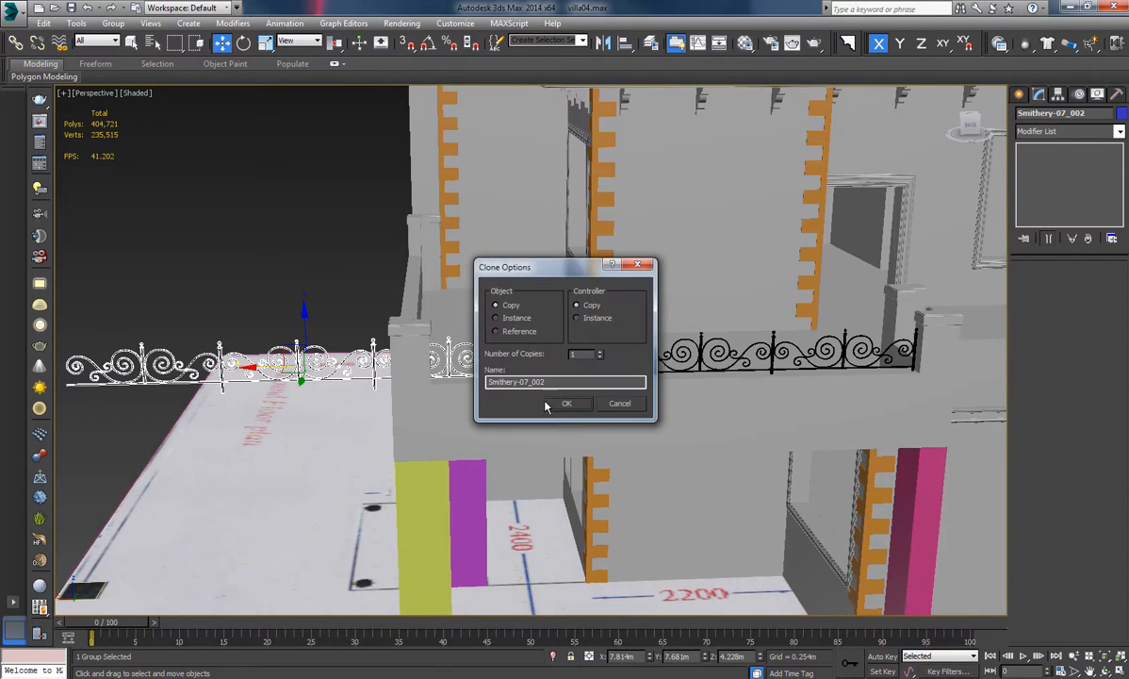
left_click(555, 404)
left_click(604, 46)
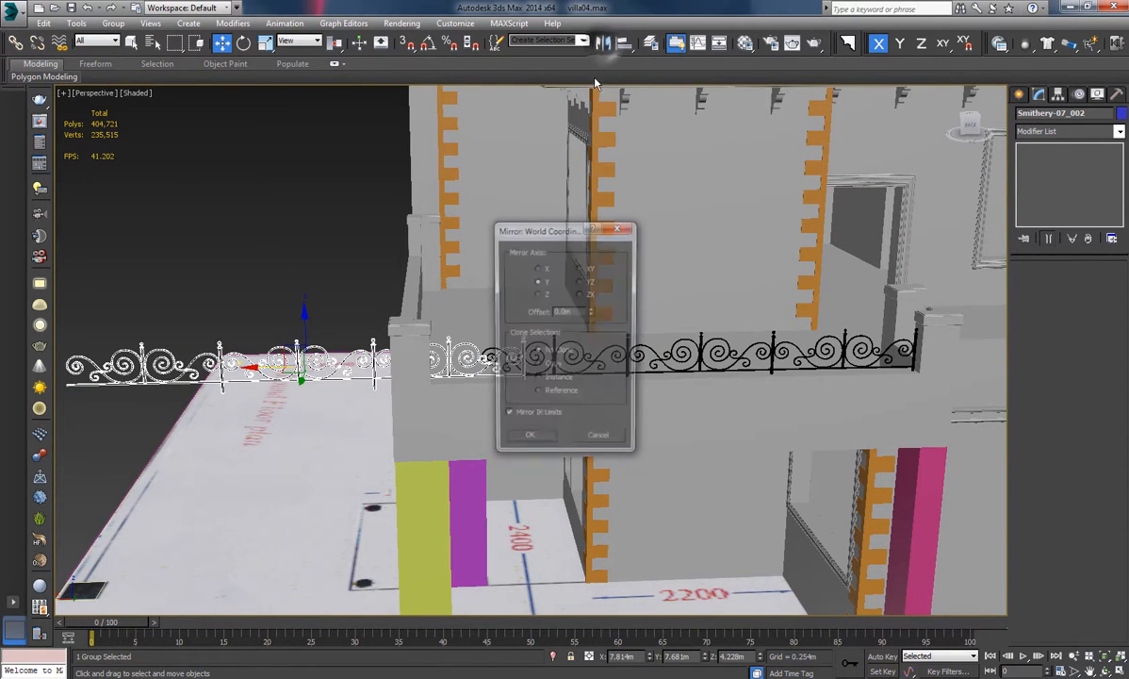
left_click(538, 269)
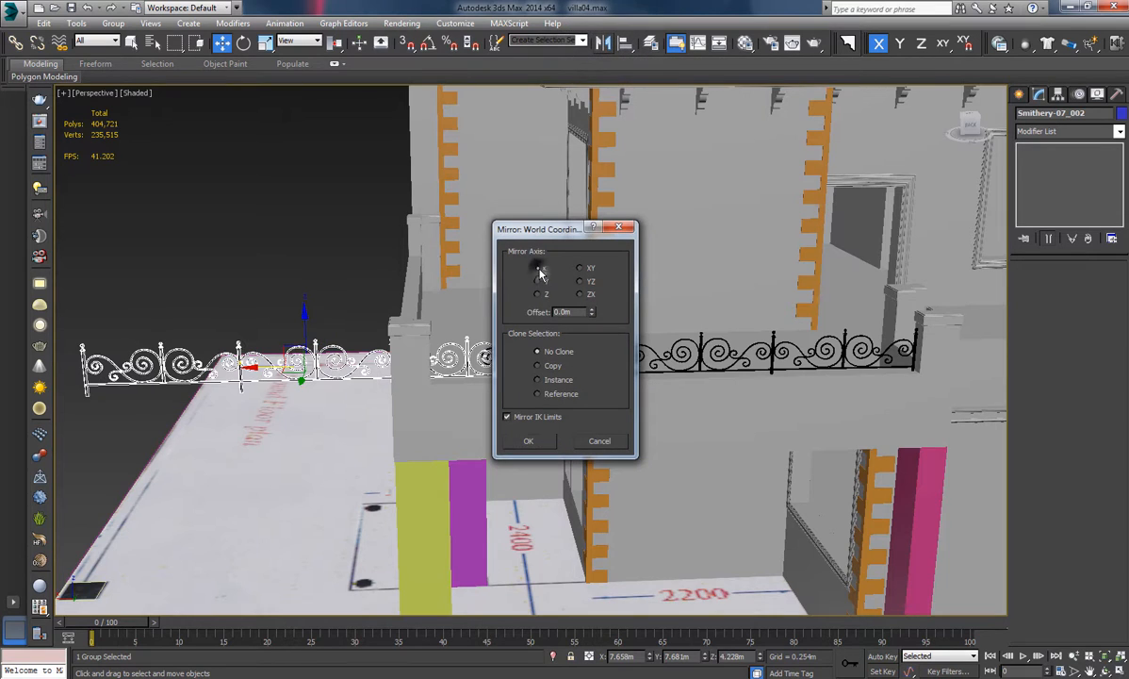
left_click(529, 441)
Slide the mirrored copy along X until its scroll end meets the original fence, at about X 8.245 m.
scroll(529, 441, "up", 4)
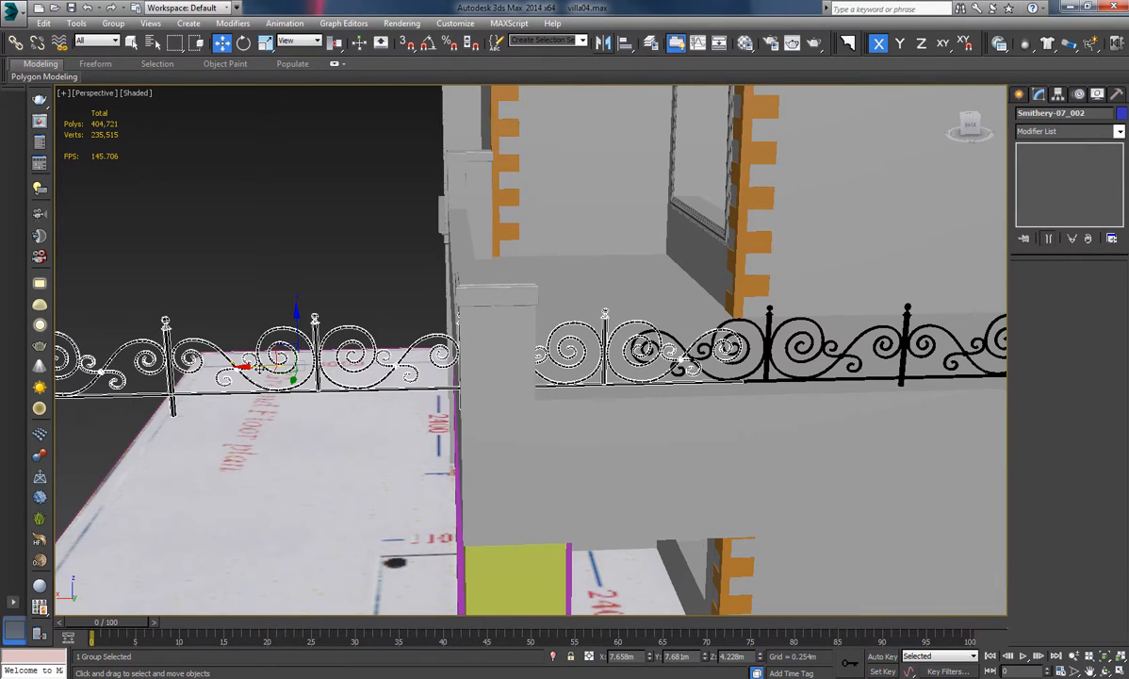
left_click_drag(259, 366, 134, 369)
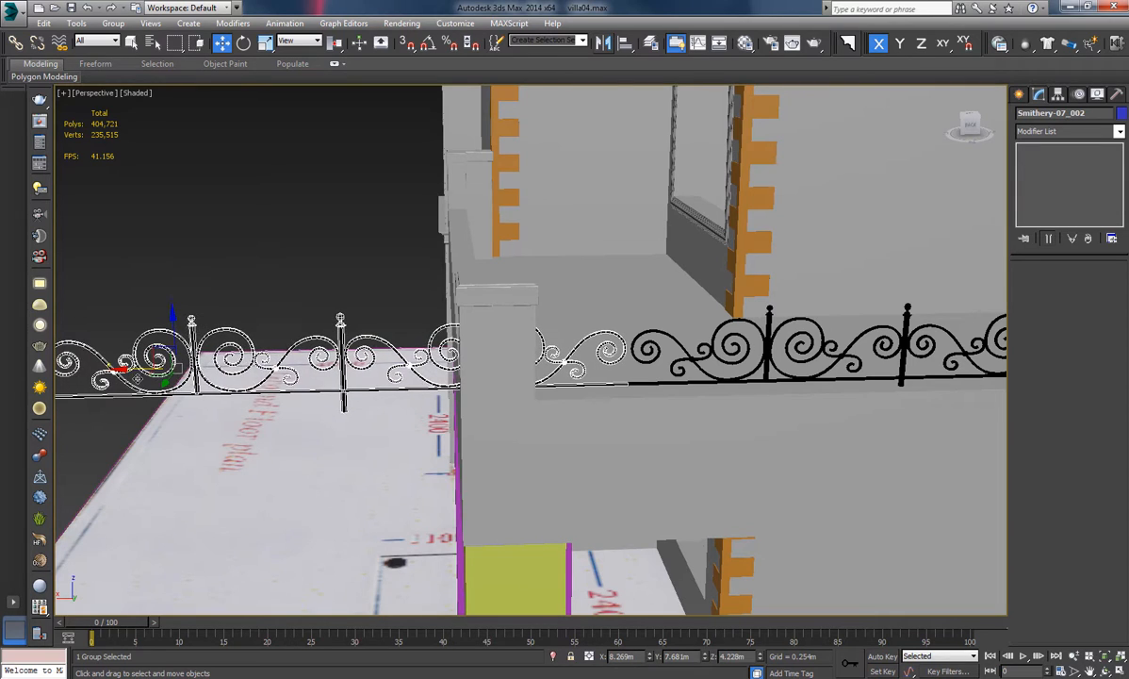
scroll(611, 362, "up", 1)
scroll(668, 348, "up", 1)
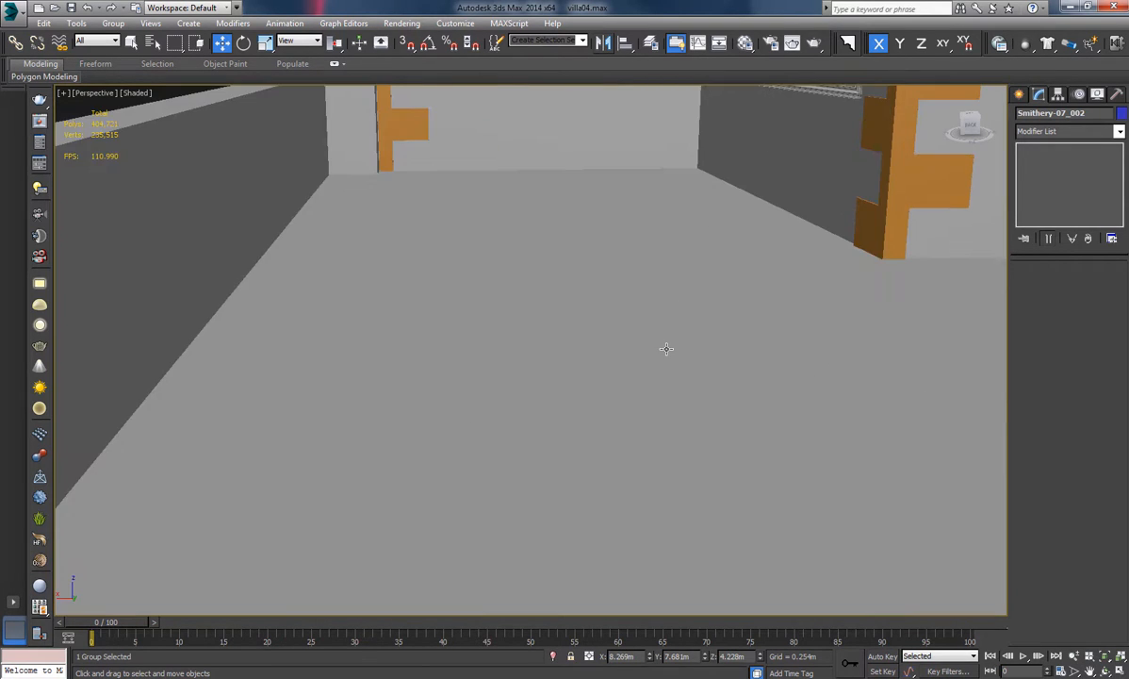
scroll(667, 348, "down", 1)
middle_click_drag(667, 348, 618, 369)
left_click_drag(650, 657, 654, 665)
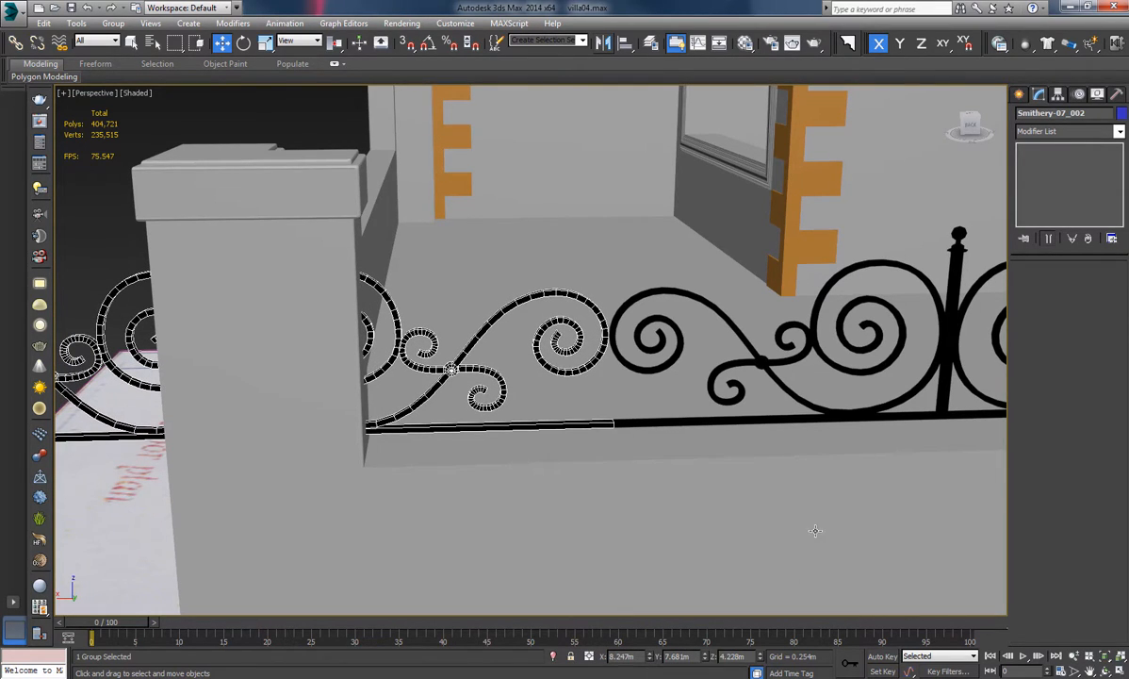
mouse_move(815, 531)
middle_mouse_down()
mouse_move(700, 542)
mouse_move(622, 529)
mouse_move(801, 537)
middle_mouse_up()
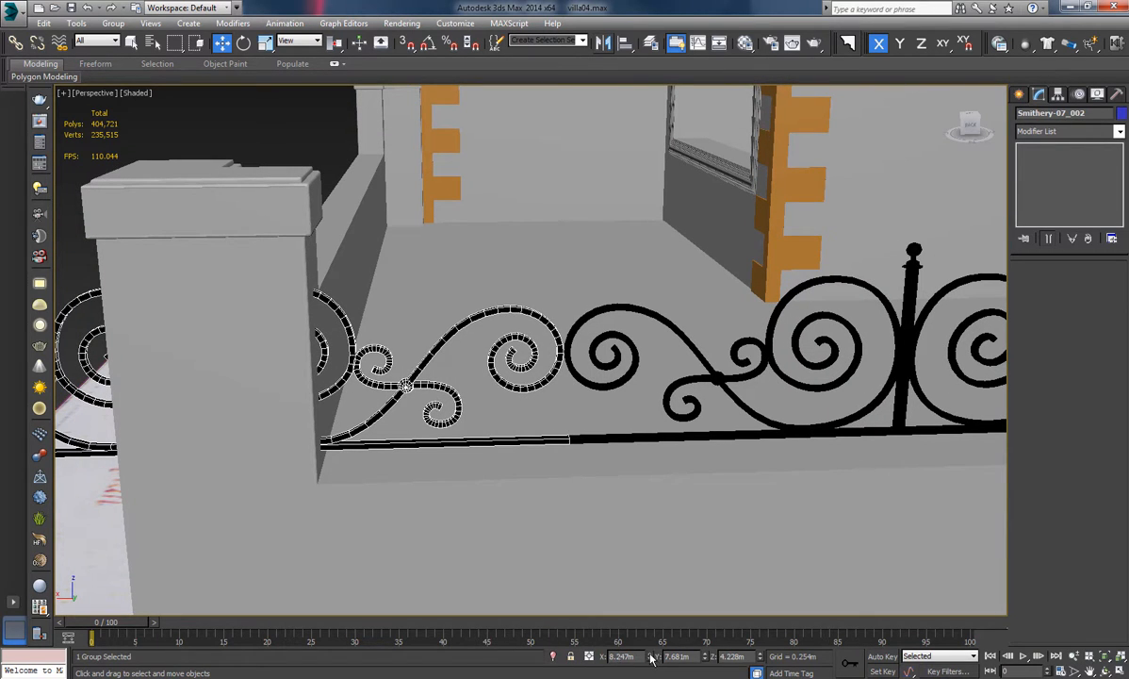
left_click_drag(650, 658, 651, 656)
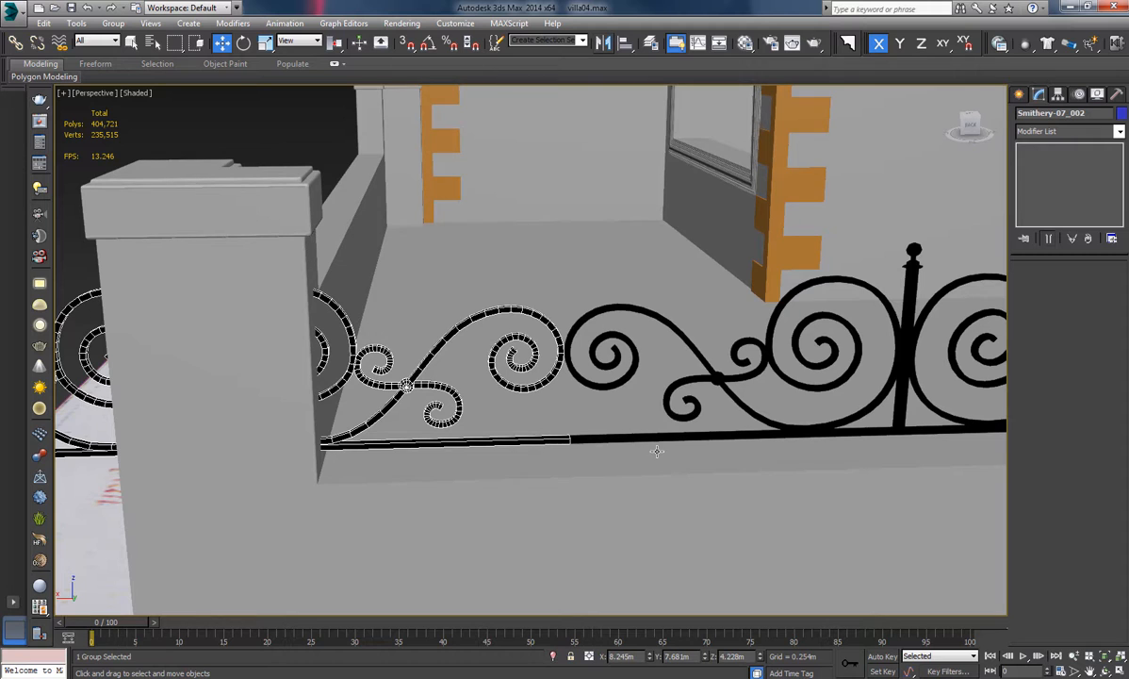
scroll(521, 390, "down", 3)
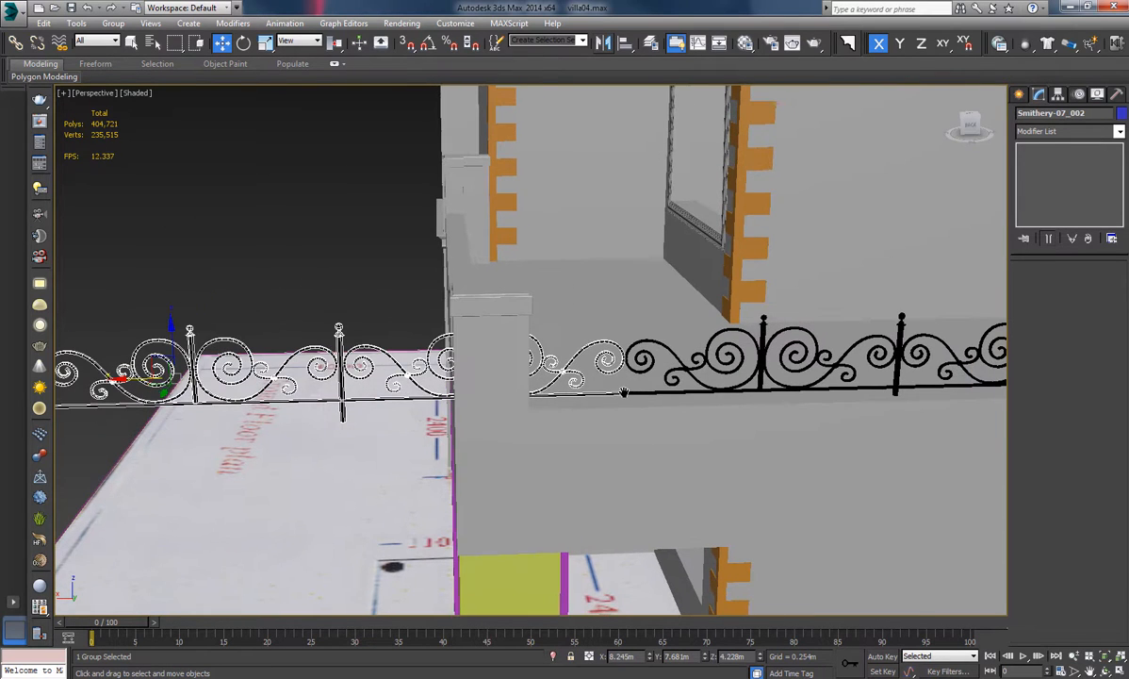
Mirror the copy about X again and slide its end post against the original fence, at about X 8.245 m.
left_click(604, 43)
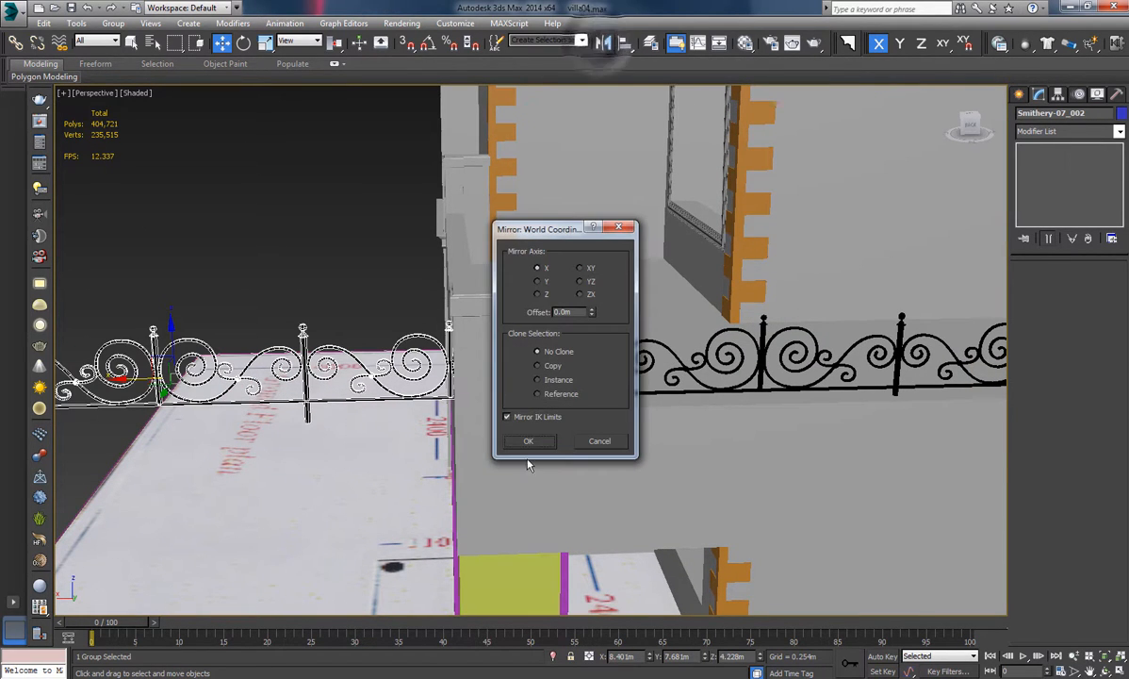
left_click(543, 443)
scroll(607, 361, "up", 5)
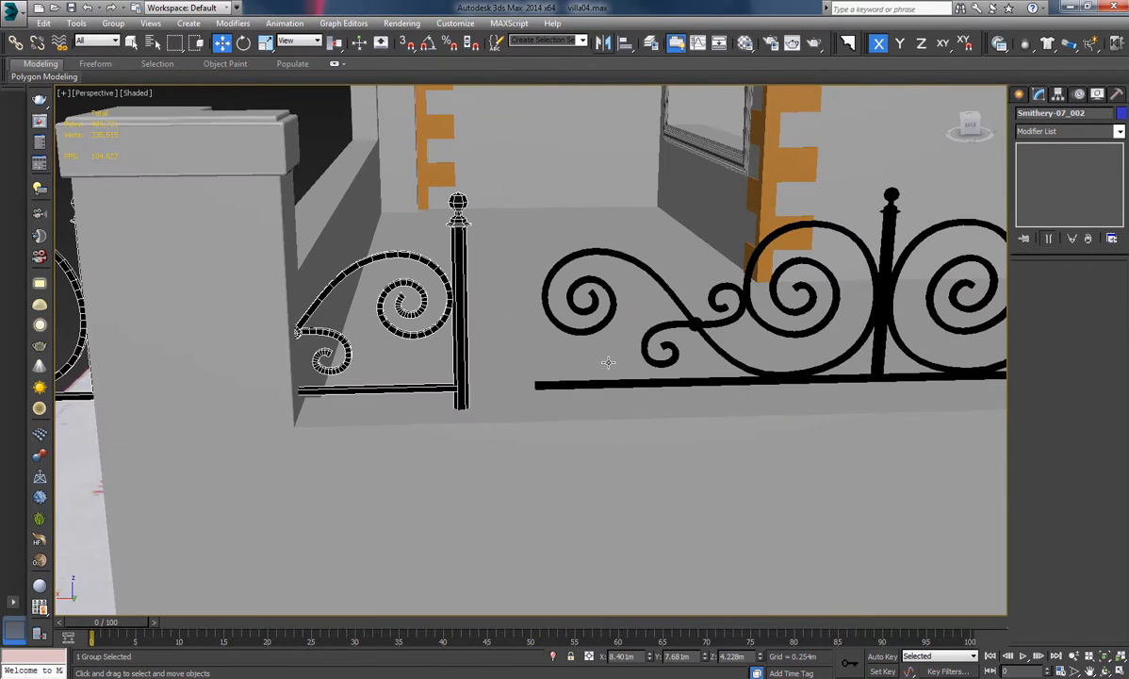
left_click_drag(650, 659, 675, 41)
scroll(620, 305, "down", 6)
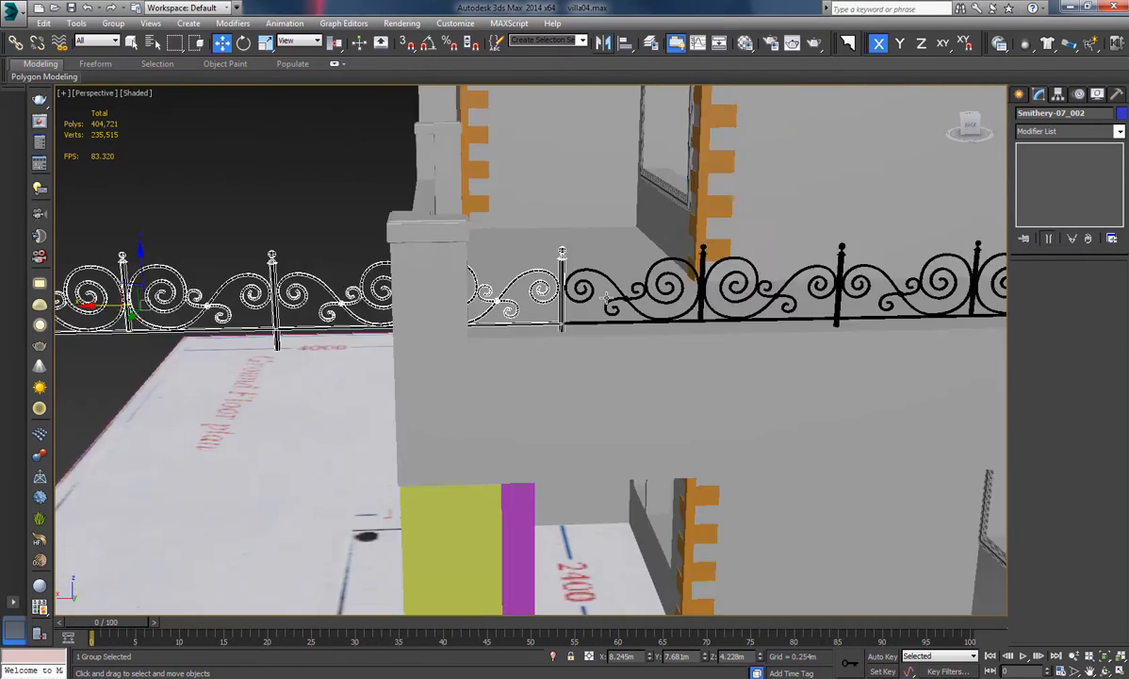
Select both joined fence lengths and group them under the default name.
left_click(297, 204)
middle_click_drag(745, 284, 664, 288, "alt")
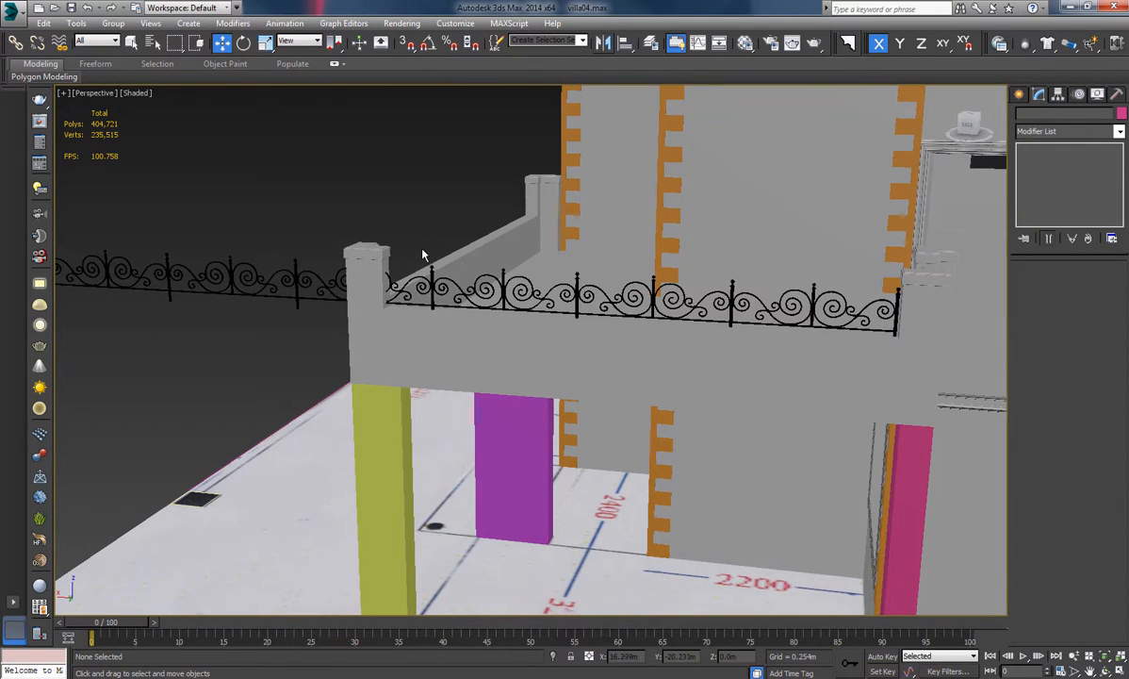
middle_click_drag(434, 239, 322, 318, "alt")
left_click(320, 311)
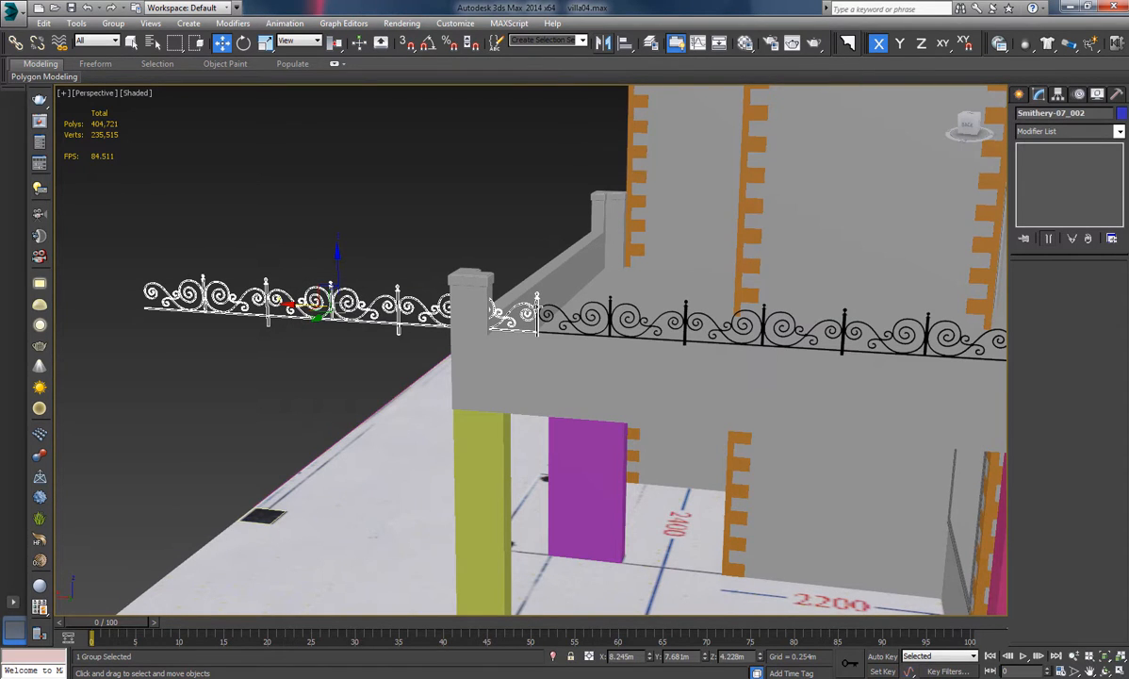
middle_click_drag(643, 316, 613, 315)
scroll(336, 272, "down", 3)
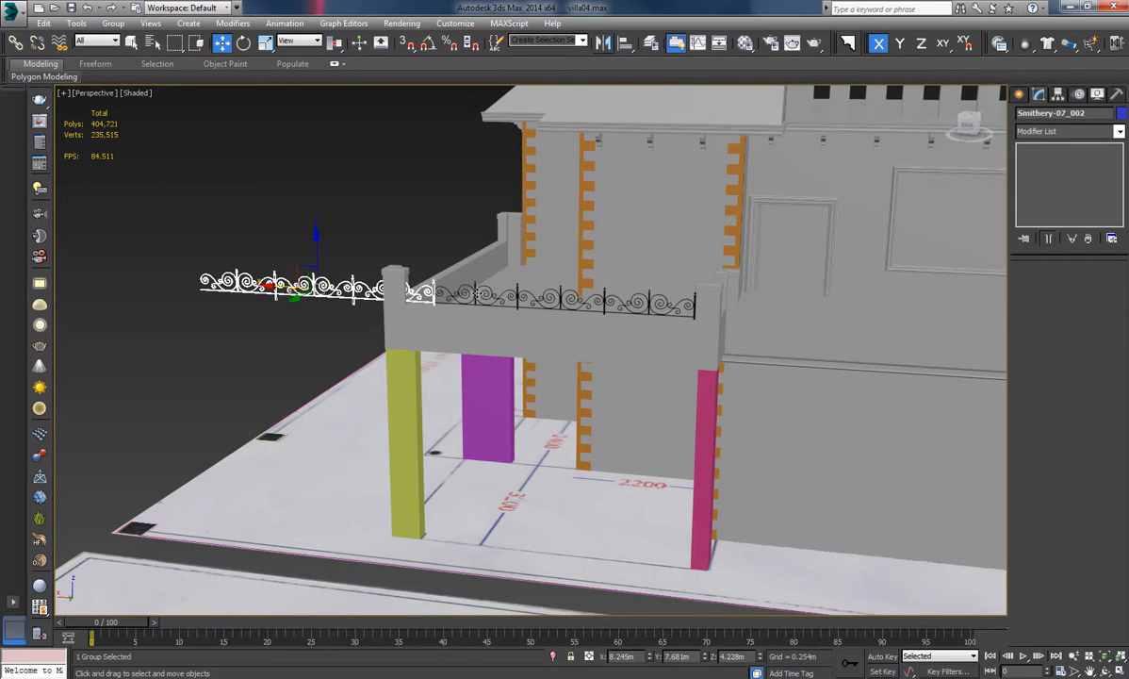
left_click(479, 294, "ctrl")
left_click(112, 23)
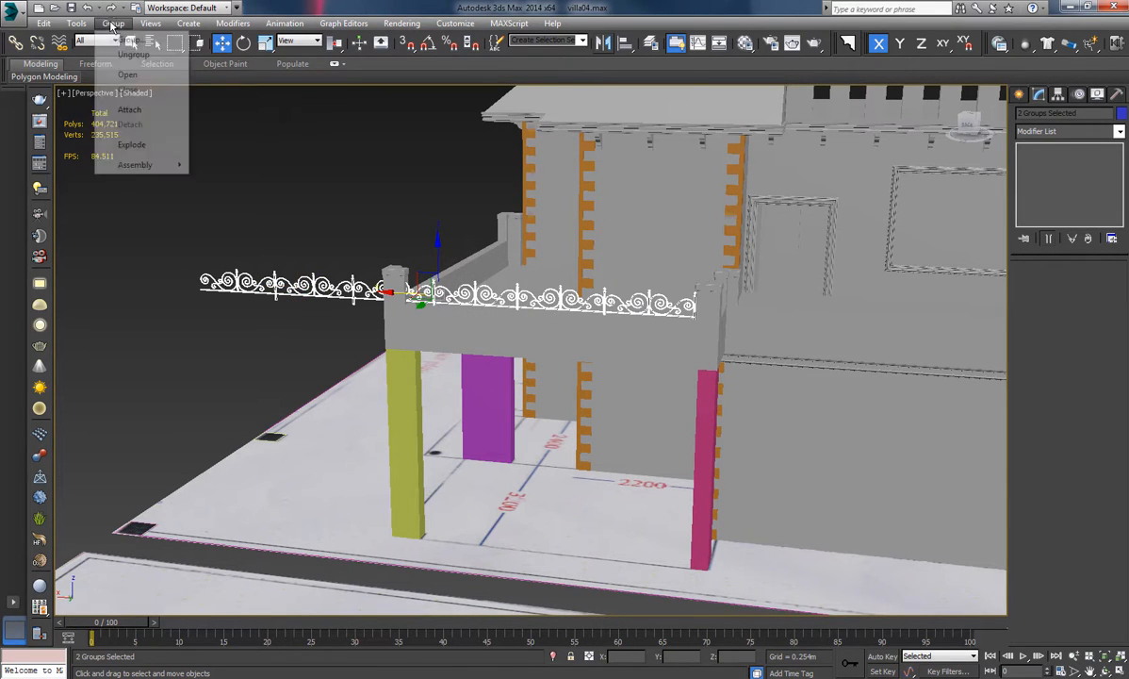
left_click(125, 41)
left_click(562, 369)
left_click(319, 195)
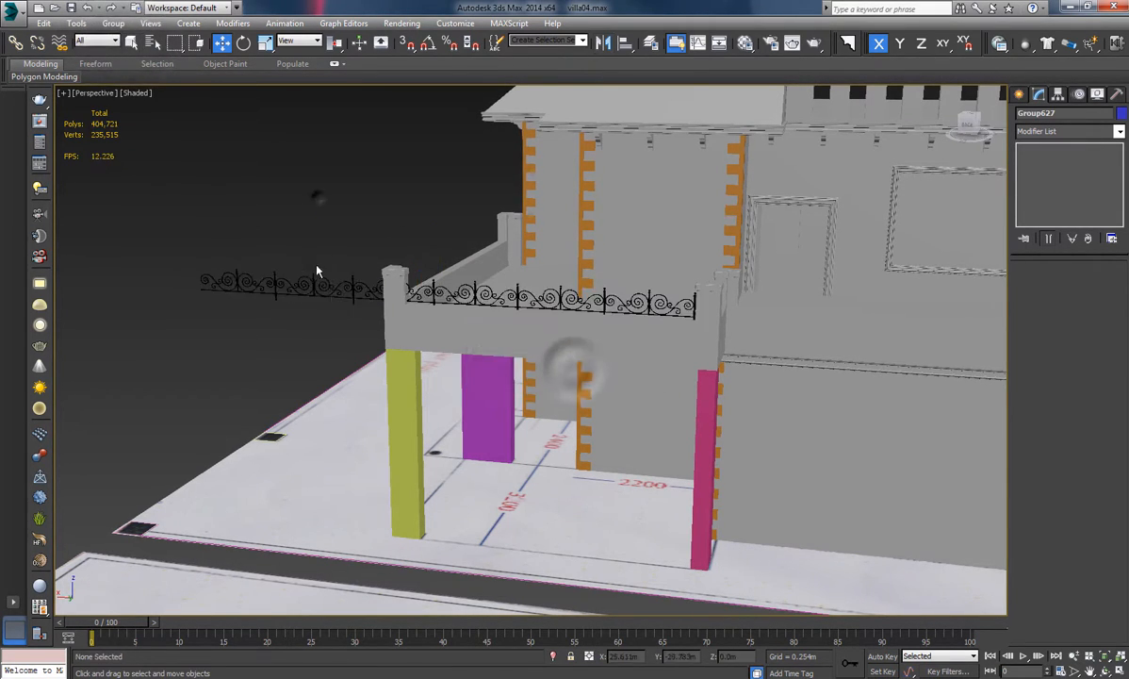
Make one copy of the grouped fence near the adjoining balcony's parapet, at about X 0.06 m, Y 6.07 m.
left_click(346, 296)
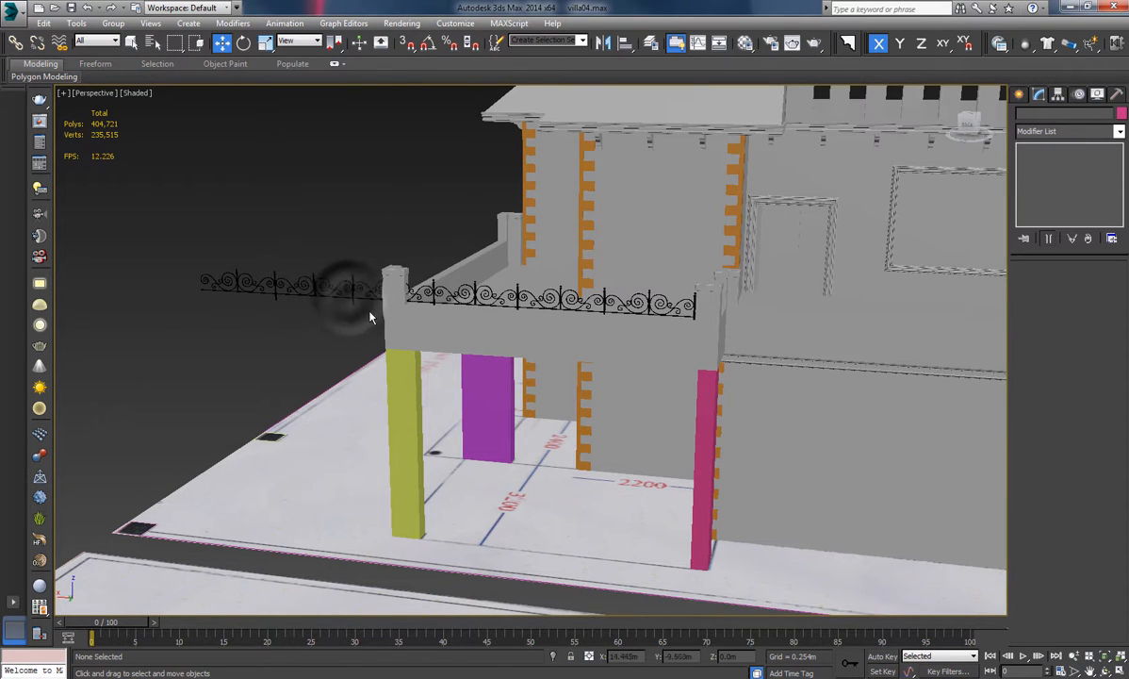
left_click(353, 300)
middle_click_drag(354, 300, 255, 317, "alt")
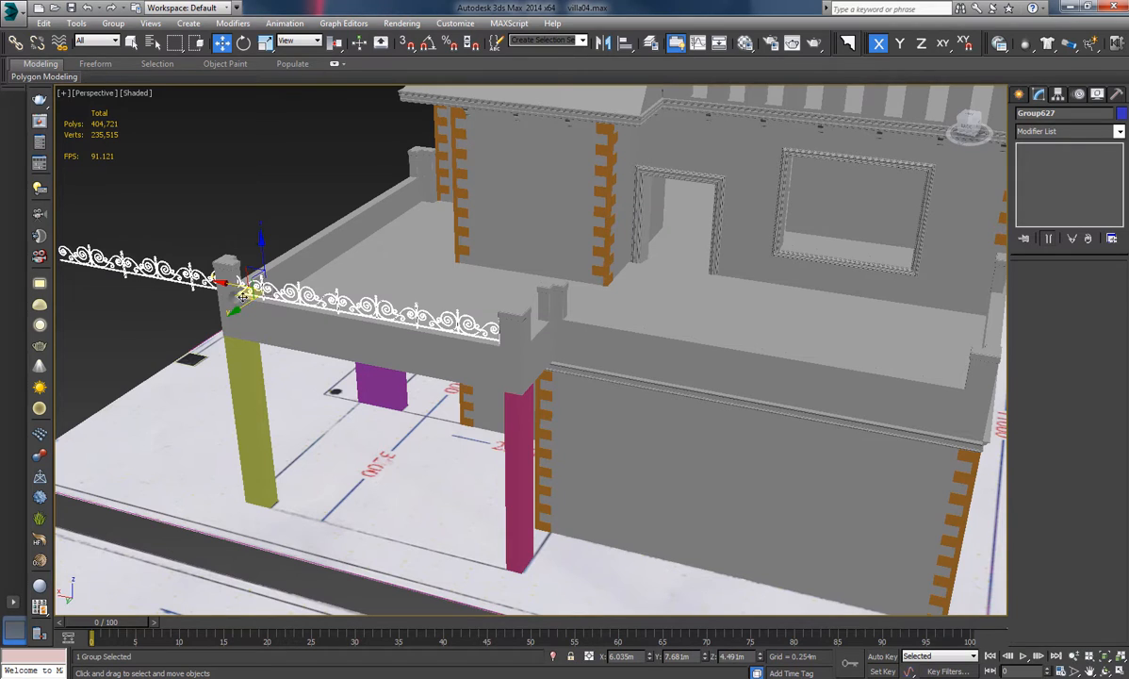
mouse_move(243, 293)
left_mouse_down("shift")
mouse_move(479, 322)
mouse_move(608, 304)
left_mouse_up("shift")
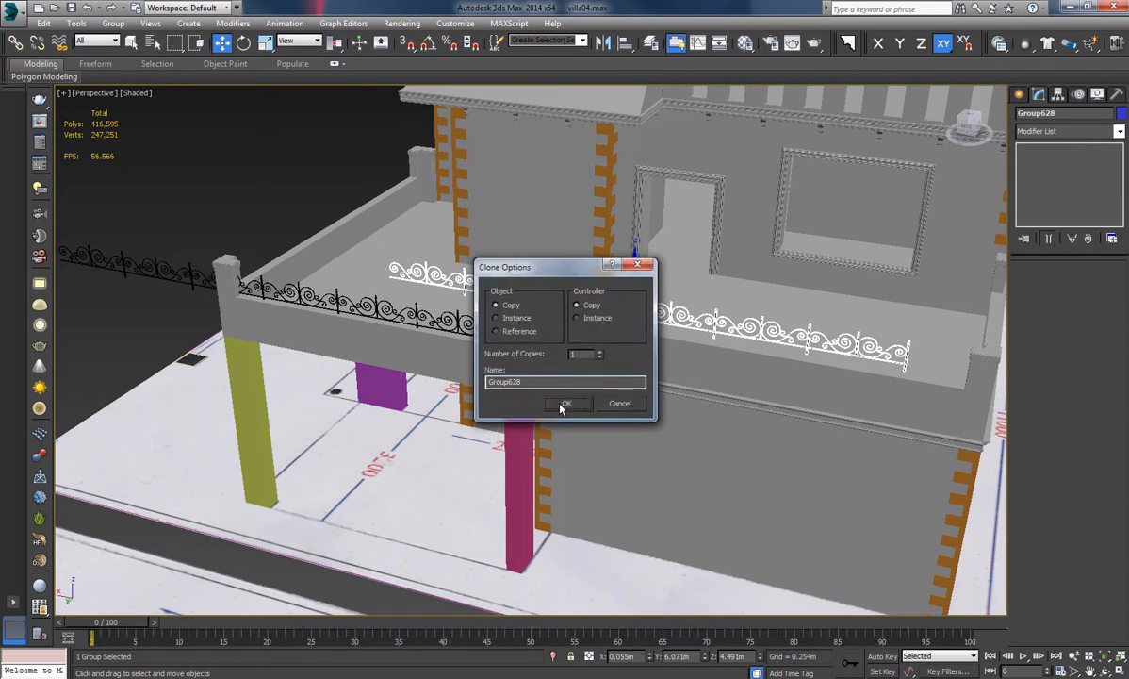
left_click(564, 403)
In the wireframe top view, move the copied fence onto the adjoining parapet with its end near the corner pillar, at about X -0.77 m.
key("t")
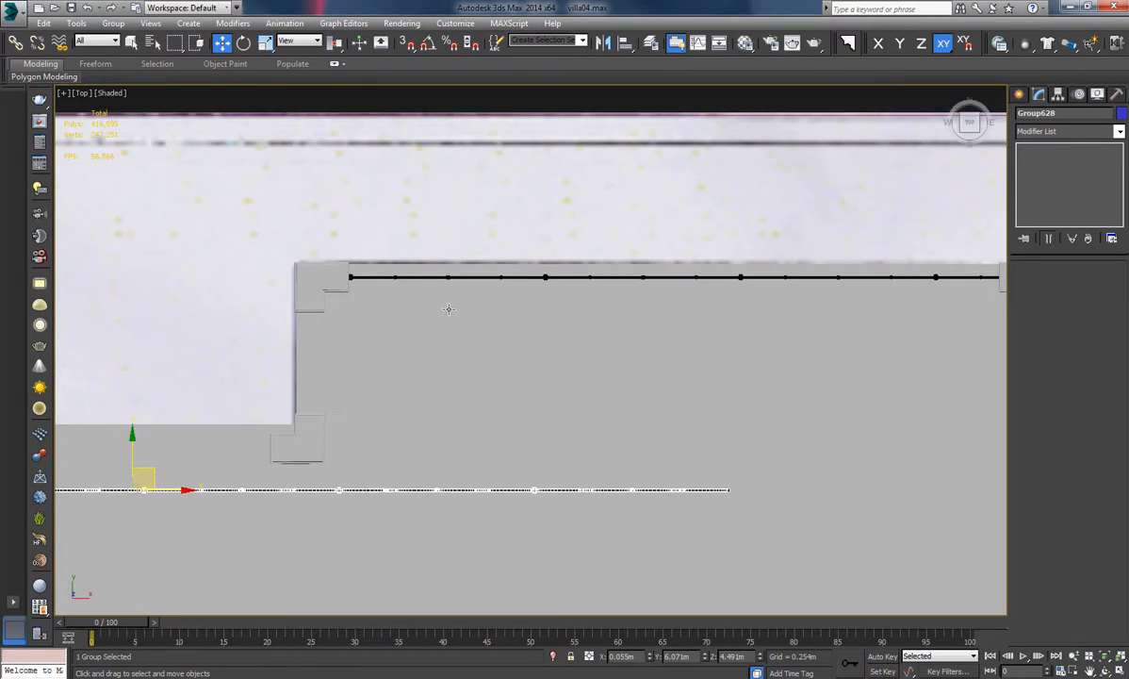
middle_click_drag(449, 309, 559, 315)
key("F3")
middle_click_drag(428, 336, 648, 290)
scroll(432, 335, "down", 2)
middle_click_drag(465, 403, 670, 417)
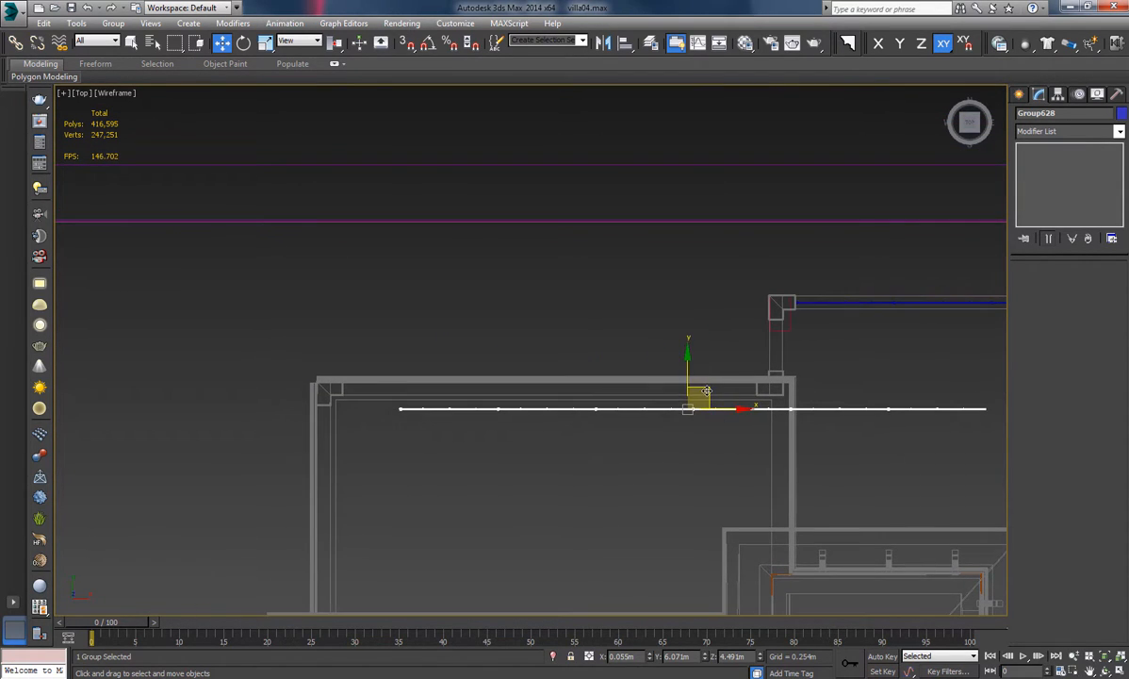
left_click_drag(705, 392, 668, 375)
scroll(567, 409, "up", 2)
middle_click_drag(583, 394, 666, 389)
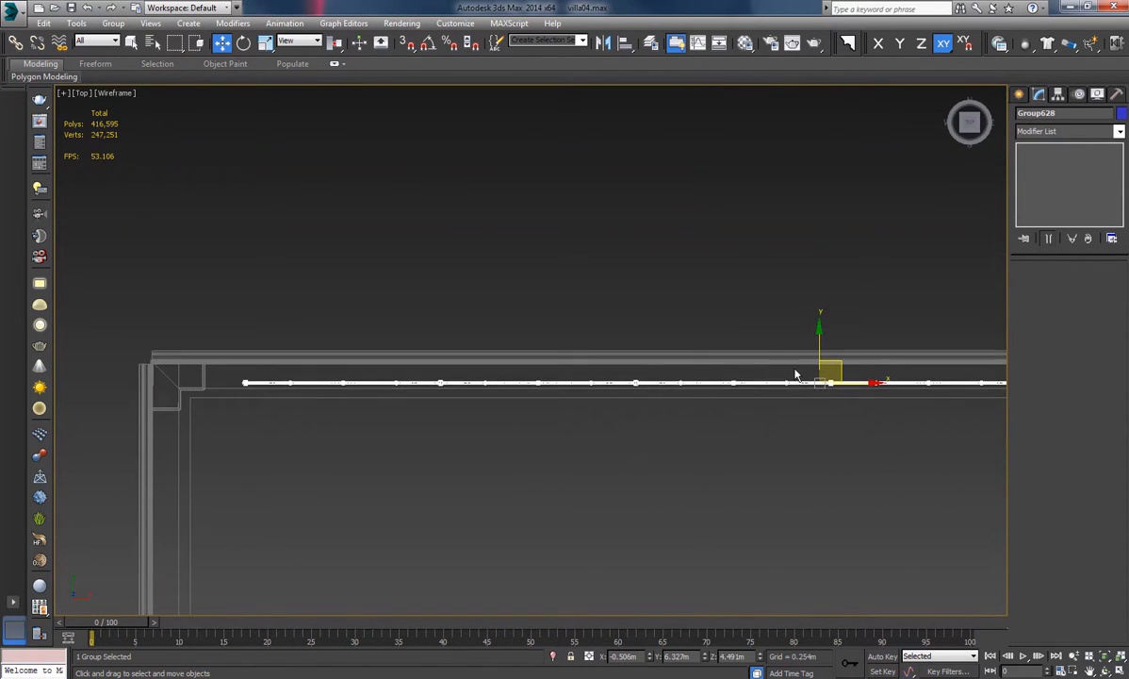
left_click_drag(834, 365, 806, 358)
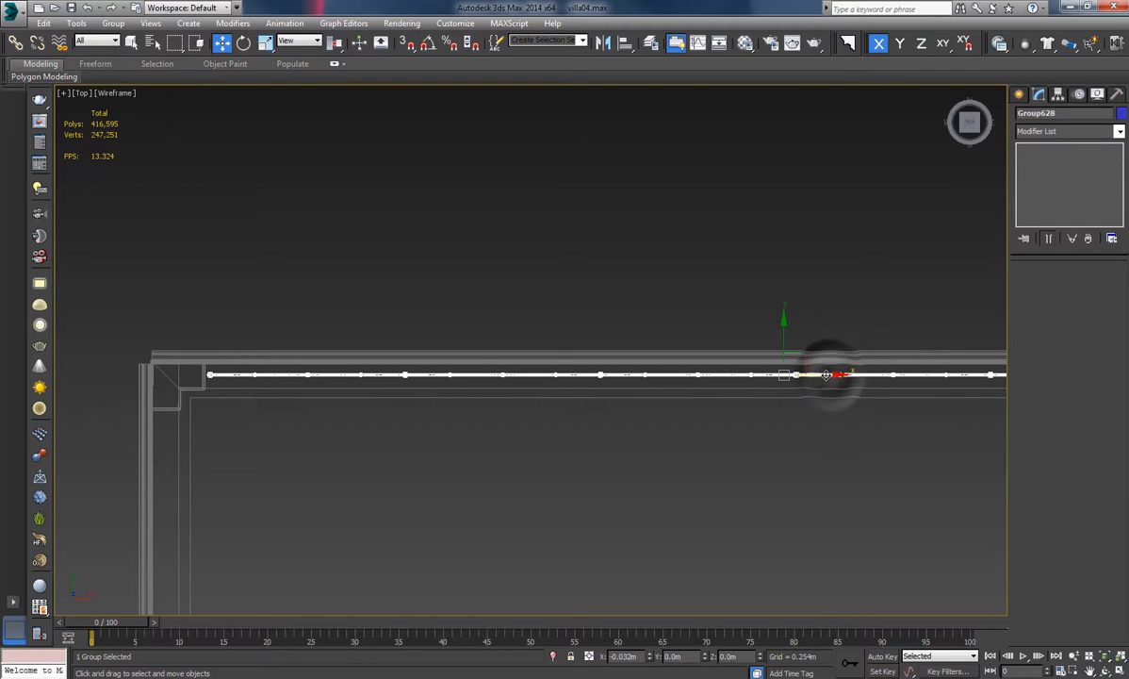
Return to the shaded perspective view and copy the fence outward along Y, to about Y 7.60 m.
middle_click_drag(622, 359, 504, 356)
key("p")
middle_click_drag(584, 390, 750, 308, "alt")
scroll(745, 312, "down", 5)
key("F3")
mouse_move(648, 392)
middle_mouse_down("alt")
mouse_move(594, 353)
mouse_move(411, 343)
middle_mouse_up("alt")
middle_click_drag(674, 321, 515, 345, "alt")
scroll(558, 332, "up", 4)
mouse_move(433, 366)
middle_mouse_down("alt")
mouse_move(419, 368)
mouse_move(494, 351)
mouse_move(613, 363)
mouse_move(526, 319)
mouse_move(543, 317)
mouse_move(595, 350)
middle_mouse_up("alt")
scroll(543, 316, "down", 4)
left_click_drag(594, 318, 645, 330, "shift")
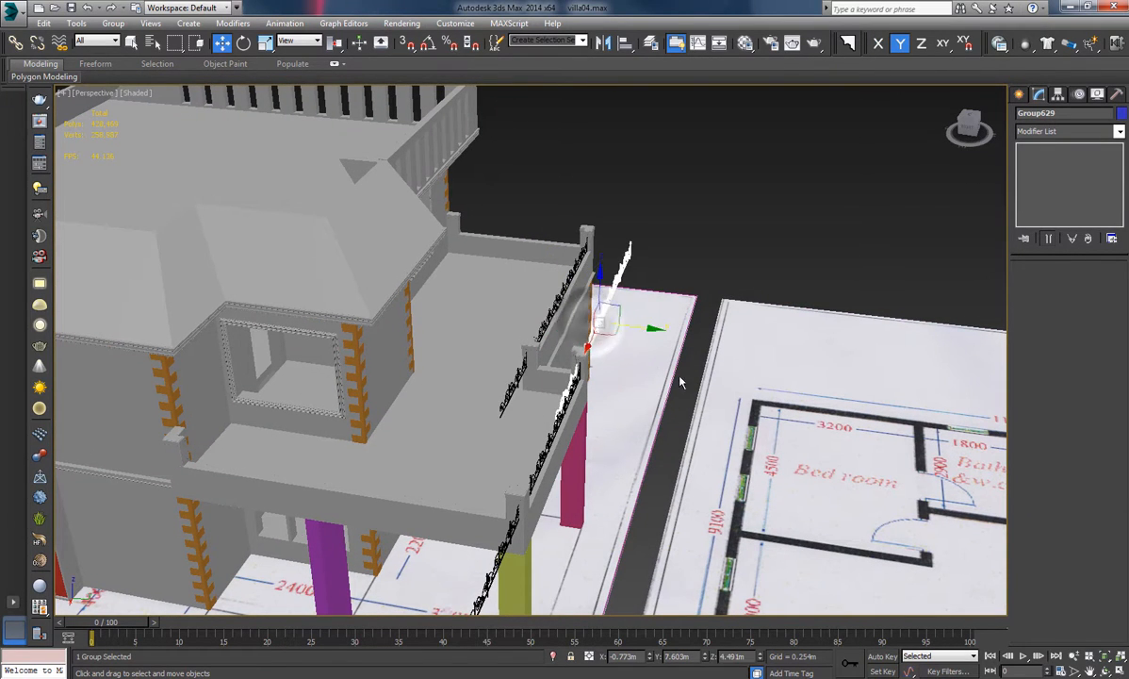
left_click(565, 404)
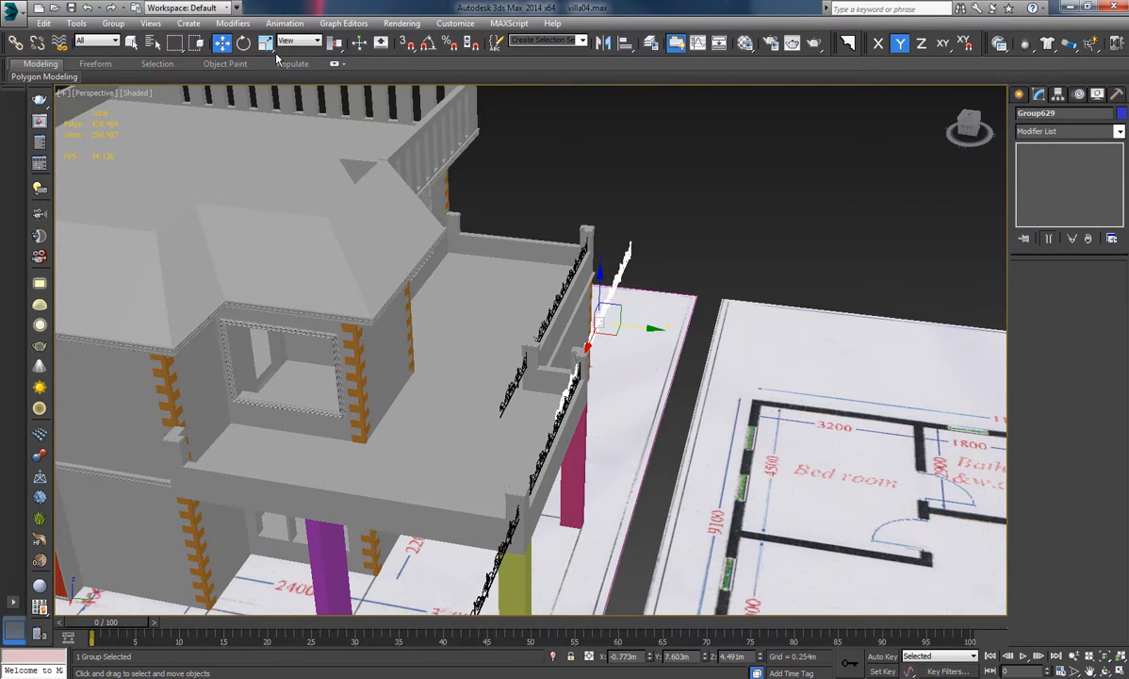
Rotate the new fence copy 90 degrees about Z, then return to the Move tool.
left_click(243, 43)
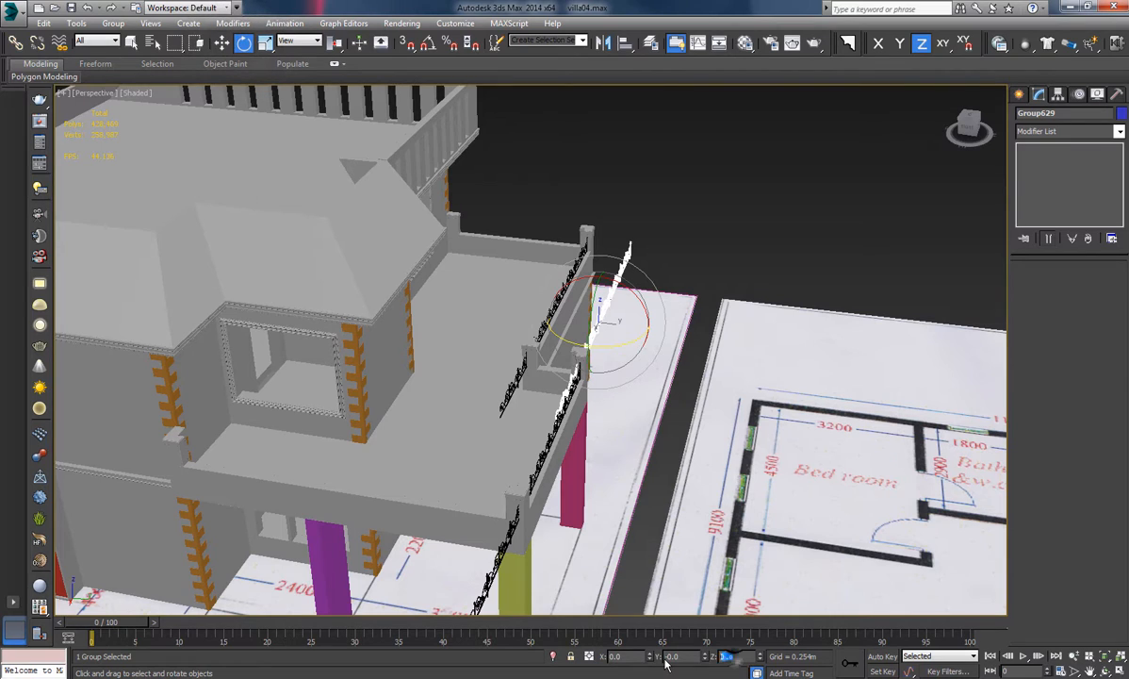
type("90")
key("Return")
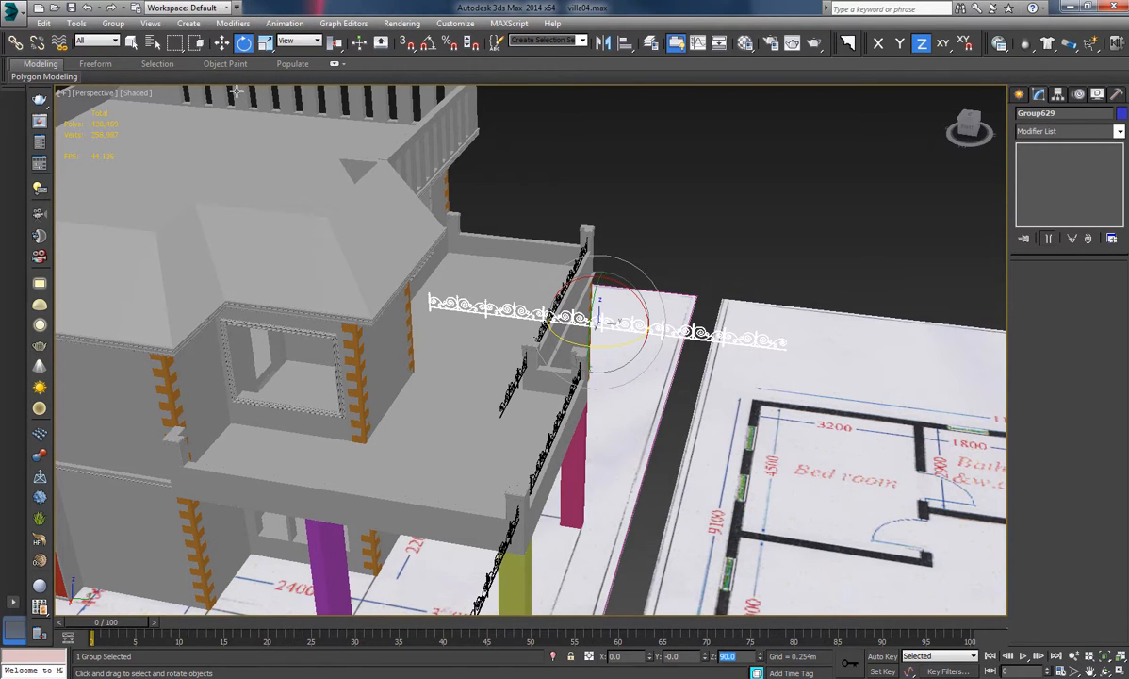
left_click(221, 44)
In the wireframe top view, move the rotated fence beside the perpendicular side parapet, at about X 7.55 m, Y 6.67 m.
middle_click_drag(534, 387, 549, 434)
key("t")
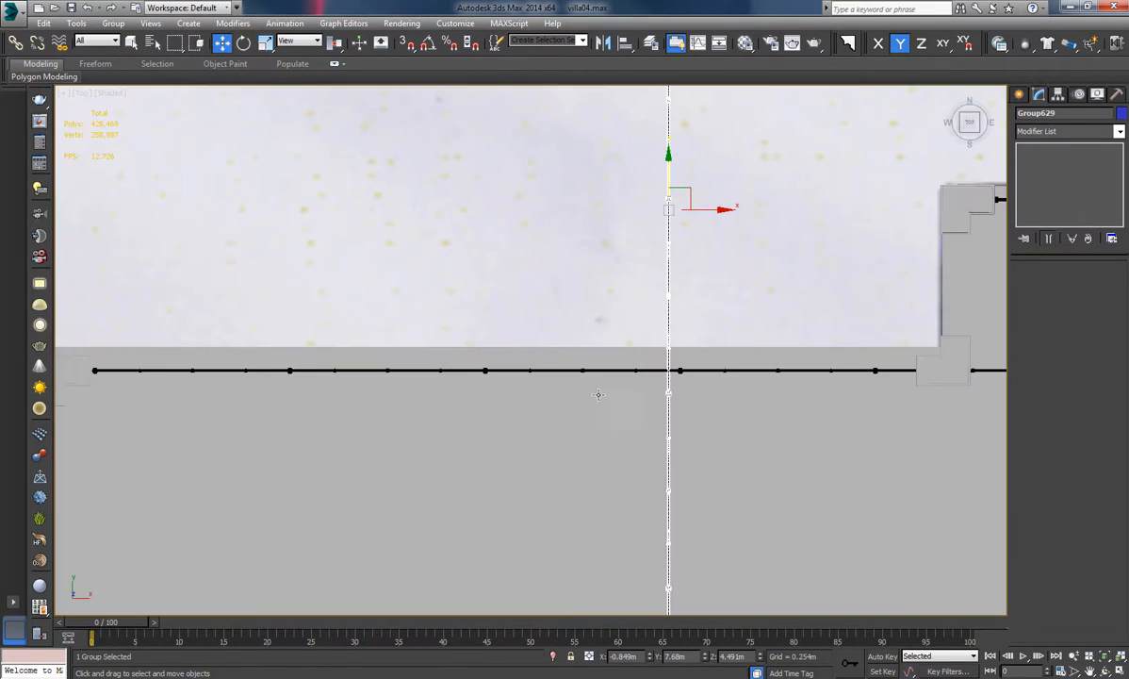
mouse_move(530, 308)
middle_mouse_down()
mouse_move(507, 373)
mouse_move(706, 288)
middle_mouse_up()
key("F3")
scroll(529, 359, "down", 5)
left_click_drag(709, 242, 906, 264)
middle_click_drag(792, 282, 602, 183)
scroll(639, 295, "up", 5)
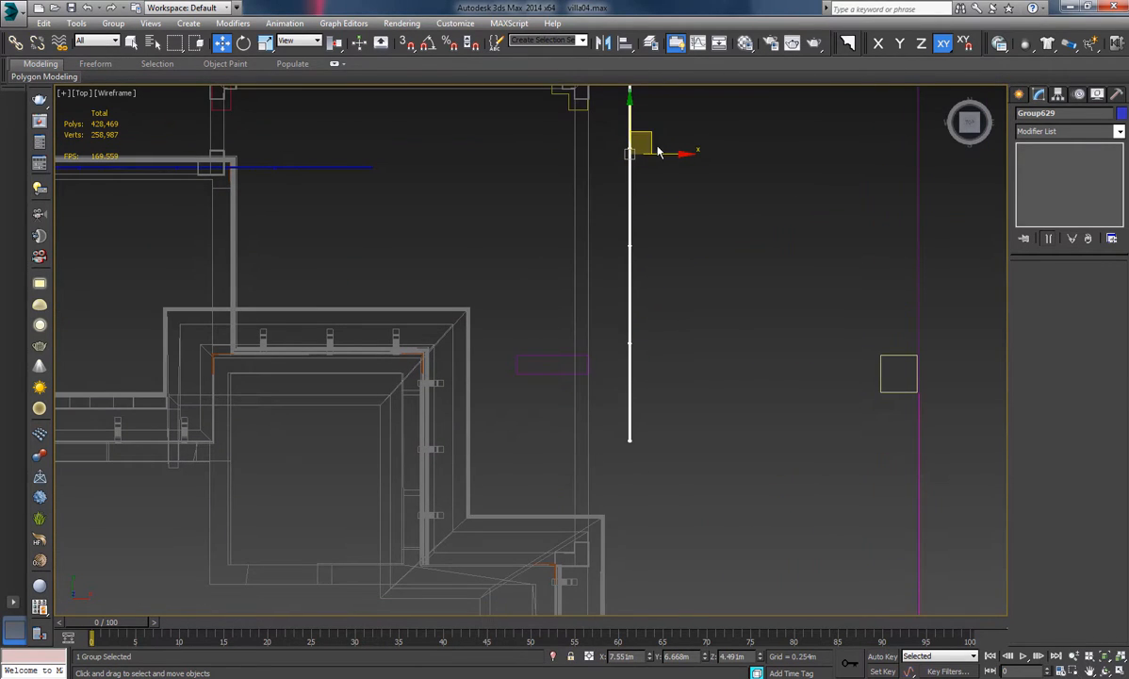
Center the rotated fence on the side parapet at about X 6.82 m, Y 5.24 m, and return to the shaded perspective view.
left_click_drag(648, 146, 600, 243)
scroll(595, 228, "up", 5)
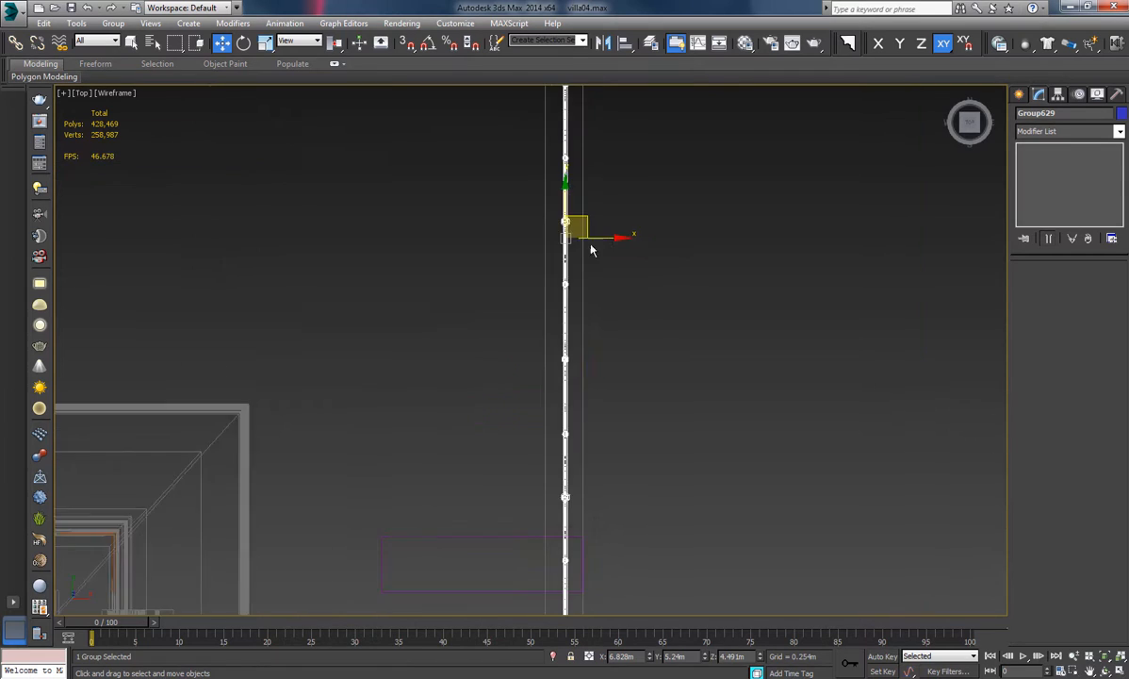
left_click_drag(586, 262, 583, 261)
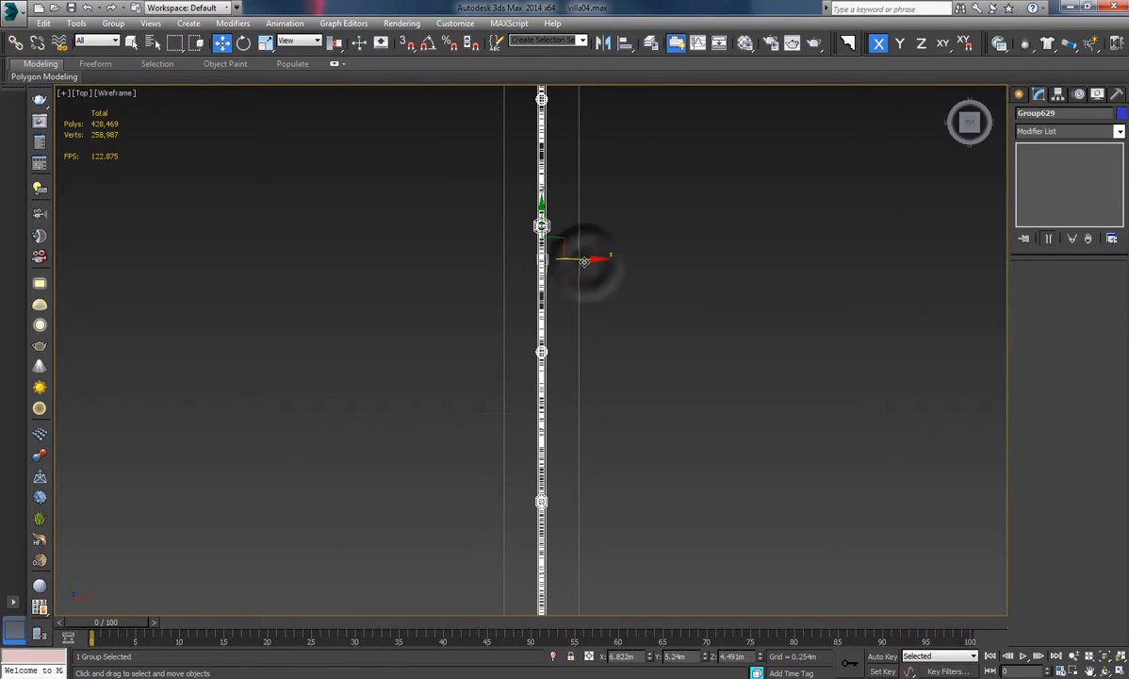
middle_click_drag(657, 308, 629, 234)
scroll(634, 263, "down", 3)
key("p")
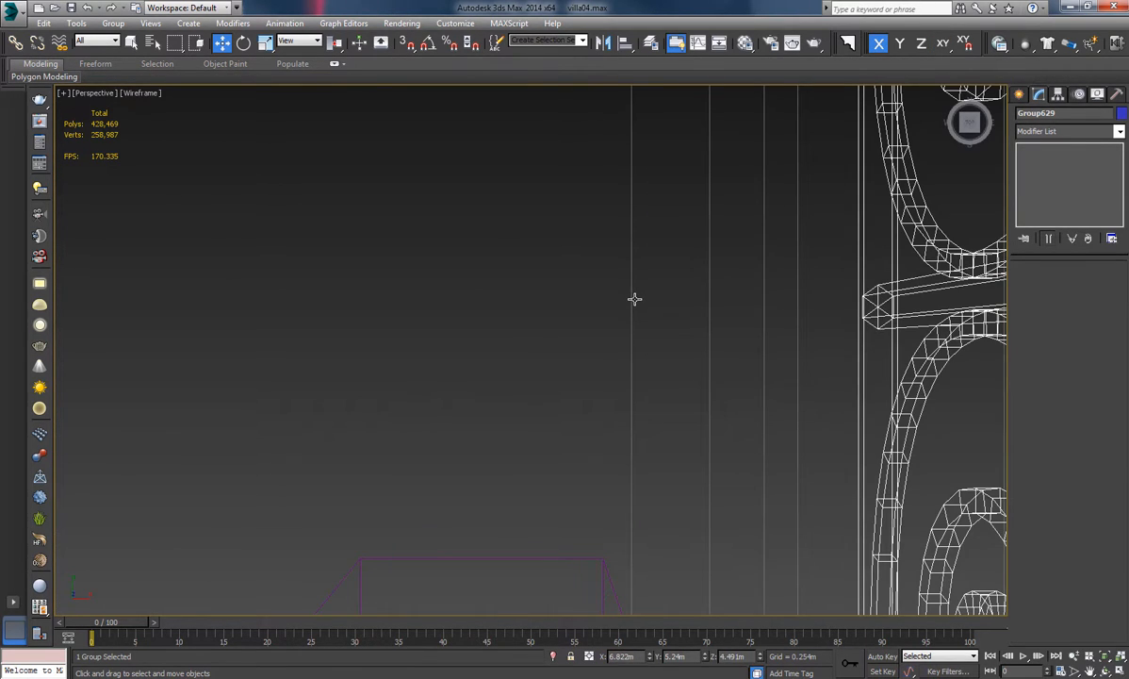
mouse_move(659, 337)
middle_mouse_down("alt")
mouse_move(525, 328)
mouse_move(573, 347)
mouse_move(624, 397)
middle_mouse_up("alt")
key("F3")
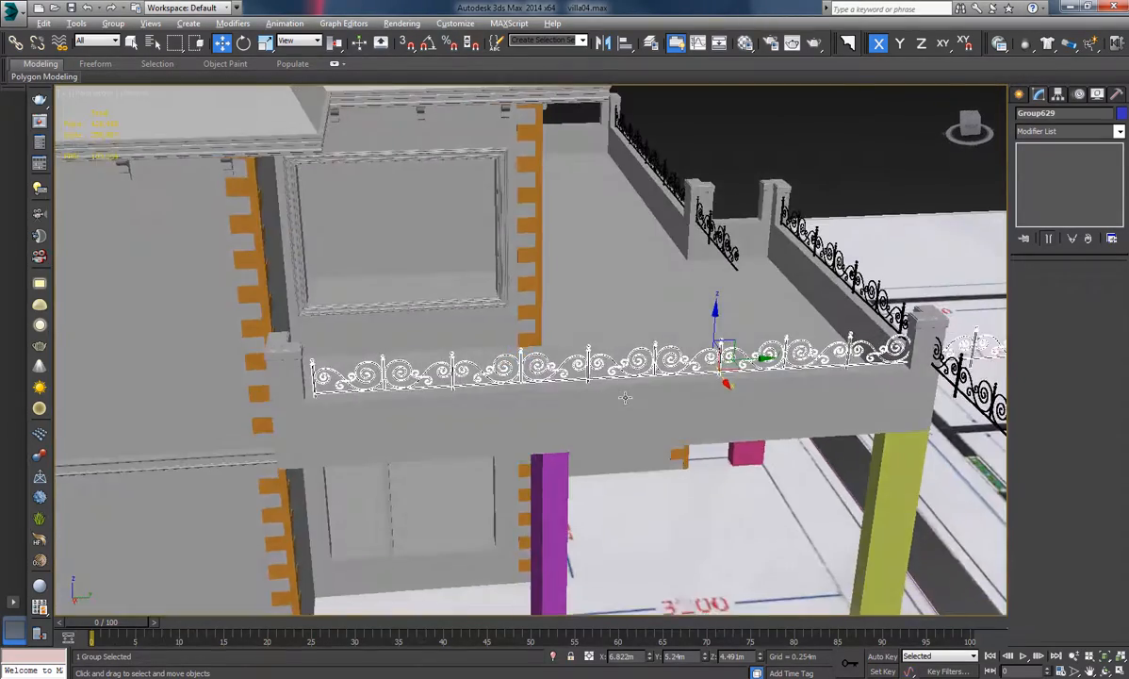
Slide the side parapet's fence along Y to about 5.16 m so its end meets the wall-side pillar.
scroll(624, 397, "up", 4)
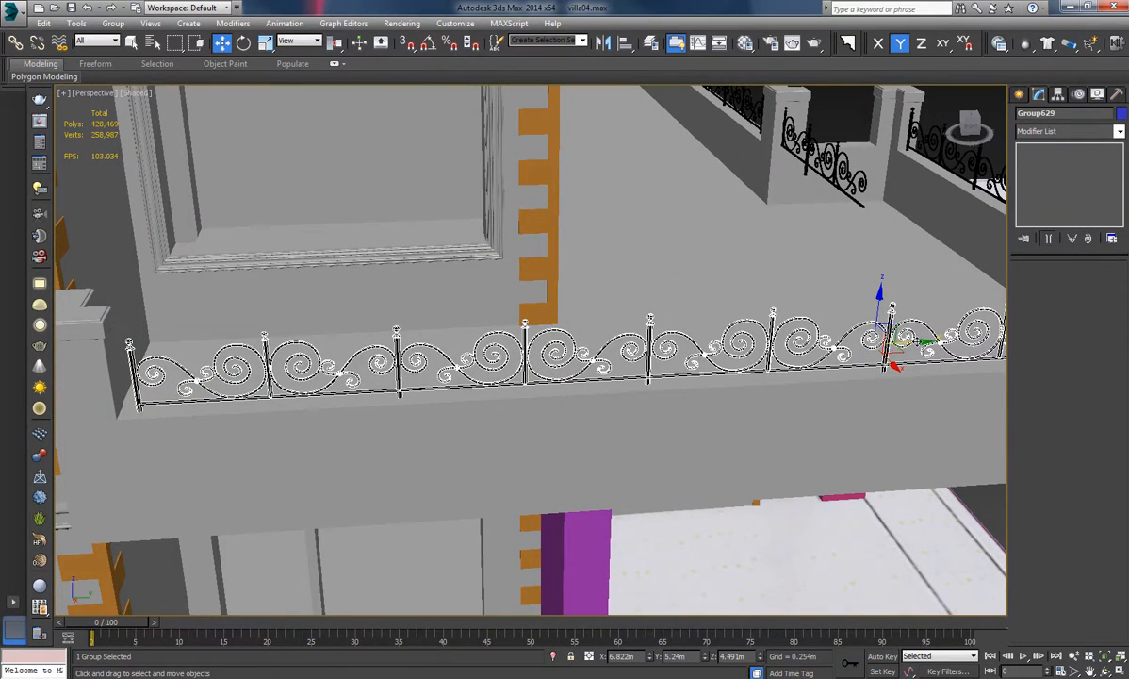
left_click_drag(925, 342, 905, 345)
middle_click_drag(729, 406, 466, 412)
middle_click_drag(699, 313, 726, 309)
scroll(664, 330, "down", 5)
middle_click_drag(631, 314, 539, 347, "alt")
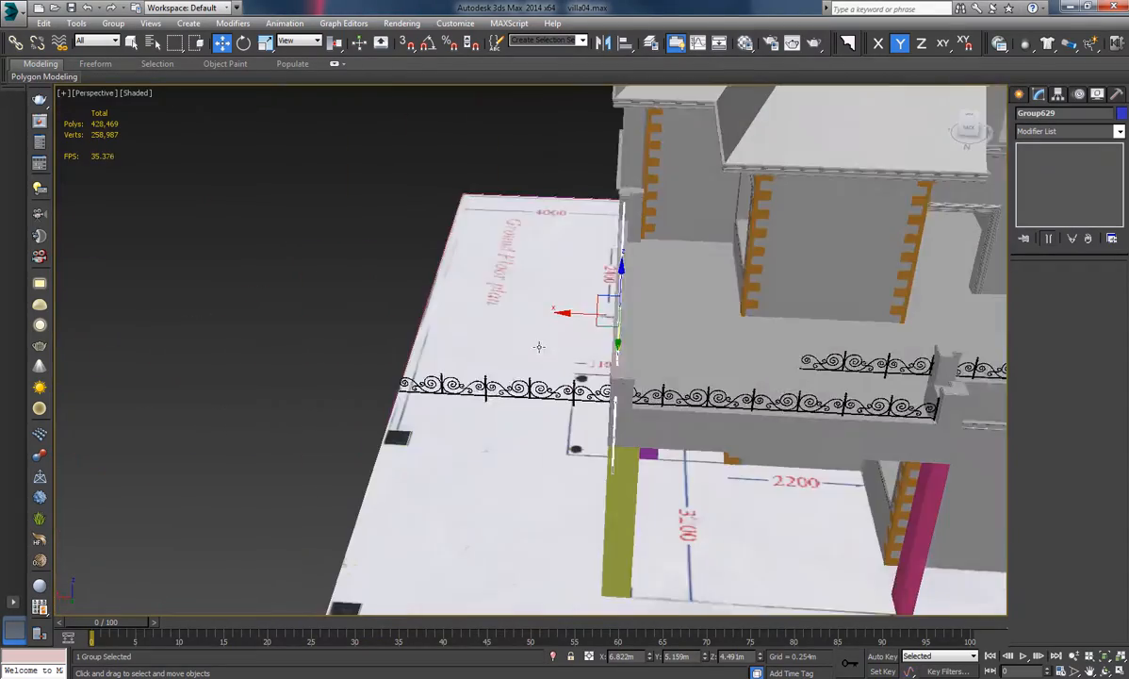
Copy the side fence along X to the opposite side of the balcony, at about X -5.04 m.
scroll(539, 347, "down", 6)
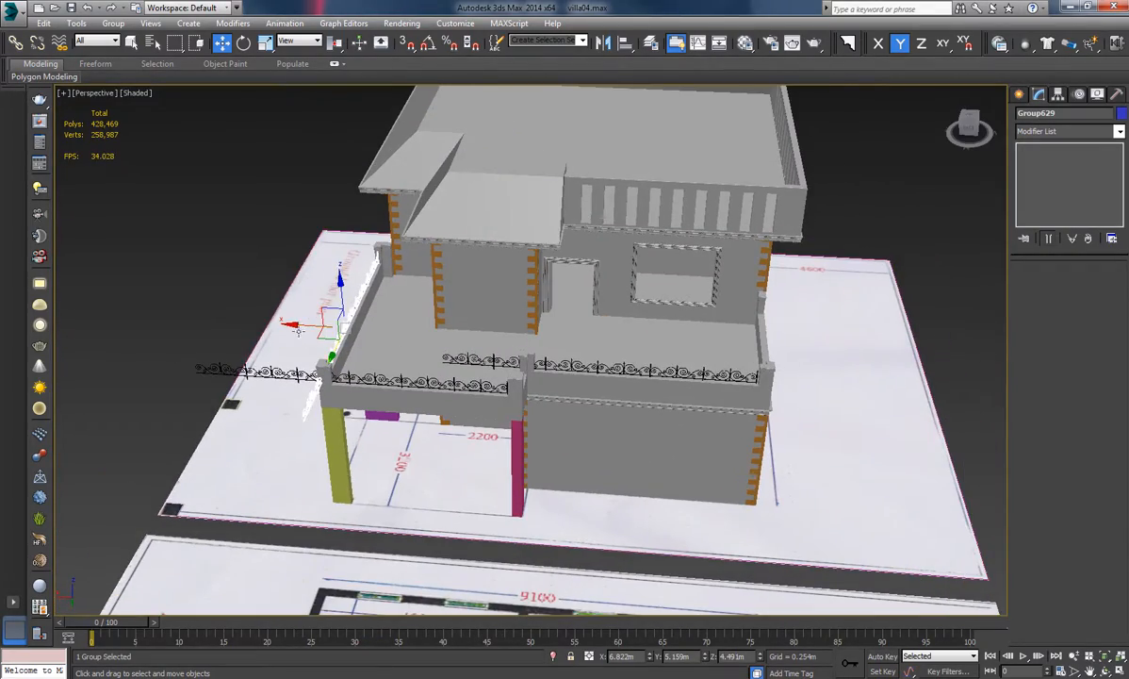
left_click_drag(297, 330, 709, 353, "shift")
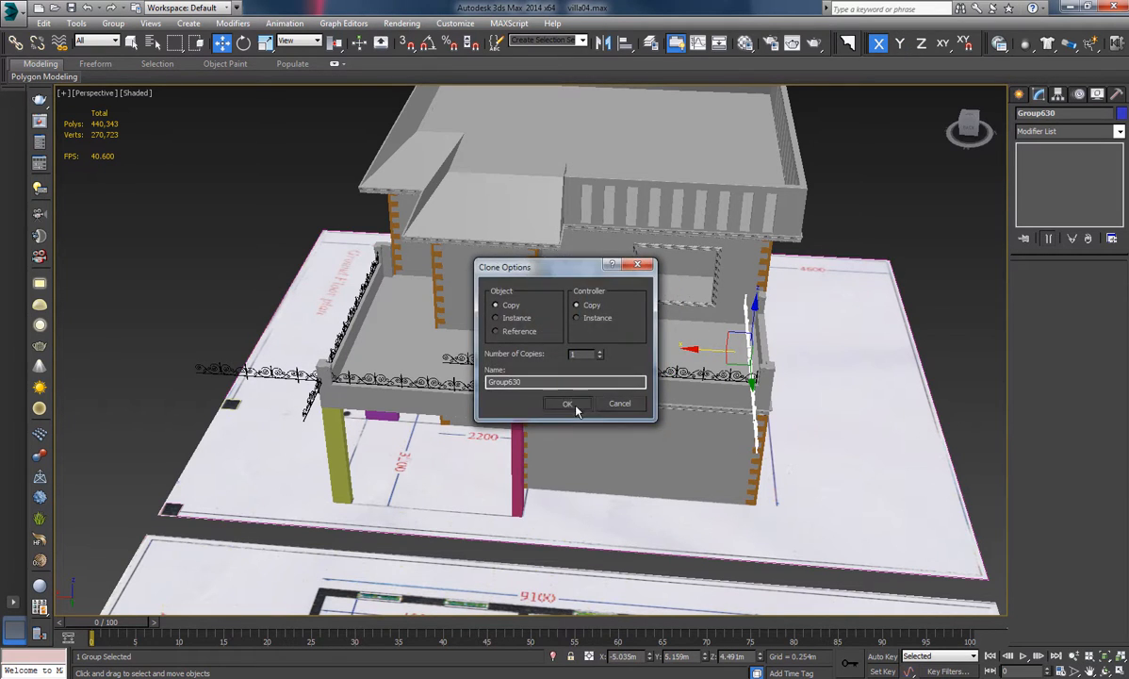
left_click(568, 404)
middle_click_drag(577, 408, 636, 394, "alt")
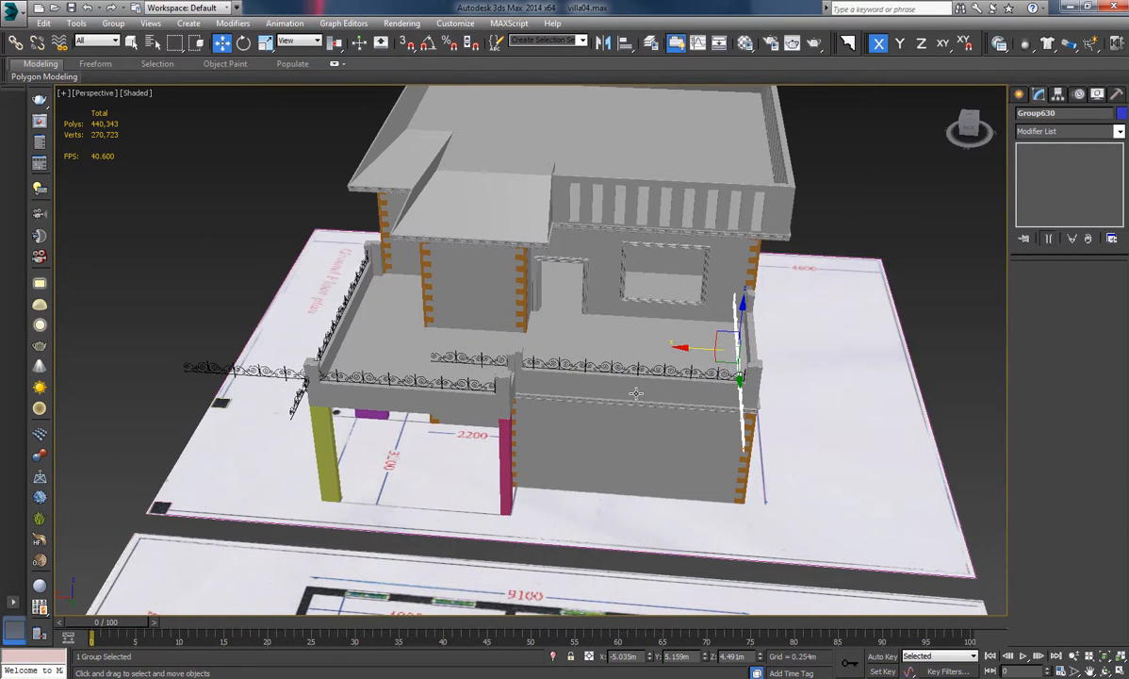
In the wireframe top view, move the new fence copy onto the opposite side parapet, at about X -5.53 m.
key("t")
scroll(506, 309, "down", 5)
middle_click_drag(515, 324, 762, 330)
middle_click_drag(367, 363, 529, 345)
key("F3")
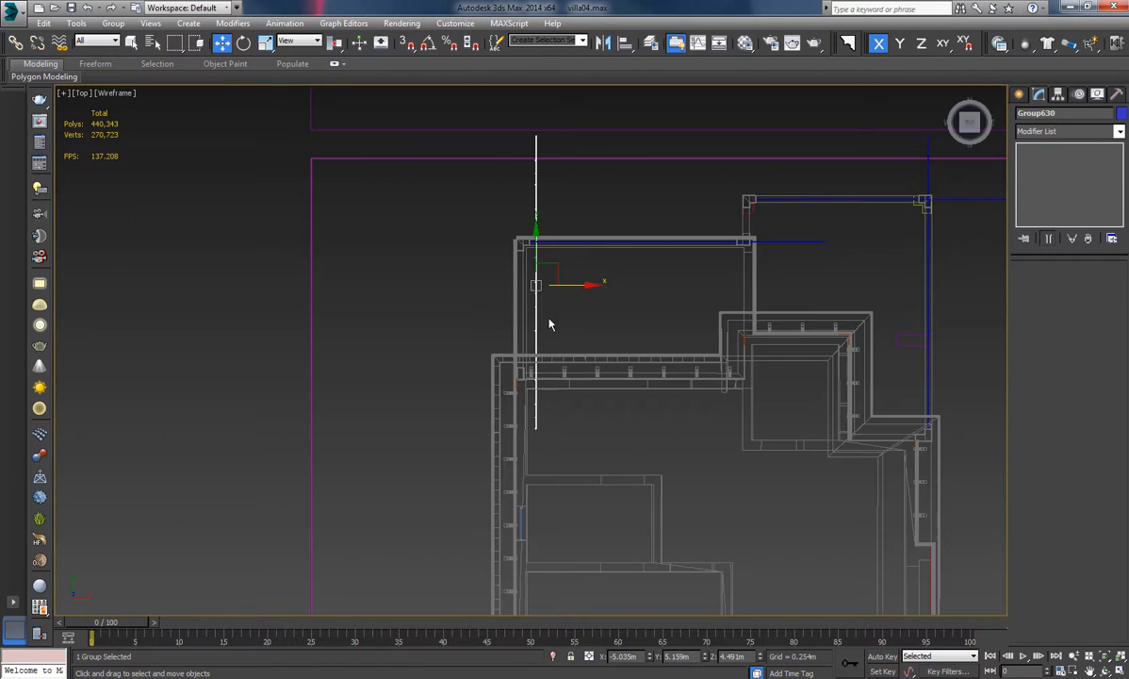
scroll(549, 320, "up", 6)
left_click_drag(588, 261, 543, 273)
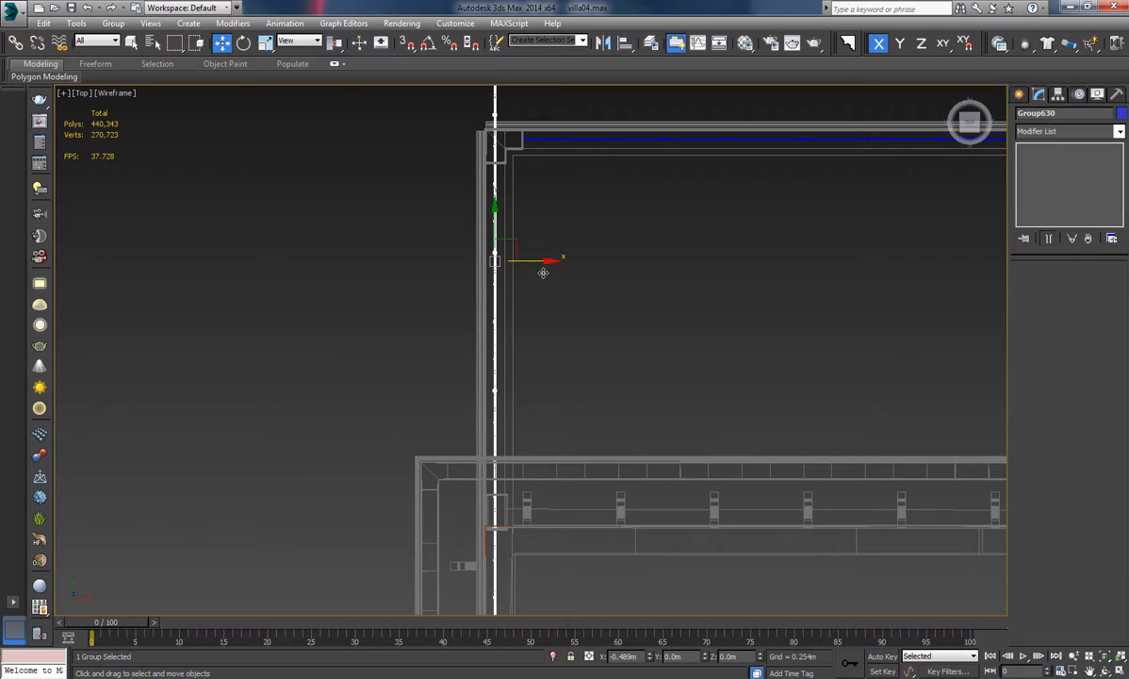
middle_click_drag(594, 272, 529, 242)
scroll(529, 242, "up", 2)
Return to the shaded perspective view and slide the fence copy along Y to about 7.01 m, starting at the wall-side pillar.
key("p")
key("z")
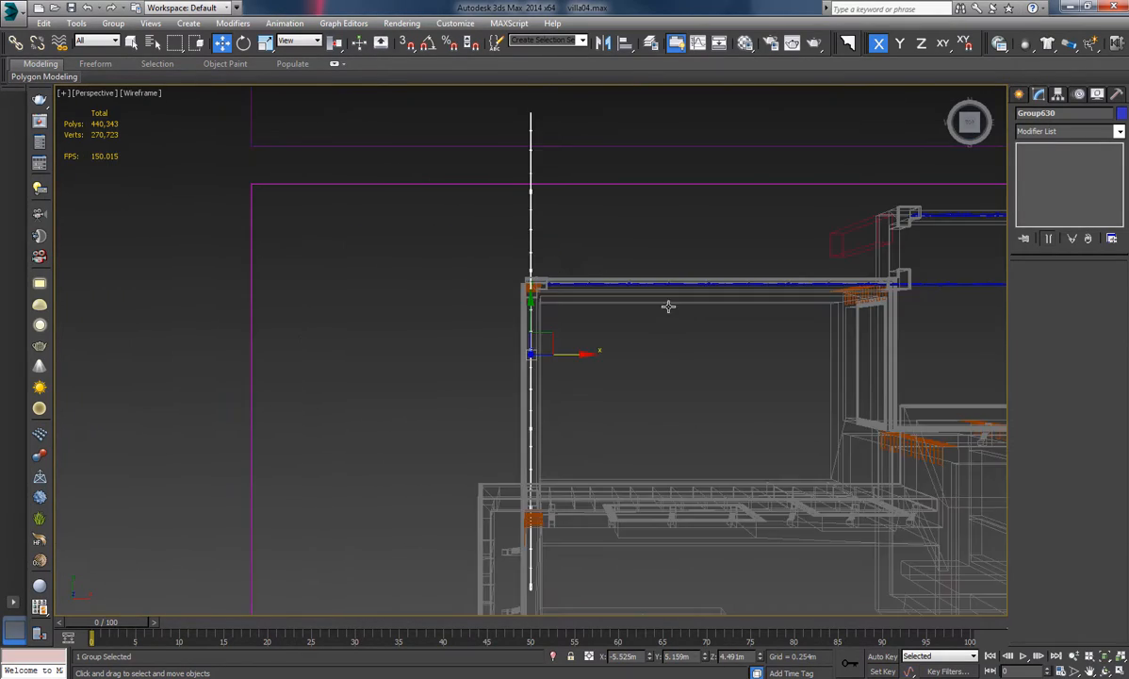
middle_click_drag(669, 305, 504, 369, "alt")
scroll(528, 362, "up", 3)
key("F3")
scroll(537, 386, "up", 2)
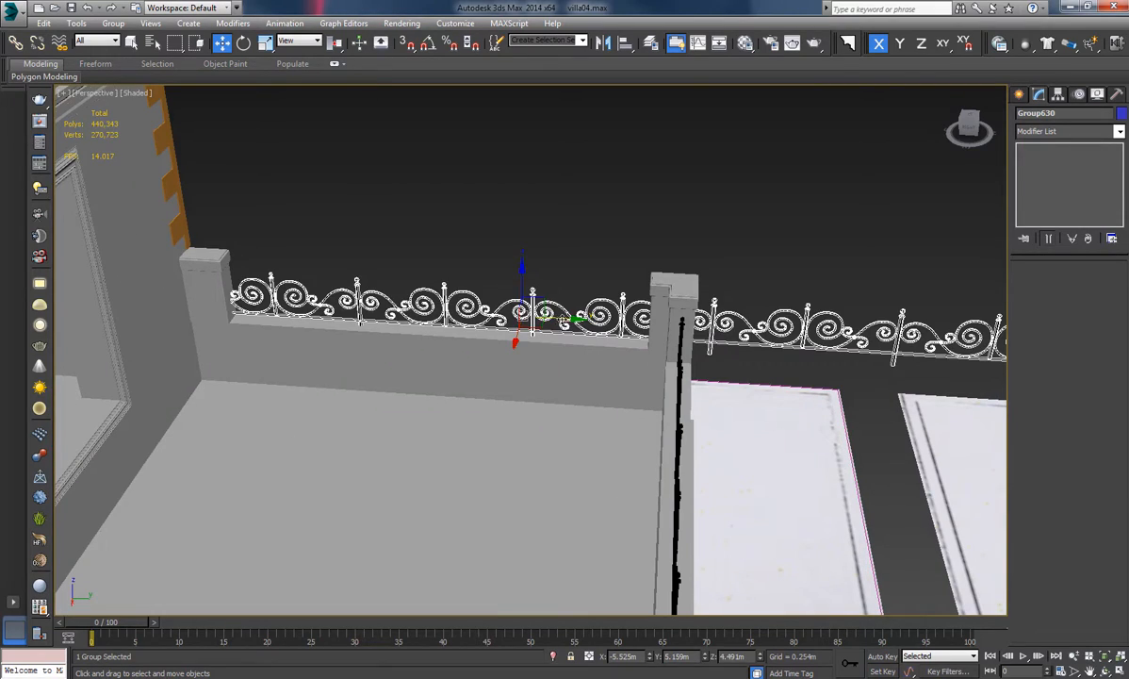
left_click_drag(564, 324, 777, 367)
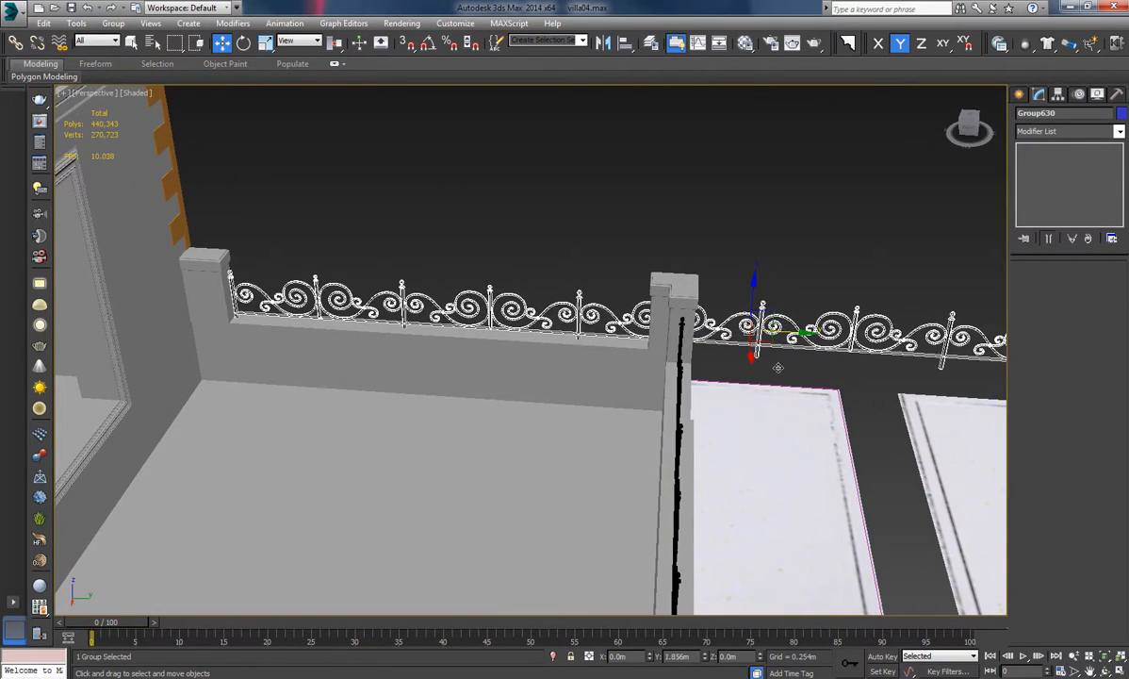
middle_click_drag(590, 316, 557, 319)
scroll(485, 270, "down", 4)
scroll(557, 272, "up", 5)
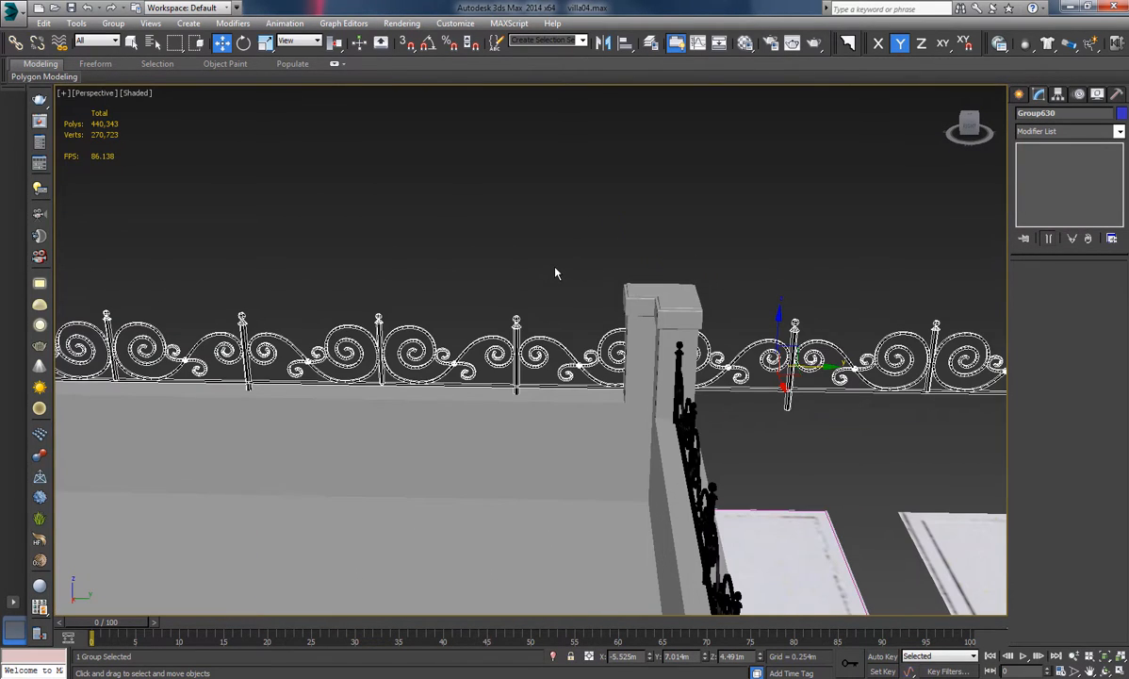
scroll(560, 283, "down", 3)
middle_click_drag(712, 300, 657, 304)
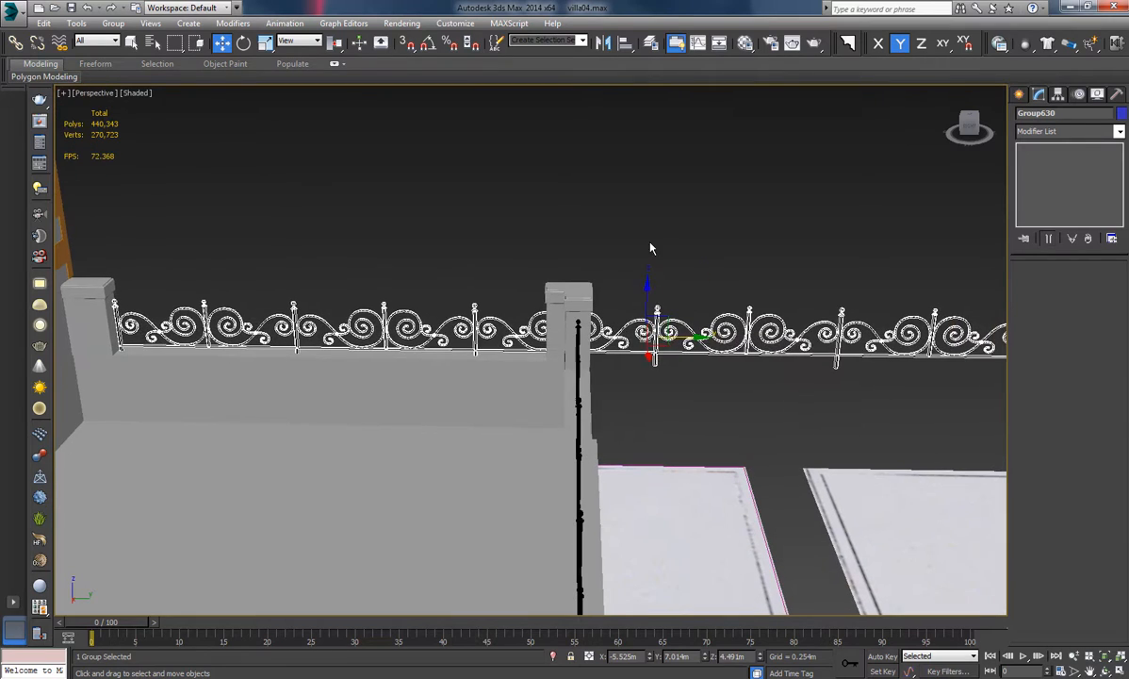
Select the fence that overshoots the corner pillar and apply a Slice modifier to it.
left_click(651, 236)
left_click(655, 349)
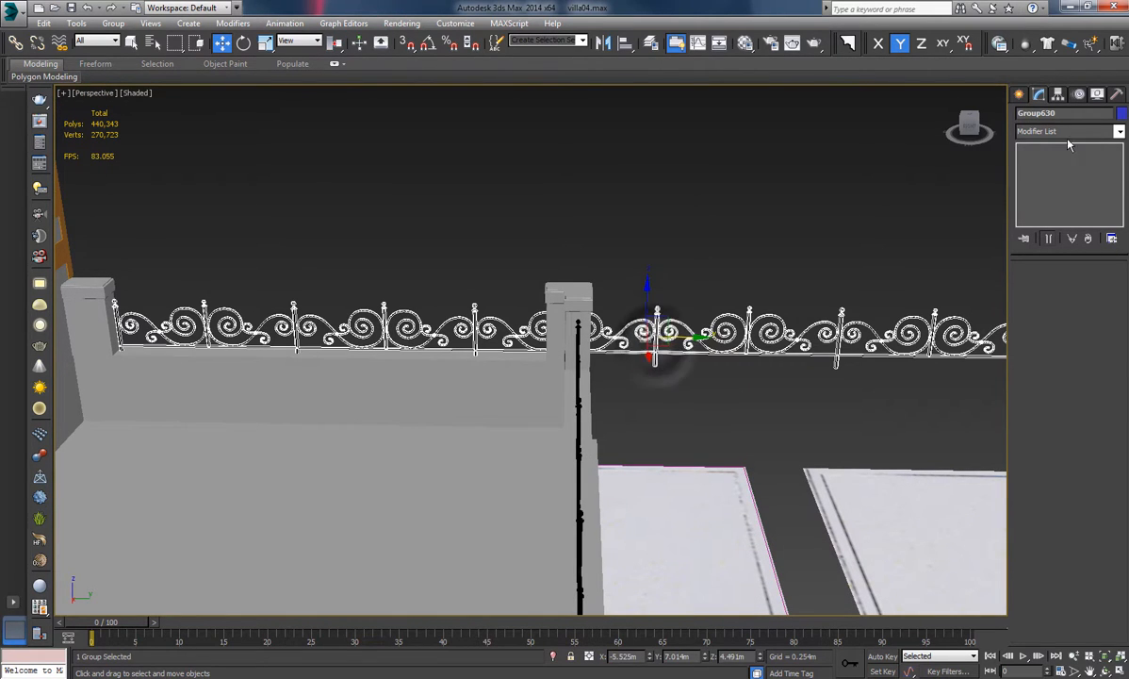
left_click(1118, 131)
key("s")
key("s")
key("s")
key("s")
key("s")
key("s")
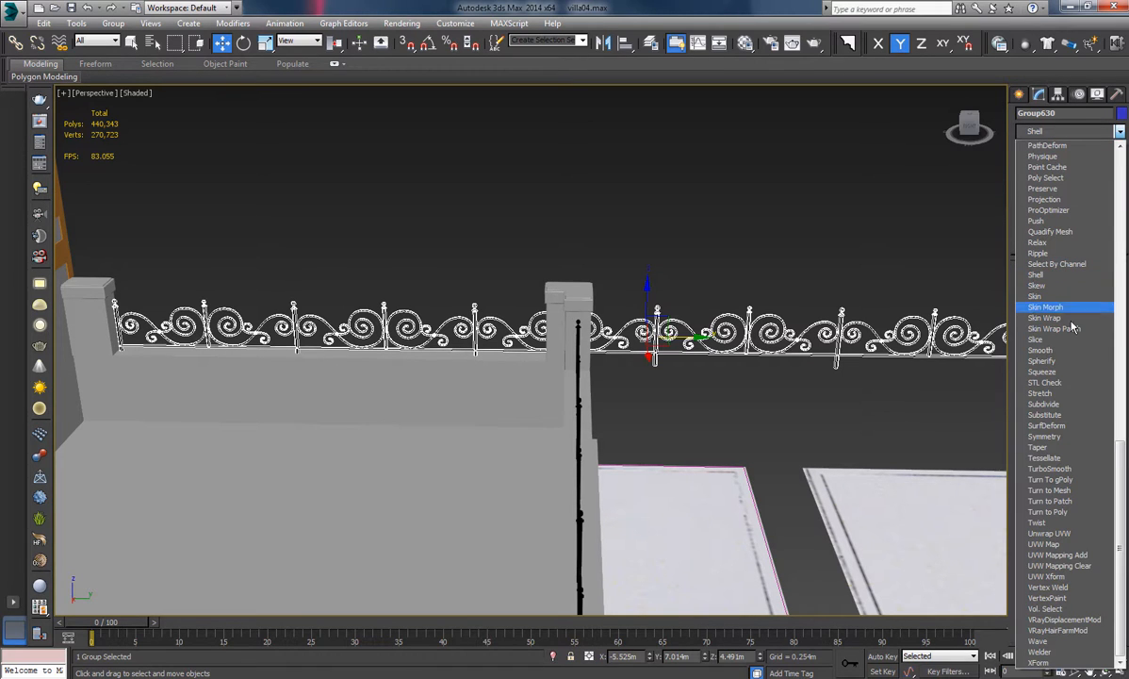
left_click(1062, 339)
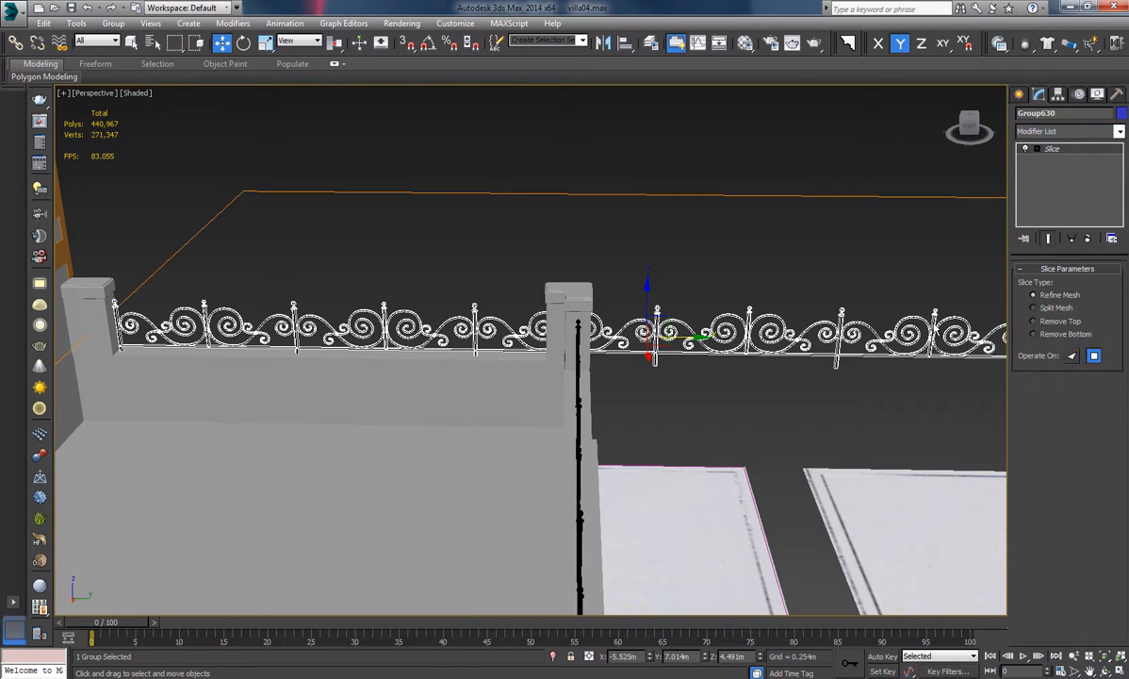
middle_click_drag(771, 288, 655, 252)
scroll(655, 251, "down", 2)
scroll(721, 308, "up", 1)
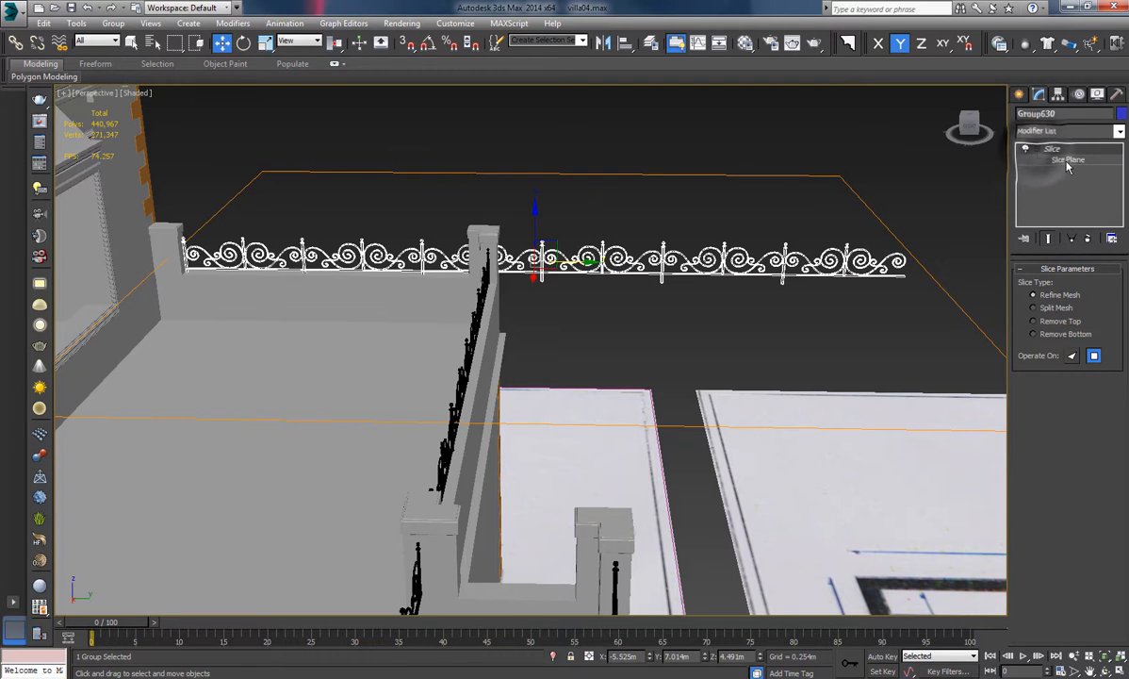
Activate the slice plane and rotate it 90 degrees about Y and 90 degrees about Z to stand across the fence.
left_click(1068, 159)
right_click(244, 44)
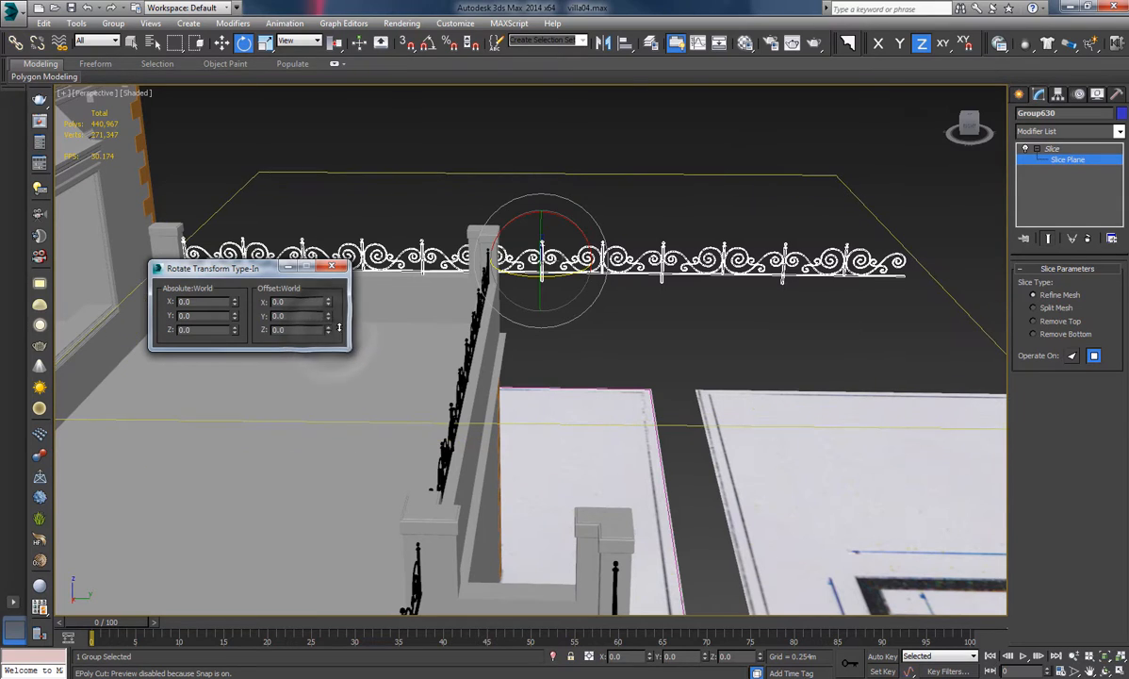
type("90")
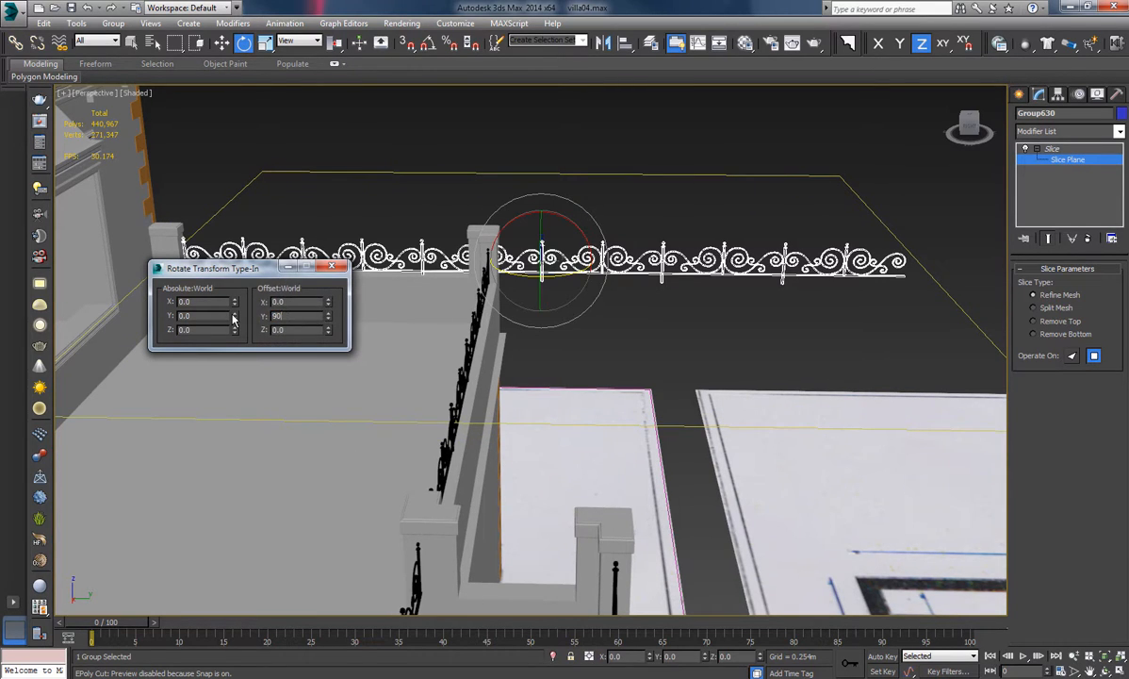
key("Return")
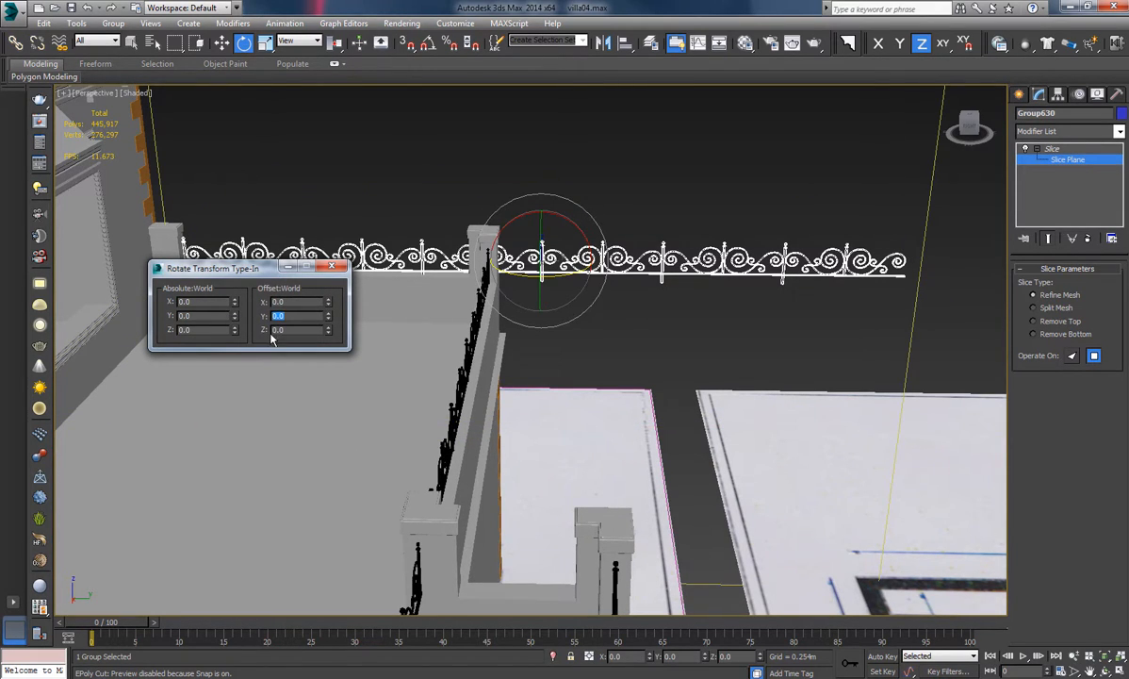
type("90")
key("Return")
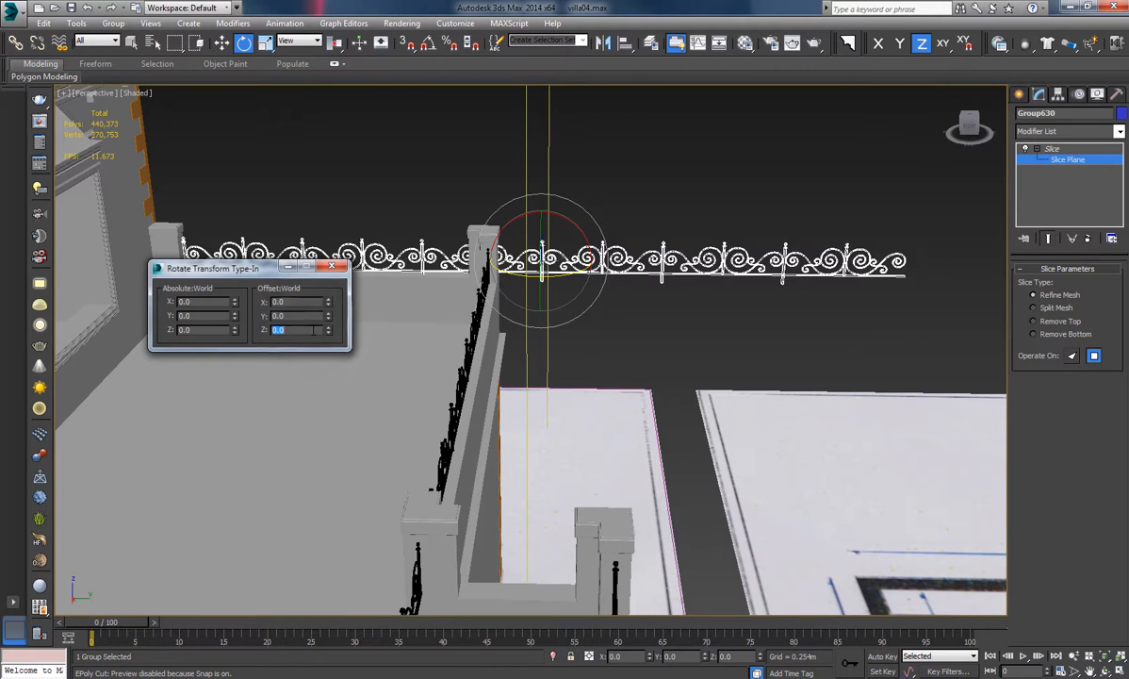
left_click(332, 266)
middle_click_drag(638, 355, 700, 380)
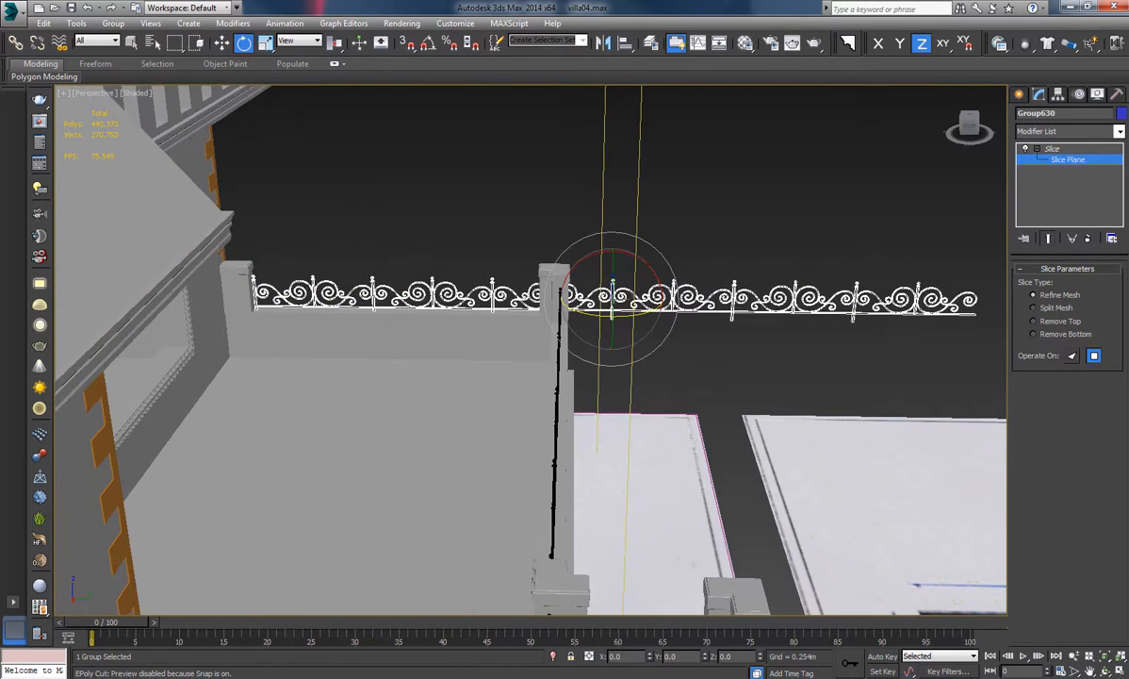
Set the slice type to Remove Top and move the slice plane along Y to trim the fence at the corner pillar.
left_click(1035, 334)
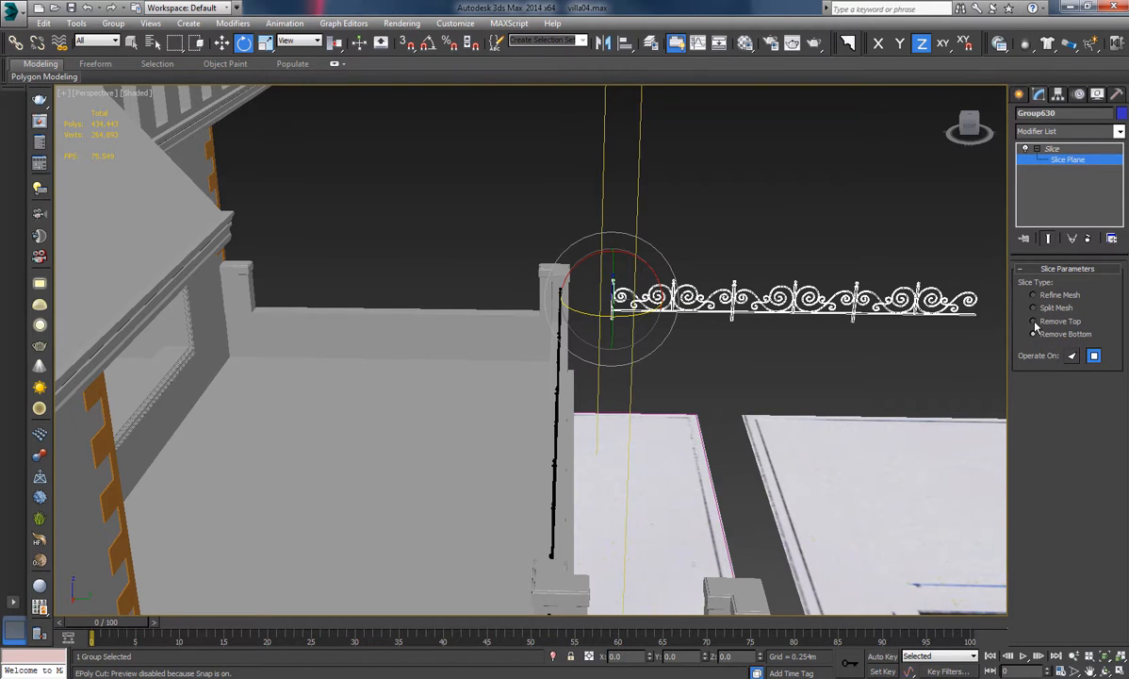
left_click(1035, 324)
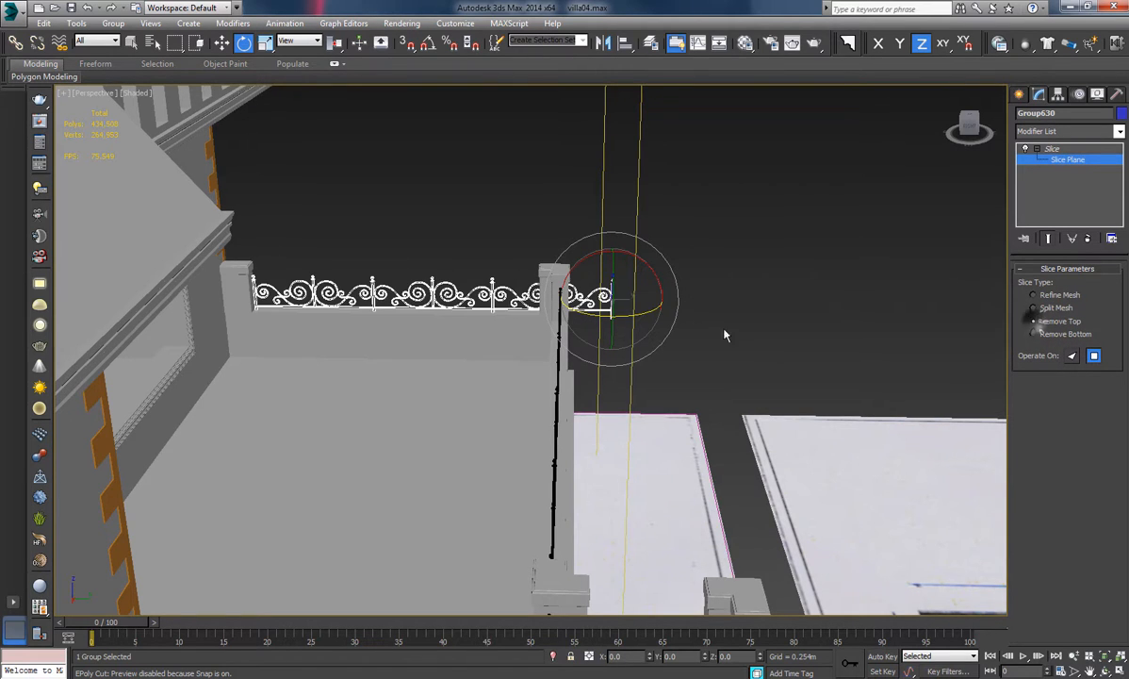
left_click(221, 42)
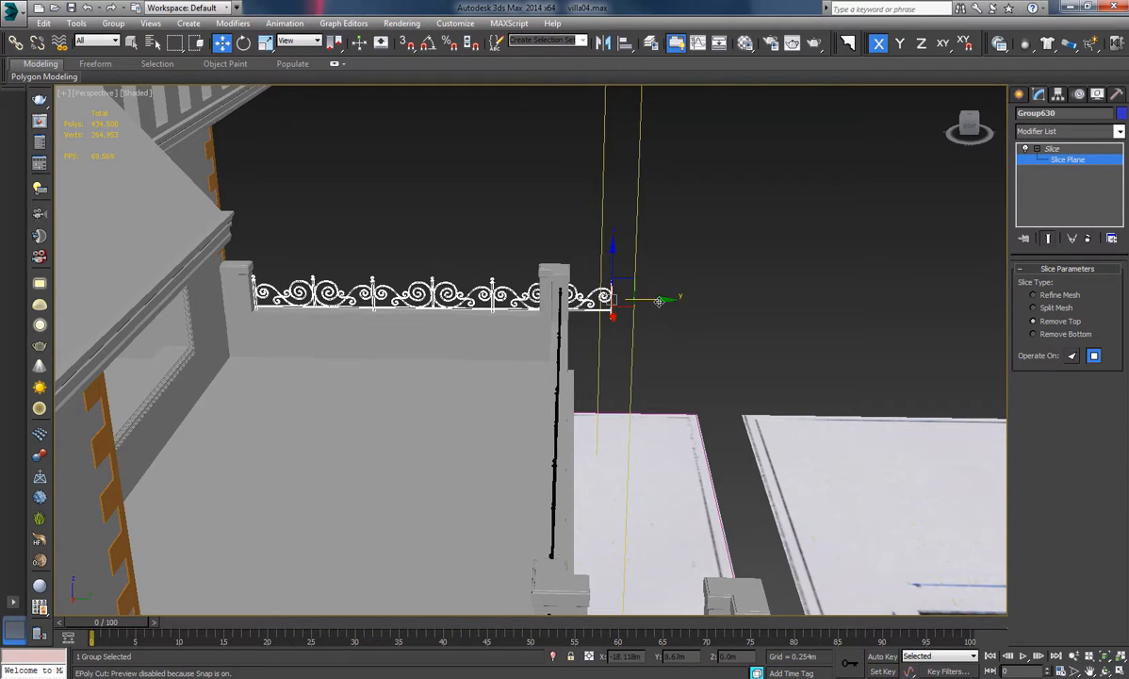
left_click_drag(659, 302, 568, 303)
scroll(569, 306, "up", 5)
middle_click_drag(414, 307, 477, 310, "alt")
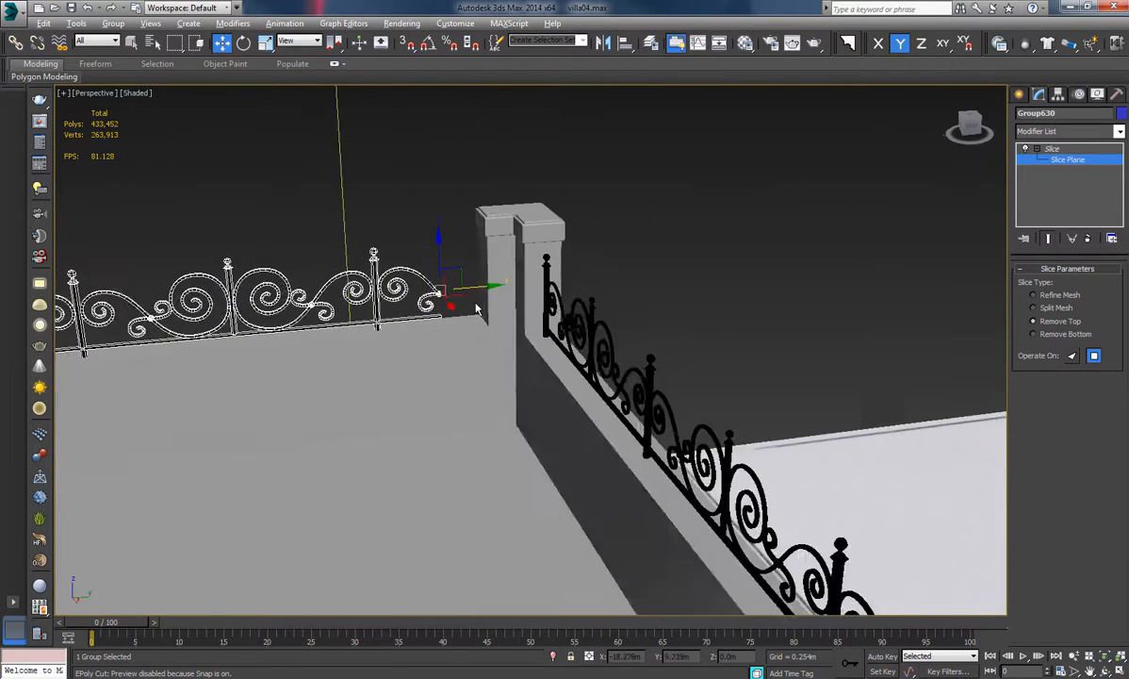
scroll(476, 310, "up", 5)
left_click_drag(462, 287, 559, 275)
middle_click_drag(641, 269, 642, 242)
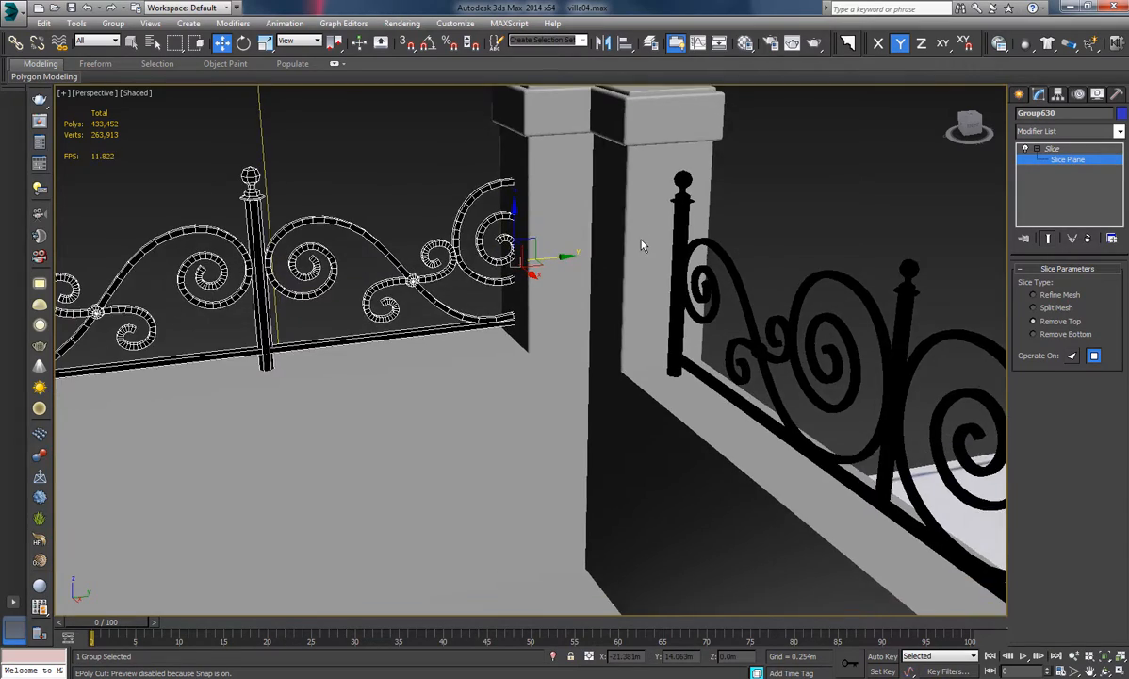
Check the trimmed fence against the corner pillar, leave slice plane editing and deselect the fence.
scroll(646, 255, "down", 6)
middle_click_drag(740, 316, 656, 320, "alt")
middle_click_drag(616, 284, 661, 277)
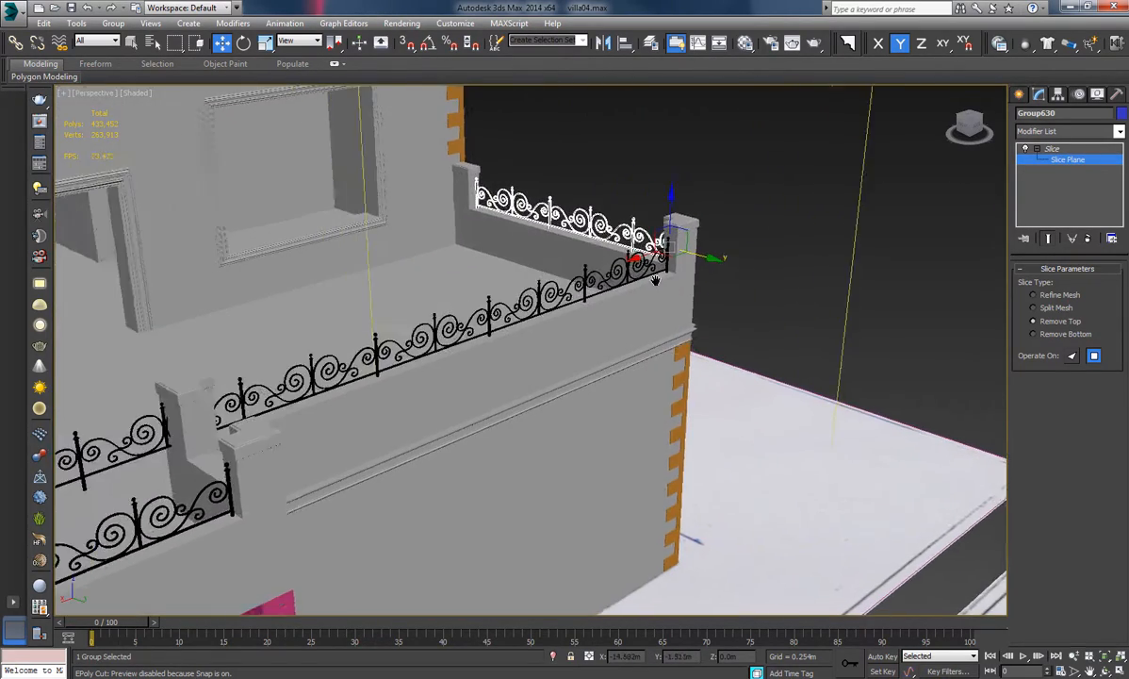
scroll(663, 278, "down", 3)
middle_click_drag(596, 354, 663, 335)
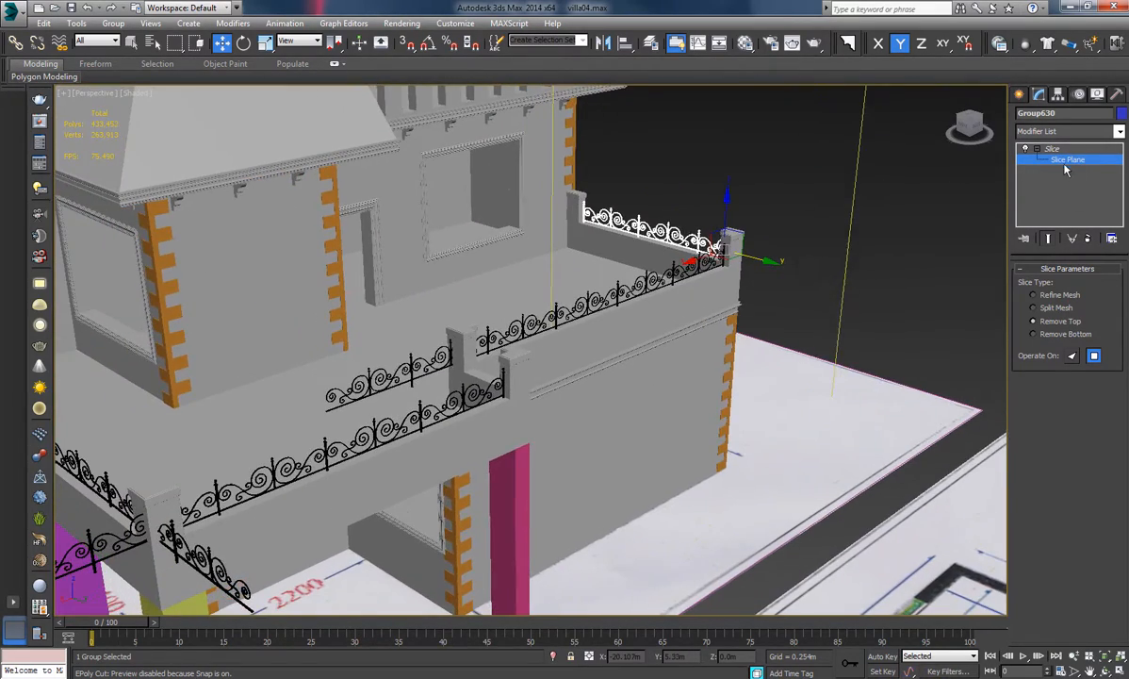
left_click(1052, 149)
left_click(944, 190)
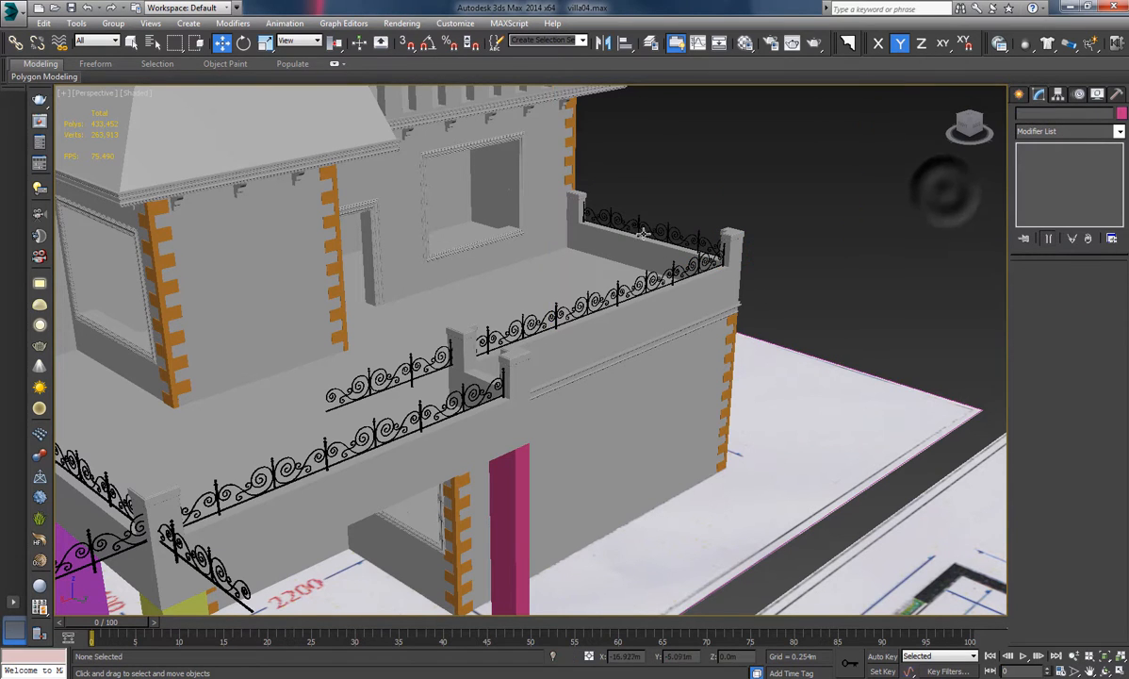
Apply a Slice modifier to the long front parapet fence that overshoots its pillar, and activate its slice plane.
middle_click_drag(648, 272, 554, 300)
left_click(543, 292)
left_click(1119, 136)
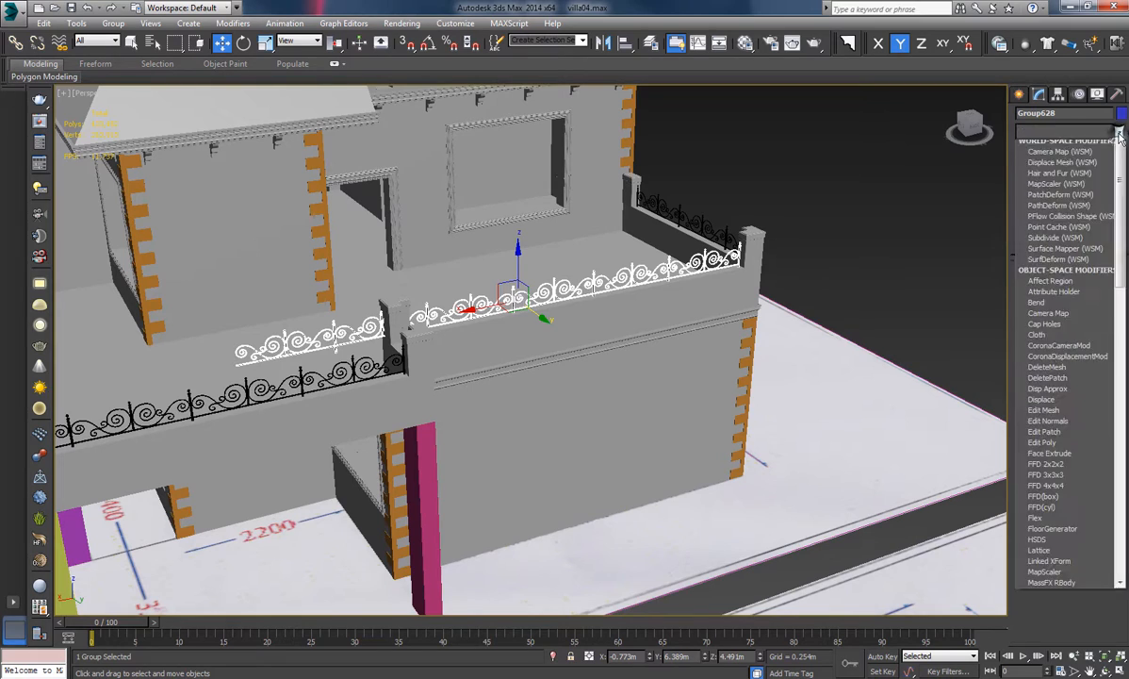
type("se")
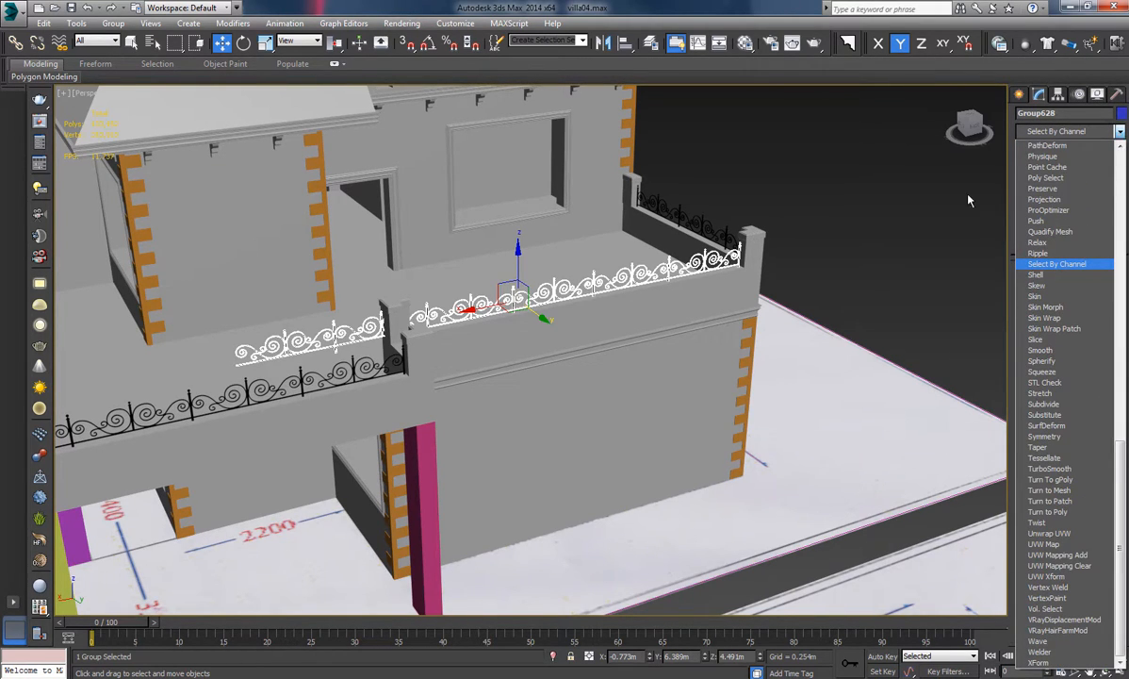
type("po")
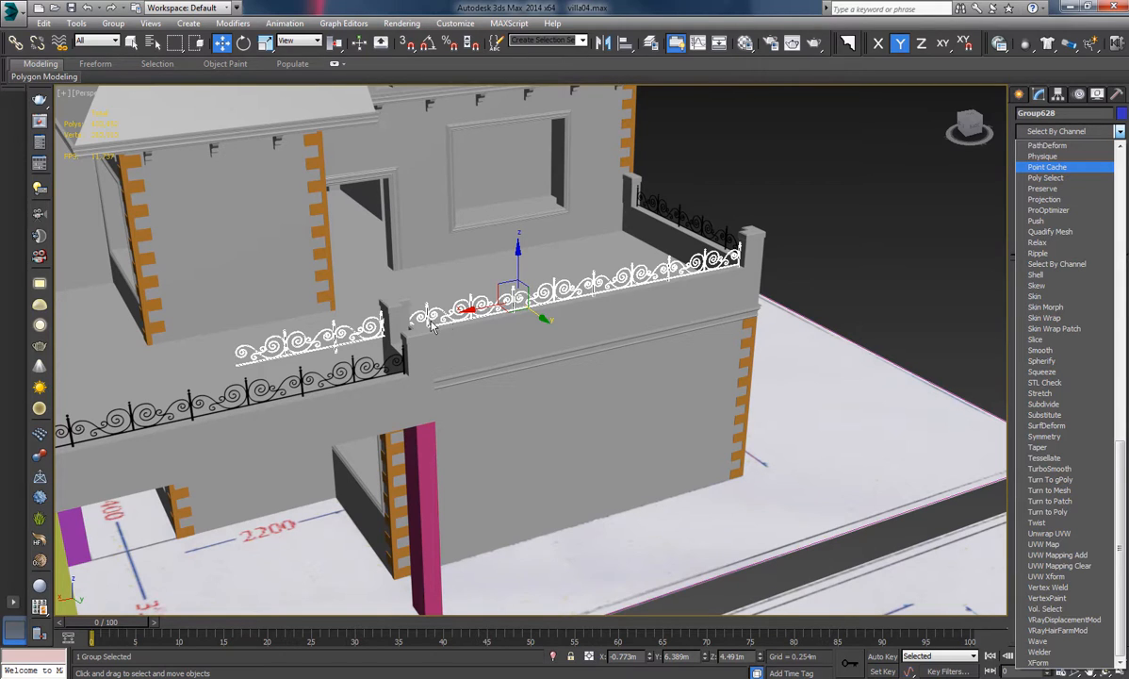
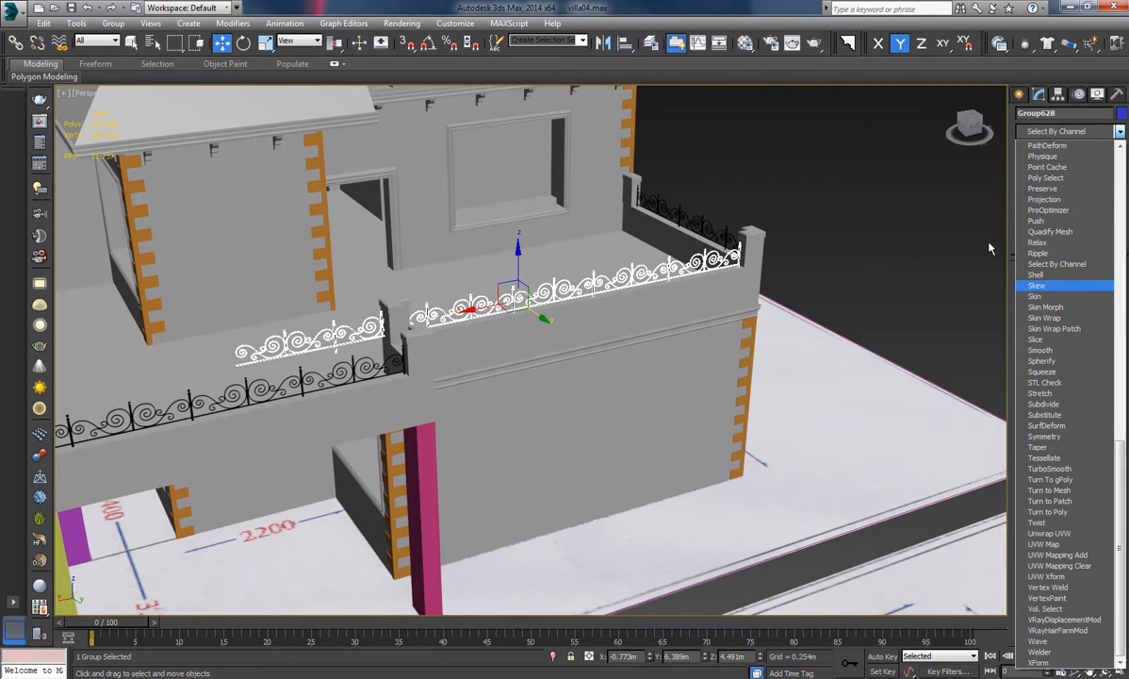
left_click(1055, 342)
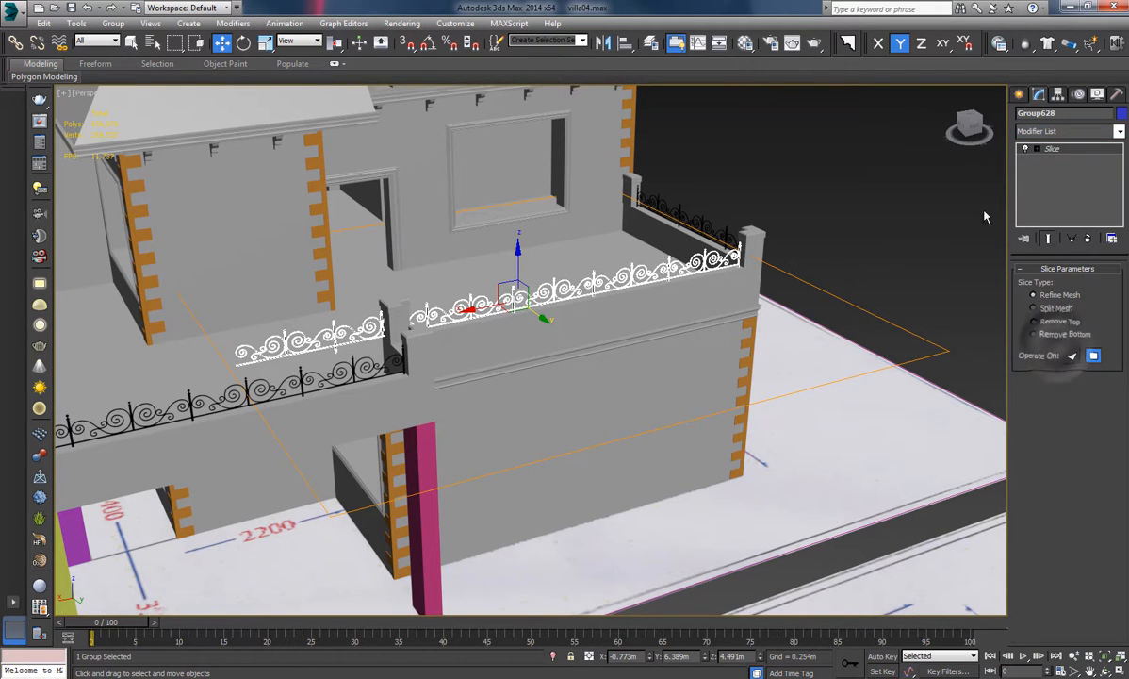
left_click(1068, 162)
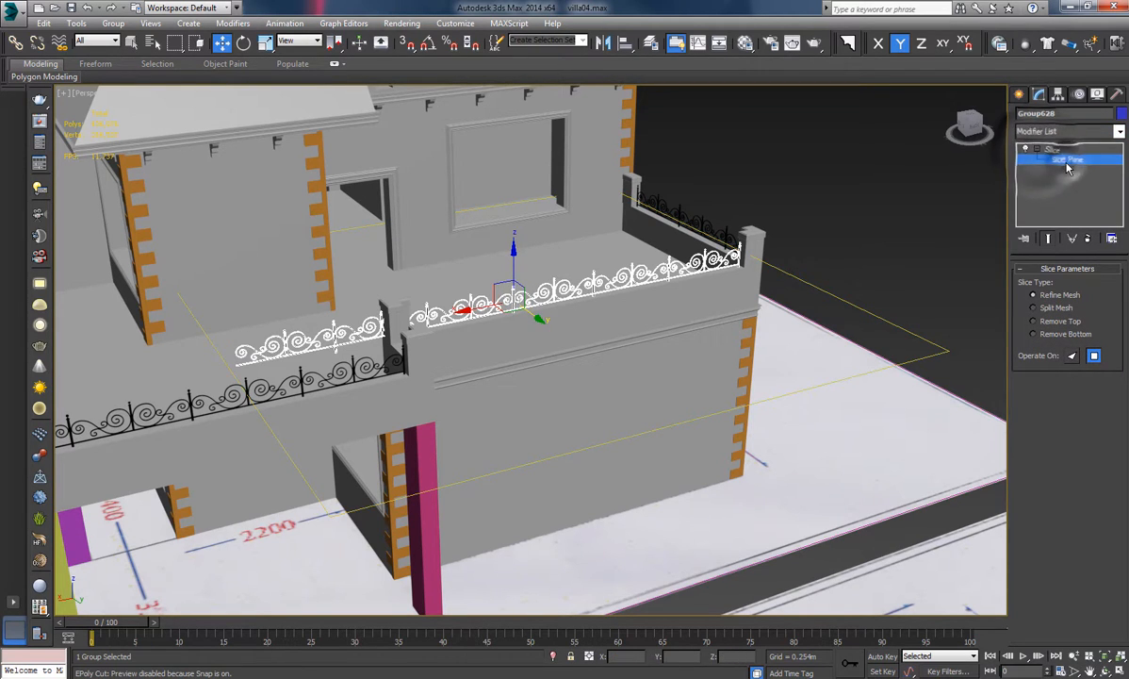
Rotate the slice plane of the long front parapet fence 90 degrees about Y to stand across the fence.
right_click(242, 45)
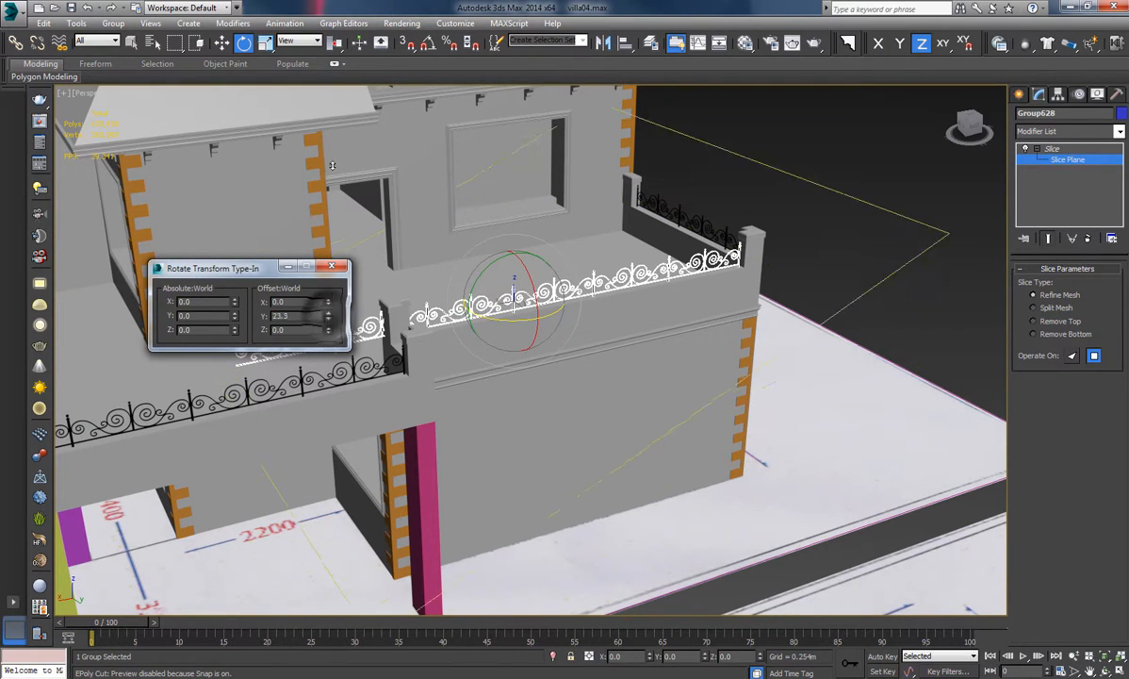
left_click(283, 315)
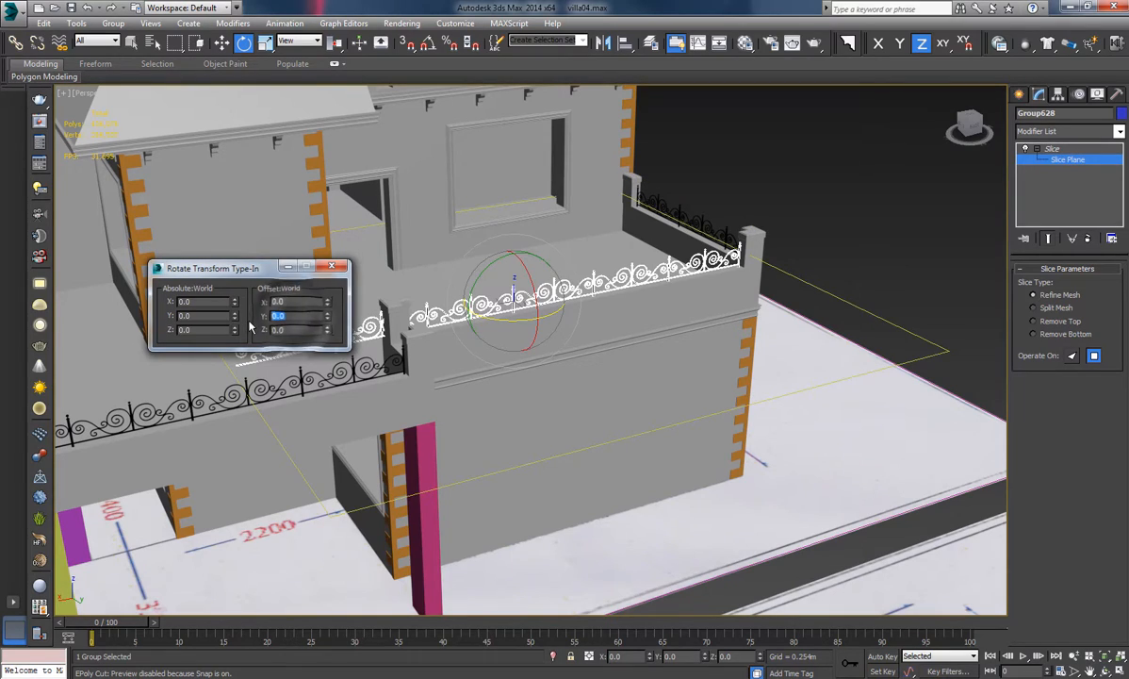
type("90")
key("Return")
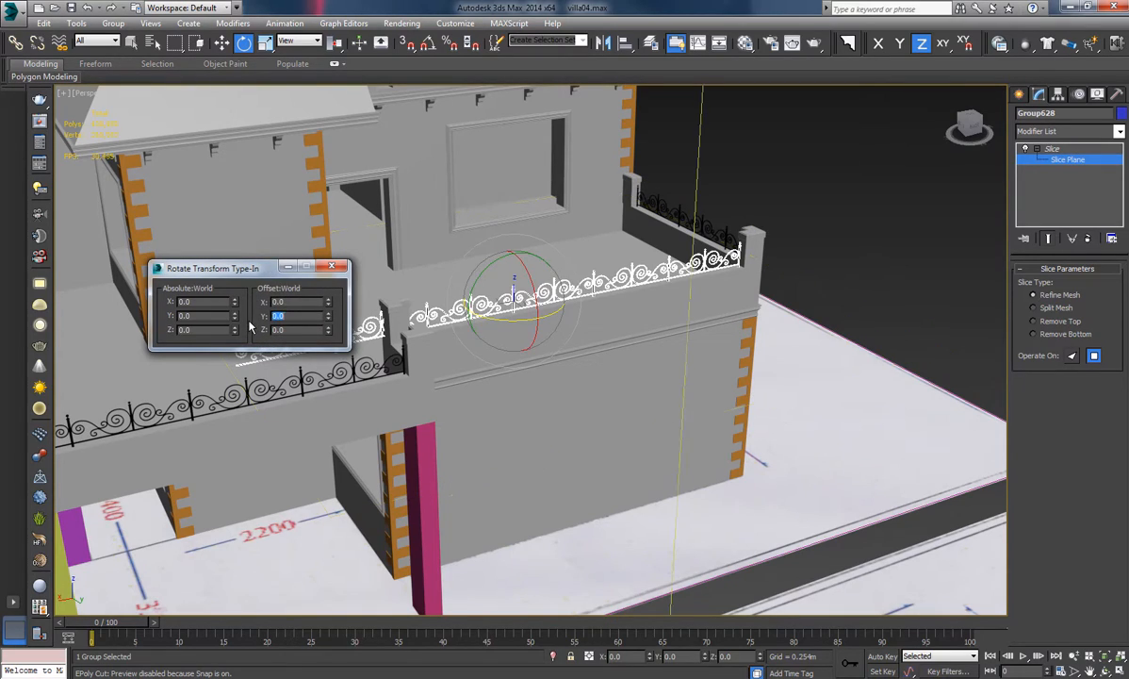
left_click(330, 270)
middle_click_drag(764, 284, 740, 283, "alt")
Set the slice type to Remove Top, move the slice plane along X to the stepped pillar, and leave slice plane editing.
left_click(1034, 321)
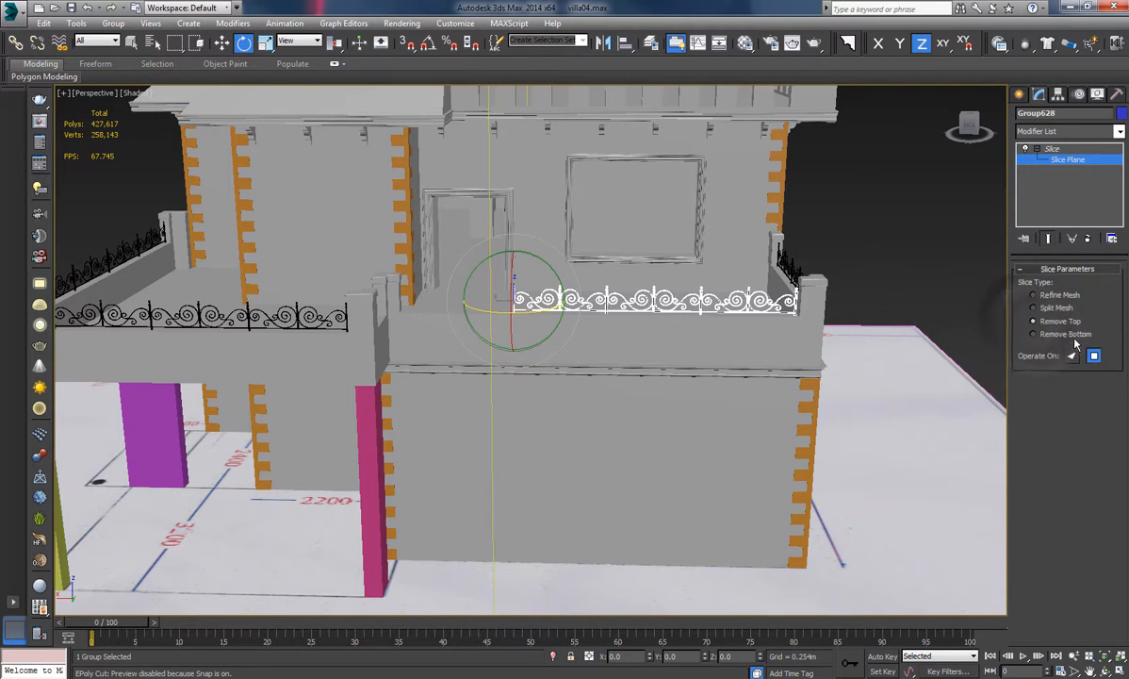
left_click(225, 47)
middle_click_drag(476, 256, 576, 286, "alt")
scroll(577, 286, "up", 5)
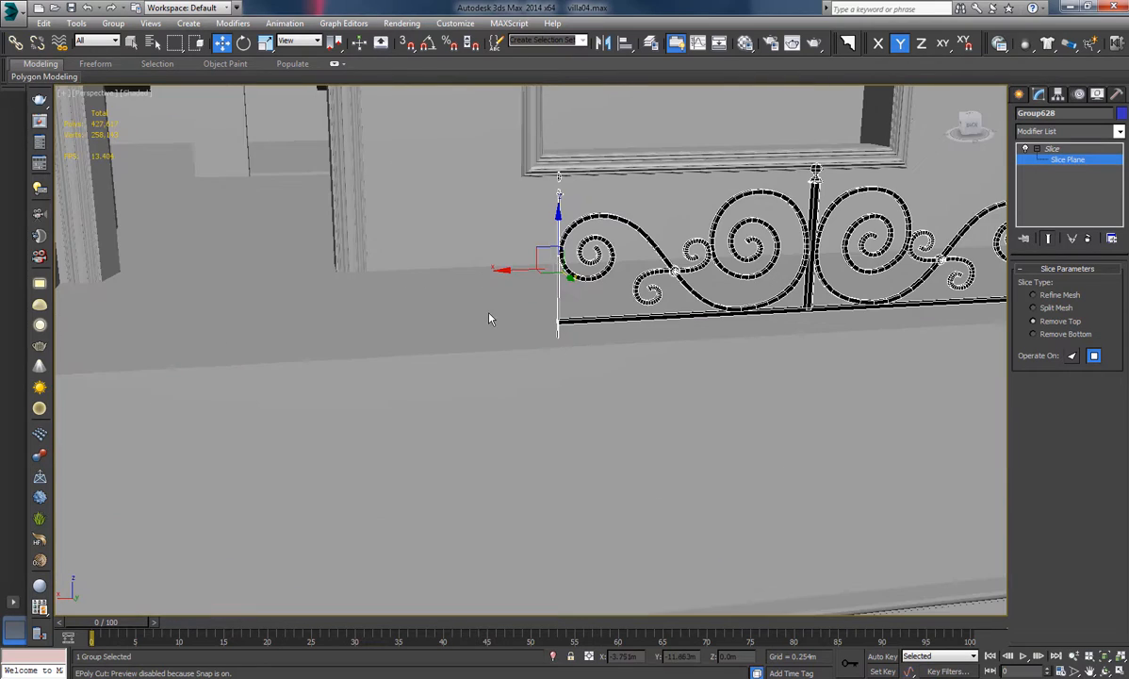
left_click_drag(519, 270, 176, 286)
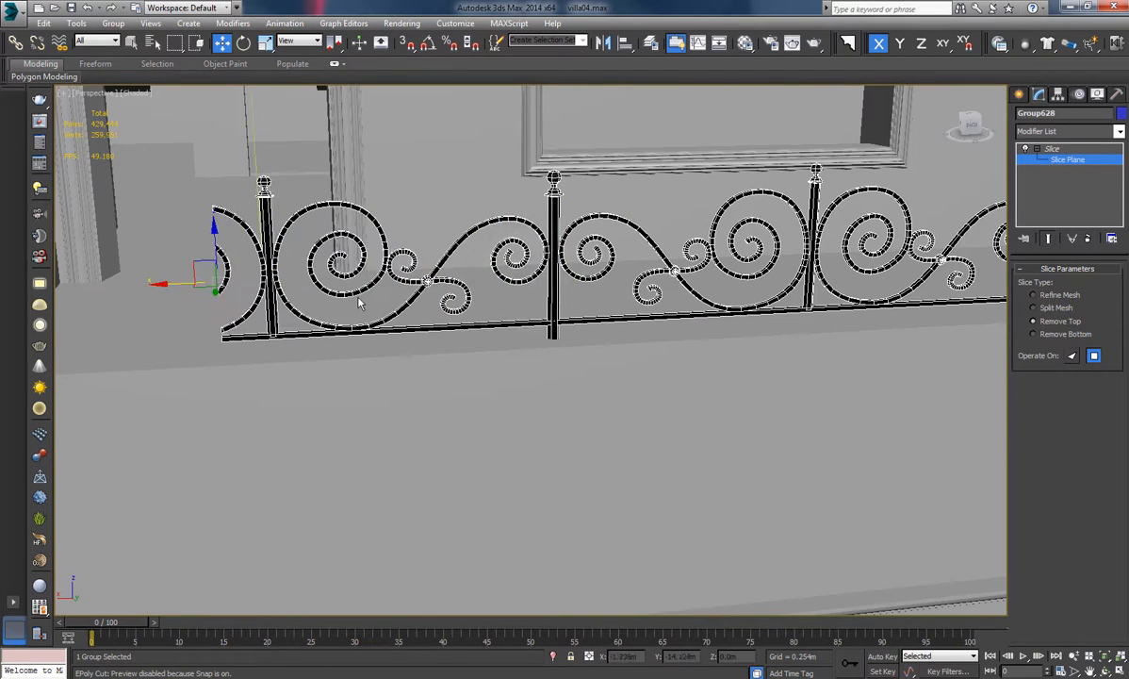
middle_click_drag(358, 303, 692, 303)
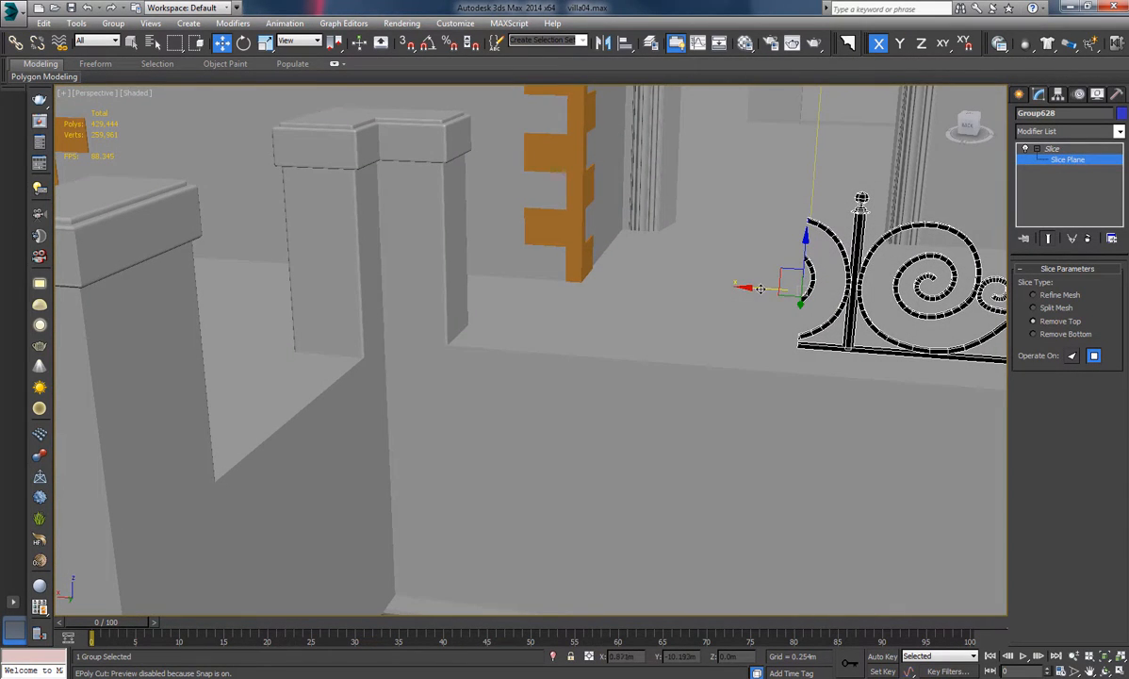
left_click_drag(759, 288, 422, 276)
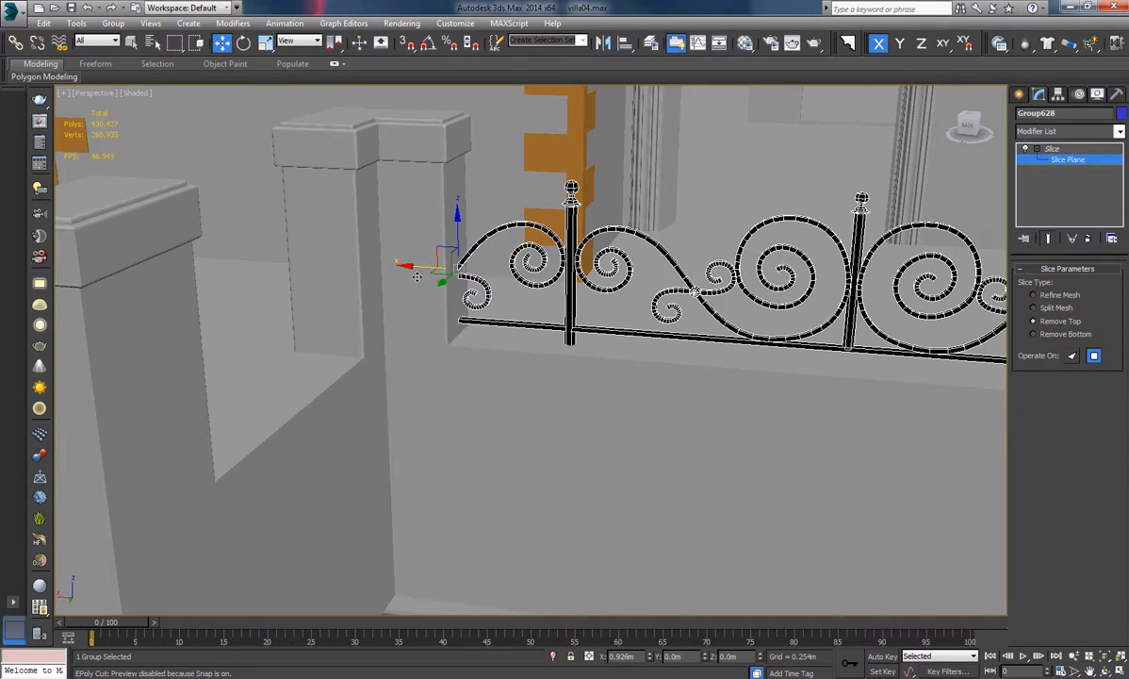
scroll(559, 278, "down", 4)
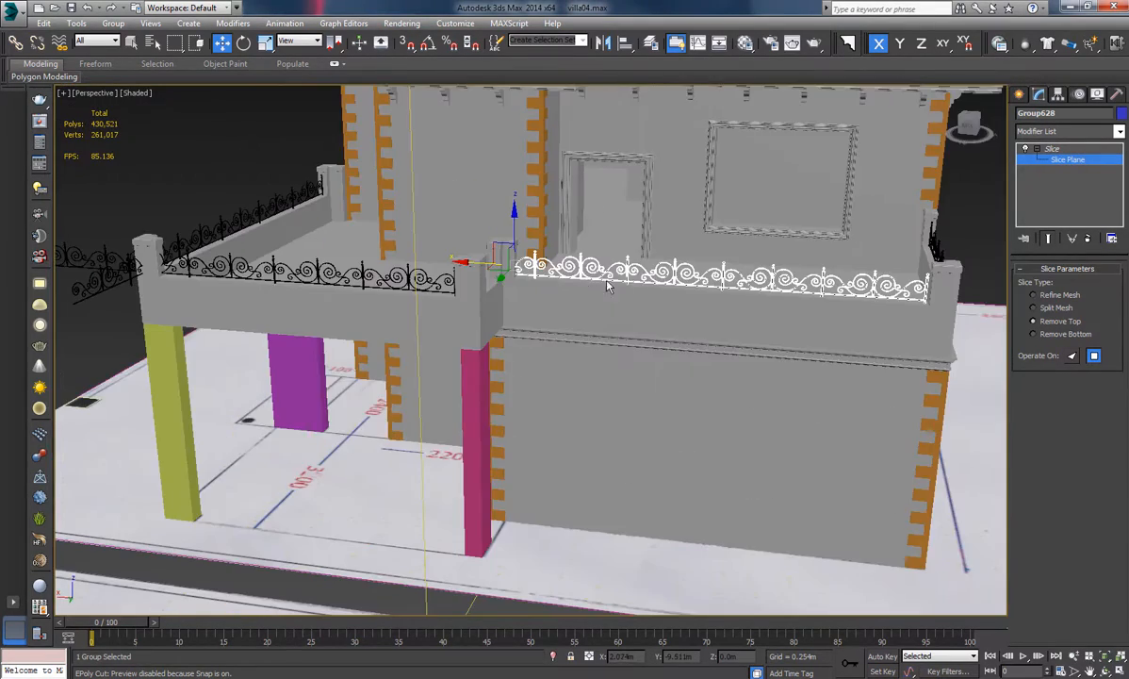
scroll(556, 269, "up", 2)
middle_click_drag(320, 208, 348, 323, "alt")
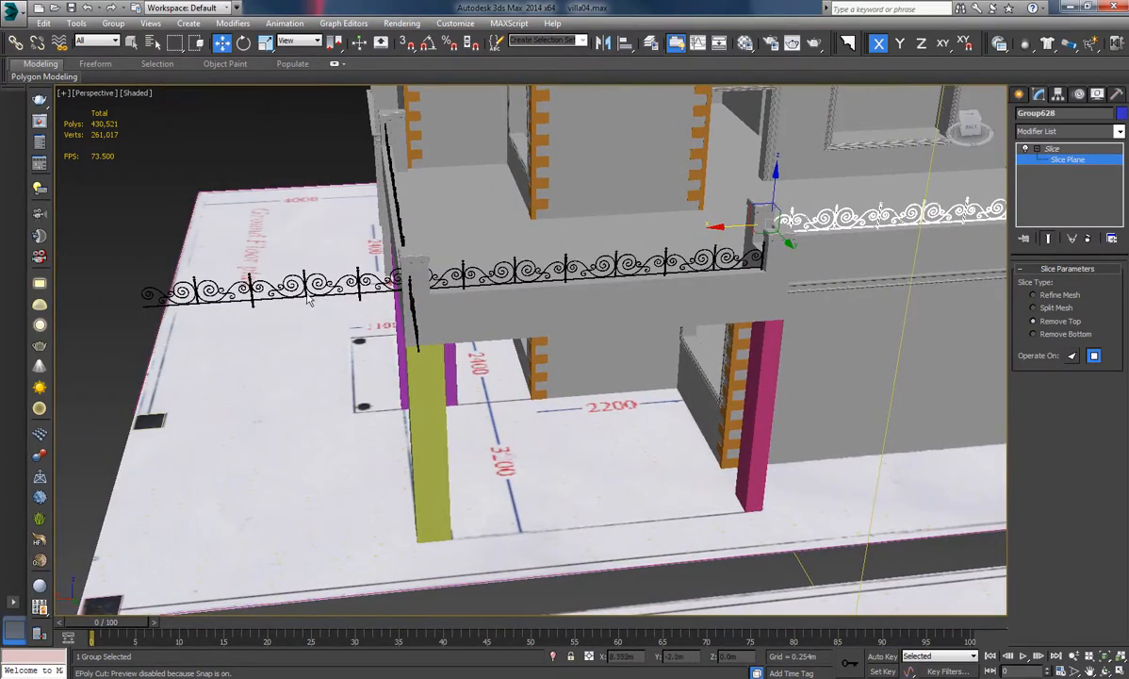
left_click(1054, 161)
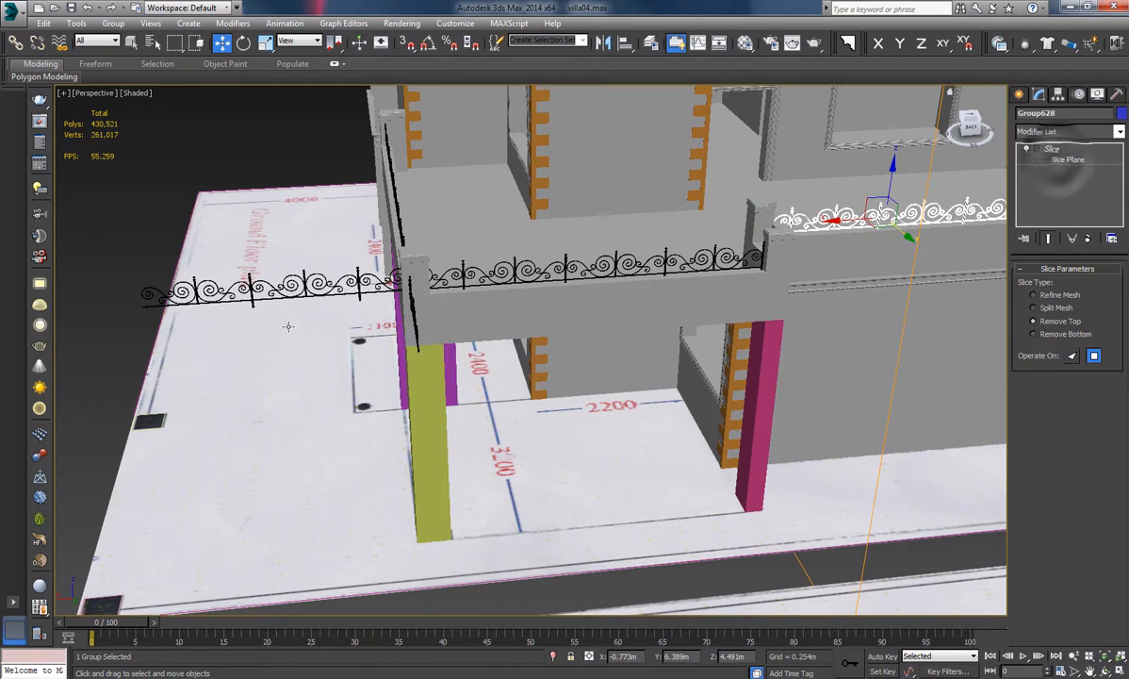
Apply a Slice modifier to the overshooting fence on the parapet between the yellow and pink columns, and activate its slice plane.
left_click(152, 297)
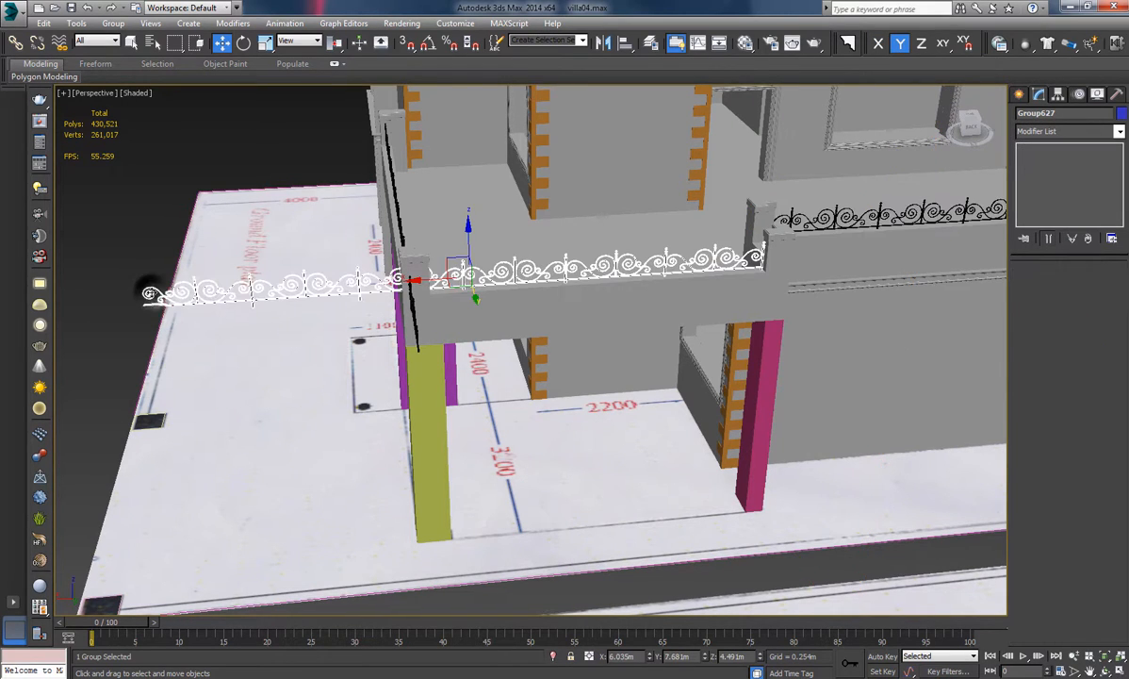
left_click(1117, 134)
key("s")
key("s")
key("s")
key("s")
key("s")
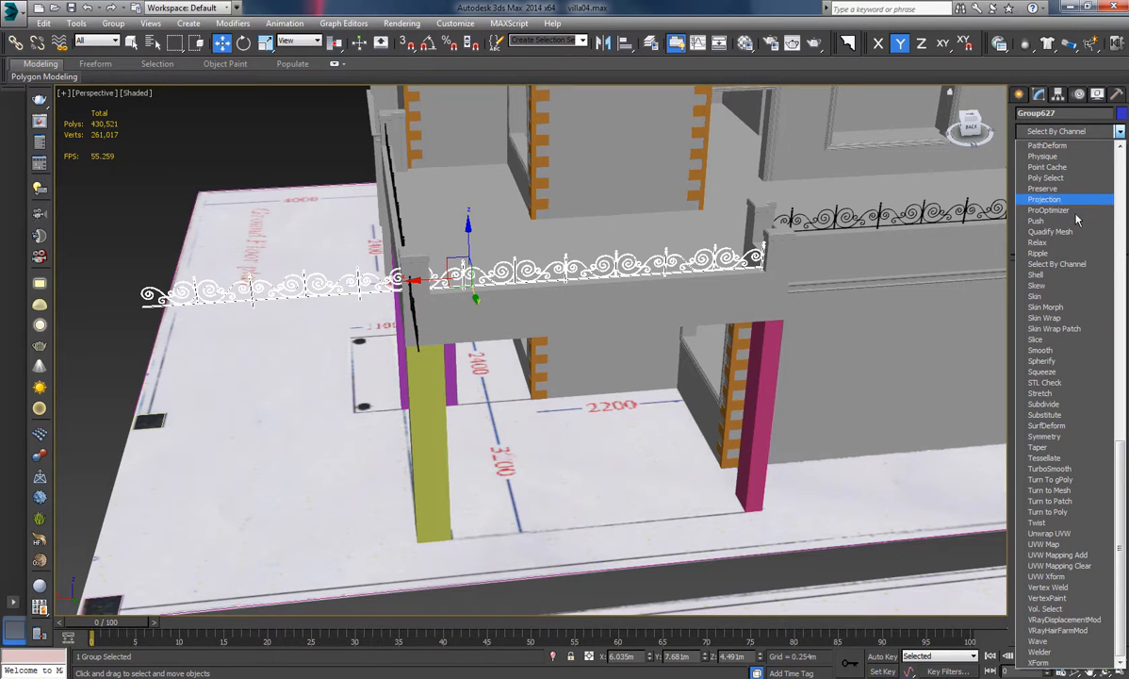
left_click(1070, 348)
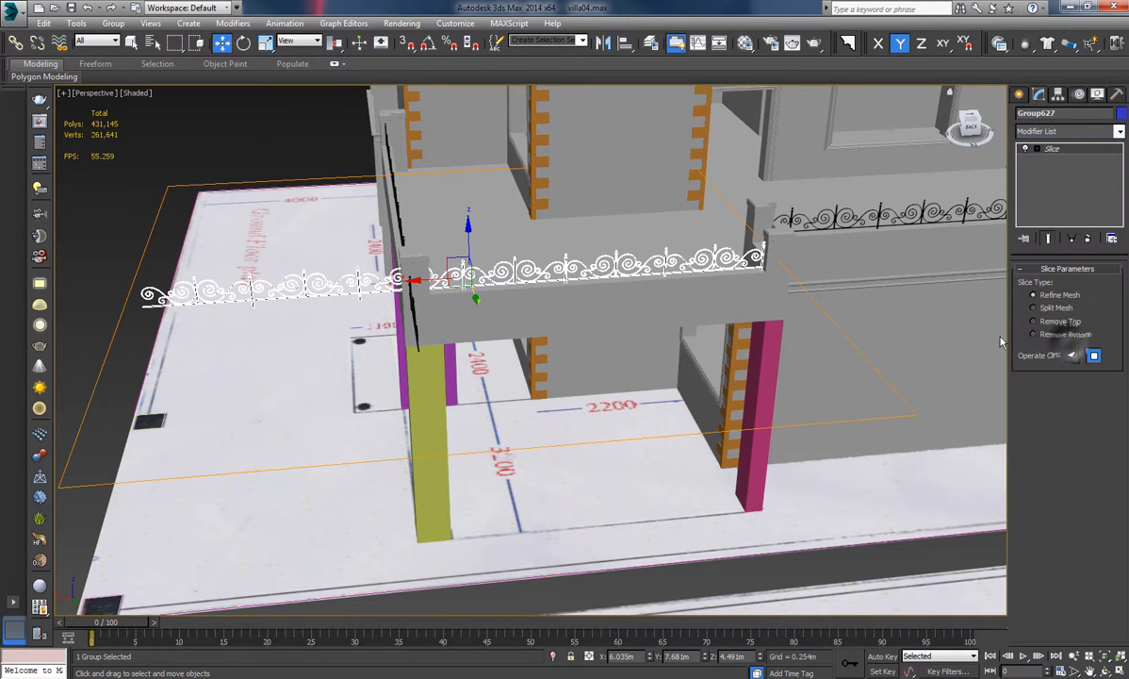
left_click(1054, 161)
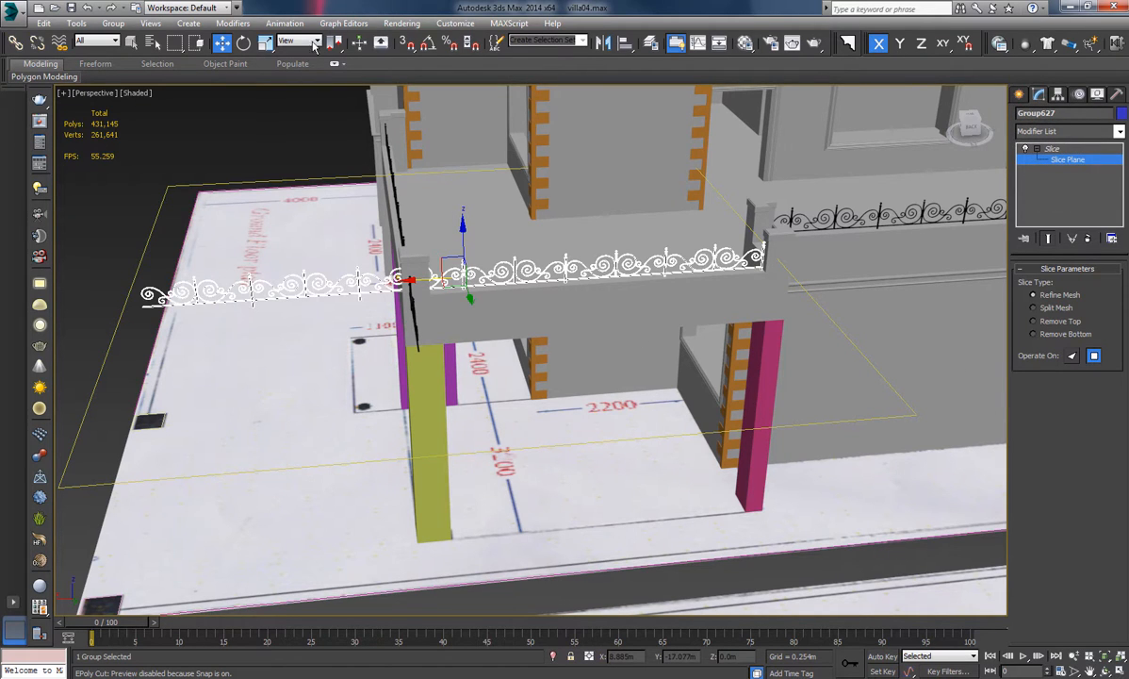
Rotate this fence's slice plane 90 degrees about Y to stand across the parapet.
right_click(244, 43)
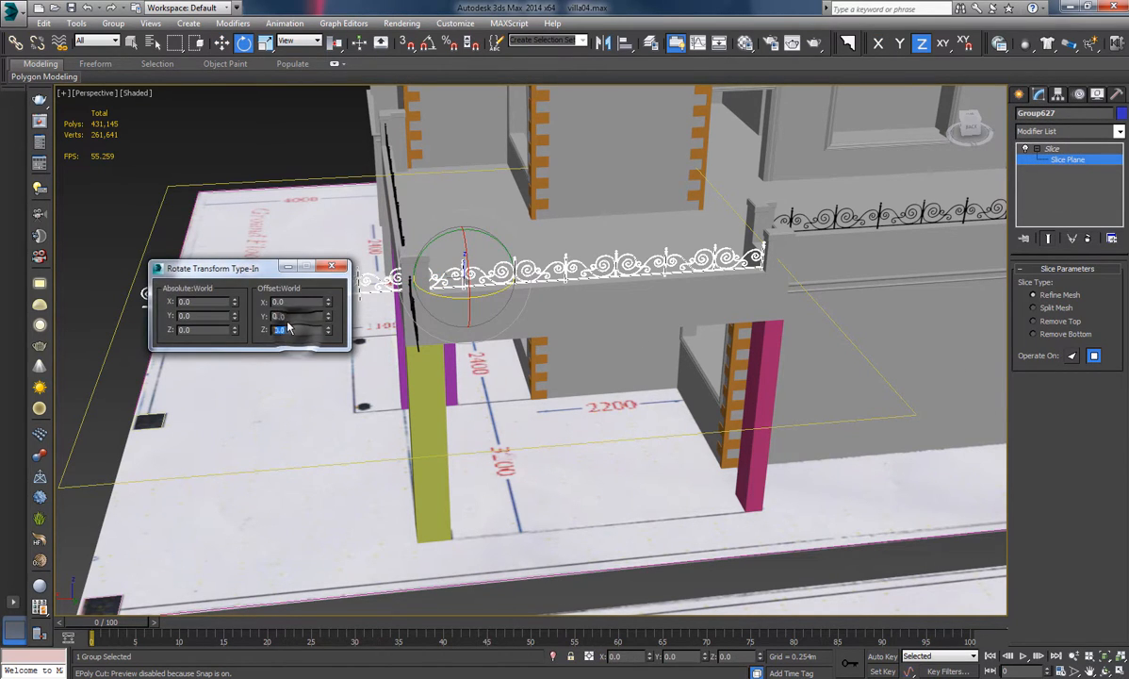
type("90")
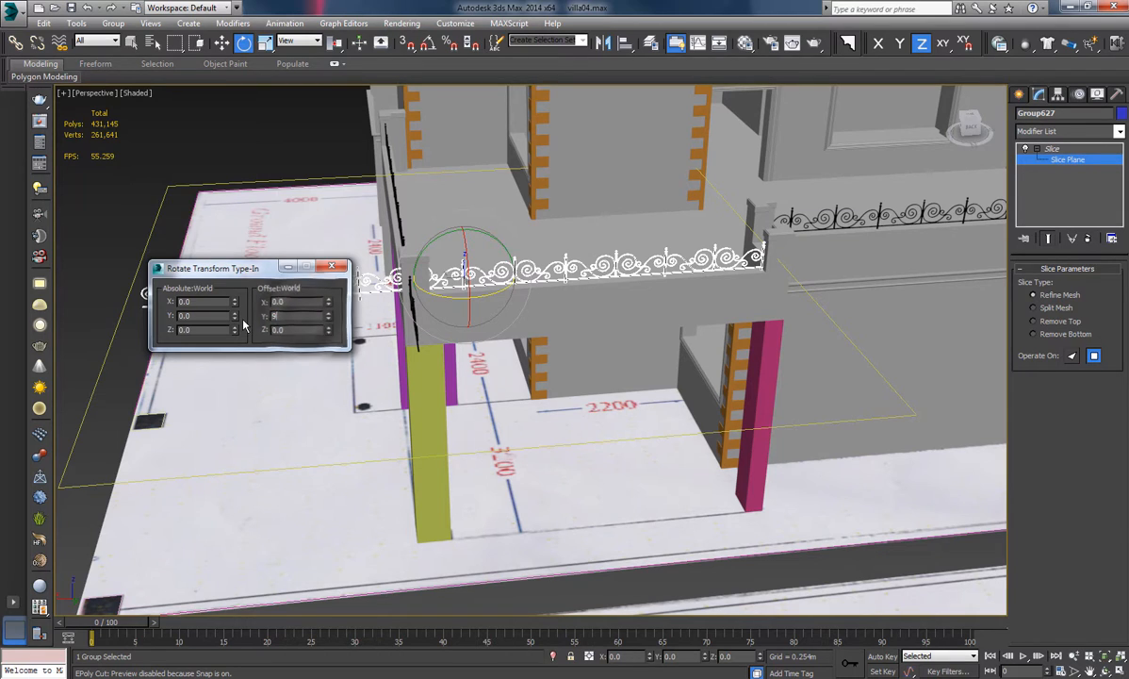
key("Return")
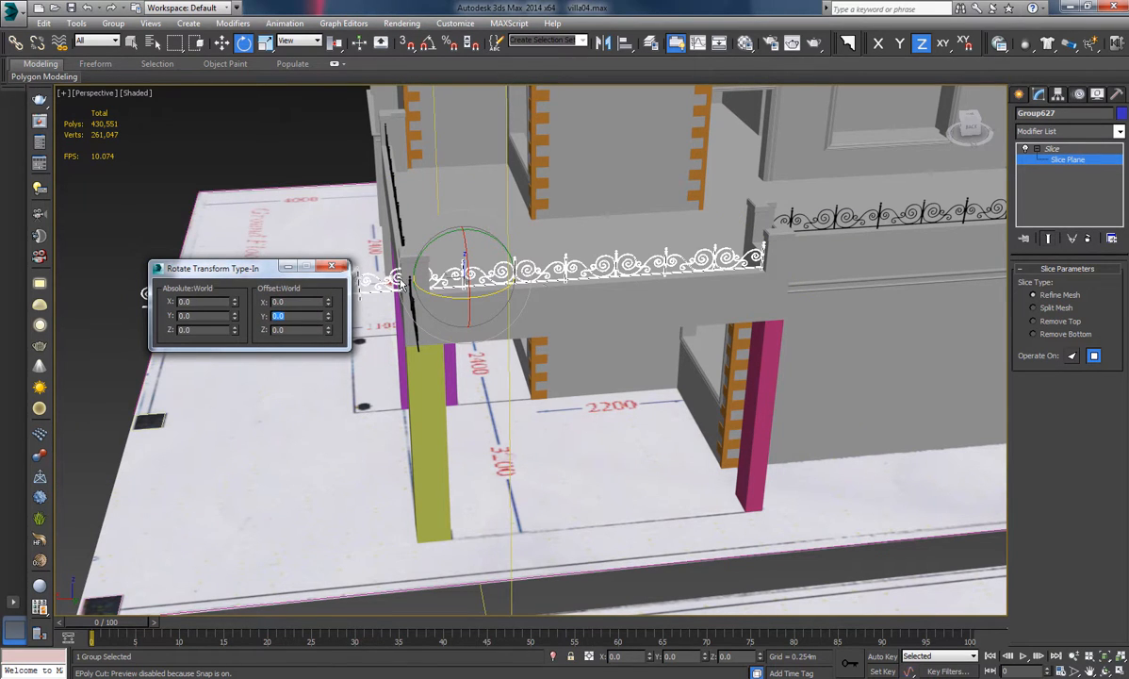
left_click(331, 267)
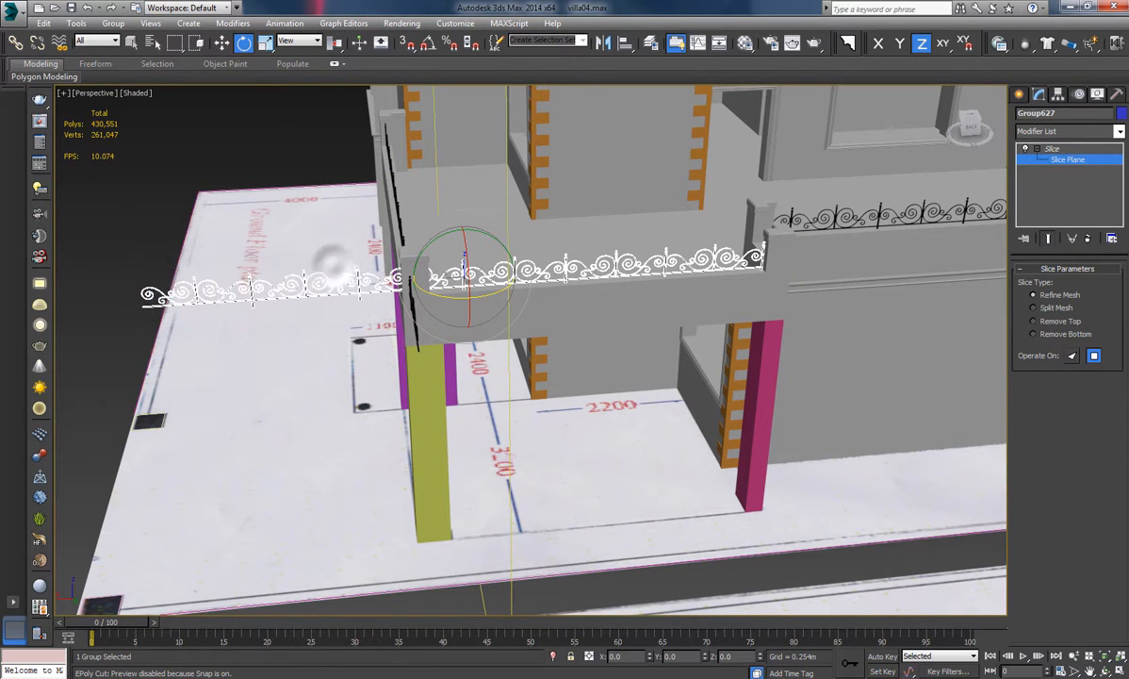
Trim the fence with Remove Top, moving the slice plane along X to the pillar above the yellow column, and leave slice plane editing.
left_click(1034, 322)
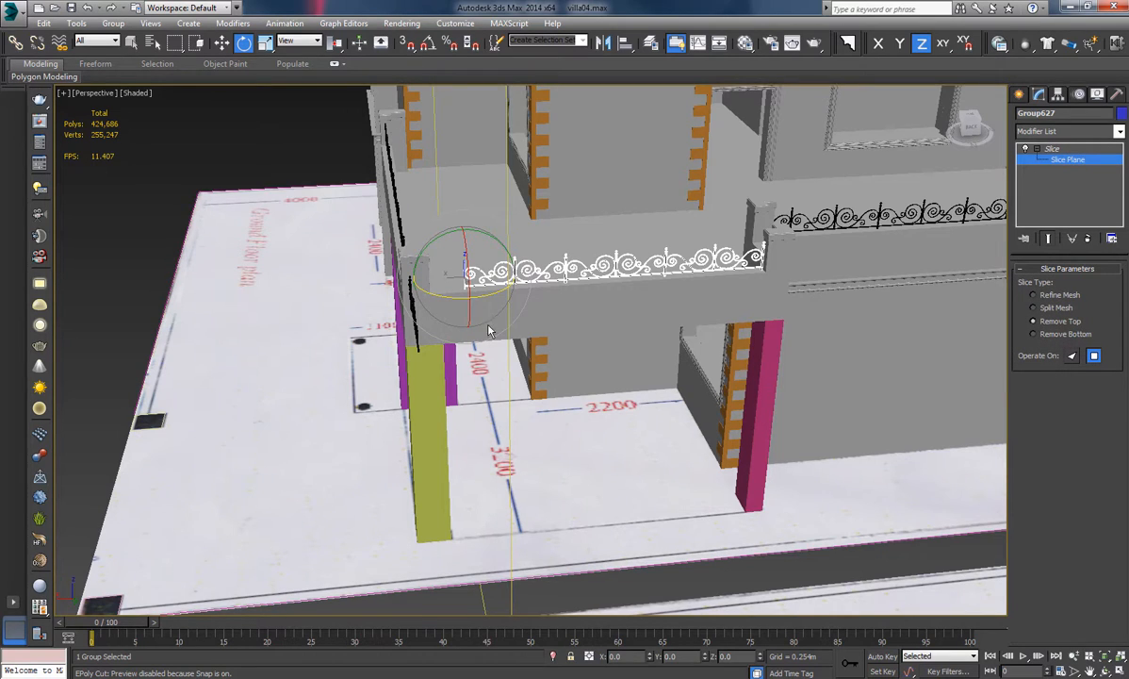
scroll(472, 275, "up", 1)
key("w")
scroll(475, 276, "up", 5)
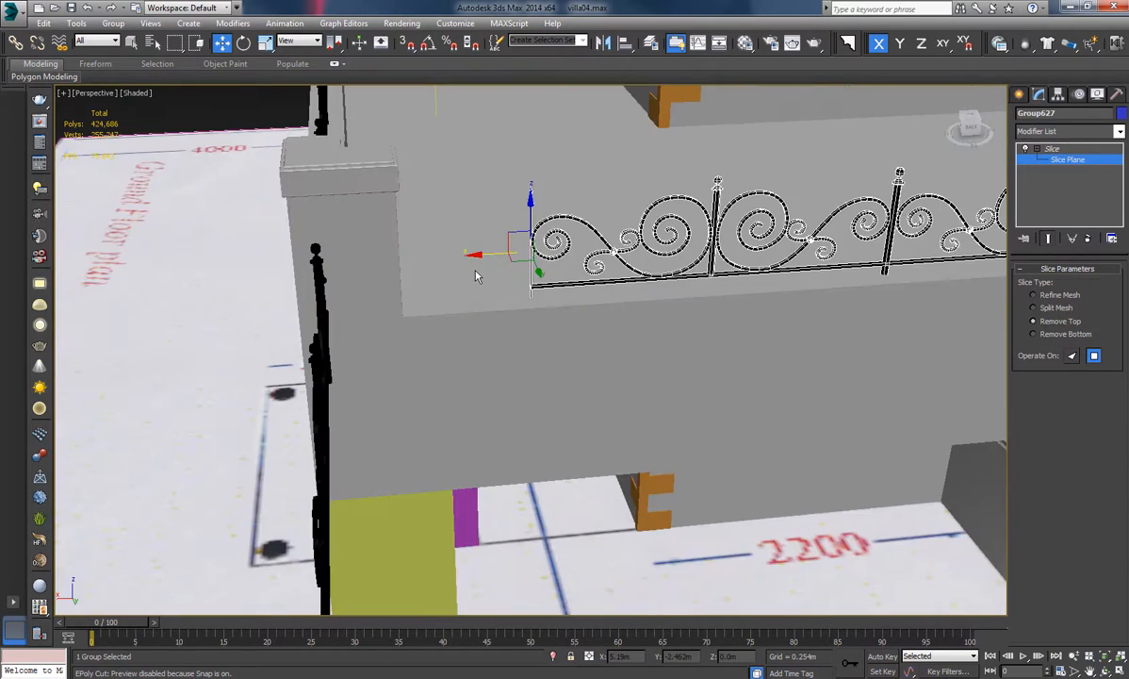
middle_click_drag(476, 275, 459, 269, "alt")
left_click_drag(482, 249, 354, 236)
scroll(457, 254, "down", 5)
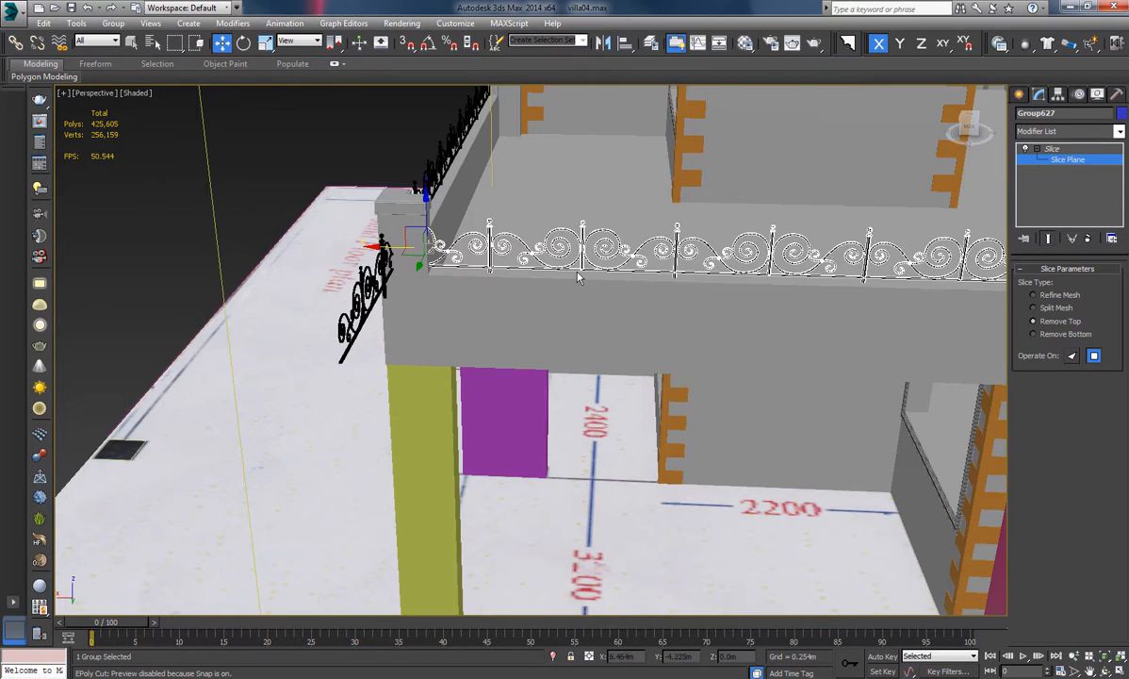
middle_click_drag(580, 273, 543, 243, "alt")
scroll(491, 215, "down", 3)
middle_click_drag(487, 215, 496, 342)
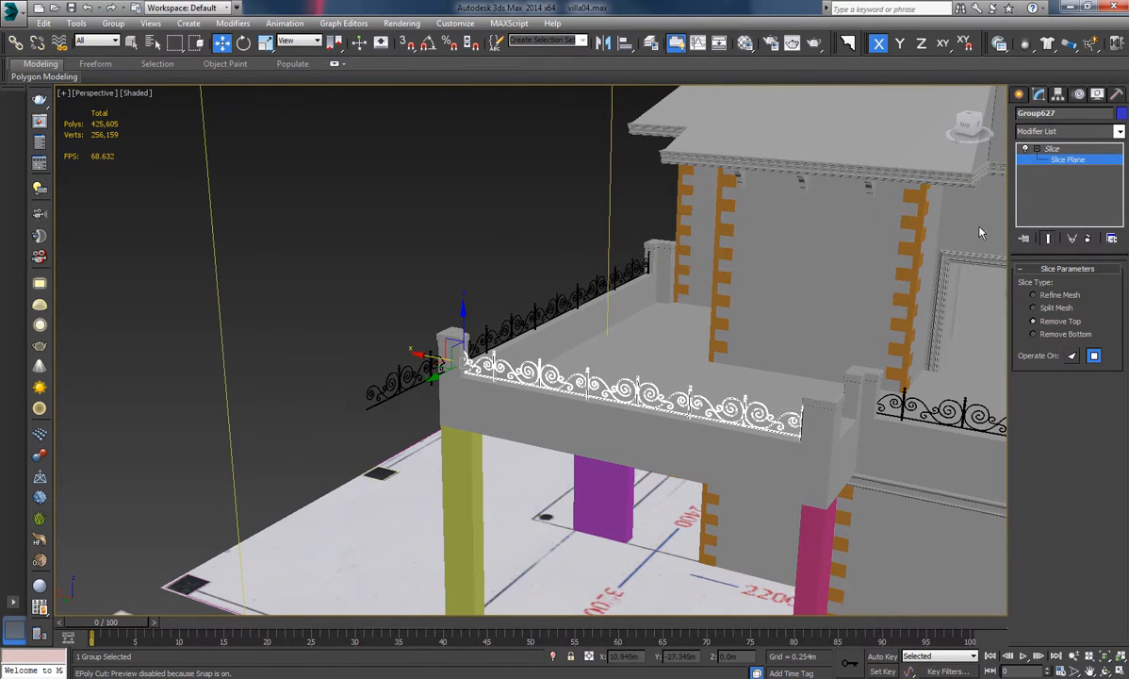
left_click(1084, 161)
Apply a Slice modifier to the overshooting fence on the parapet above the purple and yellow columns, and activate its slice plane.
left_click(531, 314)
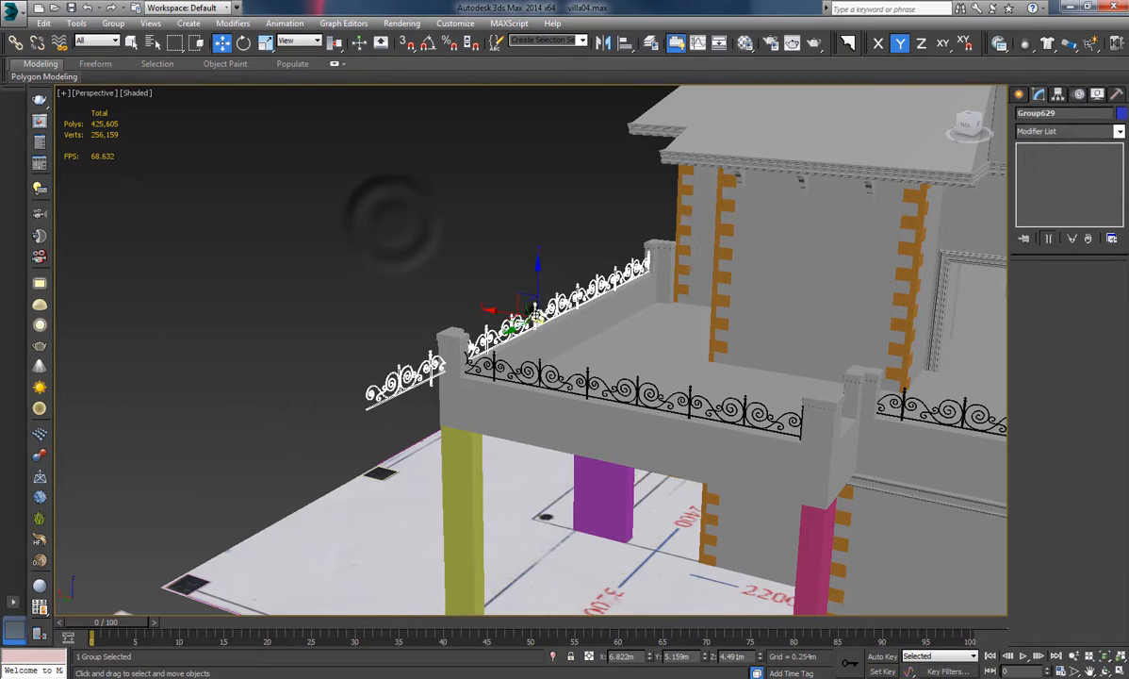
middle_click_drag(531, 314, 646, 342, "alt")
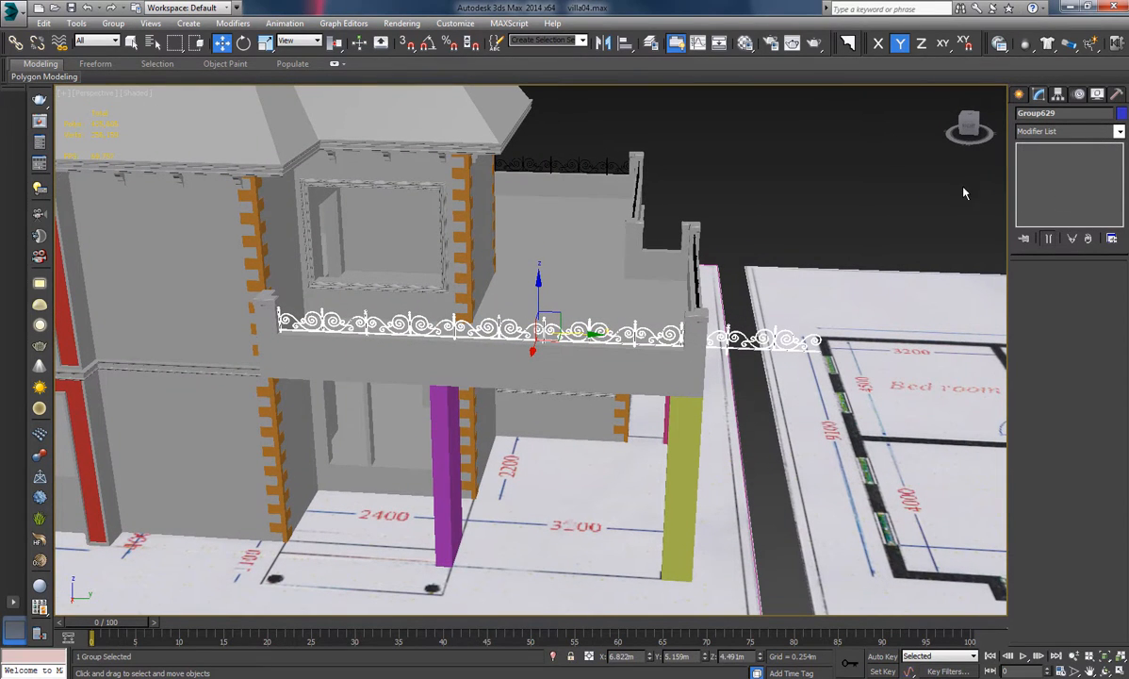
left_click(1119, 133)
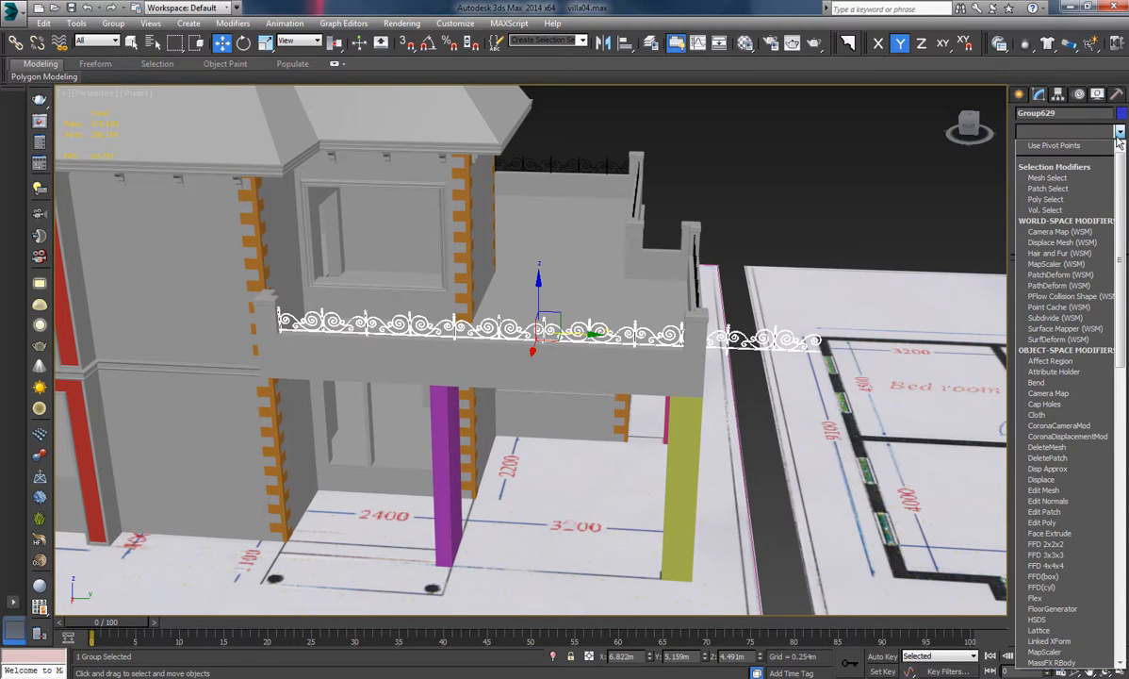
key("s")
key("s")
key("s")
key("s")
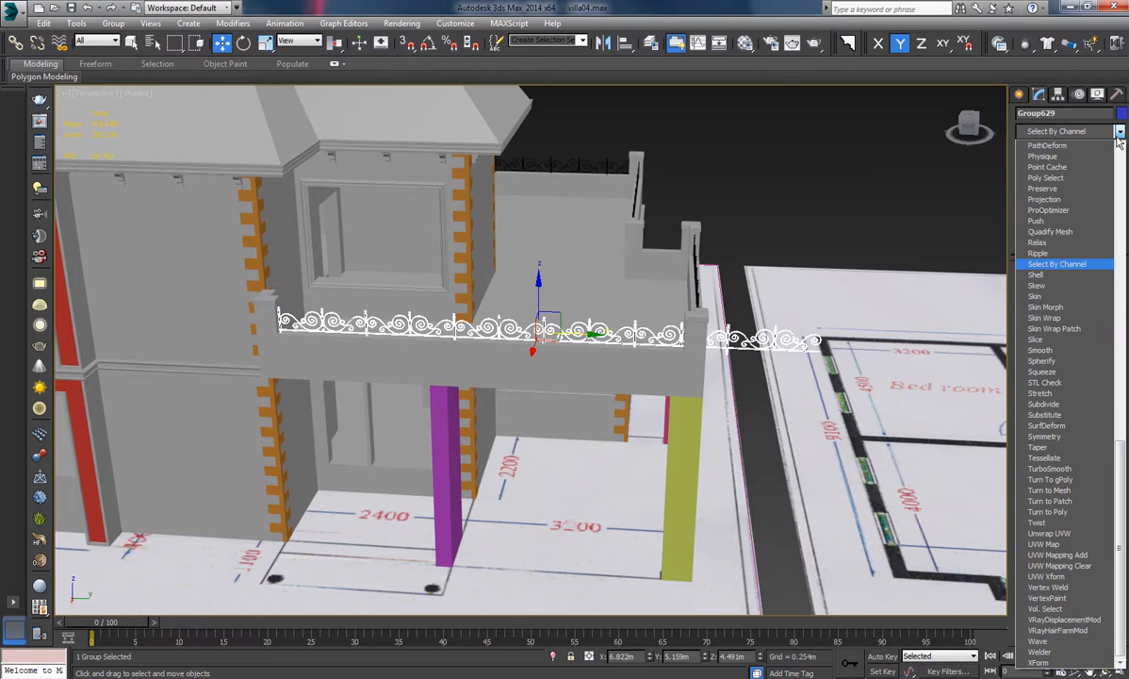
left_click(1037, 340)
left_click(1036, 149)
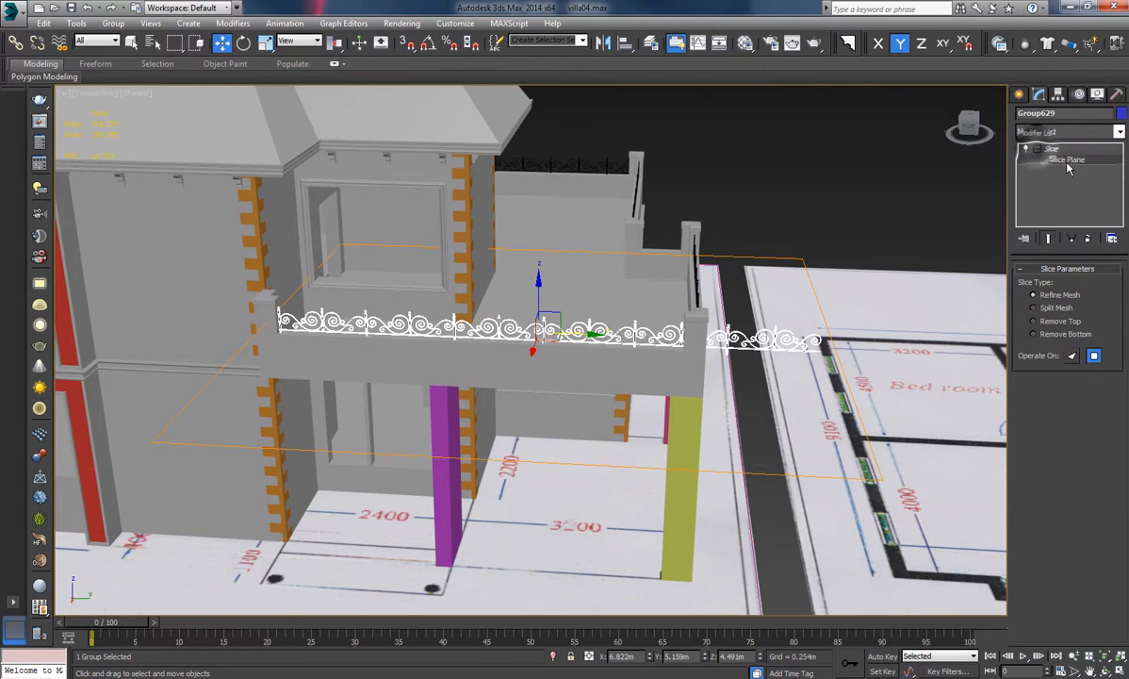
left_click(1067, 159)
Rotate the slice plane 90 degrees about Y and 90 degrees about Z to stand across this fence.
right_click(243, 43)
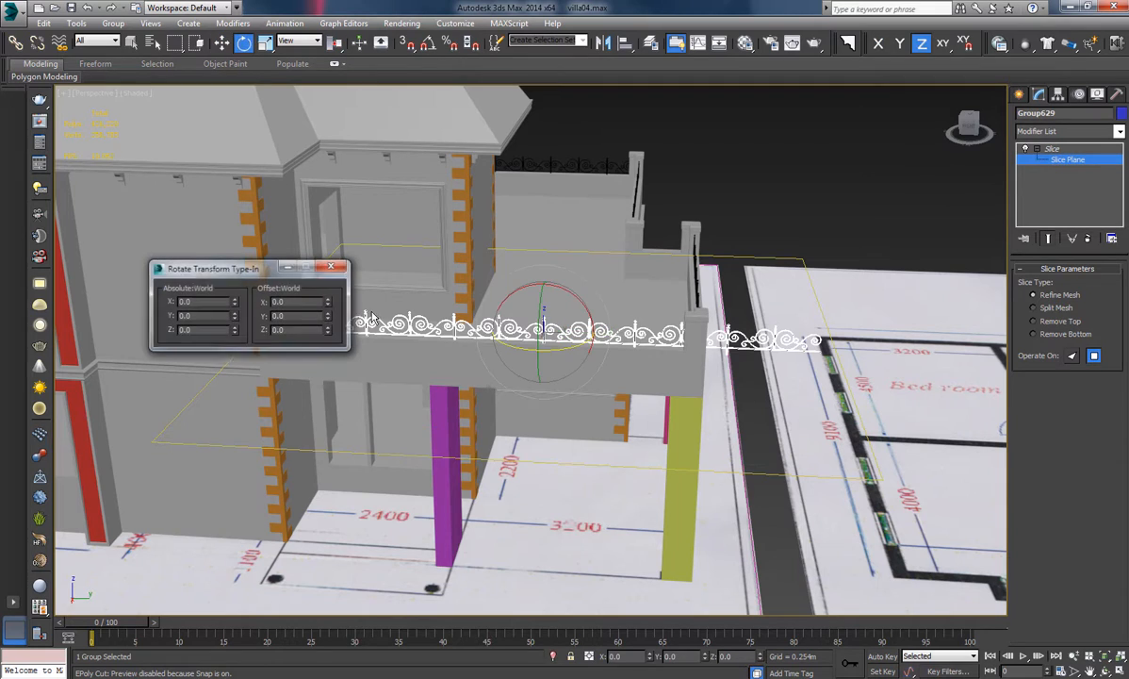
type("90")
key("Return")
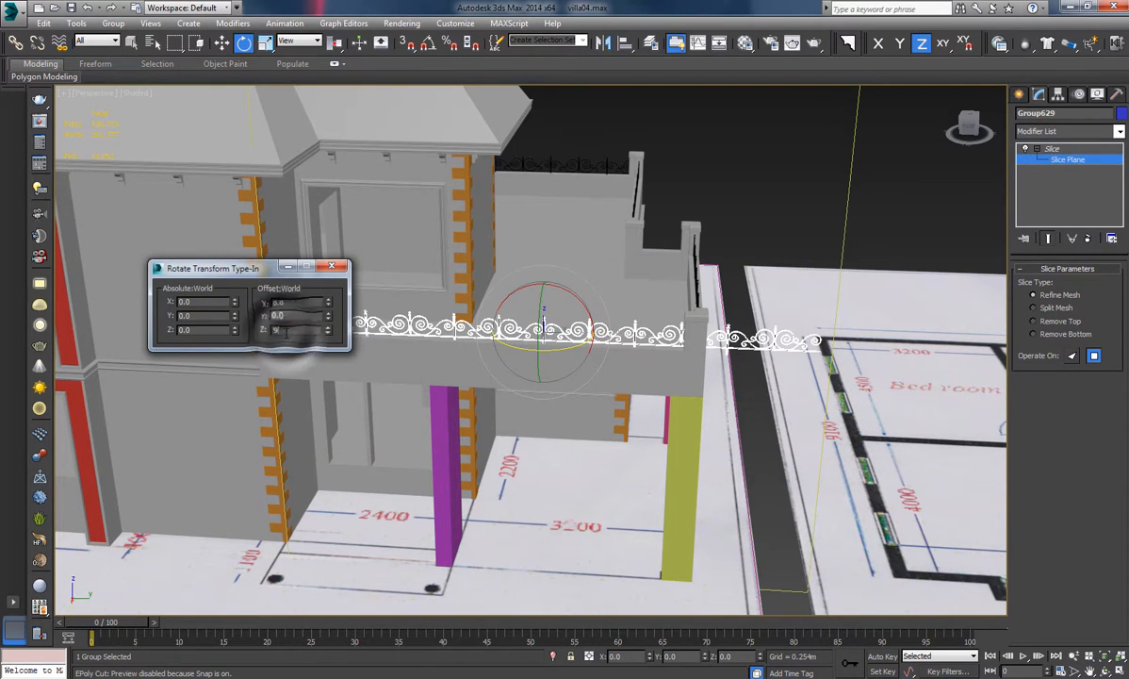
type("90")
key("Return")
left_click(331, 266)
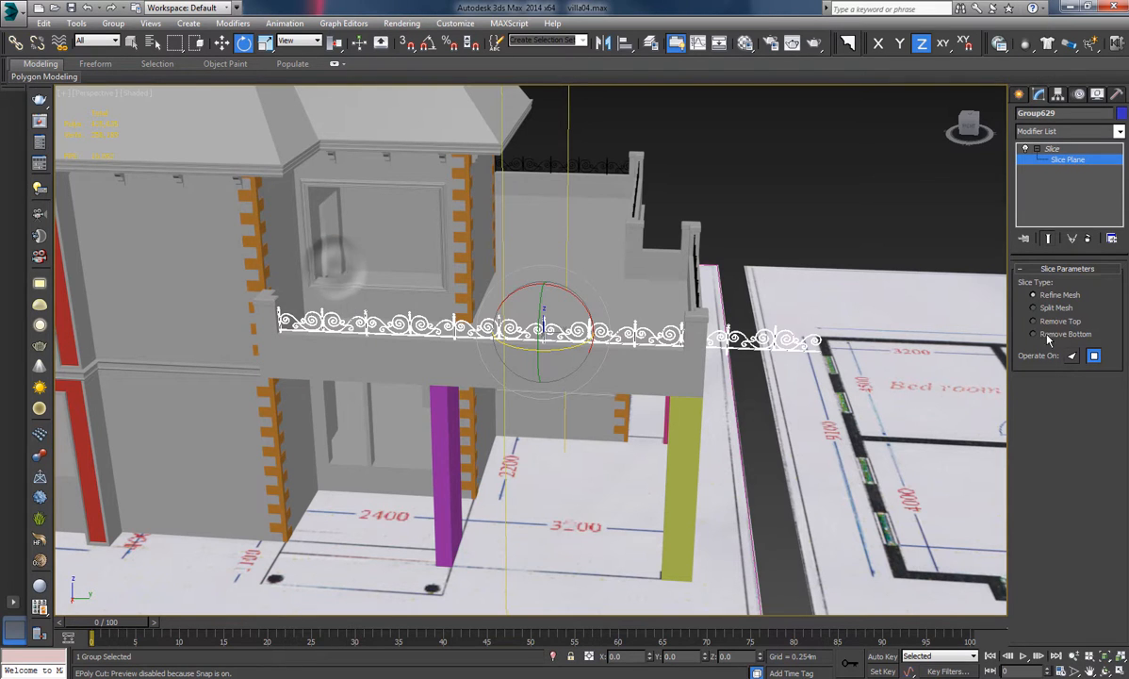
Set the slice type to Remove Top, move the slice plane along Y to the corner pillar, and leave slice plane editing.
left_click(1034, 322)
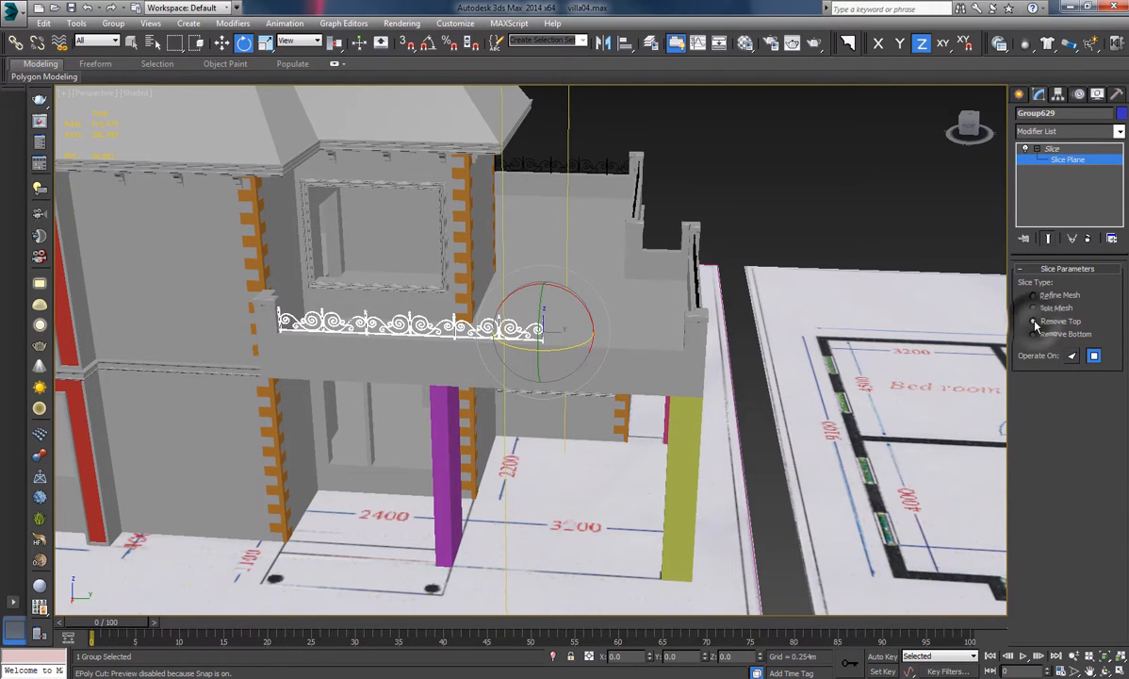
left_click(221, 45)
middle_click_drag(546, 321, 603, 332, "alt")
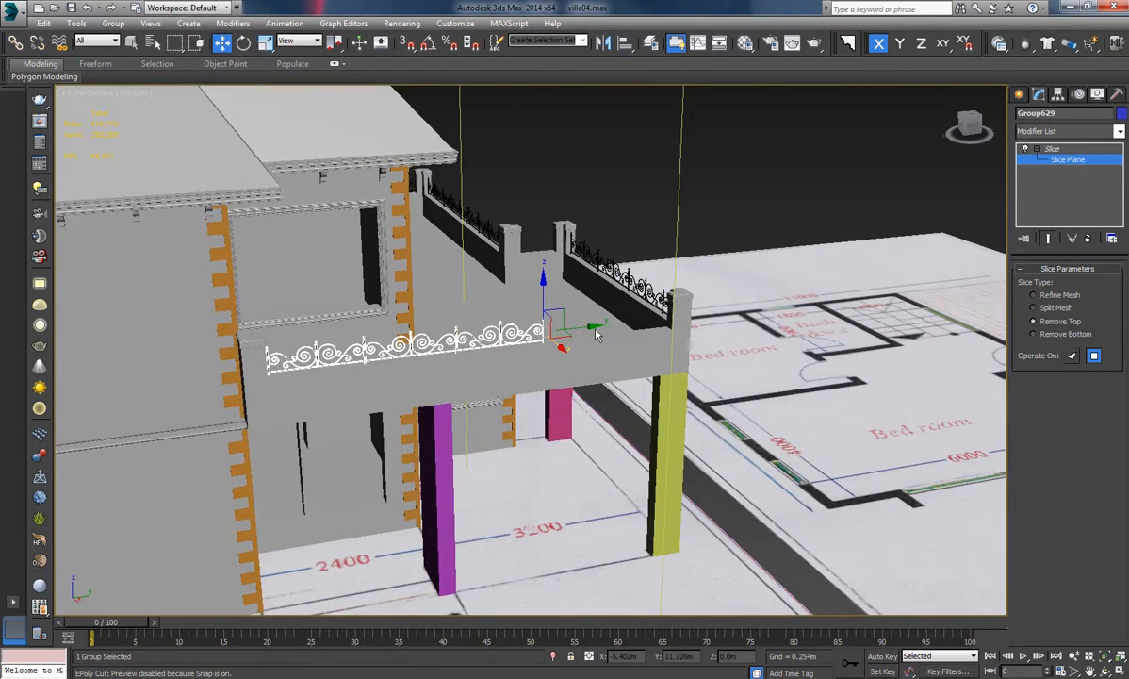
scroll(596, 334, "up", 4)
left_click_drag(488, 331, 820, 329)
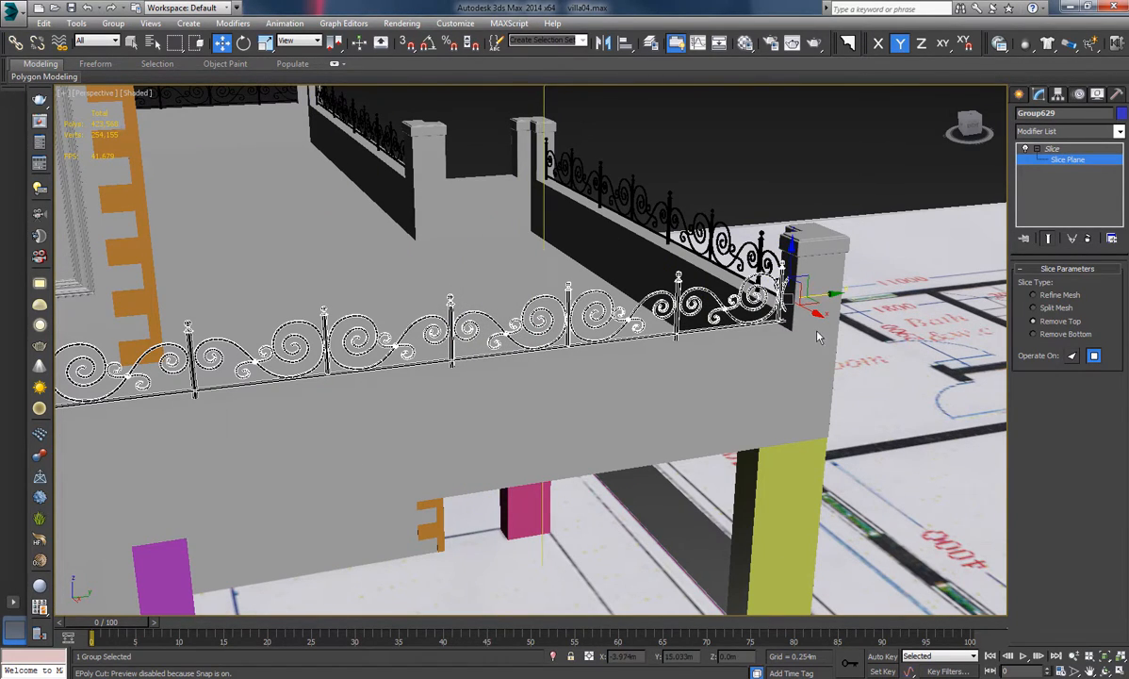
middle_click_drag(818, 337, 786, 313, "alt")
left_click(1054, 162)
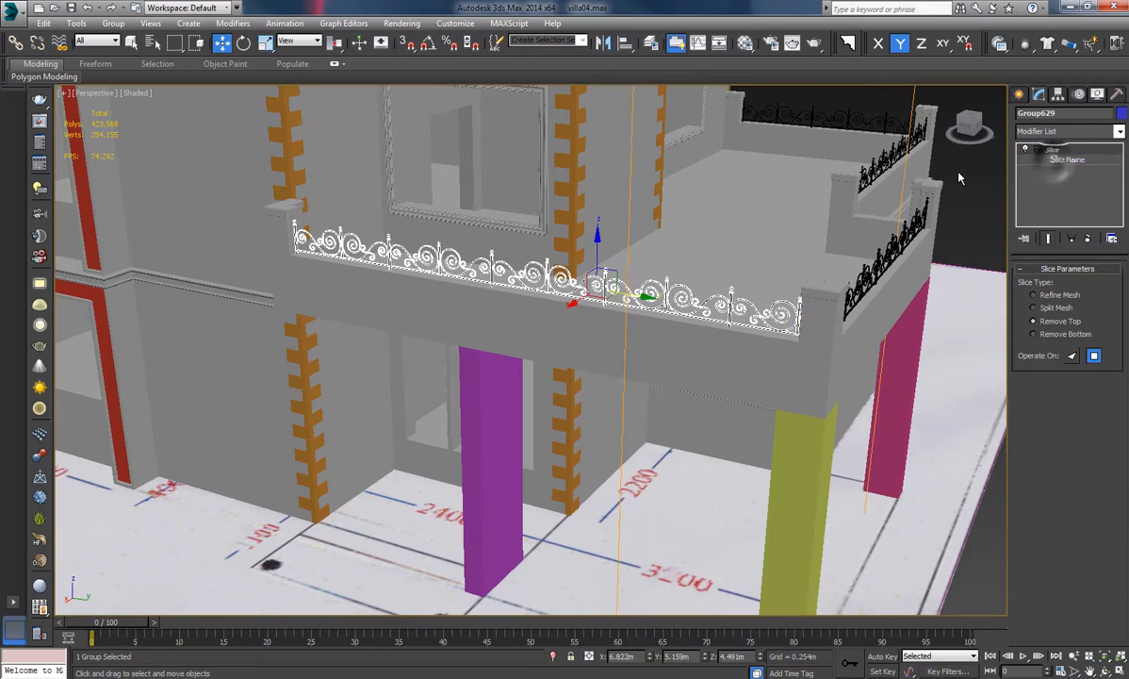
Make an independent copy of the trimmed fence above the purple and yellow columns, placed near the short parapet above the pink column.
left_click(958, 175)
middle_click_drag(882, 165, 525, 330, "alt")
scroll(694, 296, "down", 5)
left_click(565, 297)
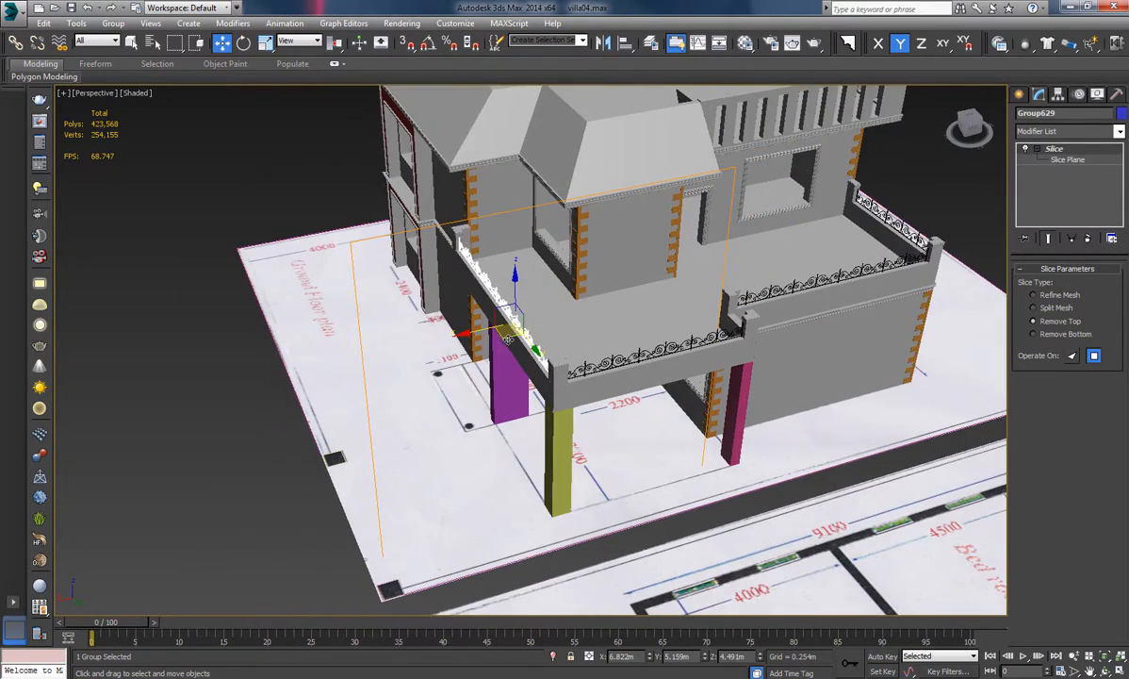
left_click_drag(509, 338, 744, 350, "shift")
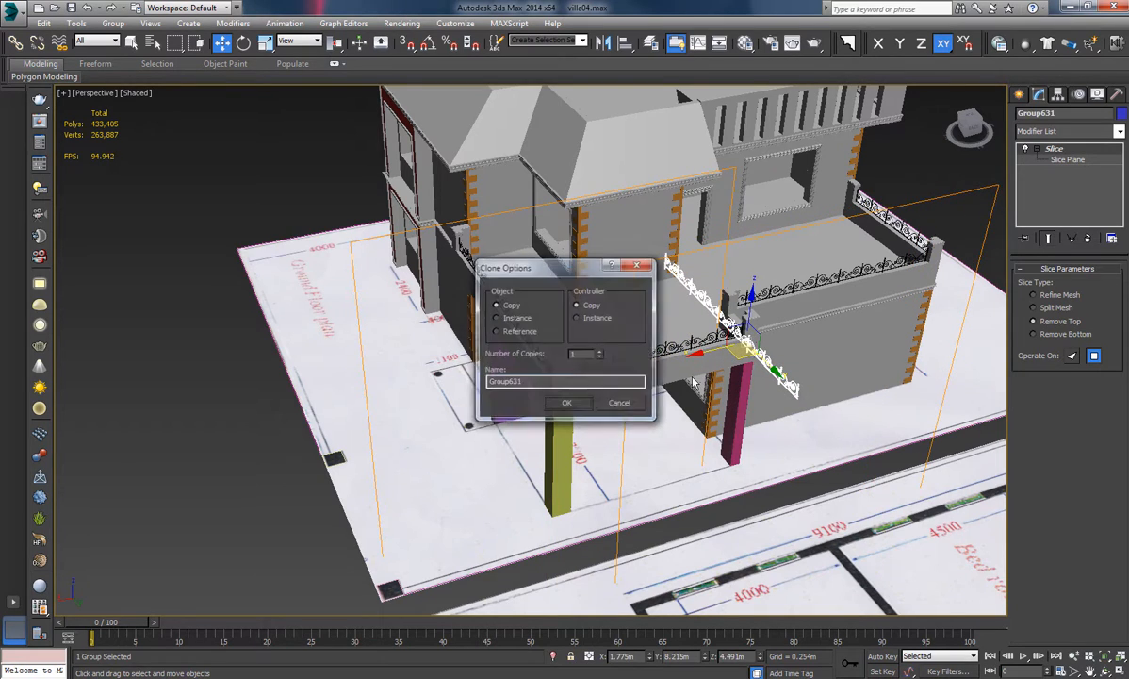
left_click(574, 411)
In the wireframe top view, move the copied fence along X onto the centreline of the short parapet.
key("t")
scroll(647, 268, "down", 3)
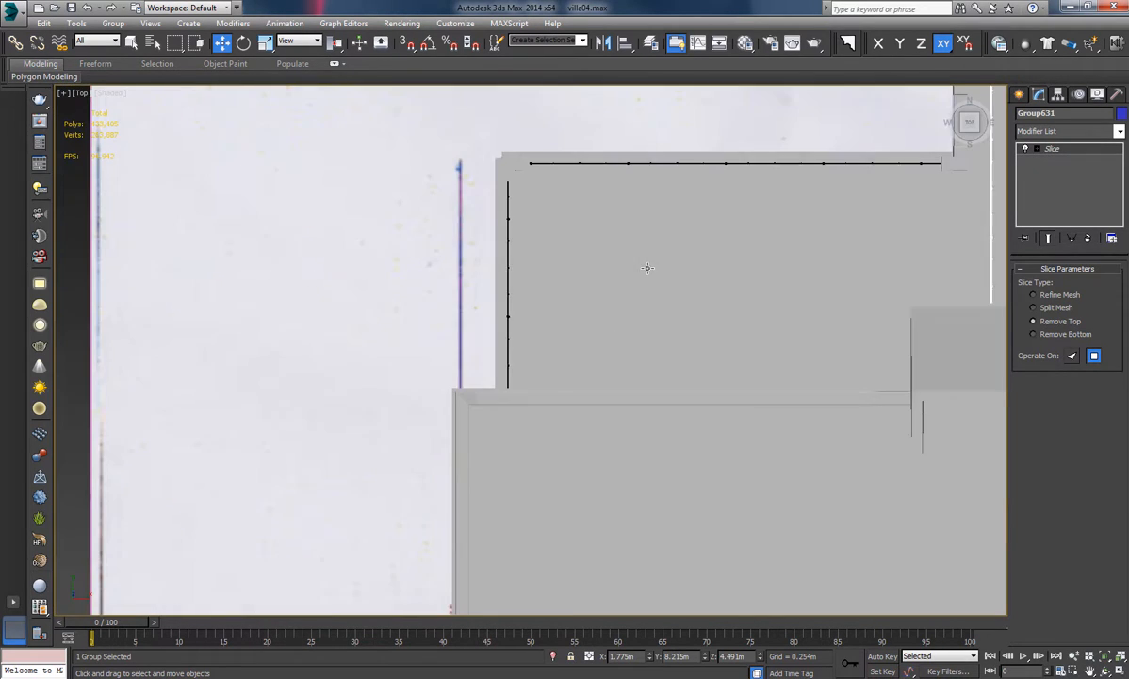
key("F3")
scroll(619, 288, "down", 5)
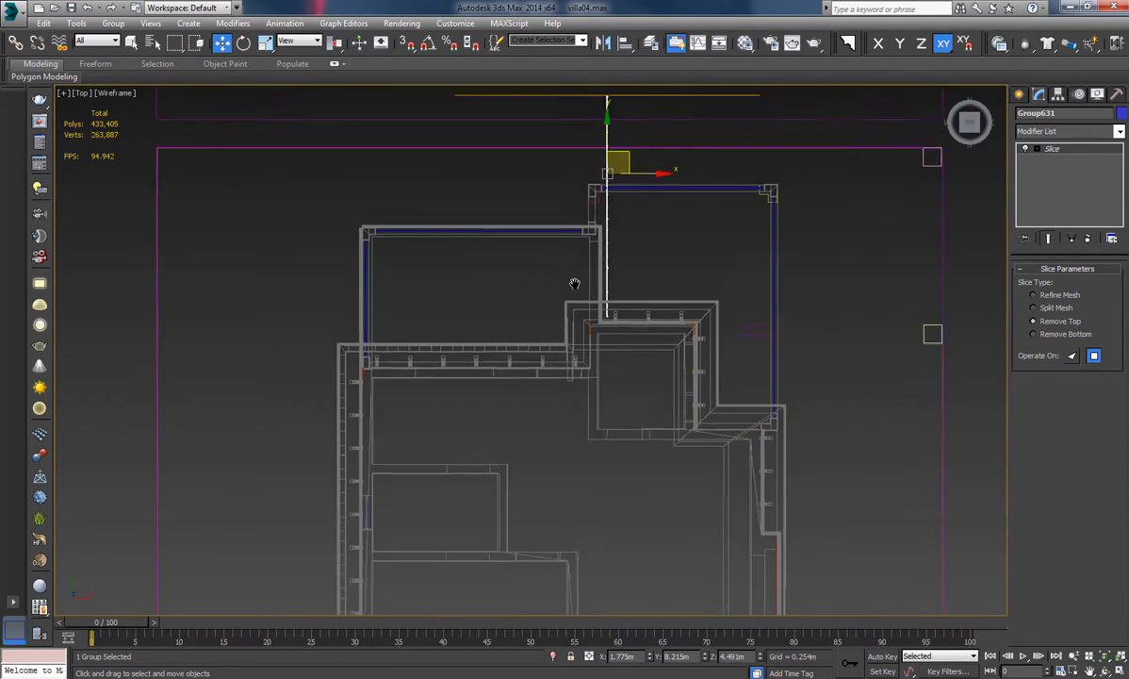
scroll(585, 279, "up", 2)
scroll(545, 272, "up", 2)
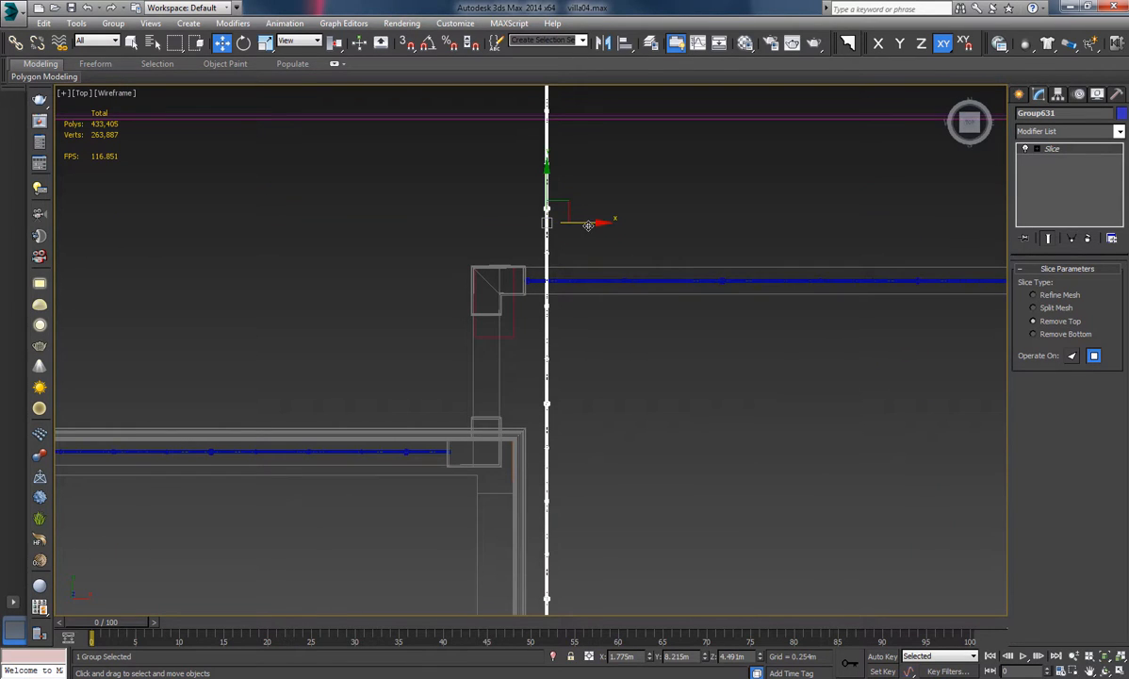
left_click_drag(588, 224, 528, 225)
middle_click_drag(586, 291, 576, 302)
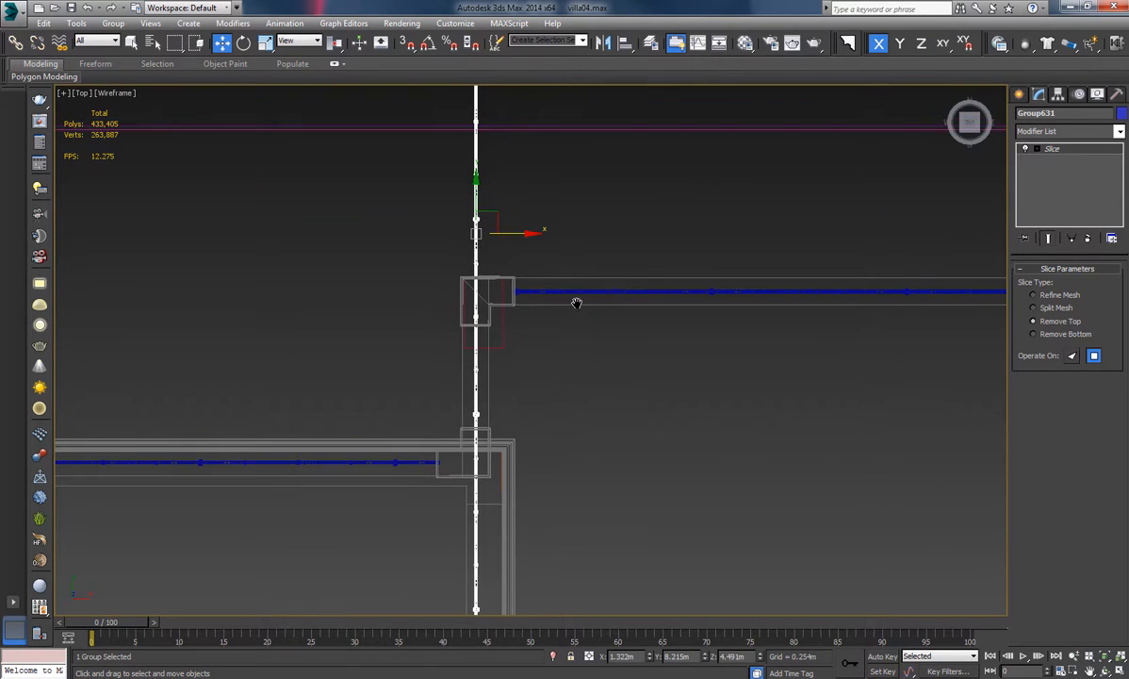
In the shaded perspective view, move the copied fence along Y so its scrollwork spans the gap between the short parapet's two pillars.
key("p")
mouse_move(632, 351)
middle_mouse_down("alt")
mouse_move(542, 290)
mouse_move(719, 377)
mouse_move(616, 326)
mouse_move(672, 351)
mouse_move(820, 361)
middle_mouse_up("alt")
key("F3")
left_click_drag(832, 347, 1123, 357)
left_click_drag(716, 344, 872, 351)
middle_click_drag(814, 397, 655, 356, "alt")
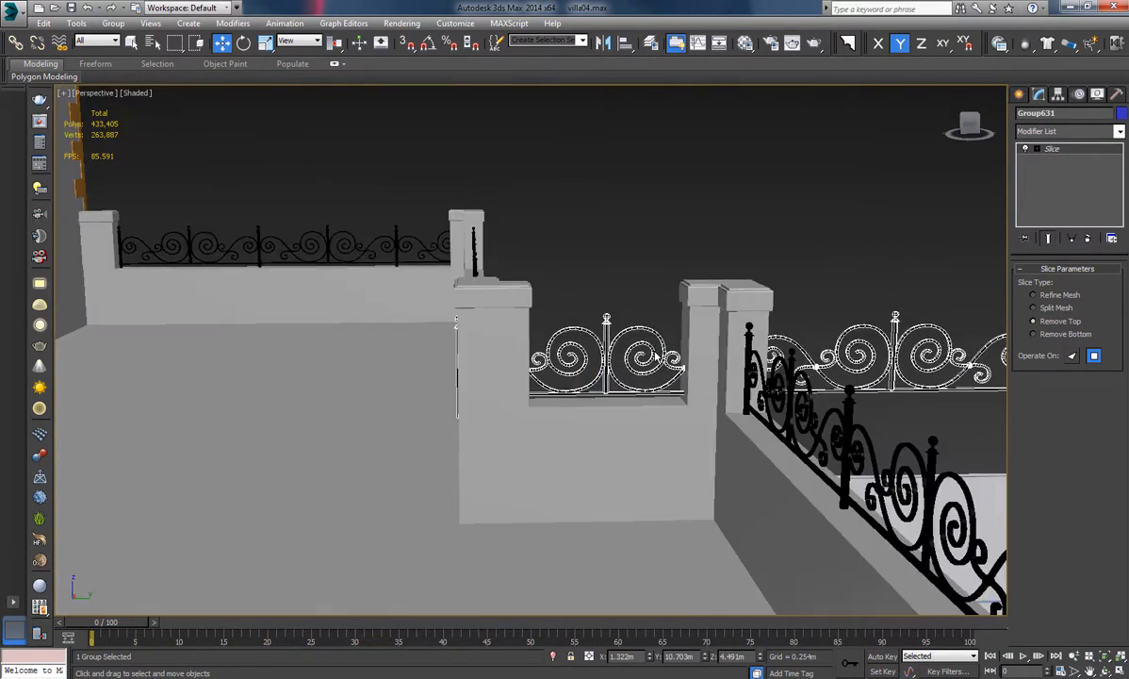
middle_click_drag(568, 384, 689, 379, "alt")
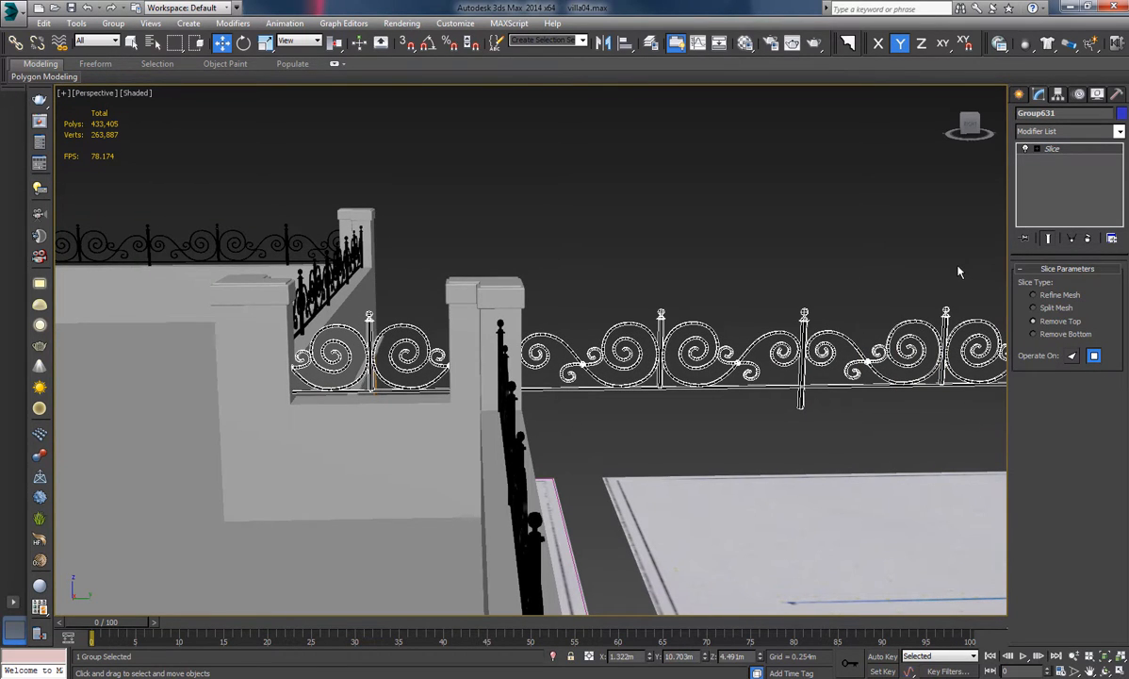
middle_click_drag(717, 328, 733, 336, "alt")
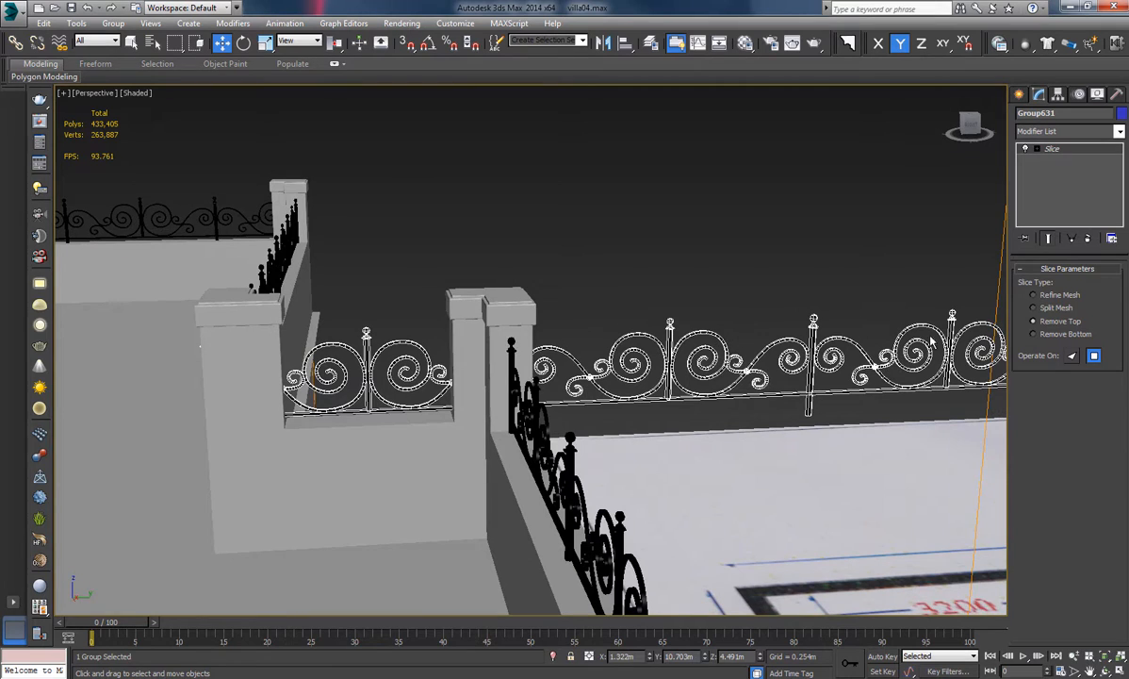
Move the copied fence's existing slice plane along Y to the outer pillar of the short parapet, trimming the overshoot there.
scroll(733, 302, "down", 5)
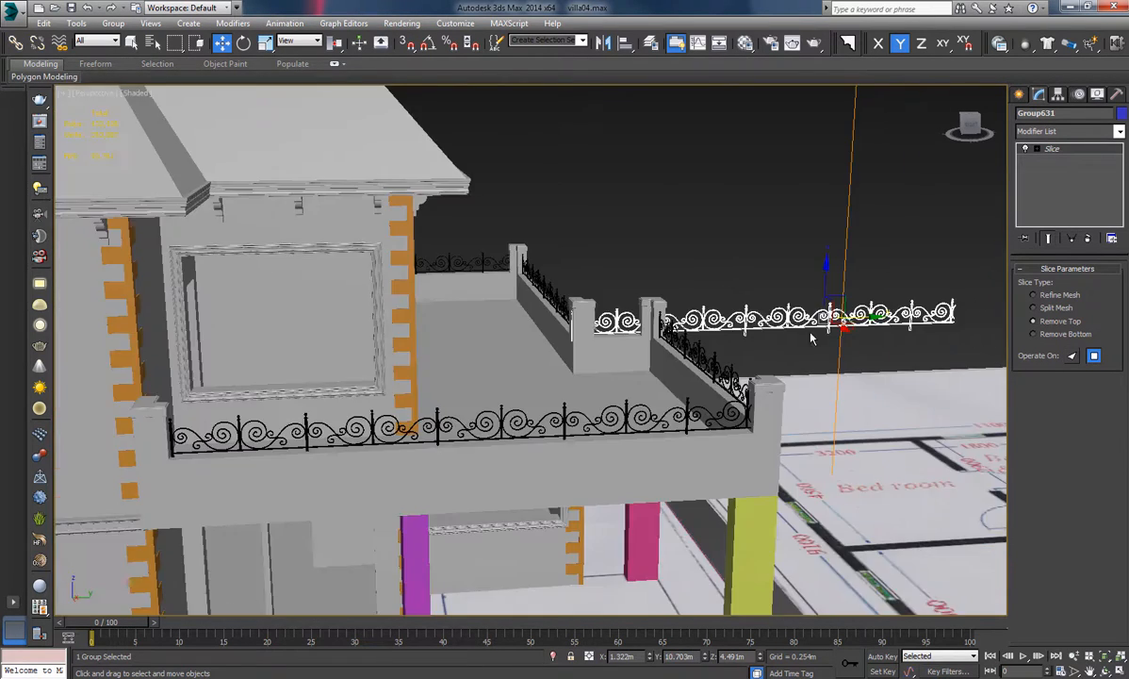
middle_click_drag(811, 336, 713, 403)
left_click(1038, 150)
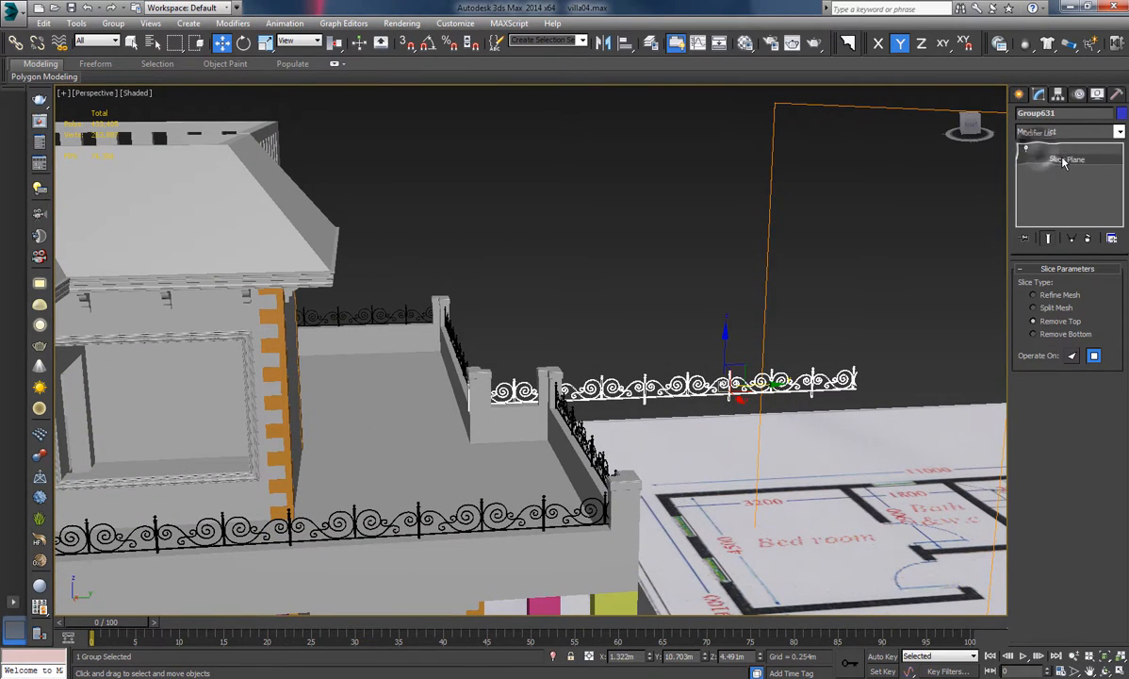
left_click(1066, 160)
left_click_drag(895, 378, 556, 395)
scroll(540, 397, "up", 5)
scroll(540, 397, "up", 5)
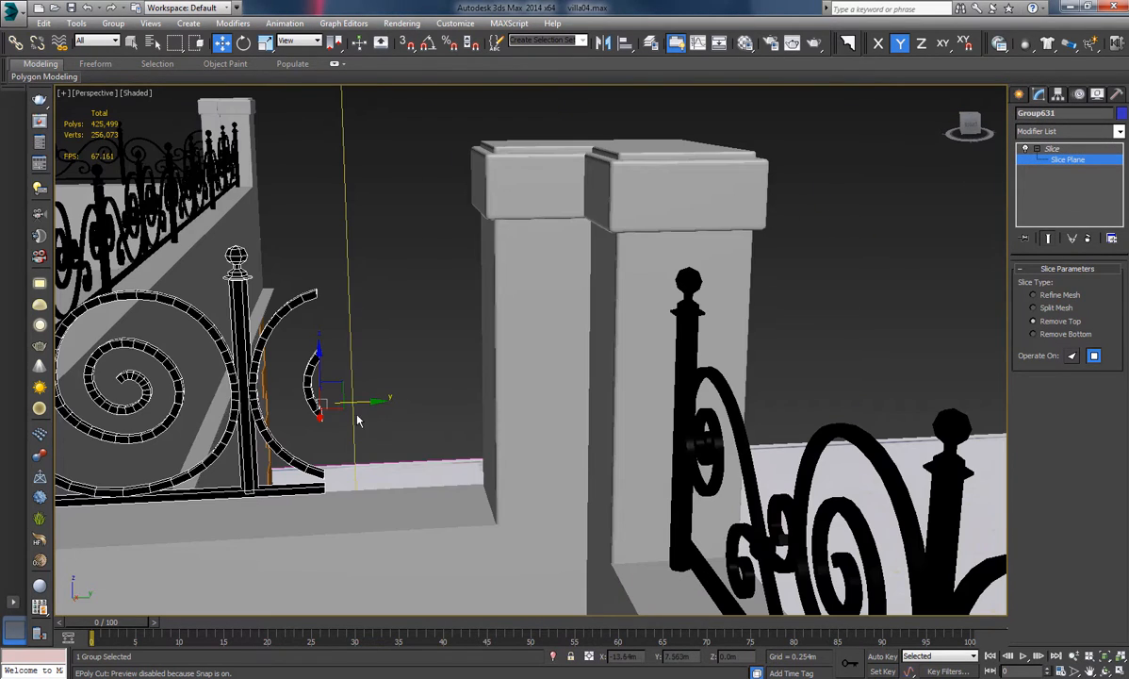
left_click_drag(363, 403, 534, 400)
middle_click_drag(533, 399, 517, 362)
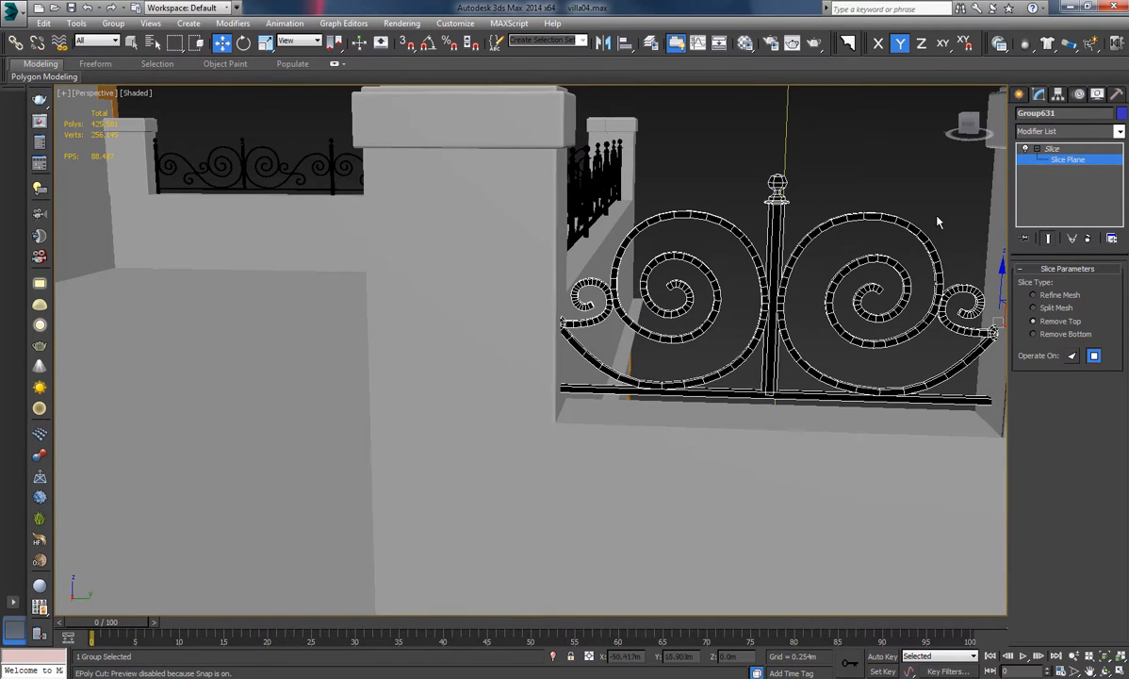
Add a second Slice modifier to the short fence and activate its slice plane.
left_click(1120, 132)
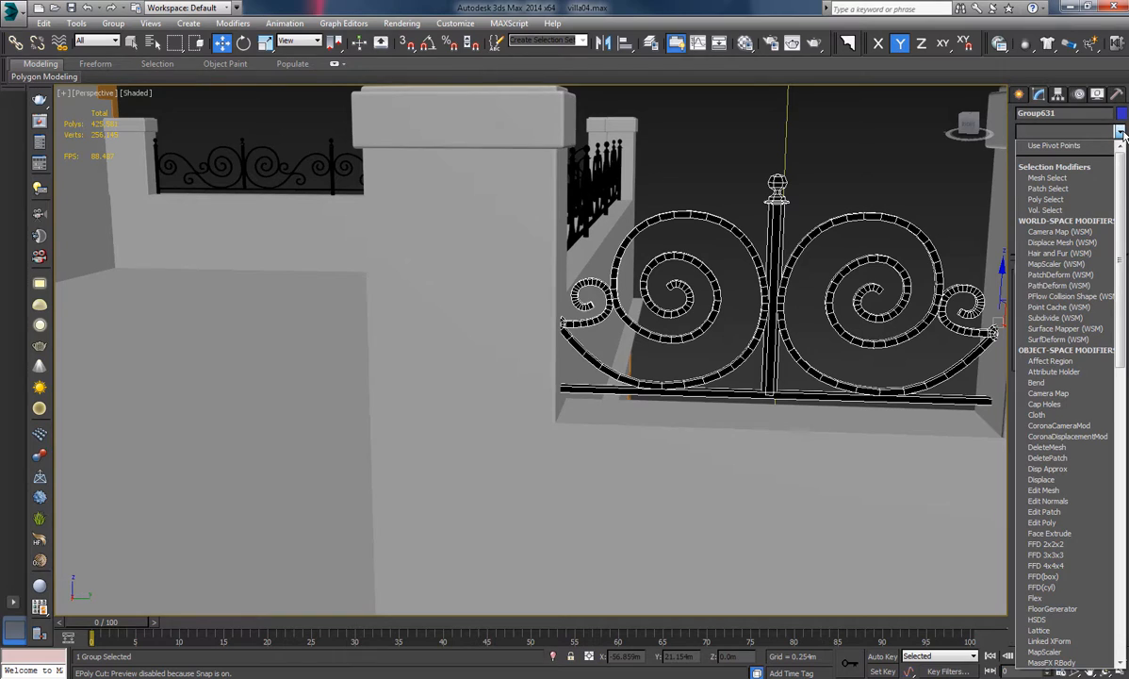
key("s")
key("s")
key("s")
key("s")
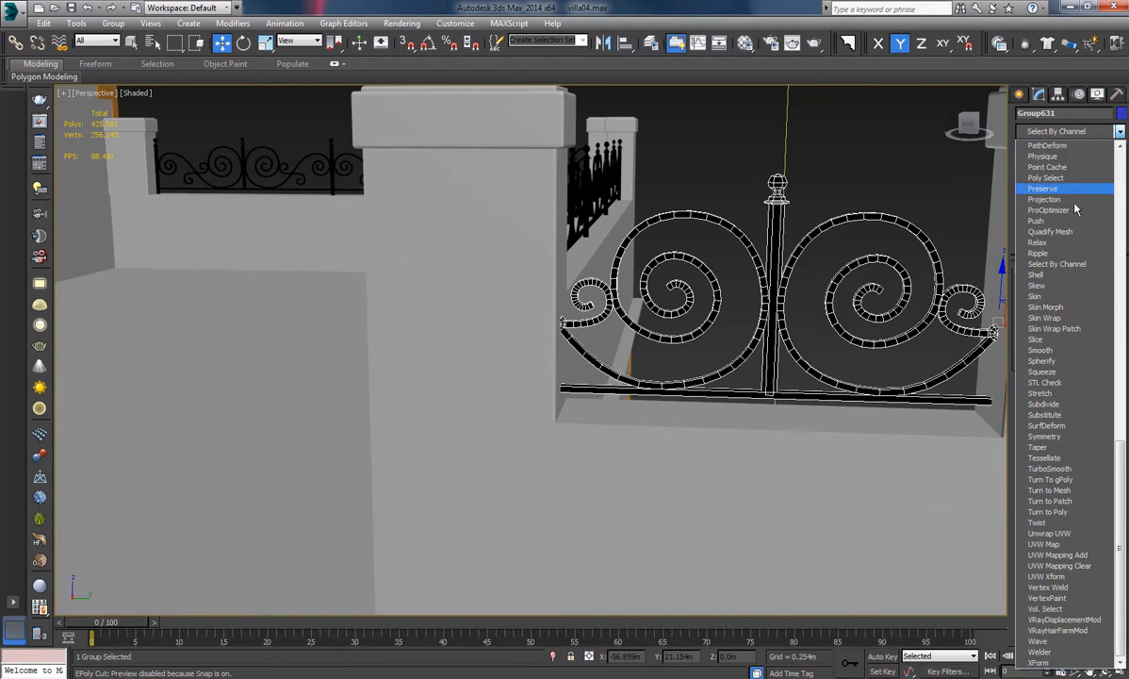
key("s")
key("s")
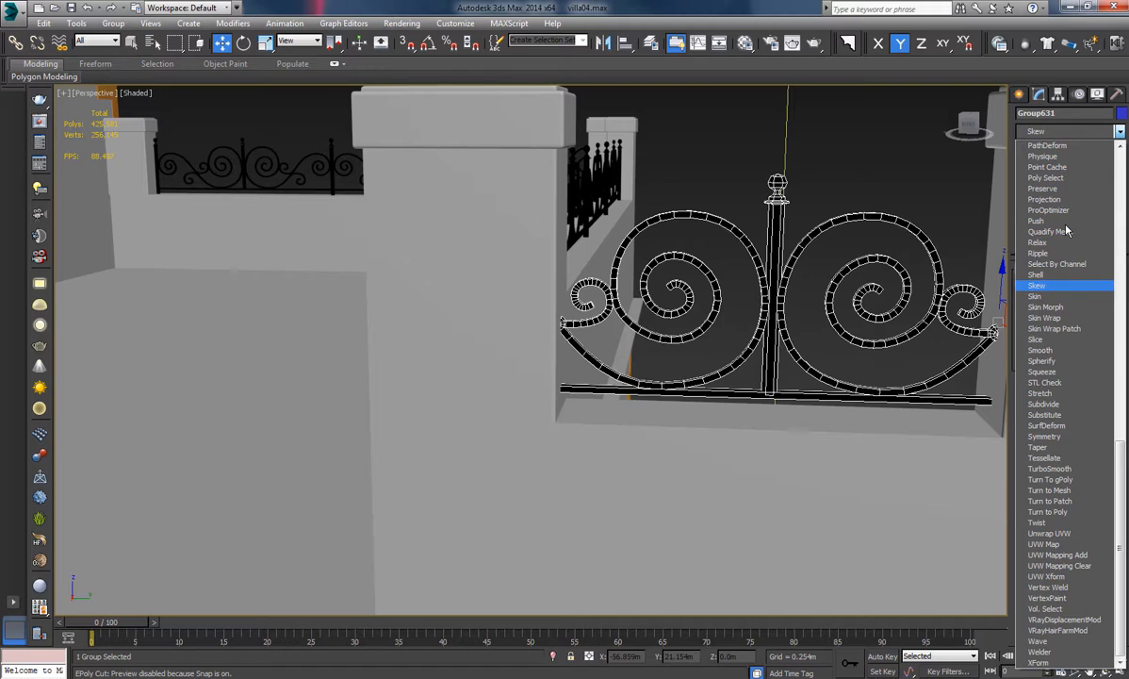
left_click(1037, 340)
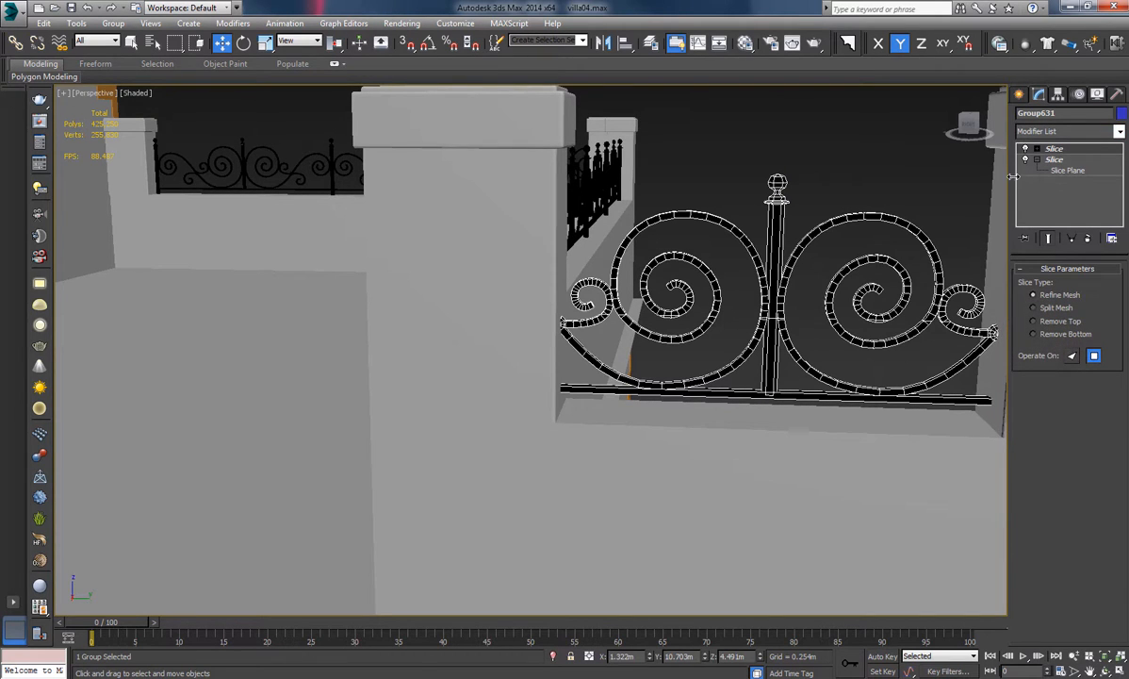
left_click(1061, 161)
Rotate the second slice plane 90 degrees about Y and 90 degrees about Z to stand across the short fence.
scroll(835, 320, "down", 10)
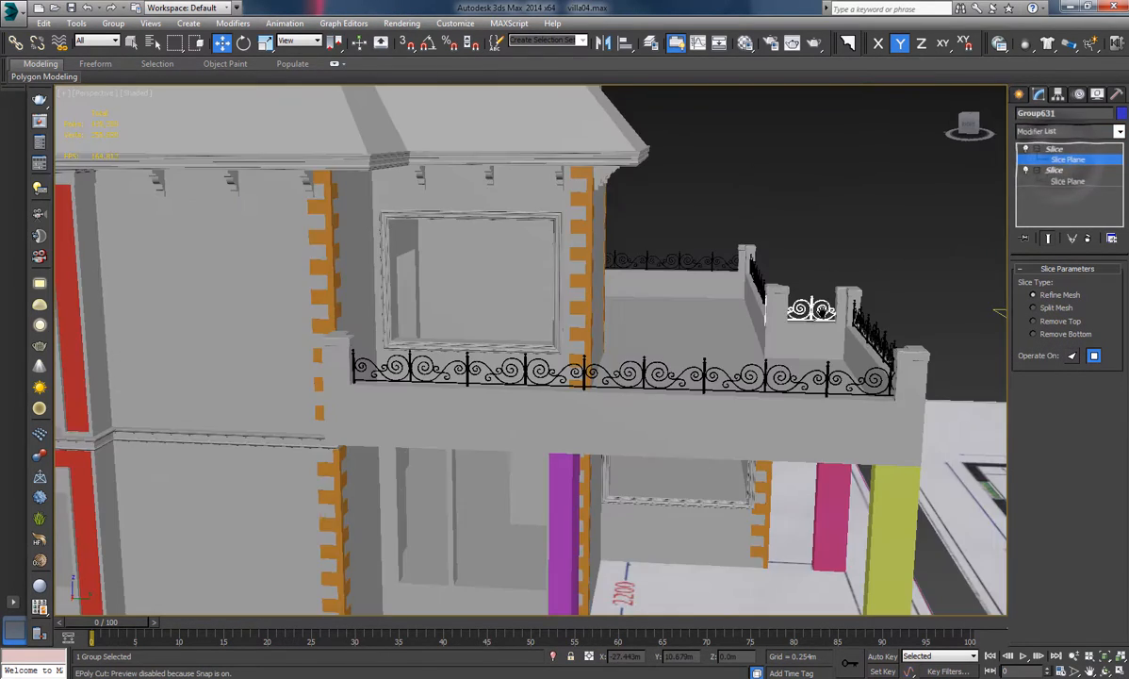
middle_click_drag(769, 311, 792, 340, "alt")
scroll(791, 339, "up", 8)
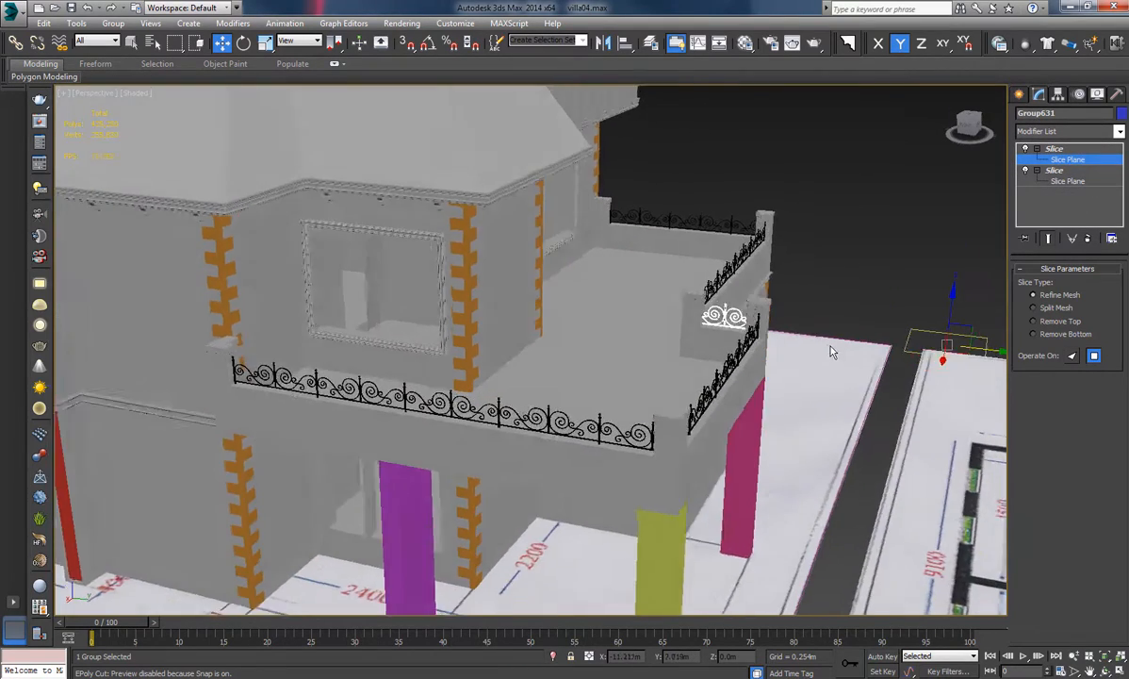
right_click(243, 44)
type("90")
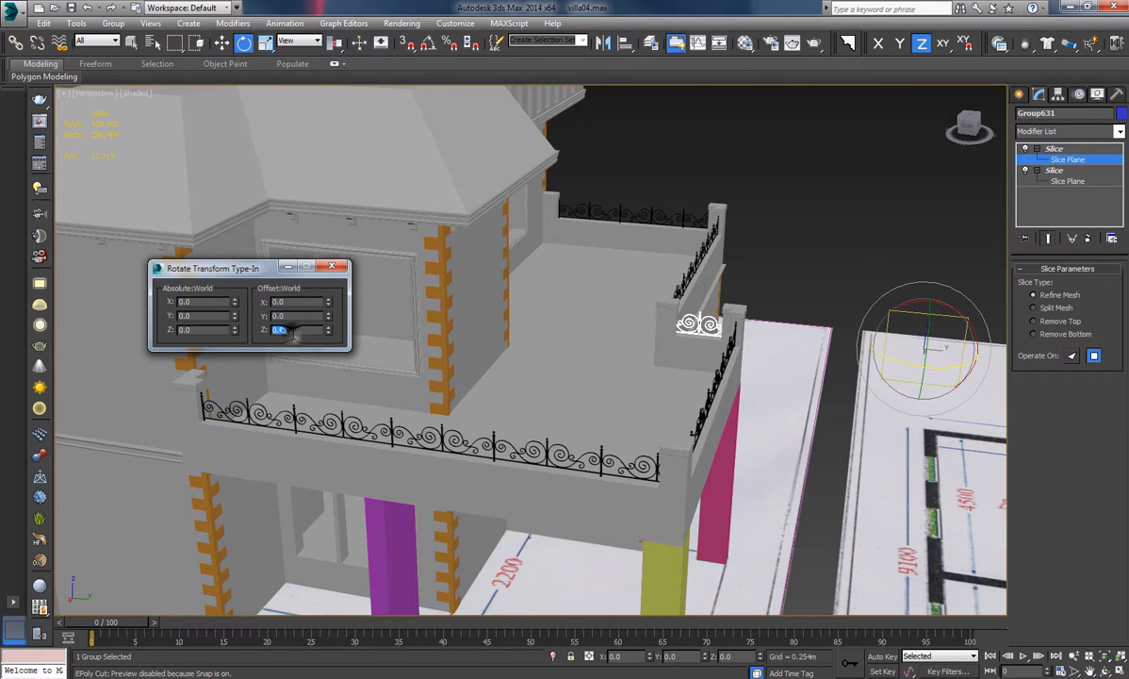
type("90")
key("Return")
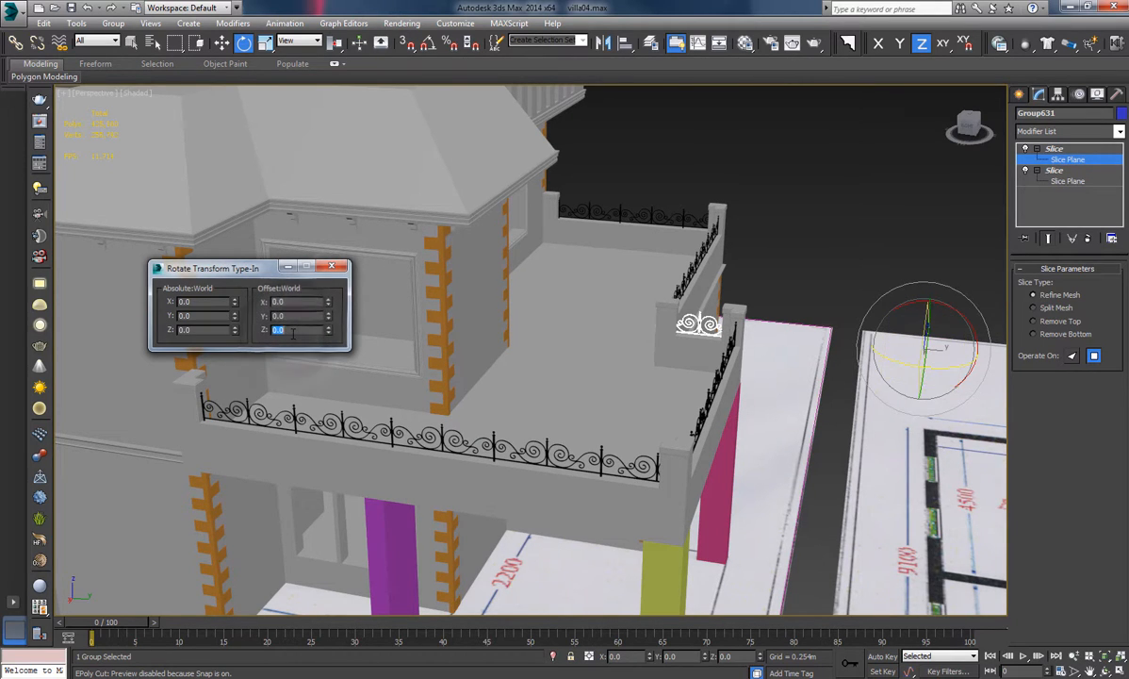
left_click(343, 268)
key("z")
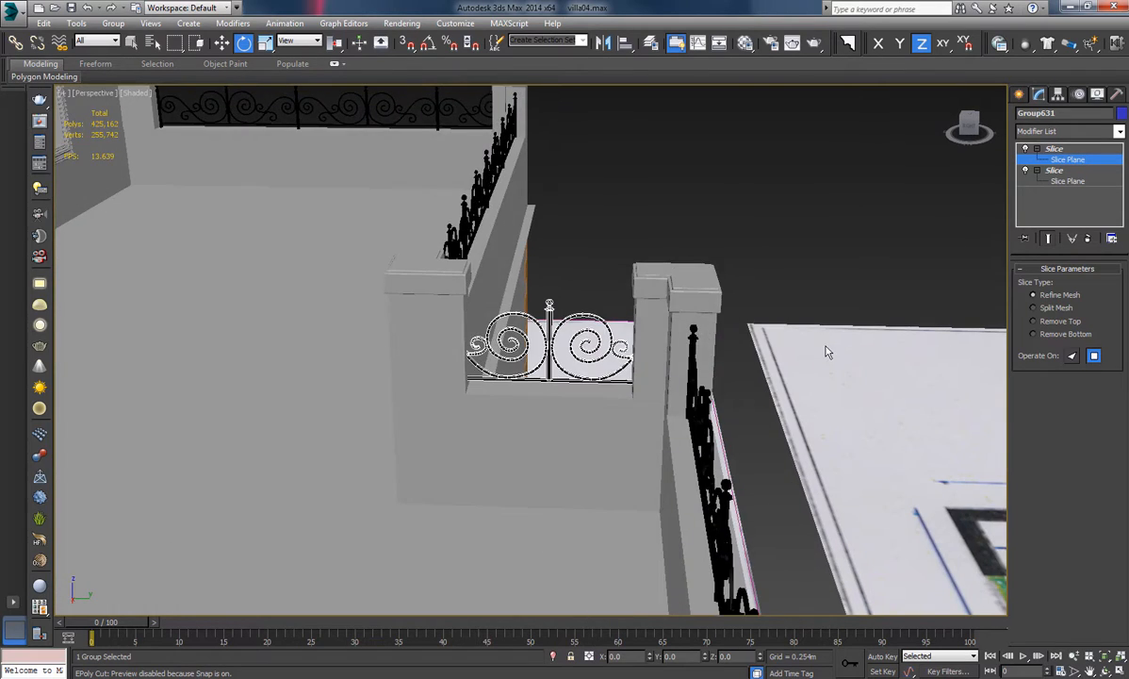
Move the second slice plane along Y onto the short fence and set its slice type to Remove Bottom.
scroll(823, 352, "down", 5)
middle_click_drag(819, 353, 761, 358)
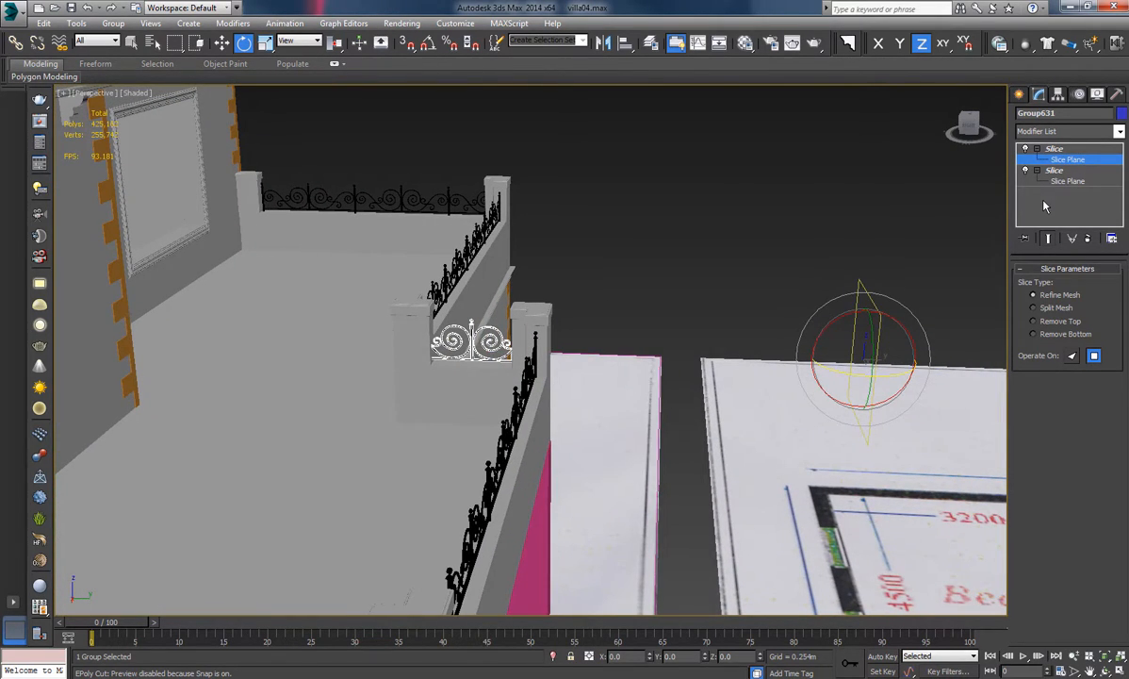
middle_click_drag(844, 336, 859, 333, "alt")
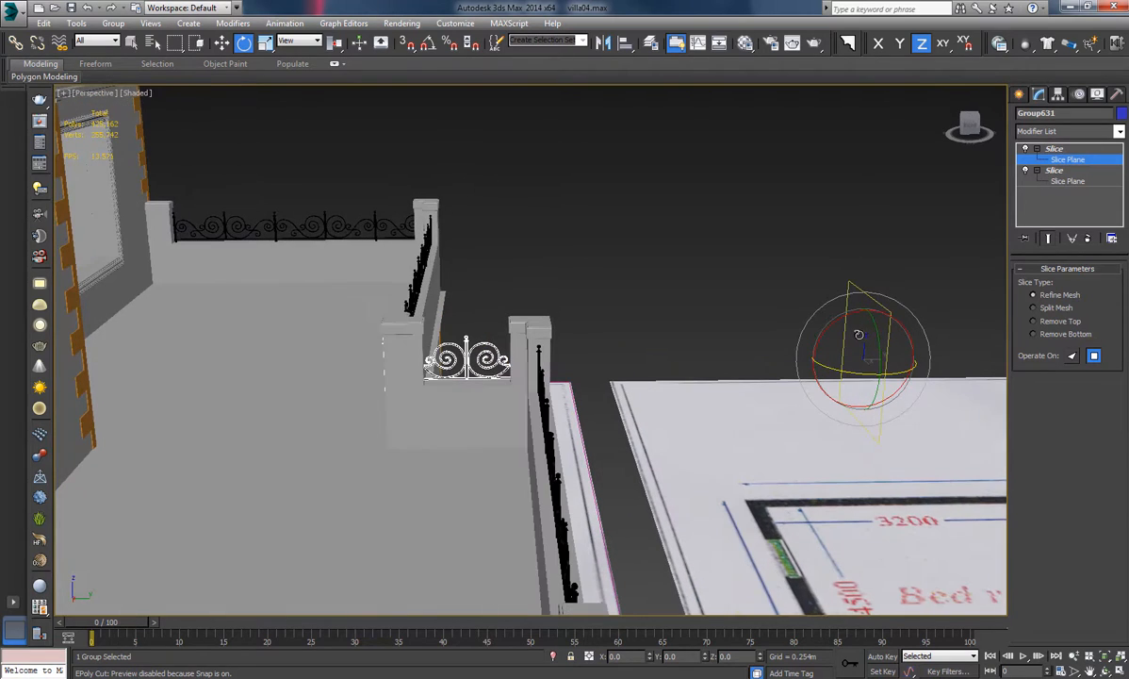
left_click(221, 43)
left_click_drag(883, 361, 568, 388)
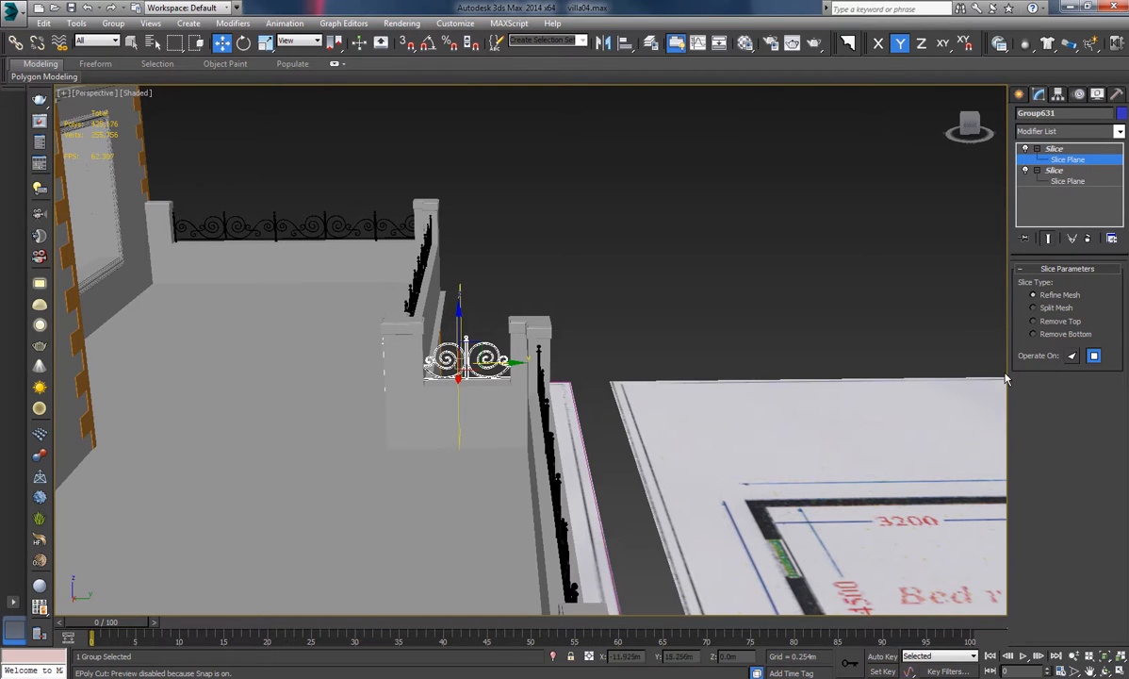
left_click(1034, 335)
Move the second slice plane along Y to the short parapet's inner pillar, leave slice plane editing and deselect the fence.
scroll(502, 308, "up", 5)
scroll(524, 362, "up", 4)
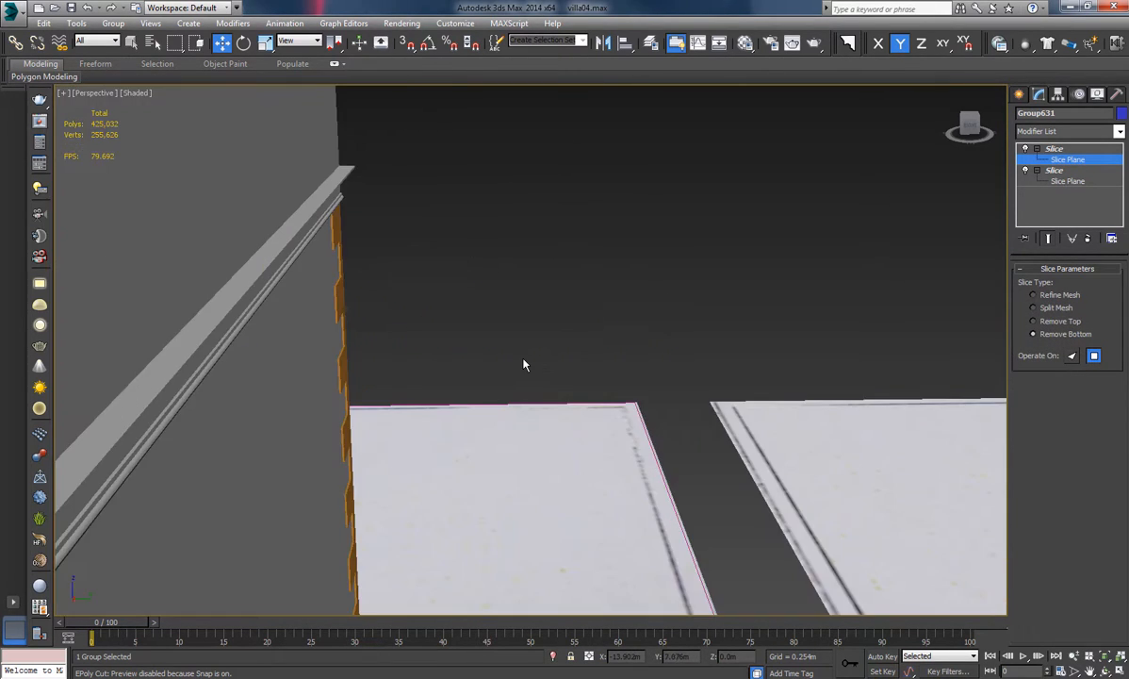
scroll(525, 362, "down", 2)
middle_click_drag(519, 371, 486, 364, "alt")
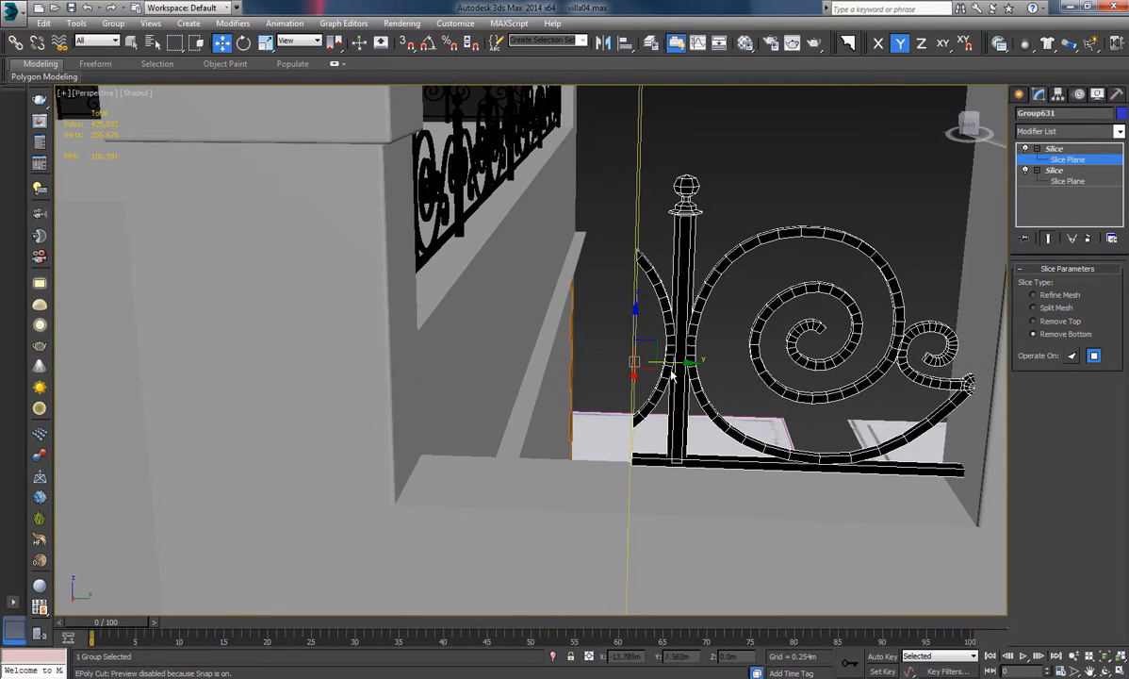
left_click_drag(678, 361, 439, 357)
scroll(635, 358, "down", 6)
middle_click_drag(651, 349, 792, 344, "alt")
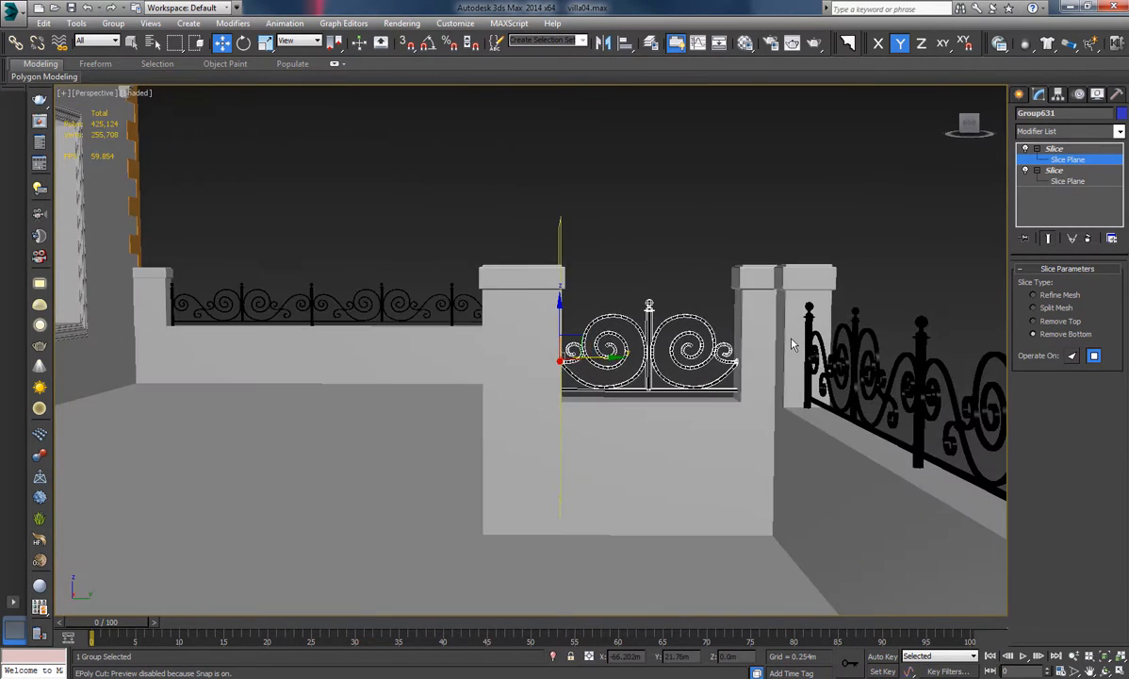
left_click(1083, 162)
left_click(695, 222)
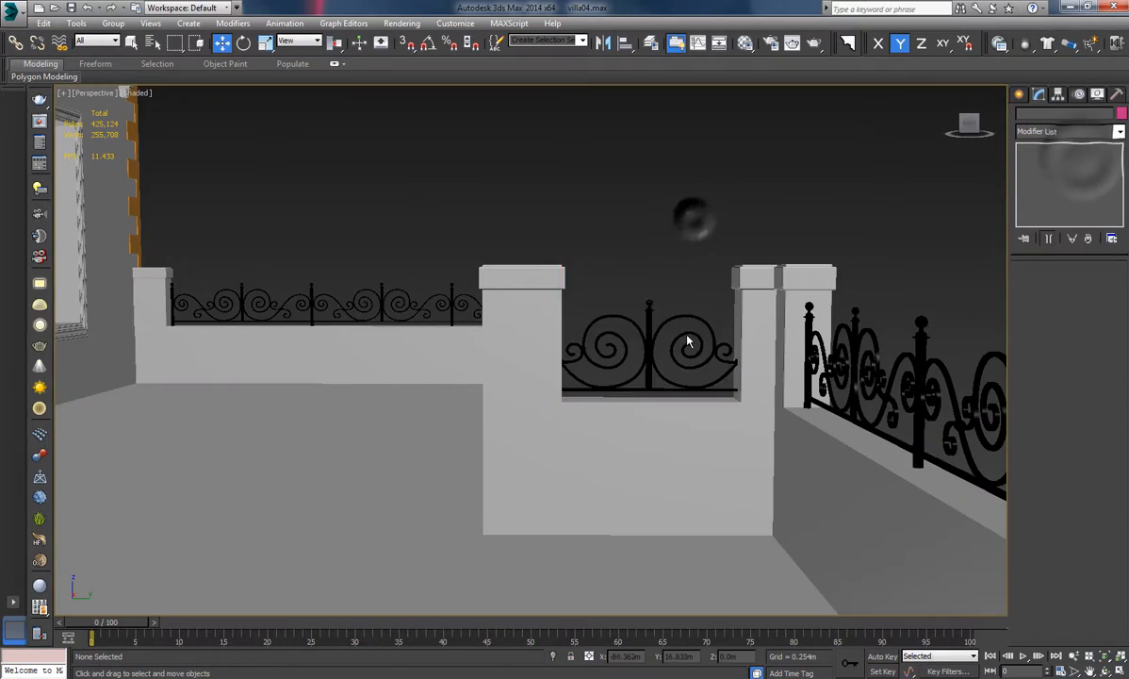
Examine the fenced balcony from above, from the front and from below, including the columns that support it.
scroll(688, 340, "down", 5)
middle_click_drag(724, 349, 731, 264, "alt")
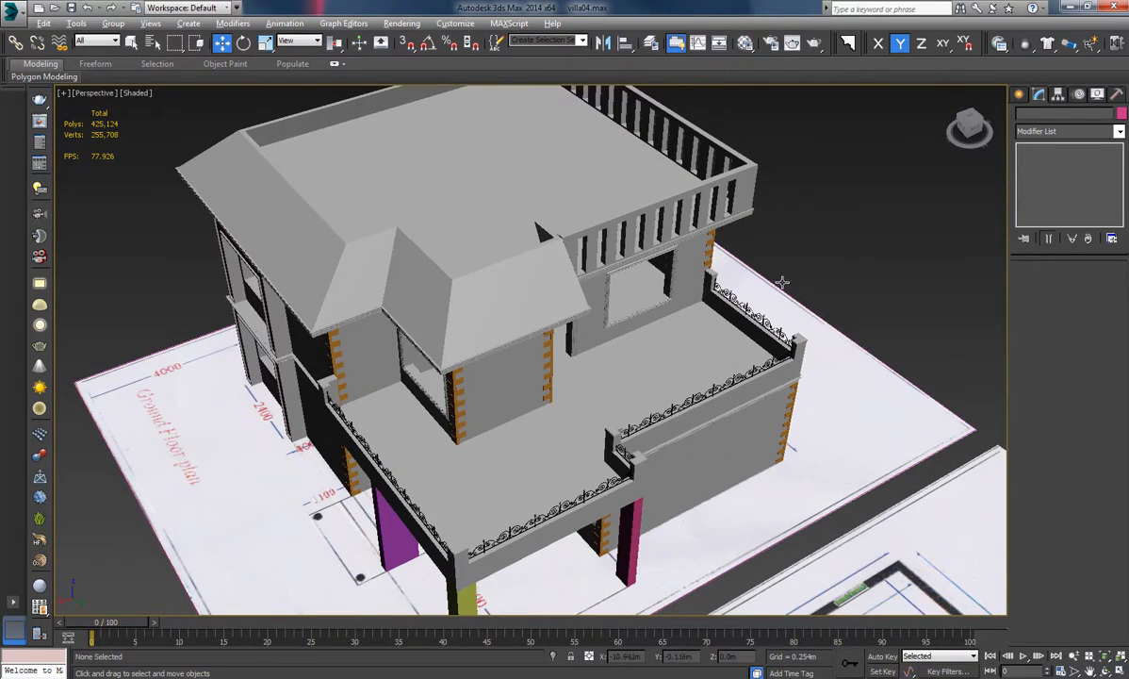
right_click(824, 238)
left_click(877, 181)
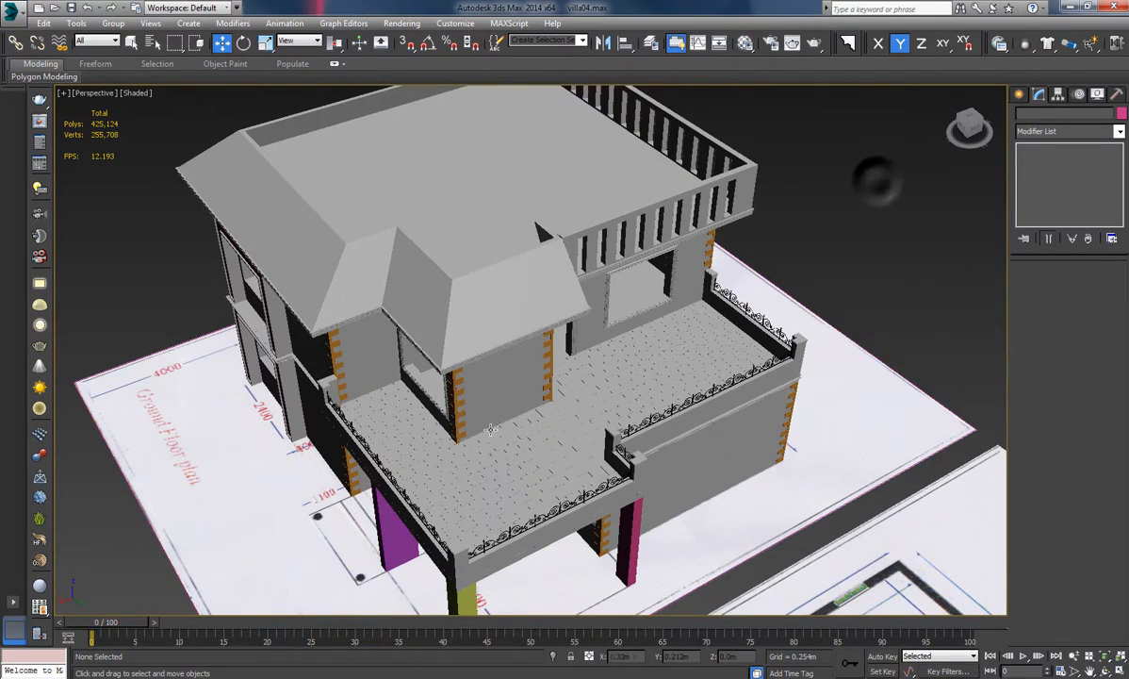
middle_click_drag(811, 160, 564, 363, "alt")
scroll(563, 364, "up", 5)
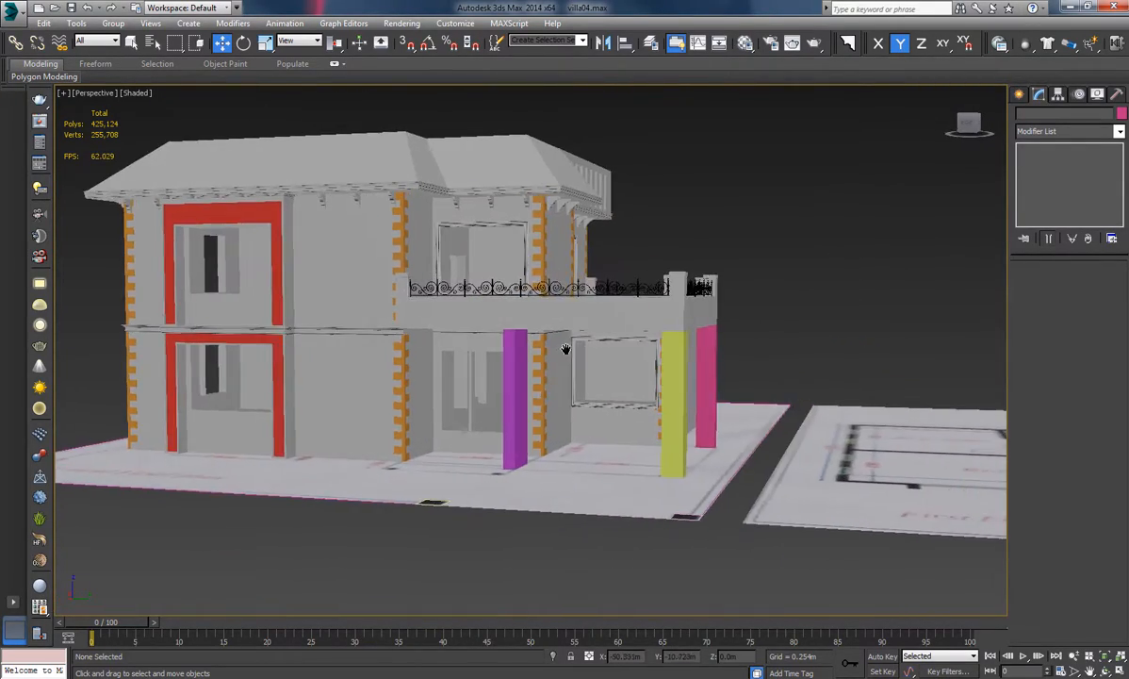
middle_click_drag(652, 323, 639, 286, "alt")
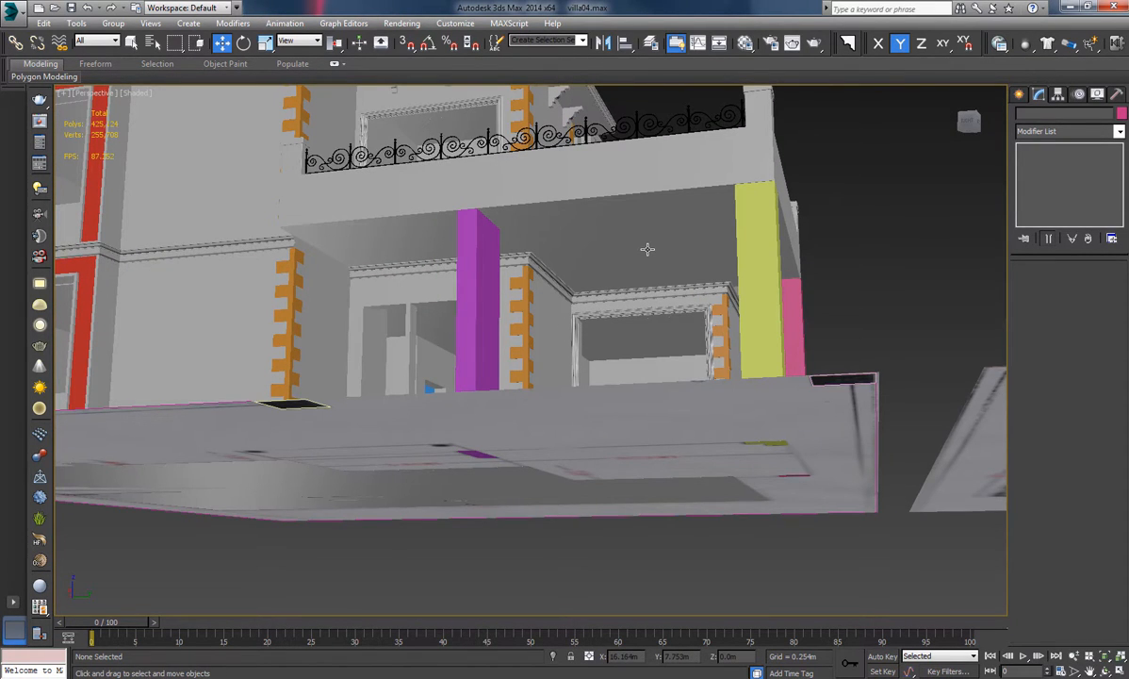
middle_click_drag(648, 249, 730, 370, "alt")
Give the three coloured columns under the balcony the light grey object colour and deselect them.
left_click(732, 370)
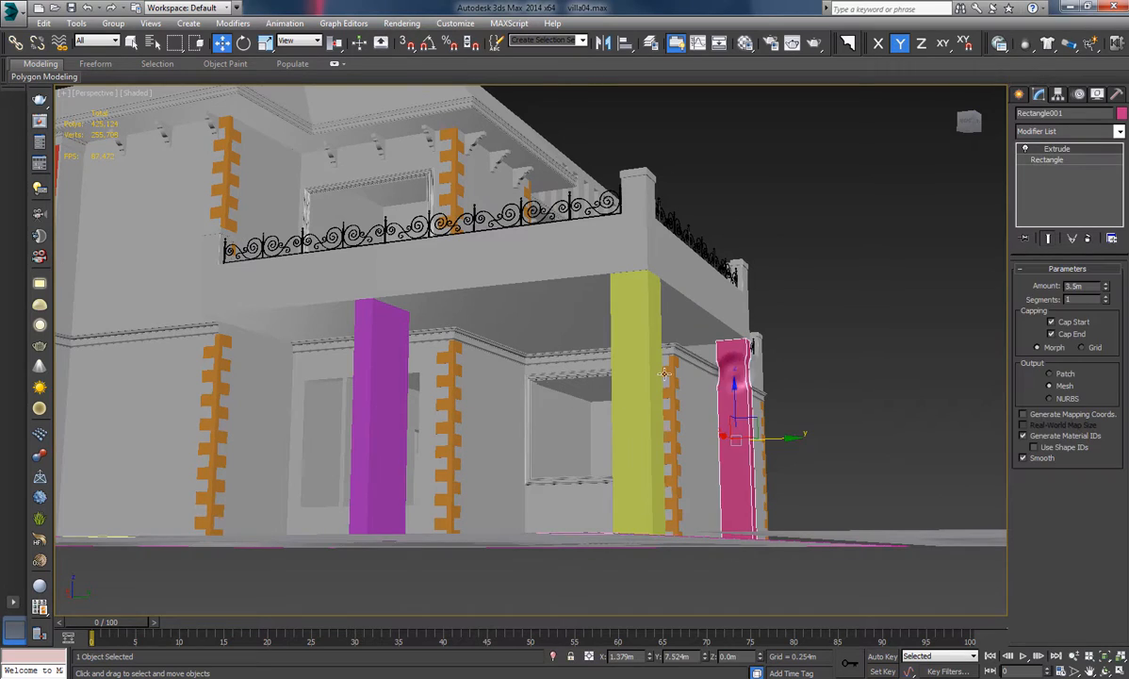
left_click(655, 375, "ctrl")
left_click(388, 394, "ctrl")
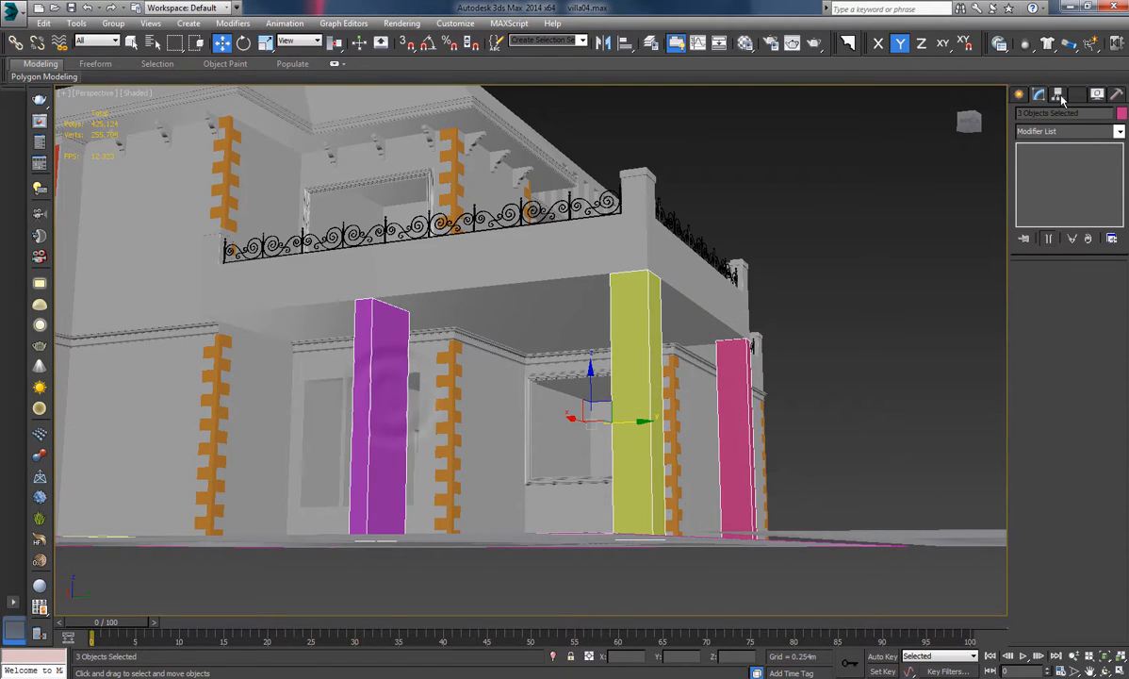
left_click(1120, 112)
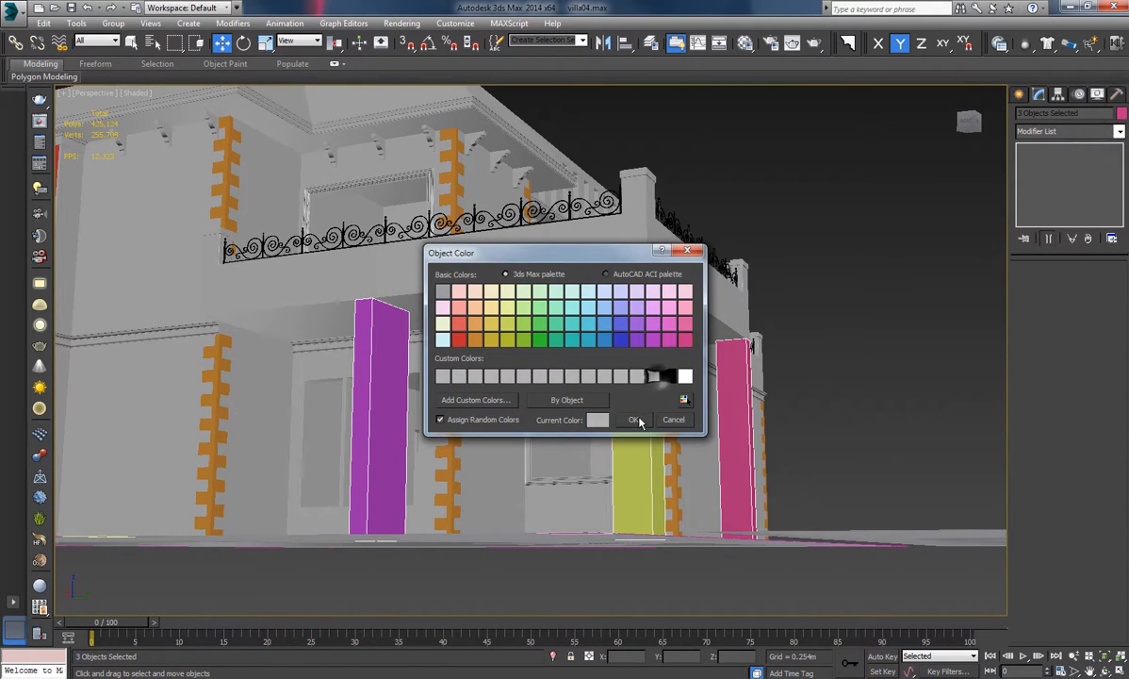
left_click(639, 421)
left_click(831, 264)
Isolate the L-shaped corner column under the balcony and convert it to an editable poly.
middle_click_drag(831, 261, 681, 305, "alt")
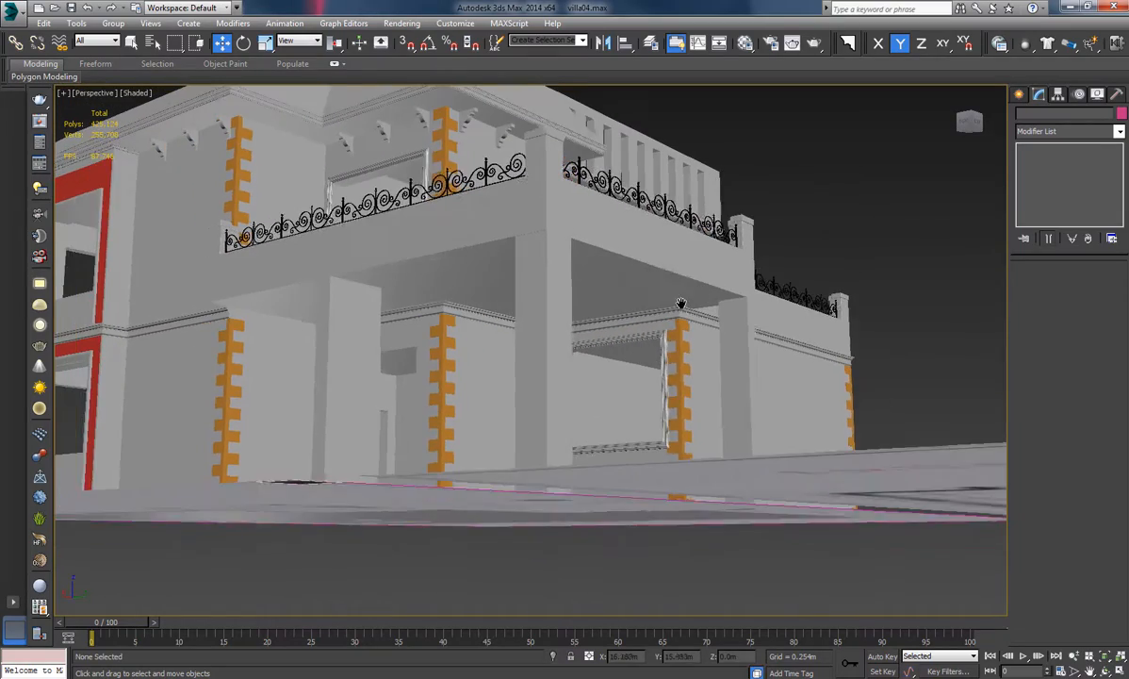
middle_click_drag(564, 279, 600, 289, "alt")
left_click(606, 289)
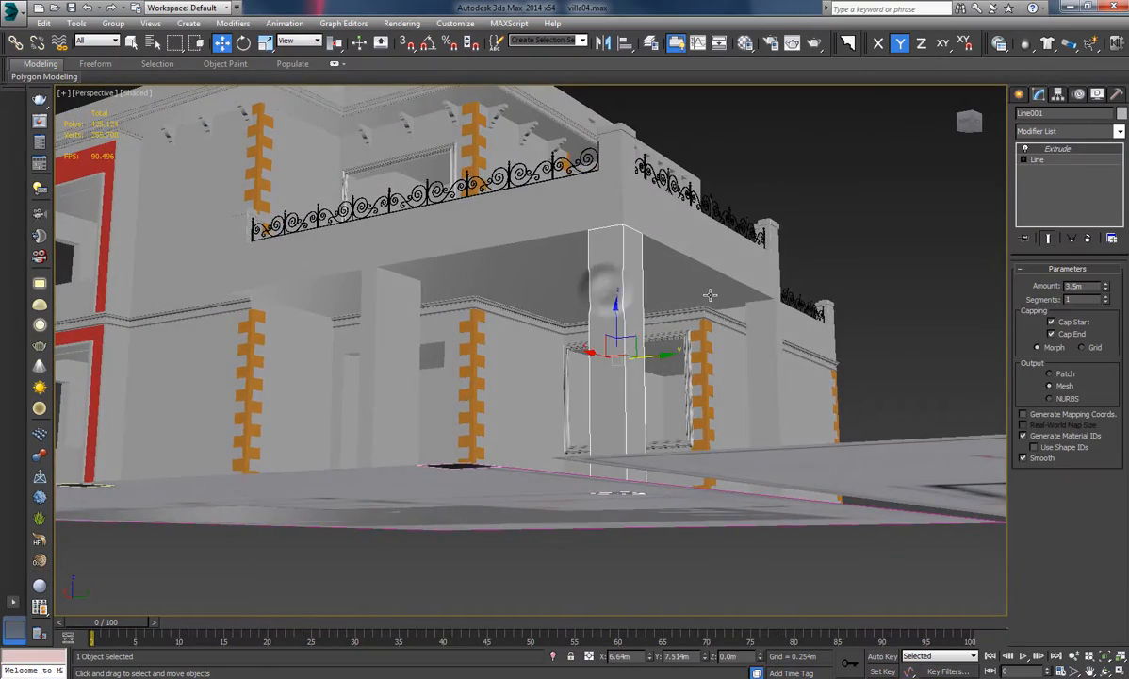
middle_click_drag(710, 295, 561, 335, "alt")
middle_click_drag(646, 375, 582, 363)
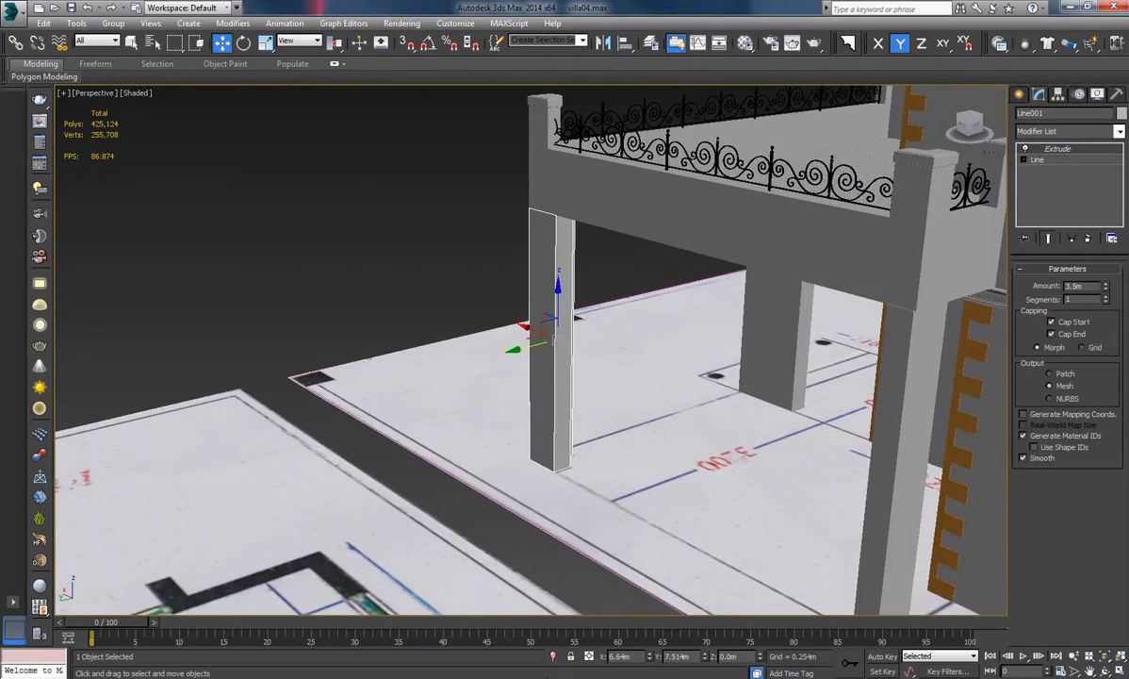
key("alt+q")
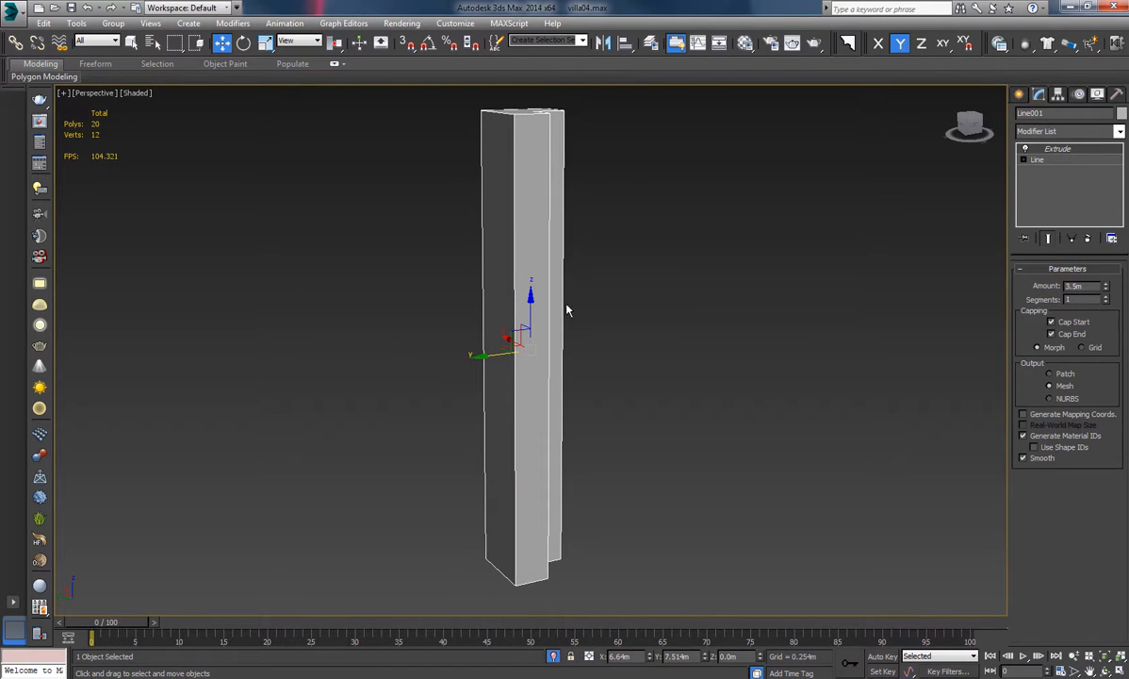
right_click(526, 307)
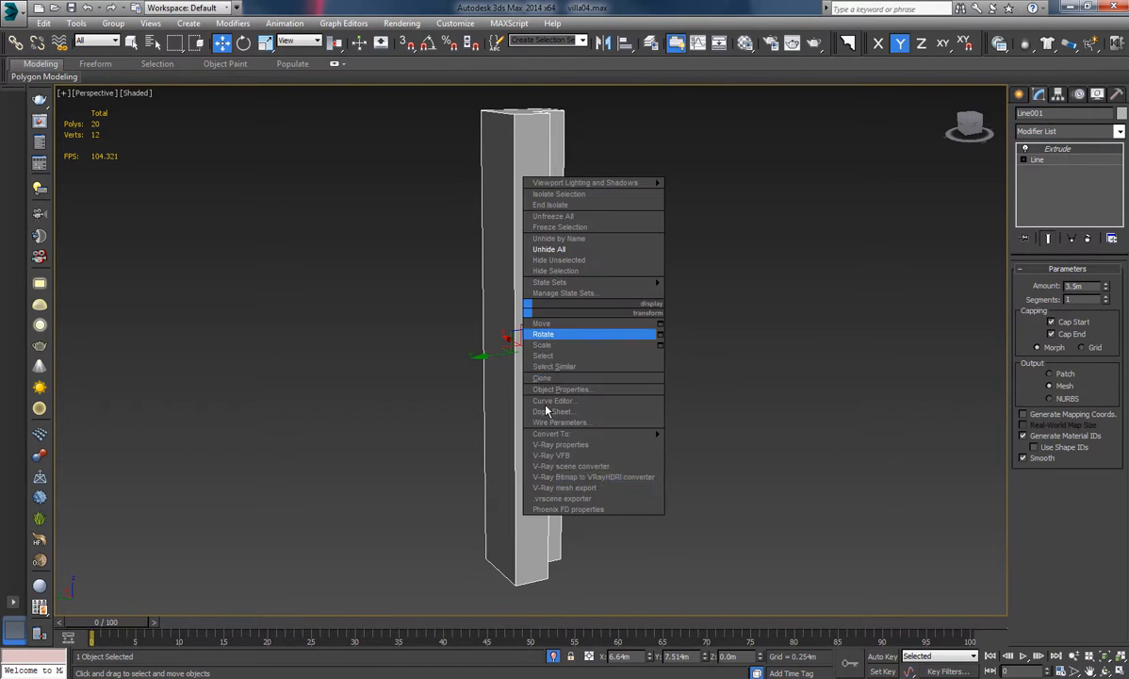
left_click(726, 444)
Connect the top and bottom edges of one leg's end face on the column with 2 segments and a pinch of 40.
left_click(1049, 284)
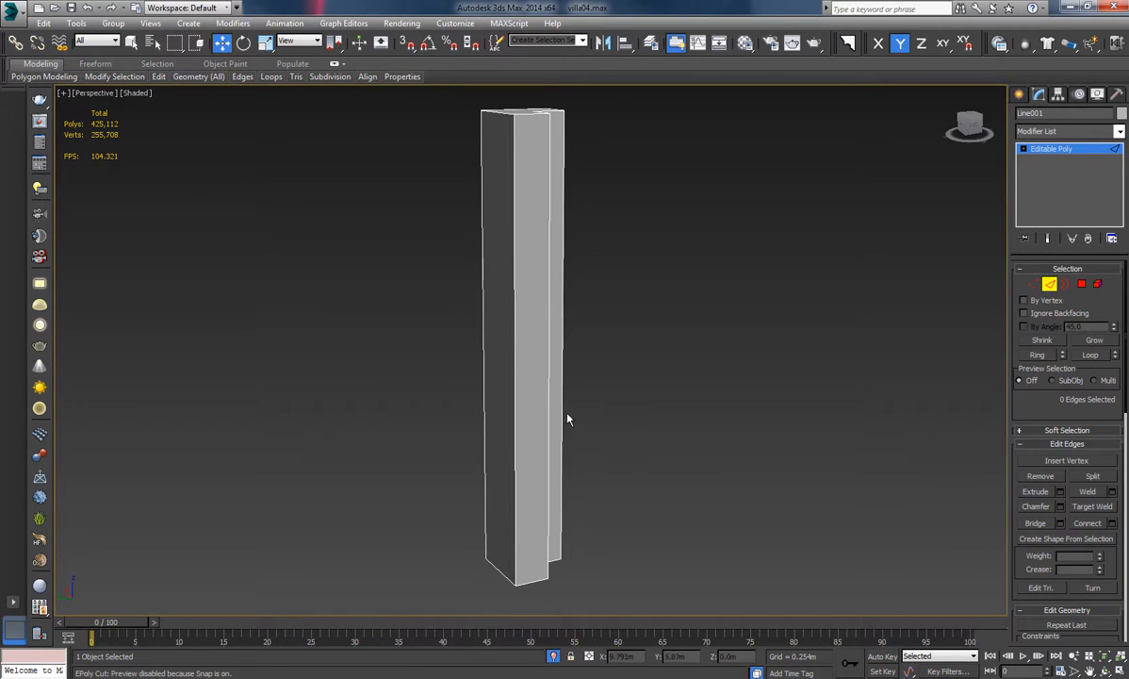
middle_click_drag(580, 499, 552, 507, "alt")
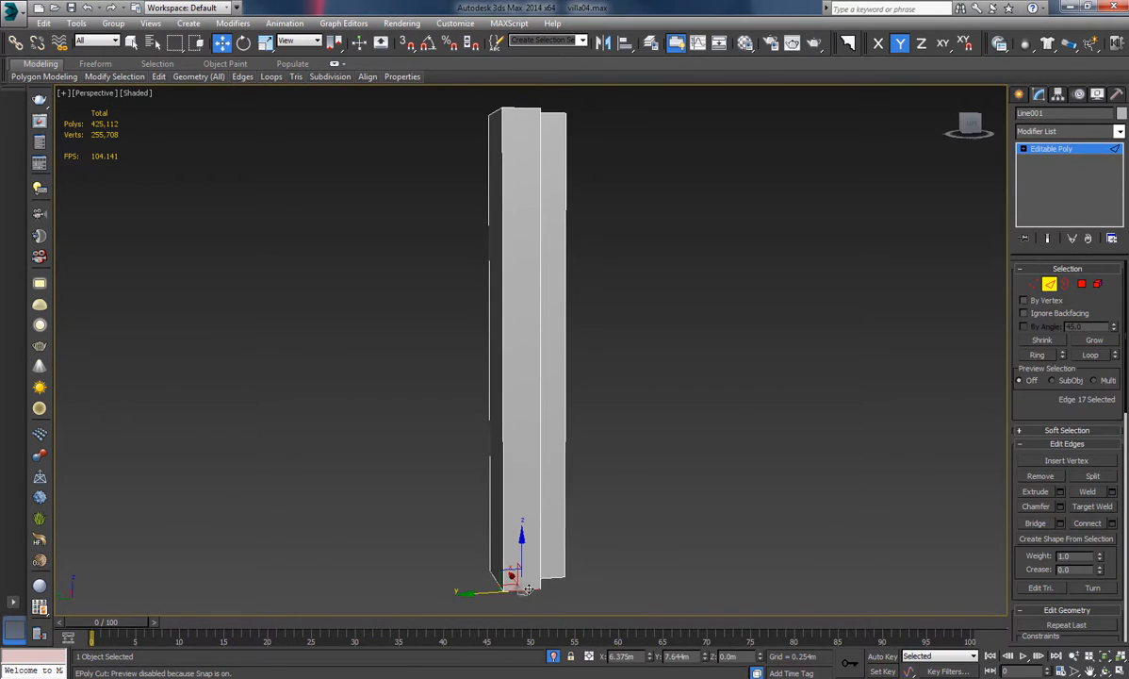
middle_click_drag(626, 503, 611, 505, "alt")
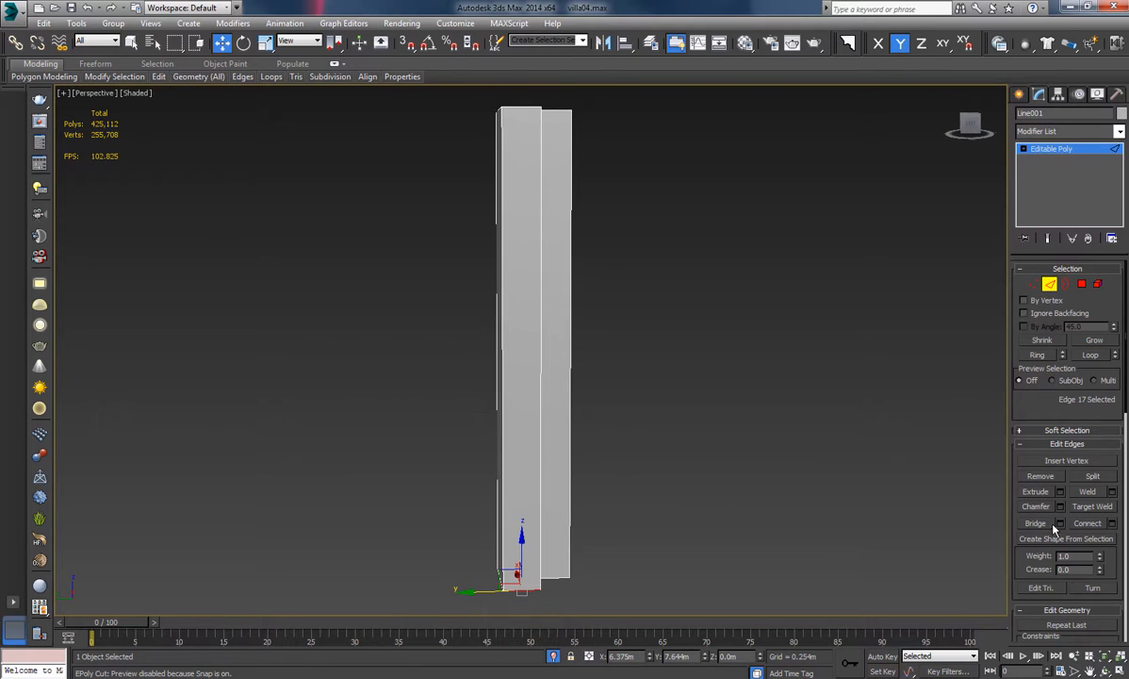
middle_click_drag(865, 377, 873, 435, "alt")
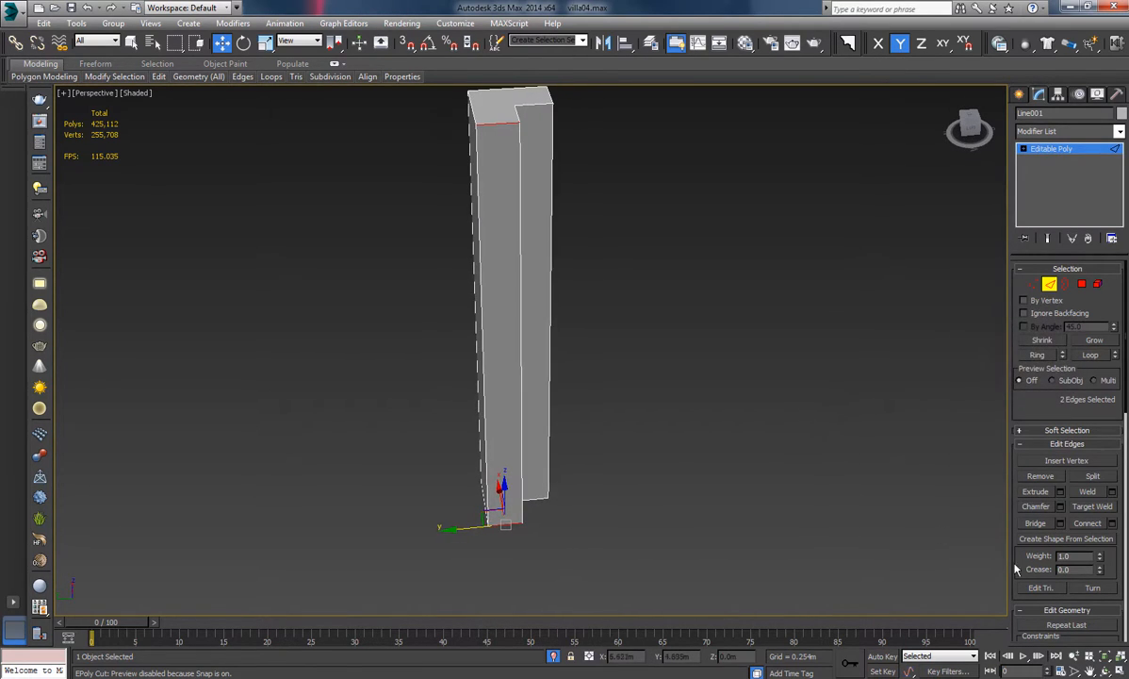
left_click(1111, 524)
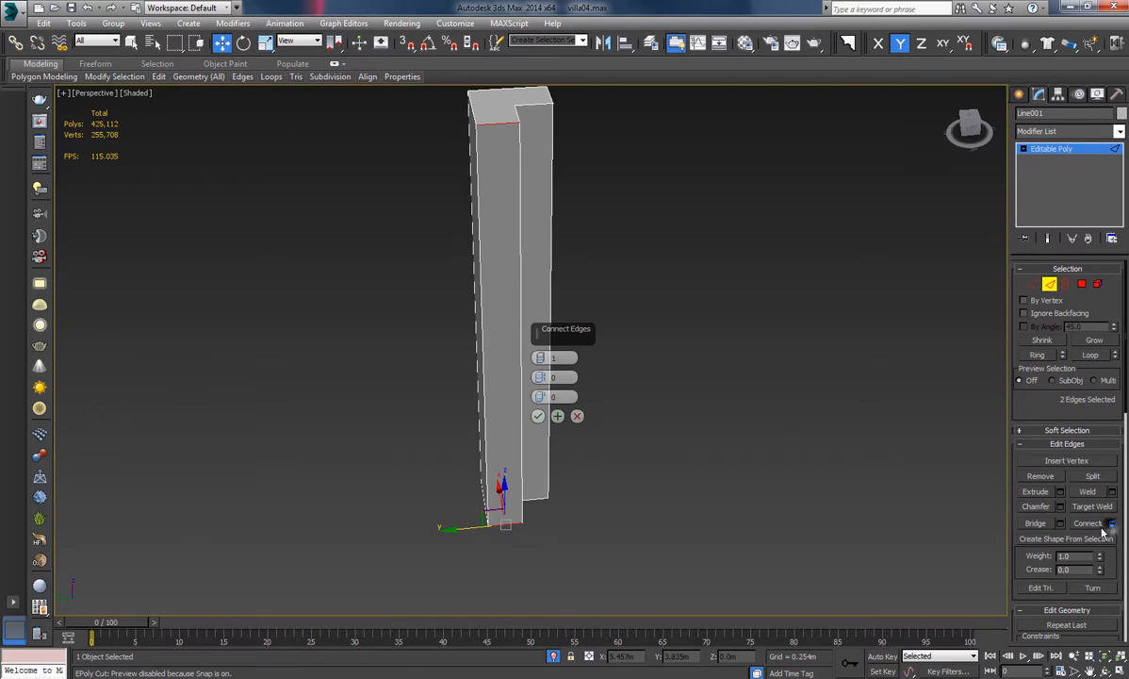
left_click_drag(543, 359, 543, 353)
left_click(556, 377)
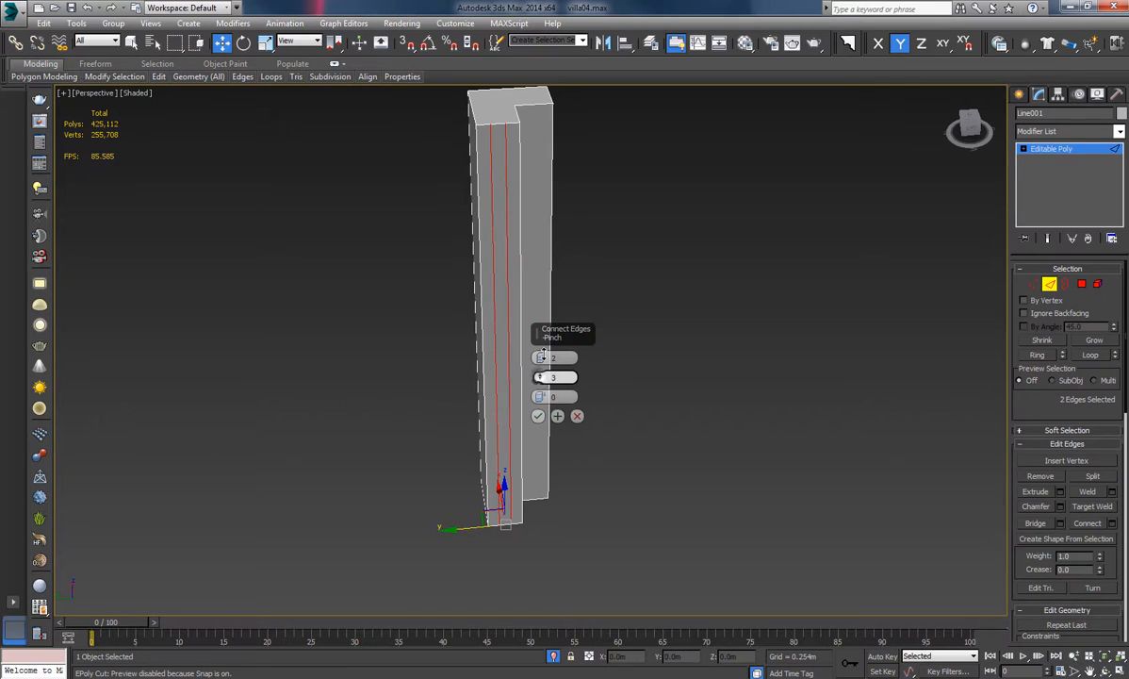
left_click_drag(543, 355, 514, 302)
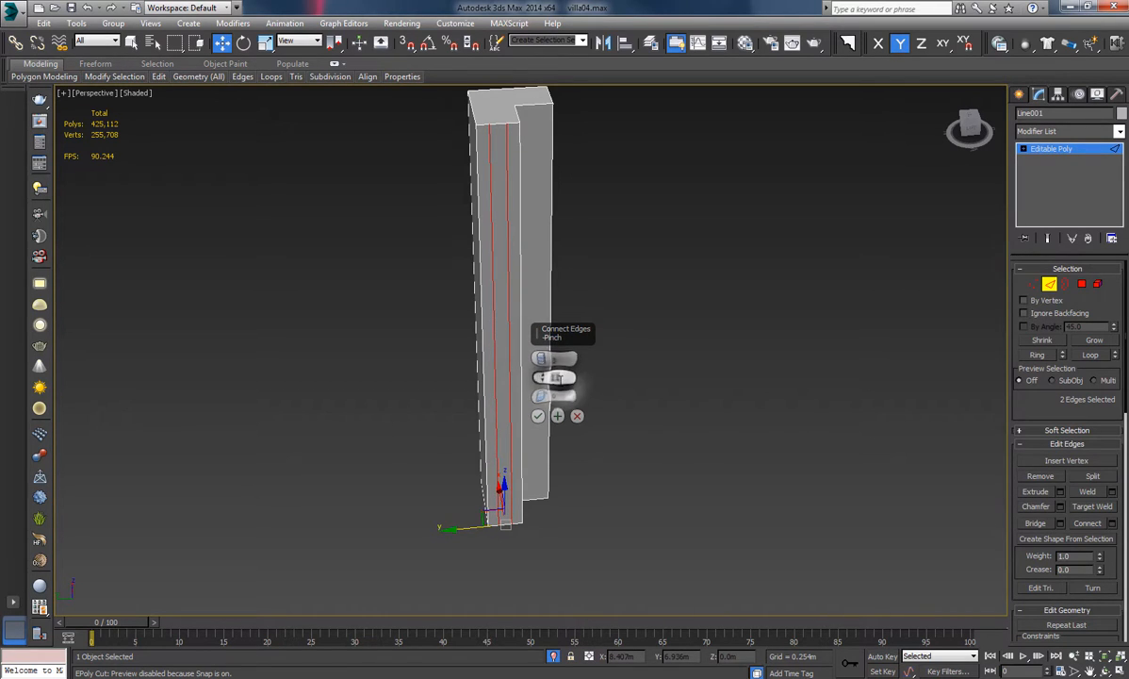
type("40")
key("Return")
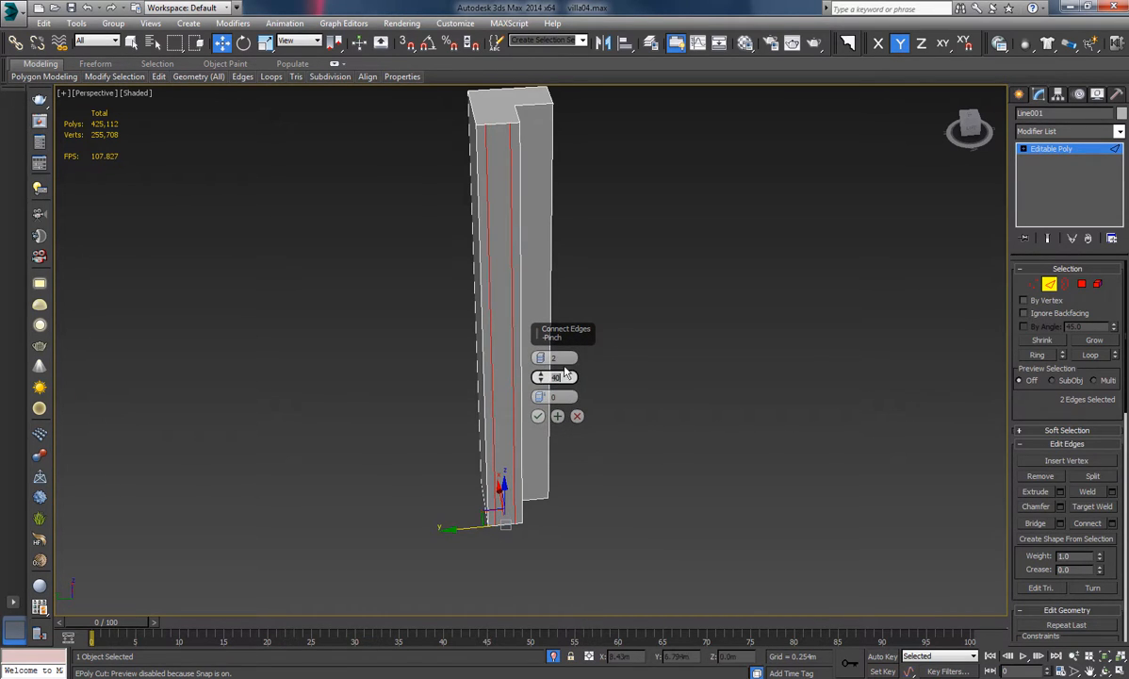
left_click(538, 416)
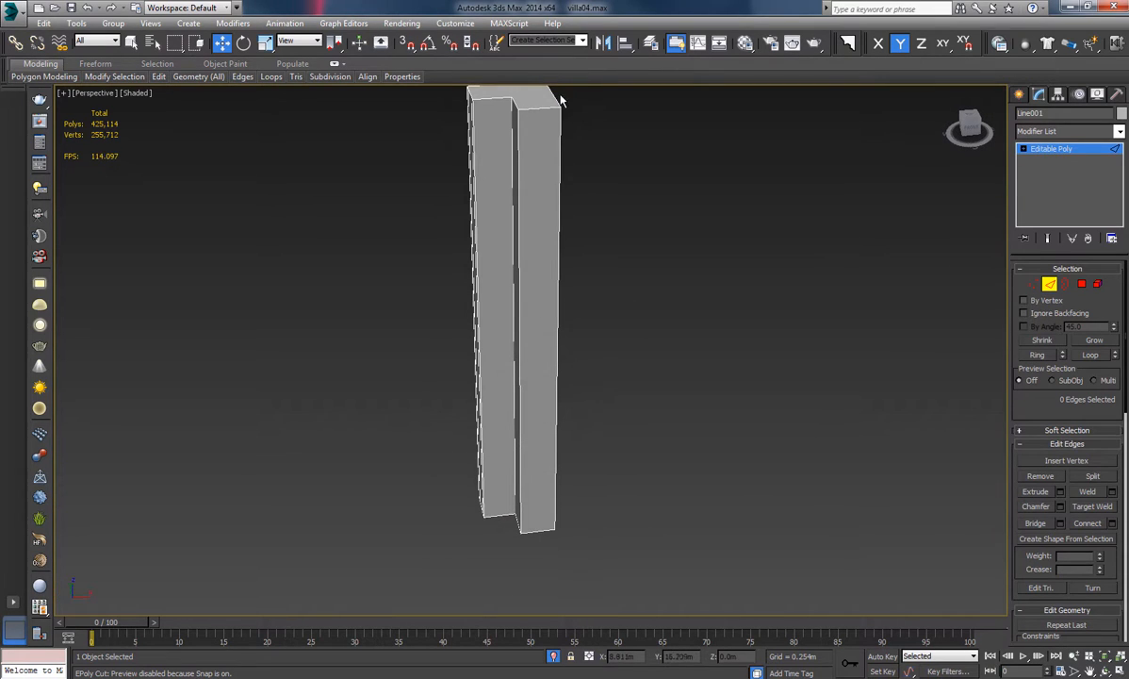
Connect the top and bottom edges of the other leg's end face with the same 2 segments and pinch of 40.
left_click(537, 530, "ctrl")
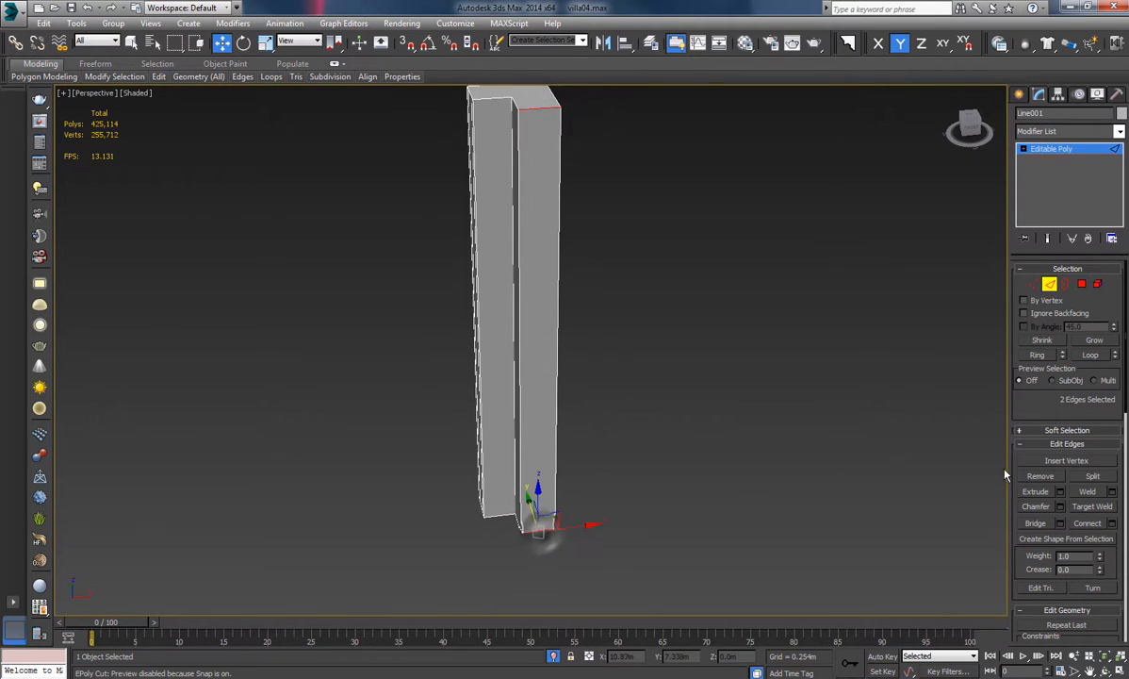
left_click(1112, 524)
left_click(538, 416)
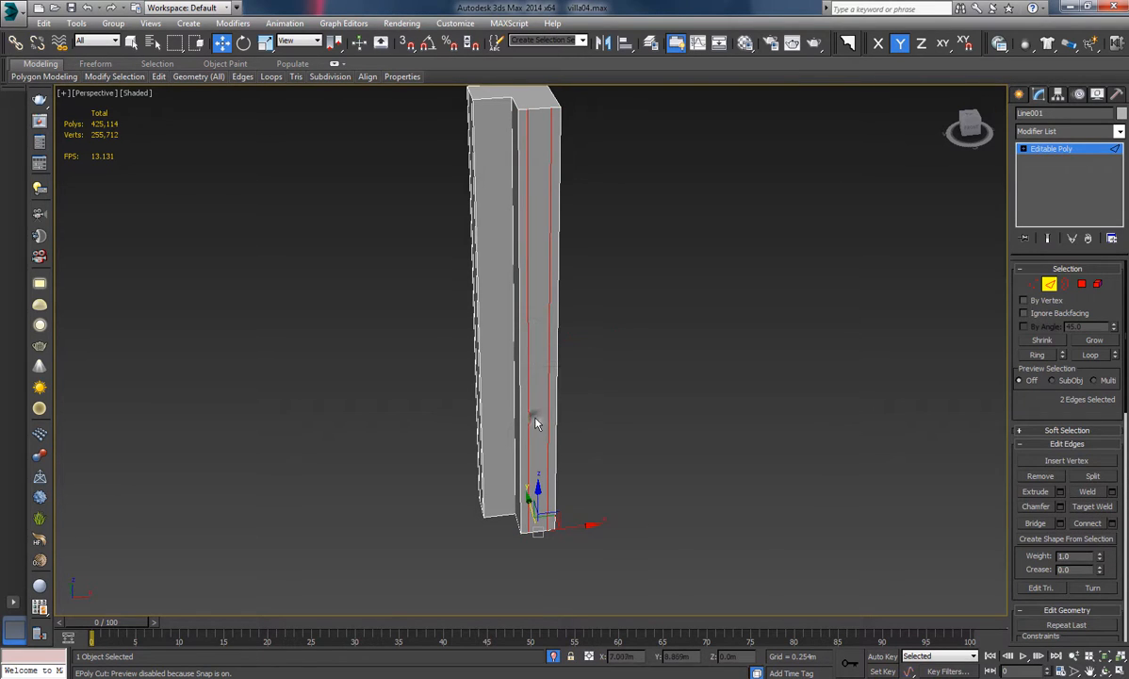
Slice the whole column horizontally with a slice plane at a Z height of 3.2 m.
left_click(1034, 285)
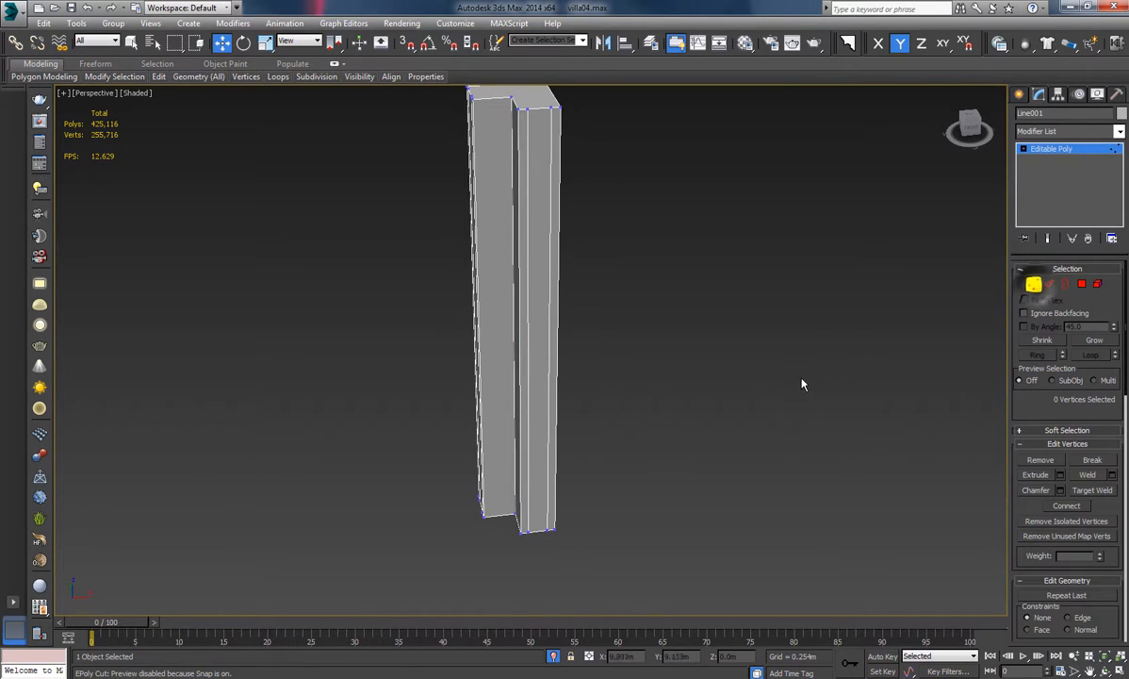
scroll(1037, 377, "down", 5)
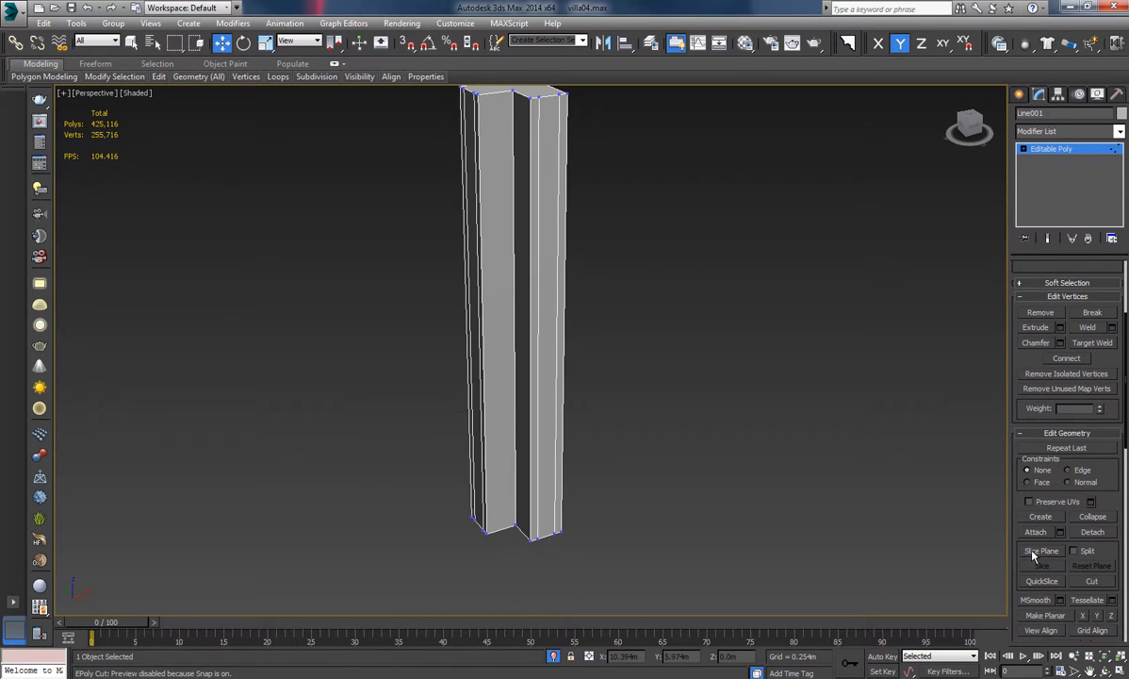
left_click(1033, 554)
middle_click_drag(662, 463, 695, 456, "alt")
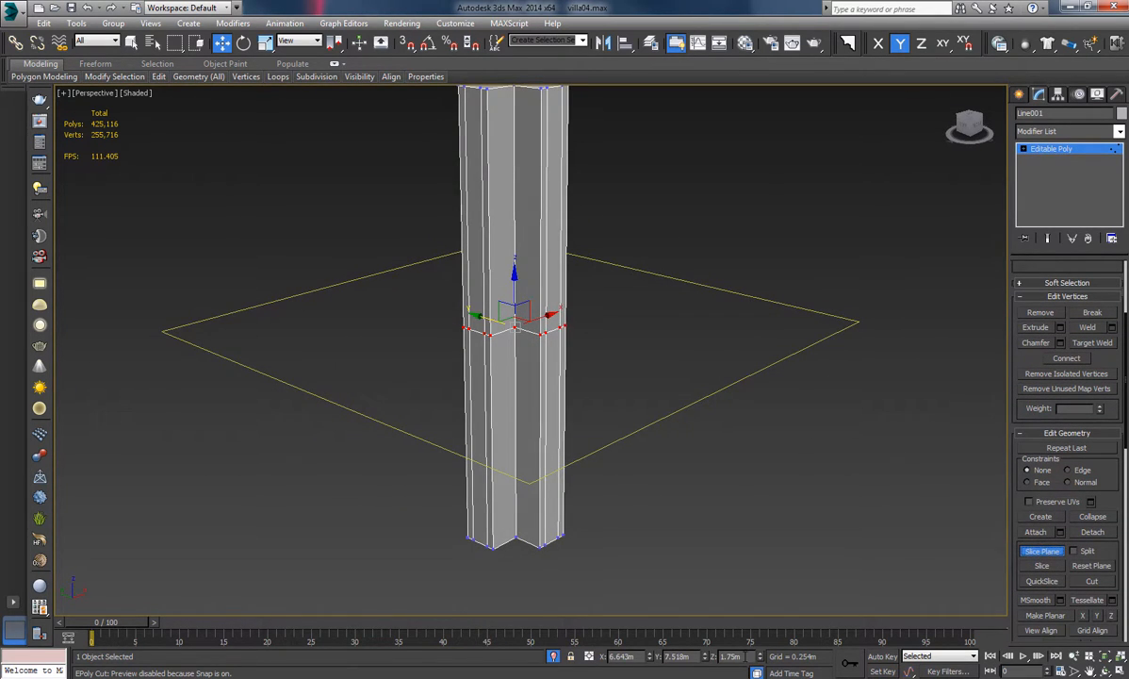
type("3.3")
key("Return")
middle_click_drag(661, 482, 671, 475, "alt")
double_click(741, 657)
type("3.2")
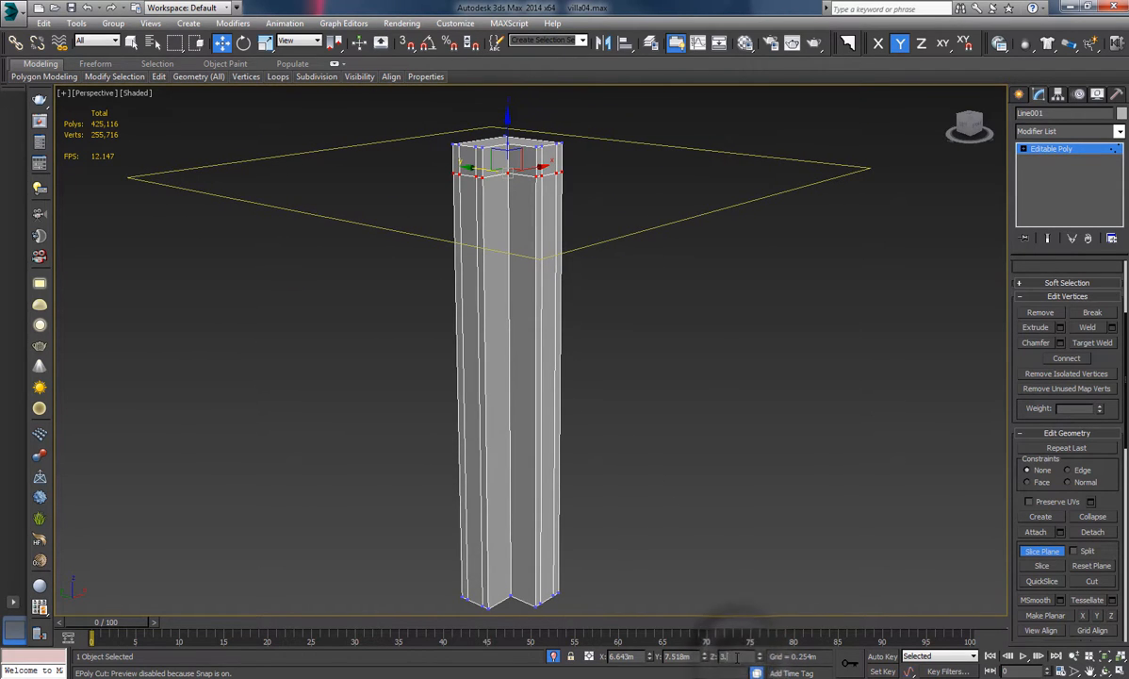
key("Return")
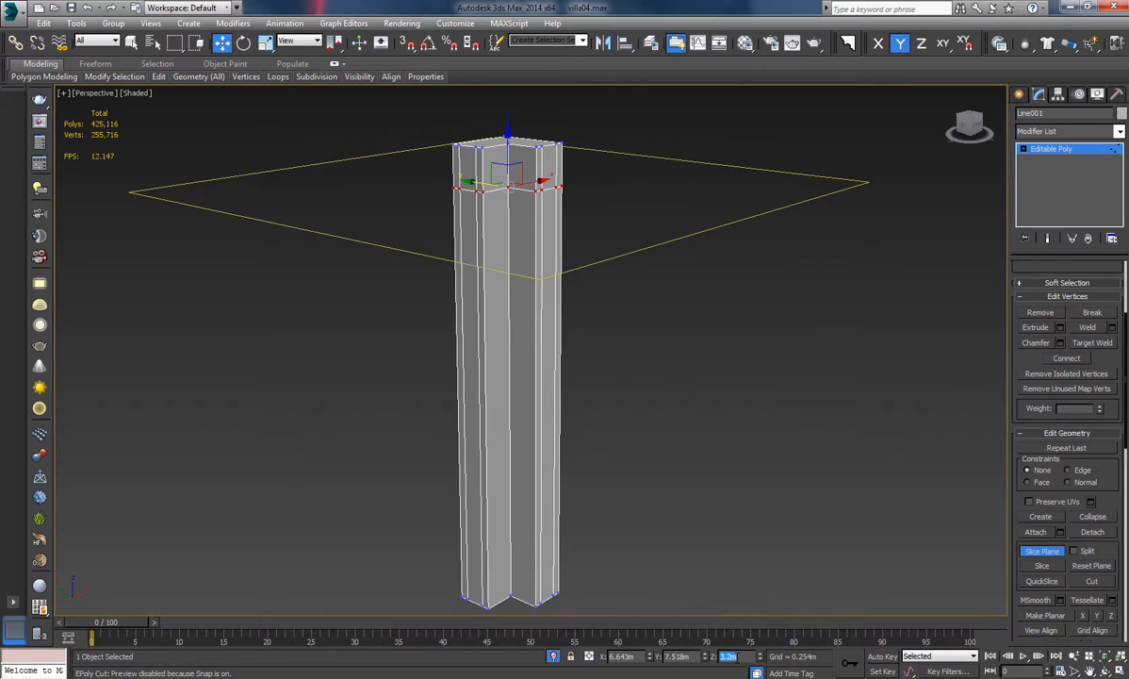
left_click(1042, 568)
left_click(1042, 552)
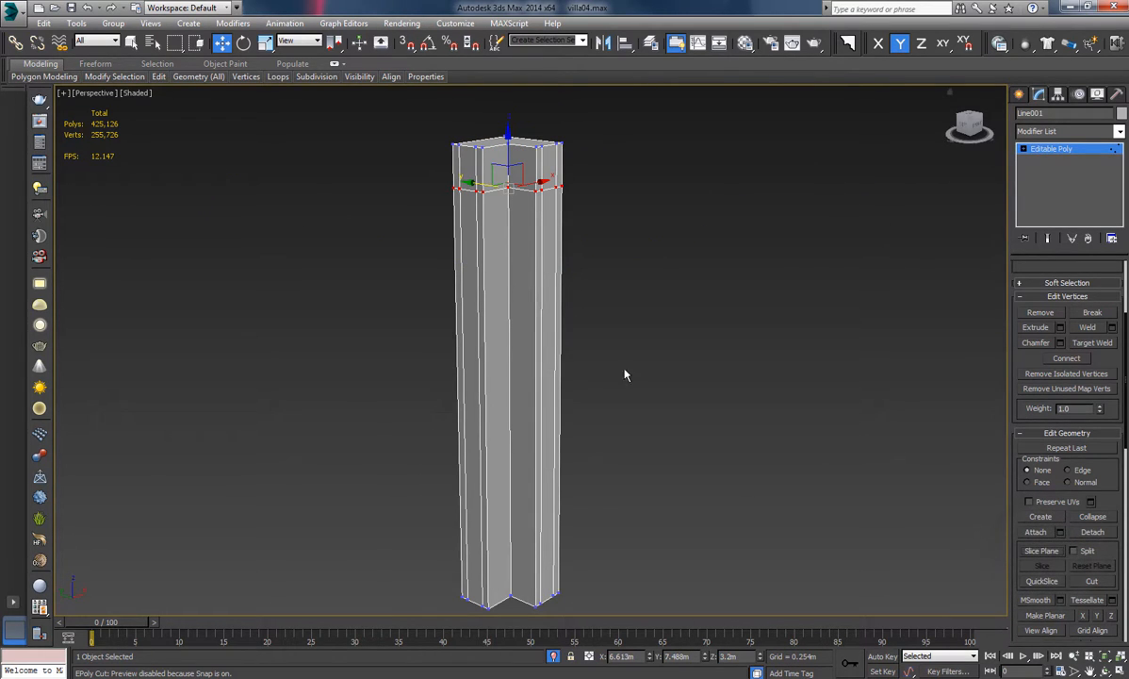
End isolation and extrude the middle polygon above the slice on one leg's end face by 0.254 m.
left_click(554, 657)
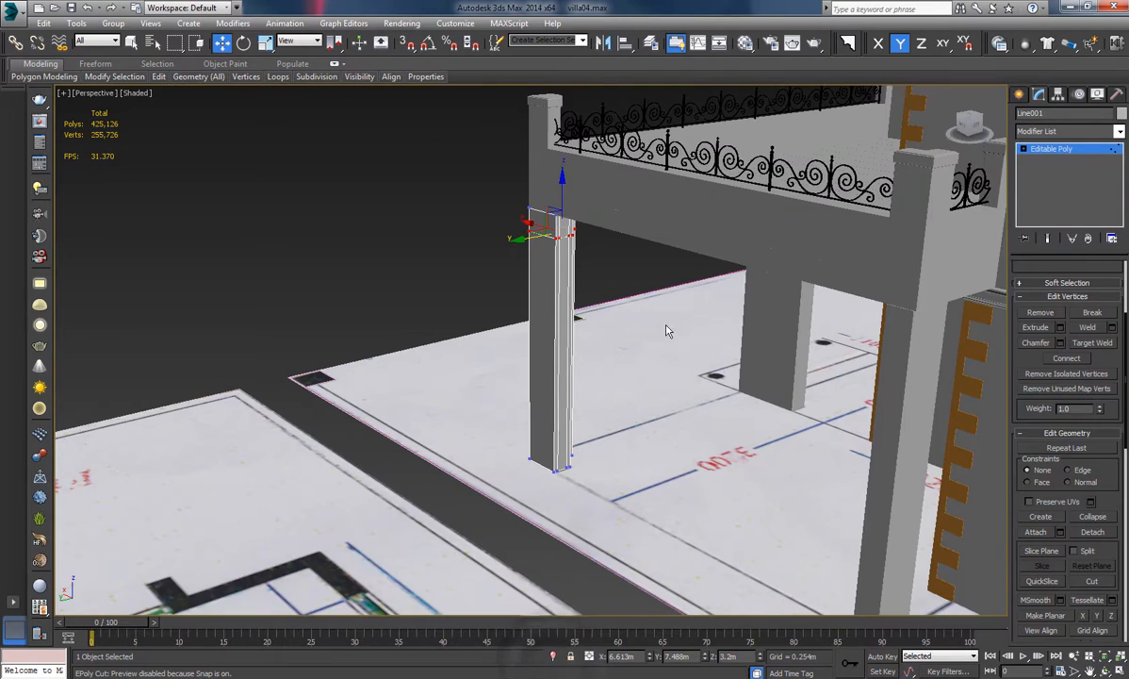
scroll(668, 328, "up", 2)
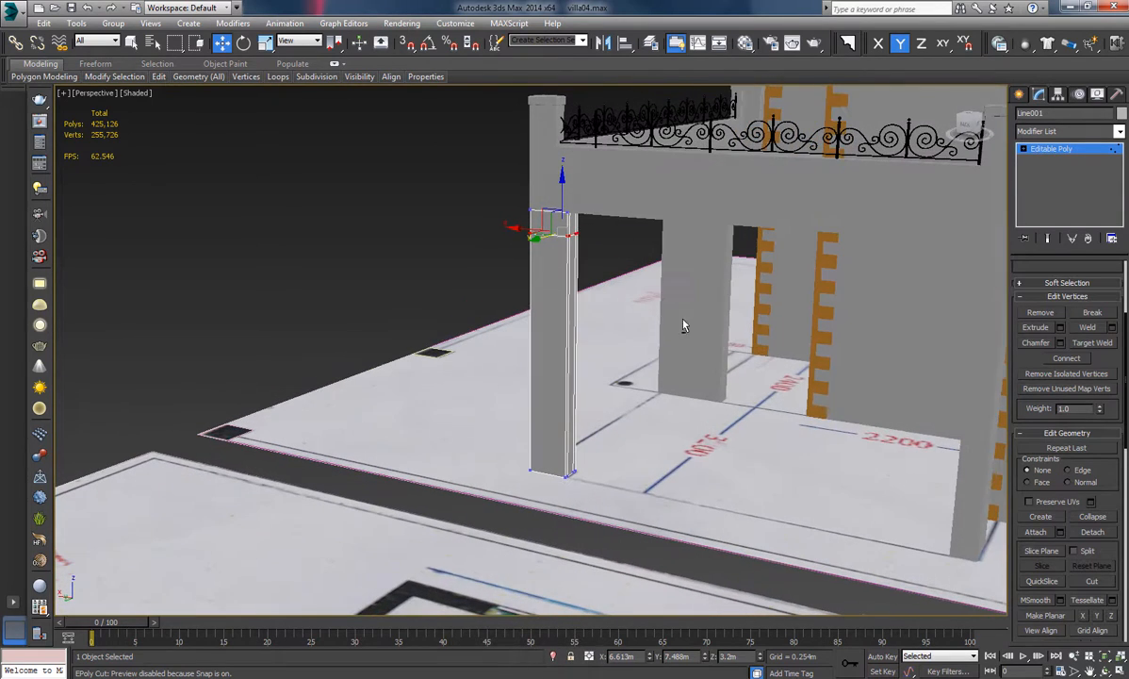
left_click(1023, 149)
left_click(1050, 191)
middle_click_drag(471, 243, 567, 246, "alt")
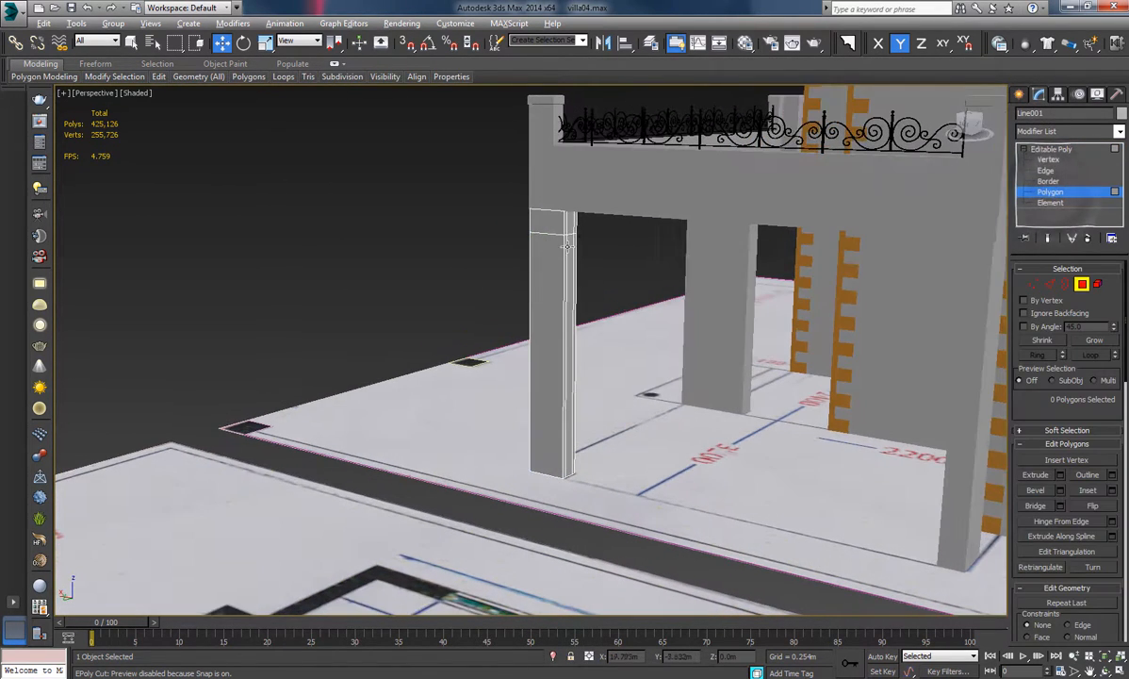
left_click(571, 226)
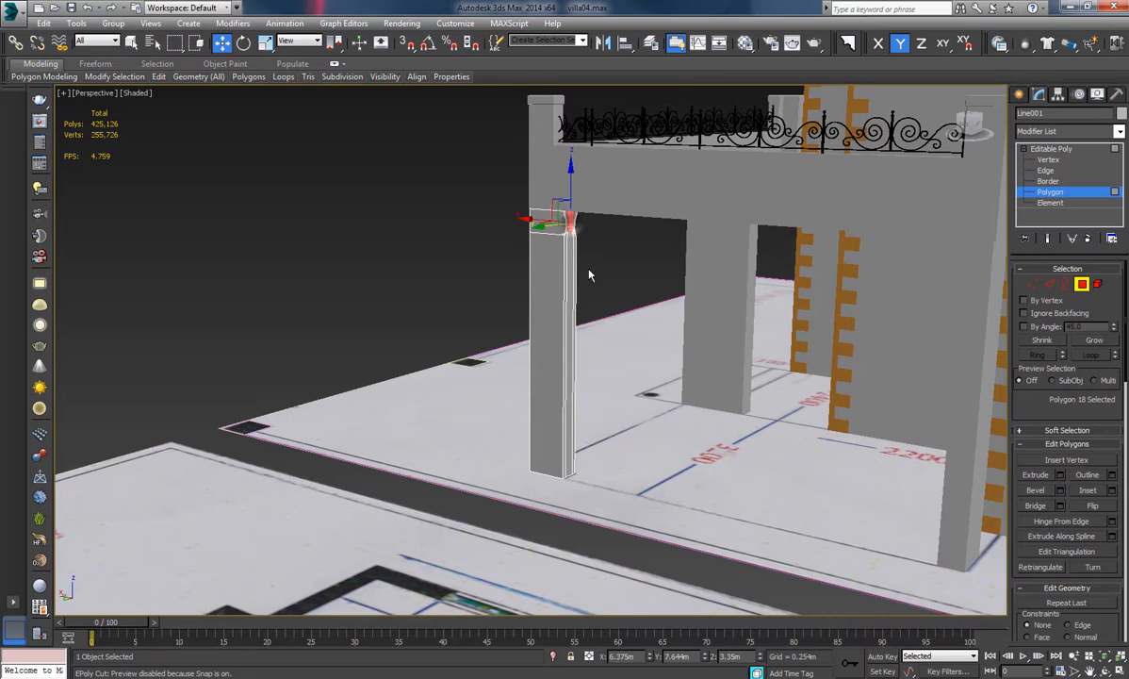
left_click(1059, 475)
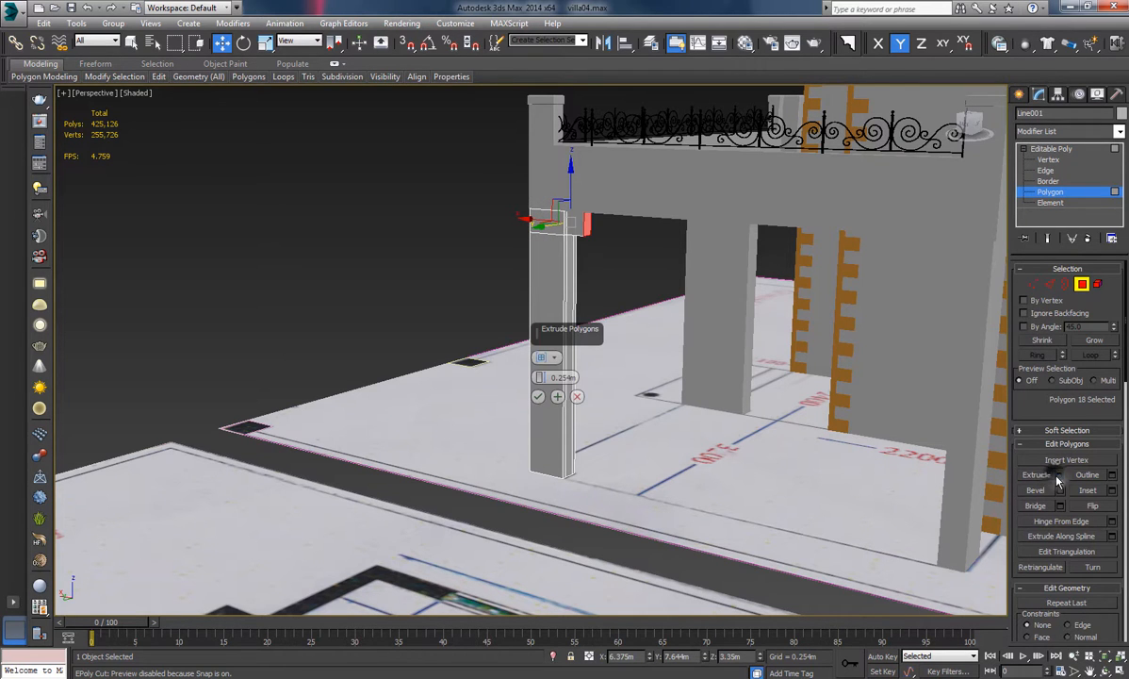
left_click(538, 394)
Extrude the matching middle polygon above the slice on the other leg's end face by 0.254 m.
middle_click_drag(561, 334, 745, 332, "alt")
left_click(600, 221)
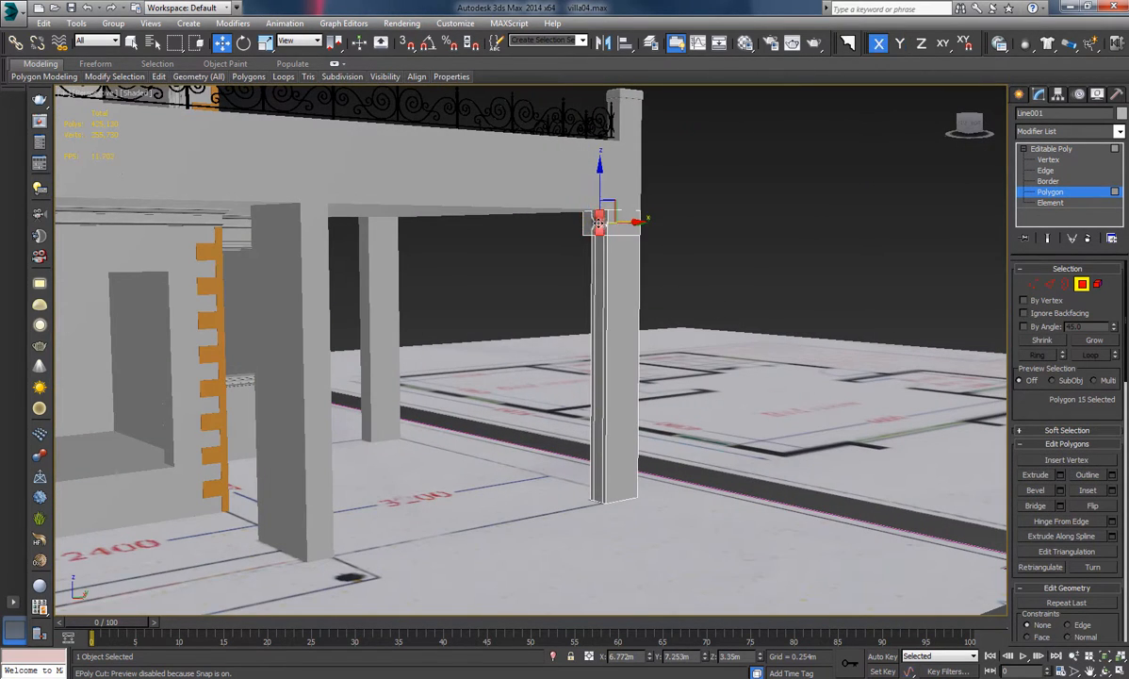
left_click(1058, 491)
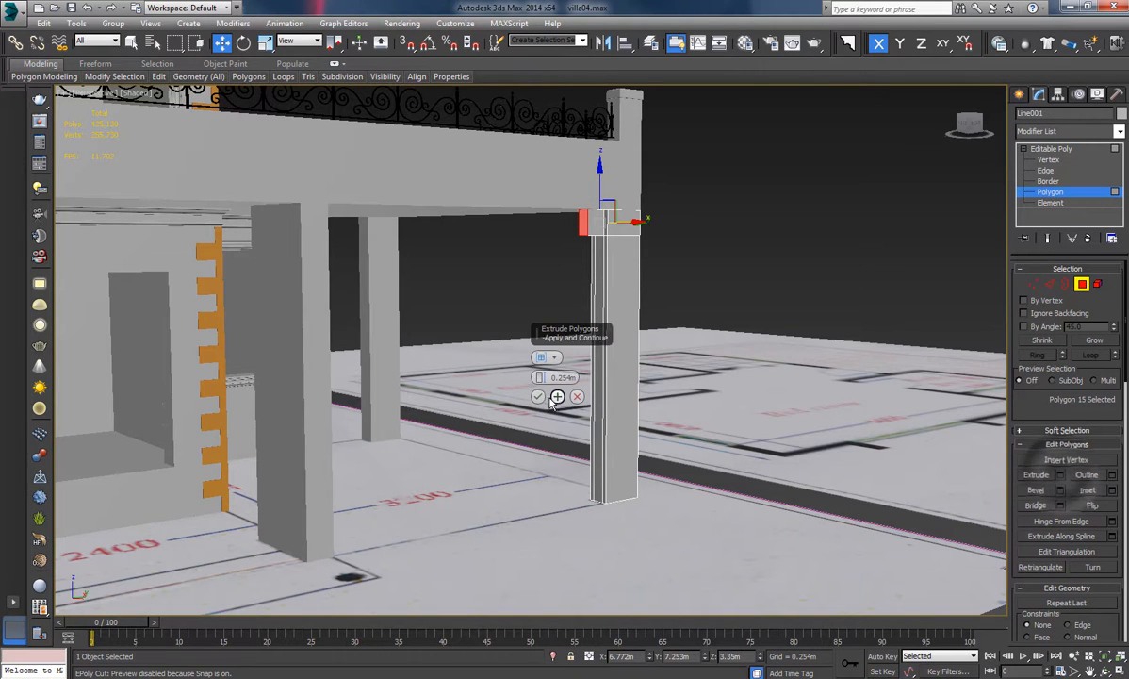
left_click(539, 398)
Move the extruded end polygon along Y into the neighbouring column to form a beam beneath the balcony slab.
middle_click_drag(565, 269, 799, 241, "alt")
left_click_drag(777, 232, 492, 233)
scroll(390, 234, "up", 5)
scroll(456, 242, "up", 3)
middle_click_drag(455, 243, 578, 250, "alt")
scroll(664, 259, "down", 4)
left_click_drag(612, 261, 578, 262)
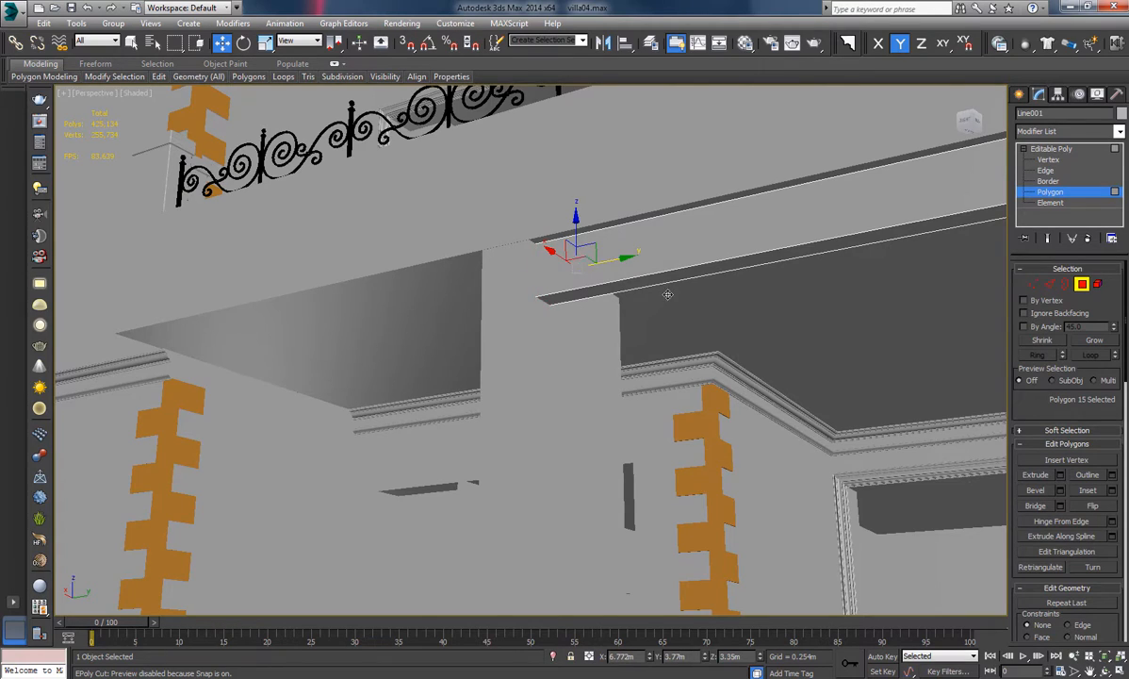
Move the other leg's extruded end polygon along X into the neighbouring column to form the second beam, and deselect the column.
scroll(668, 294, "down", 5)
middle_click_drag(706, 302, 622, 336, "alt")
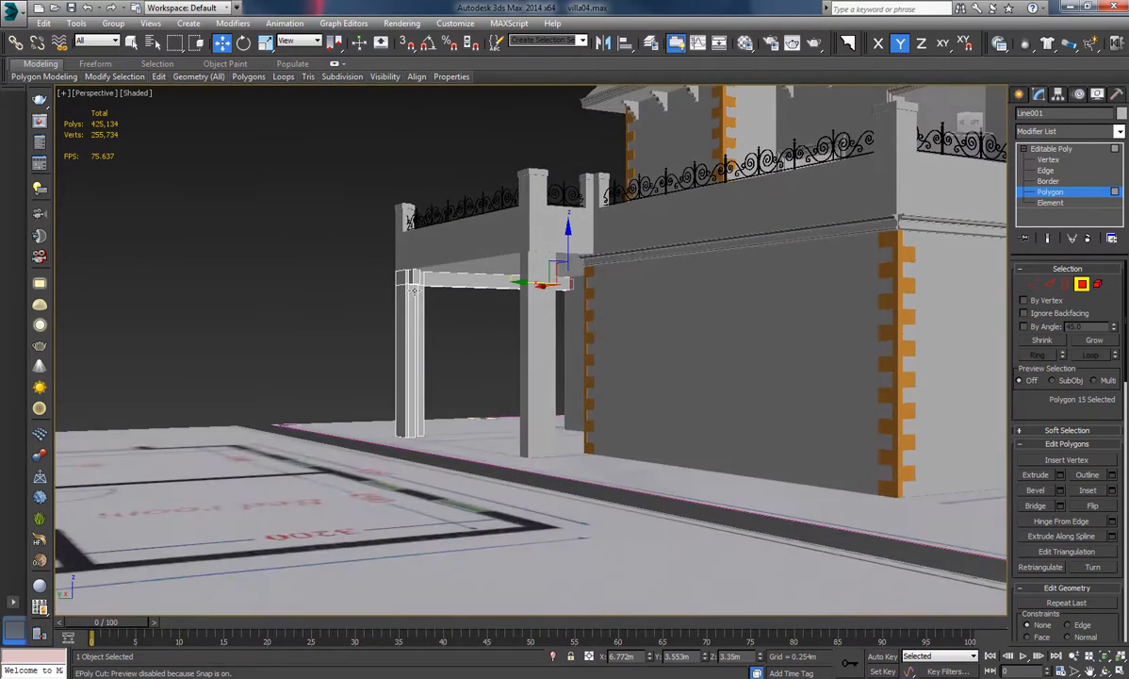
middle_click_drag(414, 291, 528, 287)
scroll(531, 286, "up", 8)
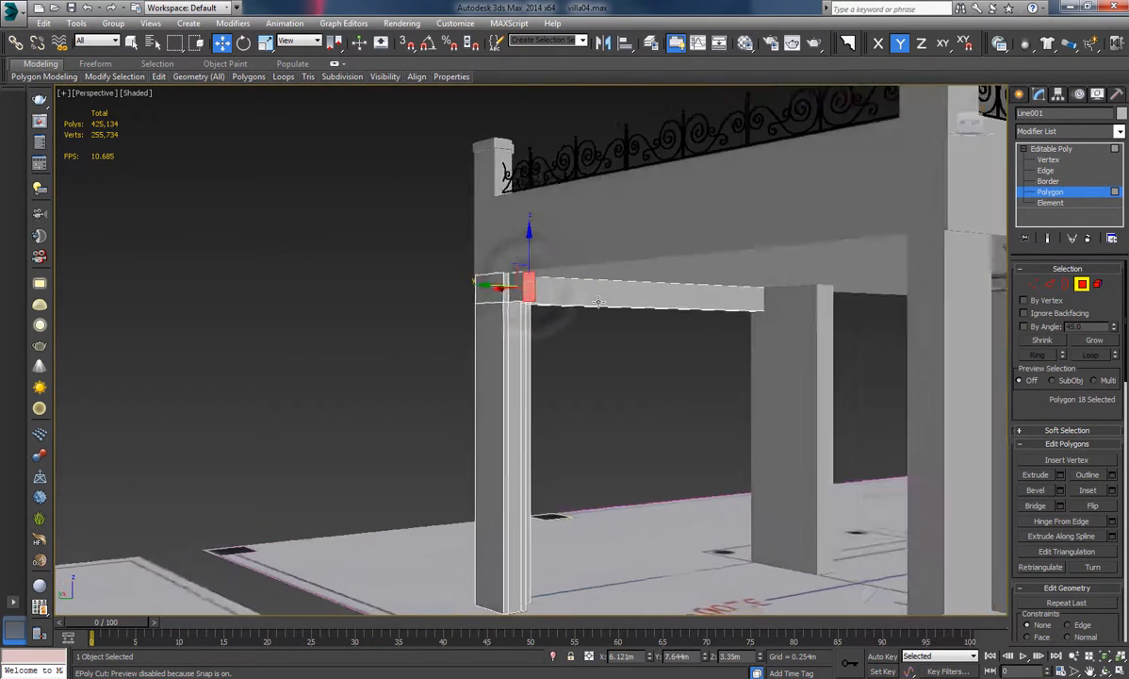
left_click_drag(489, 283, 778, 306)
middle_click_drag(820, 318, 689, 302)
scroll(701, 326, "up", 5)
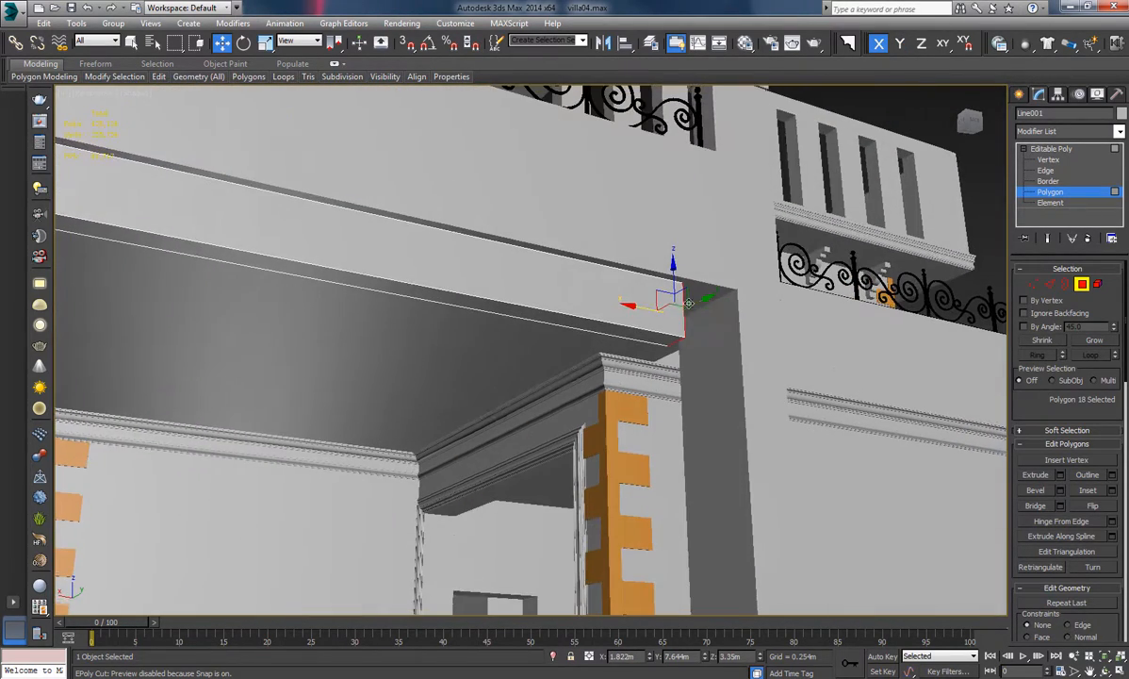
left_click_drag(645, 309, 691, 316)
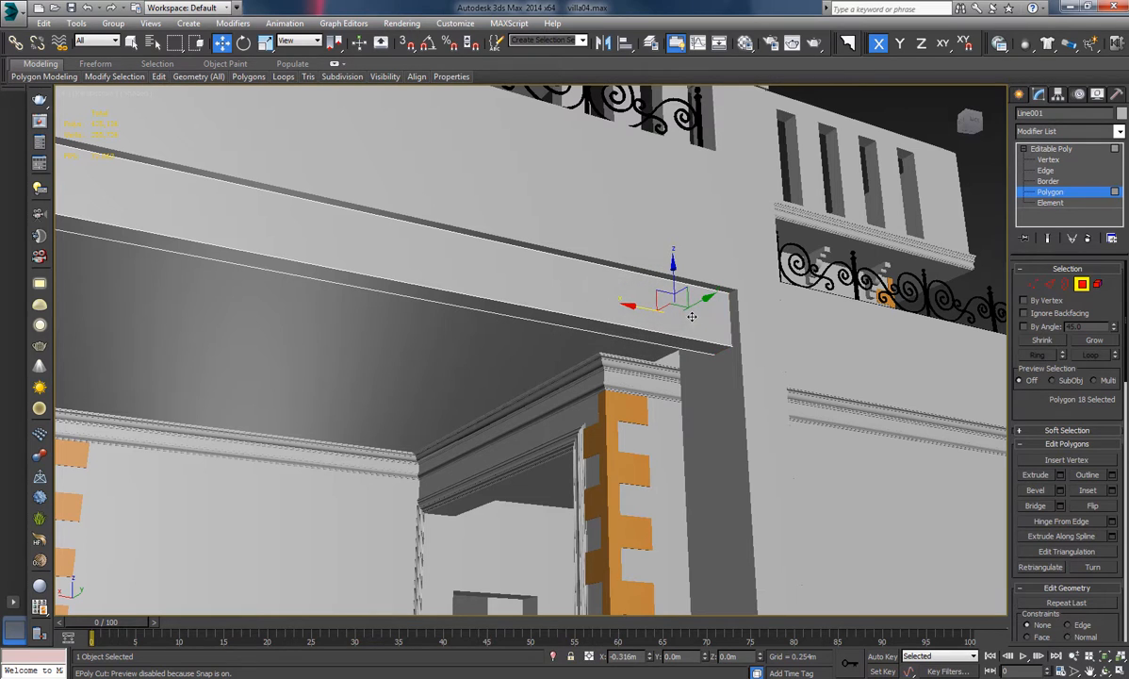
scroll(607, 371, "down", 10)
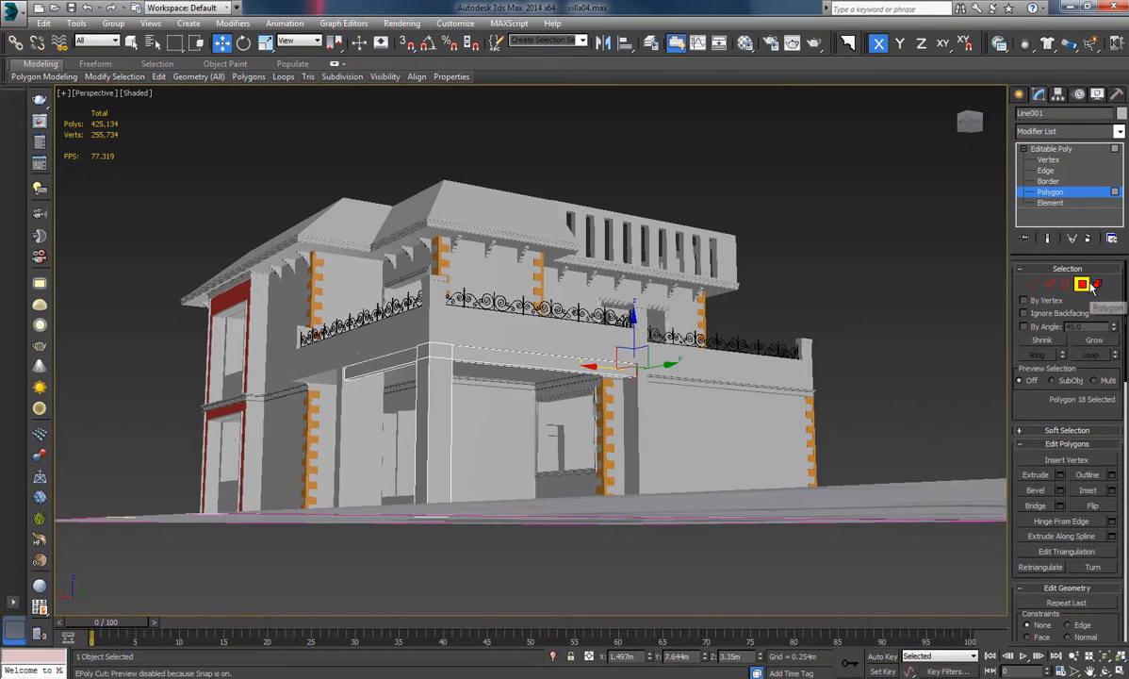
left_click(1089, 286)
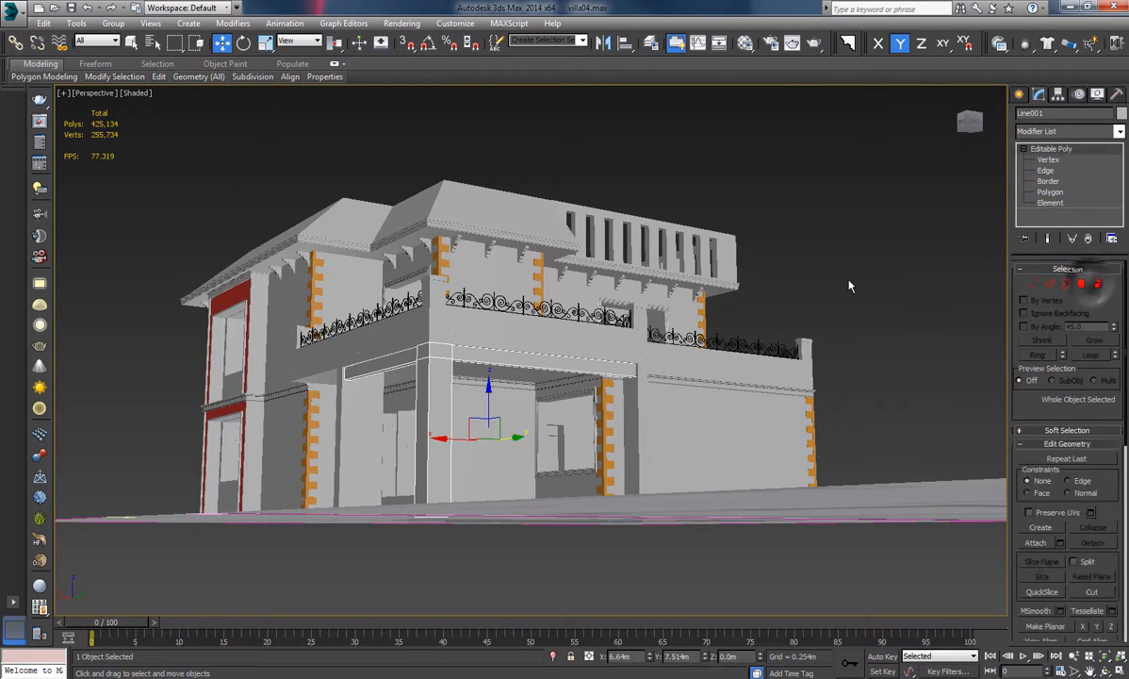
left_click(846, 270)
Create a box over the entrance-step outline on the ground floor plan, about 3.22 m long and 1.06 m wide.
middle_click_drag(504, 402, 444, 328, "alt")
middle_click_drag(598, 269, 697, 473, "alt")
scroll(591, 272, "up", 2)
scroll(590, 273, "down", 2)
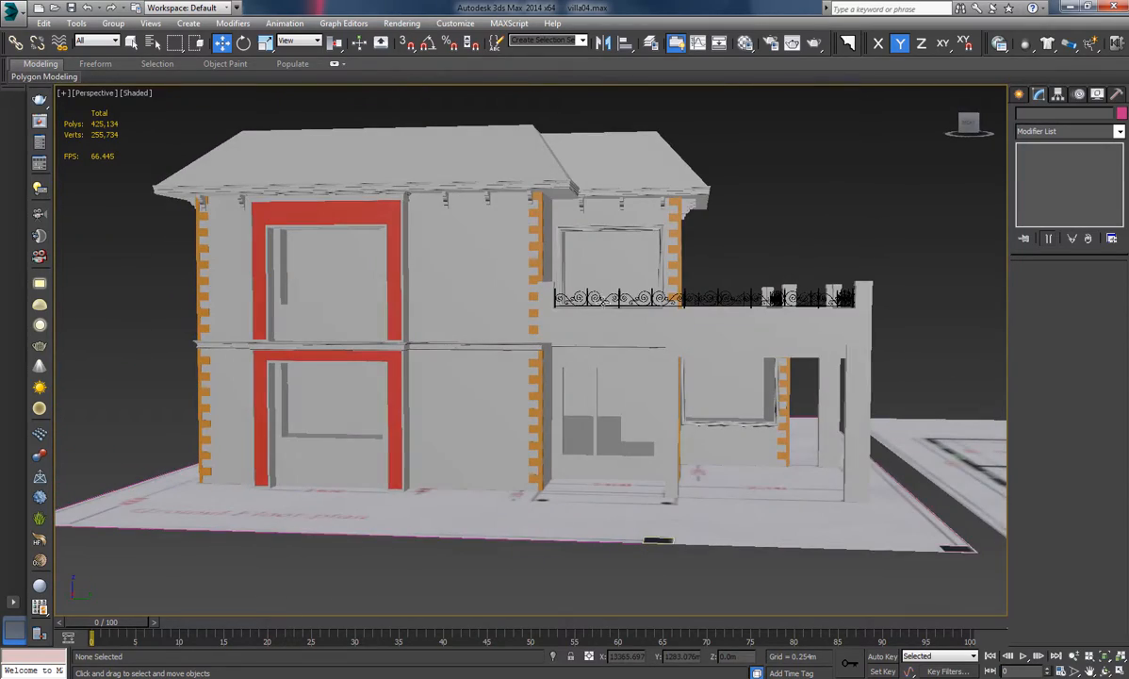
mouse_move(629, 398)
middle_mouse_down("alt")
mouse_move(625, 437)
mouse_move(590, 290)
mouse_move(562, 337)
mouse_move(611, 401)
middle_mouse_up("alt")
middle_click_drag(736, 359, 761, 371, "alt")
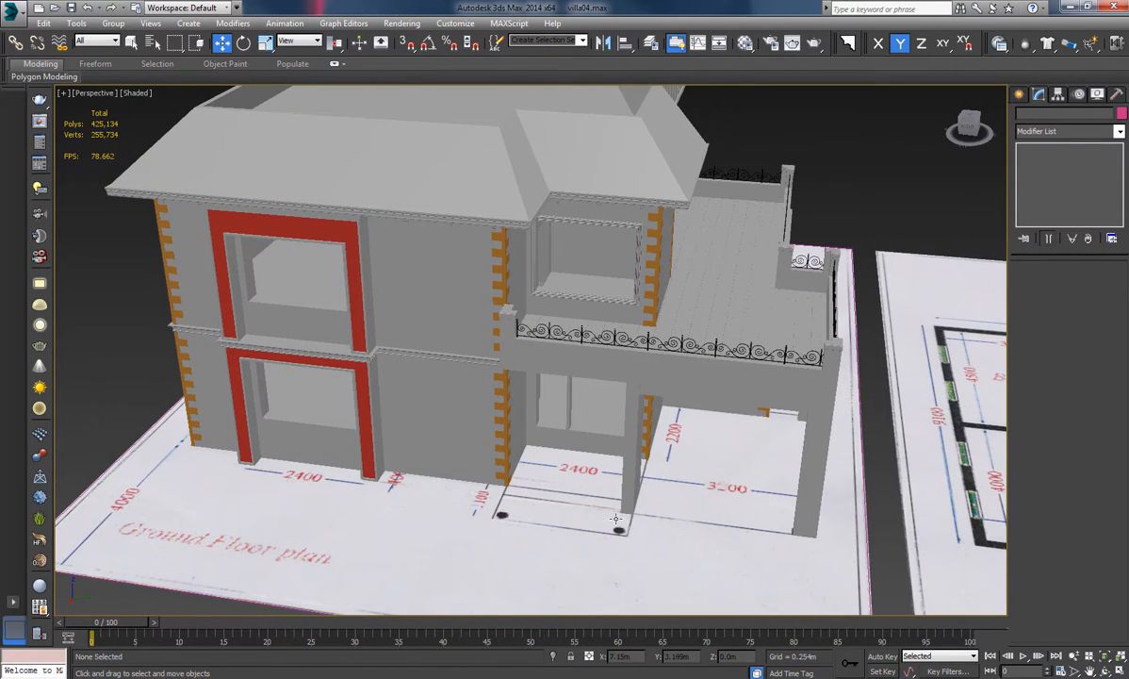
scroll(614, 518, "up", 5)
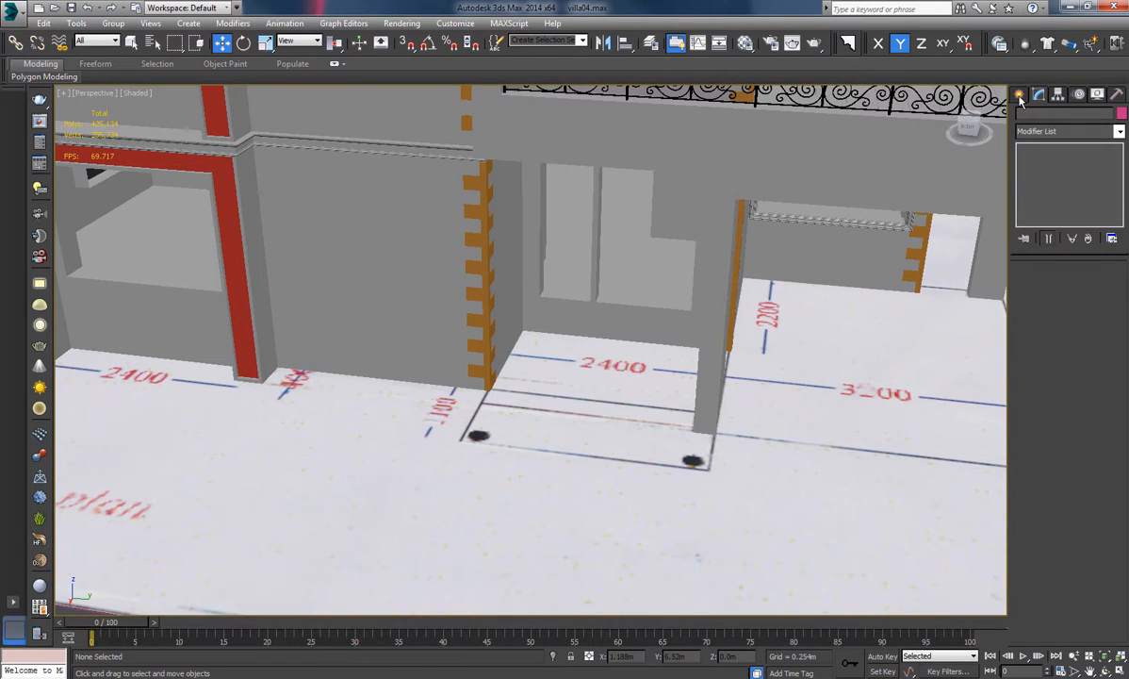
left_click(1019, 96)
left_click(1043, 179)
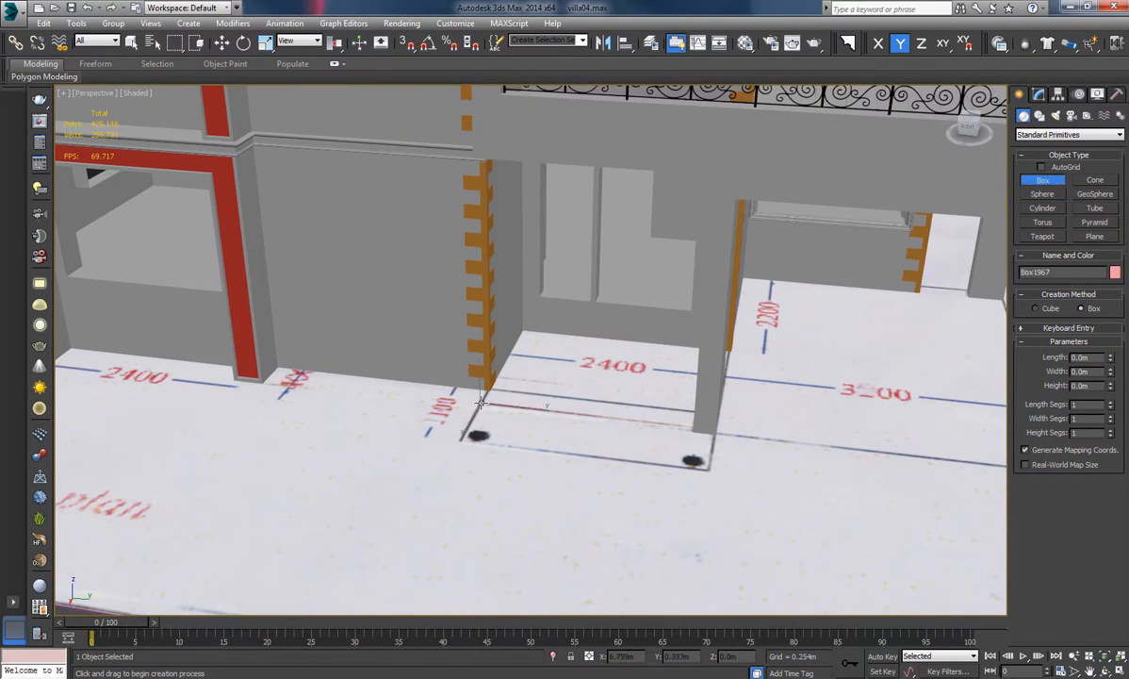
left_click_drag(481, 403, 709, 469)
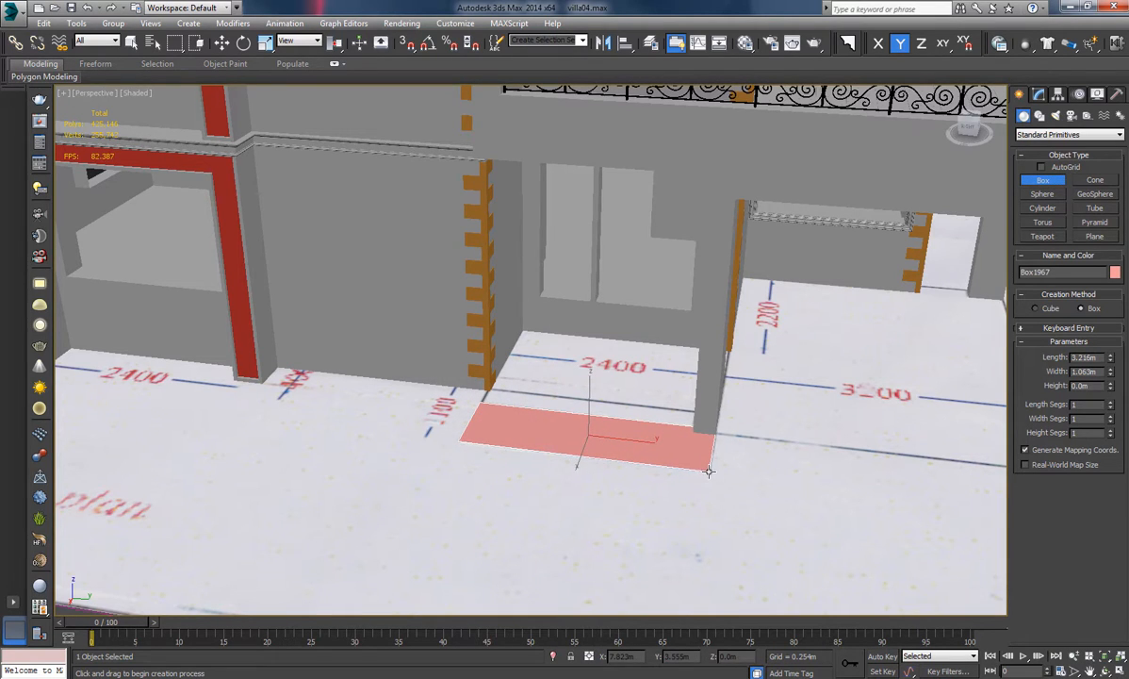
left_click(712, 453)
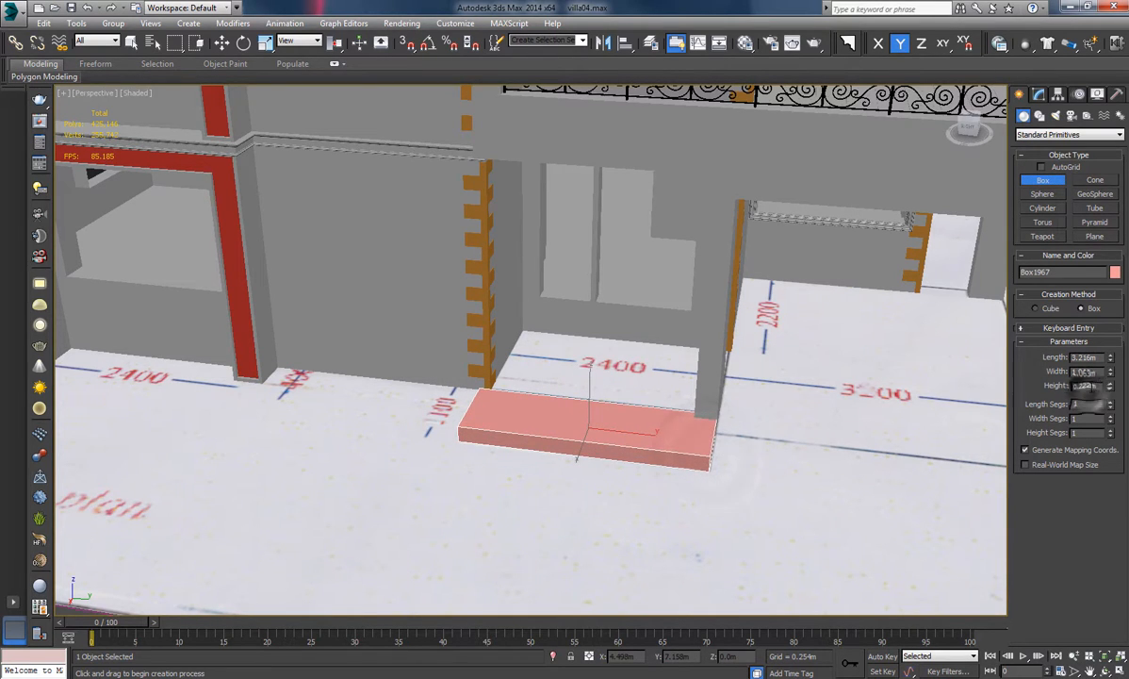
Set the box's length to 3.2 m, width to 1 m and height to 0.2 m.
double_click(1084, 387)
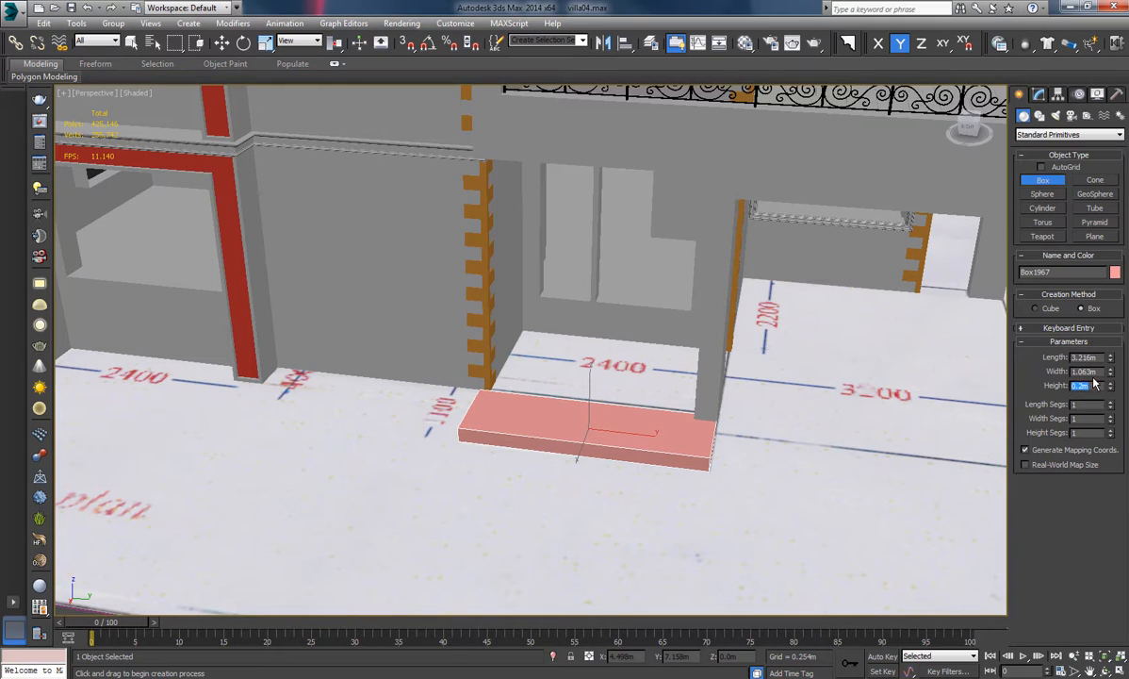
type("1")
key("Return")
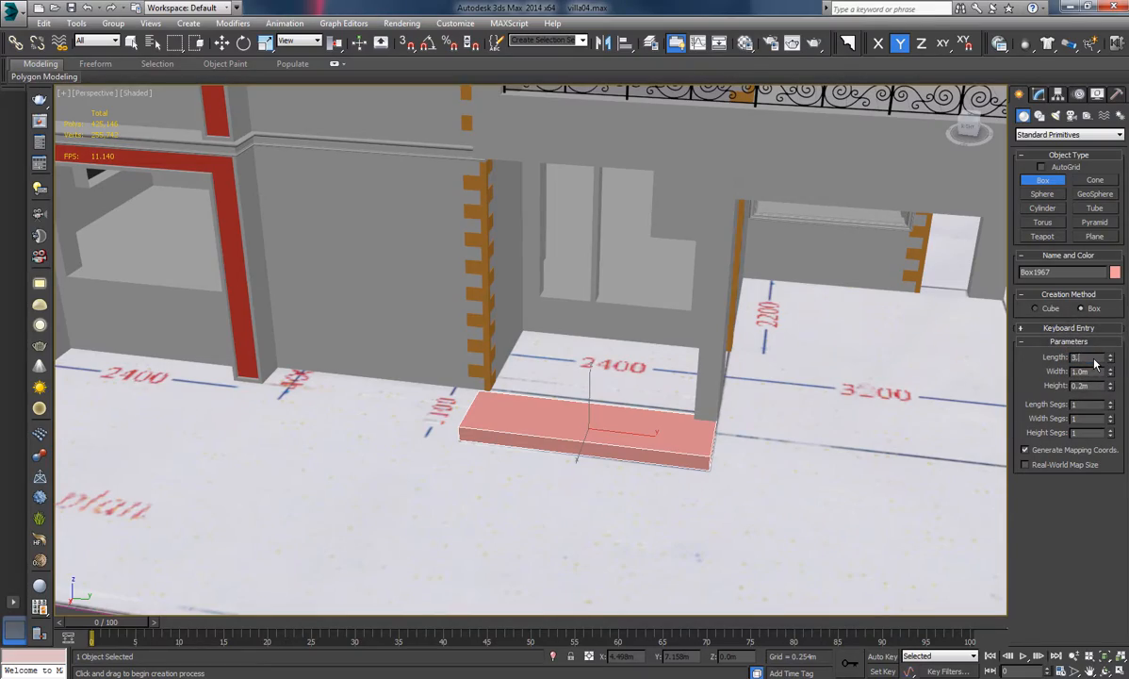
Convert the entrance box to an Editable Poly.
middle_click_drag(703, 442, 790, 411, "alt")
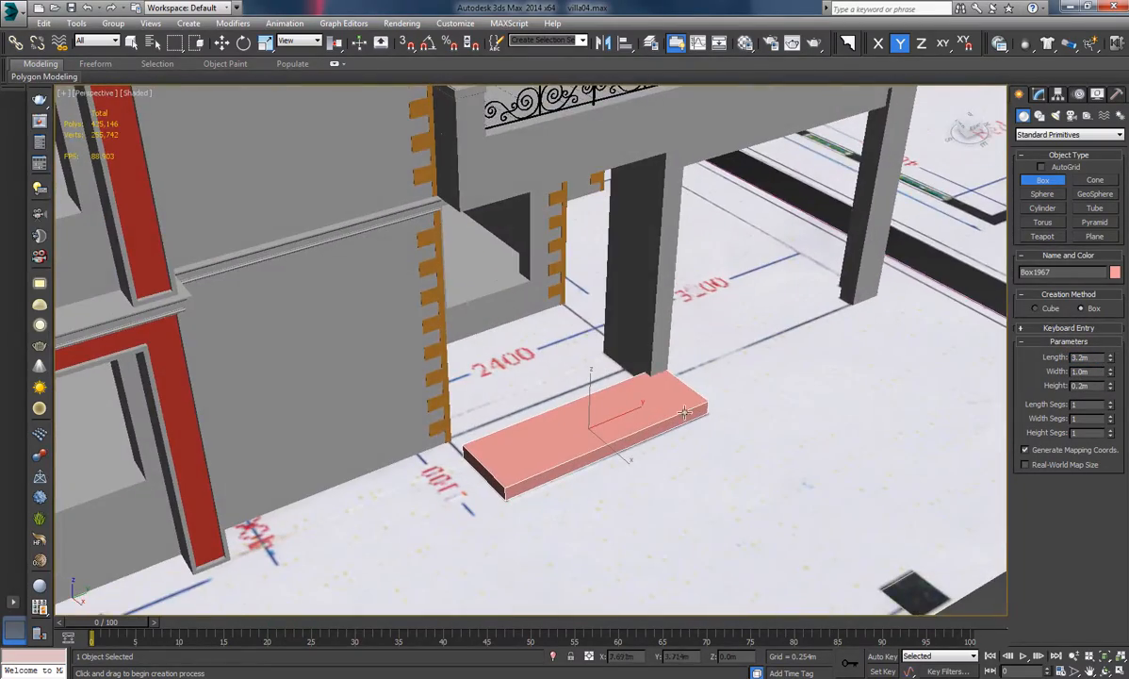
middle_click_drag(685, 412, 622, 420, "alt")
key("w")
right_click(532, 430)
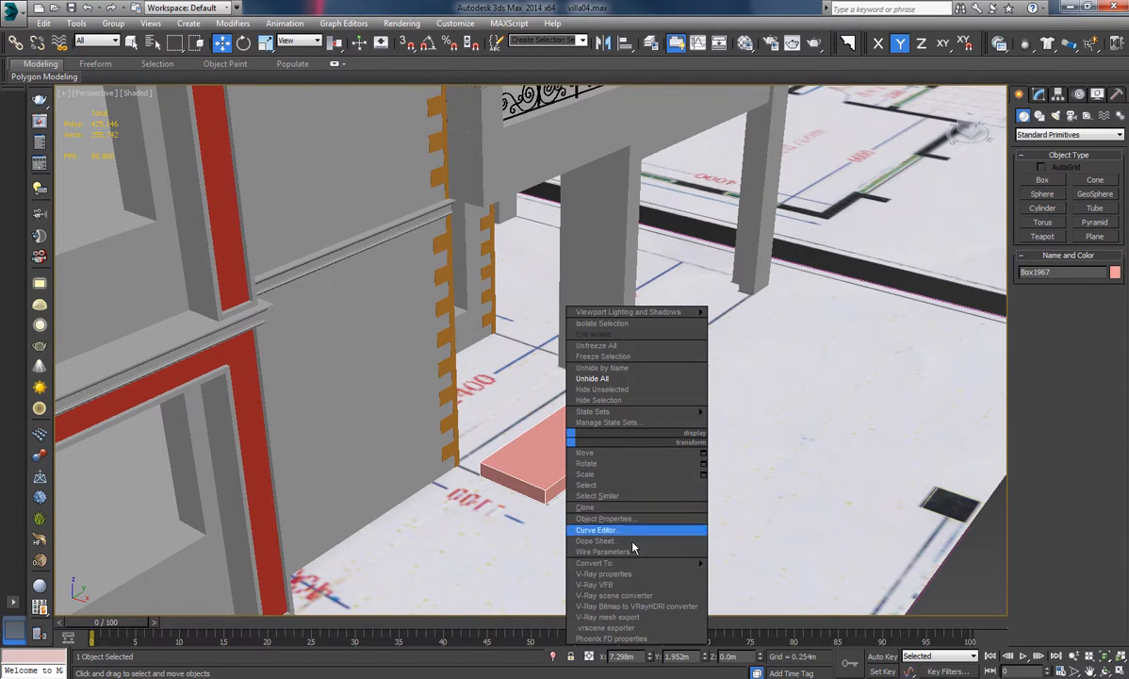
mouse_move(691, 563)
left_click(755, 569)
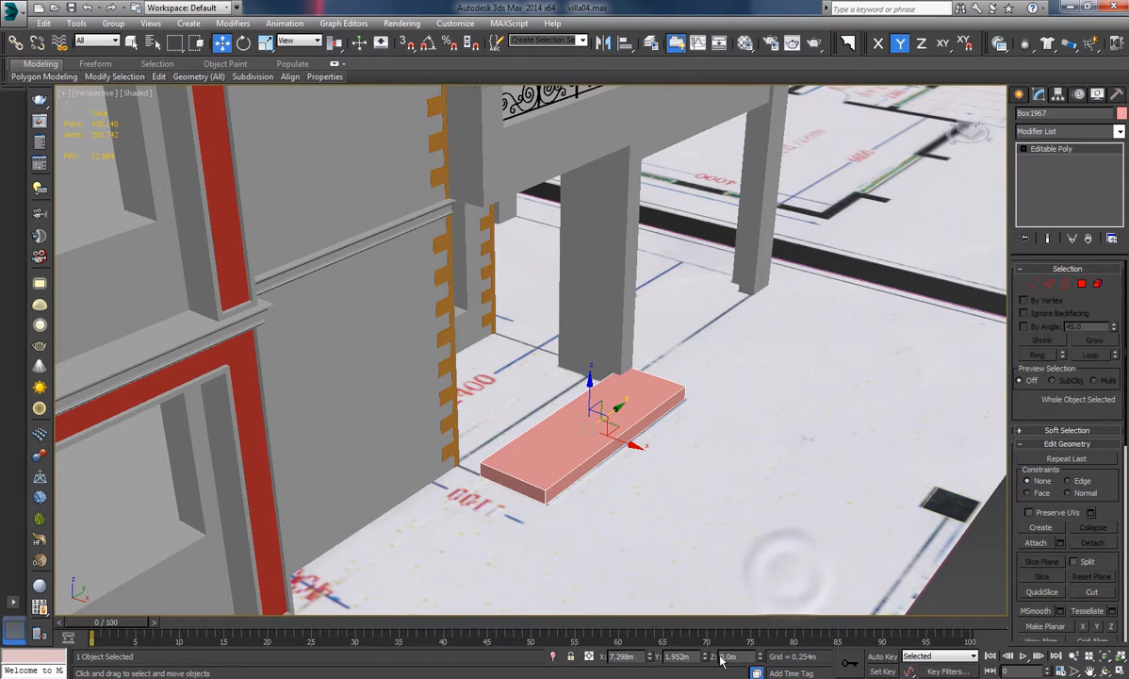
Raise the entrance box to a Z height of 3.5 m and shift it outward along X by about 0.12 m.
key("Return")
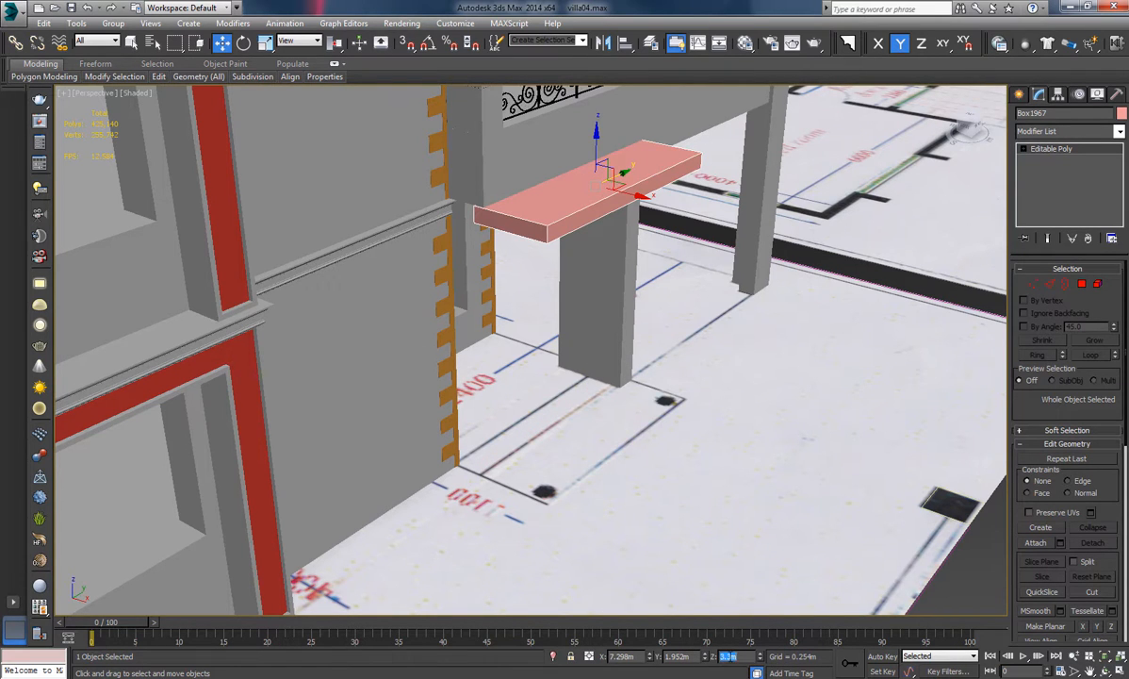
type("3.5")
key("Return")
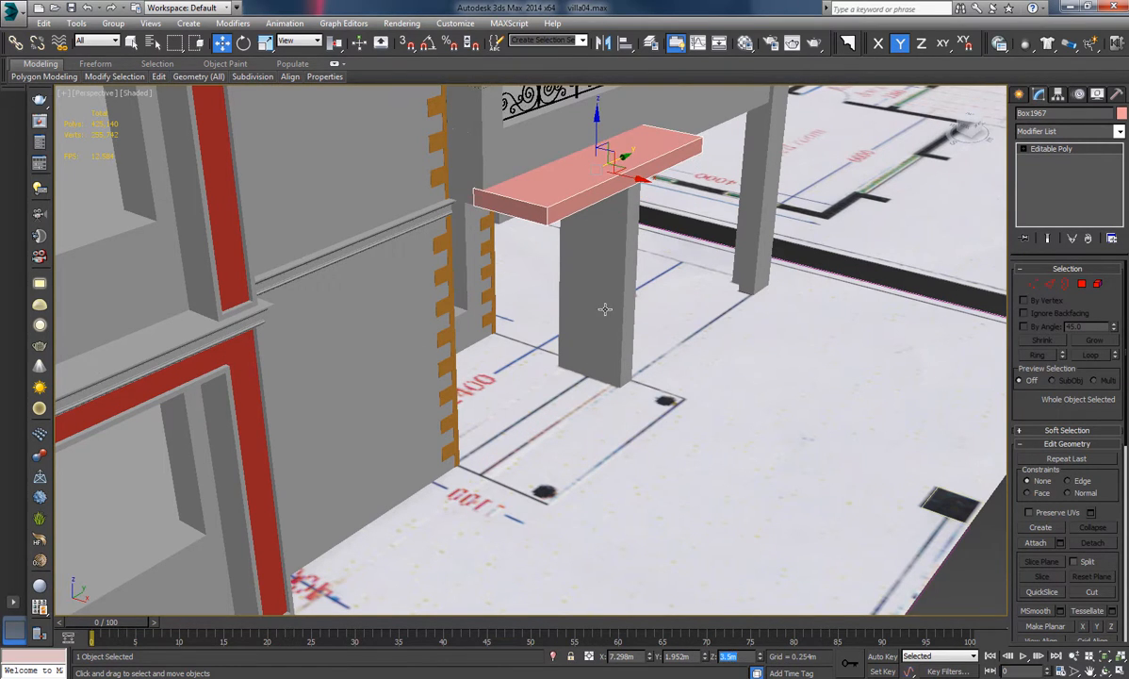
middle_click_drag(605, 309, 641, 199, "alt")
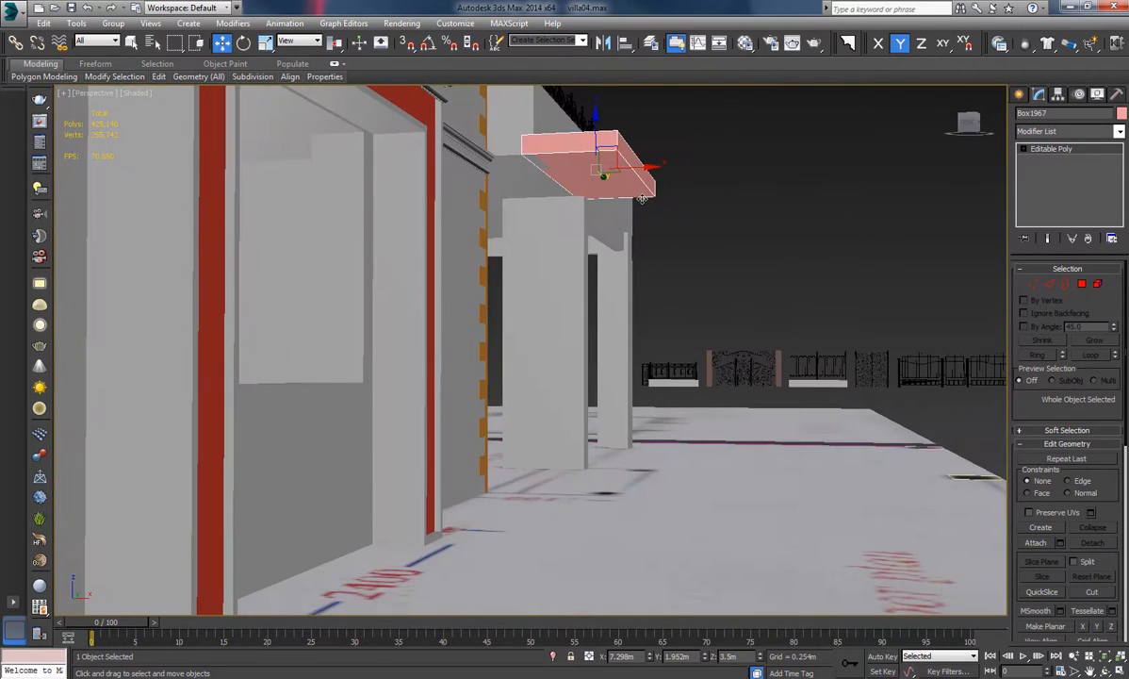
middle_click_drag(526, 220, 666, 169, "alt")
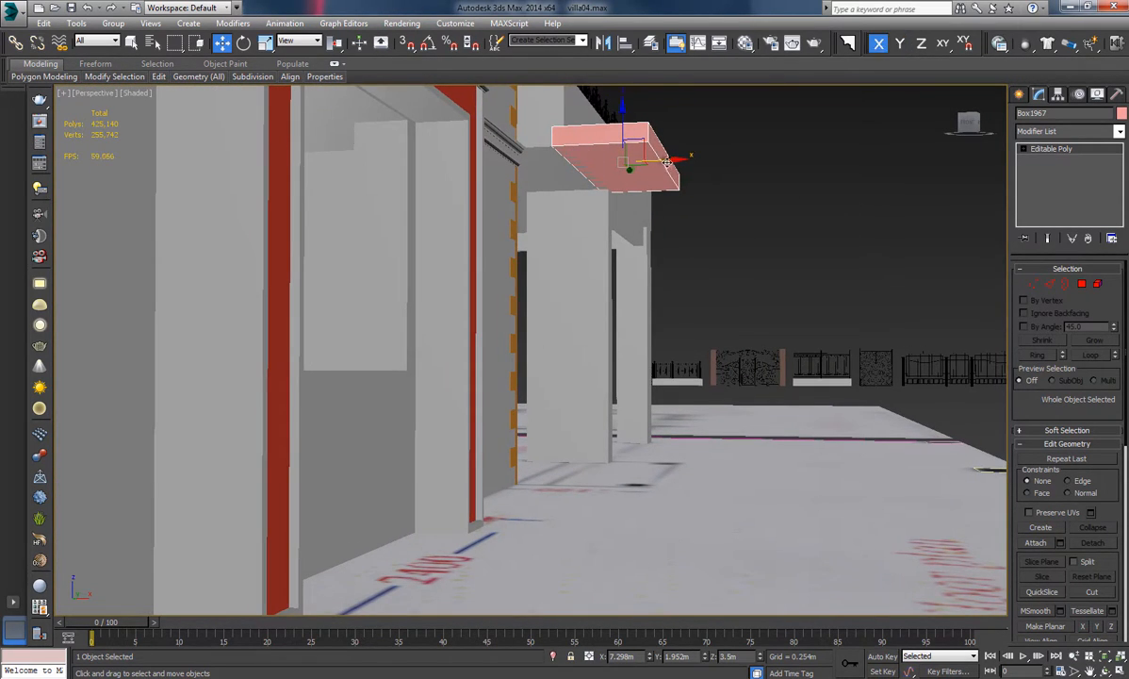
left_click_drag(666, 162, 676, 160)
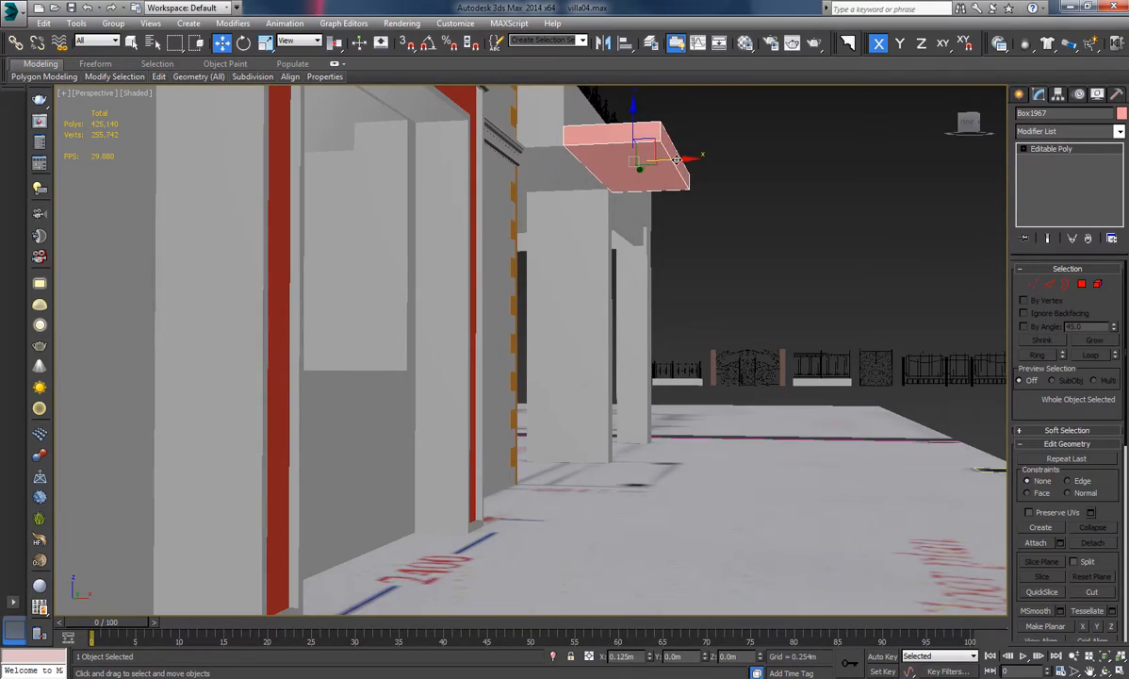
Select the canopy box's four lengthwise edges and connect them with an edge loop across the middle.
middle_click_drag(724, 182, 969, 319, "alt")
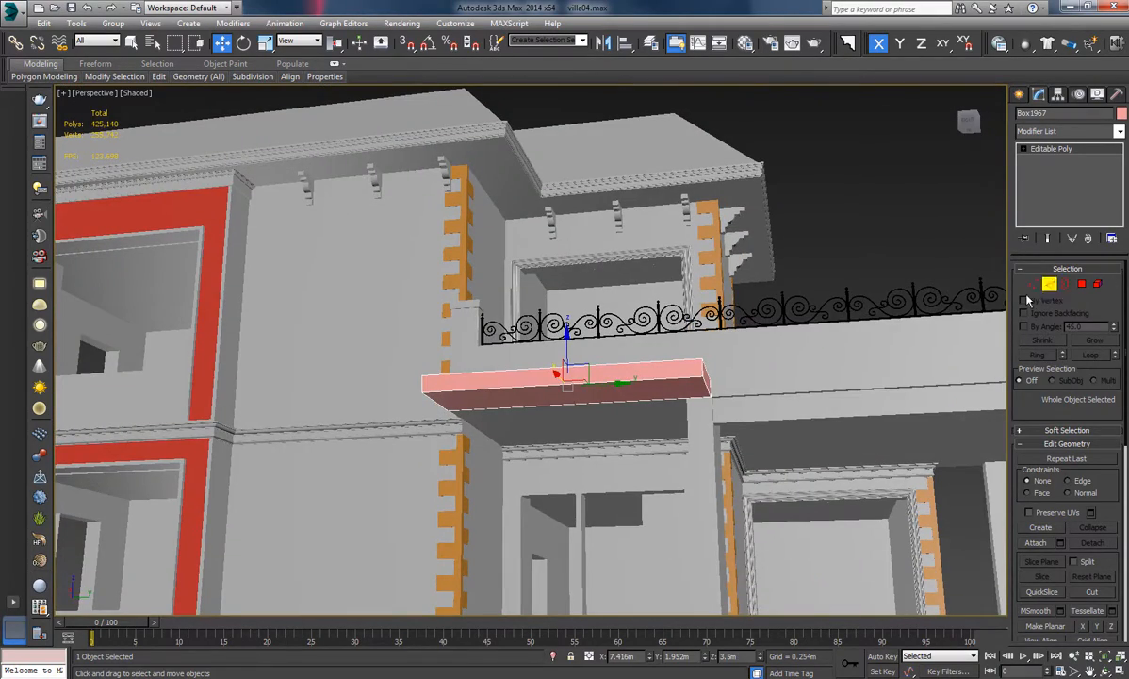
middle_click_drag(514, 357, 576, 422, "alt")
left_click_drag(565, 328, 603, 464)
middle_click_drag(608, 464, 751, 443, "alt")
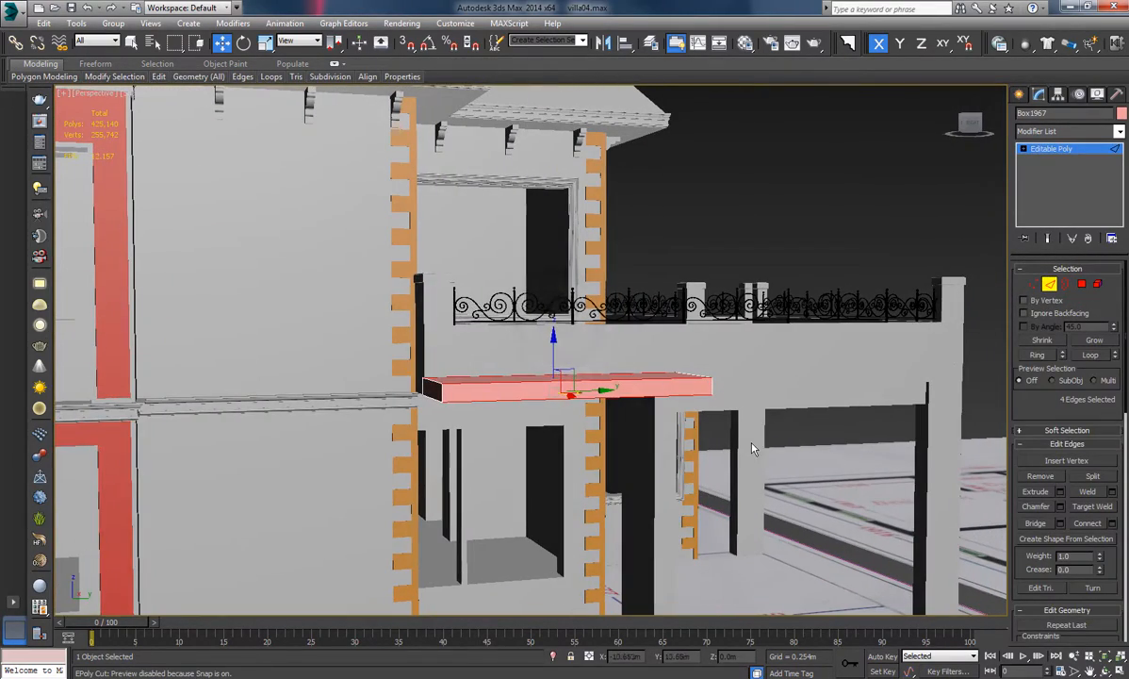
left_click(1087, 527)
Raise the top middle edge along Z to 4.3 m to form the canopy's gable ridge.
middle_click_drag(675, 388, 547, 434, "alt")
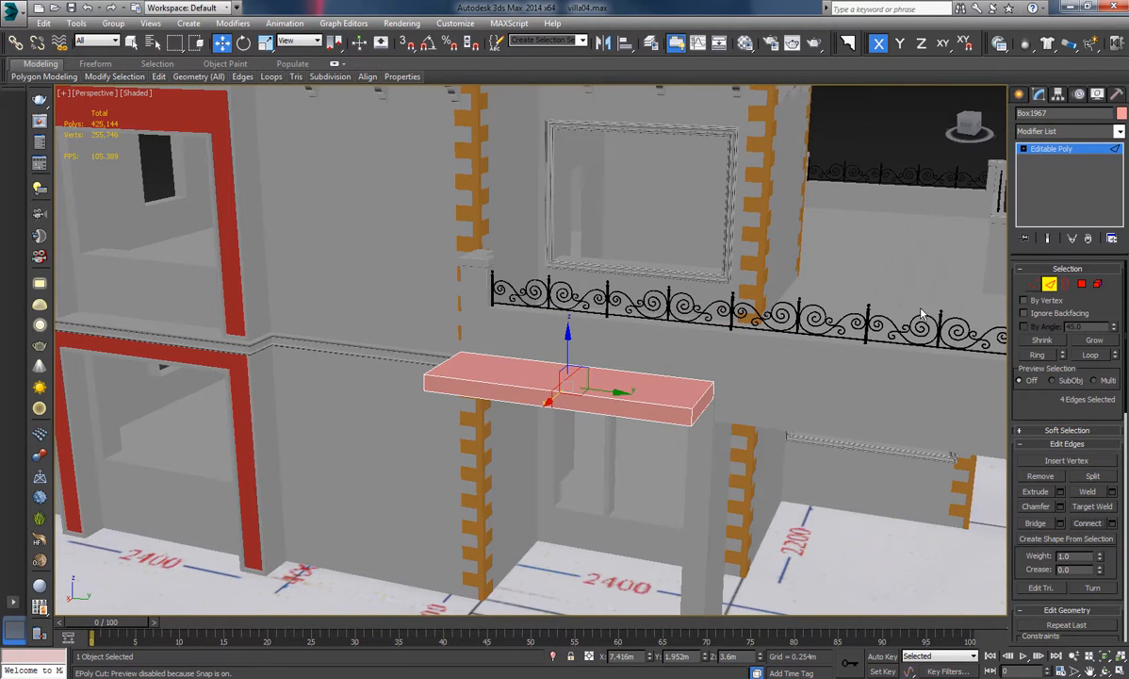
left_click(565, 377)
middle_click_drag(565, 377, 572, 332, "alt")
left_click_drag(564, 332, 570, 281)
middle_click_drag(570, 282, 689, 347, "alt")
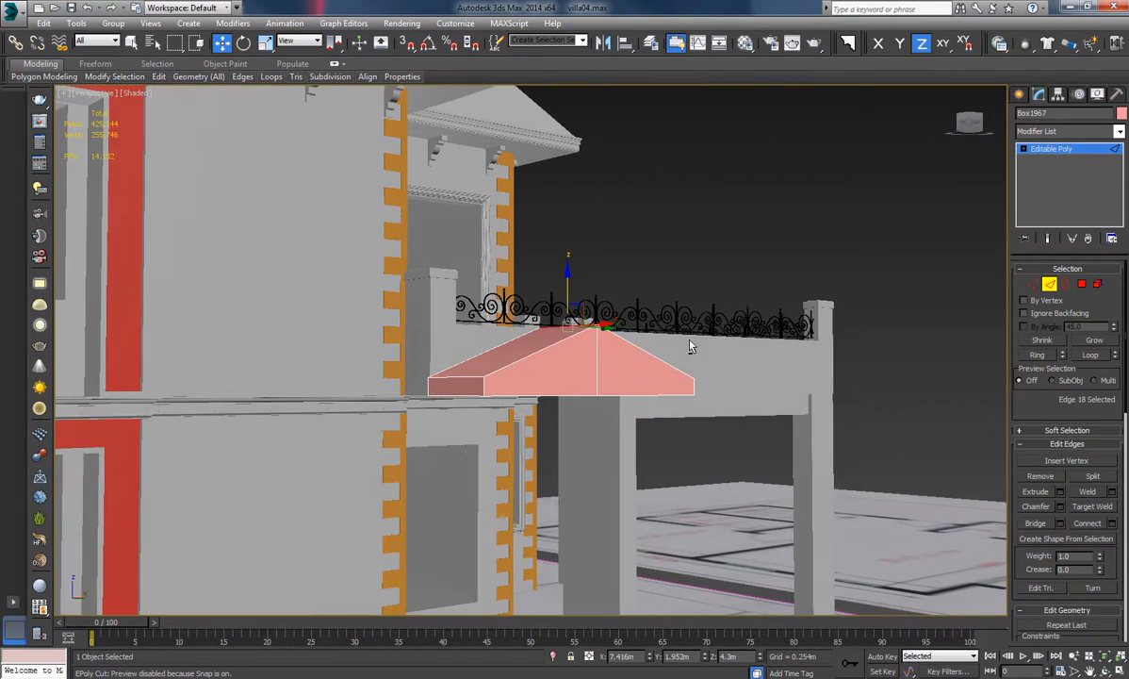
Isolate the canopy and, with vertex snapping, cut a horizontal edge across the outer gable face between its two eave corners.
left_click(1033, 284)
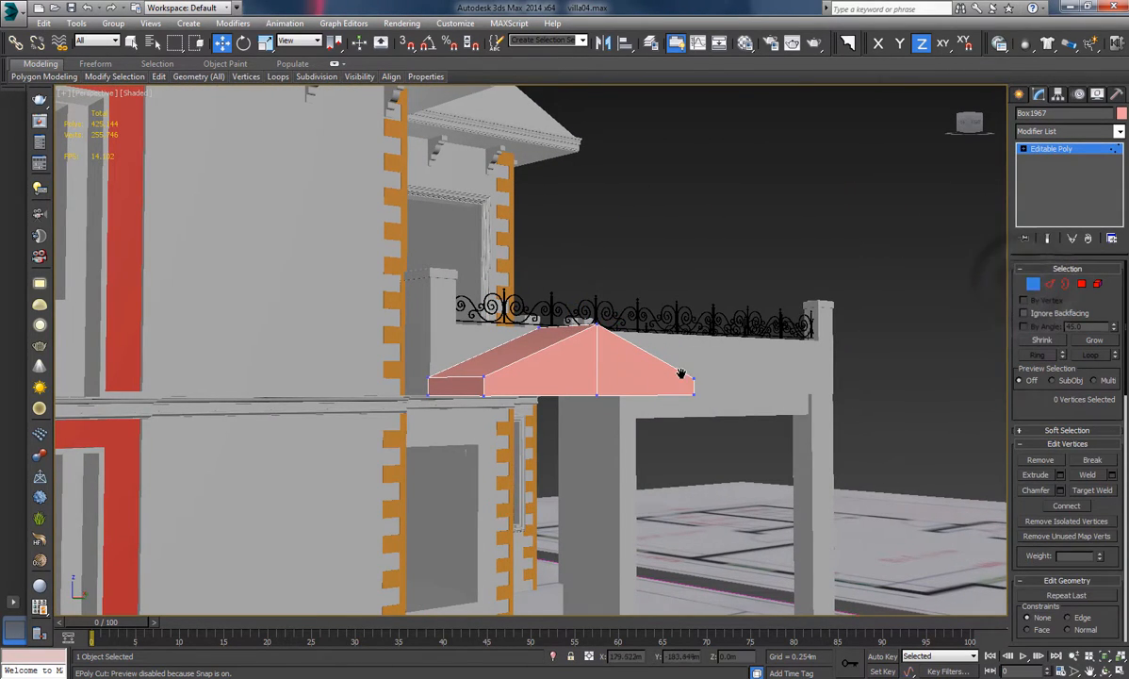
scroll(680, 379, "up", 5)
middle_click_drag(680, 383, 770, 365)
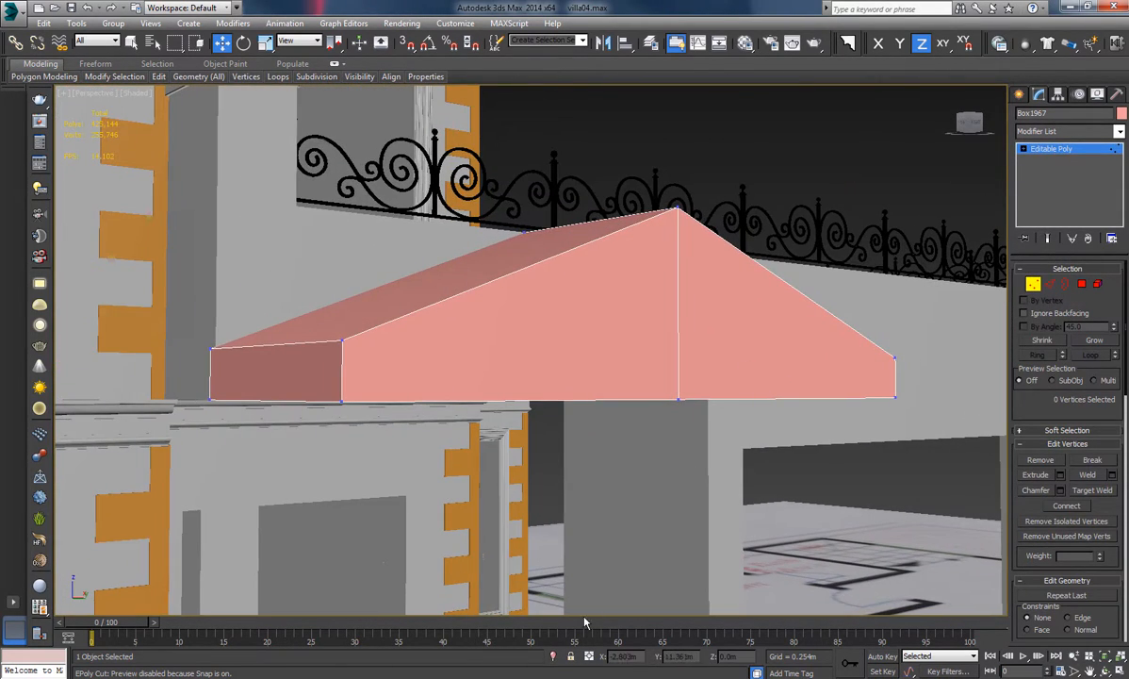
left_click(552, 656)
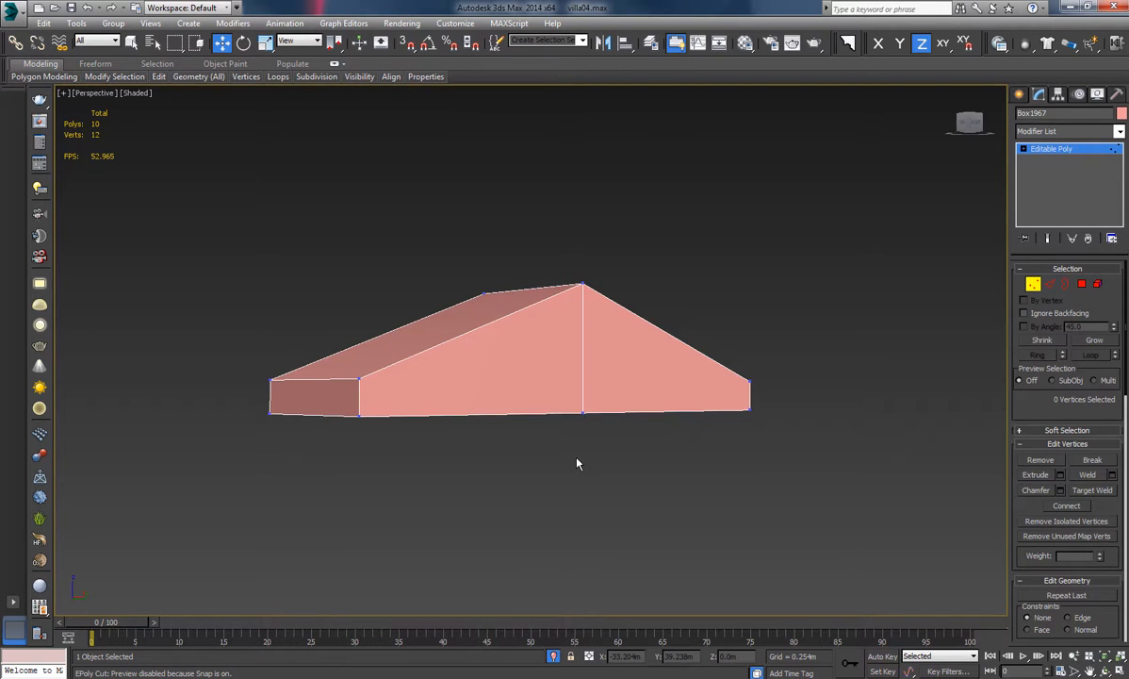
key("s")
left_click(751, 381)
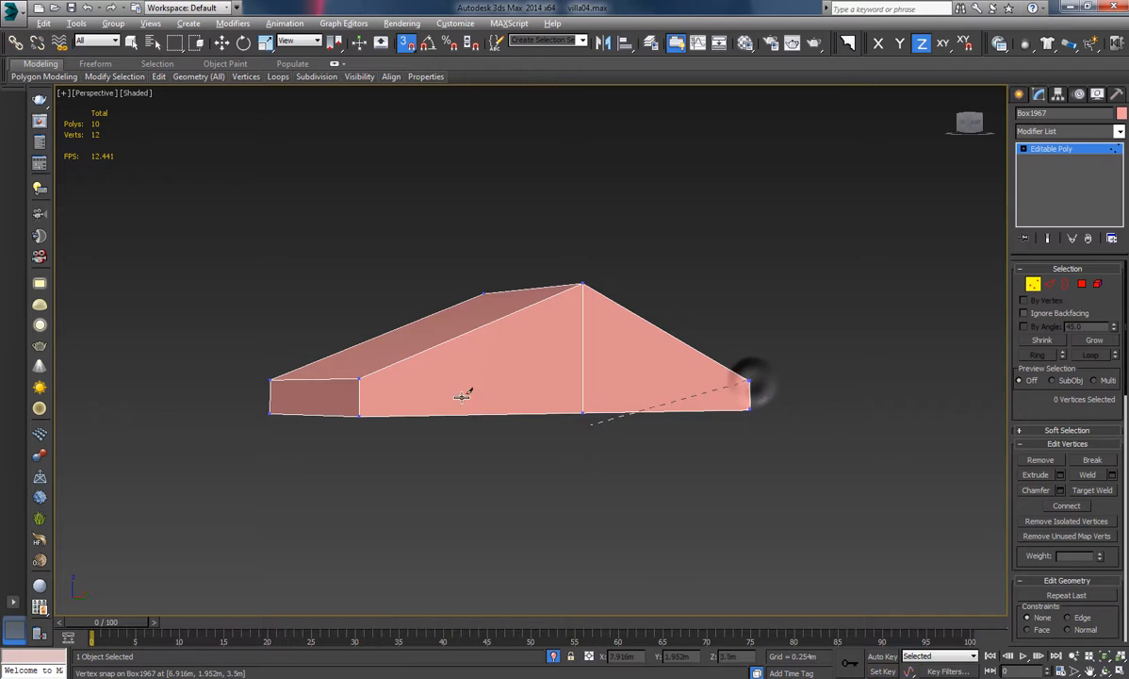
left_click(358, 379)
right_click(357, 379)
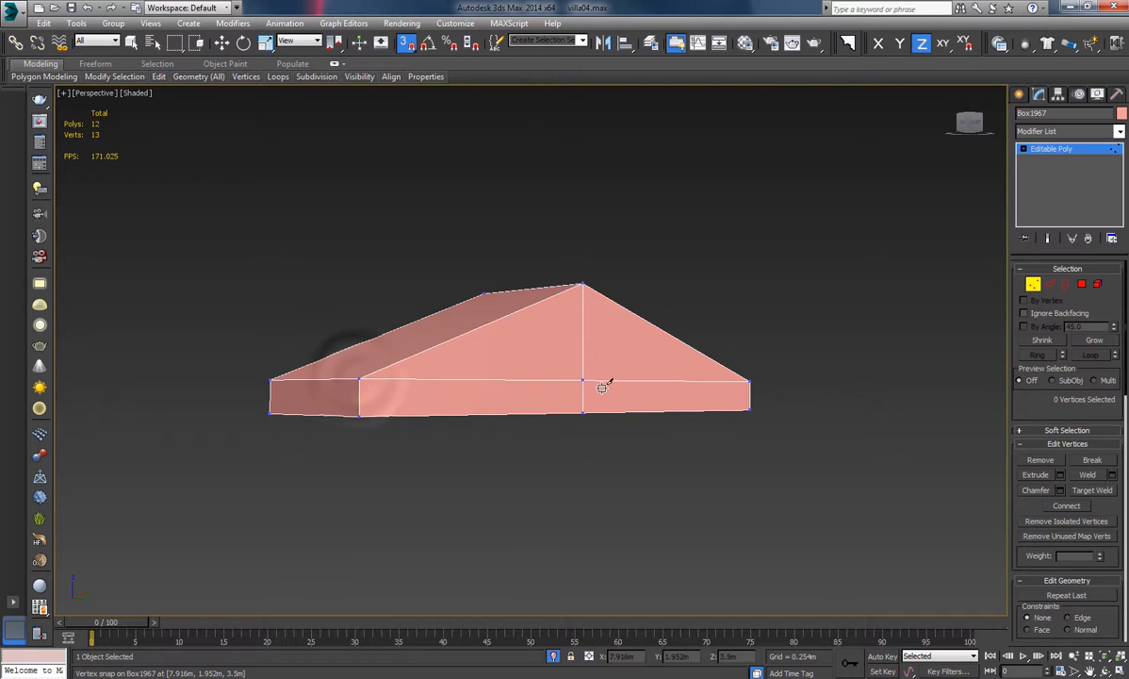
Cut a matching horizontal edge between the eave corners across the opposite gable face.
middle_click_drag(330, 414, 731, 405, "alt")
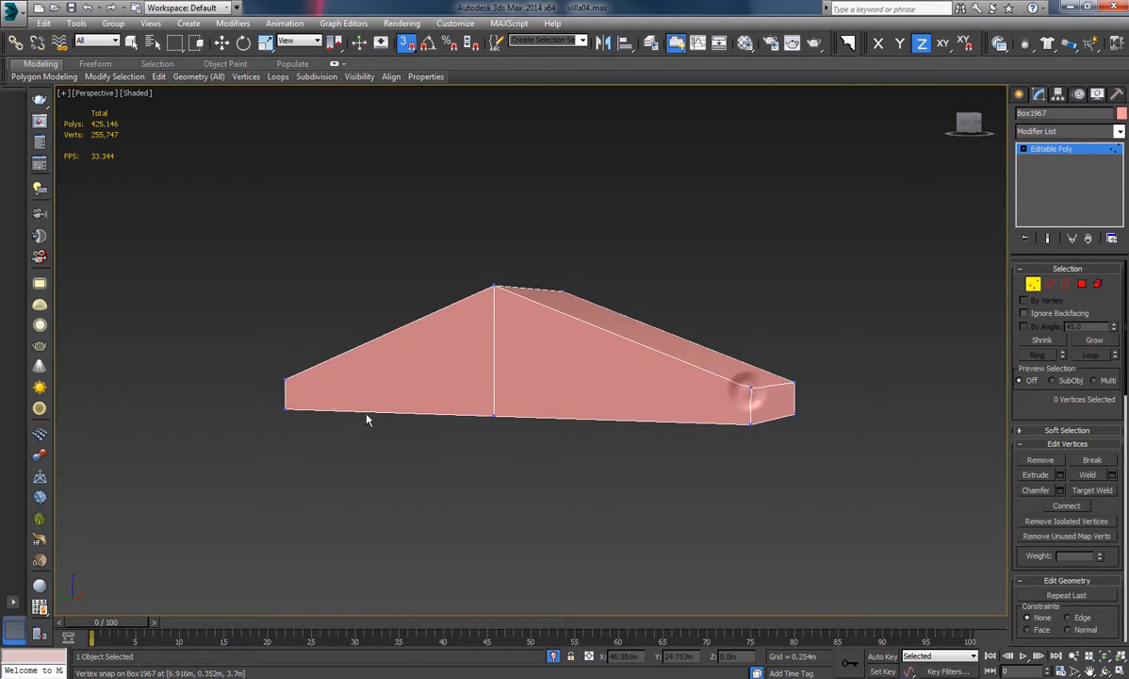
left_click(287, 380)
middle_click_drag(768, 303, 662, 358, "alt")
Select the canopy's two underside polygons and lower them along Z to 3.4 m.
left_click(1084, 283)
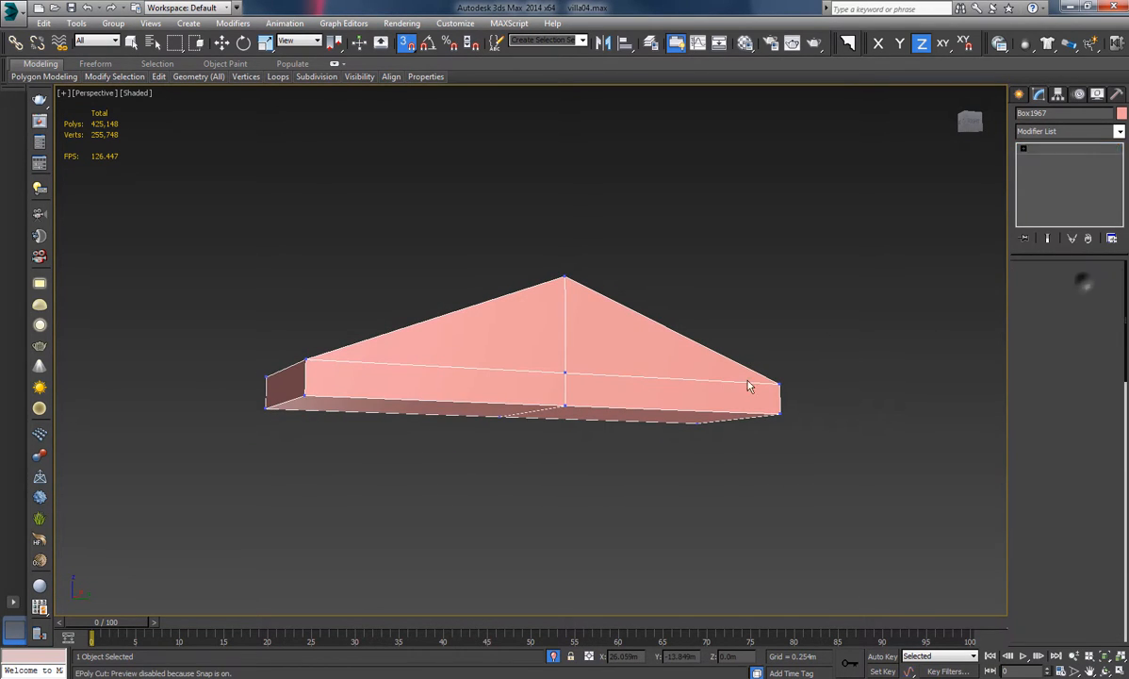
middle_click_drag(748, 383, 618, 386, "alt")
key("w")
left_click(589, 430)
left_click(489, 405, "ctrl")
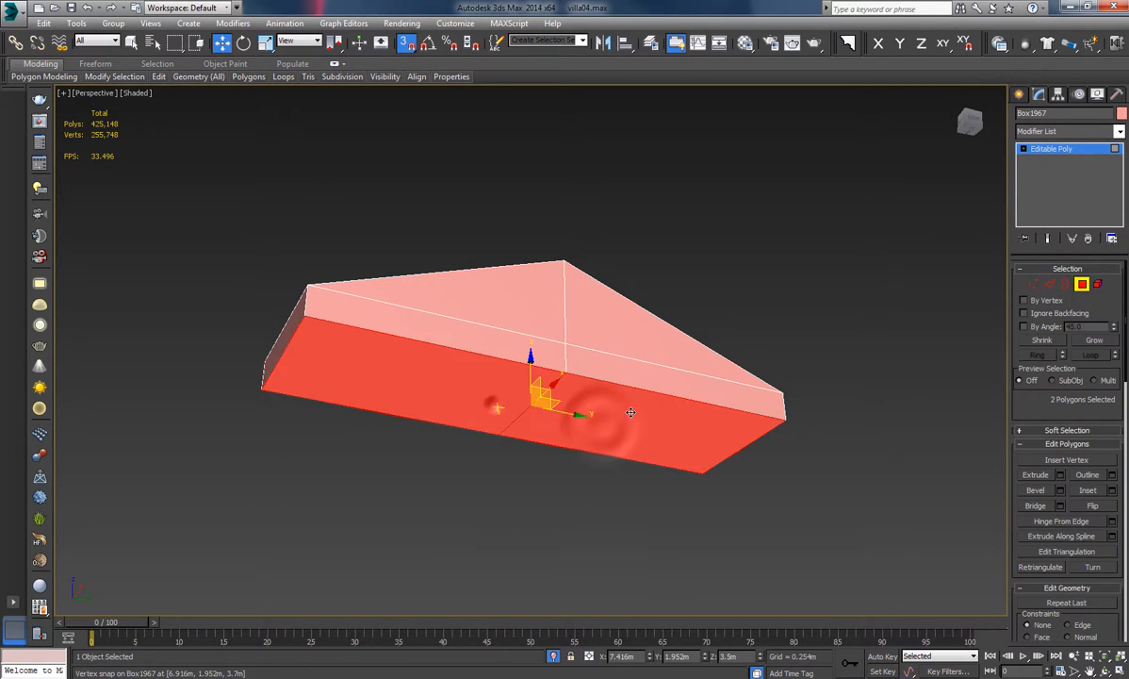
middle_click_drag(688, 415, 829, 424, "alt")
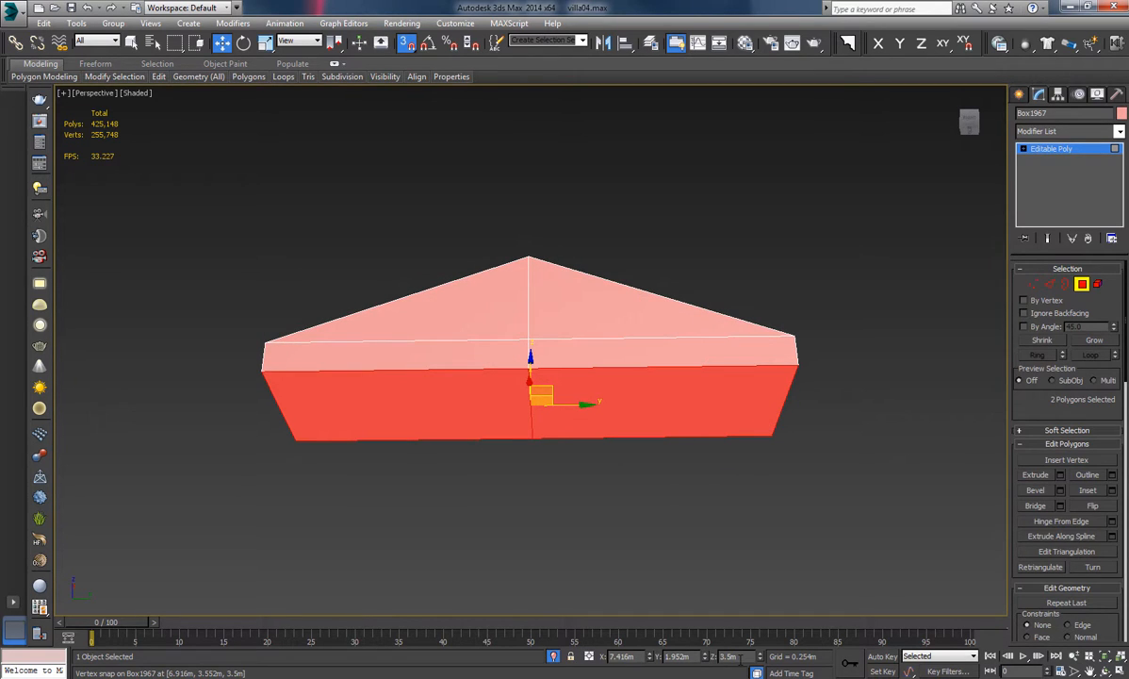
double_click(731, 657)
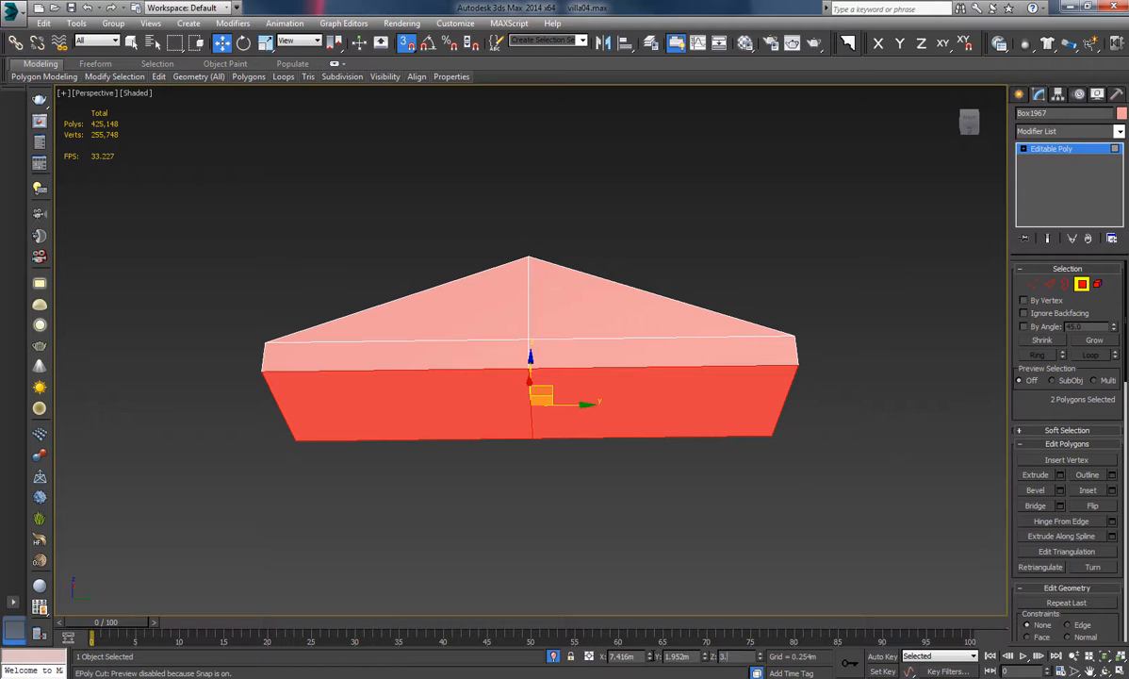
key("Return")
Turn off snapping and select all six vertical side polygons around the canopy's base below the eaves.
middle_click_drag(666, 306, 672, 405, "alt")
key("s")
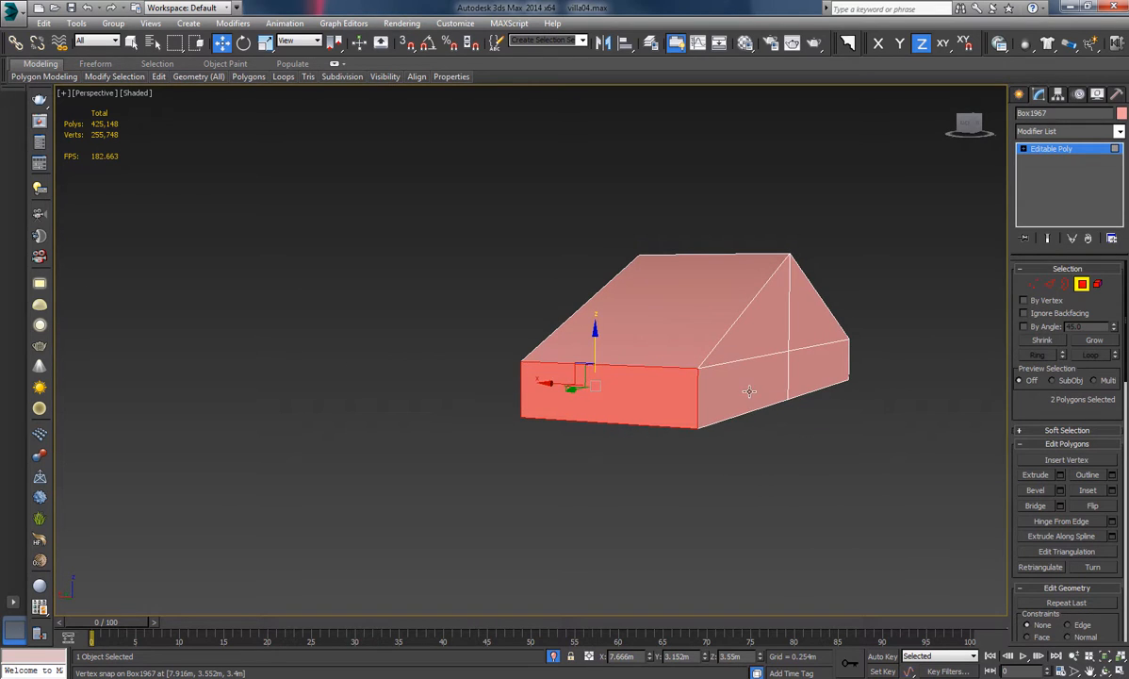
left_click(744, 390, "ctrl")
left_click(838, 374, "ctrl")
middle_click_drag(838, 374, 708, 380, "alt")
left_click(726, 386, "ctrl")
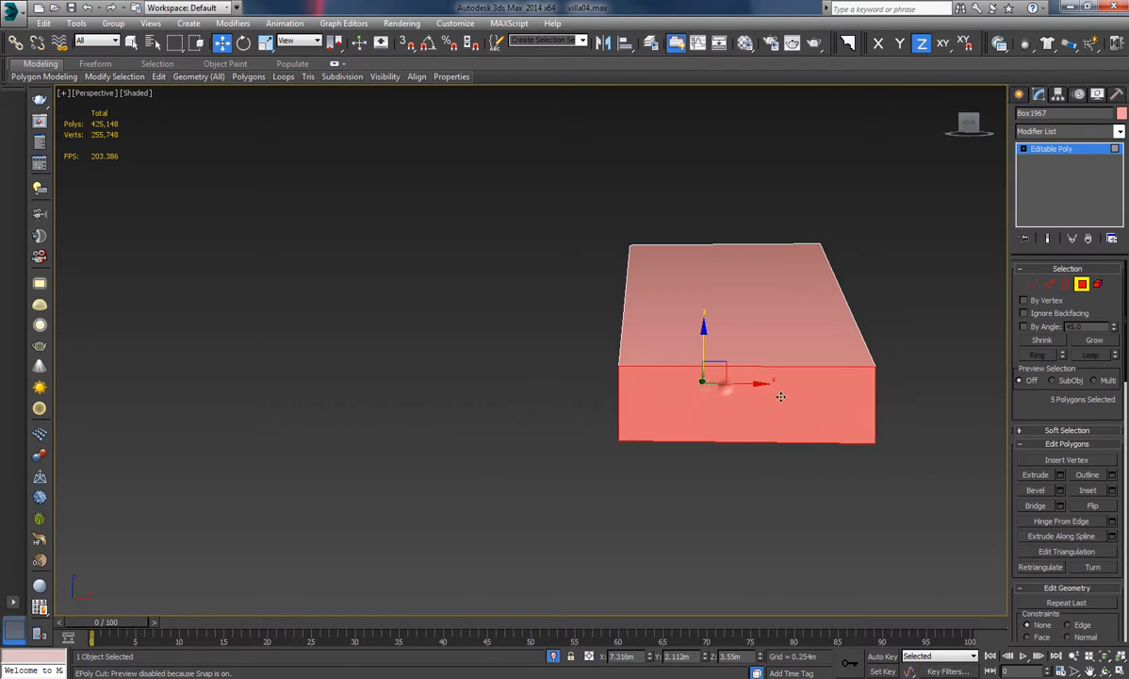
middle_click_drag(778, 393, 684, 397, "alt")
left_click(605, 396, "ctrl")
middle_click_drag(605, 391, 666, 395, "alt")
Inset the selected side band of the canopy by 0.02 m.
left_click(1112, 491)
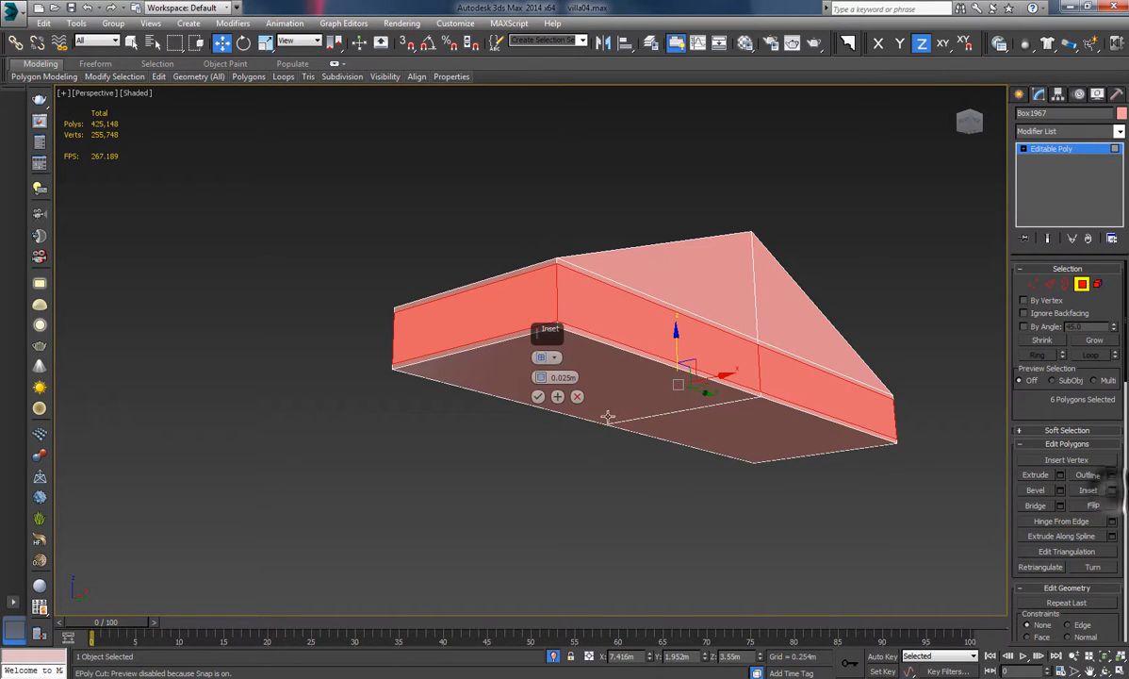
type("0.05")
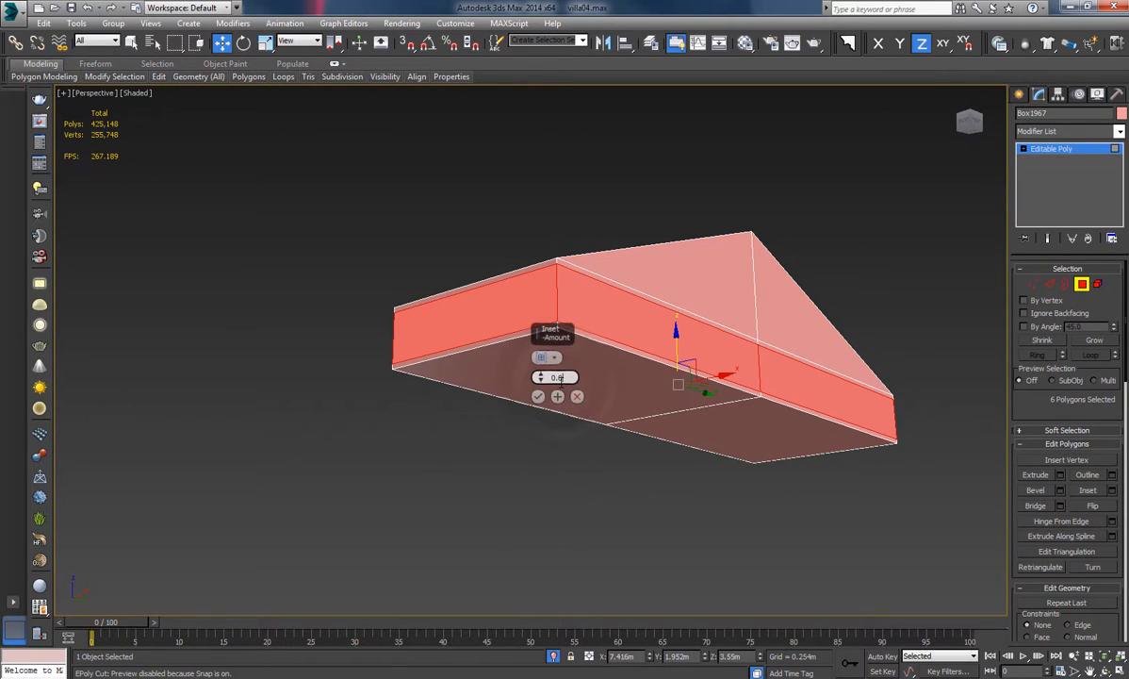
key("Return")
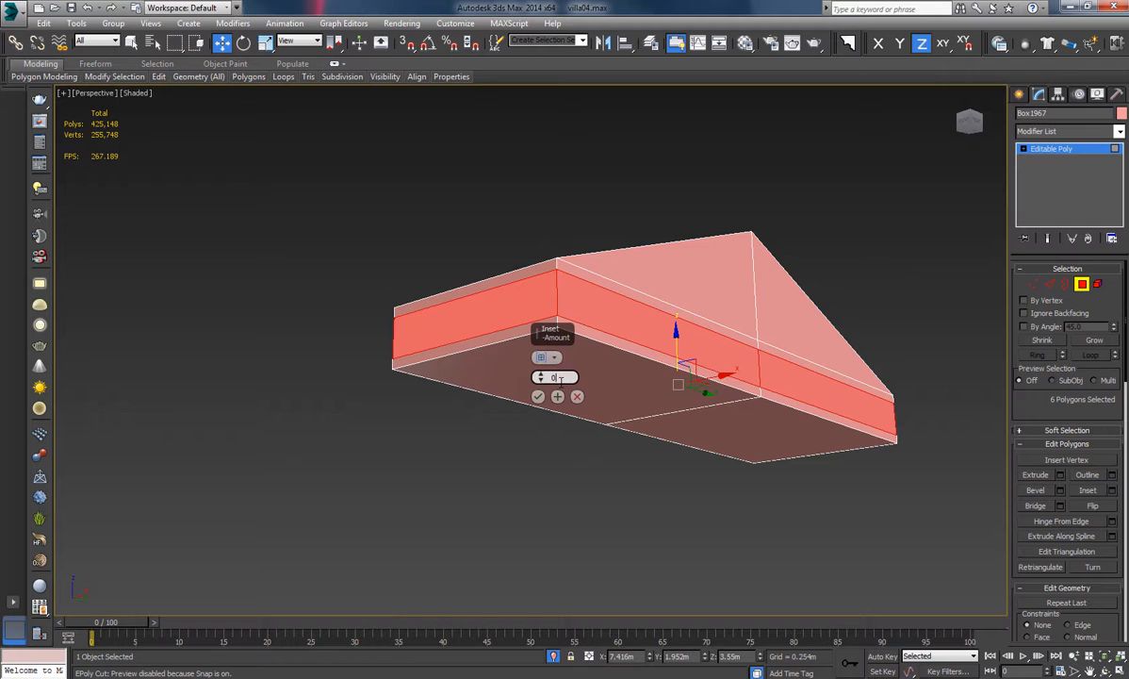
type("2")
key("Return")
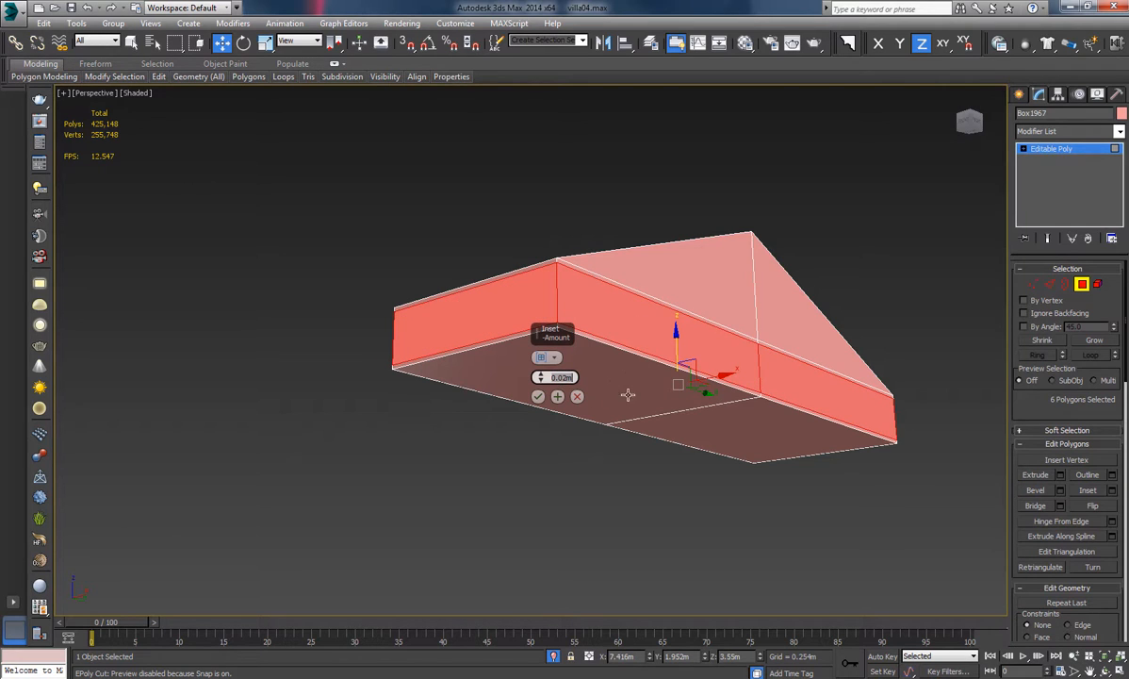
middle_click_drag(628, 394, 641, 386, "alt")
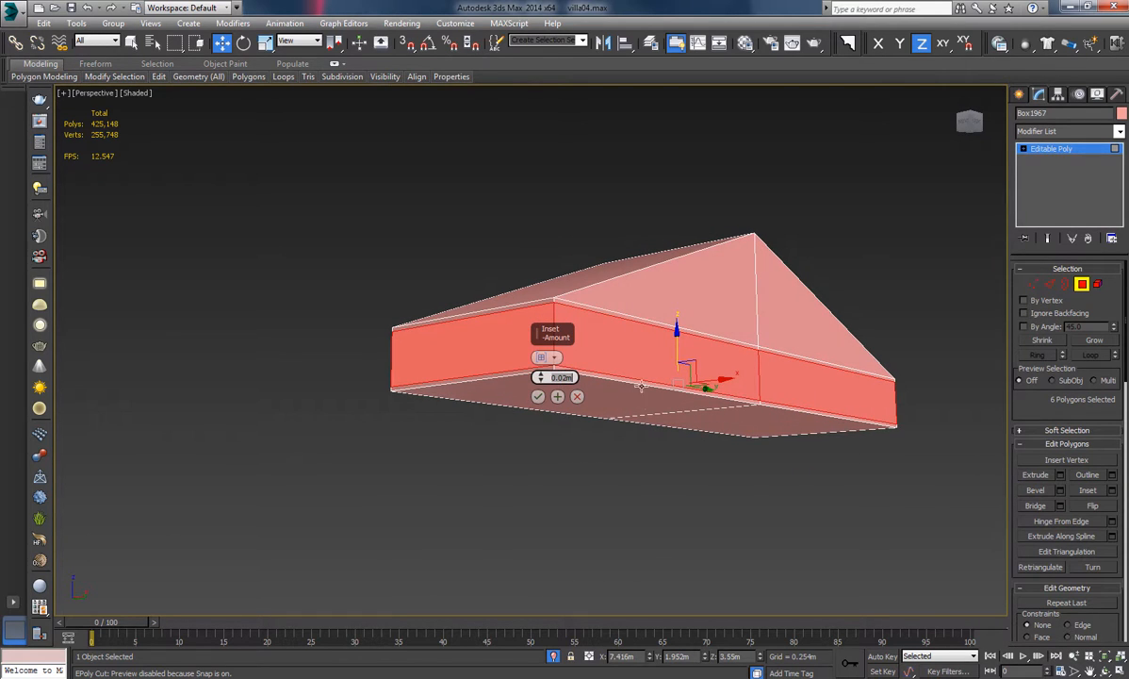
left_click(539, 397)
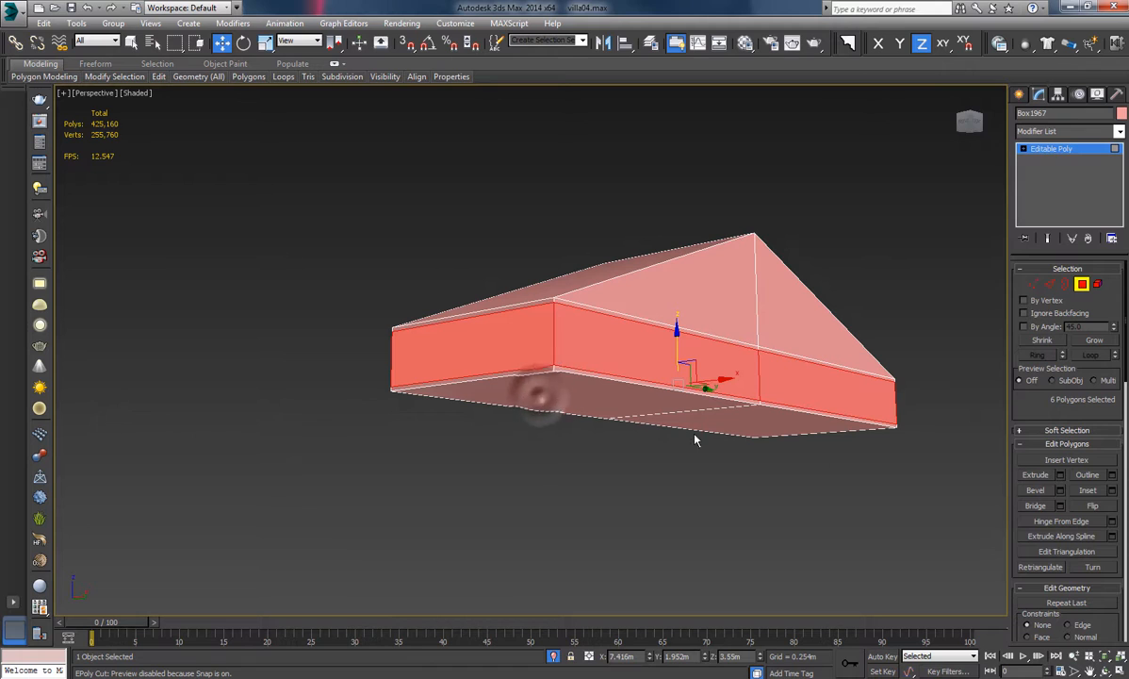
Extrude the inset side band inward by -0.02 m along Local Normal.
left_click(1056, 476)
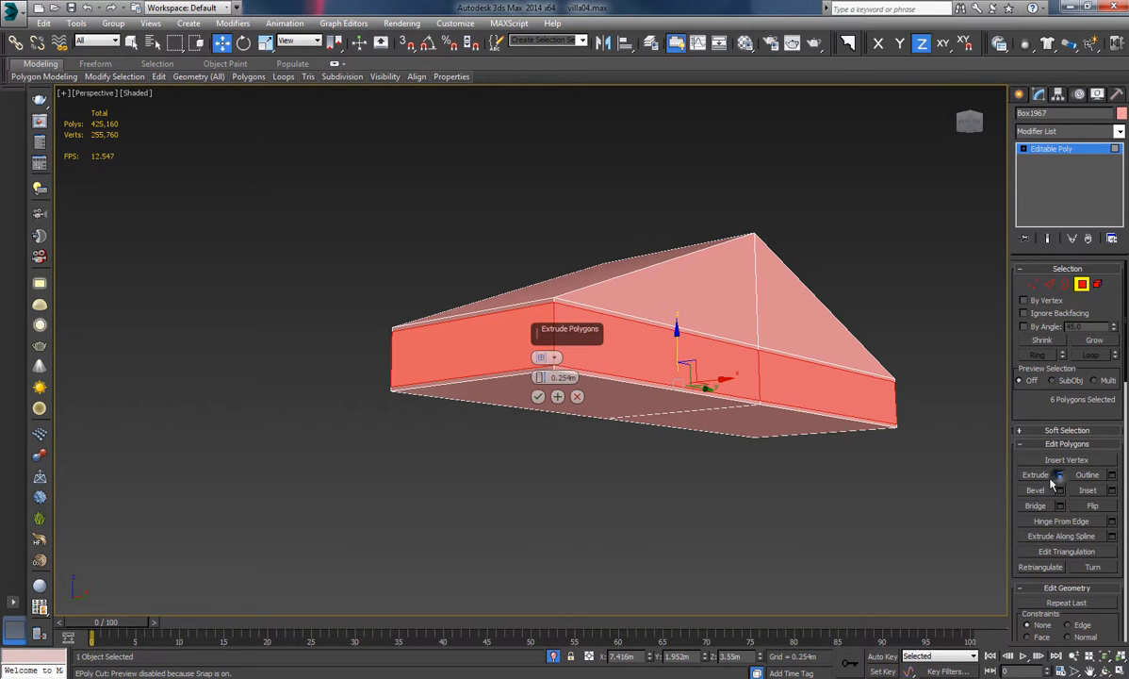
left_click(541, 359)
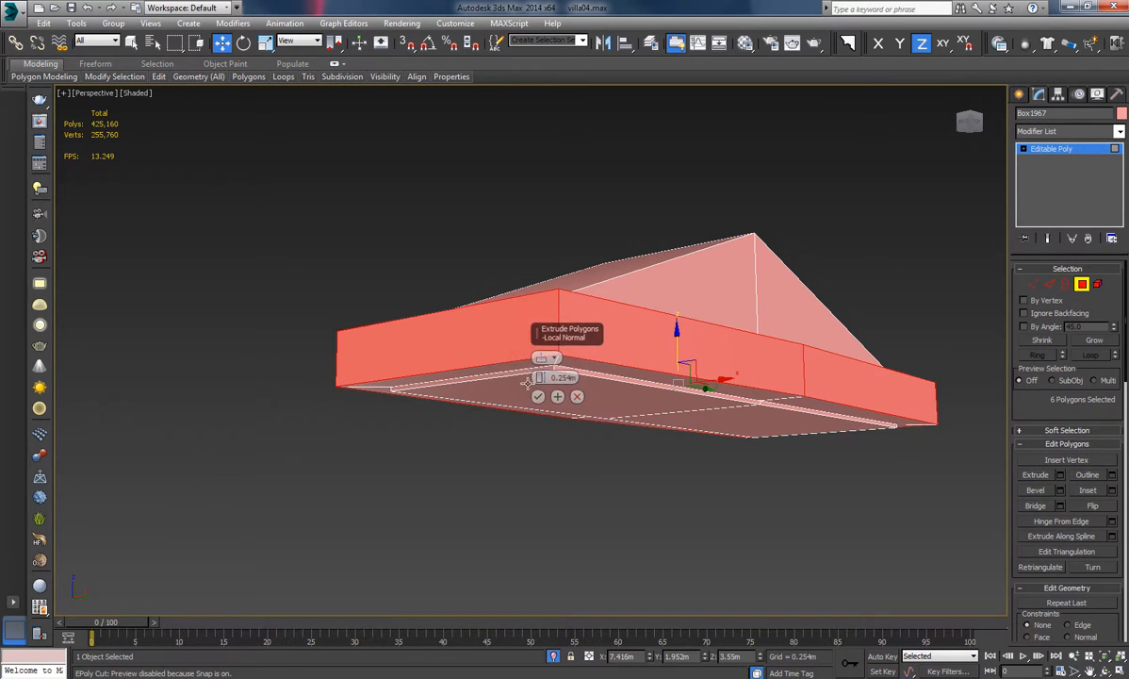
double_click(560, 378)
type("0.02")
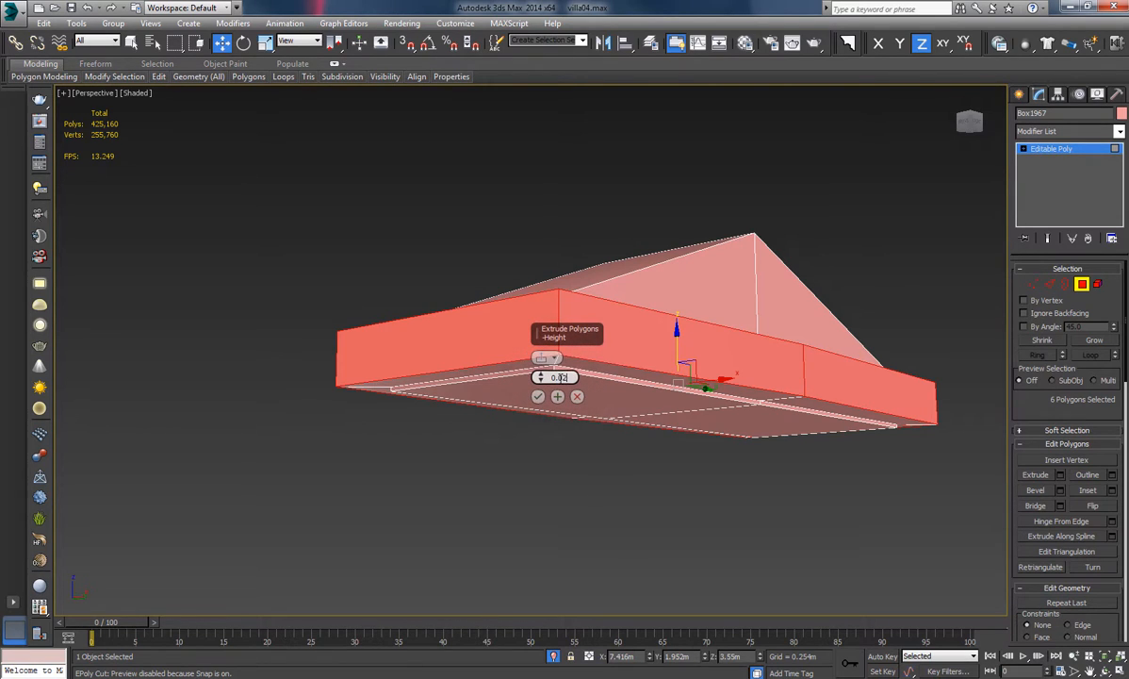
key("Return")
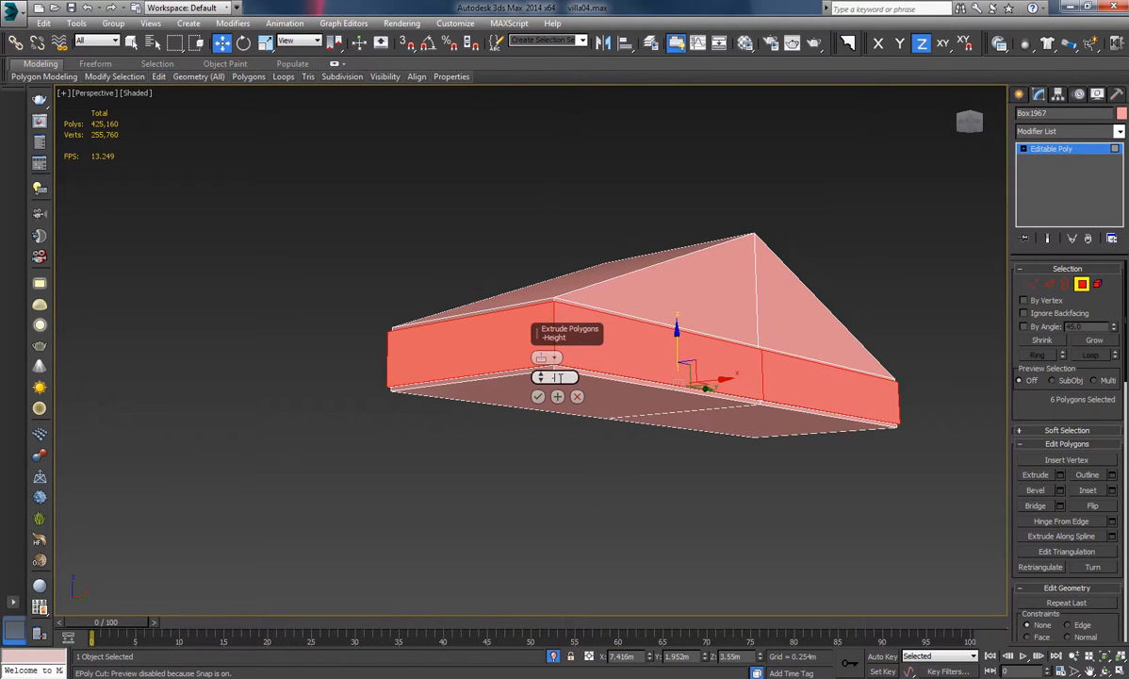
type("-0.02")
key("Return")
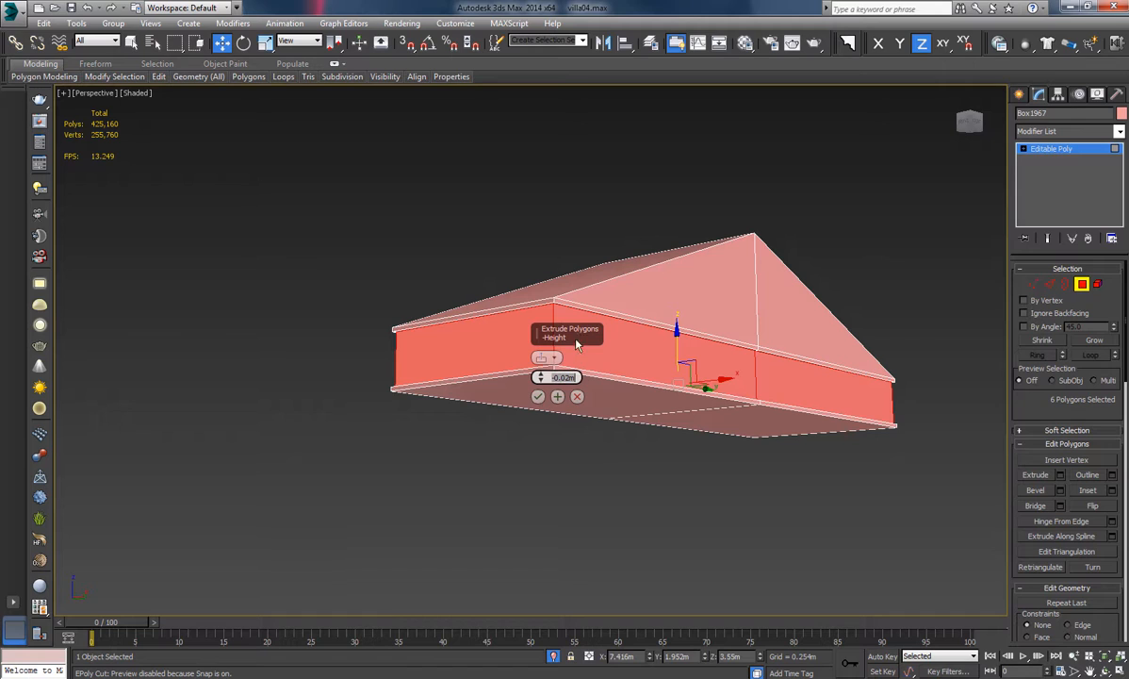
left_click(539, 397)
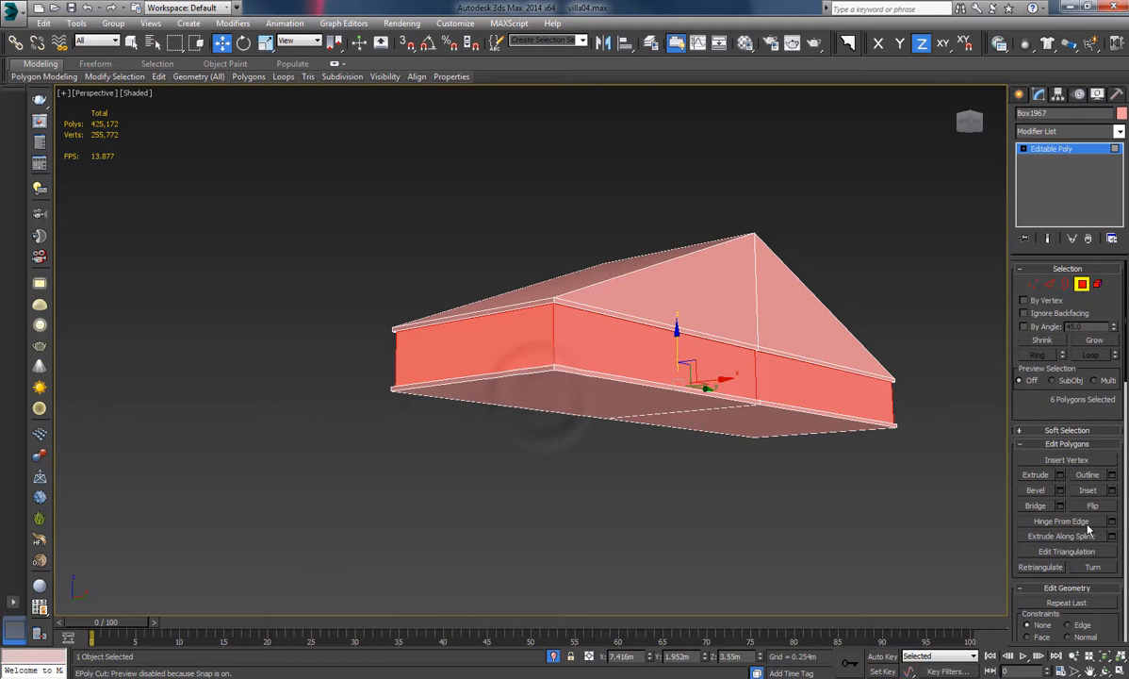
Add a second moulding step to the side band with a 0.02 m inset and a -0.02 m extrusion.
left_click(1113, 491)
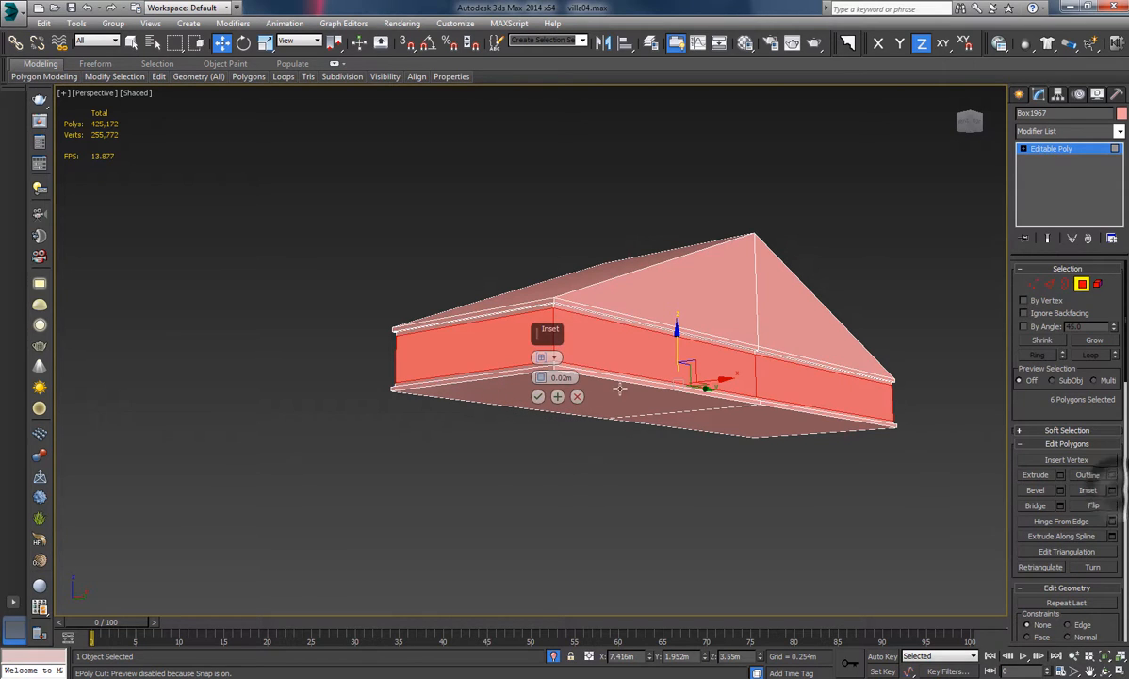
left_click(535, 394)
left_click(1060, 475)
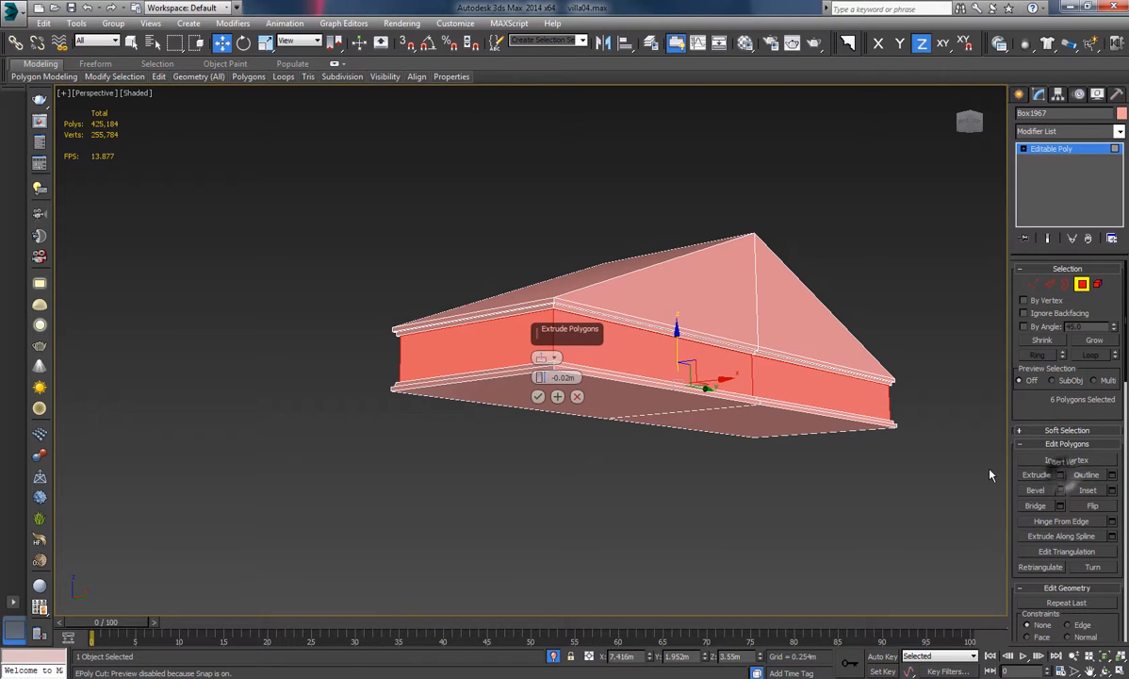
left_click(539, 397)
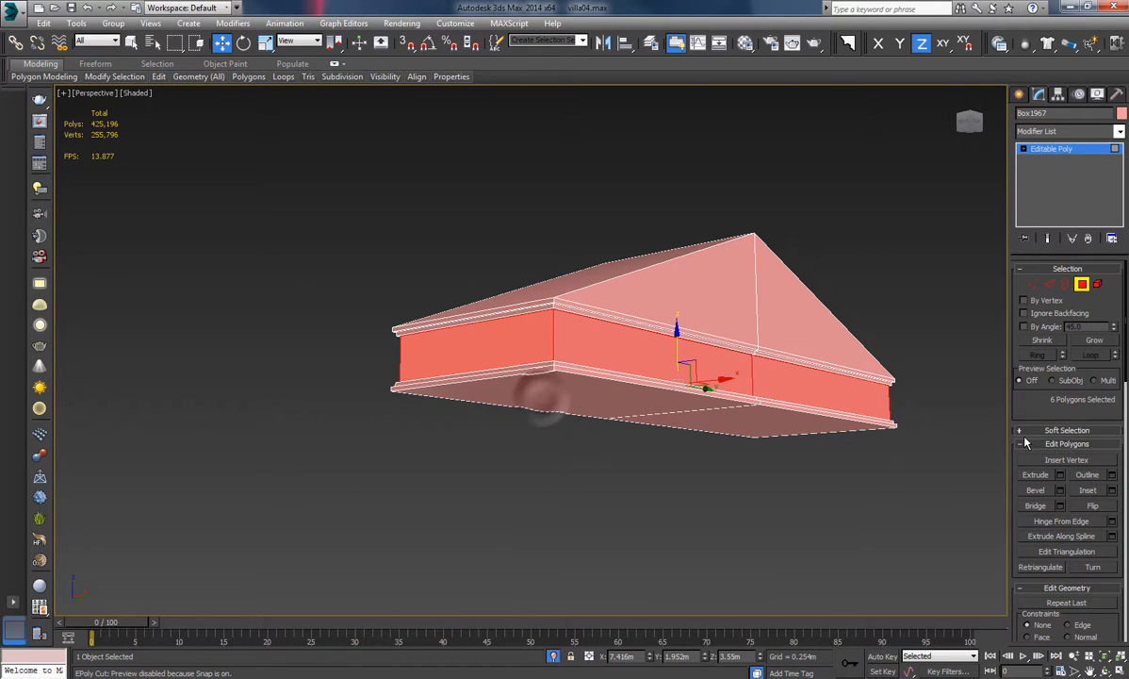
Add a third, deeper moulding step with a 0.02 m inset and a -0.05 m extrusion, and deselect the canopy.
left_click(1113, 493)
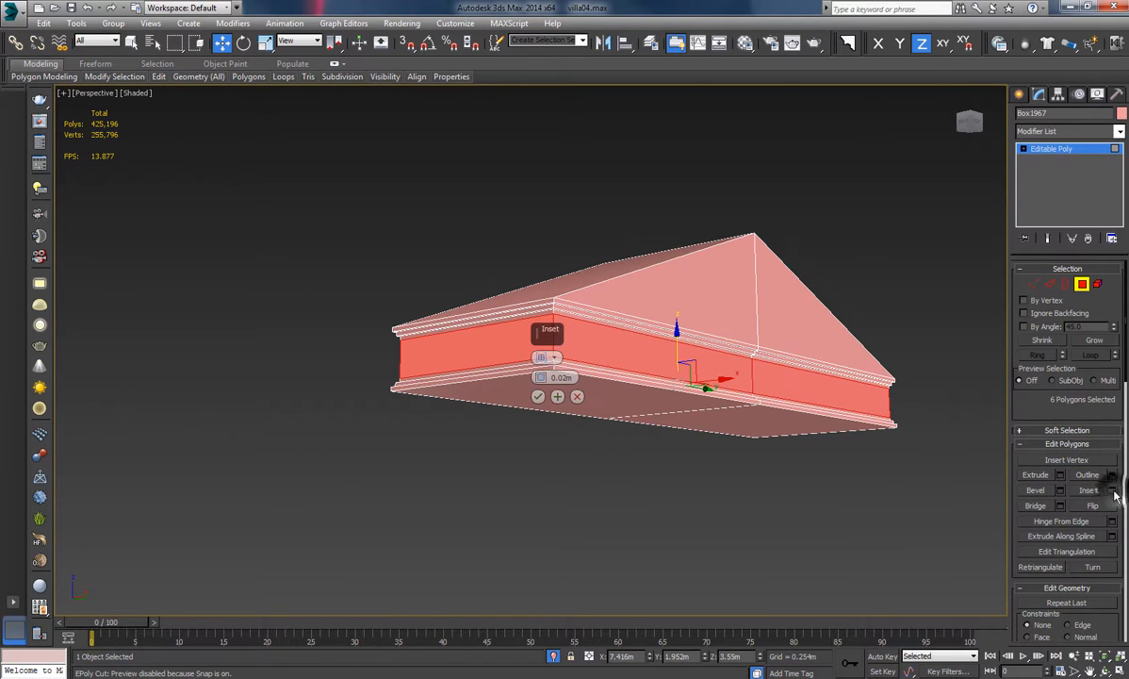
left_click(535, 396)
left_click(1061, 475)
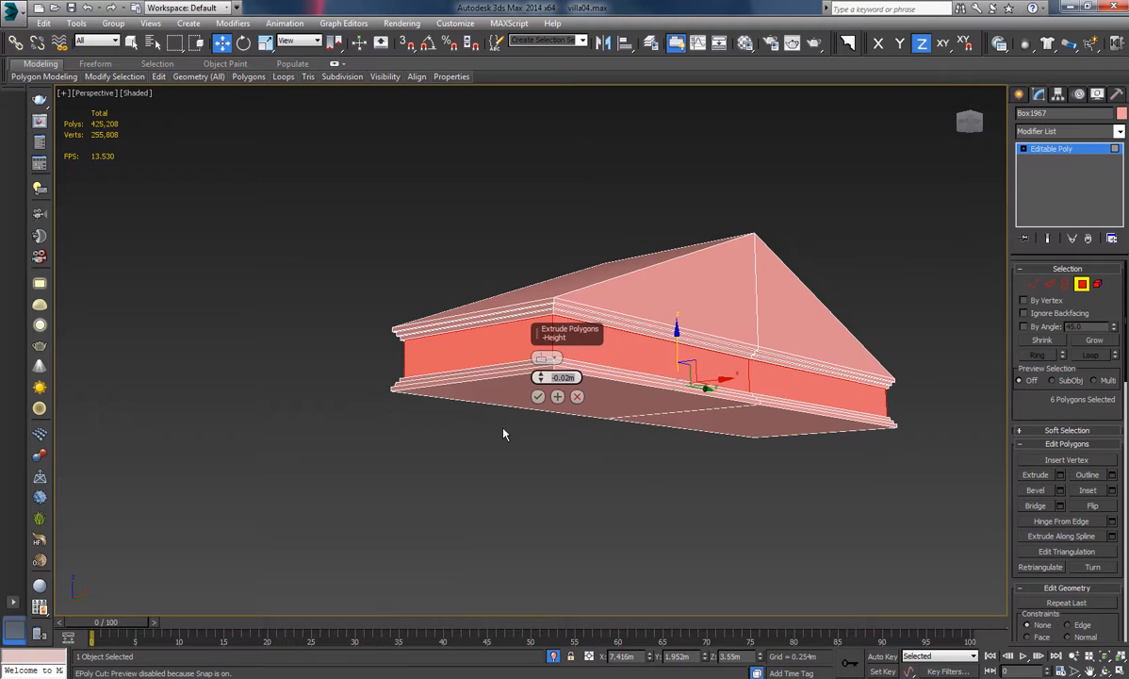
type("-0.05")
key("Return")
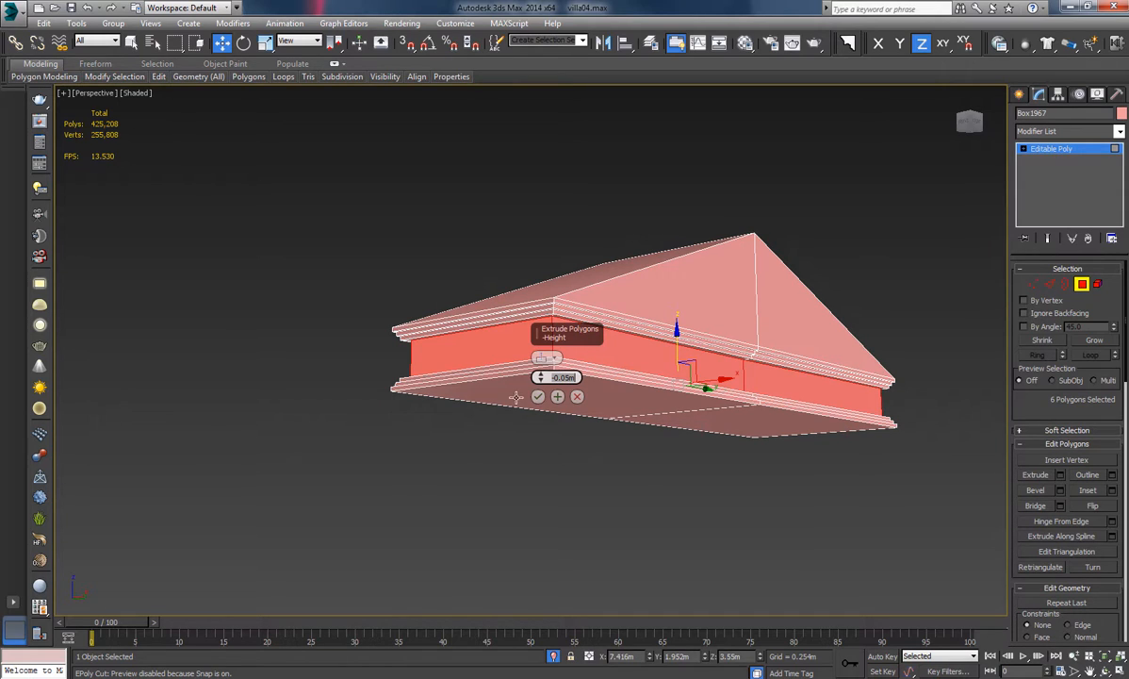
left_click(538, 397)
middle_click_drag(535, 466, 904, 362, "alt")
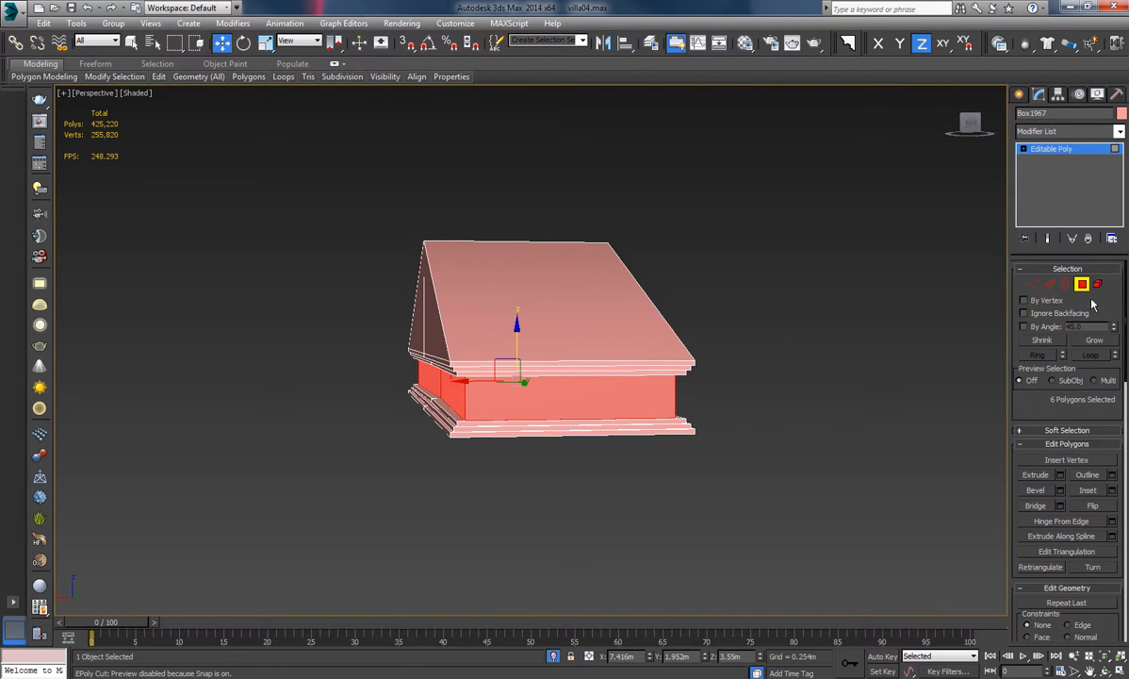
left_click(895, 340)
mouse_move(730, 403)
middle_mouse_down("alt")
mouse_move(807, 403)
mouse_move(754, 424)
mouse_move(736, 423)
mouse_move(729, 407)
middle_mouse_up("alt")
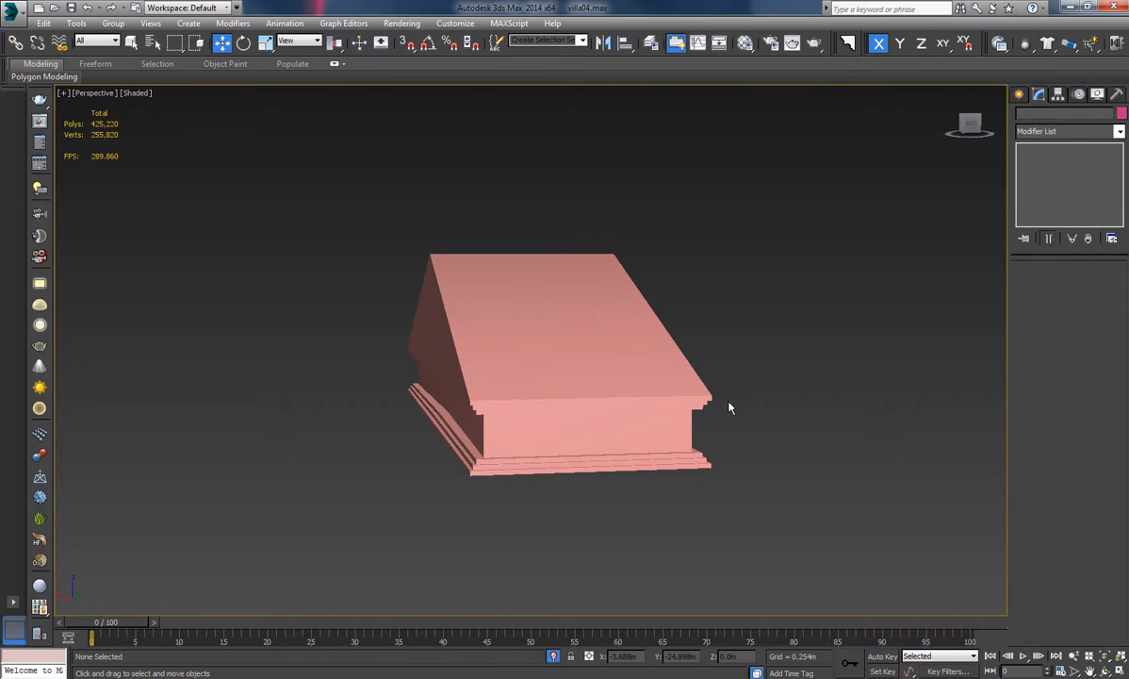
Select the edge loop along the bottom of the canopy's recessed band and create a Linear shape from it.
left_click(593, 427)
key("2")
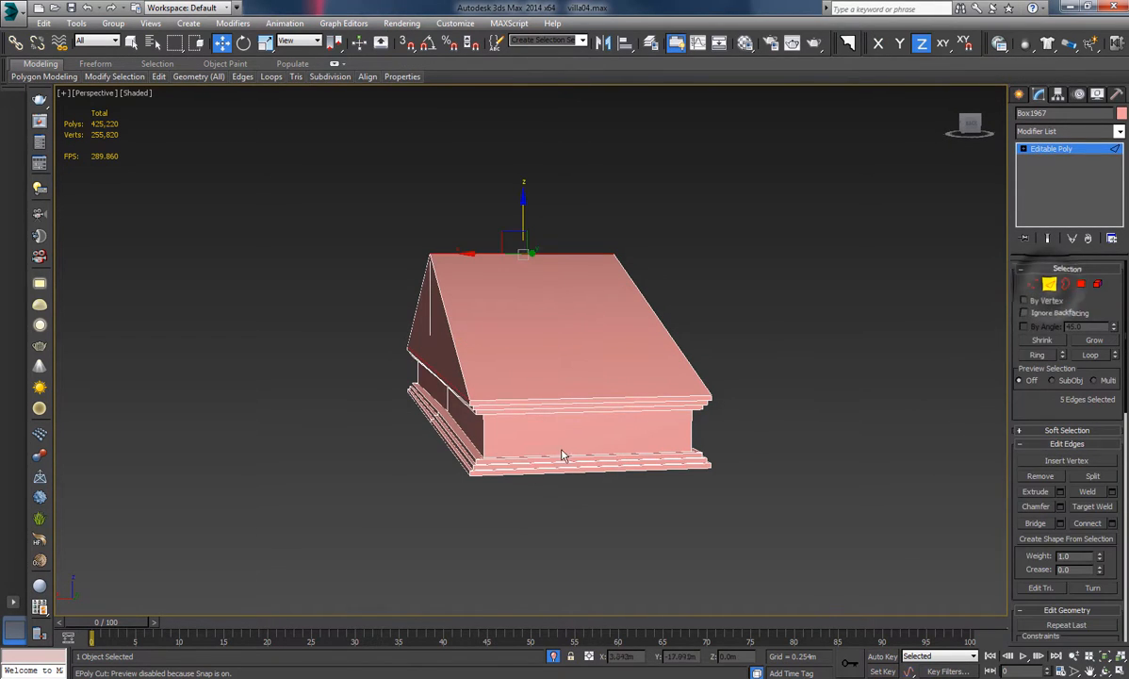
middle_click_drag(562, 455, 578, 484, "alt")
left_click(563, 501)
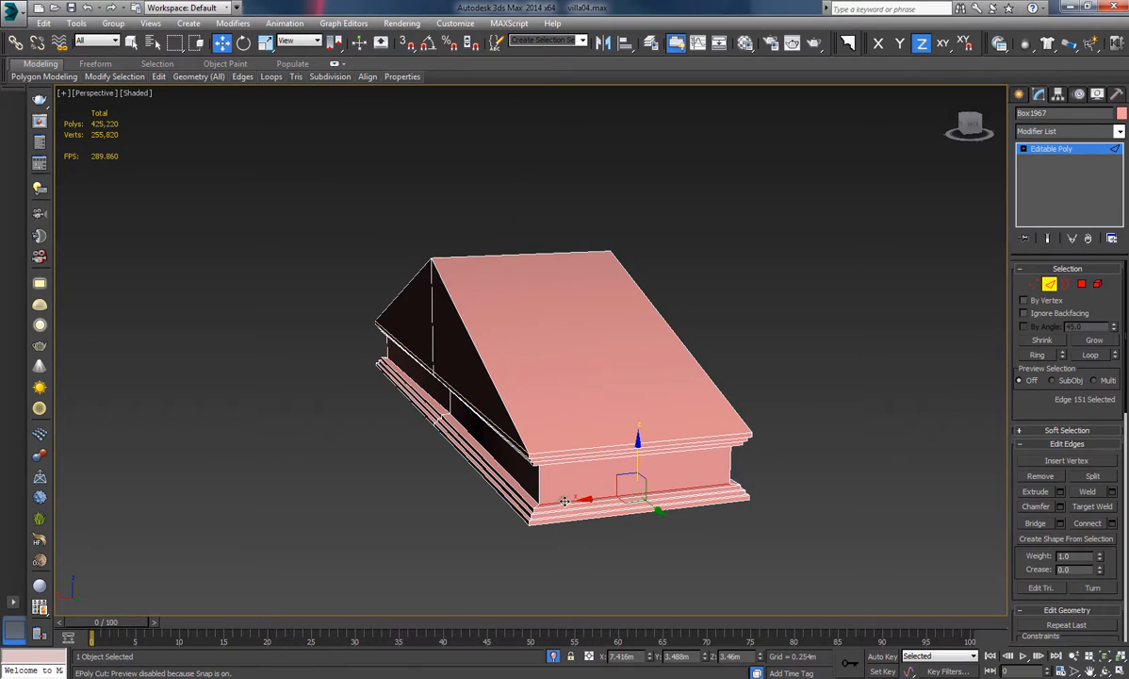
left_click(1093, 356)
middle_click_drag(854, 456, 487, 463, "alt")
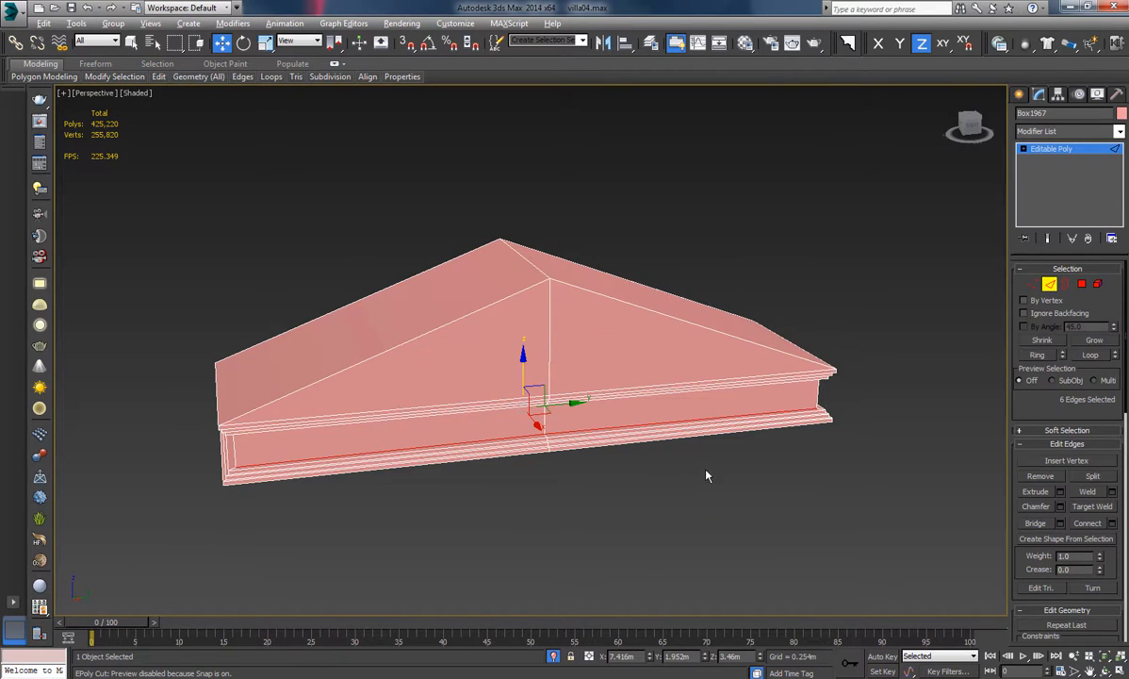
middle_click_drag(707, 476, 982, 559, "alt")
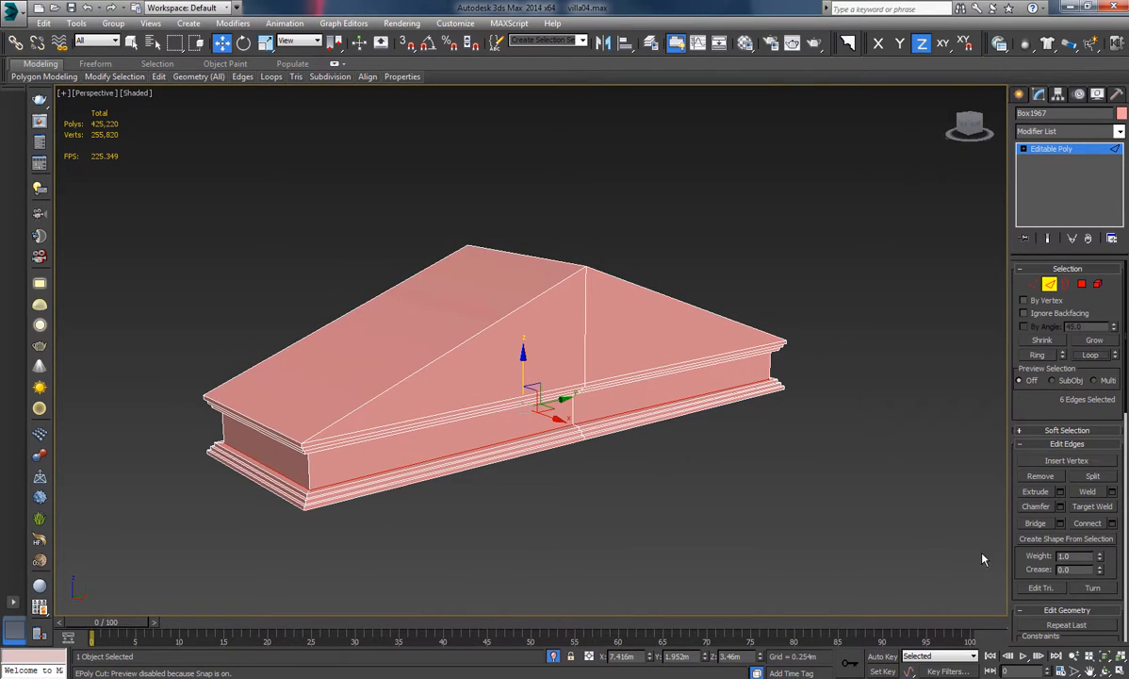
left_click(1046, 544)
left_click(542, 364)
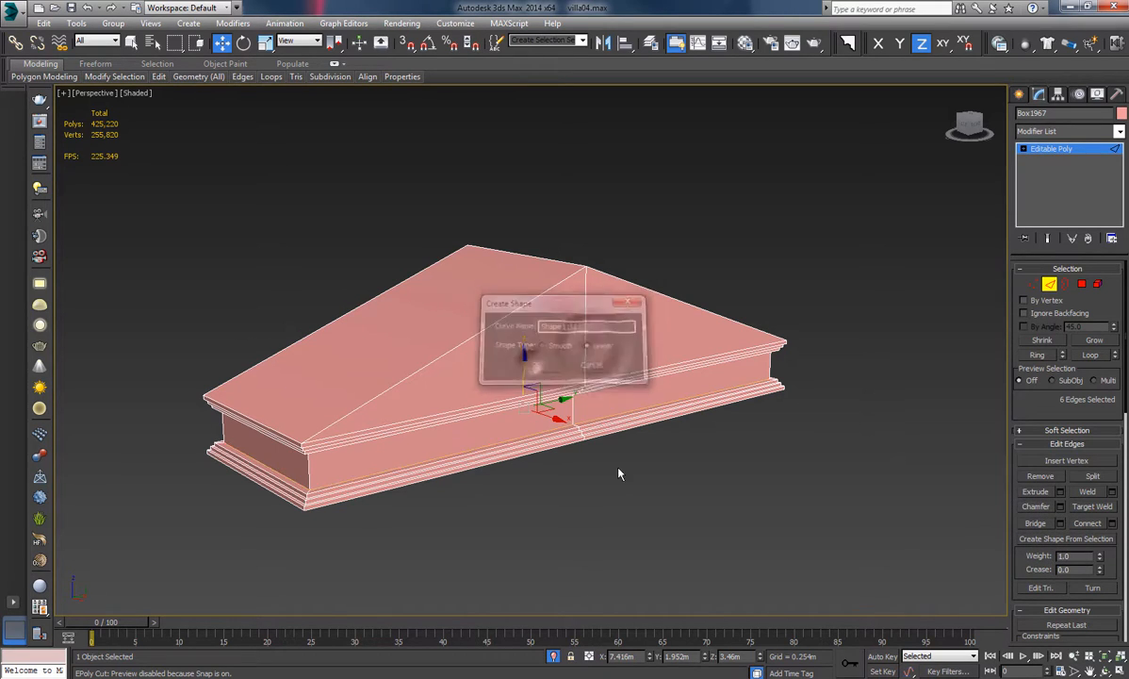
middle_click_drag(618, 473, 651, 486, "alt")
Leave edge editing on the canopy and select the new spline along the bottom of its recessed band.
left_click(1048, 284)
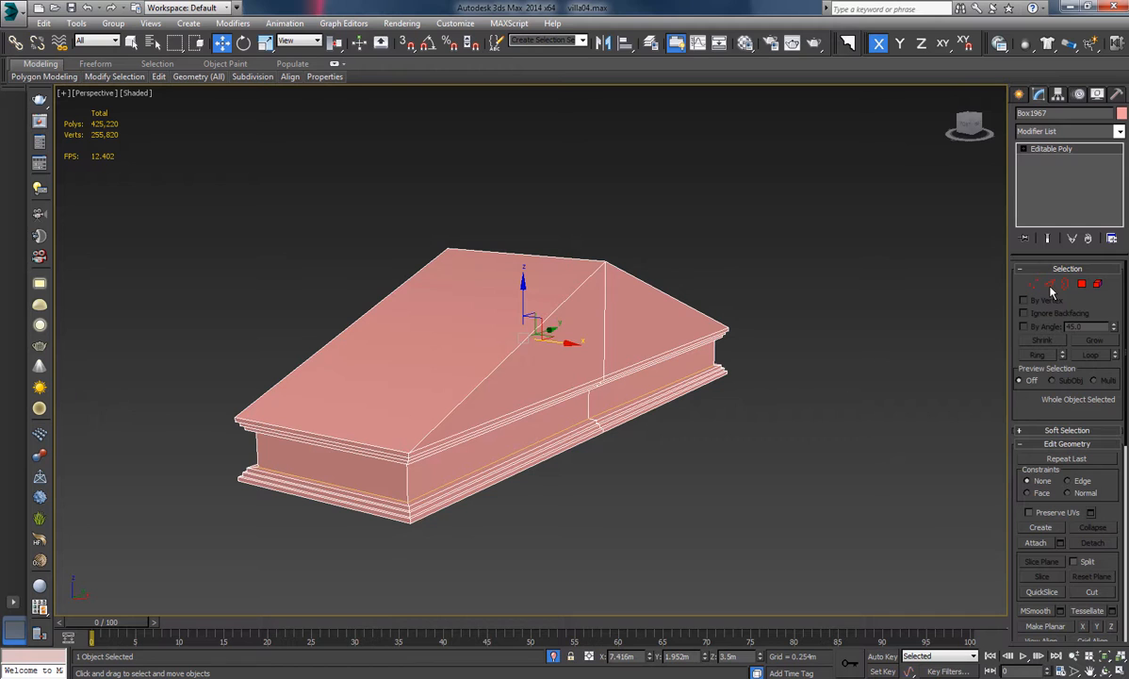
left_click(665, 442)
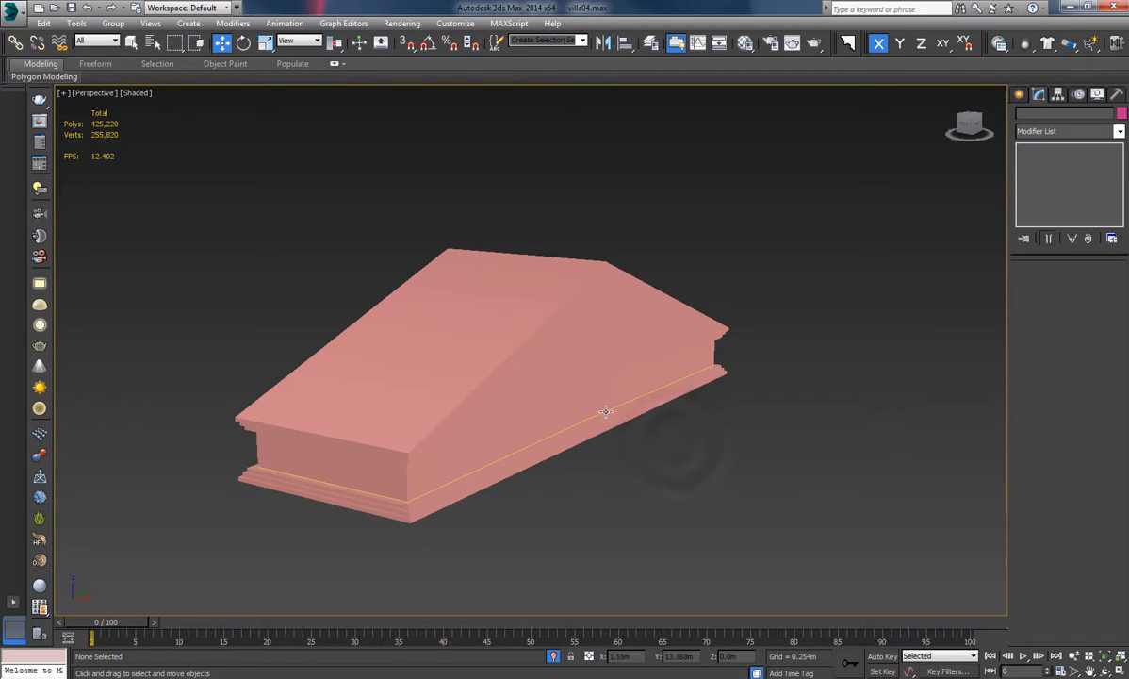
left_click(609, 412)
left_click(611, 412)
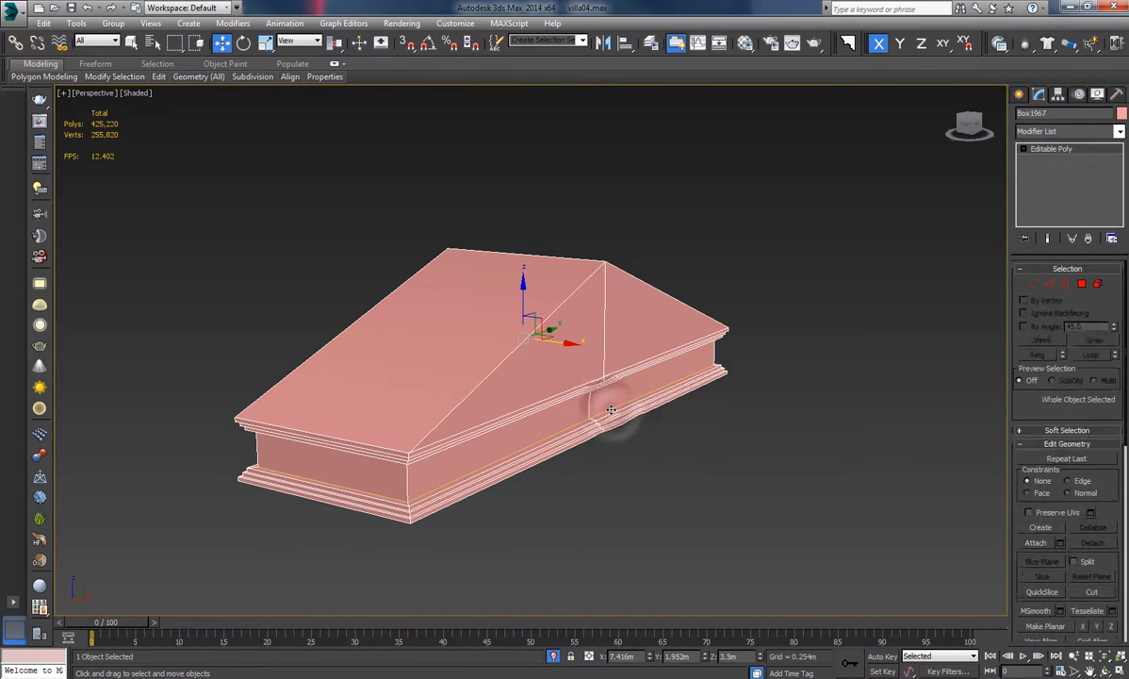
left_click(718, 463)
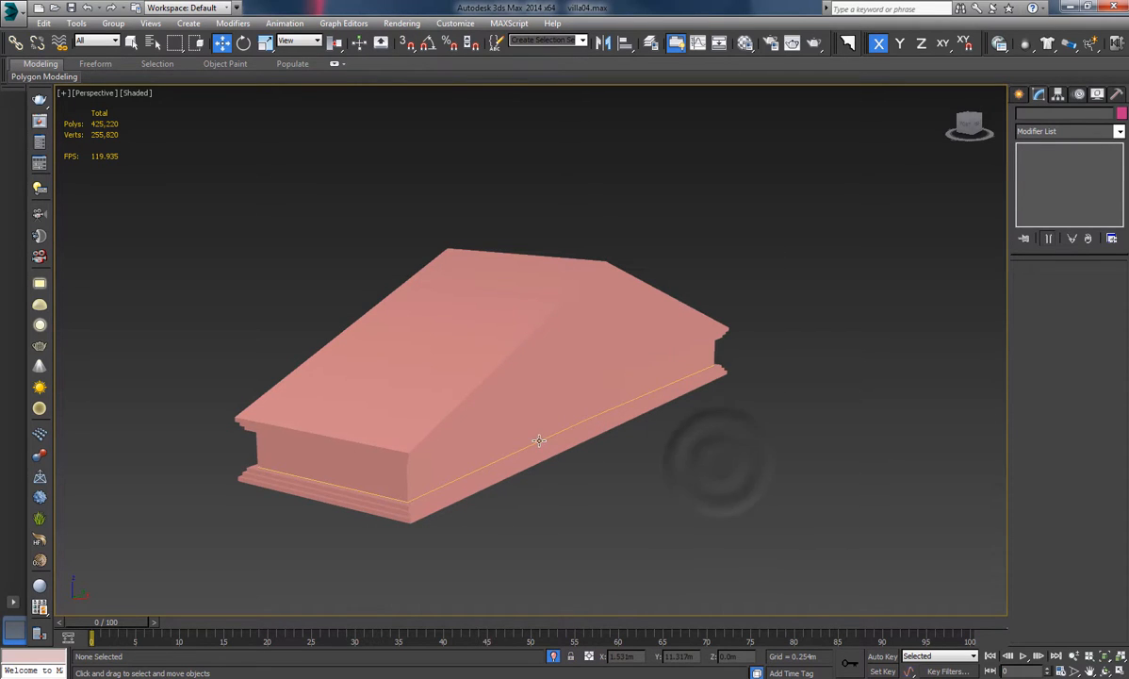
left_click(540, 442)
left_click(540, 441)
Sweep library section profile 15 along the band spline, mirrored on the XZ plane.
middle_click_drag(540, 441, 728, 459, "alt")
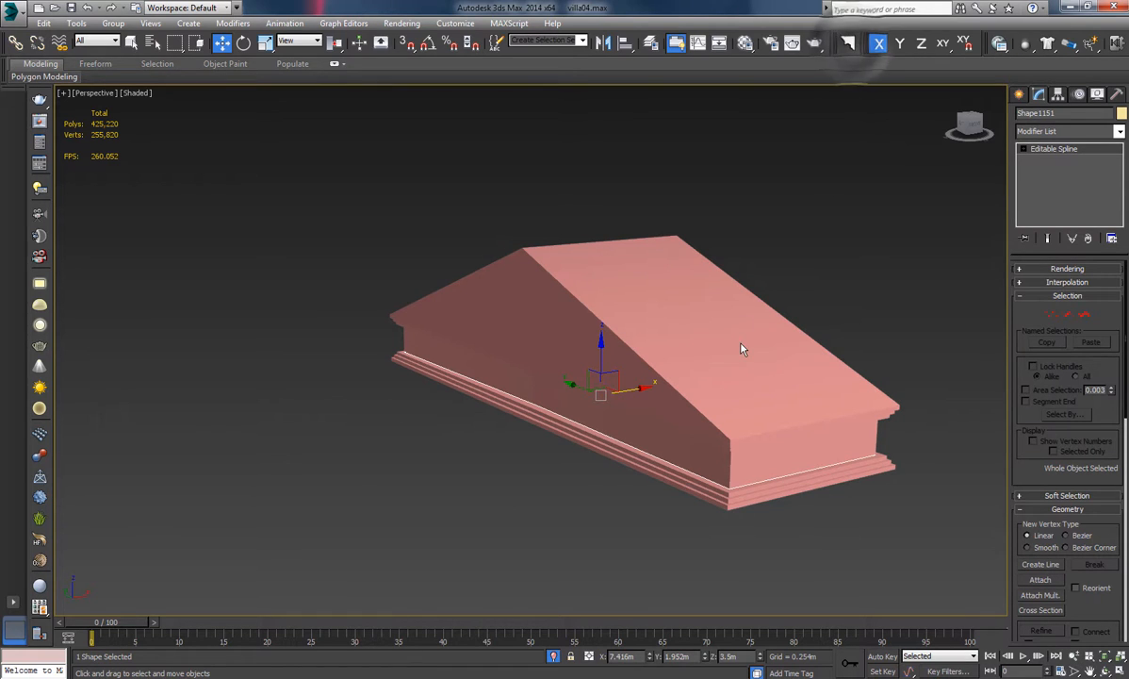
scroll(377, 314, "down", 3)
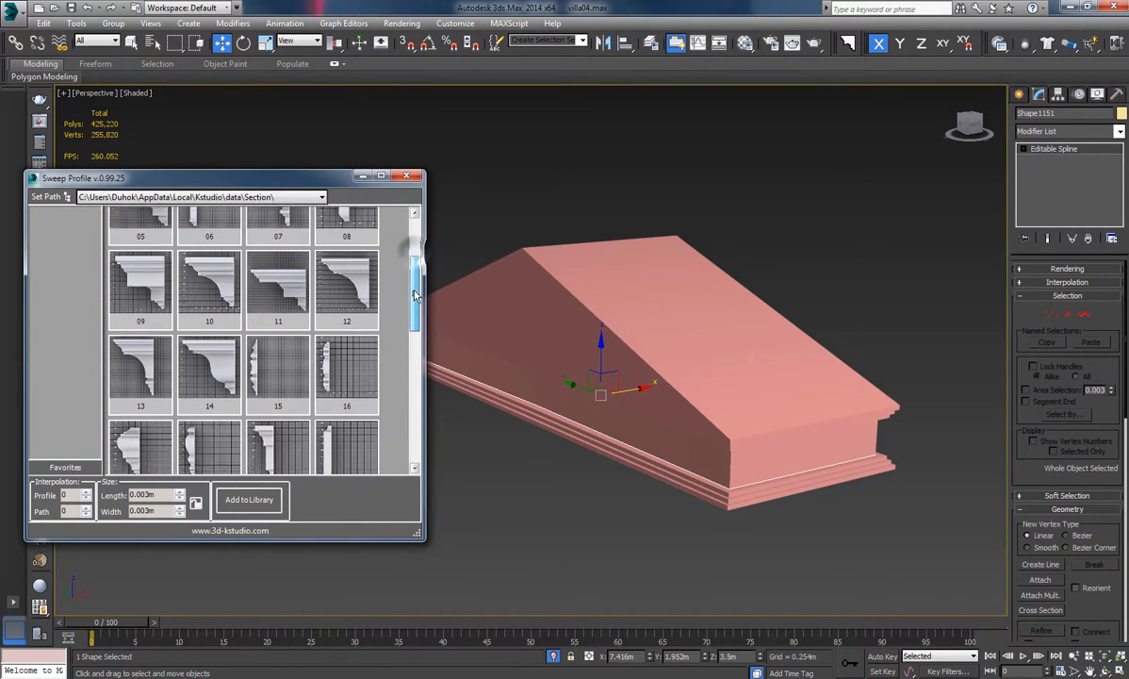
left_click(279, 301)
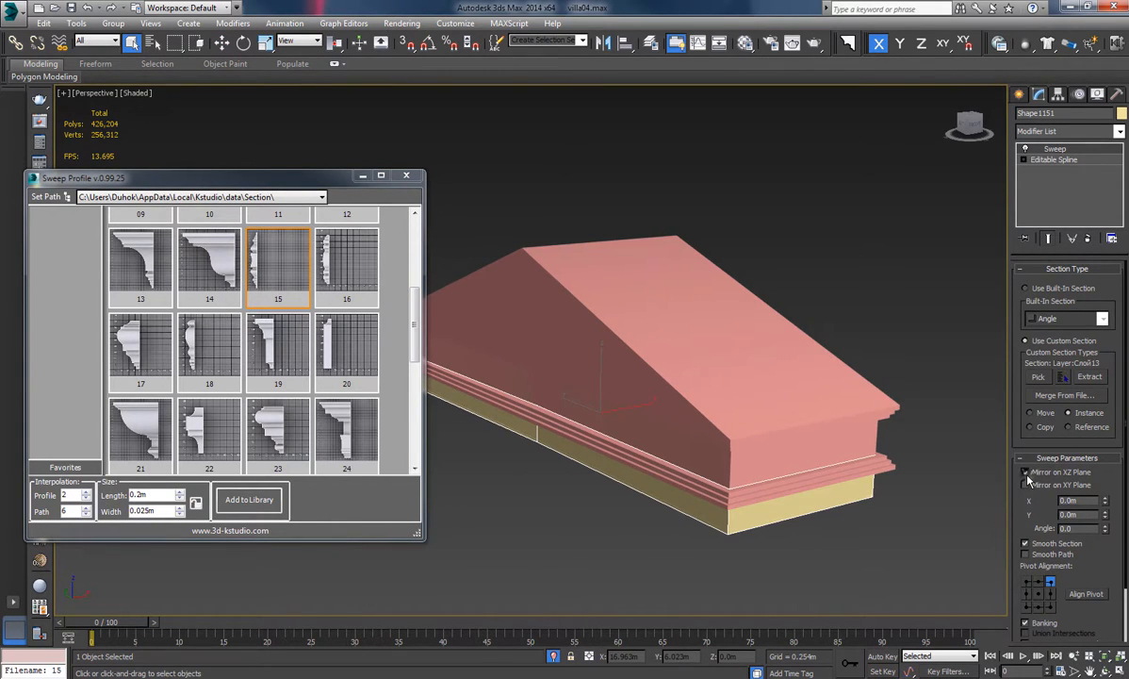
left_click(1026, 472)
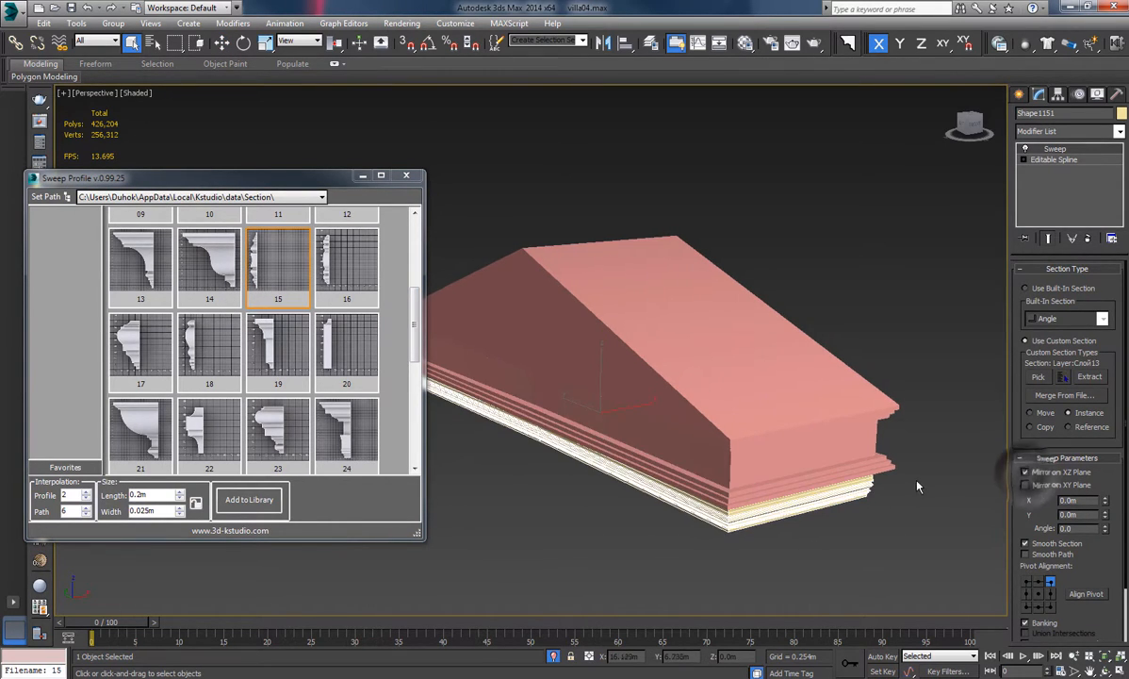
Set the sweep's pivot alignment to the section's lower-left corner so it fills the recessed band, and close the profile library.
left_click(1051, 608)
left_click(1027, 608)
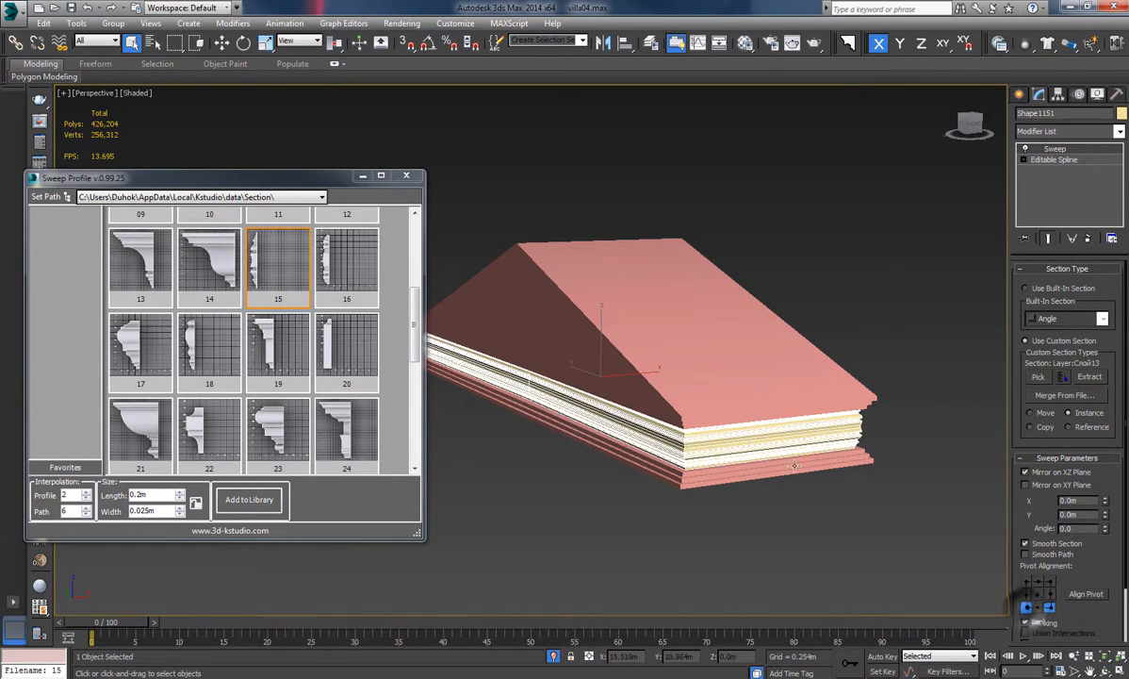
middle_click_drag(793, 464, 807, 432, "alt")
middle_click_drag(779, 393, 763, 360, "alt")
scroll(632, 346, "up", 3)
middle_click_drag(738, 418, 820, 429, "alt")
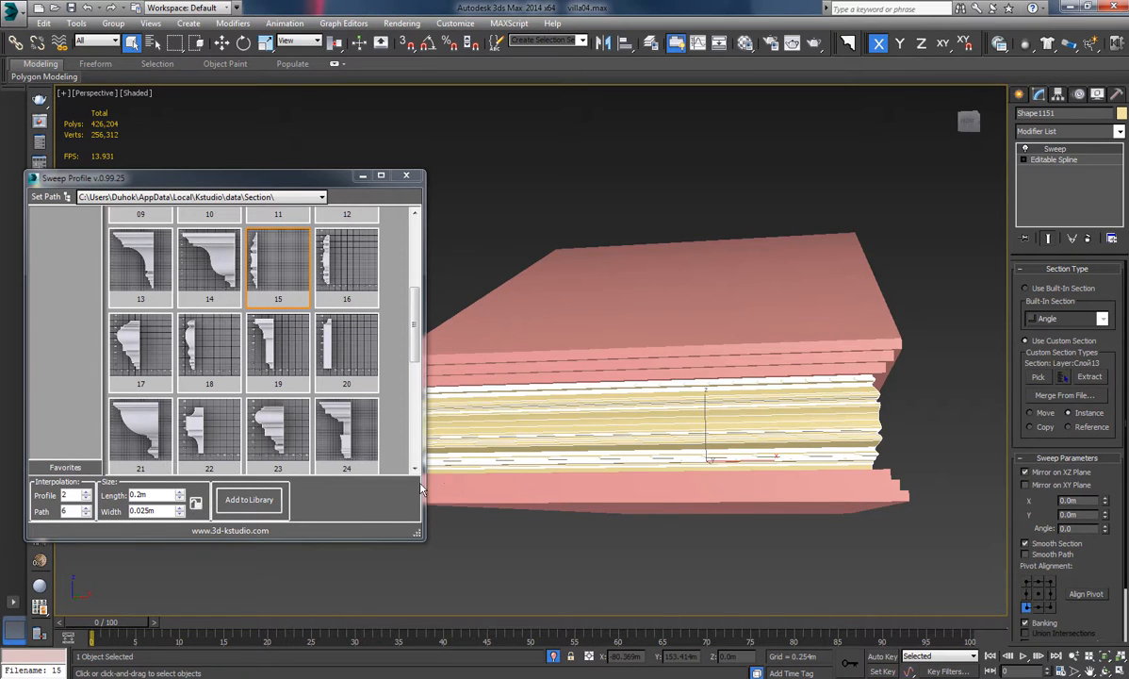
middle_click_drag(864, 380, 588, 413, "alt")
left_click(409, 177)
Select the two triangular gable faces of the canopy and inset them by 0.02 m.
left_click(810, 156)
scroll(807, 396, "down", 4)
left_click(391, 366)
middle_click_drag(396, 373, 941, 317, "alt")
left_click(1081, 284)
left_click(512, 390)
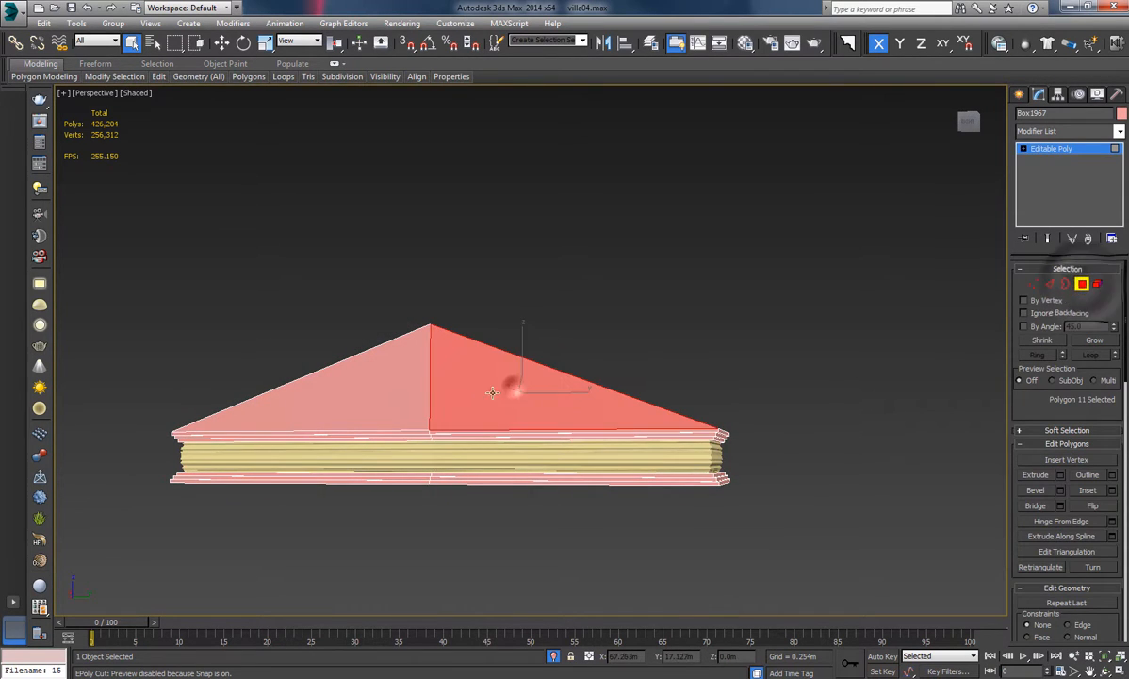
left_click(378, 391, "ctrl")
middle_click_drag(378, 392, 527, 443, "alt")
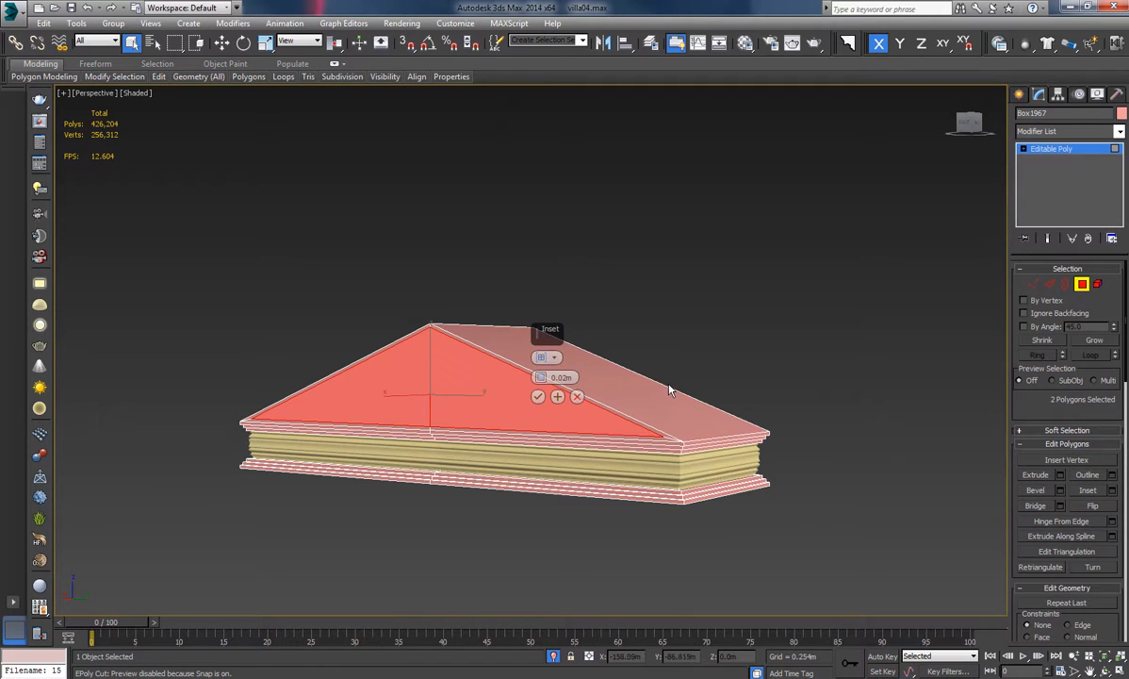
Extrude the inset gable faces inward by -0.02 m.
left_click(1060, 476)
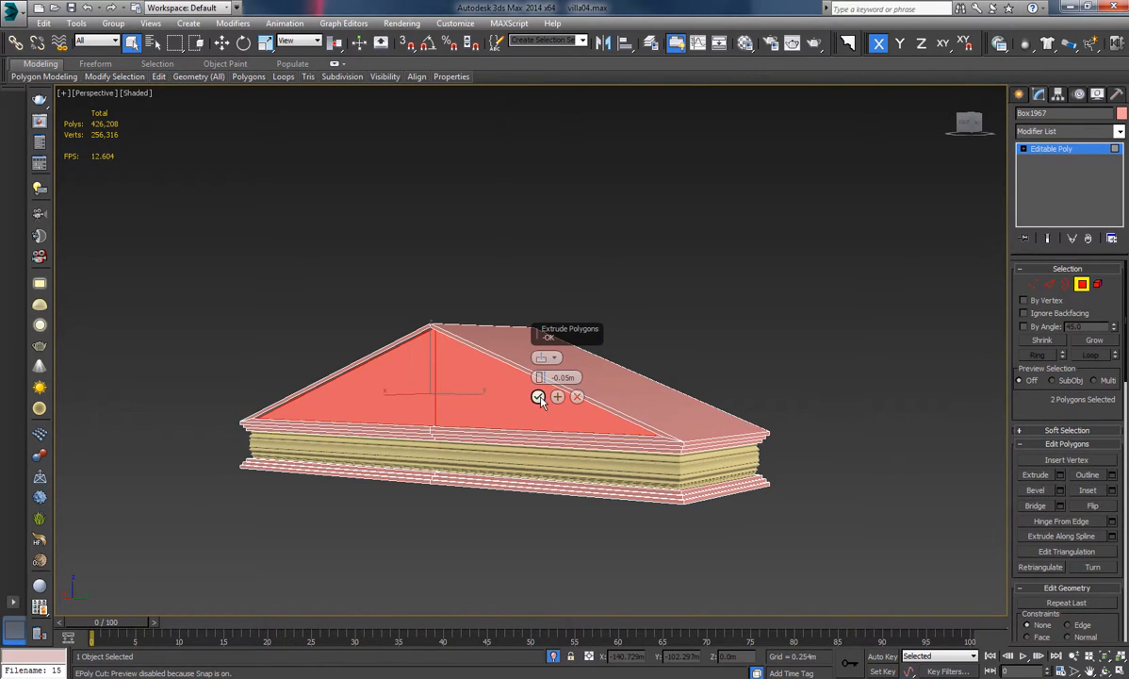
double_click(571, 378)
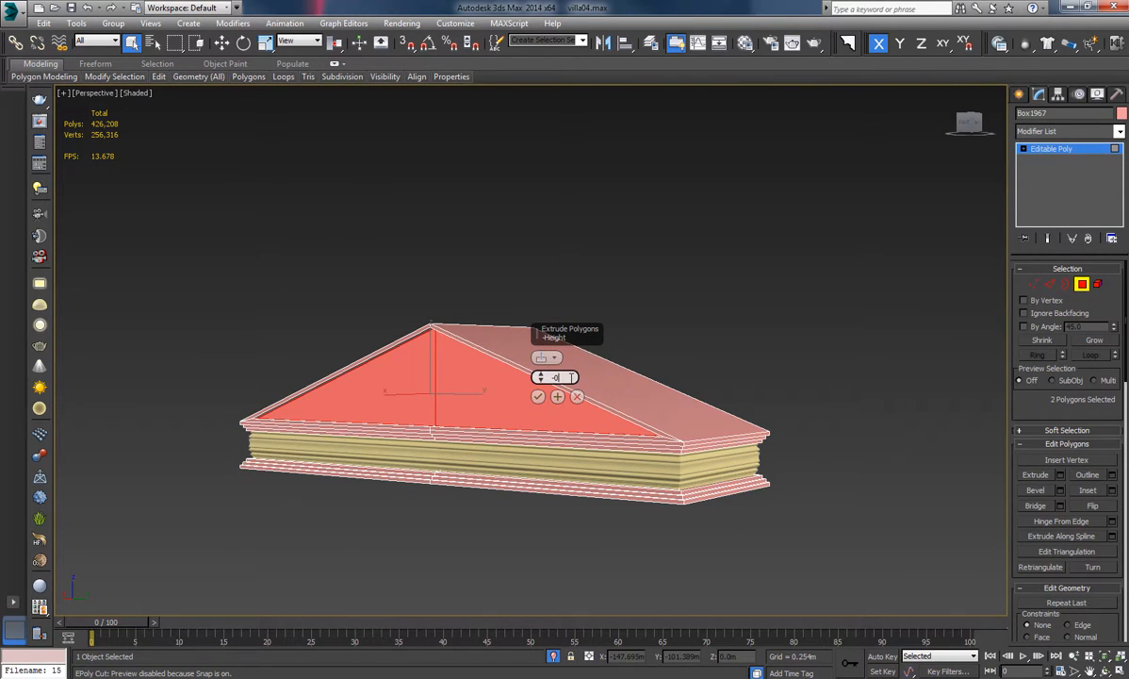
left_click(538, 396)
Add a second recessed step to the gable faces with a 0.02 m inset and a -0.02 m extrusion.
left_click(1112, 490)
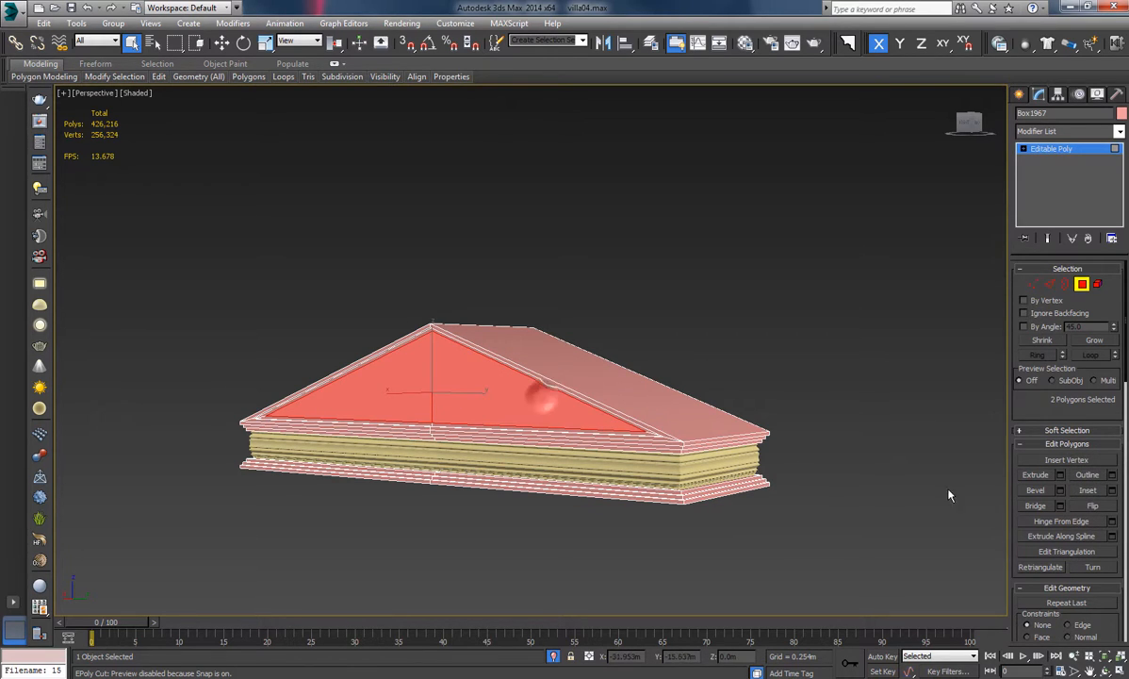
left_click(1059, 474)
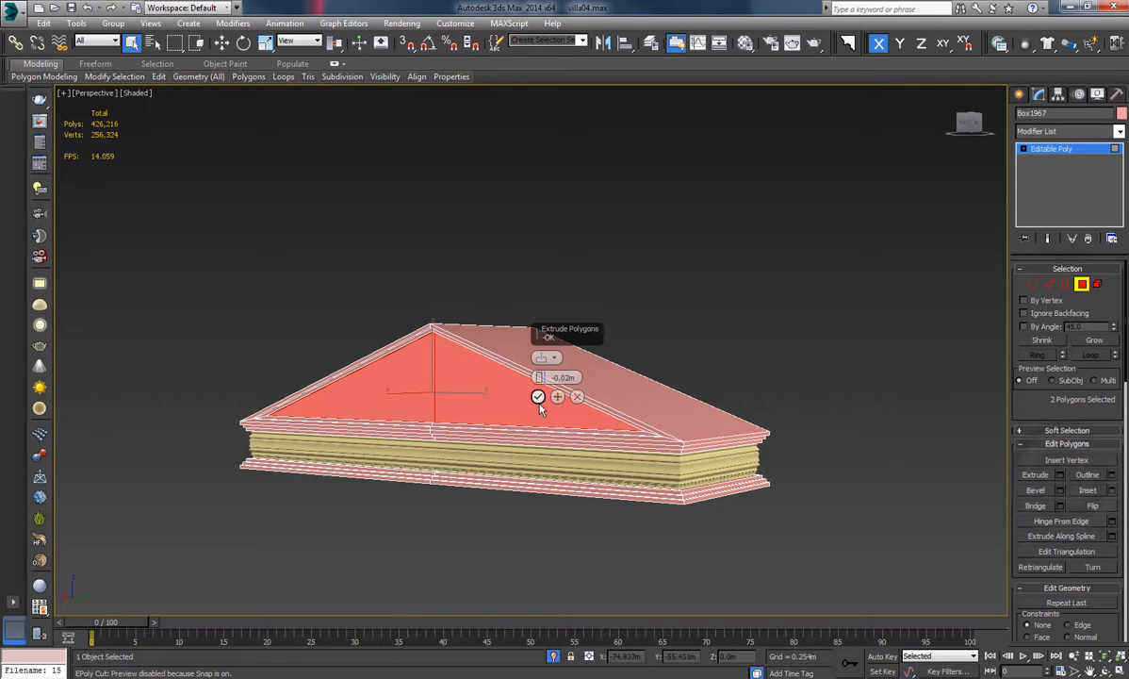
left_click(538, 397)
middle_click_drag(660, 419, 577, 418, "alt")
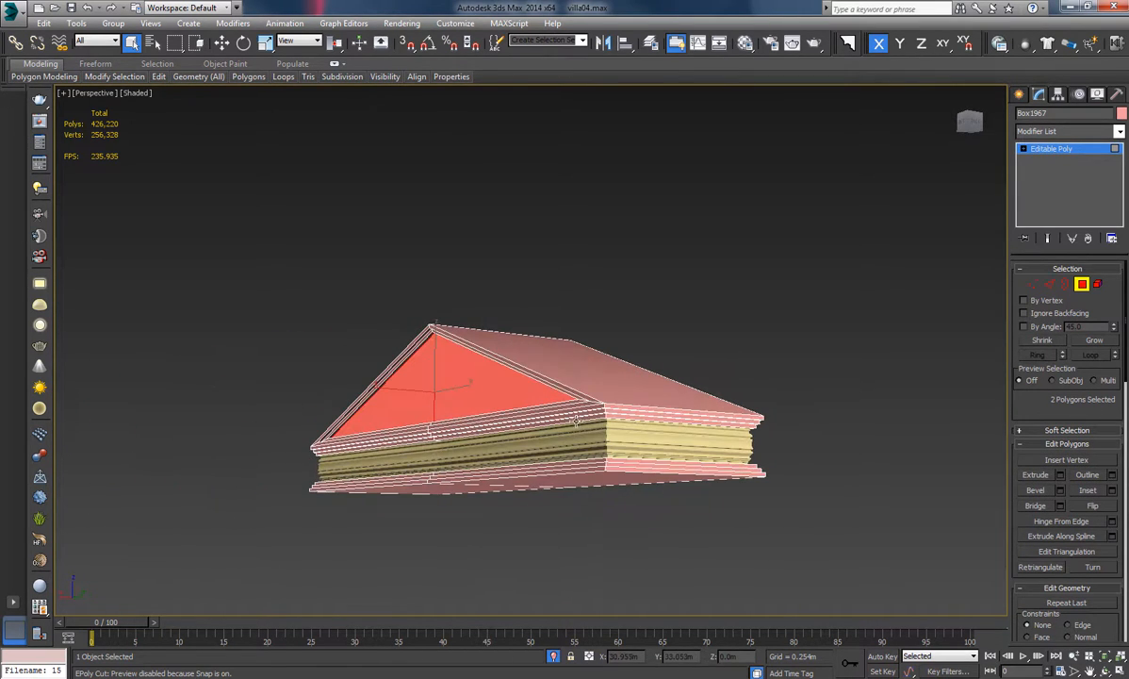
Leave polygon editing, give the canopy and its swept moulding a grey object color, and deselect them.
left_click(1085, 285)
middle_click_drag(901, 328, 570, 421, "alt")
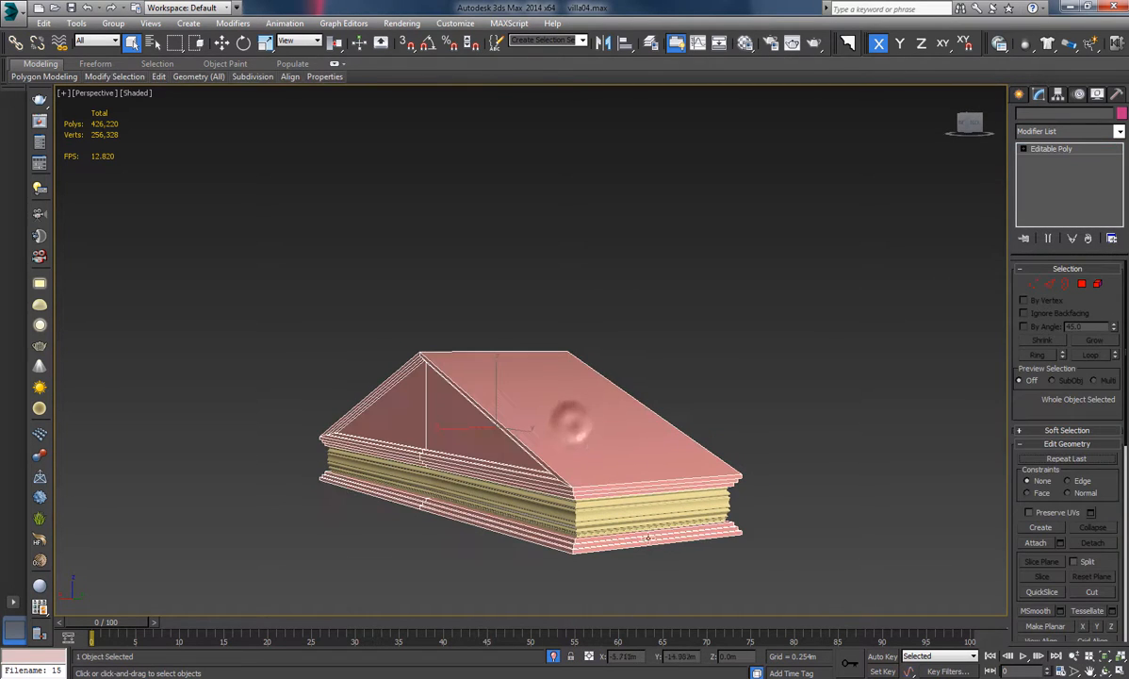
left_click_drag(649, 538, 774, 392)
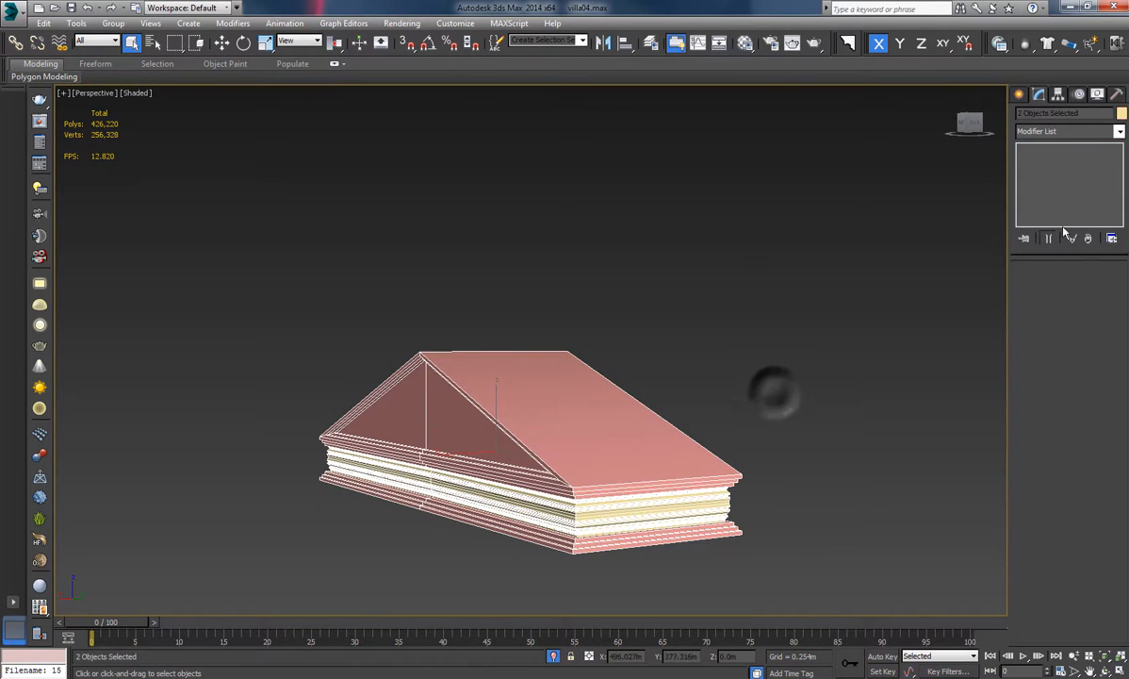
left_click(1121, 114)
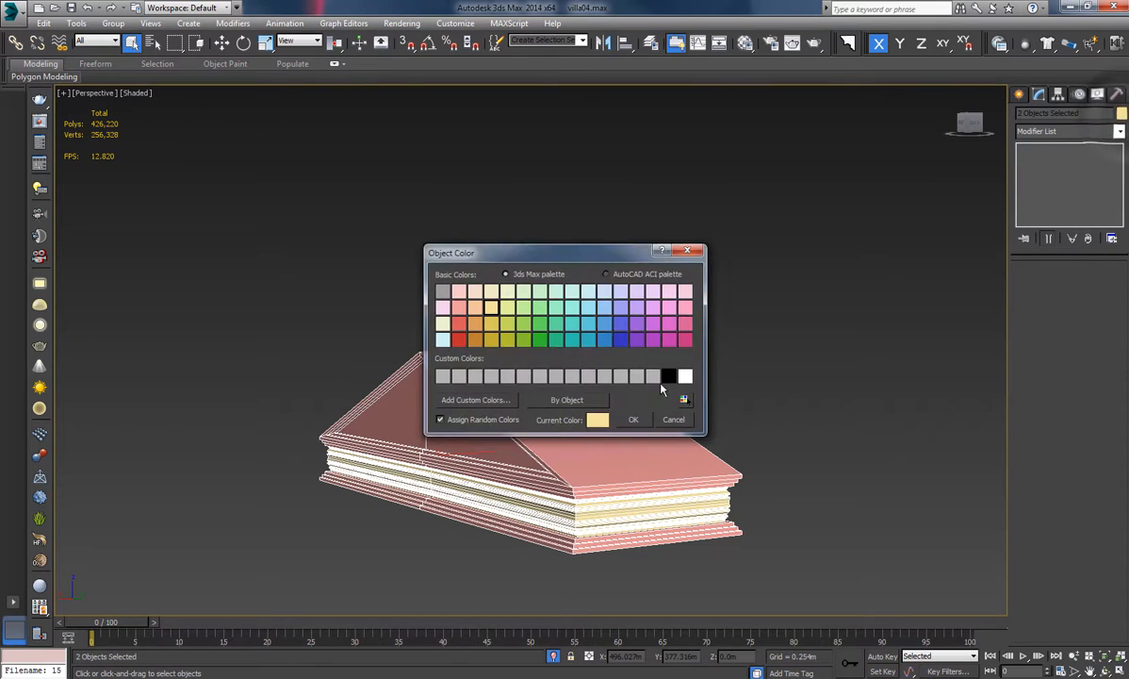
left_click(633, 419)
left_click(731, 358)
End isolation to bring back the whole villa and select the entrance canopy.
middle_click_drag(732, 358, 551, 658, "alt")
left_click(552, 657)
scroll(602, 393, "up", 5)
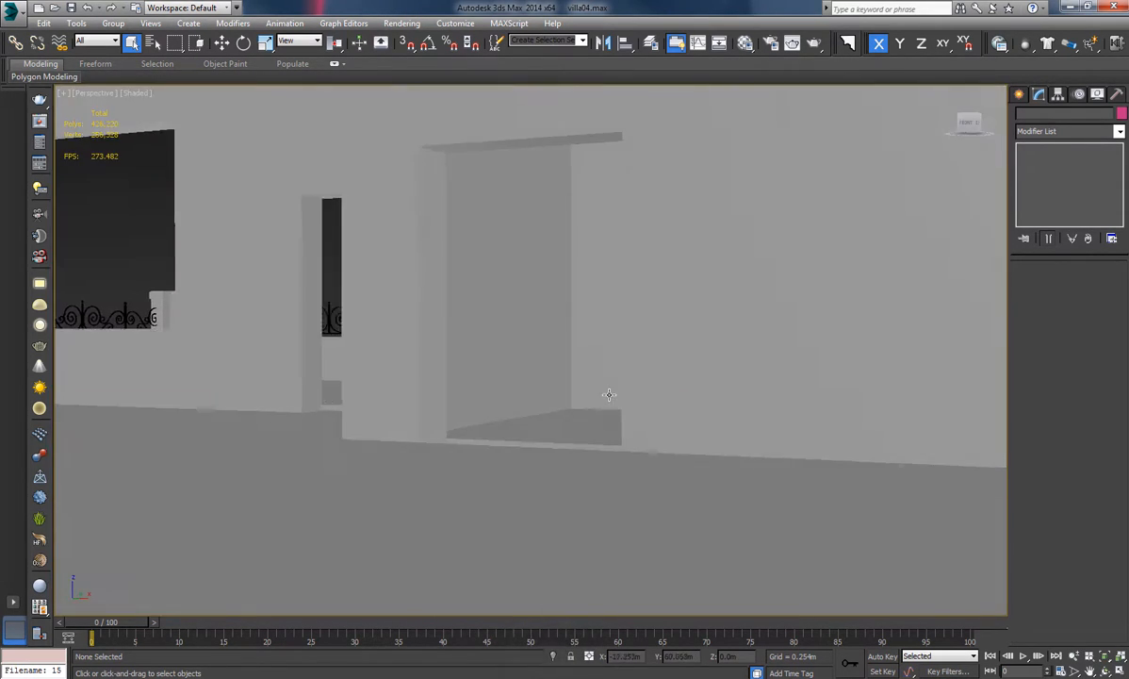
scroll(604, 394, "down", 4)
scroll(571, 385, "down", 2)
left_click(570, 232)
scroll(570, 232, "down", 5)
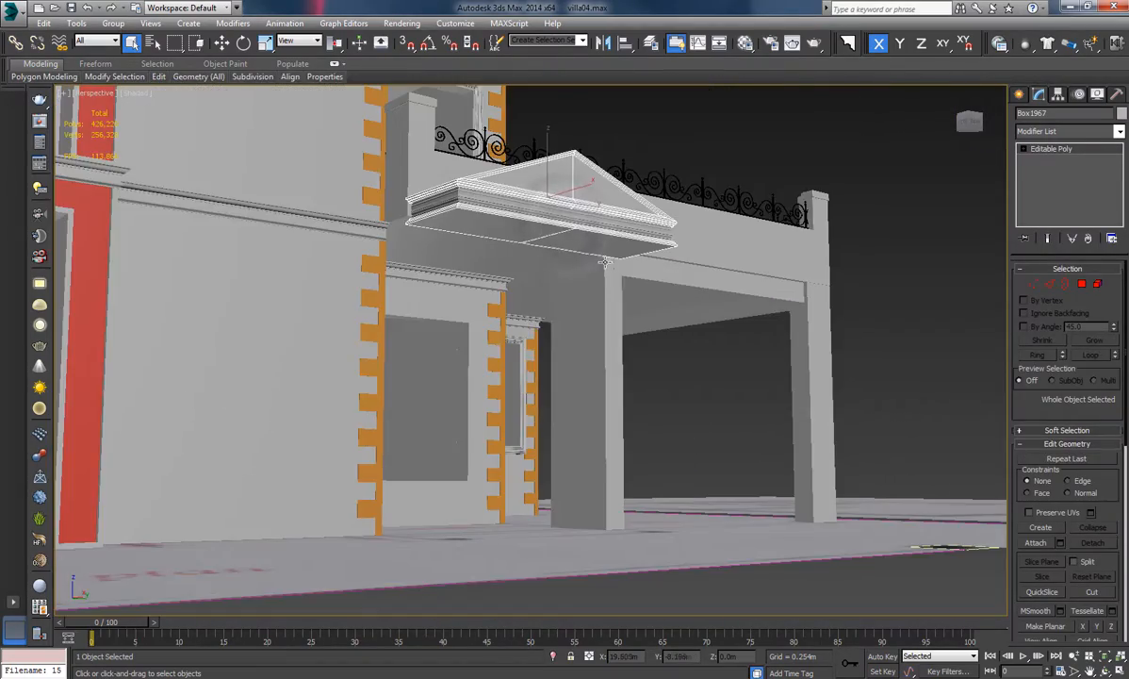
Select the two underside faces of the canopy and inset them by 0.05 m.
scroll(524, 276, "up", 3)
mouse_move(524, 276)
middle_mouse_down("alt")
mouse_move(451, 295)
mouse_move(471, 311)
mouse_move(491, 270)
mouse_move(607, 250)
mouse_move(521, 242)
mouse_move(530, 266)
middle_mouse_up("alt")
scroll(563, 298, "up", 3)
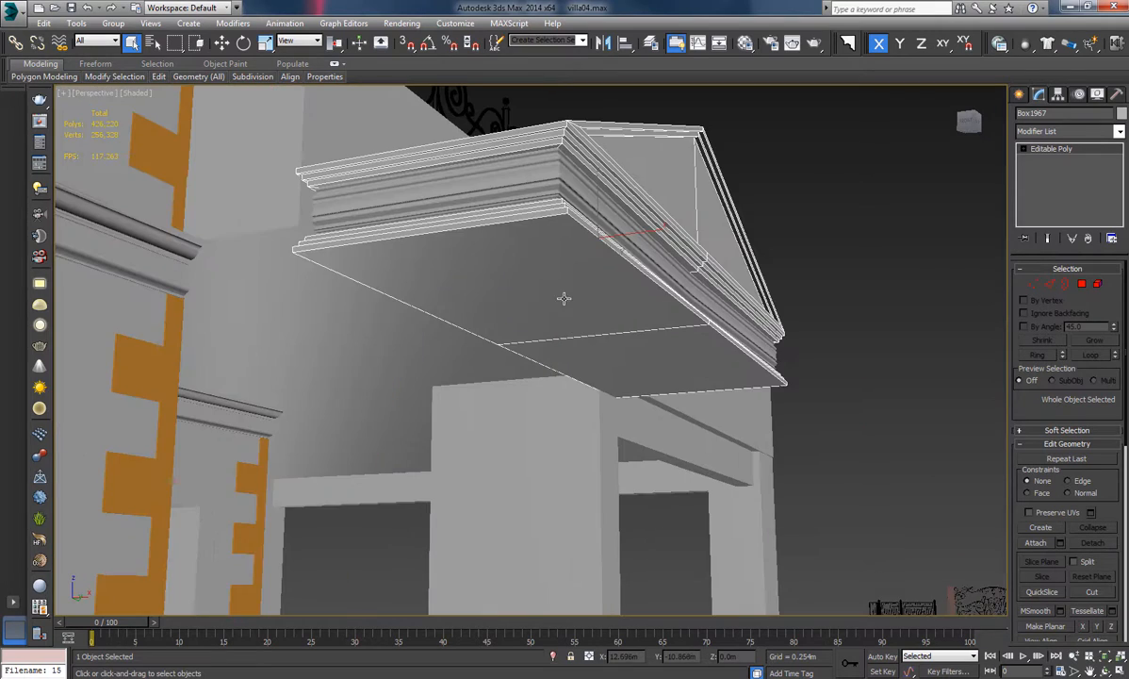
key("4")
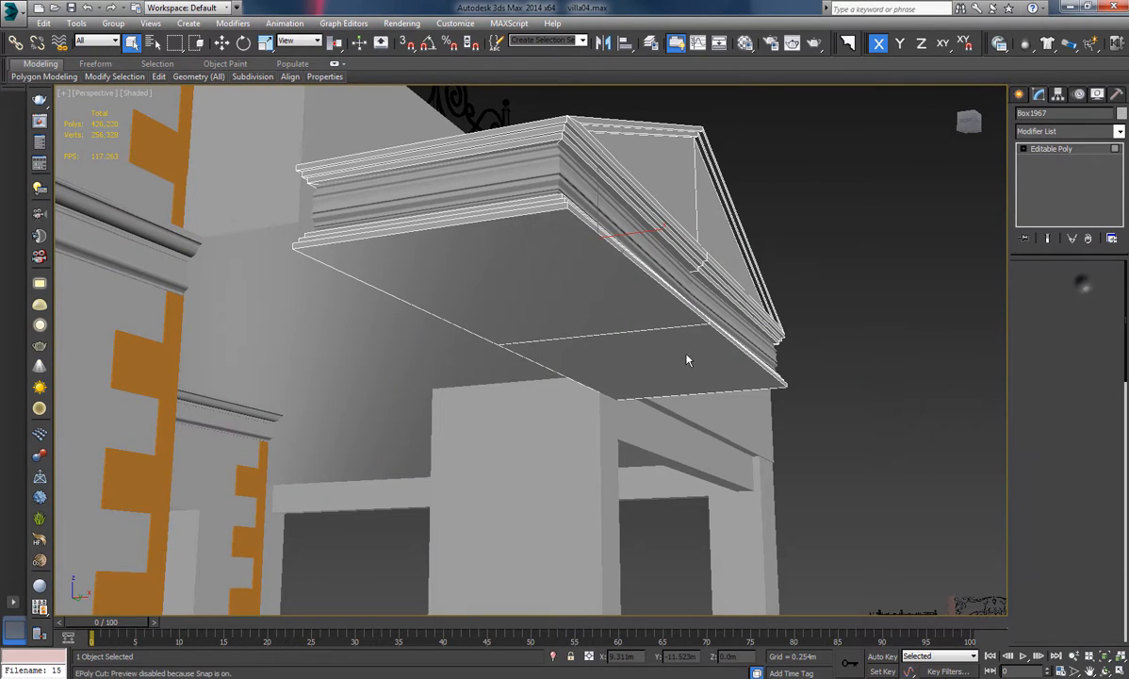
left_click(582, 297)
left_click(651, 360, "ctrl")
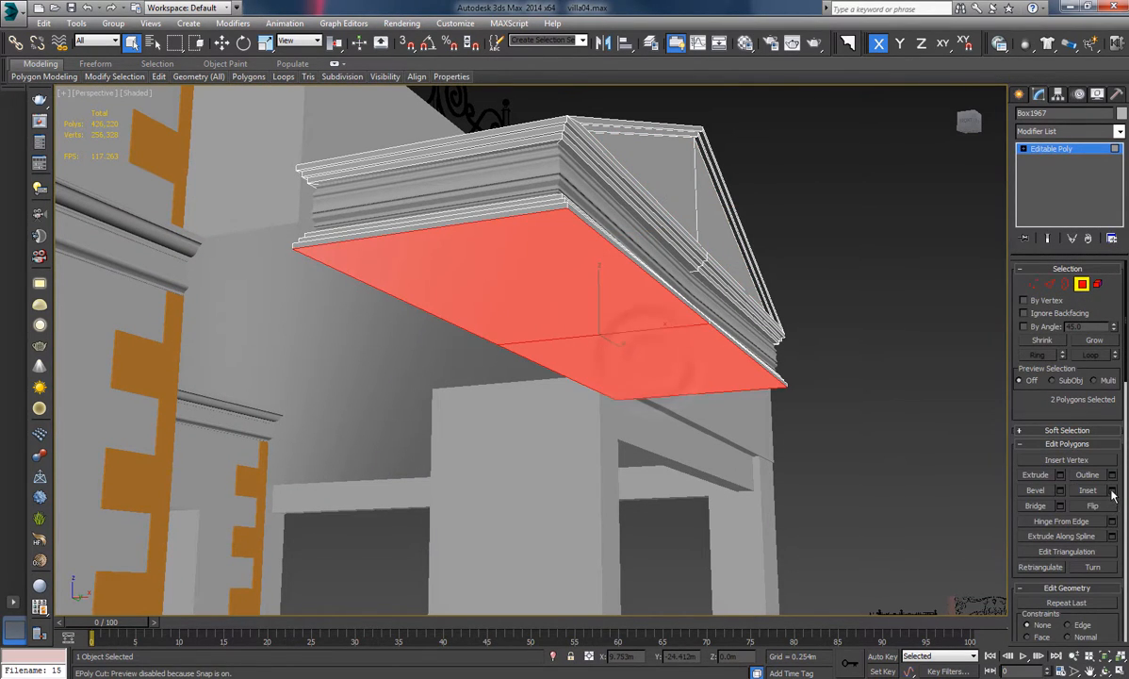
key("shift+i")
left_click(559, 377)
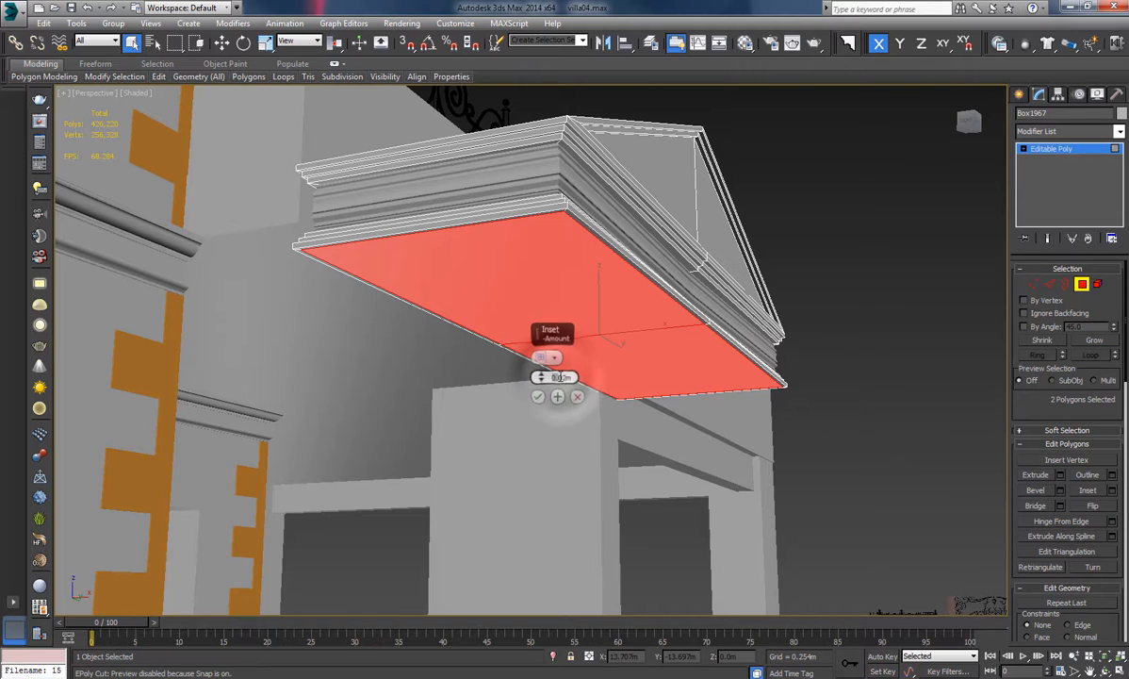
double_click(567, 377)
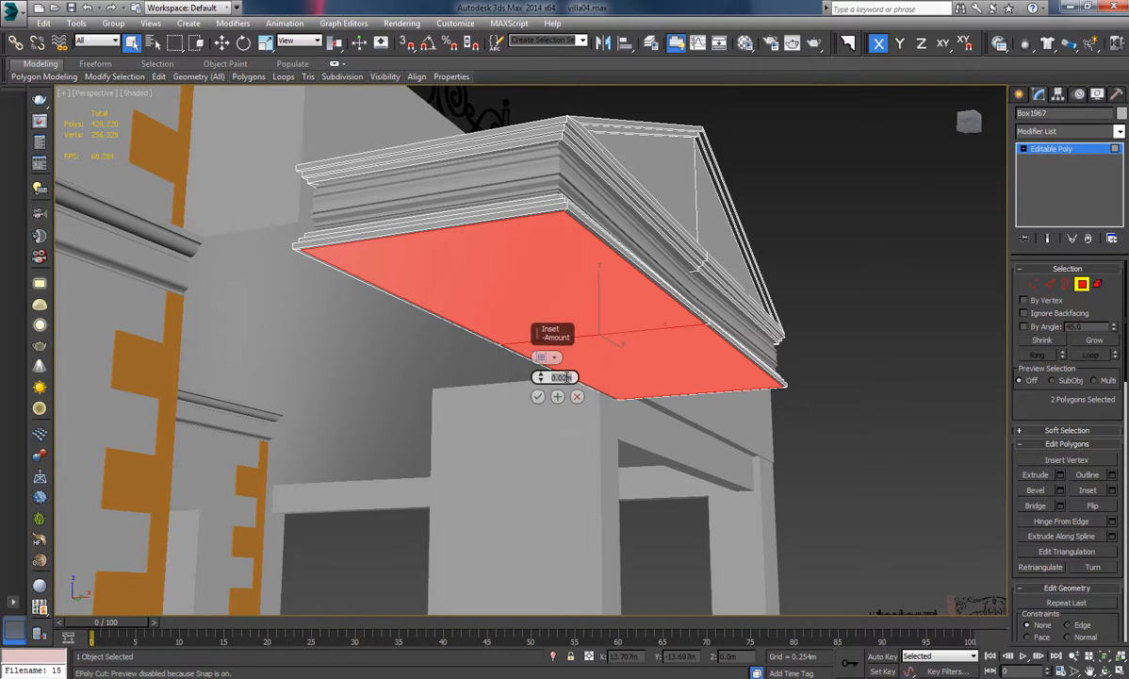
type("0.05")
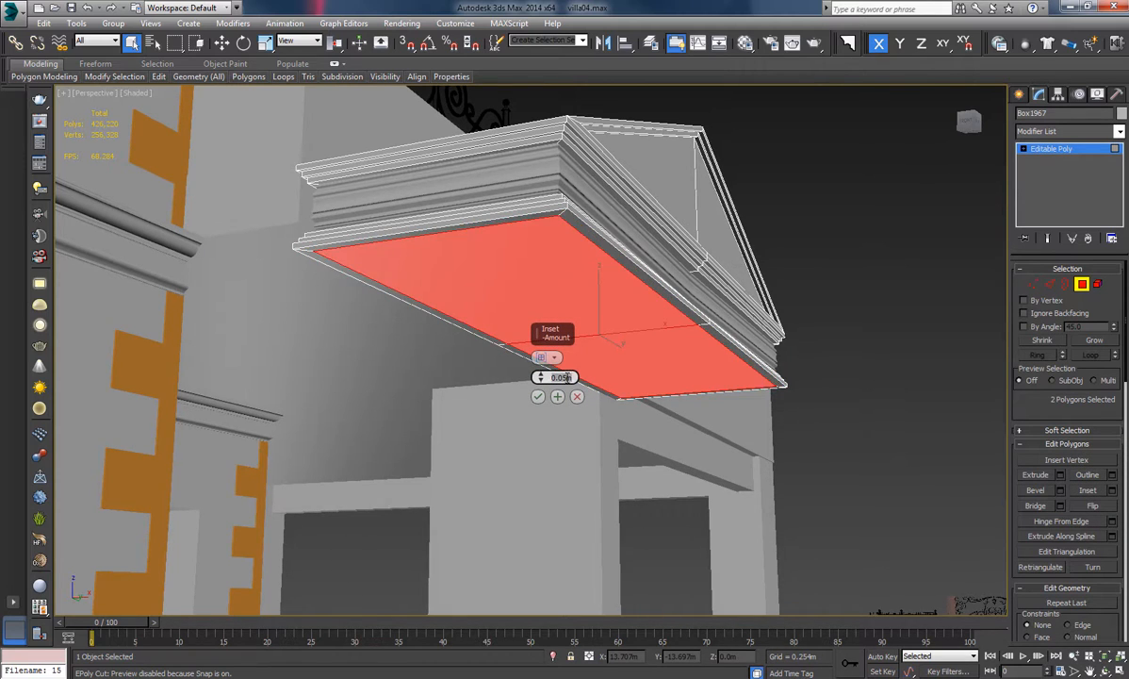
Extrude the inset underside faces downward by 0.05 m.
left_click(1059, 474)
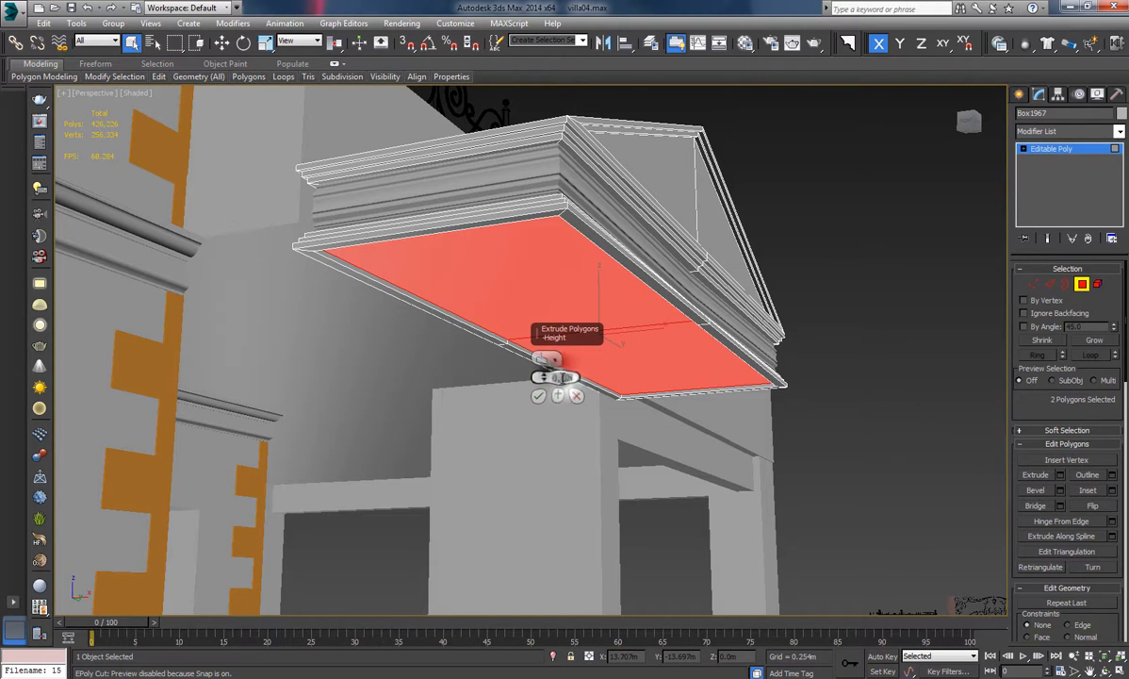
double_click(565, 377)
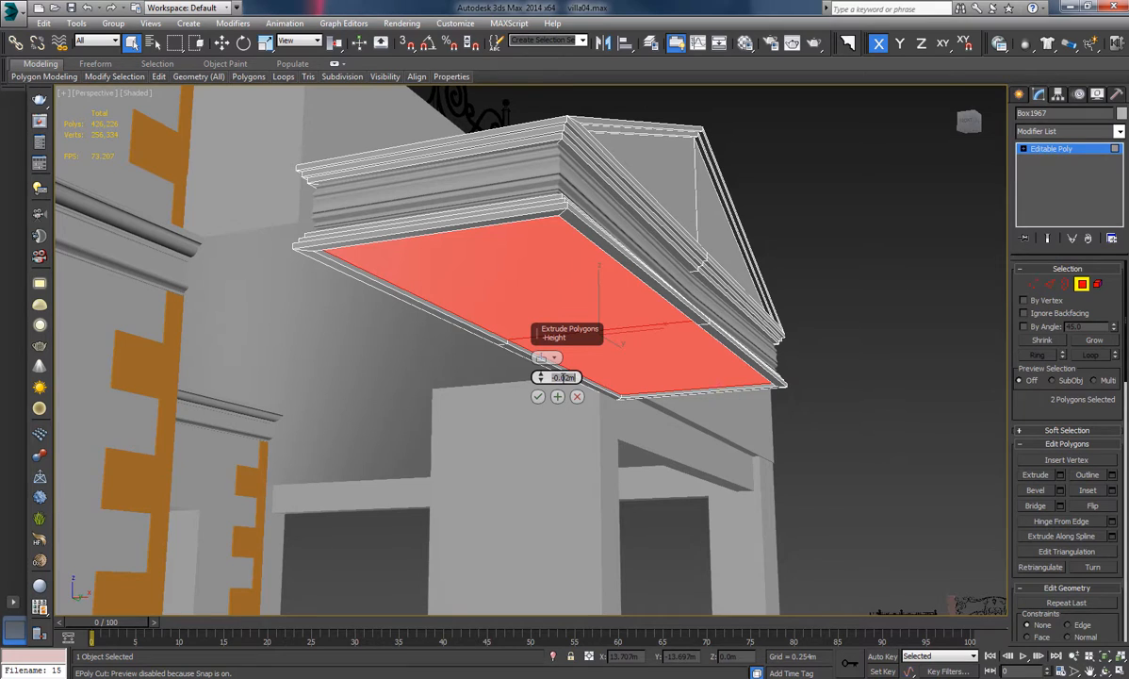
type("0.05")
key("Return")
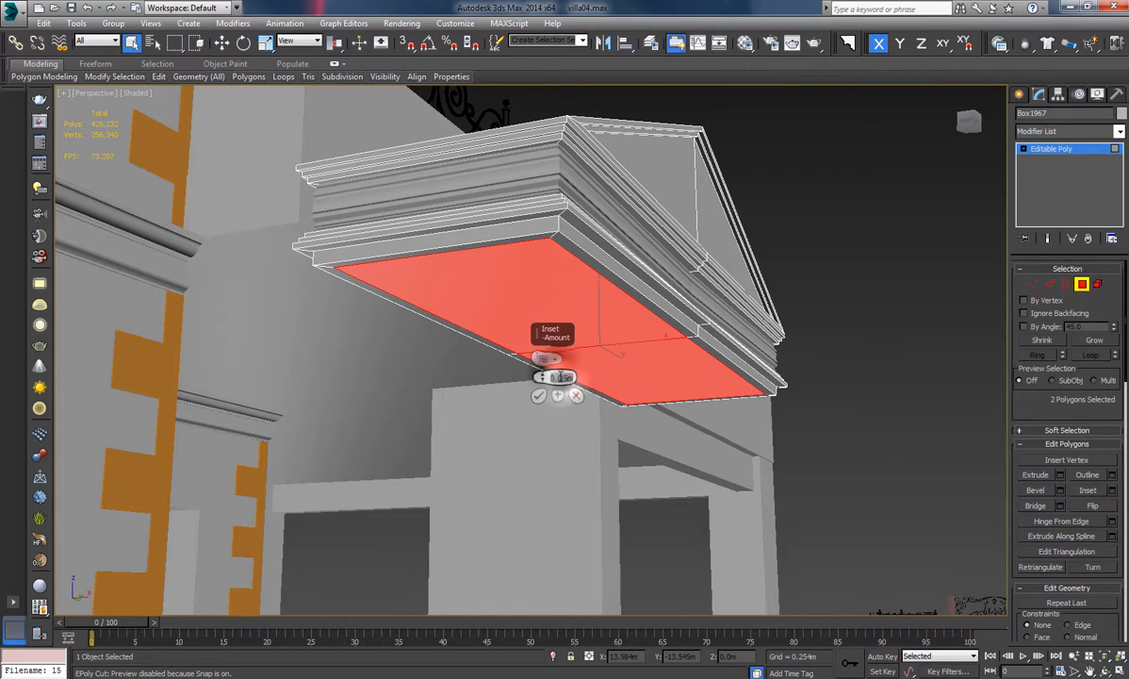
Add another step beneath the canopy with a 0.02 m inset and a 0.02 m extrusion.
left_click(560, 377)
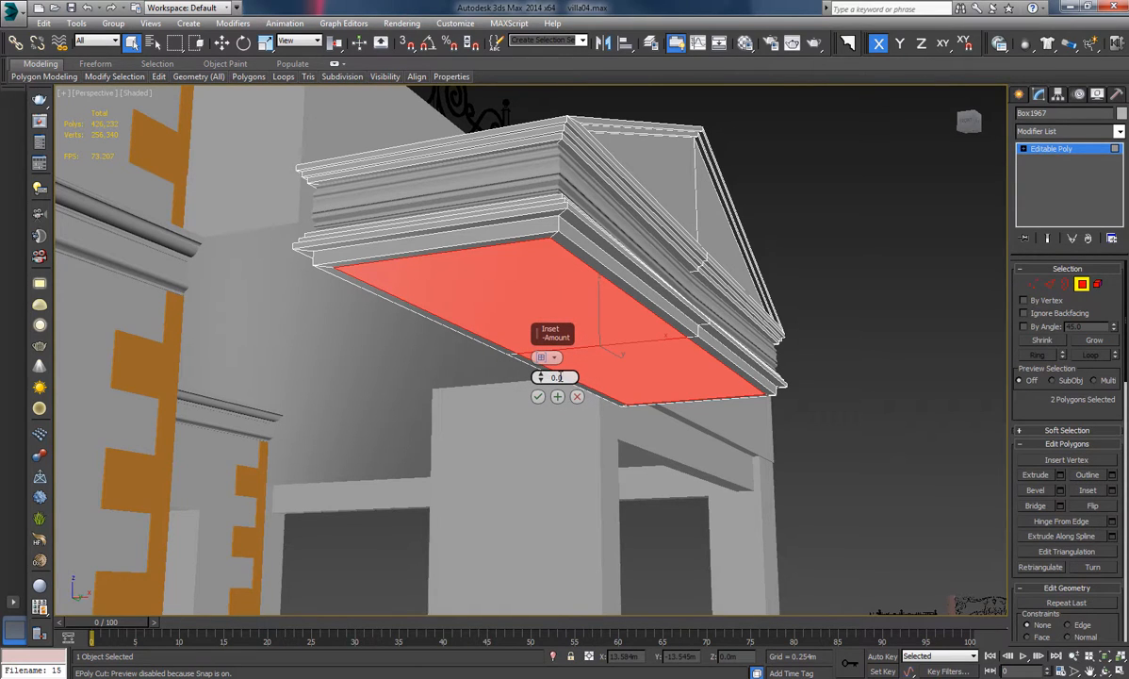
type("2")
key("Return")
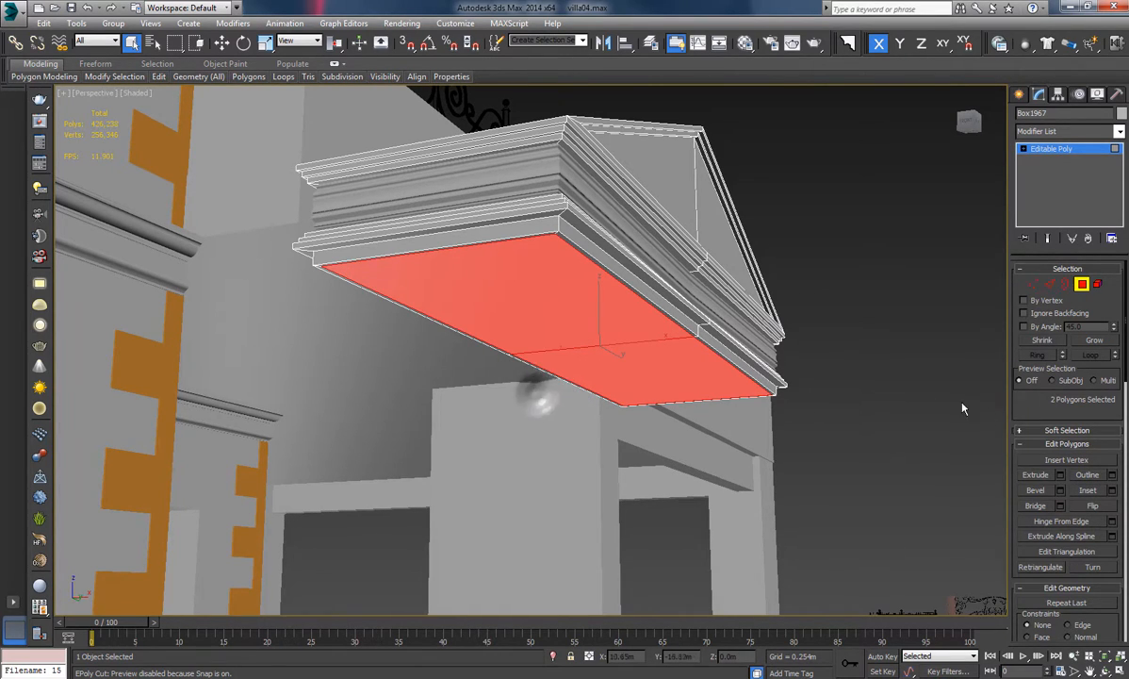
left_click(1059, 475)
left_click_drag(540, 379, 540, 373)
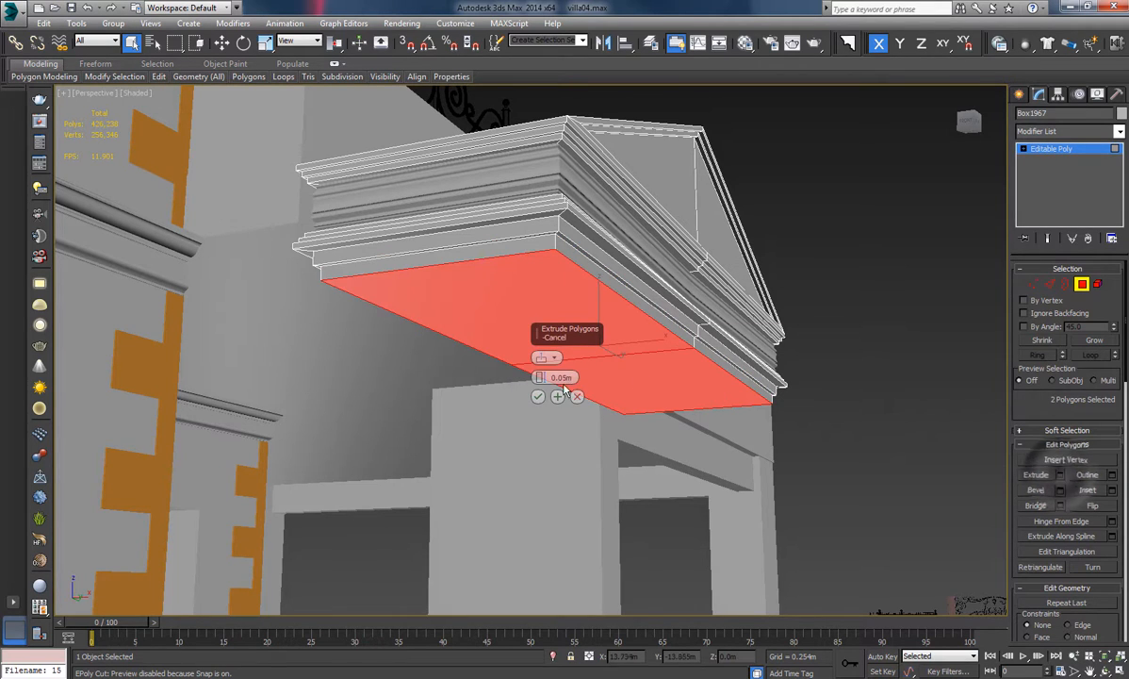
type("8")
key("Return")
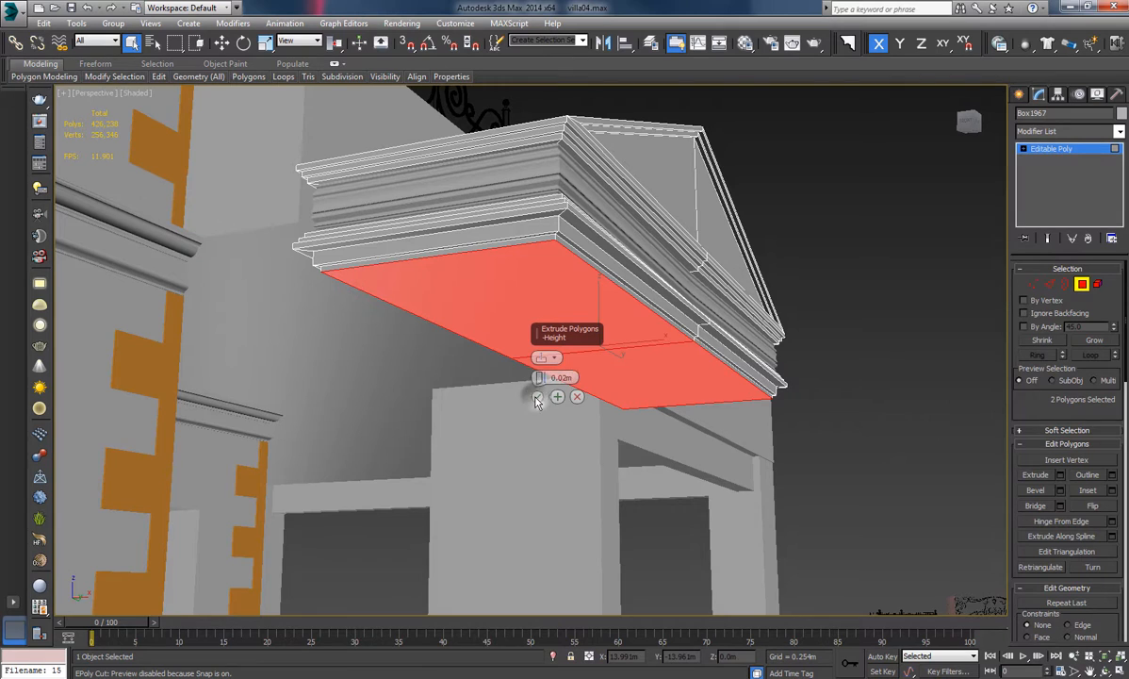
Finish editing the canopy's underside faces and deselect the canopy.
left_click(1084, 288)
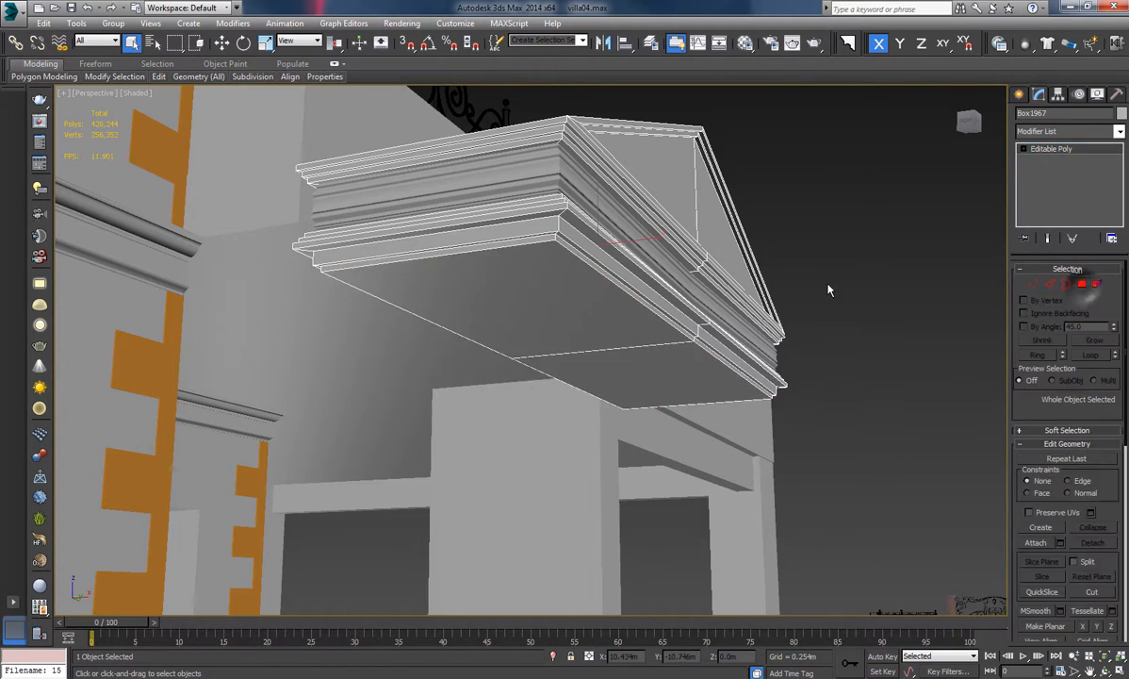
left_click(828, 283)
scroll(864, 302, "down", 4)
middle_click_drag(849, 329, 872, 336, "alt")
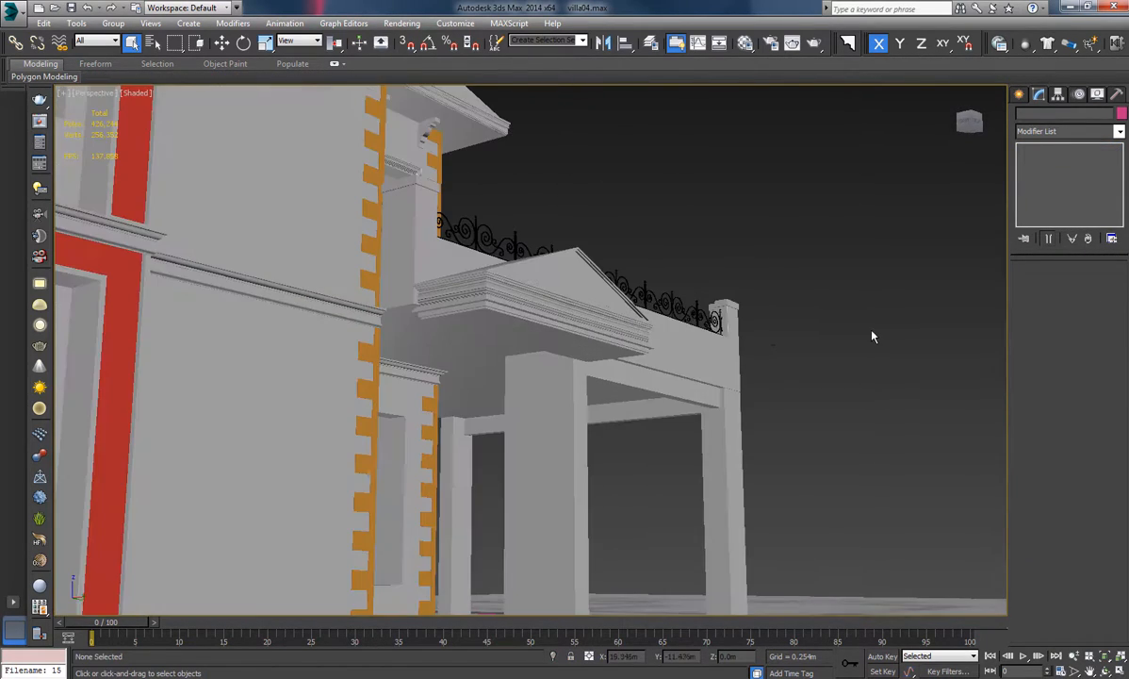
Examine the finished entrance canopy from the front, side and underneath against the rest of the villa.
left_click(581, 341)
middle_click_drag(581, 341, 480, 313, "alt")
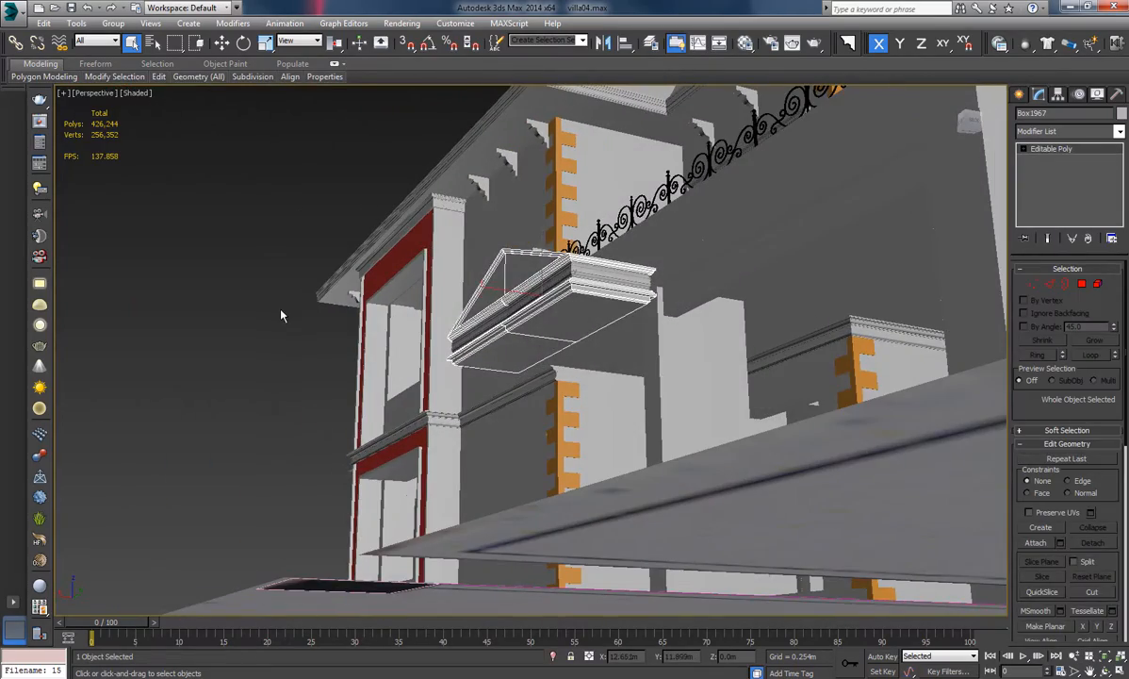
left_click(280, 310)
middle_click_drag(686, 347, 606, 329, "alt")
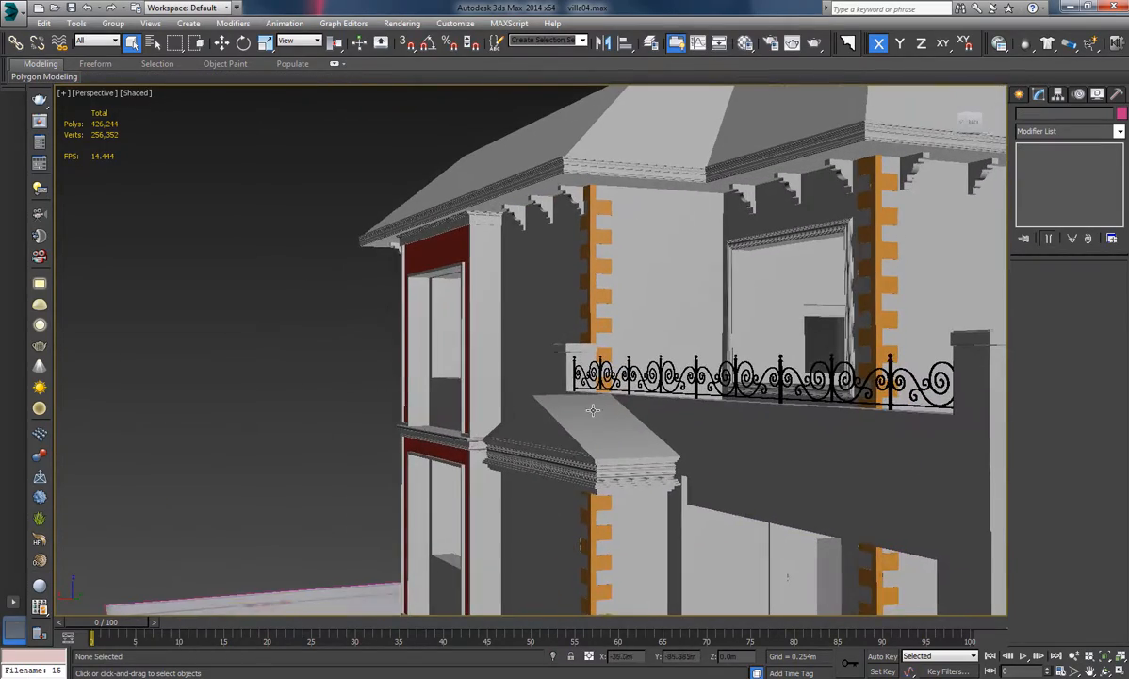
left_click(589, 425)
middle_click_drag(588, 424, 605, 445, "alt")
scroll(613, 443, "up", 4)
scroll(608, 442, "down", 4)
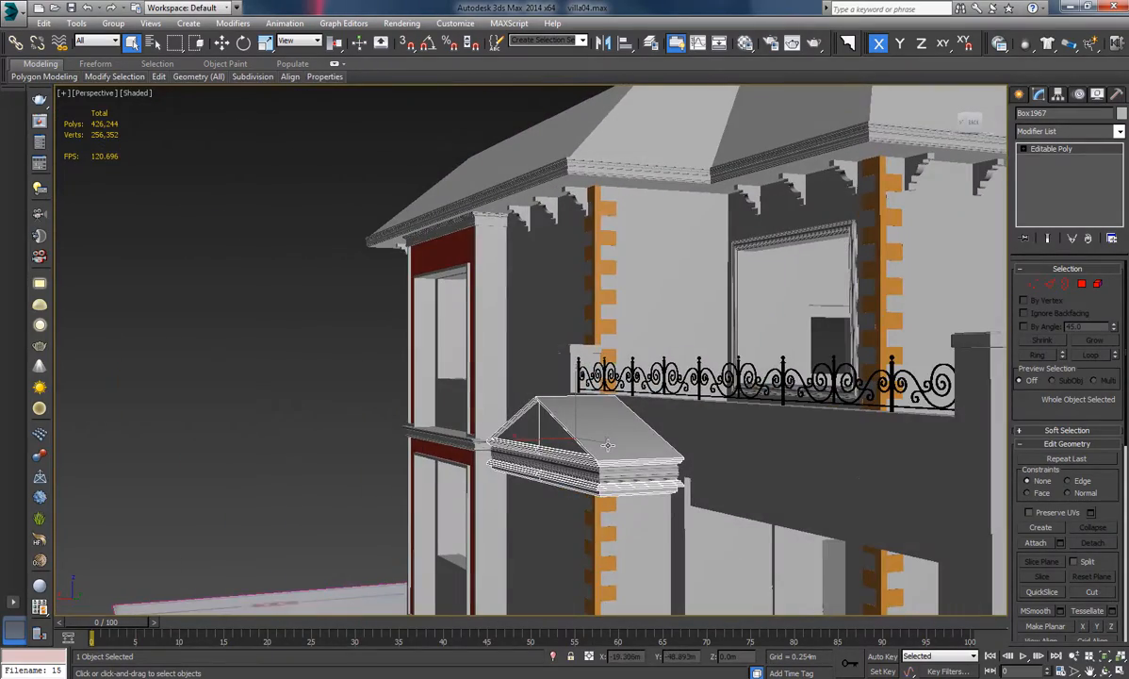
left_click(319, 377)
middle_click_drag(319, 377, 480, 365, "alt")
left_click(468, 339)
left_click(207, 358)
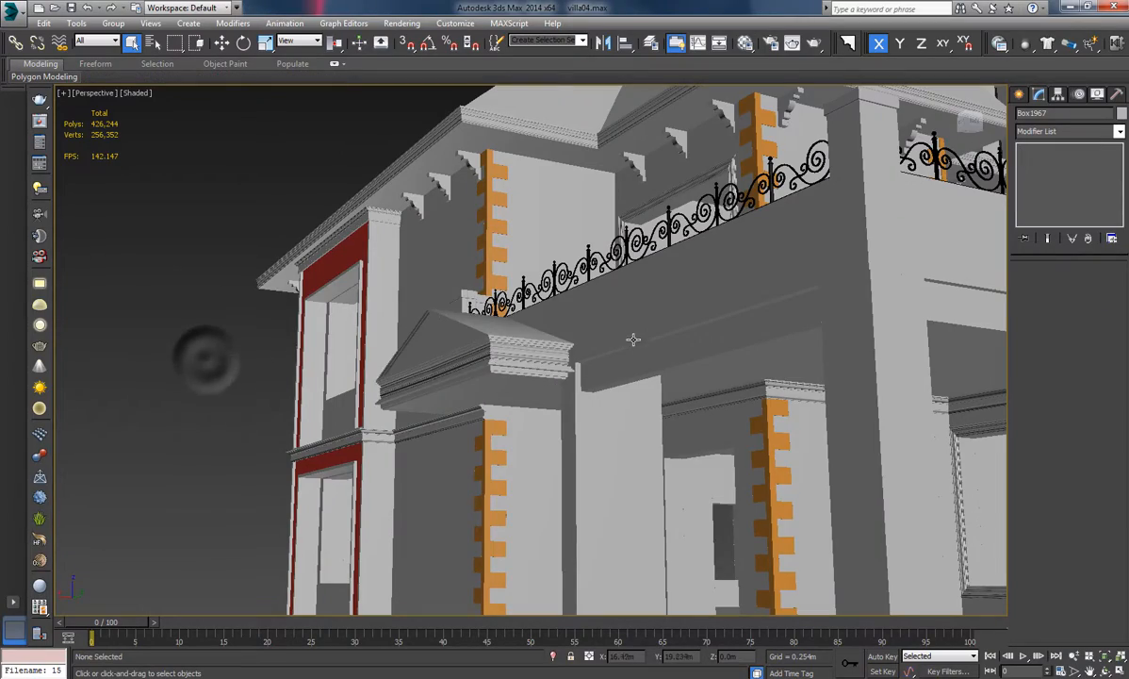
middle_click_drag(633, 338, 534, 327, "alt")
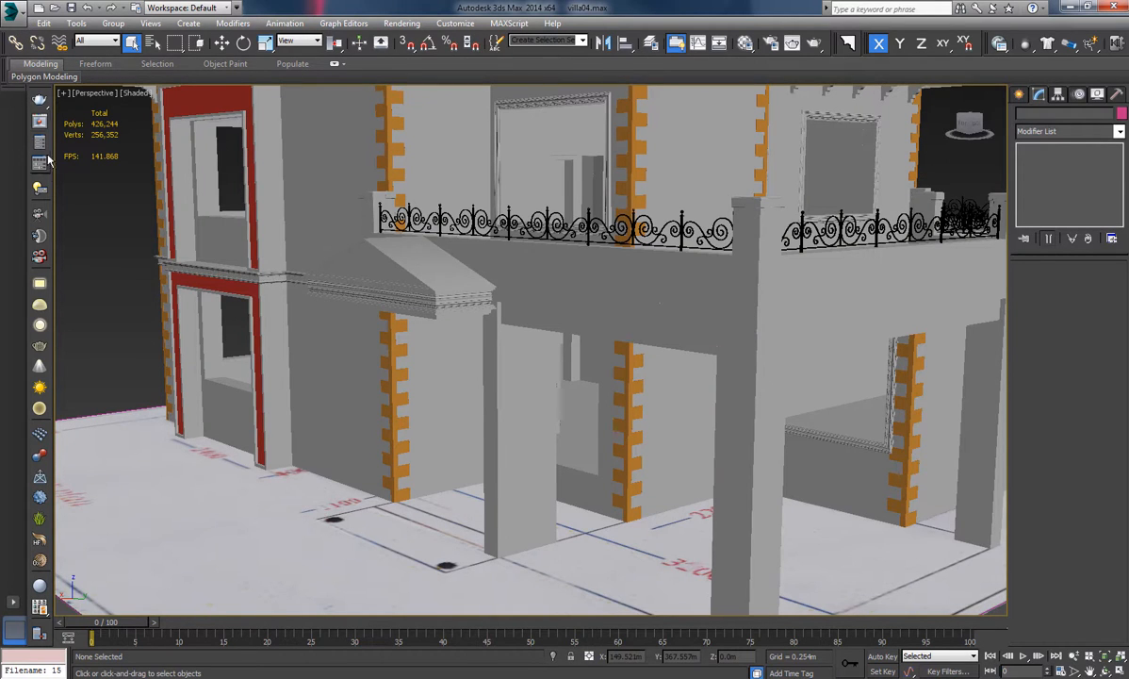
Merge the L926 object from the Desktop file column.max into the villa scene.
left_click(21, 21)
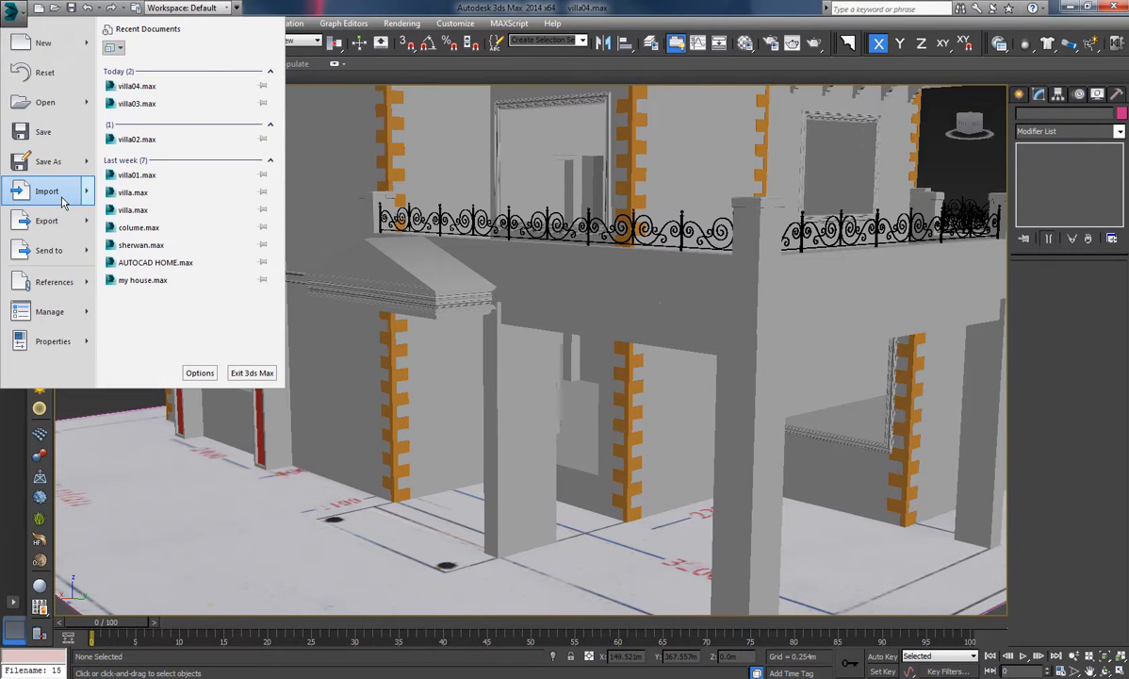
mouse_move(62, 200)
left_click(155, 106)
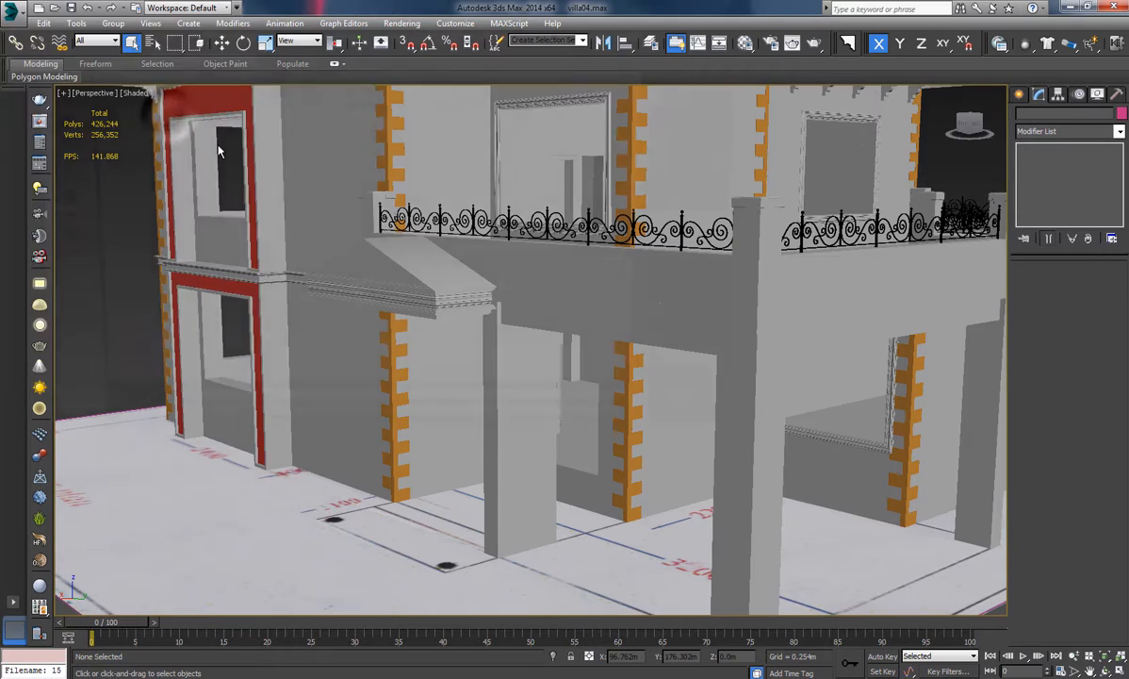
left_click(38, 130)
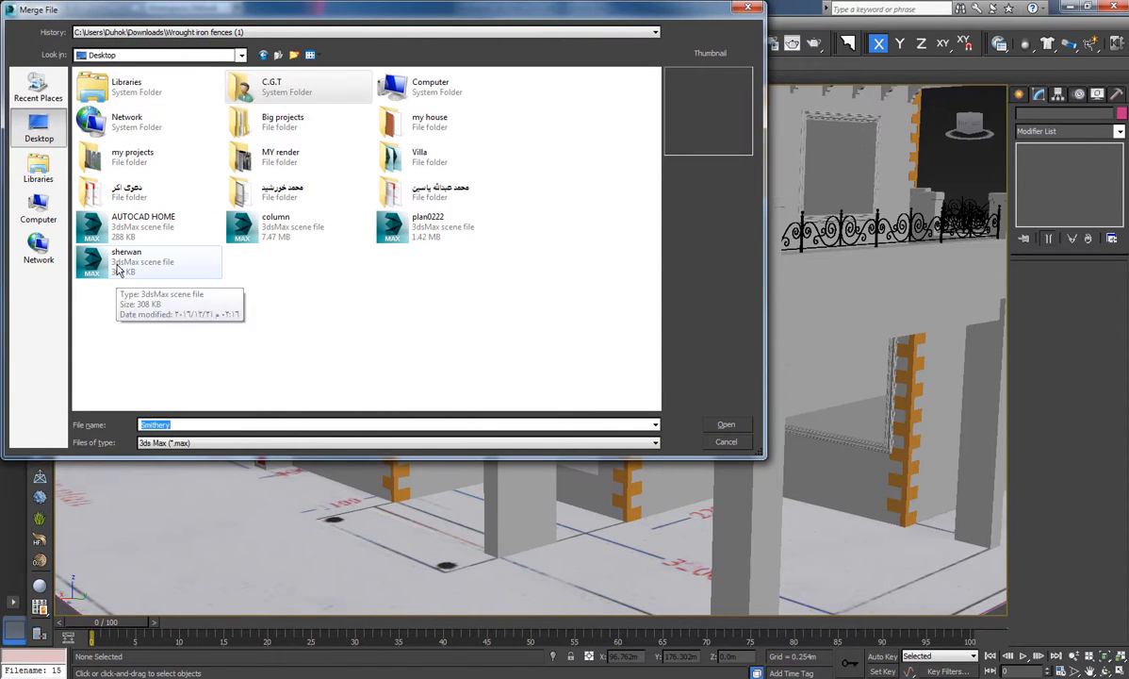
left_click(241, 228)
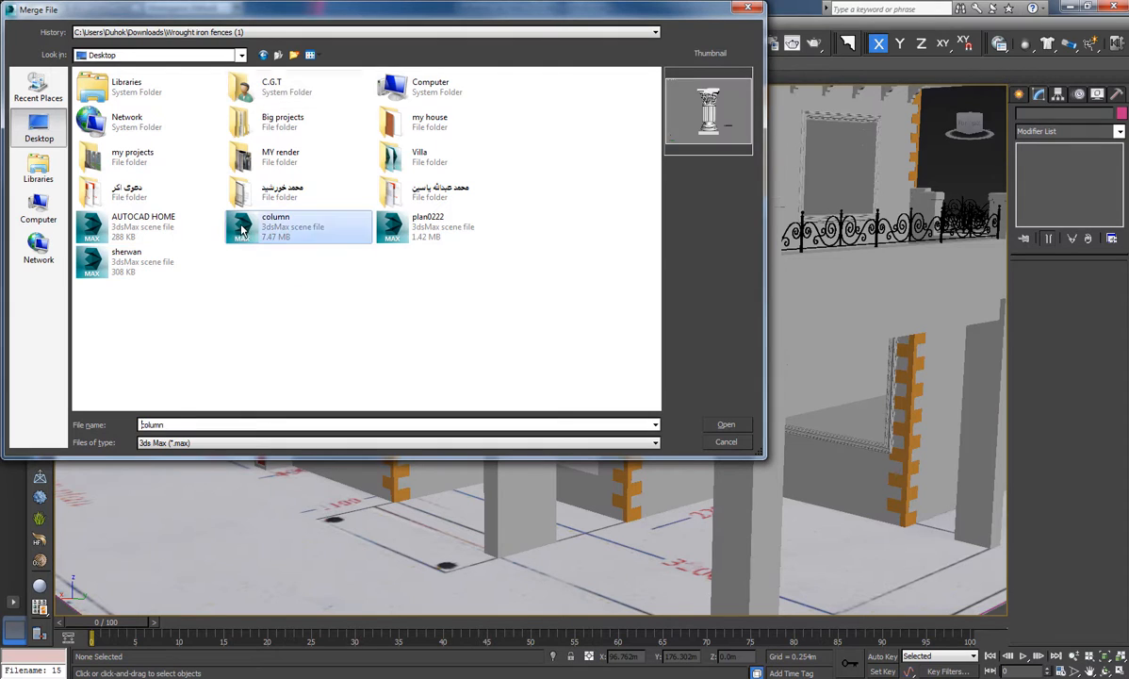
left_click(728, 425)
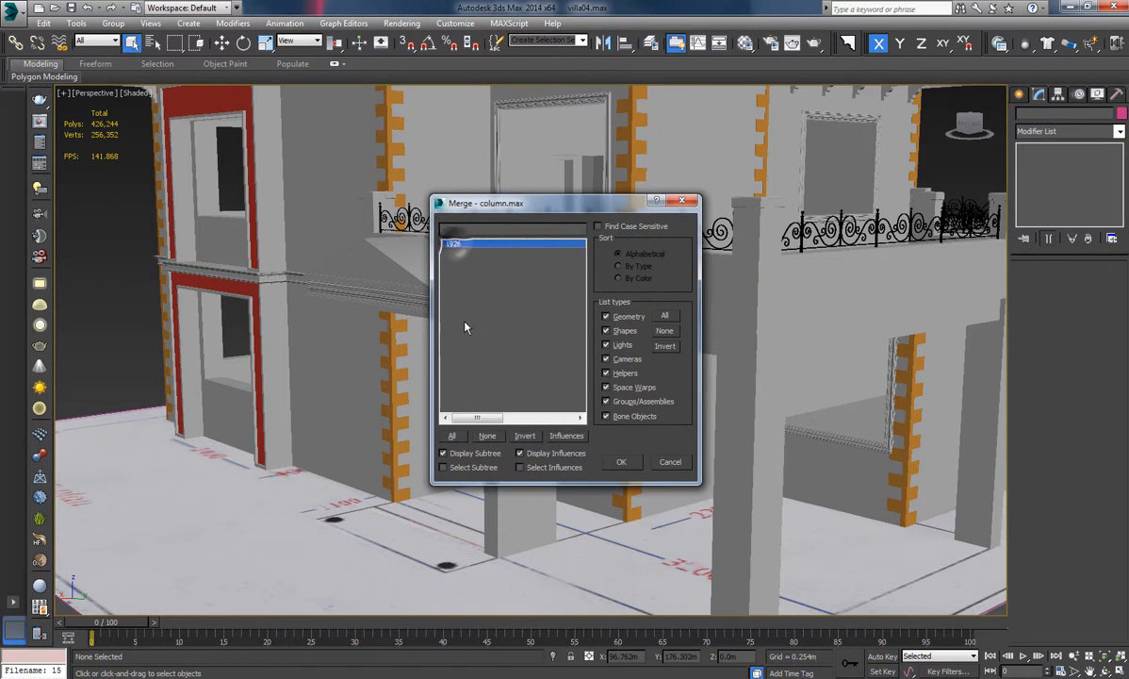
left_click(621, 460)
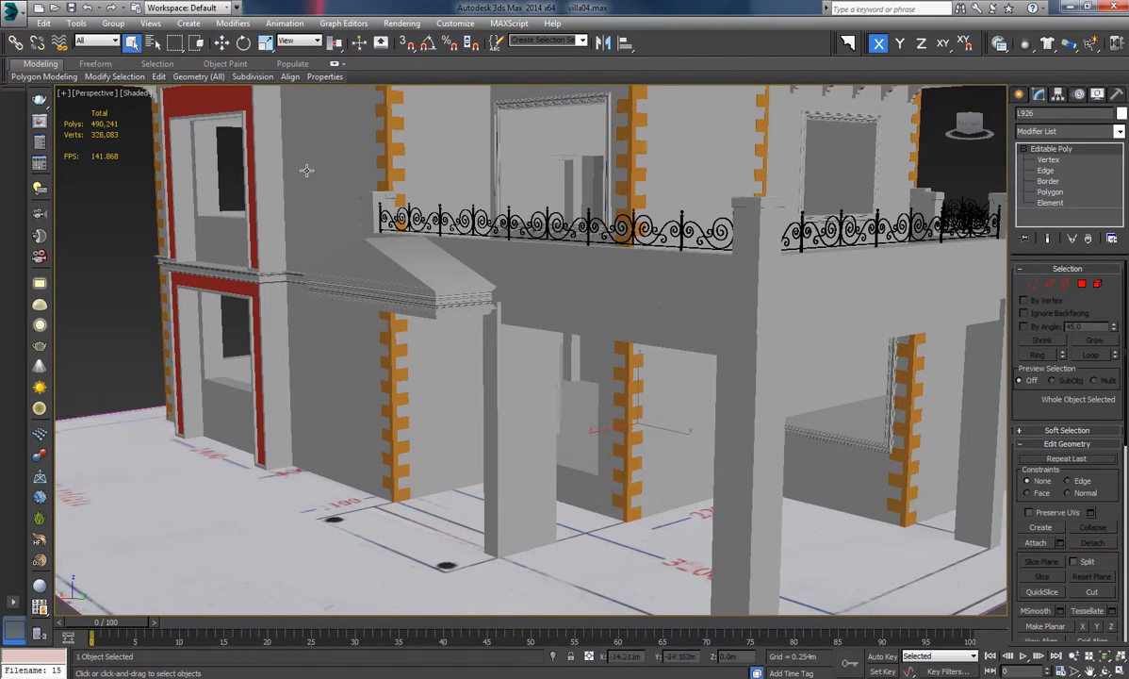
Move the merged column onto the round floor-plan marker below the canopy's outer corner.
left_click(221, 44)
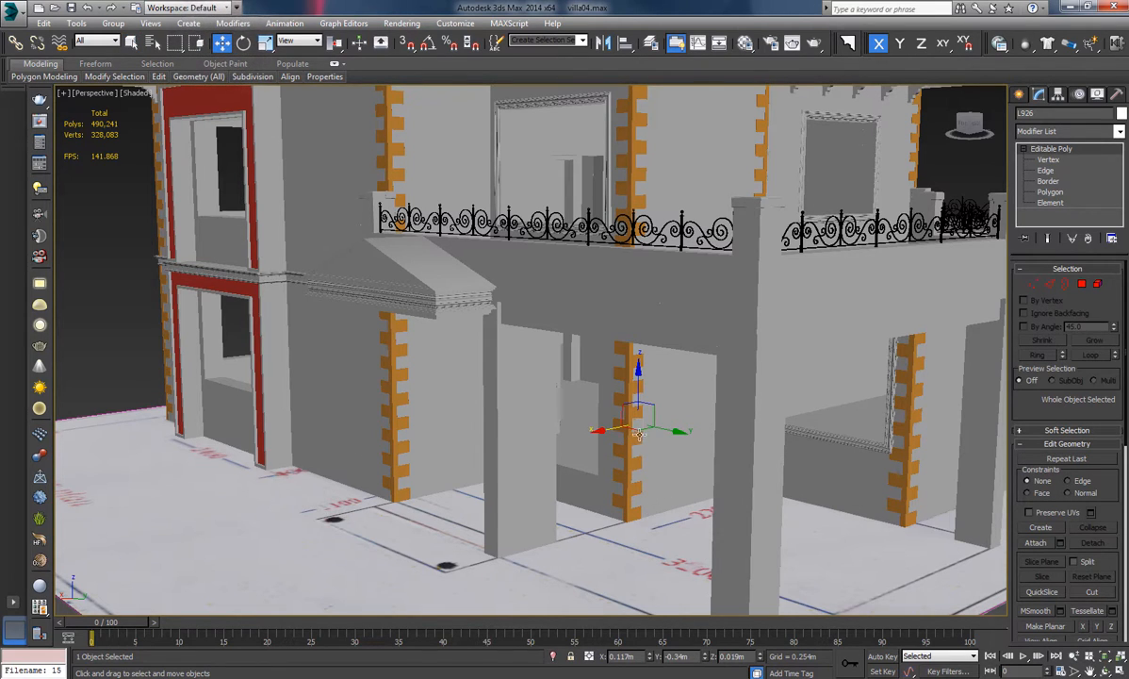
left_click_drag(626, 441, 448, 556)
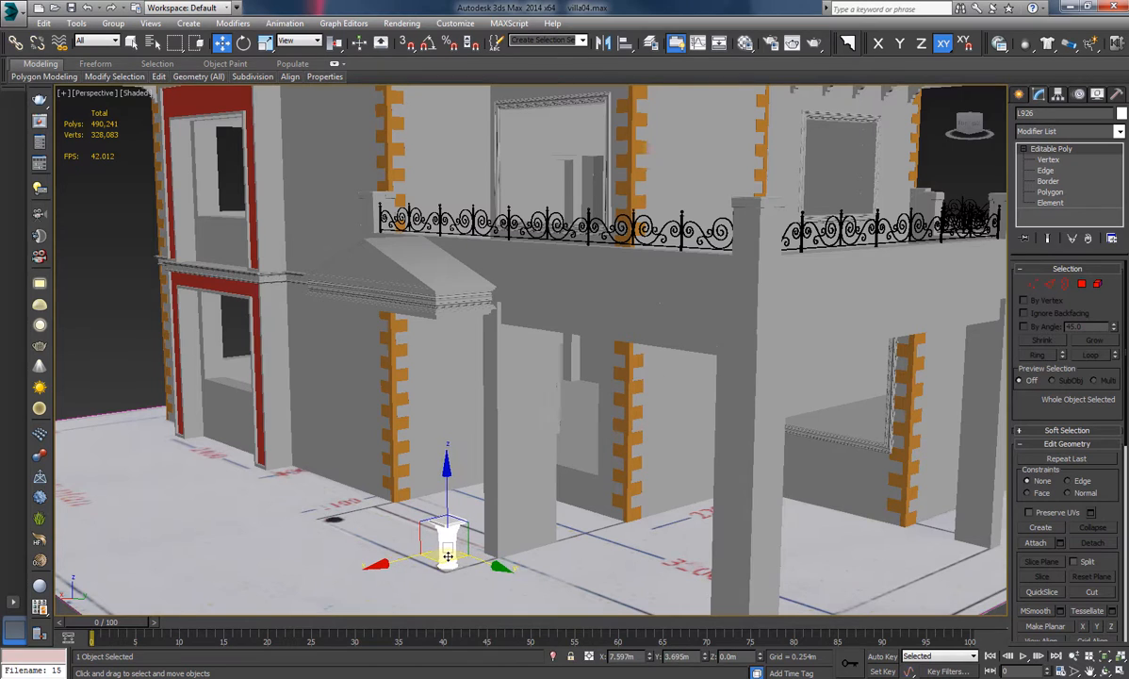
middle_click_drag(473, 555, 535, 499)
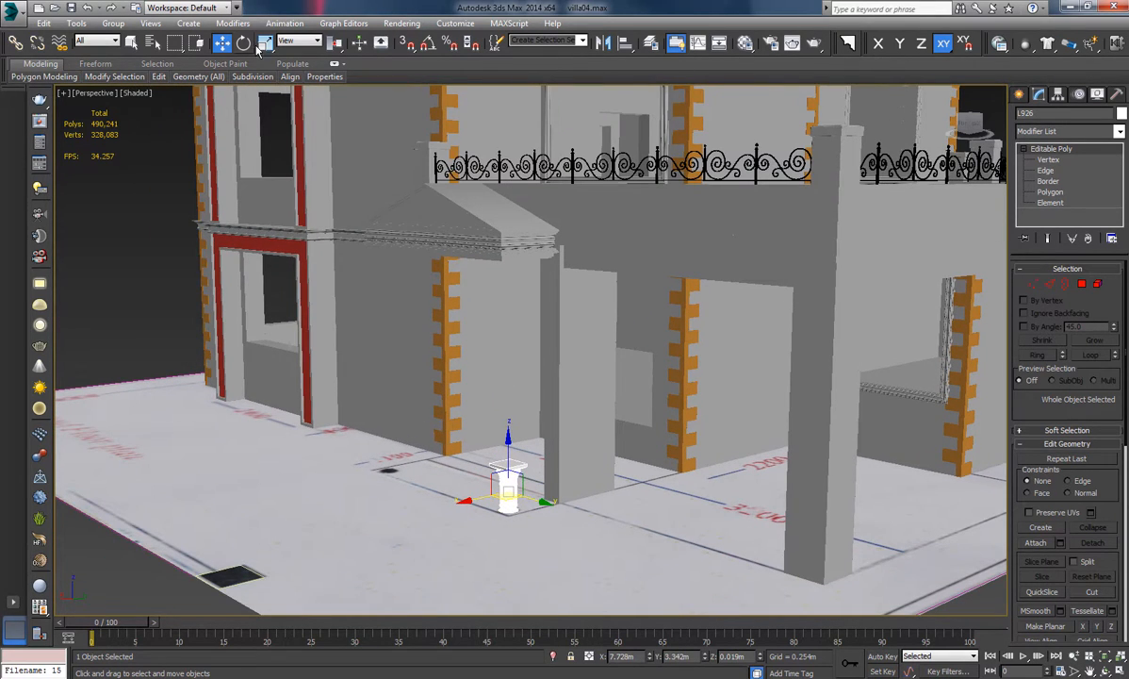
Scale up the column to 150 in X, 112.234 in Y and 150 in Z.
right_click(263, 43)
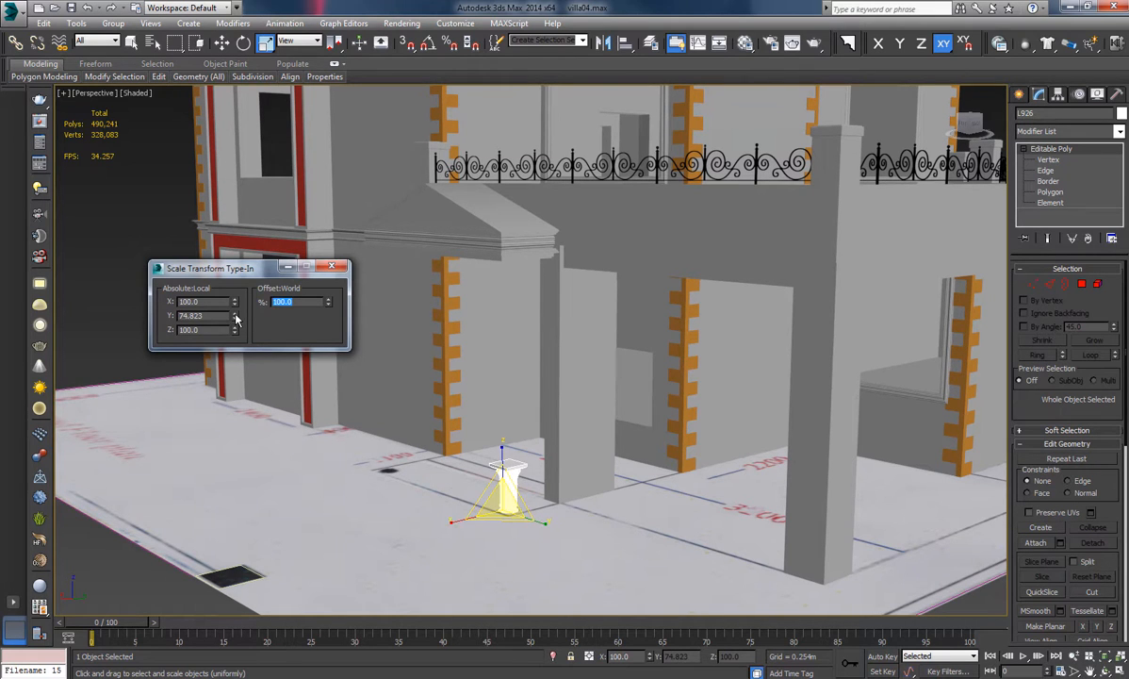
key("Return")
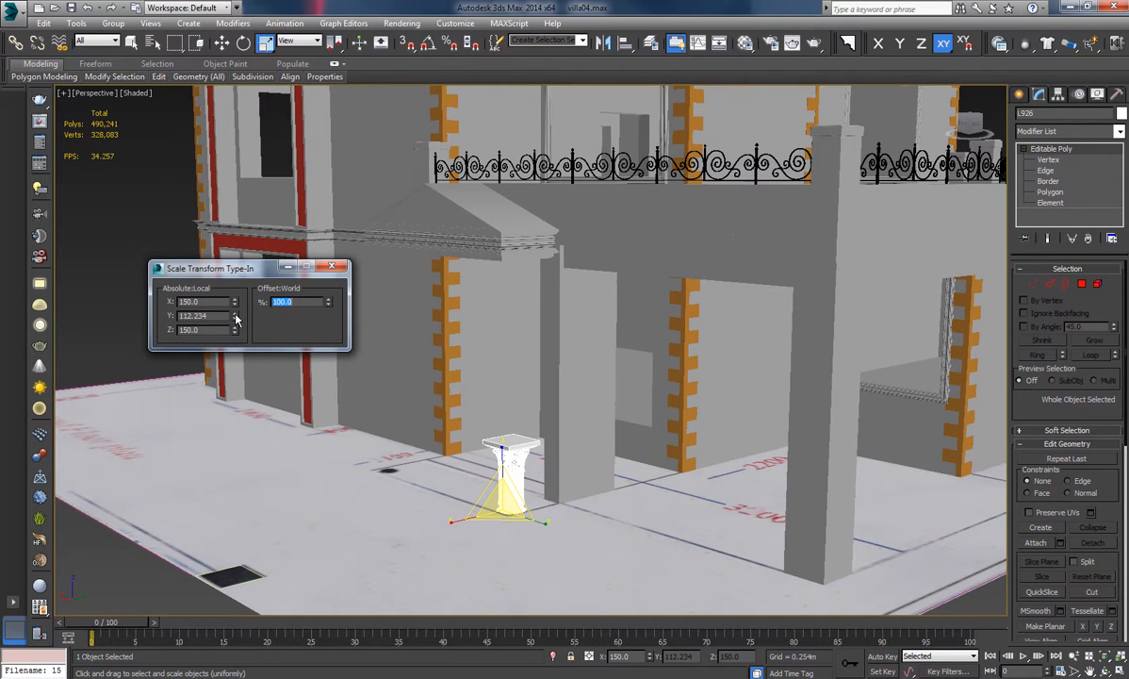
left_click(337, 270)
Raise the column about 0.195 m so that its square plinth stands above the floor plan.
middle_click_drag(528, 485, 655, 447, "alt")
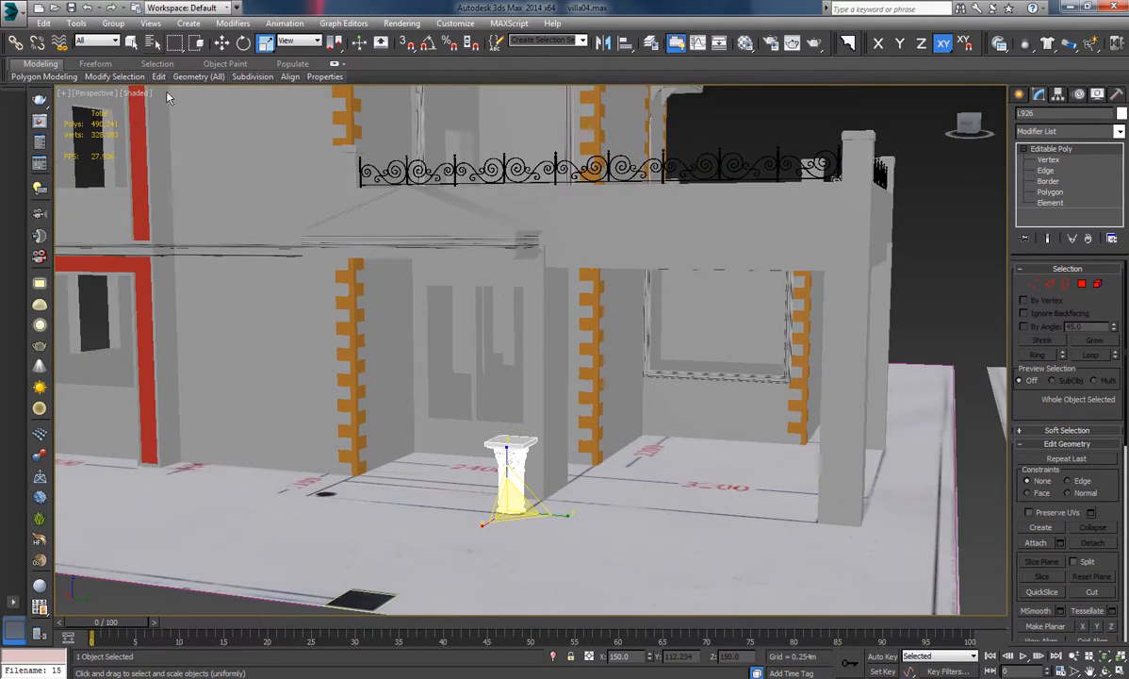
left_click(221, 43)
middle_click_drag(510, 476, 487, 429)
scroll(488, 430, "up", 4)
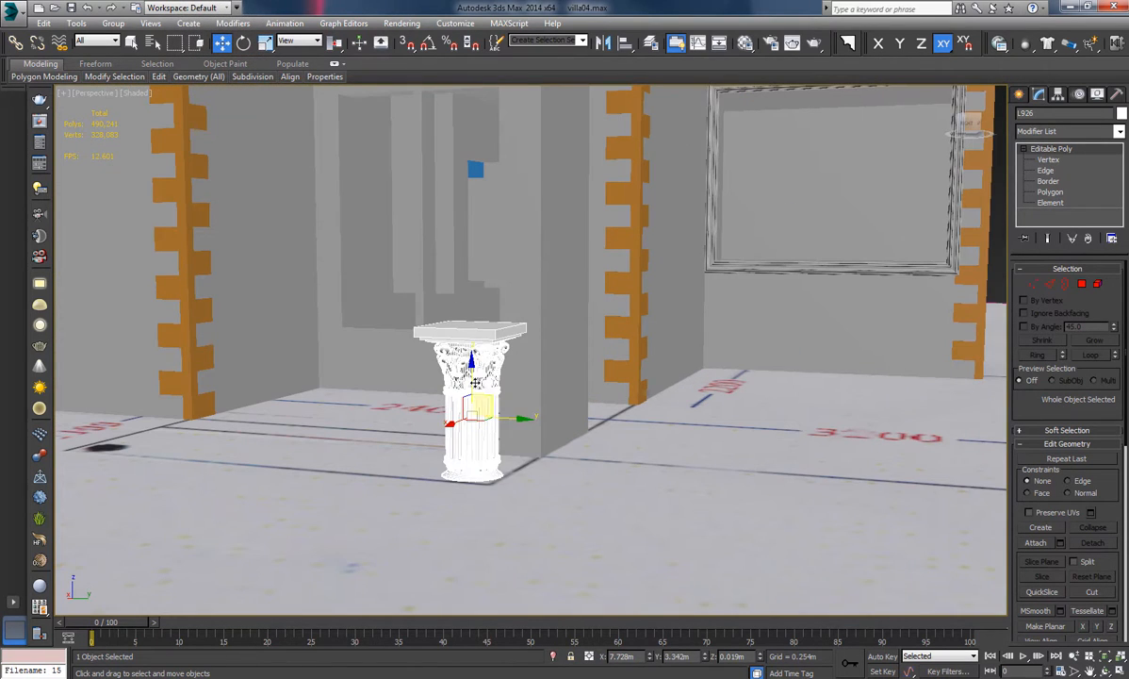
mouse_move(472, 369)
left_mouse_down()
mouse_move(475, 306)
mouse_move(482, 350)
left_mouse_up()
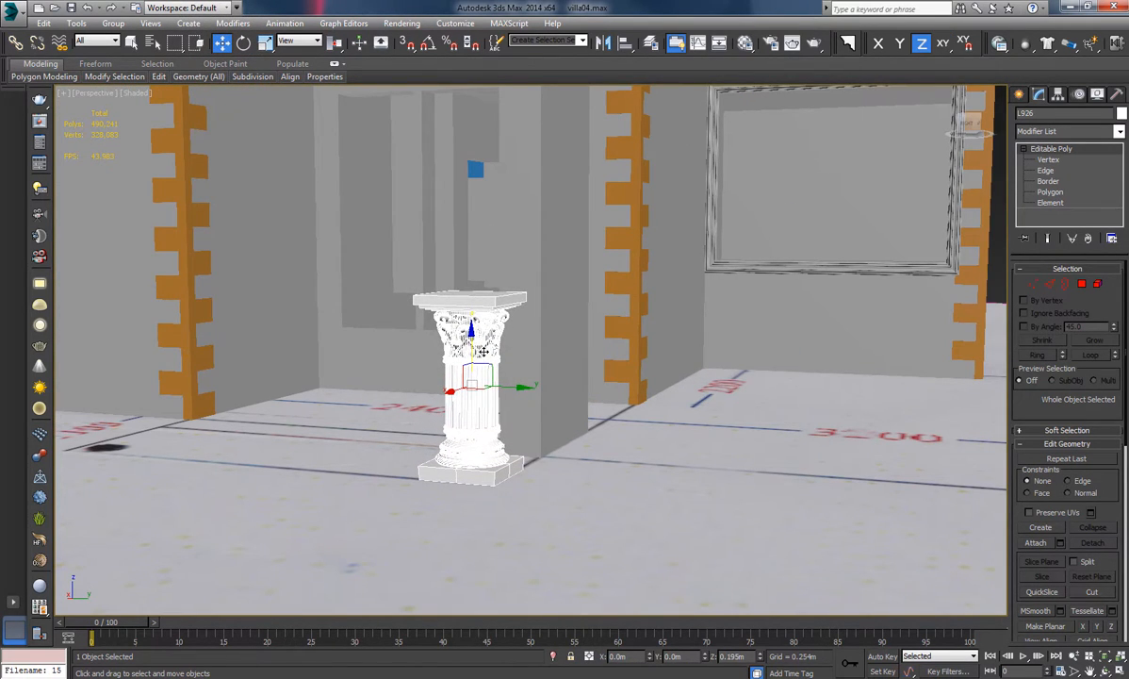
Delete the square plinth element under the column and lower the column onto the floor plan.
middle_click_drag(610, 386, 598, 379, "alt")
left_click(1097, 284)
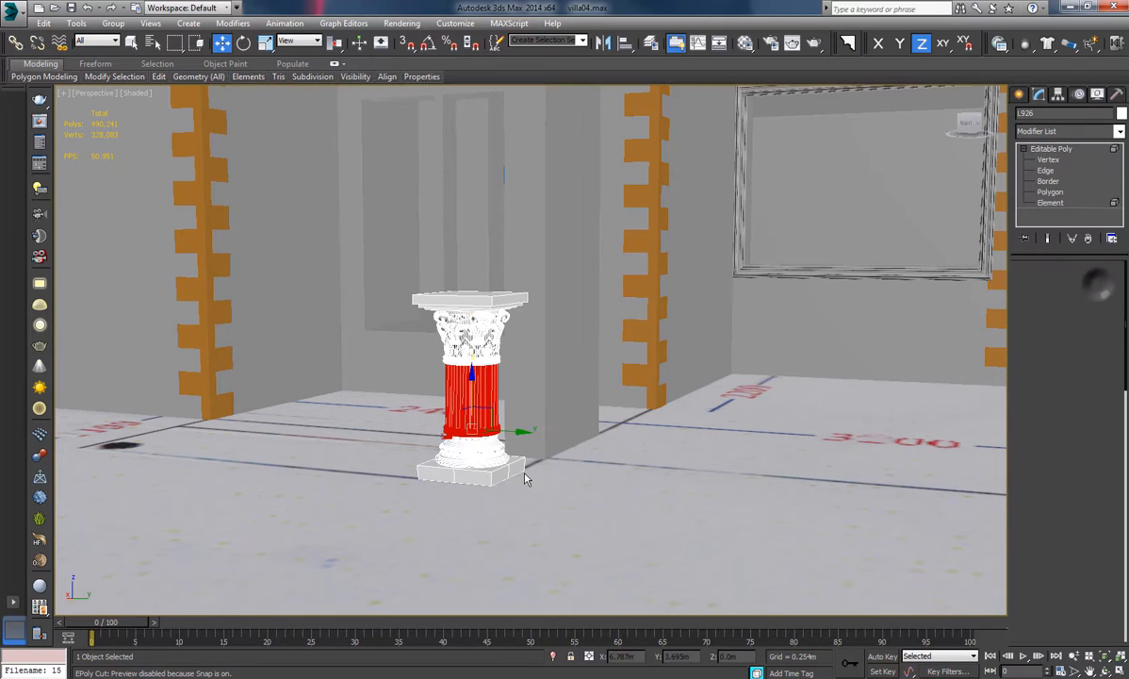
left_click(472, 474)
key("Delete")
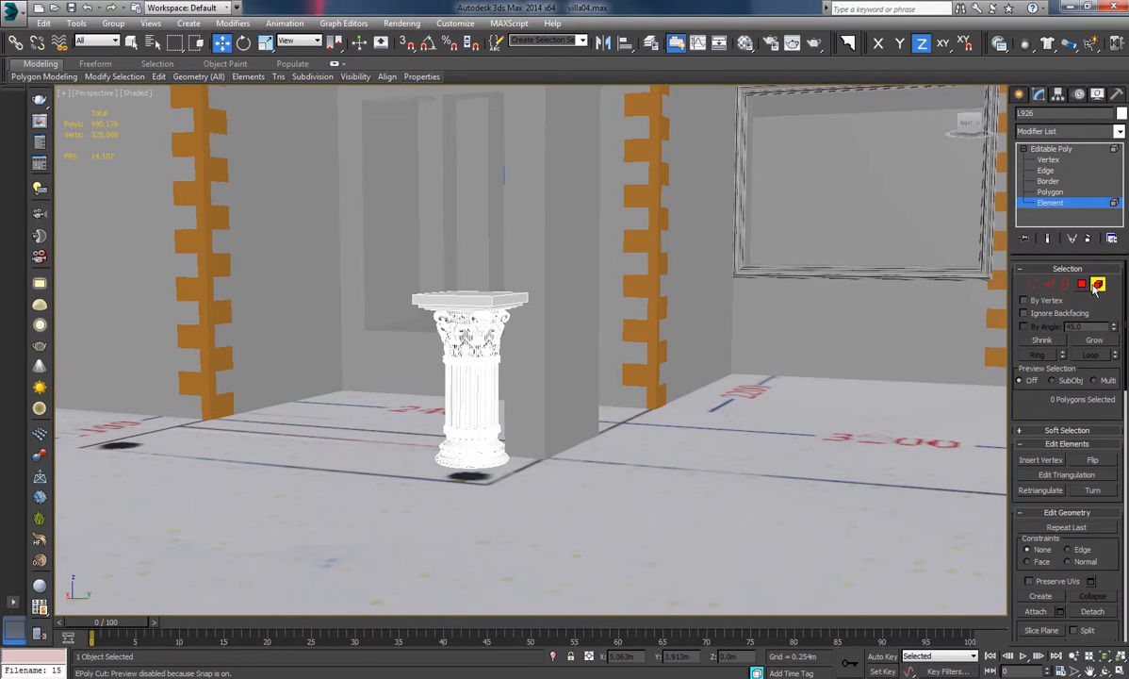
left_click(1098, 284)
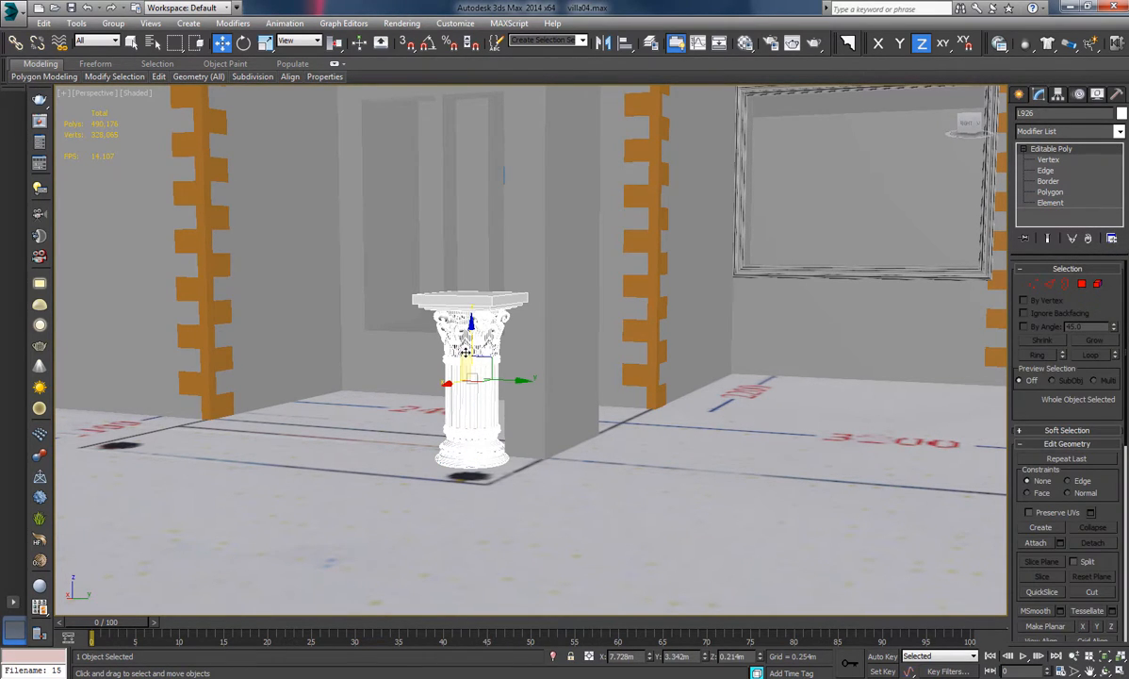
left_click_drag(468, 346, 468, 360)
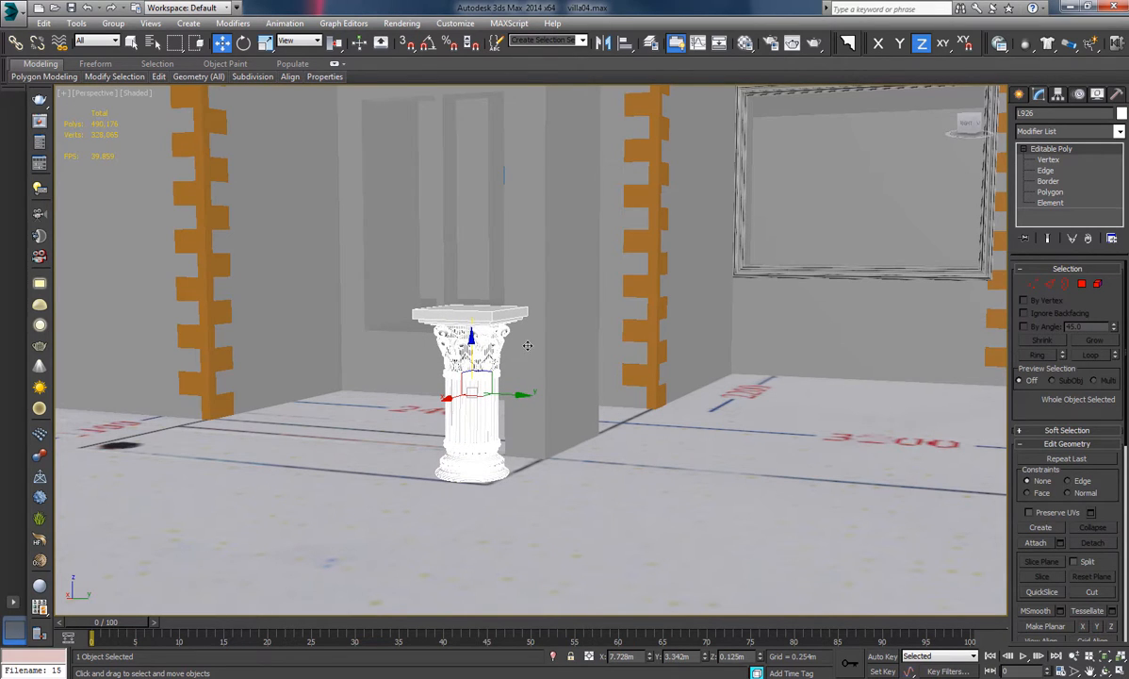
Select the vertices of the column's capital and raise them to stretch the shaft up to the canopy's underside.
left_click(1031, 285)
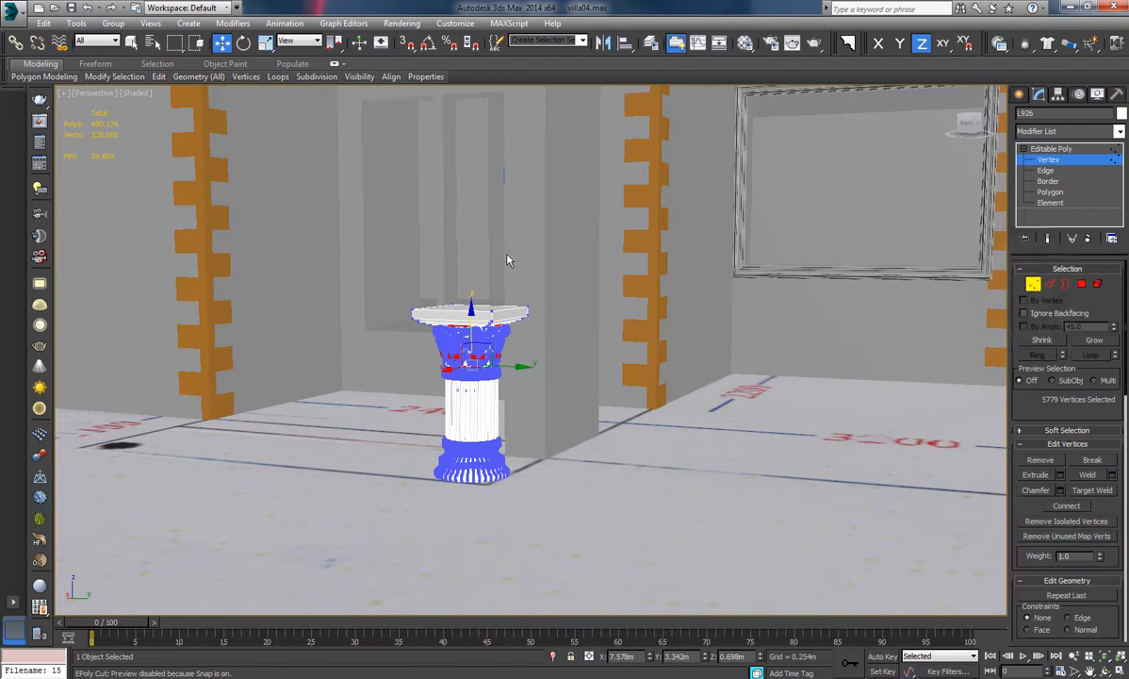
left_click_drag(476, 338, 560, 402)
middle_click_drag(482, 279, 526, 352)
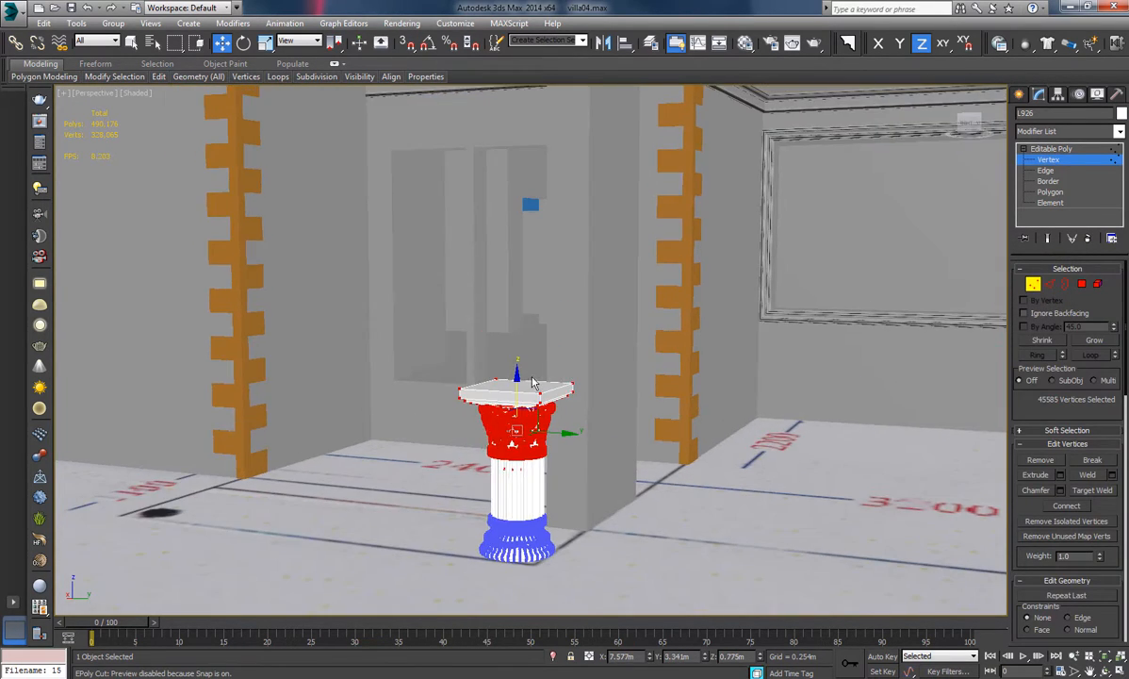
scroll(524, 355, "up", 5)
scroll(480, 434, "down", 6)
middle_click_drag(479, 438, 457, 421, "alt")
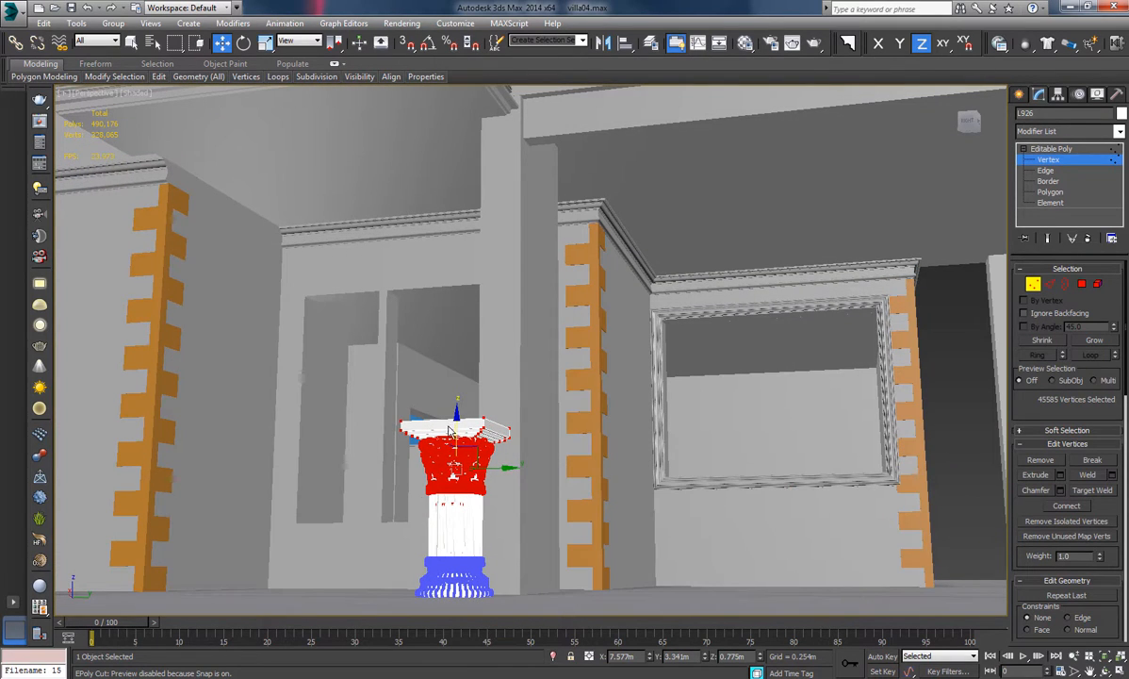
left_click_drag(454, 426, 459, 151)
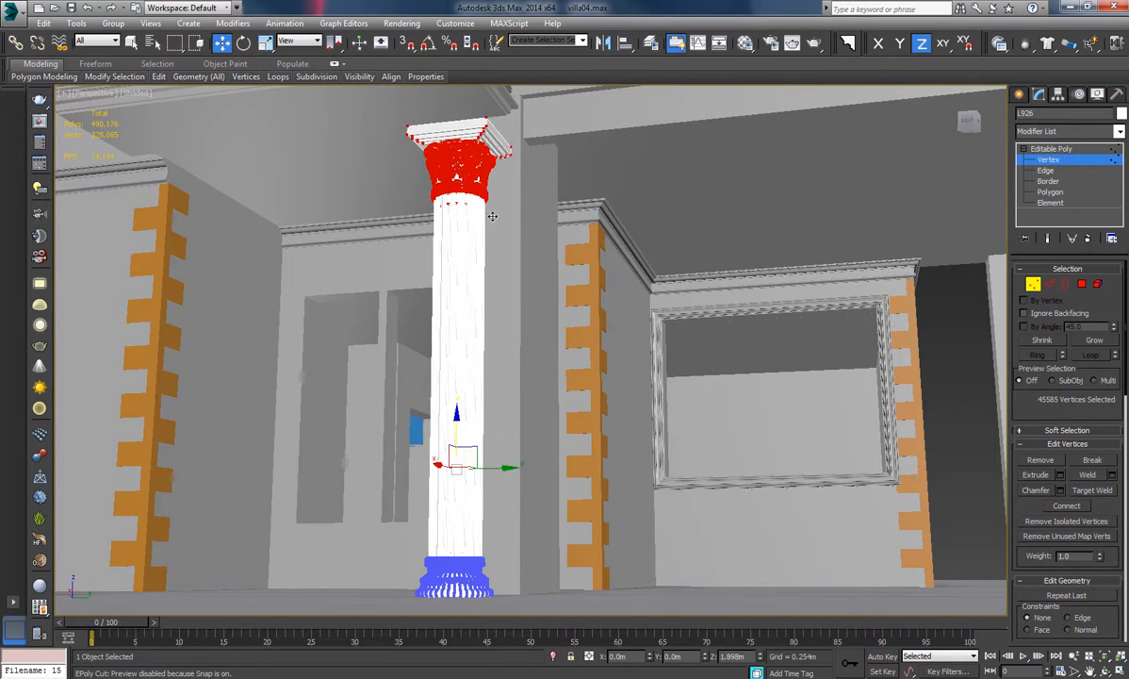
middle_click_drag(554, 404, 541, 475)
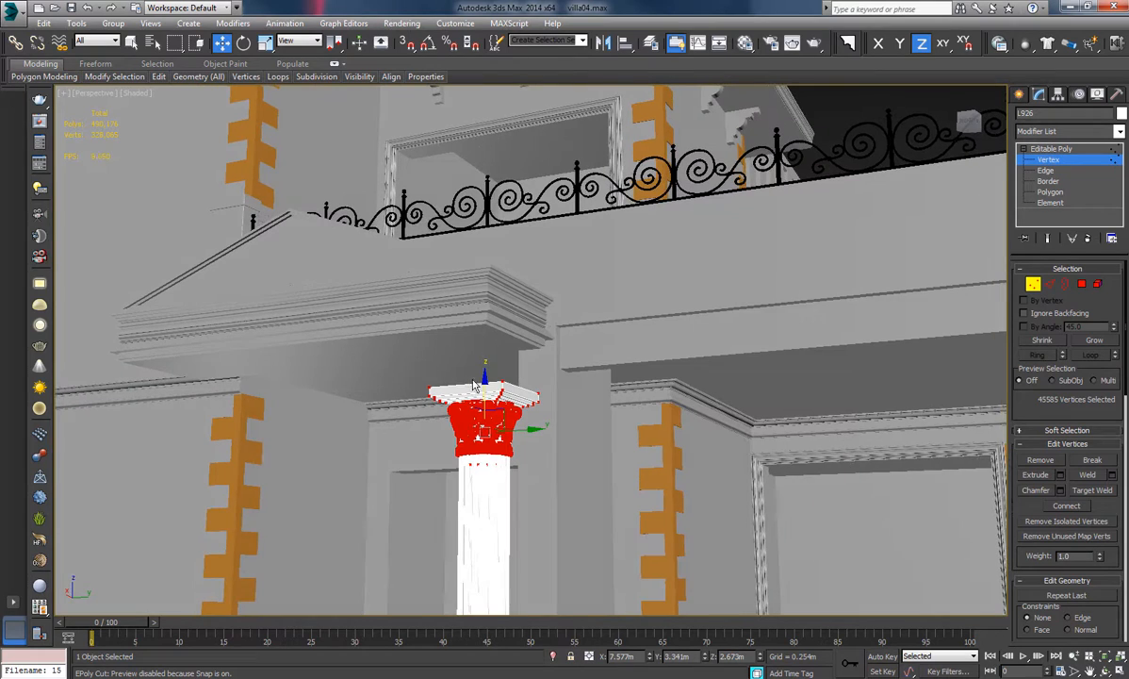
left_click_drag(482, 388, 498, 330)
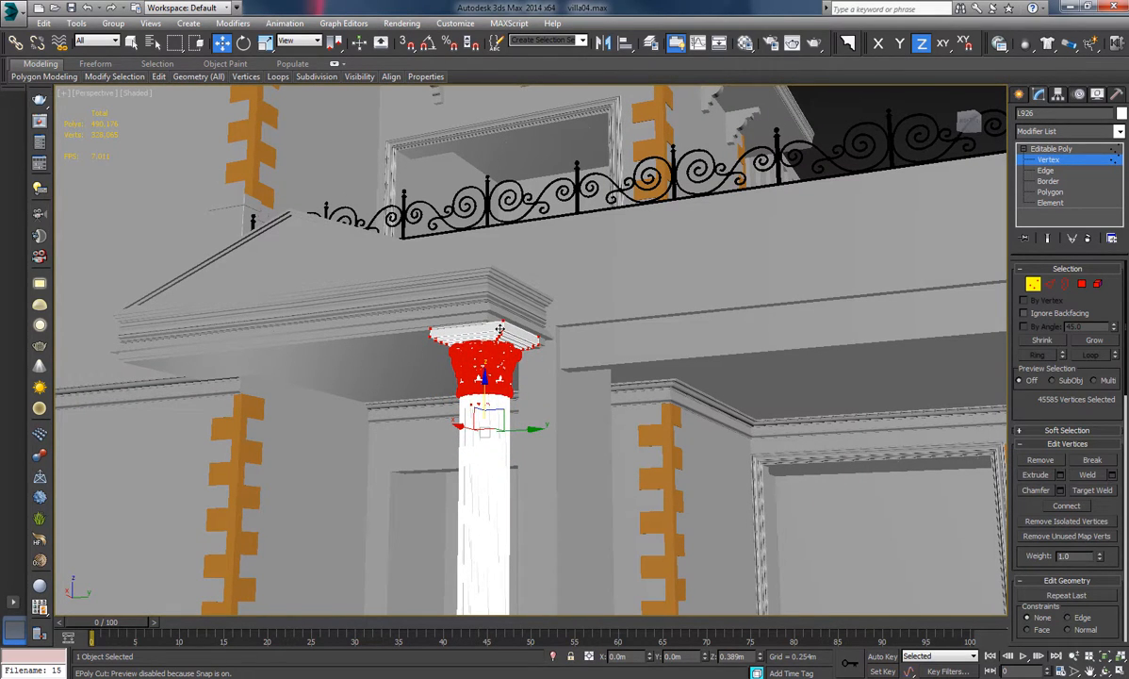
middle_click_drag(582, 361, 529, 372, "alt")
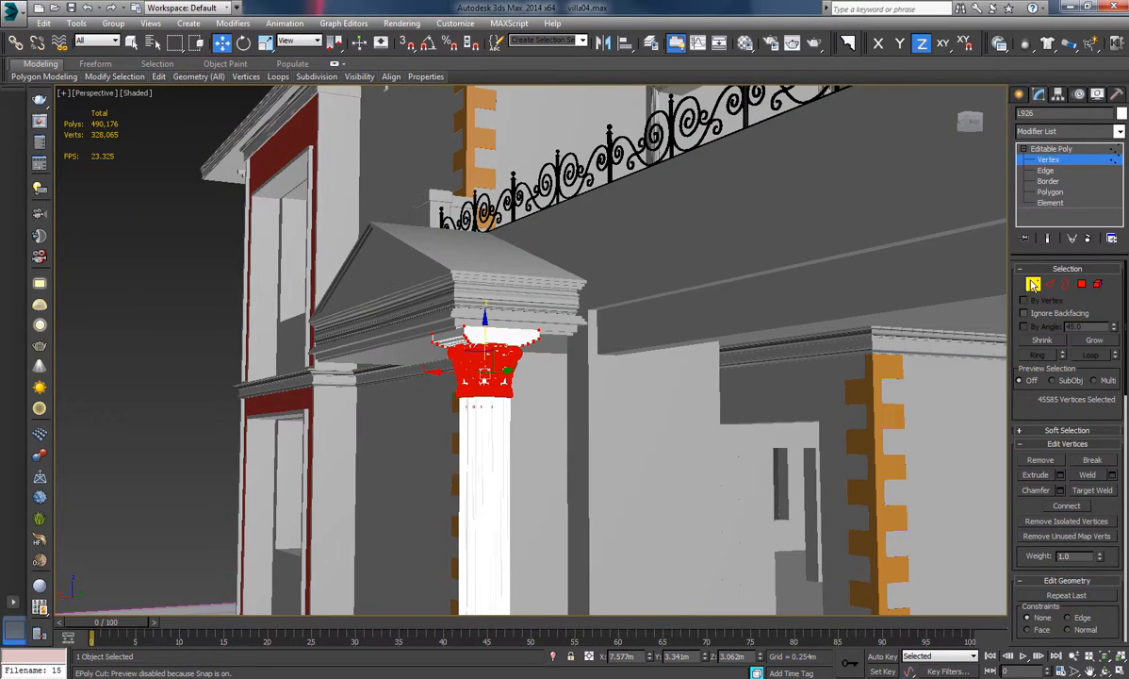
left_click(1033, 285)
Shift the column about 0.02 m in X and 0.14 m in Y to align it beneath the canopy's corner.
middle_click_drag(476, 325, 448, 374, "alt")
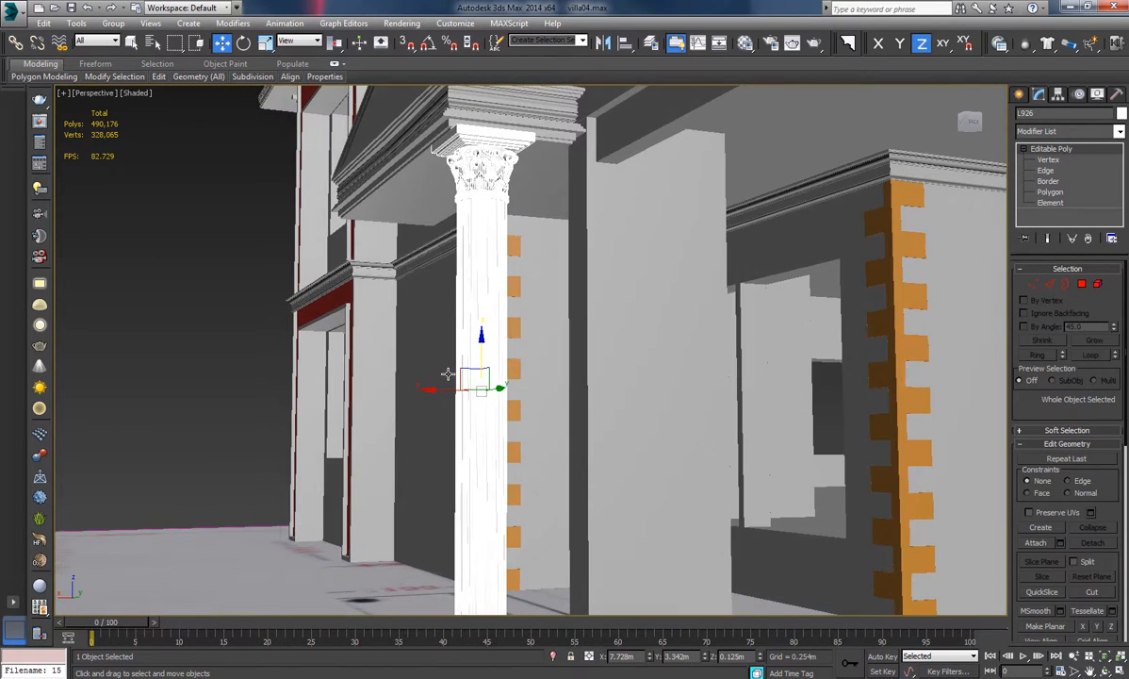
left_click_drag(440, 389, 437, 389)
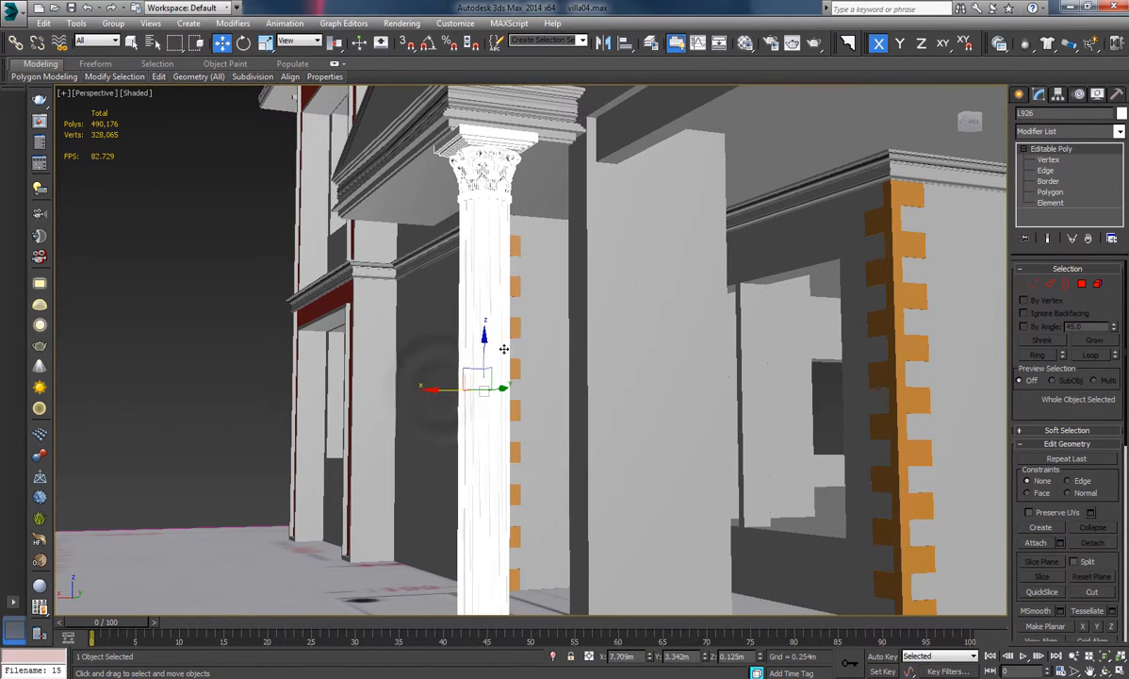
middle_click_drag(504, 348, 591, 338, "alt")
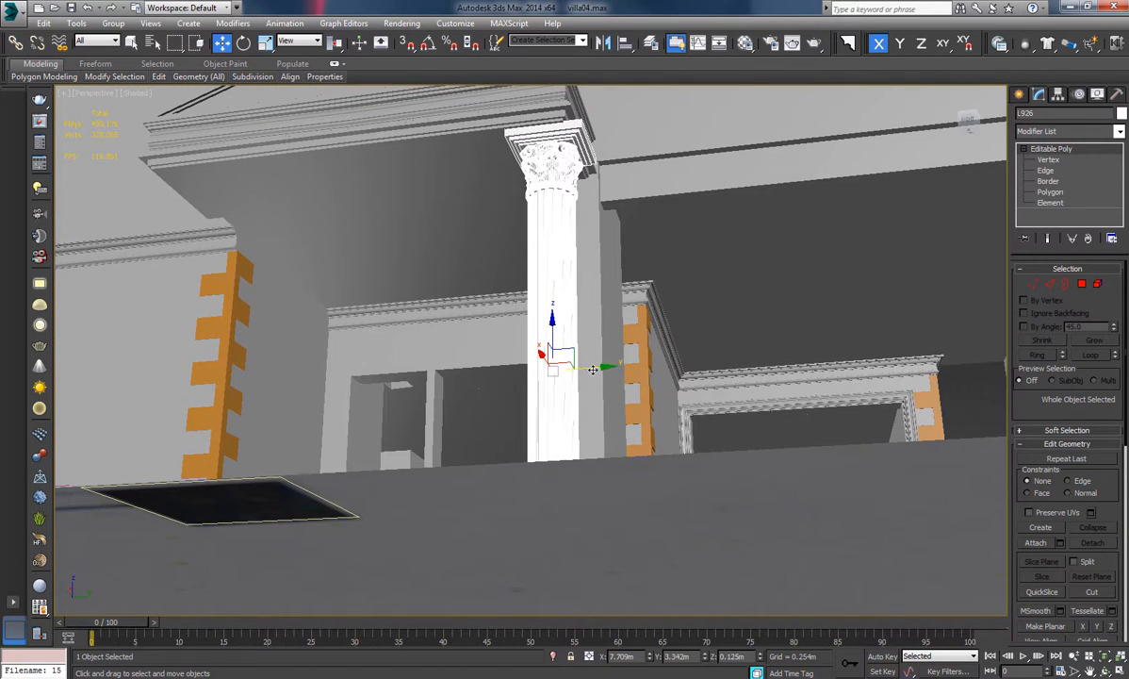
left_click_drag(592, 370, 571, 367)
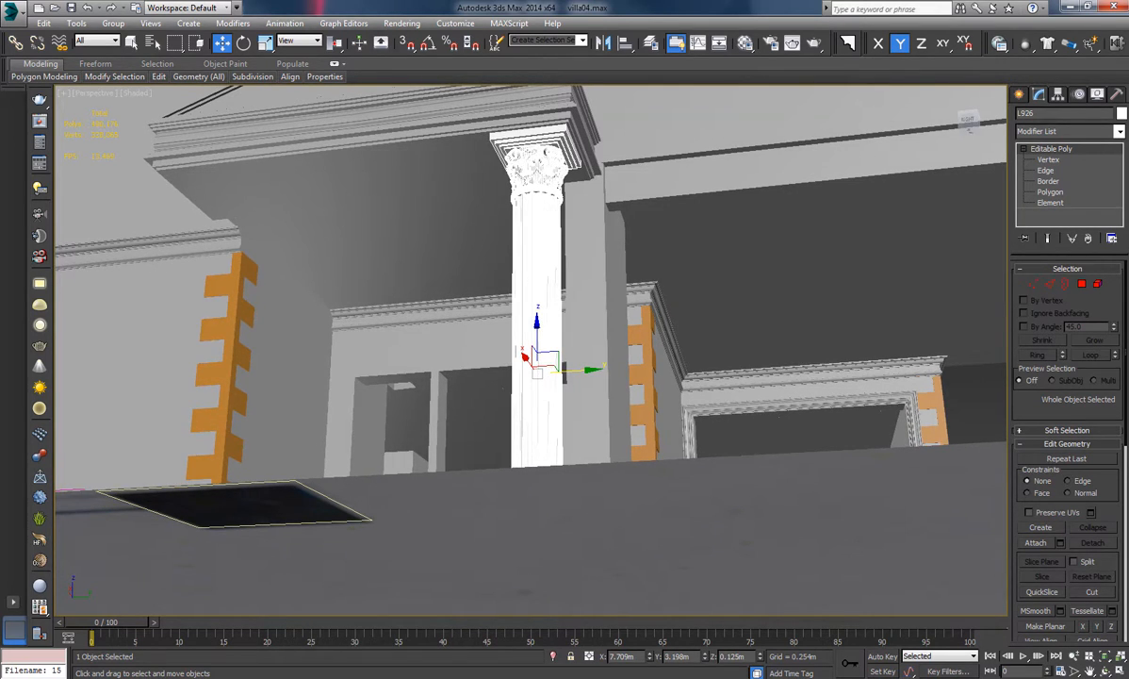
Copy the column along the Y axis to the canopy's other front corner and fine-tune its position to about Y 0.713 m.
middle_click_drag(620, 433, 663, 424)
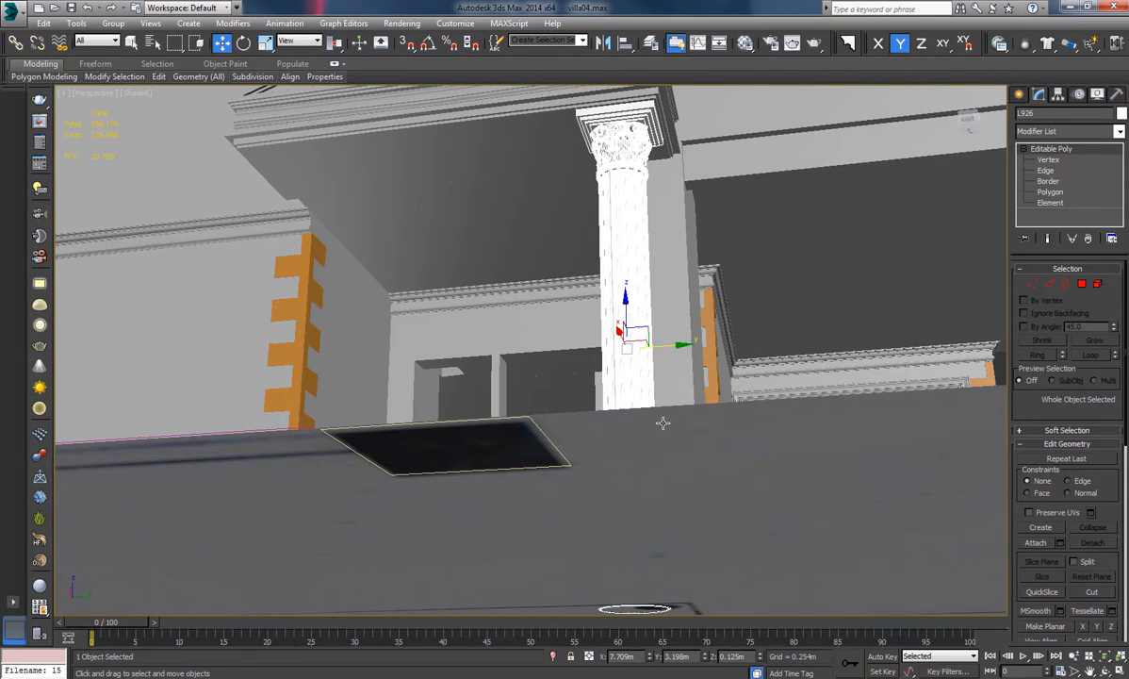
mouse_move(673, 347)
left_mouse_down("shift")
mouse_move(345, 351)
mouse_move(325, 389)
left_mouse_up("shift")
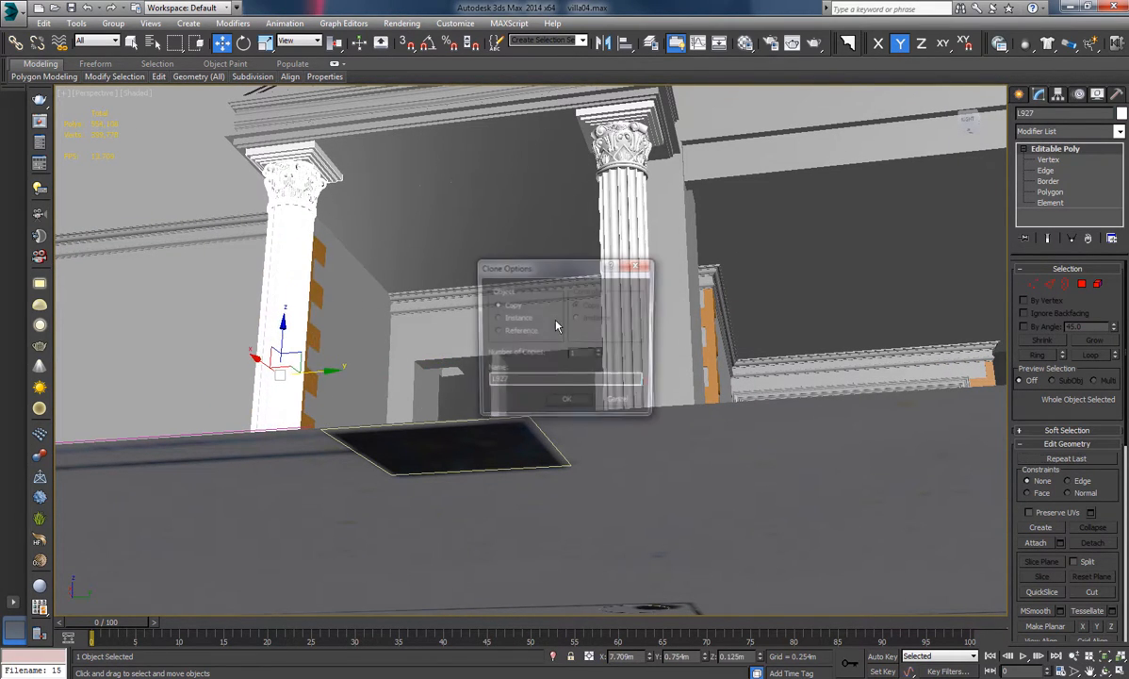
left_click(567, 404)
mouse_move(582, 407)
middle_mouse_down("alt")
mouse_move(476, 335)
mouse_move(538, 325)
mouse_move(557, 303)
mouse_move(579, 305)
mouse_move(555, 377)
middle_mouse_up("alt")
left_click_drag(537, 365, 531, 364)
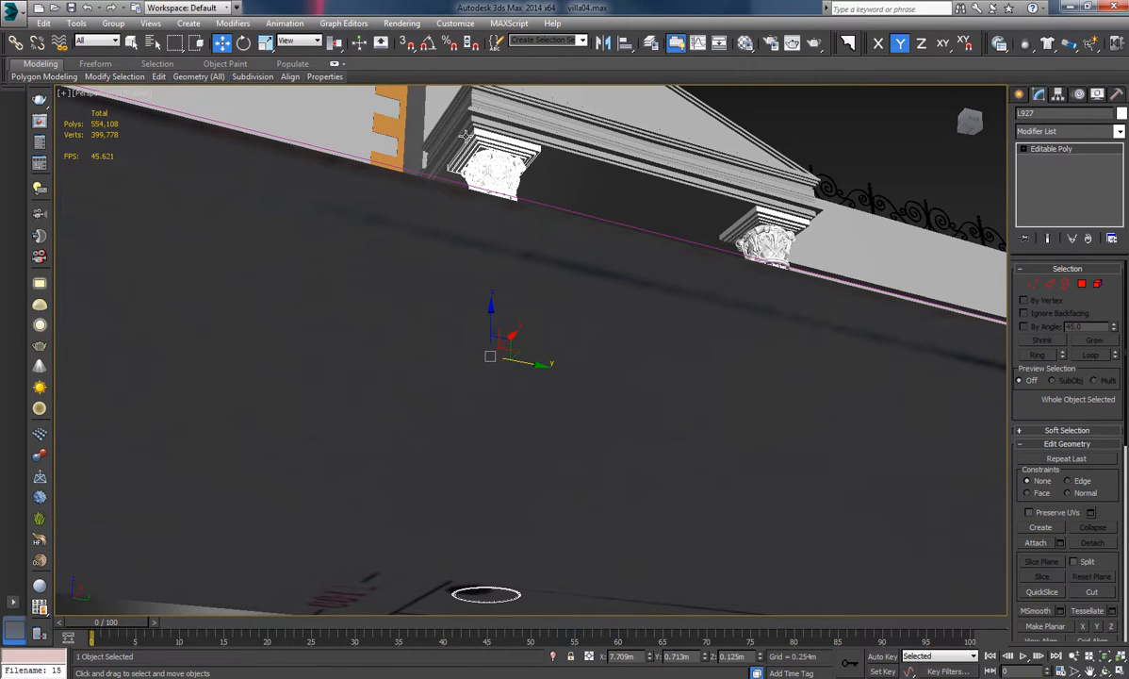
Deselect the column copy and examine the canopy and its two columns from the front, above and below.
middle_click_drag(642, 237, 654, 325, "alt")
scroll(605, 261, "down", 5)
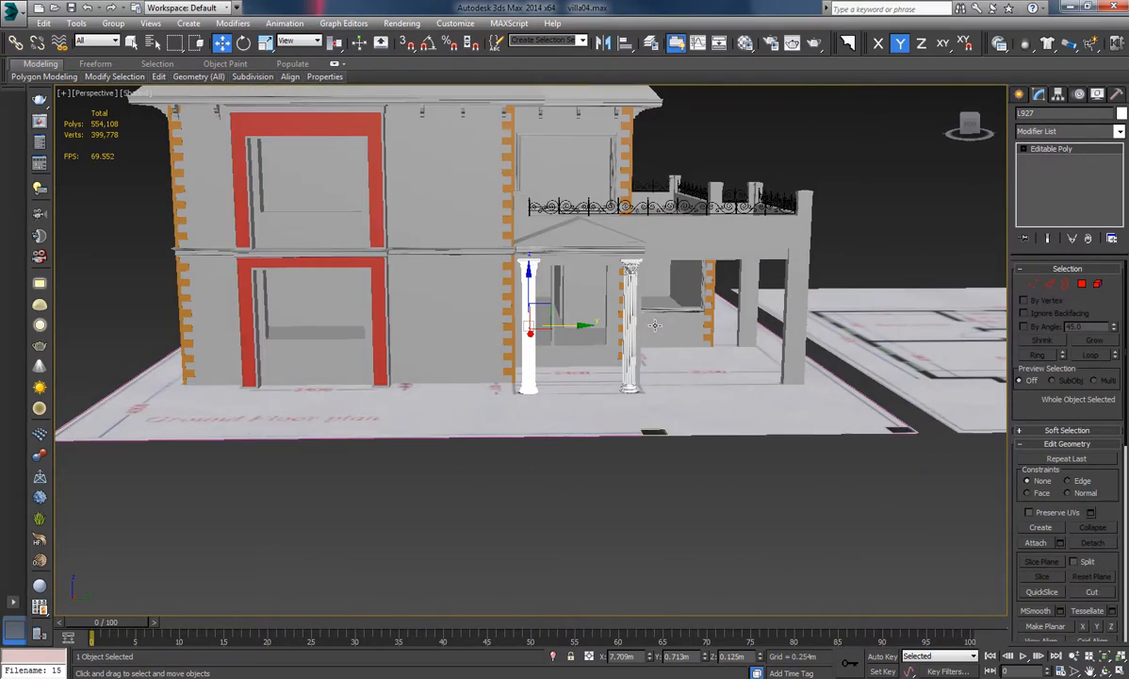
left_click(824, 153)
middle_click_drag(790, 170, 523, 283, "alt")
scroll(510, 258, "up", 4)
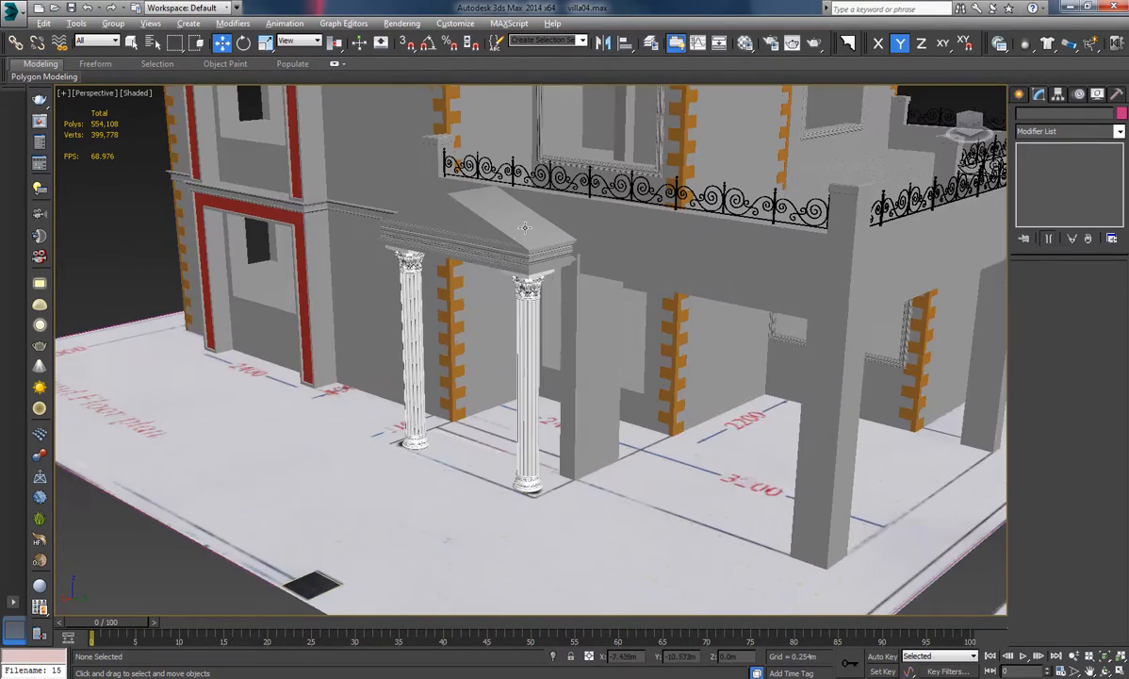
middle_click_drag(524, 228, 539, 285, "alt")
scroll(539, 285, "up", 3)
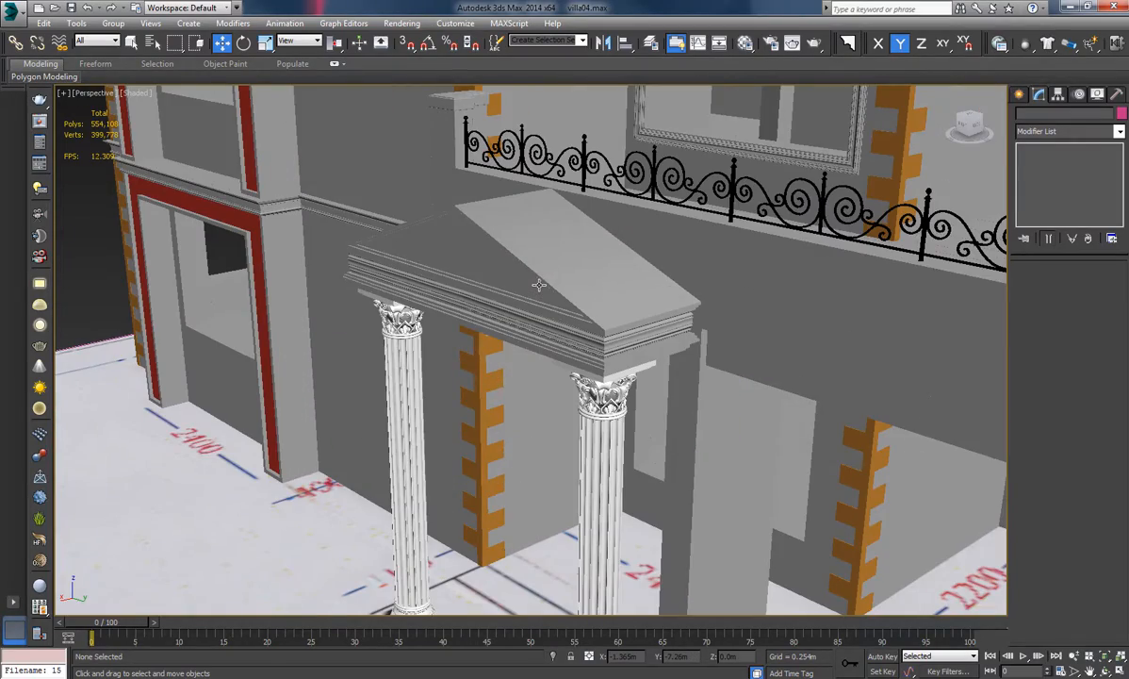
middle_click_drag(596, 306, 543, 355, "alt")
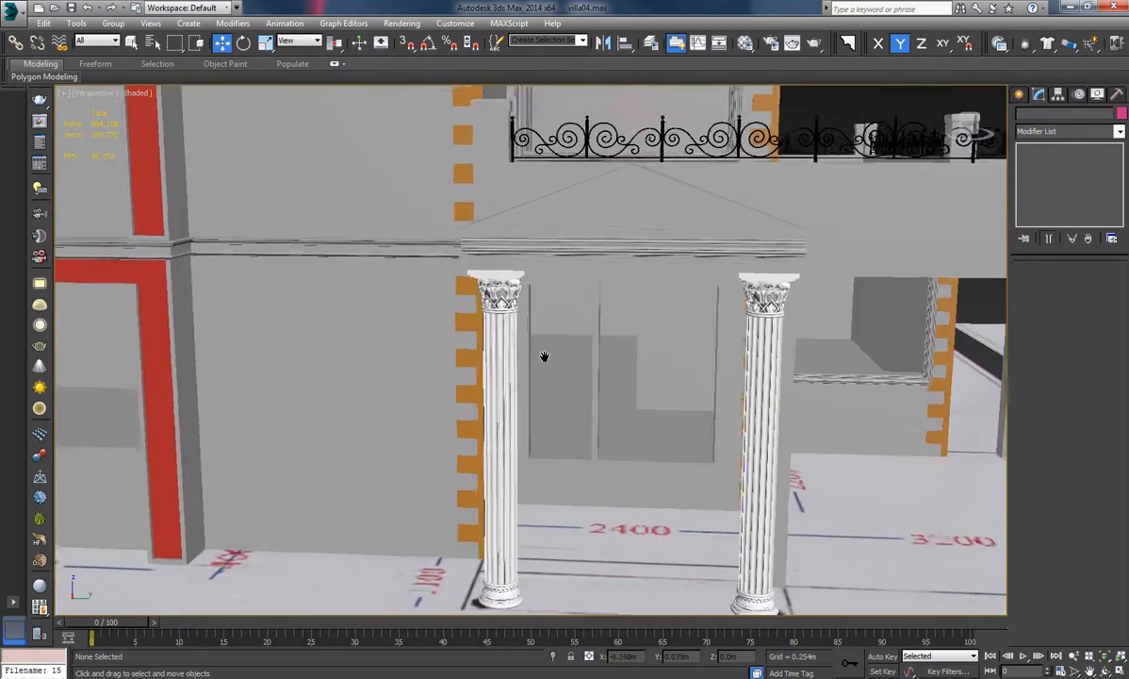
scroll(620, 329, "down", 4)
middle_click_drag(620, 329, 575, 313, "alt")
scroll(434, 232, "up", 5)
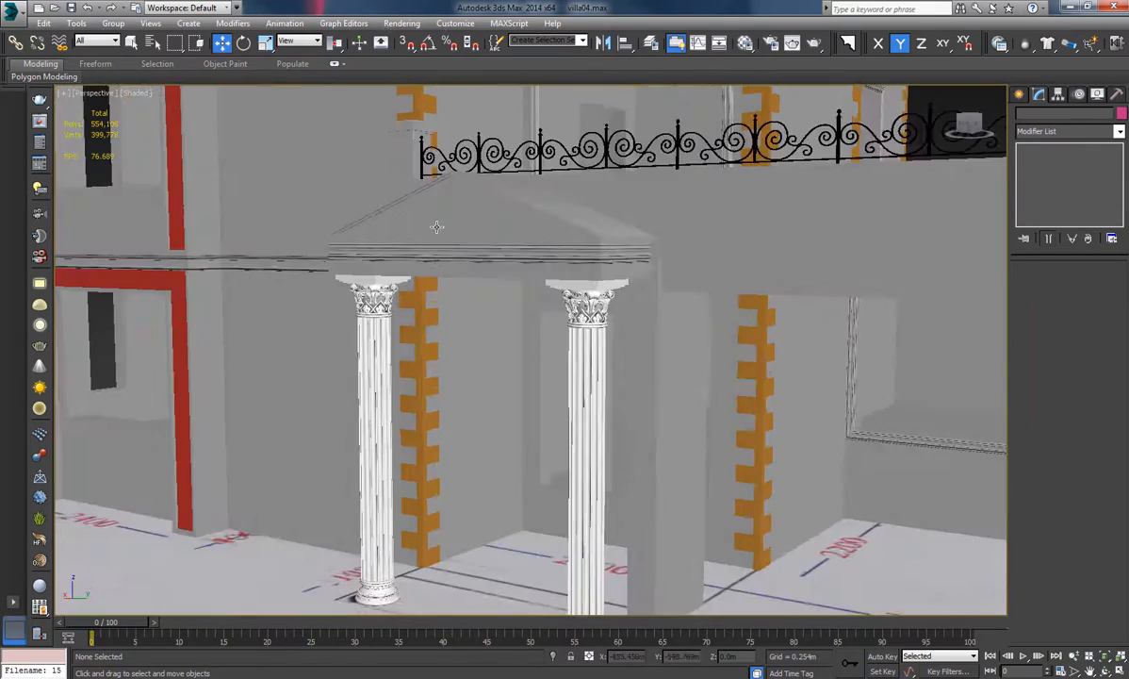
mouse_move(434, 232)
middle_mouse_down("alt")
mouse_move(438, 186)
mouse_move(429, 187)
mouse_move(441, 301)
middle_mouse_up("alt")
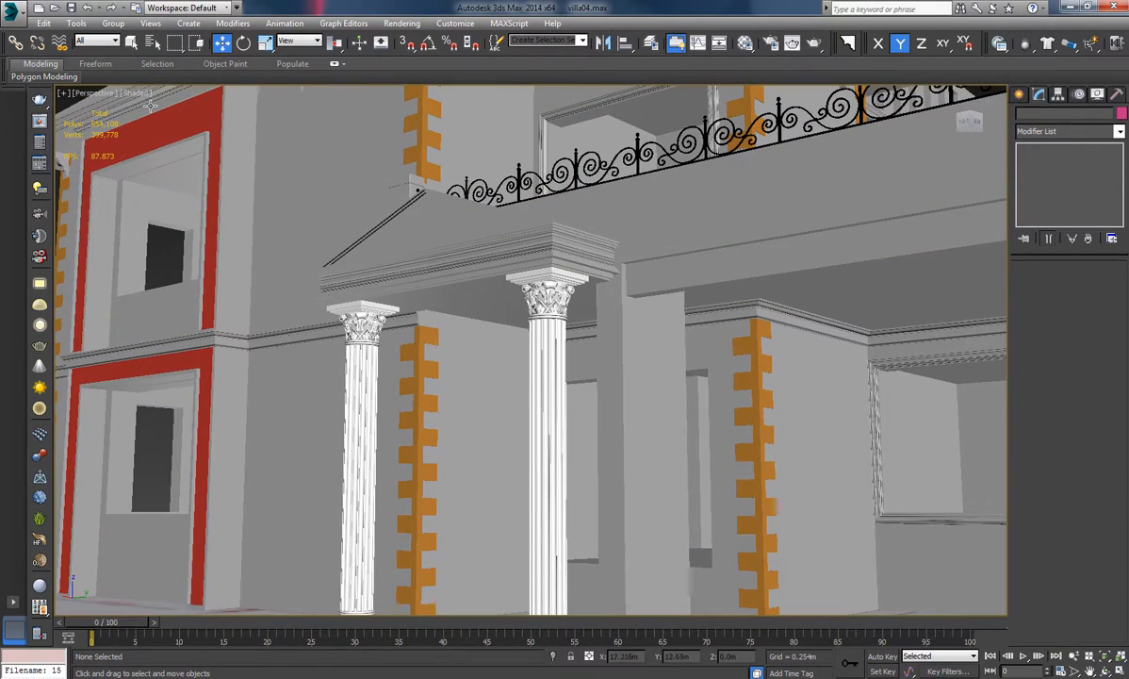
Switch the perspective view's shading style to Clay.
left_click(135, 95)
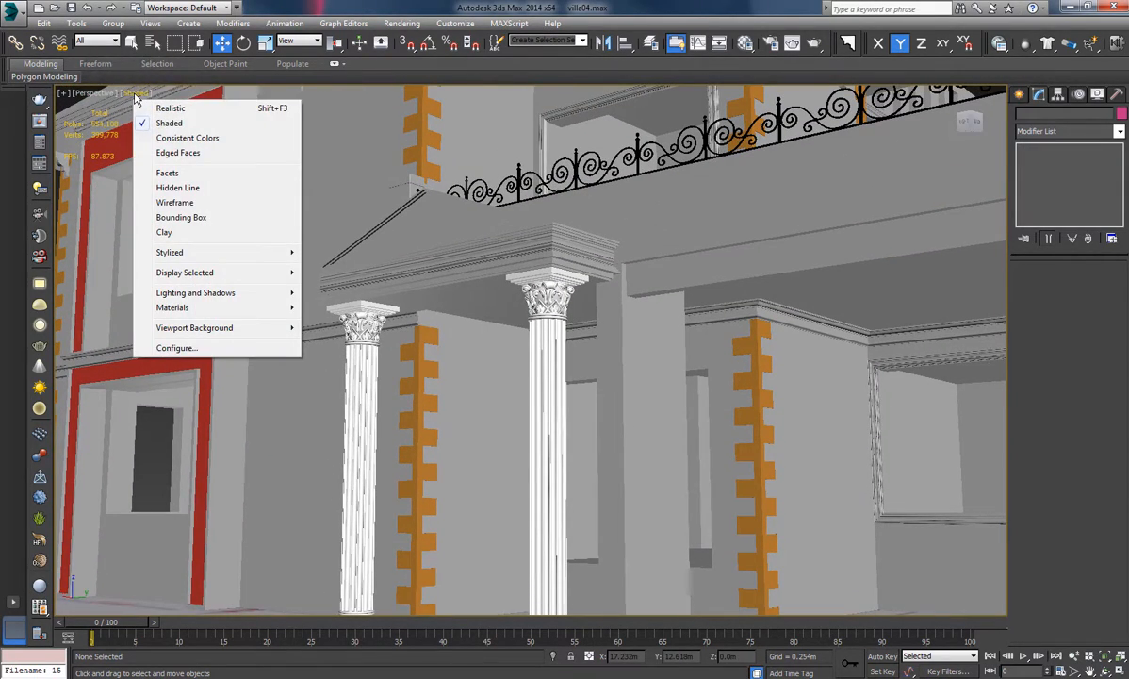
left_click(192, 234)
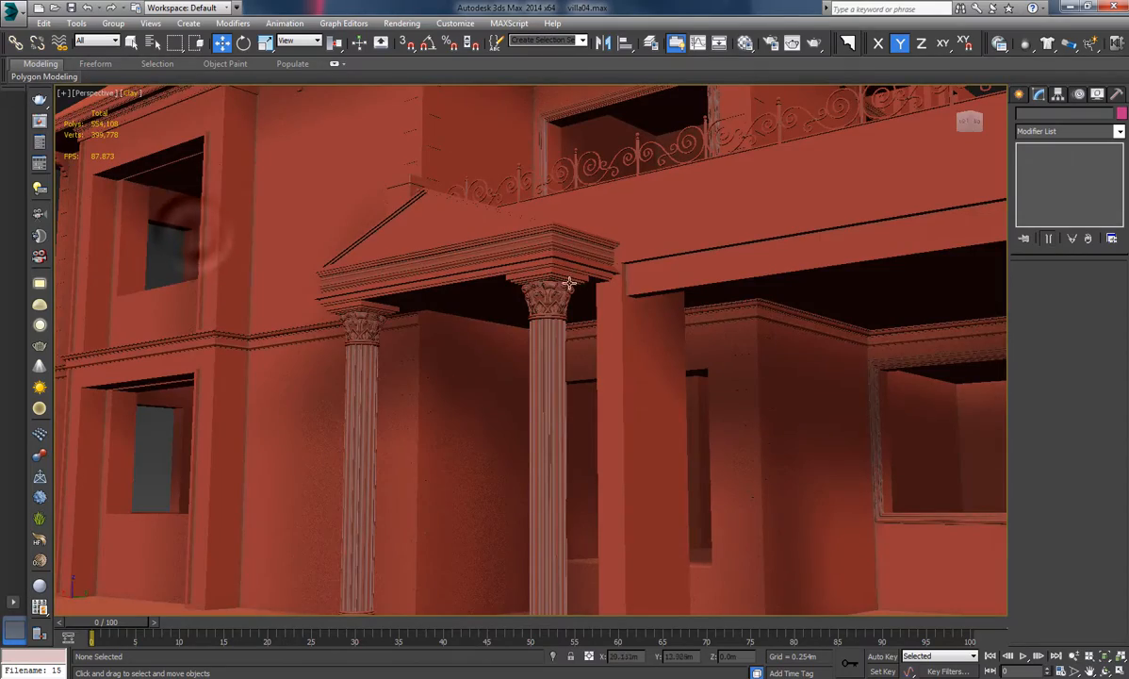
scroll(665, 295, "down", 5)
mouse_move(666, 295)
middle_mouse_down("alt")
mouse_move(638, 302)
mouse_move(760, 304)
mouse_move(635, 292)
mouse_move(593, 312)
middle_mouse_up("alt")
scroll(589, 308, "up", 5)
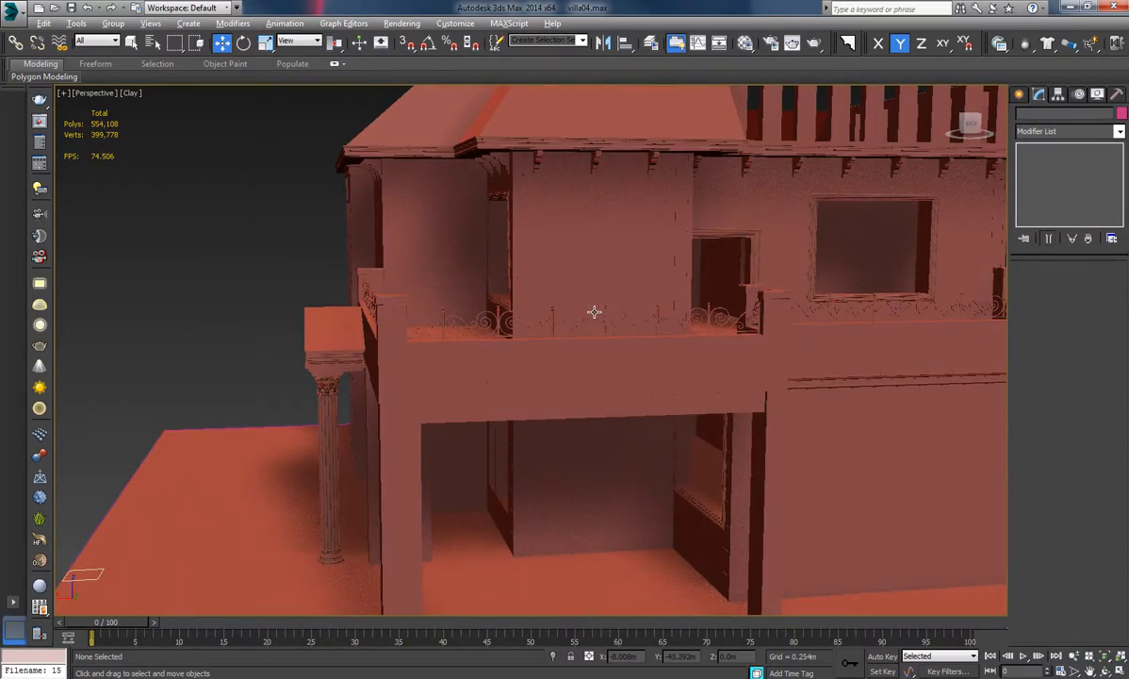
Select the villa's wall object and pick the bottom edges of its front wall and recessed porch walls at edge level.
middle_click_drag(420, 328, 635, 333, "alt")
left_click(433, 353)
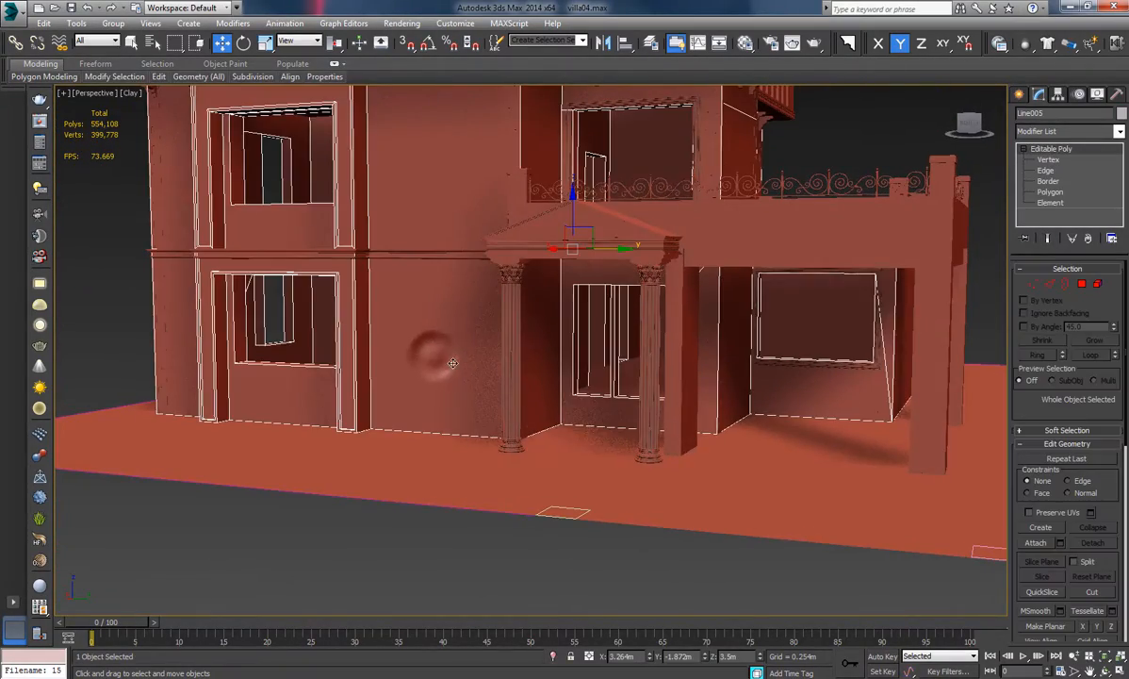
middle_click_drag(433, 353, 491, 370, "alt")
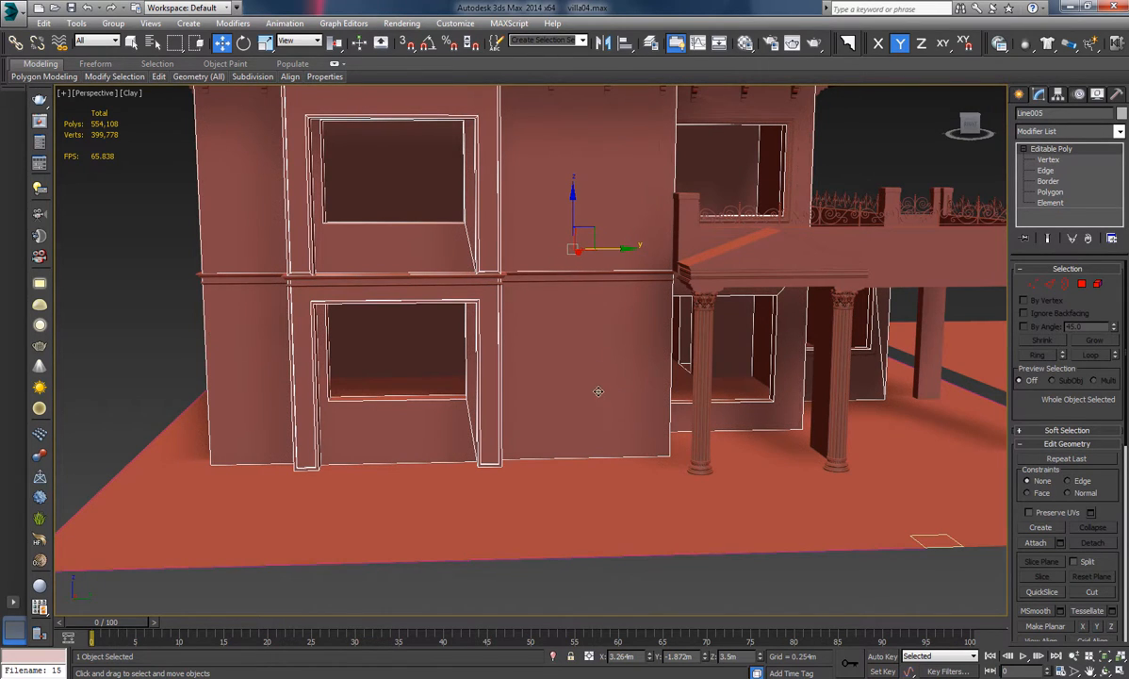
middle_click_drag(597, 391, 565, 394, "alt")
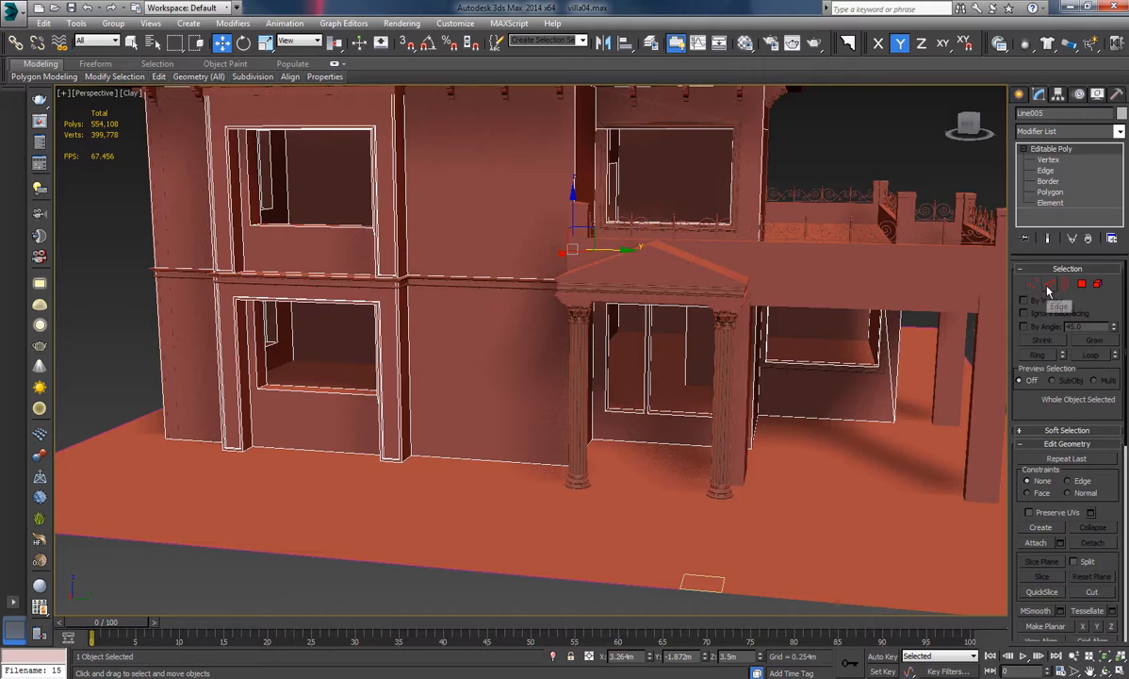
left_click(1049, 286)
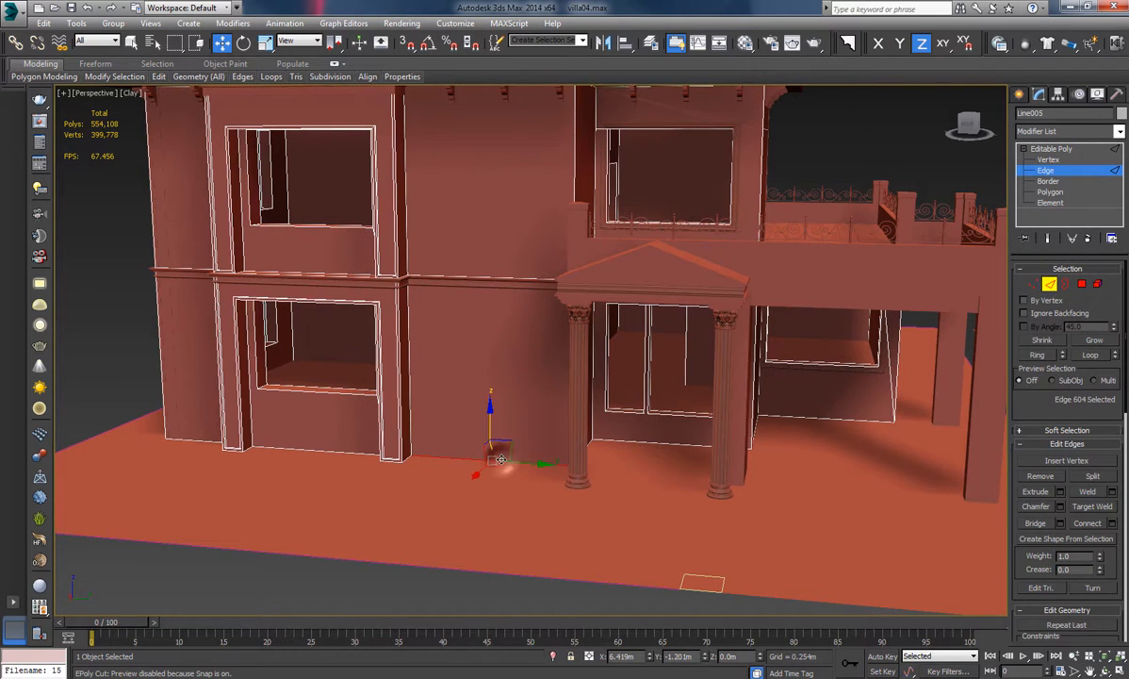
middle_click_drag(500, 459, 683, 477, "alt")
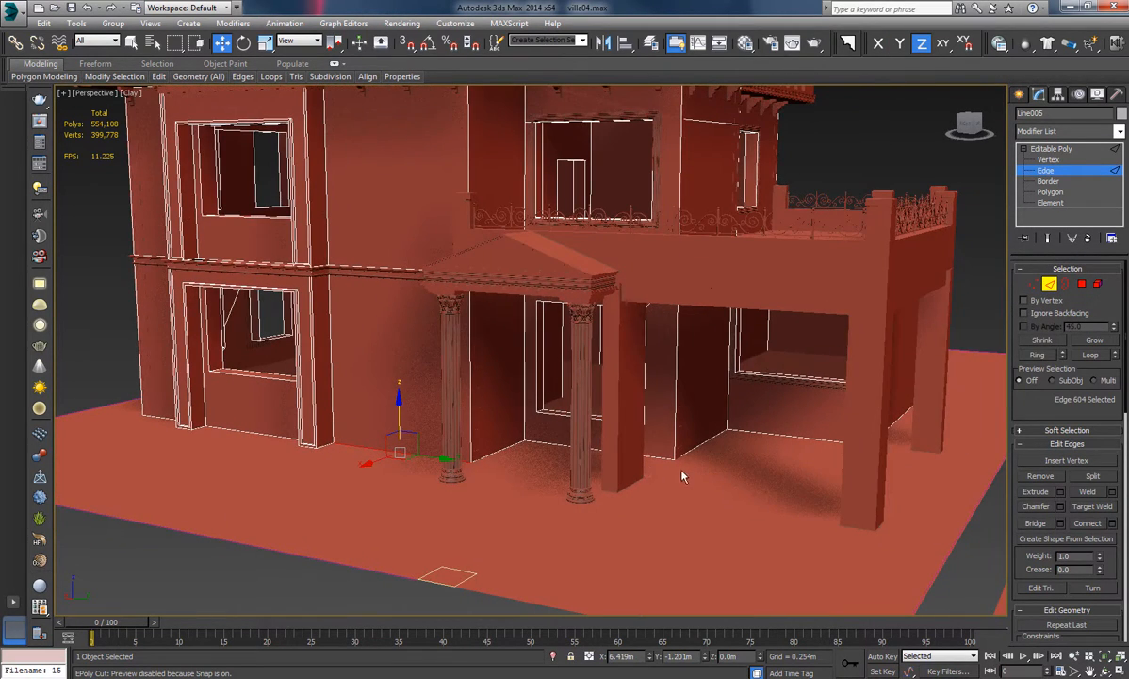
left_click(768, 435, "ctrl")
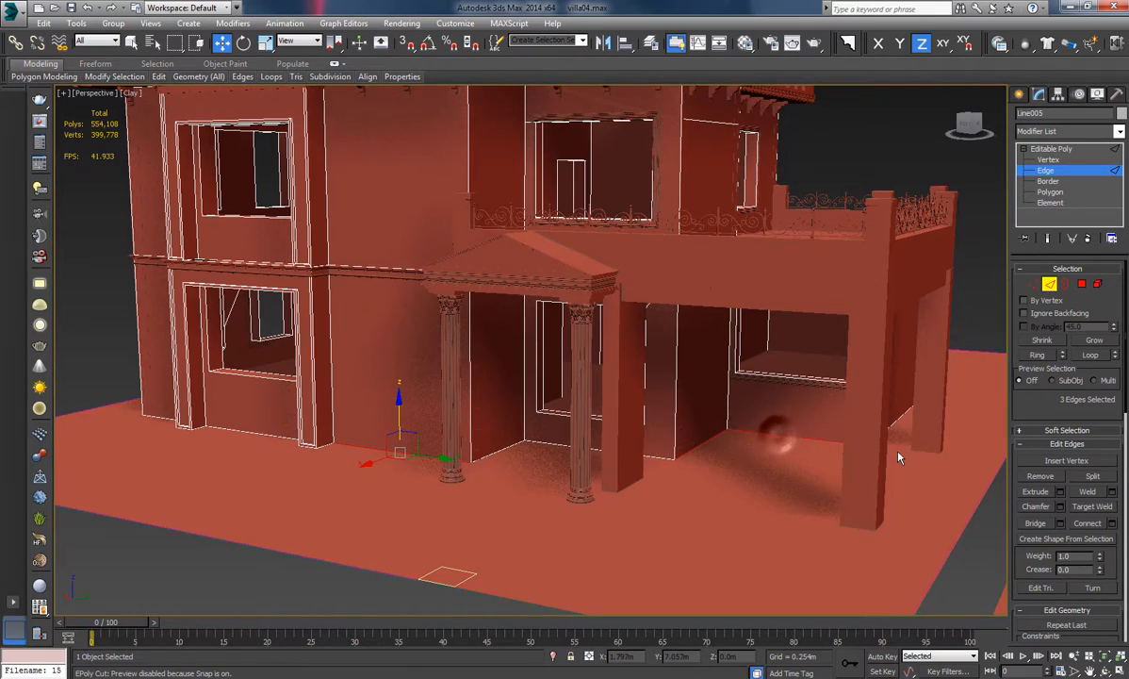
Add the bottom edges of the villa's remaining side, rear and front corner walls to the edge selection.
middle_click_drag(894, 456, 773, 476, "alt")
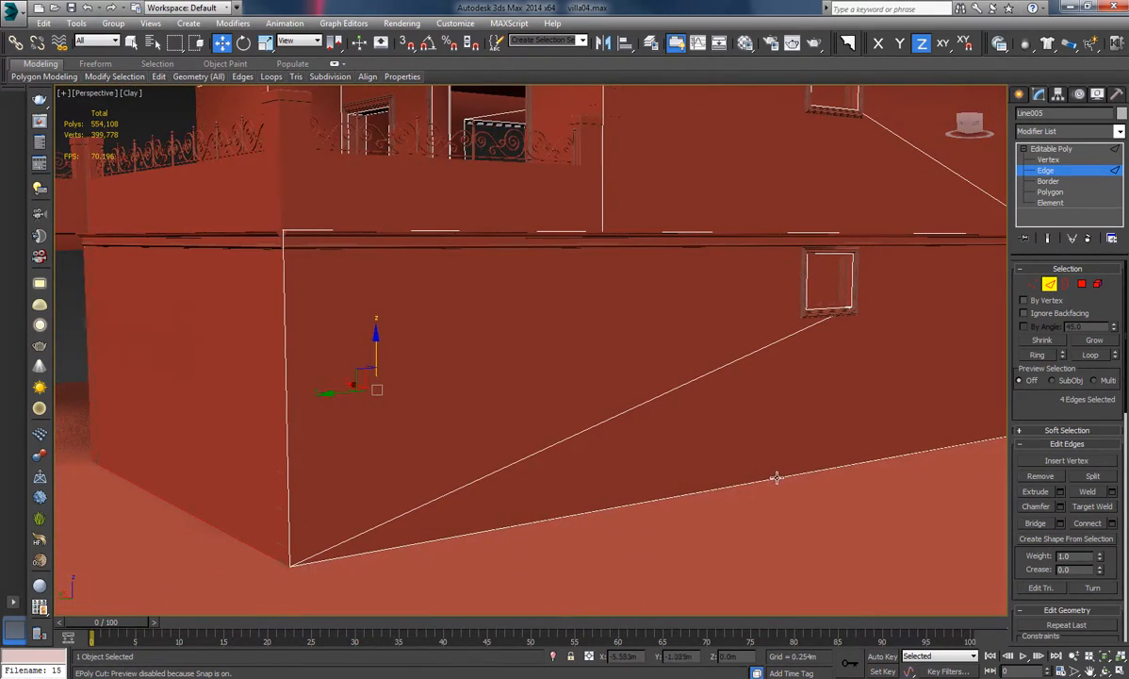
left_click(774, 478, "ctrl")
middle_click_drag(847, 433, 630, 457, "alt")
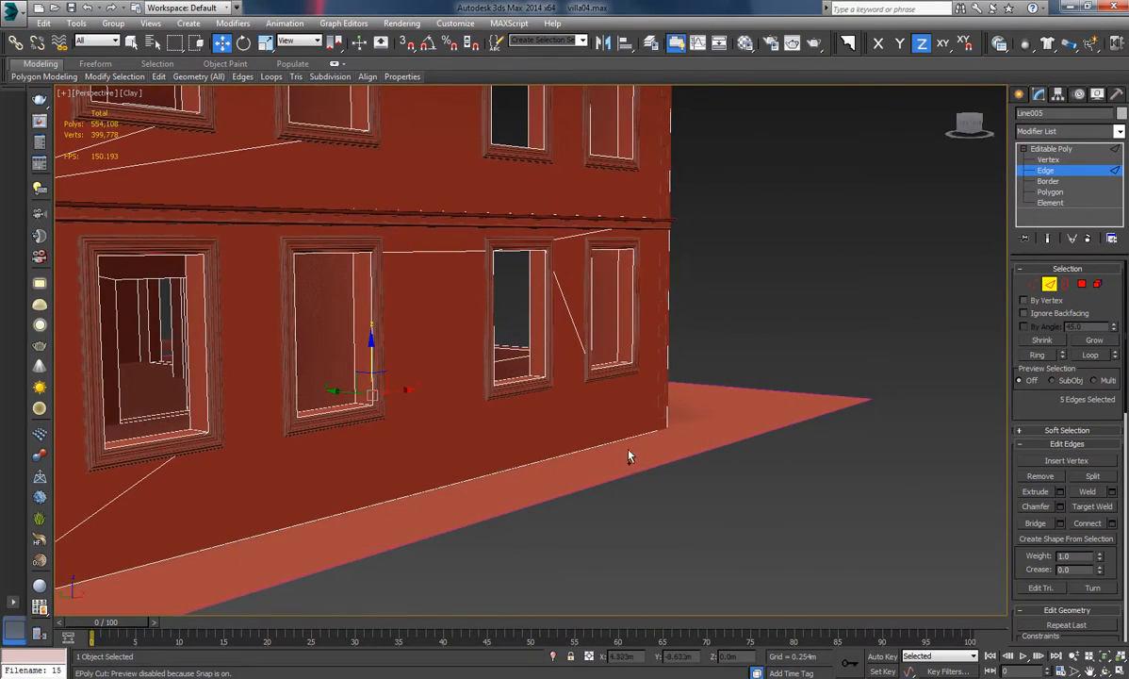
middle_click_drag(751, 431, 698, 456, "alt")
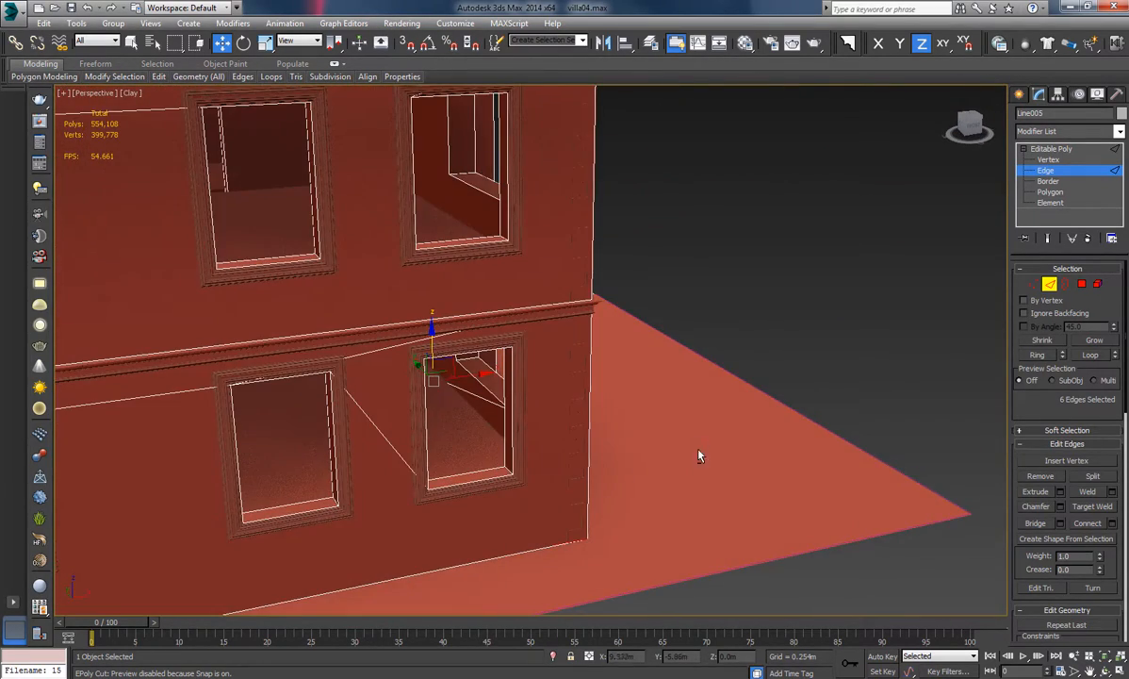
middle_click_drag(615, 470, 659, 449, "alt")
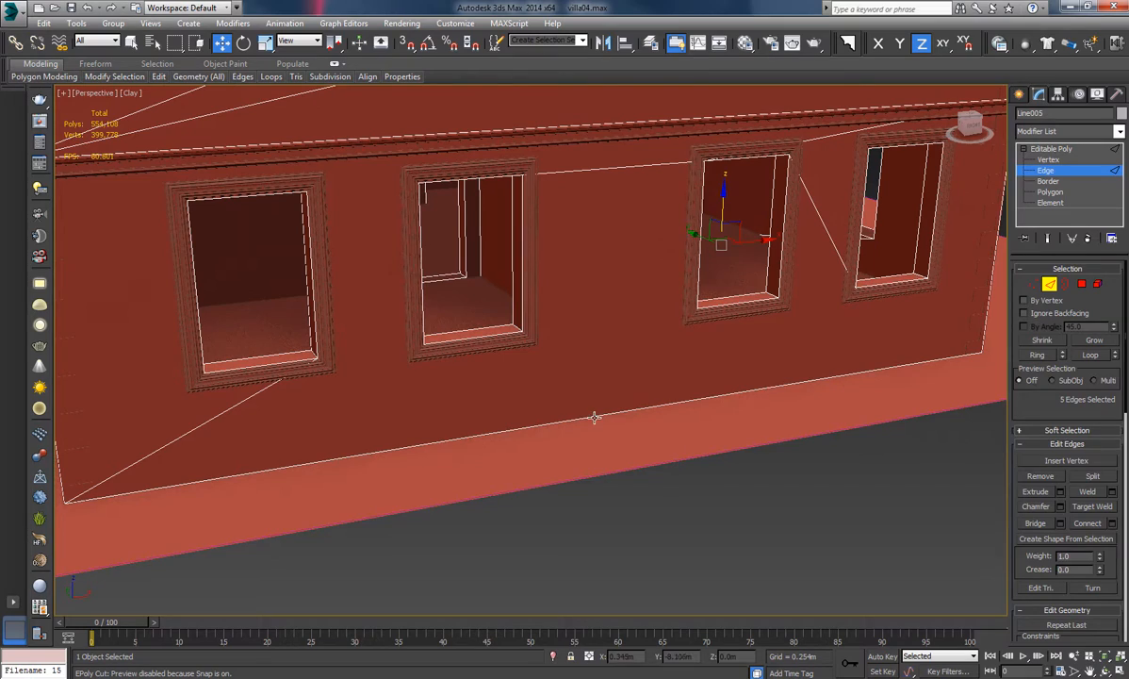
middle_click_drag(594, 417, 398, 435, "alt")
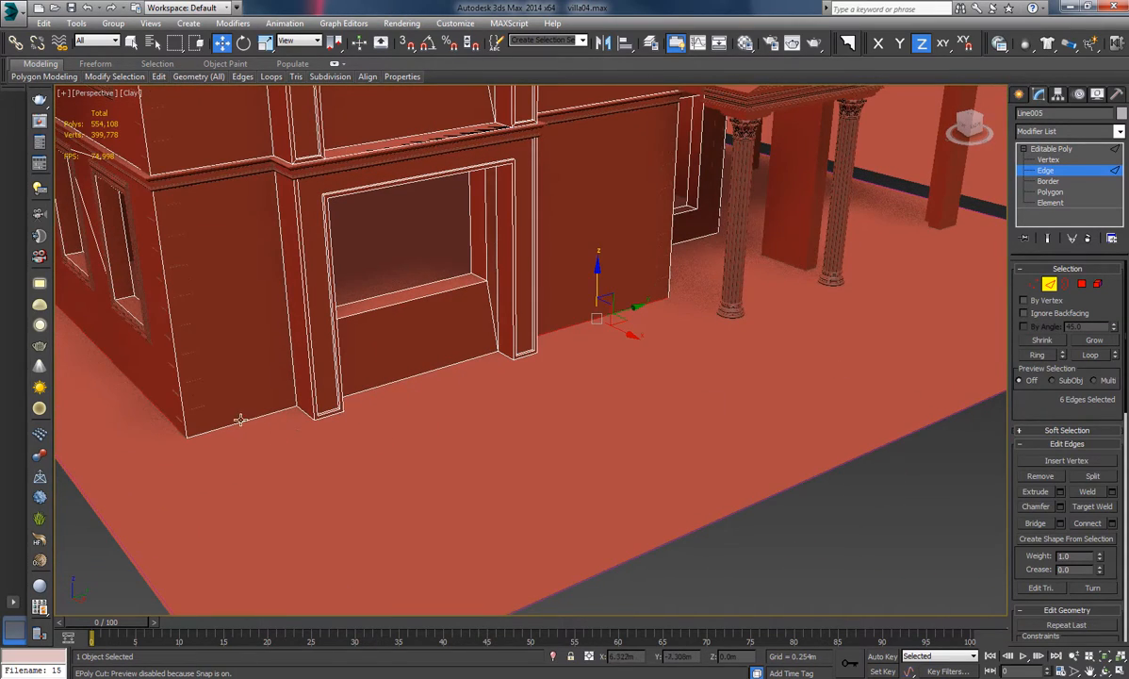
middle_click_drag(754, 292, 742, 348, "alt")
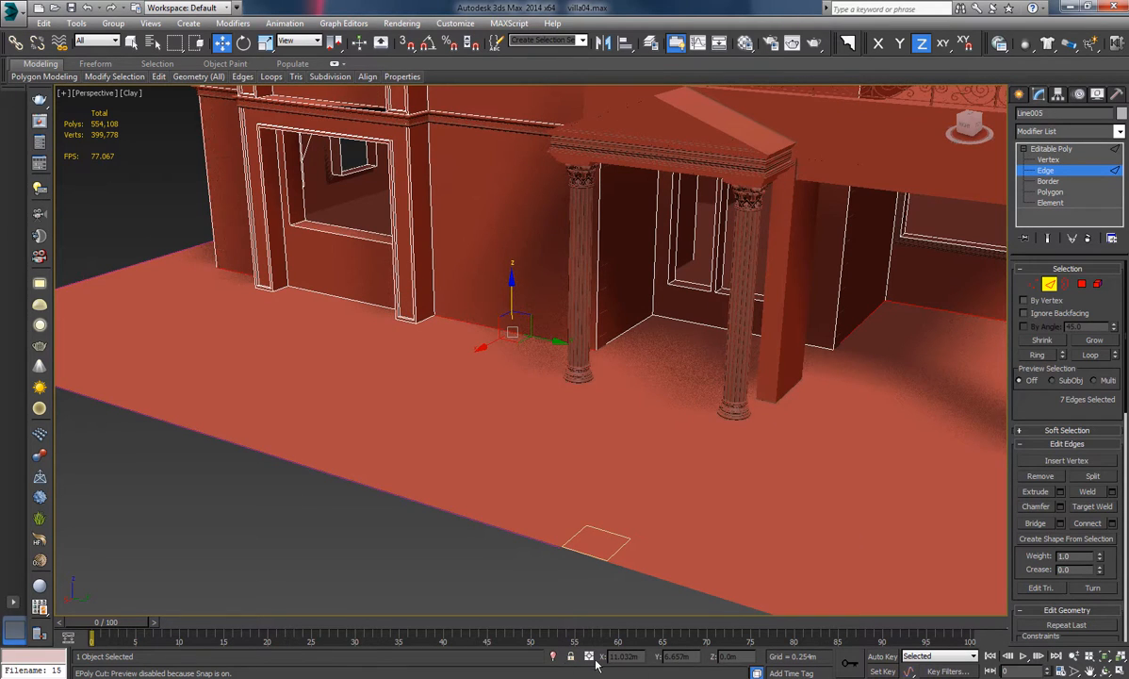
Create a linear shape named Shape1152 from the selected bottom edges and leave edge editing.
scroll(1100, 524, "down", 4)
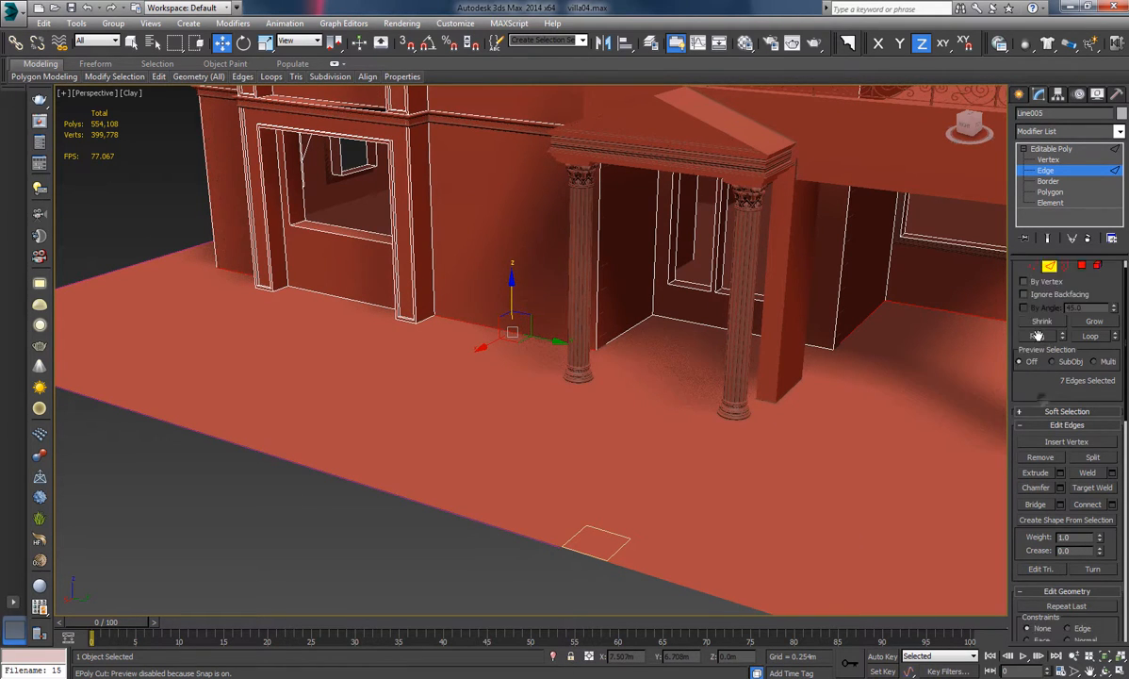
scroll(1101, 524, "down", 5)
scroll(1094, 509, "up", 5)
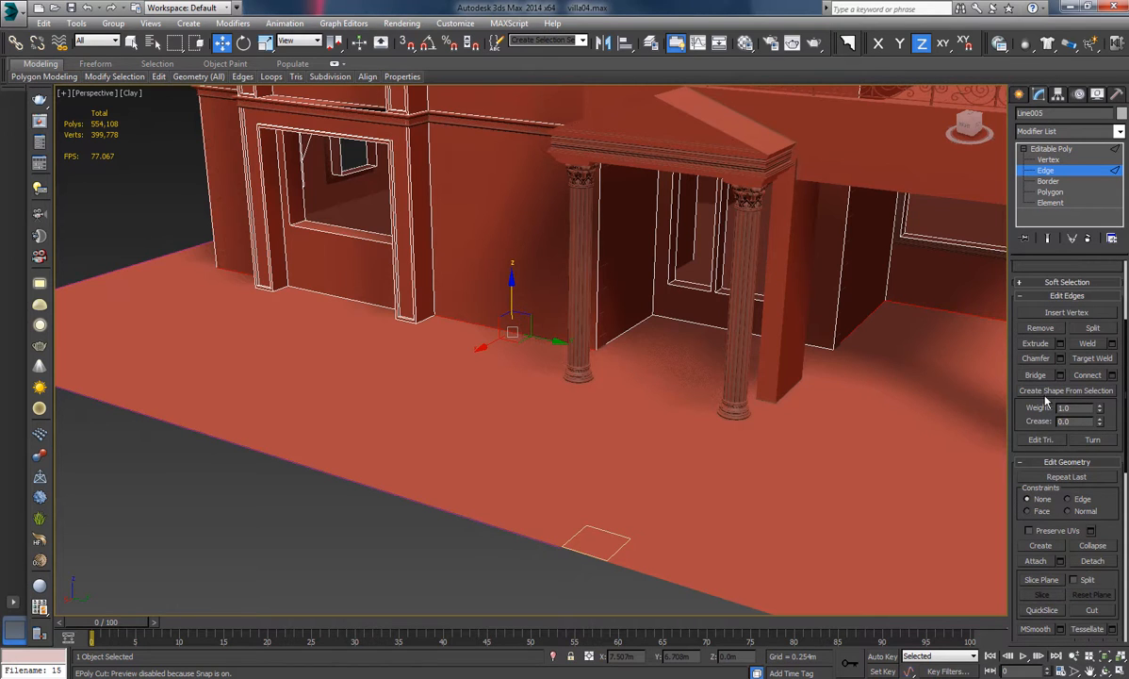
left_click(1054, 391)
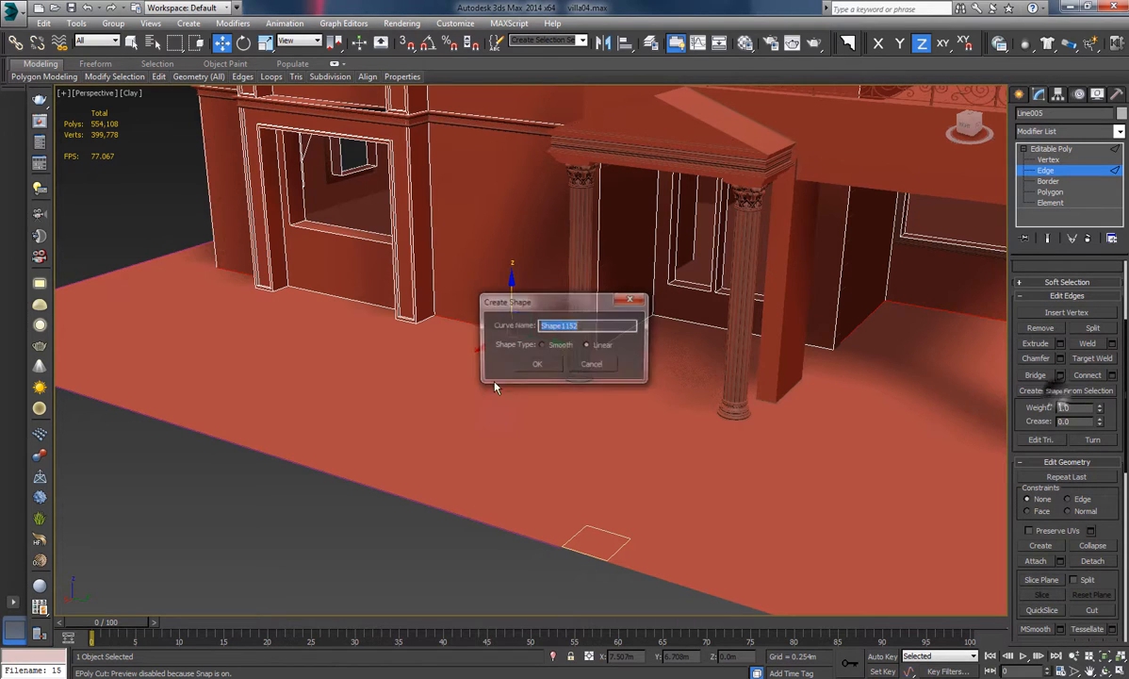
left_click(539, 364)
left_click(1065, 172)
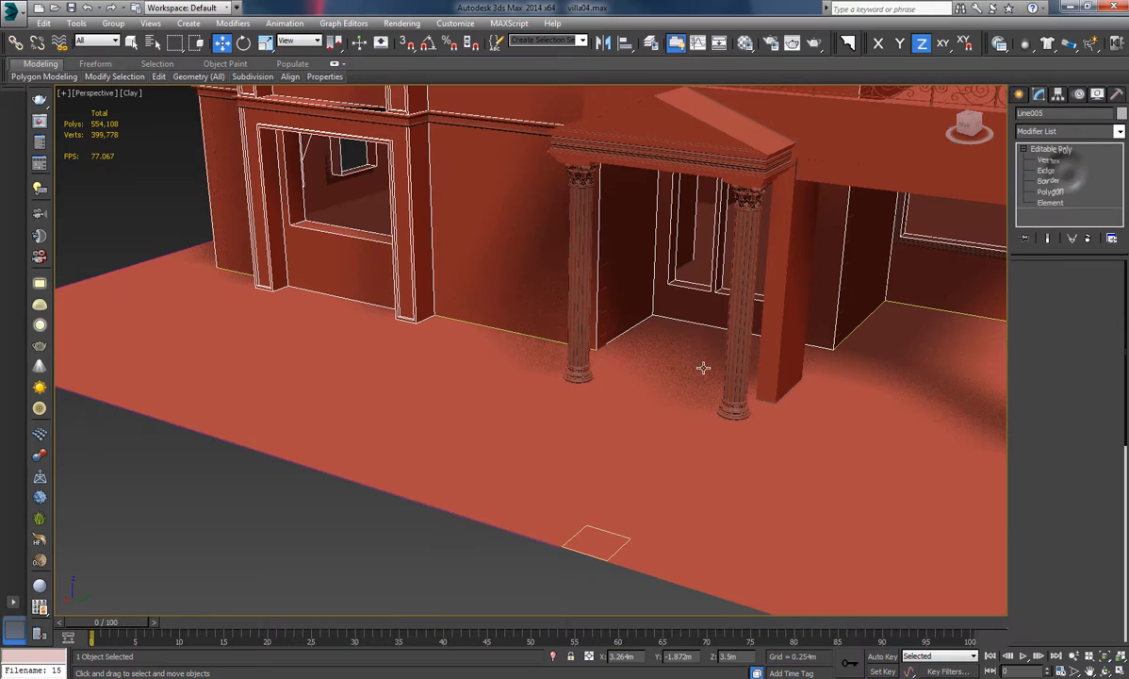
Select the new spline running along the base of the villa's walls.
left_click(190, 217)
left_click(533, 337)
left_click(533, 336)
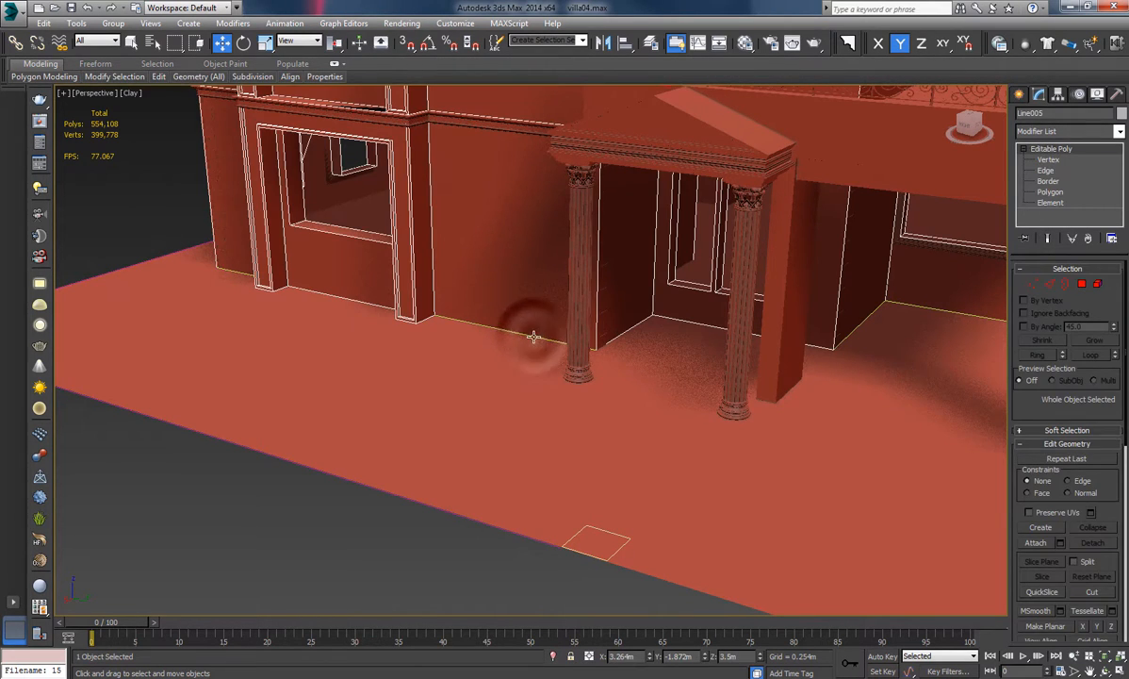
middle_click_drag(655, 366, 775, 445)
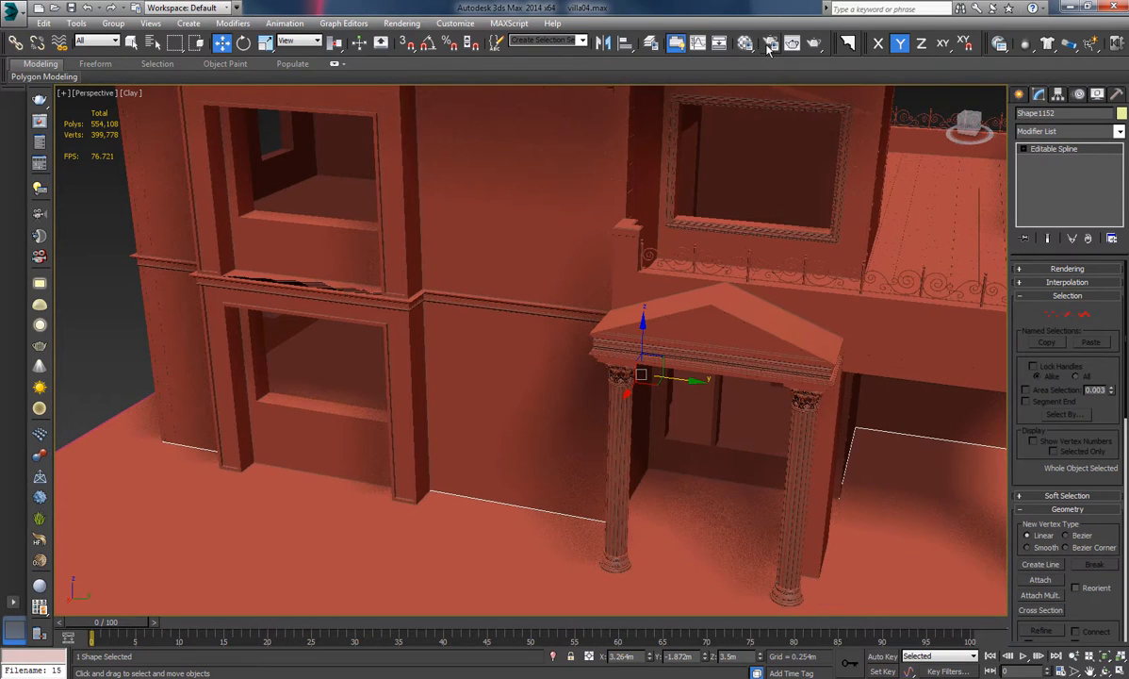
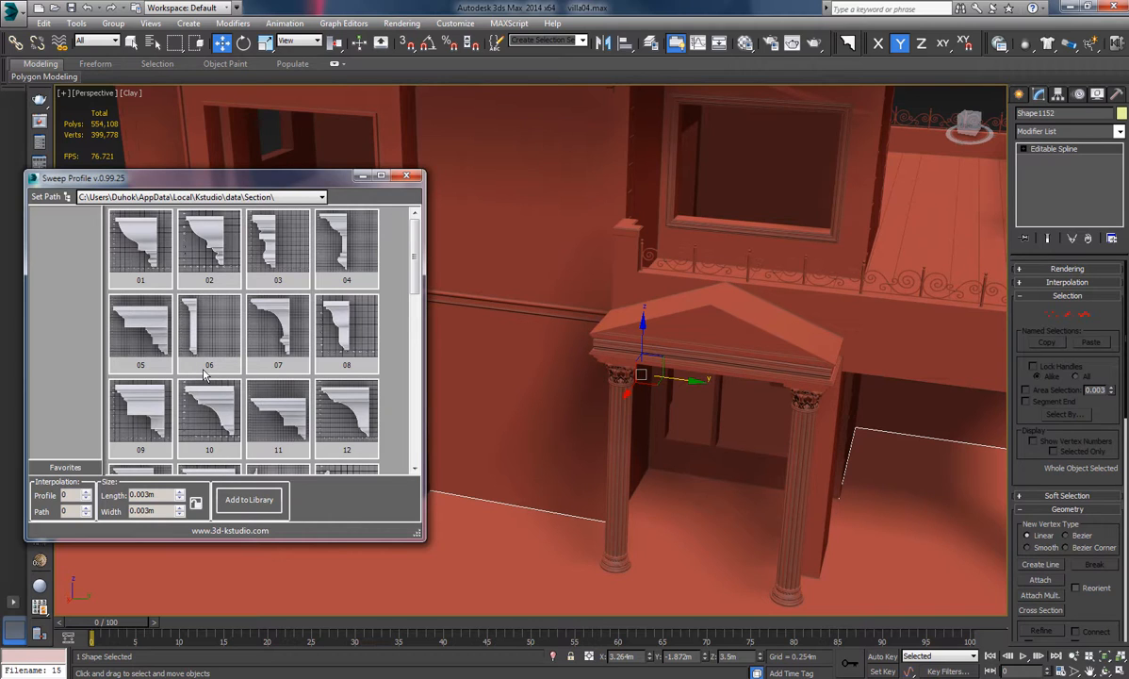
Sweep library profile 06 along the spline at the base of the villa's walls.
left_click(210, 369)
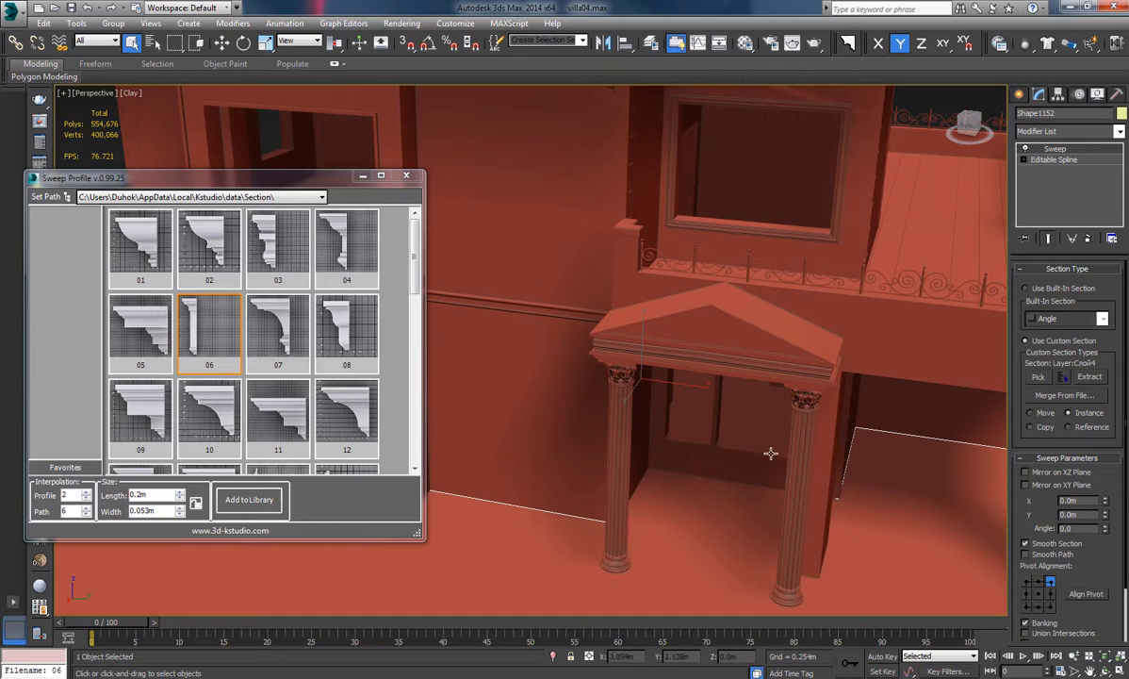
scroll(771, 453, "up", 6)
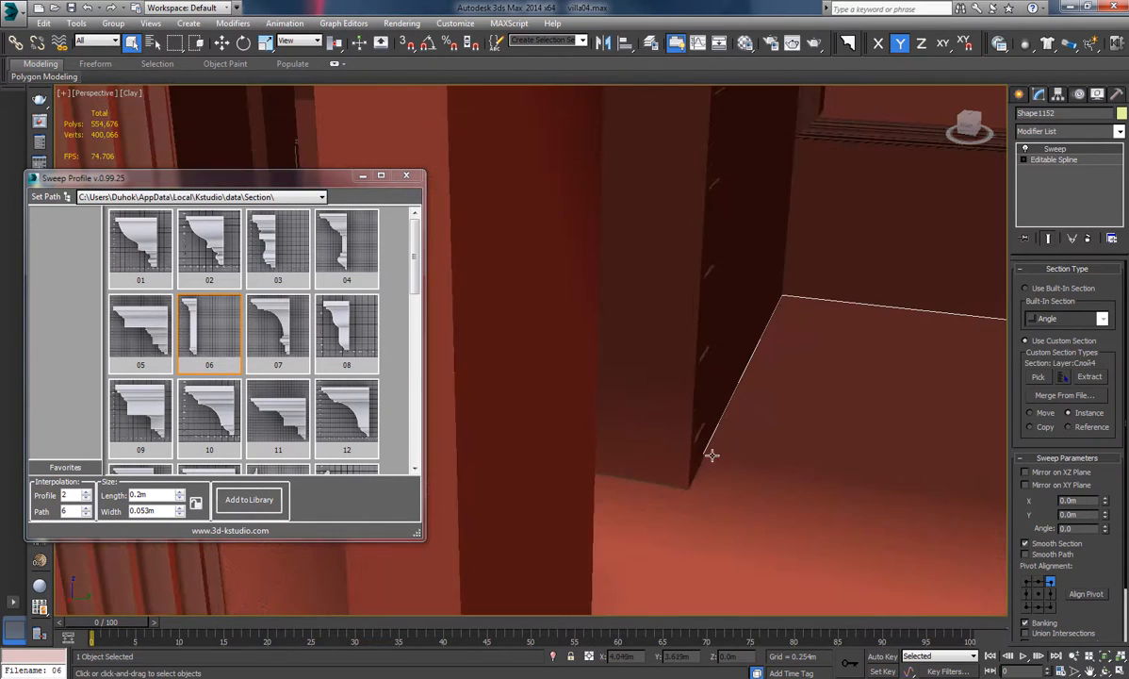
middle_click_drag(712, 455, 724, 460)
key("F3")
key("F3")
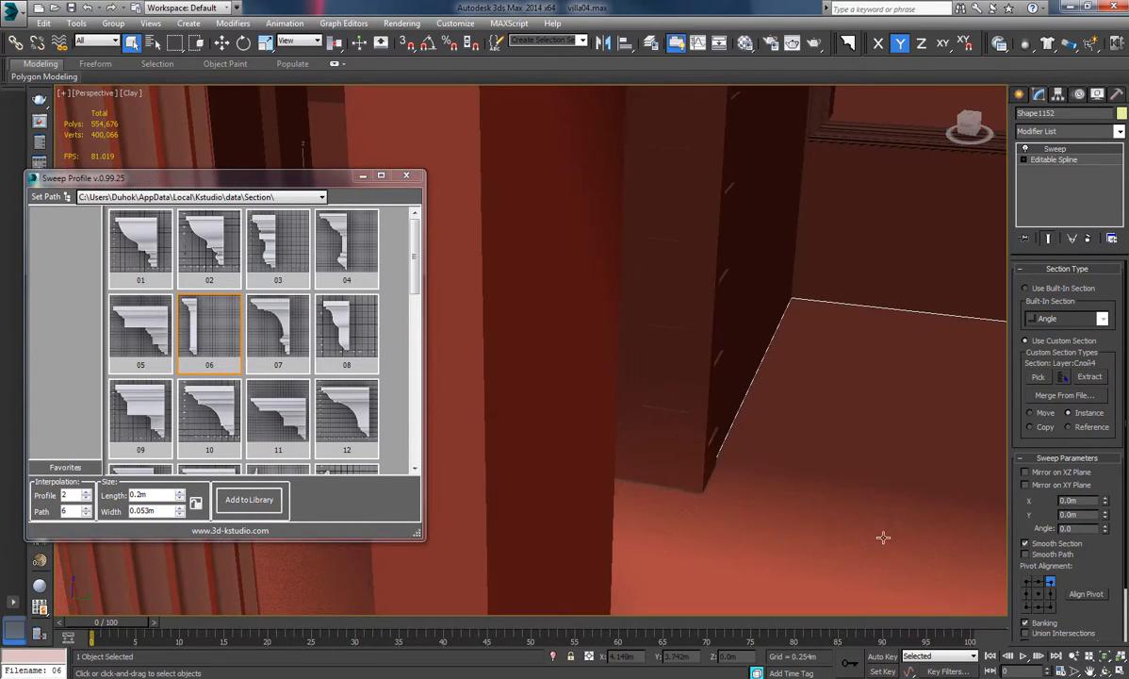
Mirror the base molding's sweep on the XZ plane and set its pivot alignment to the bottom-left point.
key("F3")
left_click(1026, 473)
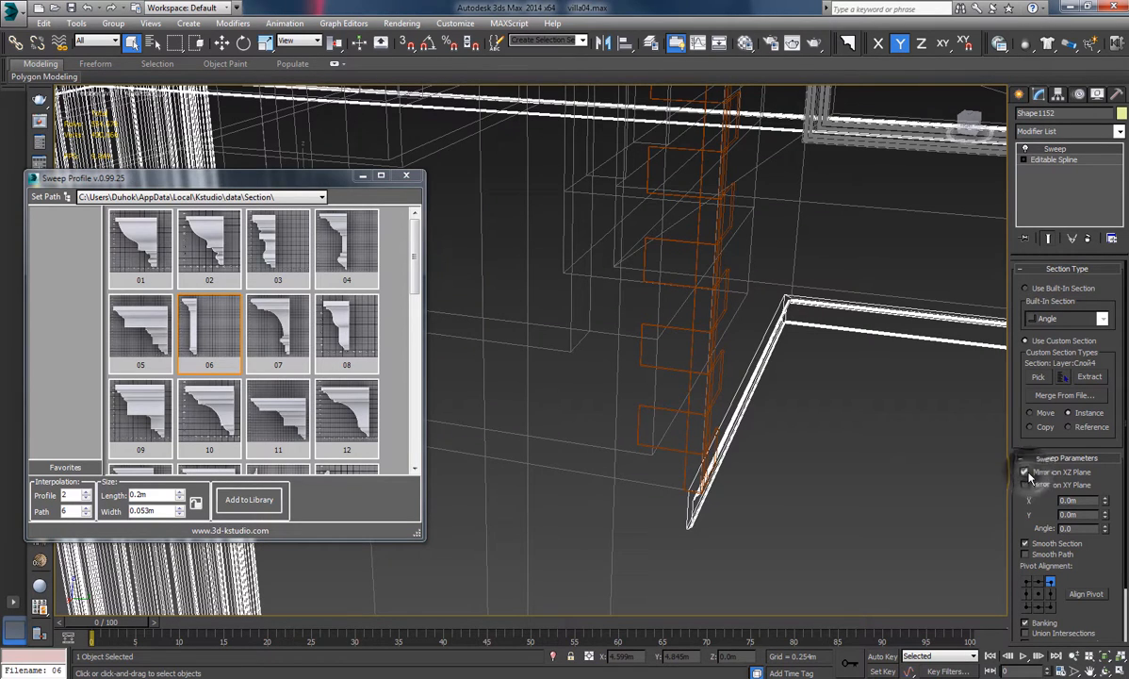
scroll(1032, 542, "down", 3)
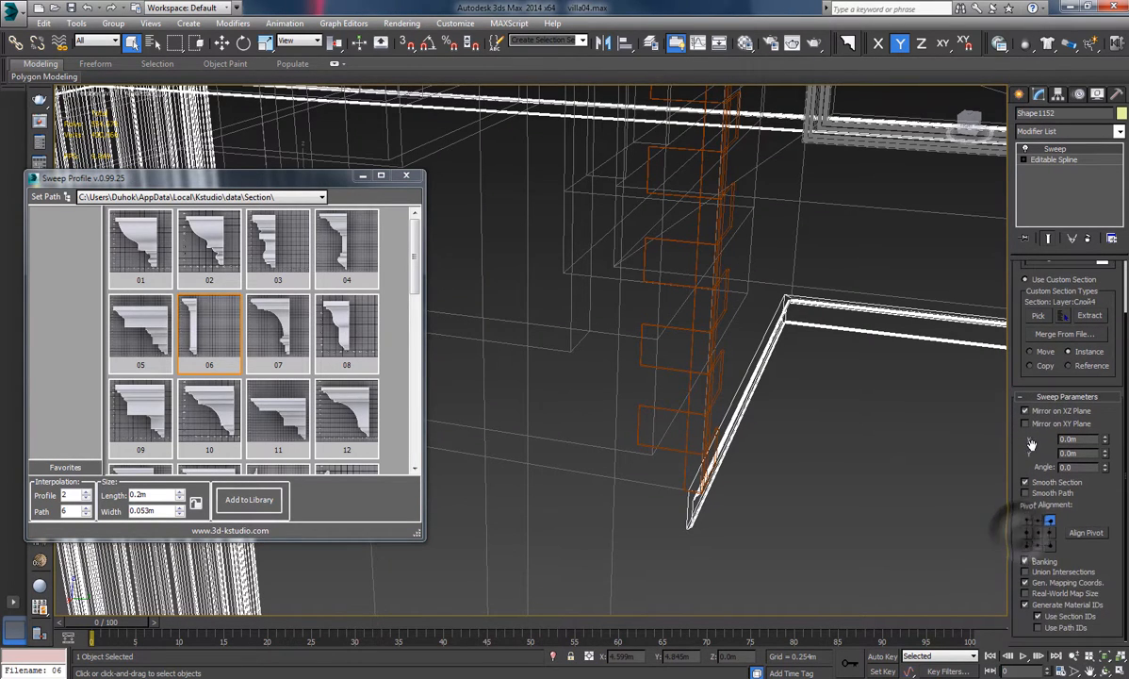
left_click(1051, 548)
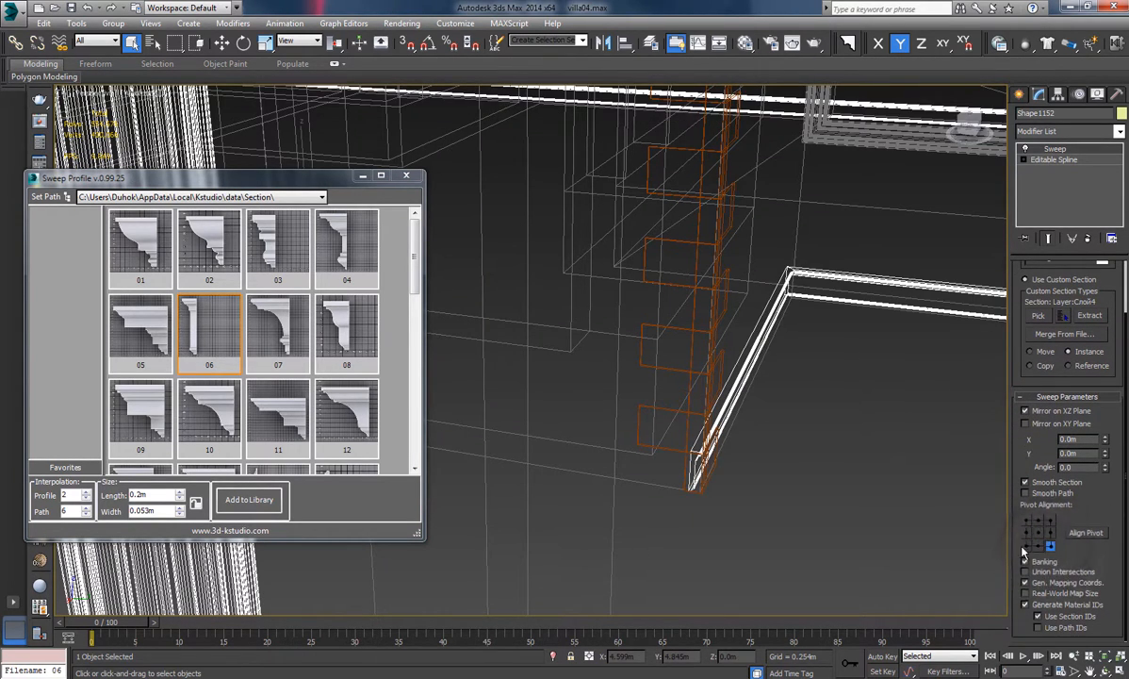
left_click(1027, 547)
middle_click_drag(768, 482, 796, 482)
key("F3")
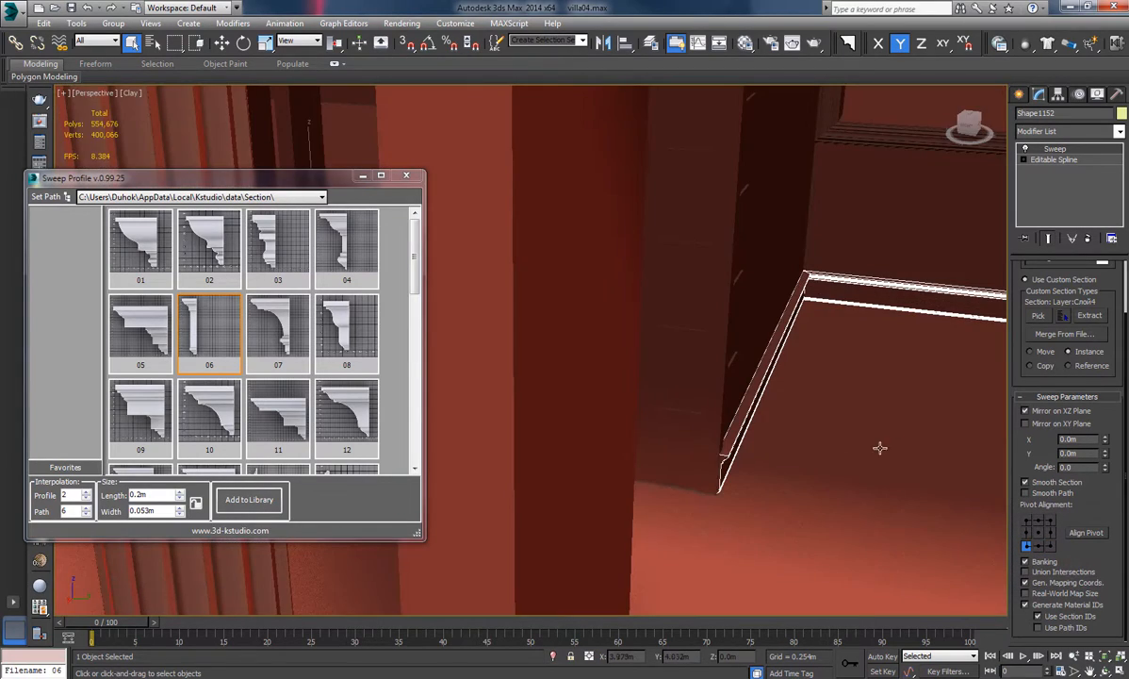
Close the sweep profile library and deselect the base molding.
scroll(895, 408, "down", 10)
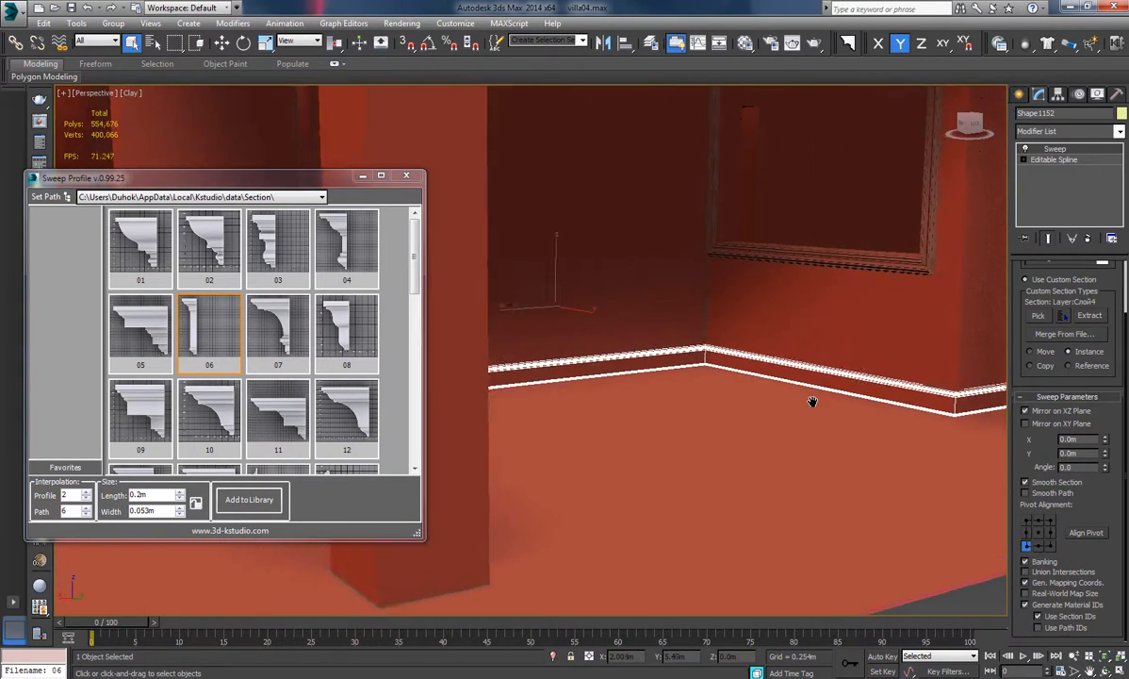
middle_click_drag(580, 411, 980, 464, "alt")
middle_click_drag(456, 467, 696, 473, "alt")
left_click(410, 176)
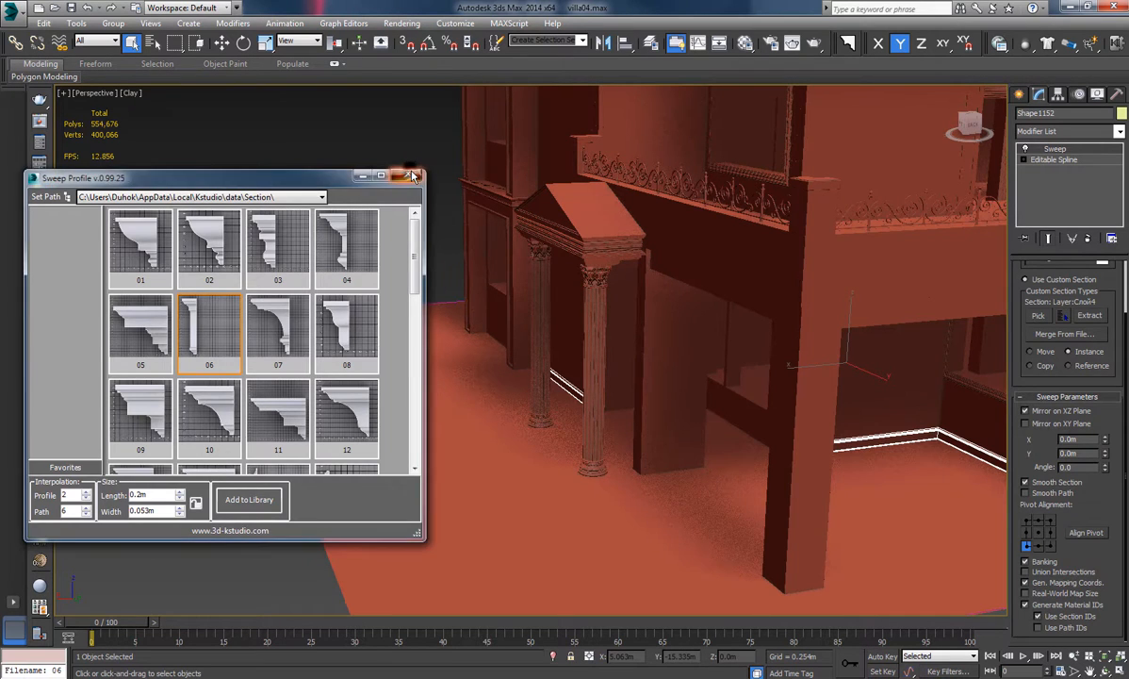
left_click(345, 195)
Change the perspective viewport's shading style from Clay to Shaded.
middle_click_drag(874, 421, 961, 399, "alt")
scroll(717, 330, "up", 6)
scroll(754, 366, "up", 4)
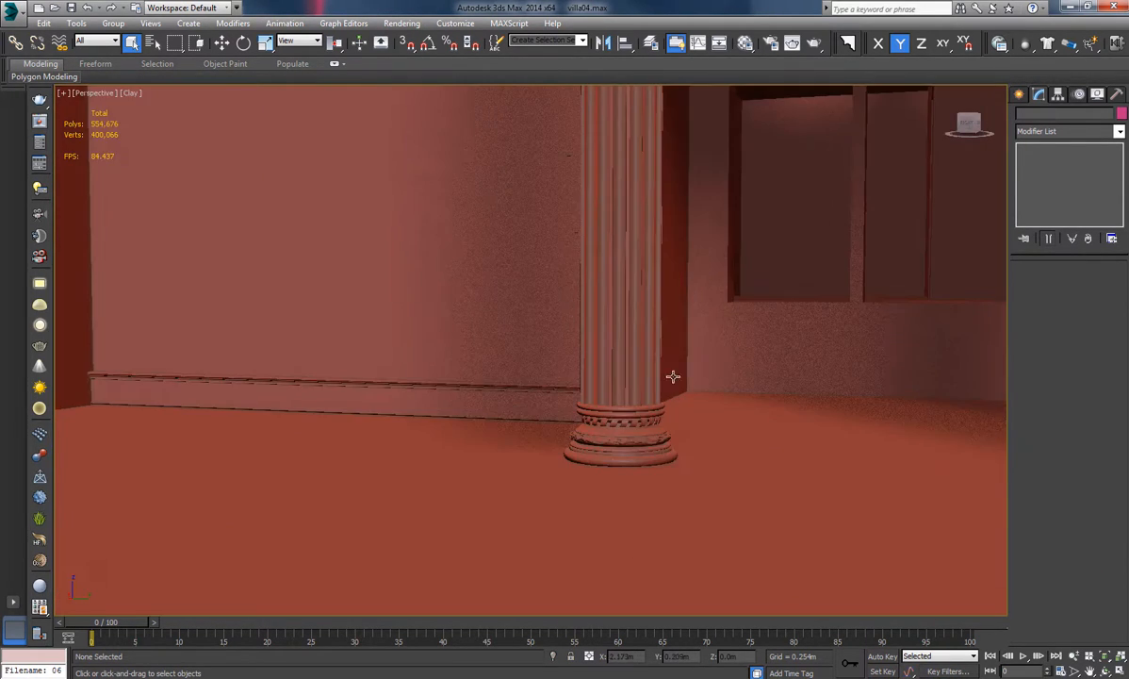
scroll(512, 381, "up", 4)
scroll(512, 380, "down", 7)
middle_click_drag(715, 408, 663, 412, "alt")
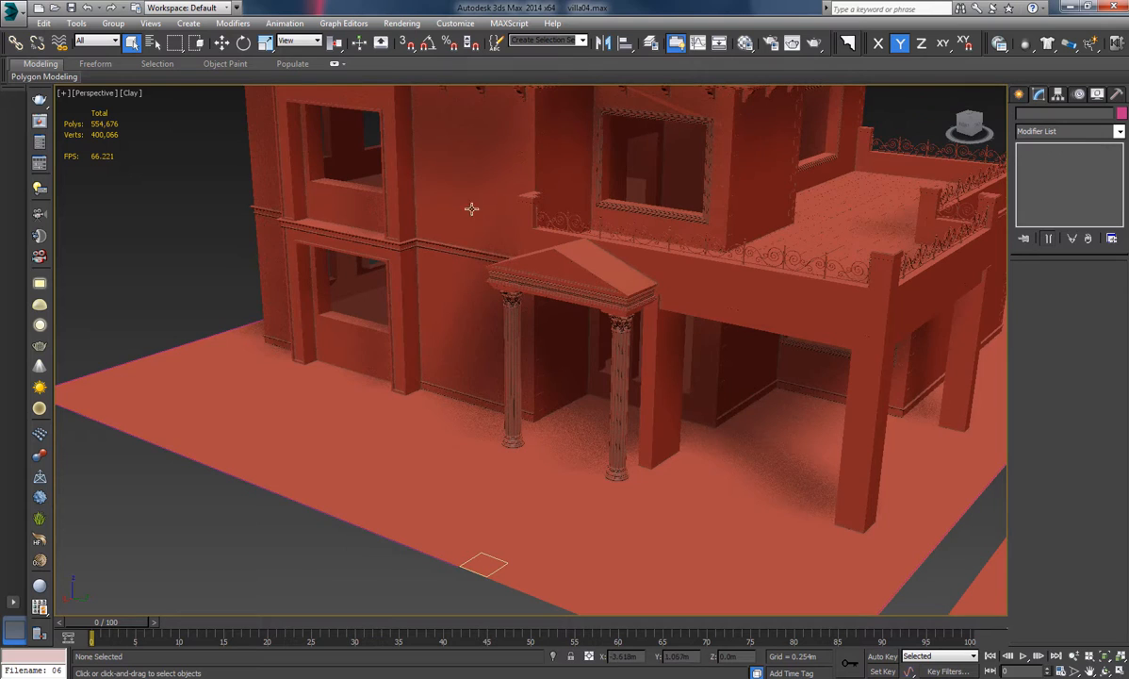
left_click(127, 93)
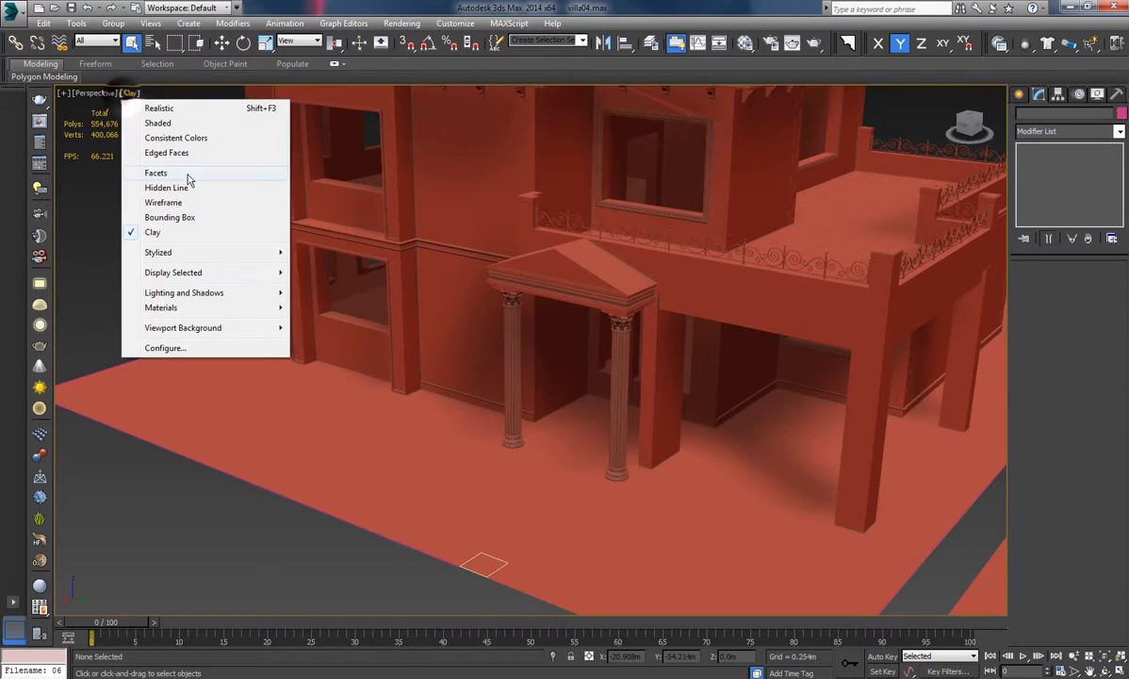
left_click(193, 121)
Select the base molding and examine how it meets the orange corner quoins around the porch walls.
scroll(594, 387, "up", 6)
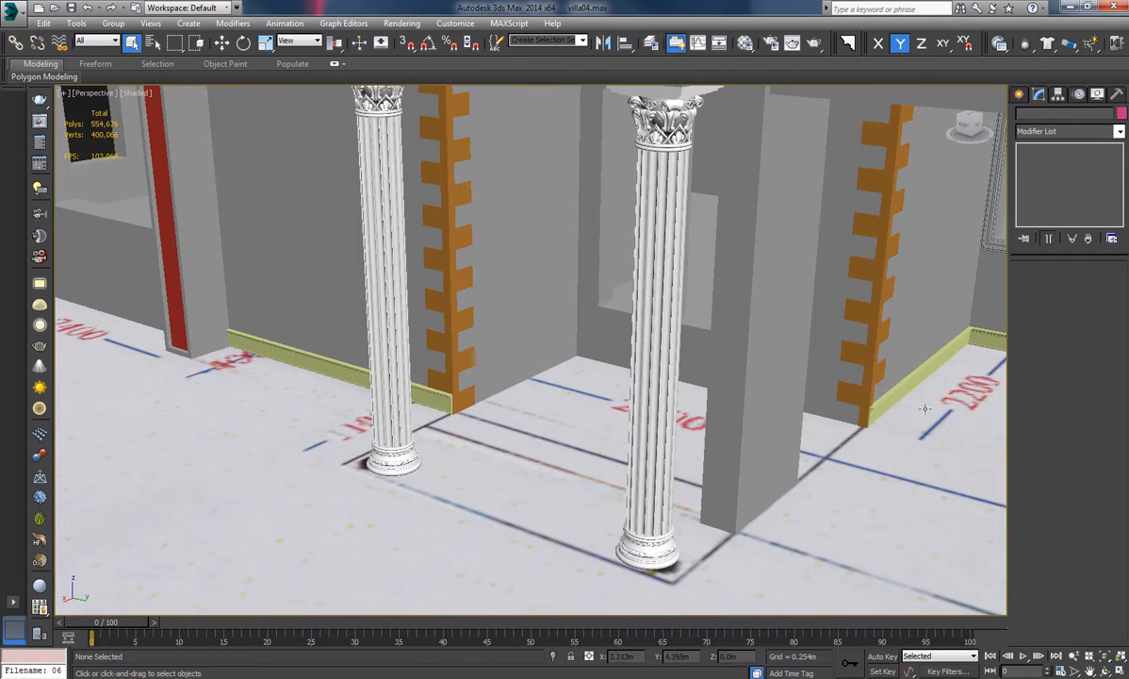
left_click(911, 387)
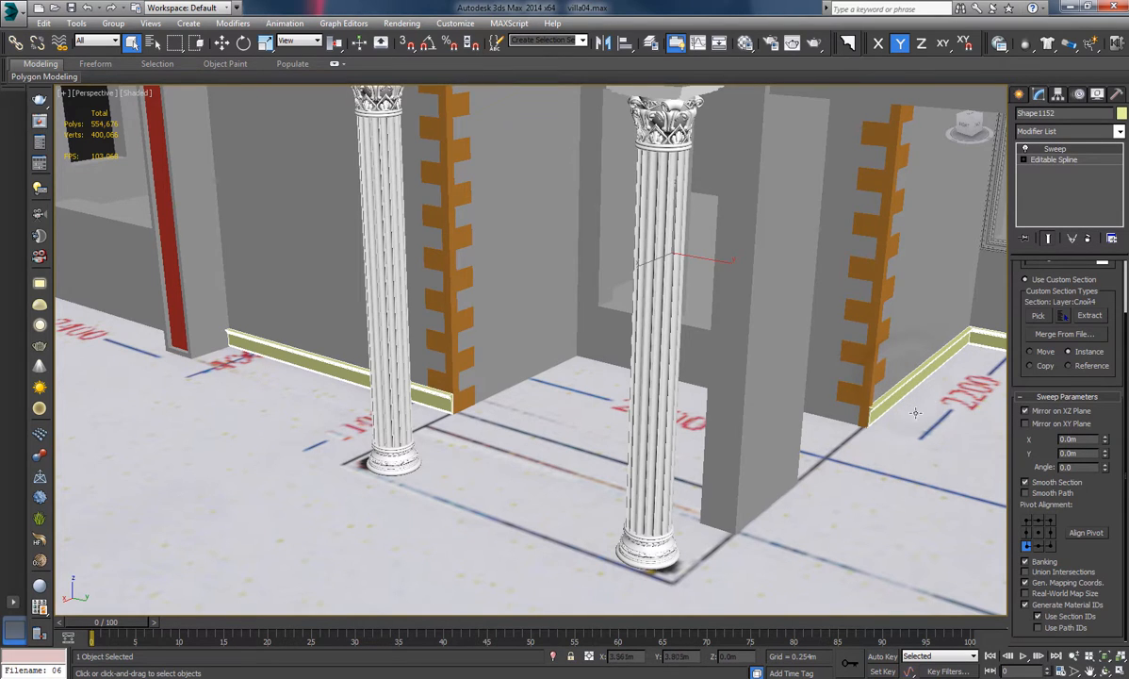
middle_click_drag(876, 400, 612, 390)
scroll(754, 402, "up", 4)
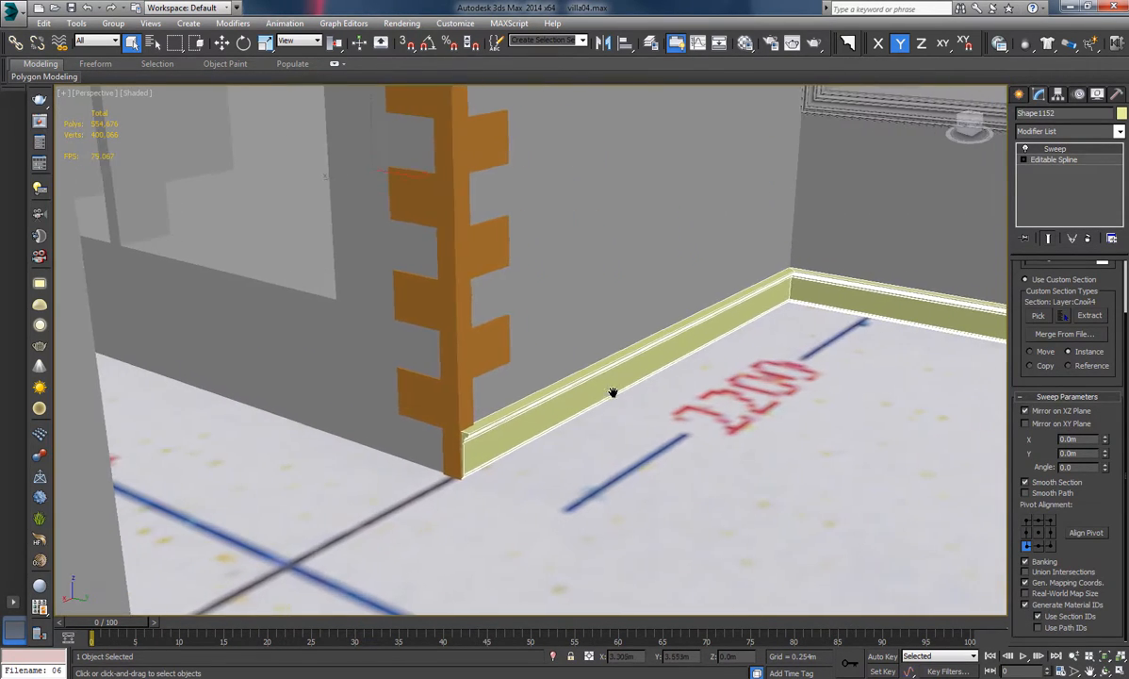
middle_click_drag(744, 438, 443, 415, "alt")
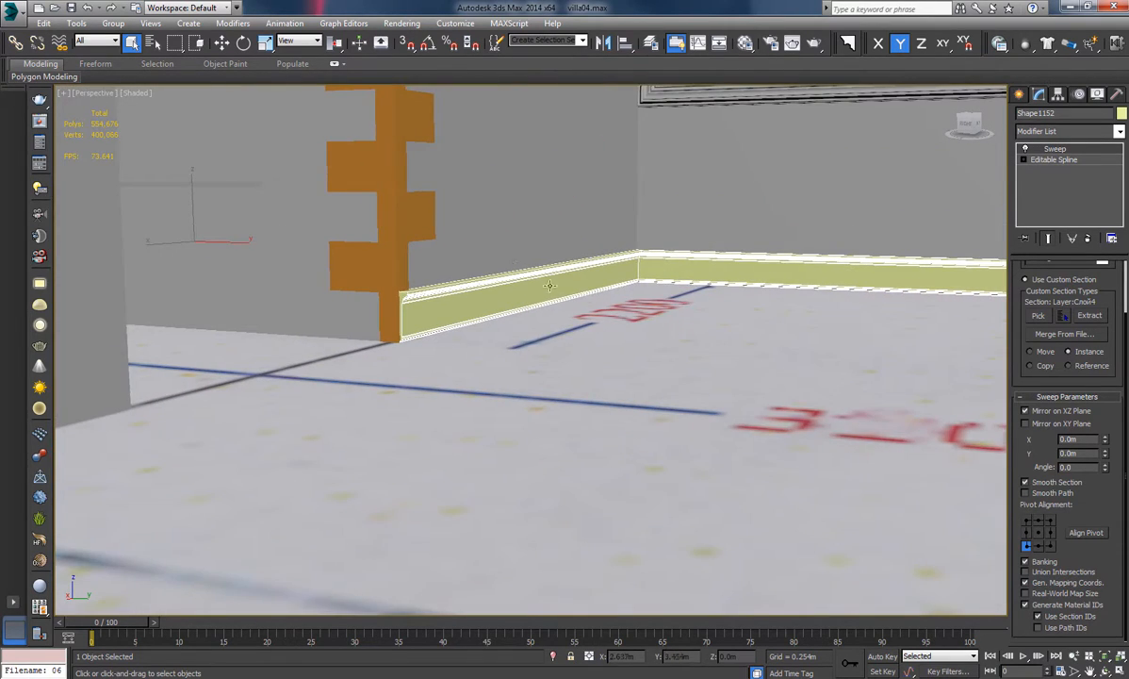
scroll(515, 268, "up", 2)
scroll(493, 263, "down", 2)
middle_click_drag(672, 324, 751, 351, "alt")
middle_click_drag(751, 350, 286, 386)
middle_click_drag(671, 328, 205, 343)
middle_click_drag(648, 296, 652, 296, "alt")
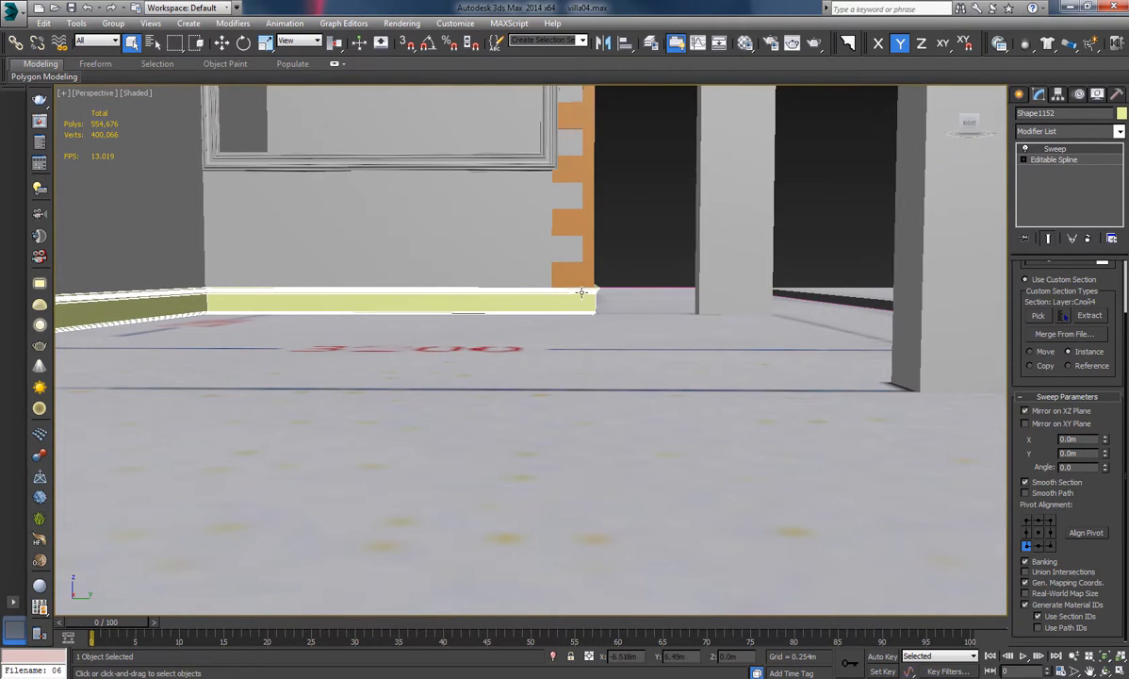
Replace the base molding's section with library profile 20.
left_click(846, 51)
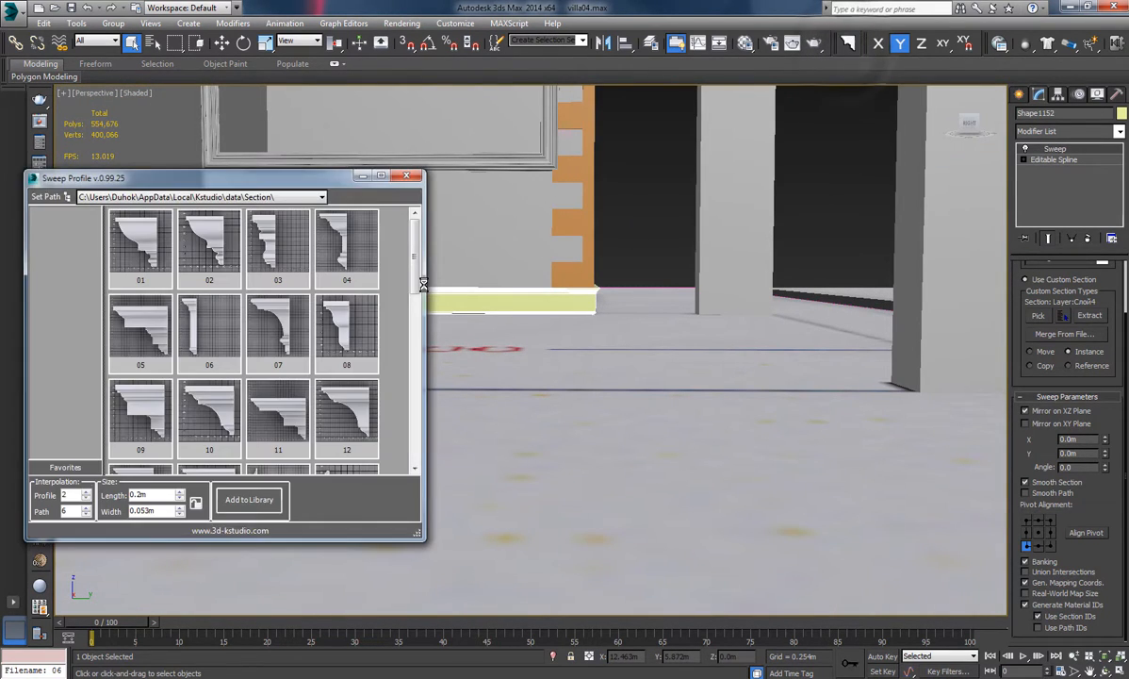
left_click_drag(415, 264, 397, 429)
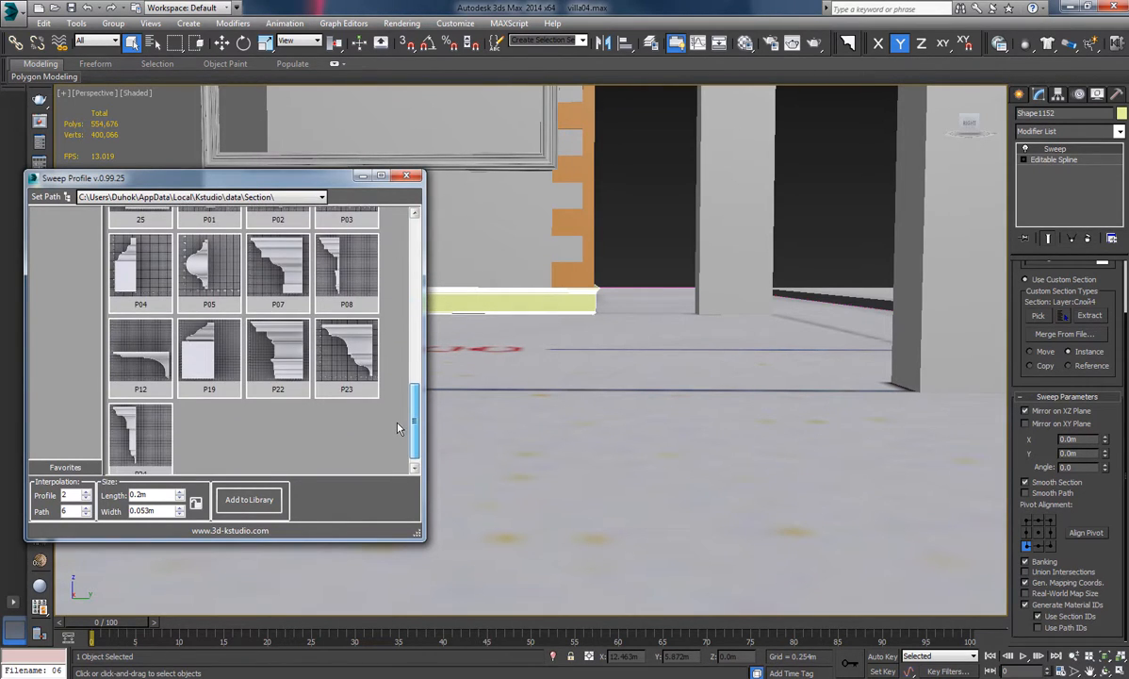
scroll(387, 434, "up", 4)
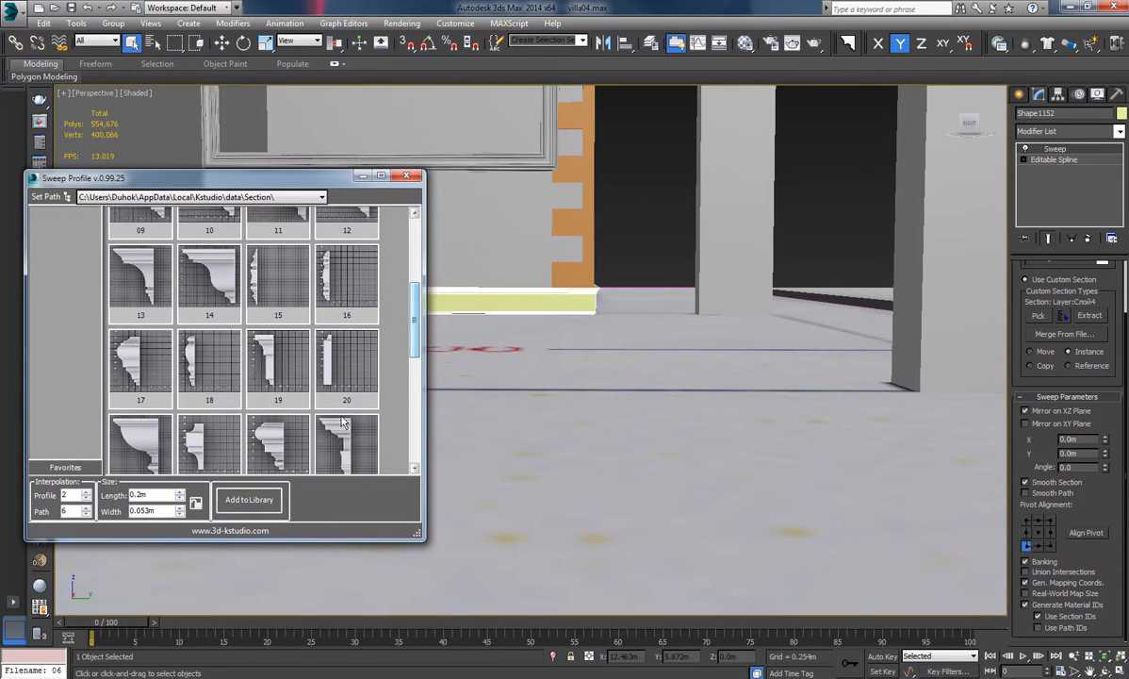
scroll(344, 423, "down", 1)
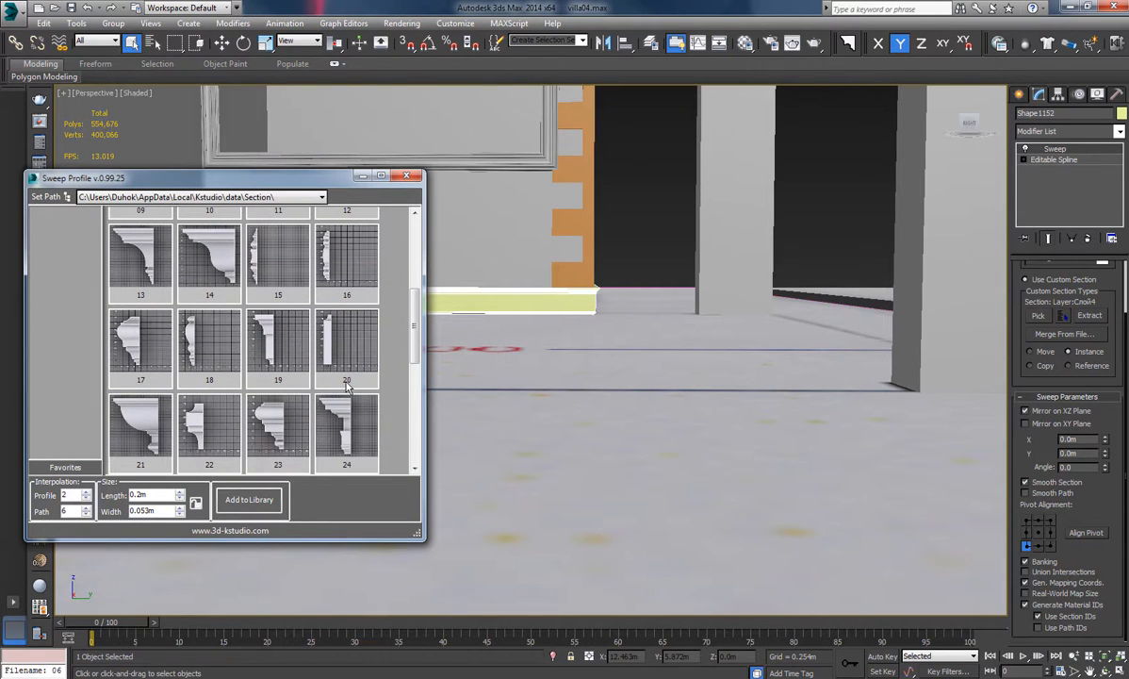
left_click(347, 385)
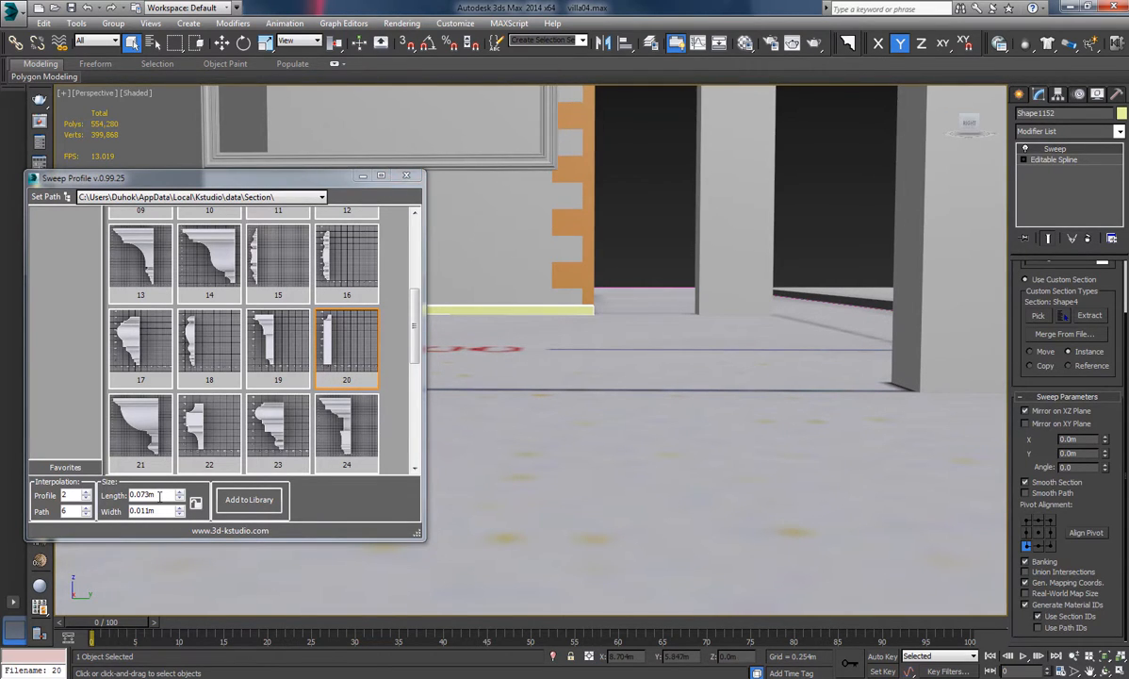
Set the molding profile's length to 0.2 m and close the profile library.
left_click_drag(159, 497, 121, 497)
key("BackSpace")
type(".2")
key("Return")
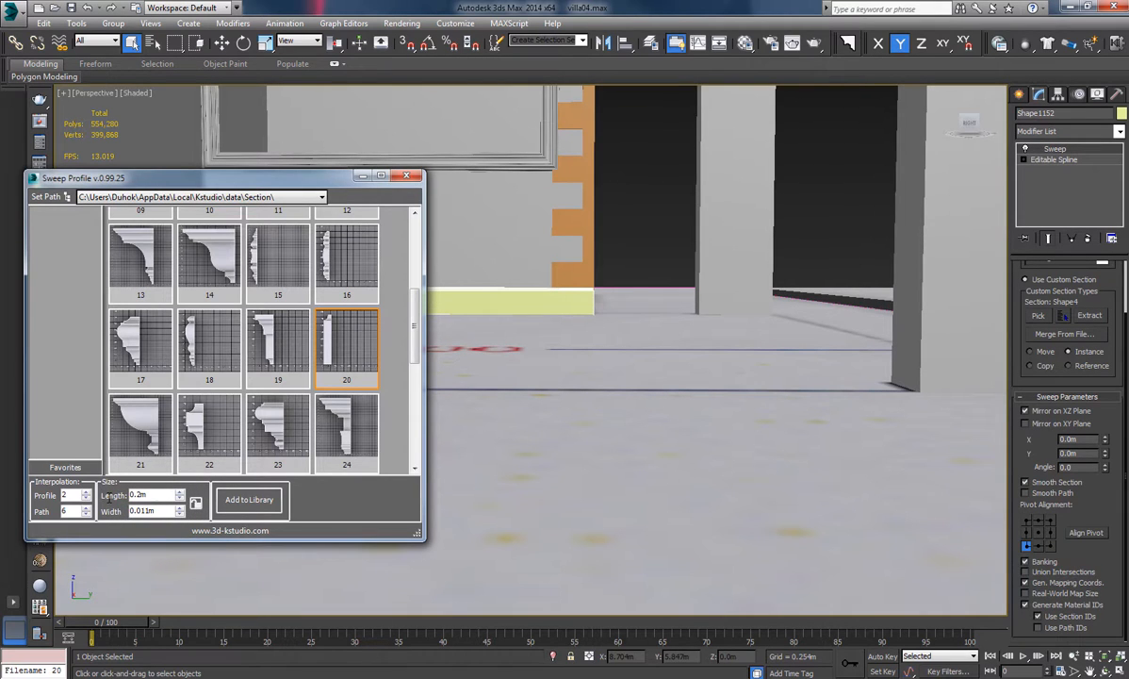
left_click(409, 179)
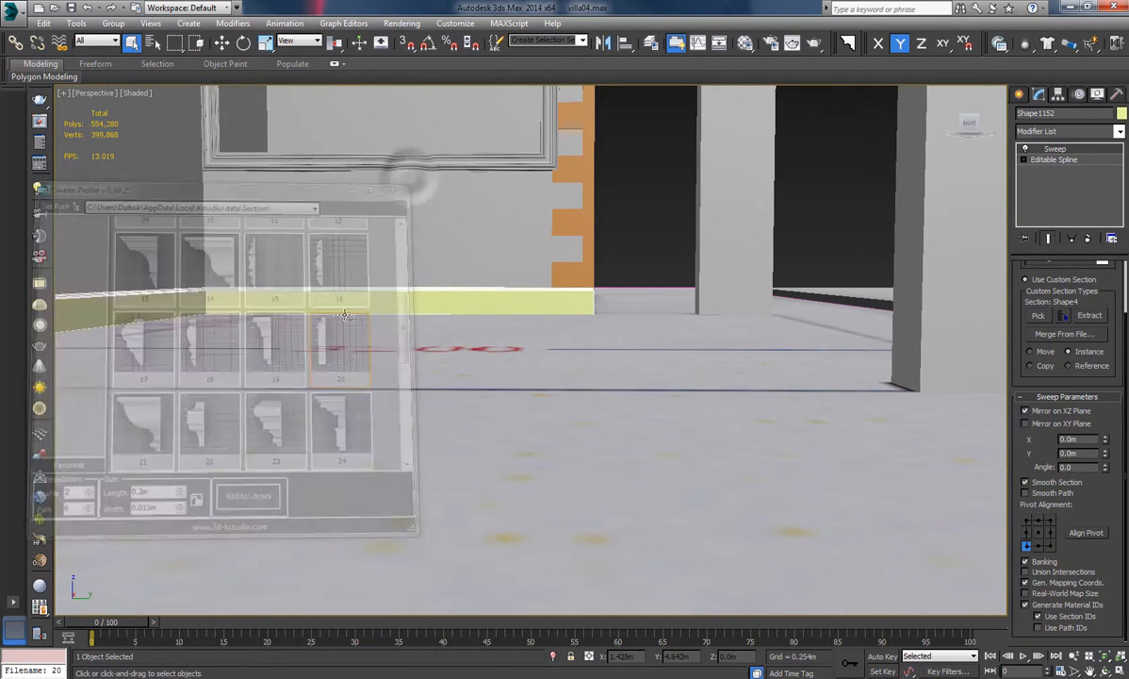
Examine the new base molding along the porch and side walls, particularly where it meets the corner quoins.
middle_click_drag(268, 332, 698, 393)
scroll(448, 351, "up", 6)
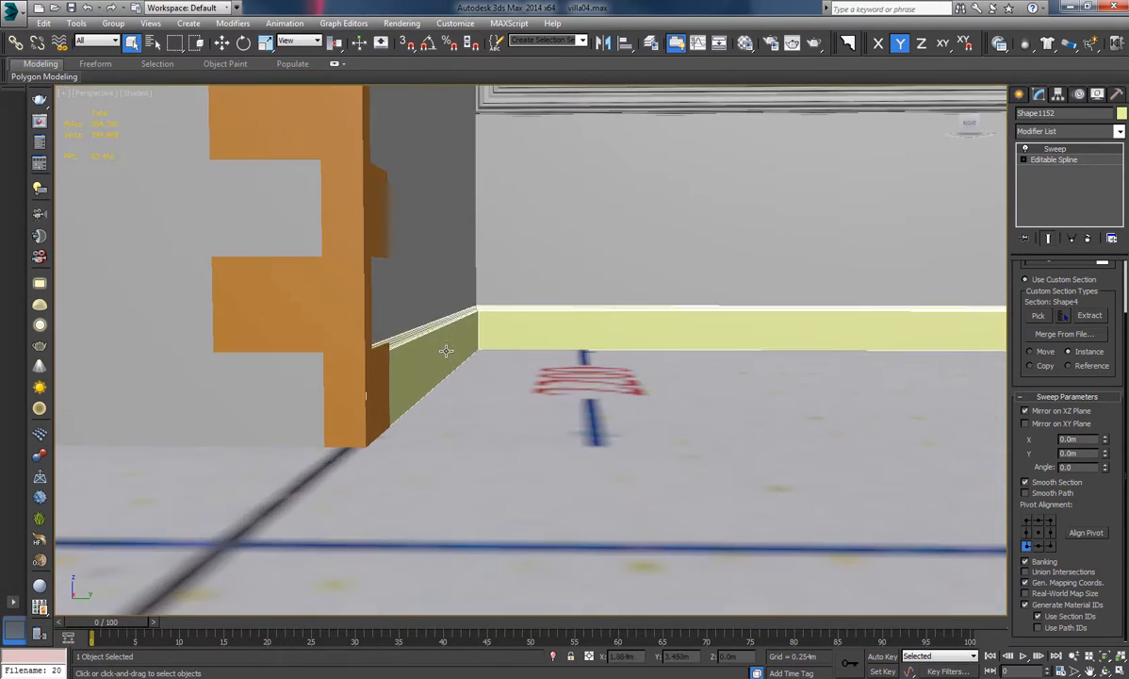
scroll(445, 346, "down", 5)
middle_click_drag(564, 357, 287, 356)
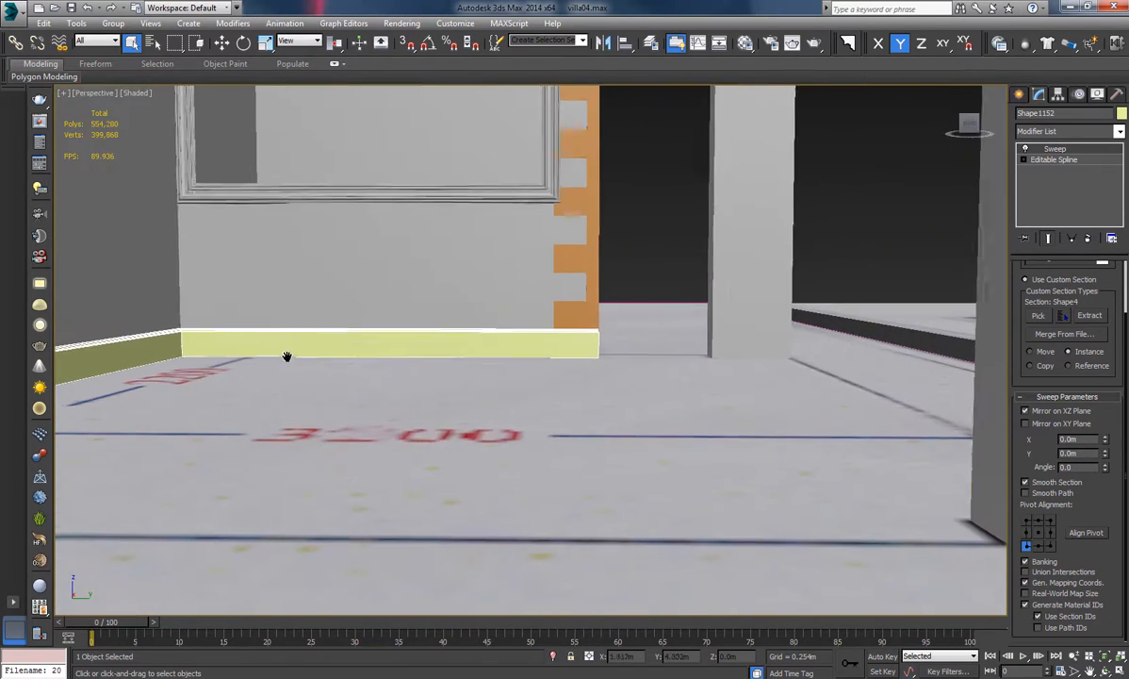
left_click(613, 302)
middle_click_drag(613, 303, 311, 301)
scroll(481, 294, "down", 4)
middle_click_drag(854, 318, 149, 299)
middle_click_drag(632, 317, 753, 317, "alt")
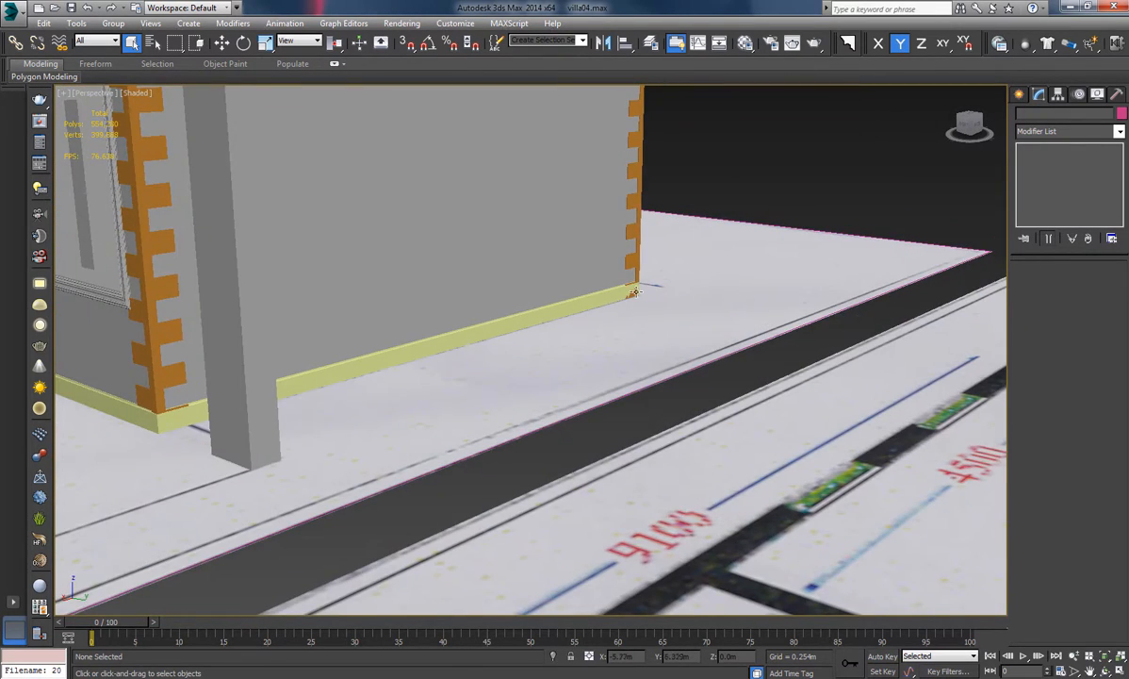
Select the orange corner quoins object at the far end of the villa's side wall.
scroll(642, 283, "up", 7)
left_click(645, 238)
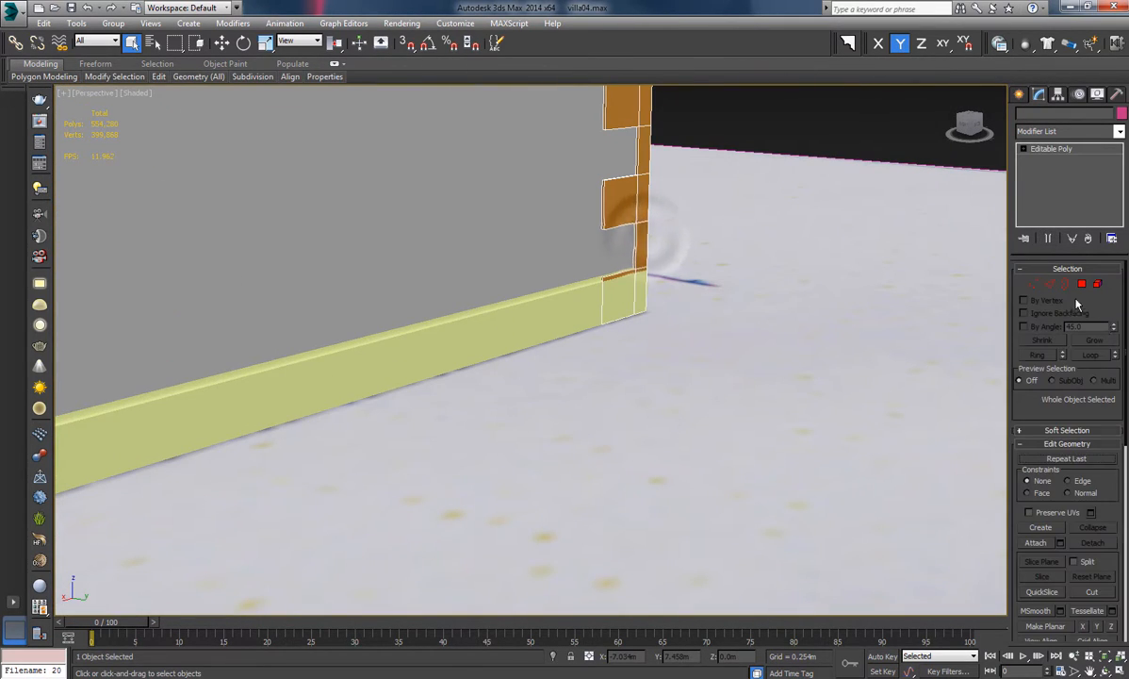
Delete the lowest quoin polygons that overlap the yellow plinth at the back corner of the villa.
left_click(1082, 284)
middle_click_drag(680, 347, 628, 317, "alt")
scroll(604, 325, "up", 4)
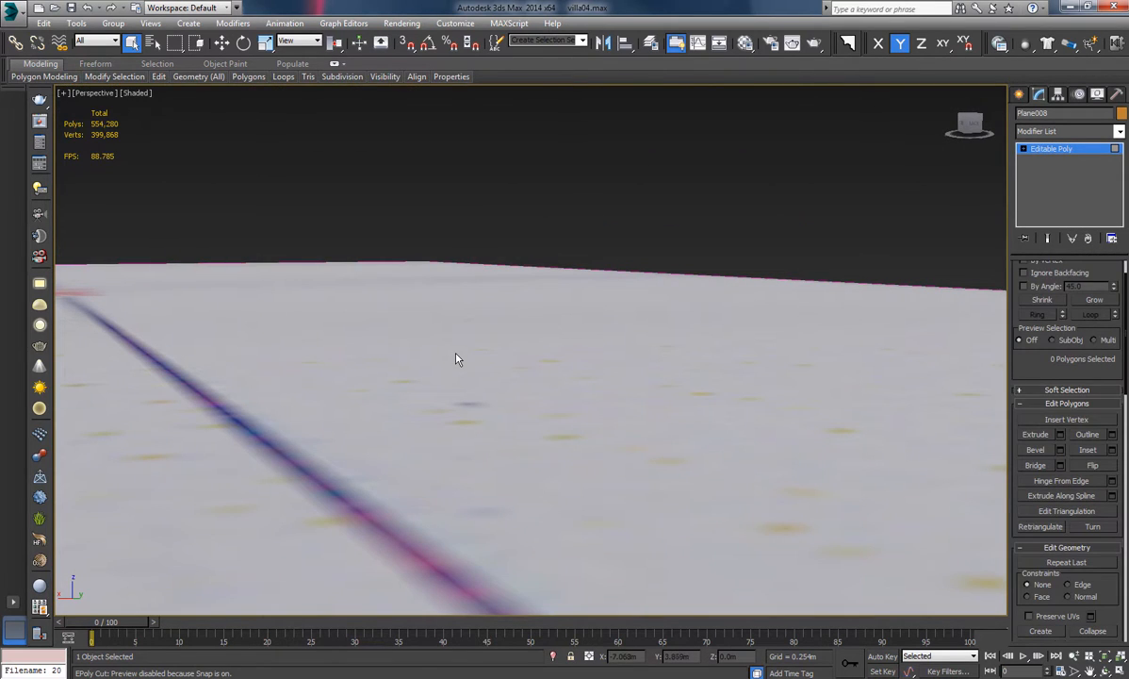
scroll(456, 356, "down", 5)
middle_click_drag(455, 374, 423, 368, "alt")
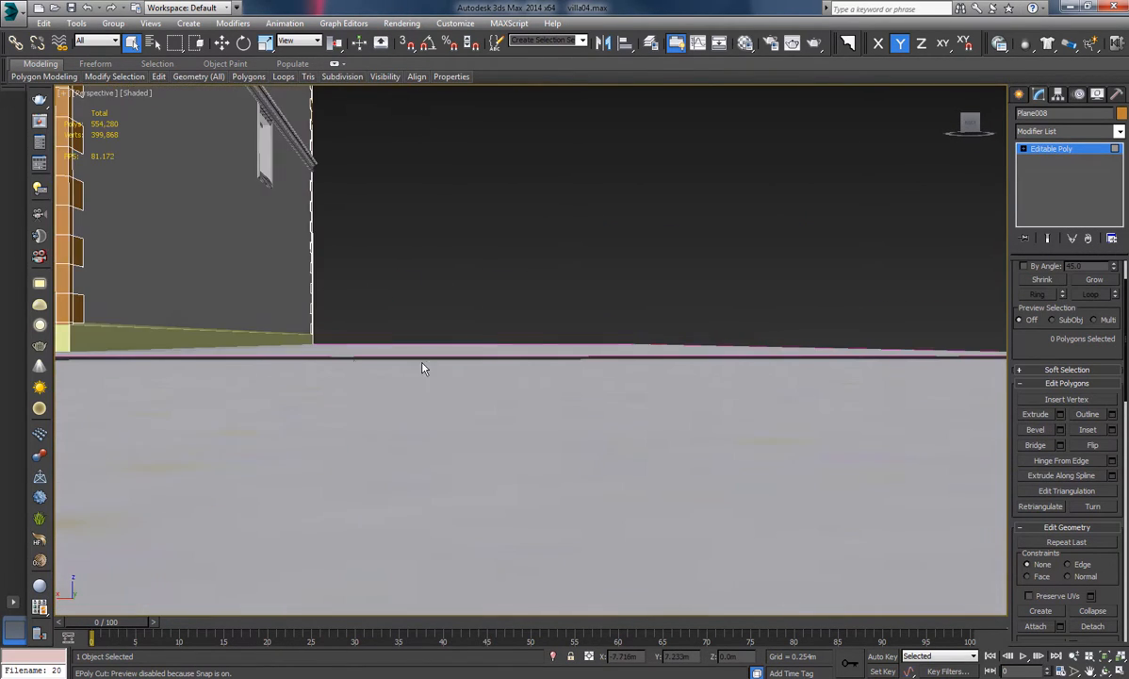
middle_click_drag(311, 335, 388, 348, "alt")
middle_click_drag(473, 409, 364, 425, "alt")
left_click_drag(248, 384, 243, 383)
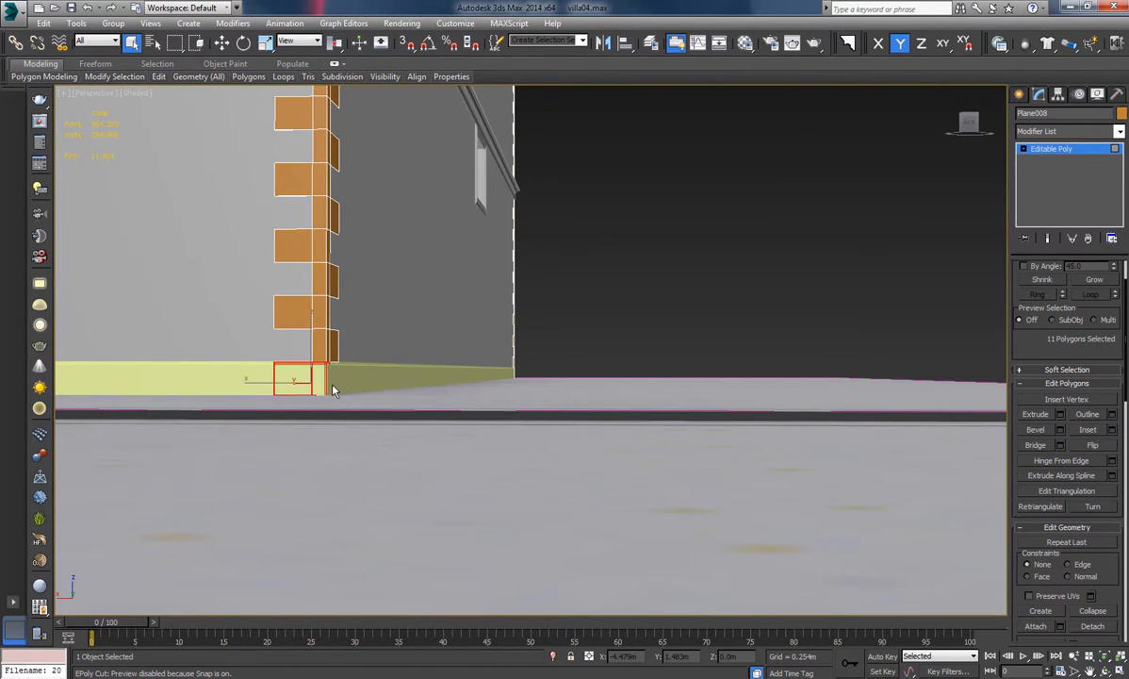
key("F3")
middle_click_drag(330, 392, 542, 453)
mouse_move(542, 453)
middle_mouse_down("alt")
mouse_move(430, 427)
mouse_move(490, 458)
middle_mouse_up("alt")
key("Delete")
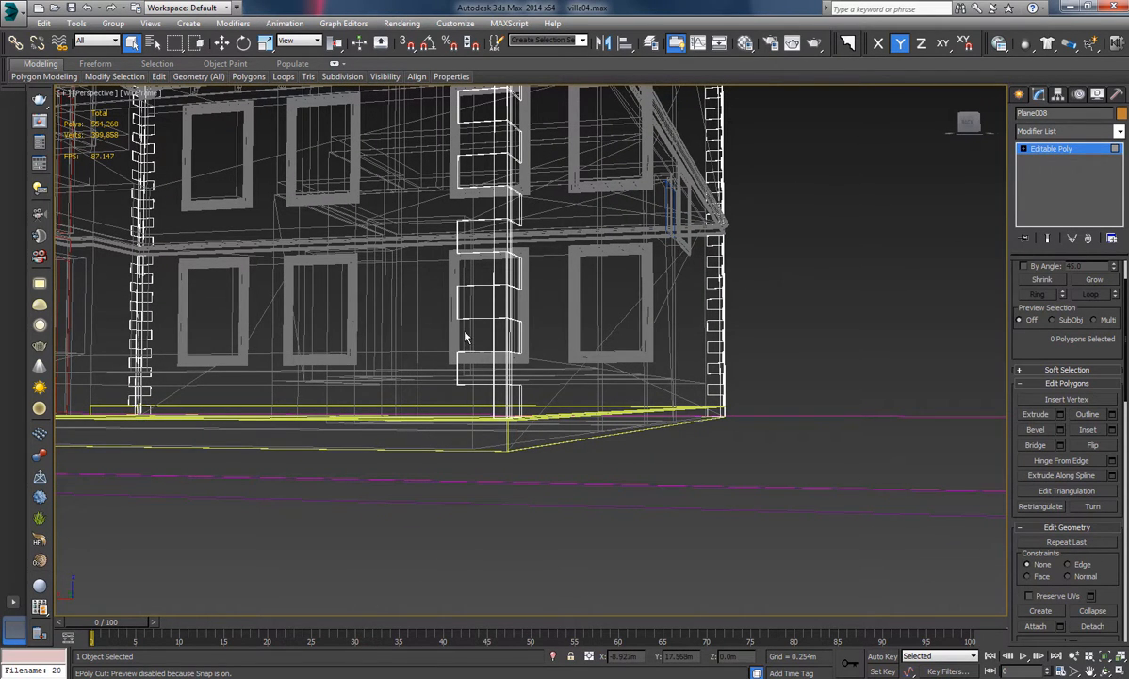
Raise the bottom vertices of the back corner's quoins along Z so they sit on the plinth's top edge.
key("1")
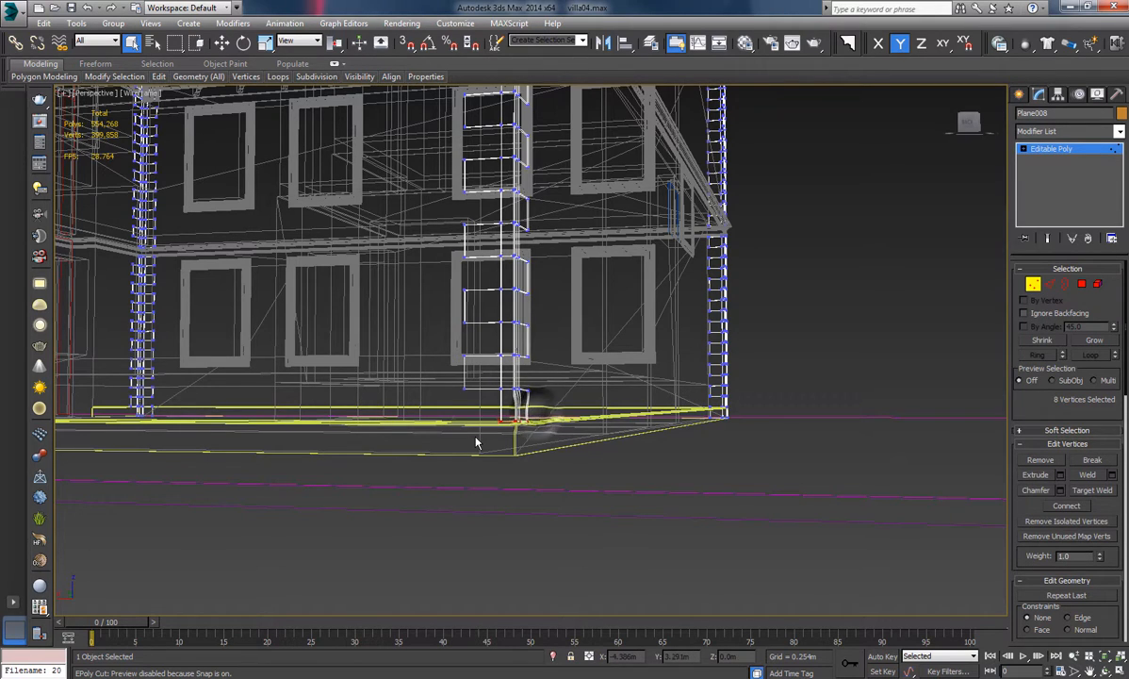
key("F3")
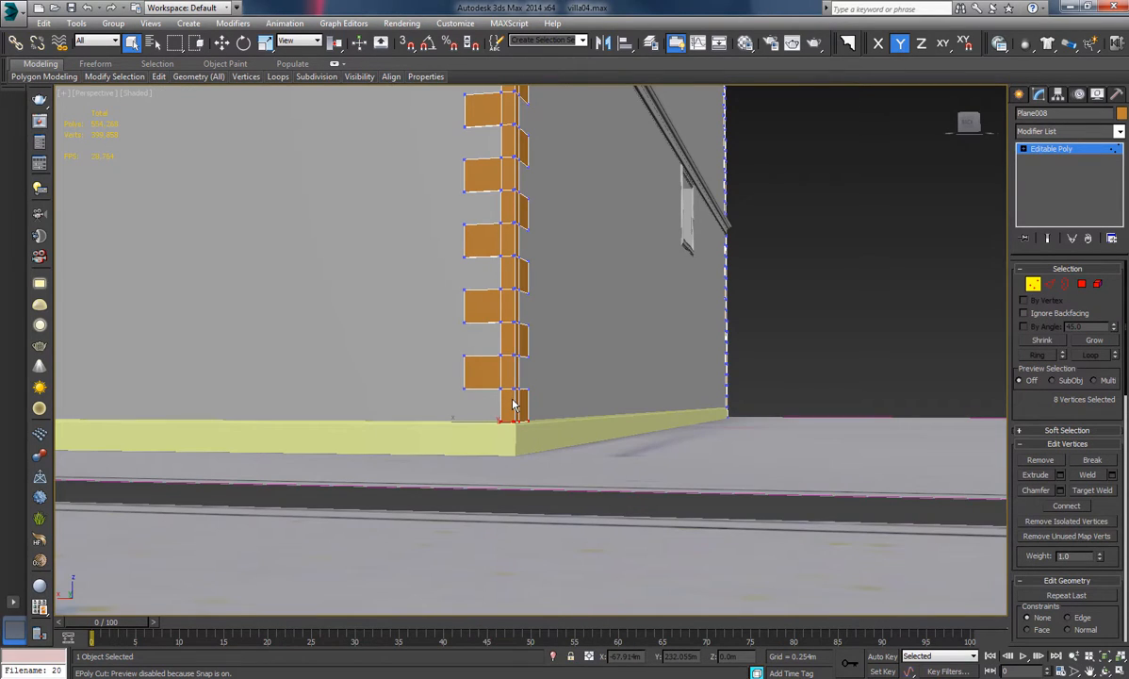
left_click(226, 50)
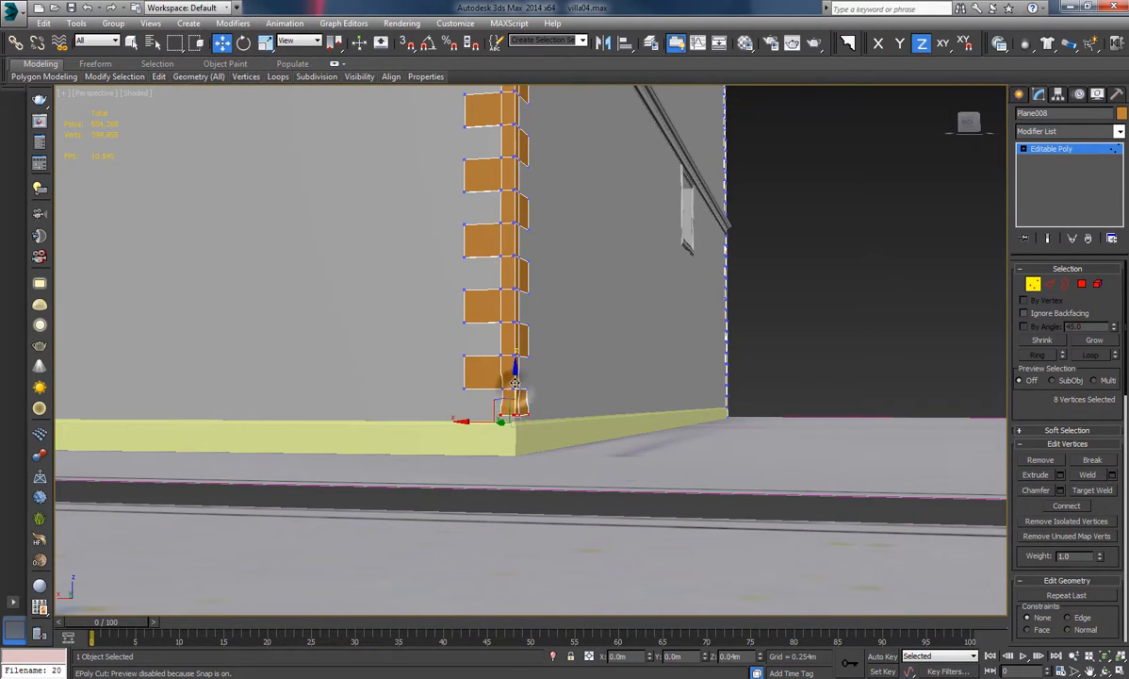
left_click_drag(514, 382, 512, 388)
Delete the lowest quoin polygons overlapping the plinth at the corner beside the plan's 4600 dimension.
middle_click_drag(700, 399, 4, 438)
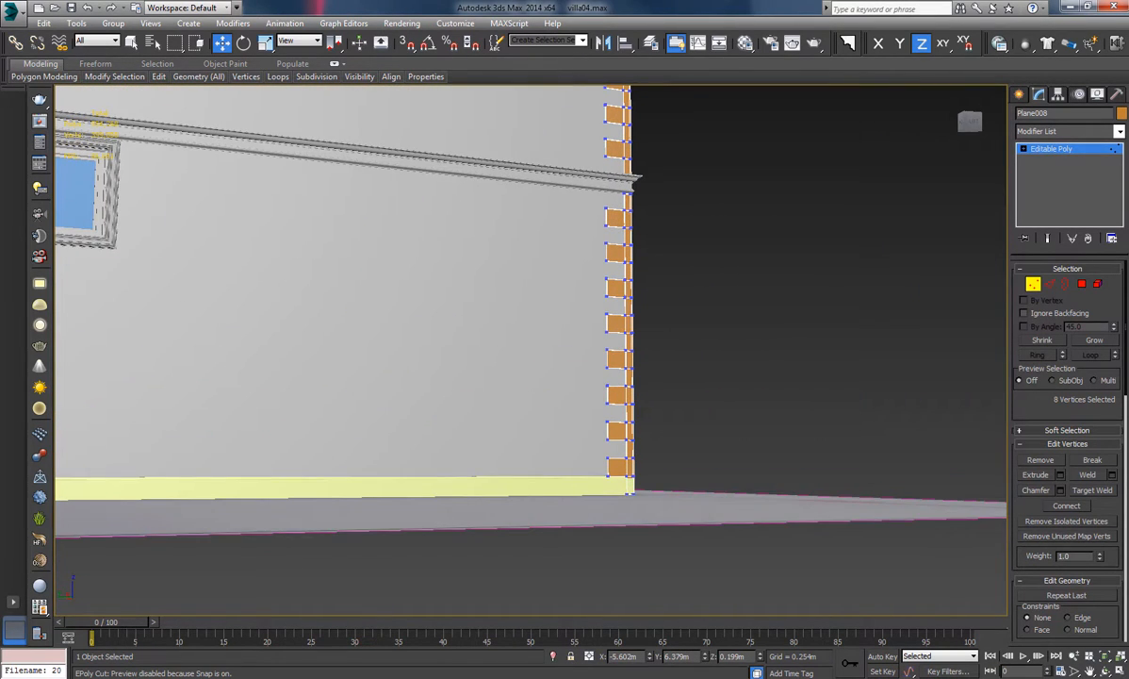
middle_click_drag(667, 440, 682, 444, "alt")
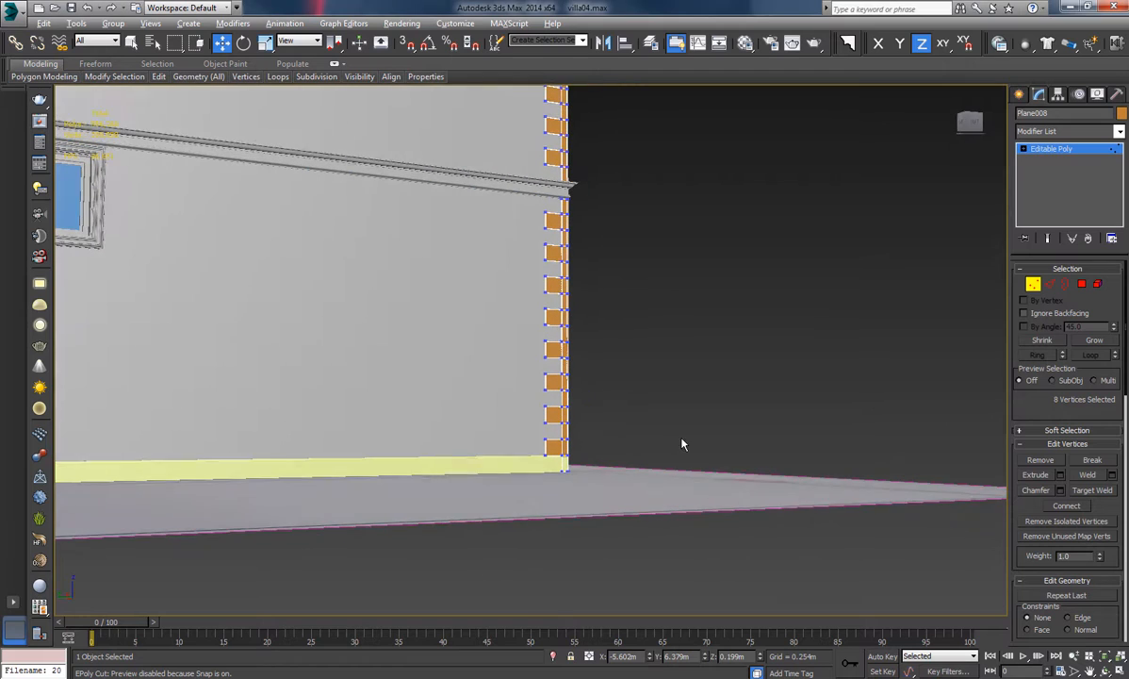
left_click(1081, 284)
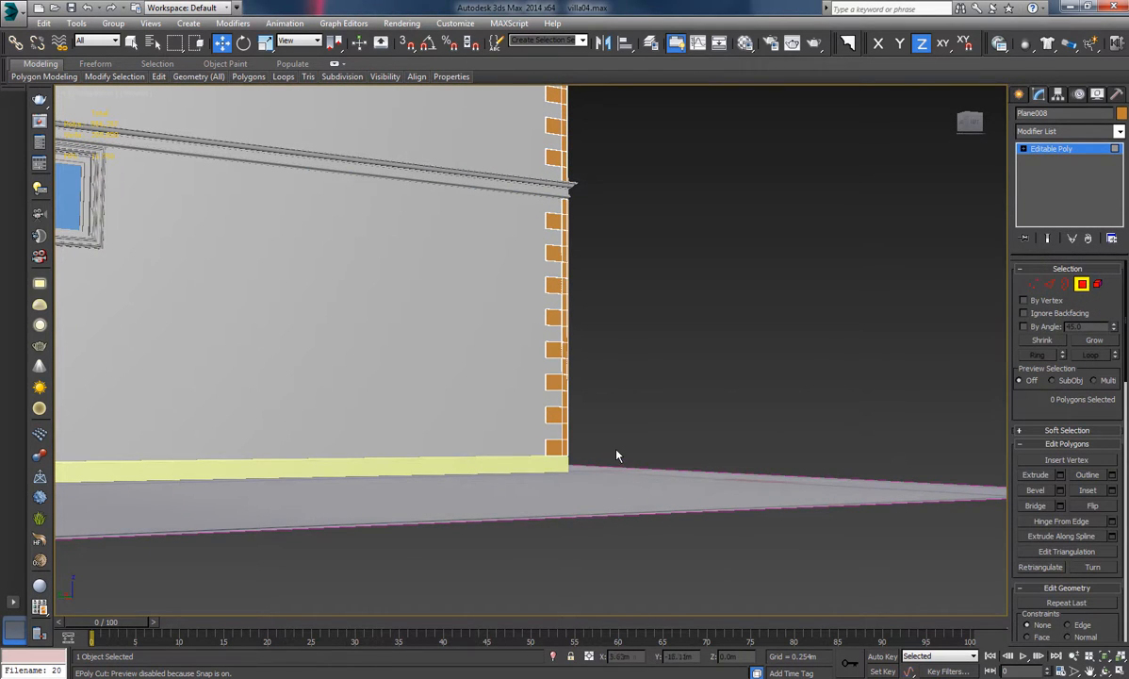
left_click(557, 449)
middle_click_drag(723, 453, 588, 465, "alt")
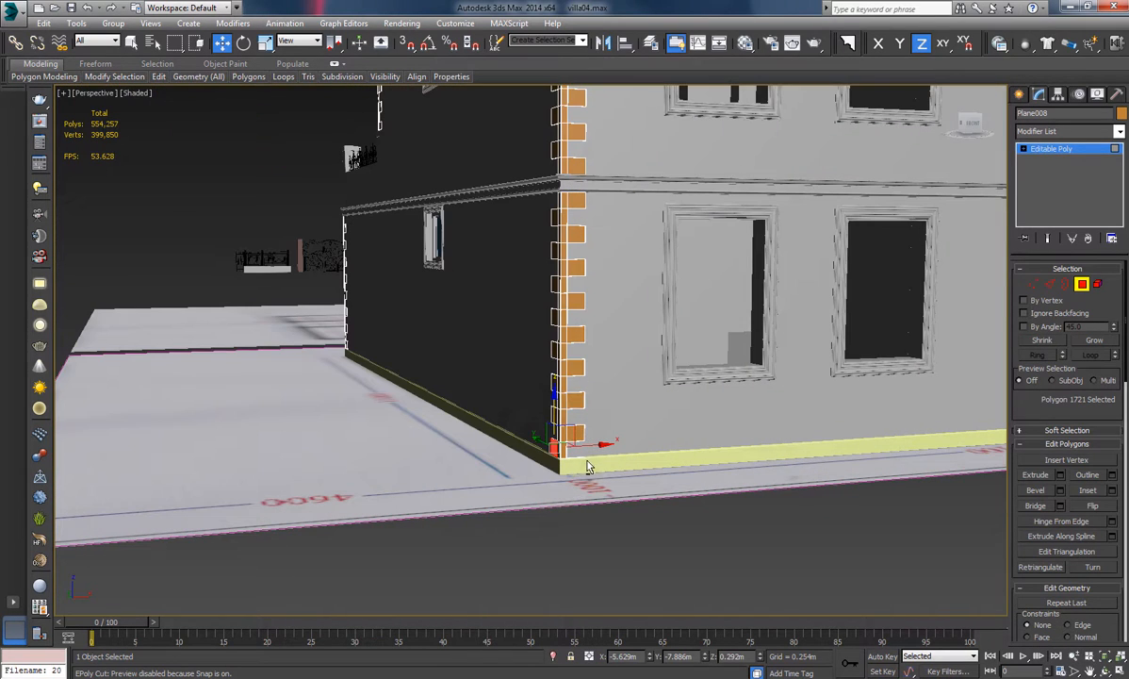
left_click(603, 479)
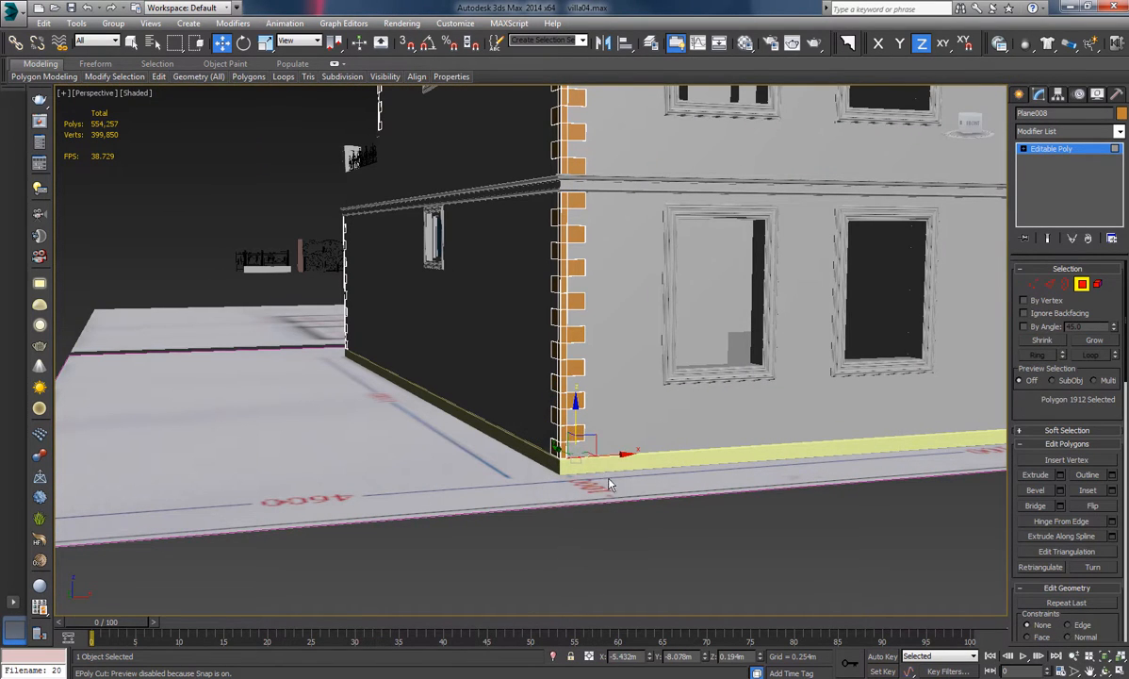
Adjust the height of the bottom quoin vertices at the corner beside the 4600 dimension to rest on the plinth.
left_click(1034, 285)
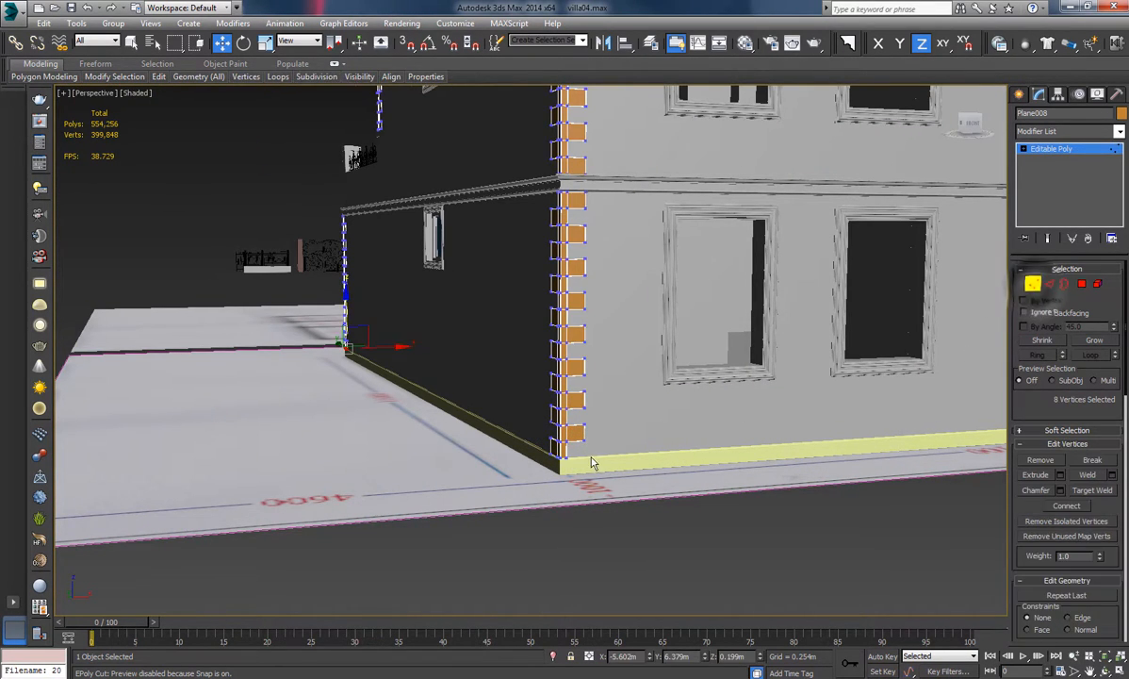
mouse_move(529, 472)
middle_mouse_down("alt")
mouse_move(605, 486)
mouse_move(527, 451)
middle_mouse_up("alt")
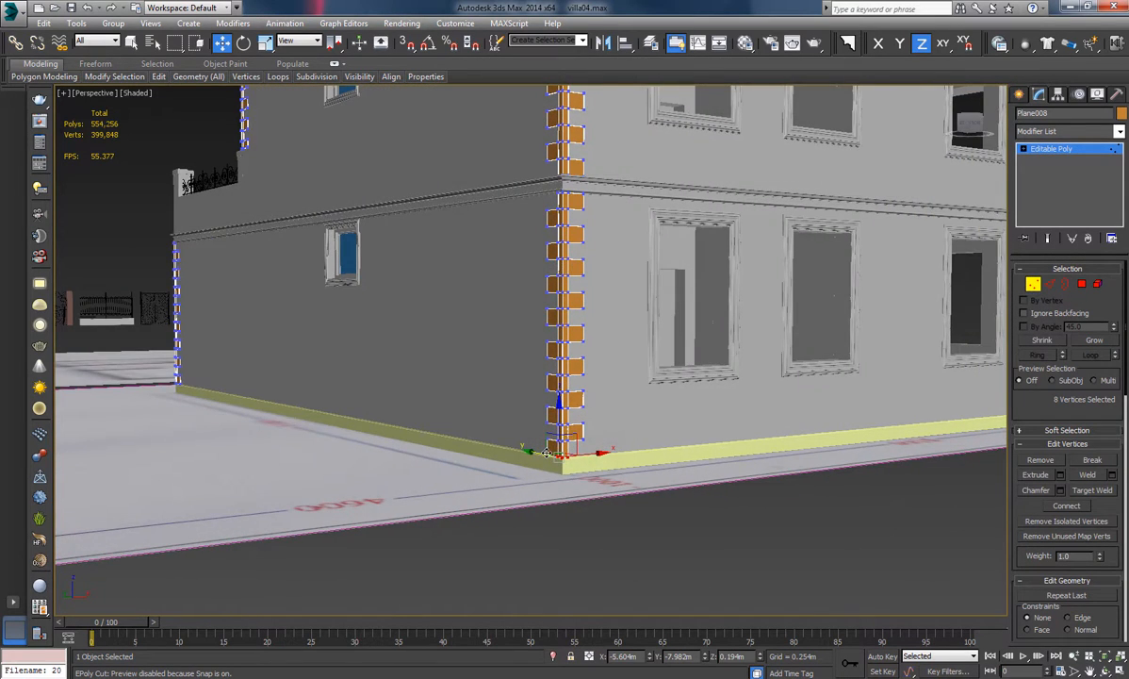
scroll(534, 451, "up", 5)
scroll(562, 453, "up", 3)
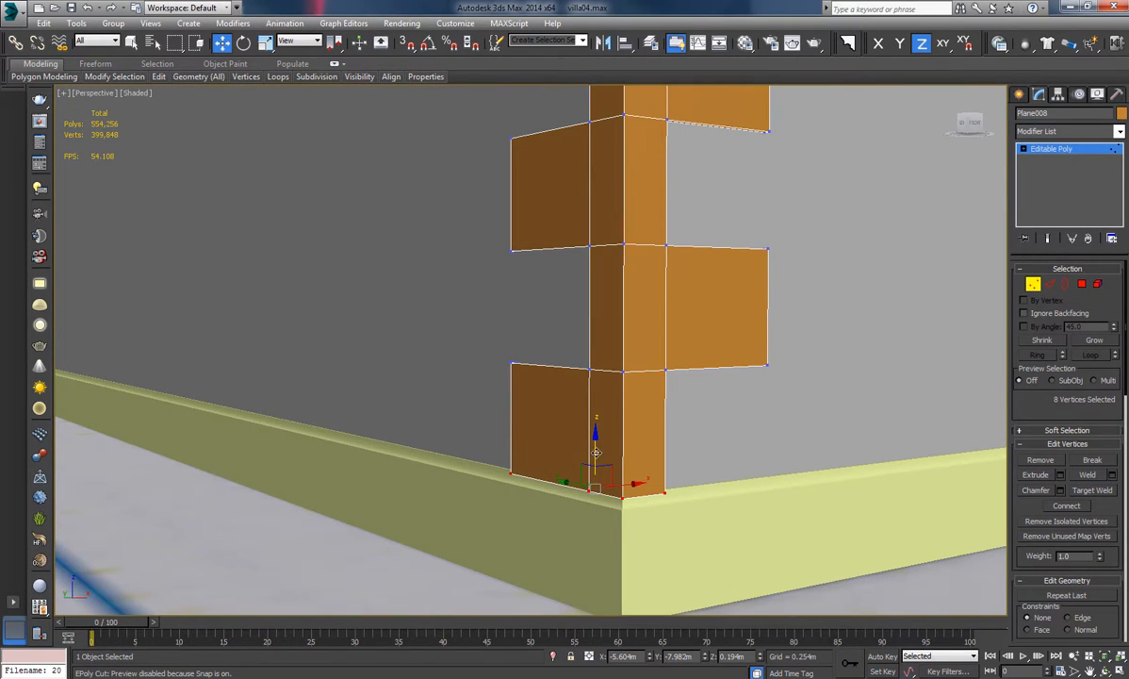
middle_click_drag(595, 450, 594, 442, "alt")
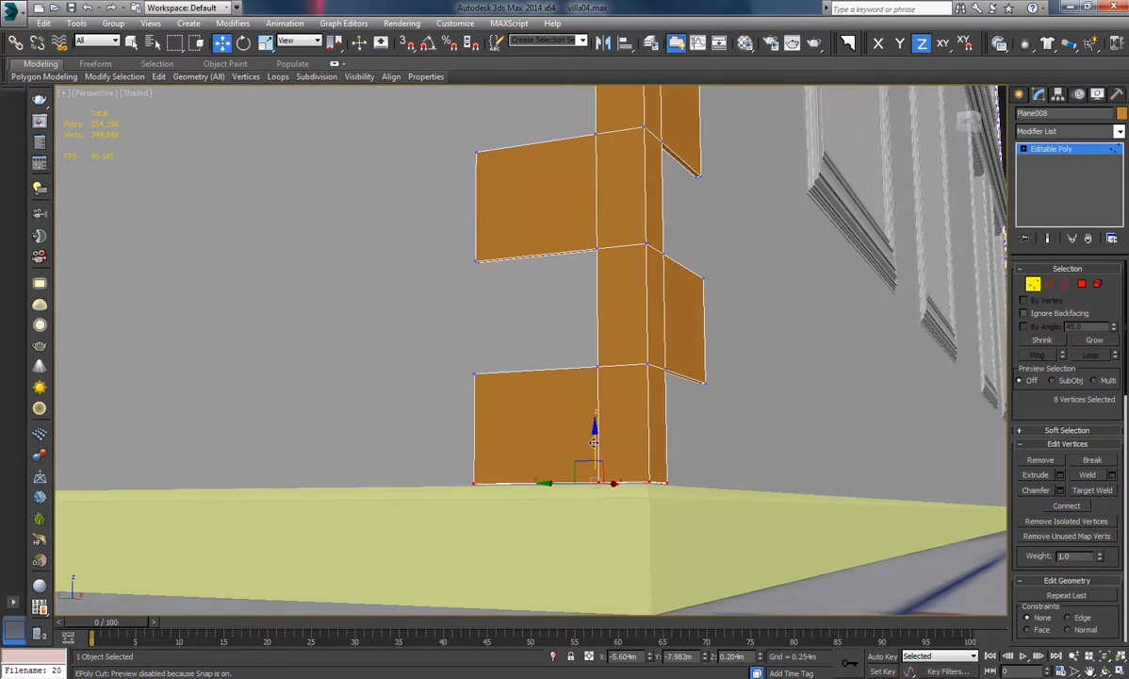
left_click_drag(595, 443, 594, 446)
Delete the lowest row of quoin polygons covering the plinth at the next corner, between the windowed wall and the portico side.
middle_click_drag(598, 457, 517, 459)
scroll(715, 465, "down", 6)
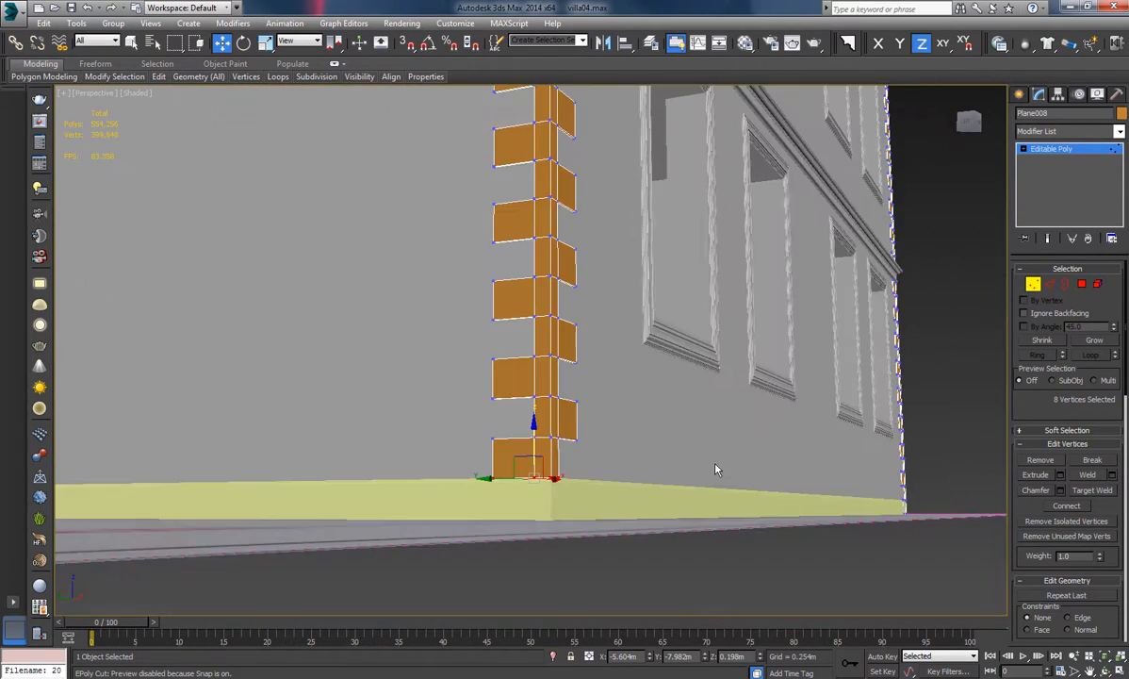
middle_click_drag(715, 464, 418, 460)
middle_click_drag(602, 479, 476, 492, "alt")
middle_click_drag(749, 494, 76, 432)
scroll(744, 447, "up", 5)
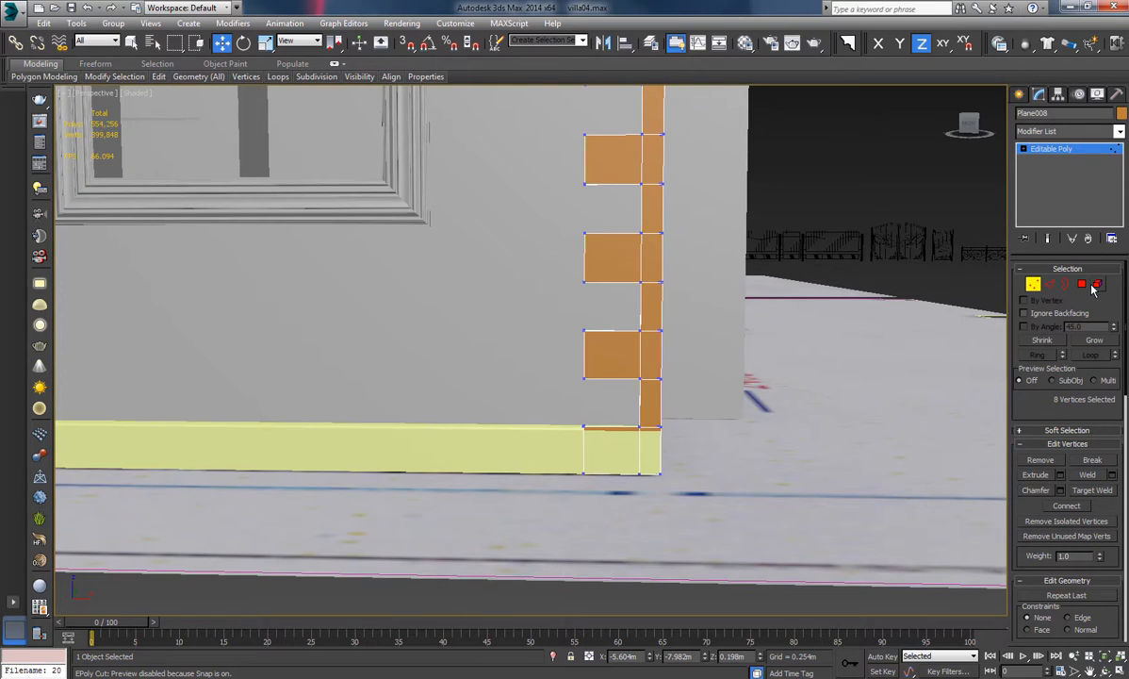
left_click(1084, 284)
middle_click_drag(847, 416, 519, 499, "alt")
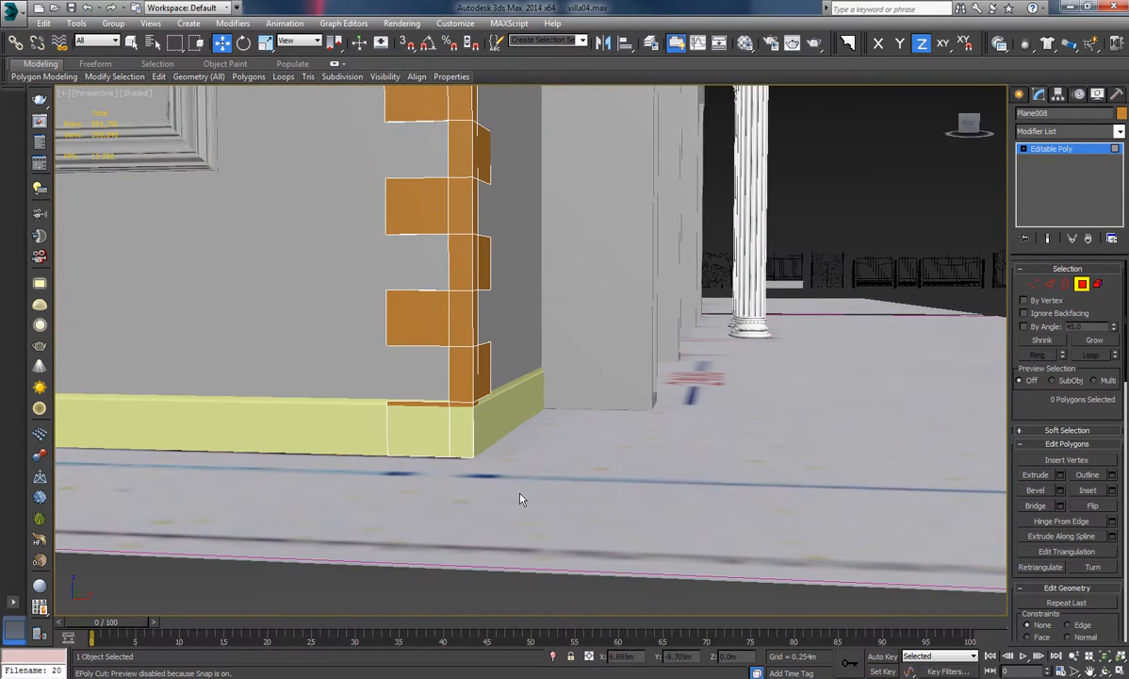
left_click_drag(359, 433, 360, 435)
key("Delete")
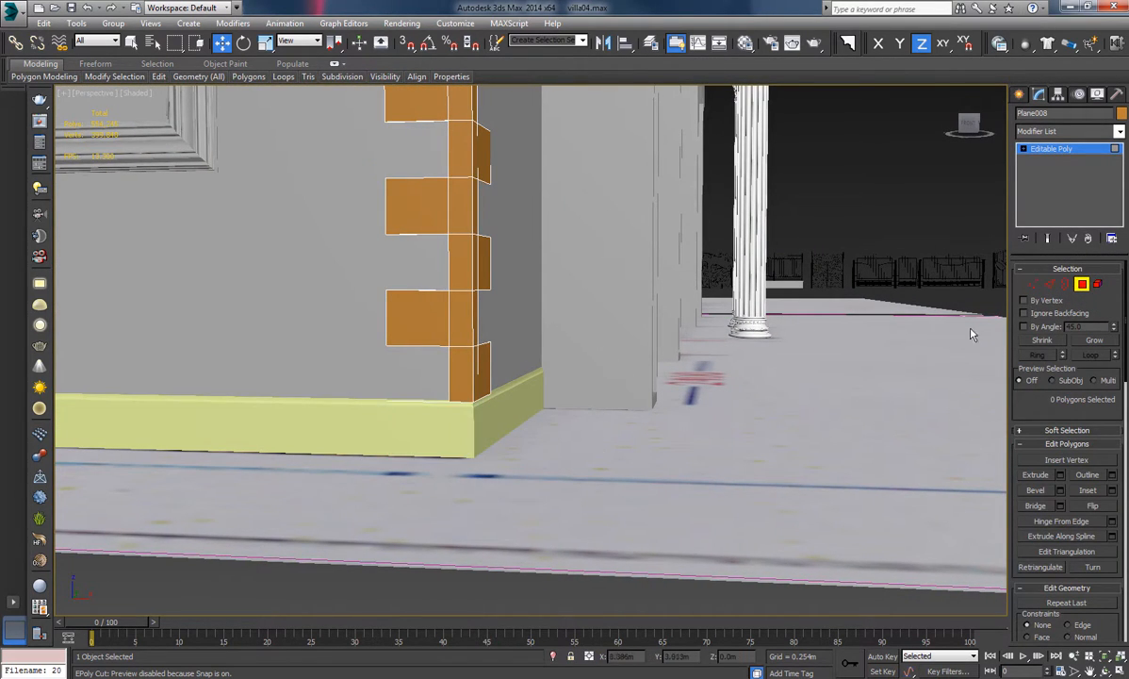
key("Delete")
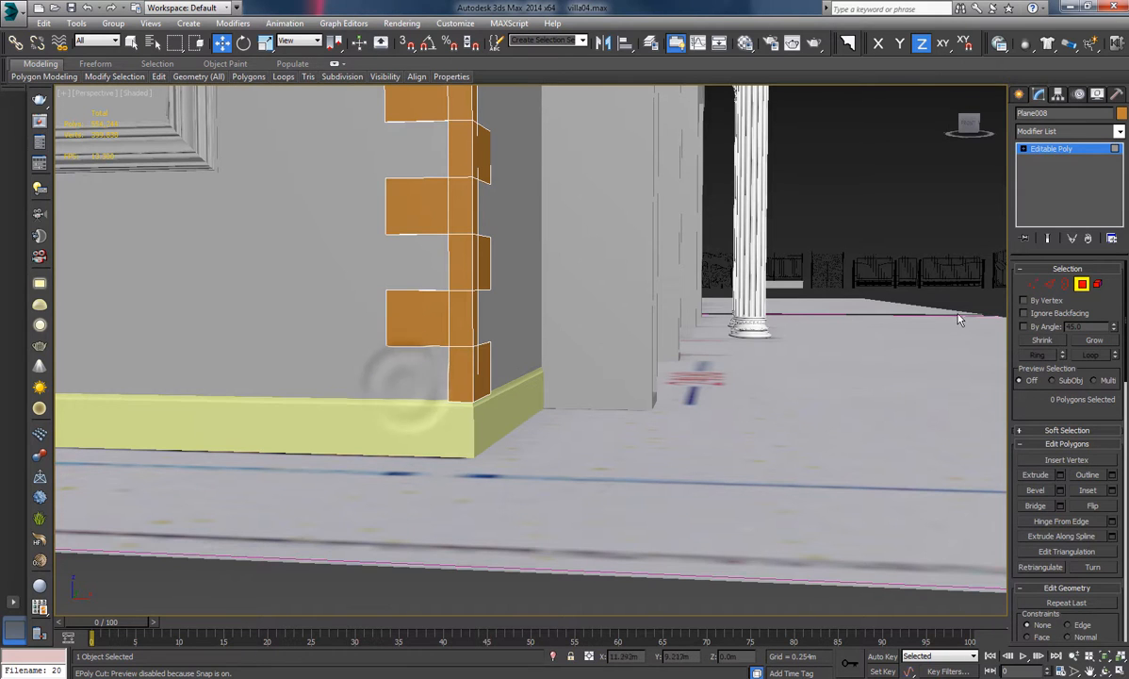
Move the bottom quoin vertices at this corner up along Z to match the plinth's top.
left_click(1033, 286)
left_click_drag(429, 392, 514, 421)
left_click_drag(473, 377, 473, 377)
scroll(459, 385, "up", 5)
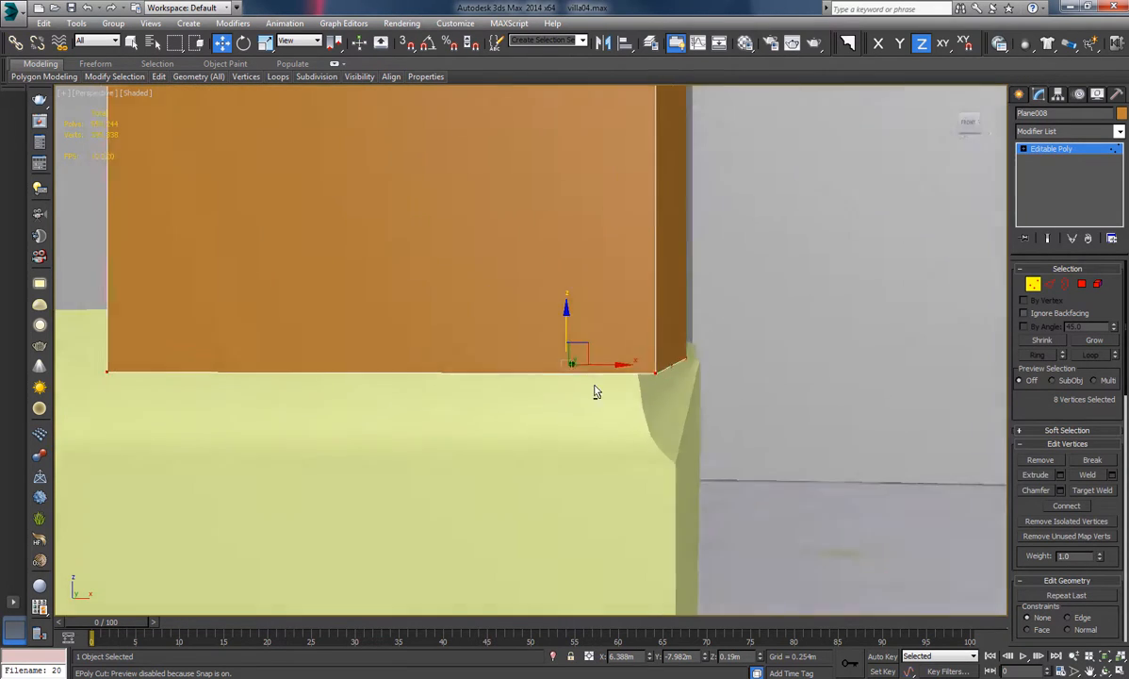
scroll(597, 390, "up", 2)
left_click_drag(566, 321, 580, 282)
Delete the lowest quoin polygons overlapping the plinth behind the portico columns, then finish editing and deselect the quoins.
middle_click_drag(712, 267, 549, 328, "alt")
scroll(596, 287, "down", 5)
scroll(548, 328, "down", 6)
middle_click_drag(647, 347, 189, 316)
middle_click_drag(506, 320, 876, 344, "alt")
left_click(1083, 285)
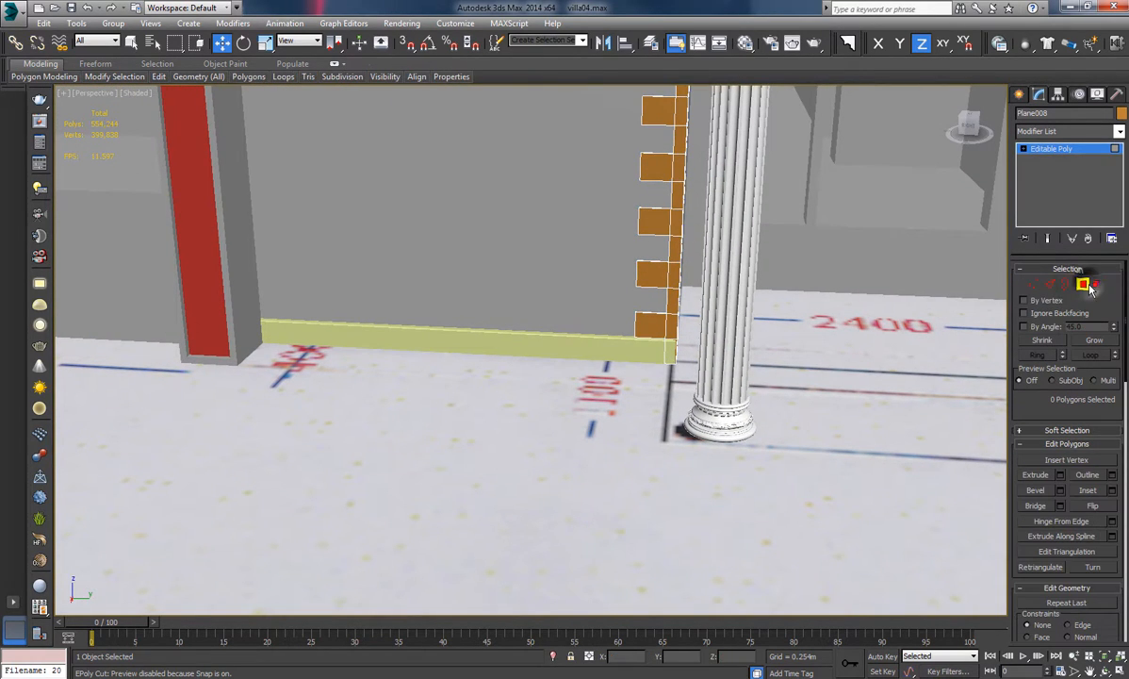
middle_click_drag(608, 351, 811, 366)
left_click(795, 326)
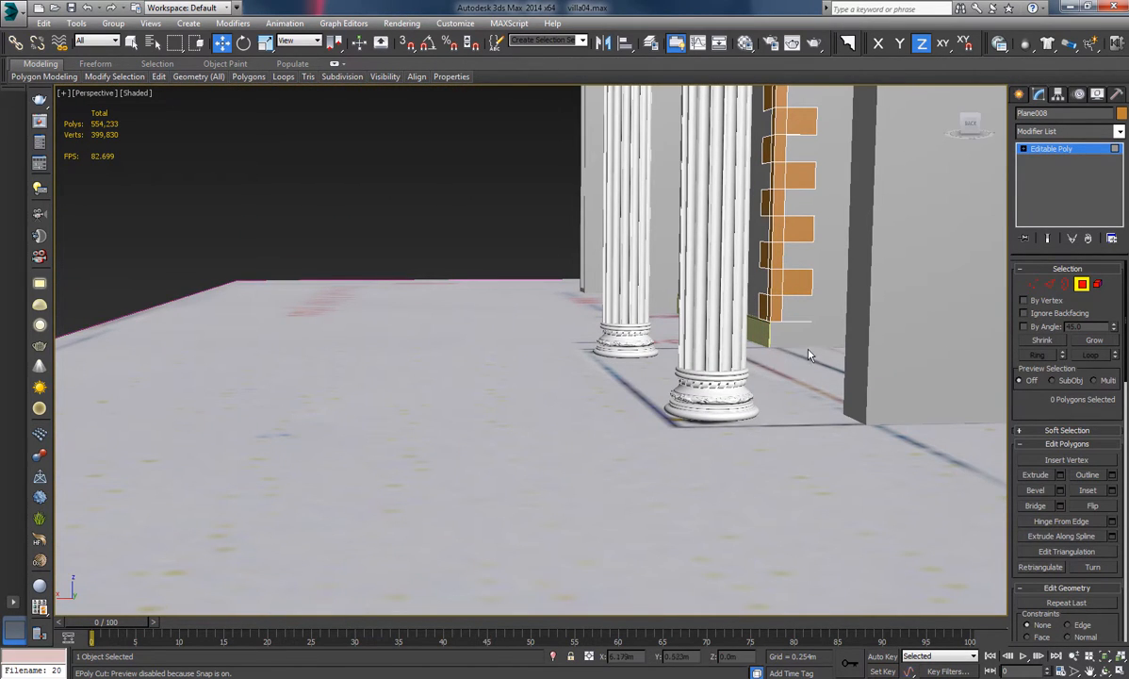
left_click(799, 321)
key("Delete")
left_click(1081, 285)
left_click(423, 214)
Change the object color of both portico columns to the custom grey and deselect them.
scroll(660, 318, "down", 5)
middle_click_drag(661, 318, 772, 353, "alt")
middle_click_drag(528, 245, 637, 321)
middle_click_drag(548, 359, 690, 363)
scroll(508, 290, "down", 3)
middle_click_drag(577, 325, 726, 361)
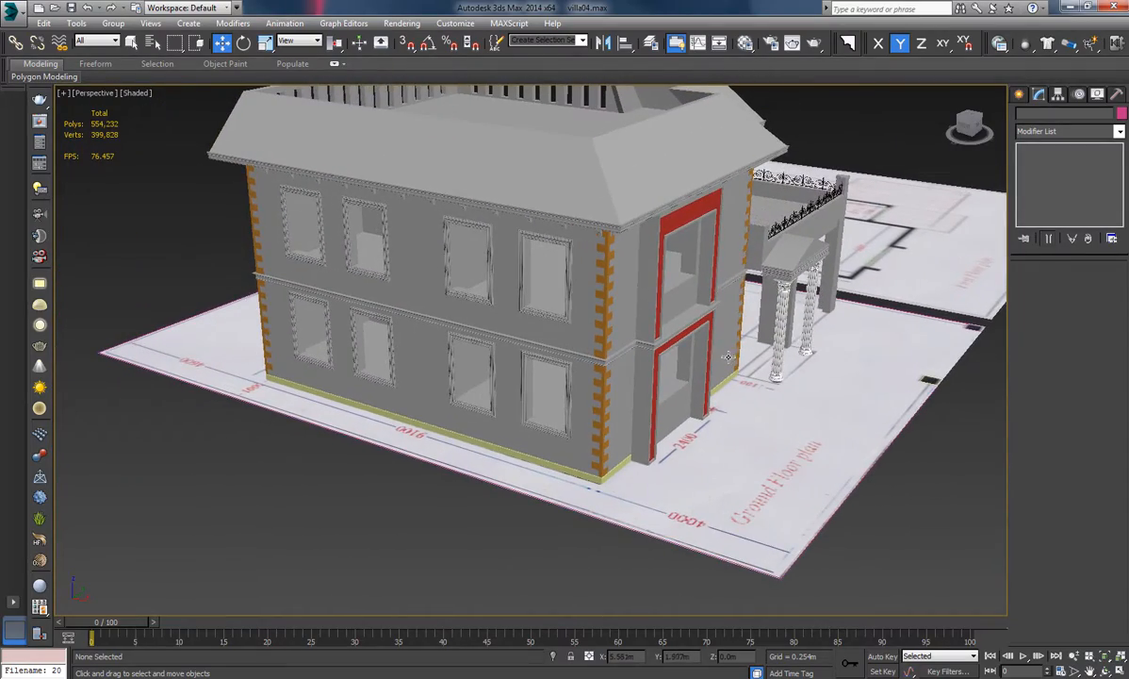
middle_click_drag(795, 321, 788, 209)
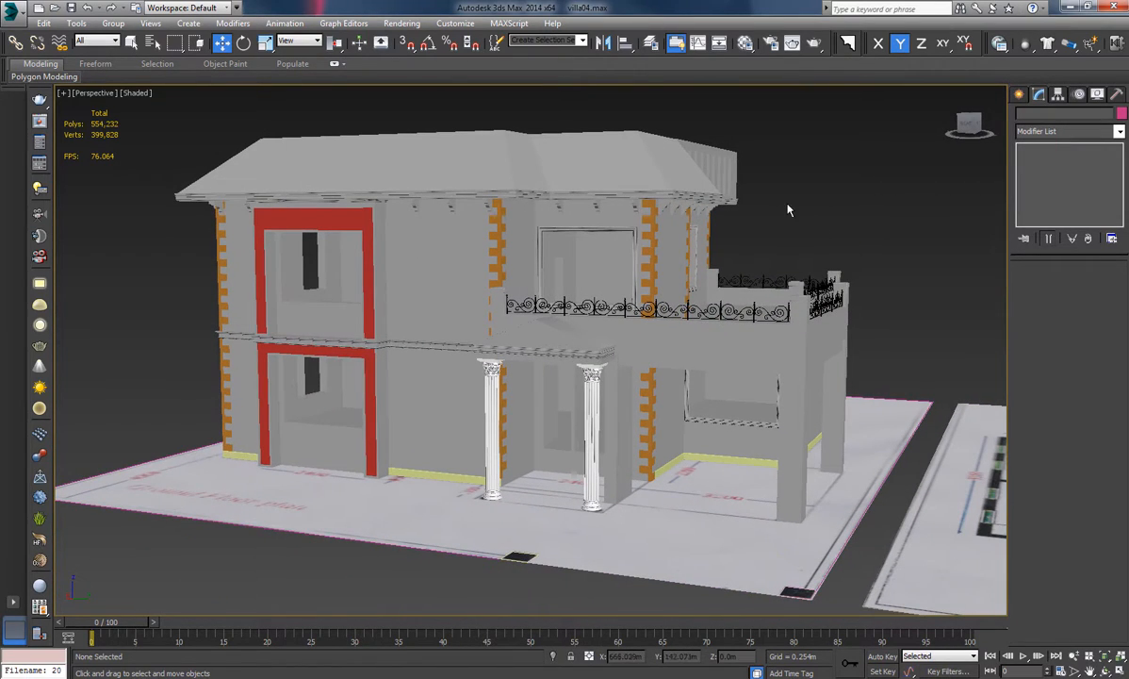
left_click(594, 419)
left_click(485, 414, "ctrl")
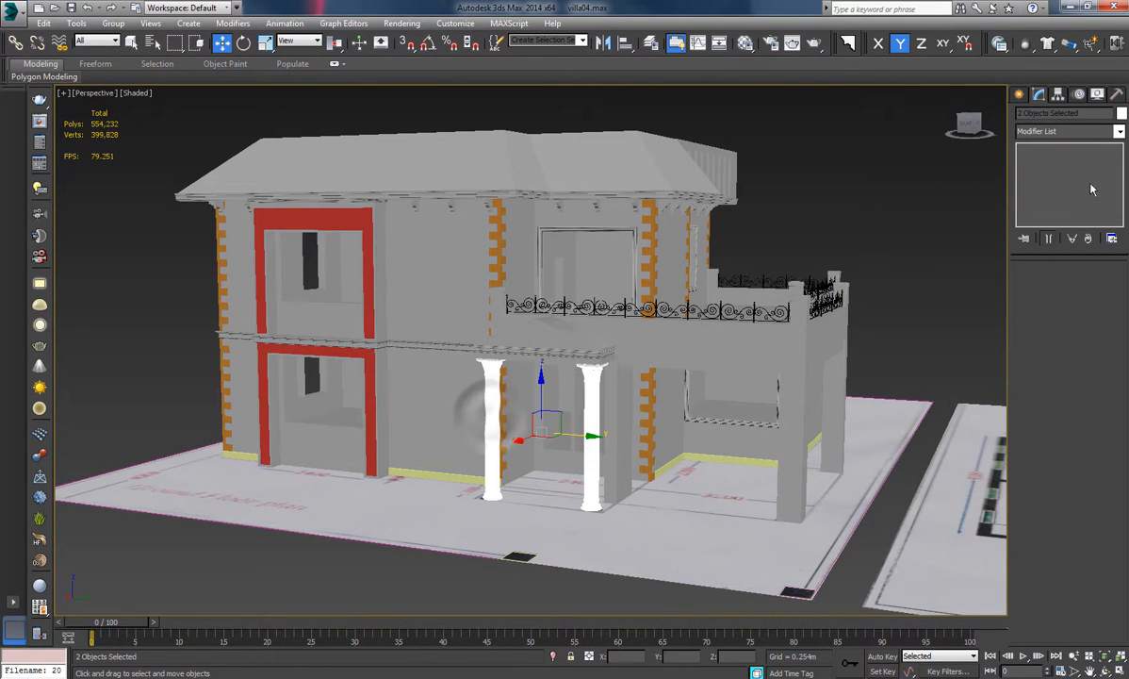
left_click(1121, 112)
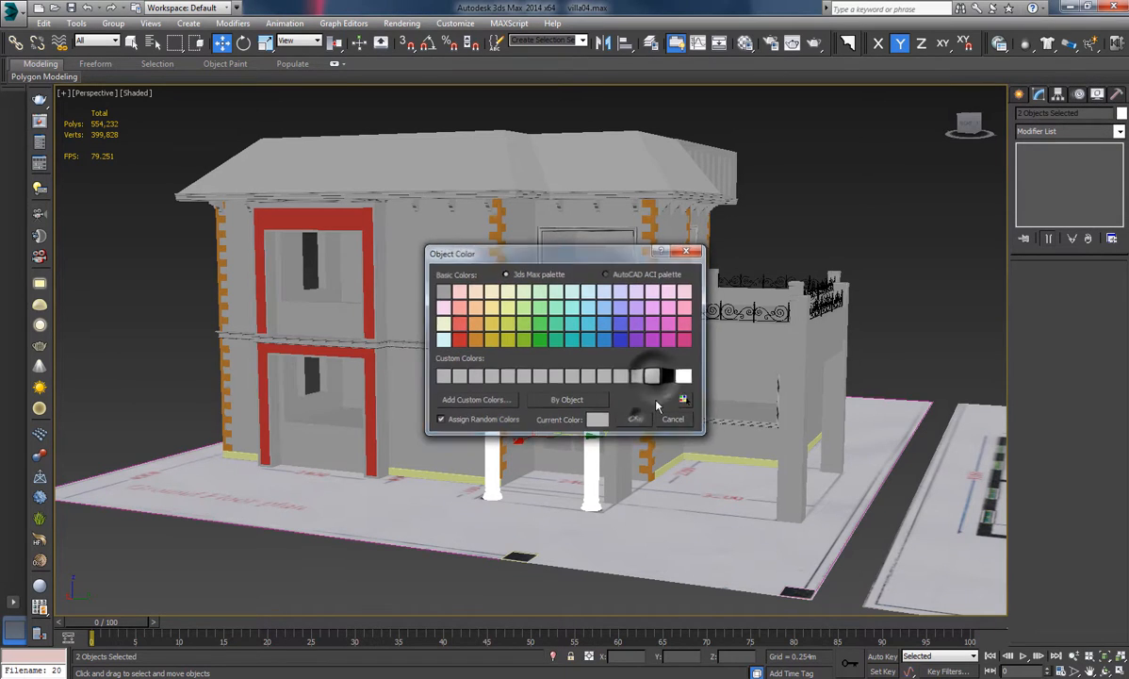
left_click(635, 419)
left_click(796, 193)
Change the yellow plinth's object color to the same custom grey and deselect it.
left_click(714, 459)
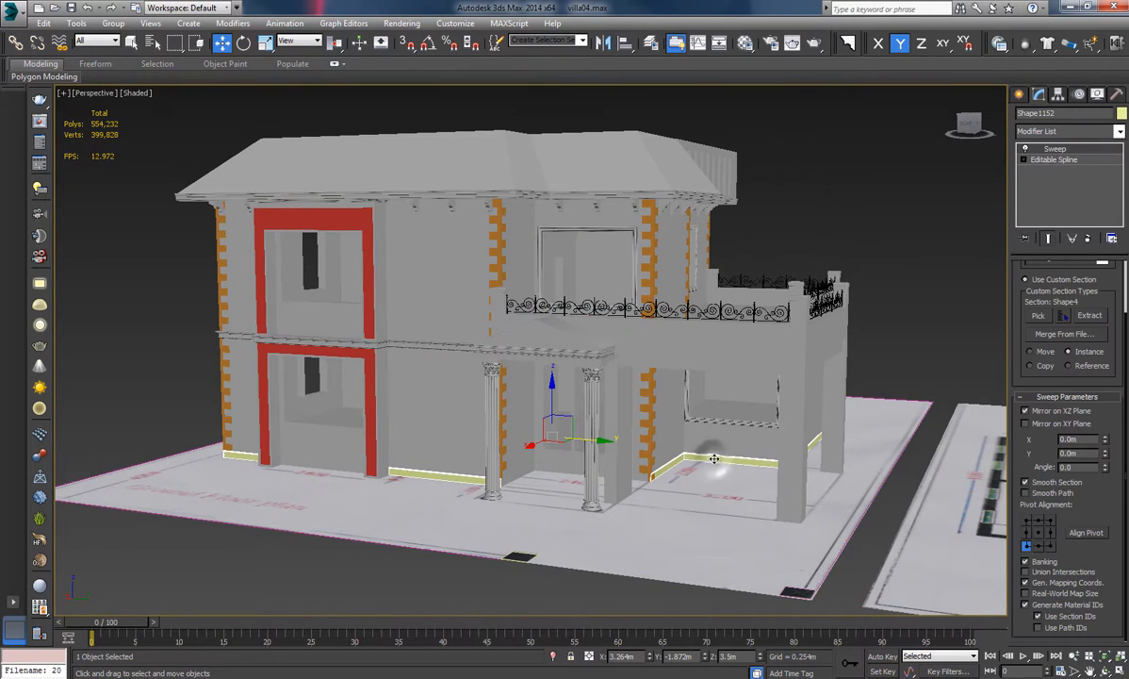
left_click(650, 375)
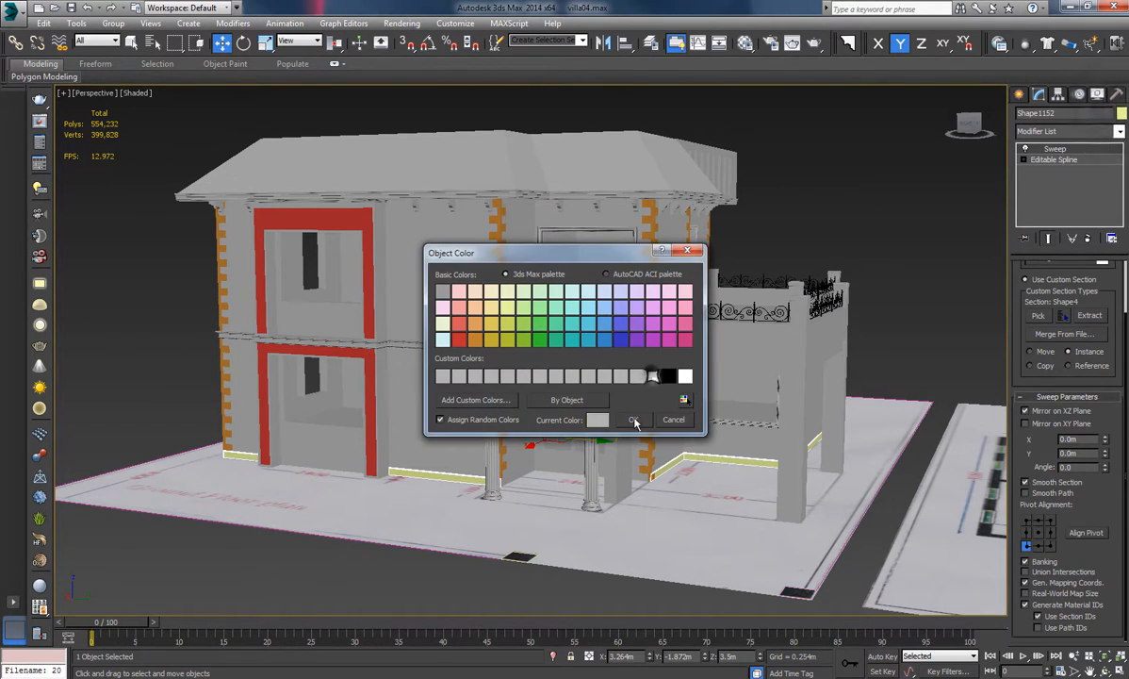
left_click(633, 420)
left_click(800, 218)
Isolate the ground floor plan plane under the villa and frame it in the viewport.
middle_click_drag(744, 444, 342, 428, "alt")
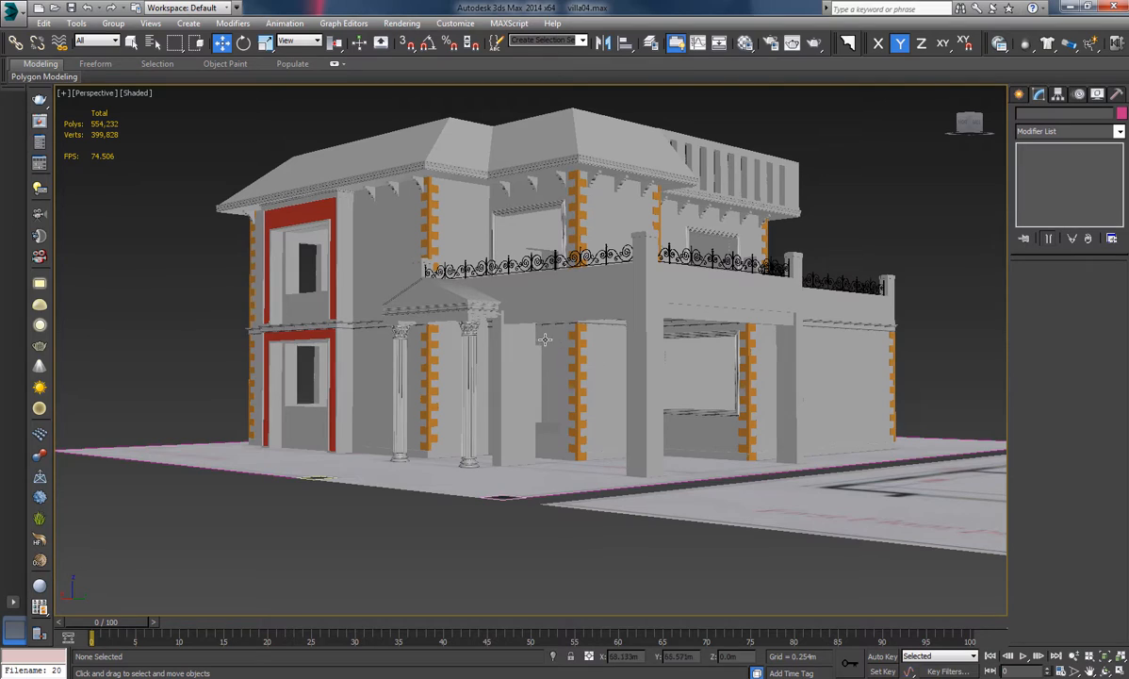
middle_click_drag(467, 435, 674, 485)
scroll(595, 487, "up", 3)
scroll(596, 487, "up", 4)
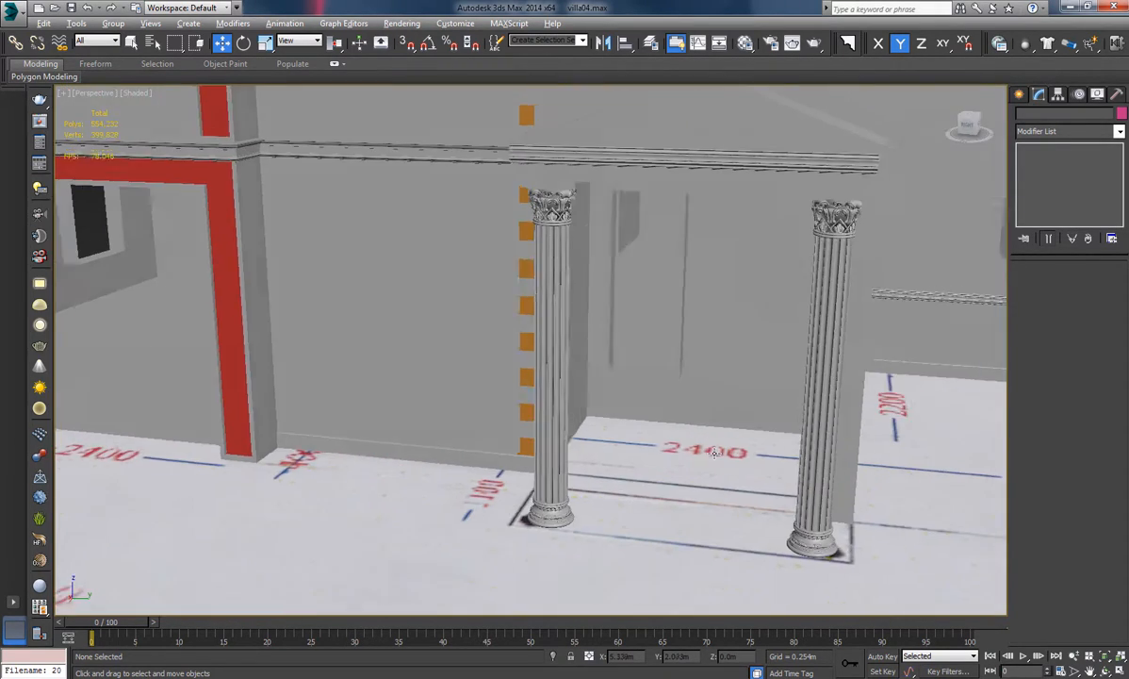
middle_click_drag(759, 451, 699, 486, "alt")
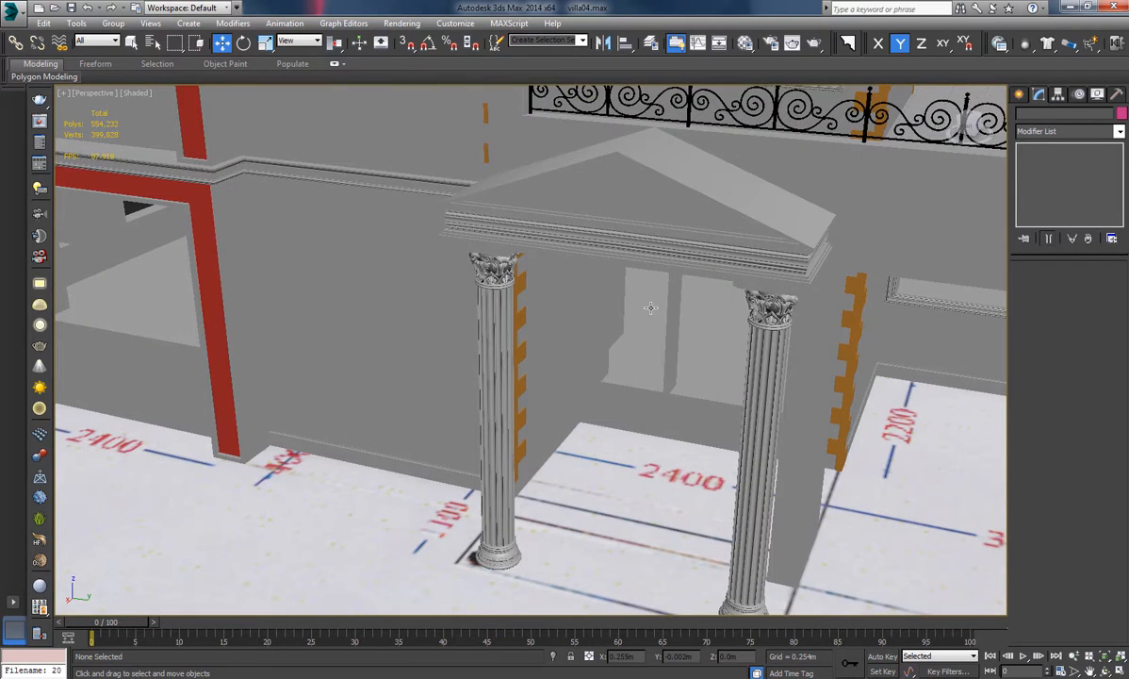
middle_click_drag(650, 308, 646, 412, "alt")
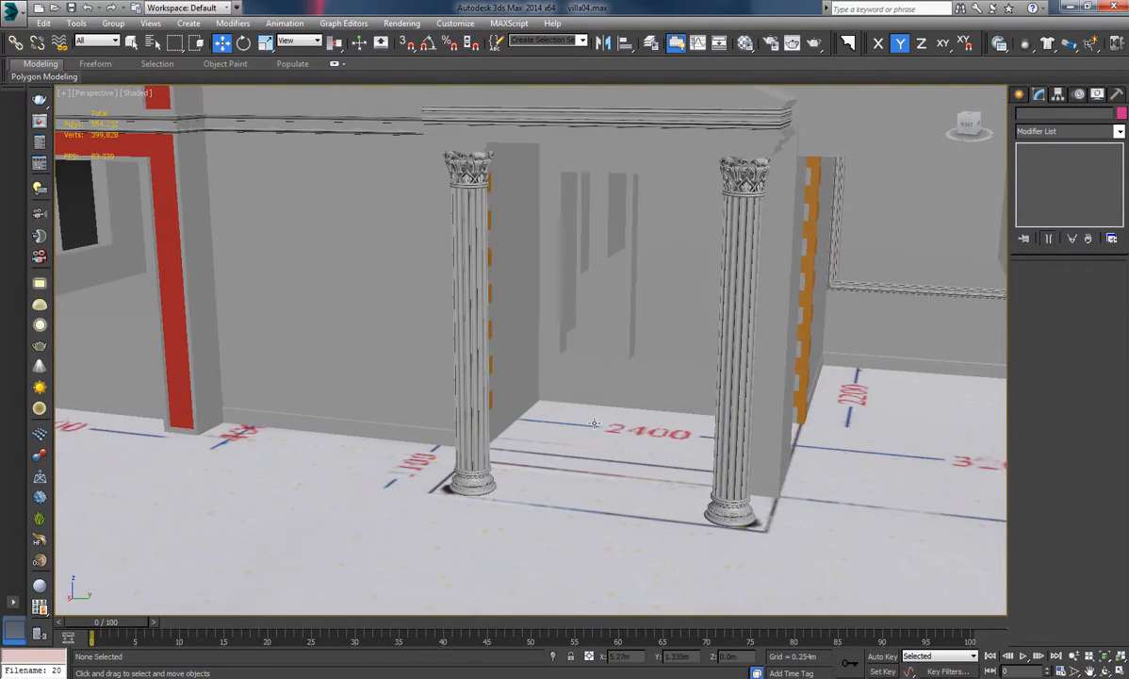
left_click(577, 514)
key("z")
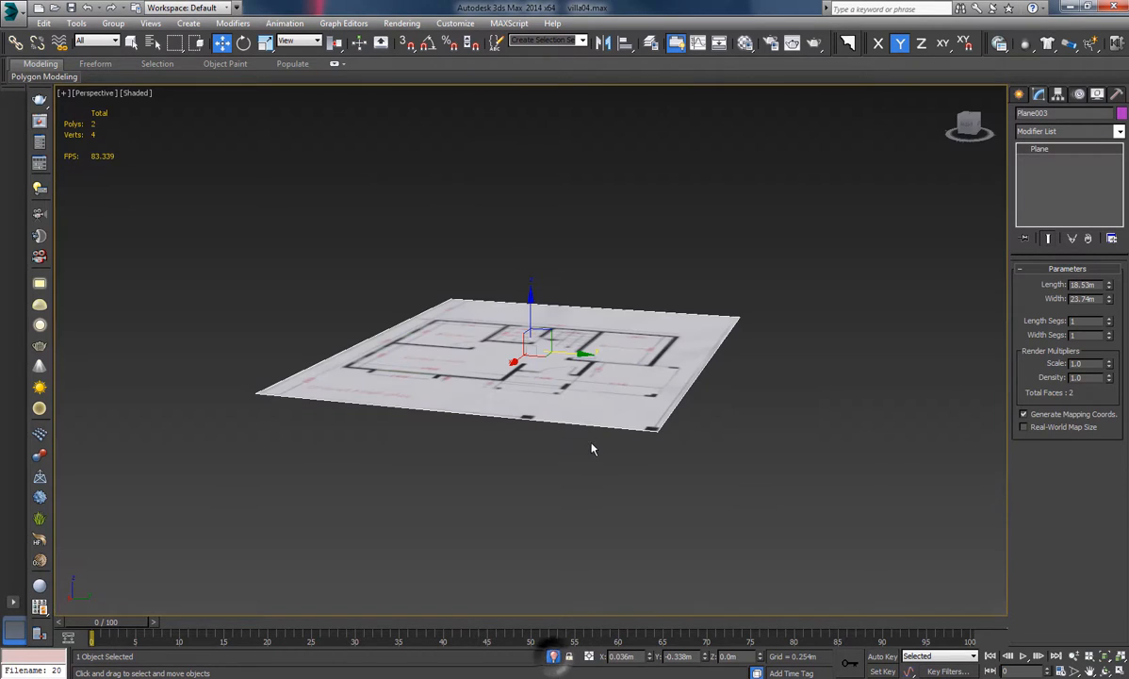
In the top view, draw a box about 2.89 m by 0.41 m on the plan's entrance, between the two walls behind the portico.
key("t")
scroll(579, 351, "down", 4)
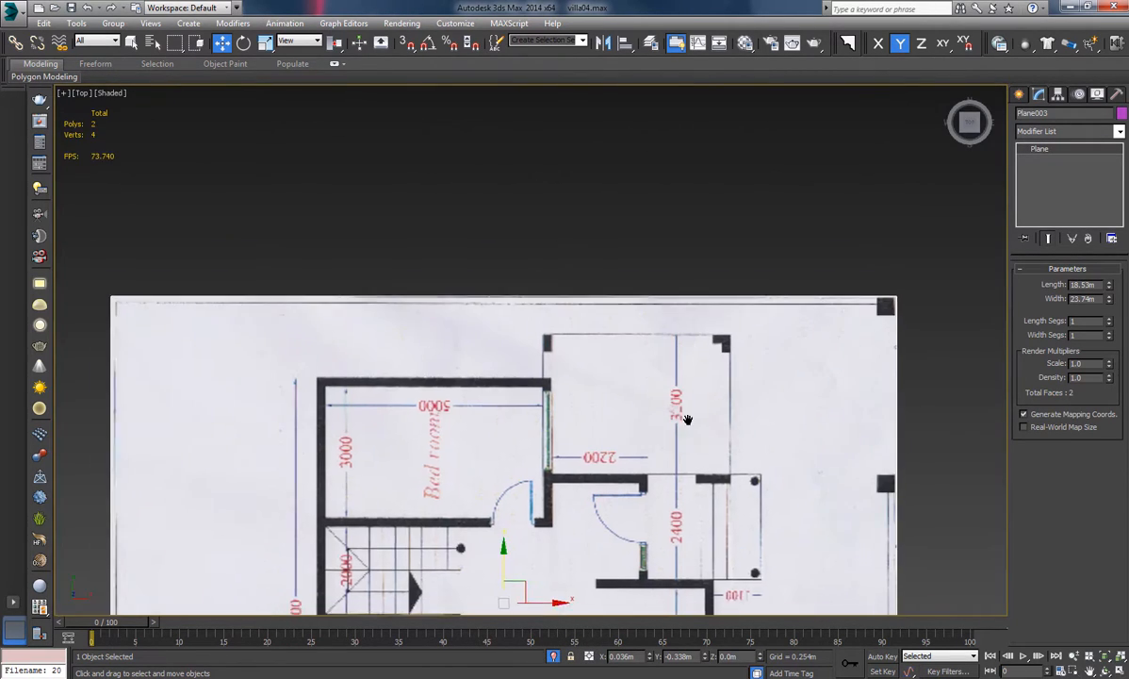
scroll(581, 318, "up", 3)
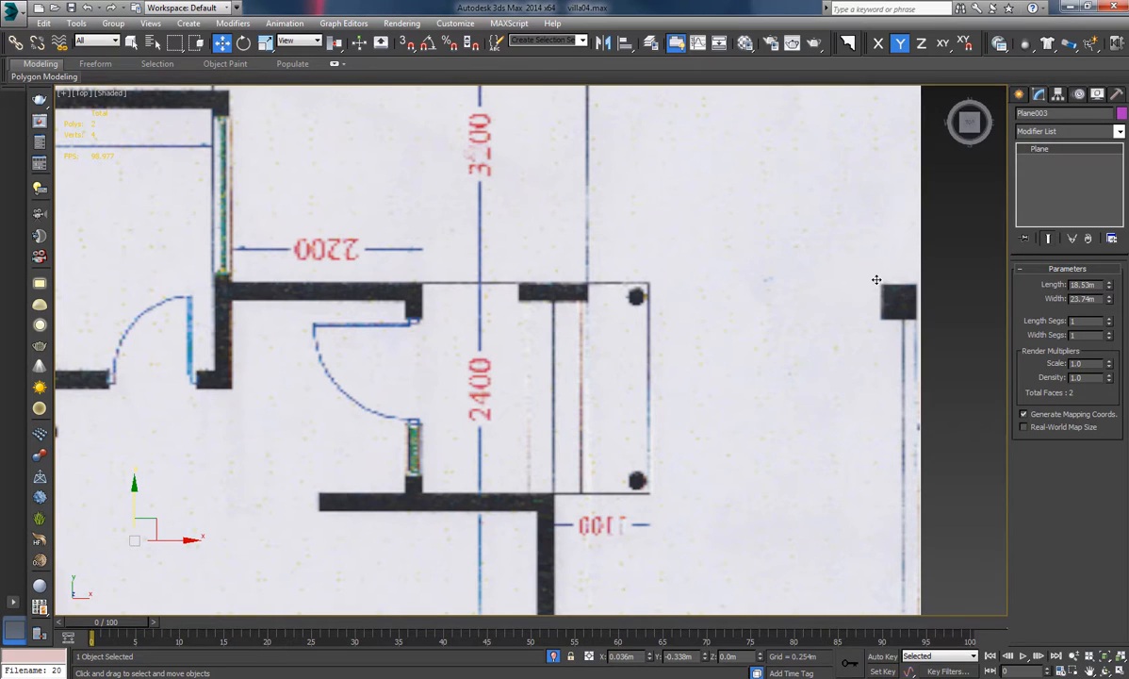
left_click(1018, 94)
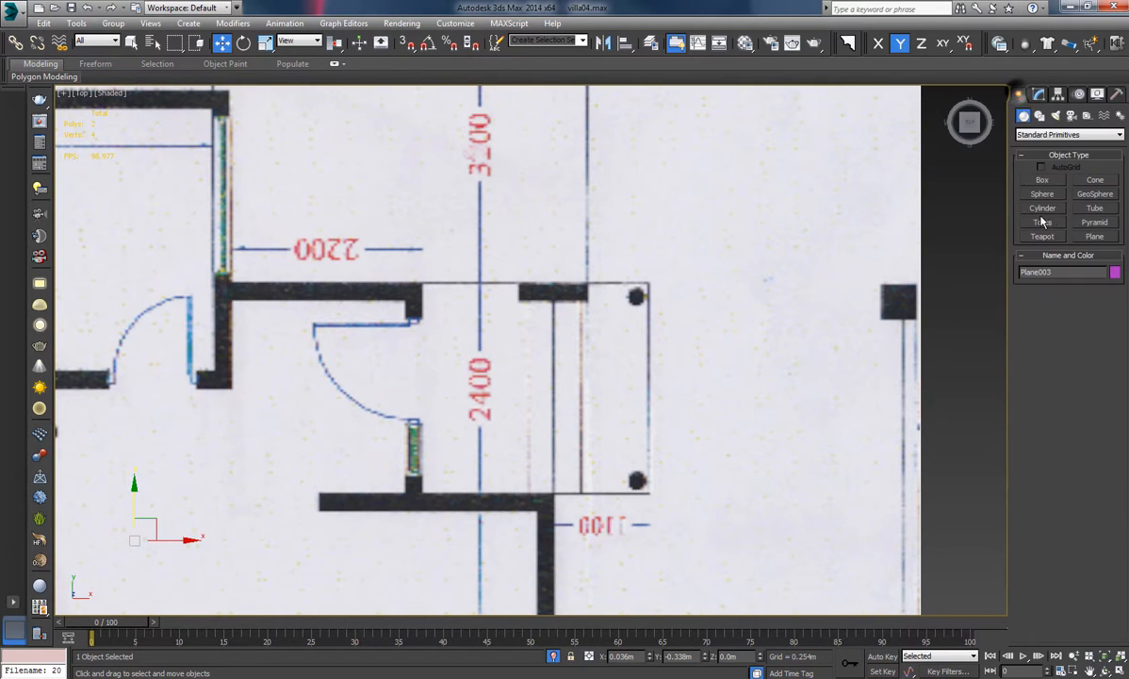
left_click(1043, 179)
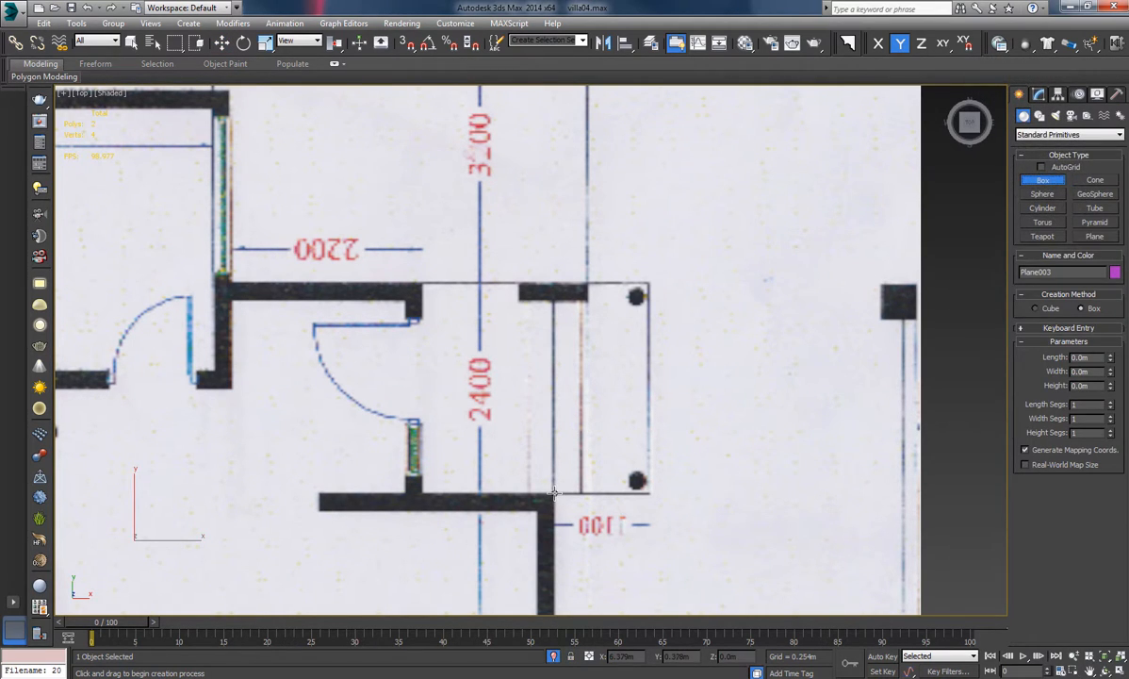
left_click_drag(555, 492, 531, 302)
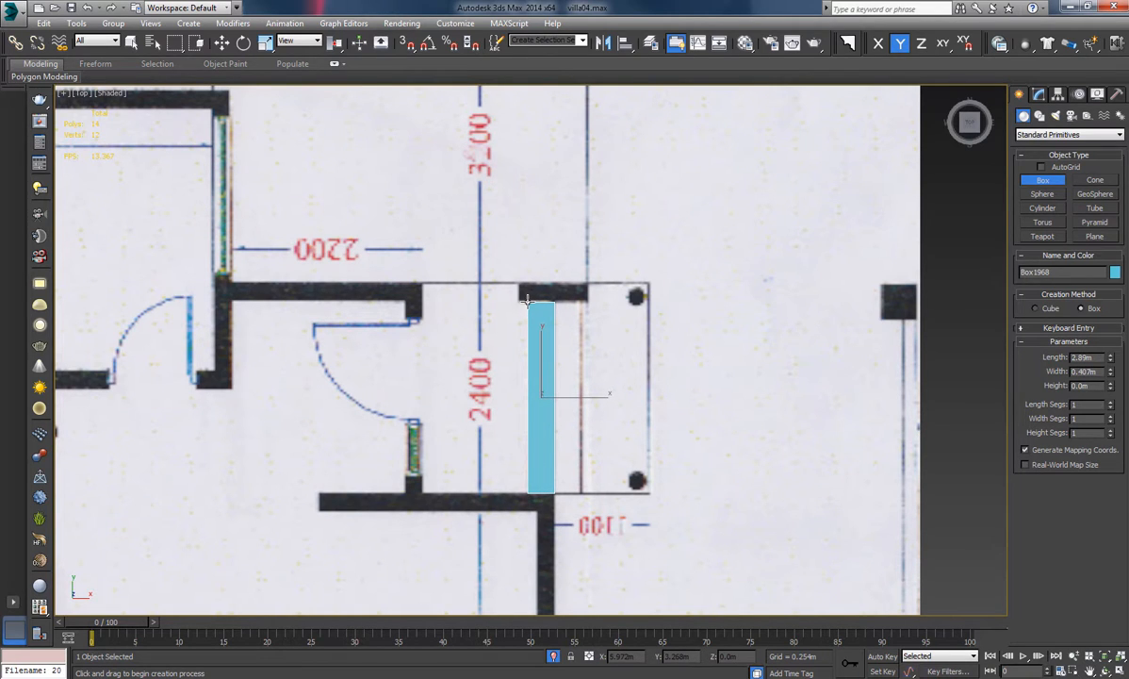
Set the box's height to 0.2 m, width to 0.4 m and length to 2.9 m.
double_click(1075, 385)
type("0.2m")
double_click(1099, 372)
type(".")
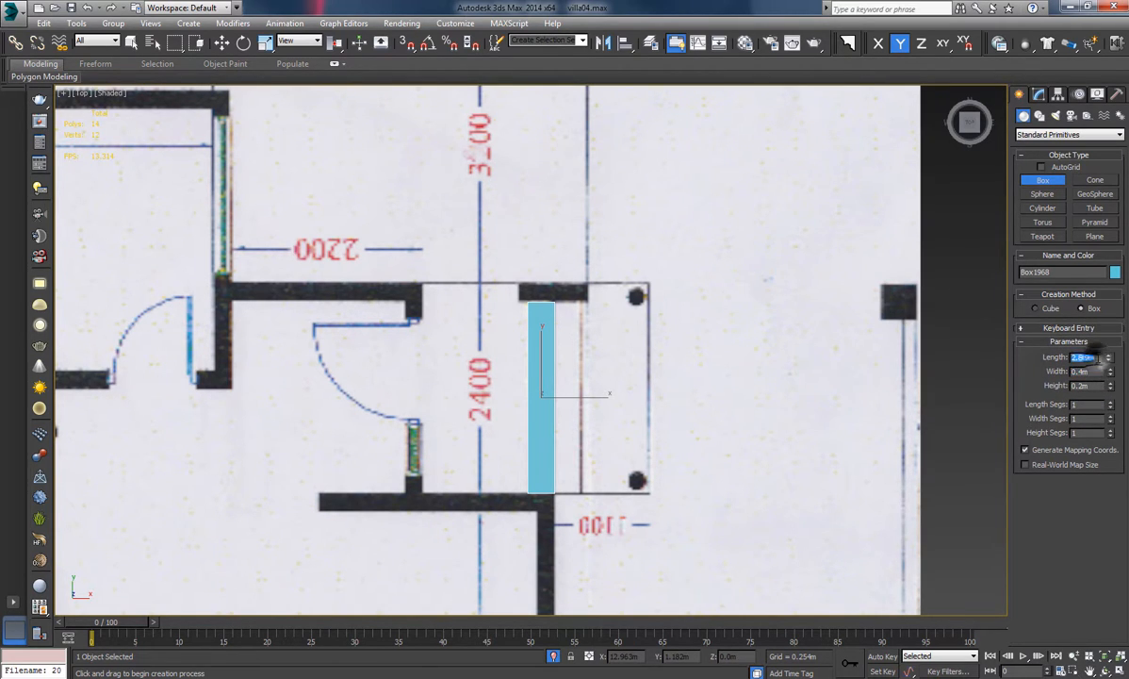
type("3")
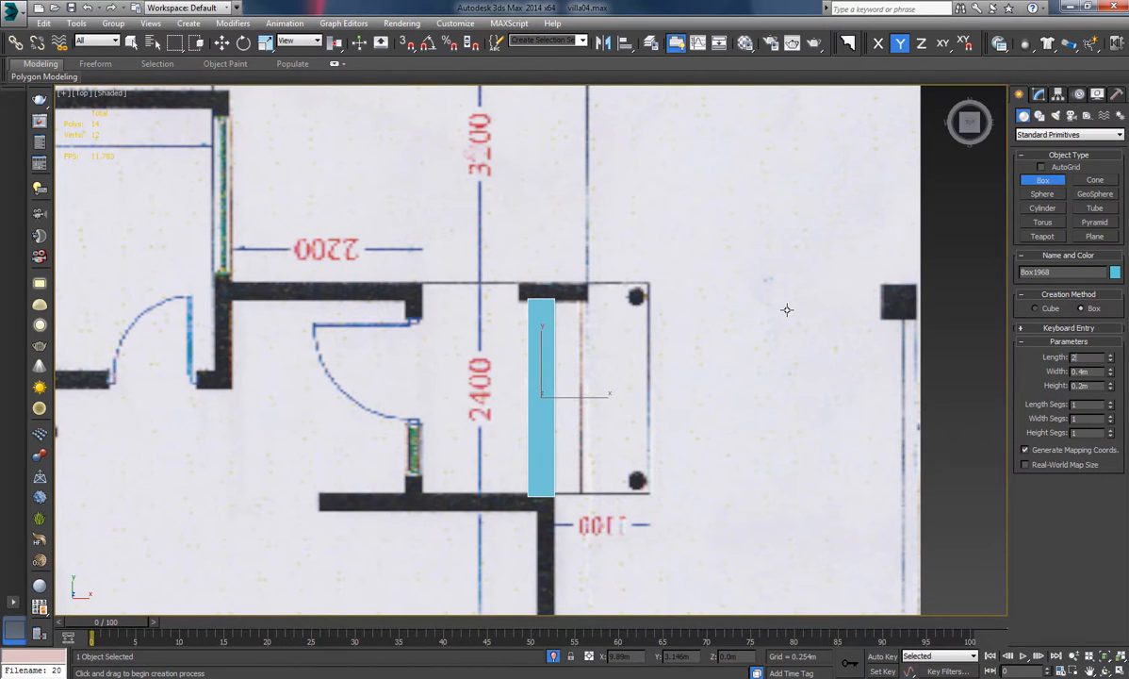
key("Return")
key("Return")
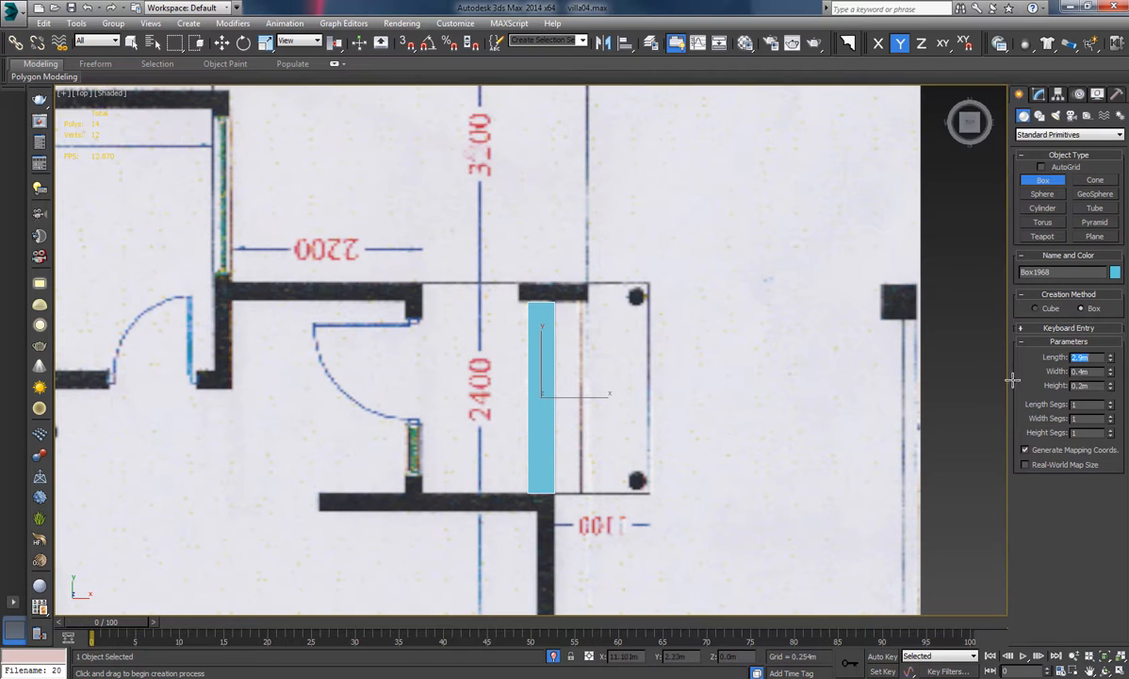
Finish creating the box and change its length to 3.2 m.
left_click(222, 43)
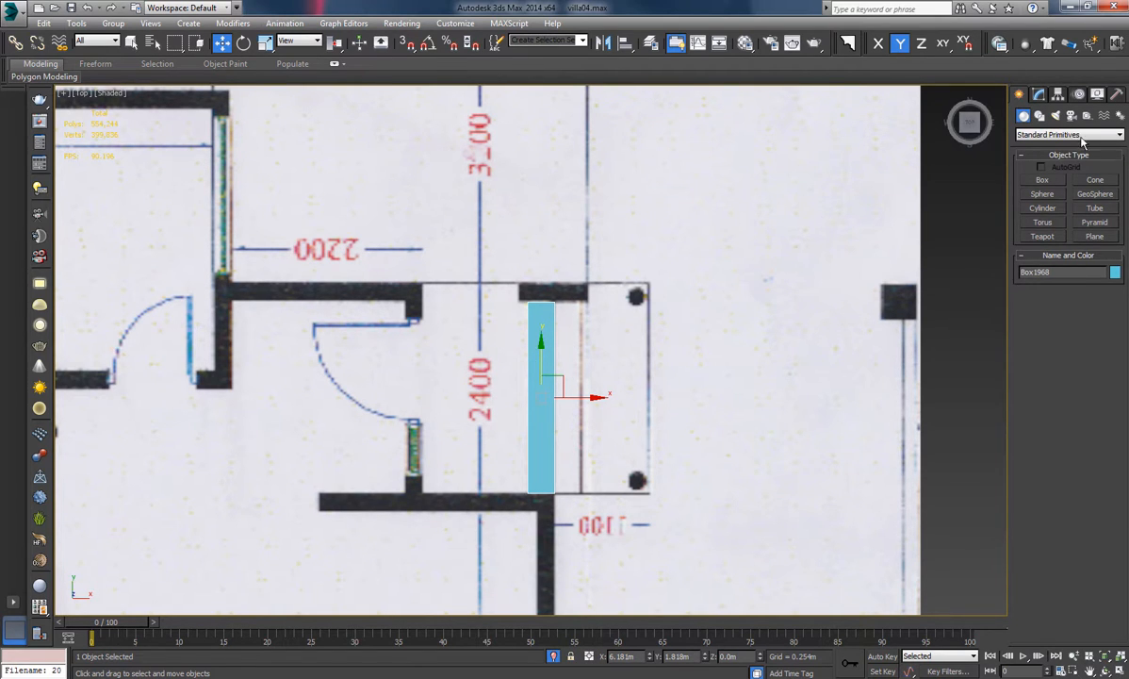
left_click(1039, 95)
double_click(1082, 284)
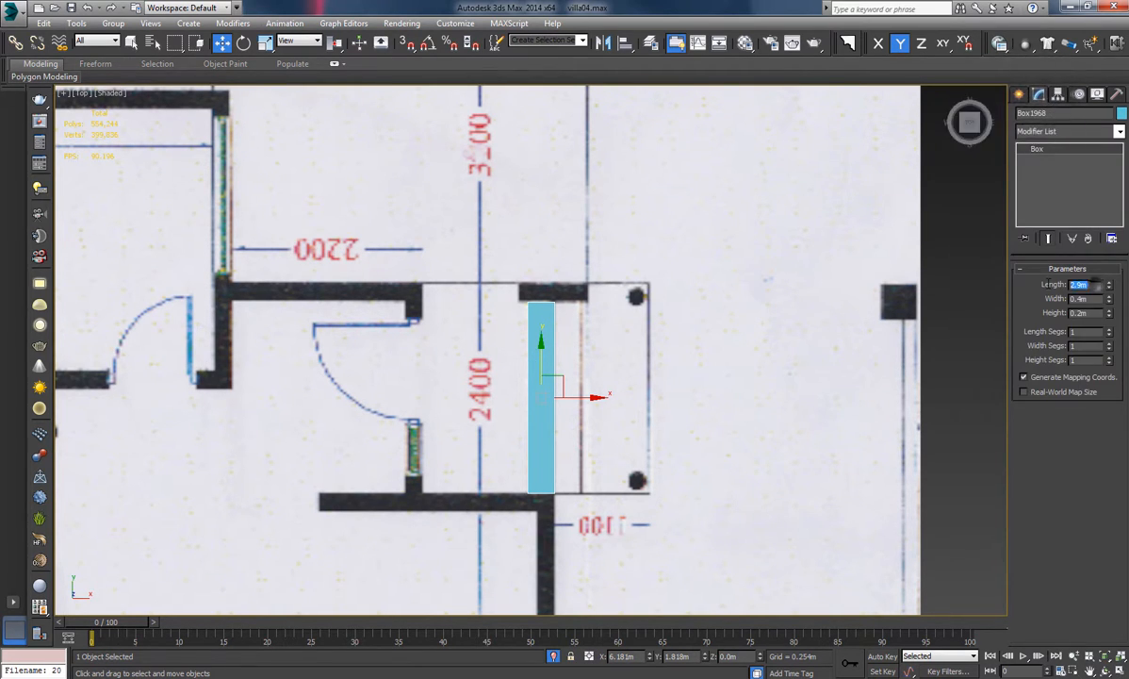
type("3.2")
key("Return")
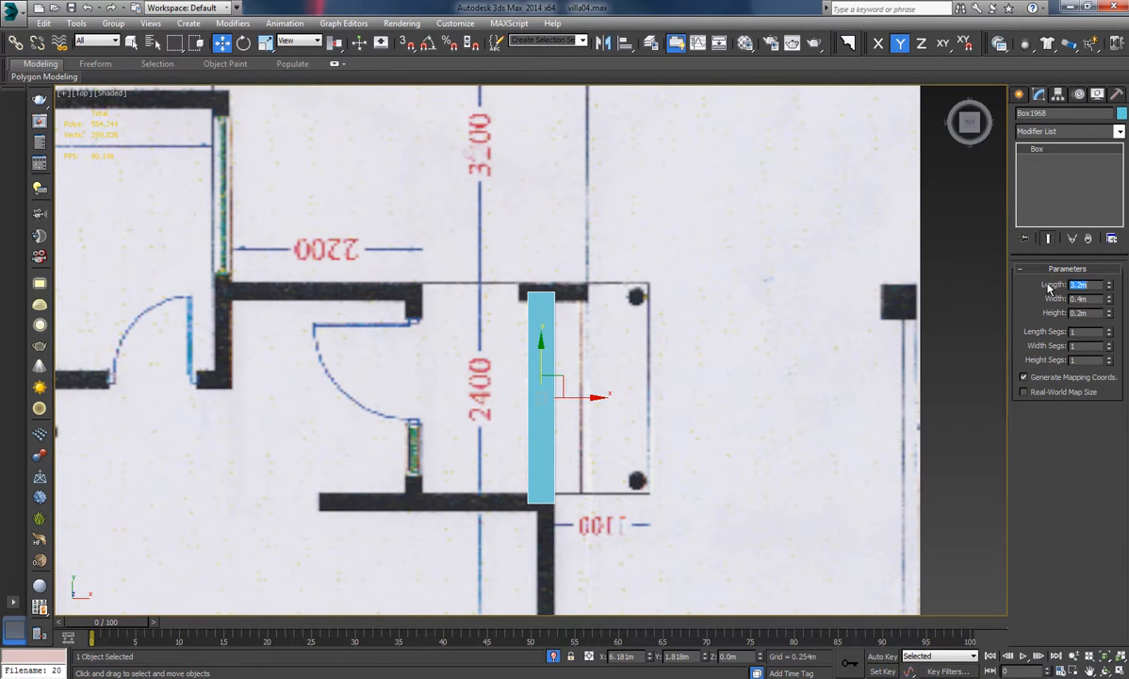
Move the step box to fit the plan's first entrance step, between the two step lines and flush with the portico outline.
left_click_drag(540, 358, 538, 348)
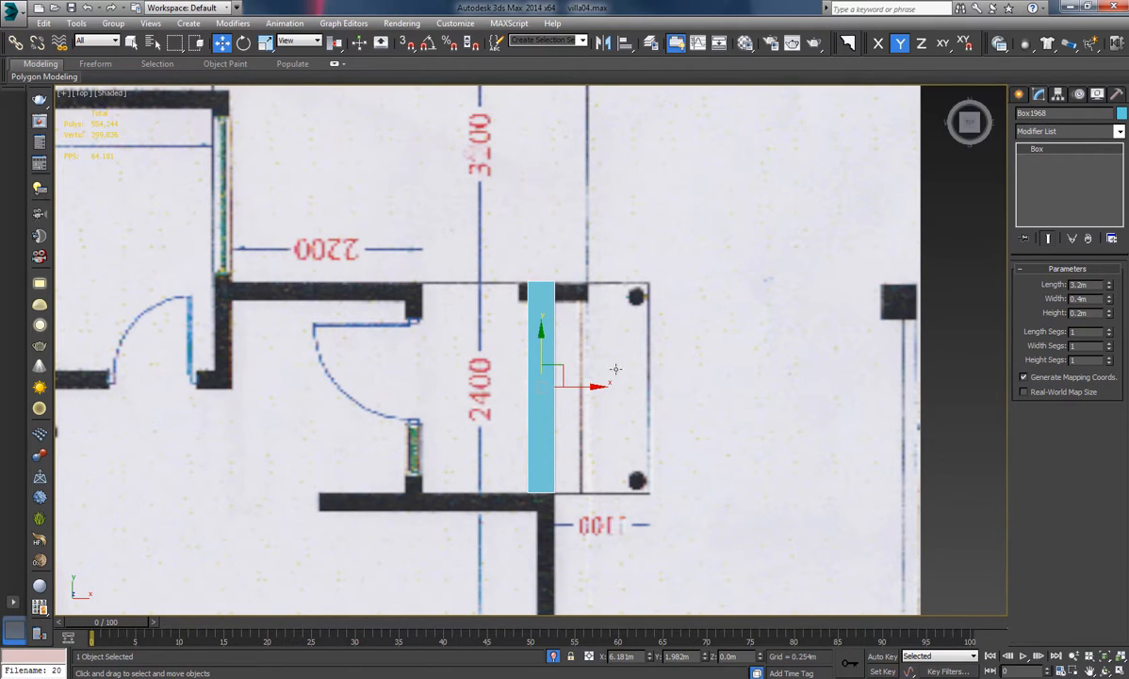
middle_click_drag(654, 378, 644, 376)
middle_click_drag(572, 383, 580, 385)
left_click_drag(592, 384, 617, 382)
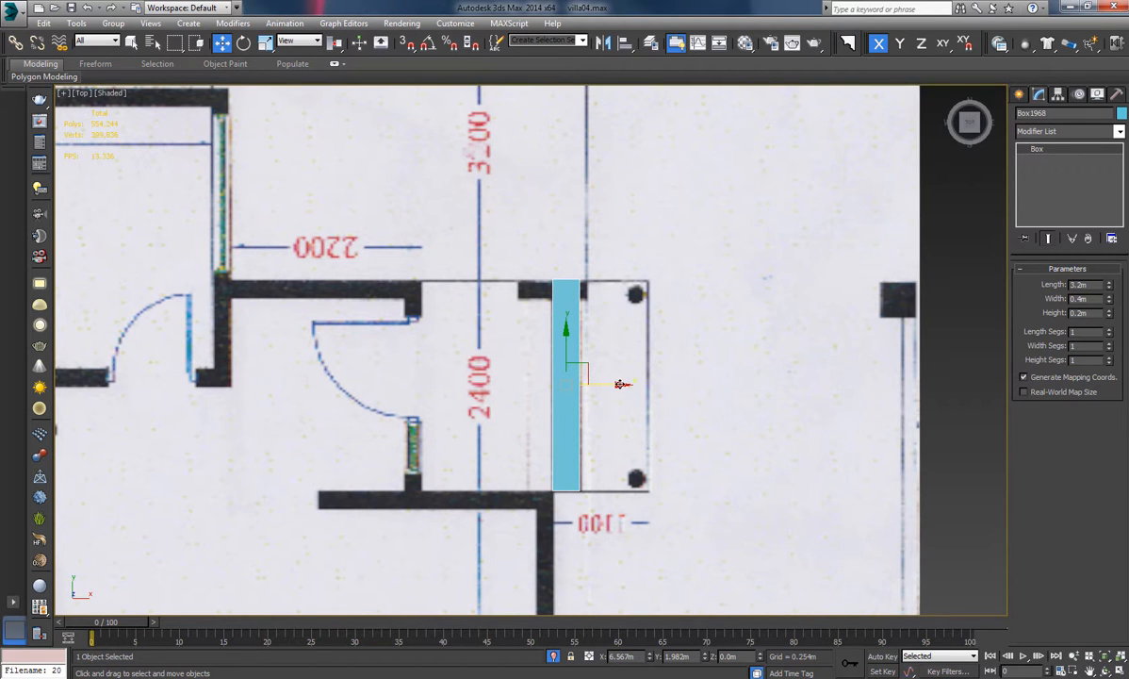
Switch to the perspective view and end isolation to bring back the villa around the step box.
middle_click_drag(619, 385, 606, 384)
scroll(598, 369, "up", 2)
key("p")
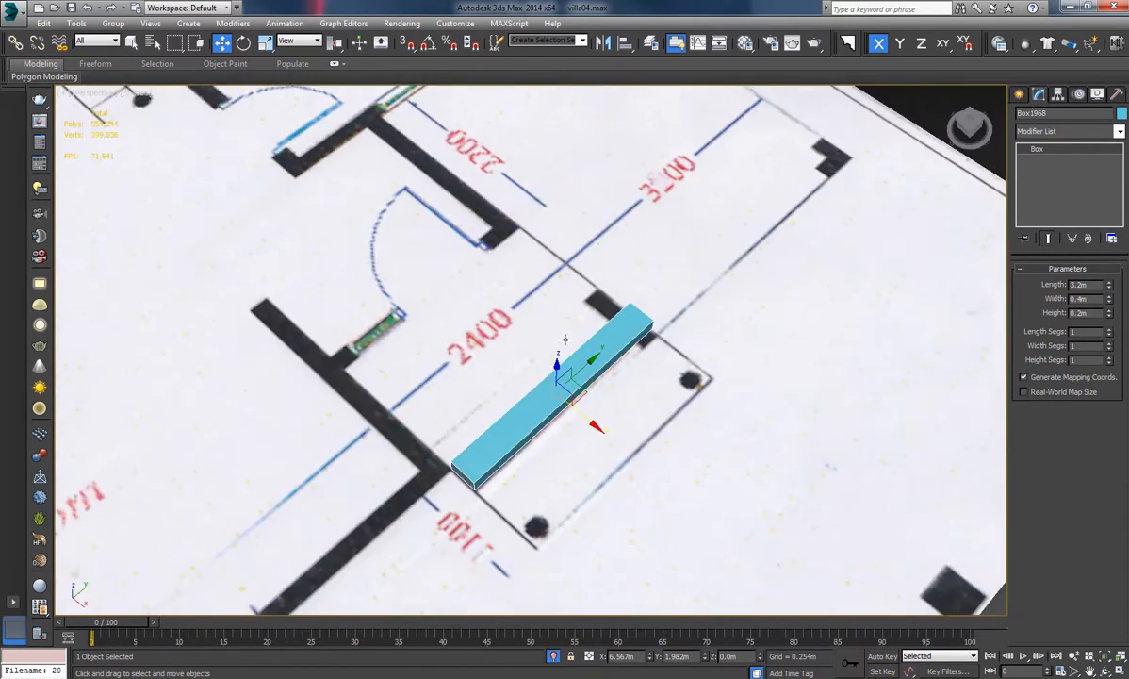
mouse_move(565, 339)
middle_mouse_down("alt")
mouse_move(482, 300)
mouse_move(487, 408)
mouse_move(459, 420)
middle_mouse_up("alt")
key("F3")
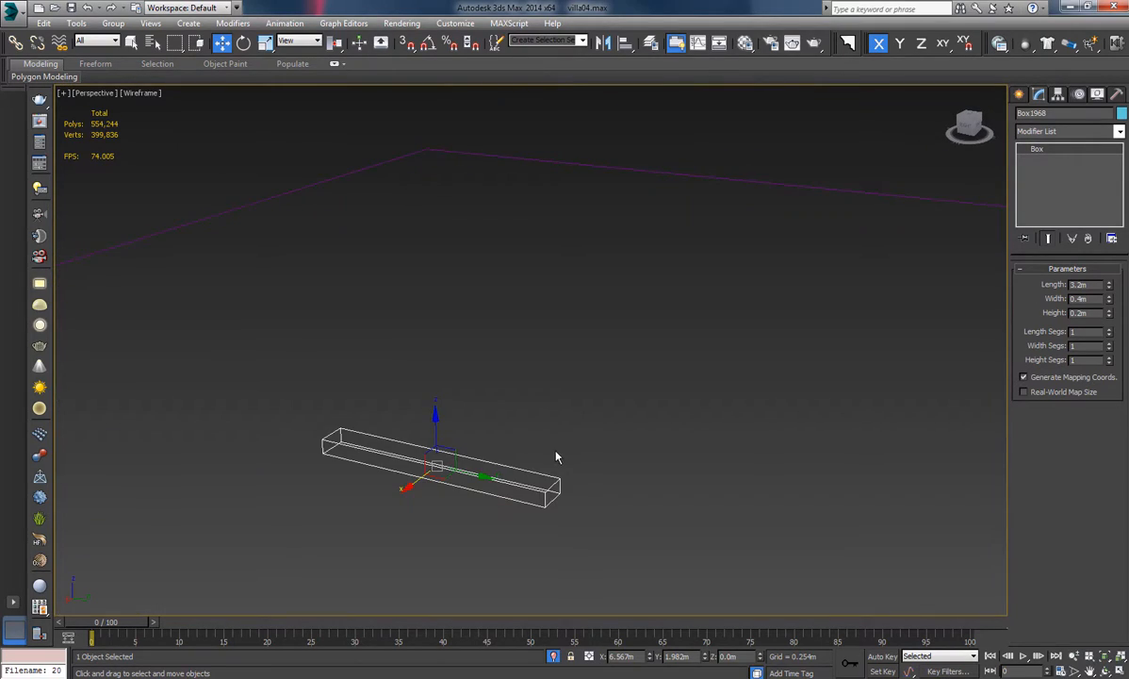
mouse_move(547, 449)
middle_mouse_down()
mouse_move(468, 454)
mouse_move(504, 445)
middle_mouse_up()
key("F3")
right_click(515, 431)
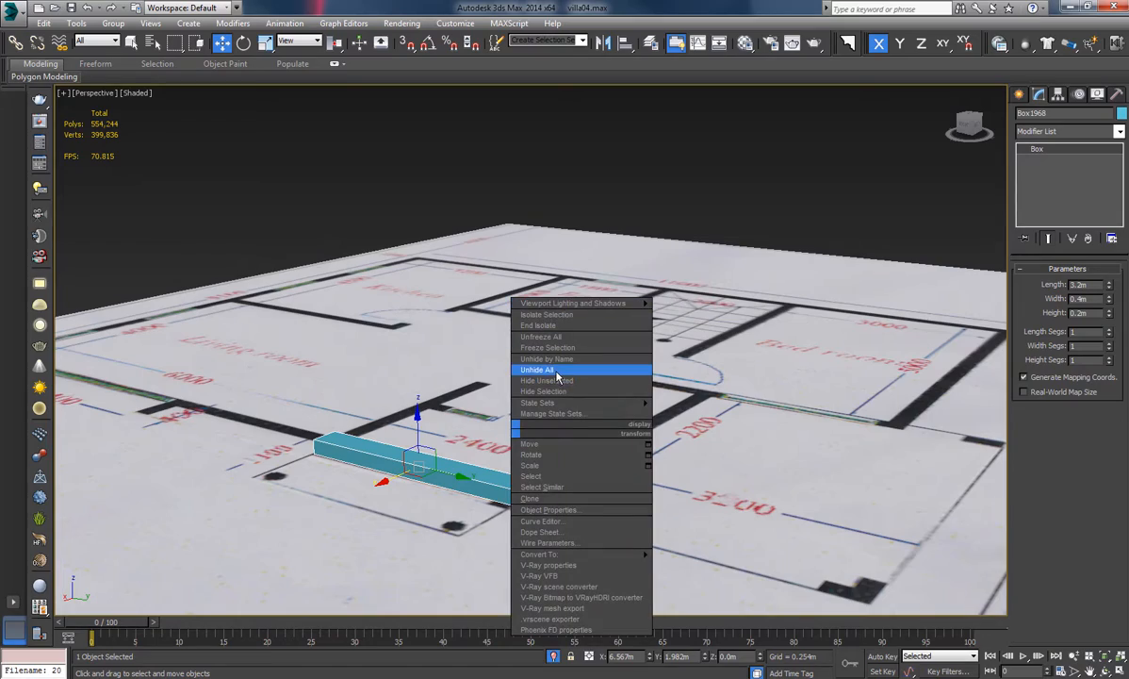
left_click(553, 657)
middle_click_drag(563, 482, 640, 394, "alt")
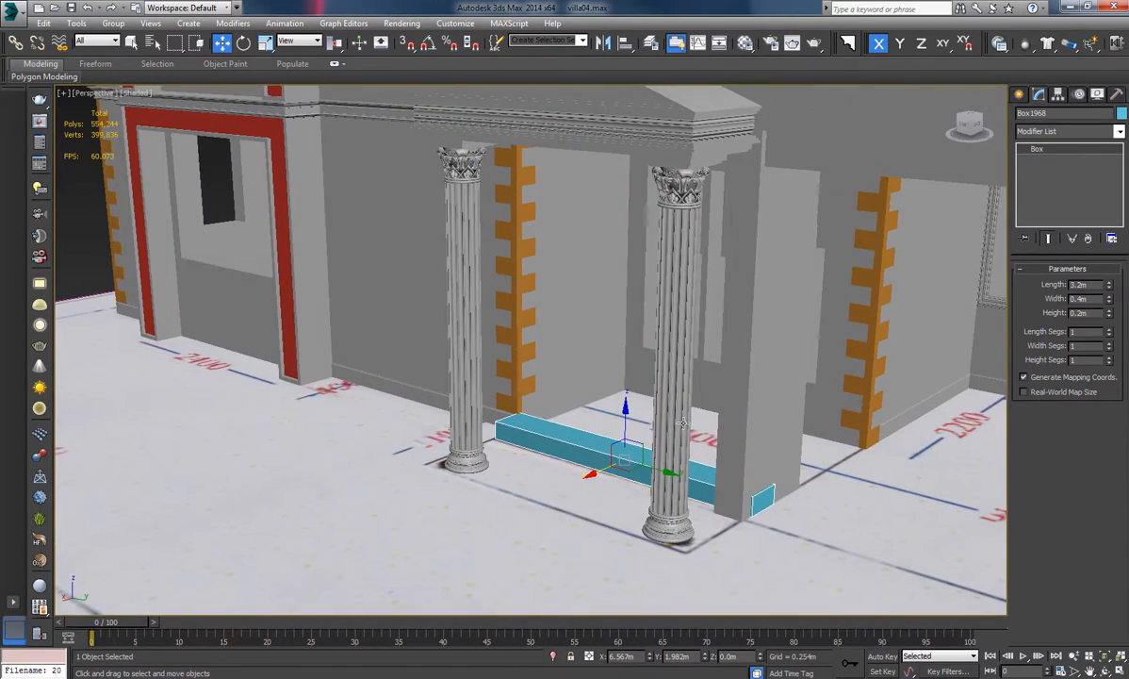
Hide the wall piece beside the portico column that covers the end of the step box.
left_click(754, 391)
middle_click_drag(732, 267, 679, 295, "alt")
right_click(677, 294)
left_click(718, 257)
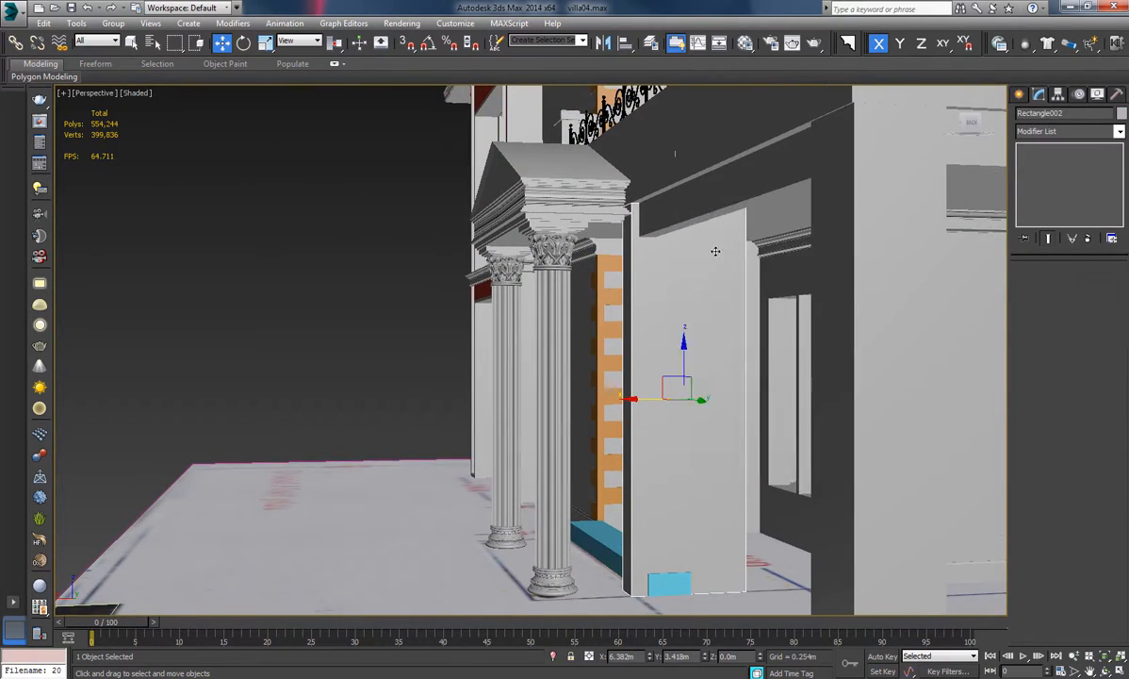
With snapping on, clone the step box twice from its lower front corner to the upper back edge to form a three-step stair.
middle_click_drag(718, 250, 658, 535, "alt")
left_click(606, 497)
scroll(633, 507, "up", 3)
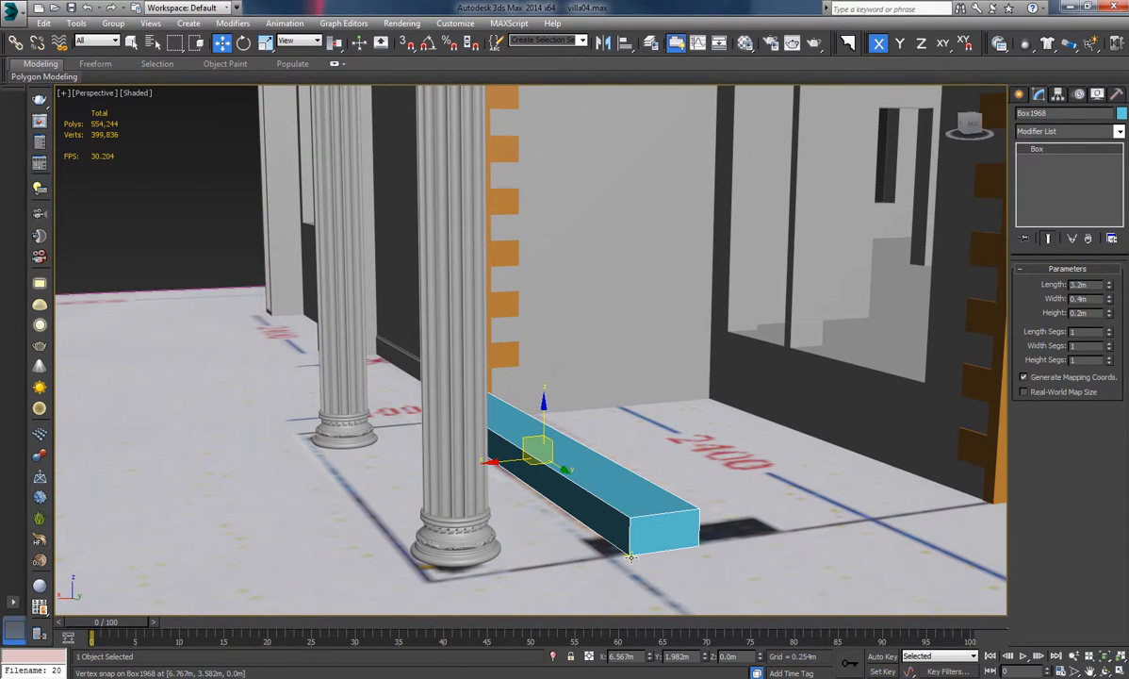
key("s")
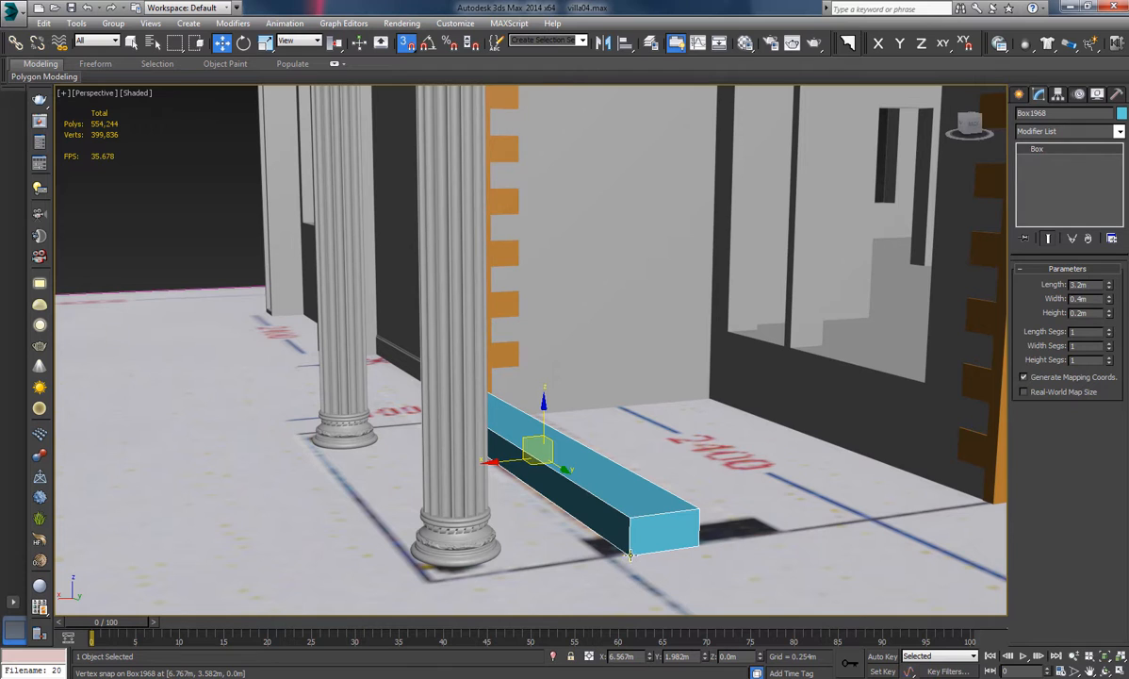
mouse_move(628, 555)
left_mouse_down("shift")
mouse_move(640, 567)
mouse_move(697, 472)
mouse_move(716, 520)
left_mouse_up("shift")
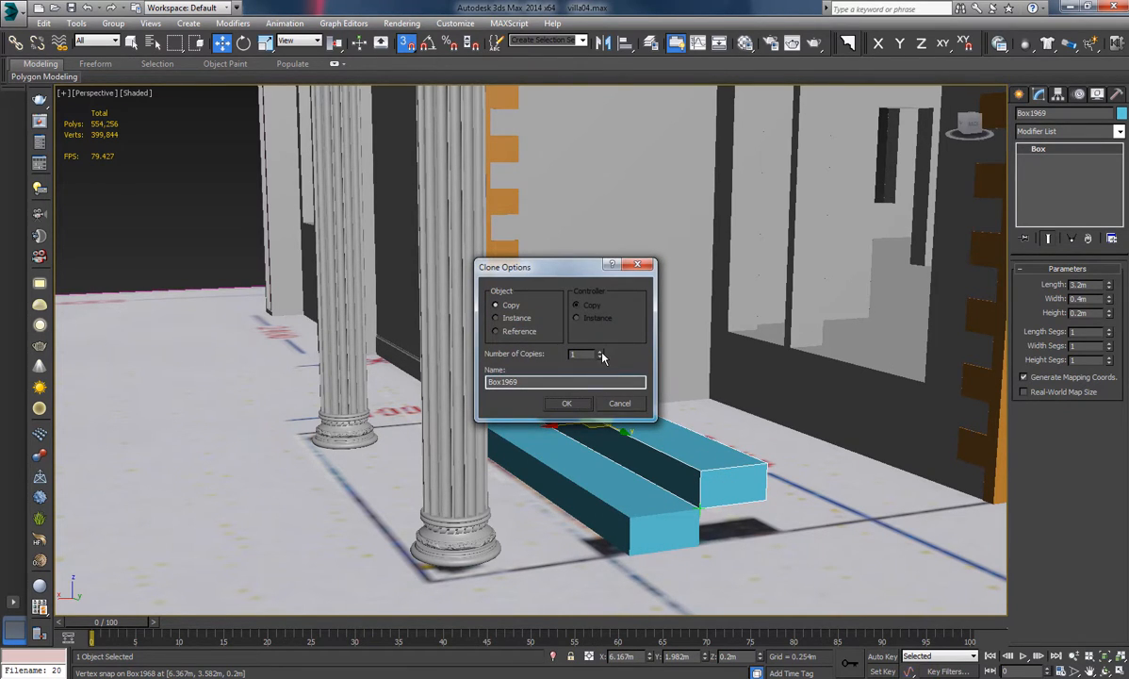
left_click(568, 403)
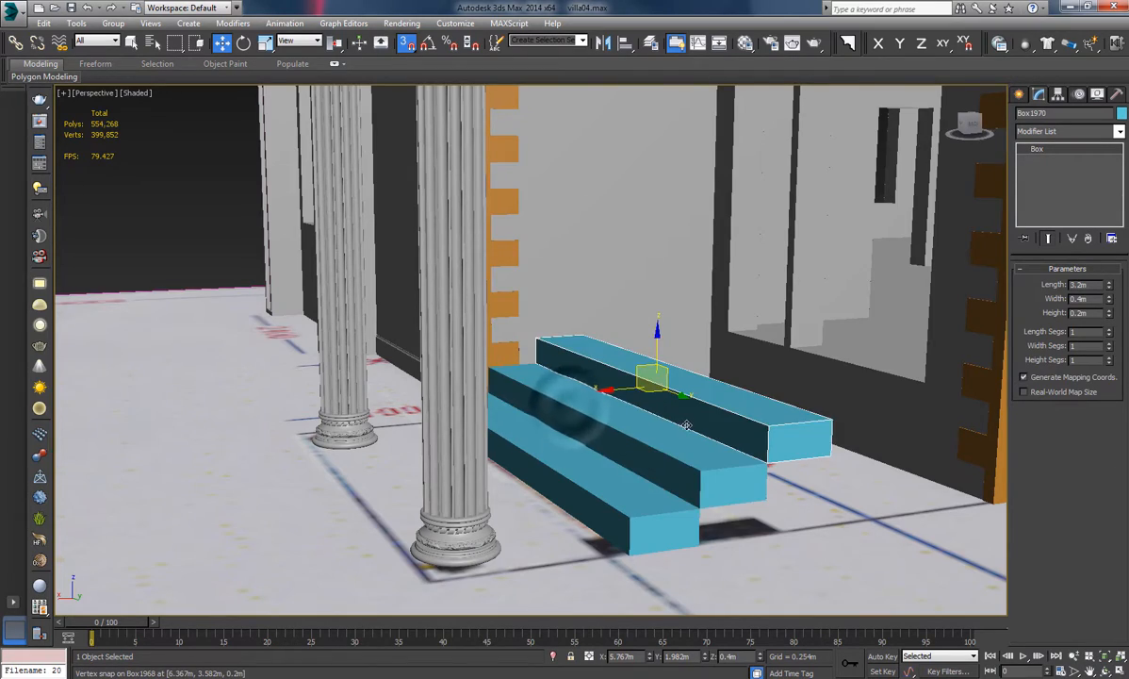
Convert the top step to an editable poly and attach the two lower steps to it.
mouse_move(612, 405)
middle_mouse_down("alt")
mouse_move(710, 410)
mouse_move(665, 401)
mouse_move(655, 434)
mouse_move(618, 438)
middle_mouse_up("alt")
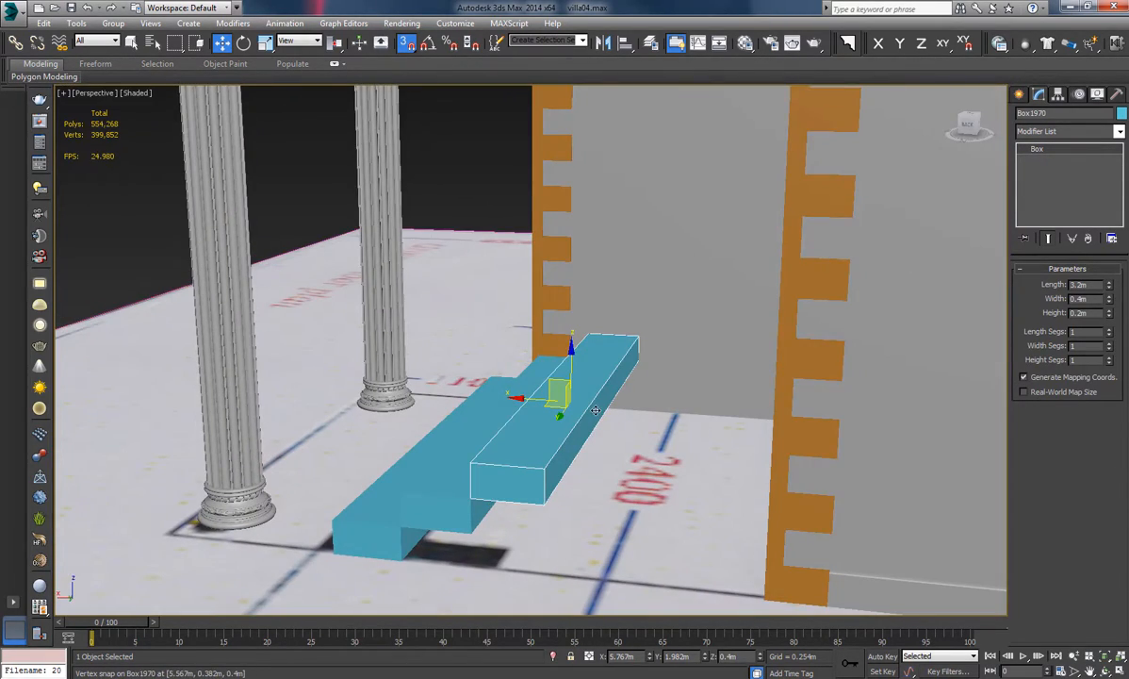
right_click(568, 423)
mouse_move(650, 549)
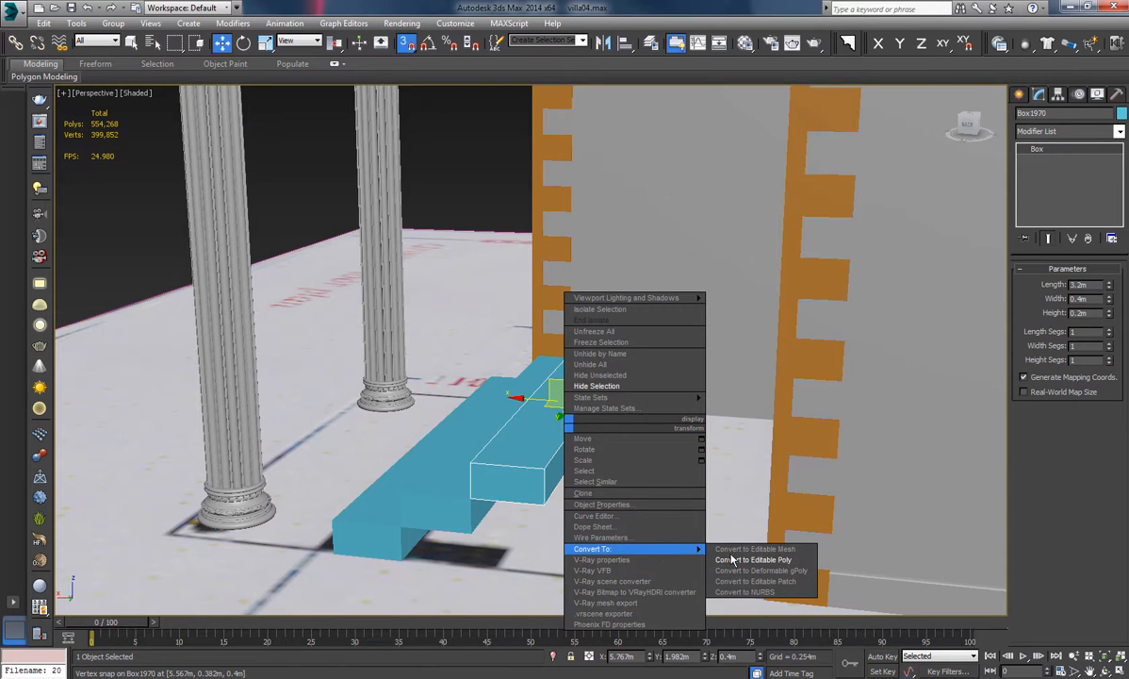
left_click(732, 560)
key("4")
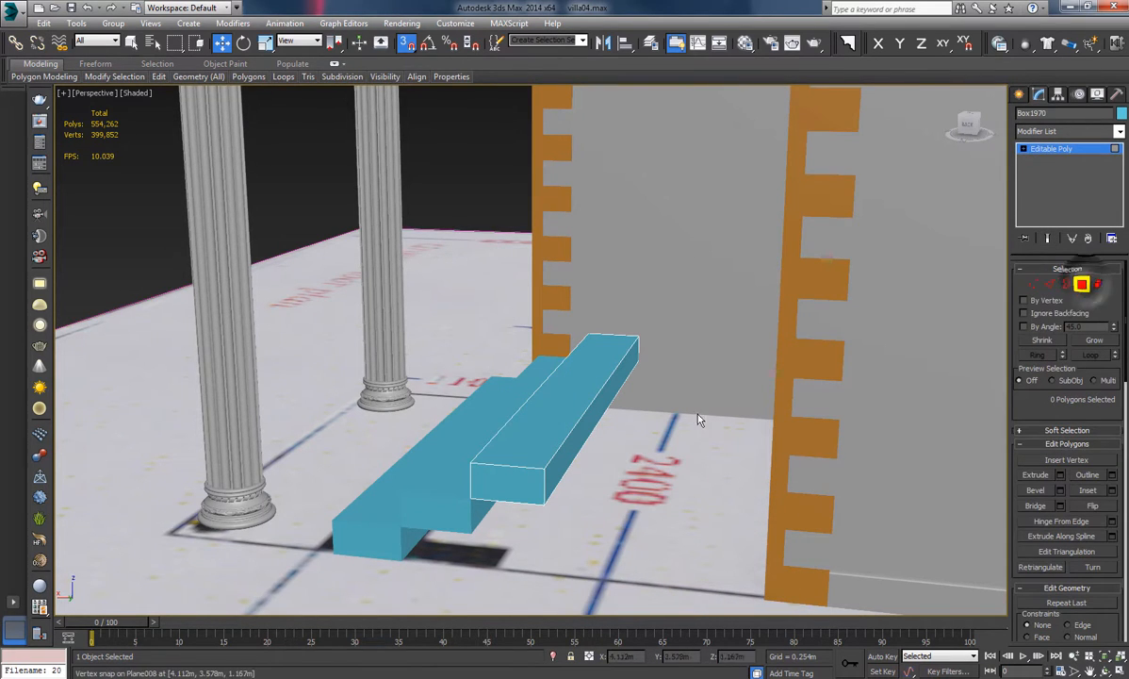
scroll(1039, 409, "down", 3)
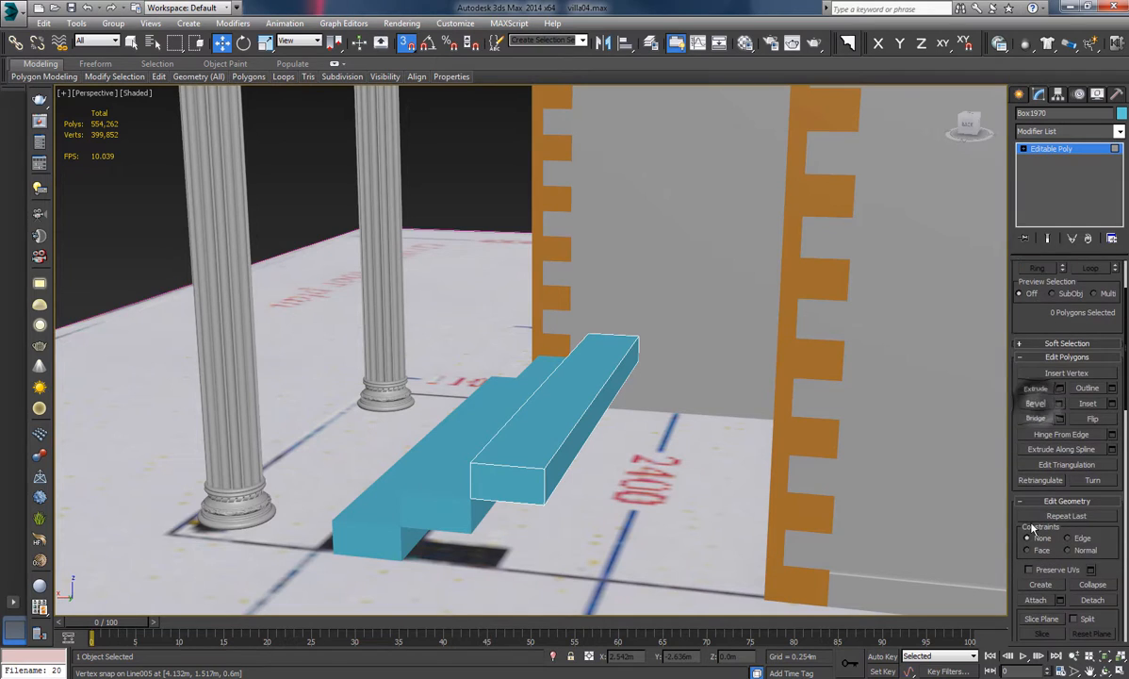
left_click(1036, 600)
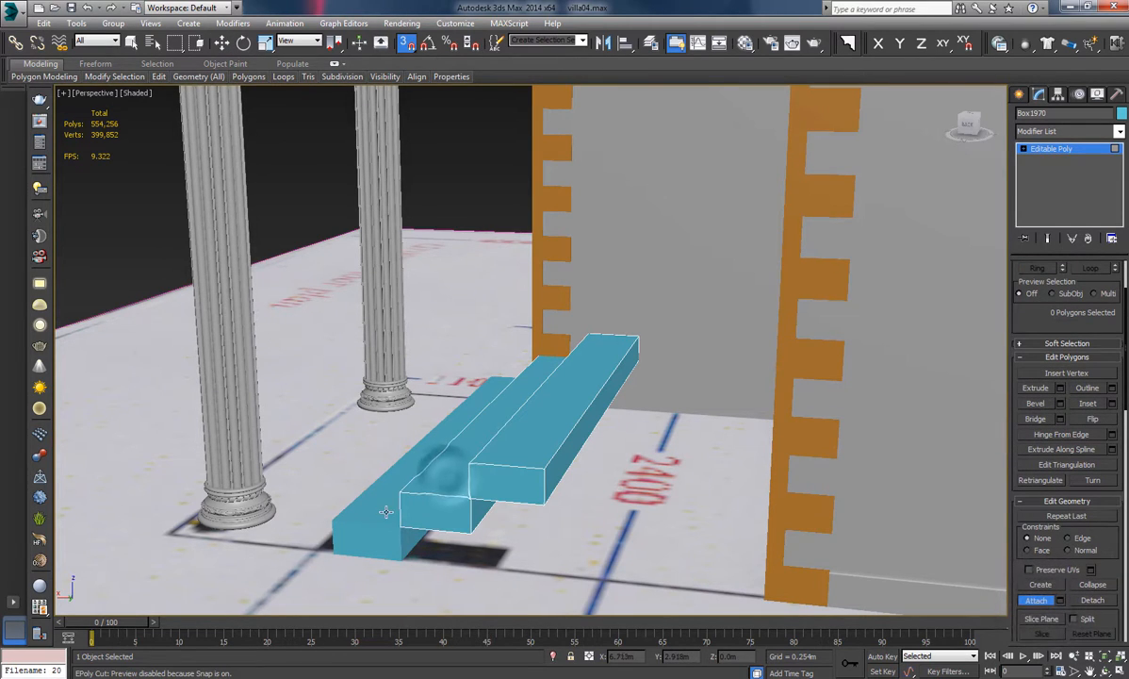
left_click(436, 462)
right_click(971, 563)
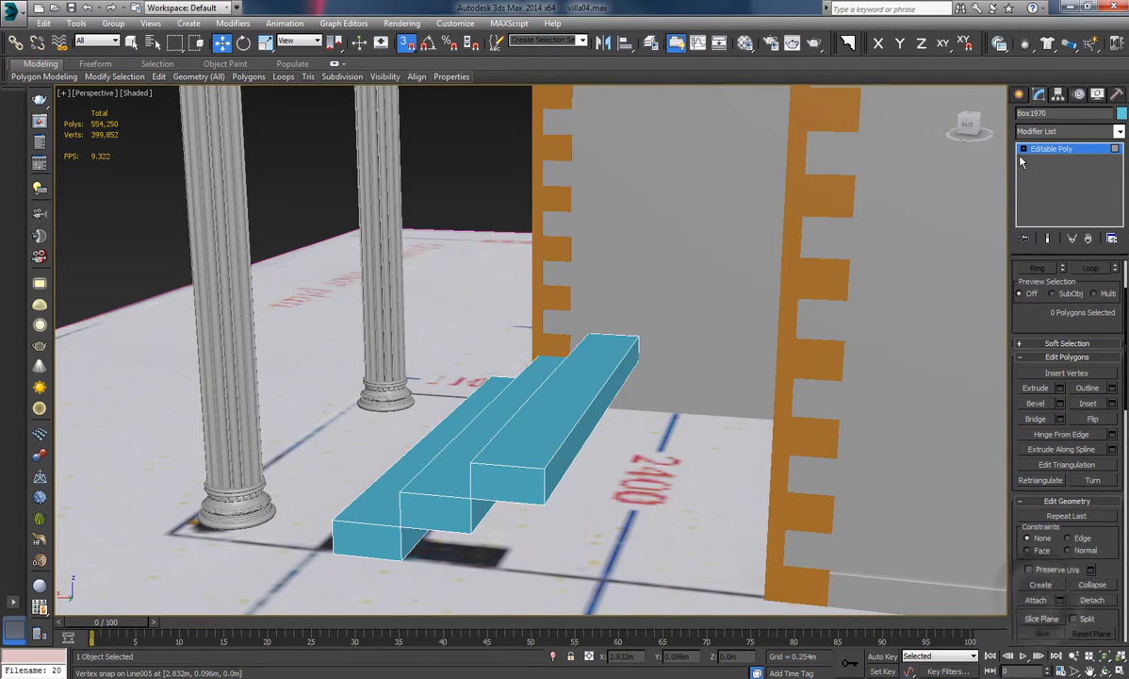
Select the top step's rear polygon and, with snapping off, move it back along X to extend the landing toward the entrance wall.
key("4")
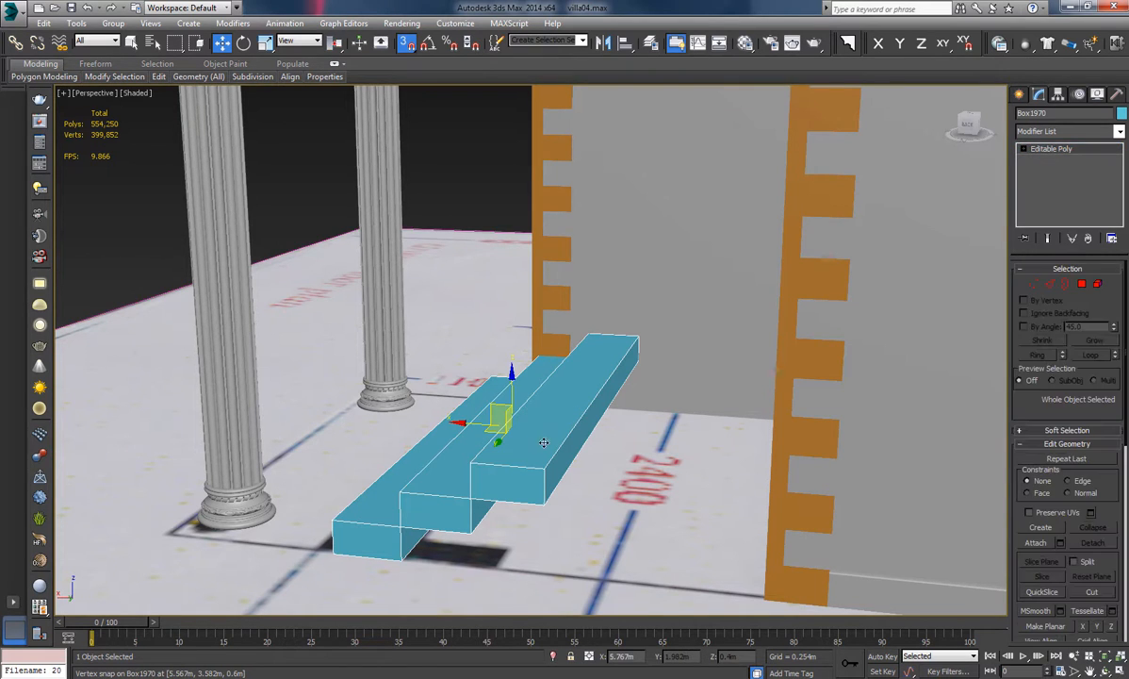
left_click(574, 443)
key("4")
left_click(602, 407)
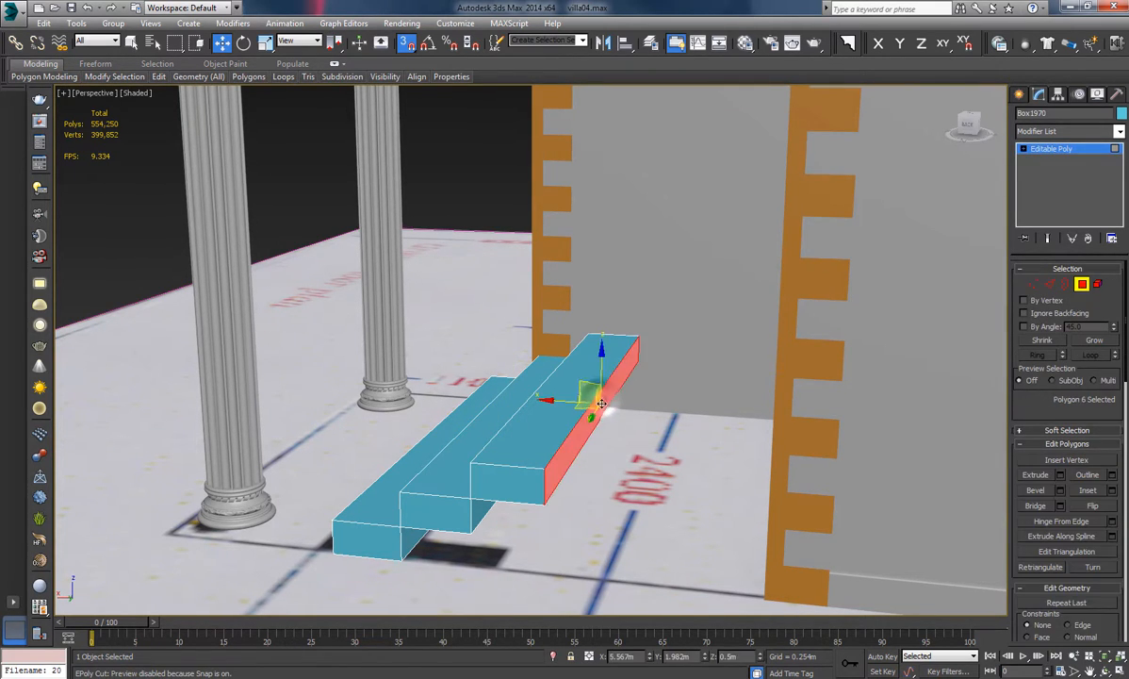
middle_click_drag(601, 407, 621, 410, "alt")
key("s")
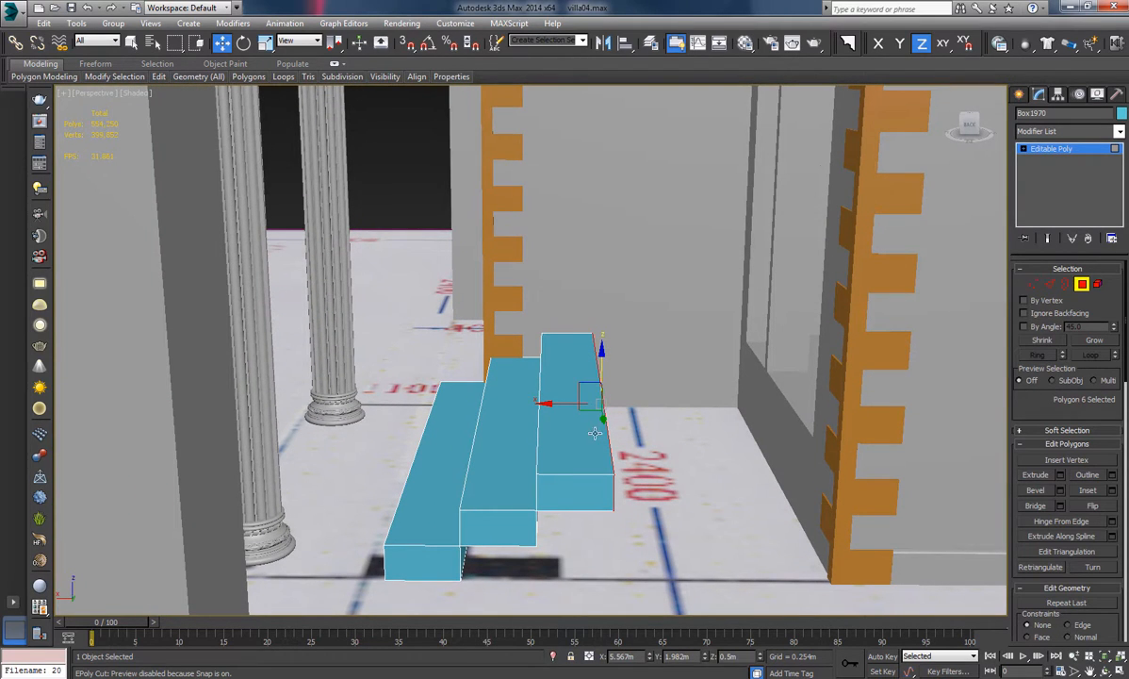
left_click_drag(546, 403, 732, 396)
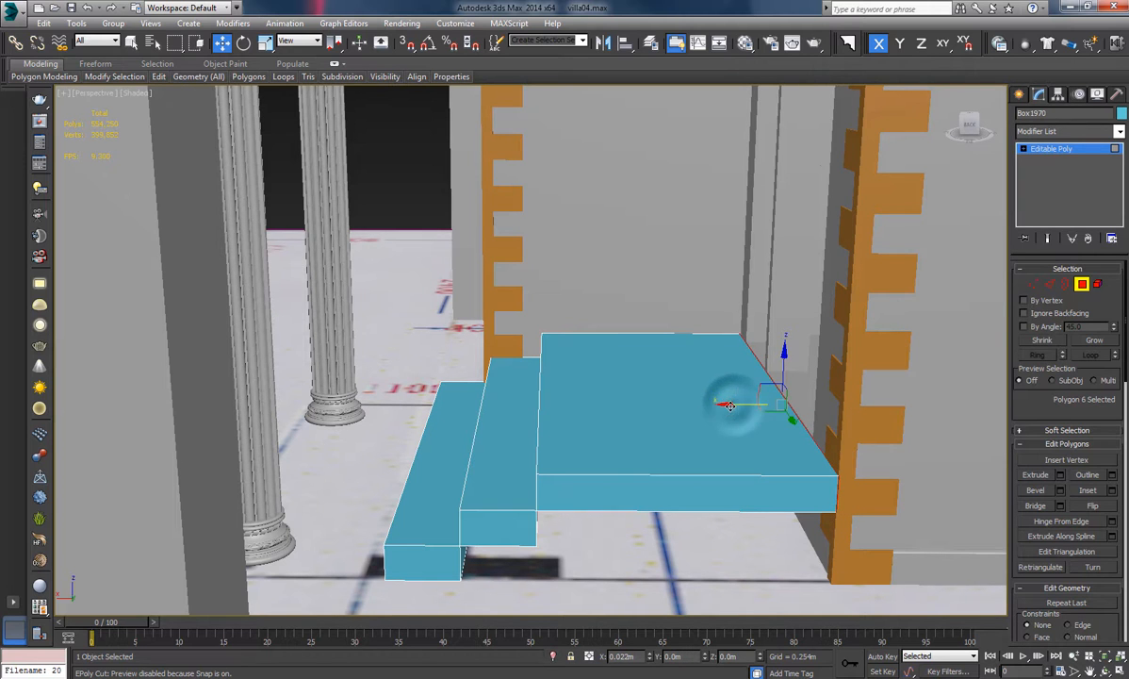
Fine-tune the landing's rear polygon along X so that it meets the edge of the quoined entrance wall.
middle_click_drag(731, 403, 748, 378, "alt")
scroll(816, 408, "up", 5)
middle_click_drag(816, 408, 691, 335, "alt")
left_click_drag(439, 420, 437, 421)
scroll(482, 304, "down", 8)
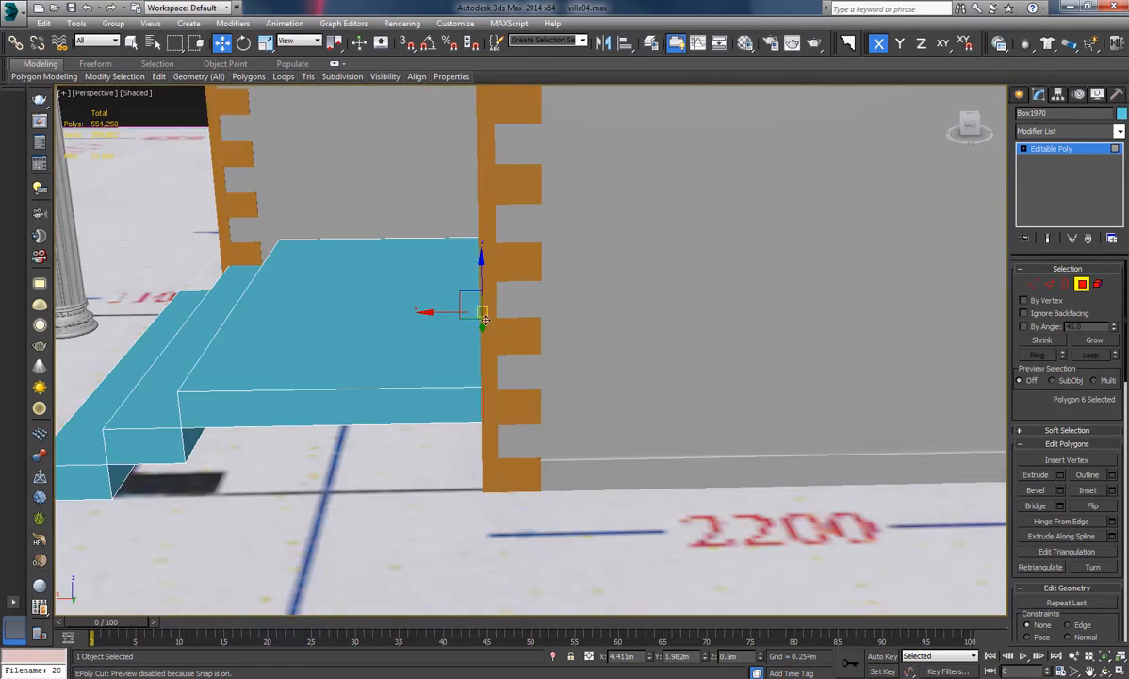
Check the stair from the side and isolate it from the rest of the villa.
middle_click_drag(482, 304, 529, 338, "alt")
middle_click_drag(301, 311, 579, 373)
middle_click_drag(754, 374, 665, 341, "alt")
scroll(661, 356, "up", 5)
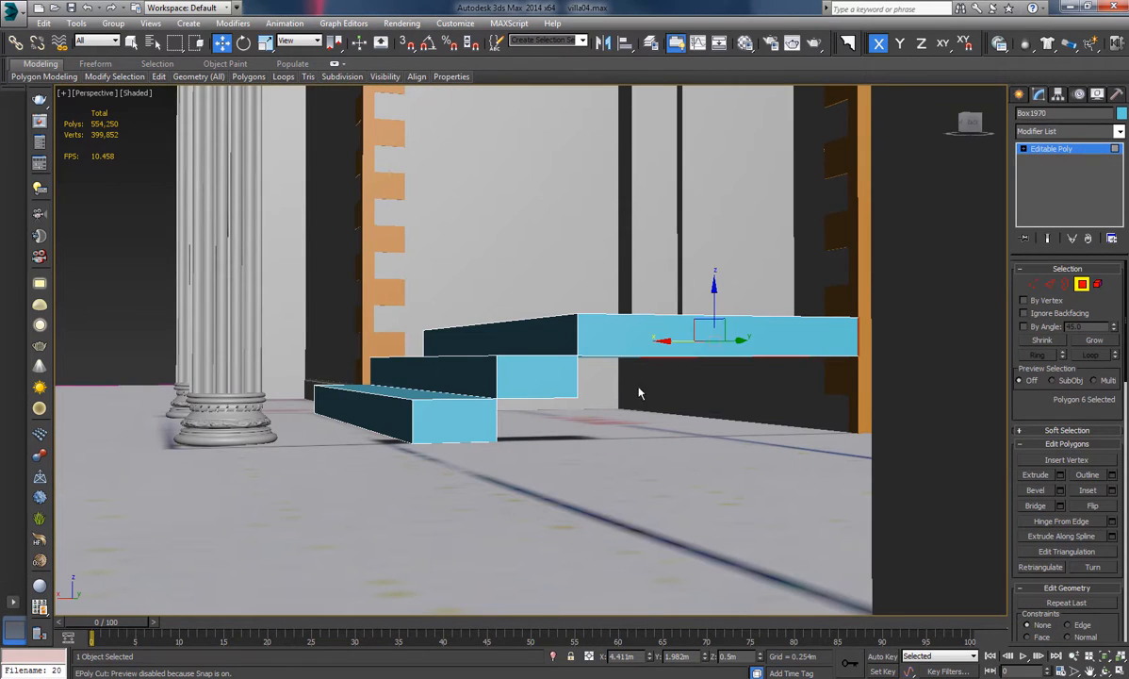
left_click(552, 657)
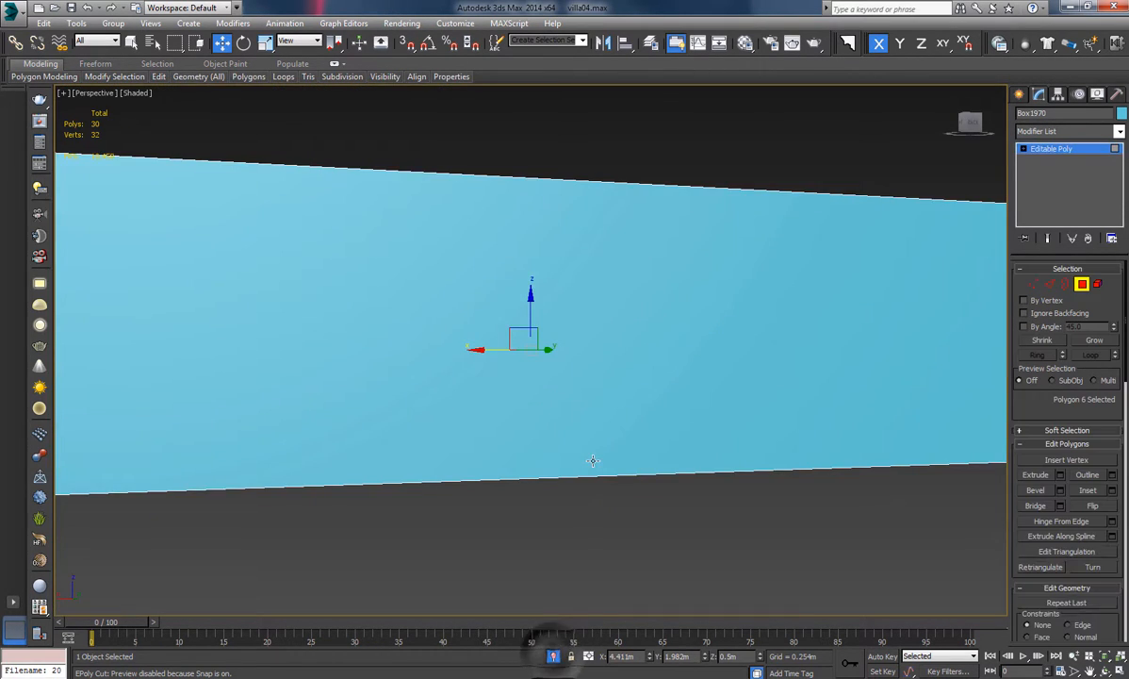
Lower the underside polygons of the middle step and the landing to Z 0 m so they reach the ground.
scroll(579, 434, "down", 5)
middle_click_drag(552, 468, 374, 403, "alt")
left_click(313, 370)
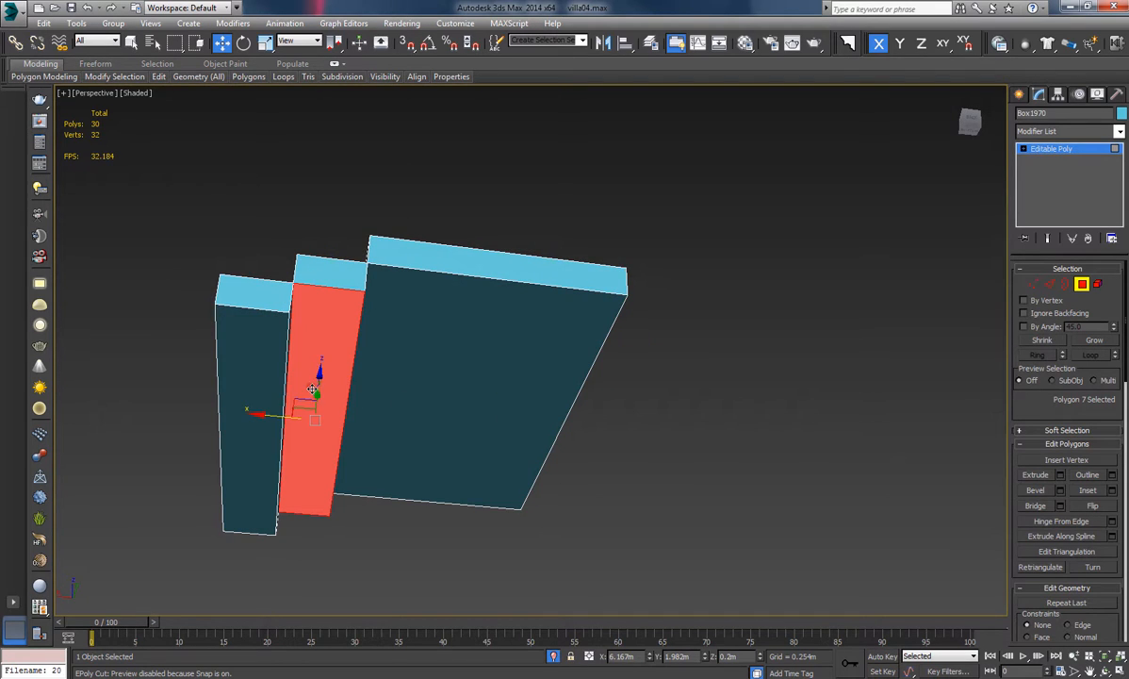
left_click(472, 424)
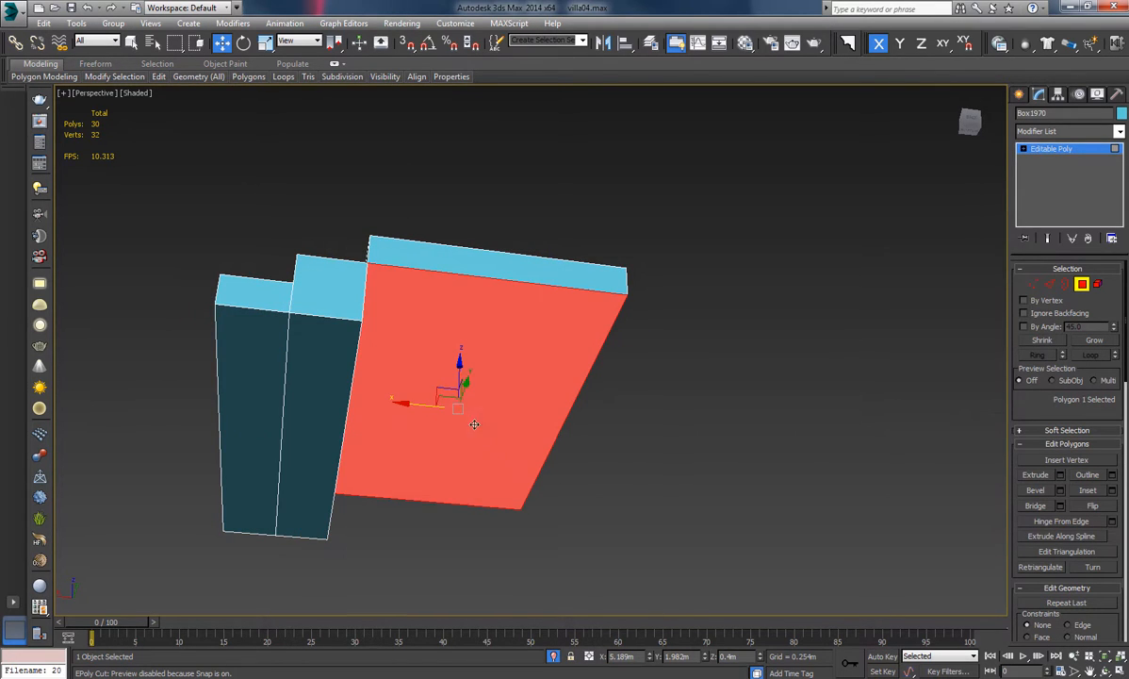
right_click(761, 658)
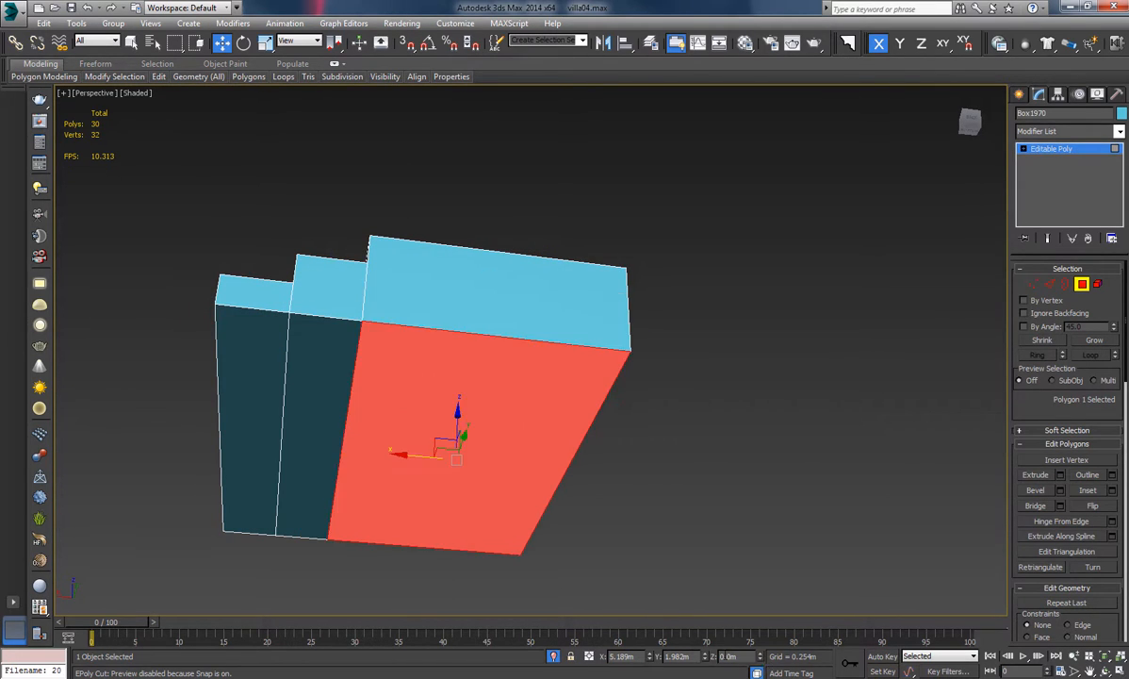
End the isolation and select the top polygons of the landing and the two lower steps.
left_click(554, 659)
mouse_move(554, 393)
middle_mouse_down("alt")
mouse_move(643, 448)
mouse_move(657, 394)
mouse_move(539, 389)
middle_mouse_up("alt")
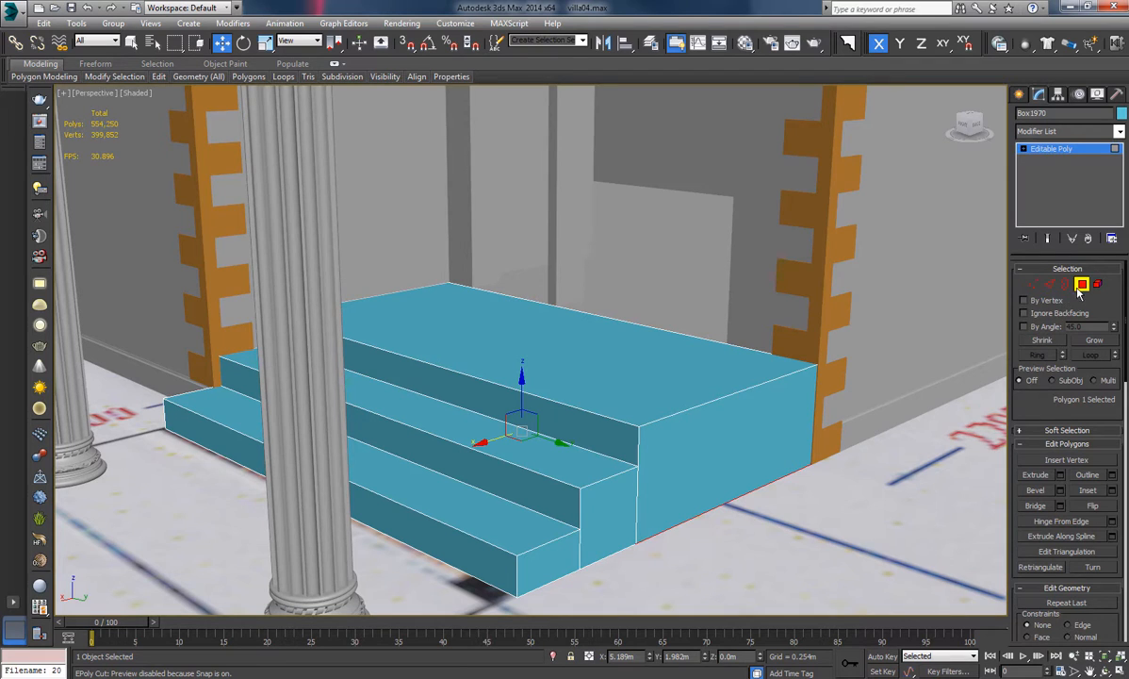
middle_click_drag(584, 377, 630, 411, "alt")
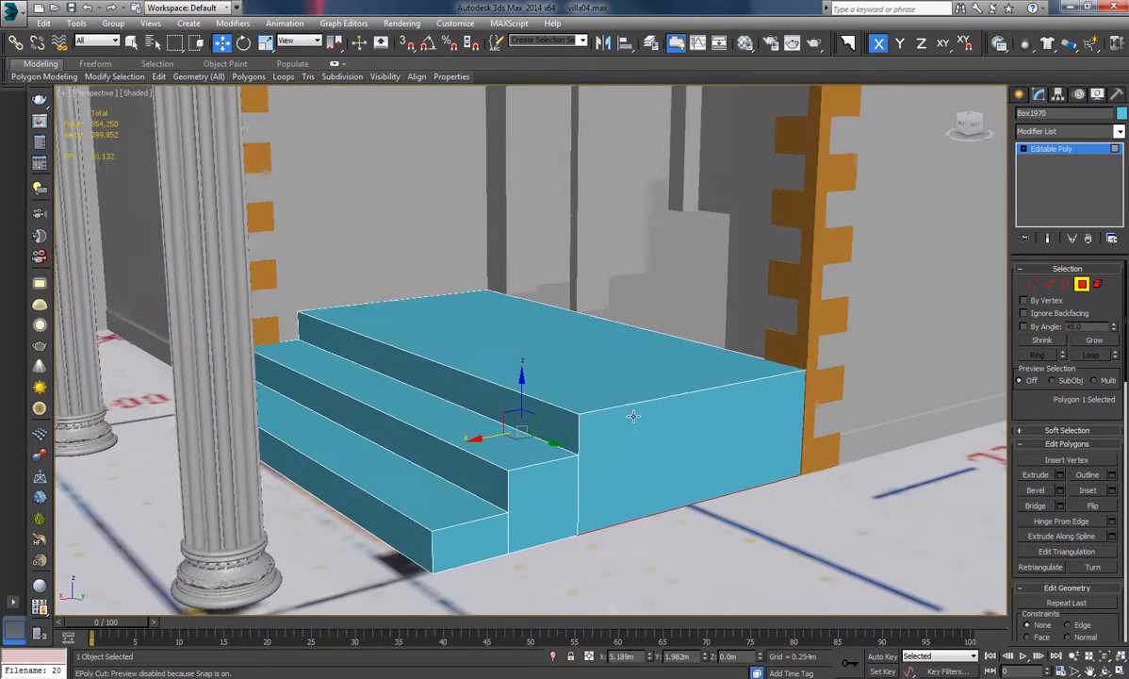
left_click(570, 358)
left_click(505, 433, "ctrl")
left_click(408, 476, "ctrl")
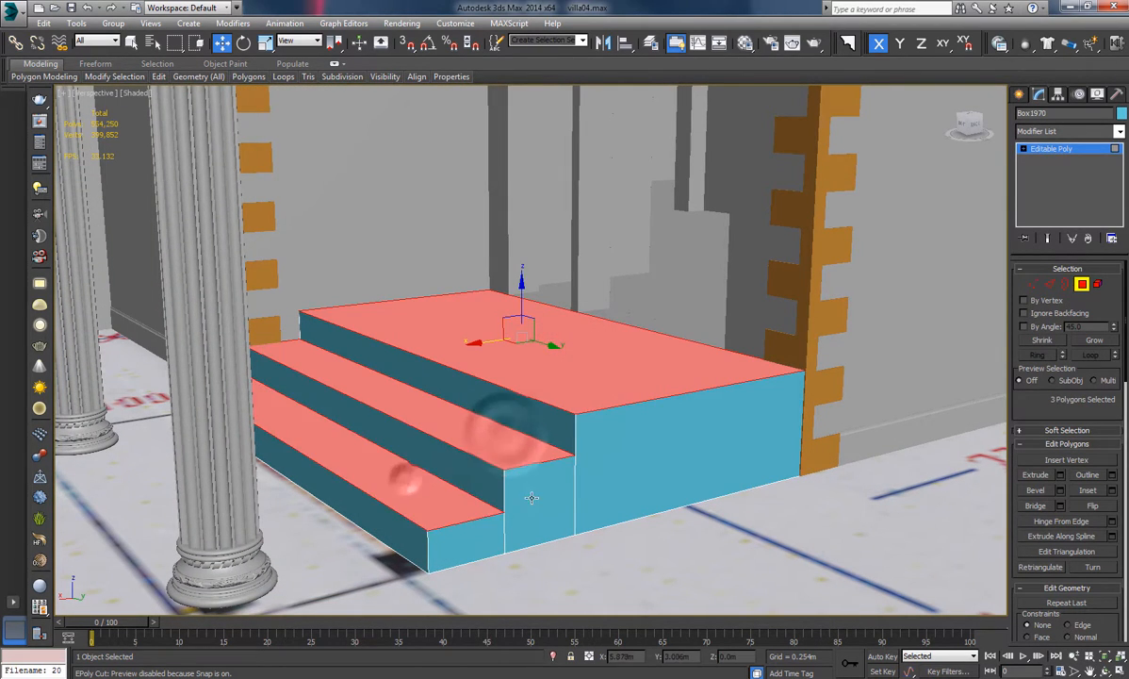
middle_click_drag(408, 477, 528, 499, "alt")
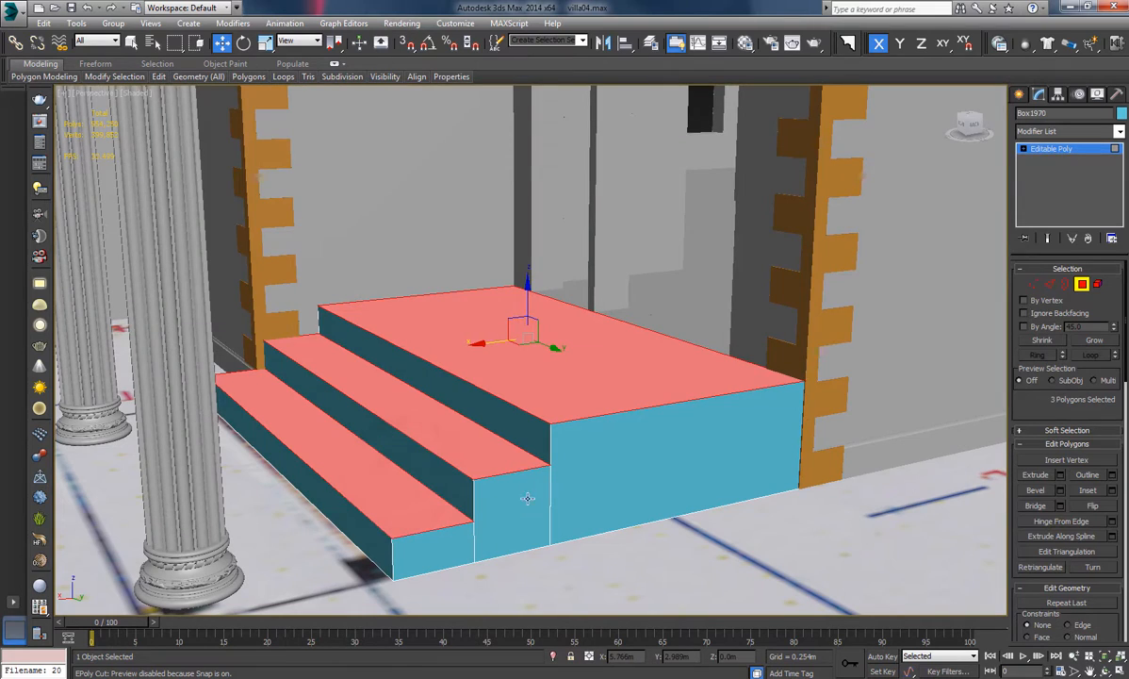
Extrude the three selected top polygons into thin tread slabs, trying a height of 0.05 m and settling on 0.03 m.
left_click(1060, 475)
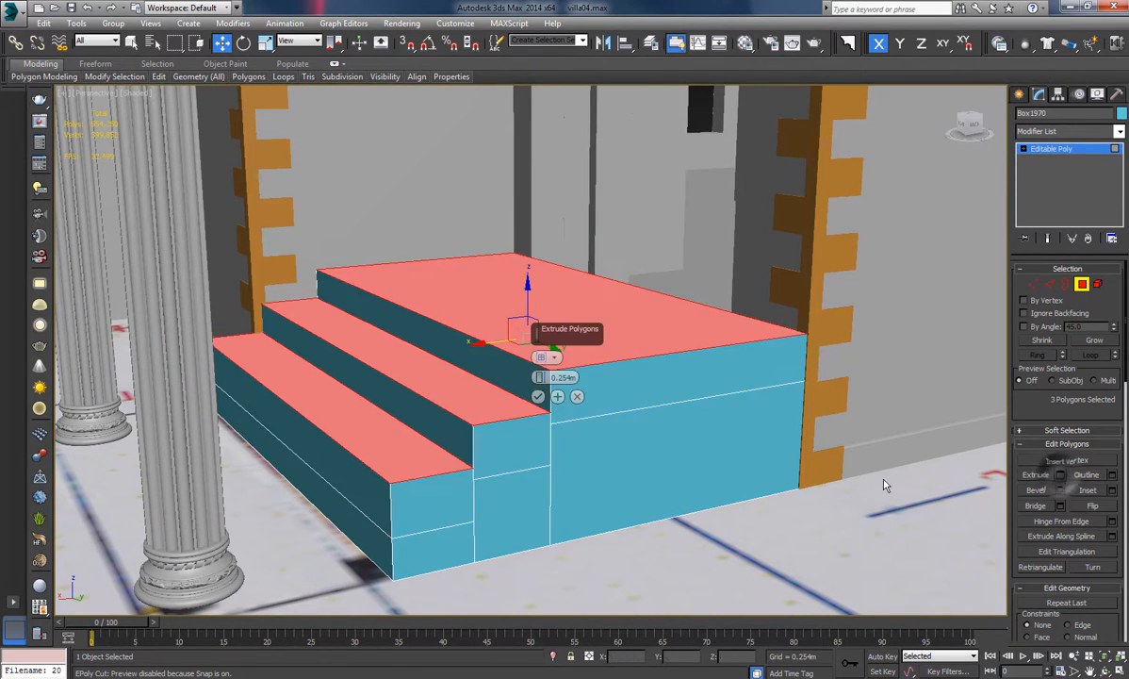
type("0.")
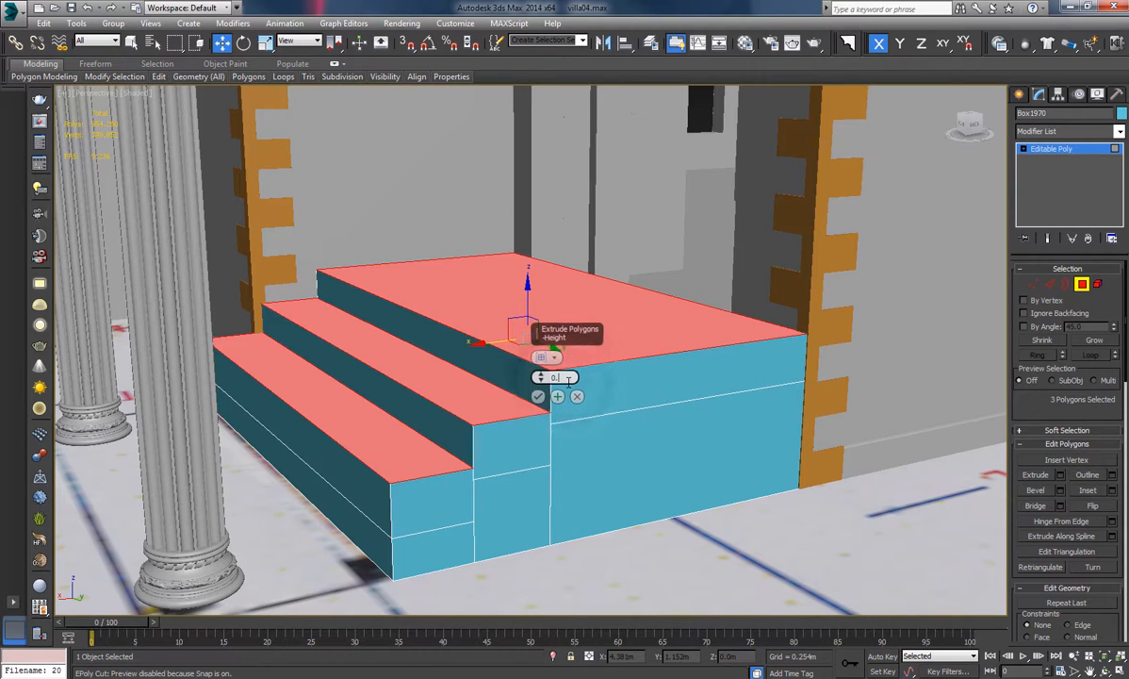
type("05")
key("Return")
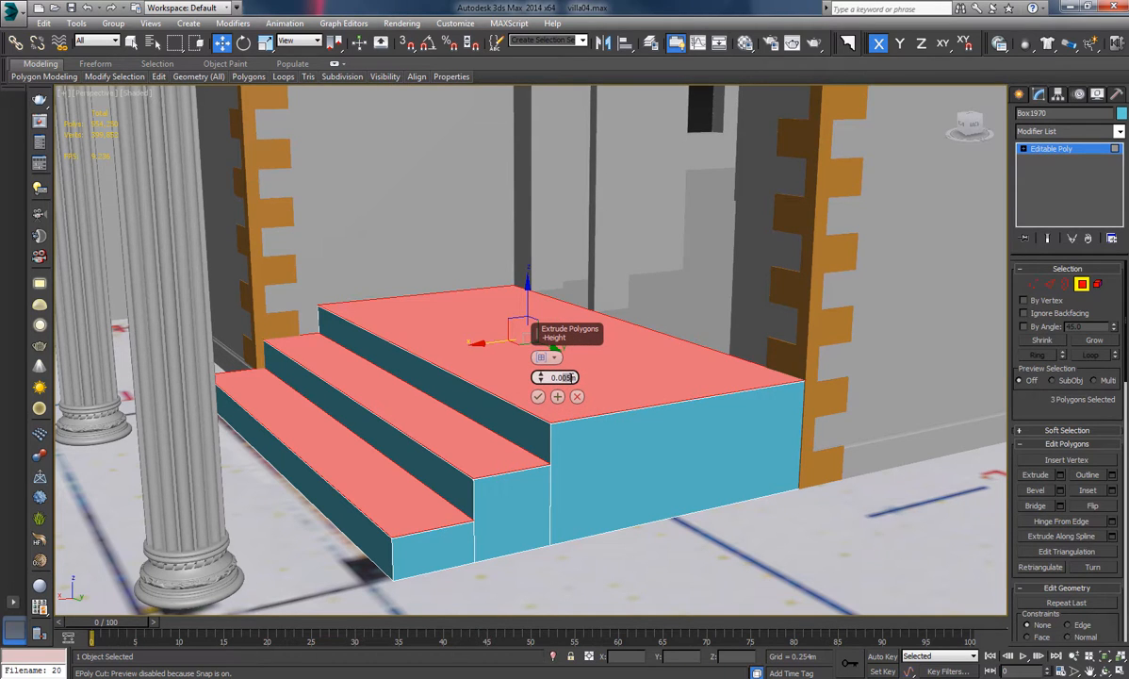
key("Return")
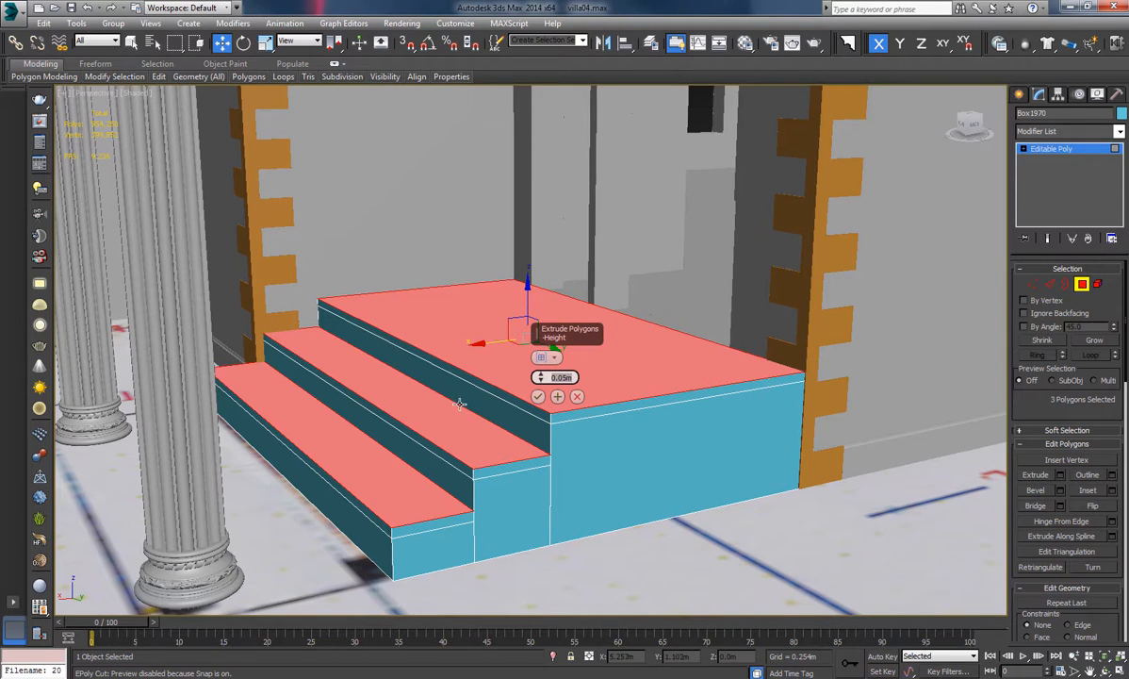
middle_click_drag(459, 403, 392, 358, "alt")
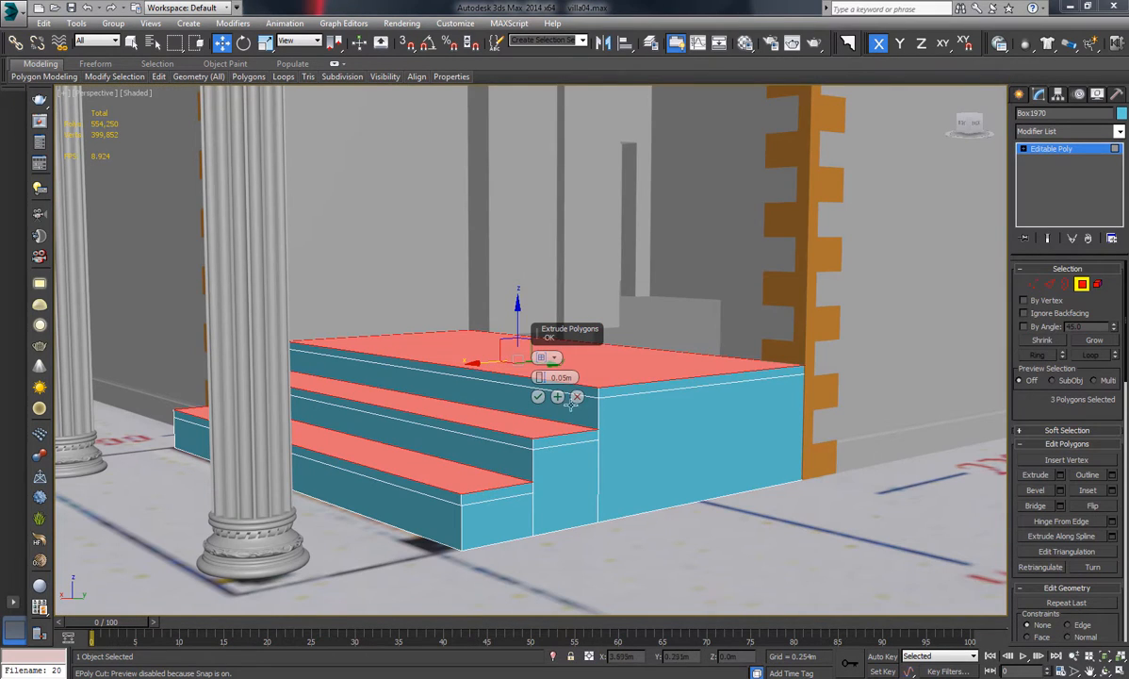
middle_click_drag(571, 401, 642, 428)
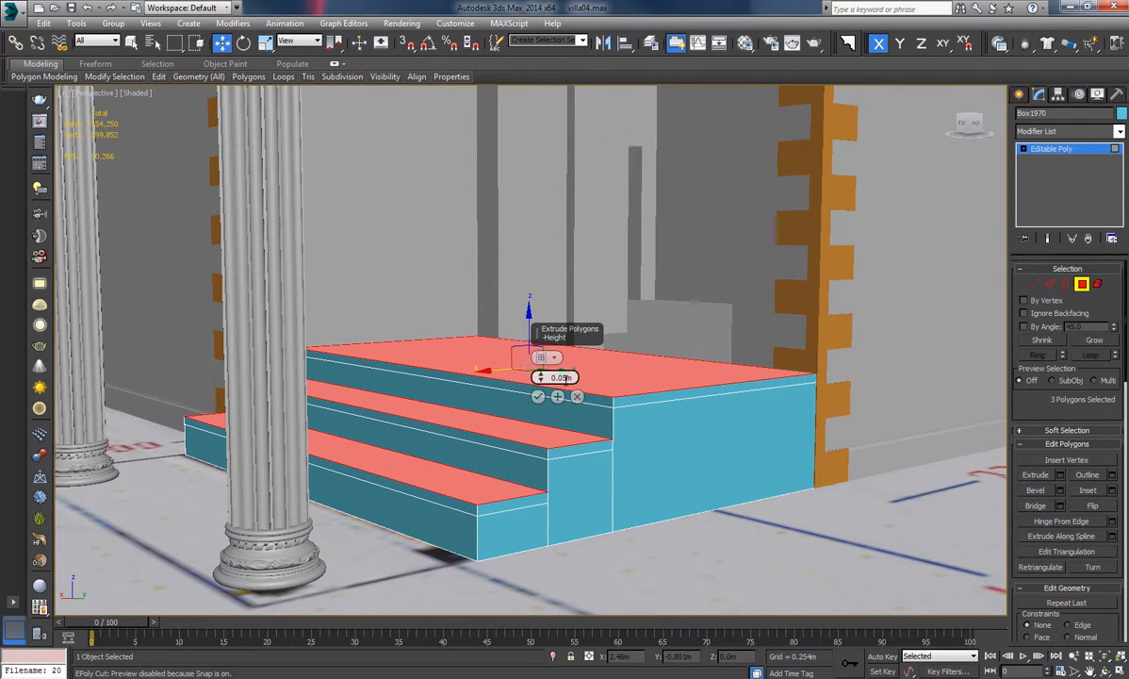
double_click(567, 378)
type("0.03")
key("Return")
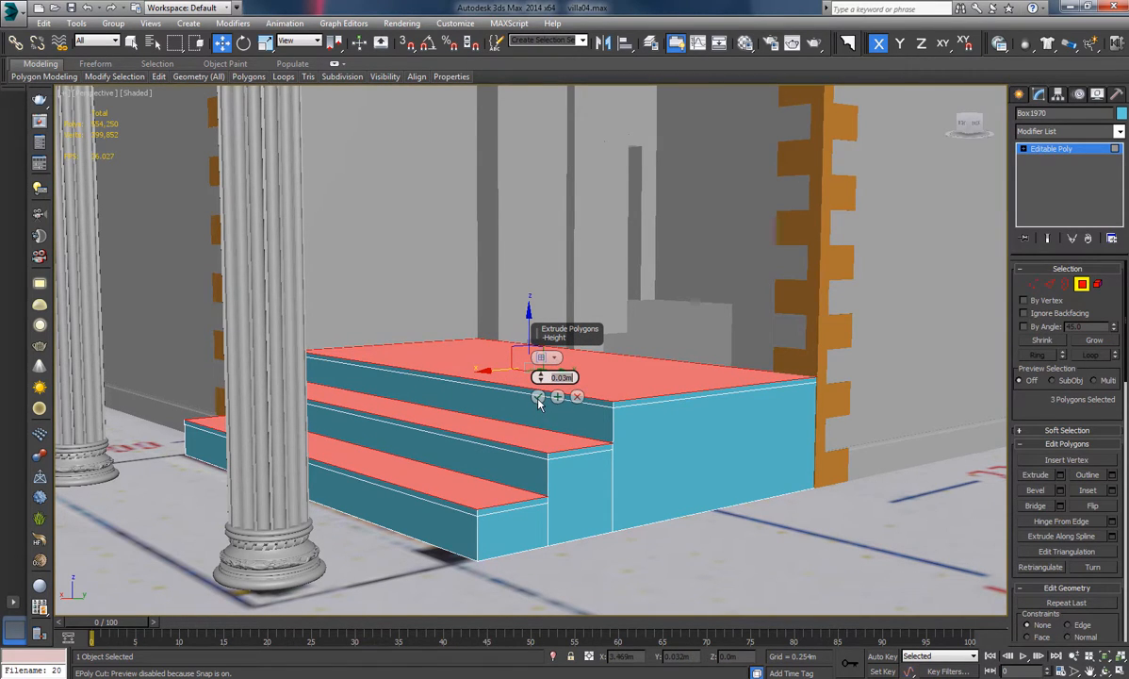
left_click(538, 396)
Select the narrow front polygons of the three tread slabs and extrude them forward into overhanging nosings.
middle_click_drag(530, 403, 598, 405, "alt")
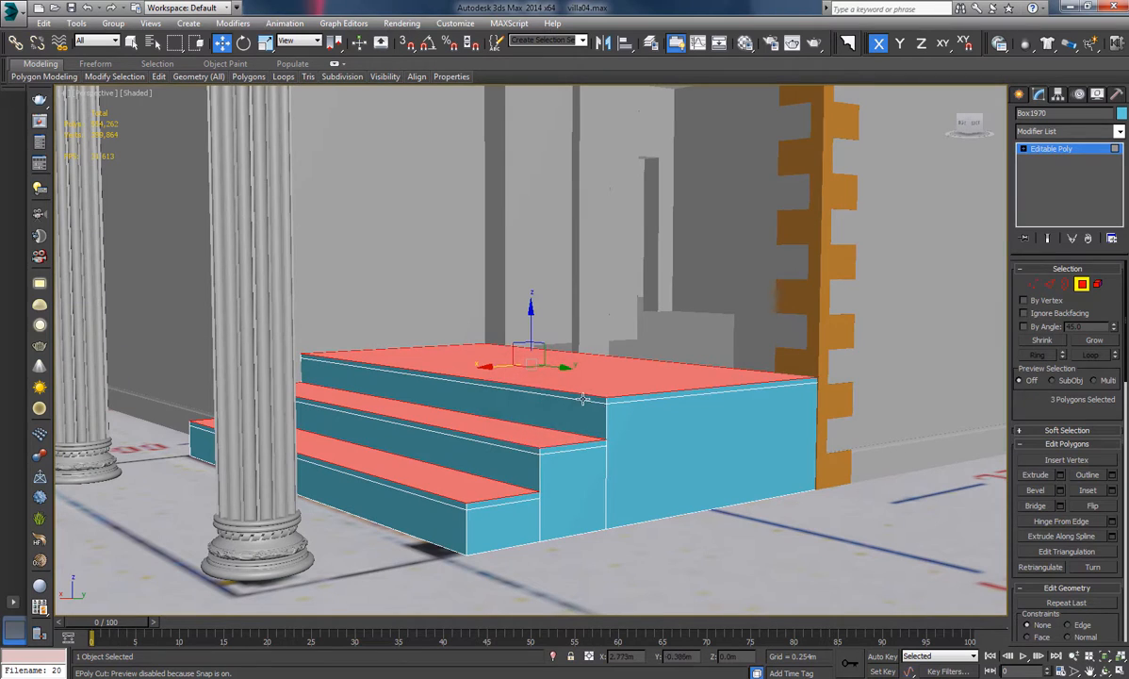
left_click(583, 397)
left_click(495, 441, "ctrl")
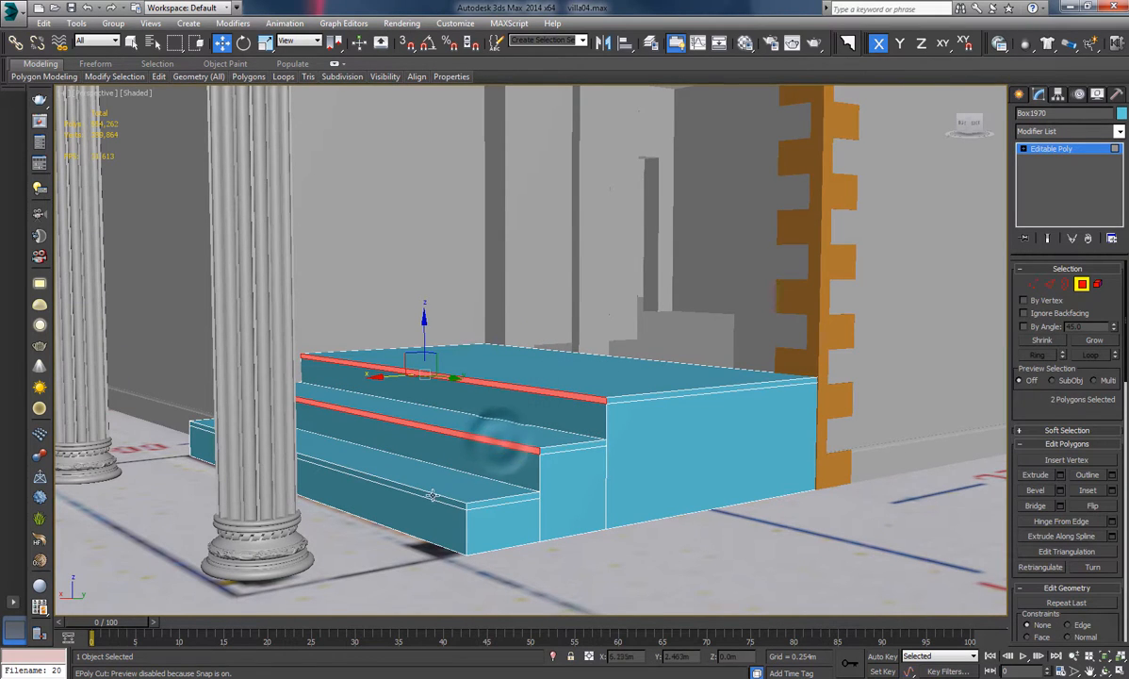
left_click(432, 491, "ctrl")
middle_click_drag(439, 486, 537, 433, "alt")
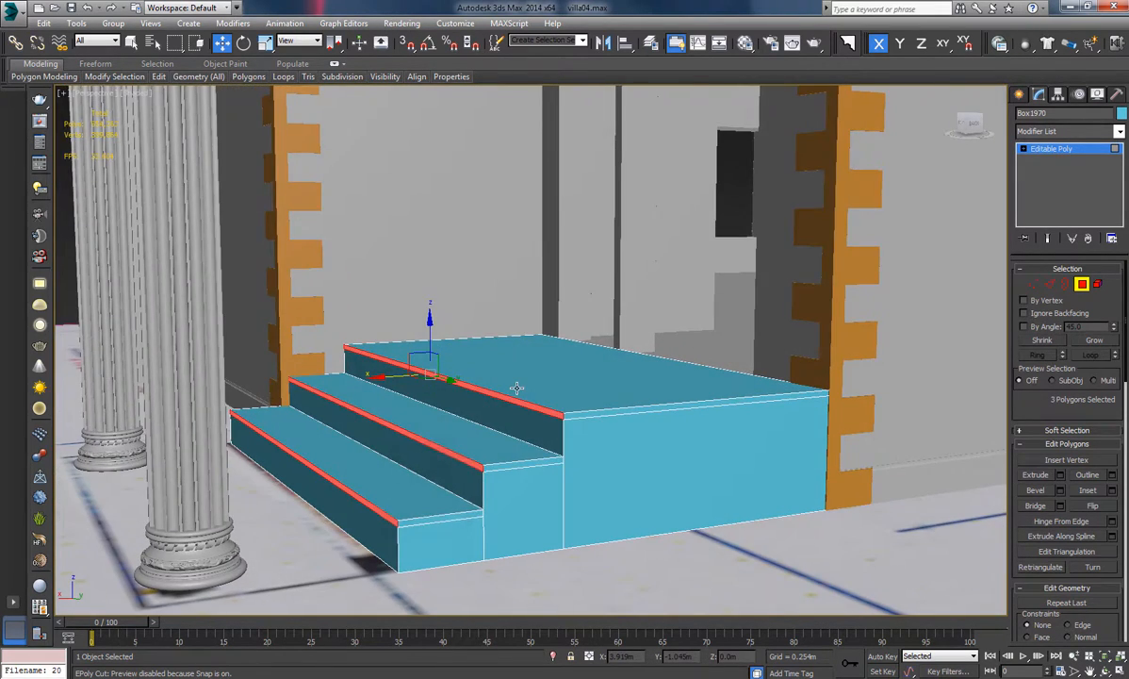
scroll(517, 387, "up", 5)
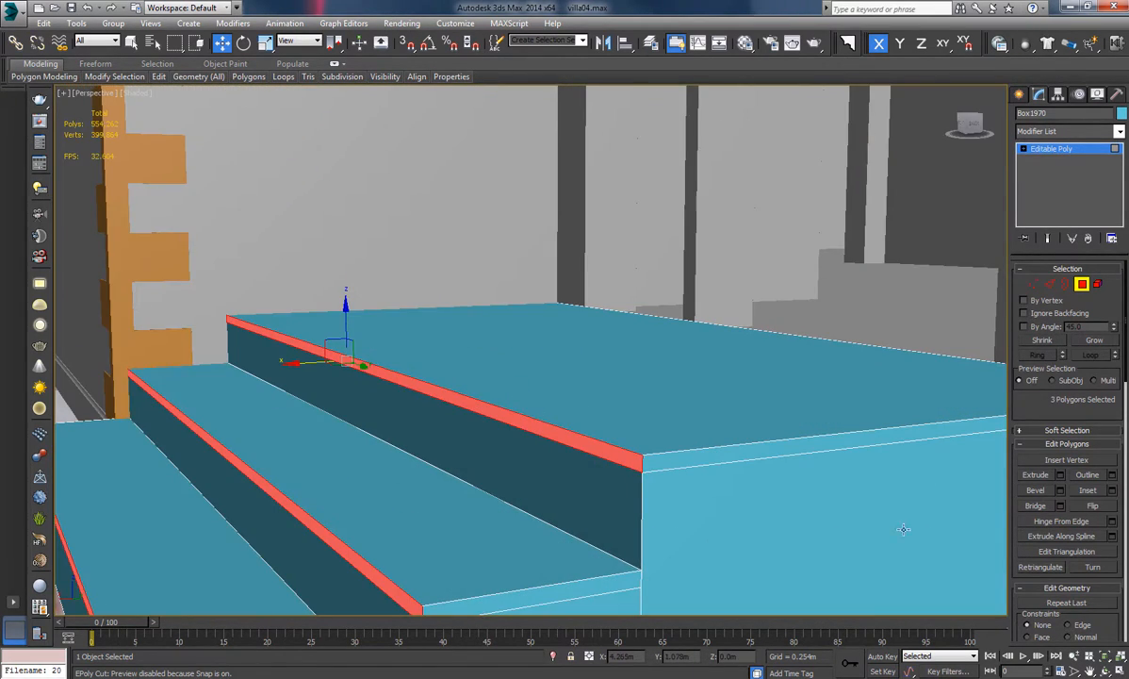
left_click(1061, 475)
middle_click_drag(569, 469, 629, 446, "alt")
left_click(536, 395)
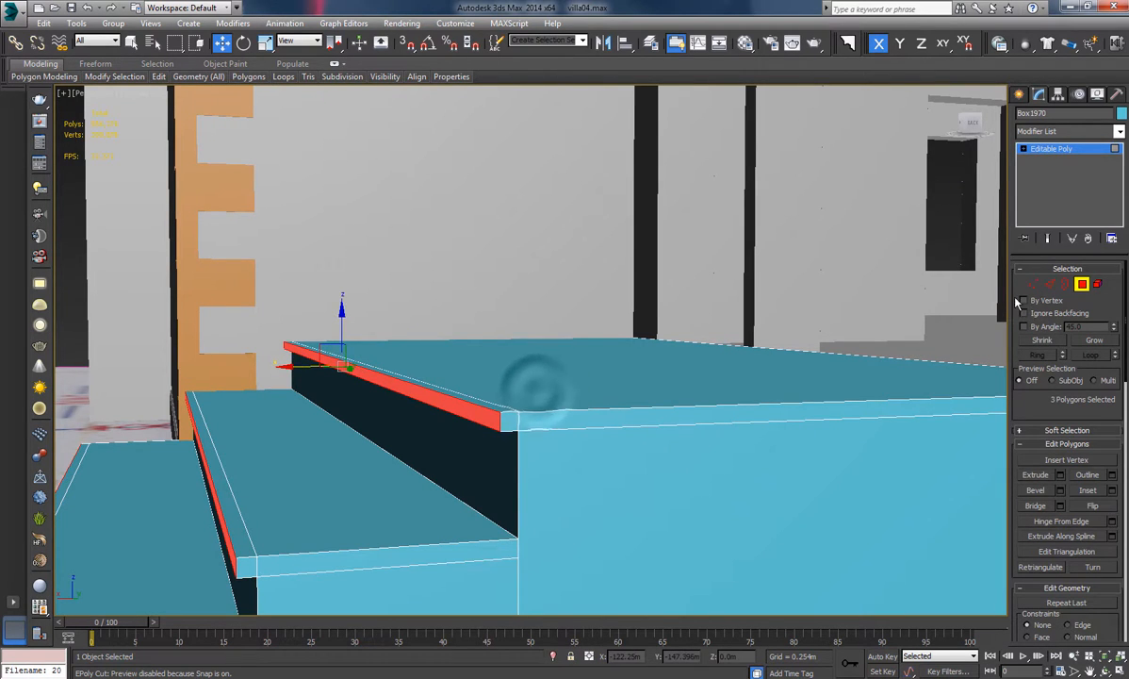
Select the upper front edges of the three nosings in edge mode.
left_click(1049, 284)
left_click(450, 397)
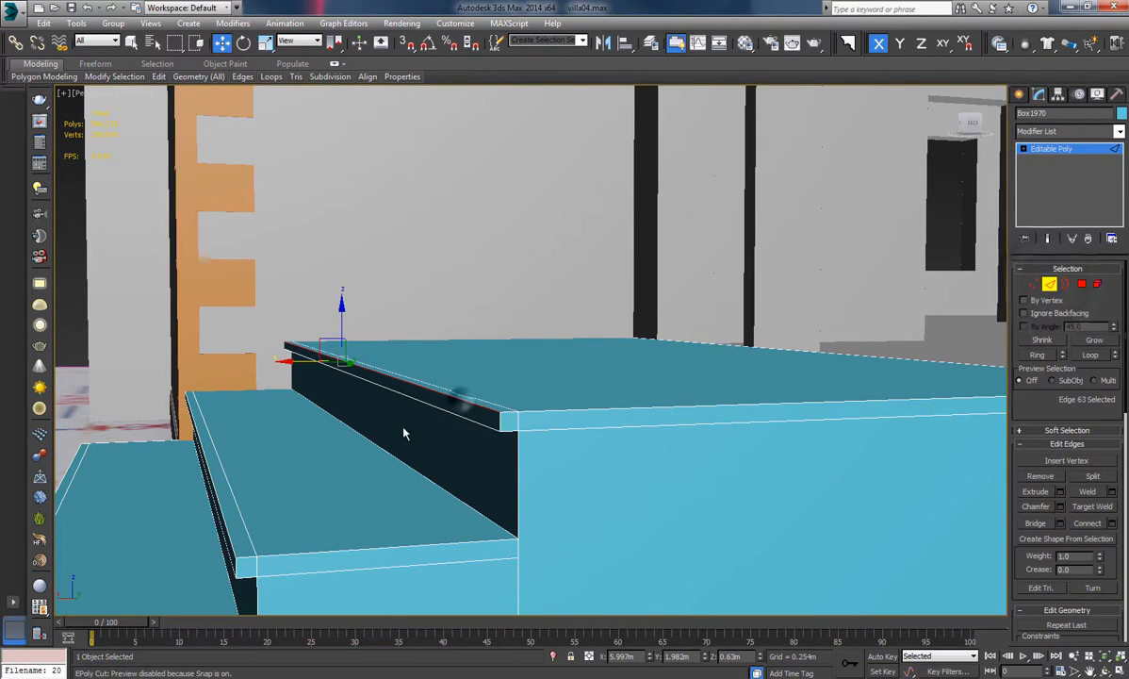
left_click(219, 510, "ctrl")
middle_click_drag(320, 489, 383, 465, "alt")
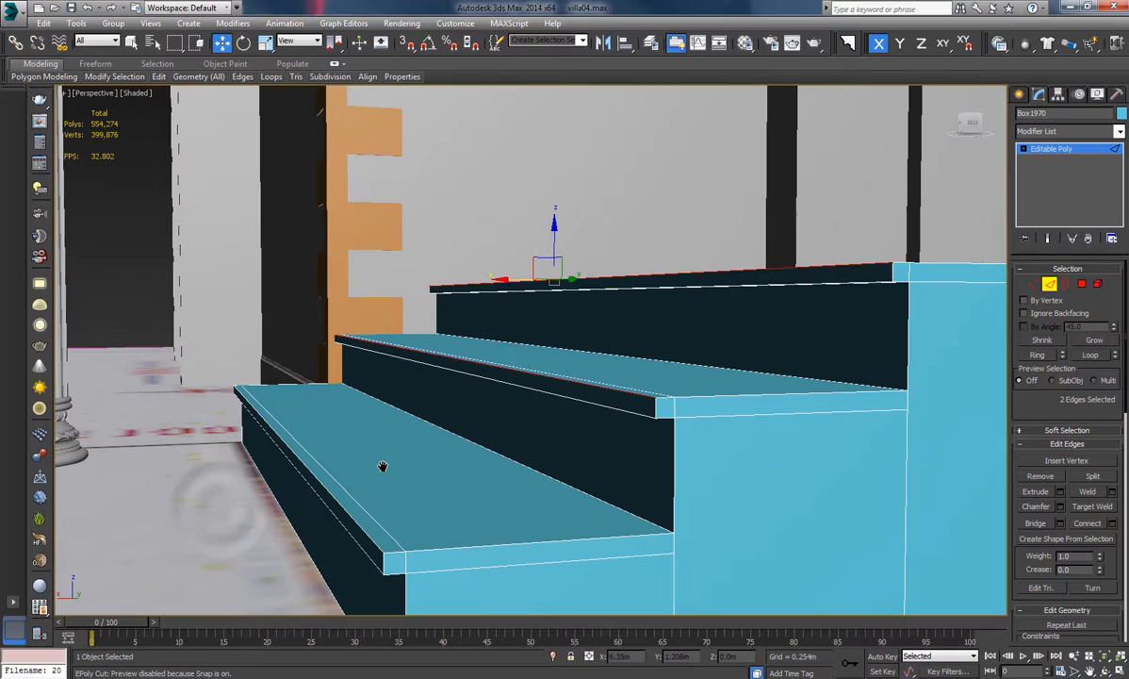
left_click(335, 501, "ctrl")
middle_click_drag(625, 378, 531, 411, "alt")
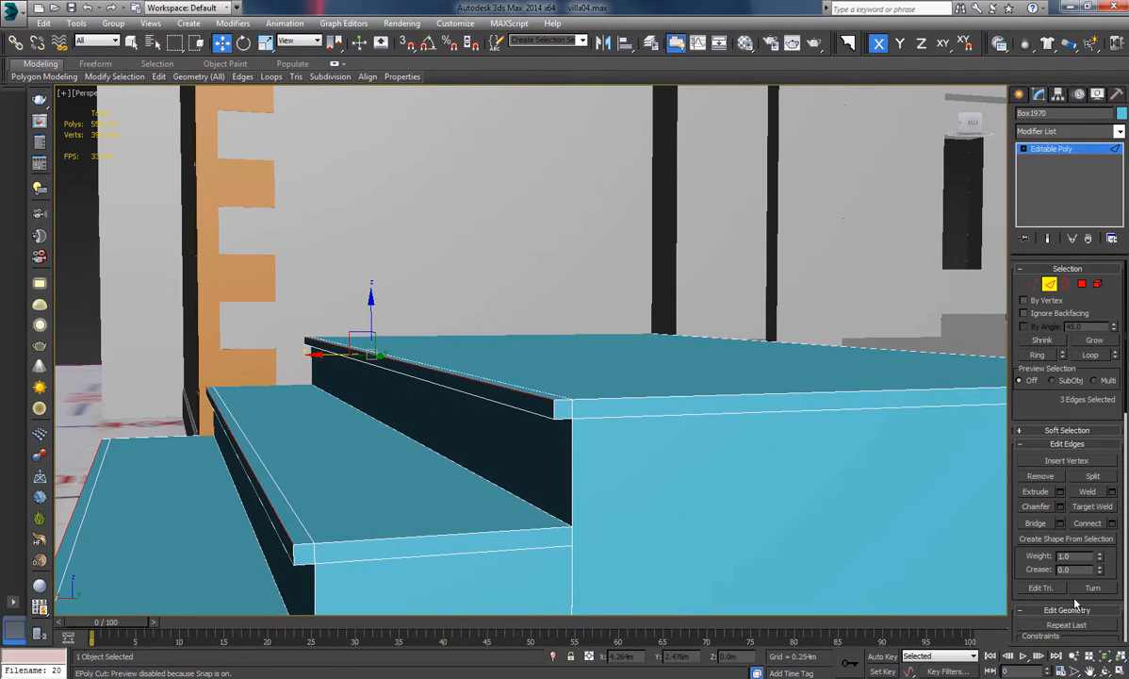
Chamfer the selected nosing edges by 0.01 m with 5 segments and leave edge mode.
left_click(1060, 507)
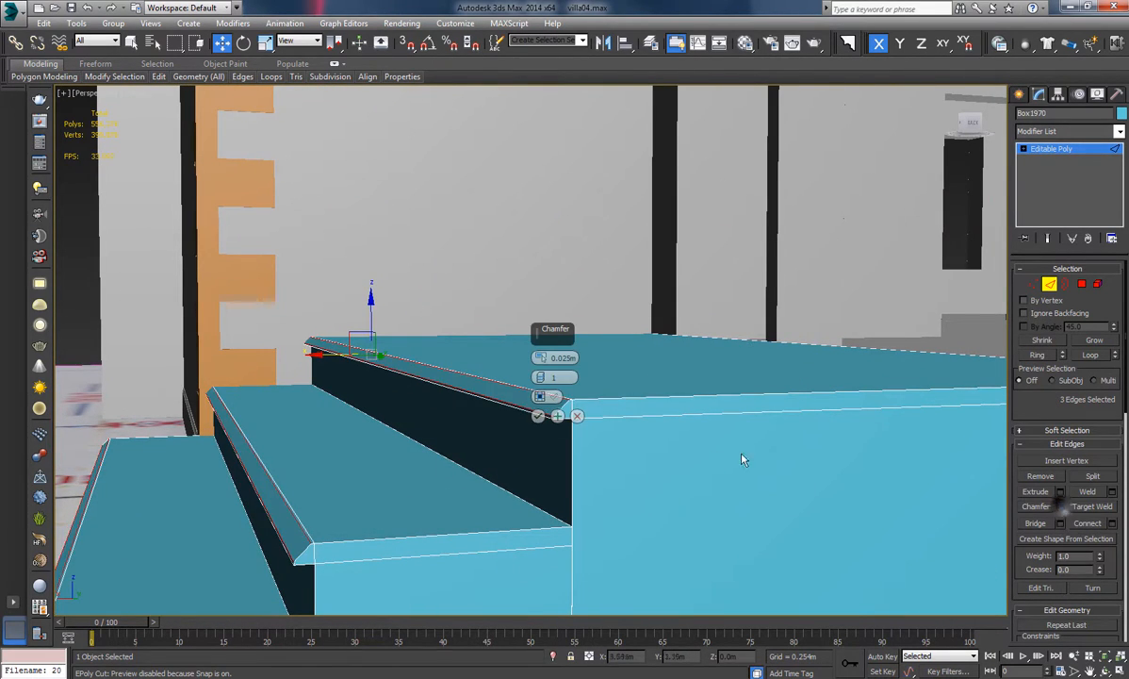
double_click(563, 357)
type("0")
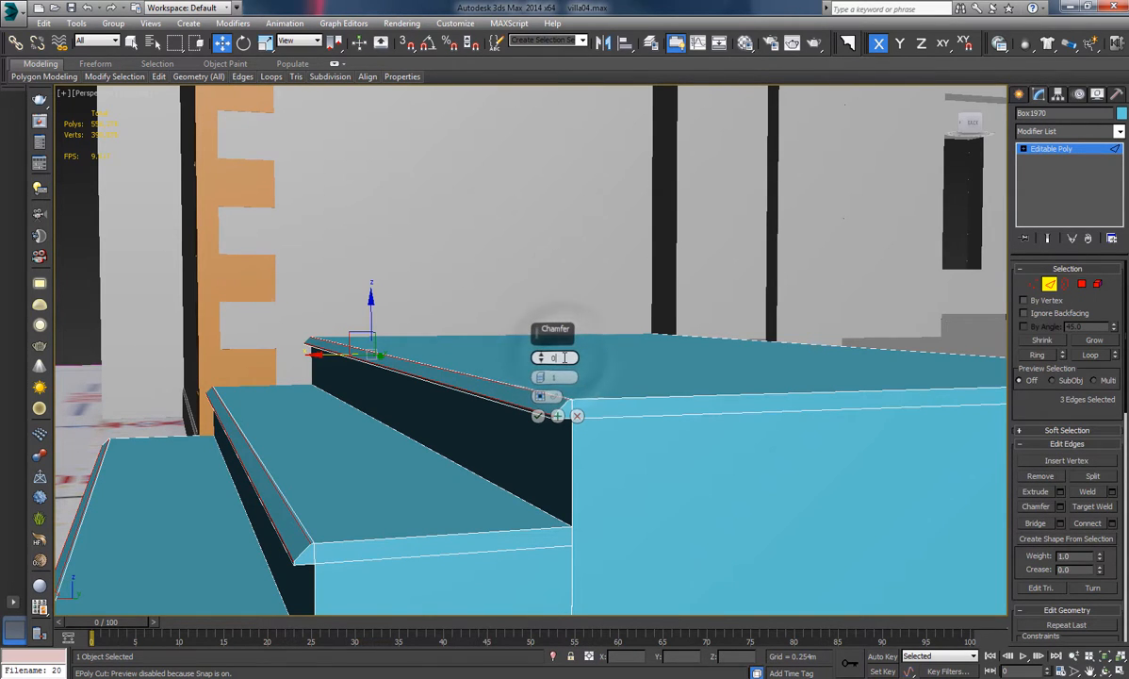
type(".01")
key("Return")
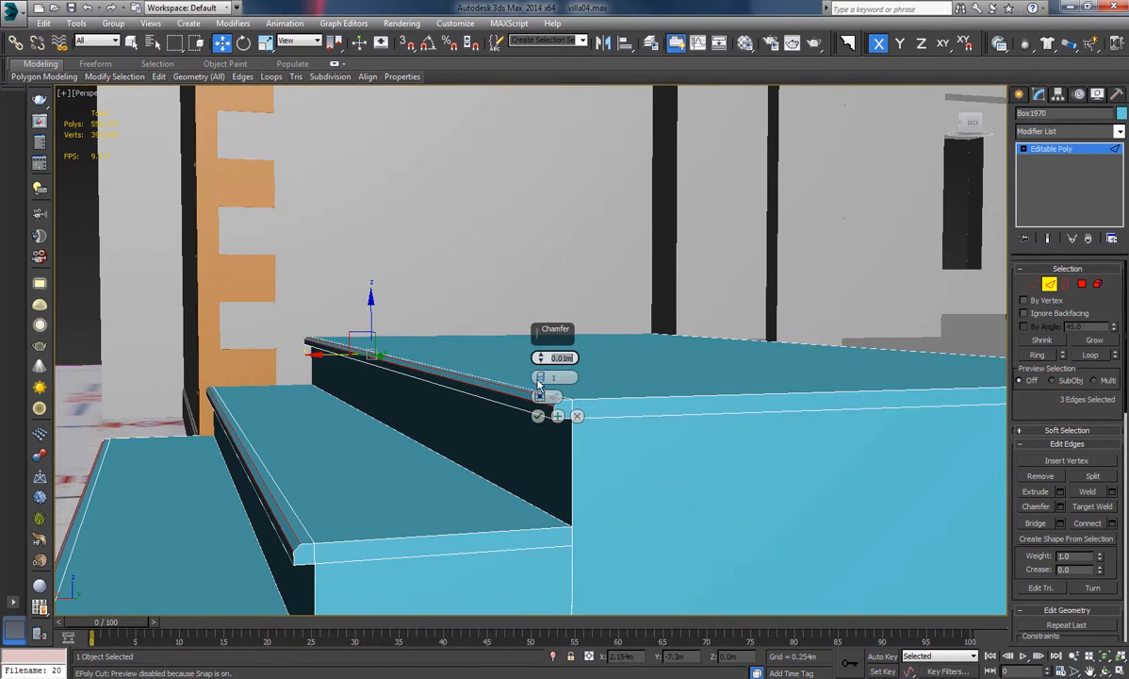
left_click_drag(539, 379, 539, 375)
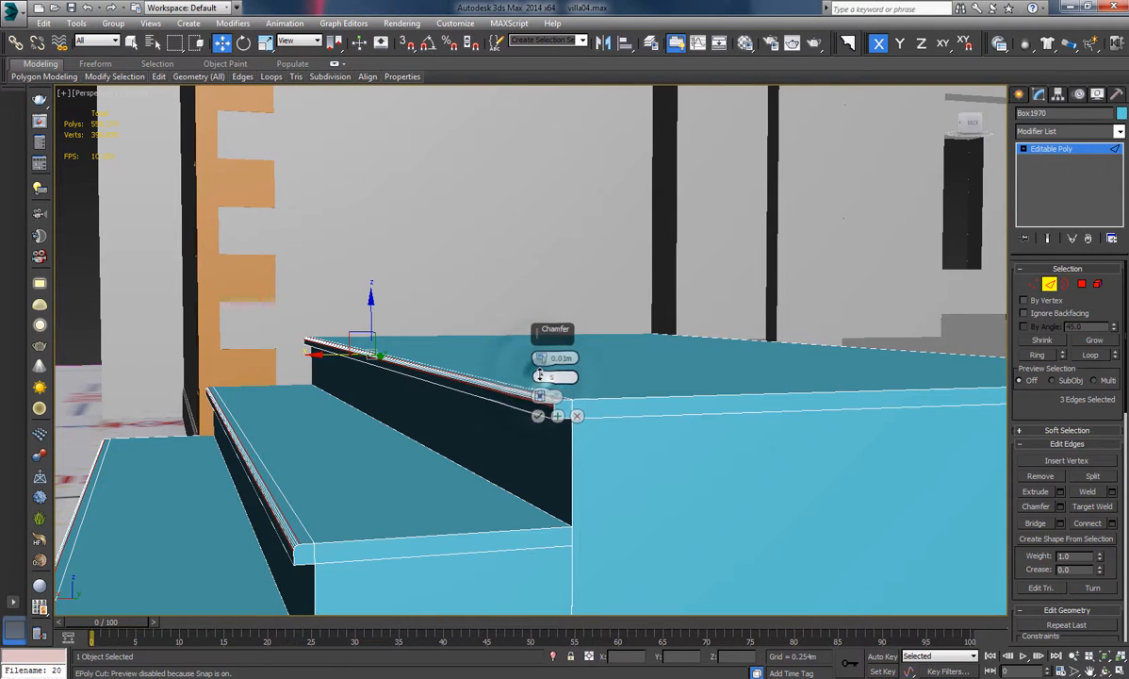
left_click(537, 415)
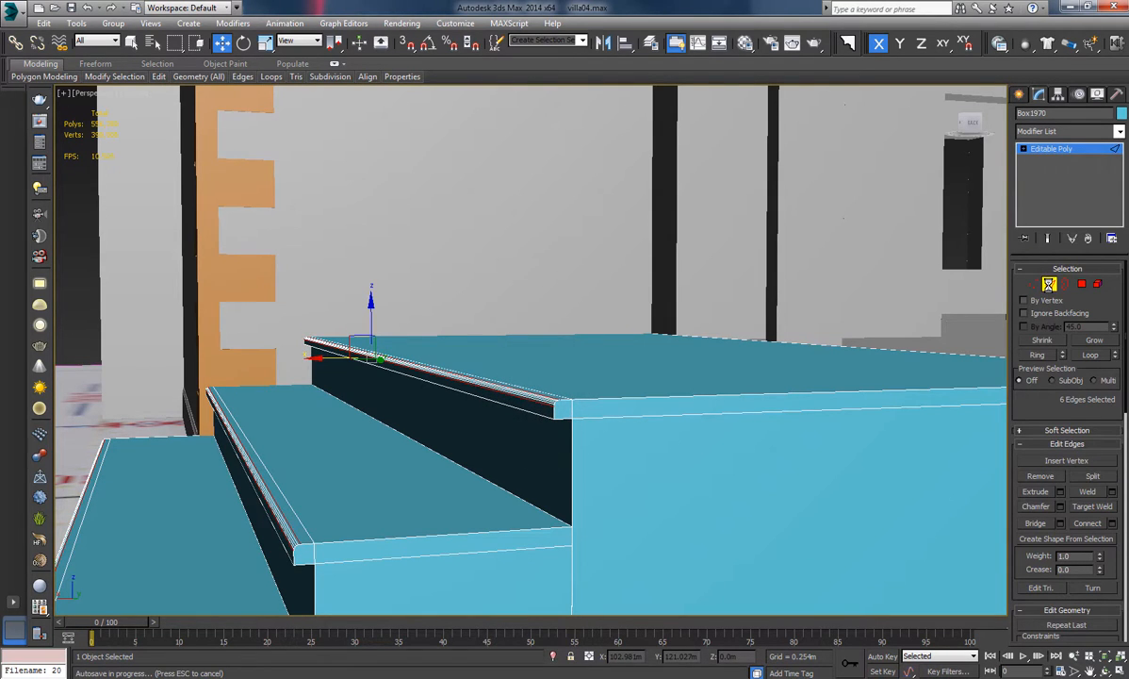
key("2")
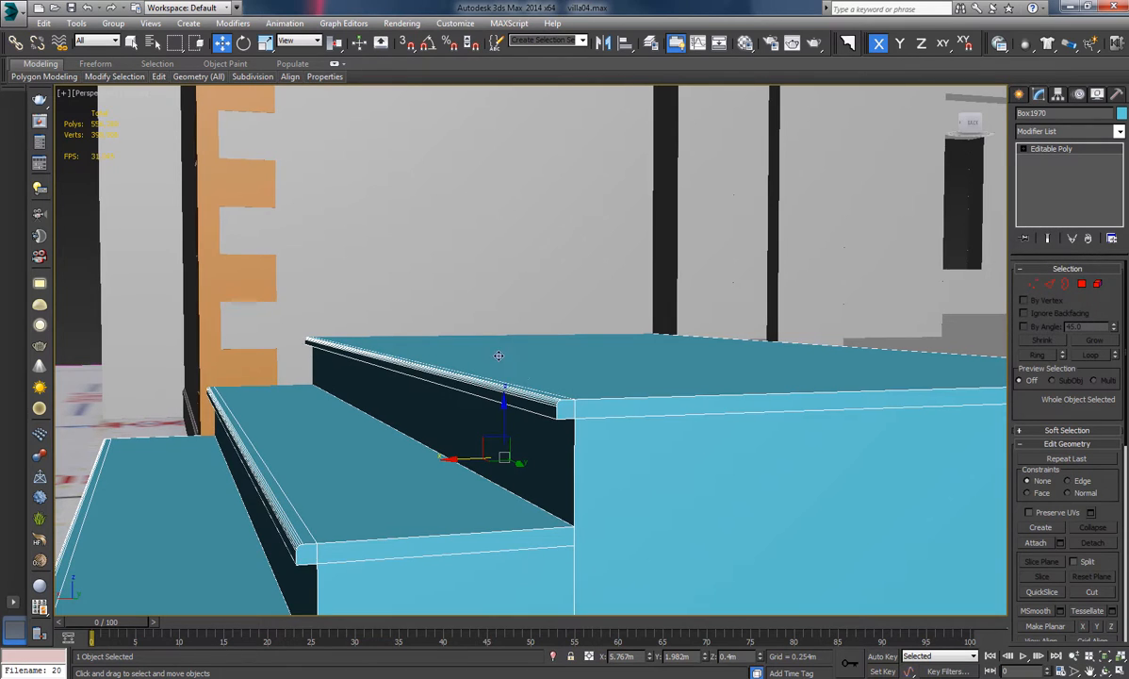
Isolate the stair in polygon mode and select its polygons with a selection window across the whole object.
scroll(560, 388, "down", 5)
left_click(1082, 285)
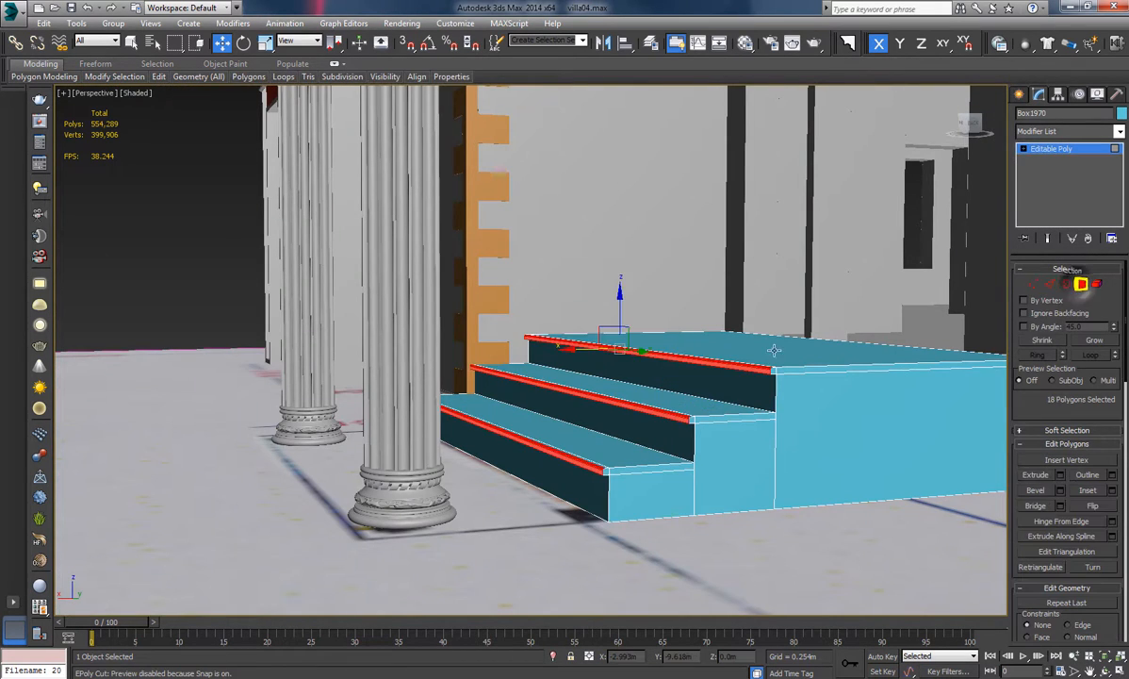
scroll(726, 373, "up", 2)
left_click(719, 366)
scroll(707, 382, "up", 3)
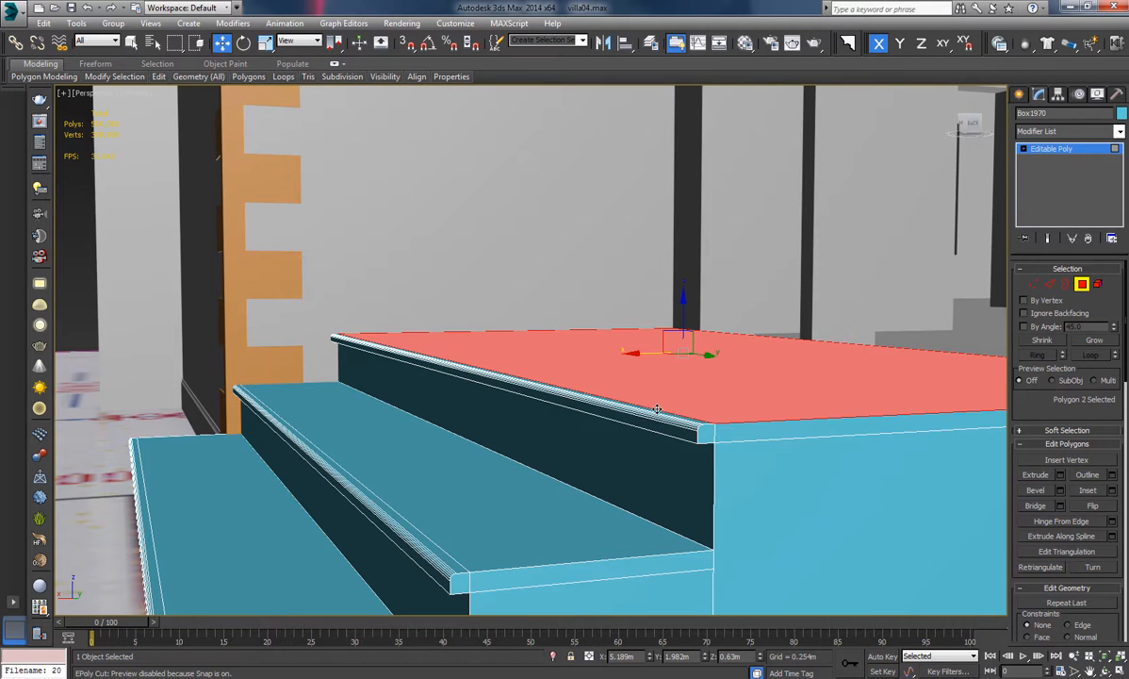
scroll(656, 408, "down", 3)
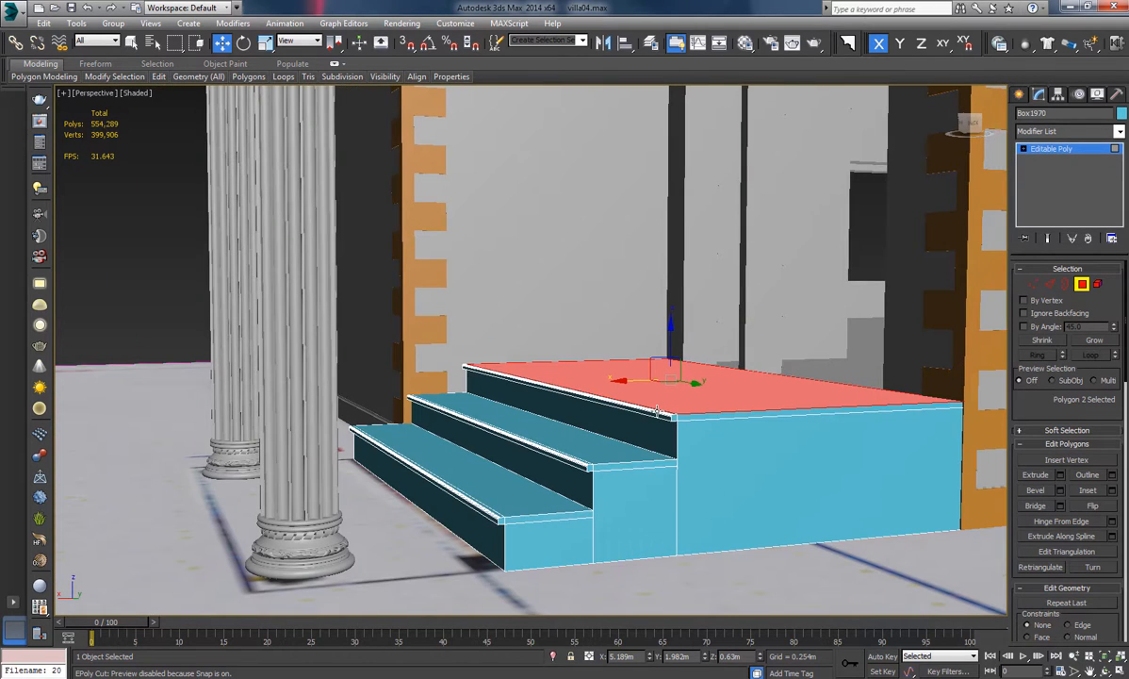
left_click(553, 656)
left_click(611, 542)
left_click_drag(857, 528, 146, 311)
From a side view, deselect the body polygons beneath the landing and both steps, keeping only the tread slabs and nosings selected.
middle_click_drag(757, 410, 723, 393, "alt")
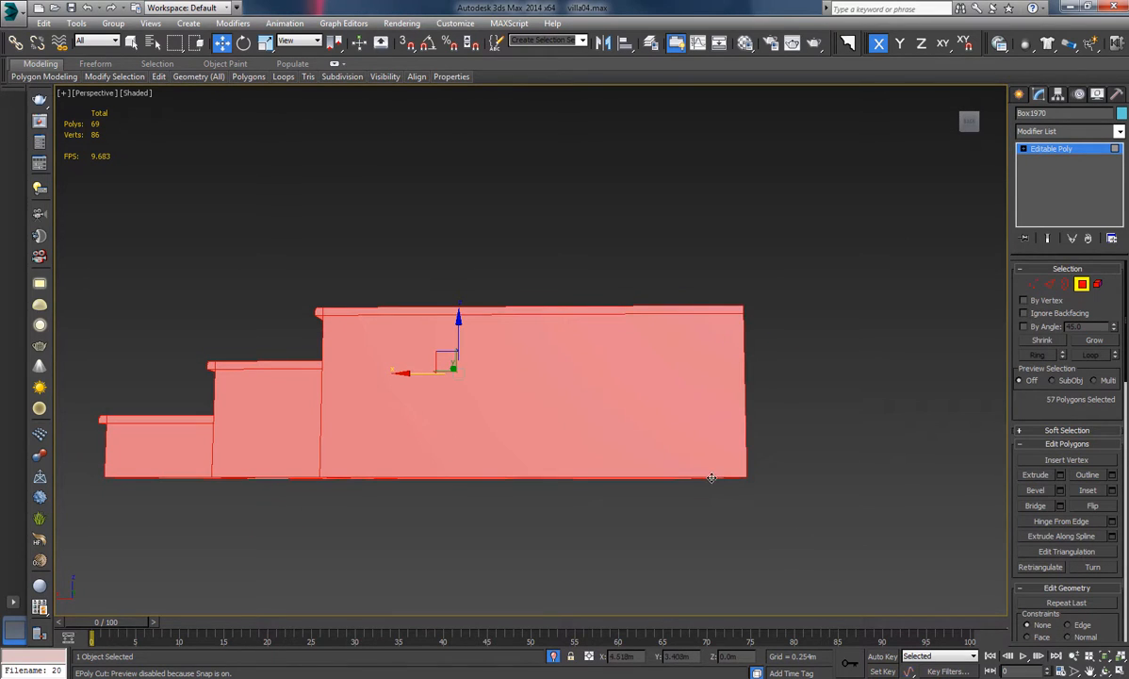
middle_click_drag(711, 478, 709, 489, "alt")
left_click_drag(774, 527, 672, 466, "alt")
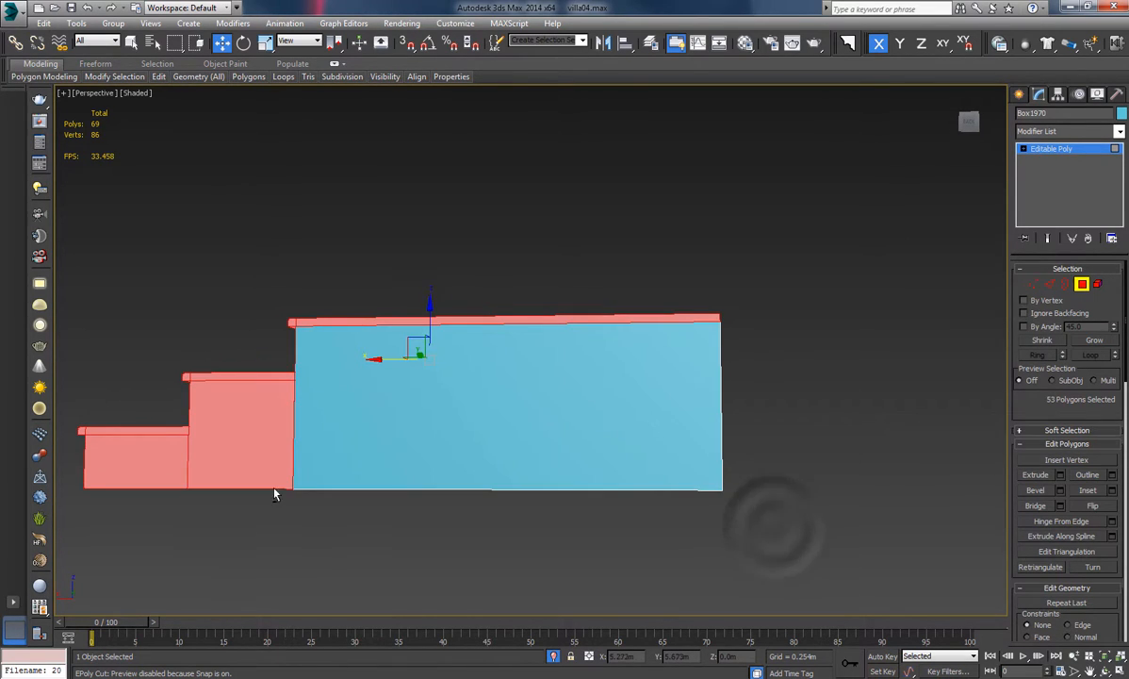
left_click_drag(314, 519, 268, 474, "alt")
left_click_drag(203, 516, 163, 471, "alt")
middle_click_drag(380, 469, 610, 431, "alt")
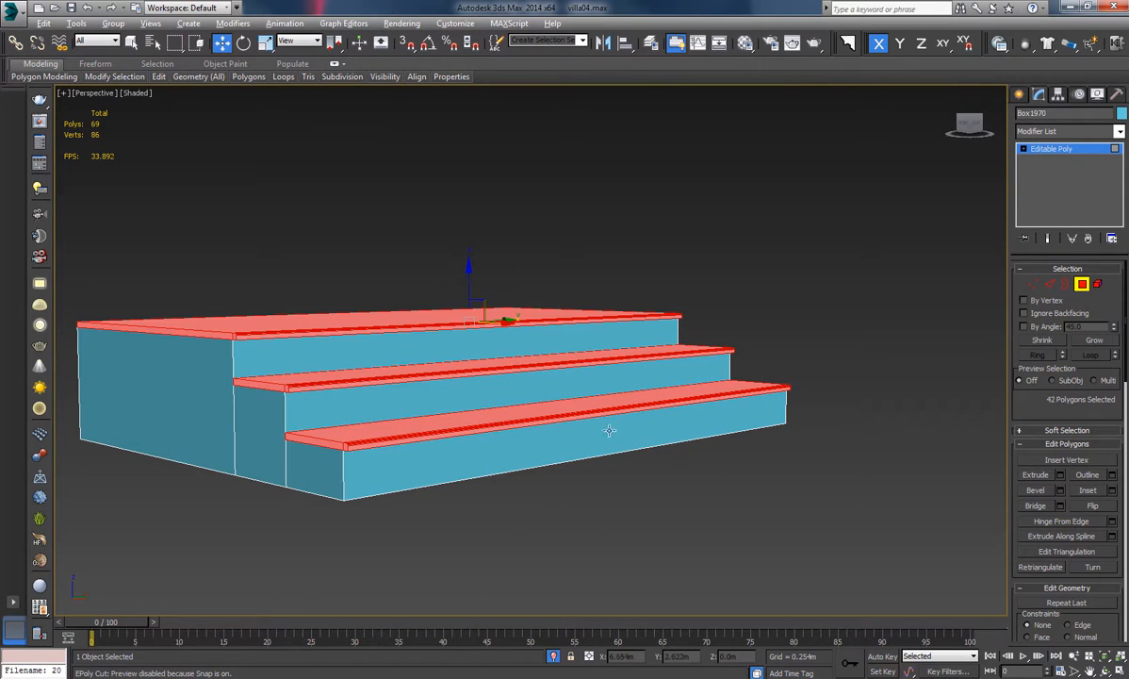
middle_click_drag(537, 412, 618, 462, "alt")
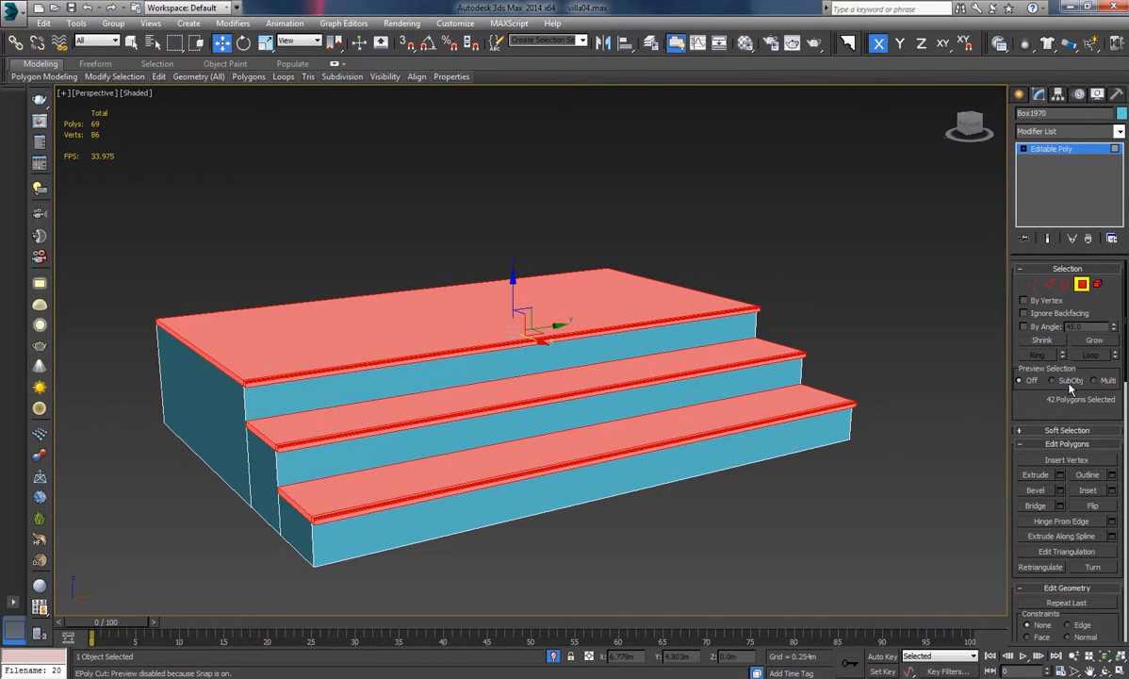
Detach the selected tread slabs and nosings as a separate object, leave polygon mode and check both stair objects with a window selection.
left_click_drag(1035, 399, 1035, 273)
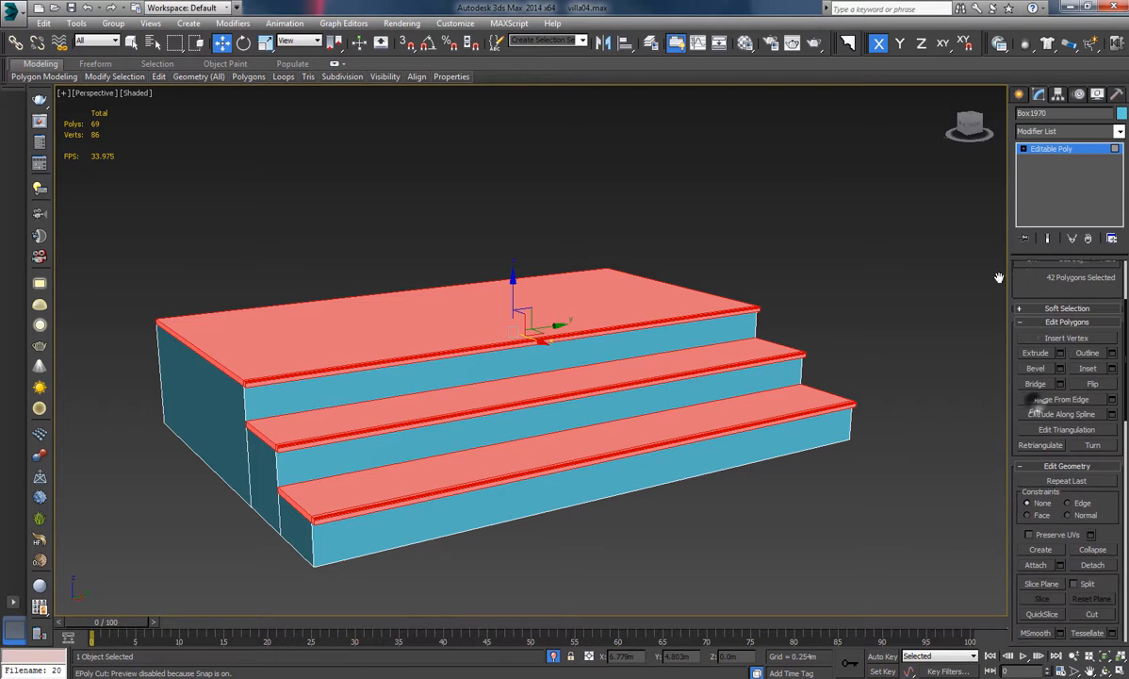
left_click(1092, 561)
left_click(604, 353)
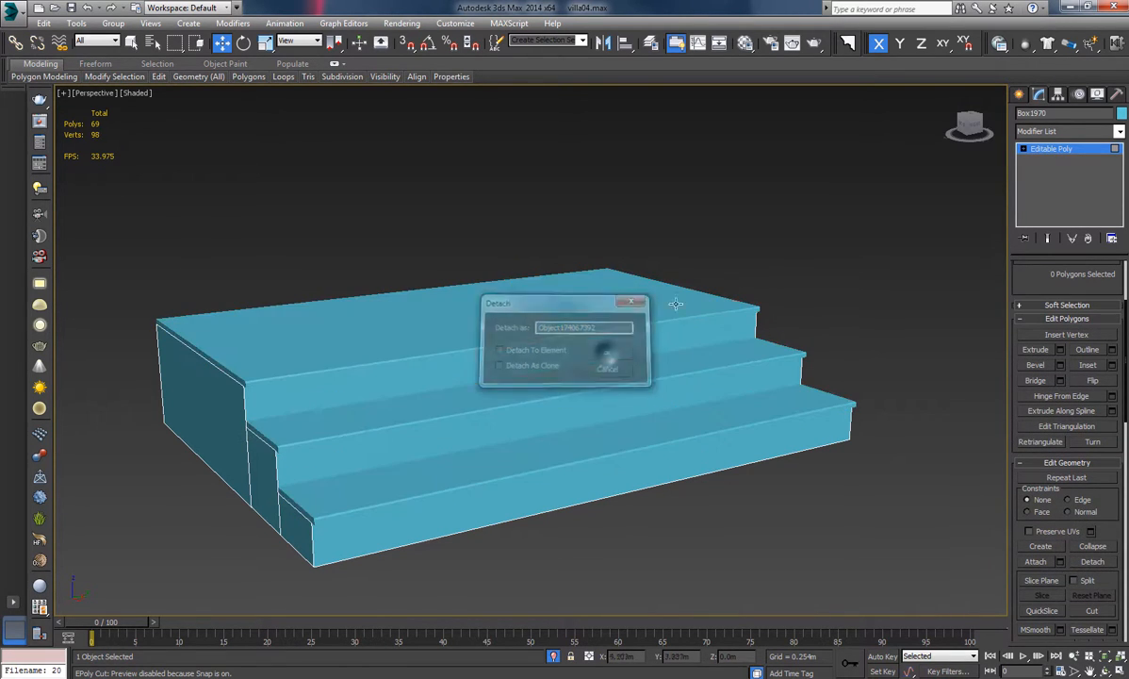
middle_click_drag(851, 327, 912, 253, "alt")
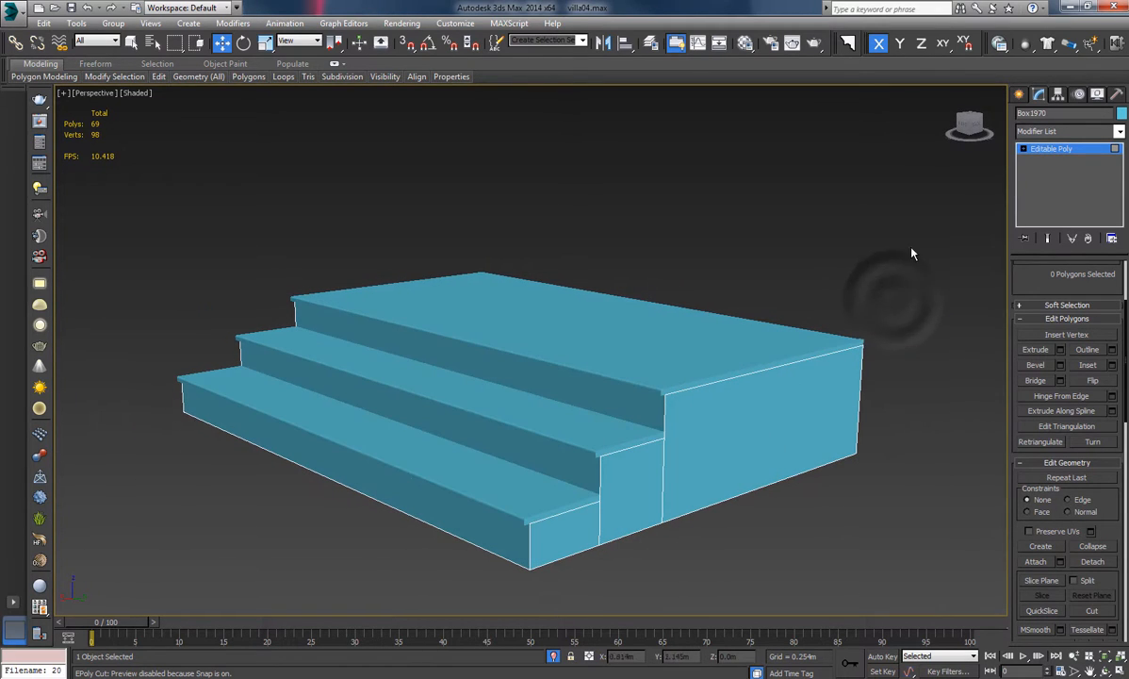
left_click(1063, 158)
left_click(700, 283)
left_click_drag(834, 276, 583, 463)
left_click(825, 503)
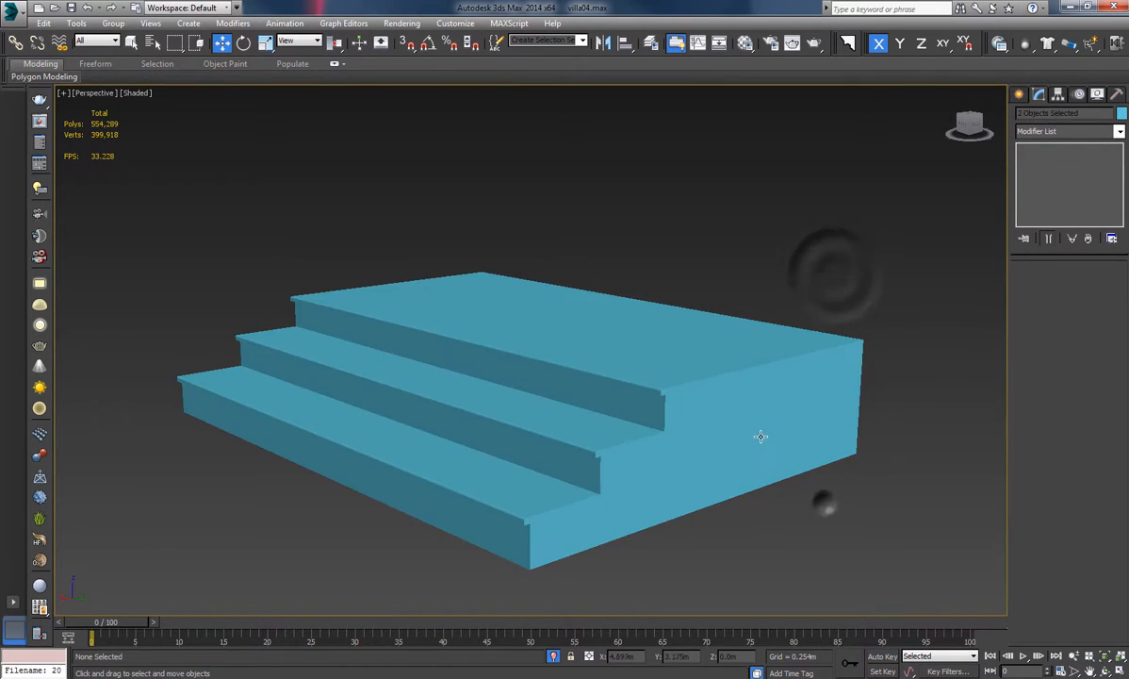
Give the stair body and the detached tread slabs the same grey object colour.
left_click(761, 435)
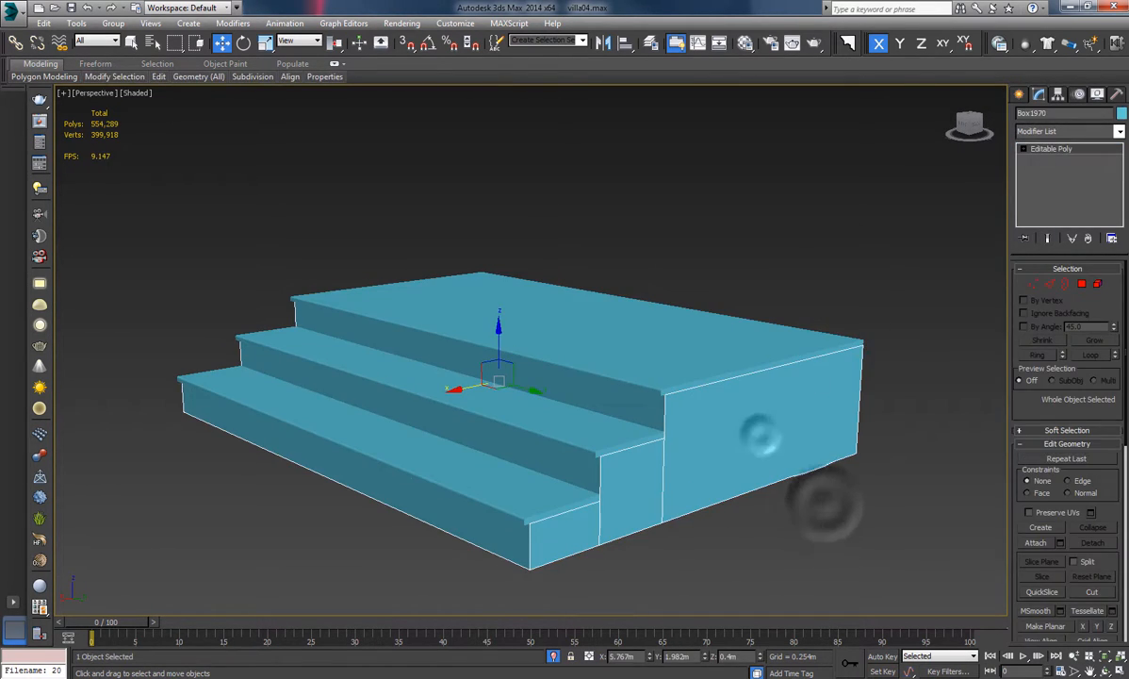
left_click(1122, 114)
left_click(635, 419)
left_click(741, 224)
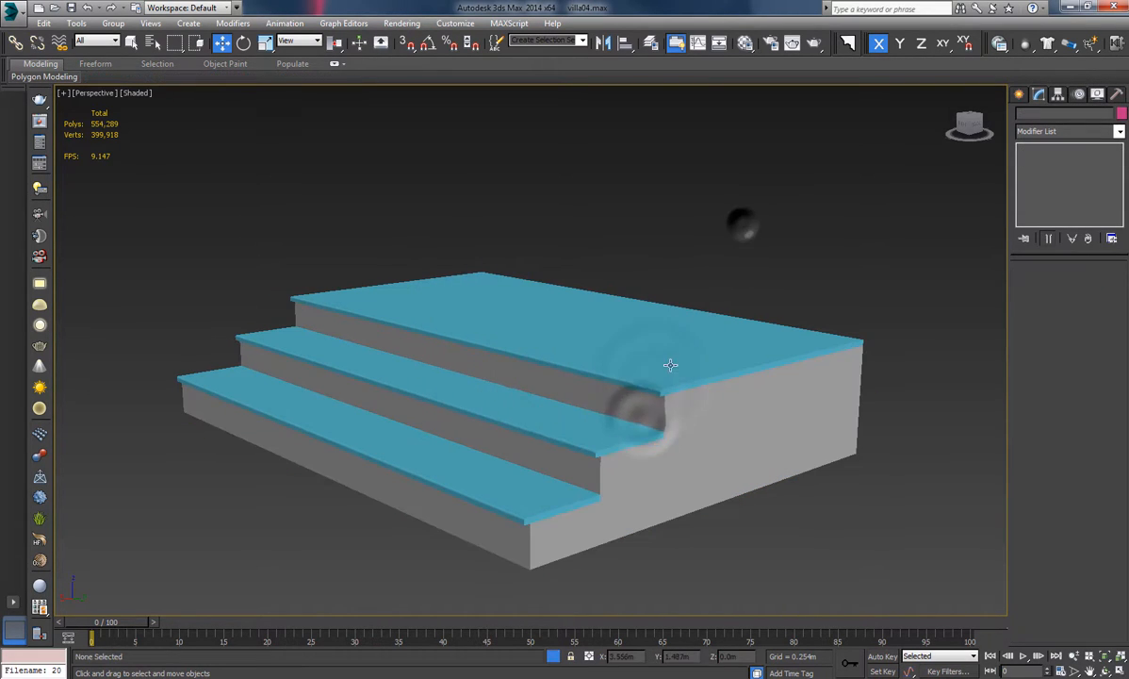
left_click(666, 367)
left_click(1122, 114)
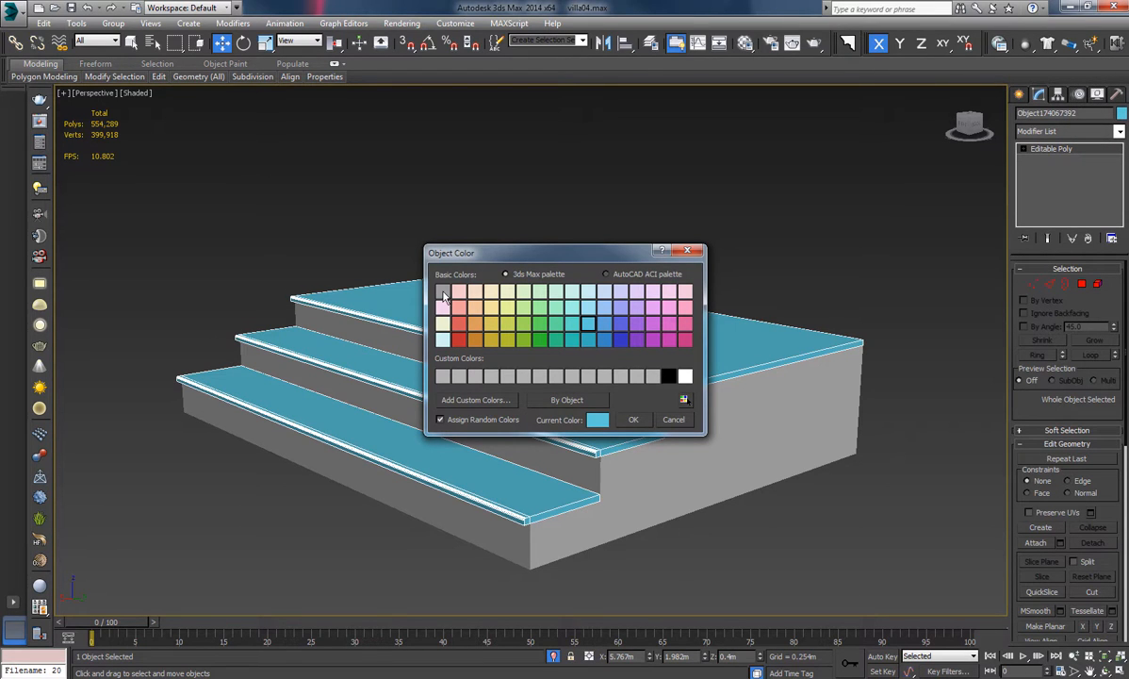
left_click(633, 420)
left_click(715, 214)
End the isolation and inspect the finished steps between the entrance columns.
middle_click_drag(715, 214, 596, 423, "alt")
left_click(553, 659)
scroll(622, 454, "down", 3)
scroll(568, 460, "down", 4)
scroll(622, 444, "up", 4)
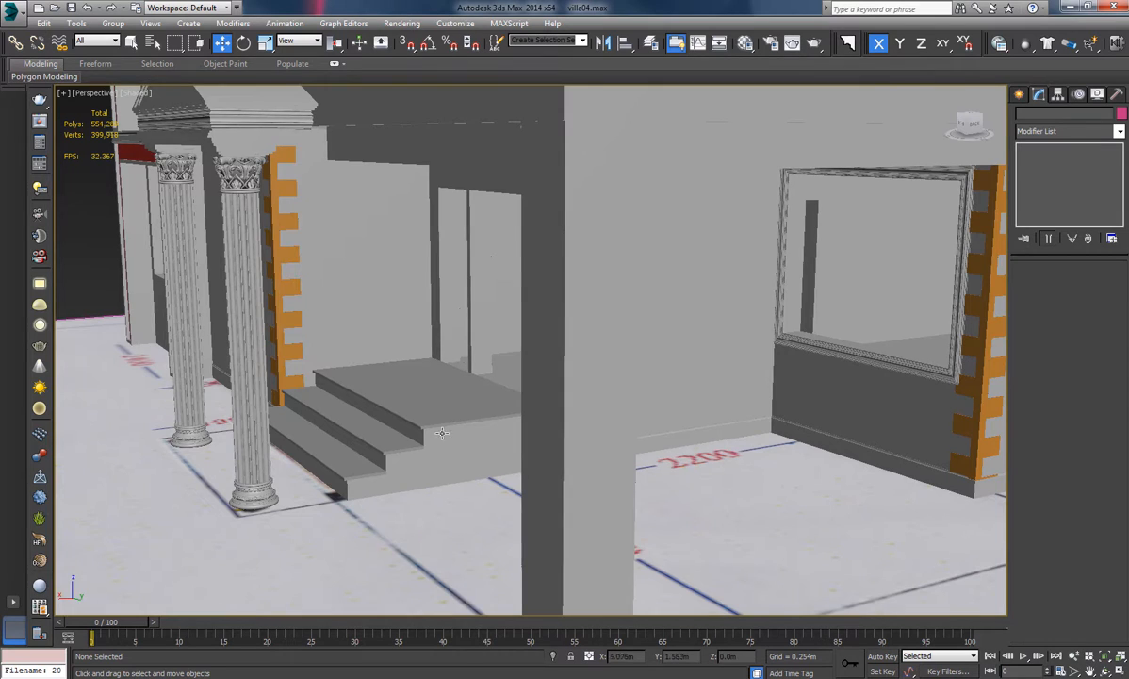
middle_click_drag(442, 433, 608, 418, "alt")
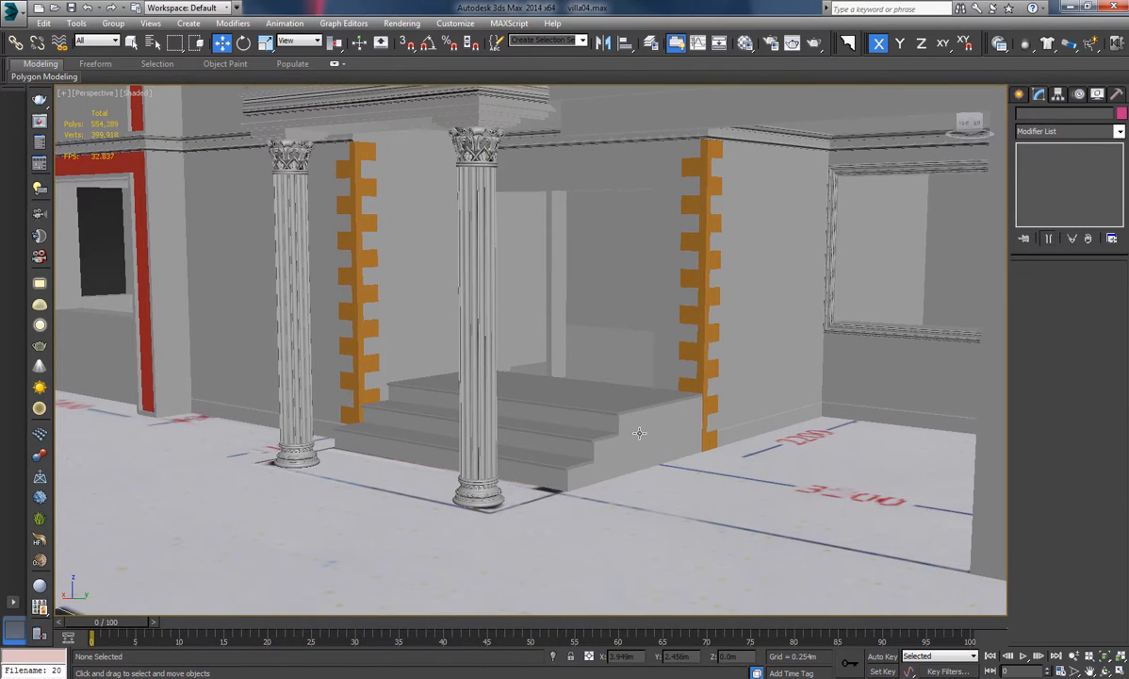
Select the extruded rectangle wall beside the entrance steps and convert it to an Editable Poly.
right_click(628, 429)
left_click(673, 370)
mouse_move(662, 371)
middle_mouse_down("alt")
mouse_move(702, 369)
mouse_move(660, 360)
middle_mouse_up("alt")
left_click(659, 360)
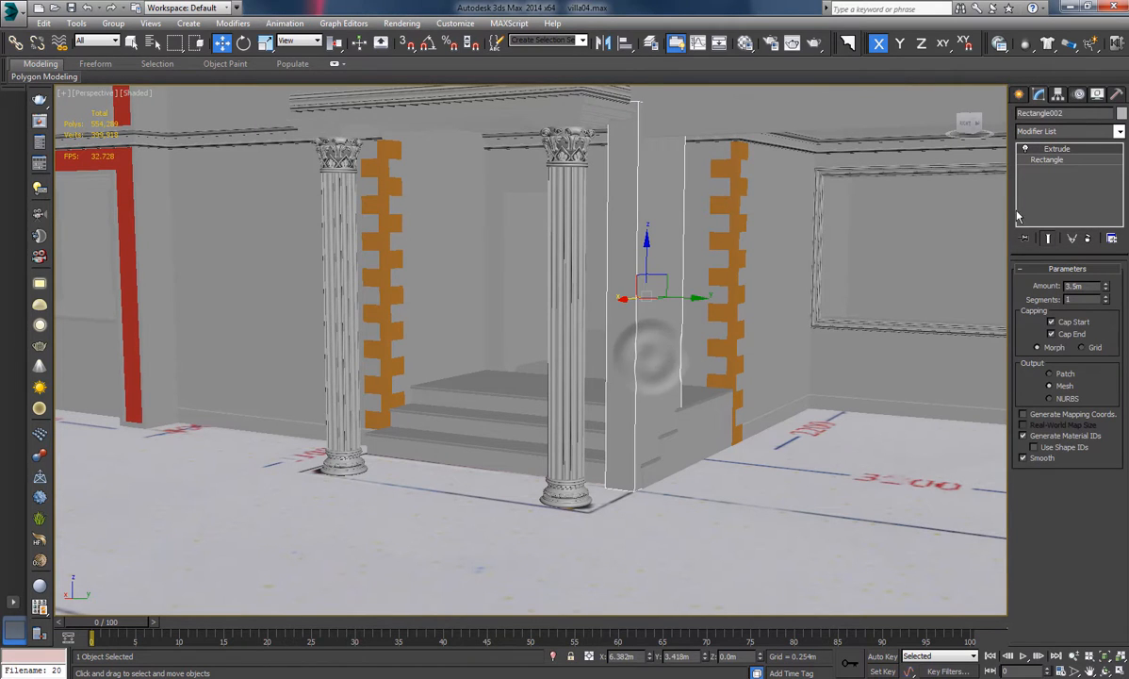
right_click(642, 356)
mouse_move(745, 484)
left_click(816, 497)
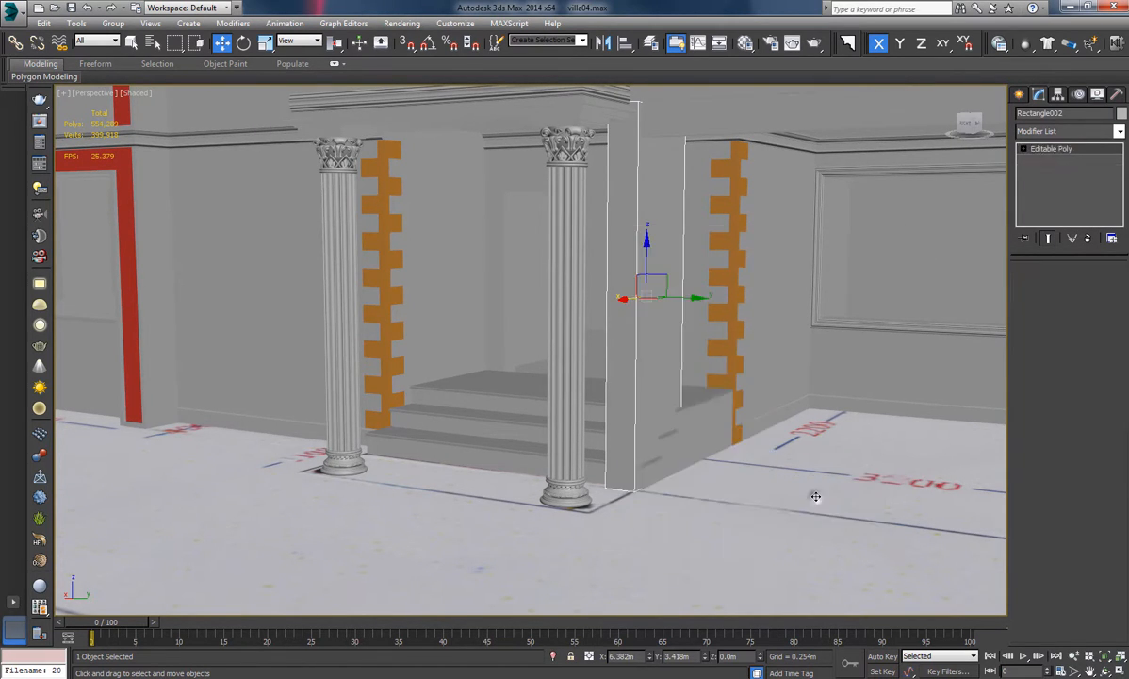
Move the wall's outer side polygon outward along Y past the side of the steps, then leave polygon mode and deselect the wall.
left_click(1081, 284)
left_click(655, 329)
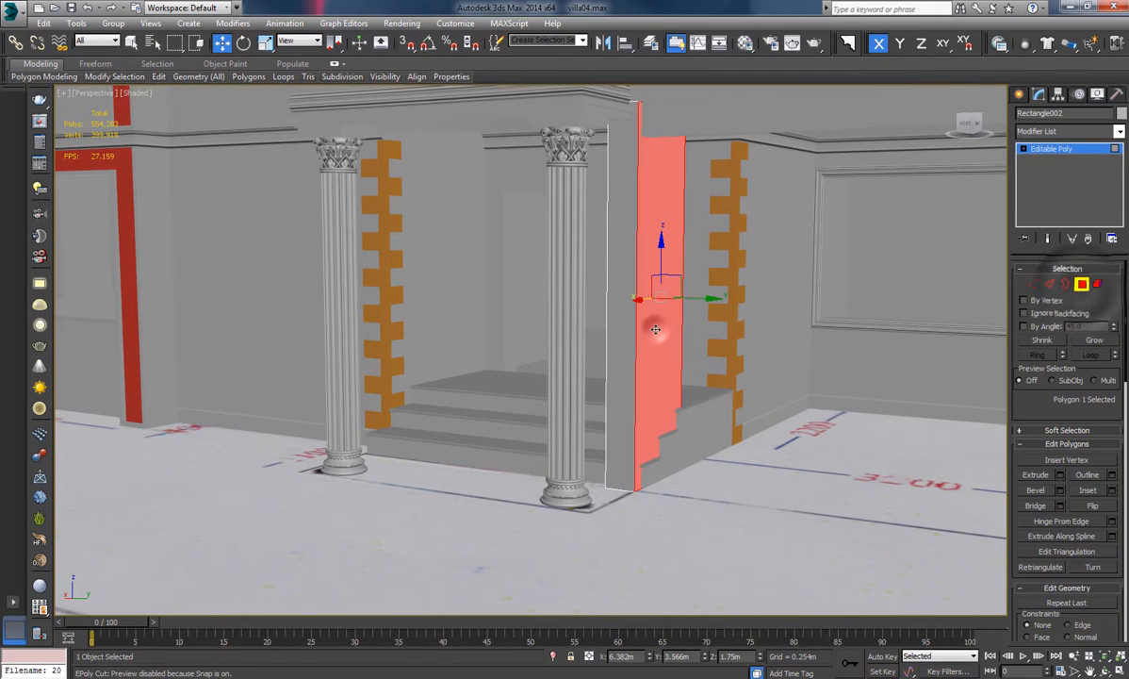
left_click_drag(702, 300, 770, 321)
left_click(1082, 284)
scroll(523, 370, "down", 6)
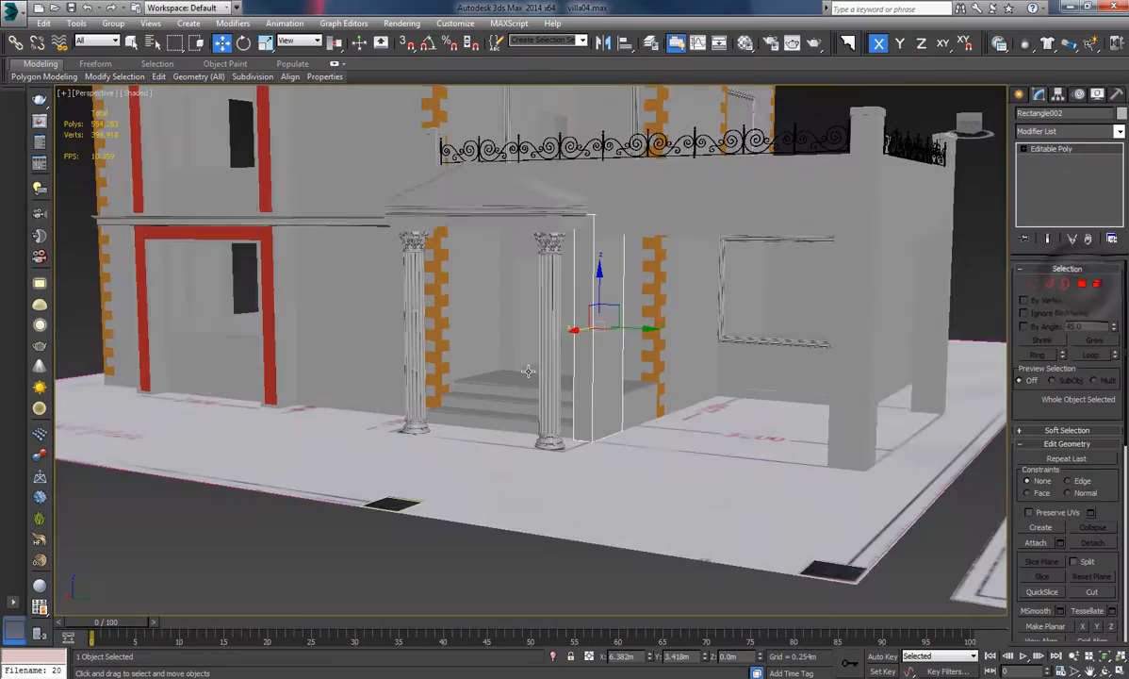
left_click(83, 298)
Select the main villa wall object behind the entrance columns and isolate it around the ground-floor entrance opening.
middle_click_drag(709, 373, 646, 440, "alt")
middle_click_drag(711, 466, 710, 427)
middle_click_drag(709, 427, 750, 446, "alt")
middle_click_drag(516, 469, 643, 471)
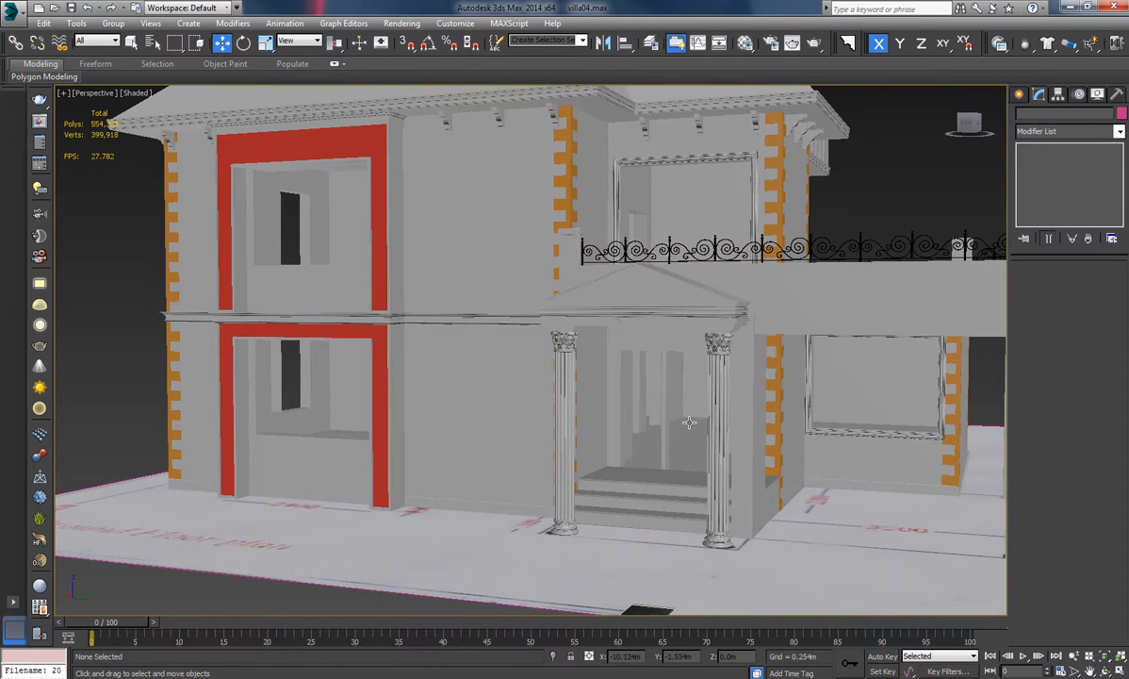
scroll(665, 436, "up", 5)
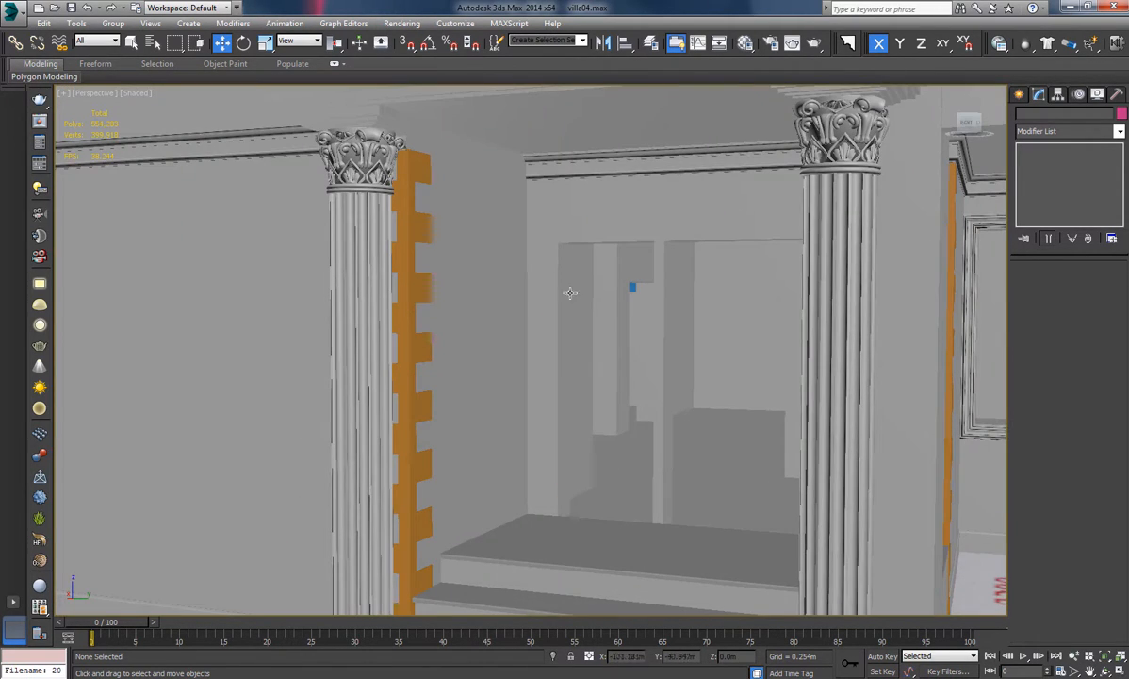
left_click(557, 221)
left_click(554, 657)
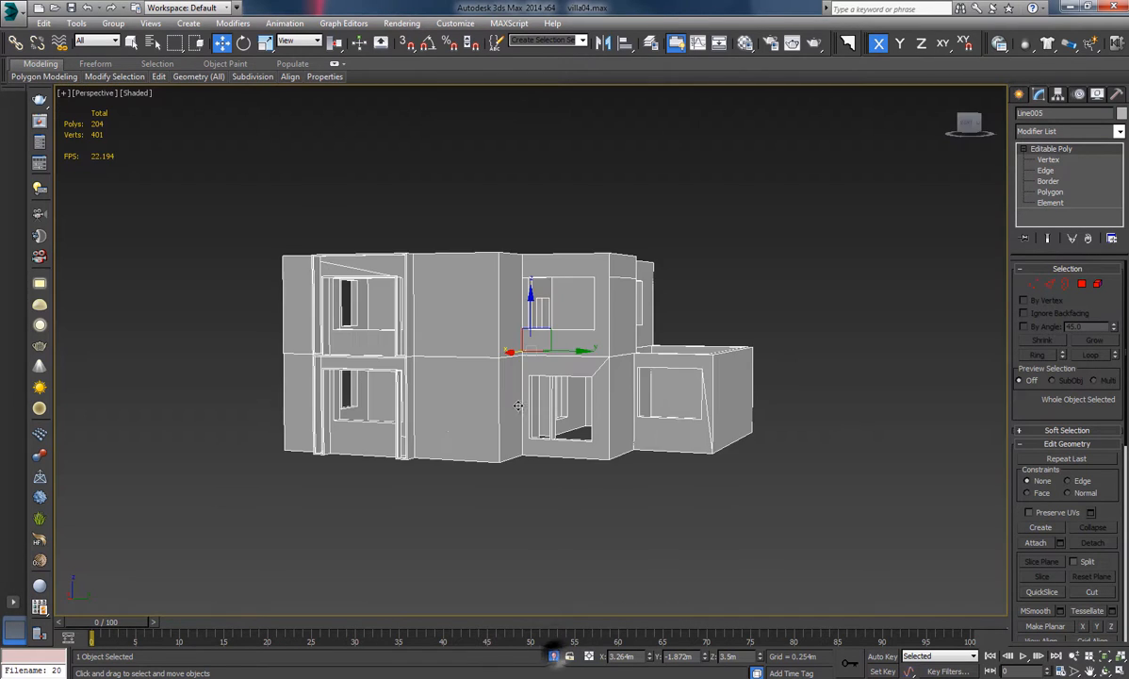
middle_click_drag(518, 407, 498, 462, "alt")
middle_click_drag(601, 494, 594, 406, "alt")
scroll(594, 406, "up", 5)
scroll(633, 456, "up", 5)
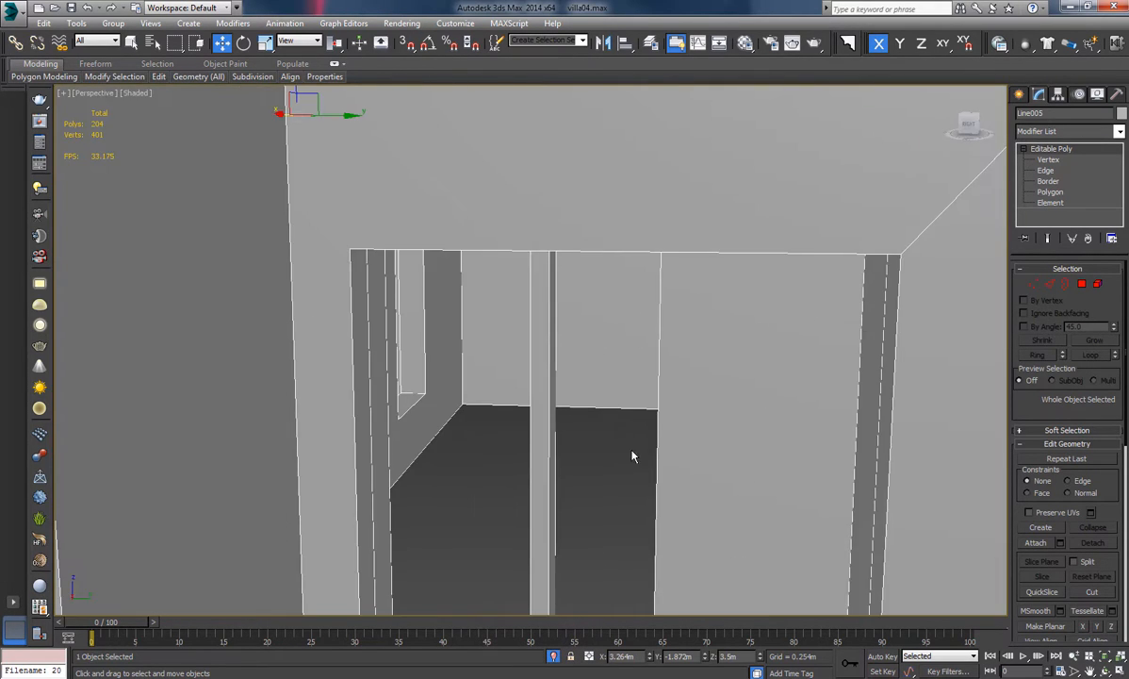
middle_click_drag(633, 456, 583, 395, "alt")
scroll(584, 397, "down", 4)
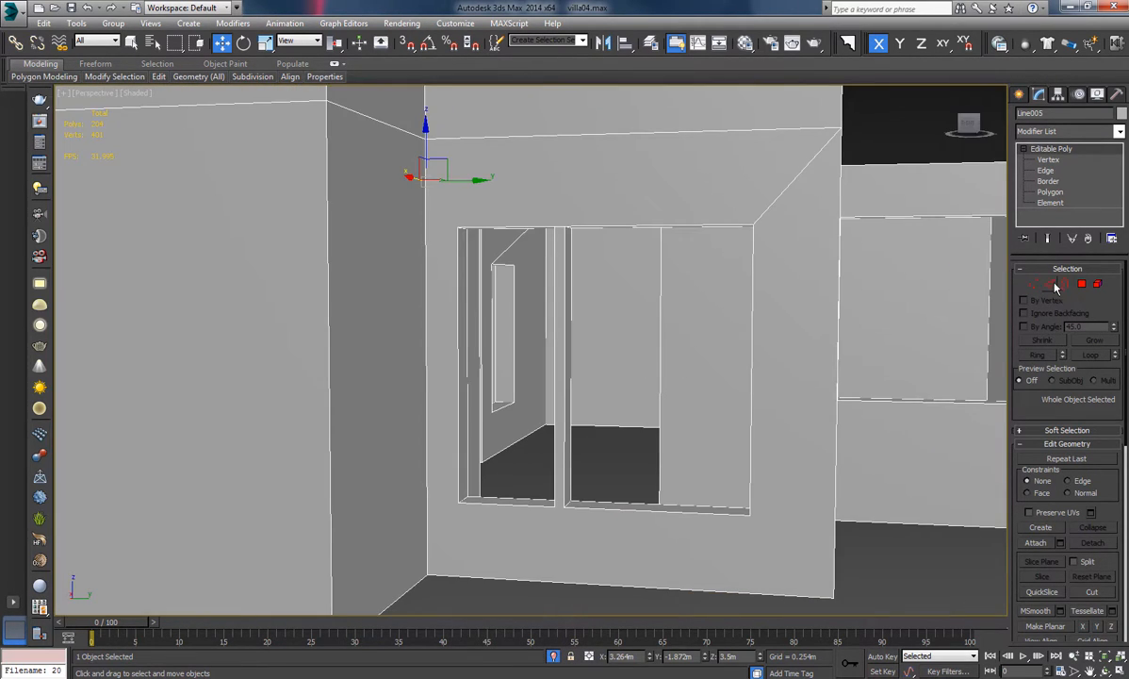
Select the four outer edges around the narrow opening beside the larger entrance opening in edge mode.
left_click(1050, 284)
left_click(506, 503)
left_click(553, 466, "ctrl")
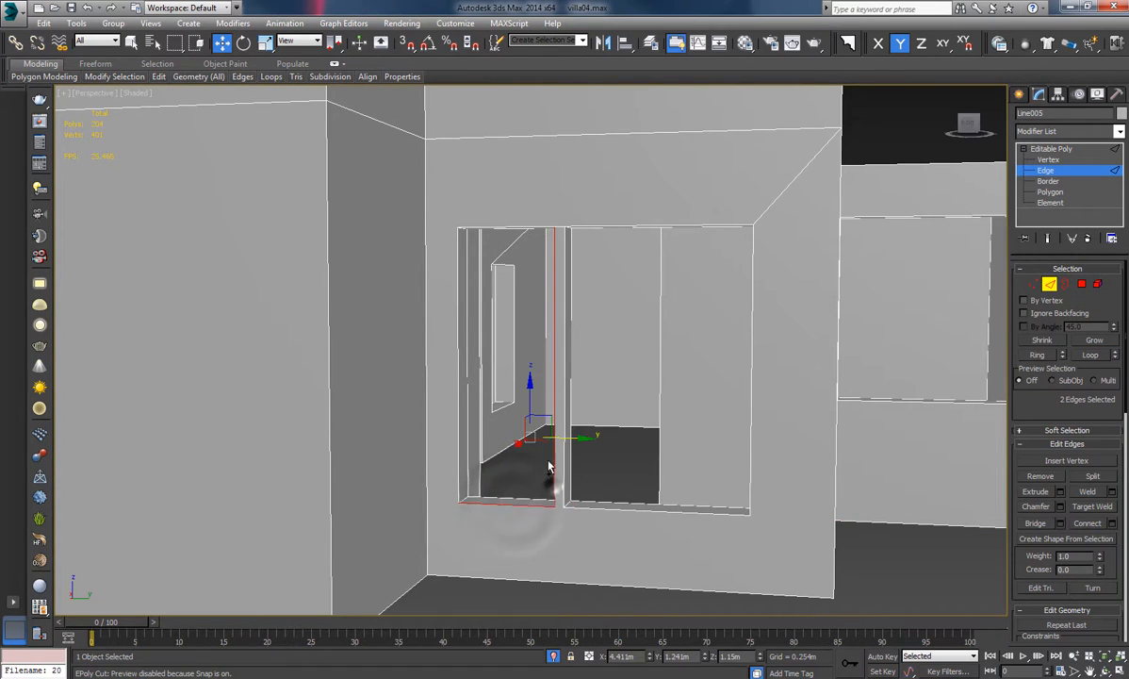
middle_click_drag(550, 466, 486, 233, "alt")
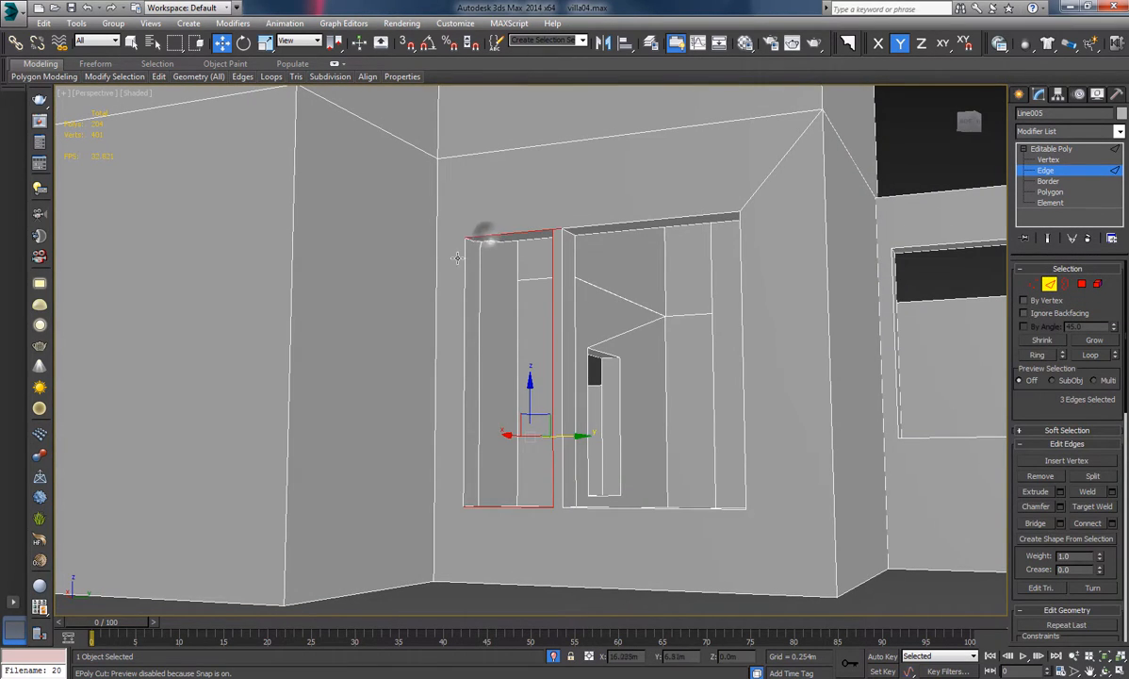
left_click(462, 267, "ctrl")
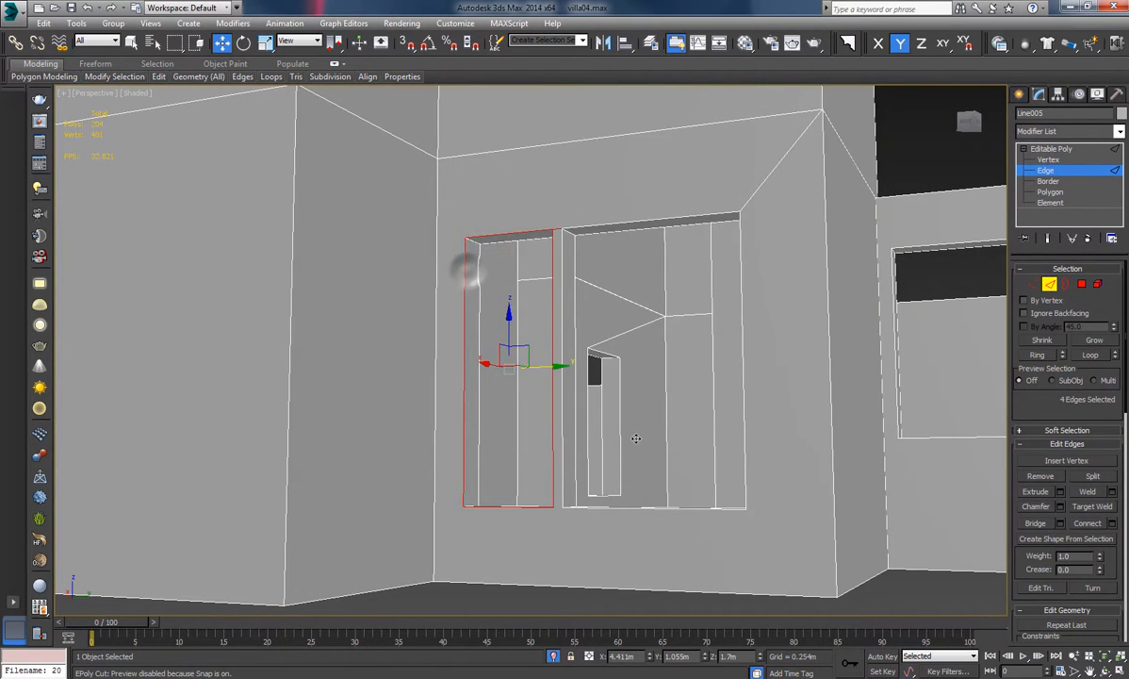
Create a linear shape from the selected edges and leave edge mode.
left_click(1068, 541)
left_click(537, 364)
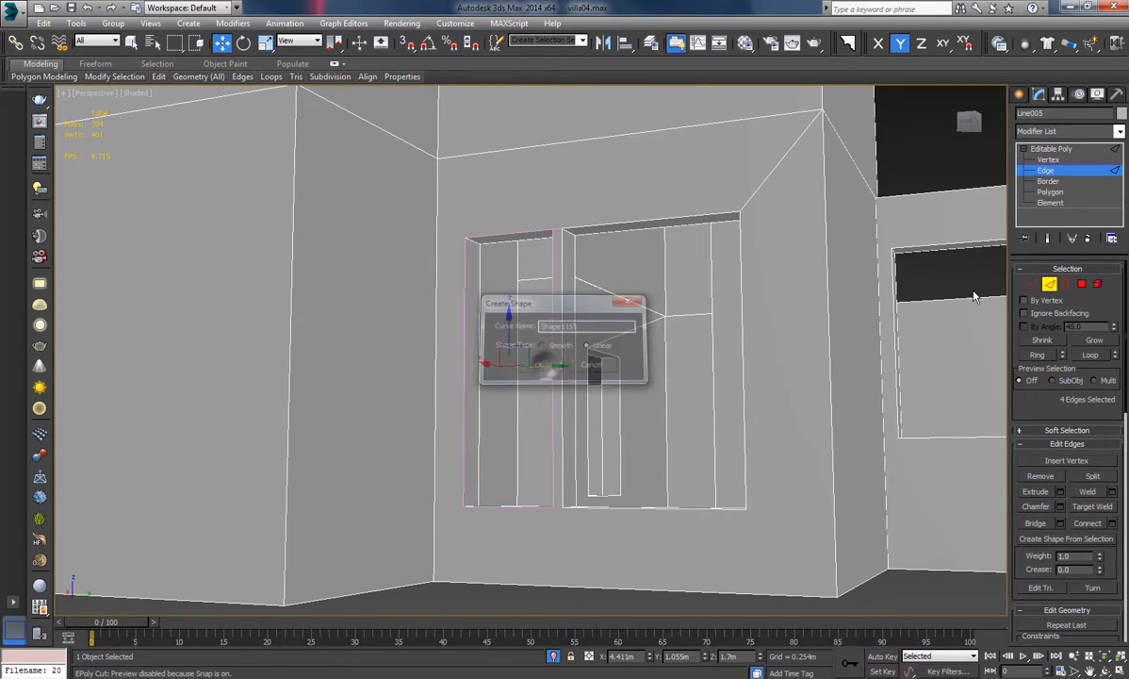
left_click(1062, 285)
Select the new outline spline and snap its overshooting end vertex onto the narrow opening's upper corner, with vertex snapping on.
scroll(509, 222, "up", 5)
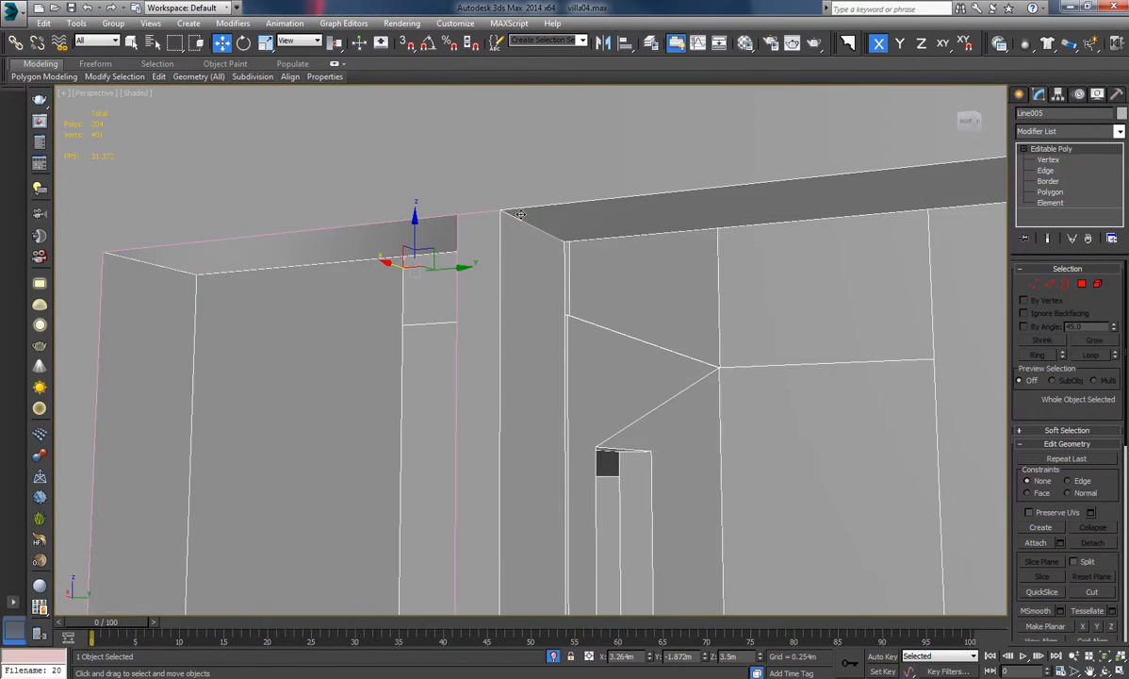
scroll(490, 217, "down", 4)
left_click(450, 222)
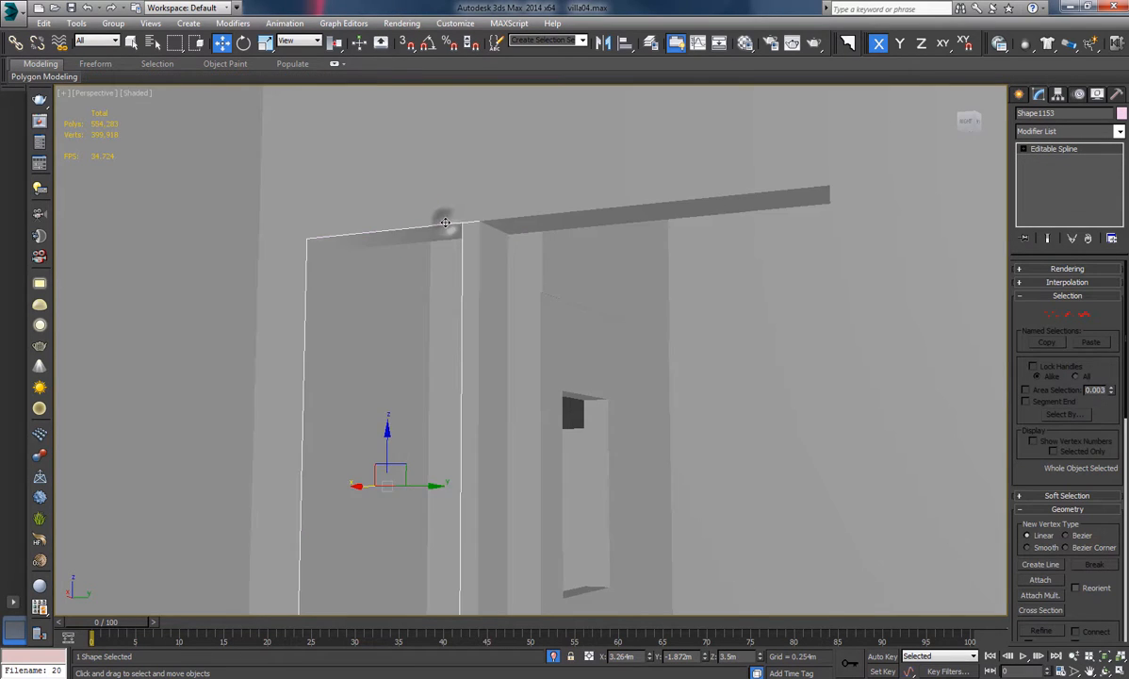
left_click(1052, 315)
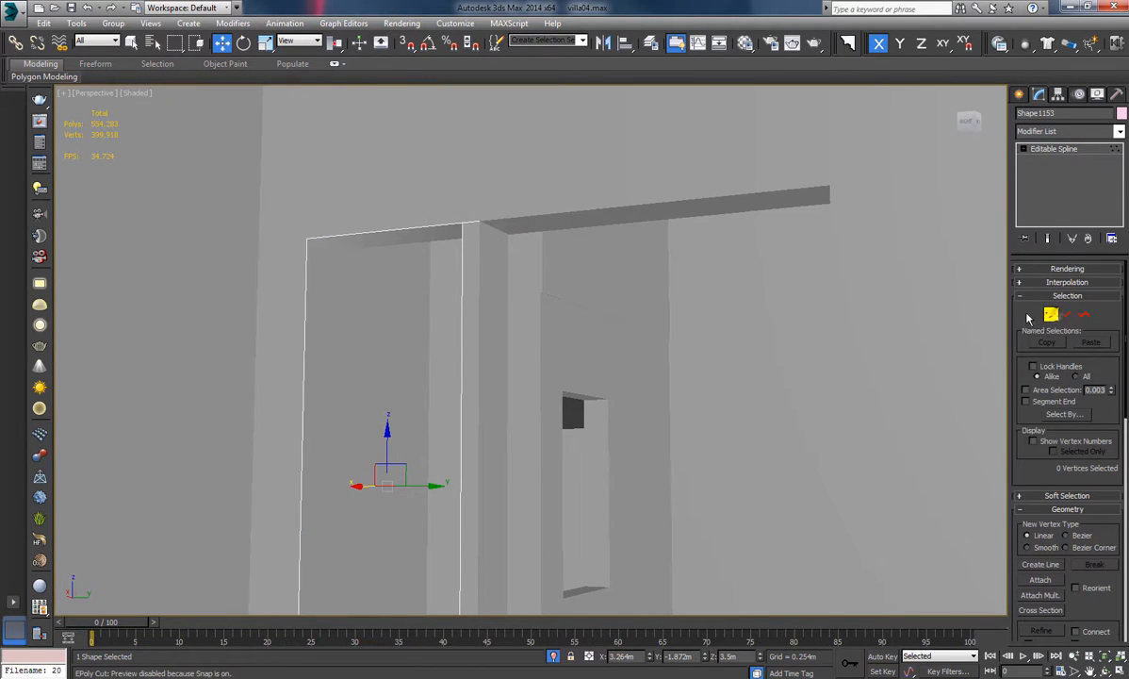
scroll(484, 233, "up", 3)
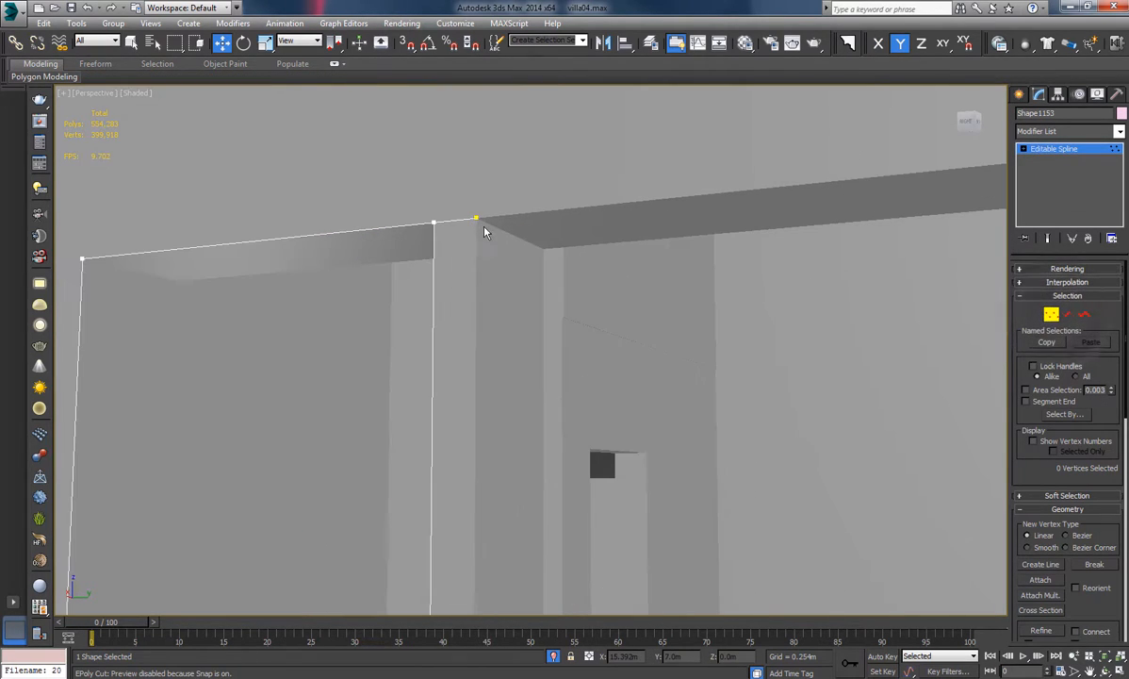
left_click(1067, 315)
left_click(450, 222)
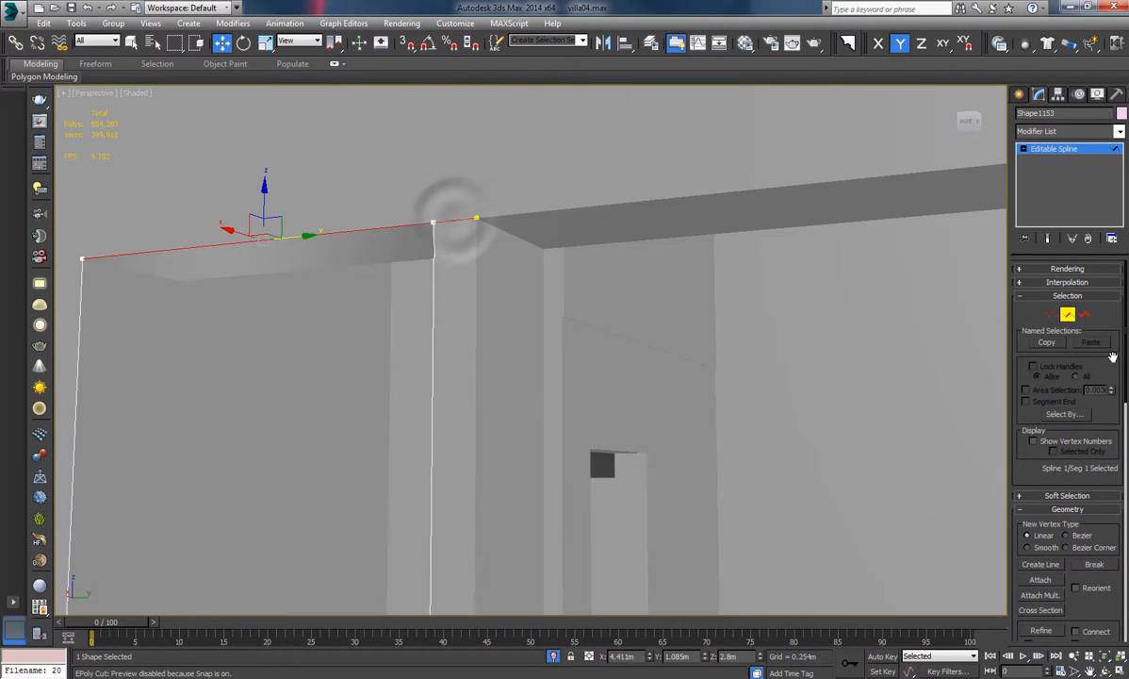
left_click(1052, 315)
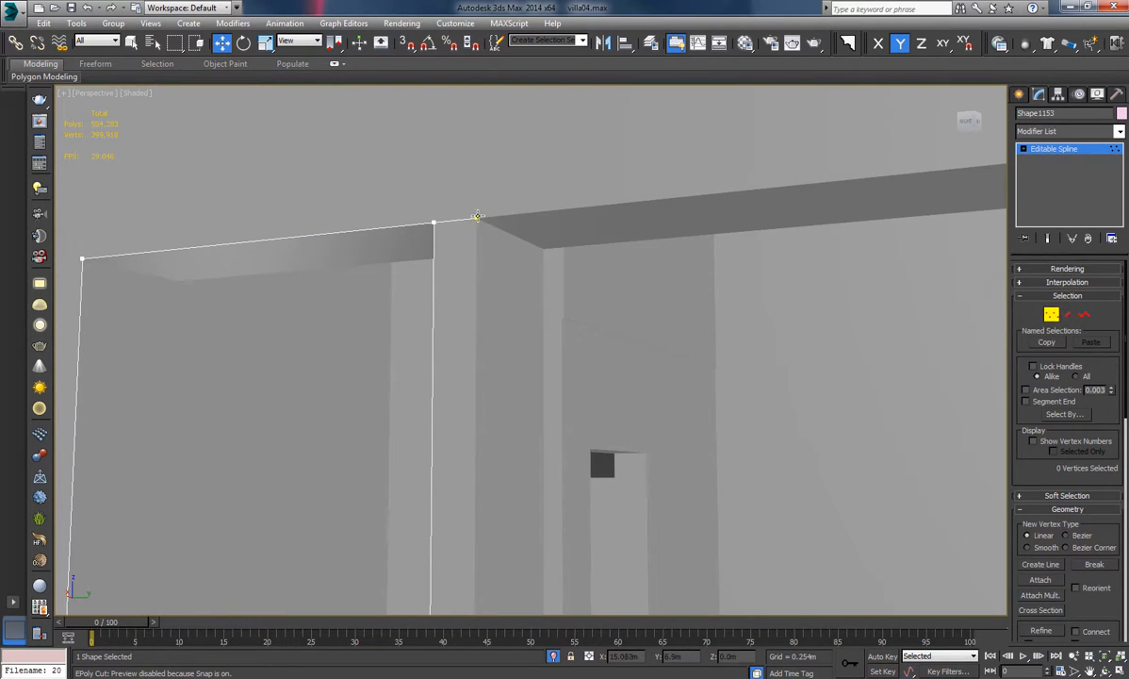
key("s")
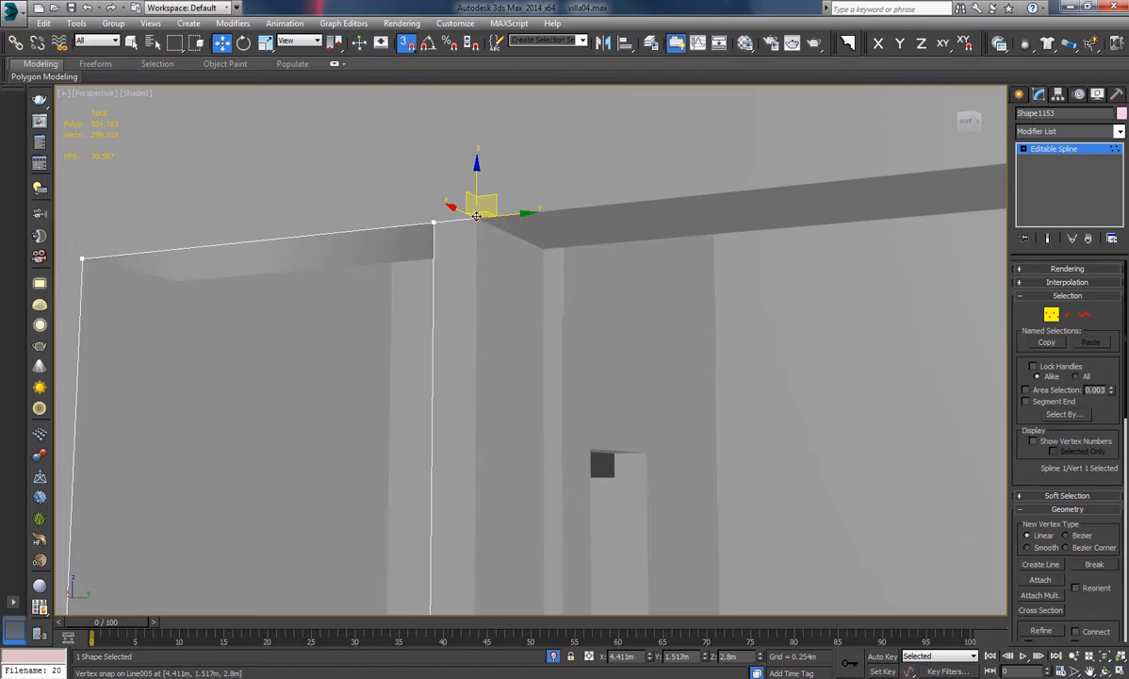
mouse_move(476, 216)
left_mouse_down()
mouse_move(412, 229)
mouse_move(456, 208)
left_mouse_up()
Weld the two coincident vertices at the outline's upper corner with a 0.003 m threshold.
left_click_drag(1038, 461, 1037, 440)
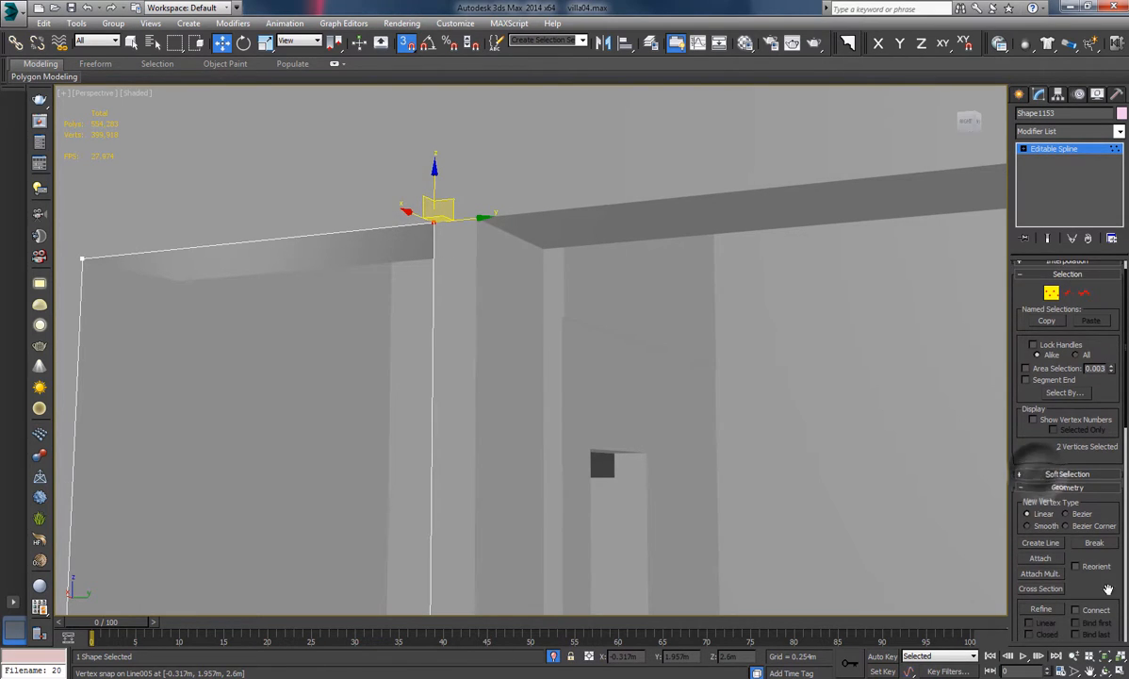
left_click_drag(1107, 586, 1072, 469)
left_click_drag(1091, 533, 1089, 470)
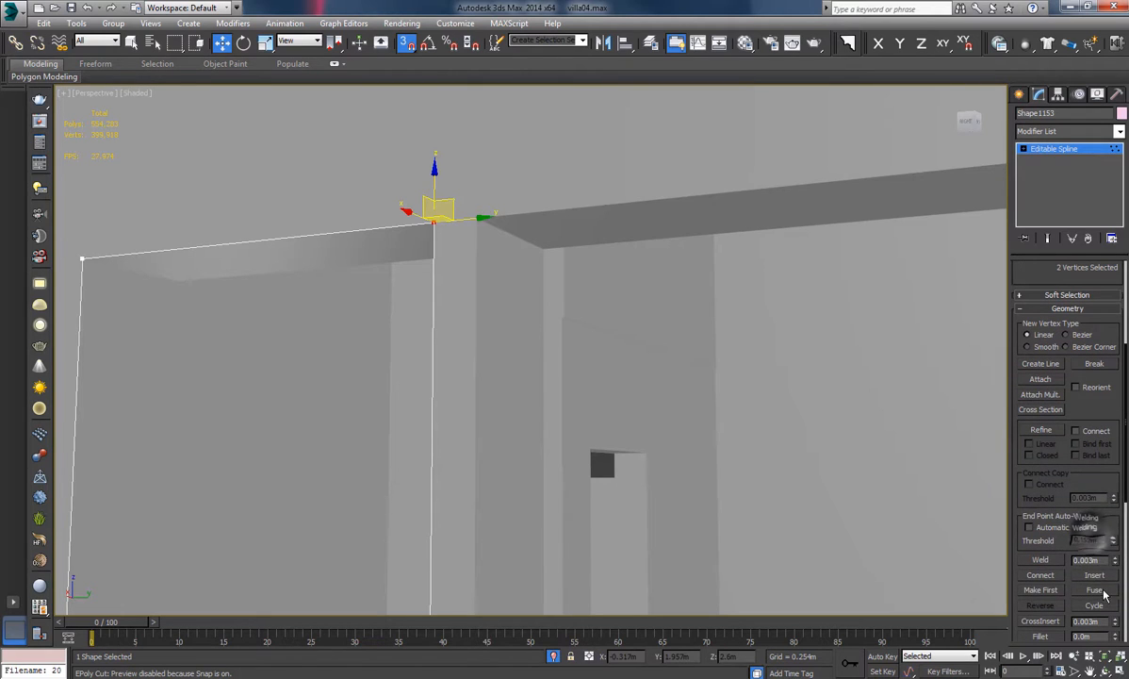
left_click(1041, 561)
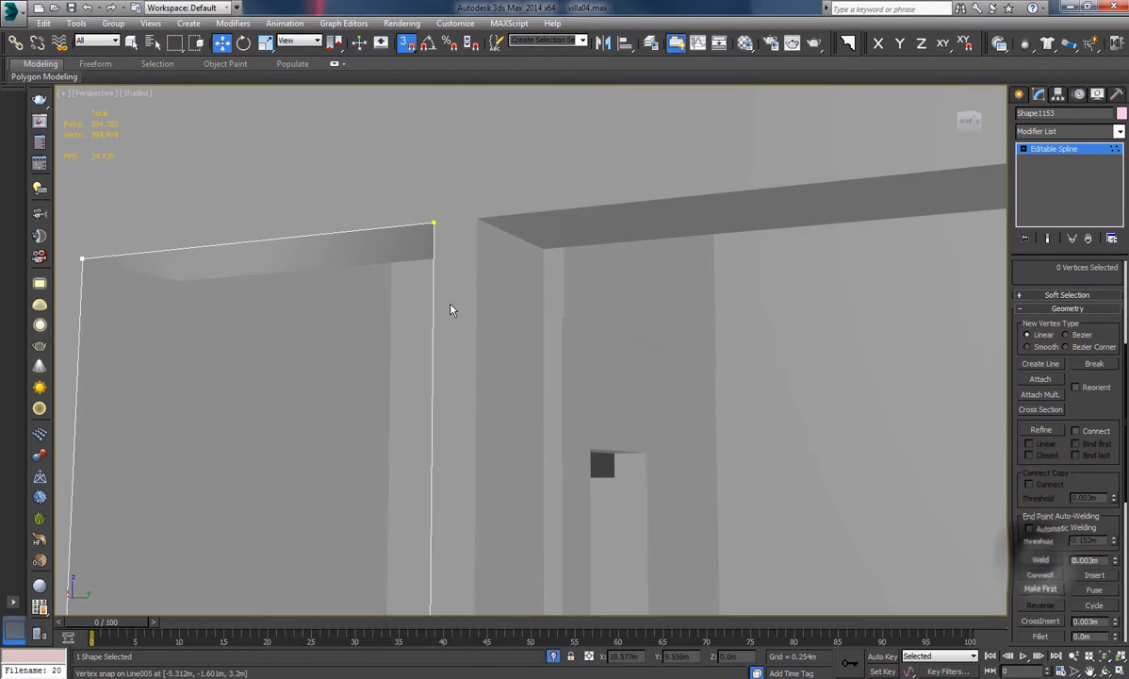
Select all four vertices of the closed outline and weld them with the 0.003 m threshold.
scroll(462, 301, "down", 5)
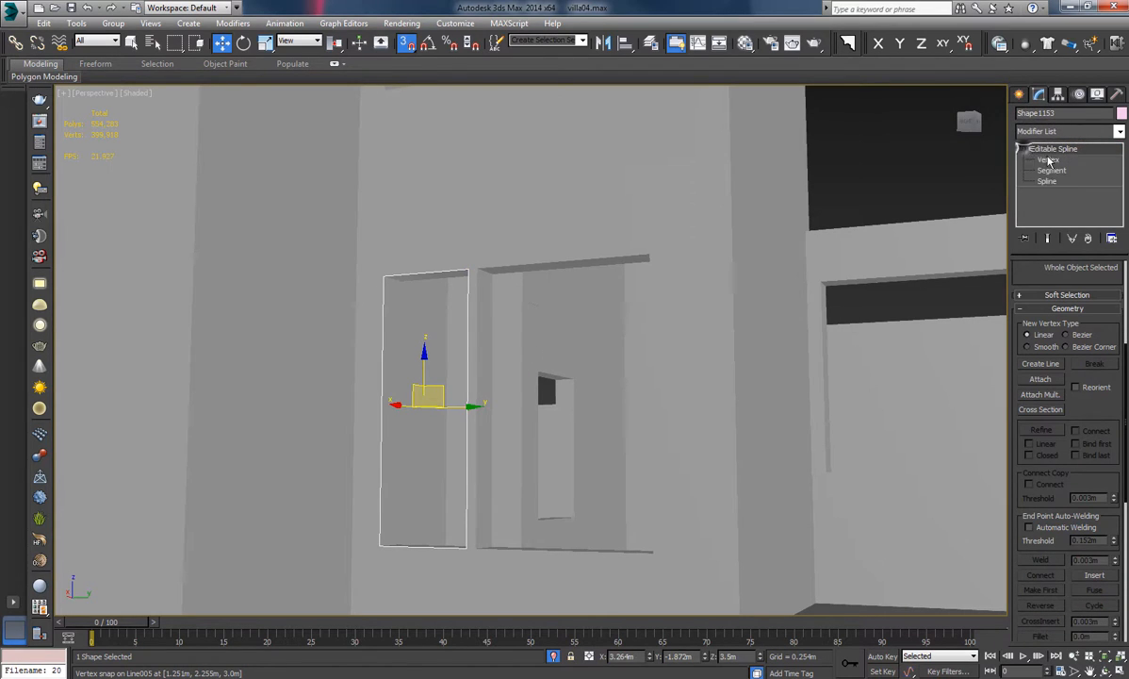
left_click(1048, 160)
left_click_drag(579, 603, 320, 236)
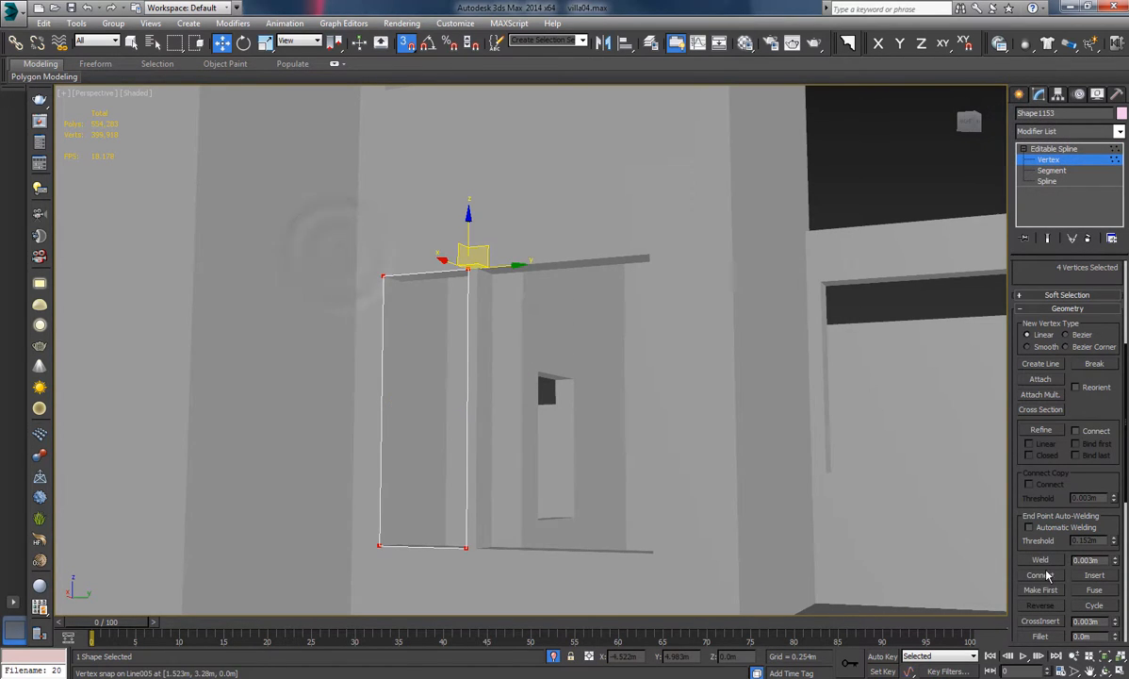
left_click(1048, 560)
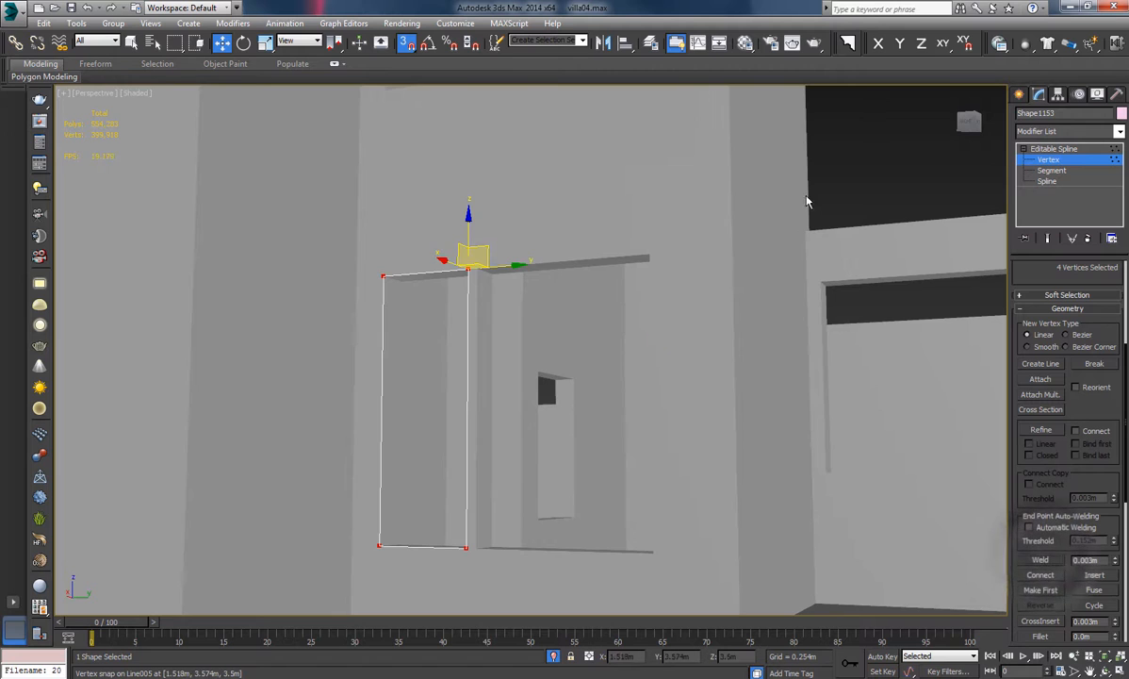
Leave vertex editing and convert the closed outline of the narrow opening to an Editable Poly.
middle_click_drag(560, 474, 553, 497, "alt")
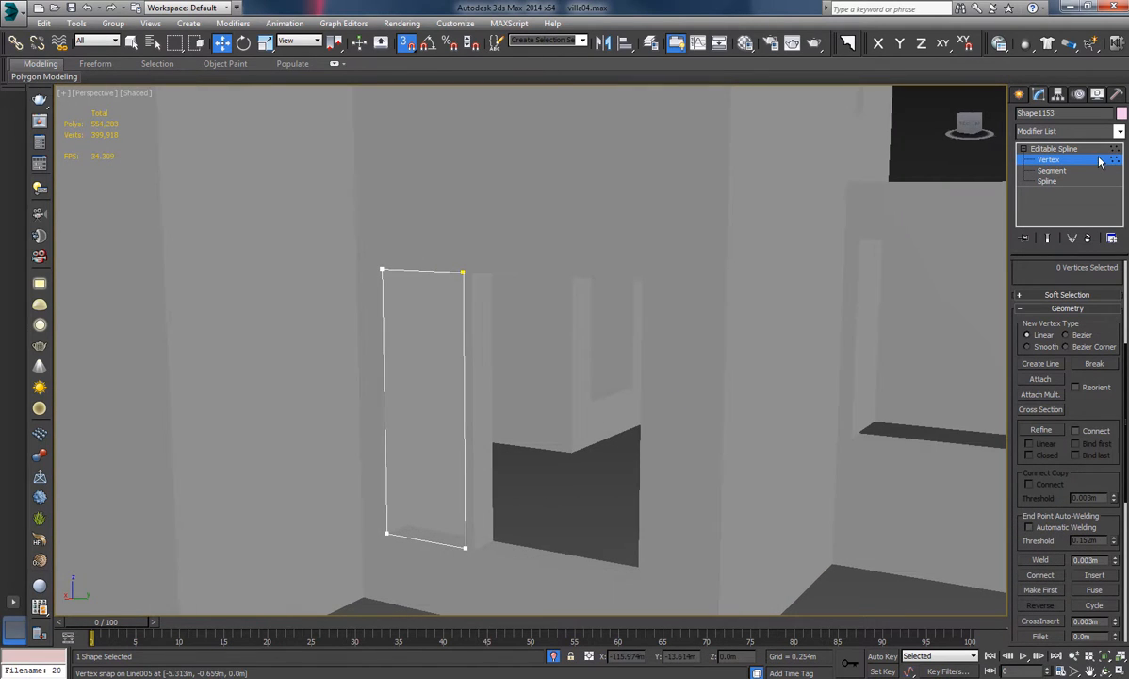
left_click(1054, 149)
right_click(429, 366)
mouse_move(559, 495)
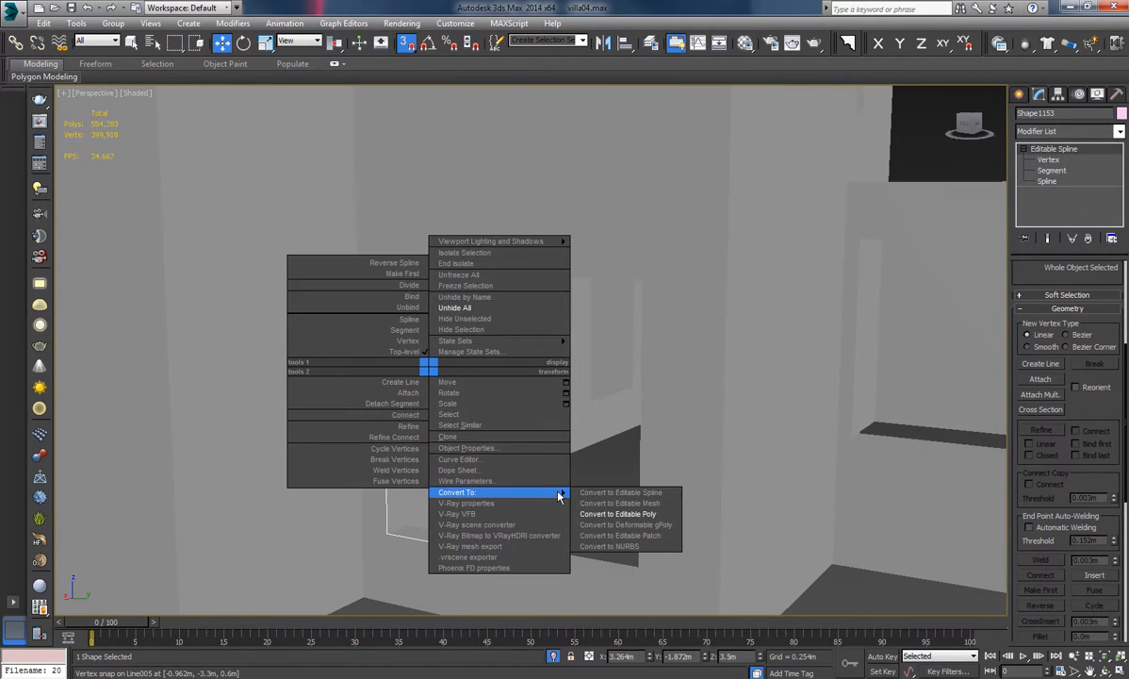
left_click(618, 514)
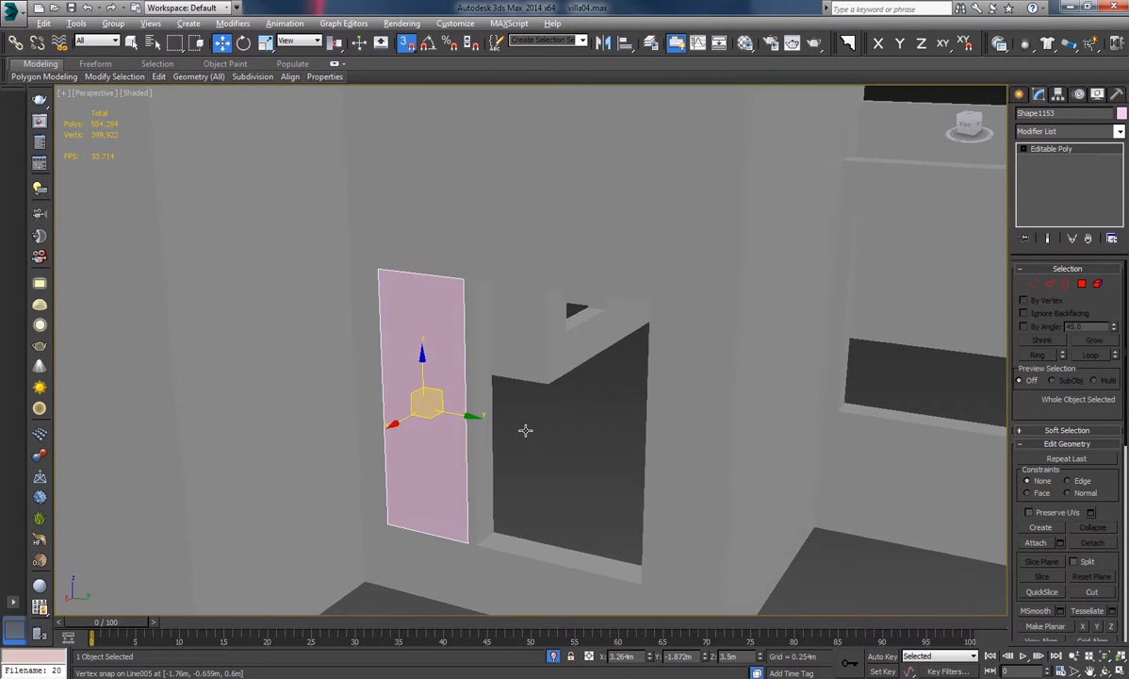
Turn snapping off and move the panel about 0.08 m along X into the depth of the narrow opening.
middle_click_drag(525, 430, 593, 453, "alt")
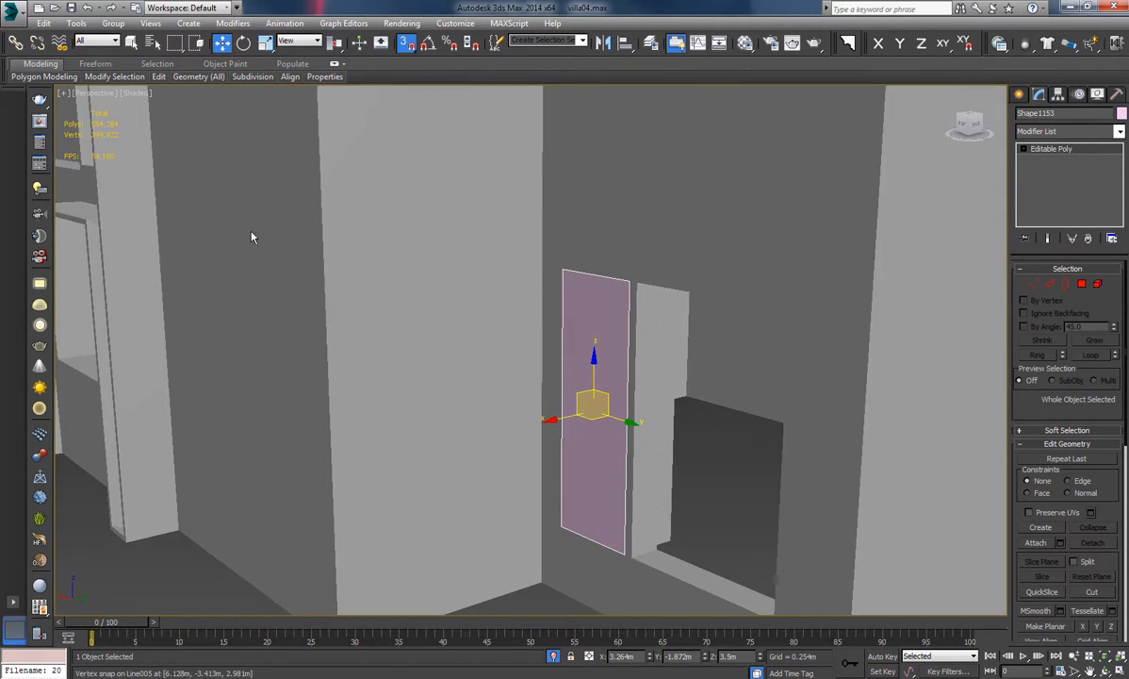
middle_click_drag(594, 435, 619, 432, "alt")
scroll(619, 432, "up", 5)
middle_click_drag(680, 479, 730, 492, "alt")
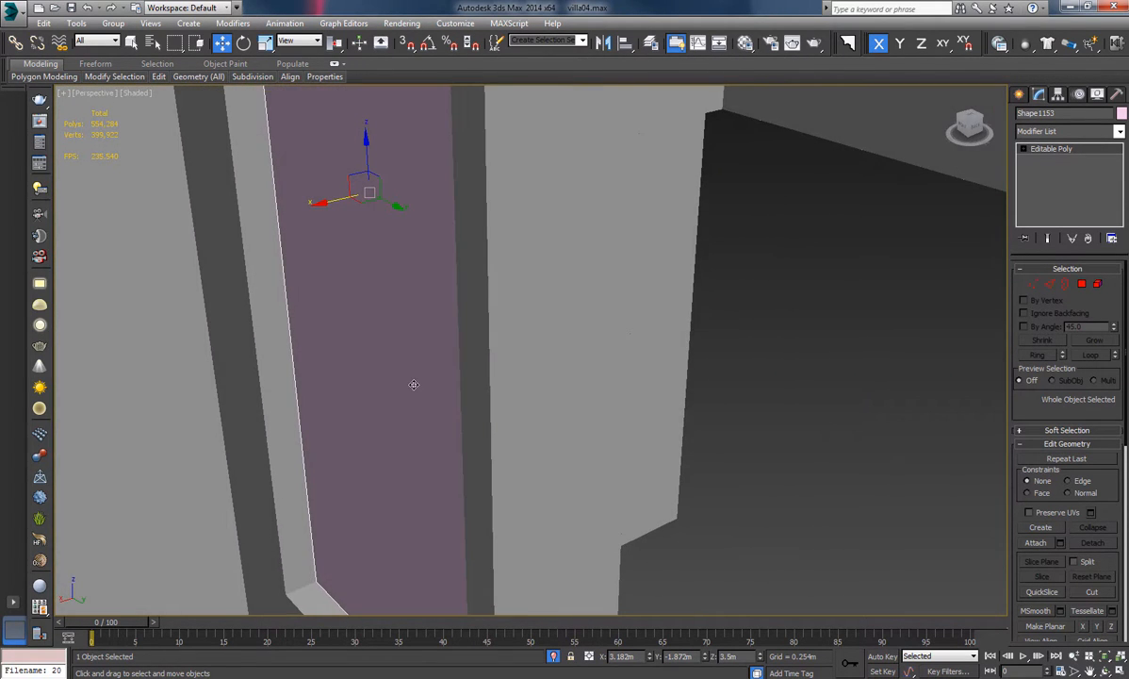
scroll(411, 387, "down", 5)
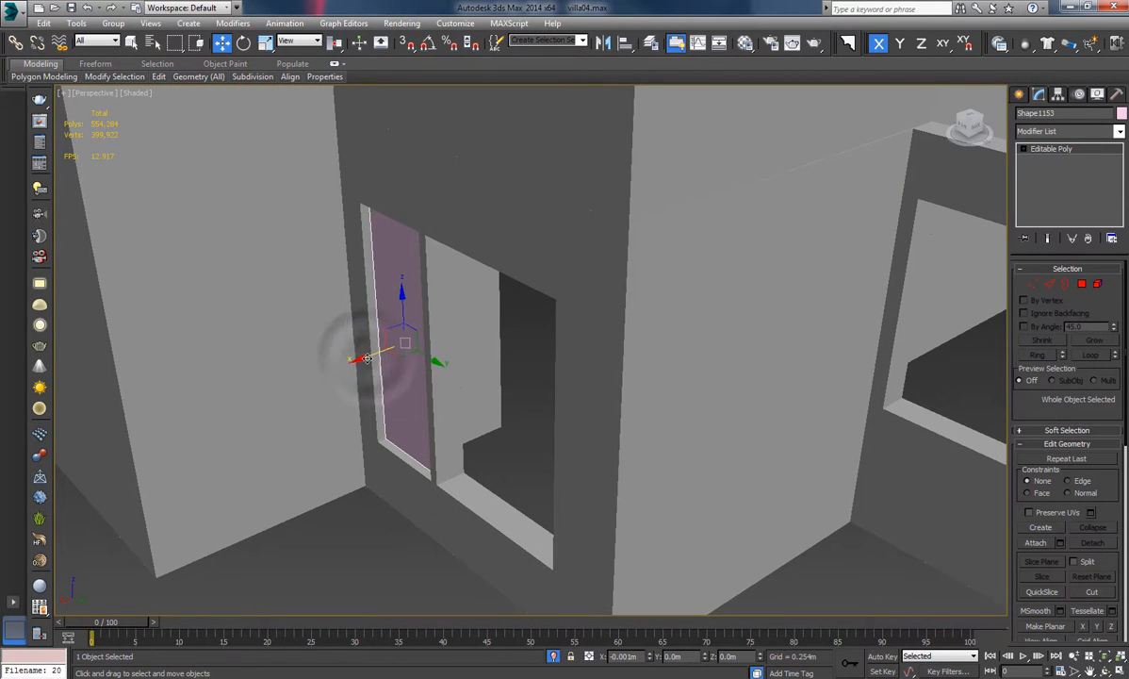
middle_click_drag(353, 353, 522, 347, "alt")
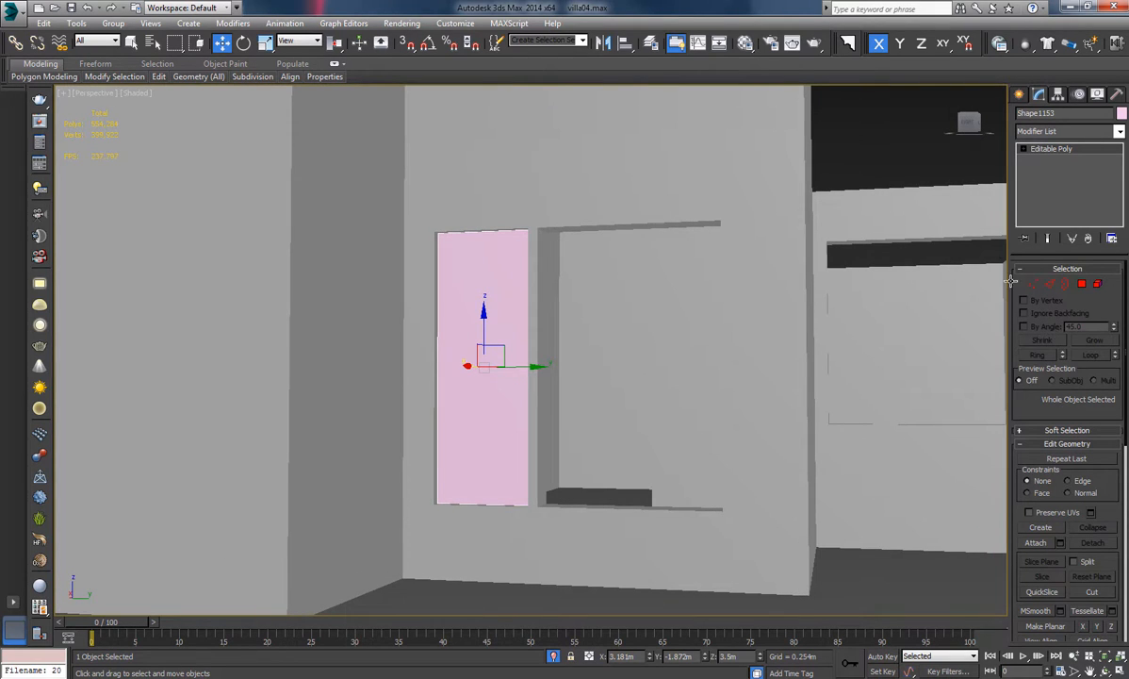
Select the panel's upper and lower edges and connect them with one vertical segment.
left_click(1052, 288)
middle_click_drag(874, 328, 507, 208, "alt")
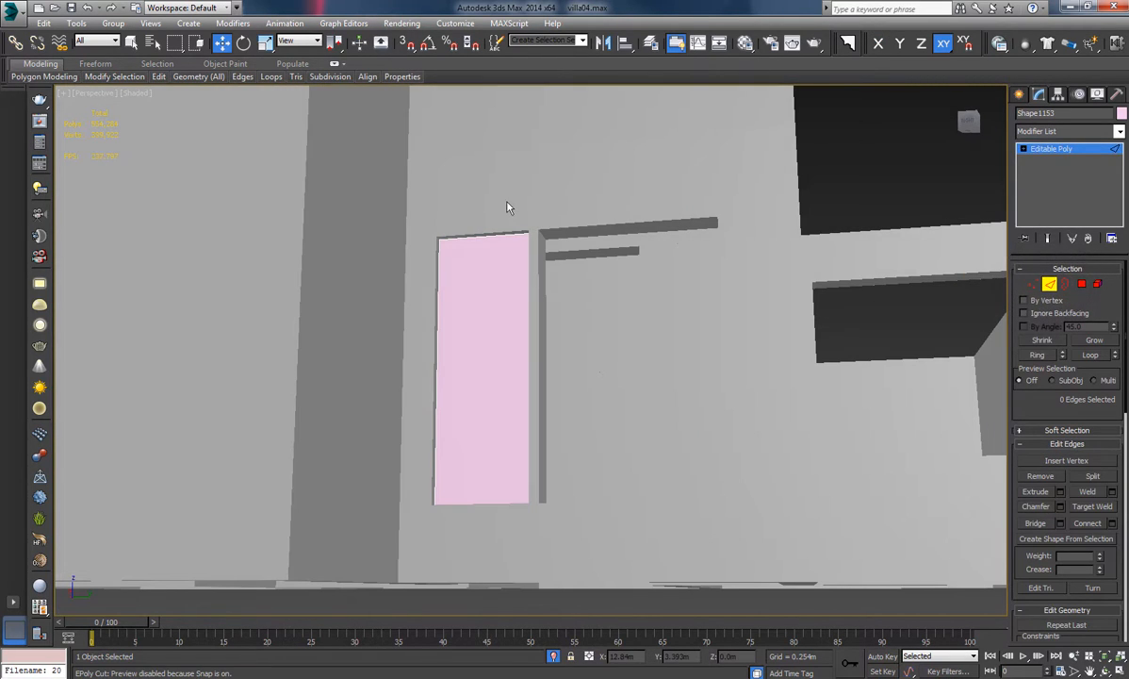
left_click_drag(489, 489, 488, 489)
middle_click_drag(573, 372, 507, 537, "alt")
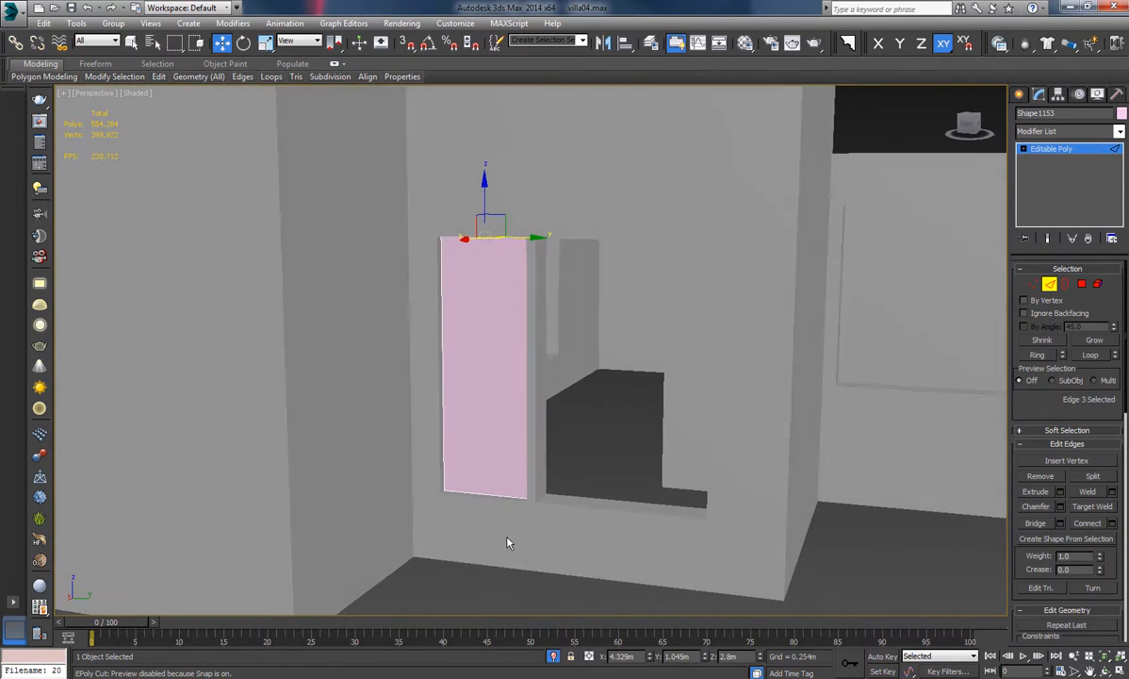
left_click_drag(474, 497, 473, 232)
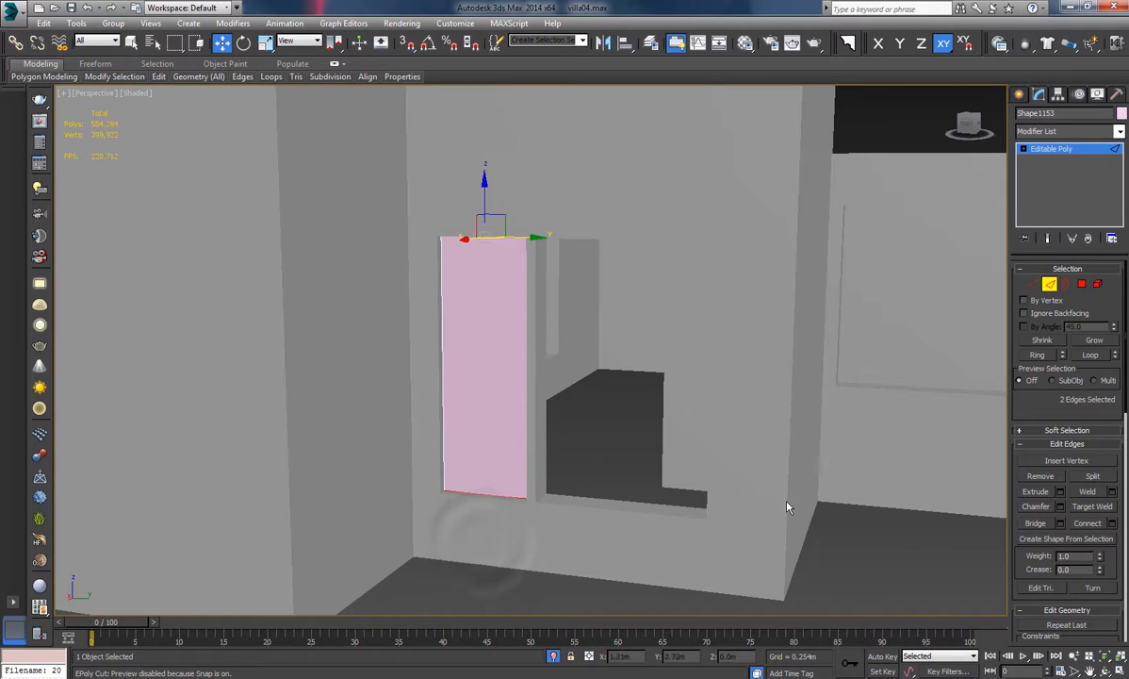
left_click(1112, 524)
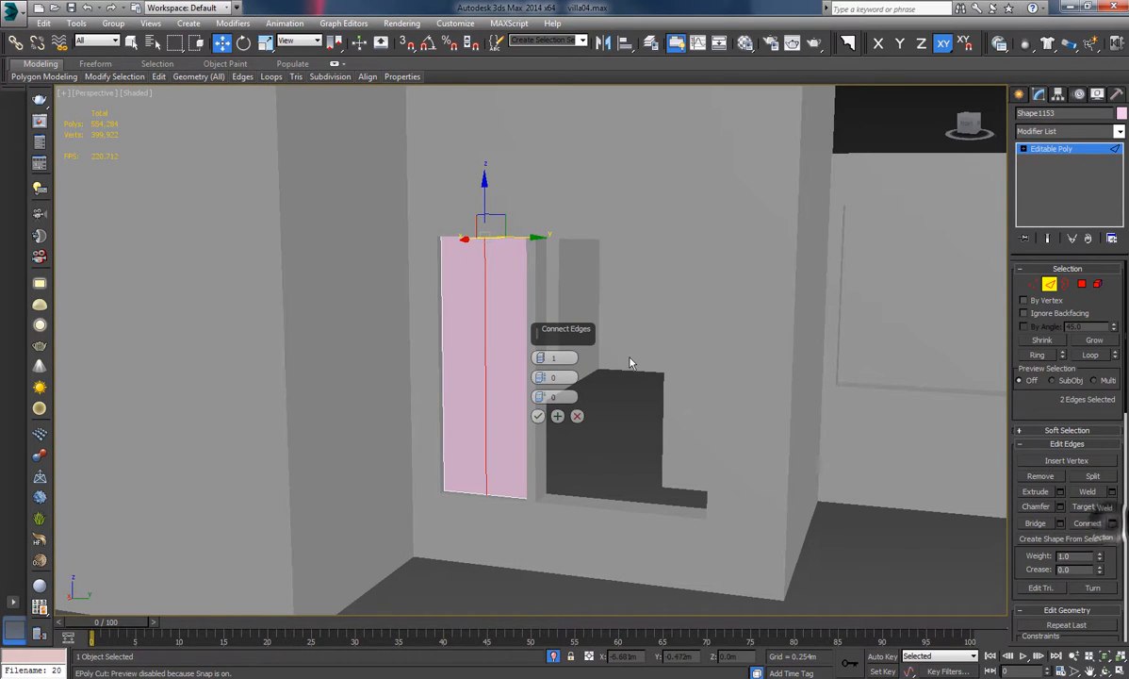
left_click(557, 416)
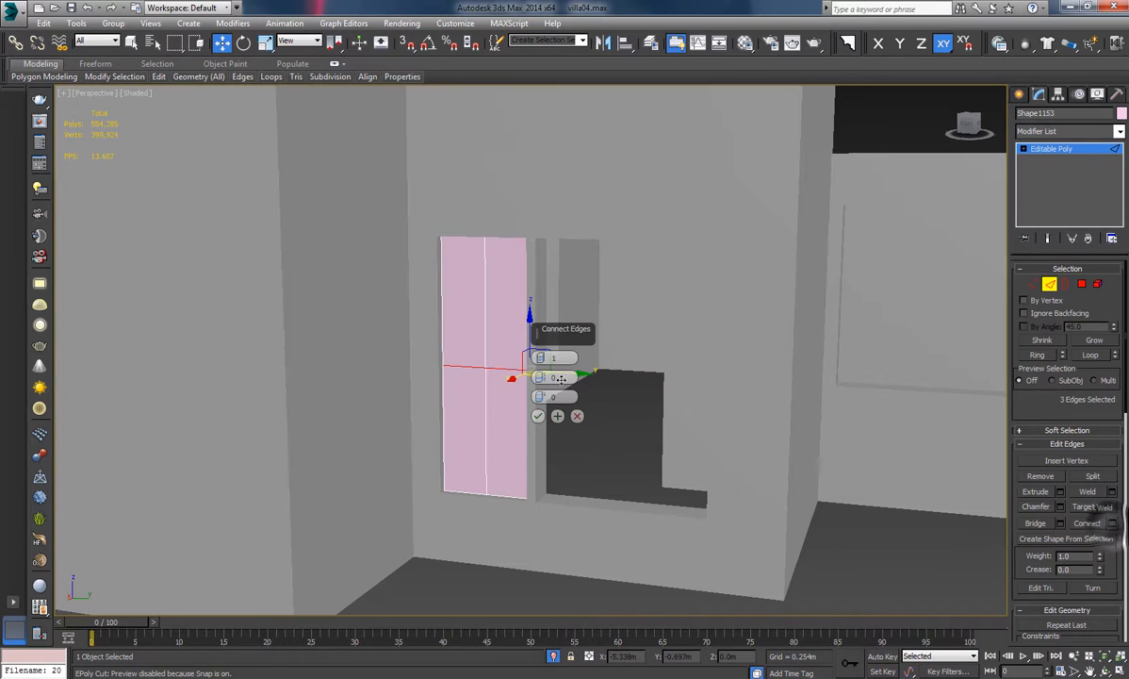
Connect the panel's three vertical edges with 4 segments to divide it into five rows.
left_click_drag(539, 356, 538, 350)
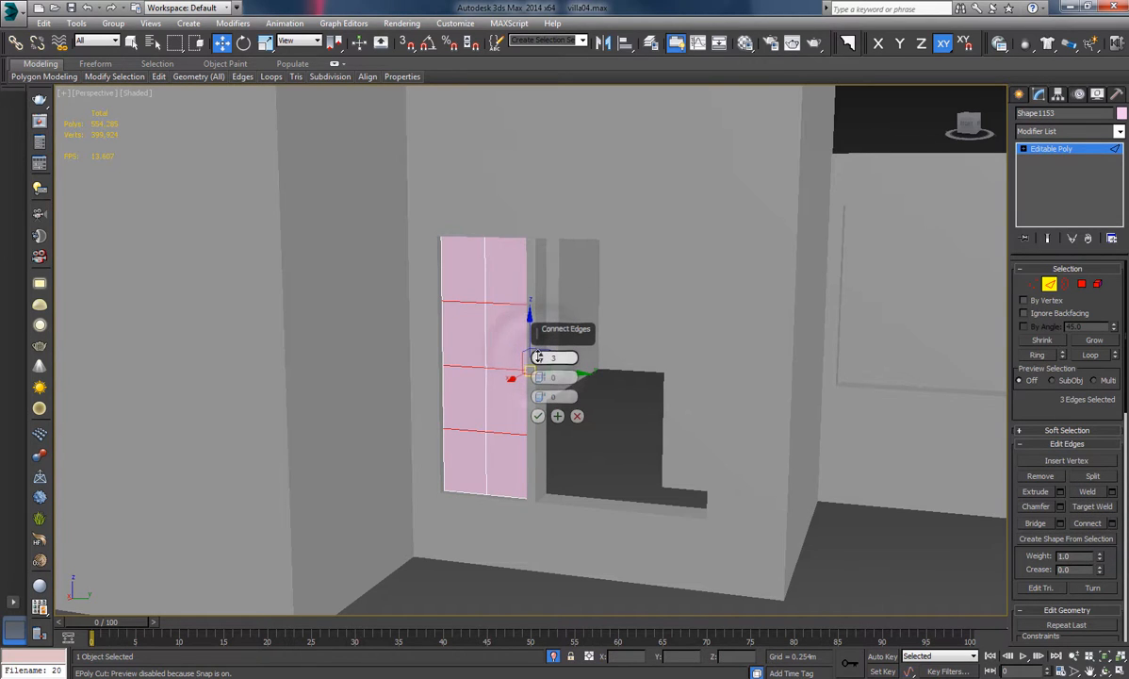
left_click(541, 358)
mouse_move(623, 398)
middle_mouse_down("alt")
mouse_move(632, 377)
mouse_move(617, 415)
middle_mouse_up("alt")
left_click(537, 416)
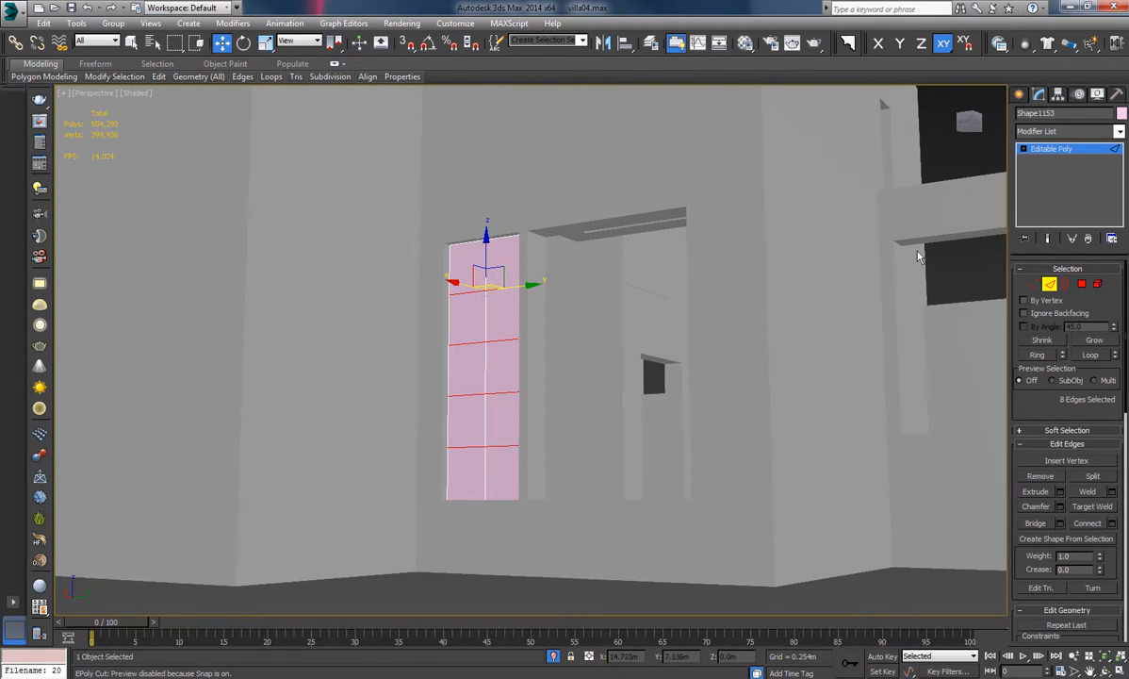
middle_click_drag(731, 387, 726, 418, "alt")
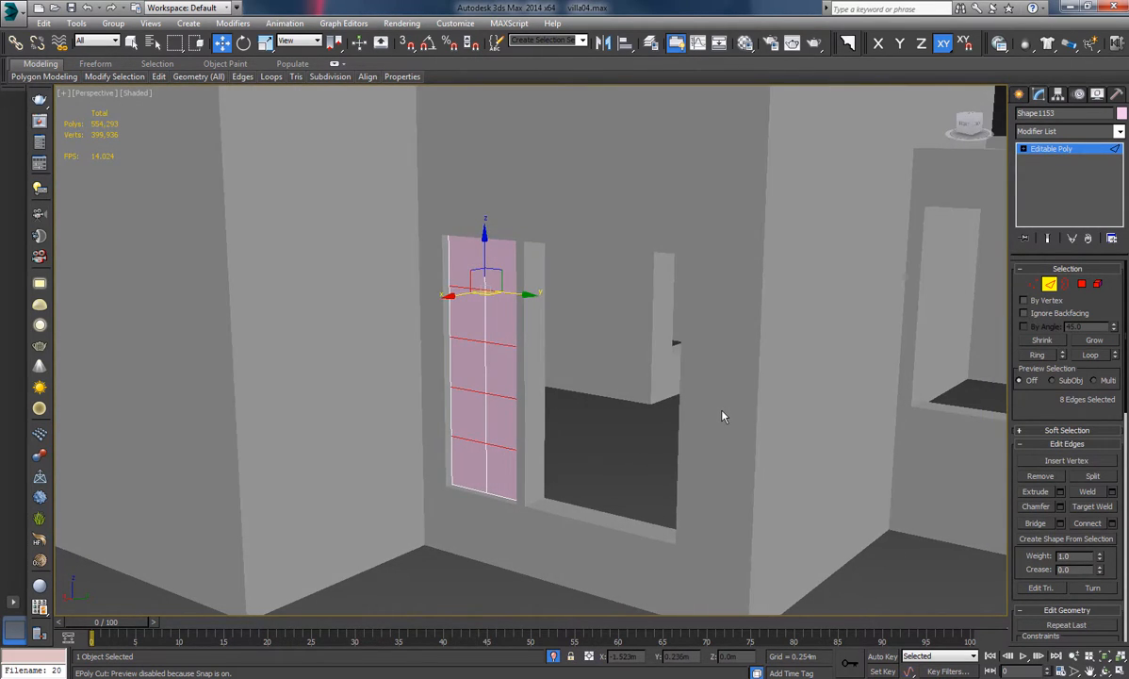
left_click(1083, 286)
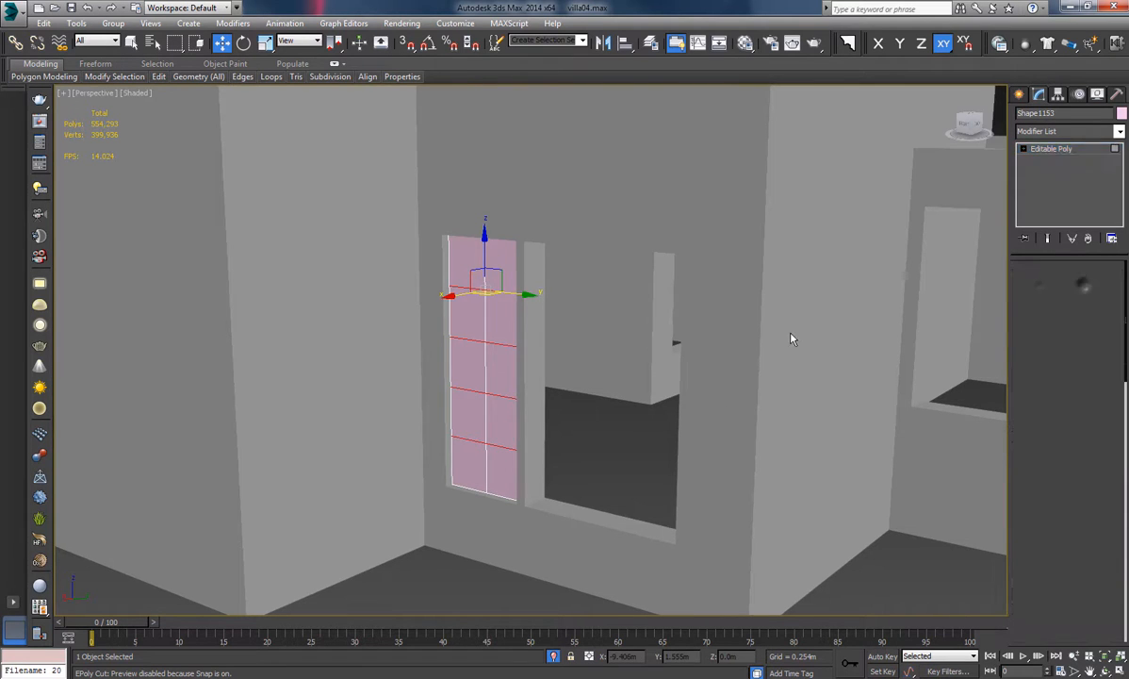
middle_click_drag(599, 381, 612, 426, "alt")
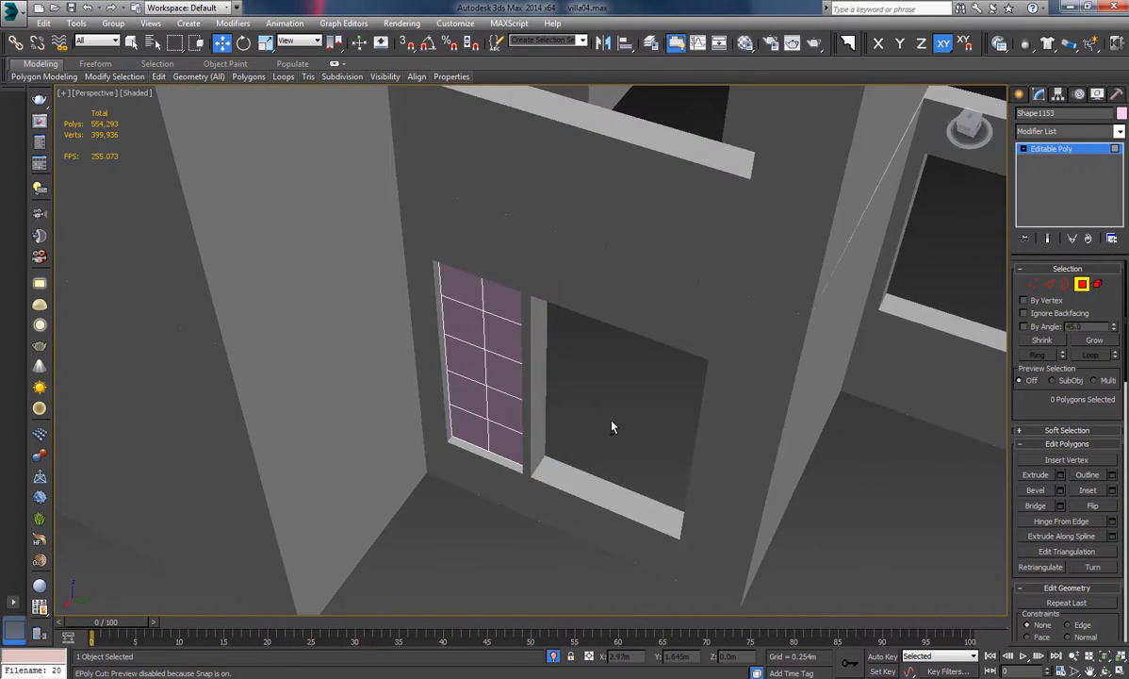
middle_click_drag(541, 382, 645, 360)
scroll(603, 391, "up", 4)
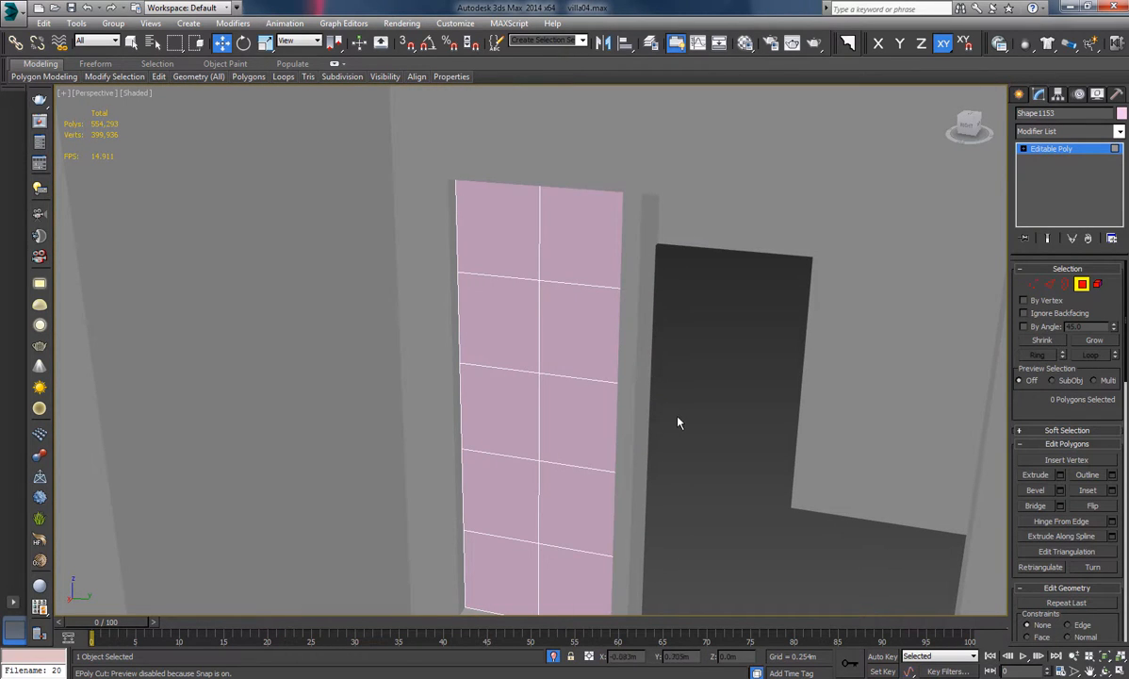
middle_click_drag(678, 423, 625, 392, "alt")
scroll(677, 436, "down", 2)
left_click(675, 264)
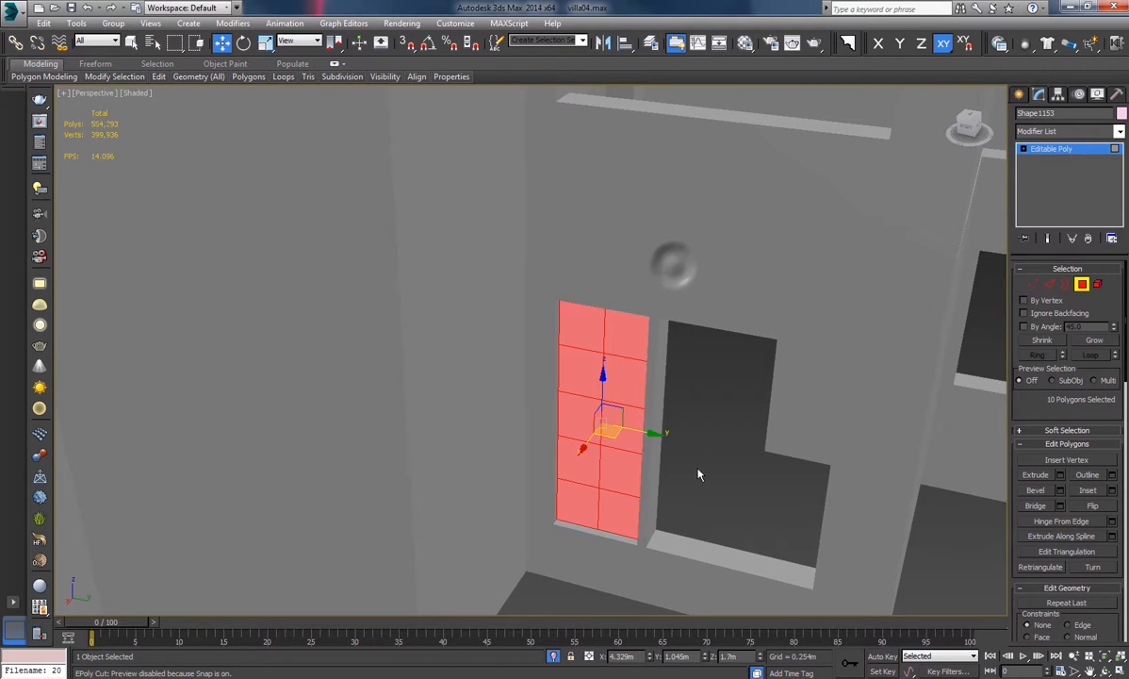
scroll(665, 429, "up", 3)
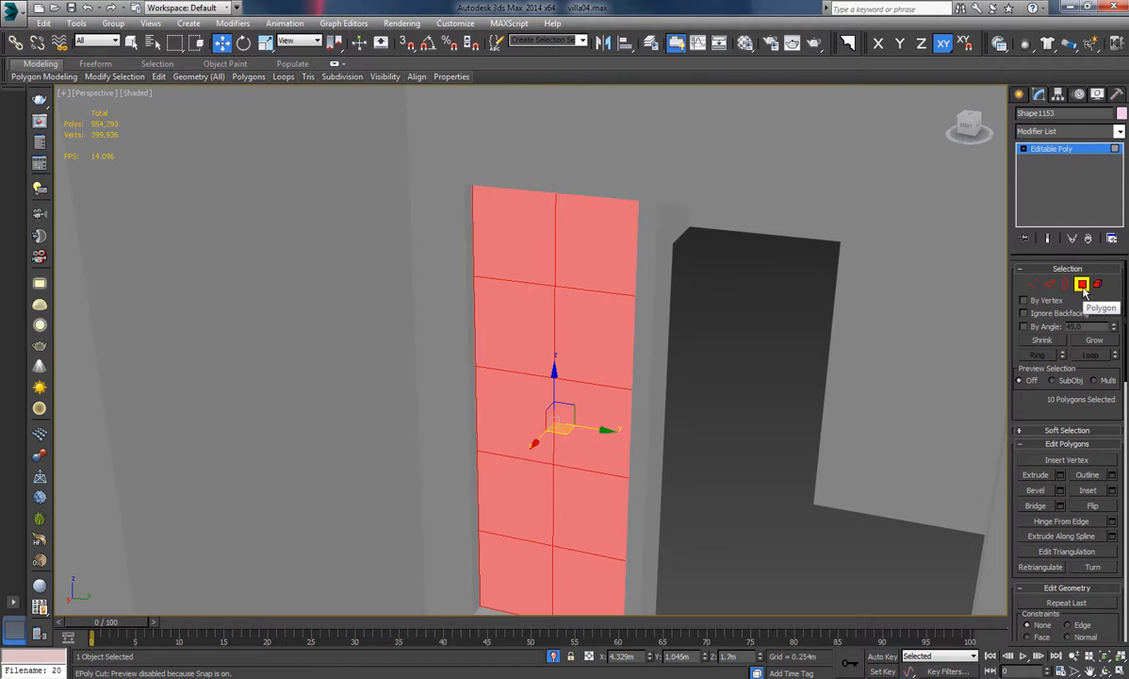
left_click(1082, 284)
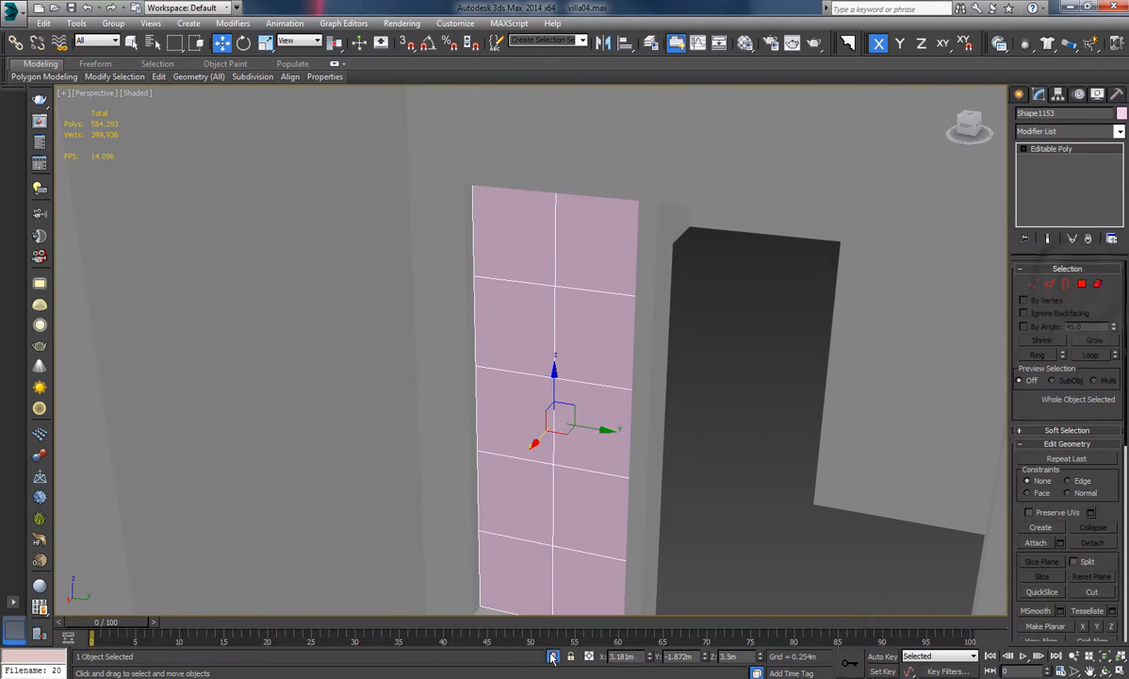
Isolate the divided panel and apply a Shell modifier to it.
scroll(754, 406, "down", 4)
middle_click_drag(761, 404, 552, 625, "alt")
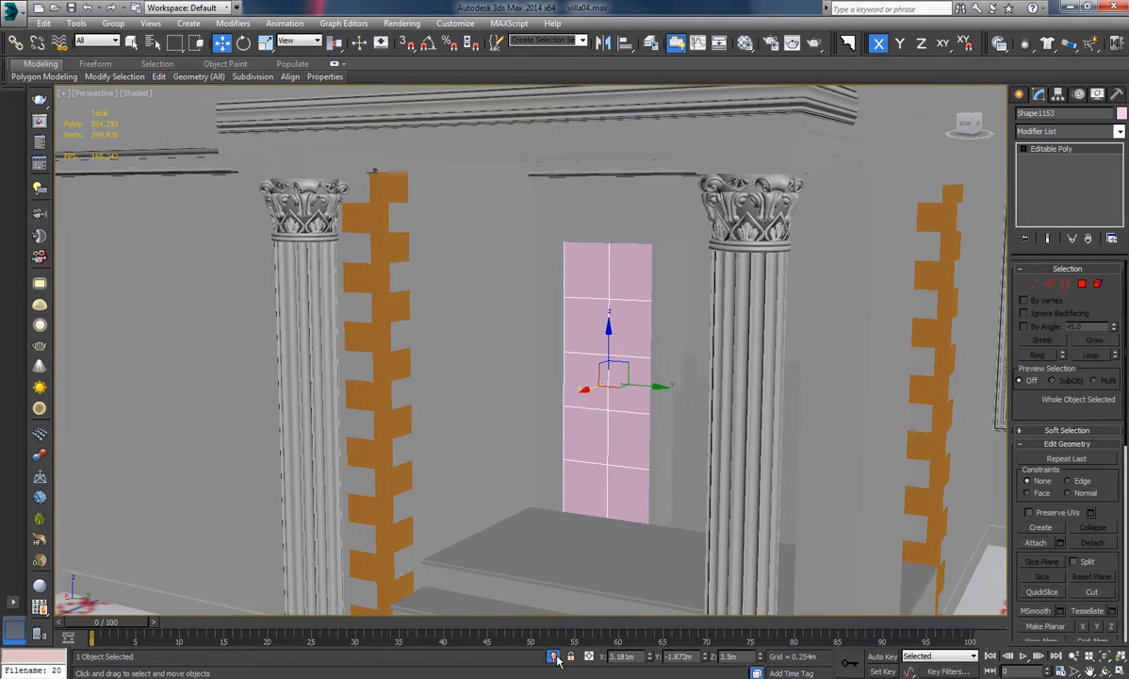
left_click(555, 657)
left_click(1118, 132)
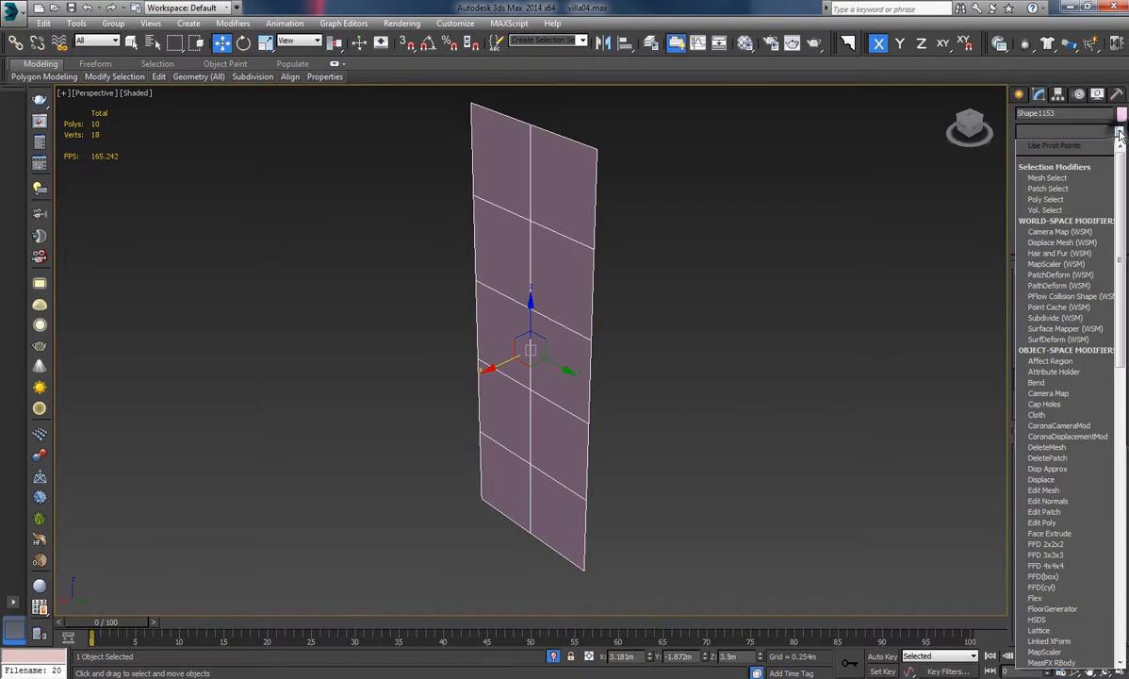
scroll(1105, 132, "down", 8)
scroll(1105, 132, "down", 20)
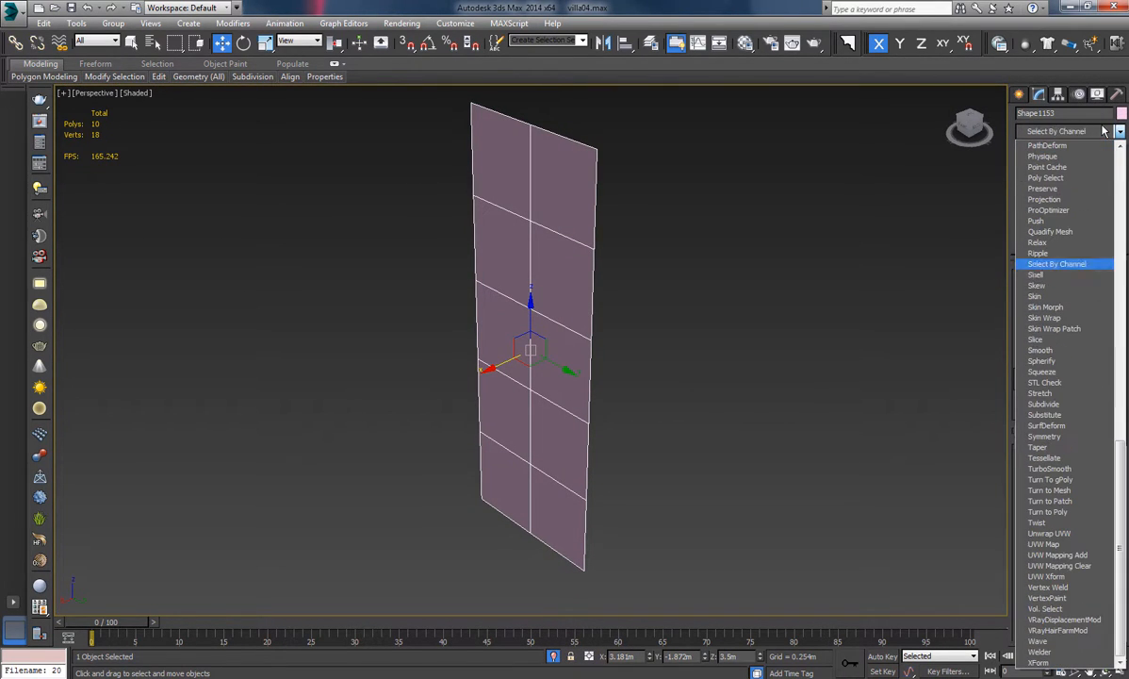
left_click(1062, 277)
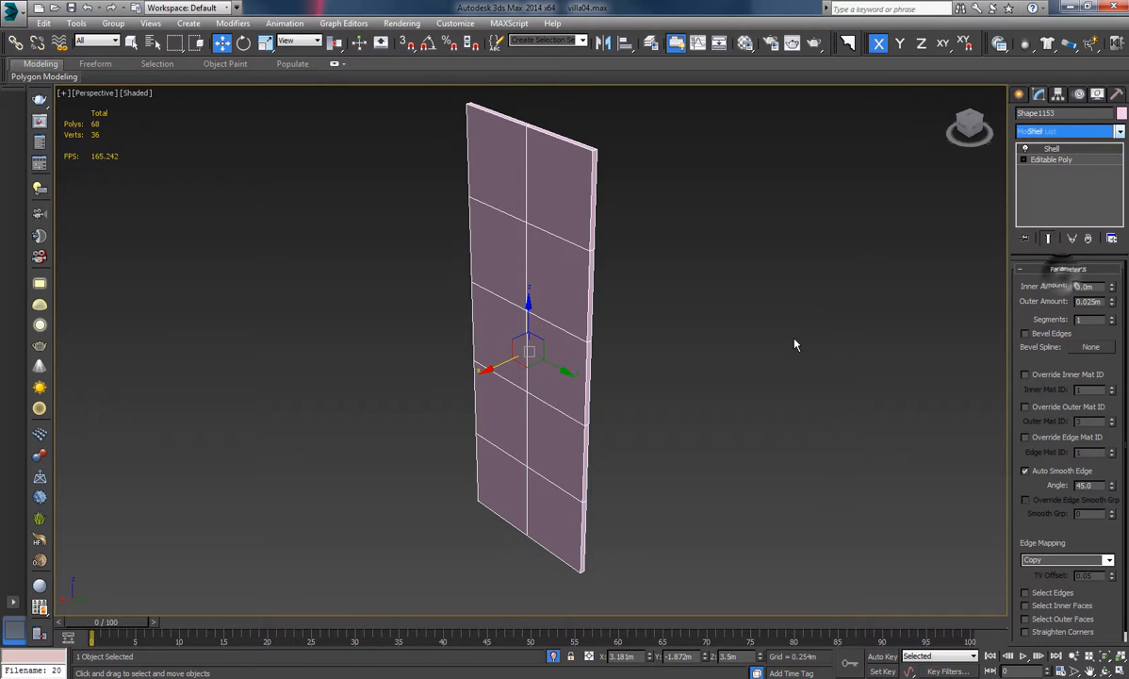
Set the Shell's outer amount to 0 m and its inner amount to 0.06 m.
left_click_drag(1114, 291, 1110, 133)
right_click(1112, 303)
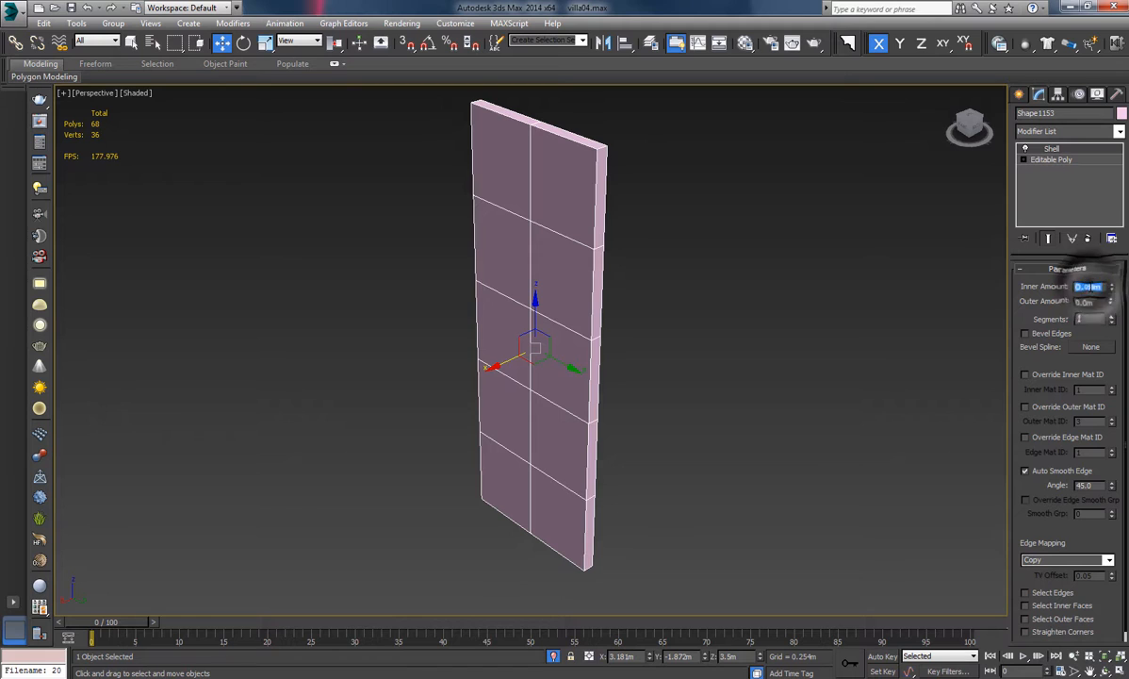
type("0.1")
key("Return")
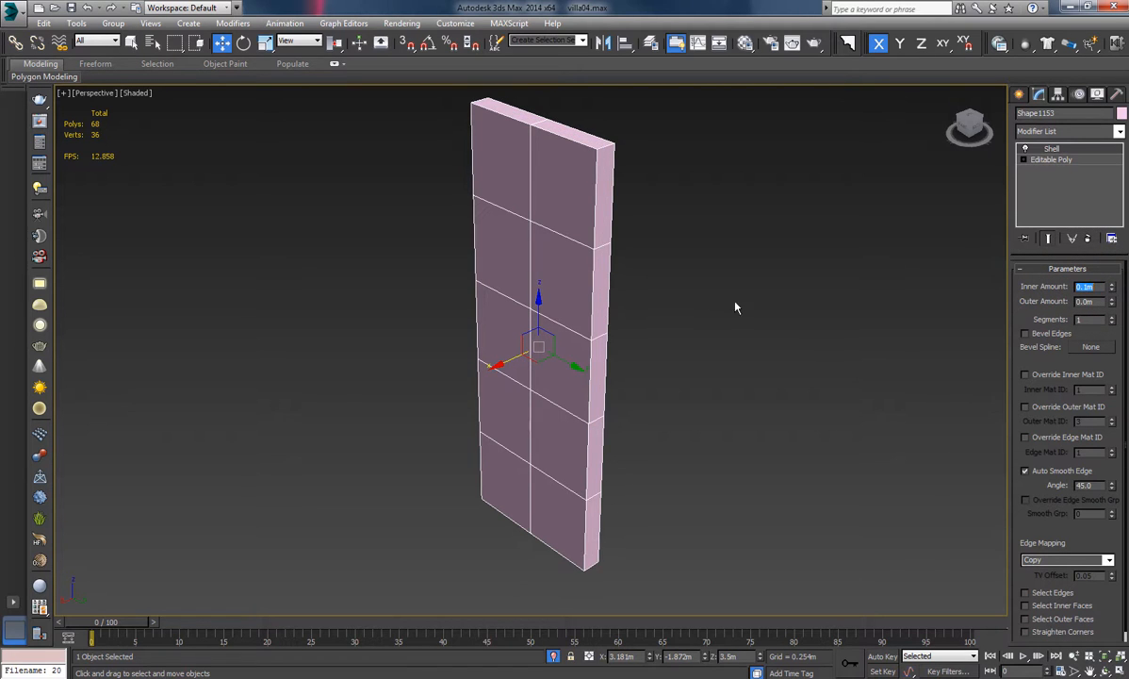
middle_click_drag(736, 307, 698, 403)
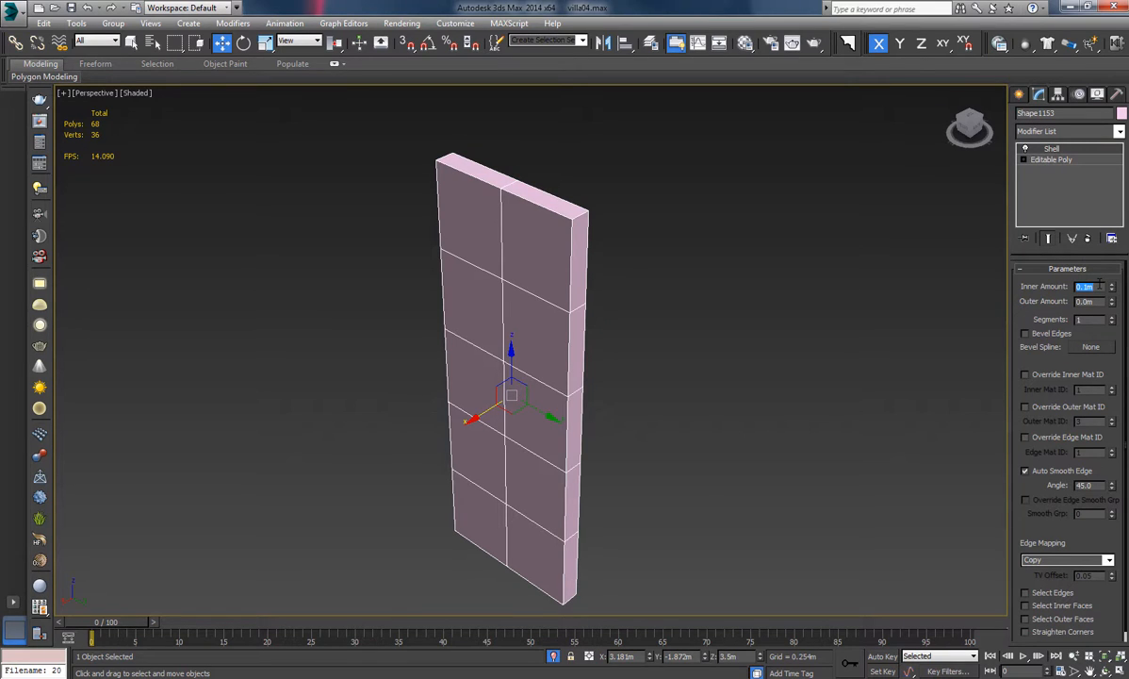
key("Return")
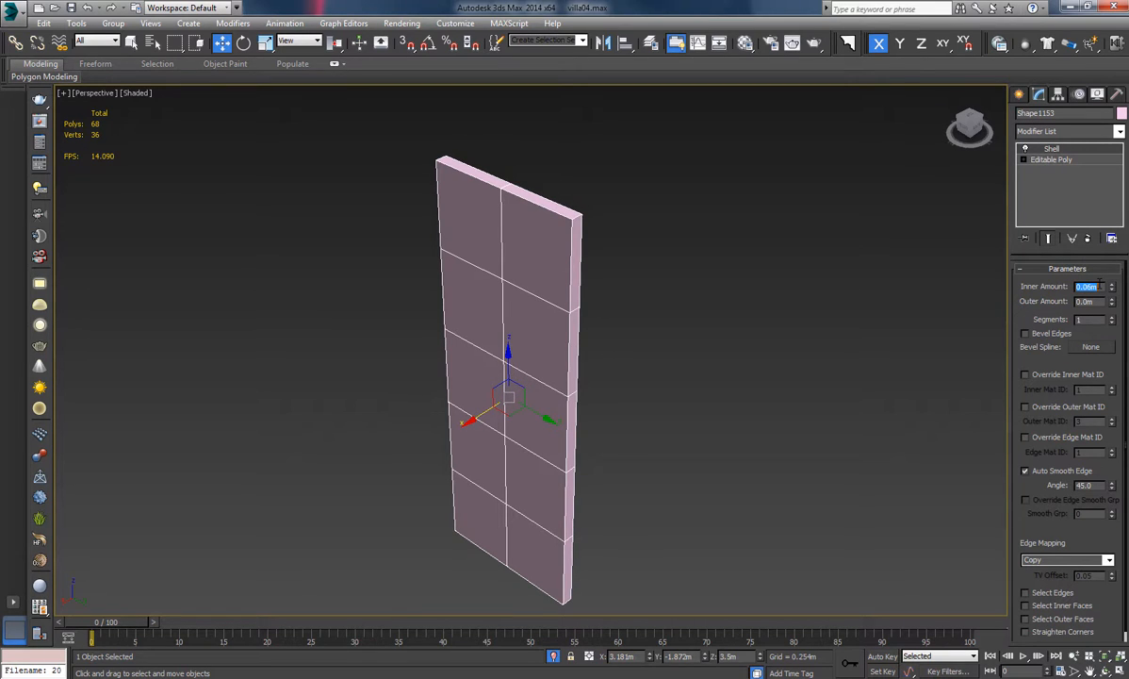
Convert the shelled panel to an Editable Poly.
middle_click_drag(615, 547, 596, 515)
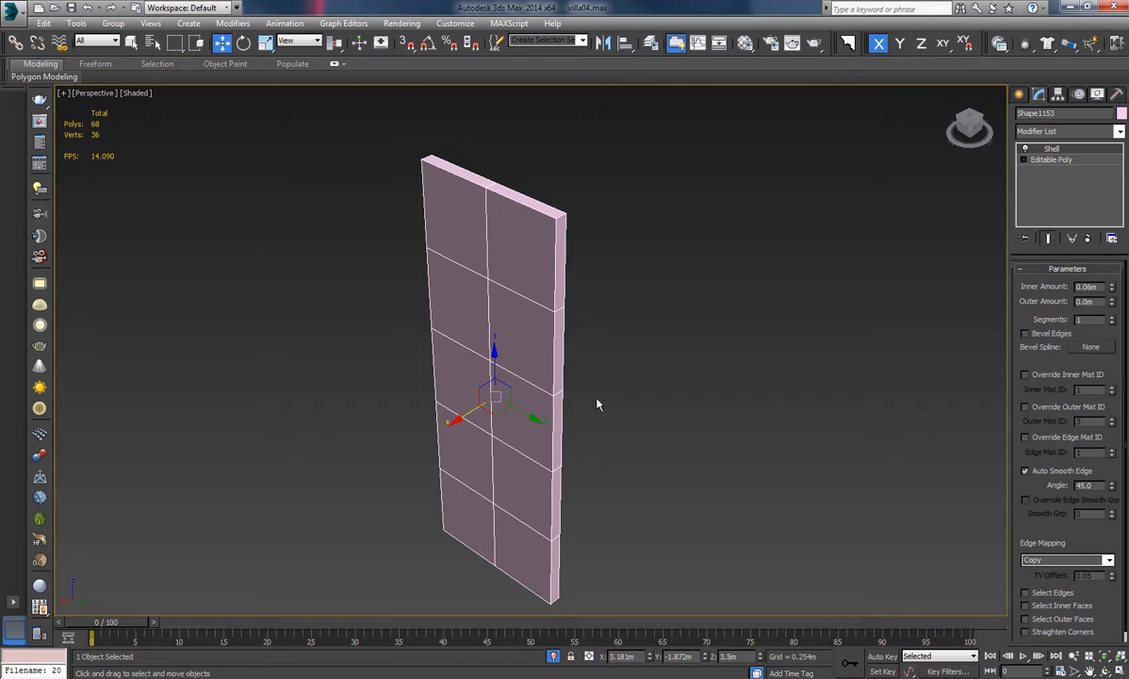
middle_click_drag(634, 402, 528, 363, "alt")
right_click(519, 360)
mouse_move(575, 484)
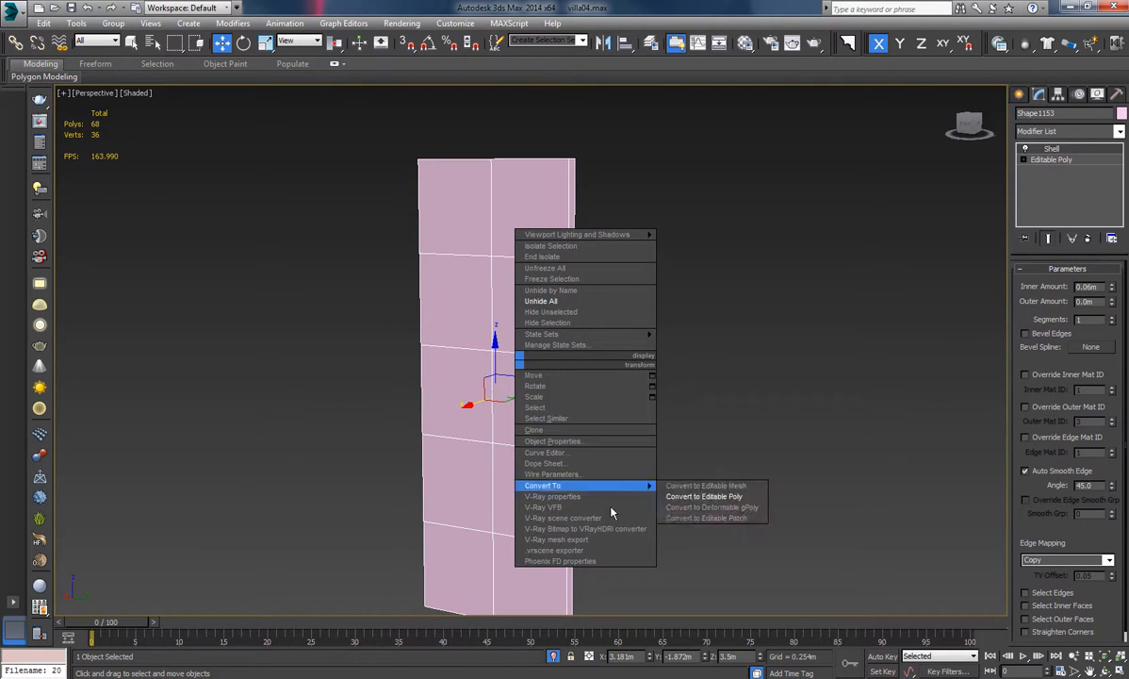
left_click(712, 501)
Select all ten grid polygons on the front face of the panel in polygon mode.
key("4")
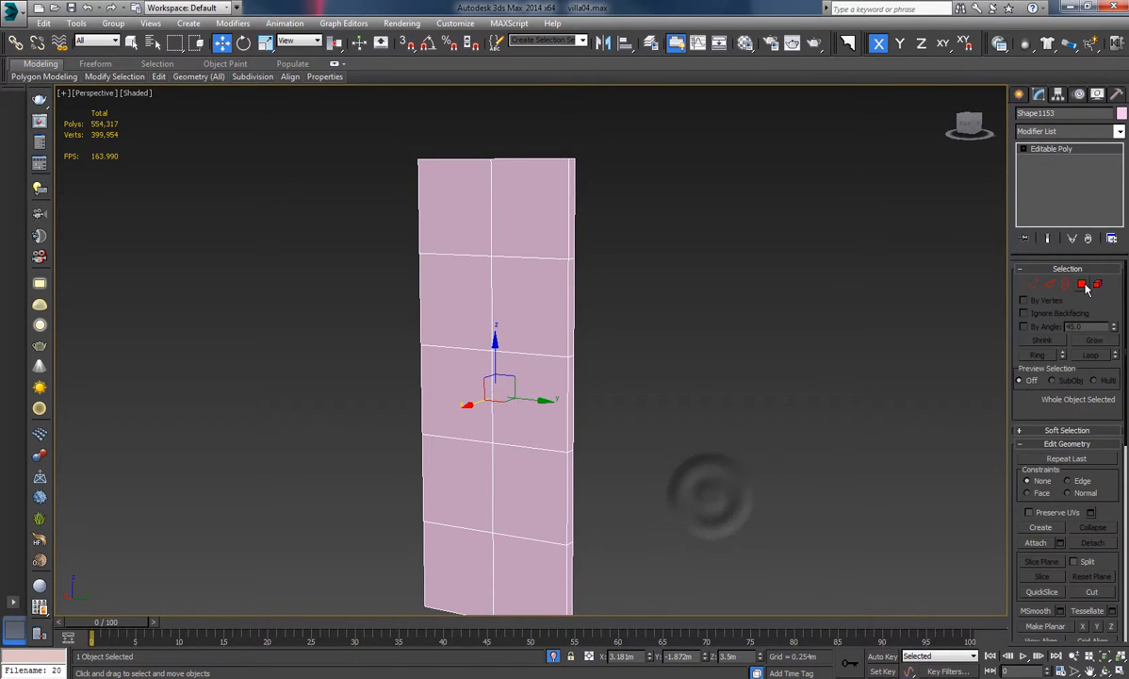
left_click(544, 223)
left_click(445, 227, "ctrl")
left_click(456, 290, "ctrl")
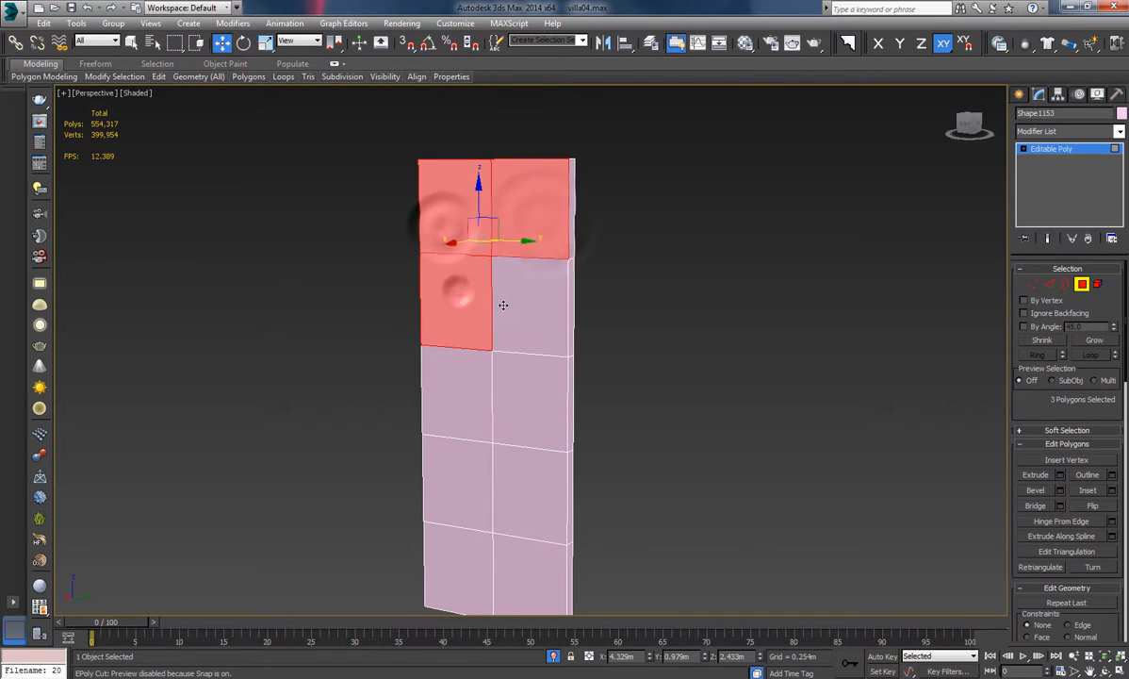
left_click(503, 304, "ctrl")
left_click(509, 387, "ctrl")
left_click(464, 386, "ctrl")
left_click(456, 448, "ctrl")
left_click(528, 467, "ctrl")
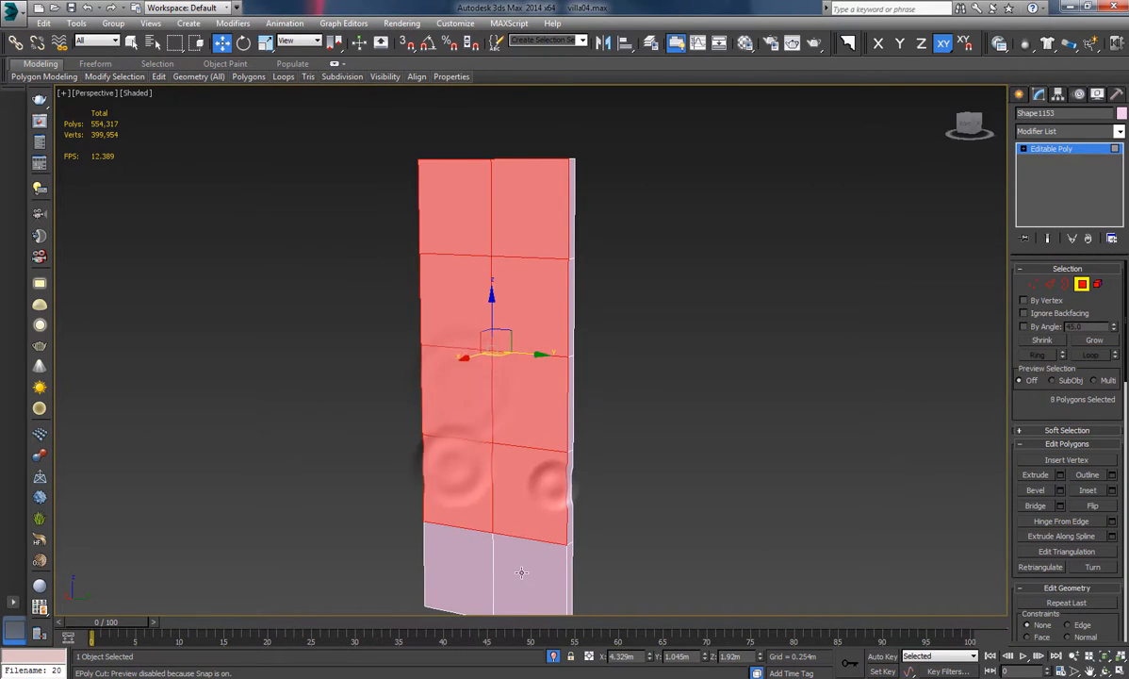
left_click(528, 565, "ctrl")
left_click(457, 565, "ctrl")
Add all ten grid polygons on the back face of the panel to the polygon selection.
middle_click_drag(487, 566, 498, 233, "alt")
left_click(481, 218, "ctrl")
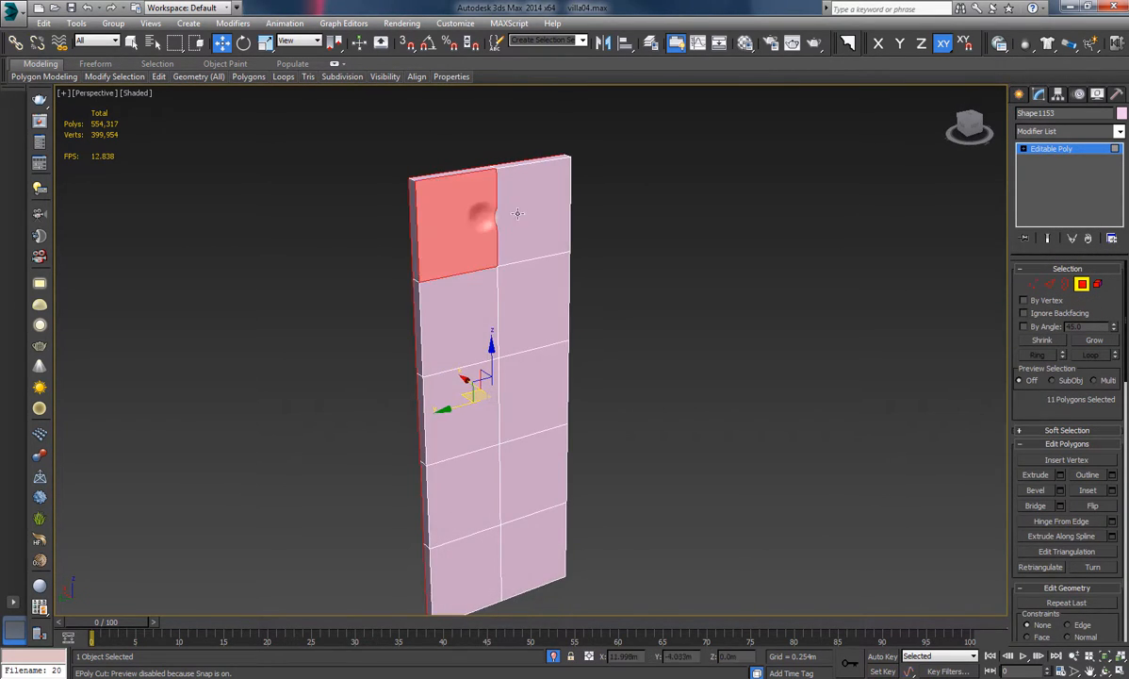
left_click(522, 212, "ctrl")
left_click(538, 282, "ctrl")
left_click(476, 313, "ctrl")
left_click(463, 400, "ctrl")
left_click(528, 386, "ctrl")
left_click(532, 466, "ctrl")
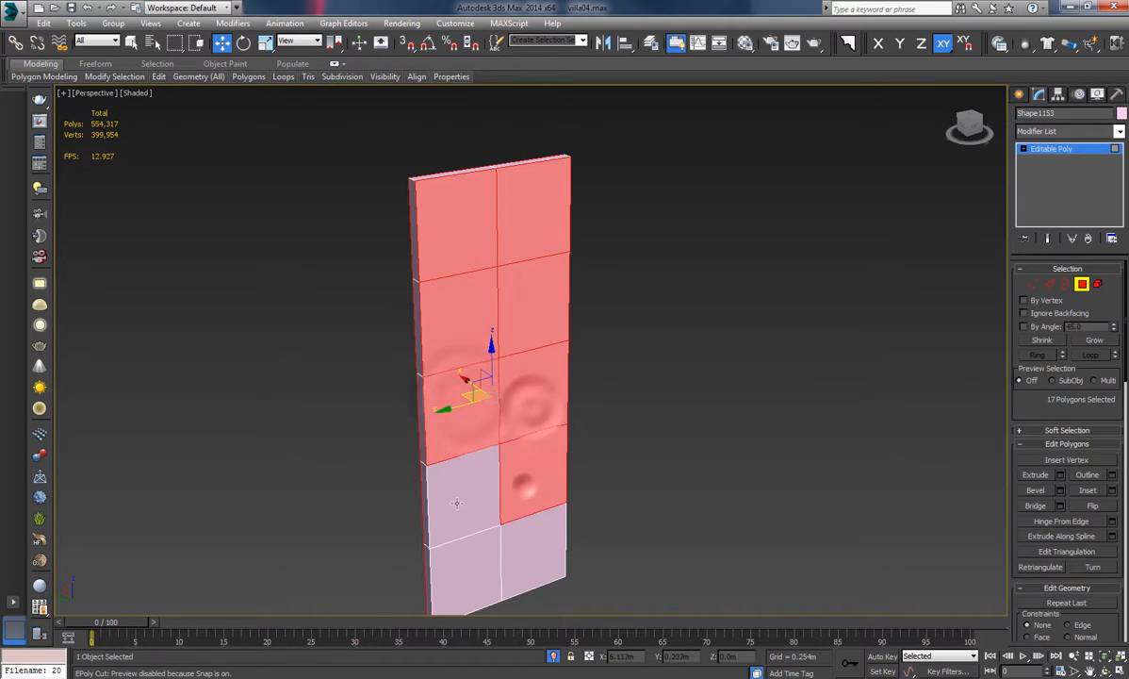
left_click(457, 500, "ctrl")
left_click(476, 571, "ctrl")
left_click(534, 570, "ctrl")
Inset each of the selected front and back grid polygons individually by 0.02 m.
middle_click_drag(578, 526, 660, 438, "alt")
left_click(1112, 491)
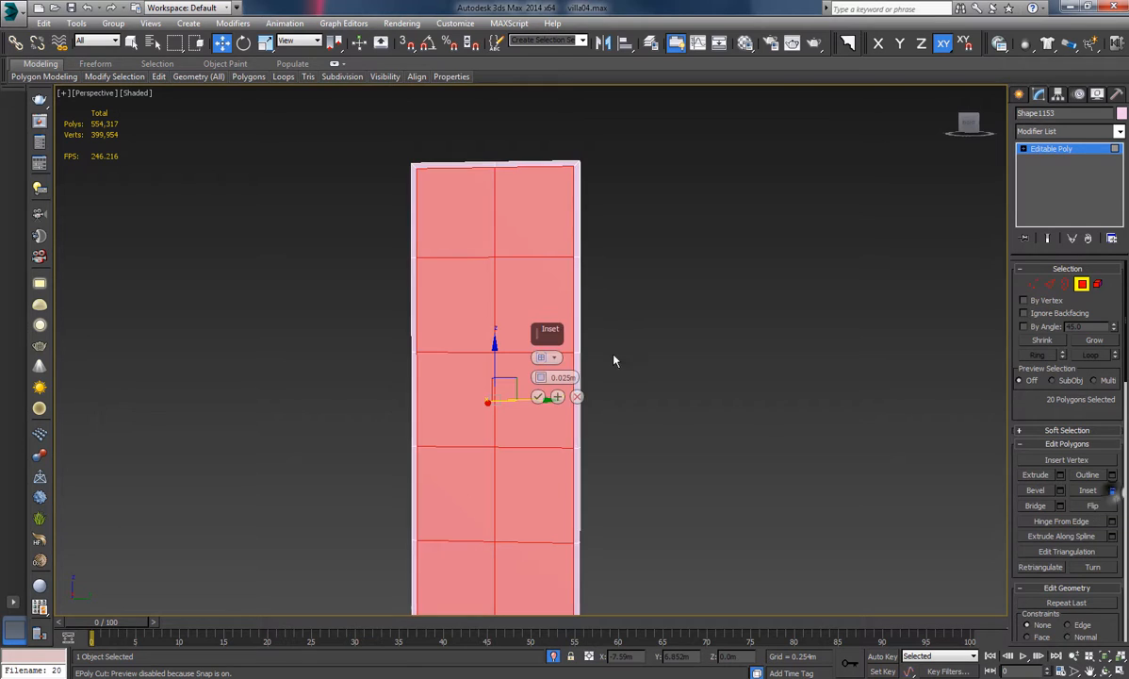
middle_click_drag(651, 346, 617, 338, "alt")
left_click(540, 360)
double_click(563, 377)
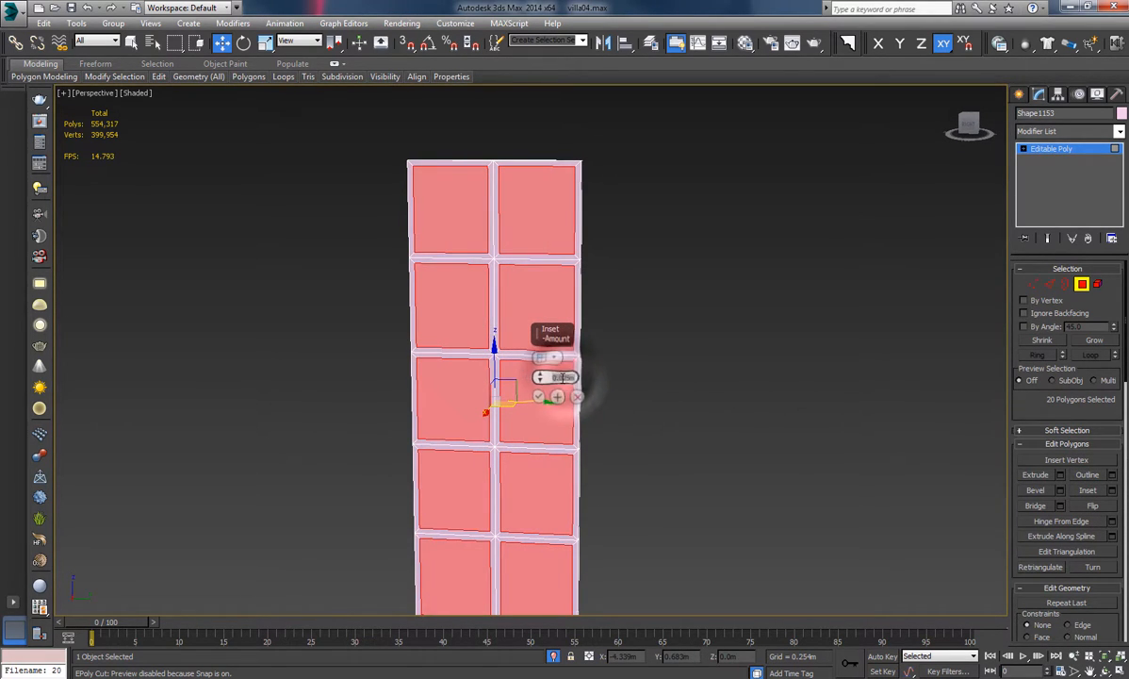
type("0.02")
key("Return")
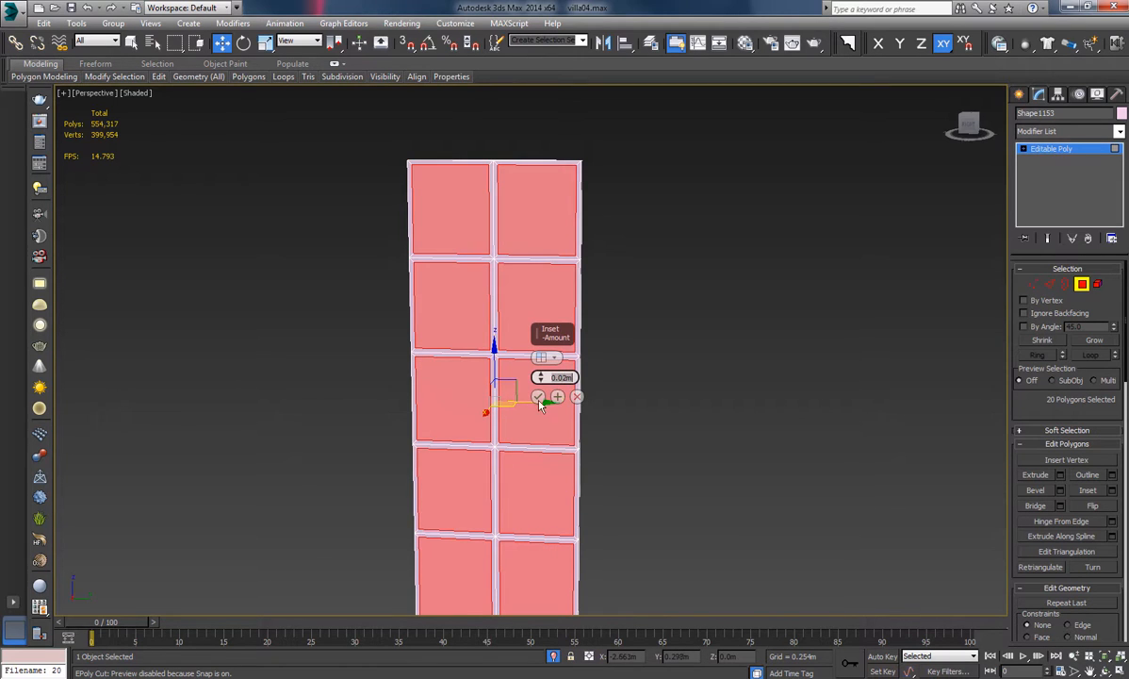
left_click(537, 397)
Extrude the inset polygons on both faces inward with a height of -0.015 m.
middle_click_drag(537, 396, 608, 298, "alt")
left_click(1060, 476)
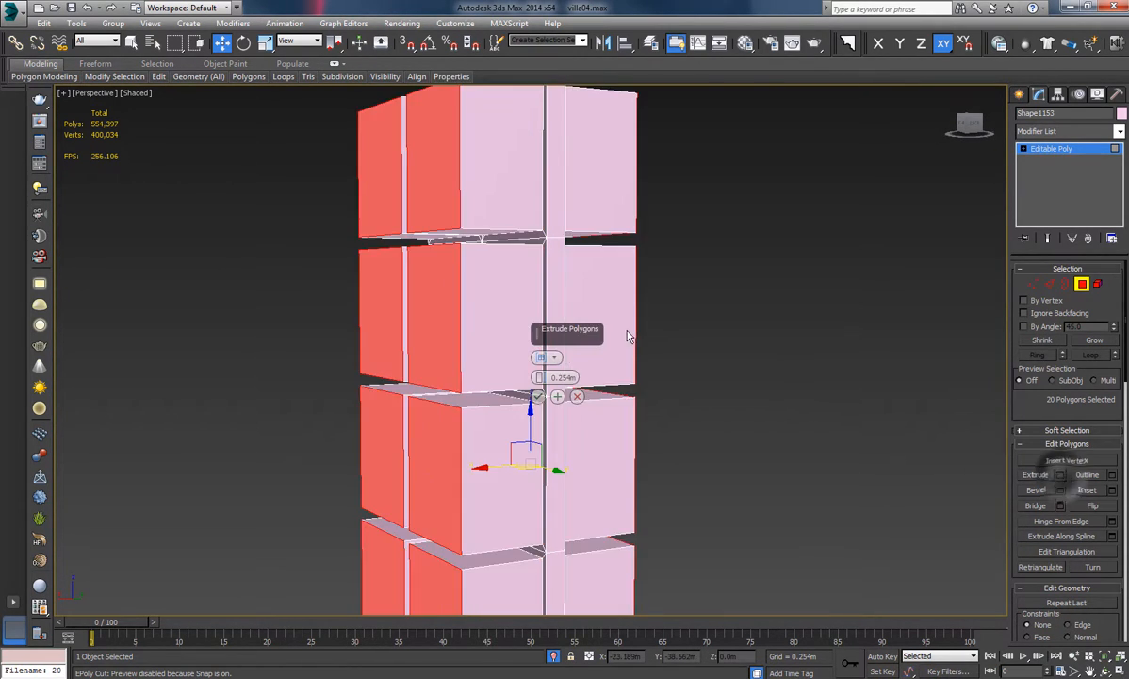
middle_click_drag(539, 386, 604, 358, "alt")
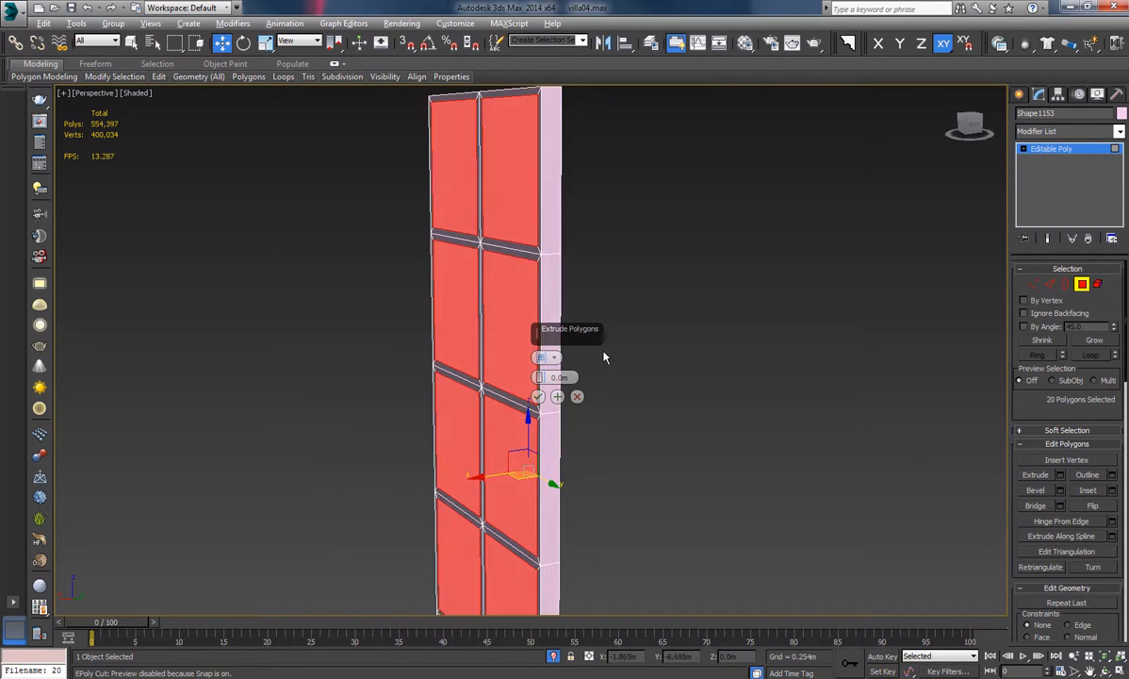
left_click_drag(539, 378, 539, 389)
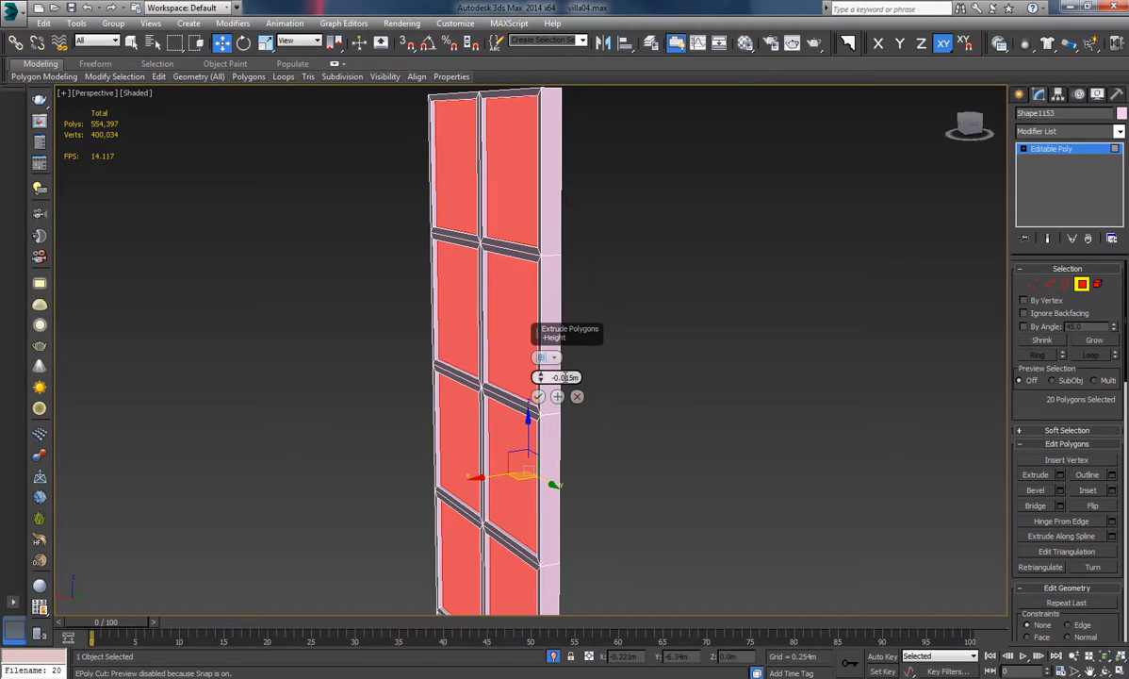
type("-")
mouse_move(540, 273)
middle_mouse_down("alt")
mouse_move(490, 257)
mouse_move(514, 260)
mouse_move(528, 283)
middle_mouse_up("alt")
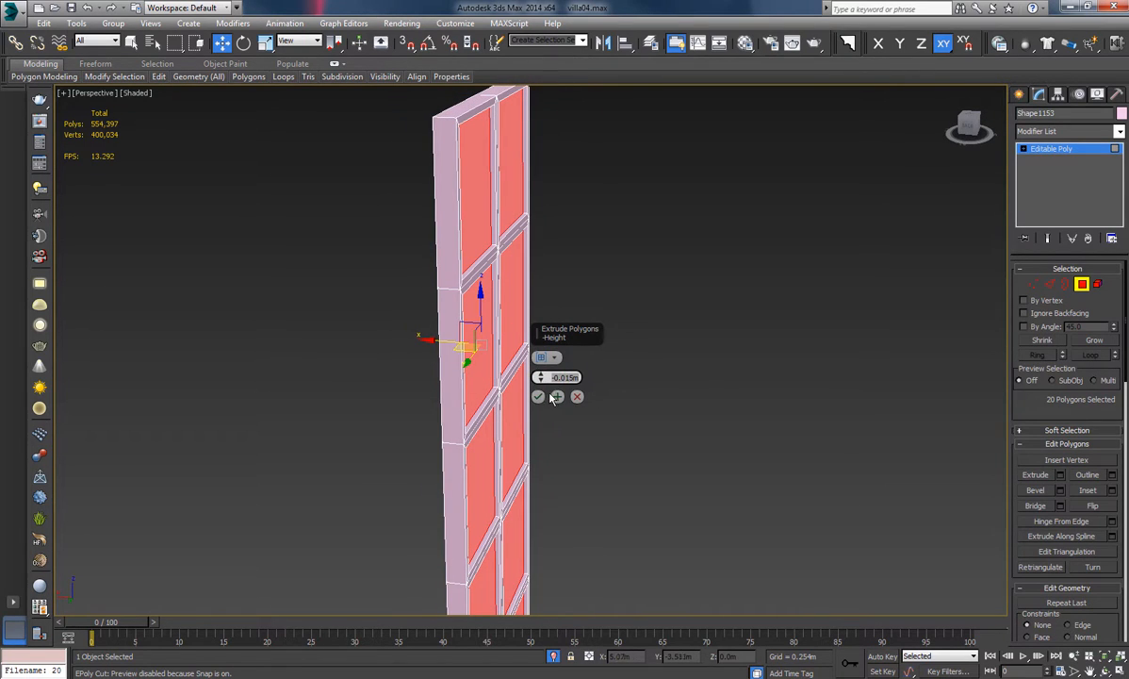
left_click(539, 397)
Inset the recessed polygons a second time by 0.02 m to form an inner frame step.
key("F3")
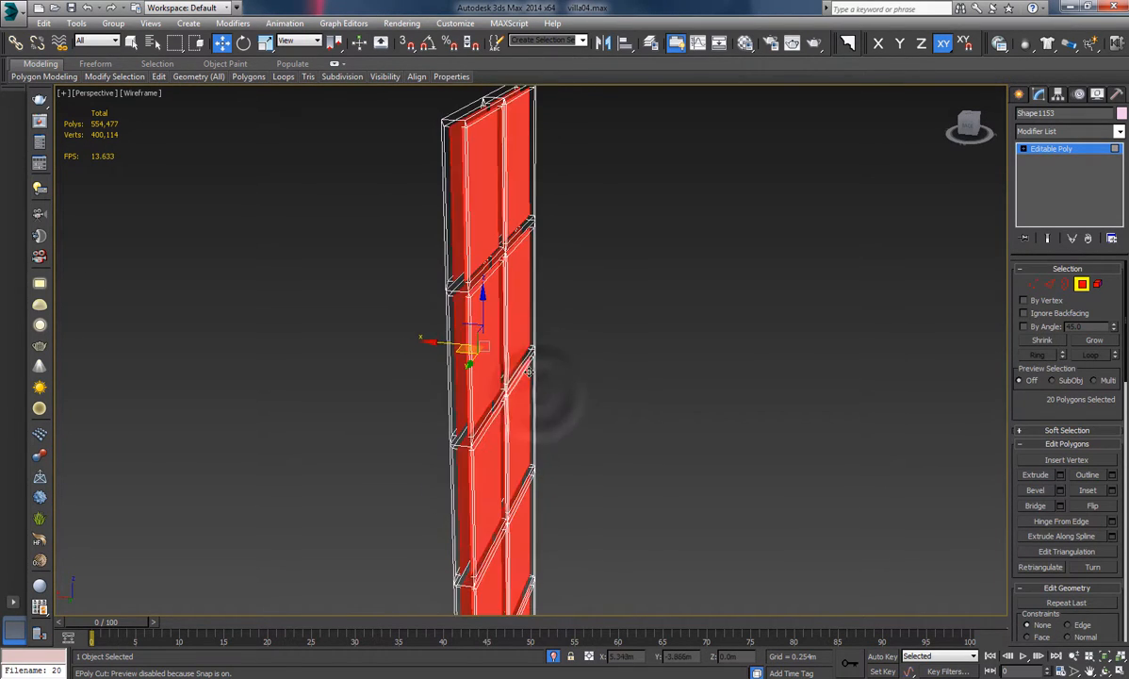
middle_click_drag(582, 396, 605, 383, "alt")
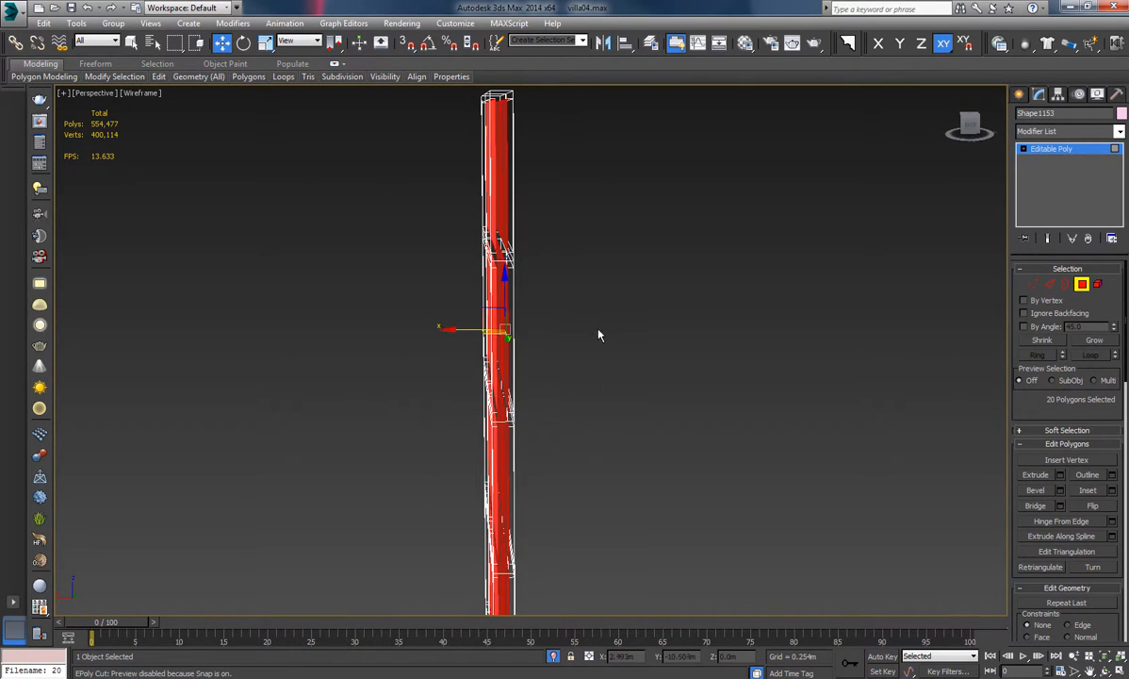
middle_click_drag(598, 332, 636, 350, "alt")
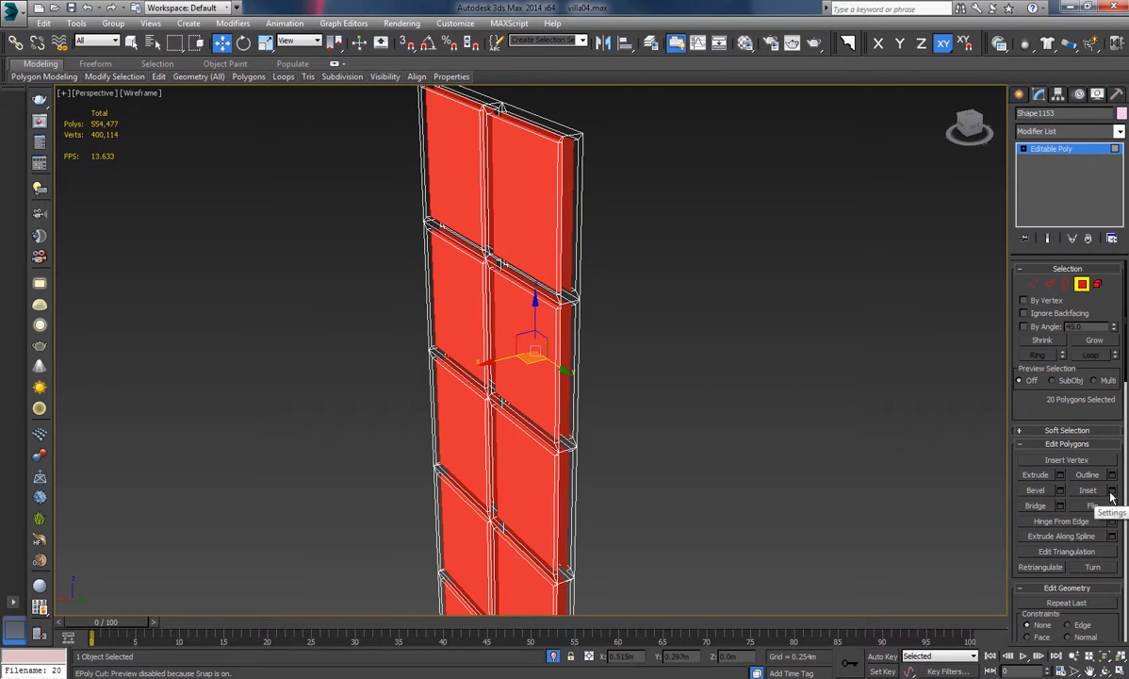
left_click(1111, 491)
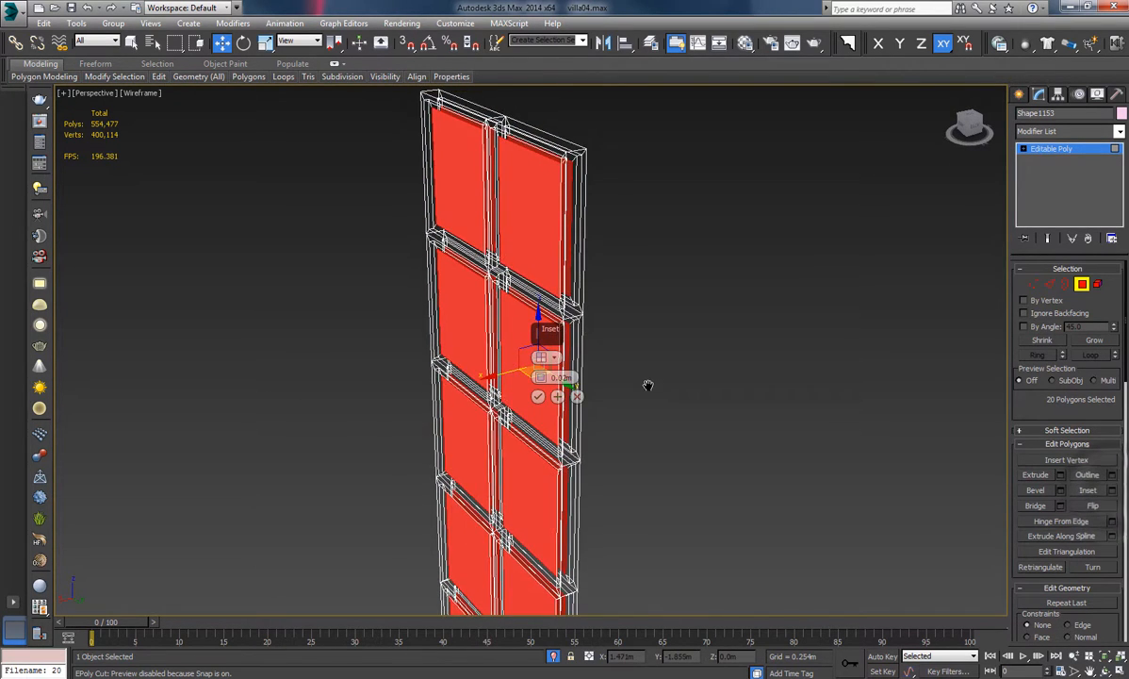
key("F3")
middle_click_drag(635, 394, 708, 371, "alt")
left_click(539, 397)
Extrude the newly inset polygons inward by less than 0.015 m, leaving a gap between the front and back panes.
left_click(1061, 475)
middle_click_drag(801, 374, 733, 367, "alt")
scroll(733, 368, "up", 2)
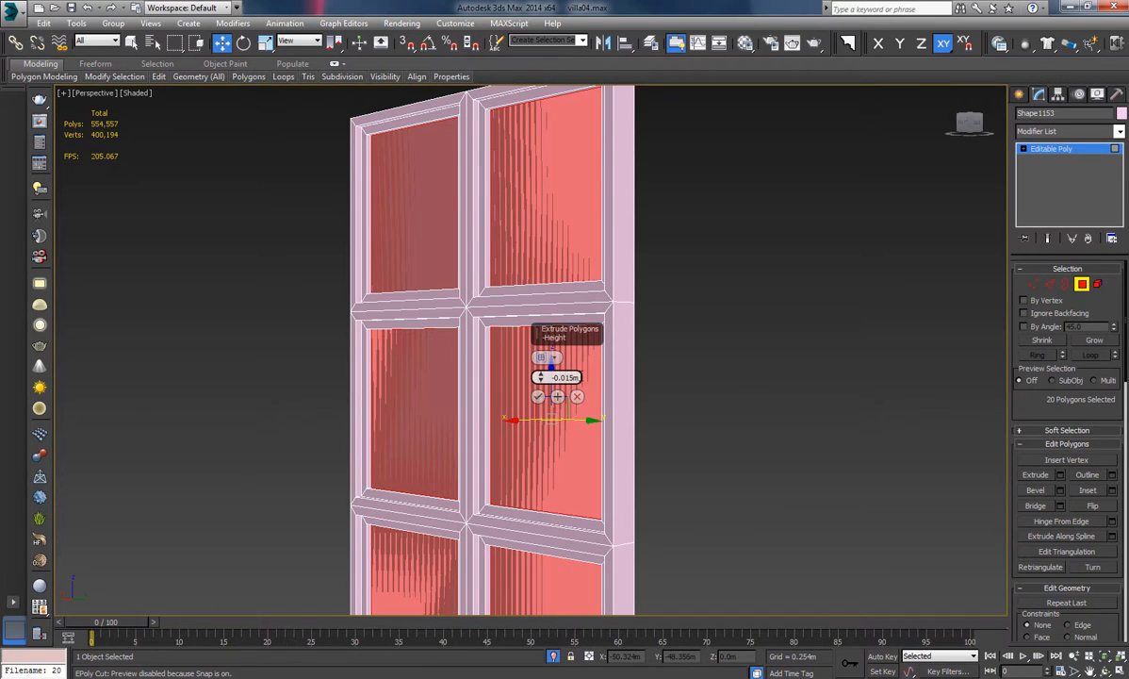
double_click(565, 377)
type("-0.0")
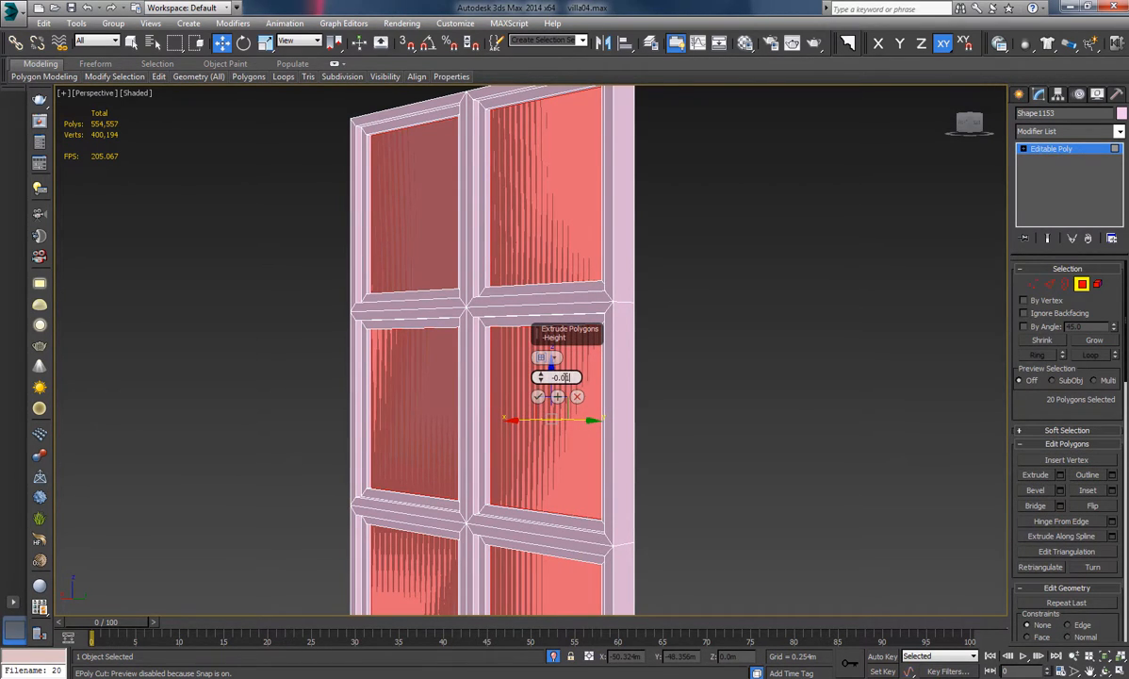
type("5")
key("Return")
middle_click_drag(623, 330, 596, 291, "alt")
left_click(537, 396)
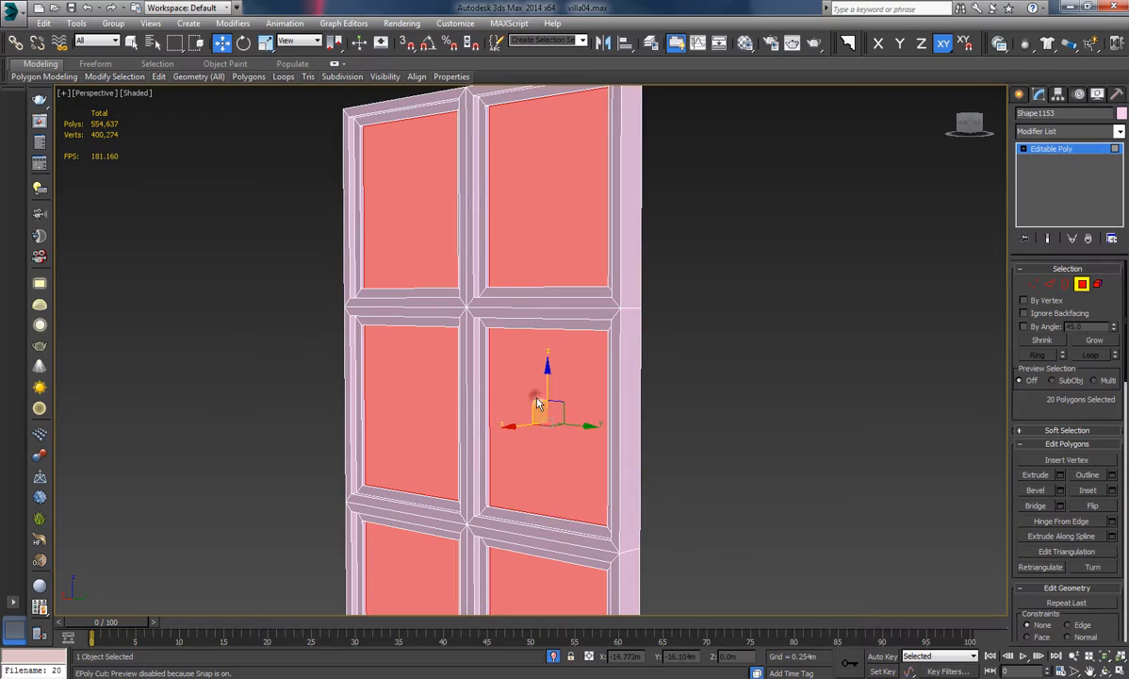
Detach the selected pane polygons from the frame as a separate object and leave polygon mode.
middle_click_drag(725, 418, 1048, 413, "alt")
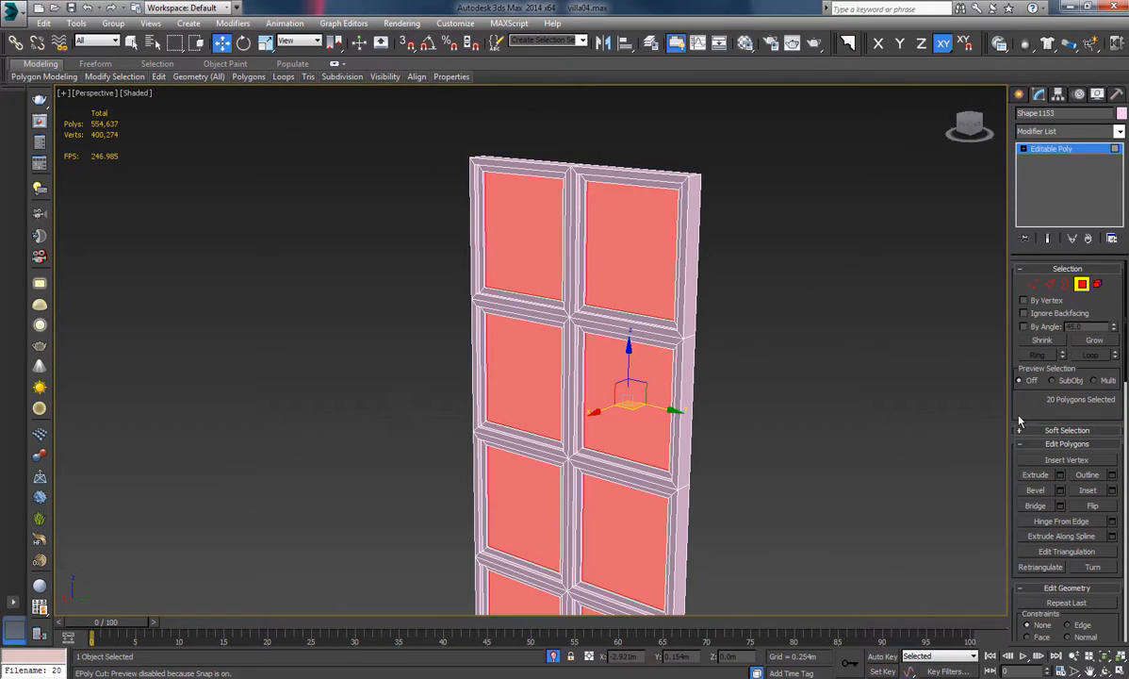
scroll(1019, 422, "down", 3)
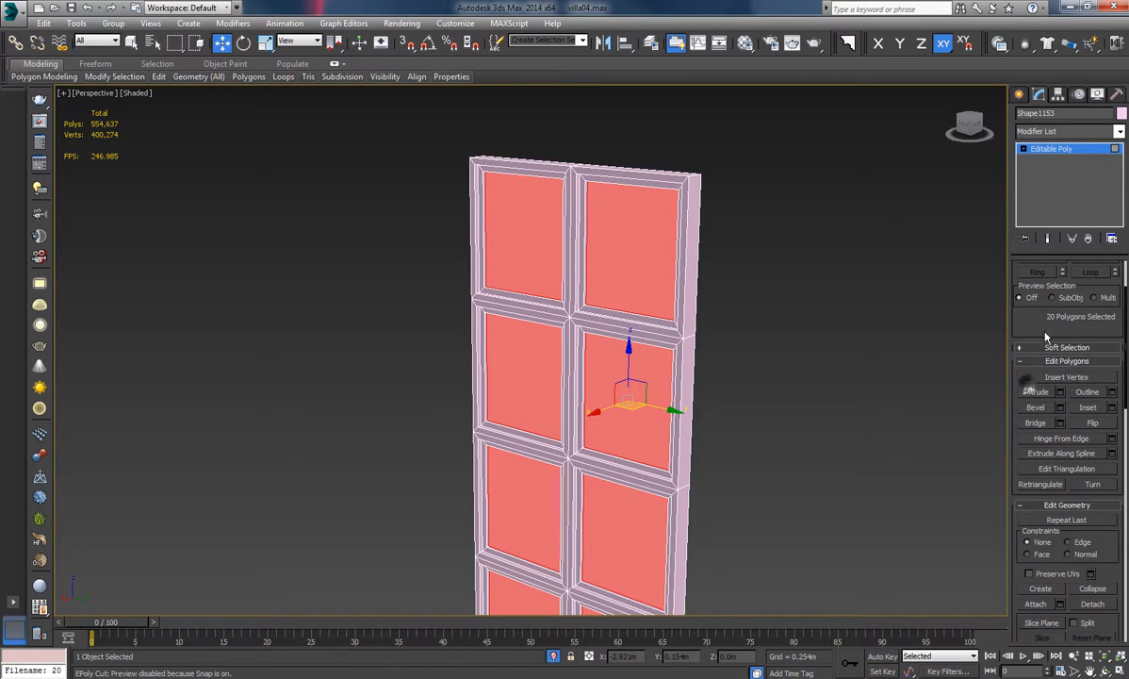
left_click(1096, 602)
left_click(608, 352)
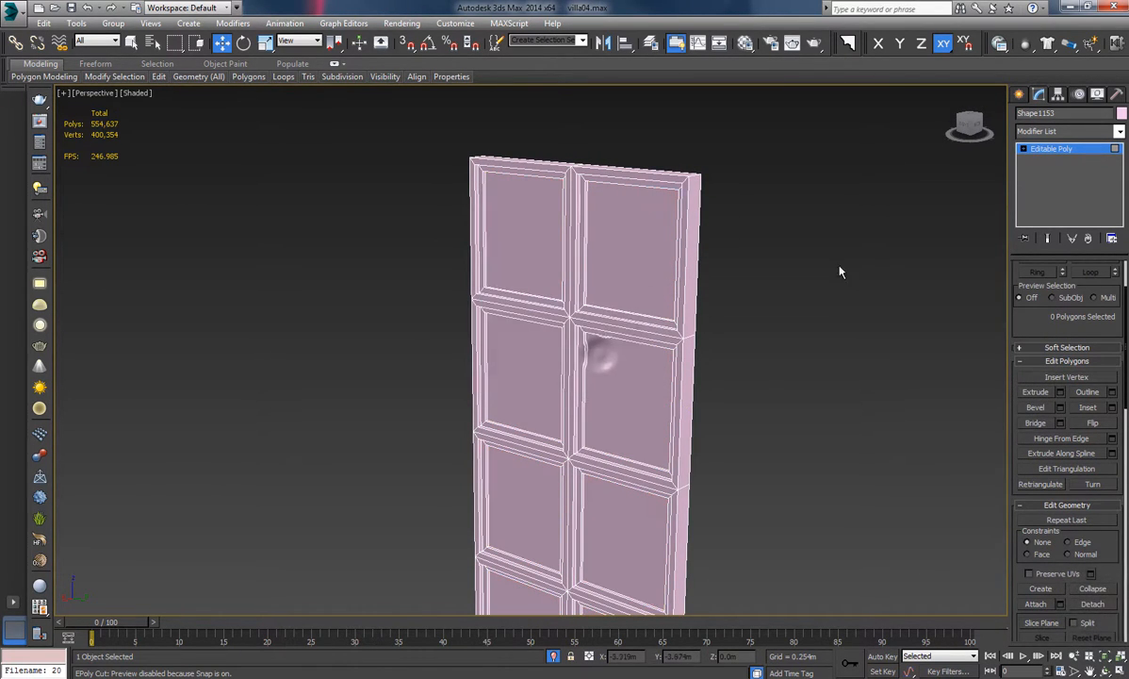
left_click(1064, 156)
Select the detached panes and change their object color to blue.
left_click(758, 347)
left_click(630, 244)
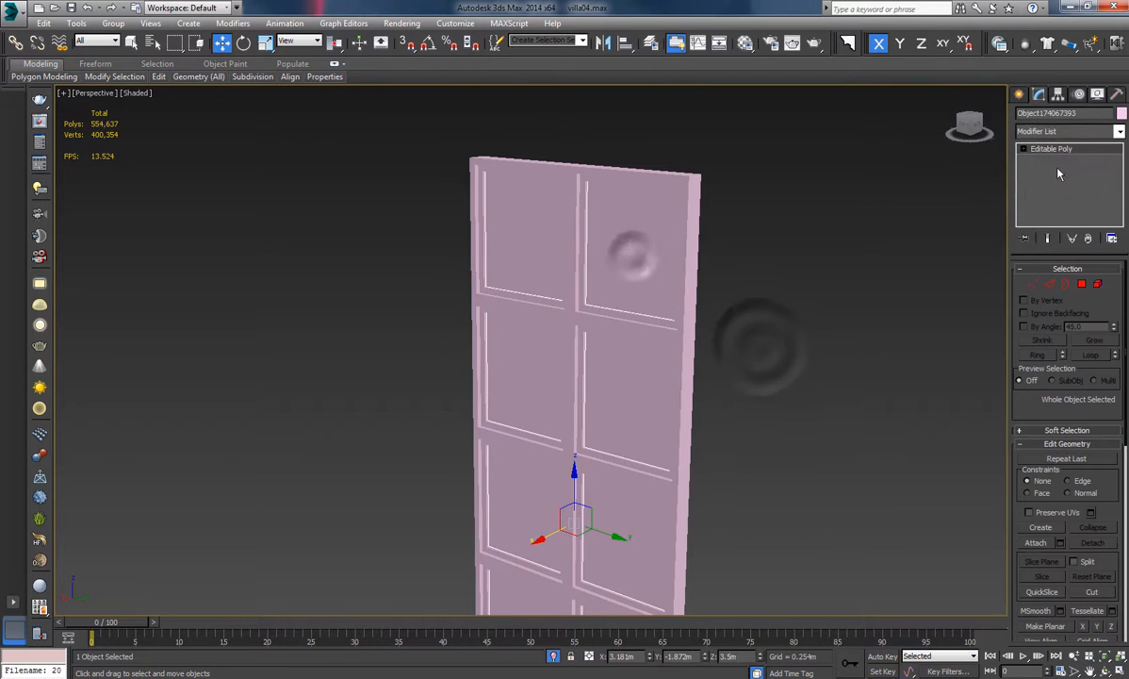
left_click(1120, 113)
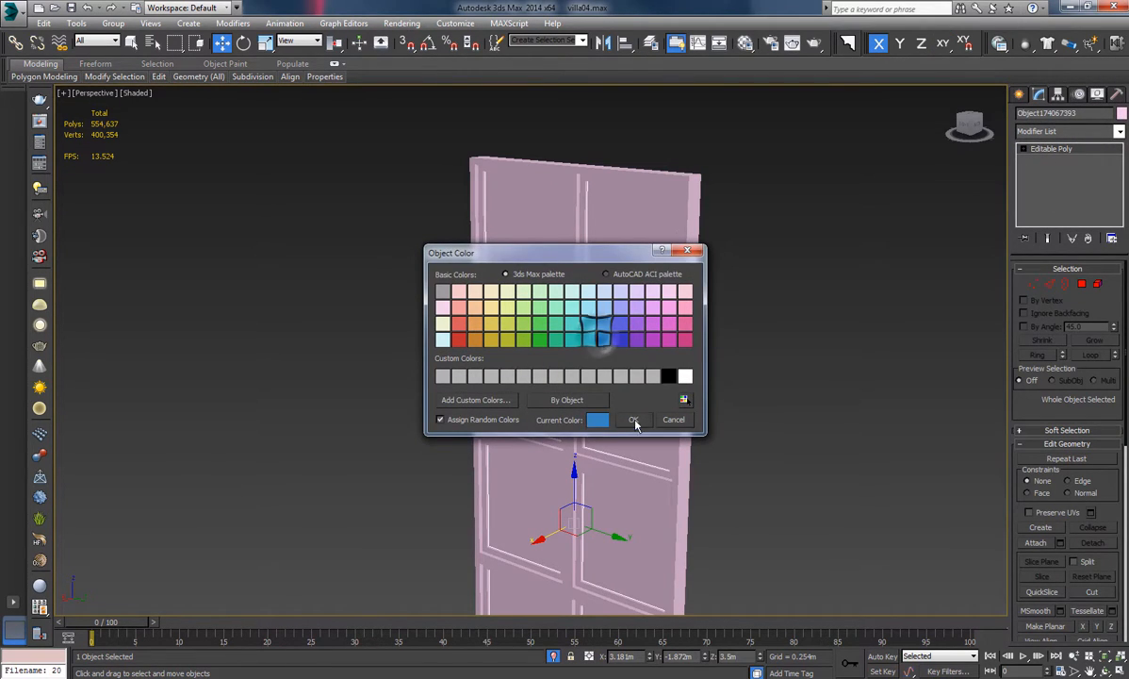
left_click(634, 420)
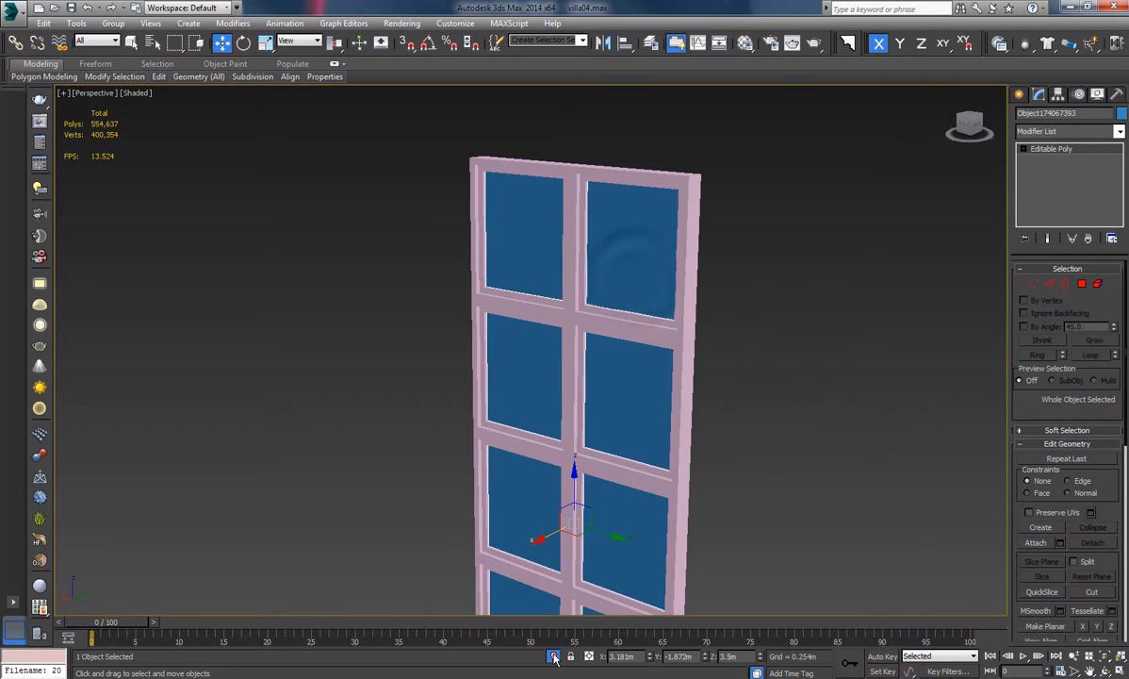
Isolate the blue panes without the frame and select them.
left_click(554, 656)
middle_click_drag(635, 376, 678, 299, "alt")
left_click(678, 300)
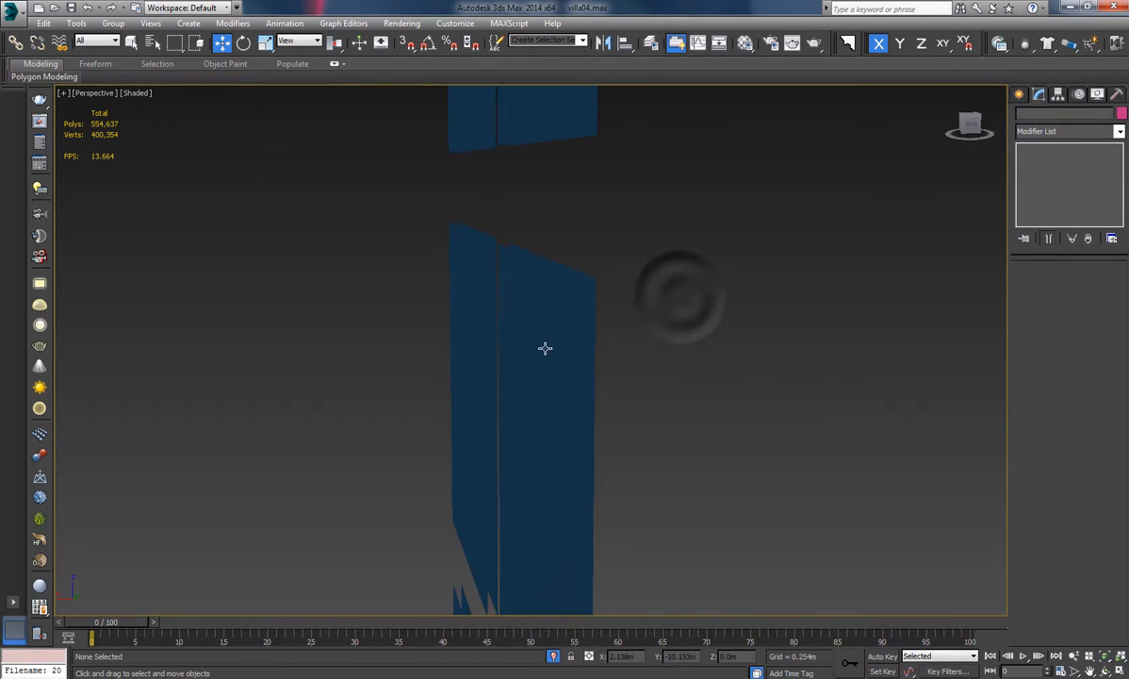
left_click(545, 348)
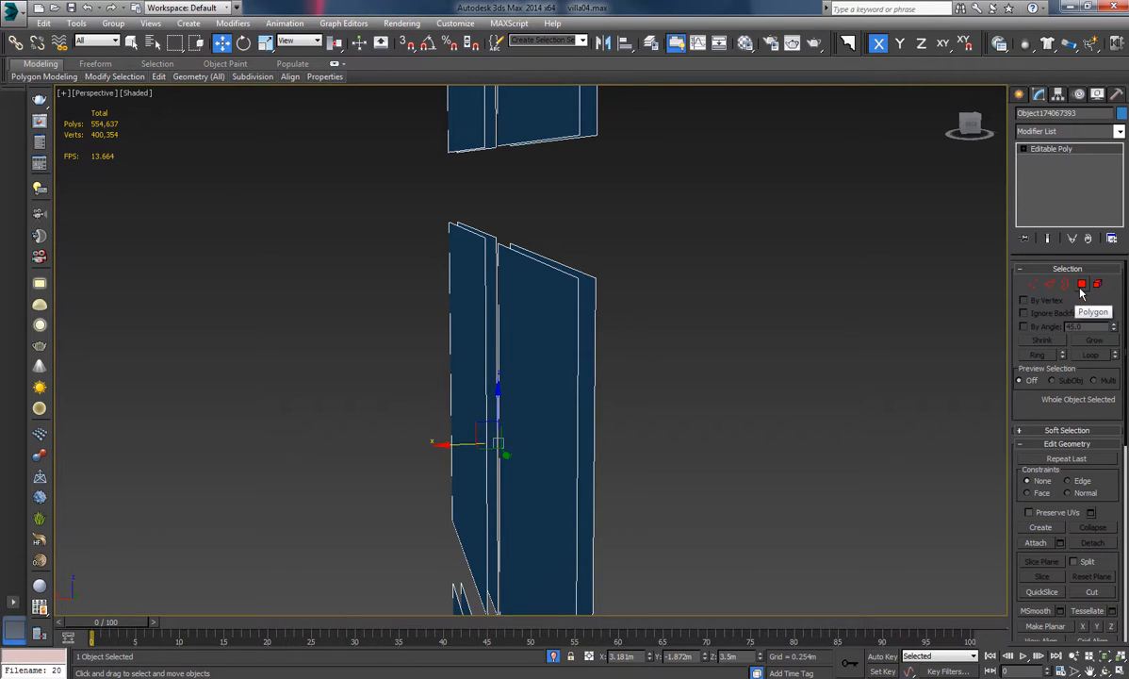
Apply a Shell modifier to the panes and reduce its inner amount.
left_click(1119, 135)
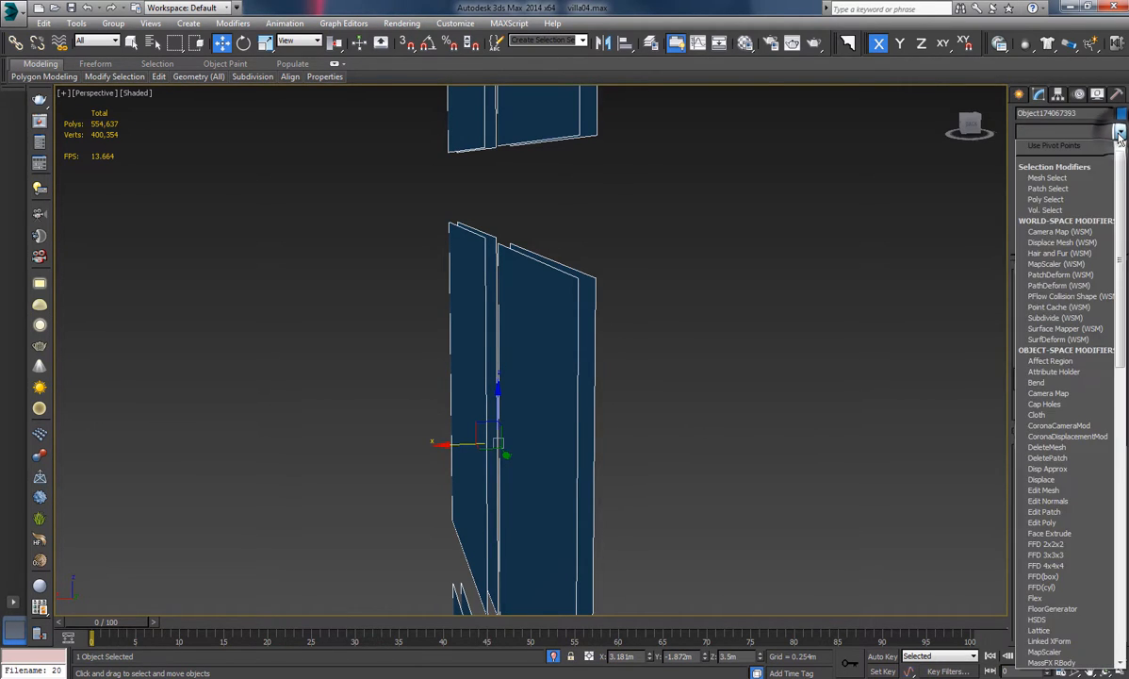
key("s")
key("s")
key("s")
key("s")
key("s")
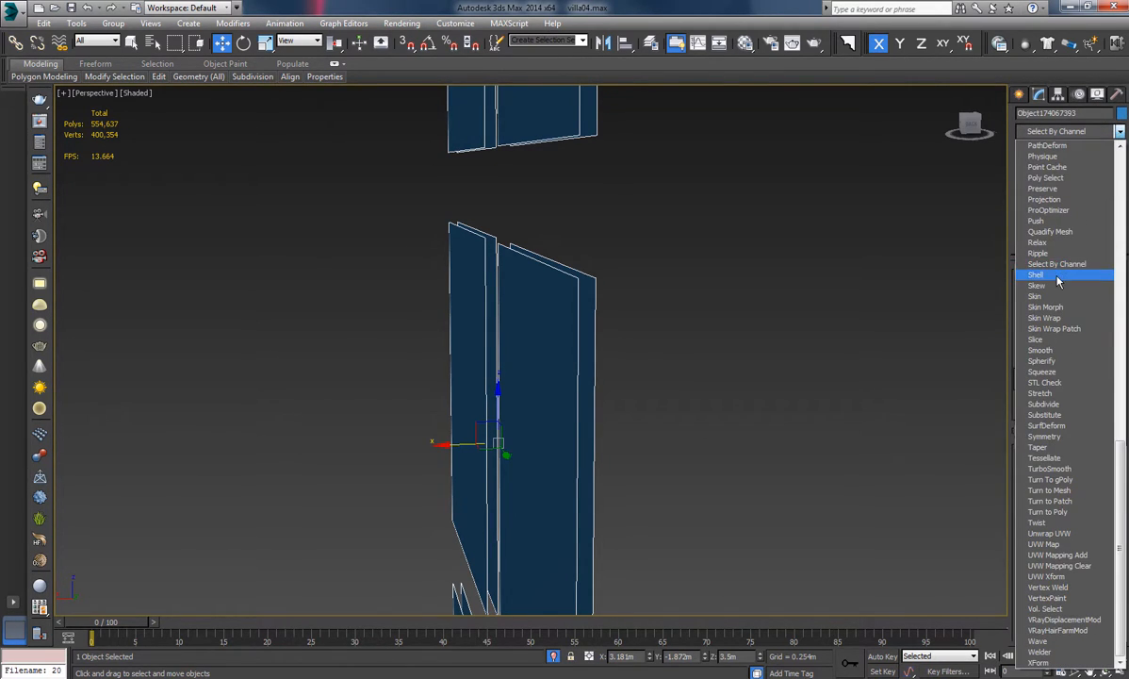
left_click(1056, 275)
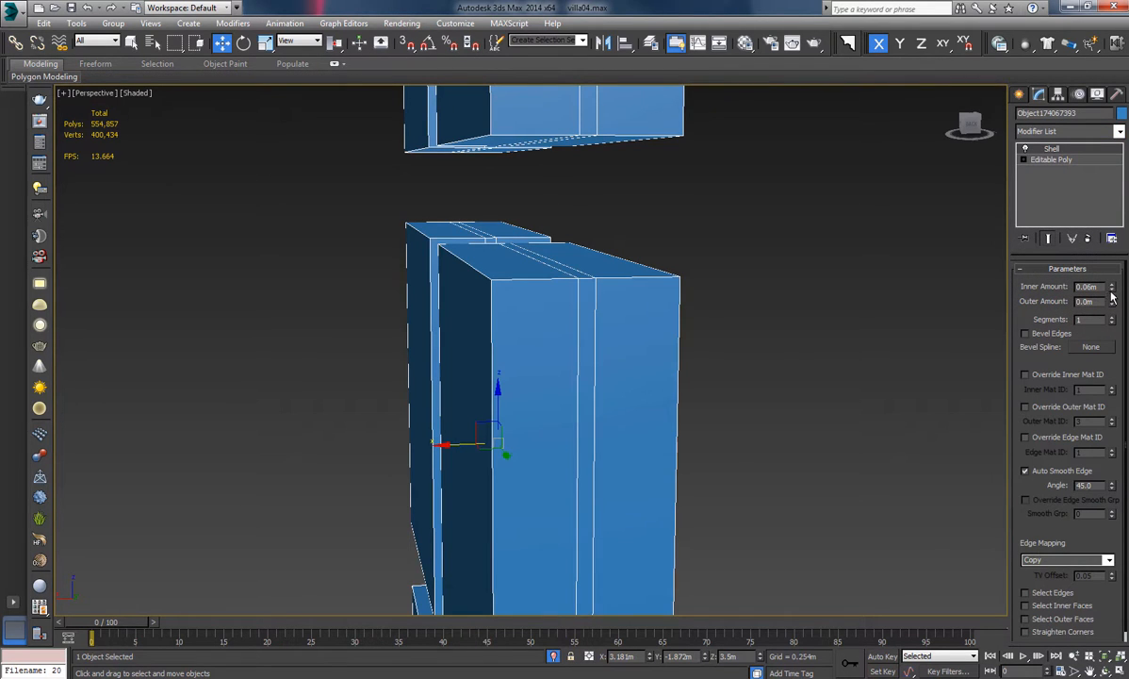
left_click_drag(1112, 290, 1069, 438)
middle_click_drag(790, 344, 747, 240)
End the isolation of the panes, then isolate and select the pink window frame.
left_click(555, 657)
middle_click_drag(555, 397, 560, 355, "alt")
scroll(663, 394, "down", 4)
scroll(634, 398, "up", 8)
left_click(530, 342)
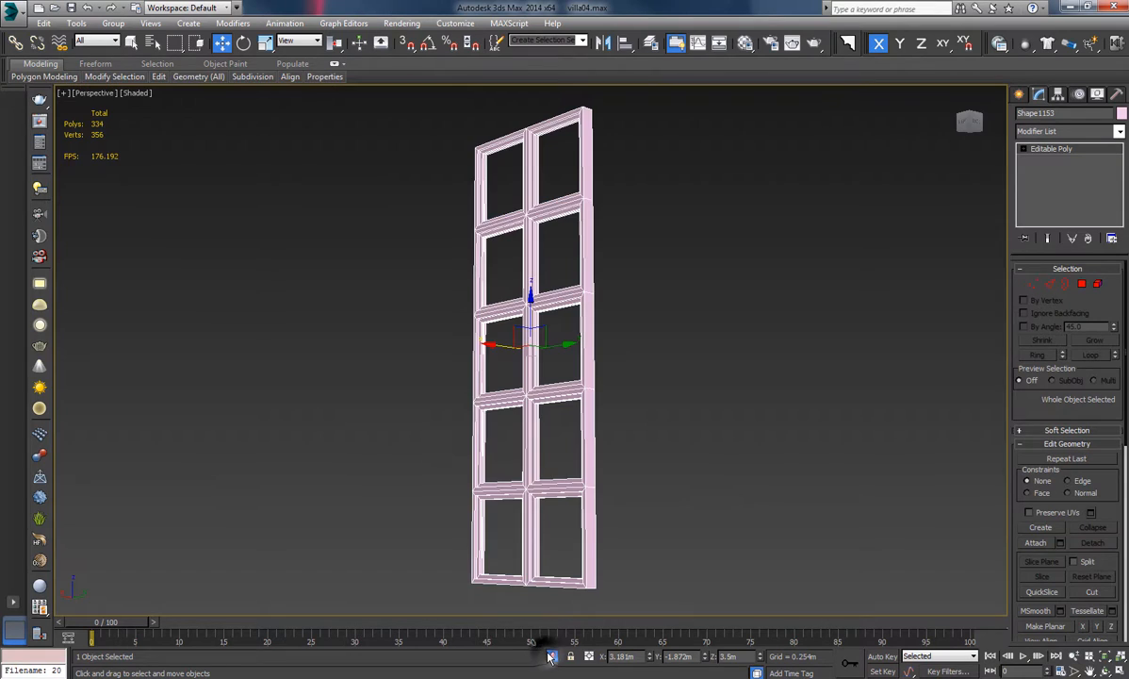
key("alt+q")
left_click(637, 271)
key("alt+q")
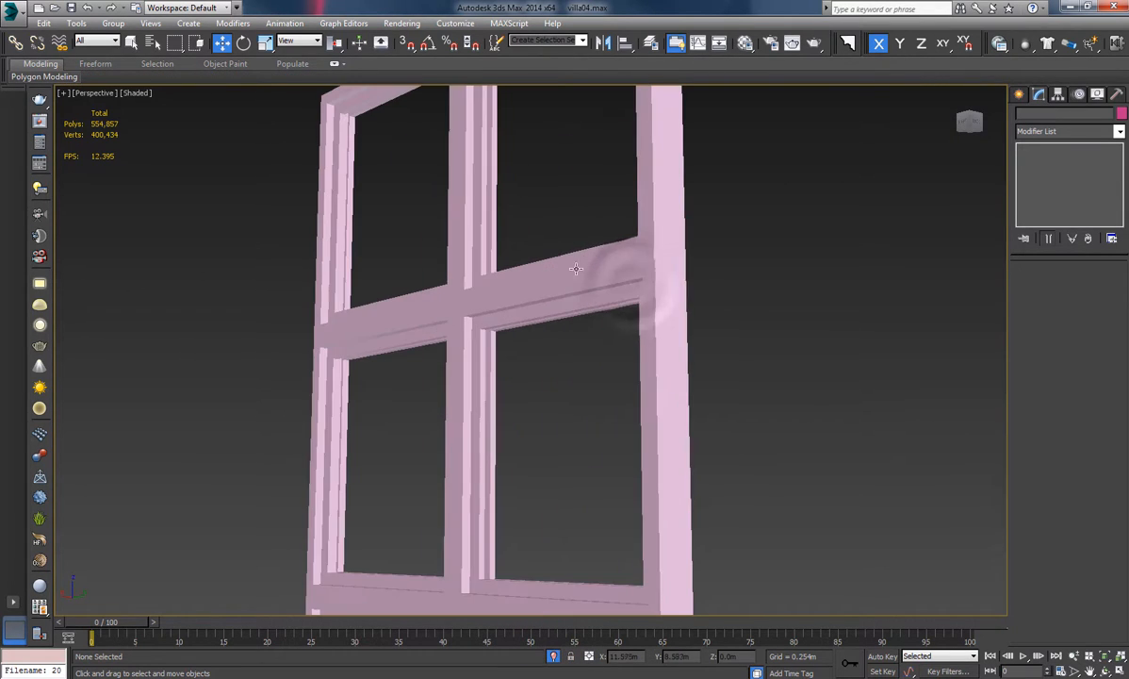
left_click(505, 289)
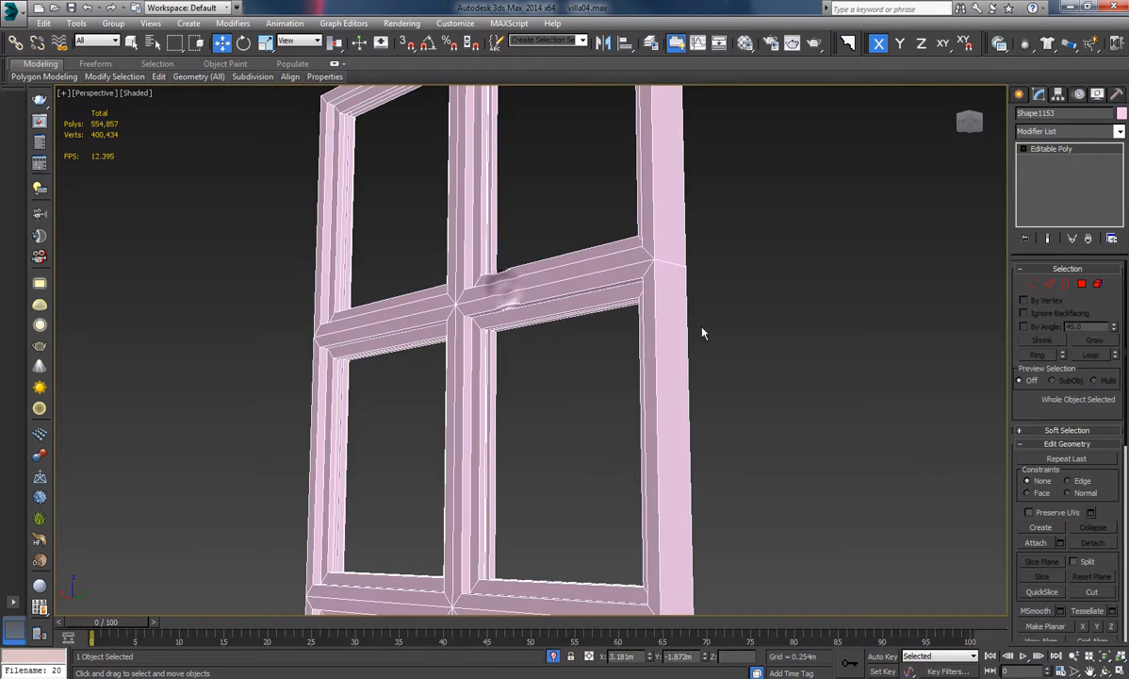
In edge mode, select the edge loop around one pane opening on the face of the frame.
left_click(1050, 284)
middle_click_drag(592, 270, 523, 328, "alt")
scroll(497, 277, "up", 3)
left_click(492, 277)
left_click(1097, 357)
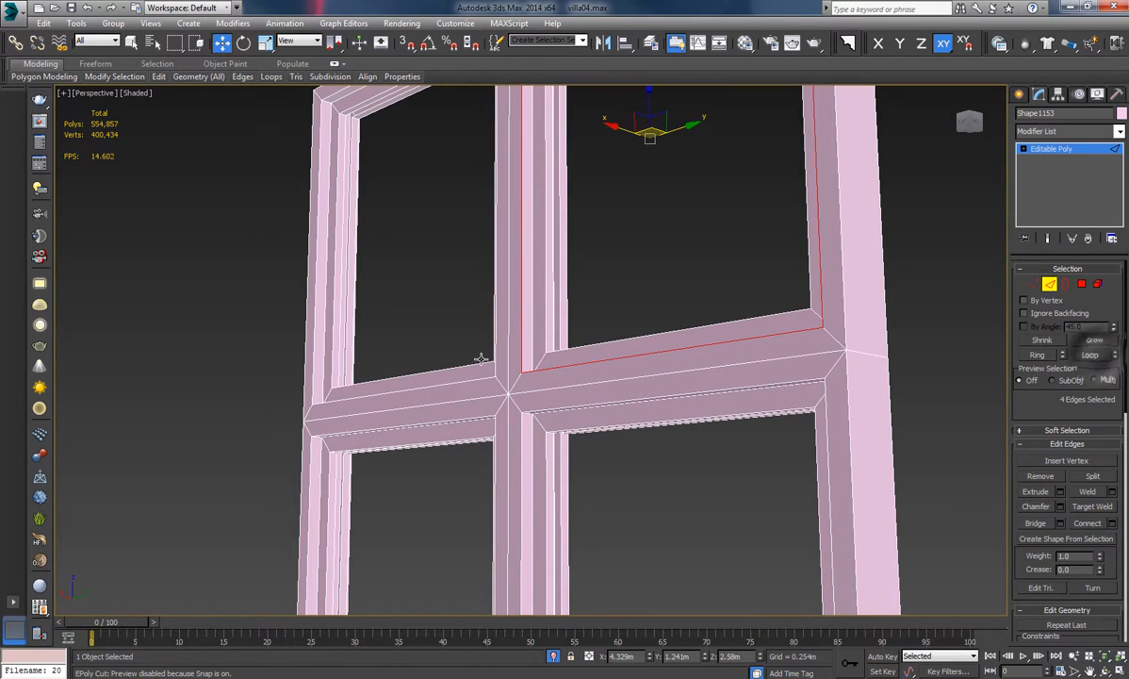
Add one front-face edge from each of the remaining pane openings to the edge selection, working down the frame.
left_click(467, 380, "ctrl")
middle_click_drag(467, 380, 490, 322)
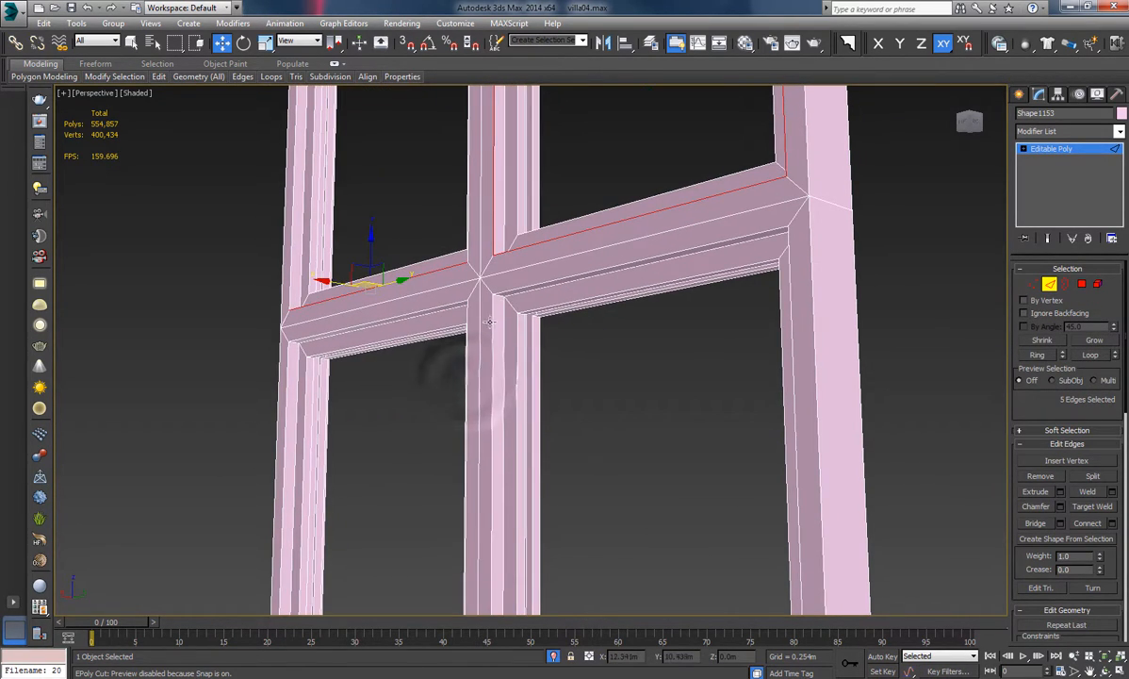
left_click(492, 326, "ctrl")
left_click(517, 282, "ctrl")
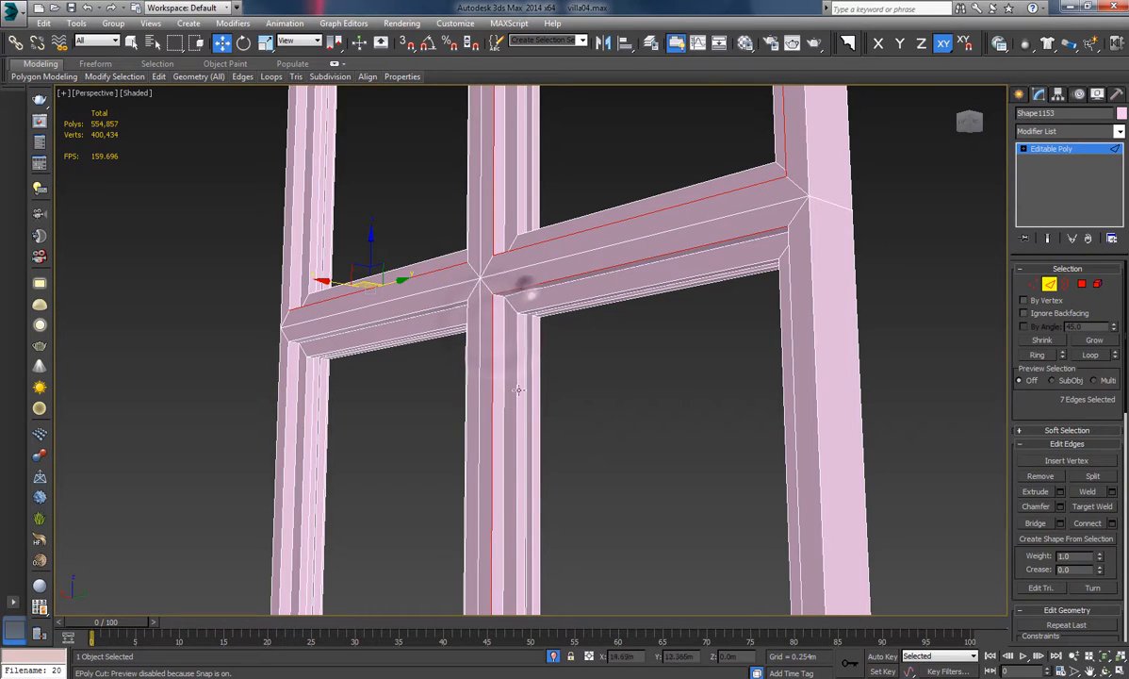
left_click(431, 308, "ctrl")
middle_click_drag(546, 350, 539, 104)
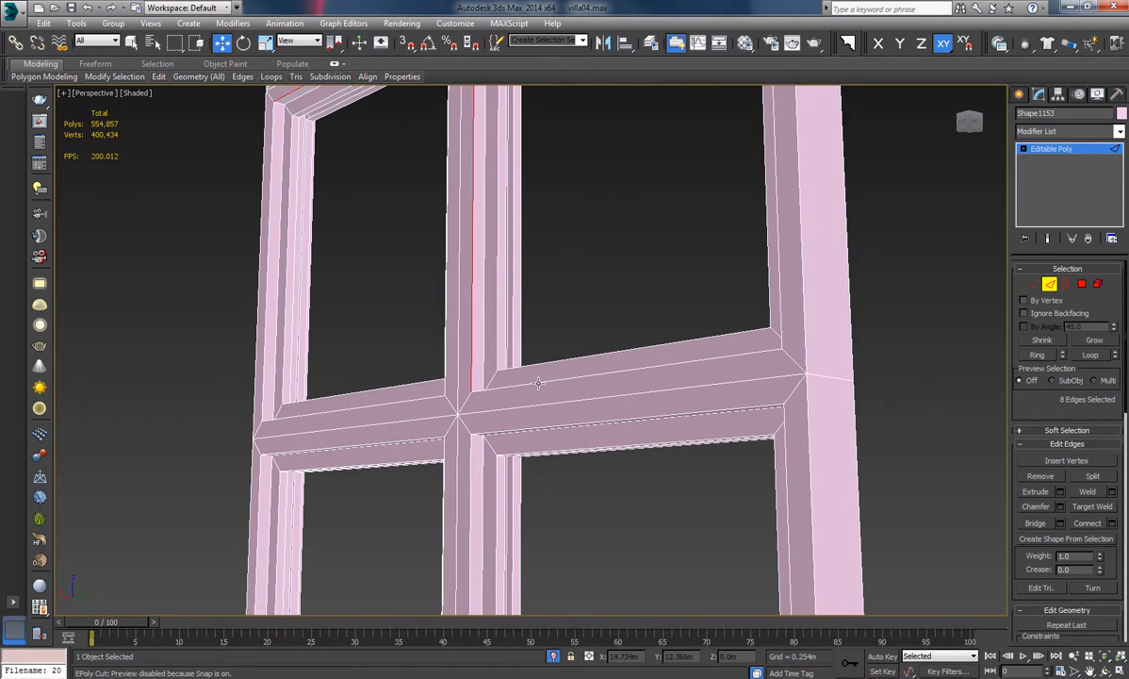
middle_click_drag(514, 386, 507, 377, "alt")
scroll(517, 401, "down", 3)
middle_click_drag(527, 418, 517, 193)
left_click(561, 420, "ctrl")
middle_click_drag(561, 421, 599, 541)
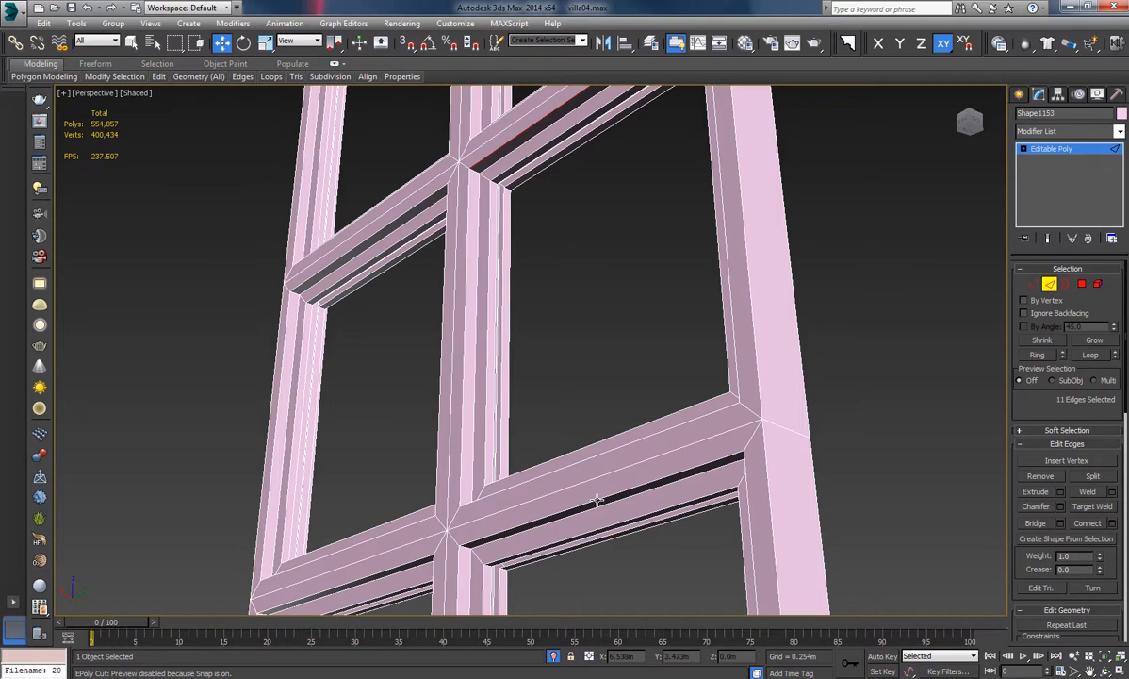
scroll(530, 400, "down", 3)
middle_click_drag(533, 459, 544, 368)
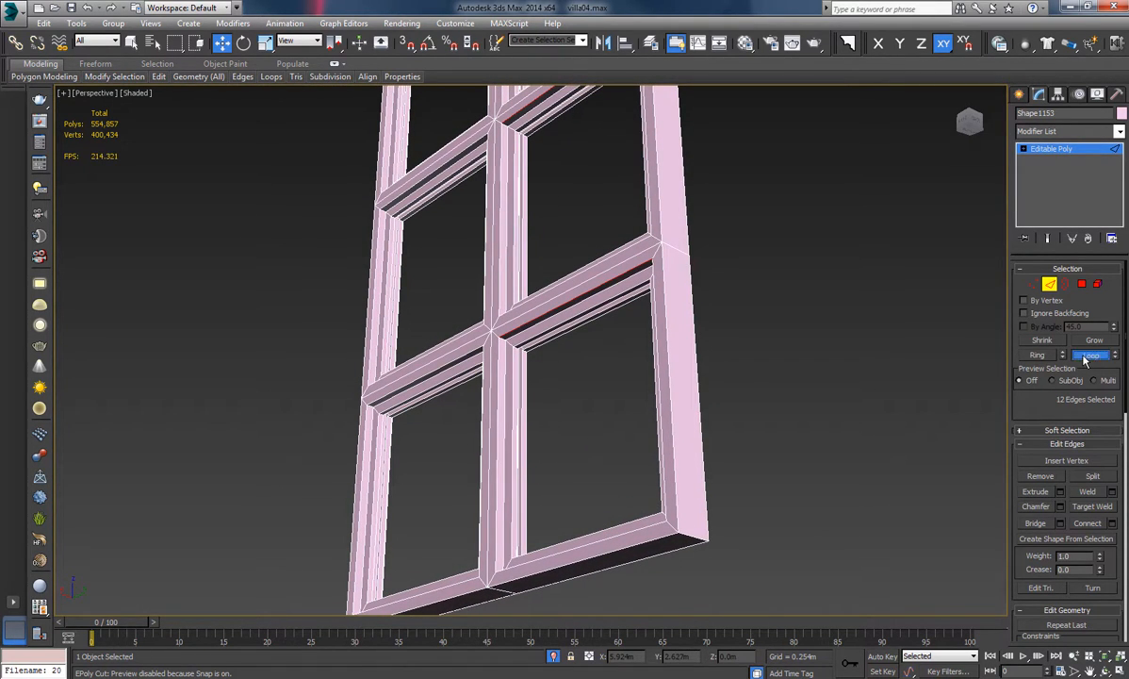
Extend the selected front-face edges to complete loops around all the pane openings, including any opening missed at first.
left_click(1089, 355)
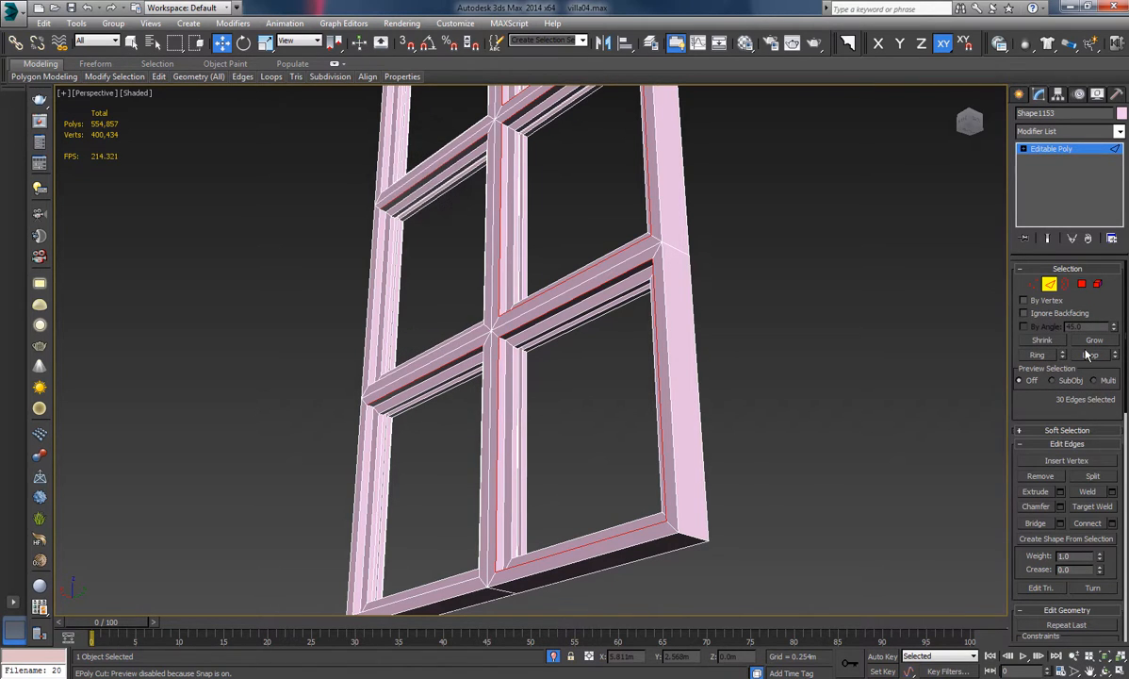
middle_click_drag(518, 249, 592, 330)
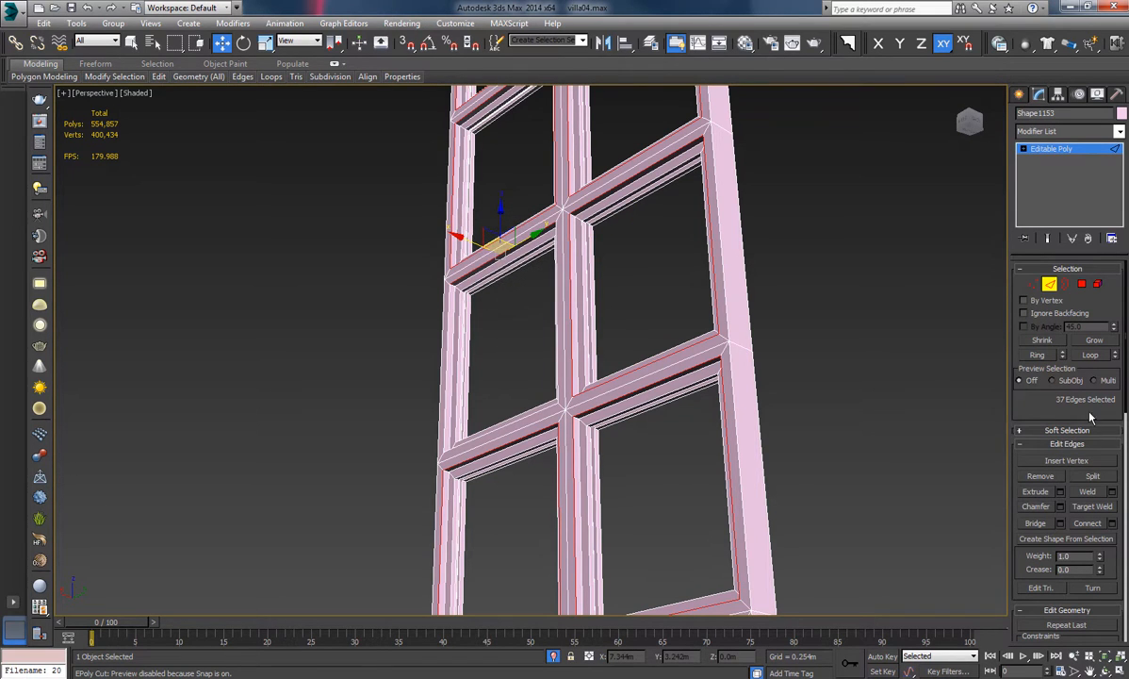
left_click(1089, 354)
middle_click_drag(650, 198, 471, 431)
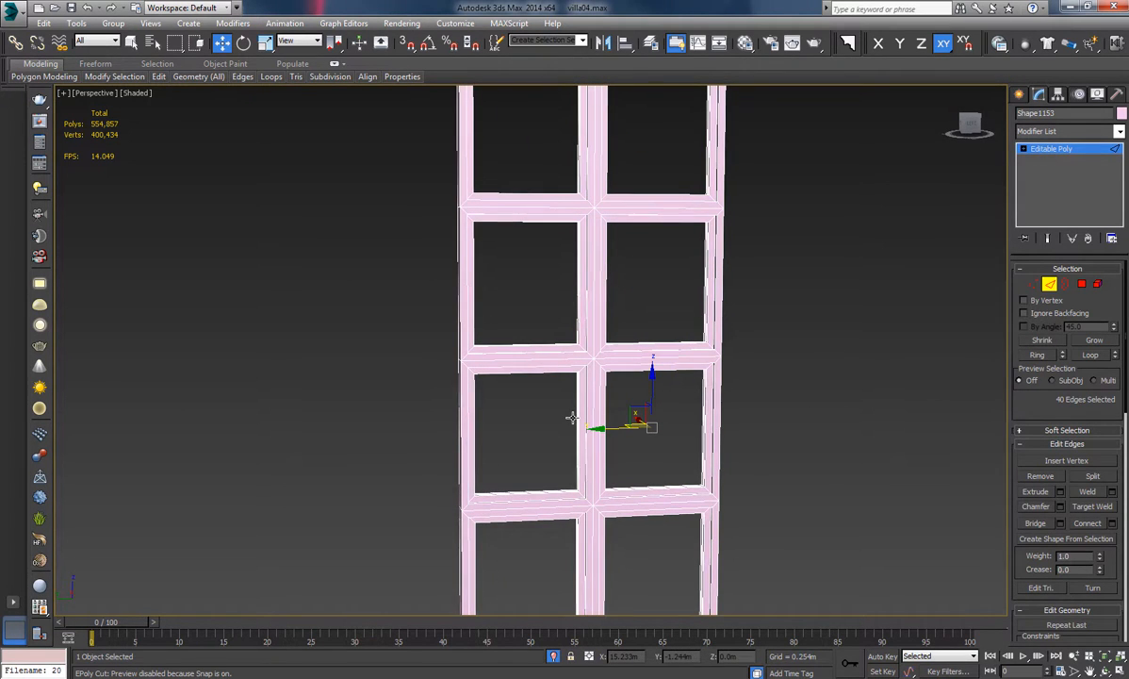
middle_click_drag(588, 416, 570, 509, "alt")
scroll(593, 419, "up", 8)
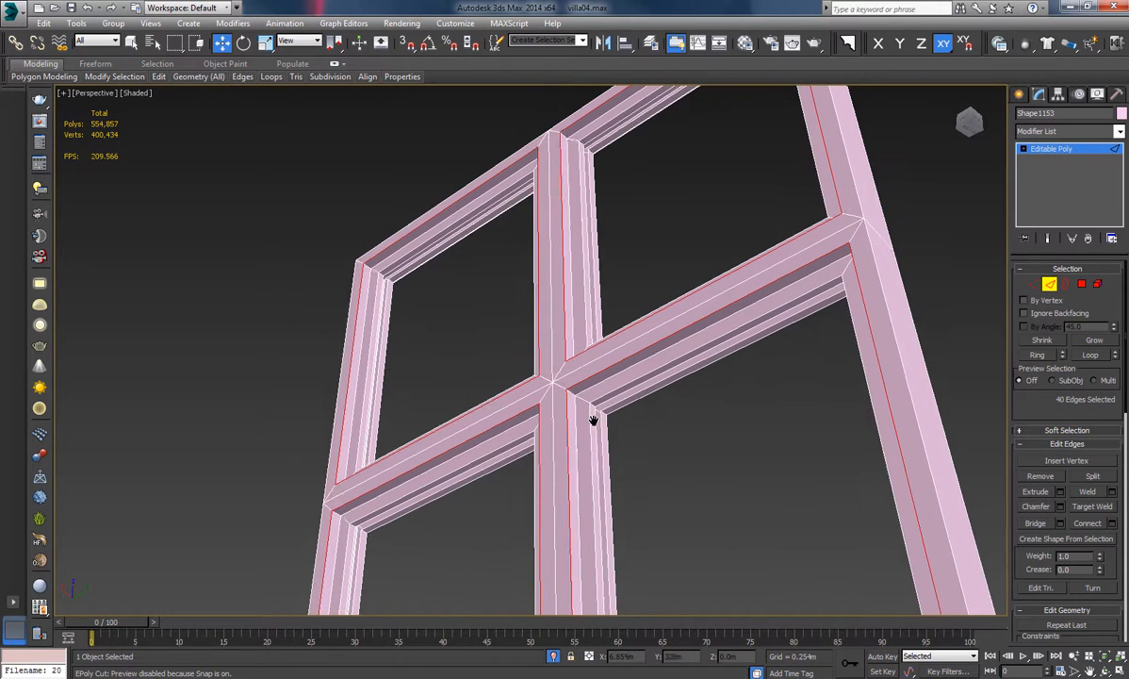
Chamfer the selected front opening edges by 0.007 m with 5 segments, and deselect the frame.
left_click(1061, 509)
middle_click_drag(805, 440, 664, 348, "alt")
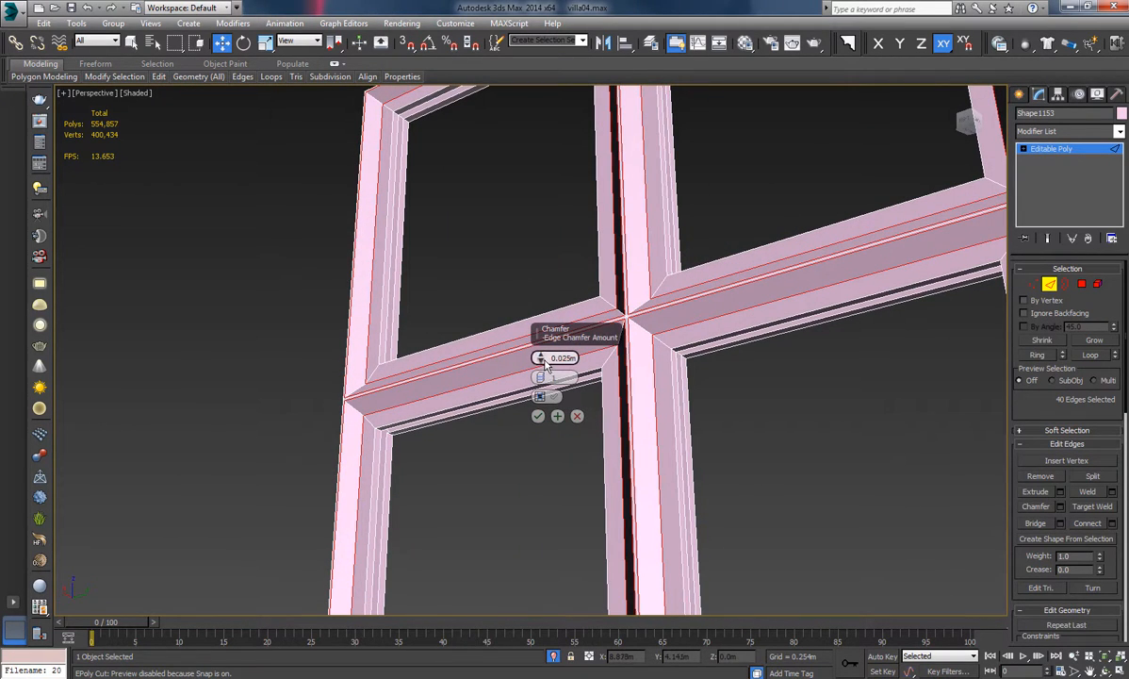
left_click_drag(545, 366, 545, 384)
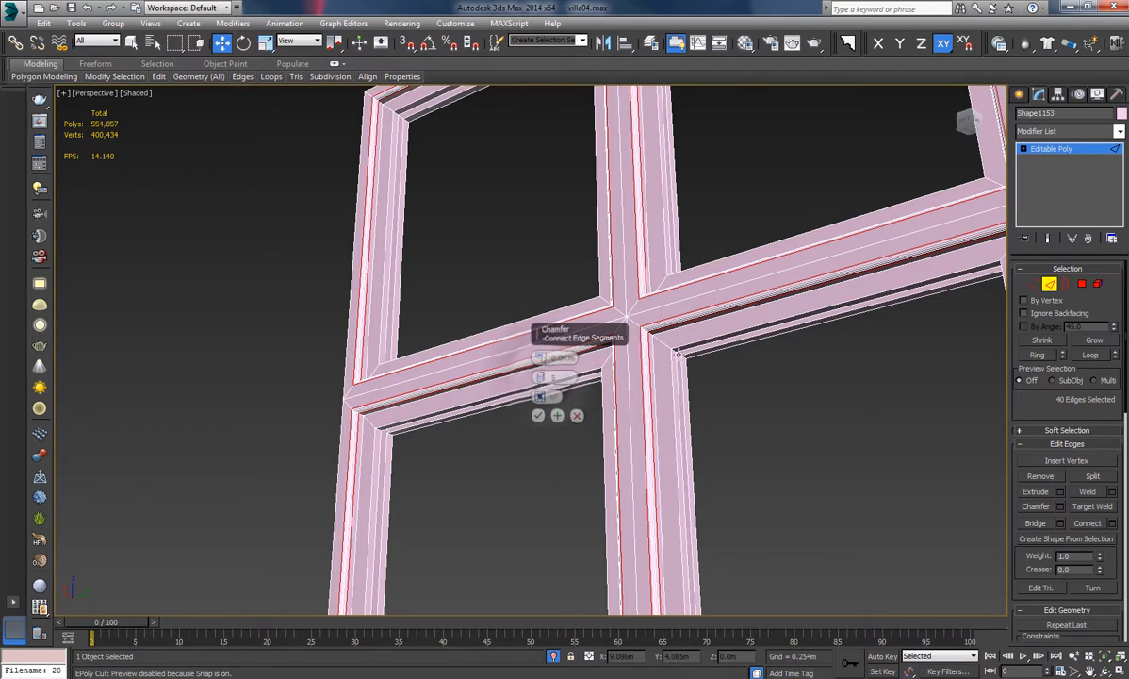
middle_click_drag(545, 384, 744, 360, "alt")
middle_click_drag(685, 381, 594, 377, "alt")
left_click(538, 417)
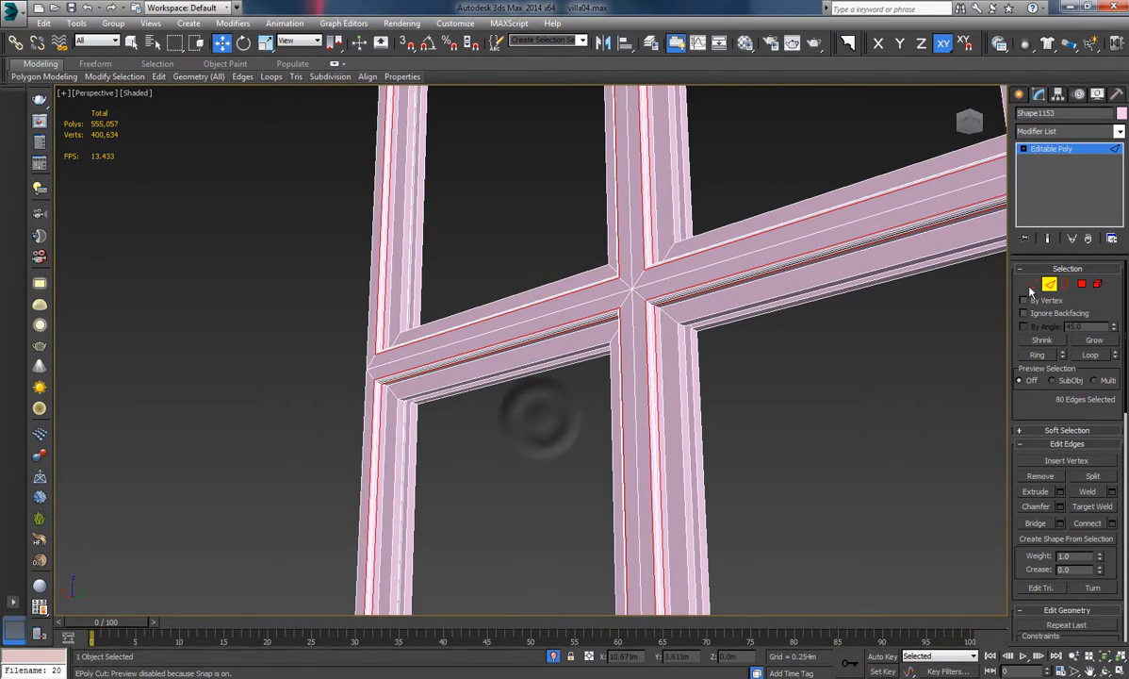
left_click(897, 355)
middle_click_drag(782, 415, 665, 375)
scroll(671, 379, "down", 4)
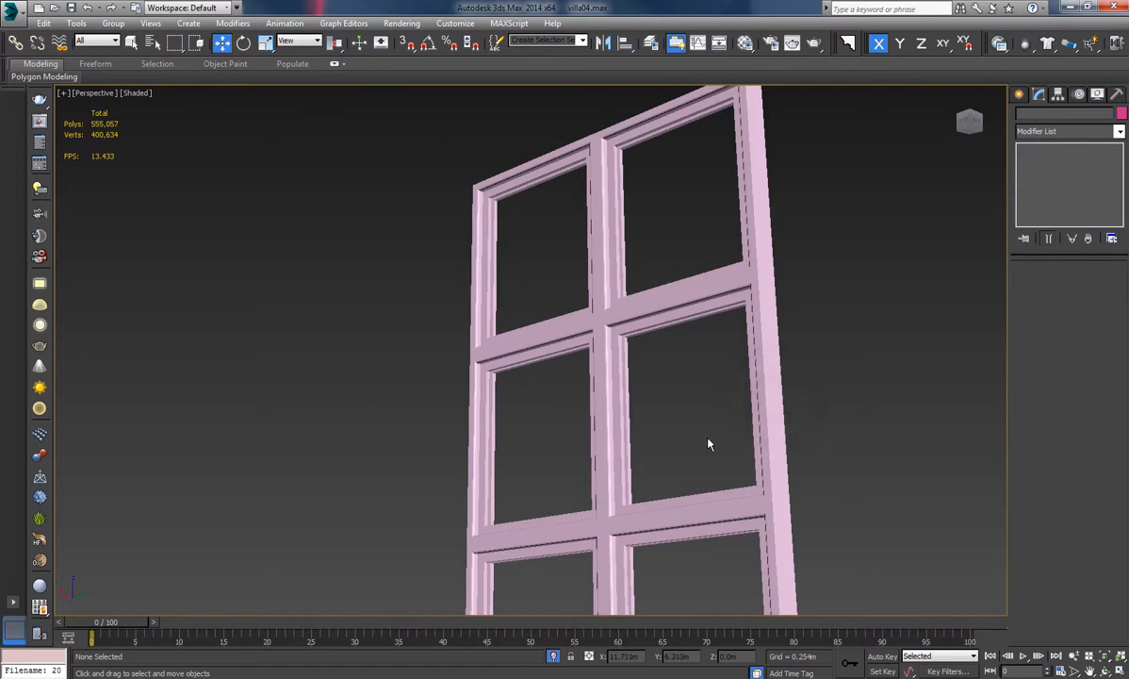
Reselect the frame in edge mode and select the inner step edge above the panes in the upper rows.
middle_click_drag(707, 440, 639, 403, "alt")
scroll(629, 339, "up", 5)
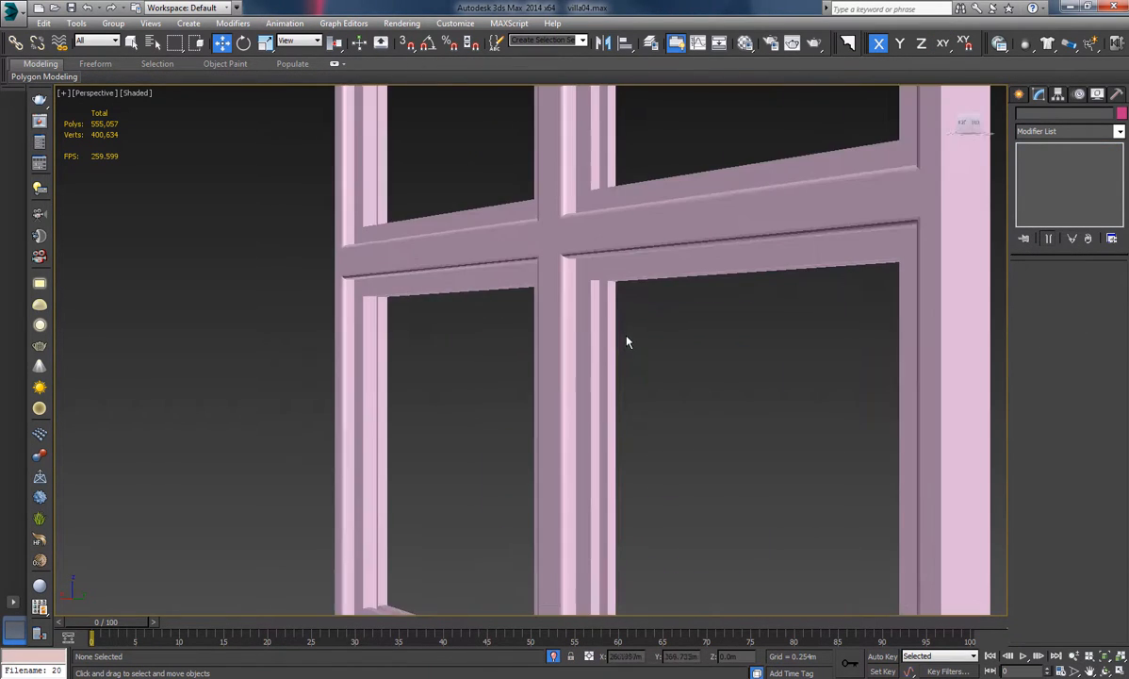
middle_click_drag(608, 298, 630, 250, "alt")
left_click(631, 236)
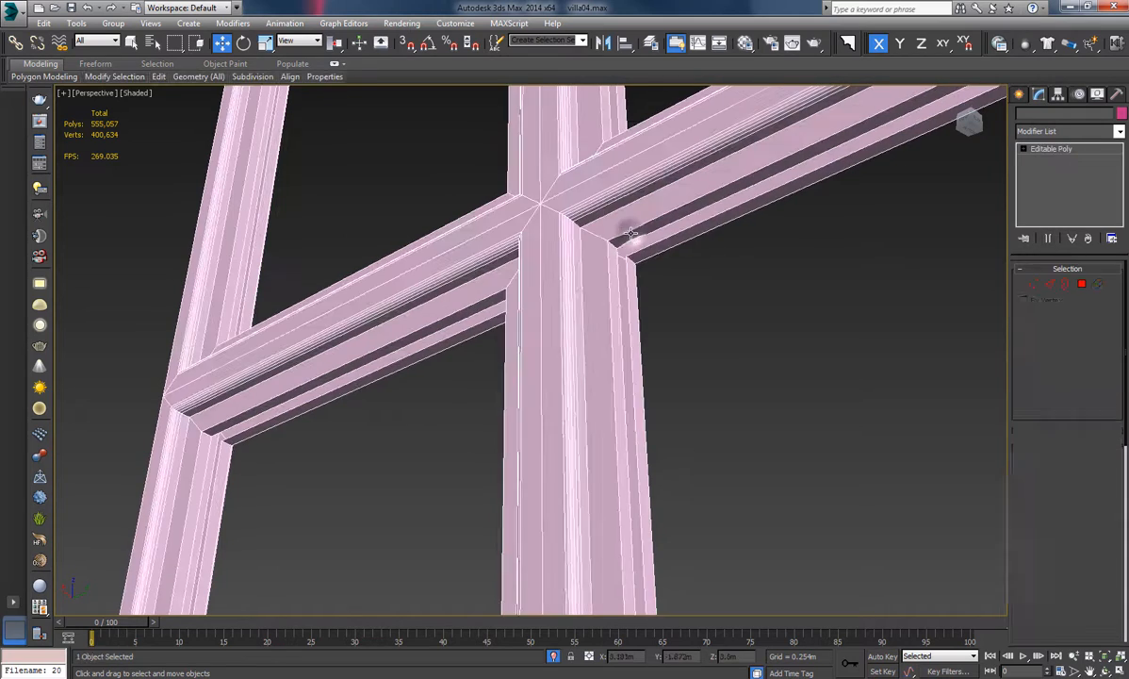
key("2")
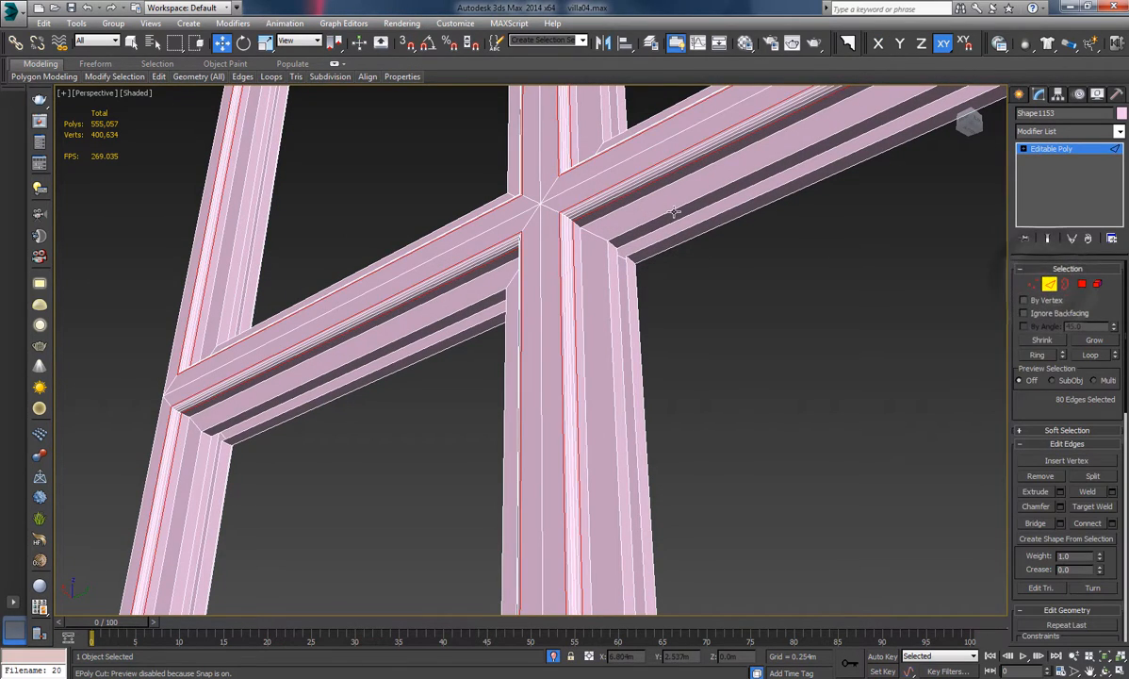
left_click(671, 207)
middle_click_drag(669, 202, 515, 176, "alt")
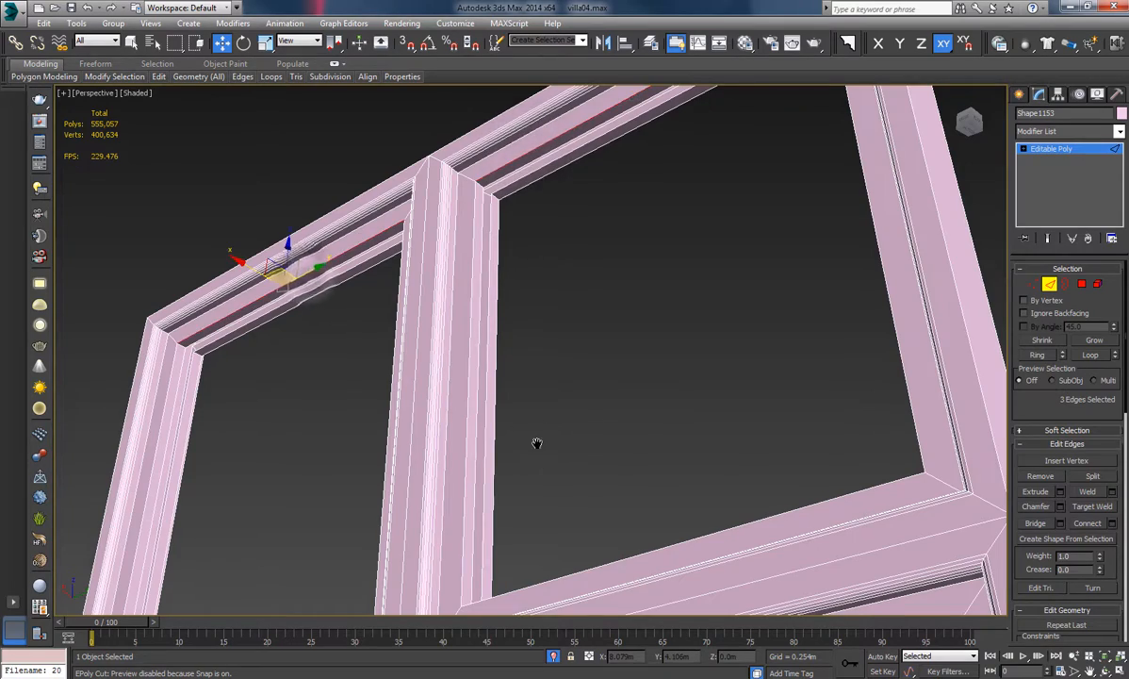
middle_click_drag(537, 443, 562, 149)
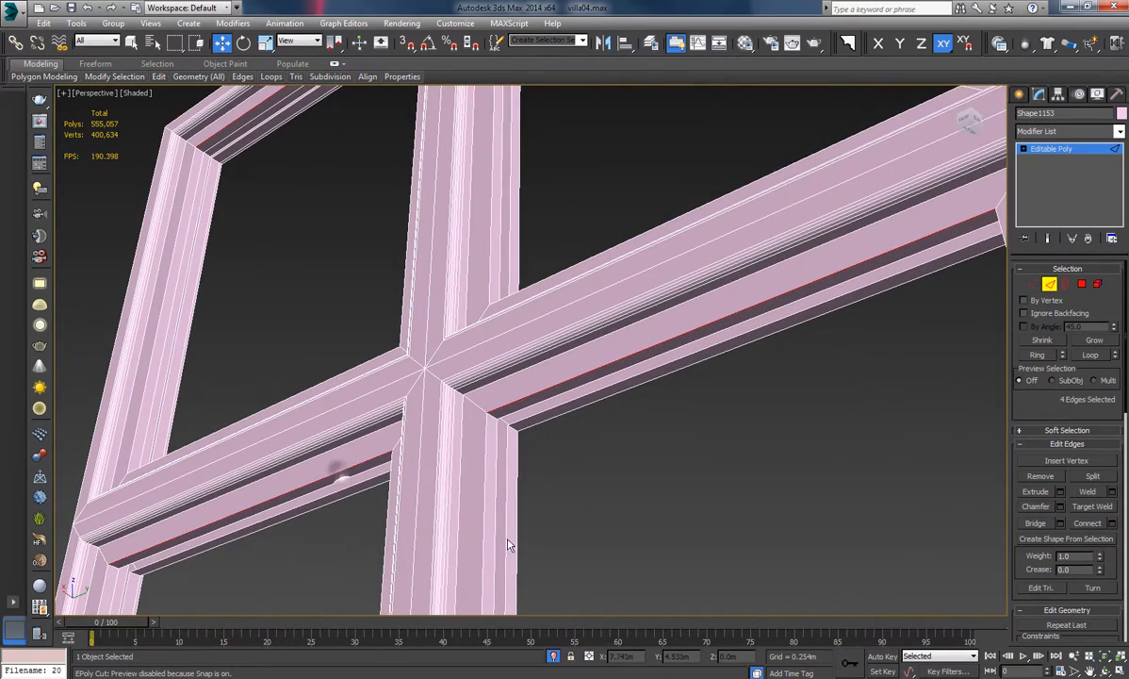
Add the matching inner step edge above each pane in the lower rows to the selection.
middle_click_drag(630, 534, 591, 404, "alt")
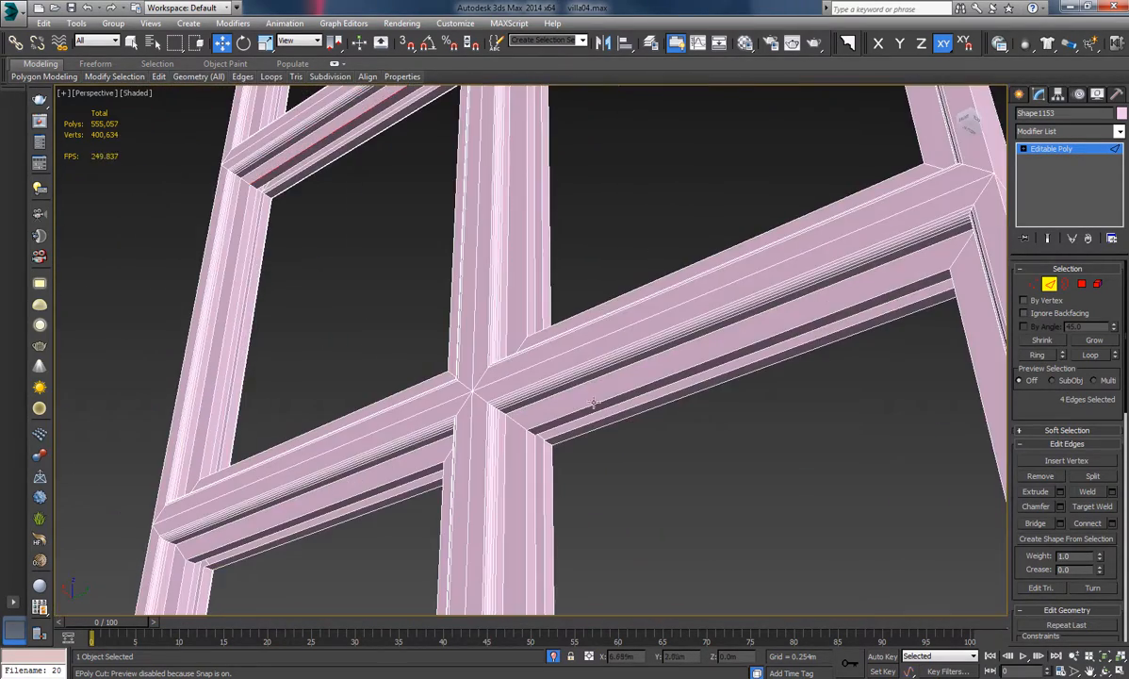
left_click(398, 486, "ctrl")
middle_click_drag(701, 444, 686, 158)
scroll(646, 469, "down", 2)
middle_click_drag(645, 469, 631, 216, "alt")
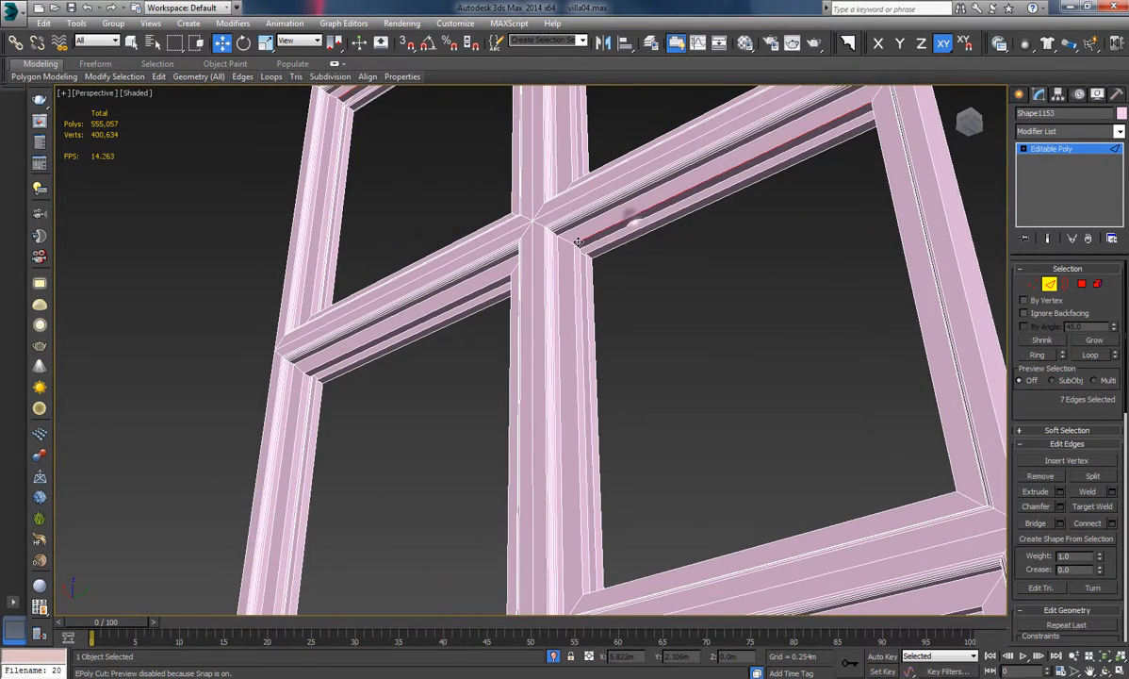
left_click(452, 299, "ctrl")
middle_click_drag(734, 405, 706, 177)
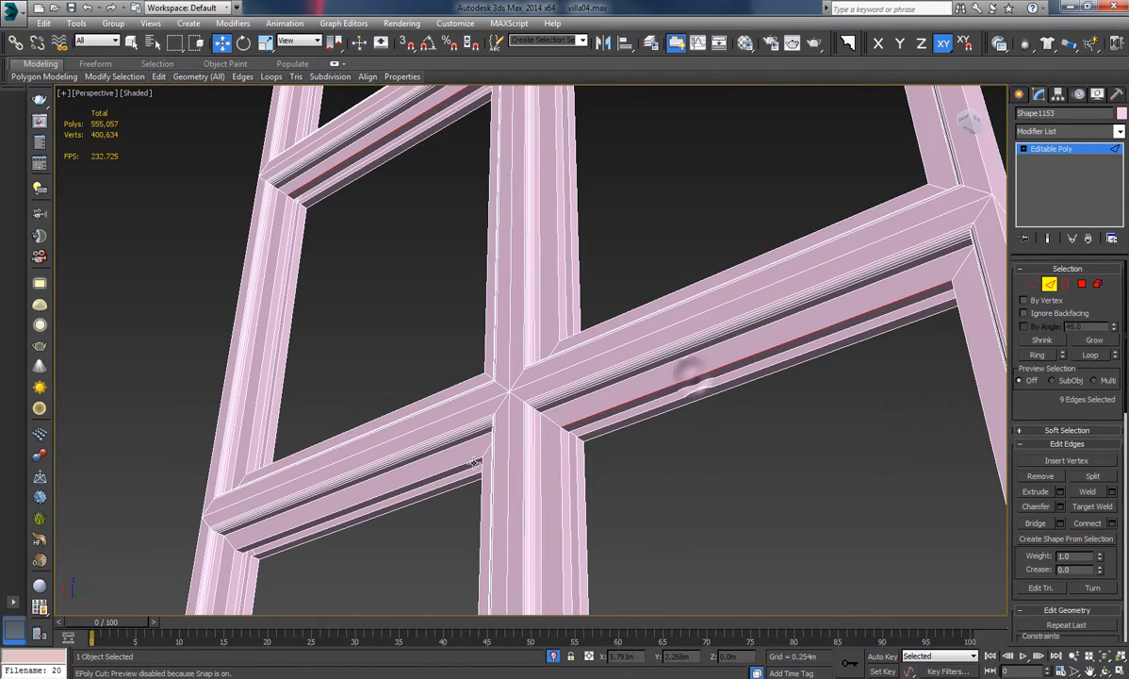
scroll(780, 386, "down", 5)
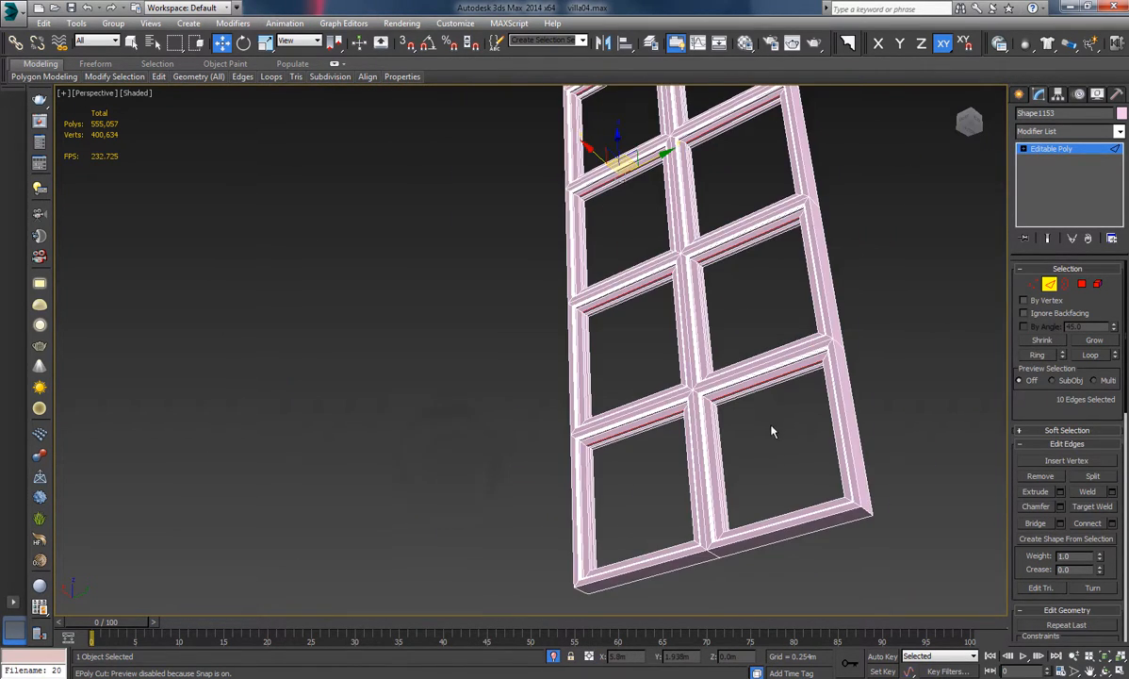
middle_click_drag(771, 429, 703, 484)
Extend the inner step edges to complete loops around all the pane openings.
left_click(1088, 355)
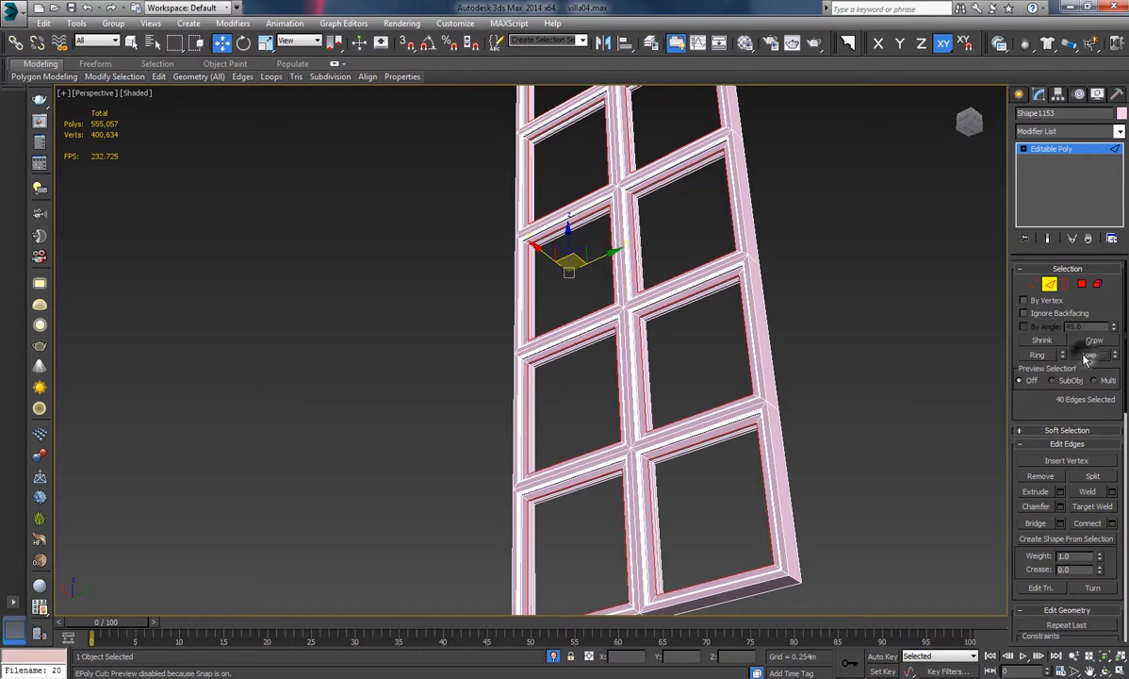
scroll(655, 391, "down", 3)
scroll(561, 349, "up", 8)
scroll(560, 367, "up", 2)
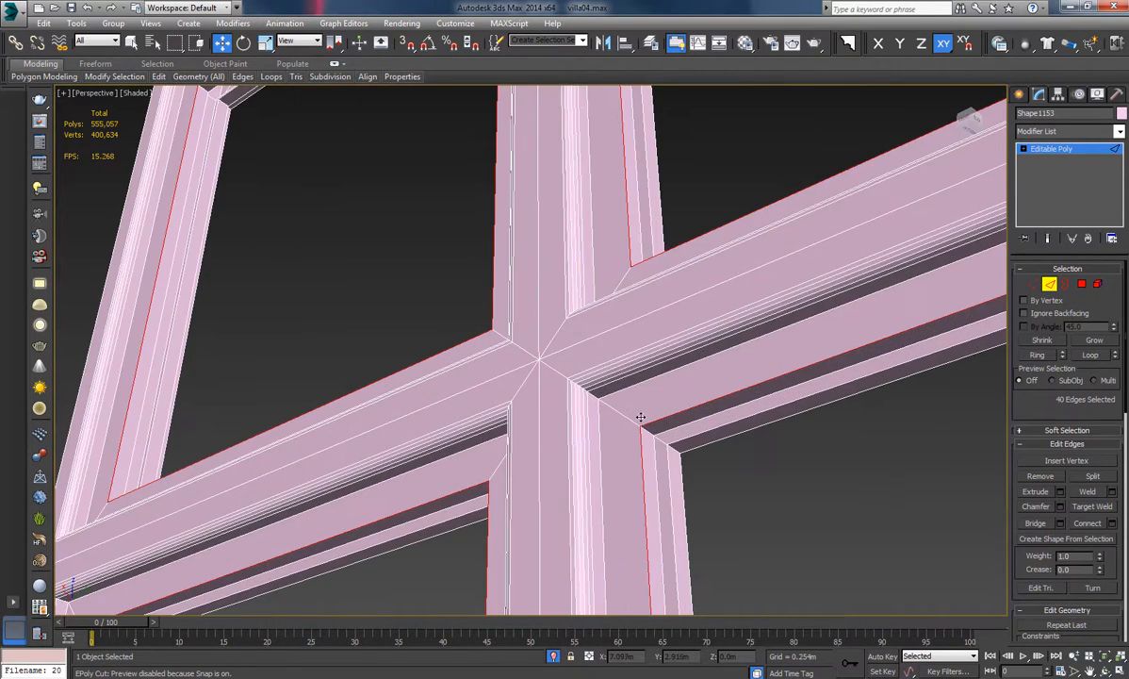
scroll(600, 390, "down", 2)
Chamfer the inner step loops by 0.004 m with 5 segments, then leave edge mode and deselect the frame.
left_click(1059, 506)
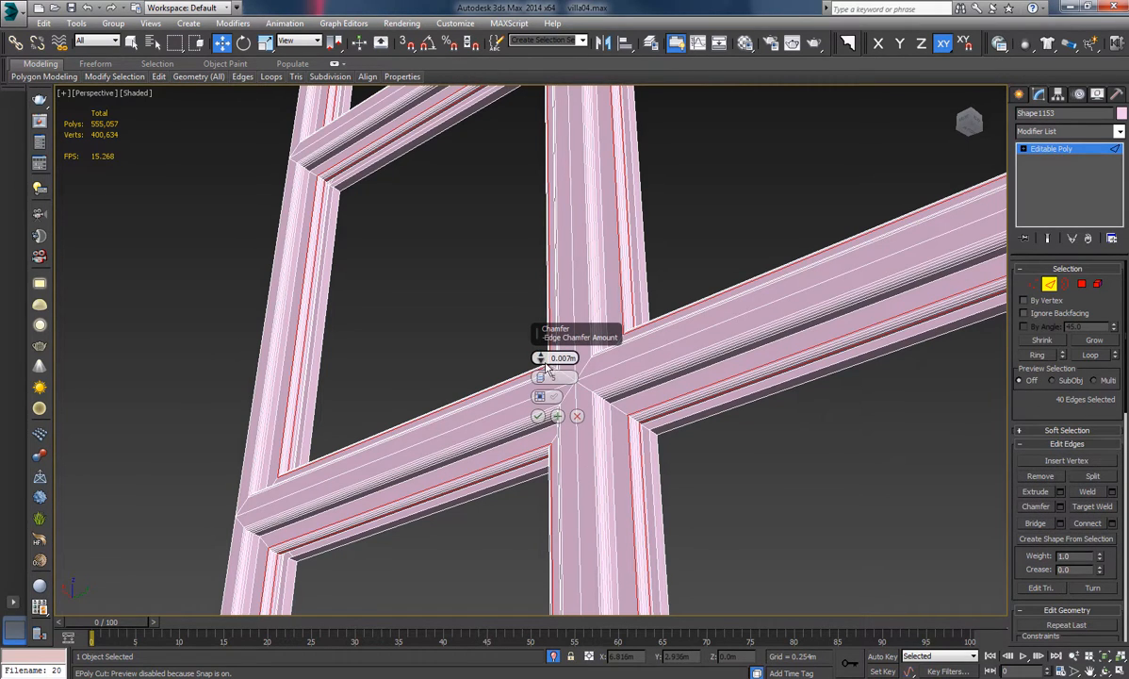
left_click_drag(540, 362, 538, 366)
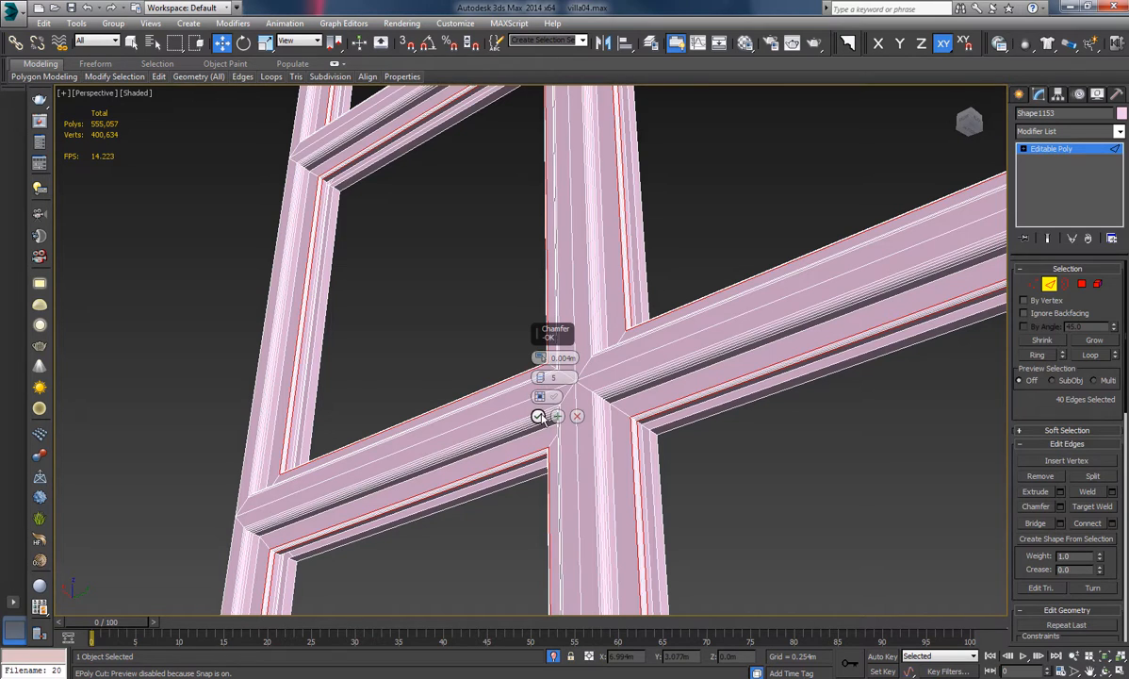
left_click(540, 416)
left_click(1050, 283)
left_click(751, 482)
End the isolation of the window frame to show it together with the glass panes and walls.
middle_click_drag(753, 373, 718, 359)
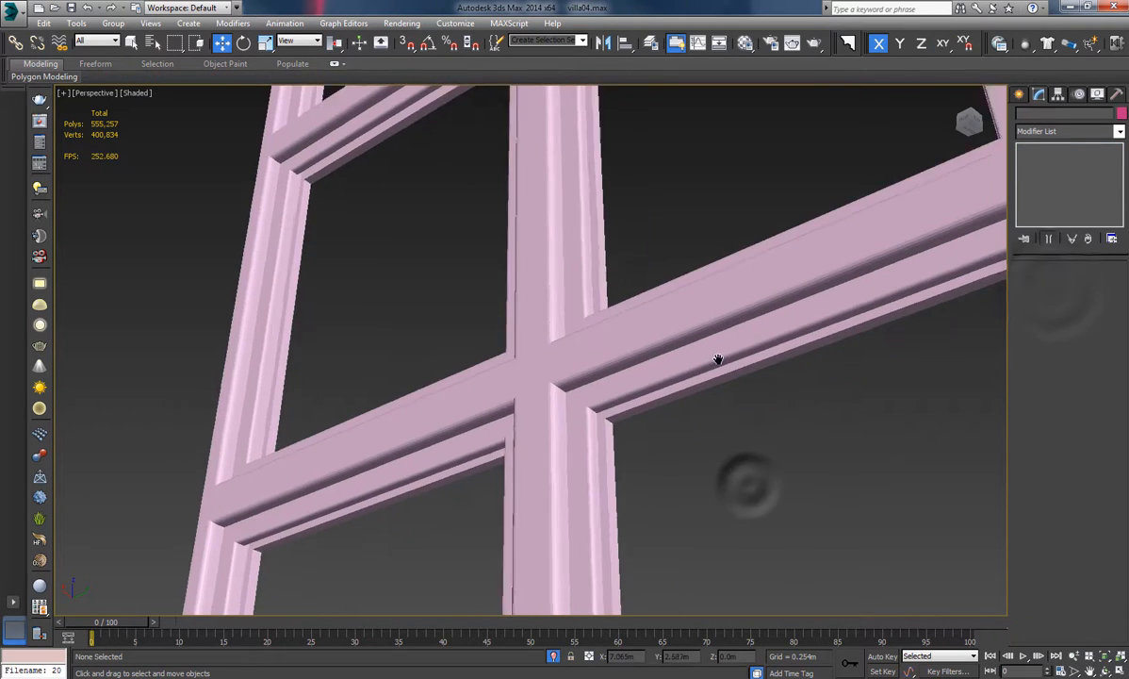
scroll(718, 361, "down", 4)
middle_click_drag(722, 401, 769, 437, "alt")
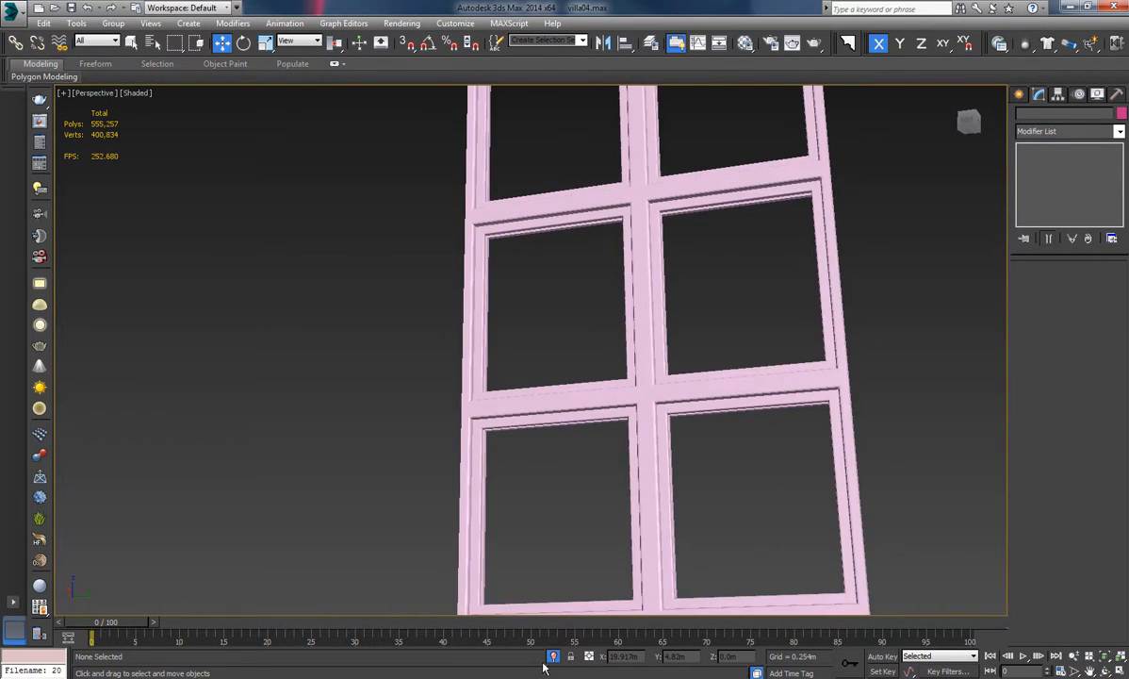
left_click(553, 657)
middle_click_drag(603, 378, 623, 375, "alt")
middle_click_drag(720, 299, 686, 354)
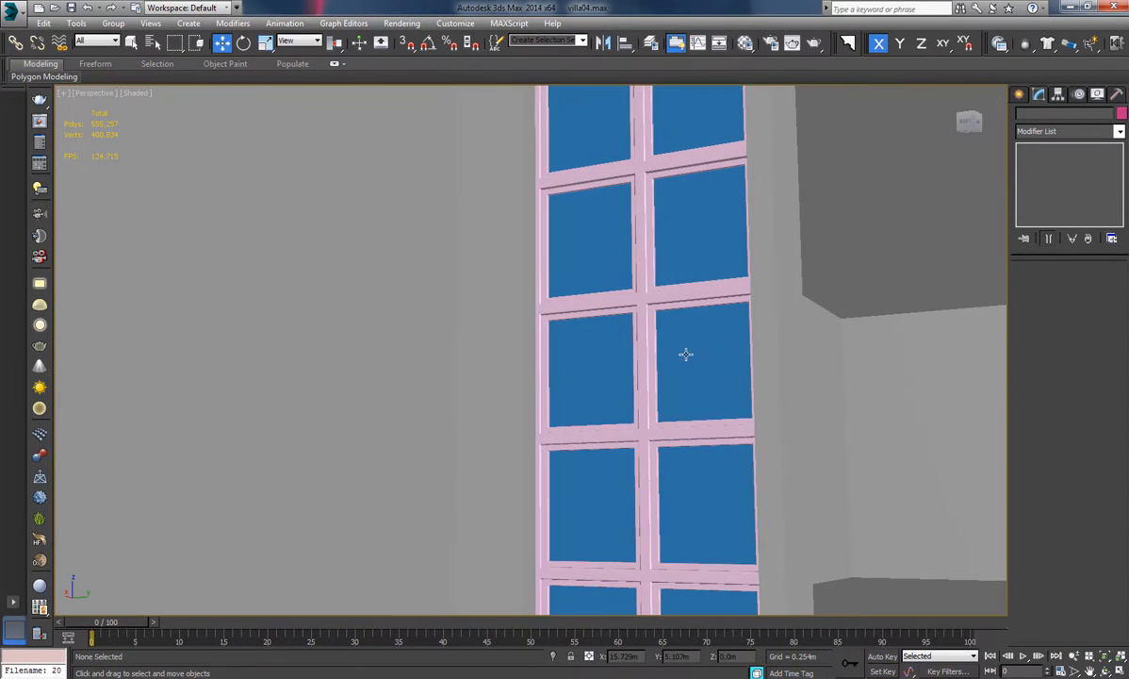
Select the centre edges of the vertical mullion and crossbar around the upper panes of the window frame.
left_click(646, 296)
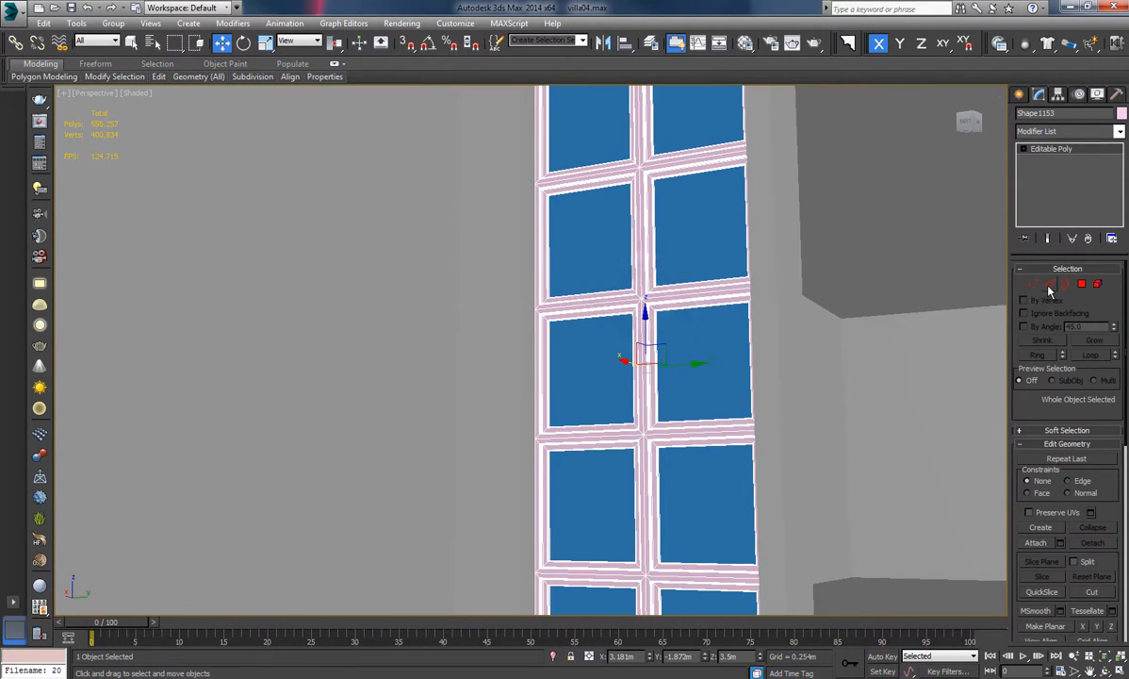
left_click(1050, 285)
middle_click_drag(627, 234, 560, 452)
scroll(584, 306, "up", 3)
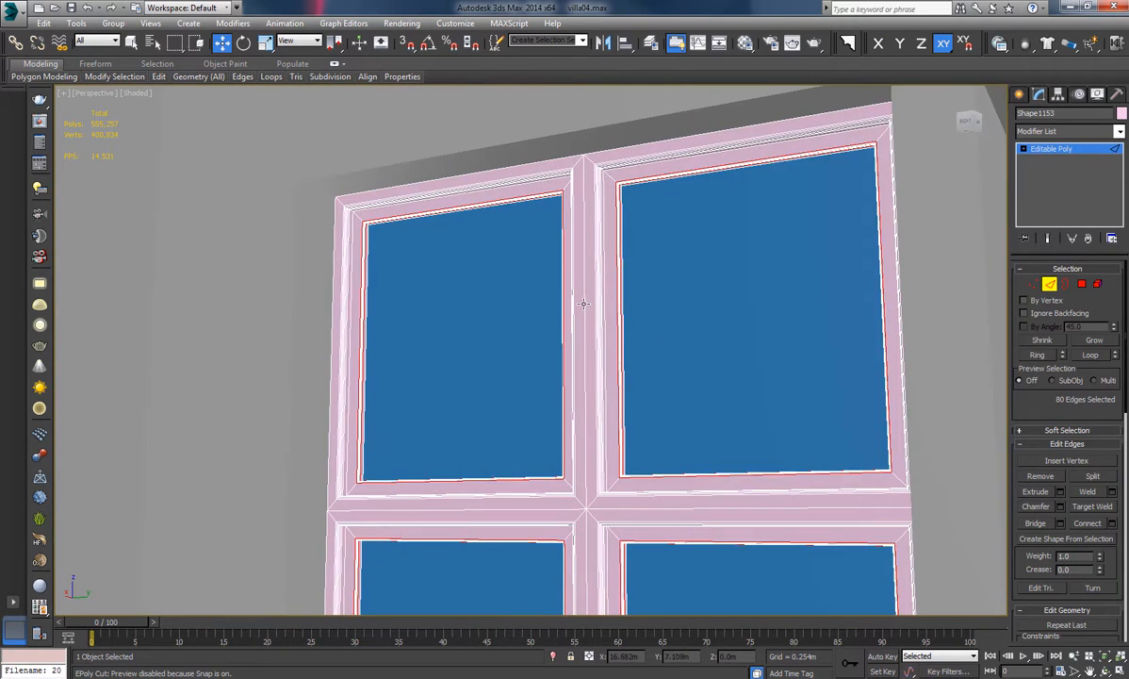
left_click(583, 303)
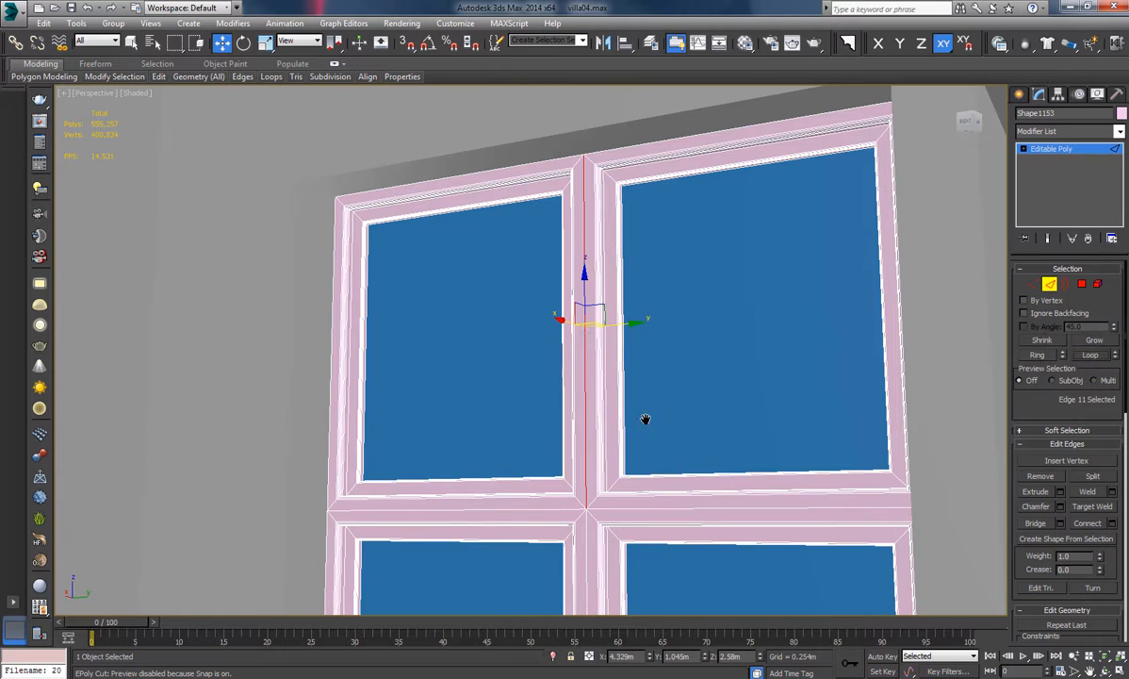
middle_click_drag(645, 419, 660, 293)
scroll(661, 293, "up", 2)
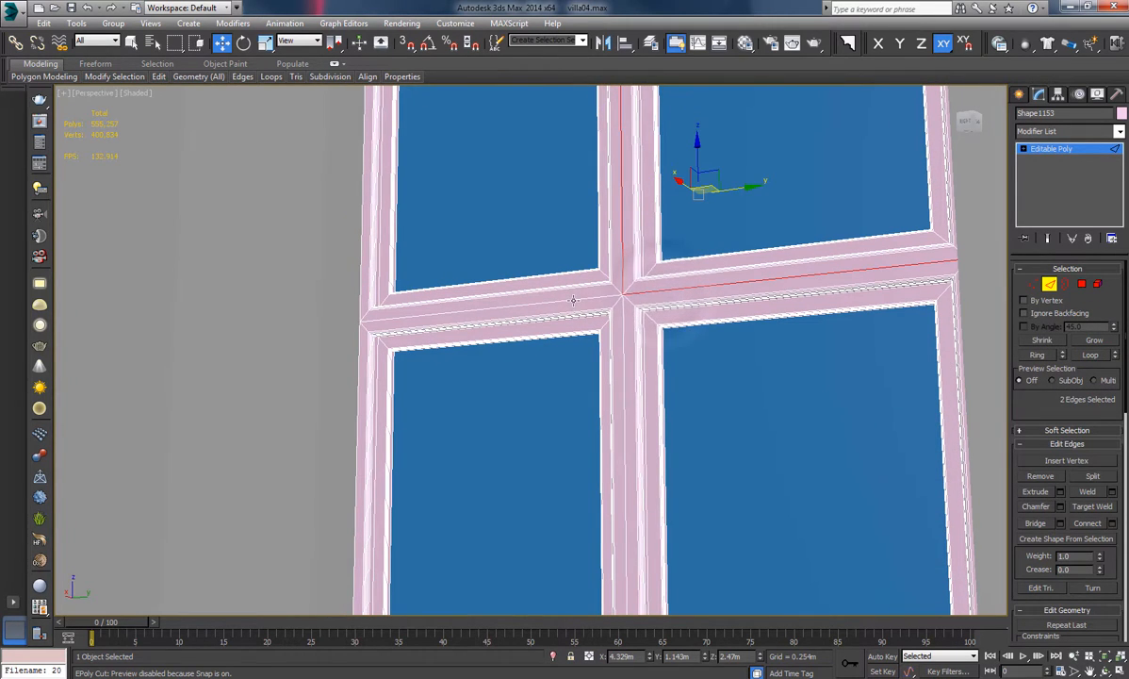
left_click(624, 346, "ctrl")
middle_click_drag(654, 409, 664, 158)
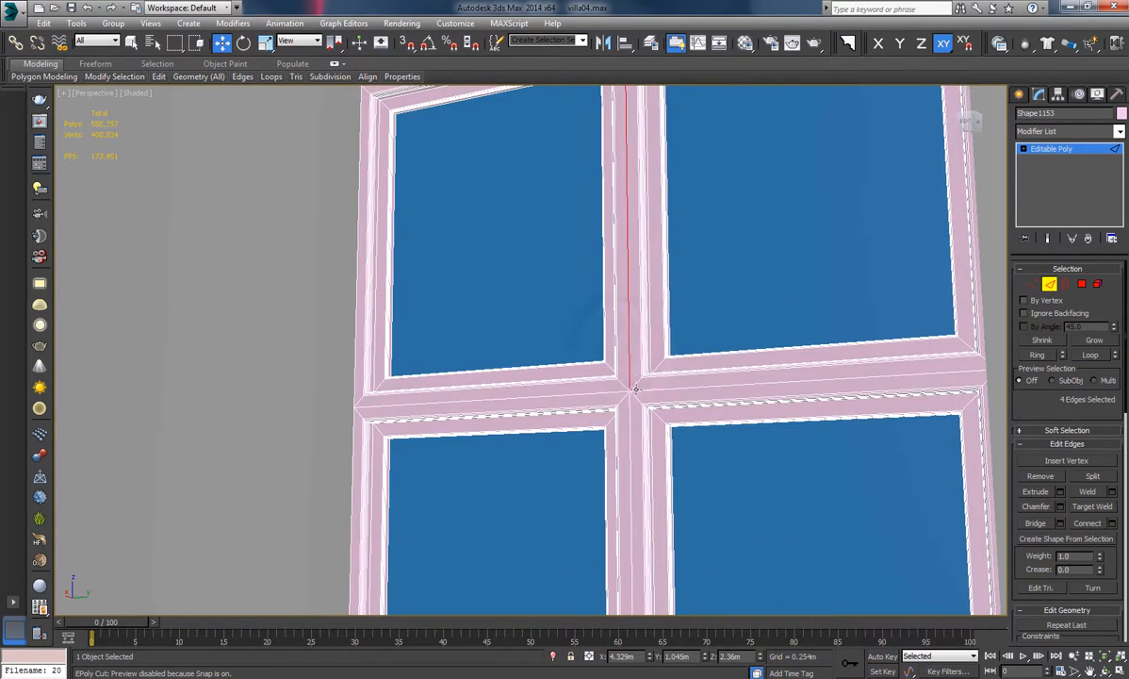
Add the remaining centre edges of the mullion and lower crossbars to the frame's edge selection.
left_click(584, 393, "ctrl")
left_click(629, 429, "ctrl")
middle_click_drag(686, 500, 653, 340)
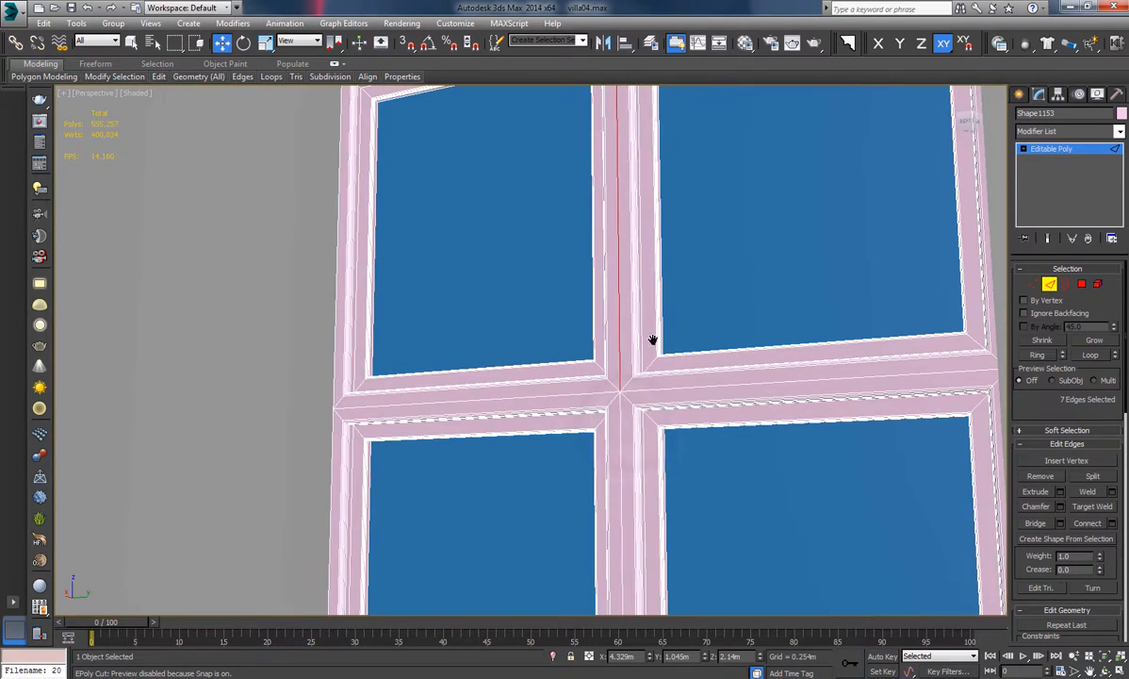
left_click(673, 390, "ctrl")
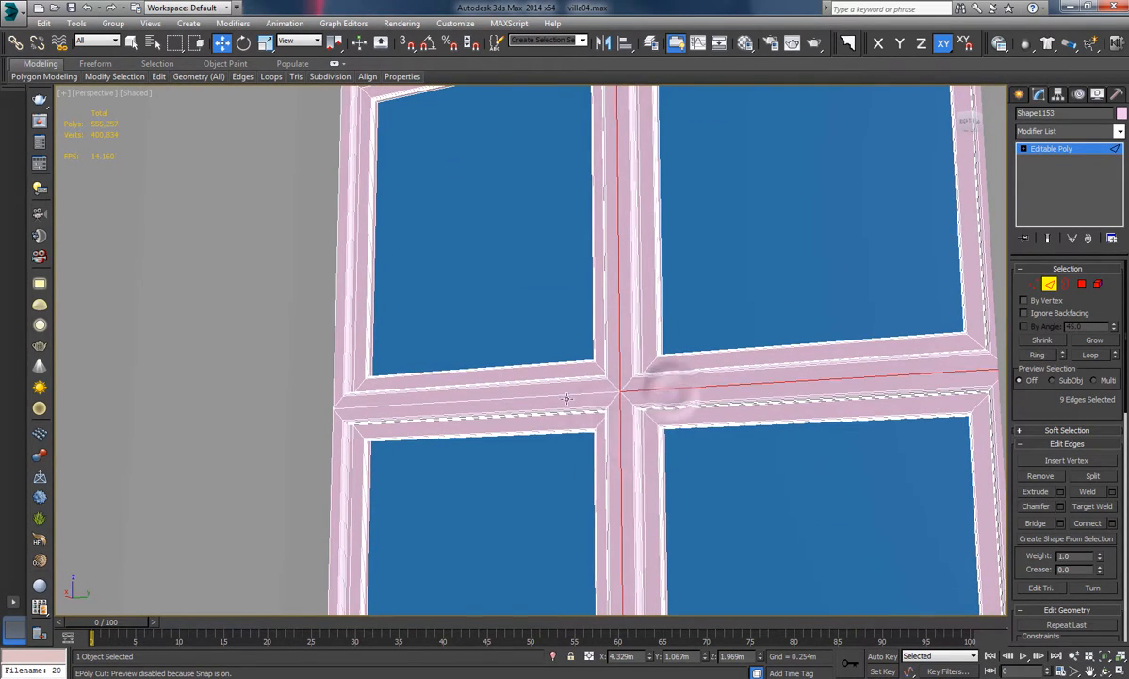
left_click(565, 400, "ctrl")
middle_click_drag(686, 551, 665, 208)
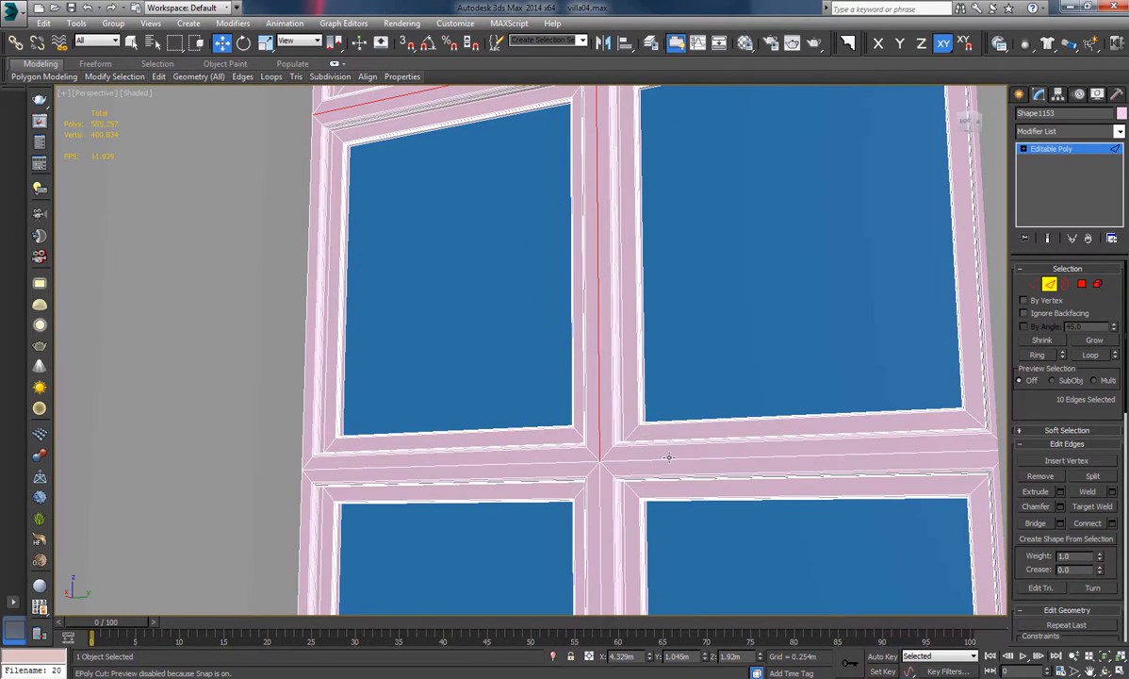
left_click(510, 464, "ctrl")
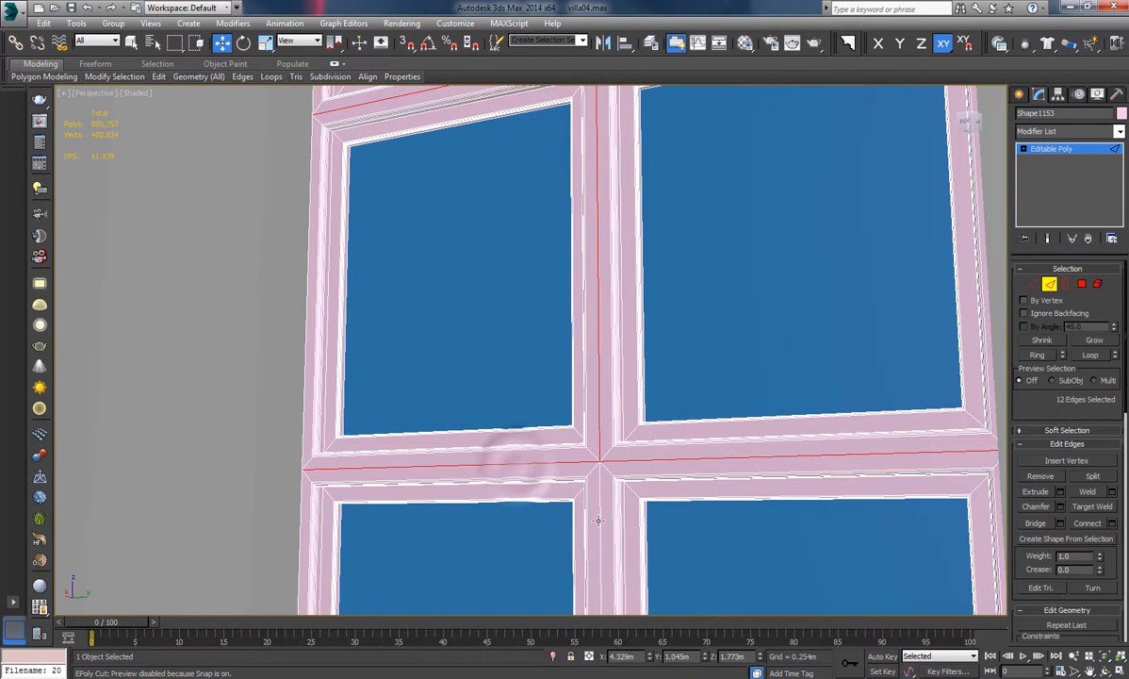
middle_click_drag(647, 491, 604, 468, "alt")
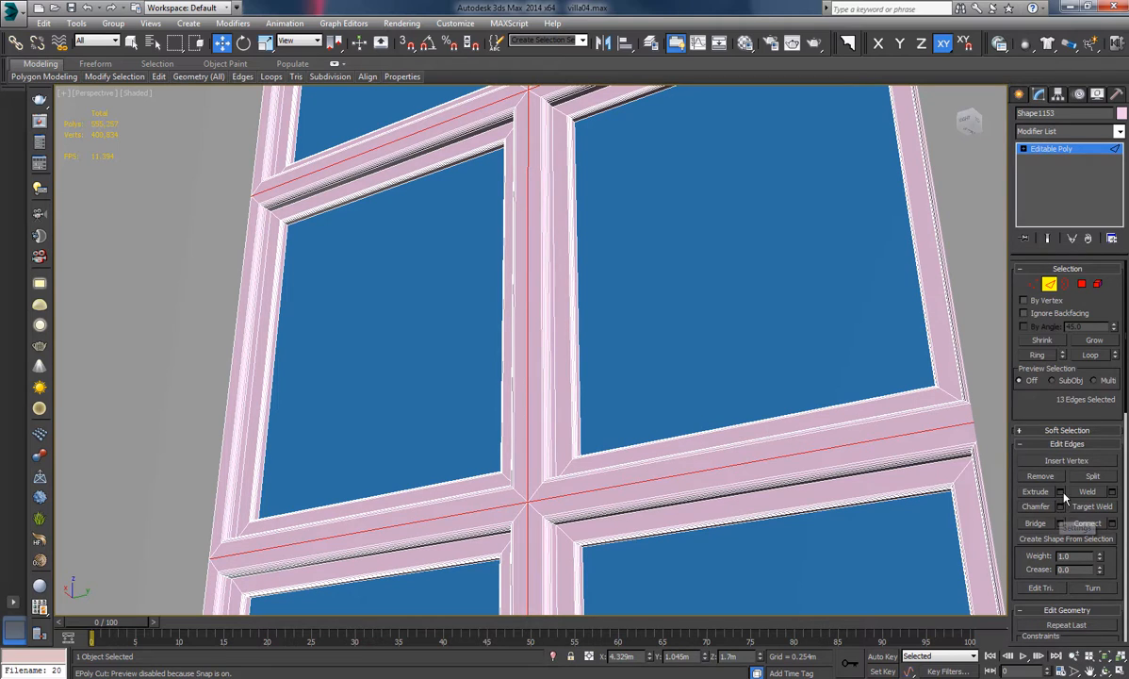
Extrude the selected centre edges with height -0.008 m and width 0.001 m into thin grooves, then leave edge mode.
left_click(1059, 492)
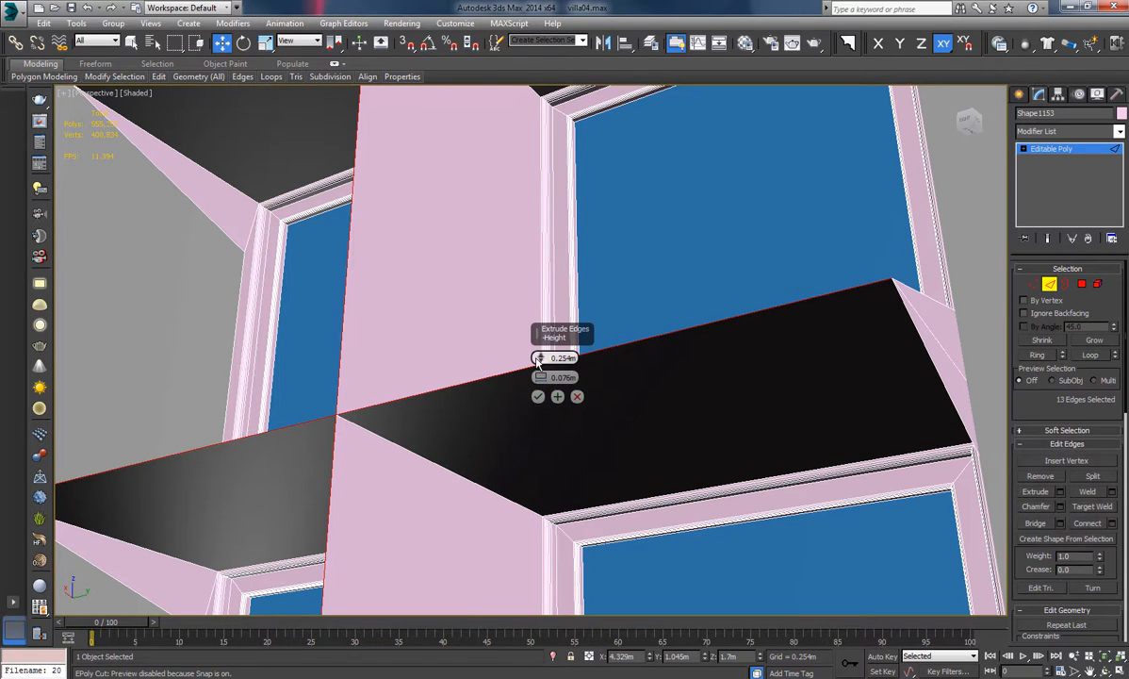
mouse_move(538, 357)
left_mouse_down()
mouse_move(543, 420)
mouse_move(539, 375)
left_mouse_up()
left_click_drag(536, 332, 535, 397)
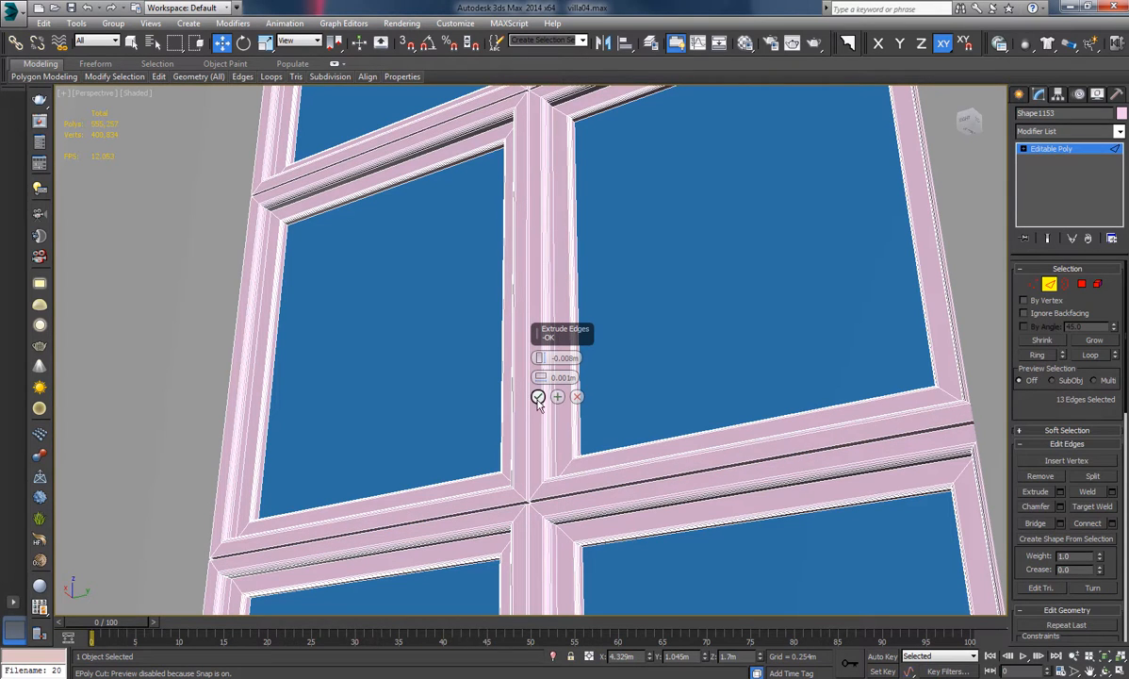
middle_click_drag(707, 407, 707, 565)
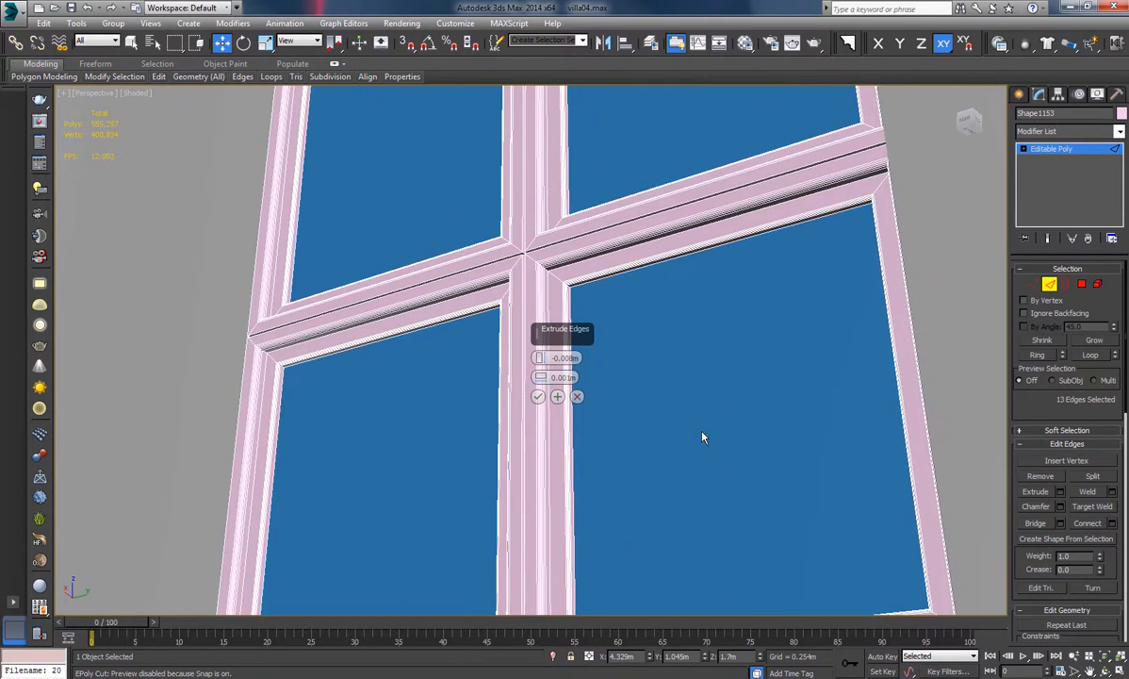
scroll(660, 370, "down", 6)
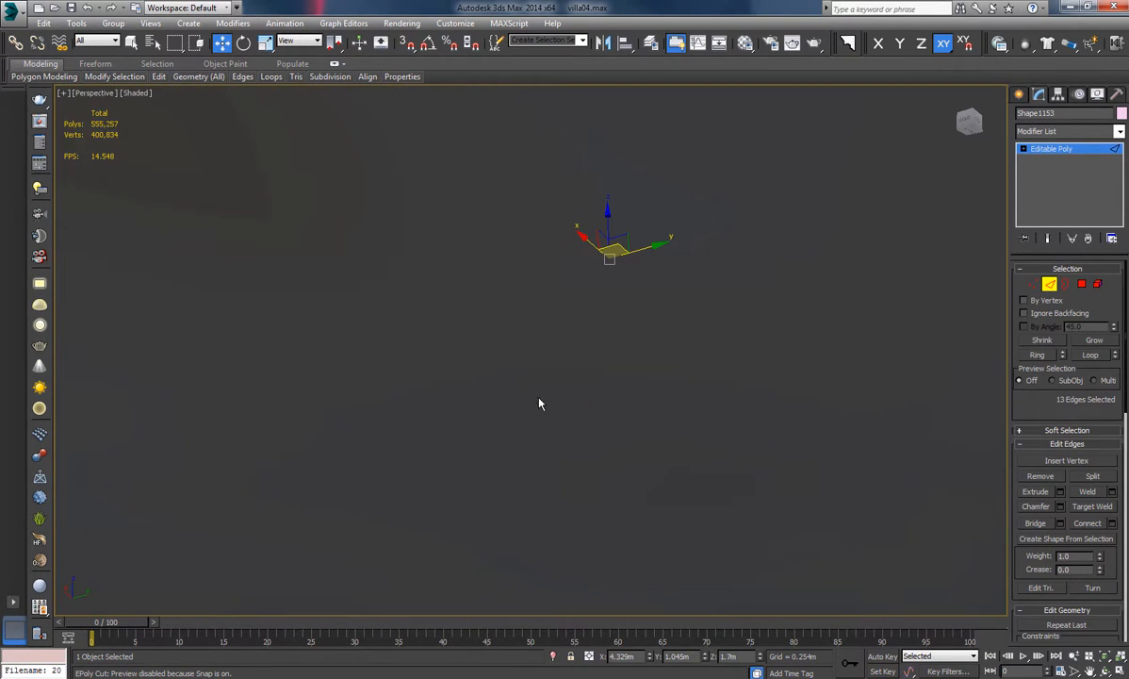
scroll(539, 403, "up", 6)
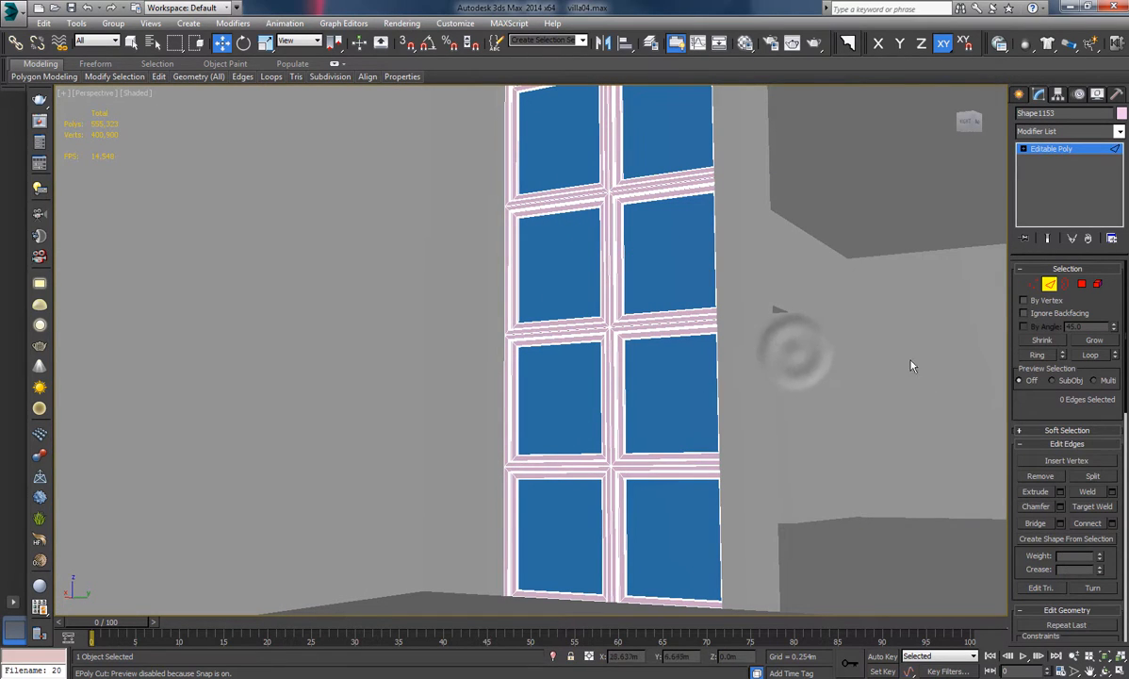
left_click(852, 382)
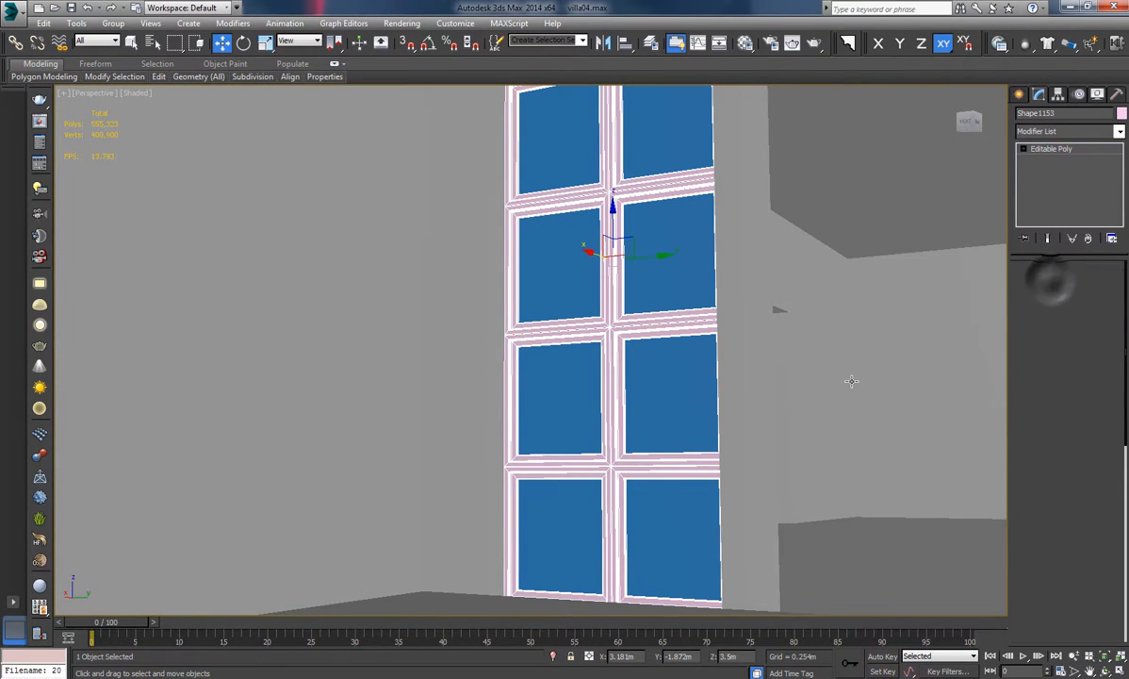
Change the object colour of the entrance window's glass panes from the blue swatch to custom grey.
mouse_move(852, 383)
middle_mouse_down("alt")
mouse_move(852, 360)
mouse_move(809, 337)
middle_mouse_up("alt")
scroll(580, 315, "up", 4)
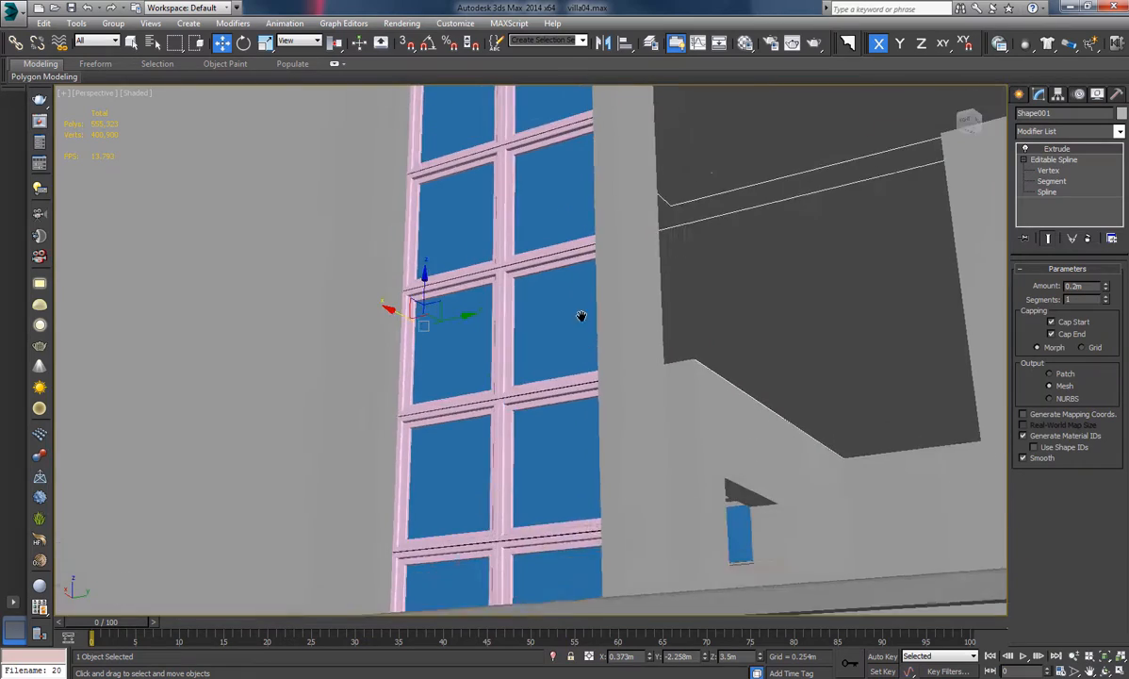
mouse_move(499, 275)
middle_mouse_down("alt")
mouse_move(528, 271)
mouse_move(995, 385)
mouse_move(786, 461)
mouse_move(718, 321)
mouse_move(772, 374)
mouse_move(648, 398)
mouse_move(571, 371)
middle_mouse_up("alt")
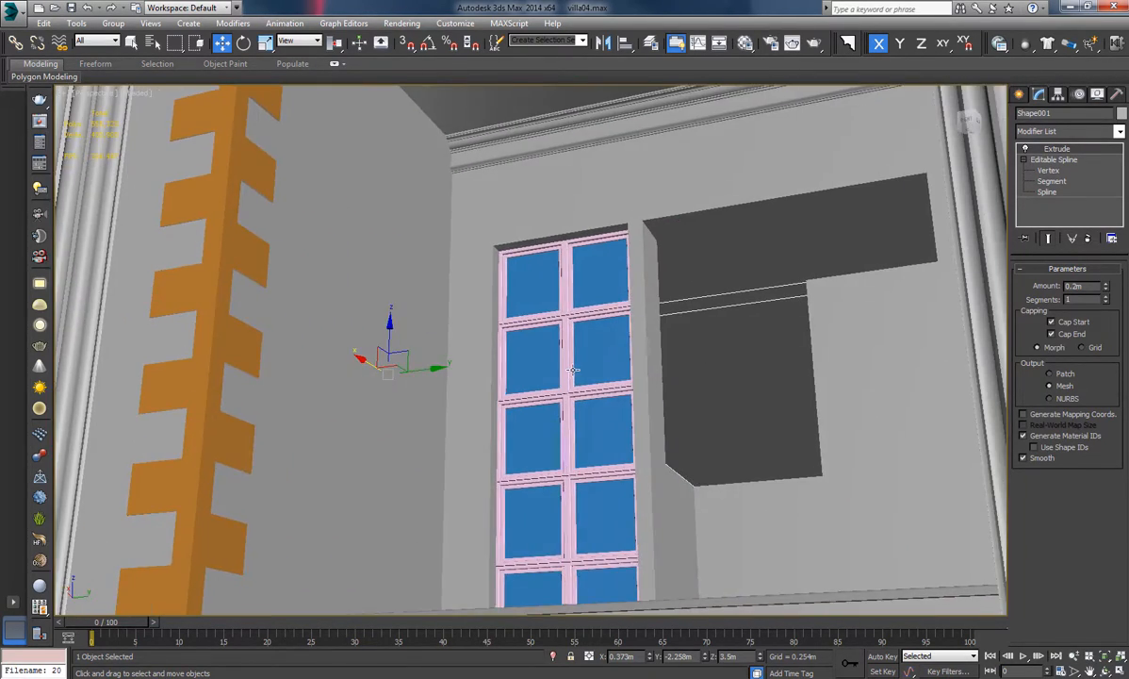
scroll(573, 372, "down", 5)
middle_click_drag(655, 401, 576, 345, "alt")
left_click(575, 341)
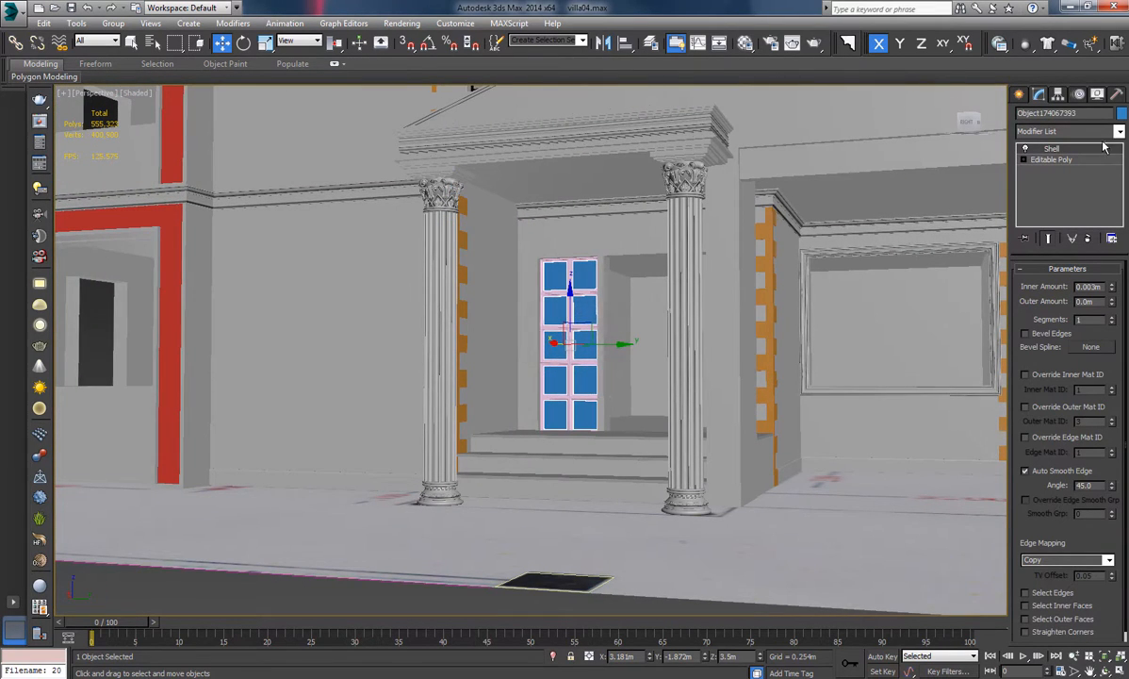
left_click(1122, 114)
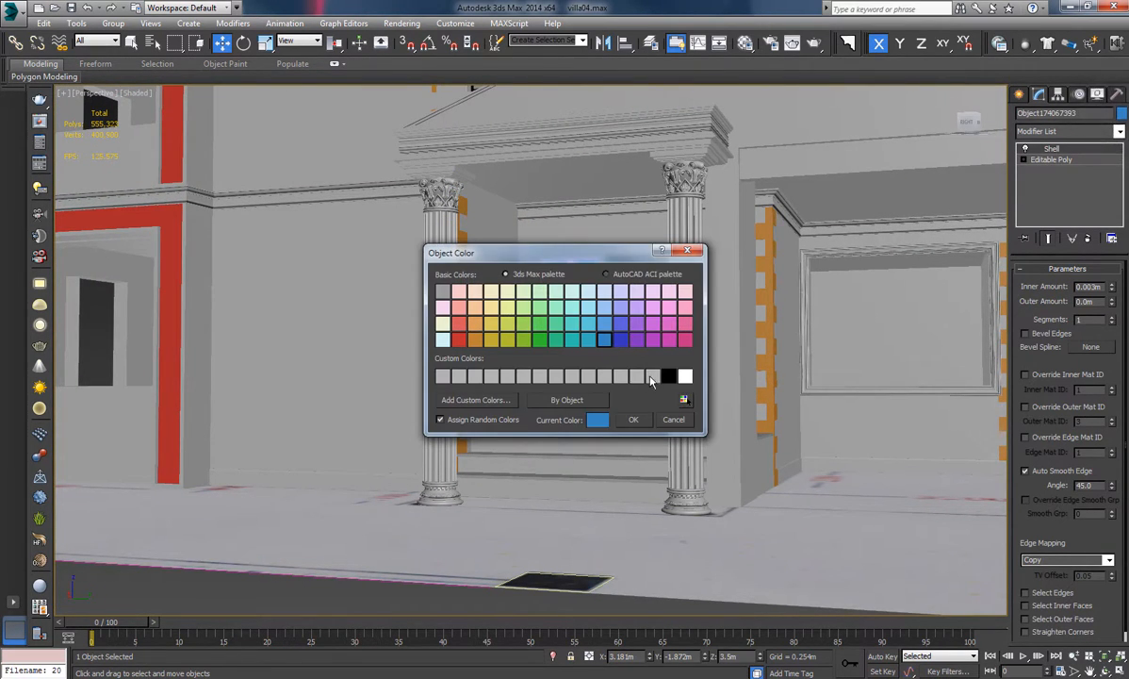
left_click(638, 425)
Give the entrance window frame the same custom grey object colour and deselect it.
scroll(556, 415, "down", 5)
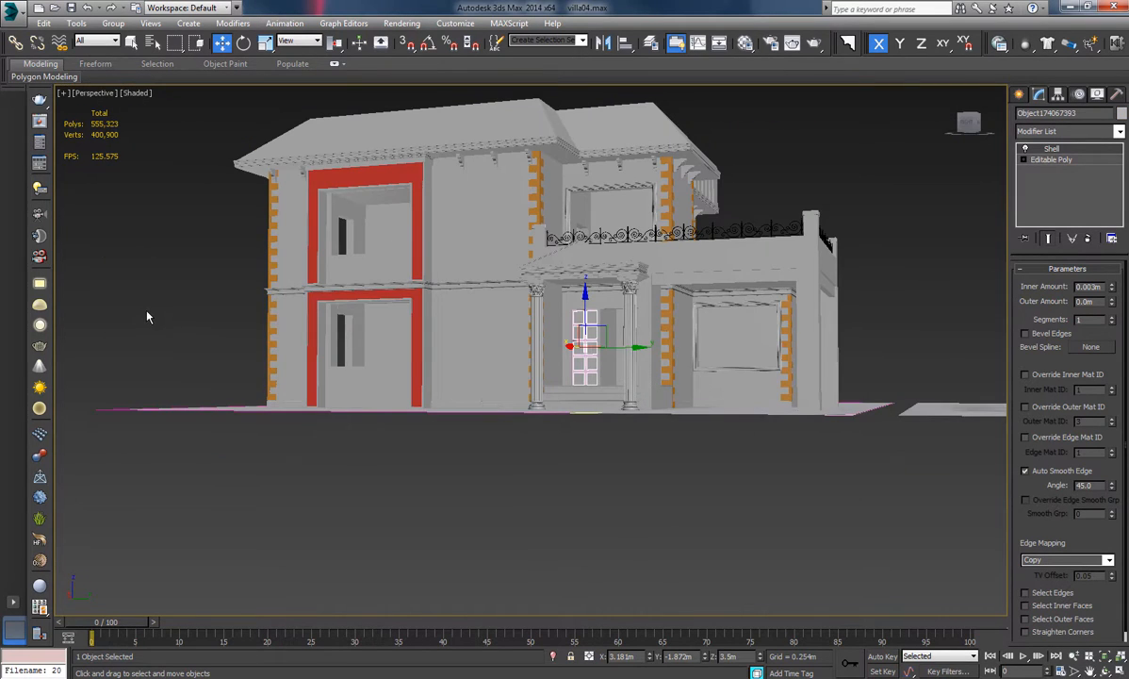
scroll(651, 336, "up", 4)
left_click(482, 346)
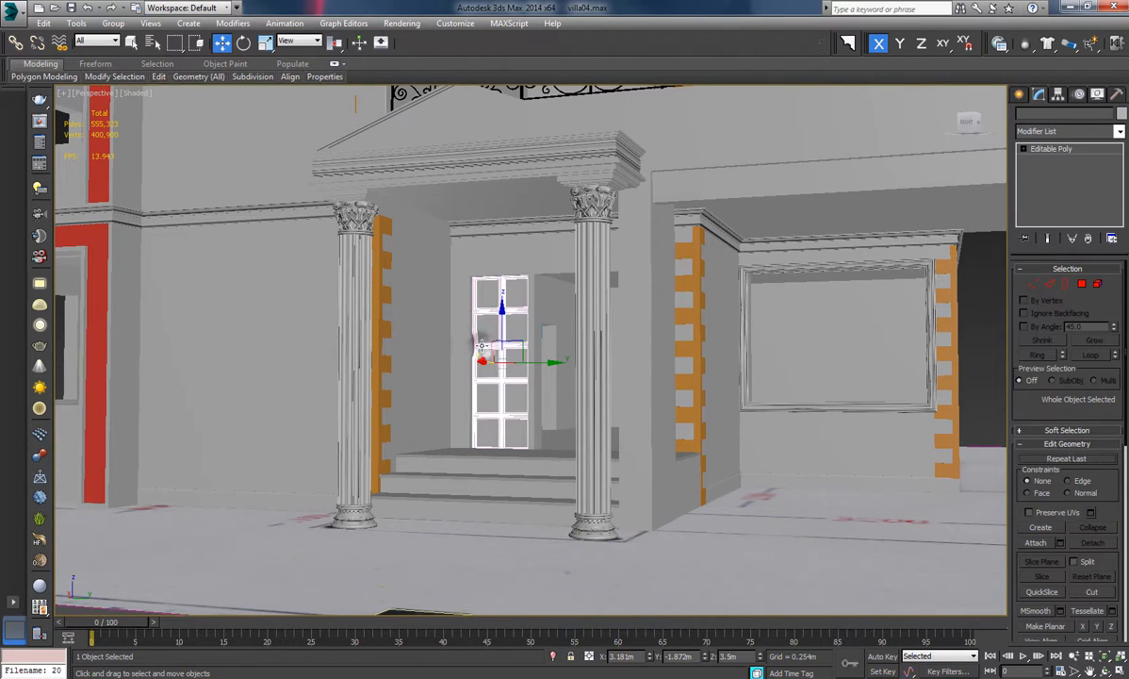
left_click(1122, 114)
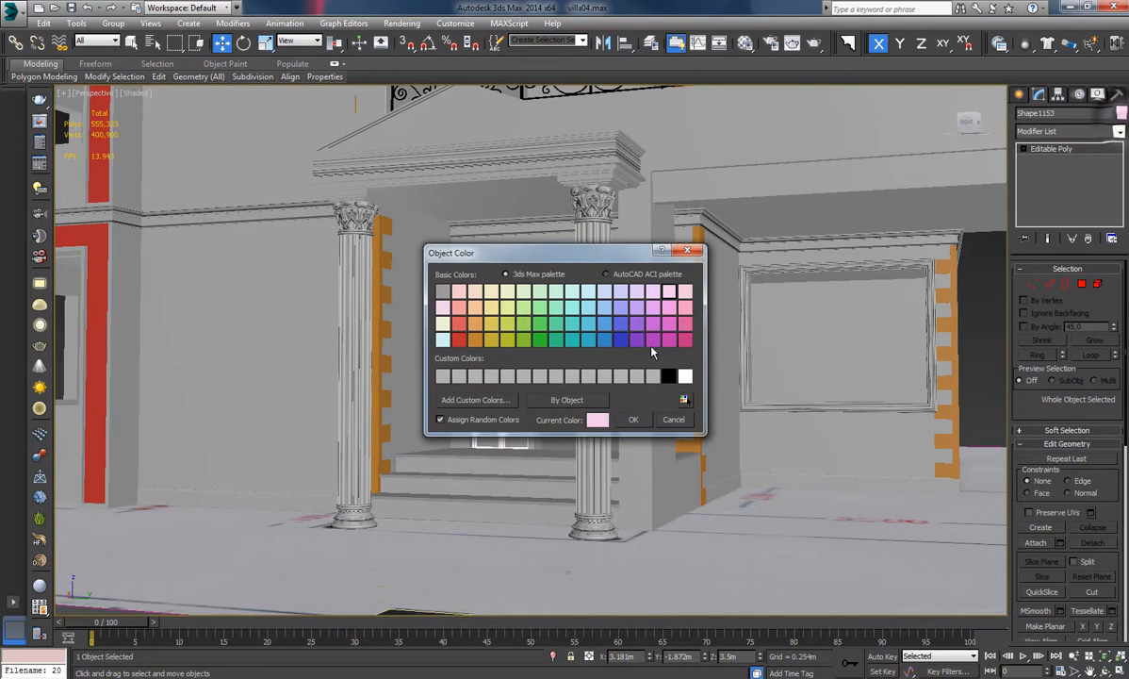
left_click(633, 420)
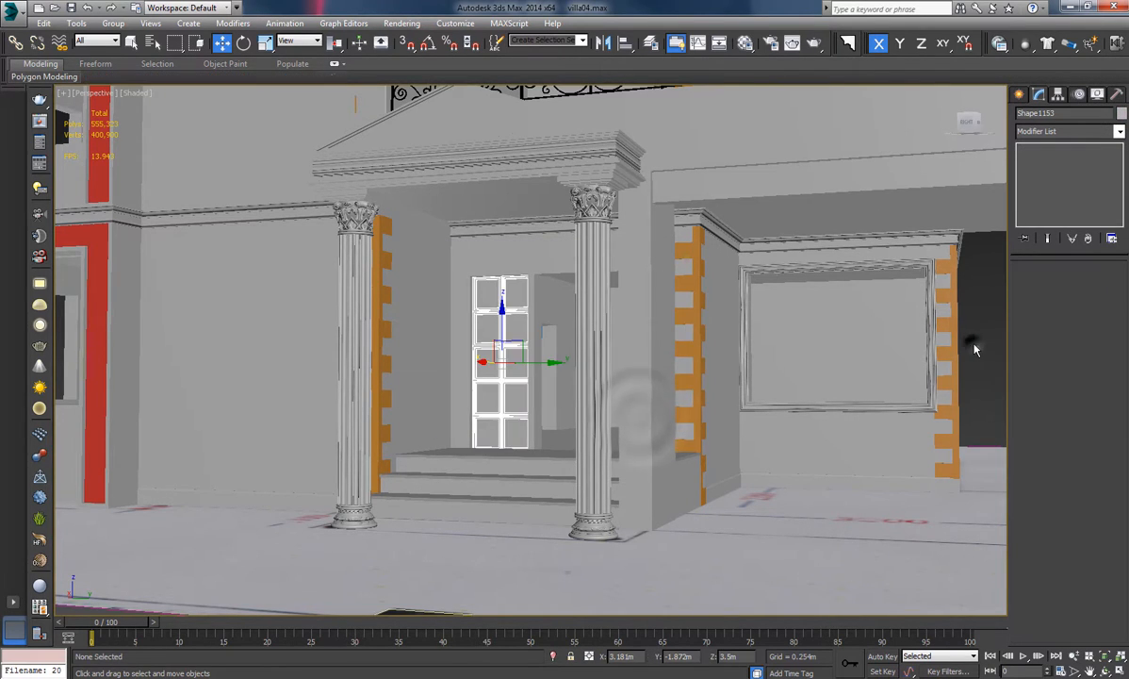
Examine the villa exterior from several sides in Clay shading, then return the viewport to Shaded.
left_click(135, 95)
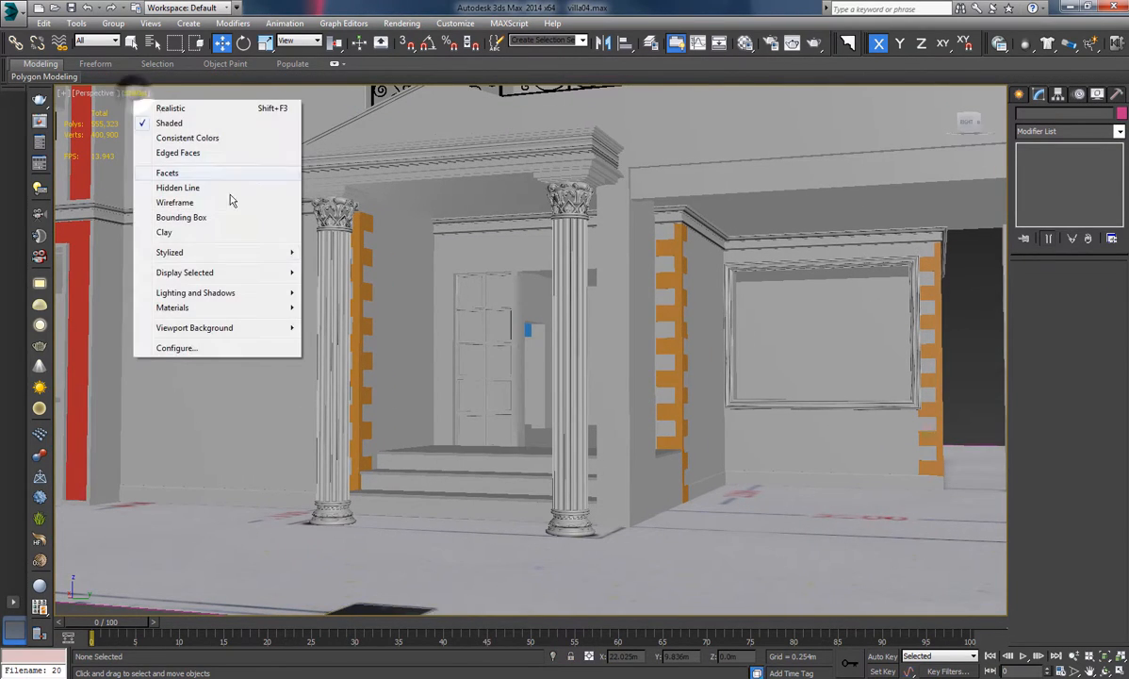
left_click(222, 234)
mouse_move(617, 343)
middle_mouse_down("alt")
mouse_move(645, 338)
mouse_move(591, 333)
mouse_move(594, 348)
mouse_move(651, 345)
mouse_move(590, 344)
mouse_move(638, 422)
mouse_move(612, 414)
mouse_move(662, 471)
mouse_move(712, 444)
mouse_move(702, 446)
middle_mouse_up("alt")
scroll(590, 344, "down", 4)
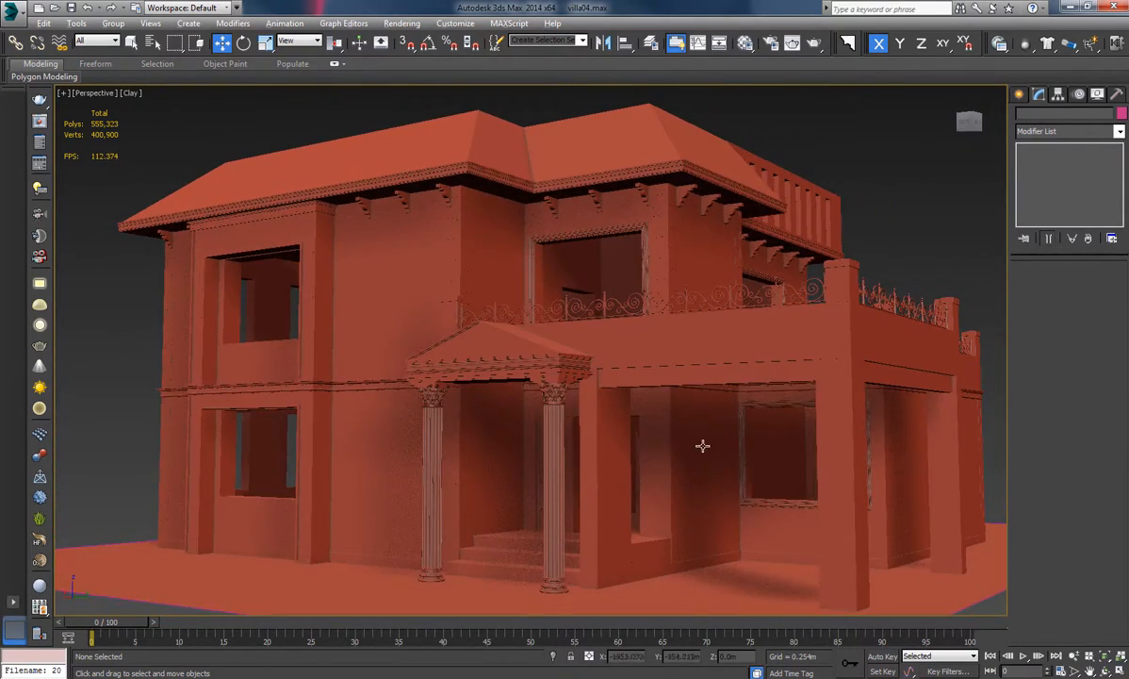
middle_click_drag(752, 409, 726, 431, "alt")
middle_click_drag(435, 393, 479, 341)
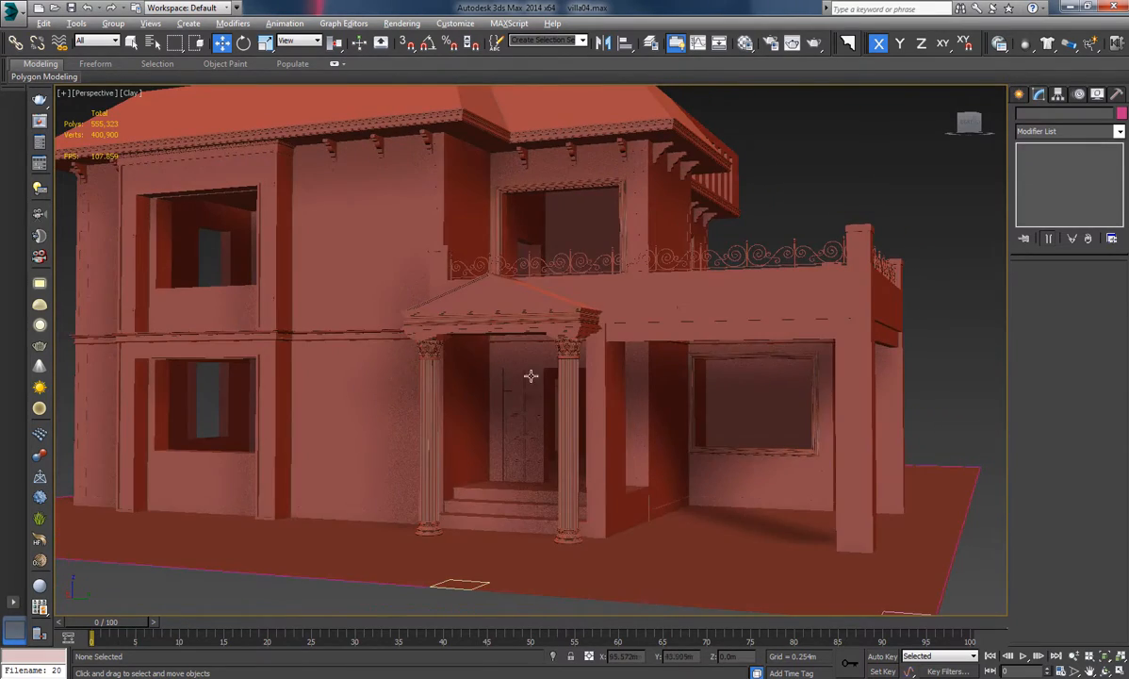
middle_click_drag(532, 374, 632, 392)
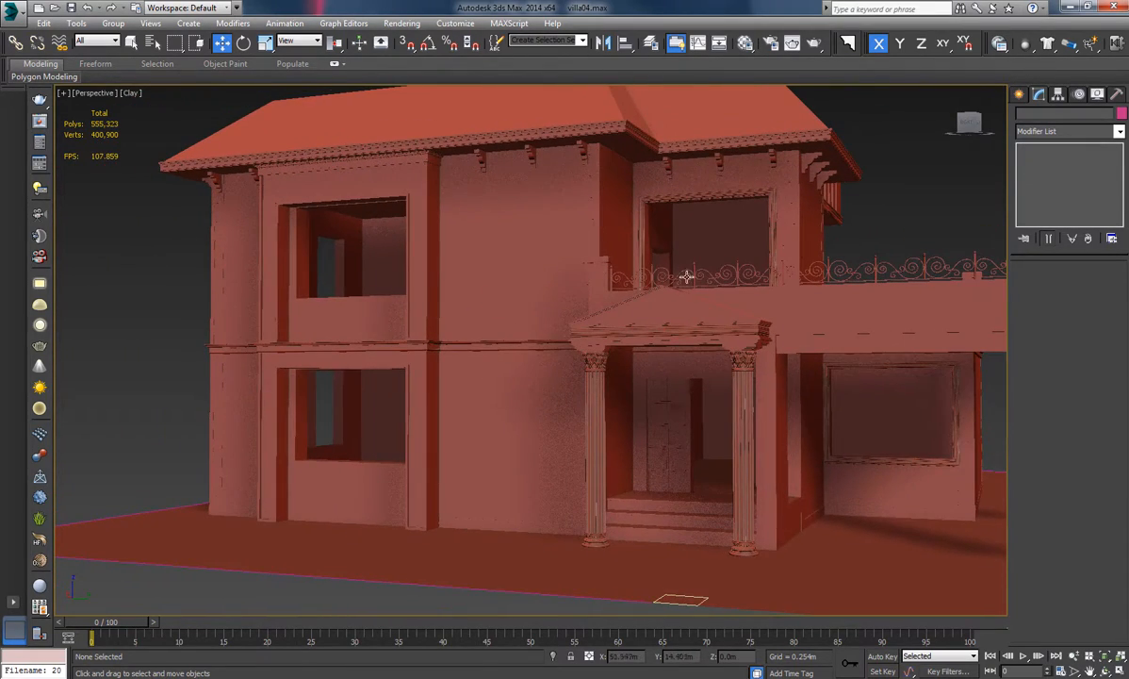
middle_click_drag(686, 276, 668, 433, "alt")
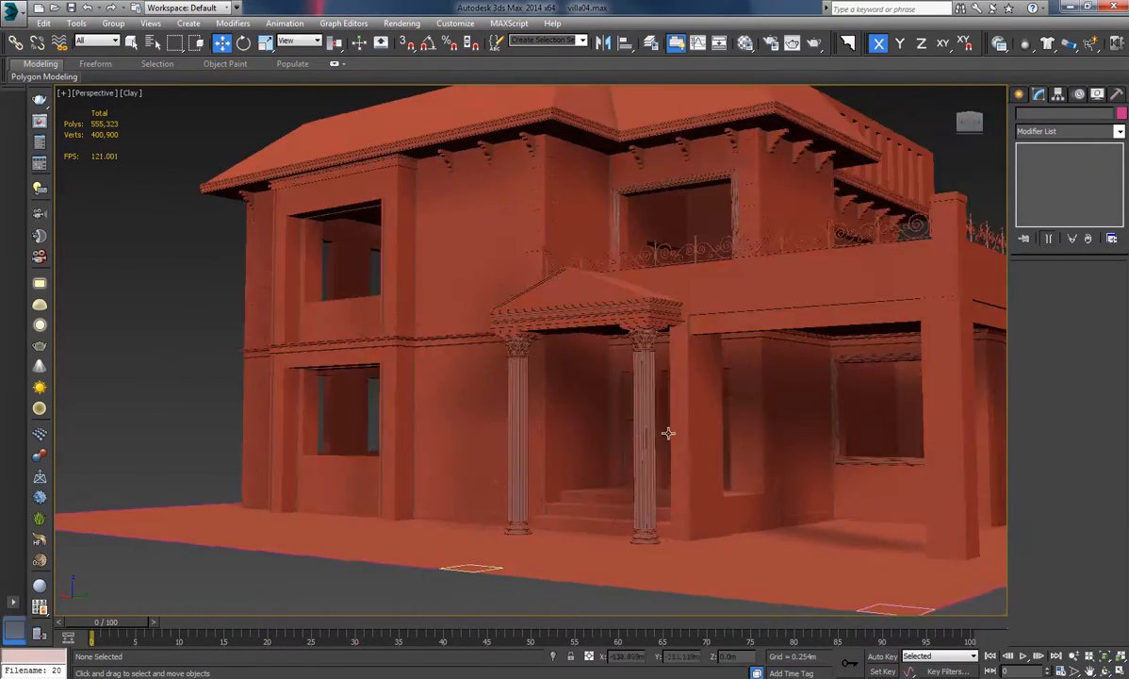
middle_click_drag(368, 432, 655, 407, "alt")
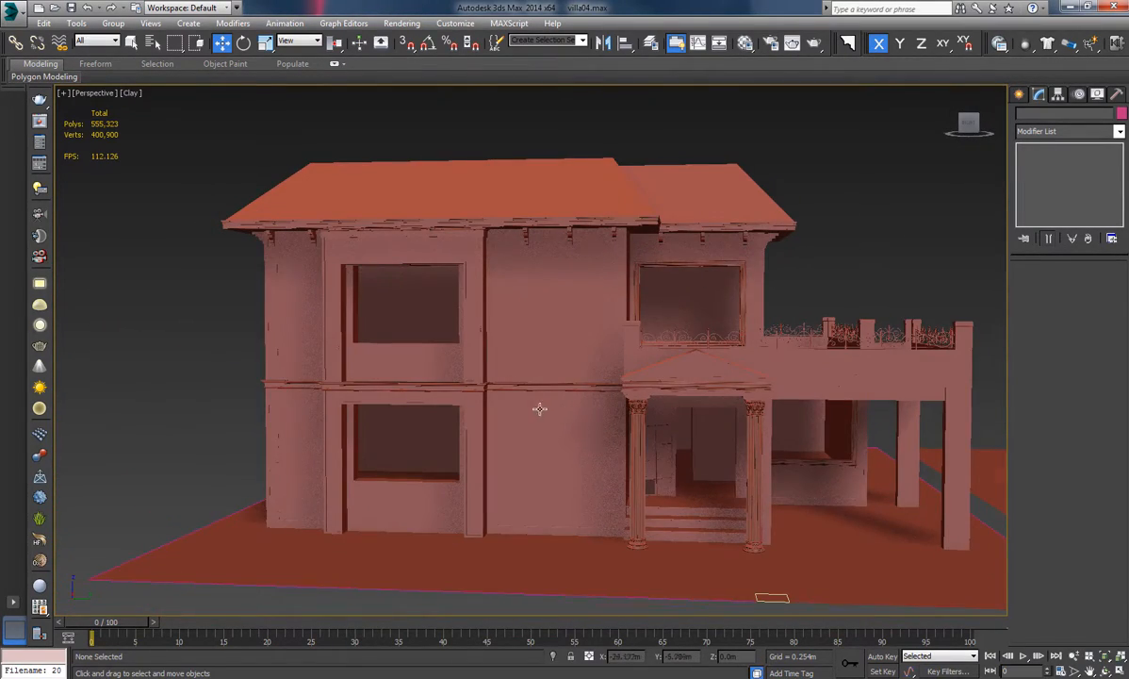
mouse_move(540, 408)
middle_mouse_down("alt")
mouse_move(474, 406)
mouse_move(558, 419)
middle_mouse_up("alt")
scroll(421, 348, "up", 5)
middle_click_drag(421, 348, 537, 363, "alt")
left_click(131, 94)
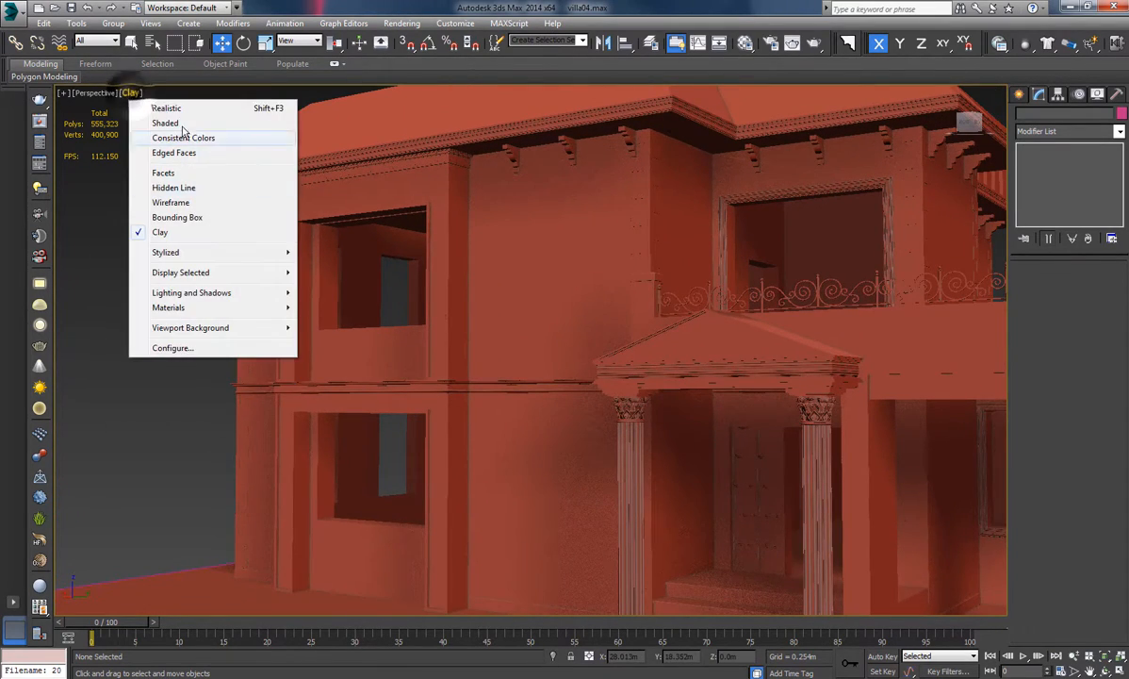
left_click(176, 120)
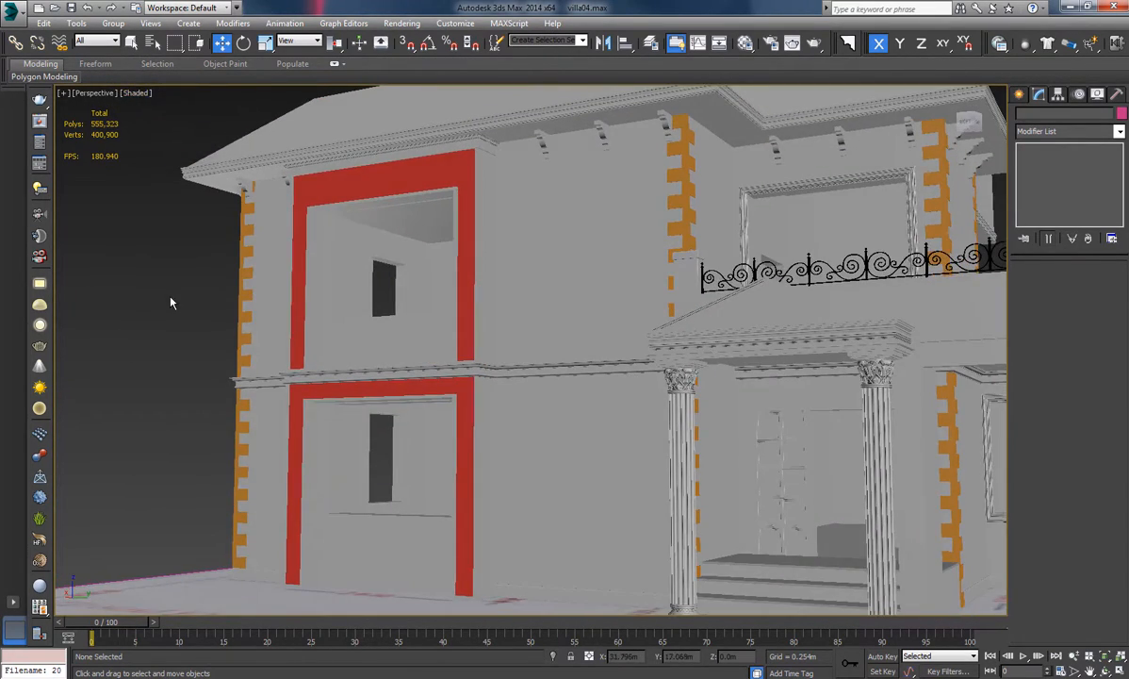
Isolate the villa's main wall body and keep it selected.
left_click(583, 245)
left_click(553, 656)
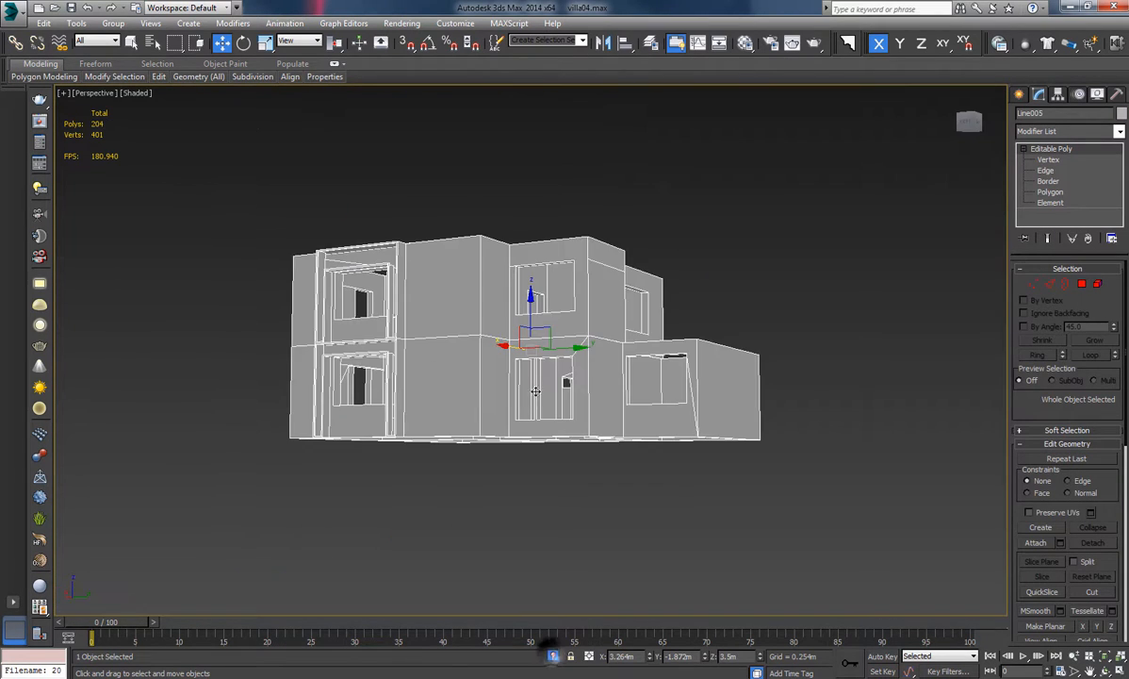
mouse_move(501, 366)
middle_mouse_down("alt")
mouse_move(487, 388)
mouse_move(491, 357)
middle_mouse_up("alt")
left_click(471, 168)
scroll(461, 302, "up", 4)
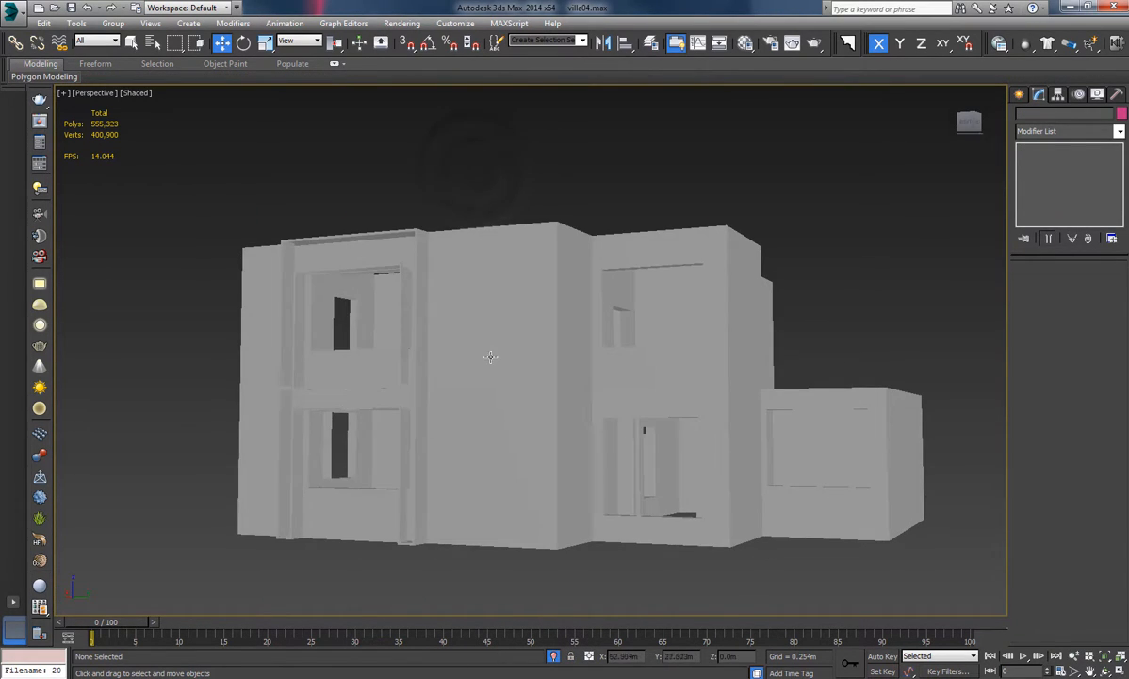
left_click(491, 356)
Start merging an external scene file and browse through my projects to the Big projects folder on the Desktop.
left_click(11, 9)
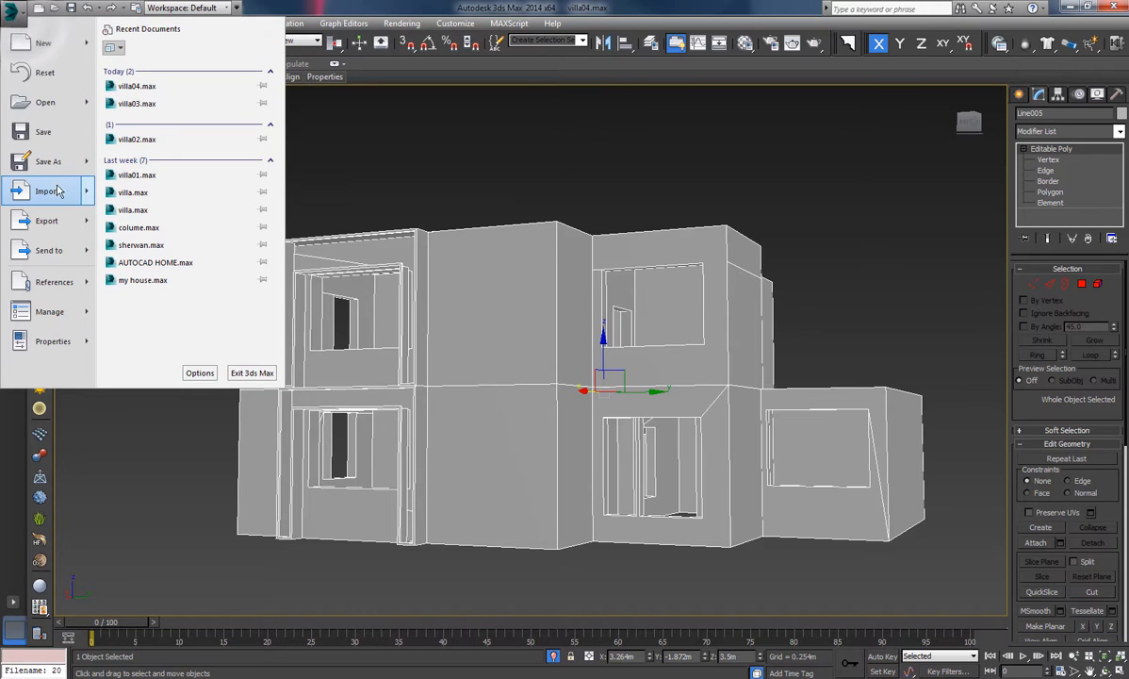
mouse_move(61, 194)
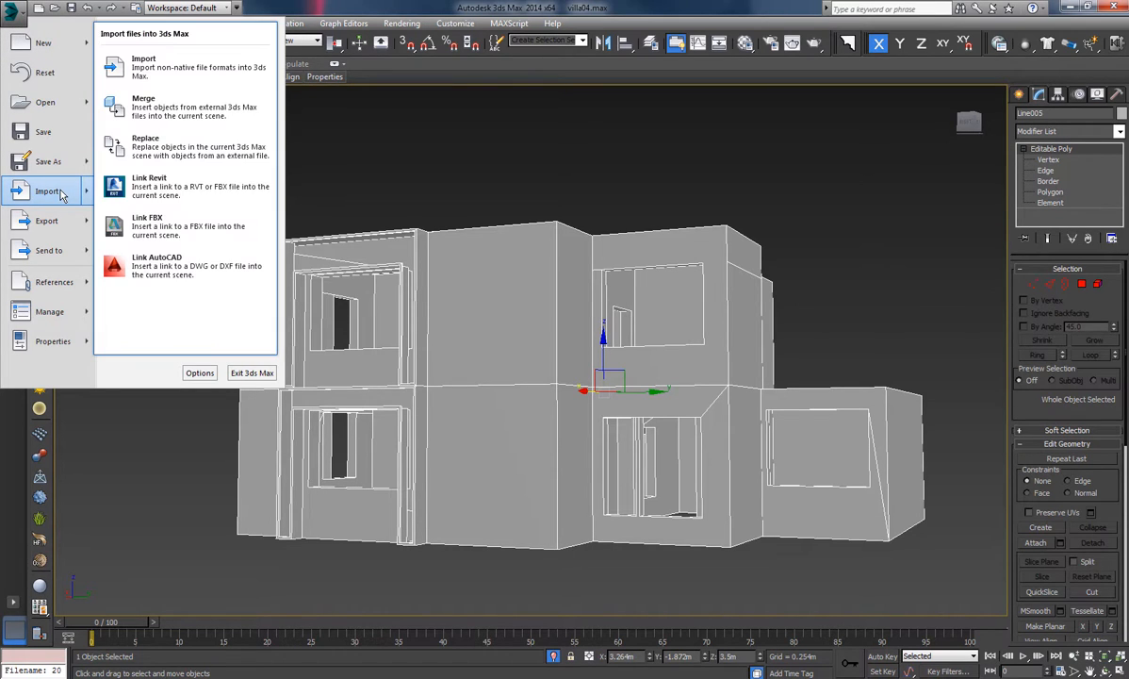
left_click(146, 105)
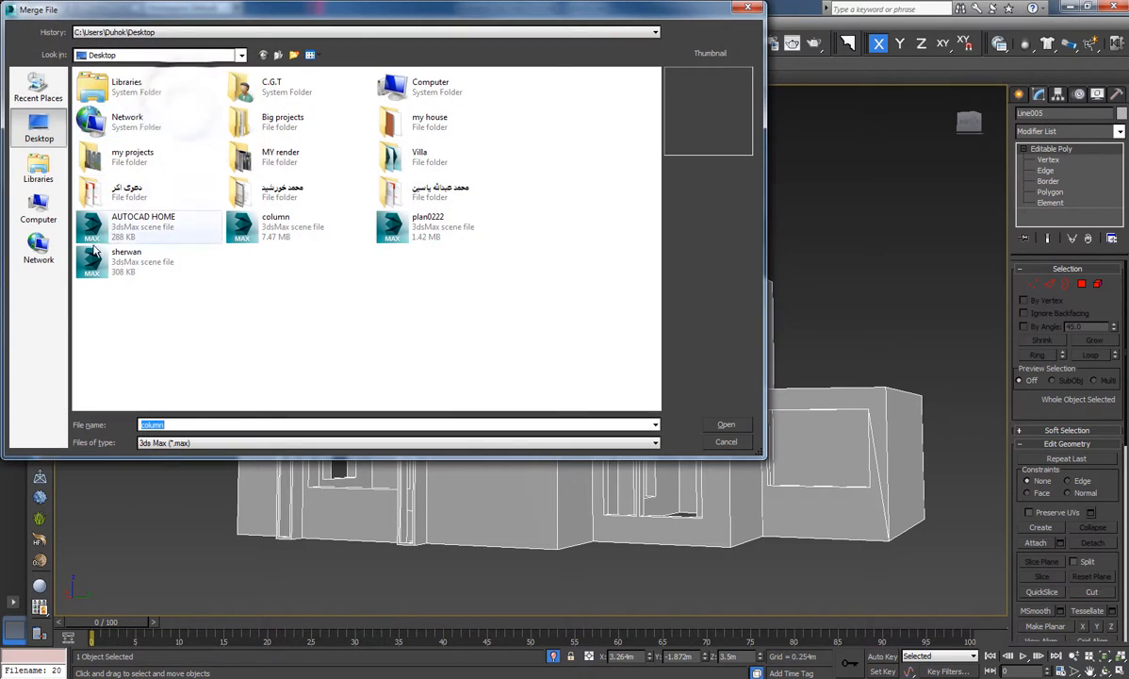
double_click(142, 156)
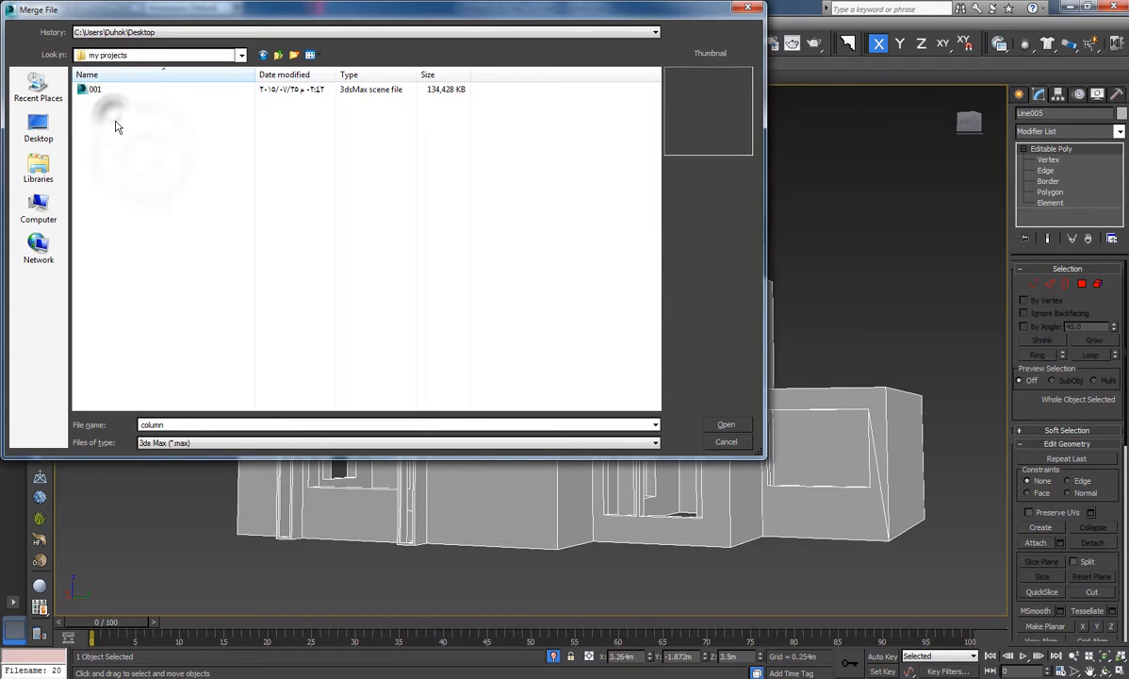
left_click(98, 90)
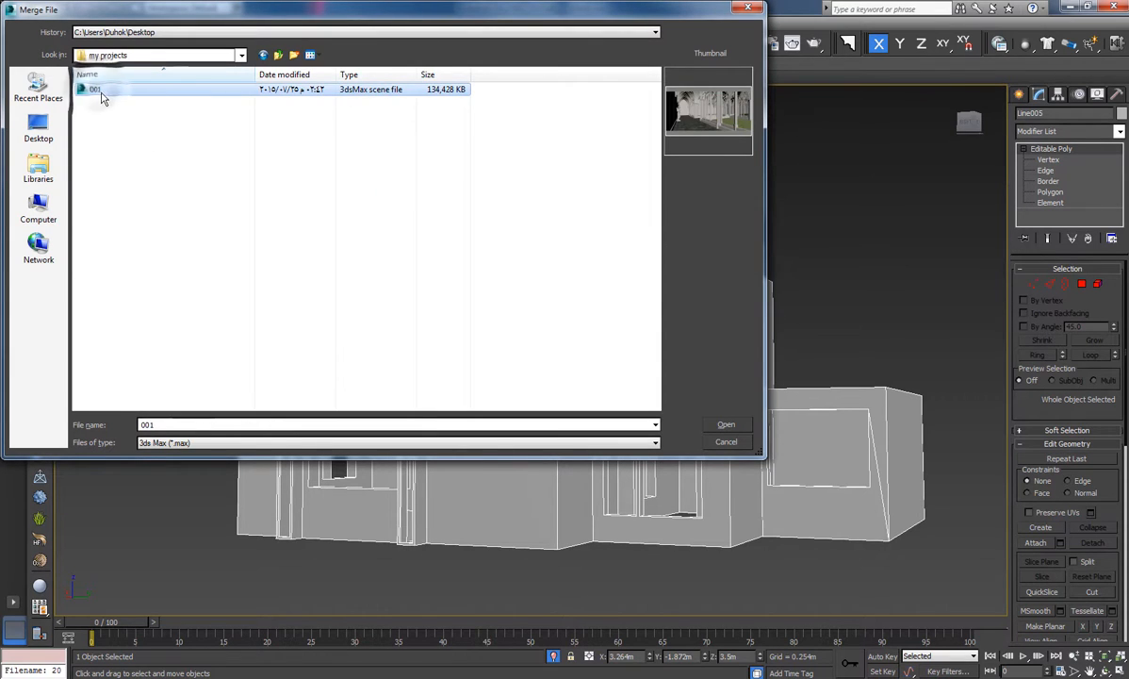
left_click(263, 55)
double_click(278, 120)
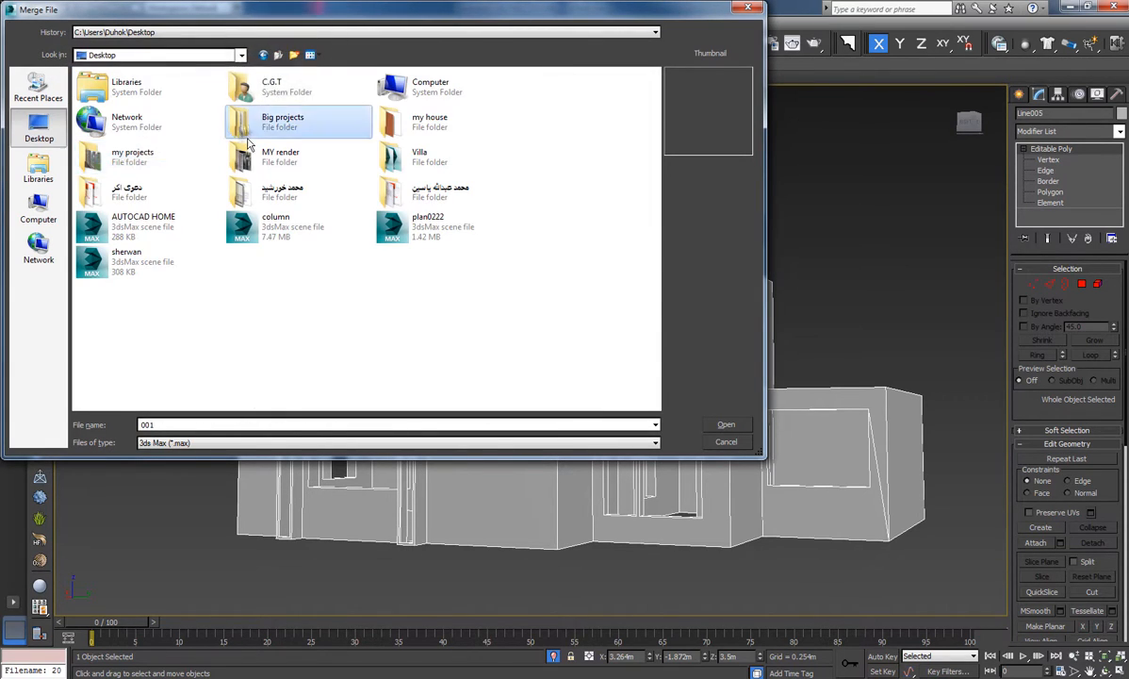
Compare the thumbnails of the scene files my house, 093, 096, 098 and colume to find a suitable window.
left_click(110, 202)
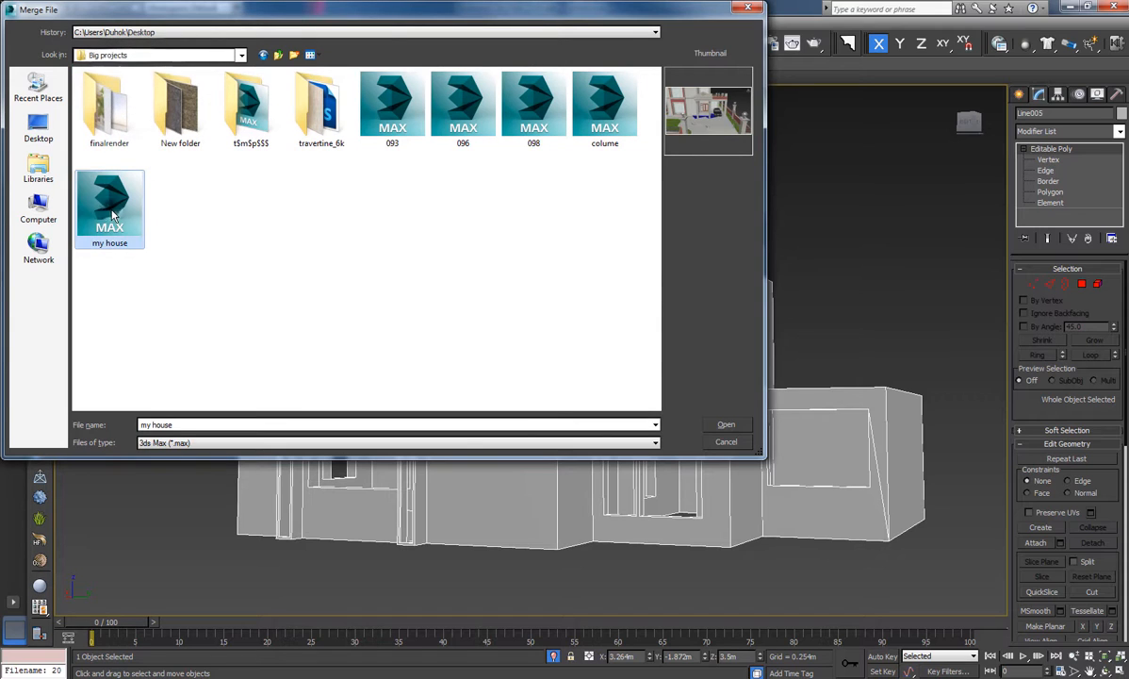
left_click(392, 105)
left_click(475, 118)
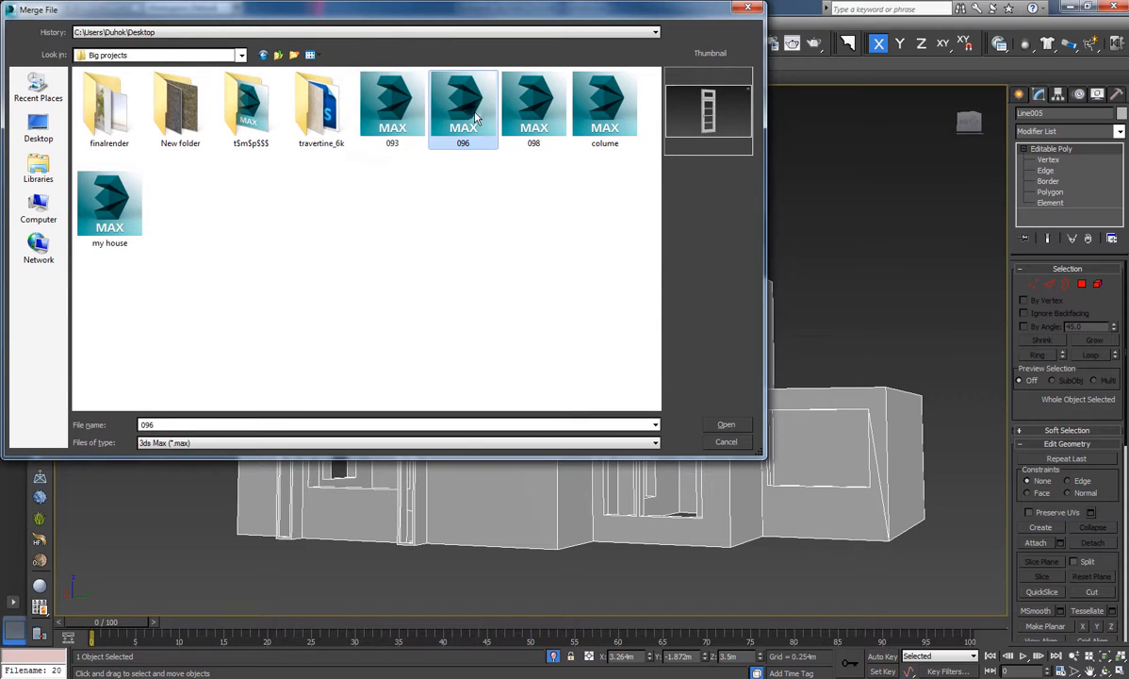
left_click(545, 111)
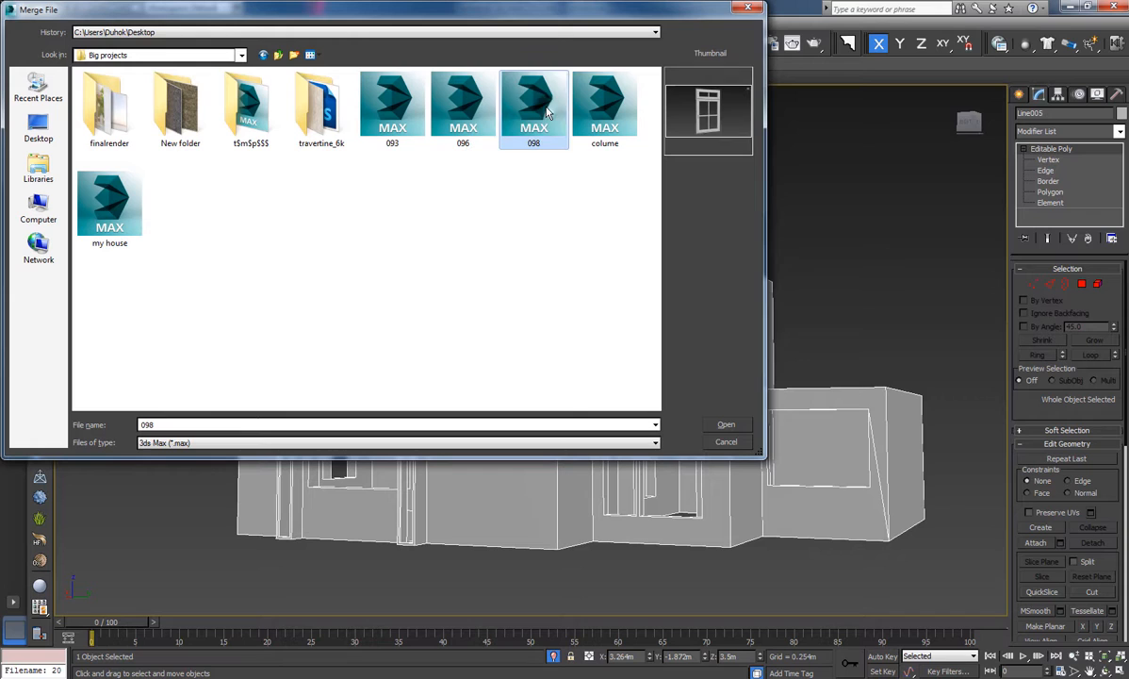
left_click(599, 105)
left_click(412, 111)
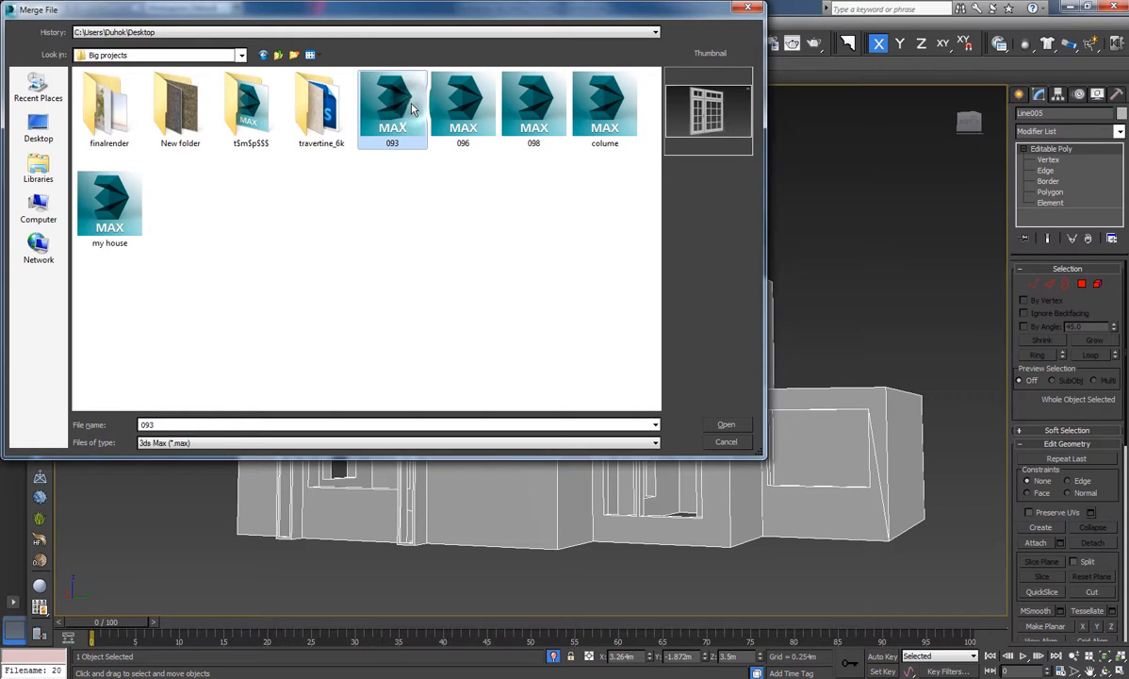
left_click(464, 115)
left_click(534, 121)
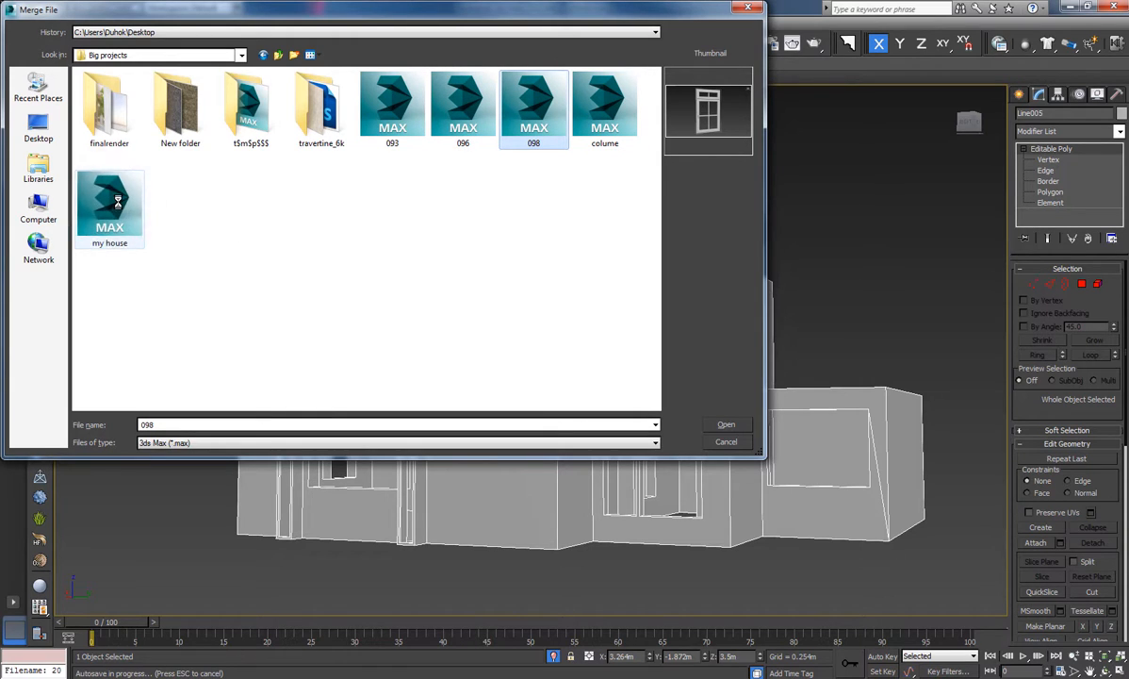
left_click(127, 209)
left_click(393, 136)
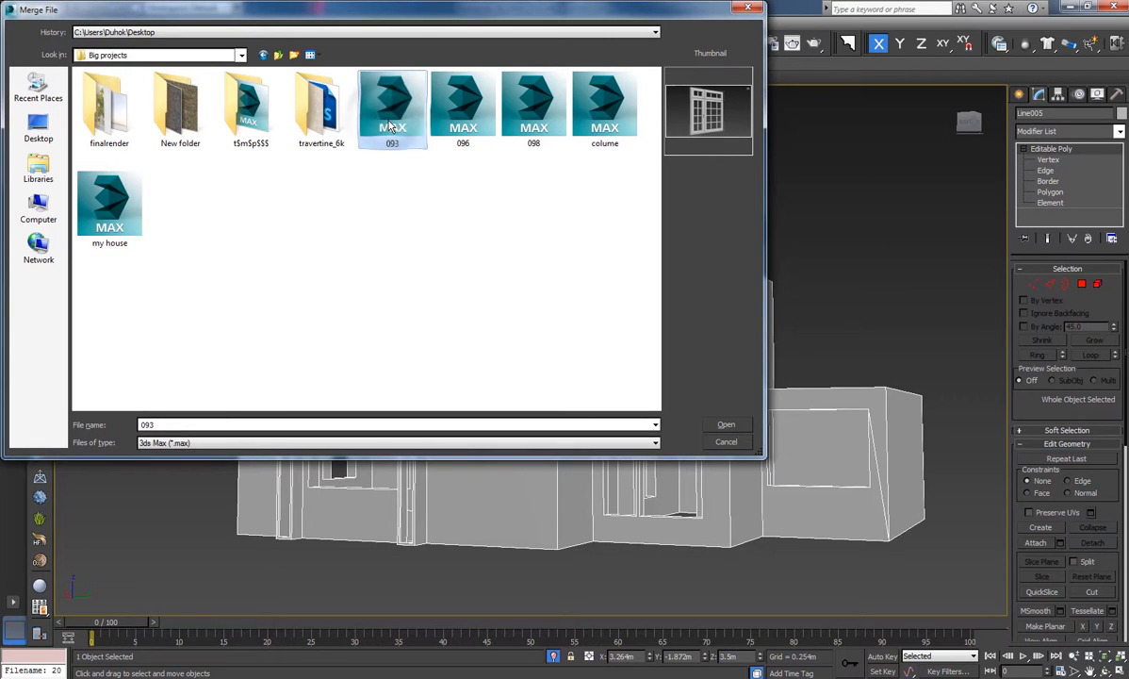
left_click(485, 117)
Merge the windows -big group from the 093 scene file into the villa scene.
left_click(393, 108)
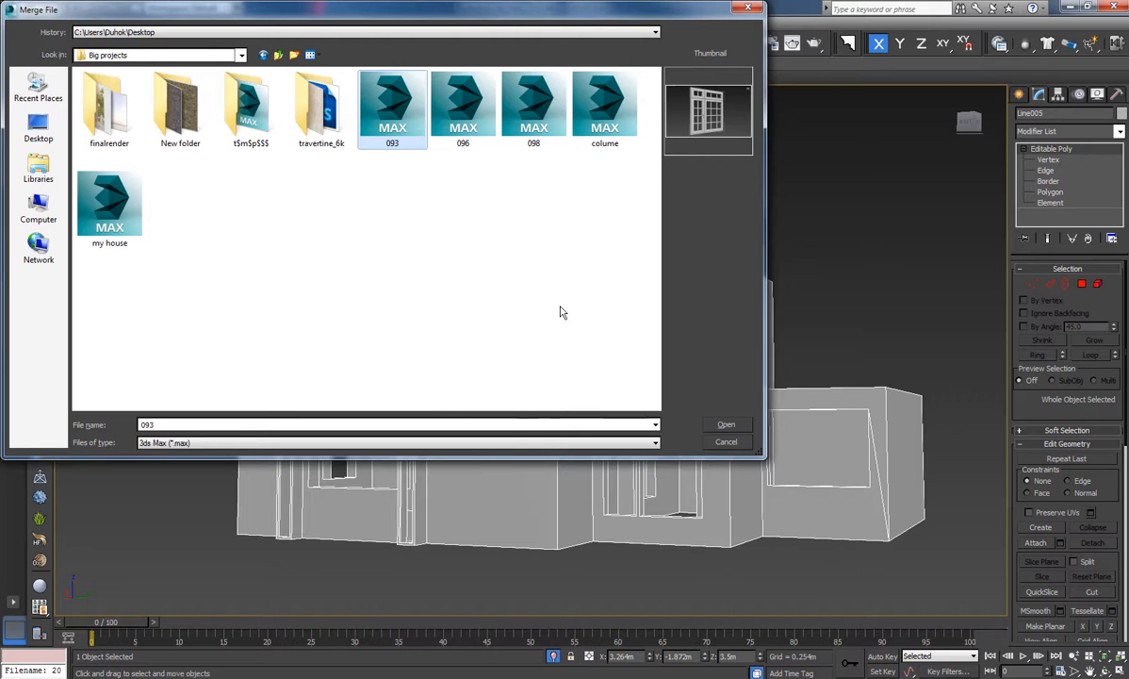
left_click(726, 427)
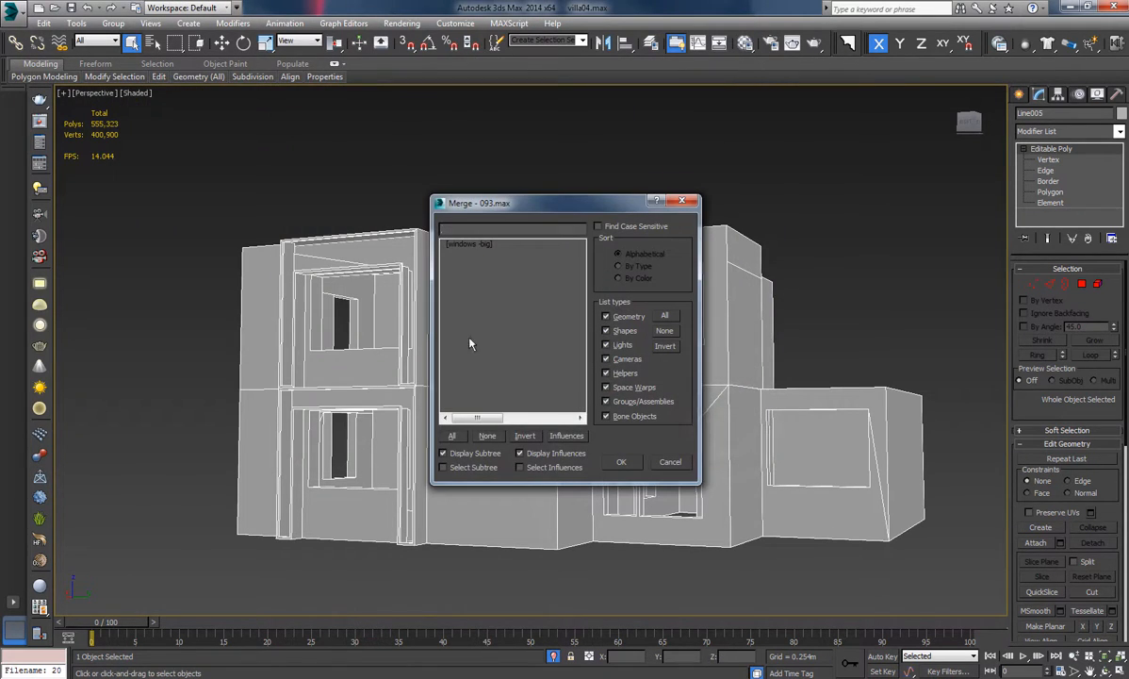
left_click(474, 245)
left_click(624, 461)
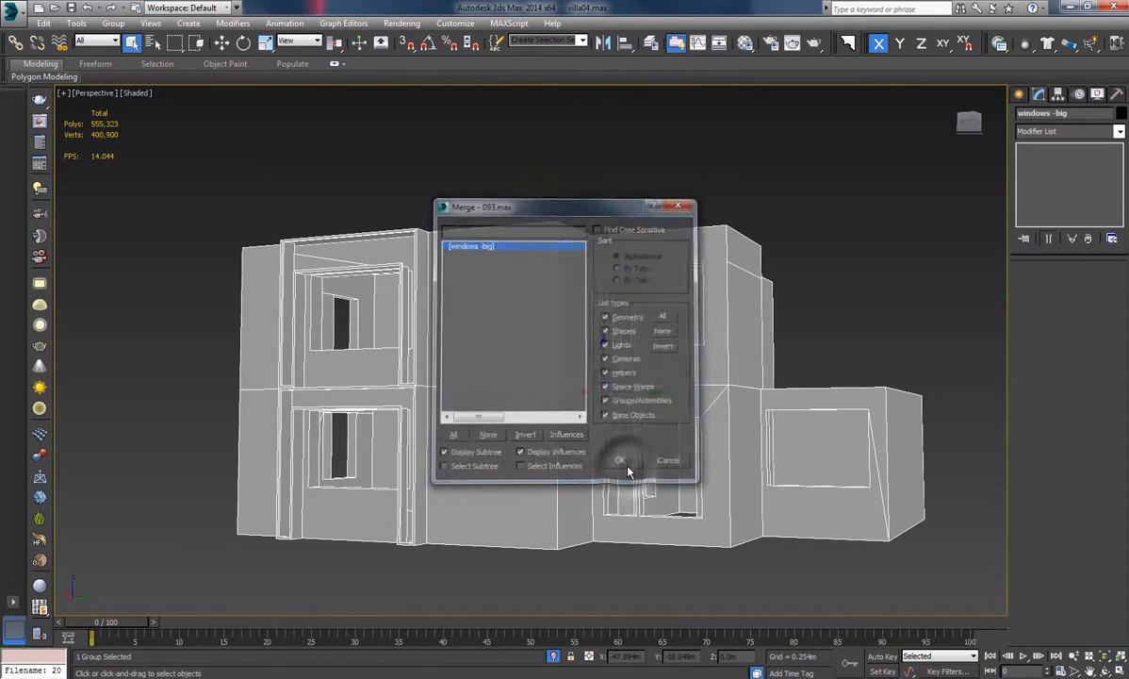
Move the merged window group along X out in front of the villa, to about X 10.5 m.
middle_click_drag(623, 468, 611, 474, "alt")
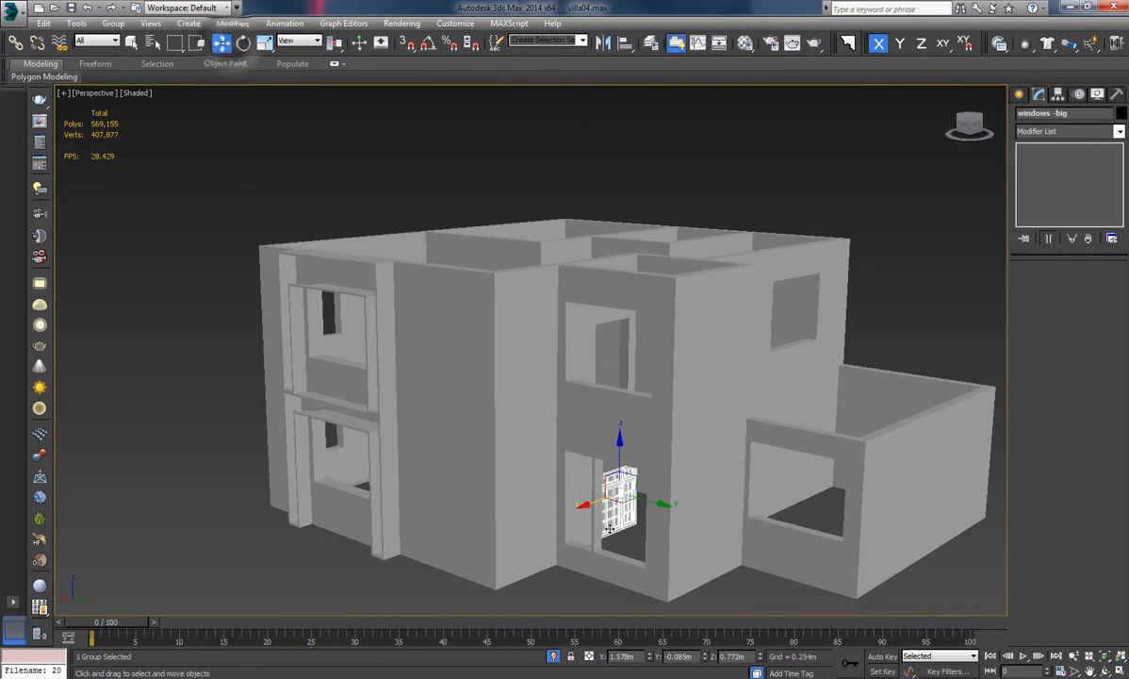
middle_click_drag(388, 562, 547, 340)
scroll(489, 370, "up", 5)
middle_click_drag(414, 368, 437, 388, "alt")
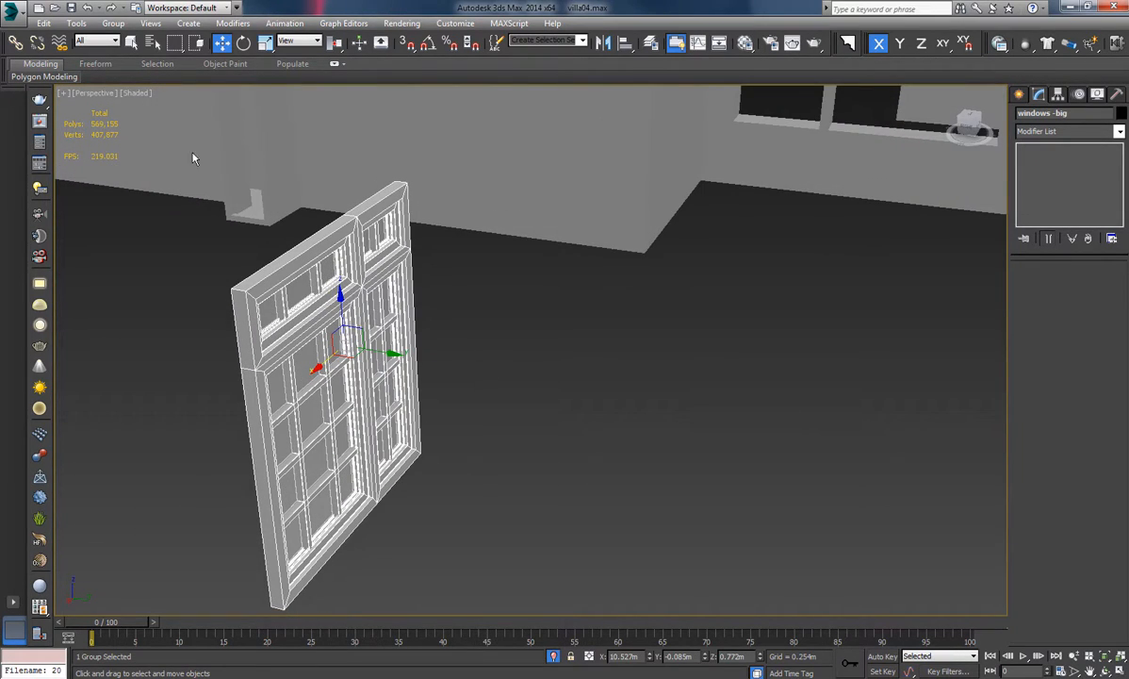
Rotate the window group by -90 degrees about the Z axis.
right_click(242, 42)
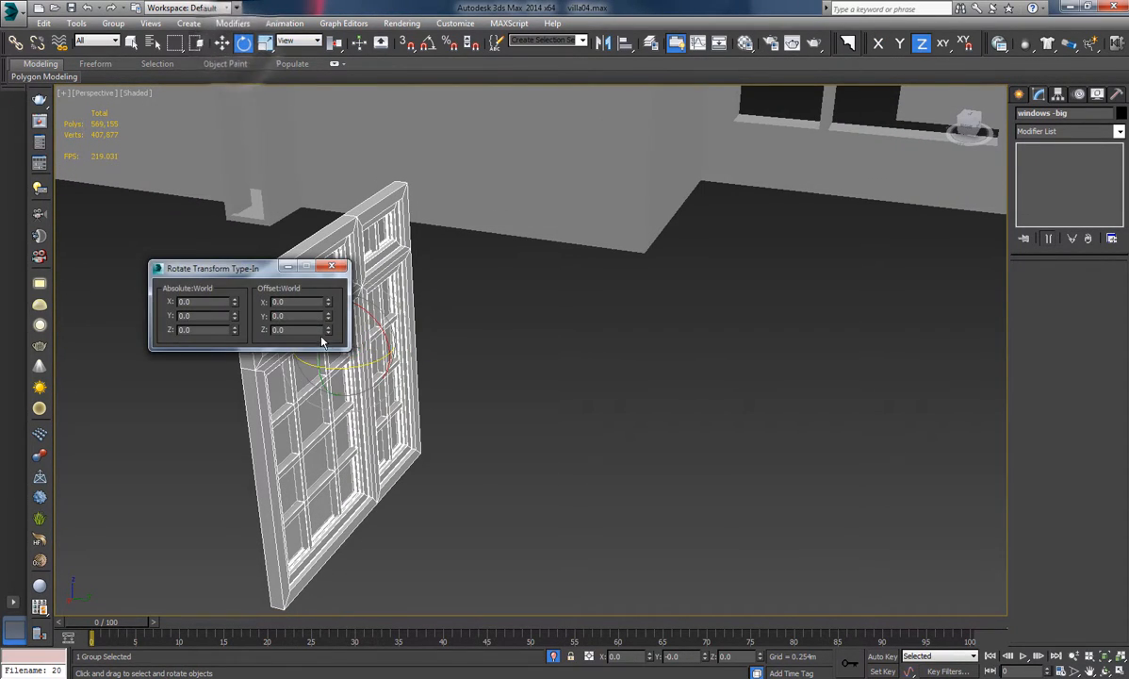
left_click_drag(339, 370, 286, 332)
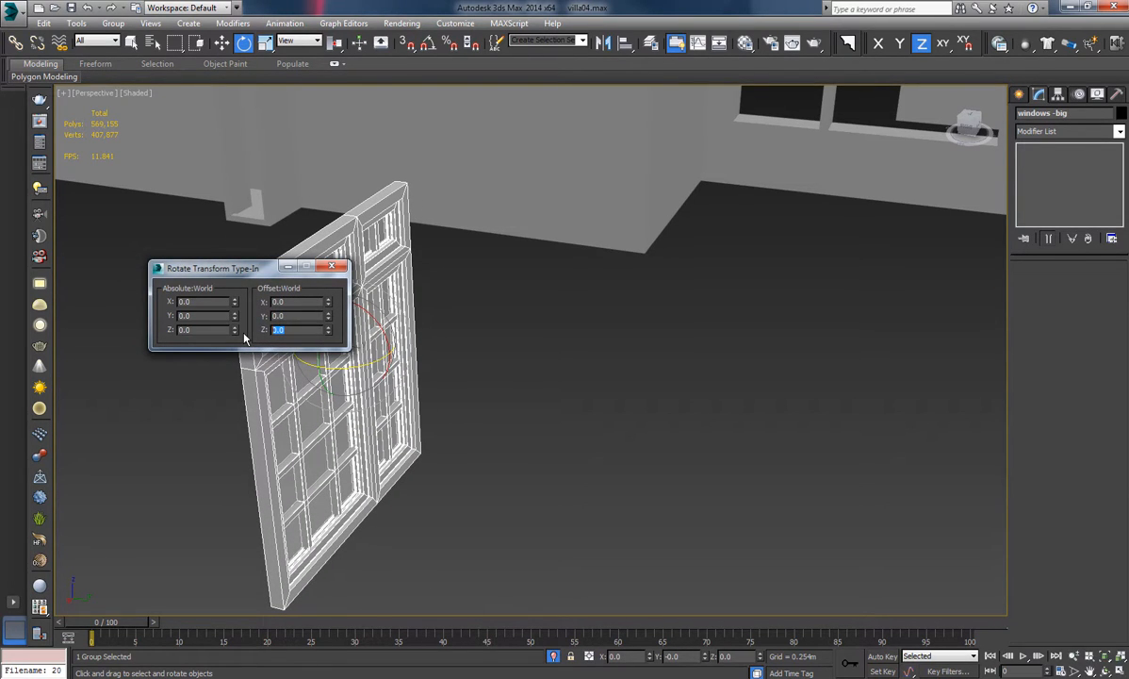
type("-90")
key("Return")
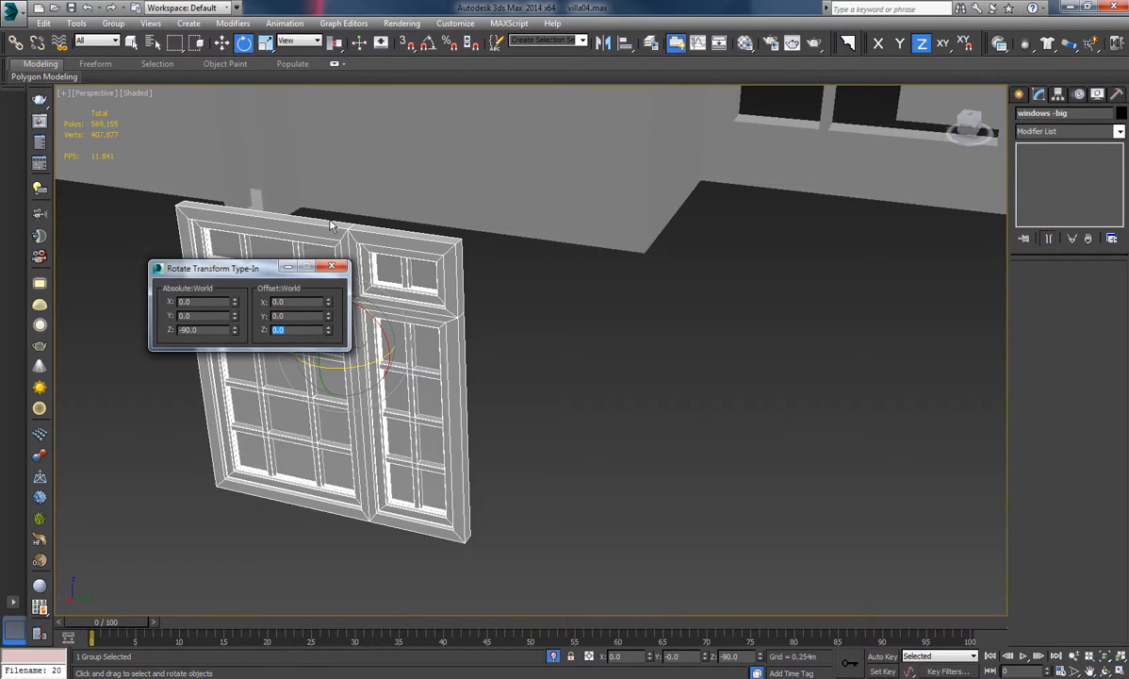
left_click(331, 267)
Move the window group in the XY plane to the ground-floor opening between the two pilasters, at about X 6.21 m, Y -4.90 m.
middle_click_drag(473, 294, 528, 442)
scroll(580, 345, "down", 3)
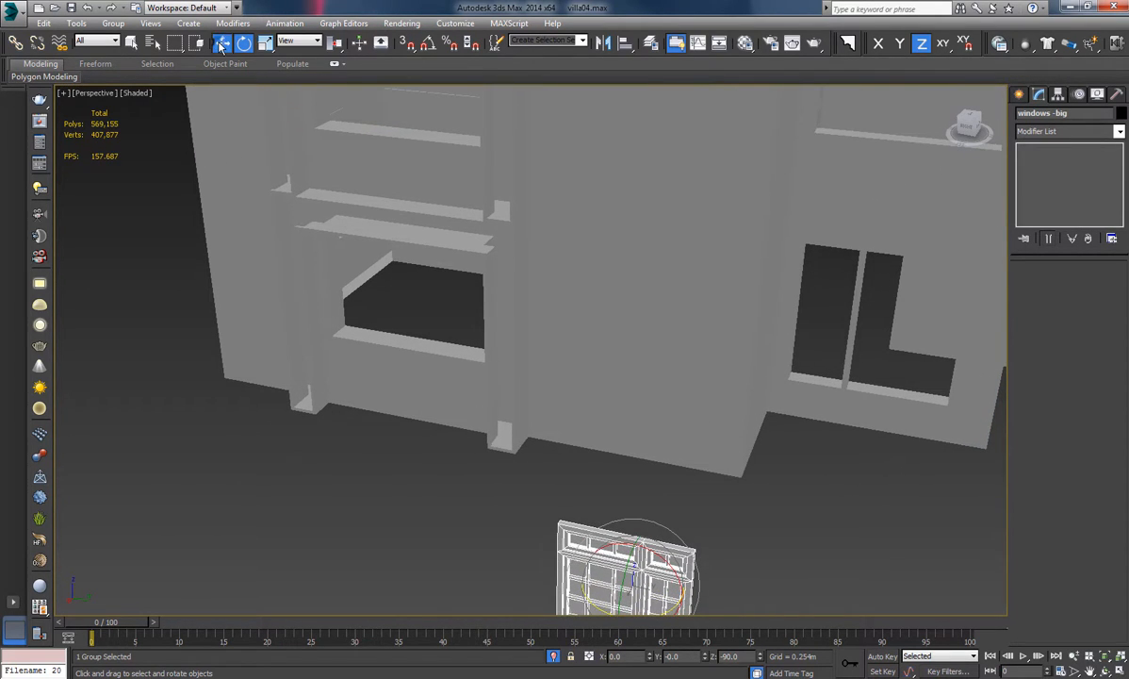
left_click(221, 47)
middle_click_drag(648, 550, 473, 382)
scroll(524, 423, "down", 3)
middle_click_drag(524, 423, 547, 499)
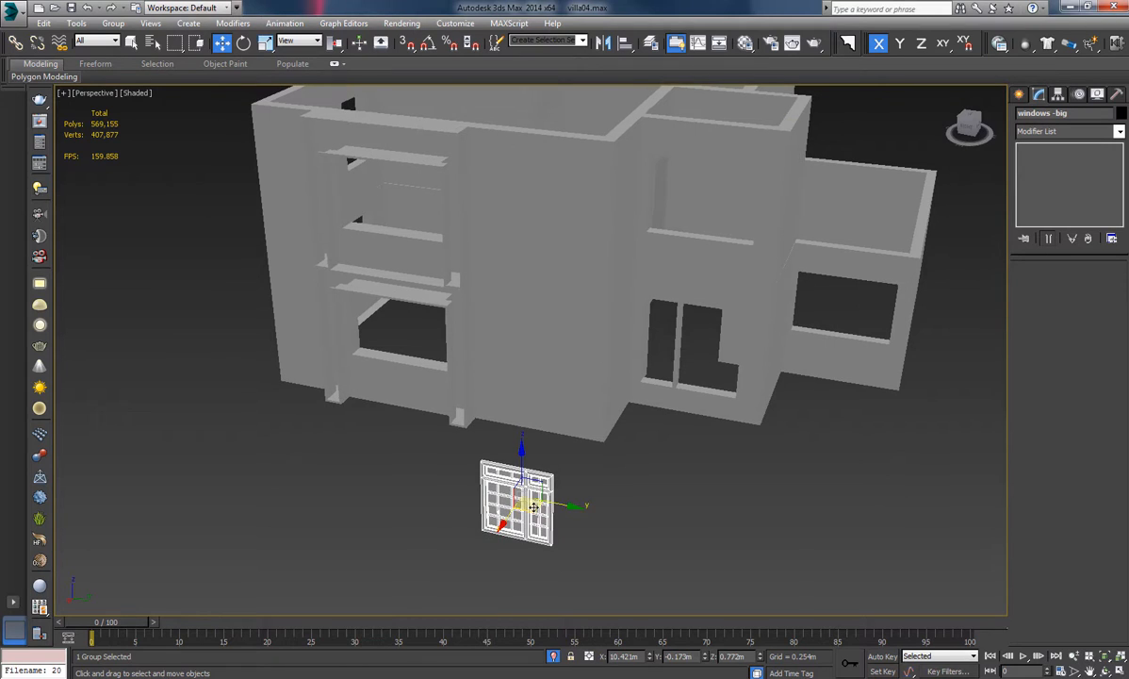
left_click_drag(478, 466, 411, 377)
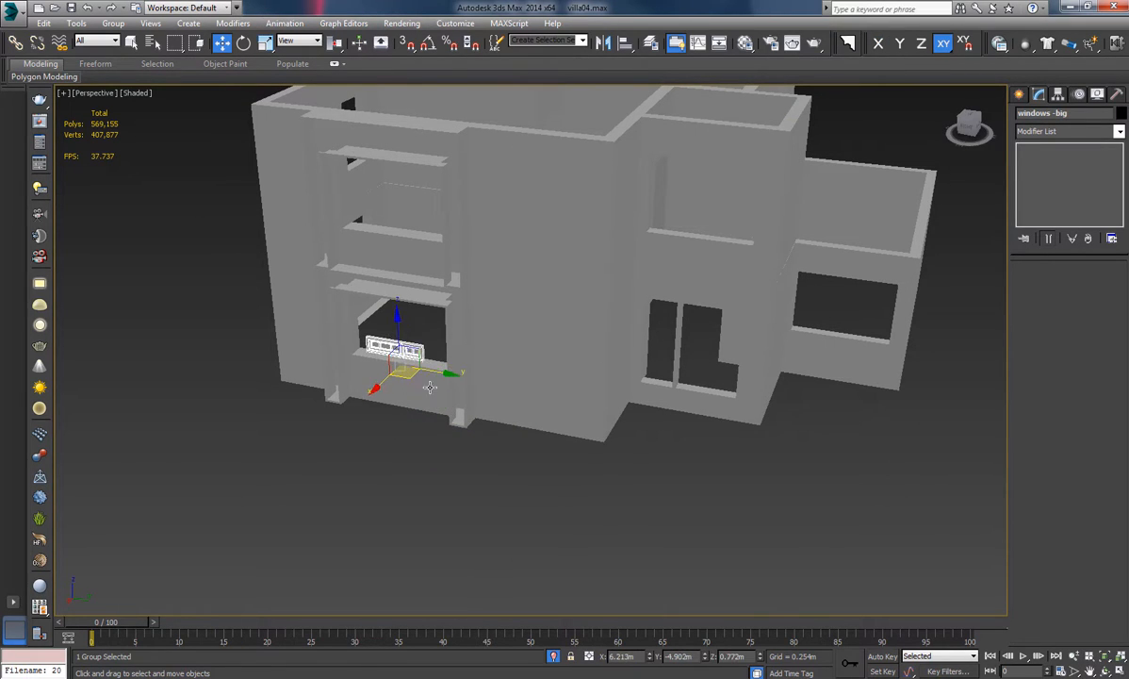
Raise the window group along Z onto the opening's sill, to about Z 2.04 m.
middle_click_drag(430, 387, 557, 350)
scroll(497, 378, "up", 4)
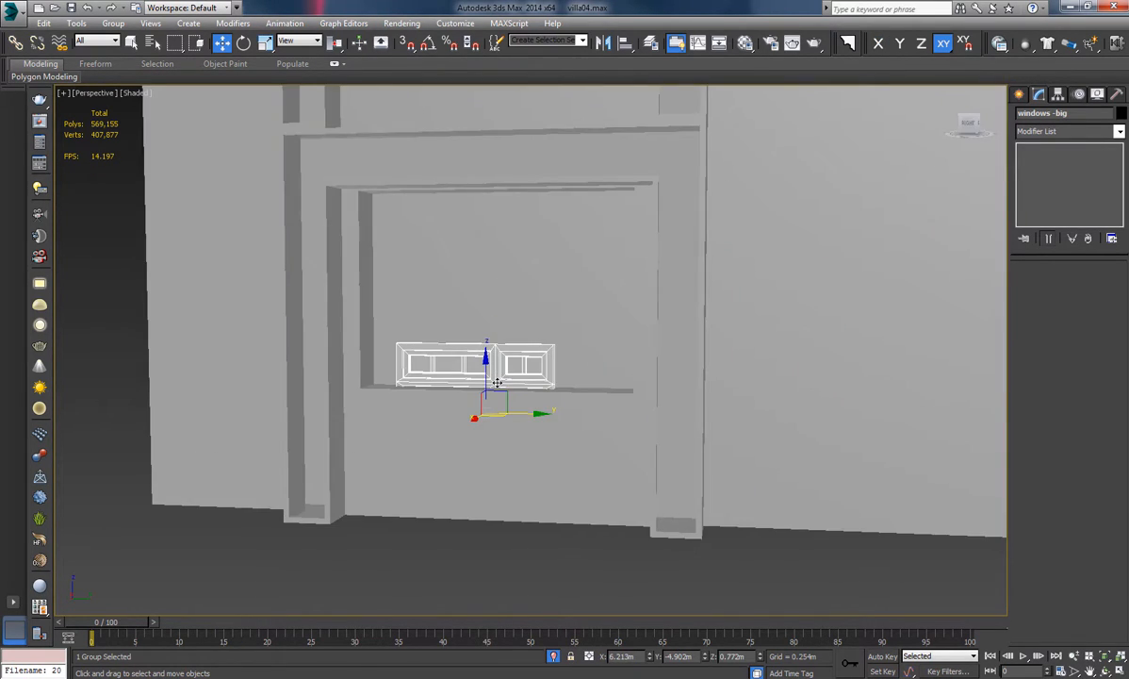
middle_click_drag(497, 382, 500, 374, "alt")
left_click_drag(484, 374, 487, 235)
middle_click_drag(550, 358, 547, 366, "alt")
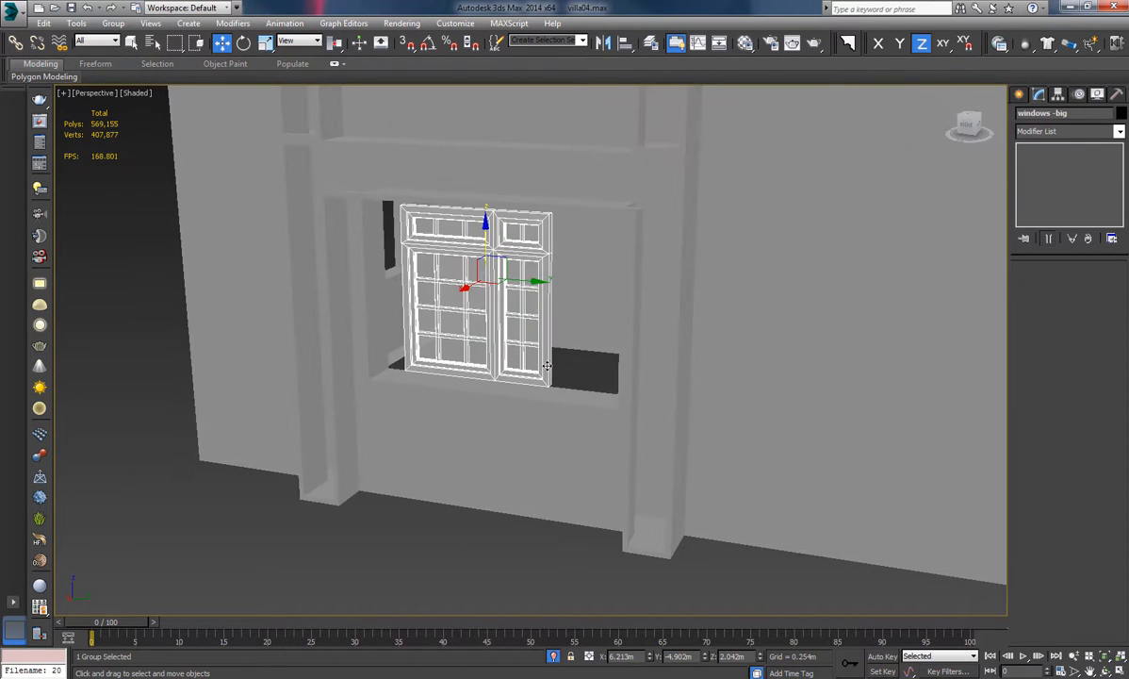
Set the window group's object colour to purple and deselect it.
left_click(1121, 113)
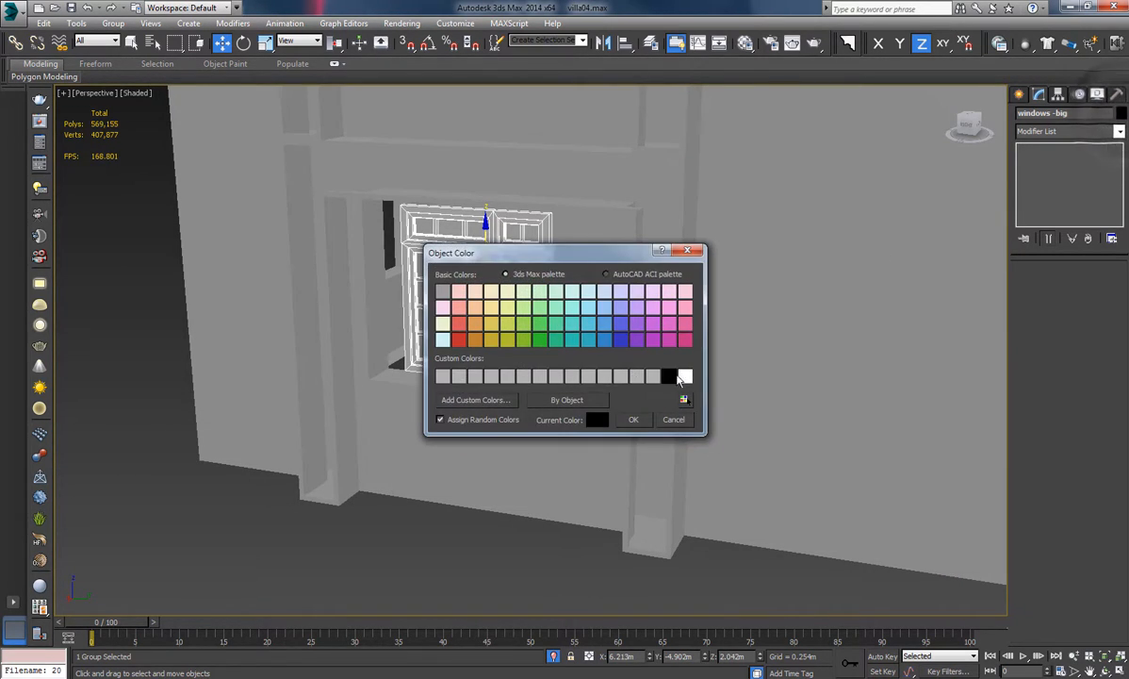
left_click(637, 341)
left_click(646, 423)
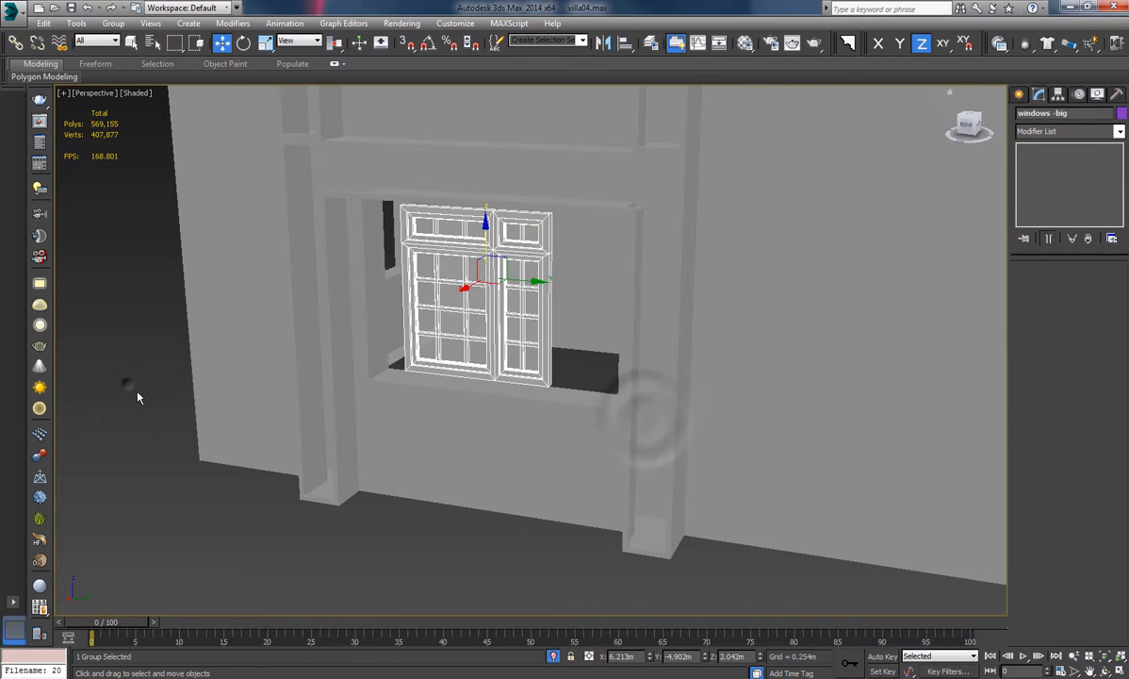
left_click(125, 375)
Change the main wall body's object colour to the same purple and deselect it.
left_click(492, 454)
left_click(1121, 113)
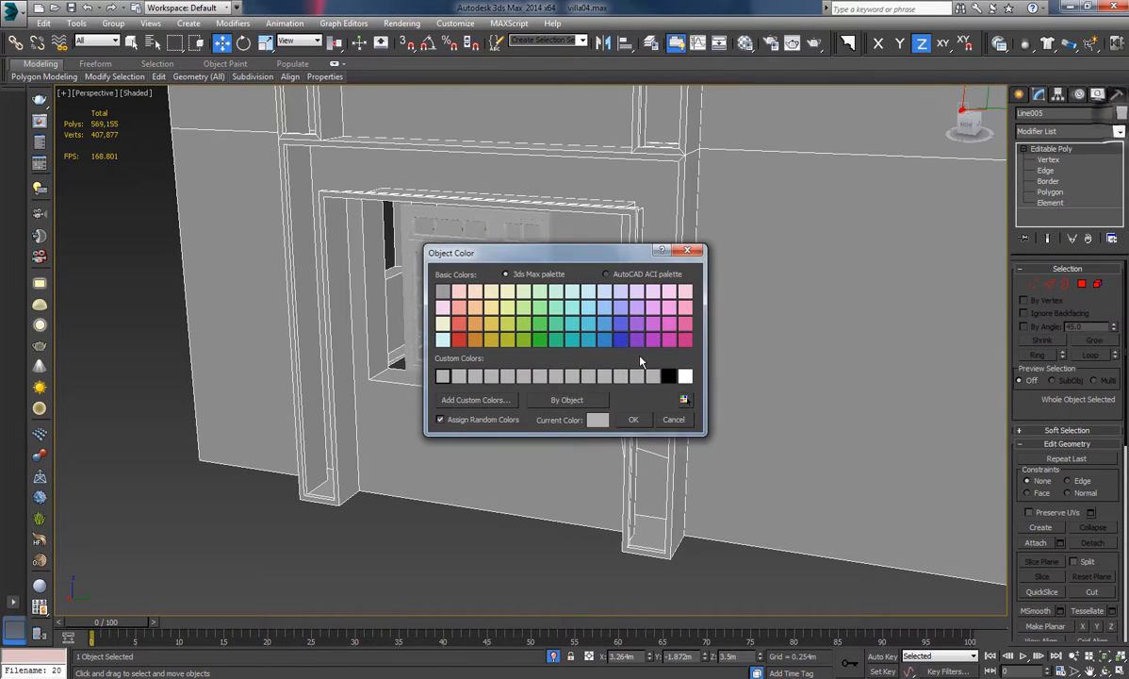
left_click(640, 341)
left_click(634, 420)
left_click(109, 339)
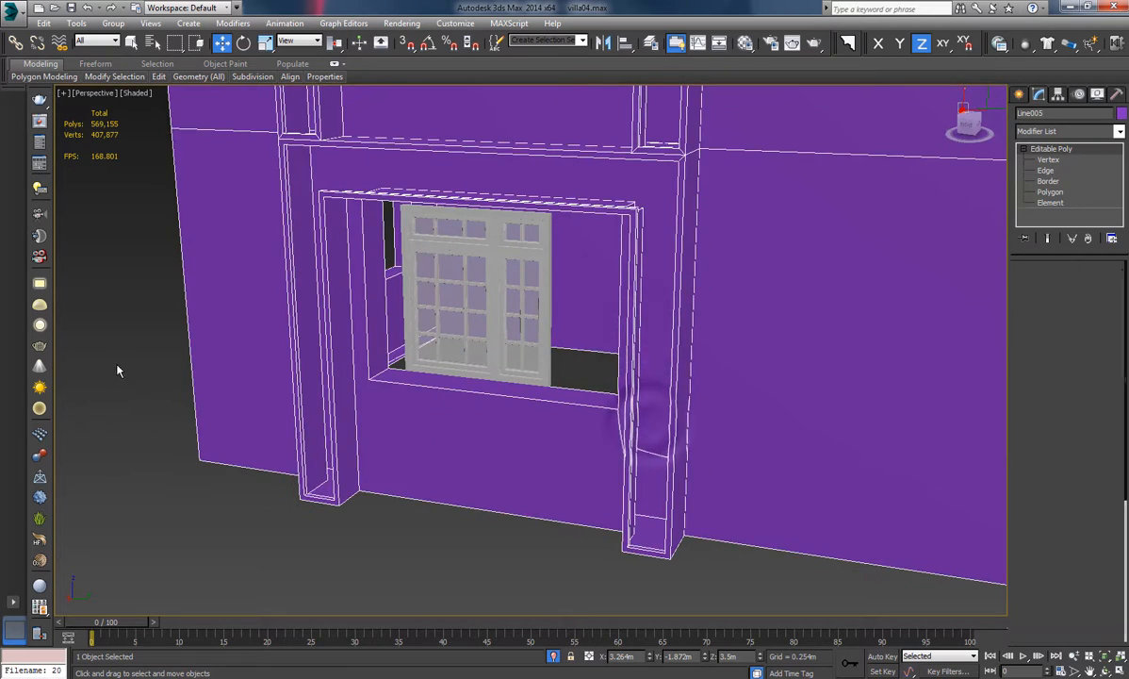
Shift the window group along X to about 6.37 m to adjust its depth in the ground-floor opening.
left_click(464, 333)
mouse_move(462, 348)
middle_mouse_down("alt")
mouse_move(447, 369)
mouse_move(457, 362)
middle_mouse_up("alt")
scroll(471, 345, "up", 3)
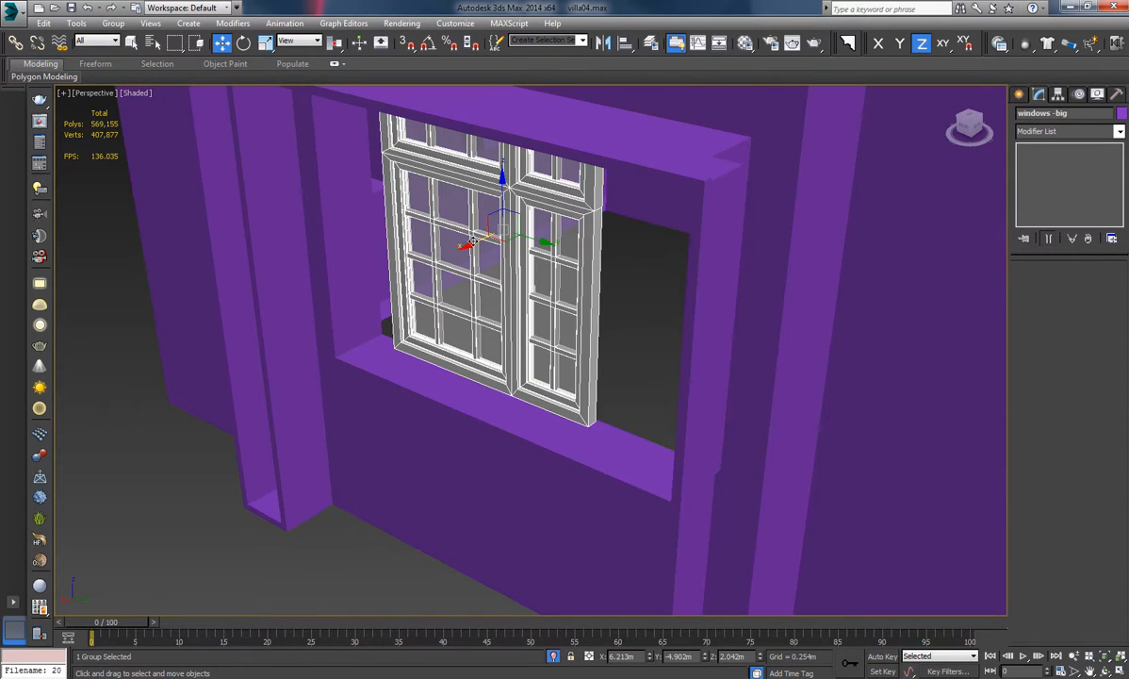
middle_click_drag(469, 243, 593, 299, "alt")
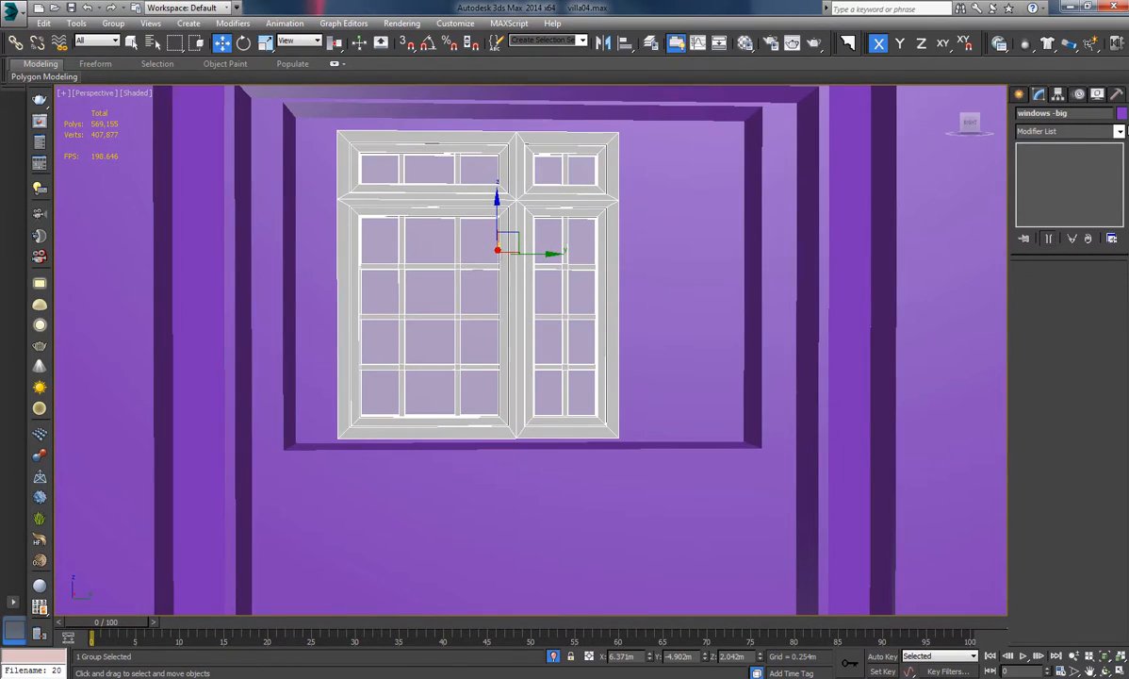
middle_click_drag(688, 321, 657, 374, "alt")
Apply an FFD 2x2x2 modifier to the window group and stretch its right-side control points along Y to the opening's right edge.
left_click(1119, 133)
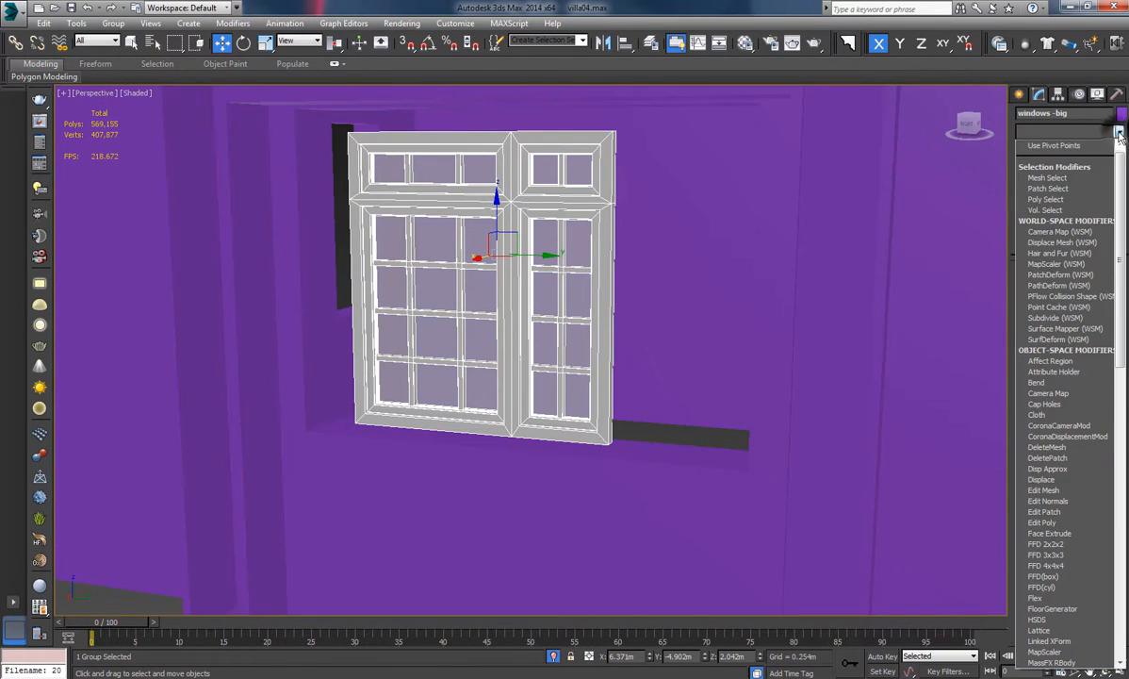
key("f")
left_click(1036, 157)
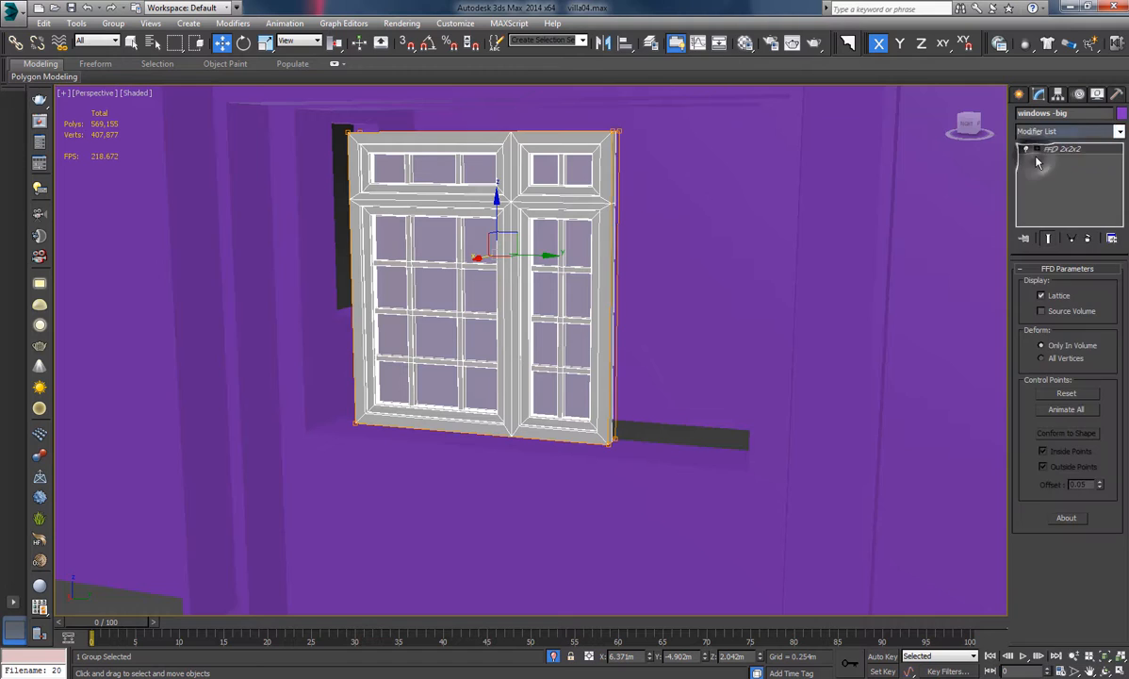
key("1")
middle_click_drag(660, 347, 754, 328, "alt")
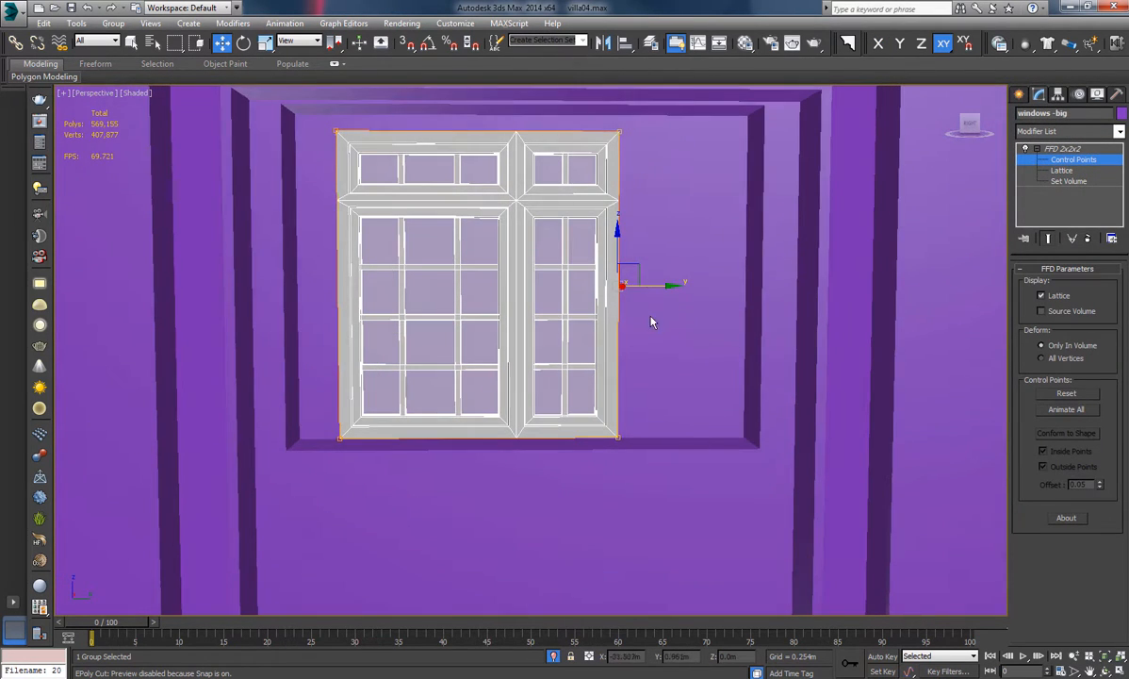
left_click_drag(660, 283, 799, 288)
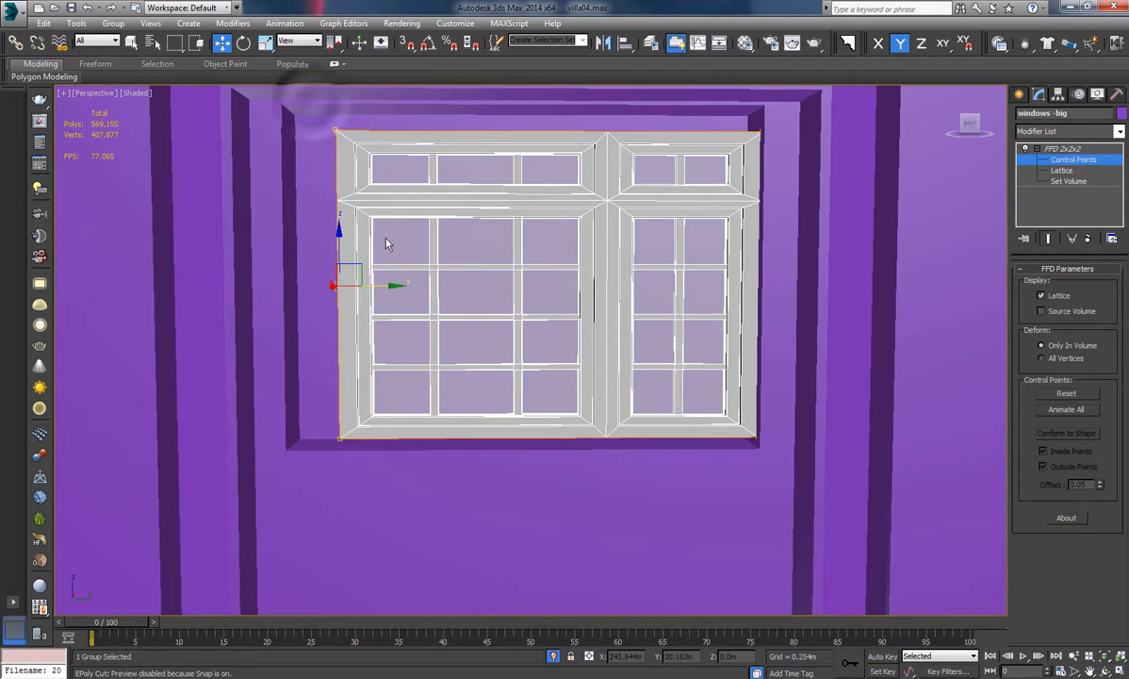
Stretch the window's left, bottom and top FFD control points to the matching edges of the ground-floor opening.
left_click_drag(378, 284, 320, 290)
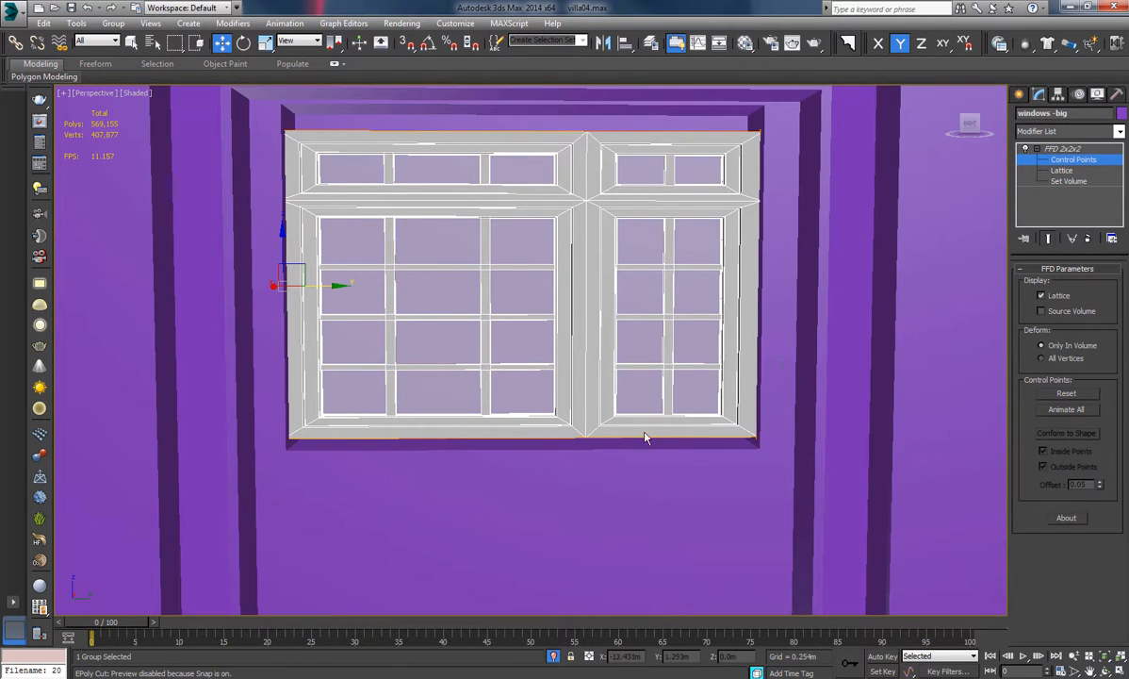
left_click_drag(520, 404, 520, 412)
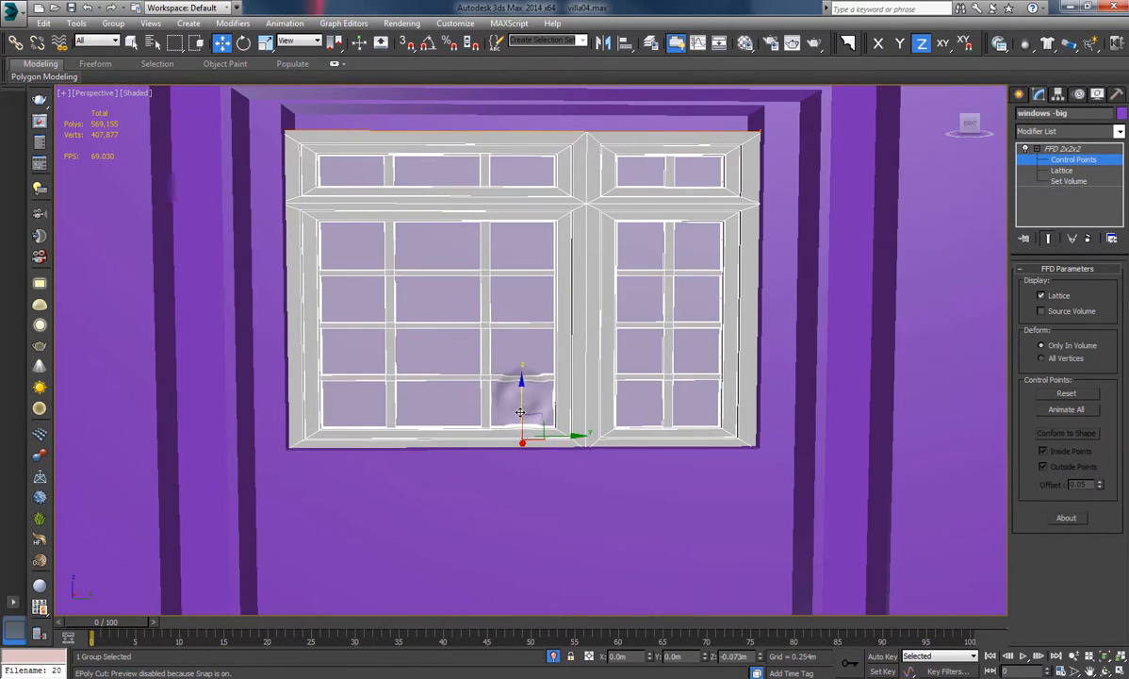
middle_click_drag(698, 212, 694, 270)
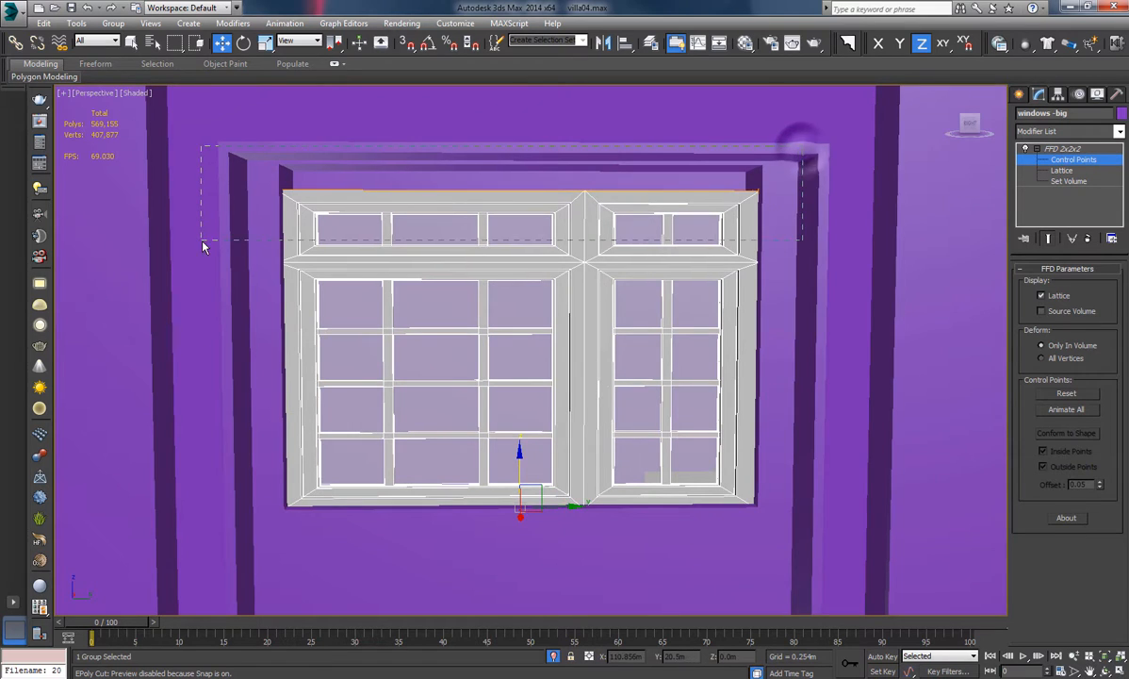
left_click_drag(520, 160, 520, 132)
Fine-tune the window's right-side and left-side control points along Y so both sides meet the opening's edges.
middle_click_drag(656, 237, 710, 283, "alt")
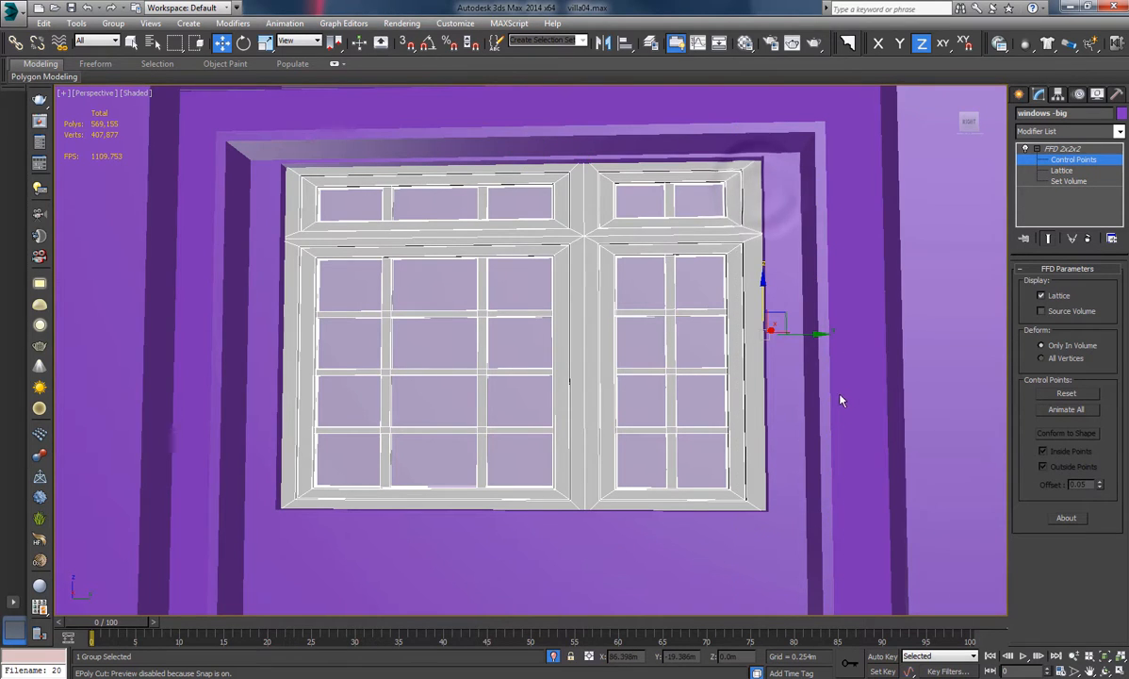
left_click_drag(815, 333, 816, 333)
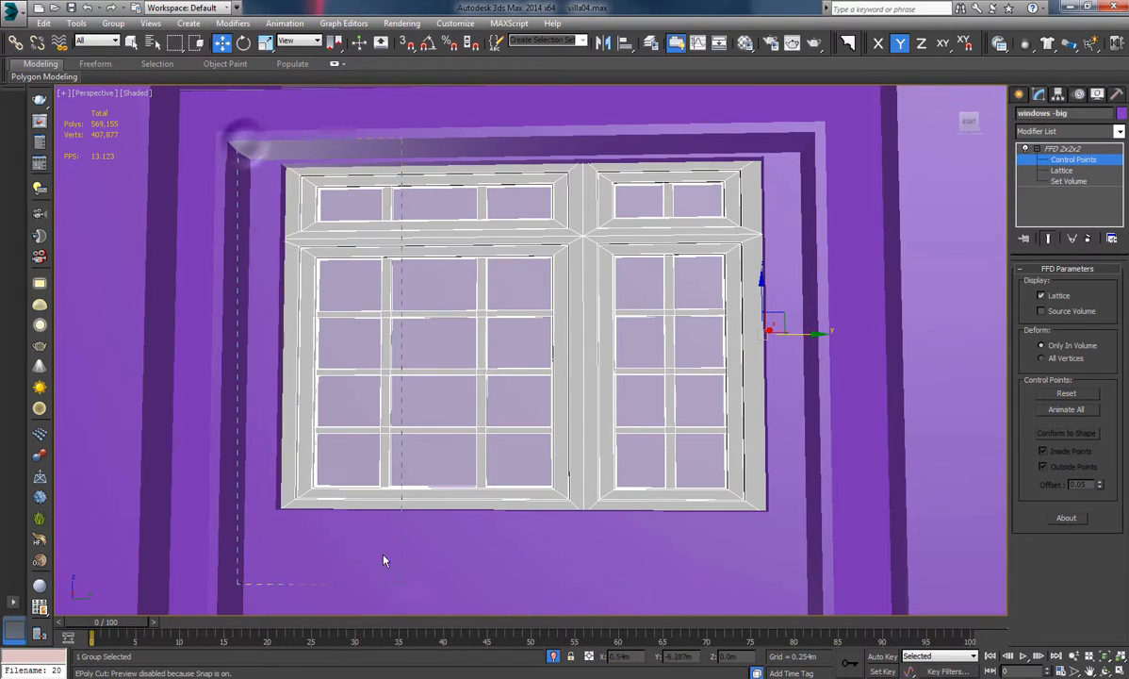
left_click_drag(318, 339, 321, 340)
Copy the fitted window straight up along Z and seat it in the upper-floor opening at Z about 5.255 m.
middle_click_drag(336, 348, 461, 372, "alt")
scroll(373, 310, "up", 6)
middle_click_drag(644, 391, 582, 392, "alt")
scroll(462, 353, "down", 5)
middle_click_drag(488, 379, 479, 374, "alt")
middle_click_drag(405, 422, 637, 473, "alt")
left_click(281, 294)
left_click(665, 427)
left_click_drag(612, 461, 612, 195, "shift")
left_click(579, 408)
key("z")
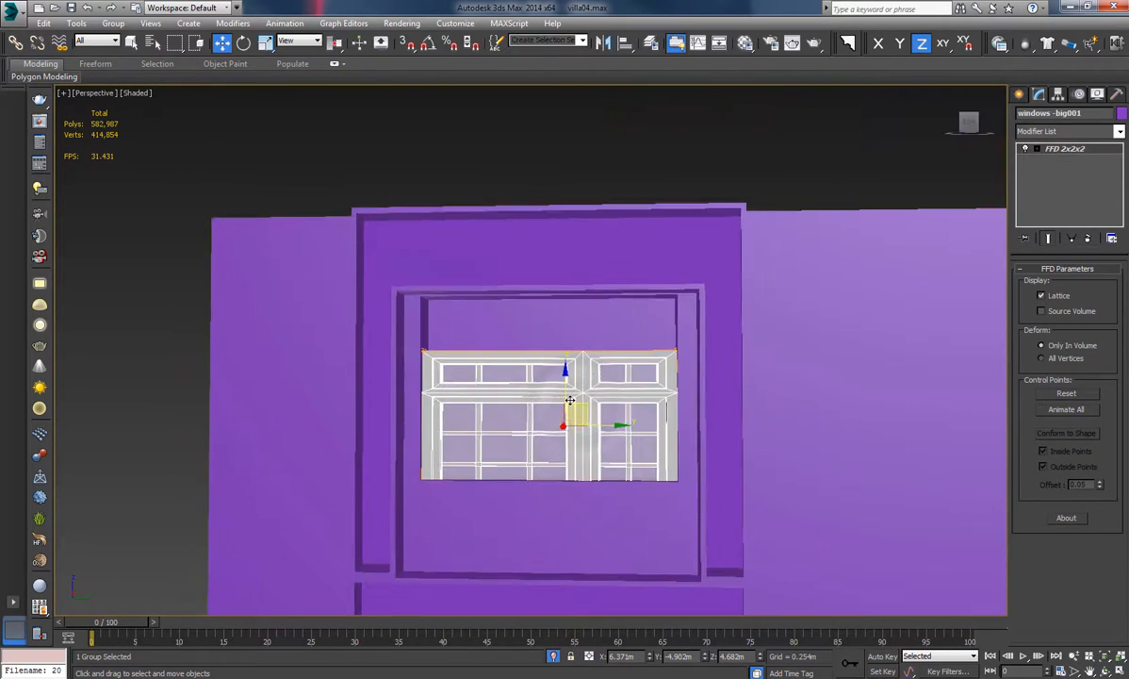
left_click_drag(564, 356, 586, 303)
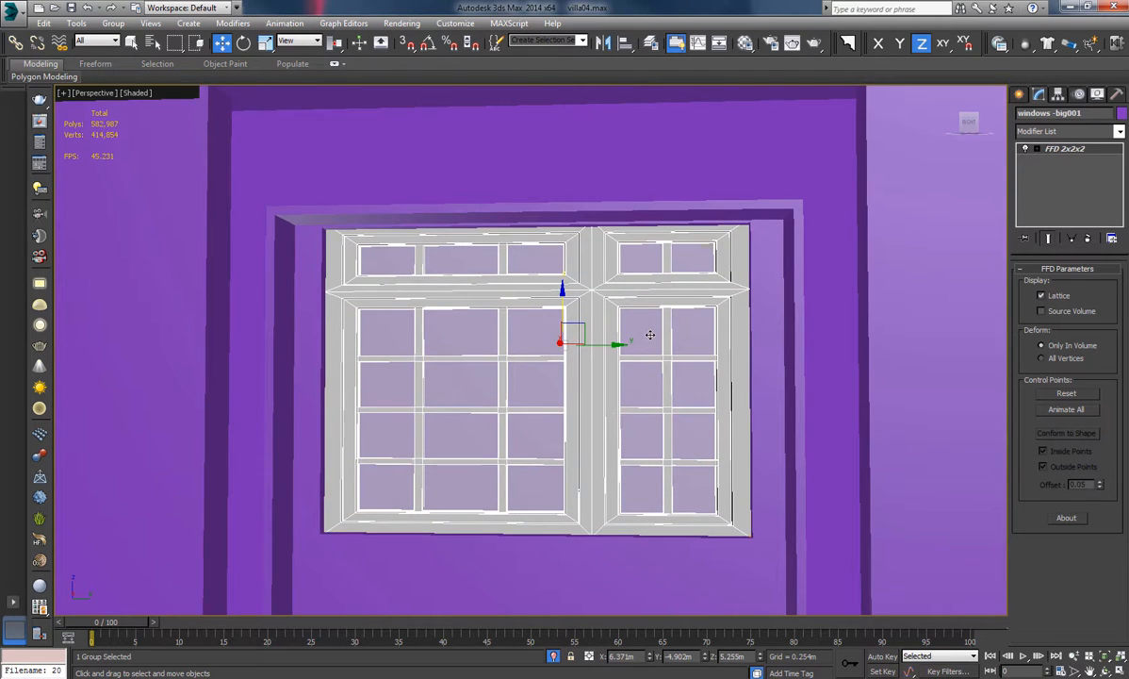
Clone the upper window as an independent copy and place it at the upper opening of the neighbouring projecting block.
scroll(651, 335, "down", 5)
middle_click_drag(662, 353, 435, 428, "alt")
mouse_move(428, 388)
left_mouse_down("shift")
mouse_move(585, 462)
mouse_move(617, 452)
left_mouse_up("shift")
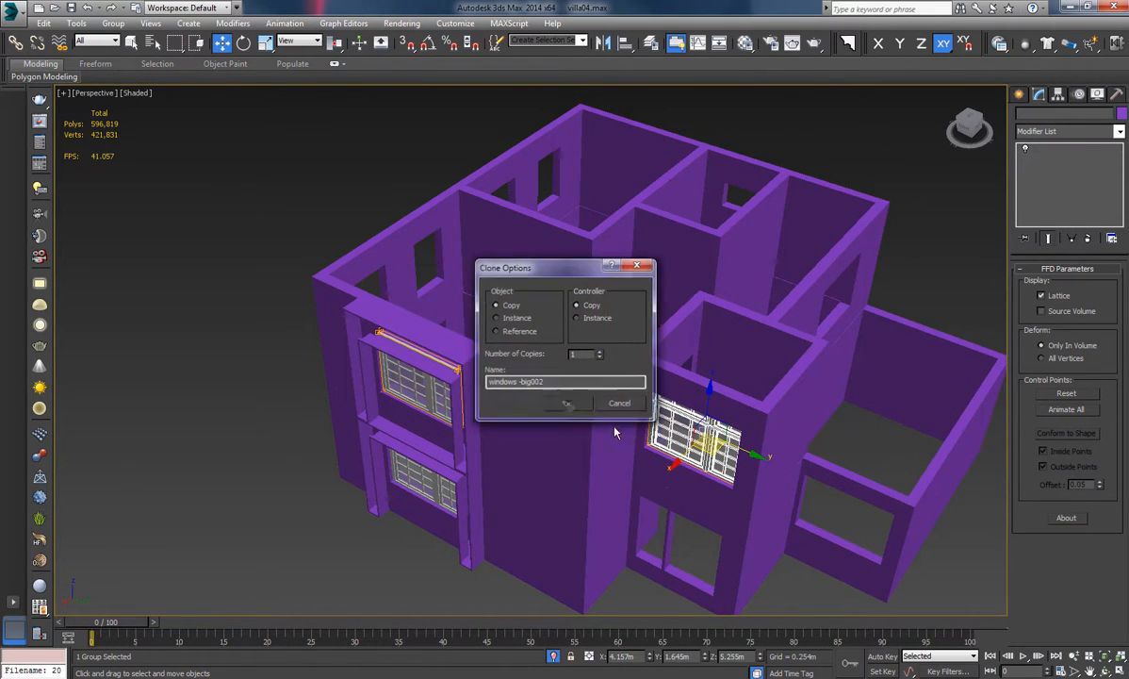
left_click(565, 402)
Align the cloned window in the neighbouring block's upper opening at X about 4.233 m and Y about 1.588 m.
scroll(737, 456, "up", 10)
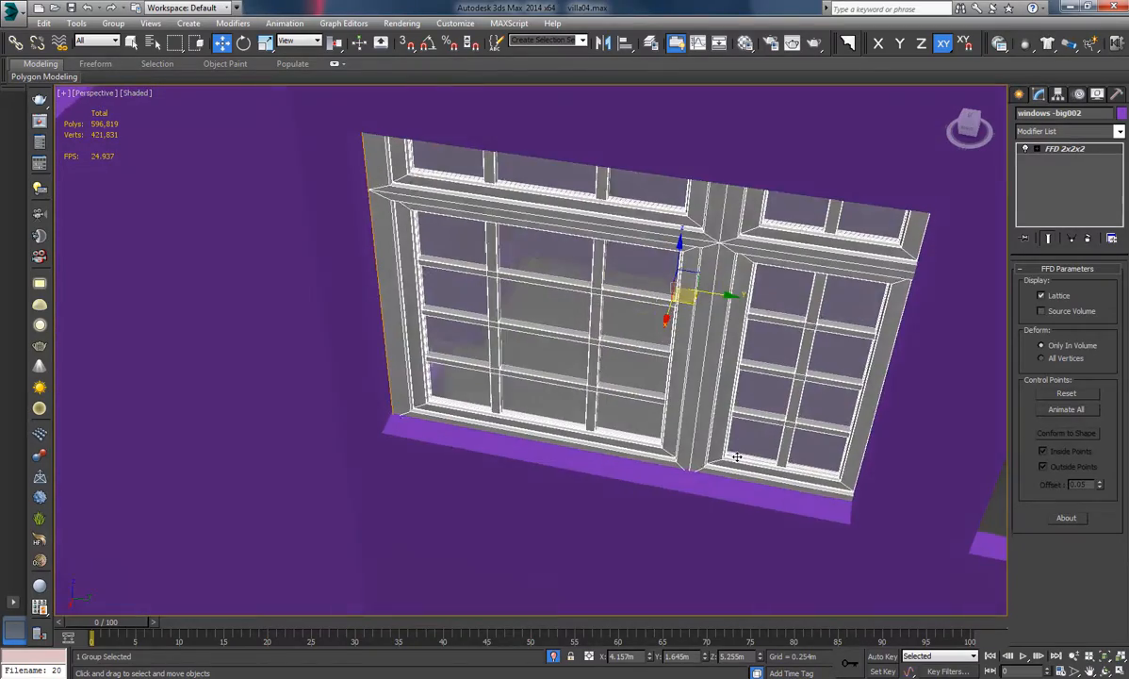
middle_click_drag(737, 456, 1006, 307, "alt")
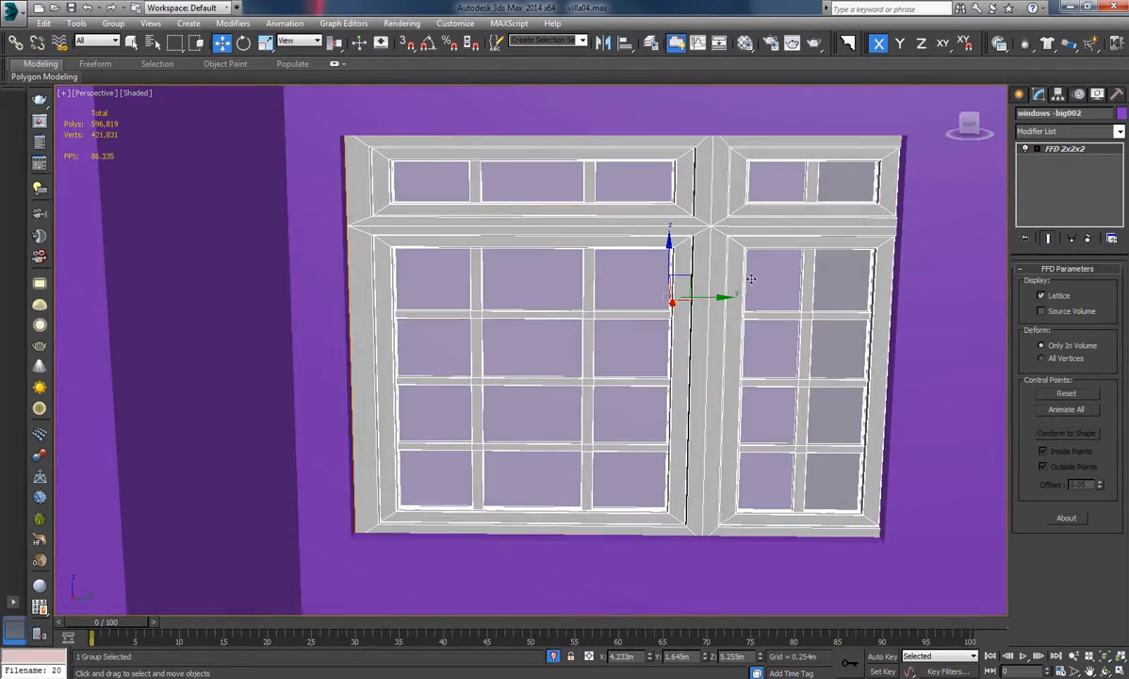
middle_click_drag(750, 279, 706, 295, "alt")
left_click_drag(714, 298, 701, 297)
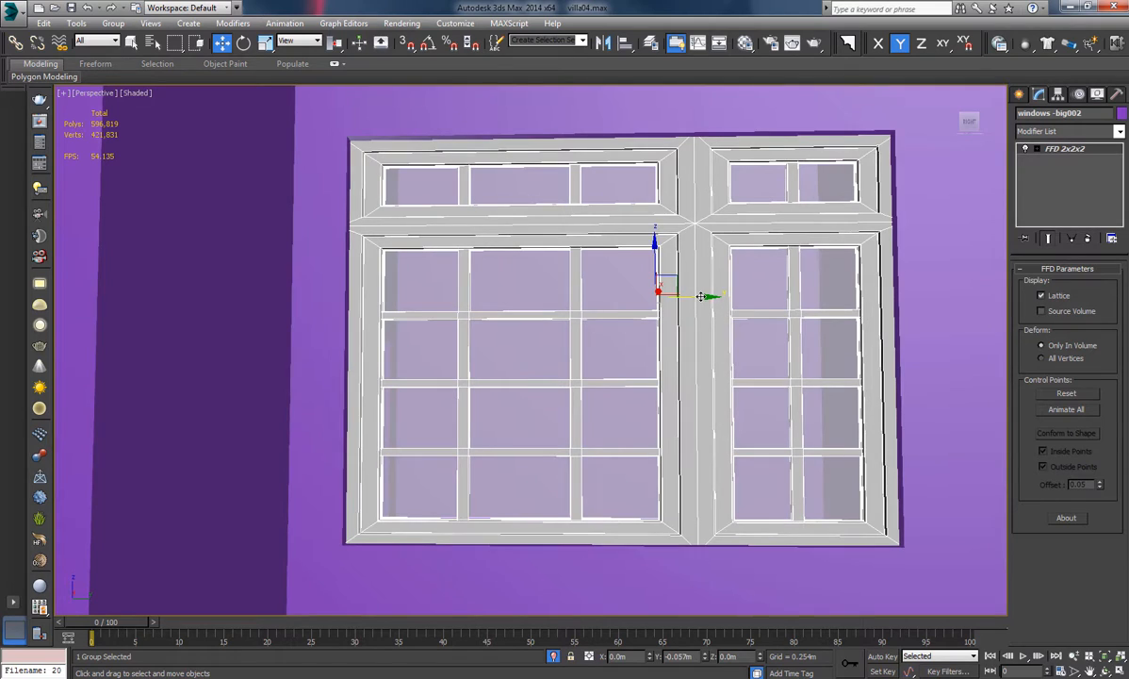
Clone that window as an independent copy and place it near the front wall of the low single-storey annex.
scroll(721, 362, "down", 3)
scroll(743, 426, "down", 4)
middle_click_drag(740, 447, 694, 385)
middle_click_drag(695, 384, 636, 422, "alt")
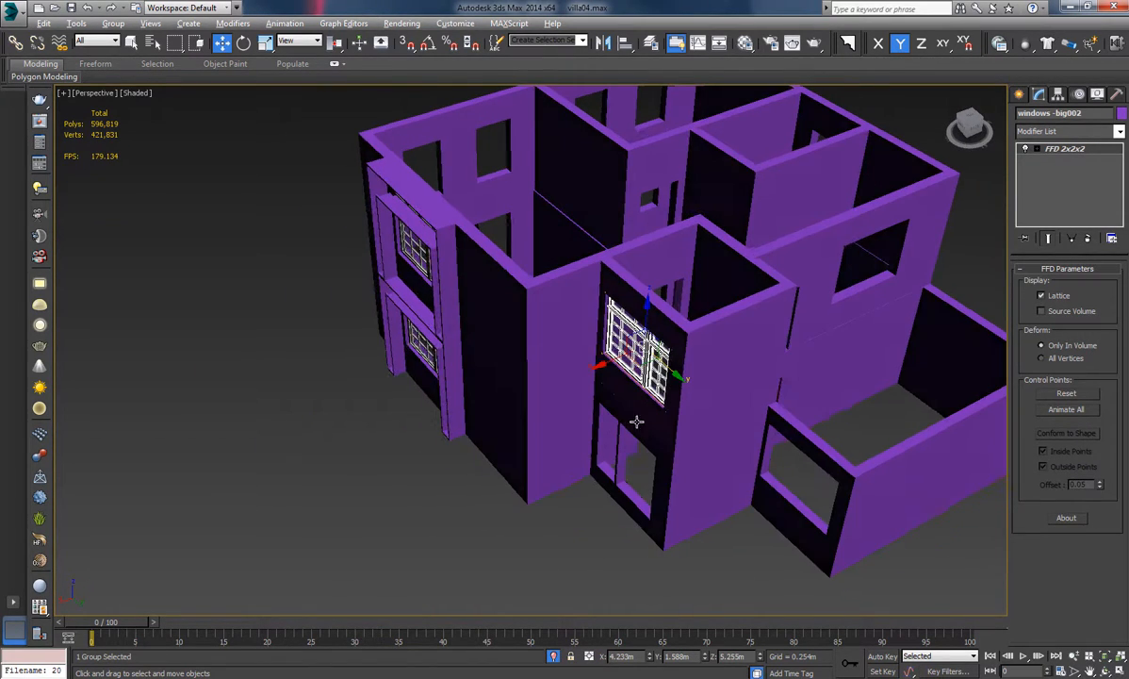
mouse_move(630, 367)
left_mouse_down("shift")
mouse_move(622, 452)
mouse_move(797, 464)
left_mouse_up("shift")
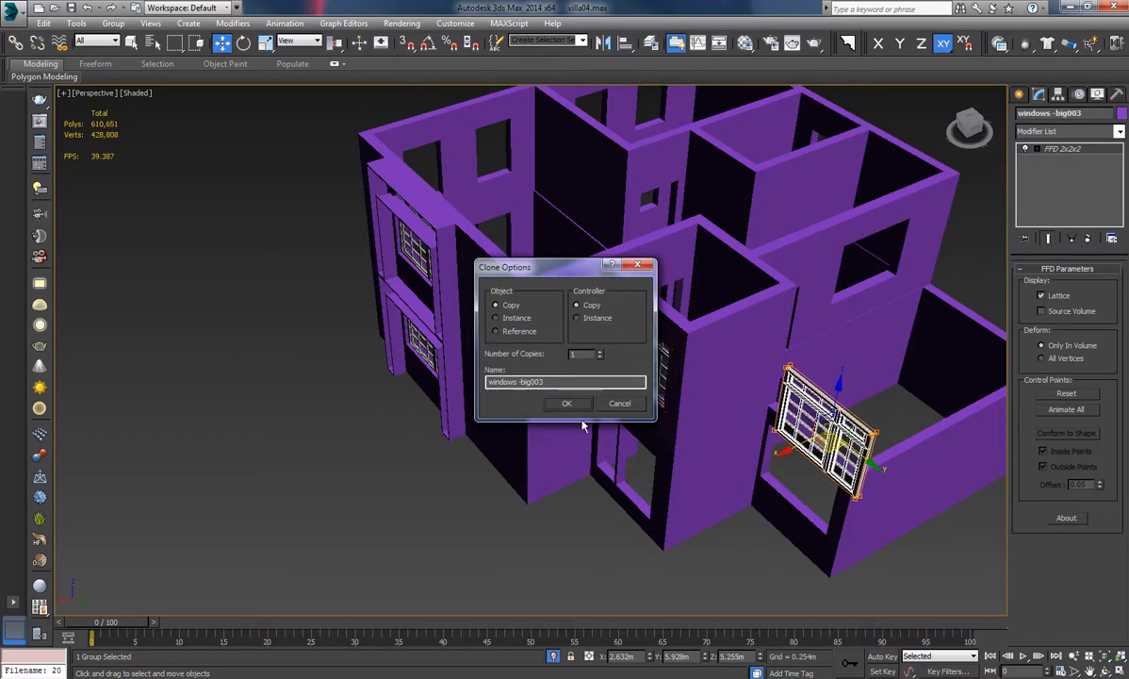
left_click(566, 404)
In a top wireframe view, position the new window within the annex's front wall at X about 1.365 m and Y about 4.725 m.
mouse_move(796, 464)
middle_mouse_down()
mouse_move(575, 409)
mouse_move(681, 362)
mouse_move(725, 393)
mouse_move(714, 390)
middle_mouse_up()
scroll(577, 411, "up", 5)
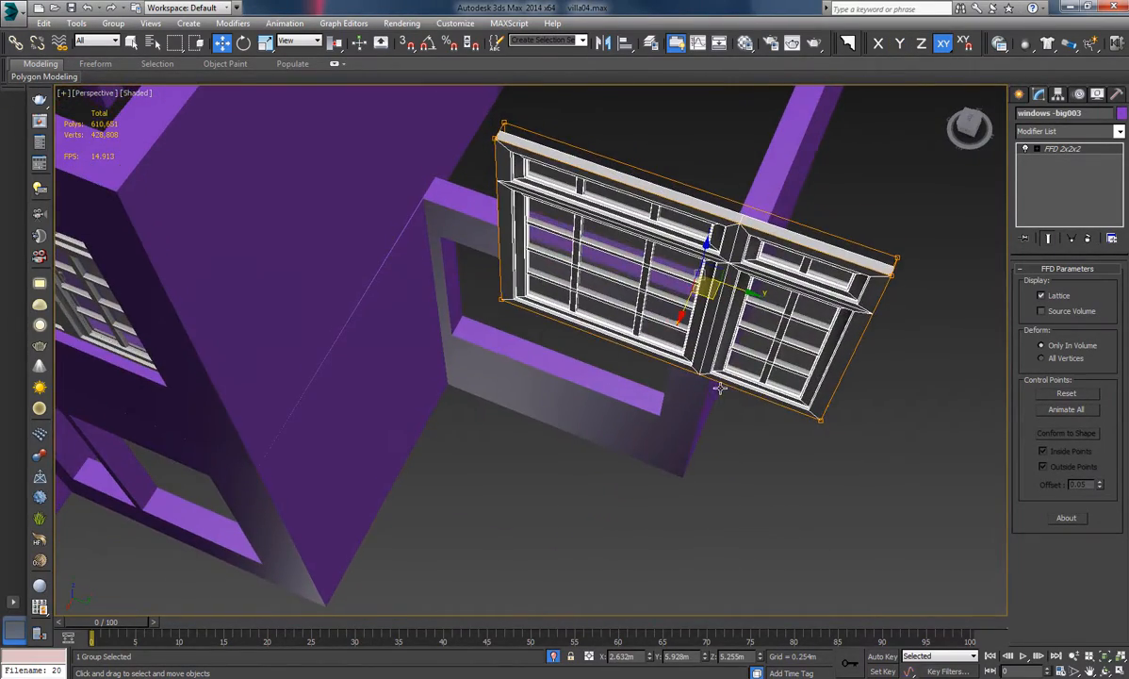
key("t")
middle_click_drag(590, 316, 828, 462)
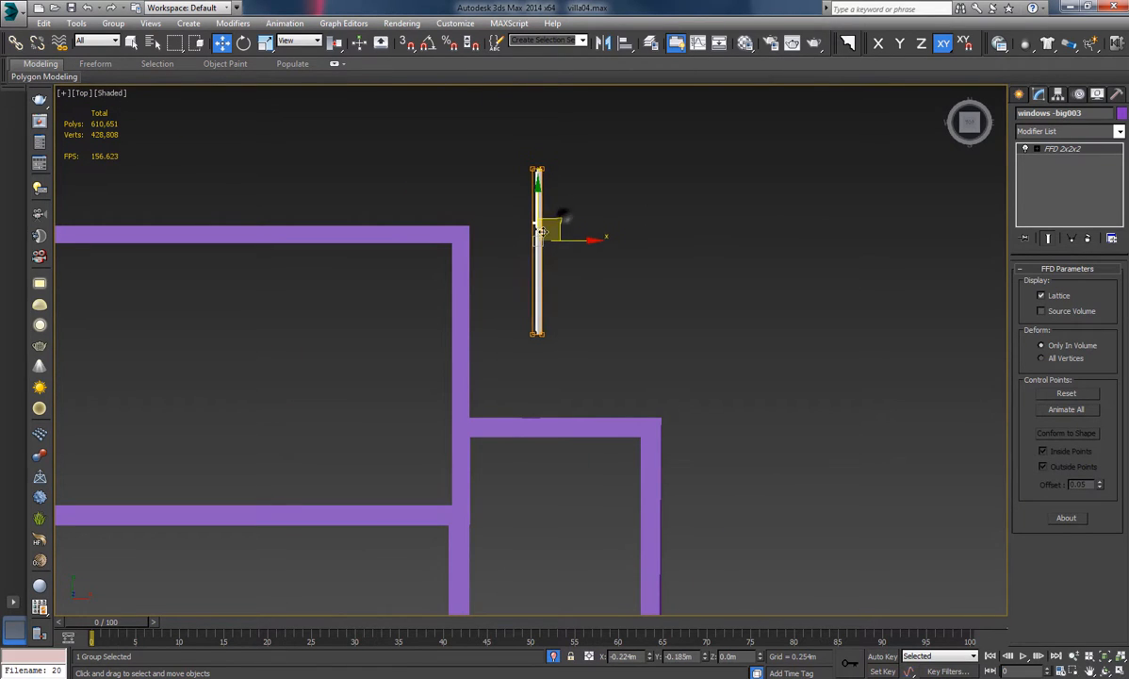
key("F3")
left_click_drag(528, 243, 515, 264)
scroll(472, 283, "up", 4)
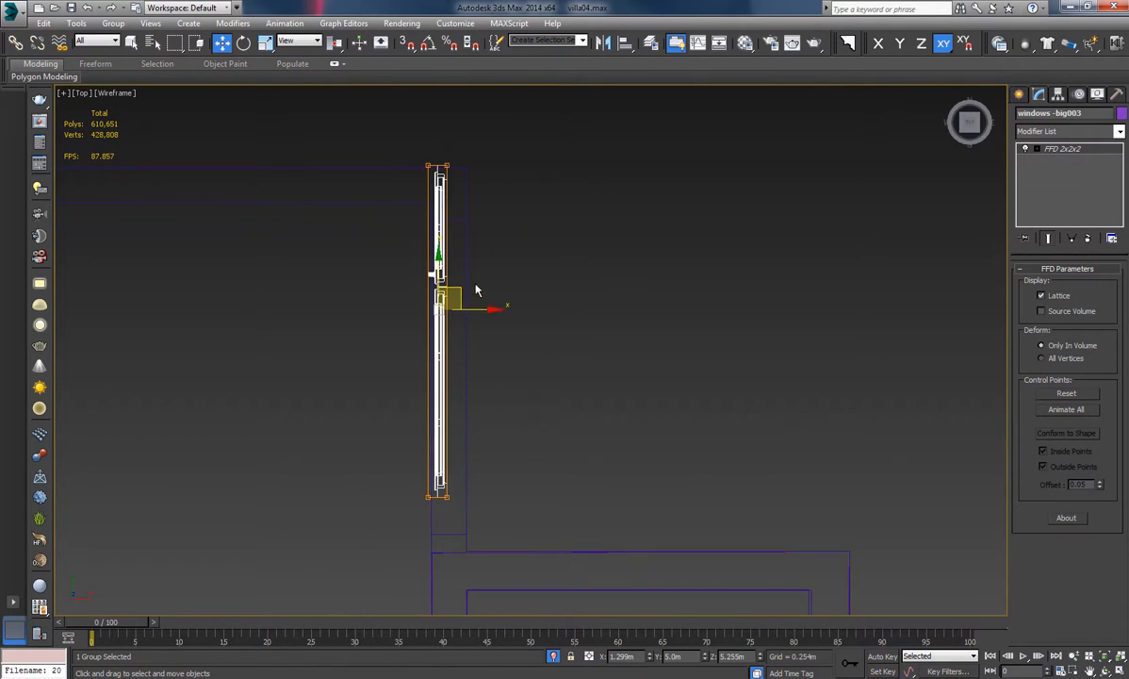
middle_click_drag(484, 294, 575, 246)
left_click_drag(554, 244, 563, 284)
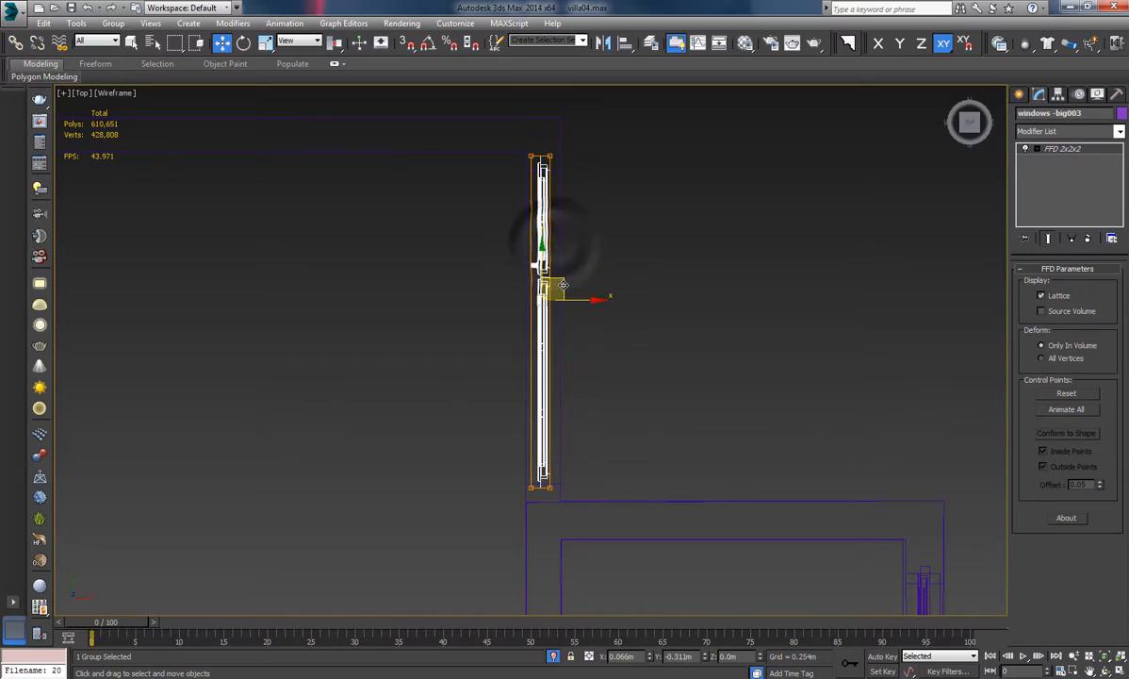
middle_click_drag(661, 241, 609, 247)
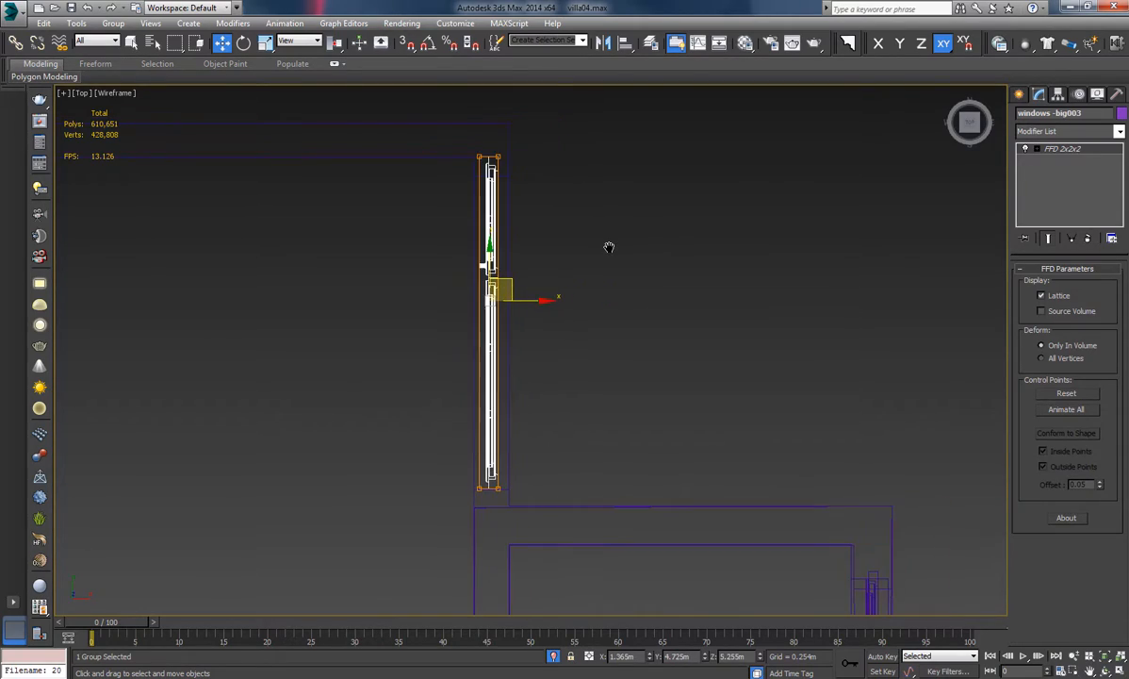
Back in shaded perspective, lower the window into the annex opening at Z about 2.048 m and shift it about -0.055 m along Y.
key("p")
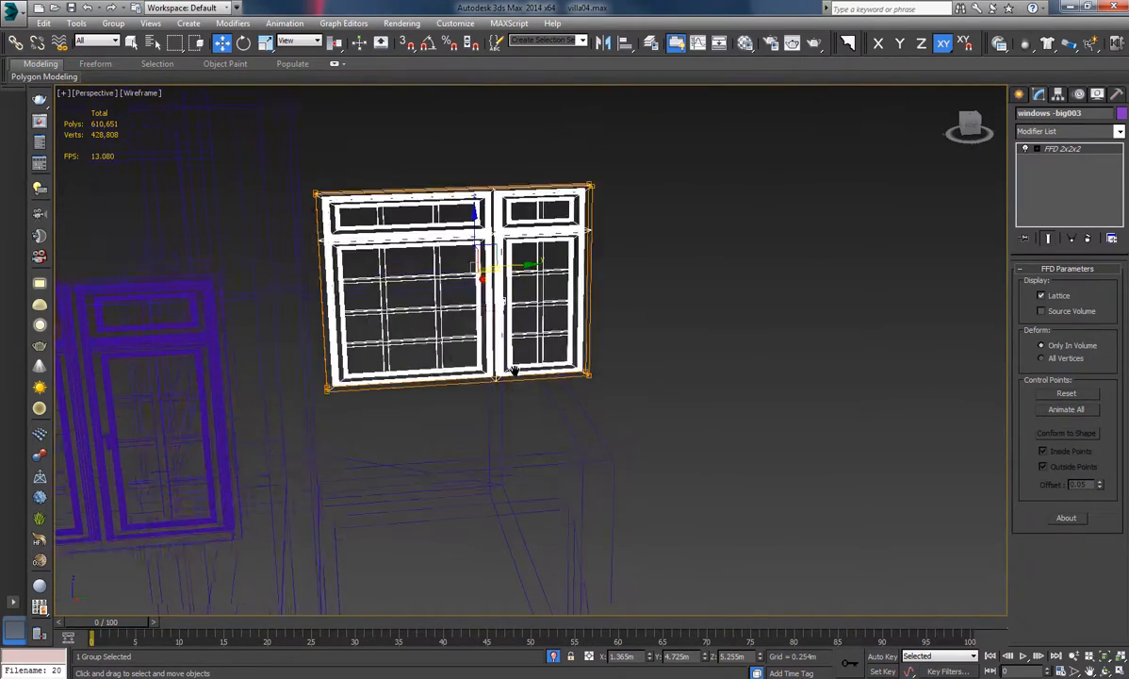
key("F3")
middle_click_drag(556, 384, 498, 118, "alt")
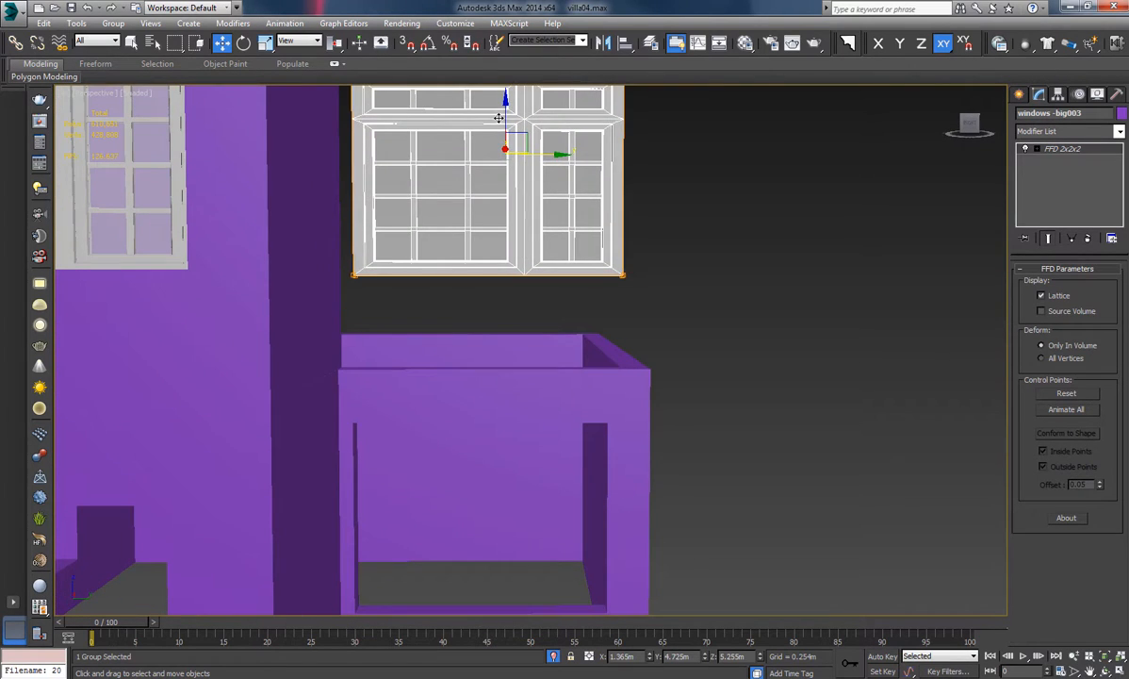
left_click_drag(509, 124, 510, 443)
key("z")
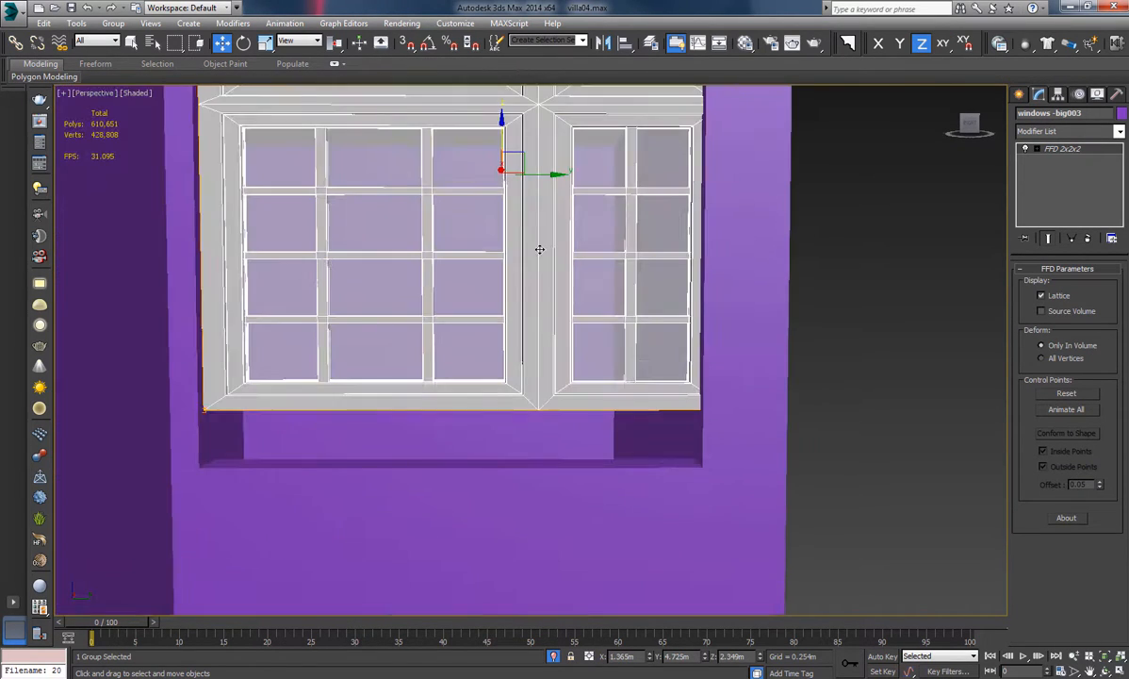
left_click_drag(501, 135, 503, 197)
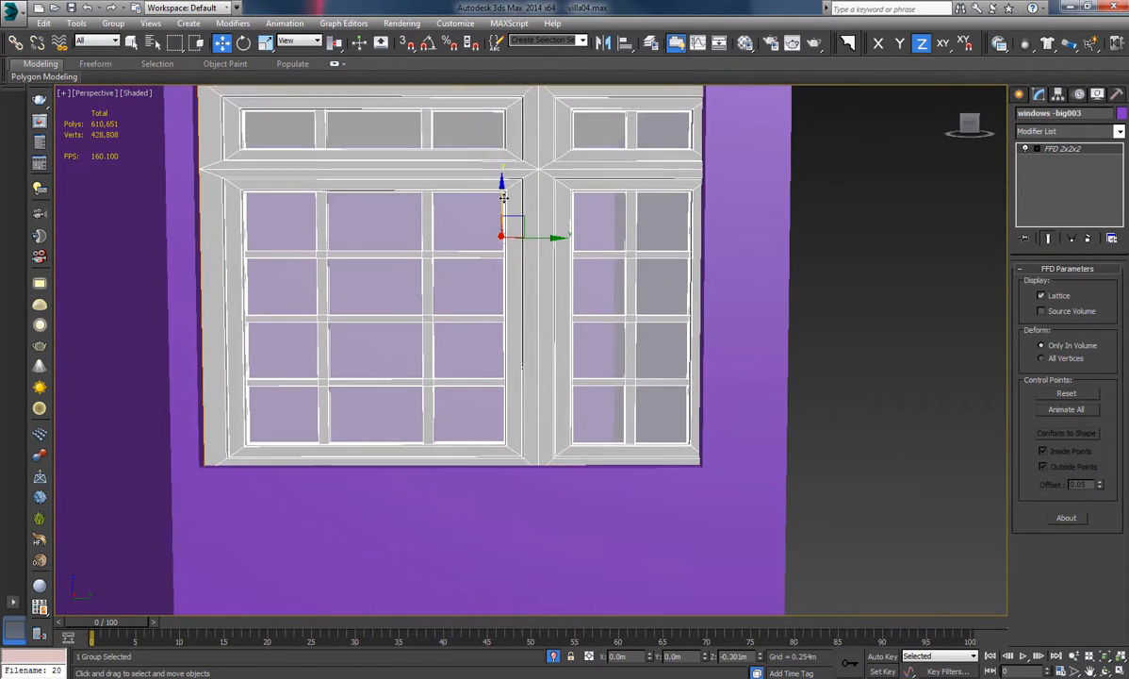
middle_click_drag(556, 223, 612, 303)
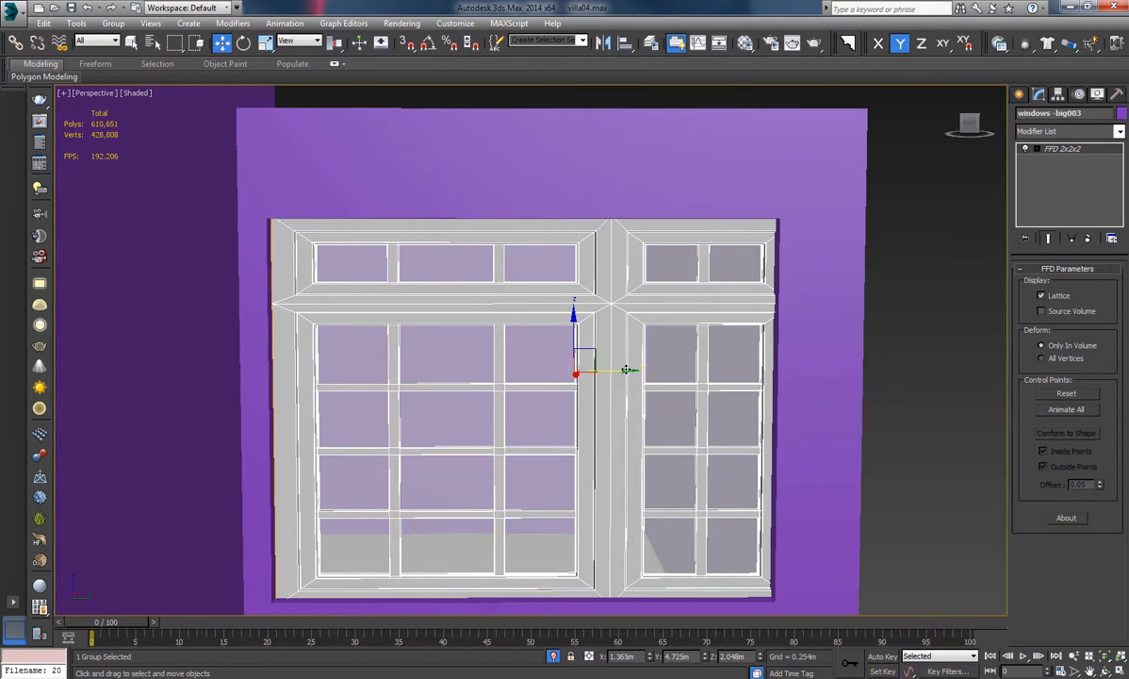
left_click_drag(626, 369, 616, 369)
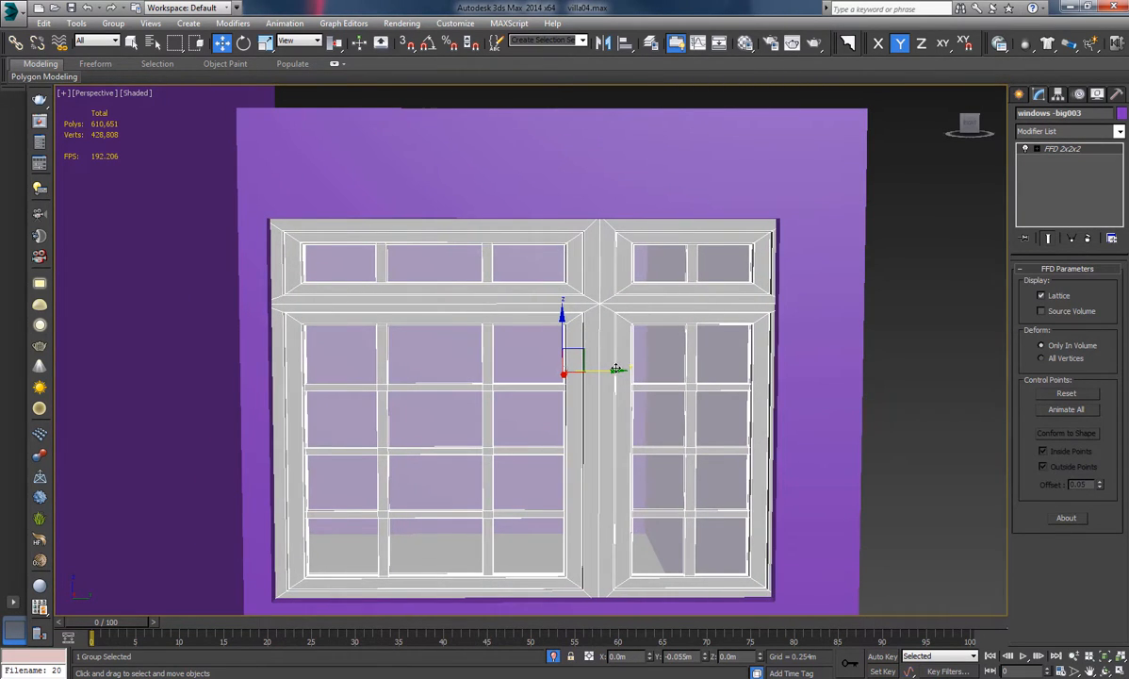
Adjust the annex window's right-side and top FFD control points to meet the opening's edges.
middle_click_drag(610, 405, 631, 315)
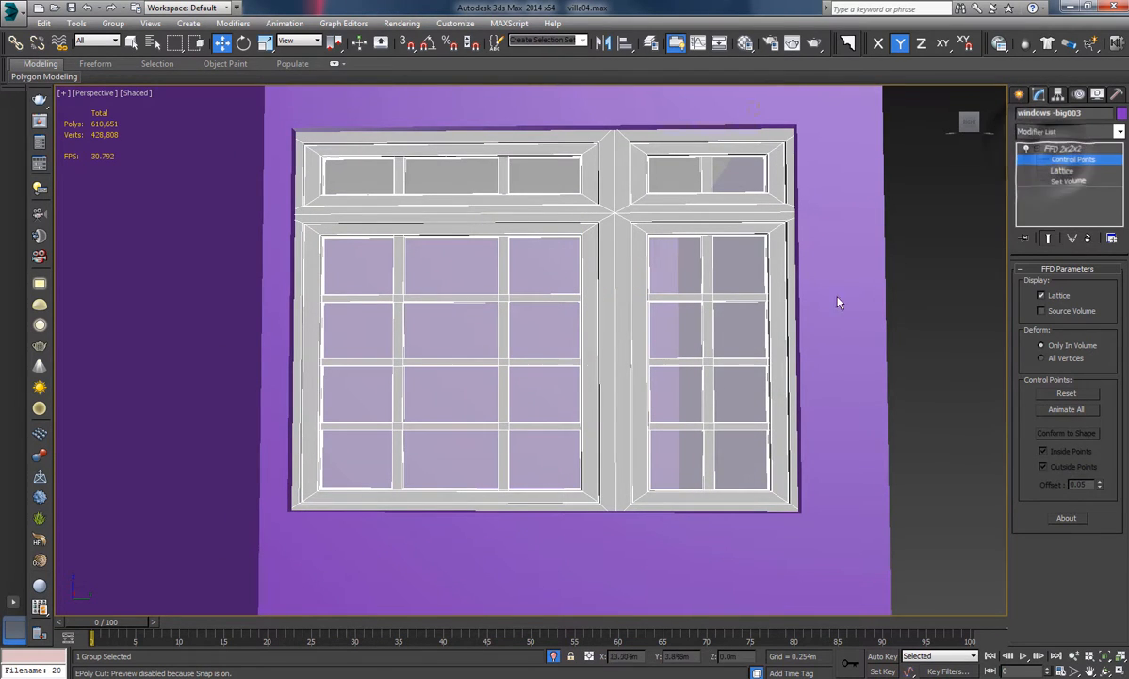
left_click_drag(853, 323, 842, 323)
middle_click_drag(840, 325, 827, 375, "alt")
middle_click_drag(839, 148, 859, 223)
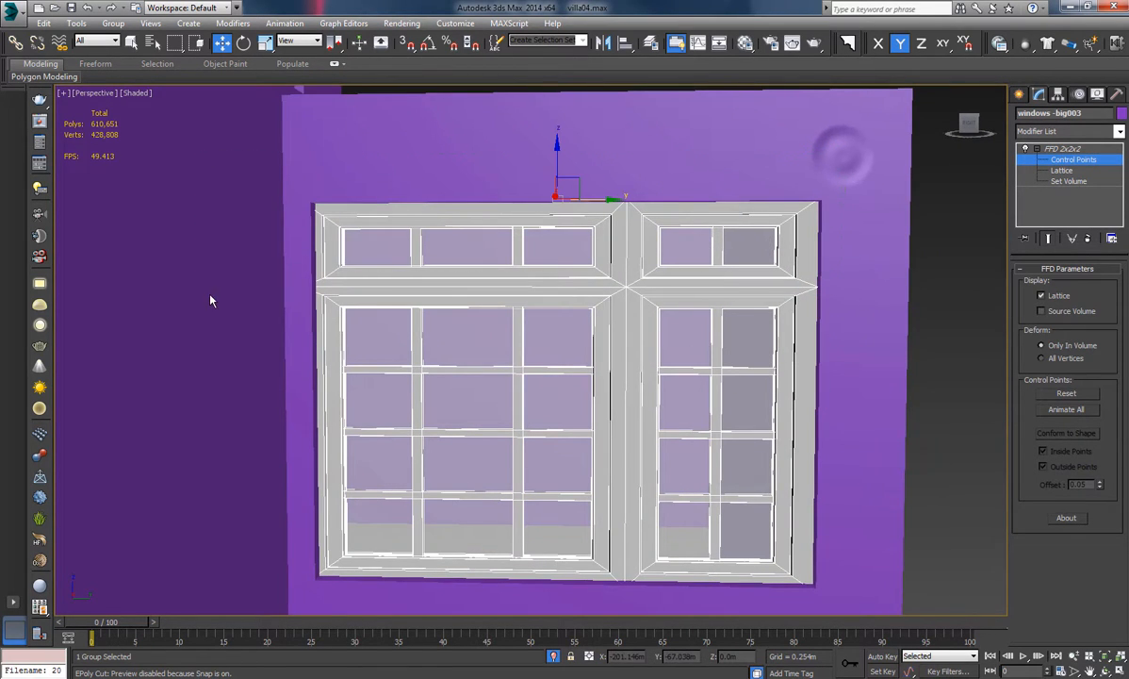
mouse_move(558, 157)
left_mouse_down()
mouse_move(559, 174)
mouse_move(561, 155)
left_mouse_up()
Adjust the annex window's bottom and left-side control points to the opening's edges, then leave control-point editing and deselect the window.
middle_click_drag(613, 310, 622, 341, "alt")
middle_click_drag(641, 421, 637, 280)
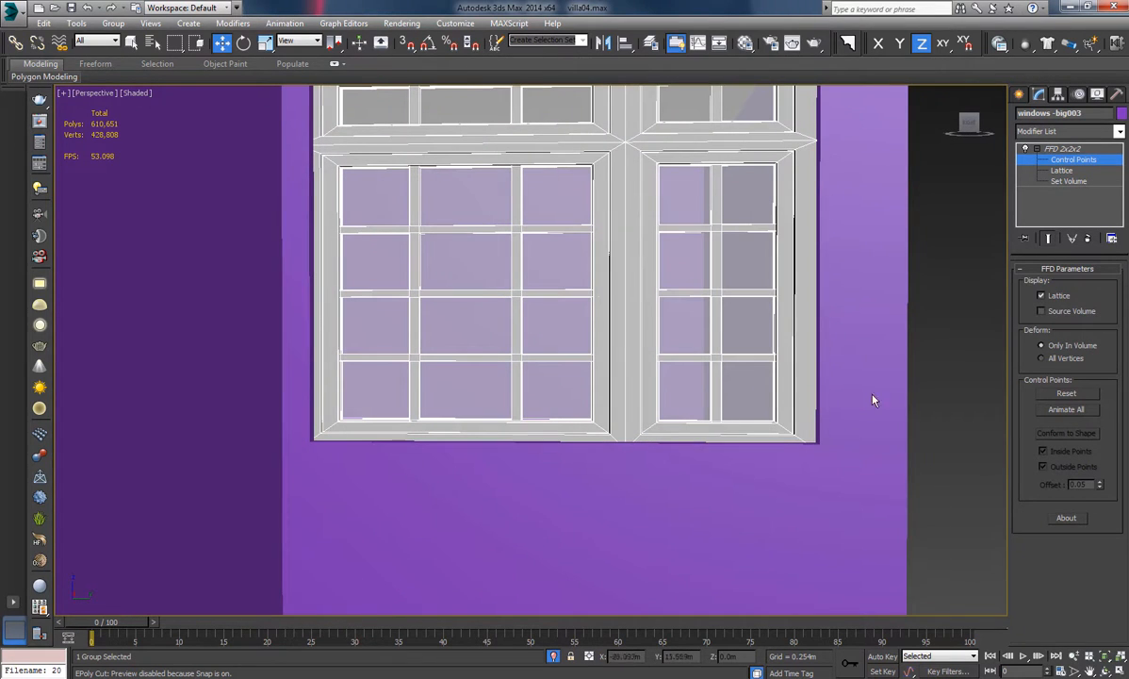
mouse_move(555, 414)
left_mouse_down()
mouse_move(555, 436)
mouse_move(554, 409)
left_mouse_up()
middle_click_drag(475, 345, 573, 454)
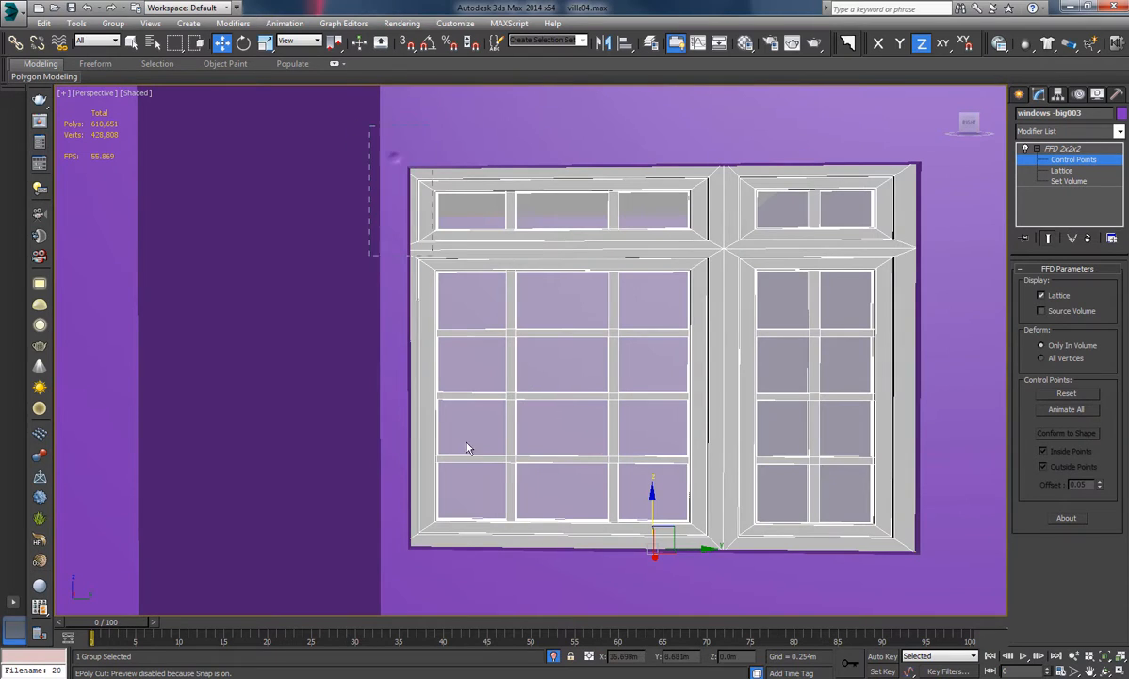
left_click_drag(438, 359, 451, 363)
scroll(611, 368, "down", 5)
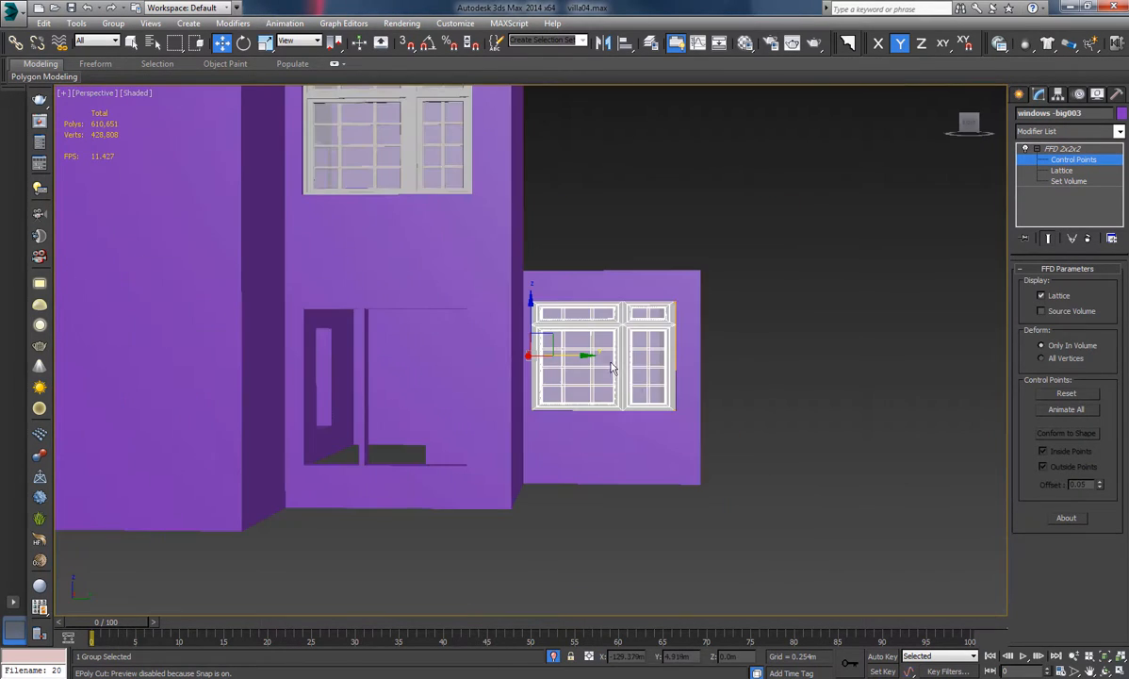
left_click(1077, 164)
left_click(909, 224)
Clone the annex window as an independent copy and place it inside the annex, near the main building's side wall.
middle_click_drag(693, 372, 537, 492, "alt")
left_click(605, 432)
mouse_move(545, 480)
left_mouse_down("shift")
mouse_move(702, 344)
mouse_move(686, 345)
left_mouse_up("shift")
left_click(577, 404)
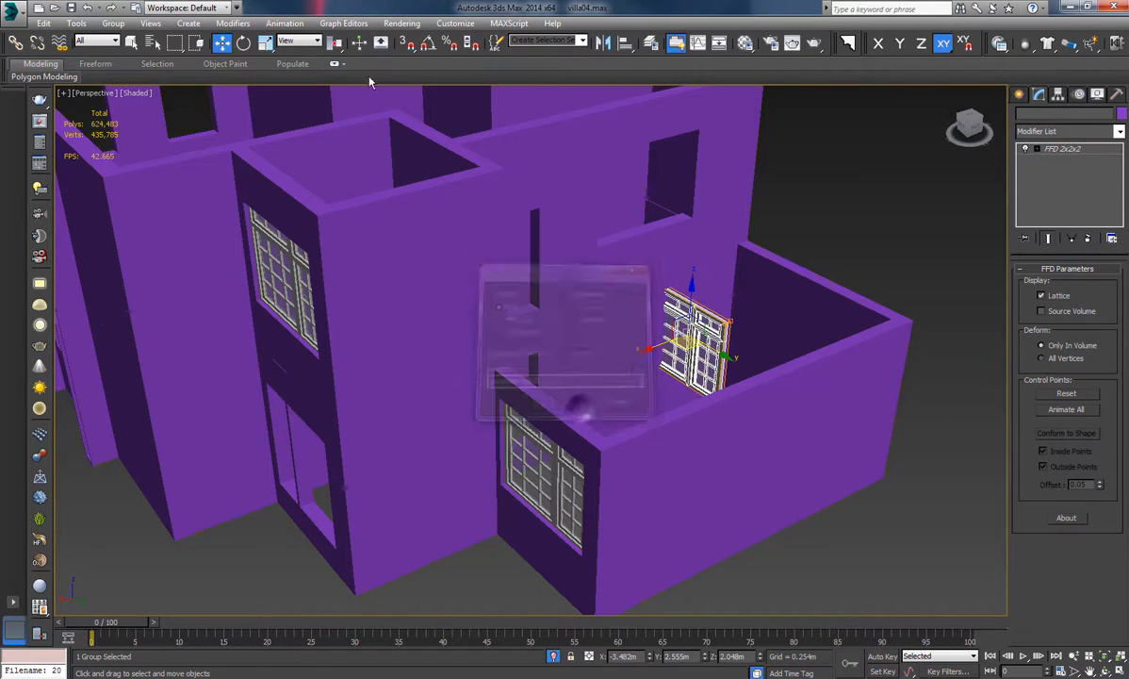
Rotate the cloned window 90° about the Z axis so it runs parallel to the main building's side wall.
right_click(243, 44)
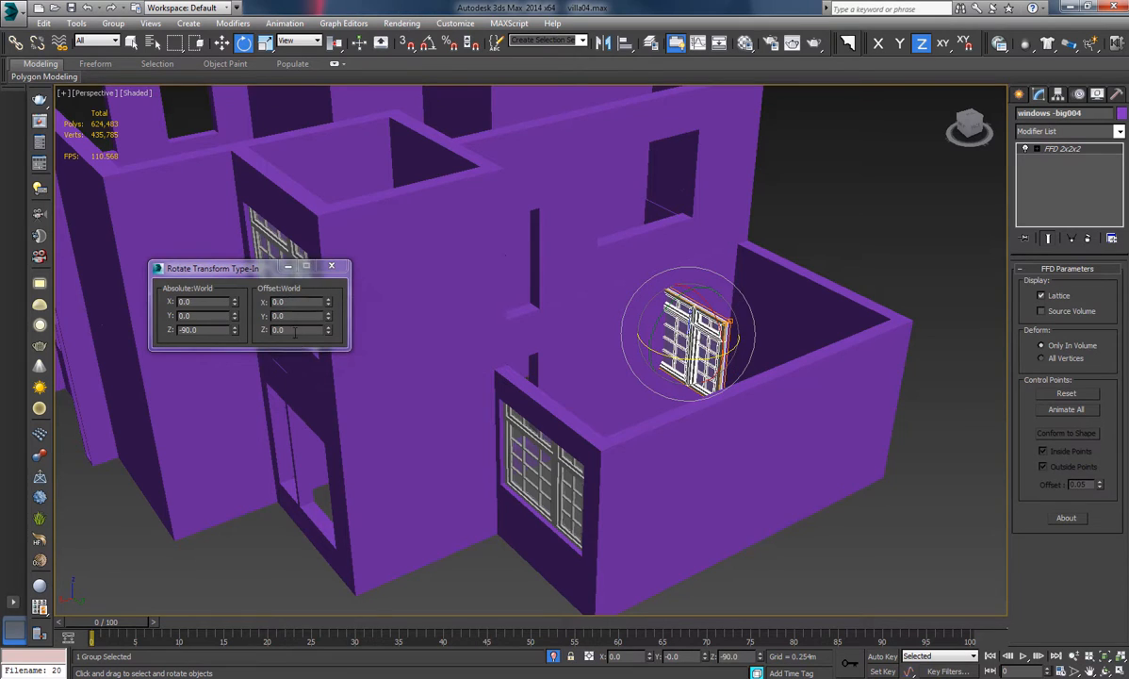
double_click(295, 330)
key("Return")
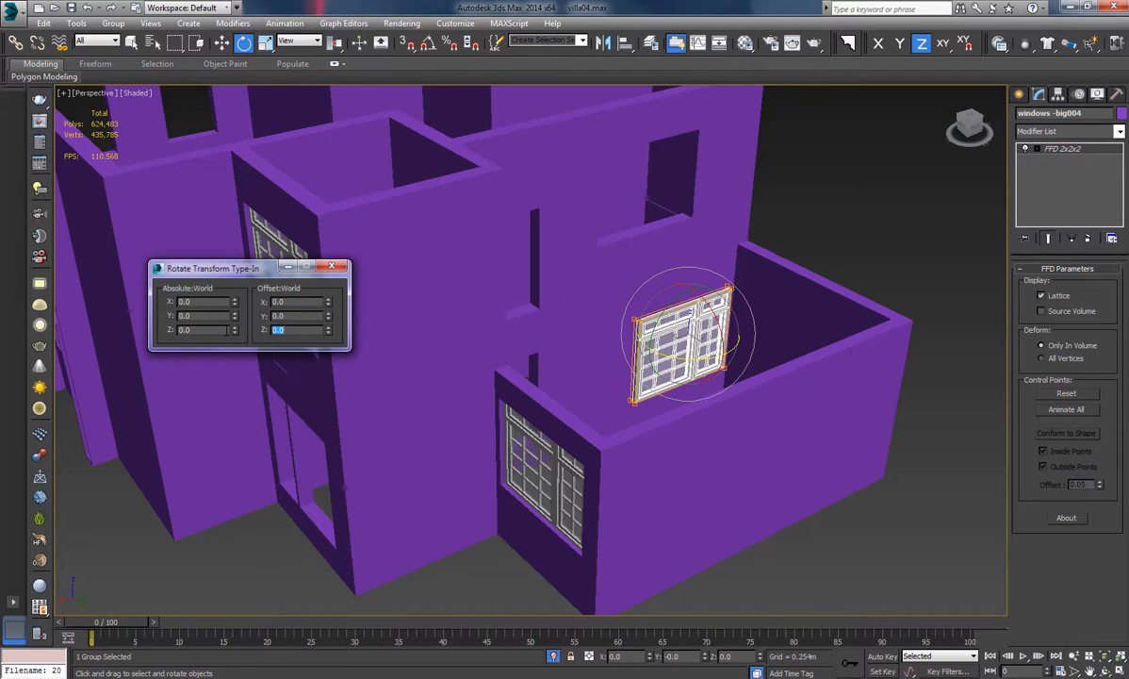
left_click(334, 267)
Raise the cloned window along the Z axis to the upper-floor wall opening, to a height of about 4.835 m.
middle_click_drag(839, 368, 645, 309, "alt")
scroll(730, 352, "up", 8)
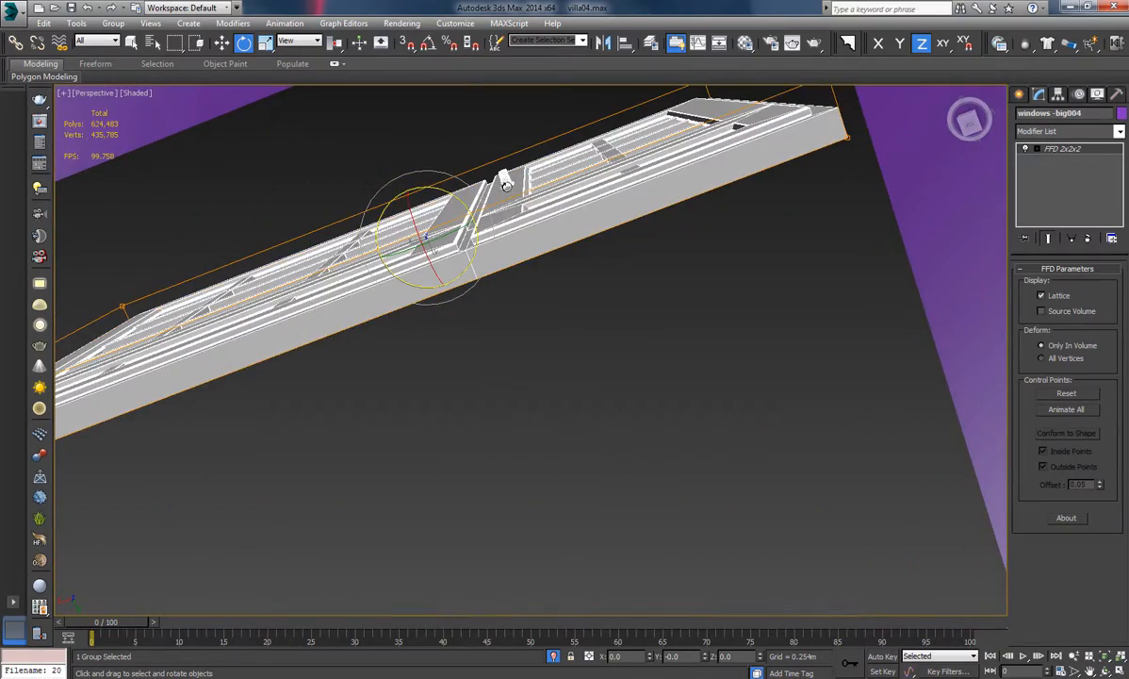
middle_click_drag(505, 184, 556, 302, "alt")
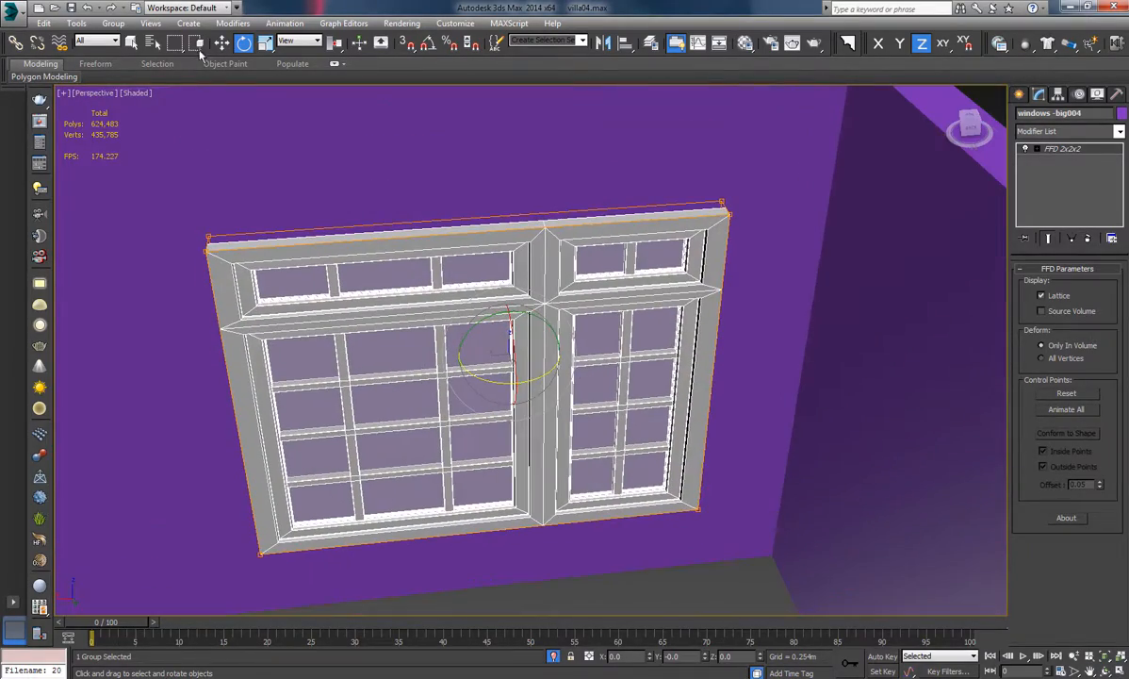
left_click(223, 50)
scroll(547, 387, "down", 6)
middle_click_drag(548, 404, 562, 384, "alt")
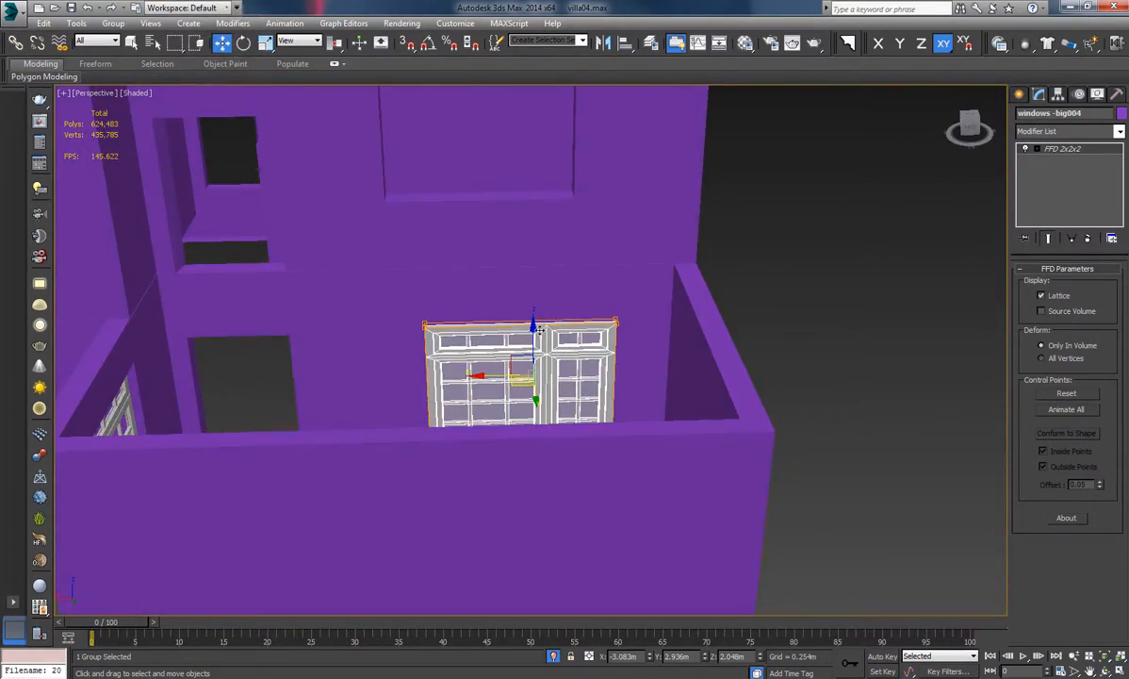
left_click_drag(533, 335, 534, 113)
middle_click_drag(489, 362, 509, 545)
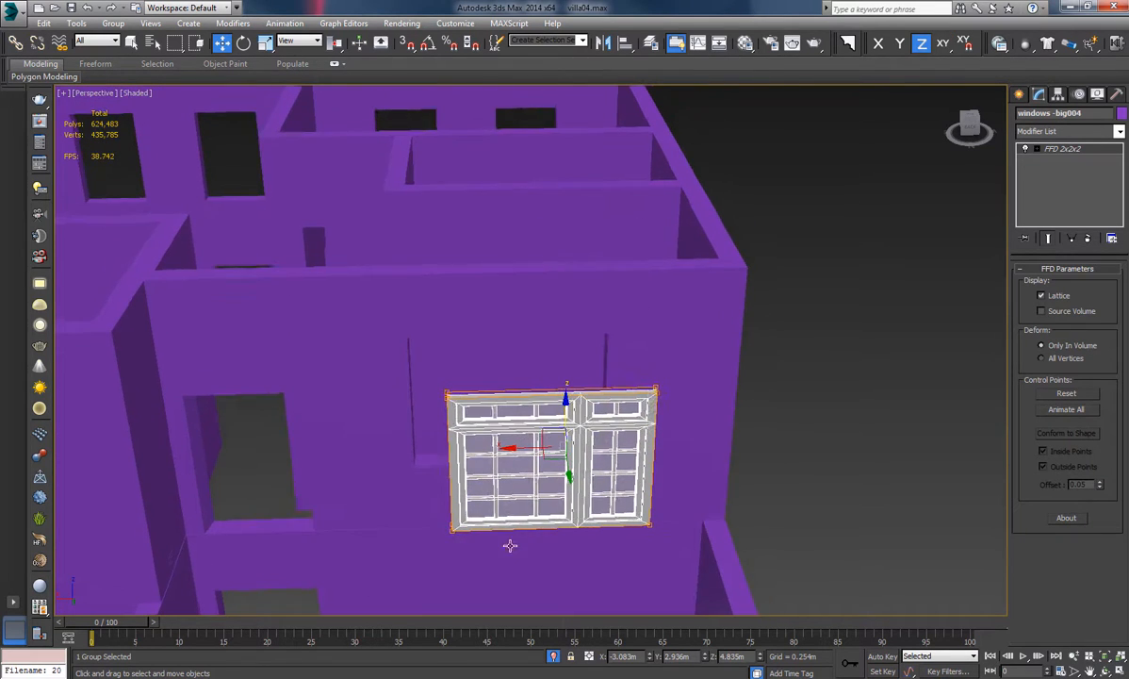
Move the cloned window in plan into the wall thickness, aligning one end with the side of the upper-floor opening.
key("t")
scroll(490, 405, "down", 4)
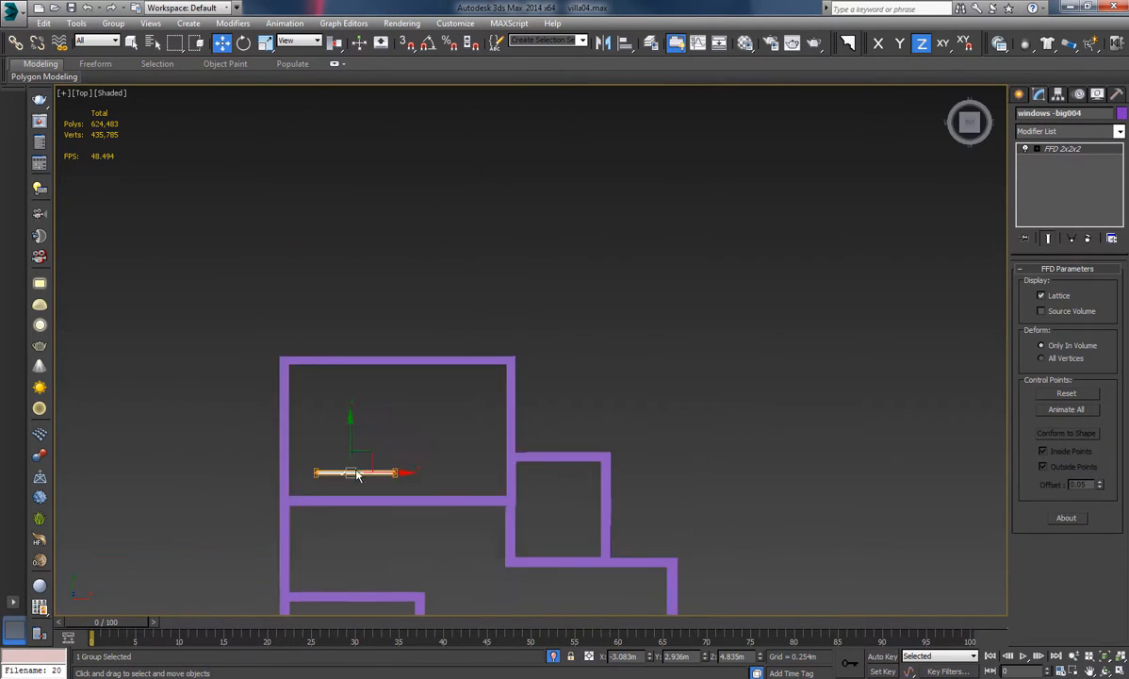
middle_click_drag(339, 467, 512, 394)
scroll(513, 387, "up", 2)
key("F3")
scroll(531, 411, "up", 4)
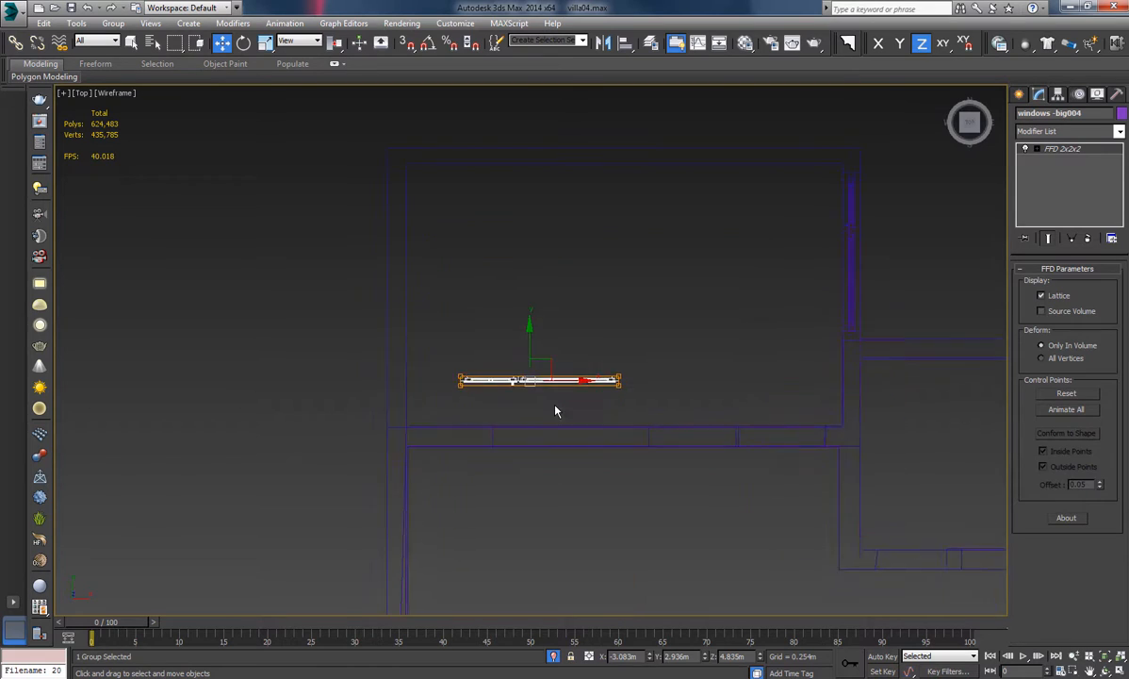
left_click_drag(529, 340, 588, 454)
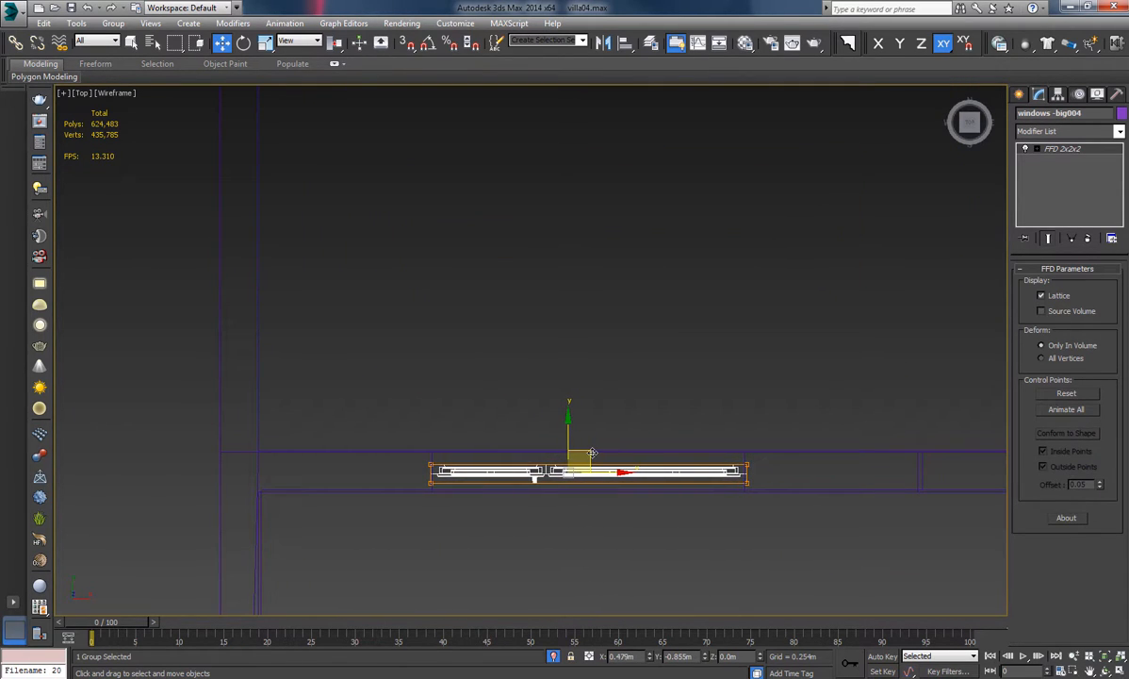
middle_click_drag(656, 420, 560, 396)
Raise the window toward the top edge of the upper-floor opening and deselect it.
key("p")
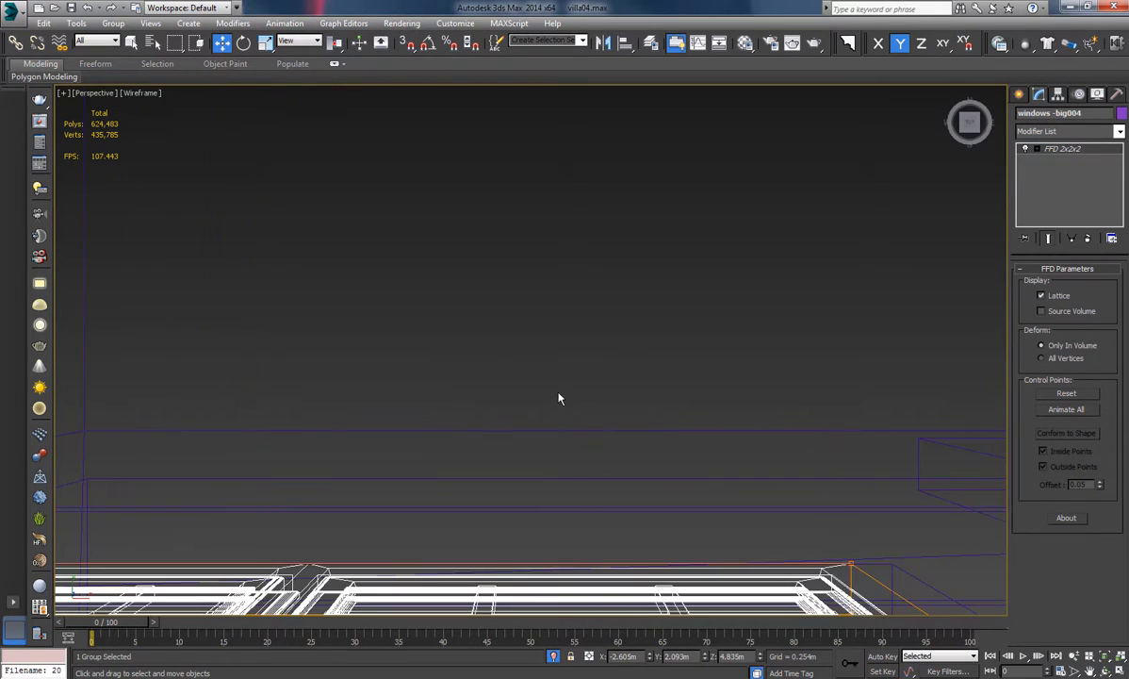
key("z")
mouse_move(650, 381)
middle_mouse_down("alt")
mouse_move(524, 463)
mouse_move(592, 360)
mouse_move(596, 382)
mouse_move(584, 357)
middle_mouse_up("alt")
key("F3")
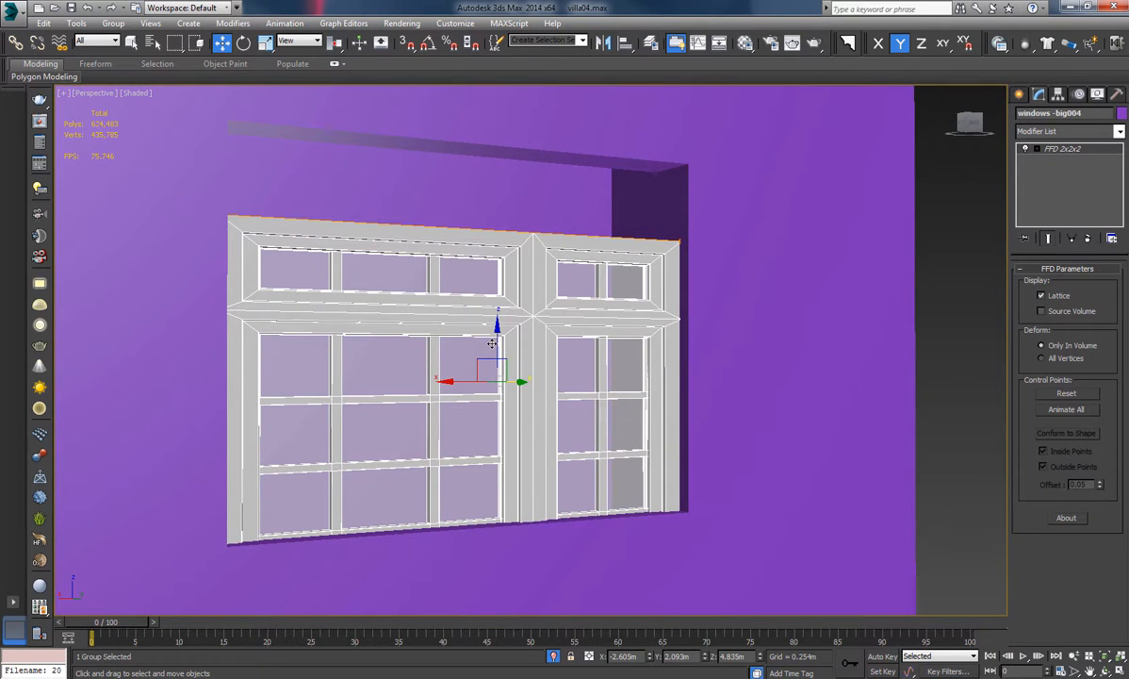
left_click_drag(495, 343, 507, 262)
middle_click_drag(622, 343, 502, 406, "alt")
scroll(607, 375, "down", 6)
scroll(569, 461, "down", 5)
scroll(530, 390, "up", 4)
left_click(514, 393)
scroll(439, 436, "up", 4)
scroll(520, 377, "up", 2)
scroll(466, 403, "down", 6)
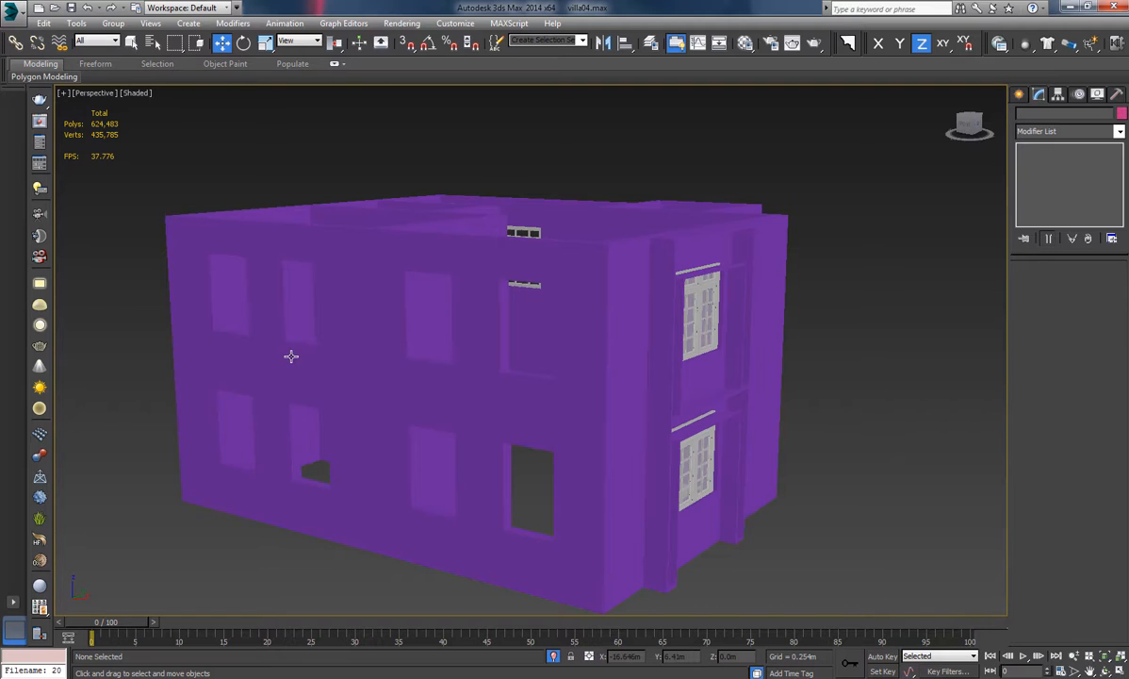
Choose 098.max from the Big projects folder as the file to merge into the scene.
left_click(12, 12)
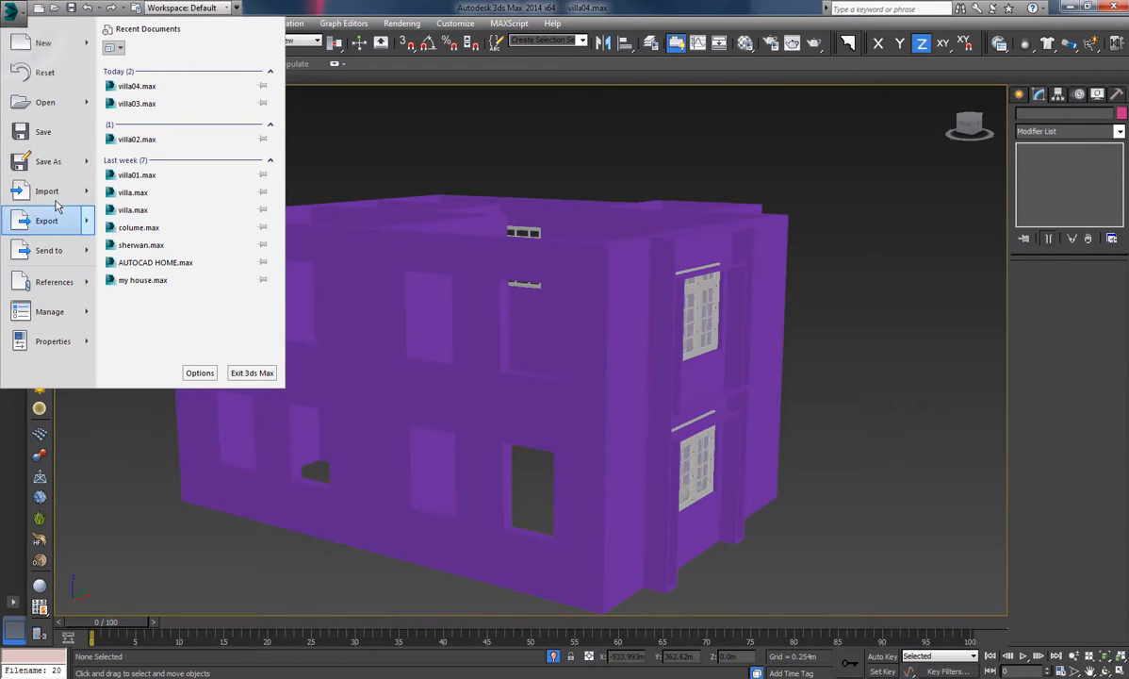
mouse_move(58, 197)
left_click(140, 139)
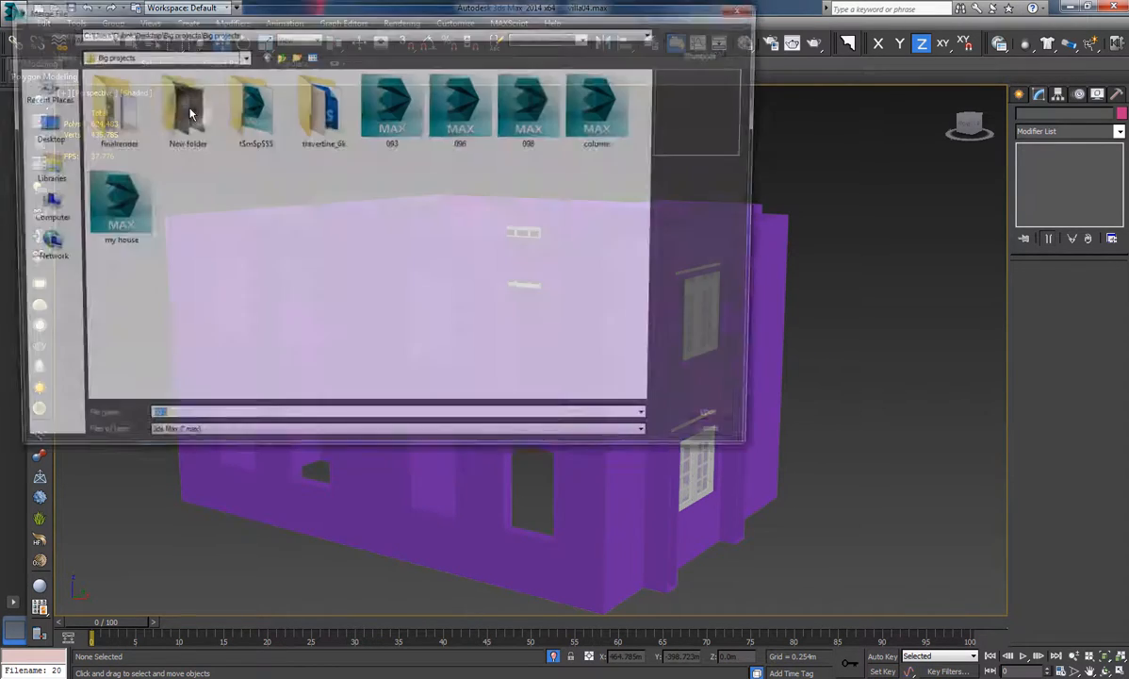
left_click(408, 138)
left_click(471, 129)
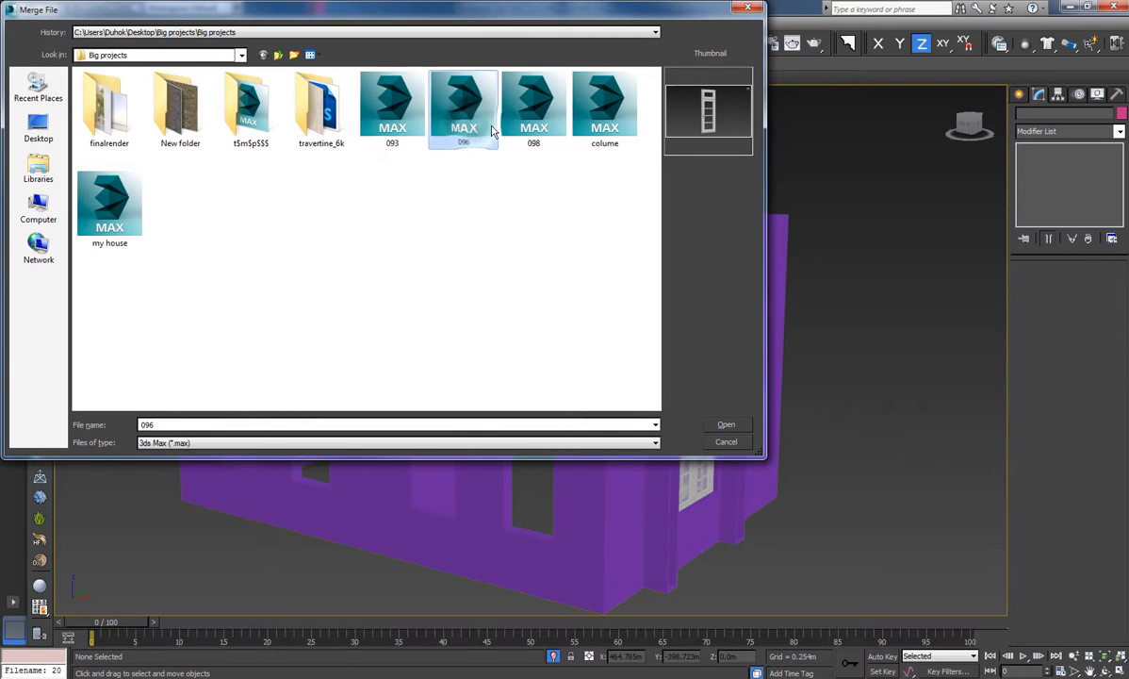
left_click(725, 425)
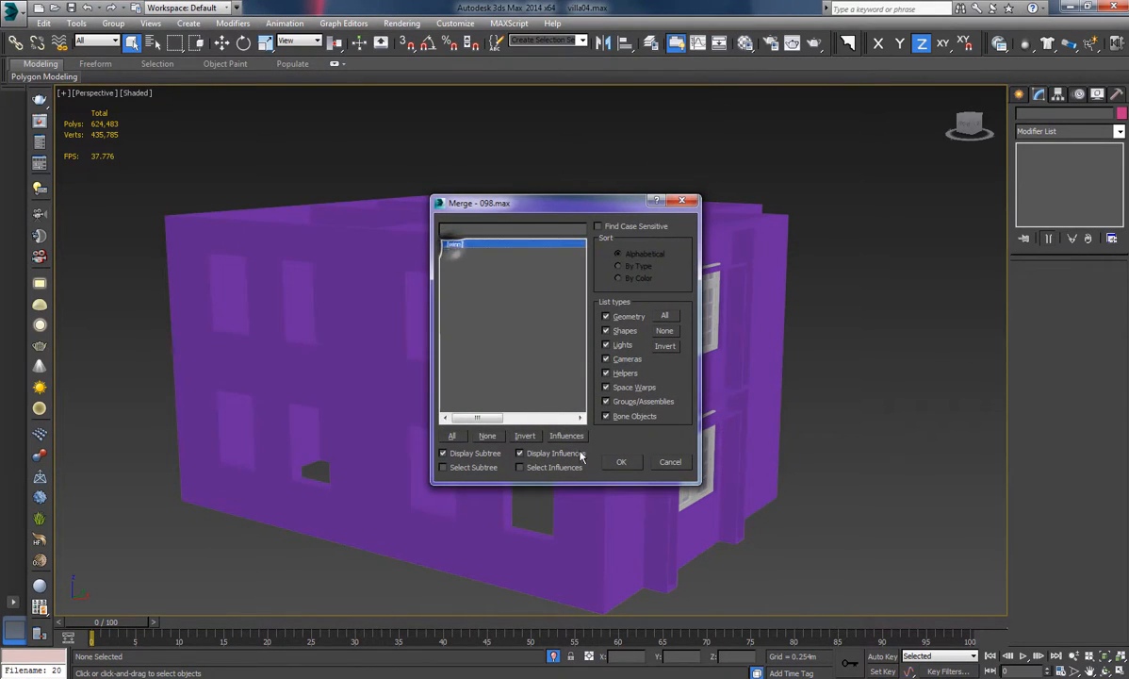
Merge the winn group into the scene, renaming its duplicate materials and using 02 - Defaultc for the last one.
left_click(623, 462)
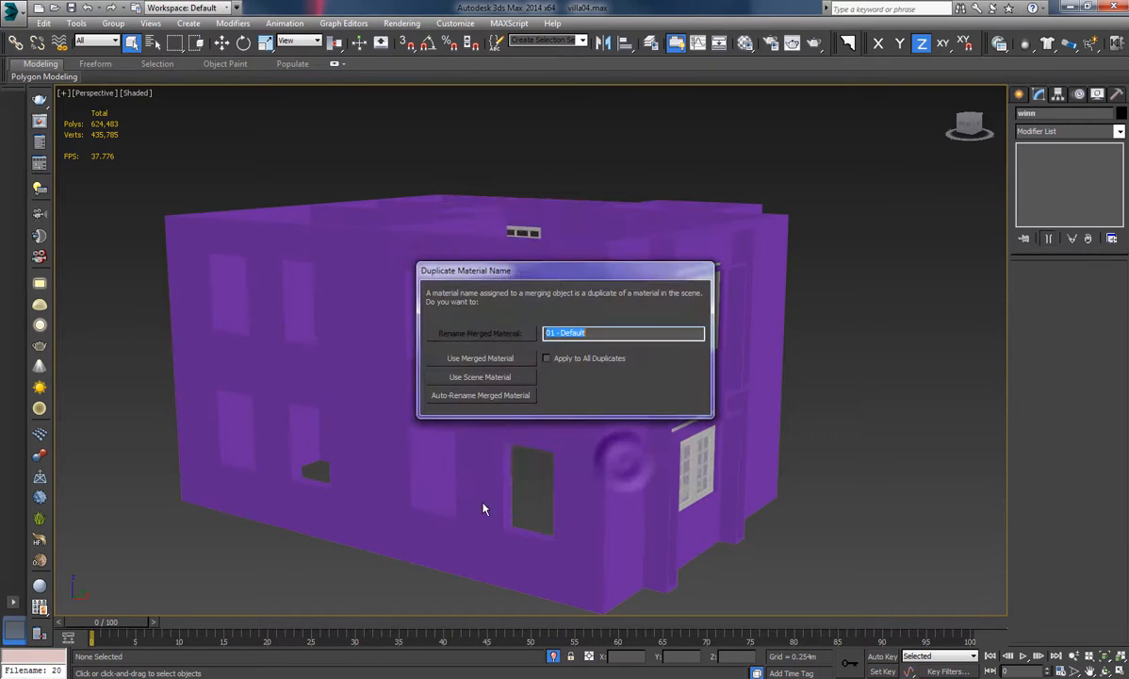
left_click(492, 343)
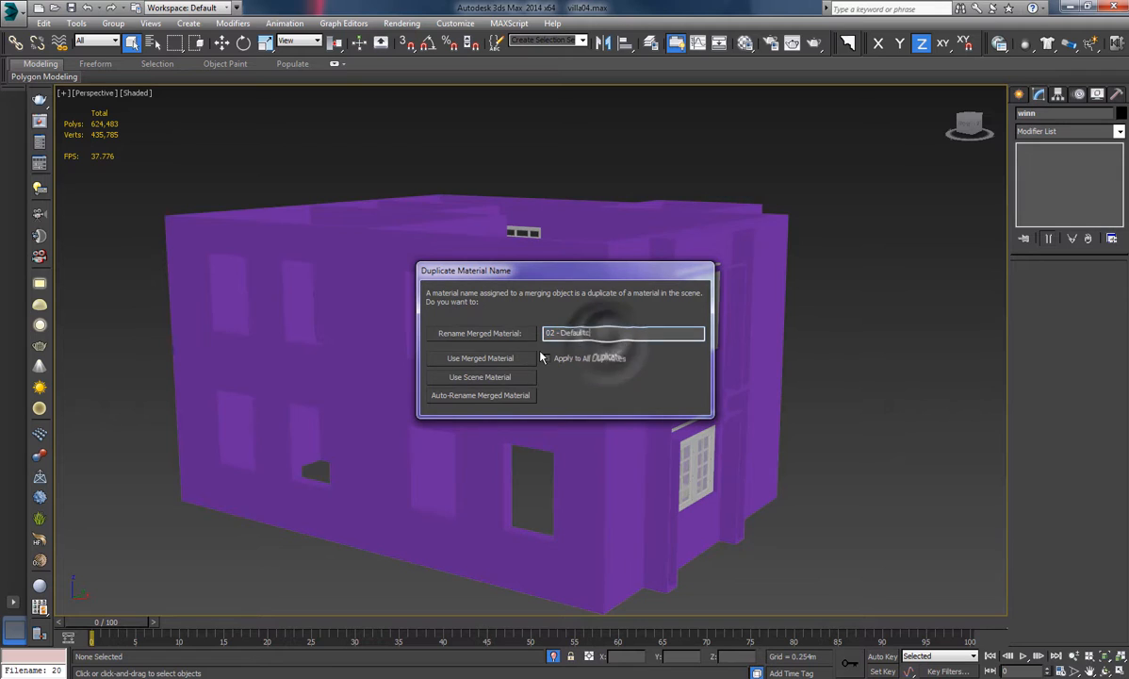
left_click(483, 333)
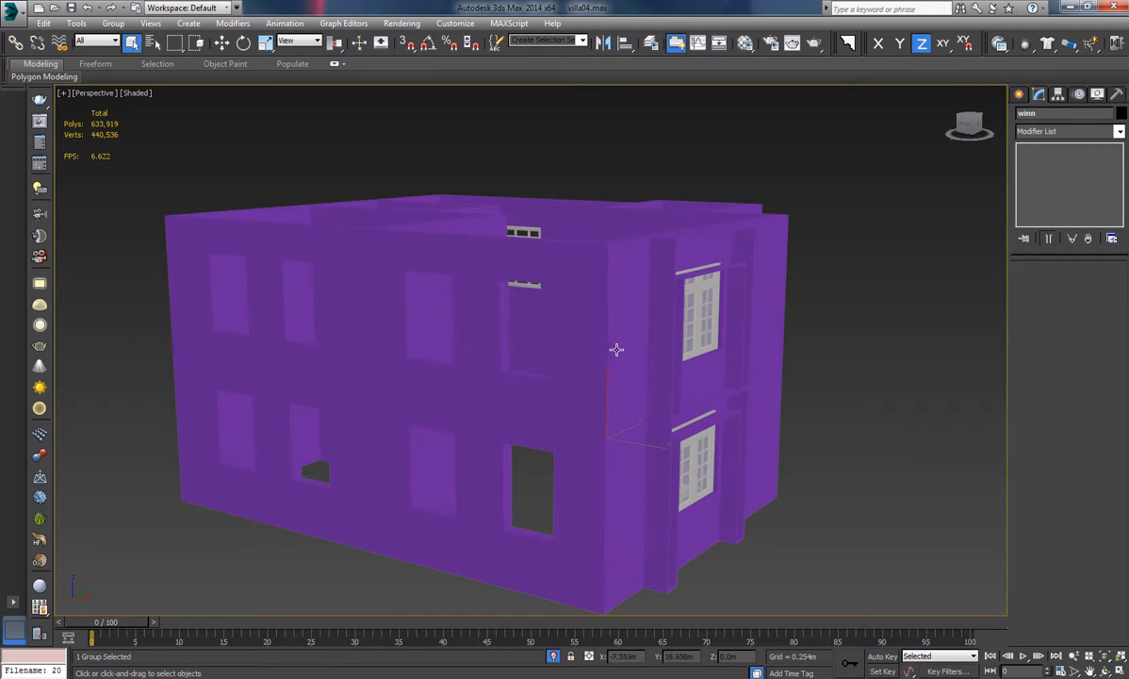
Move the merged narrow window along the Y axis to about -9.945 m, outside the wall with the tall narrow openings.
middle_click_drag(615, 348, 240, 358, "alt")
middle_click_drag(659, 354, 387, 495, "alt")
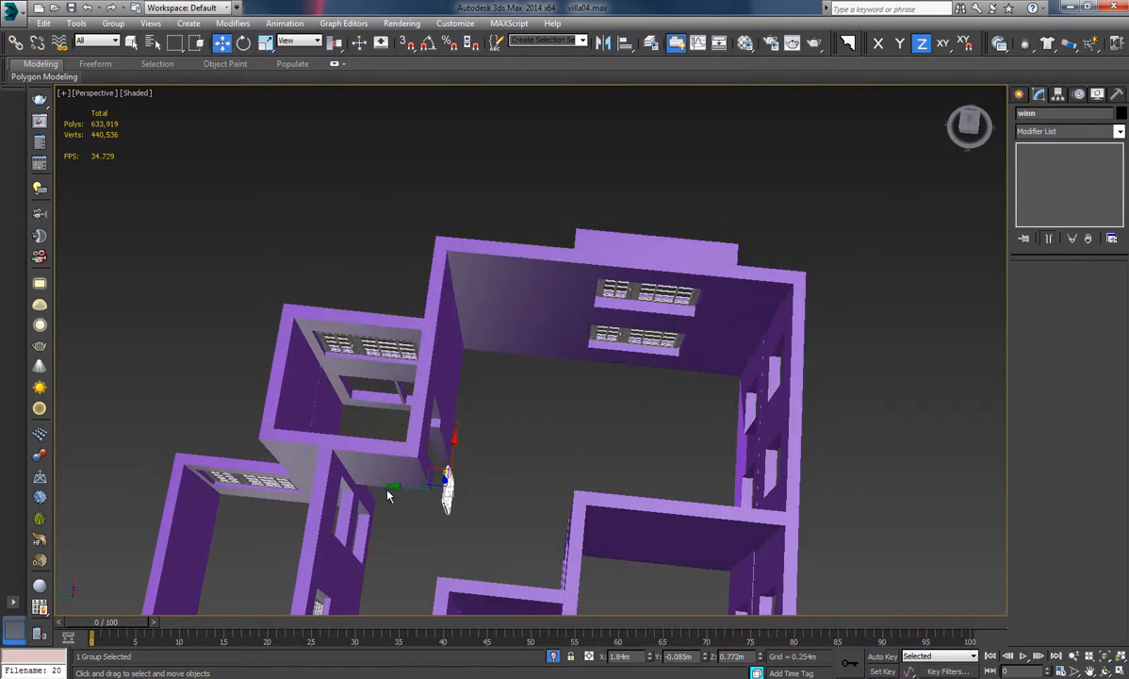
middle_click_drag(830, 539, 589, 405, "alt")
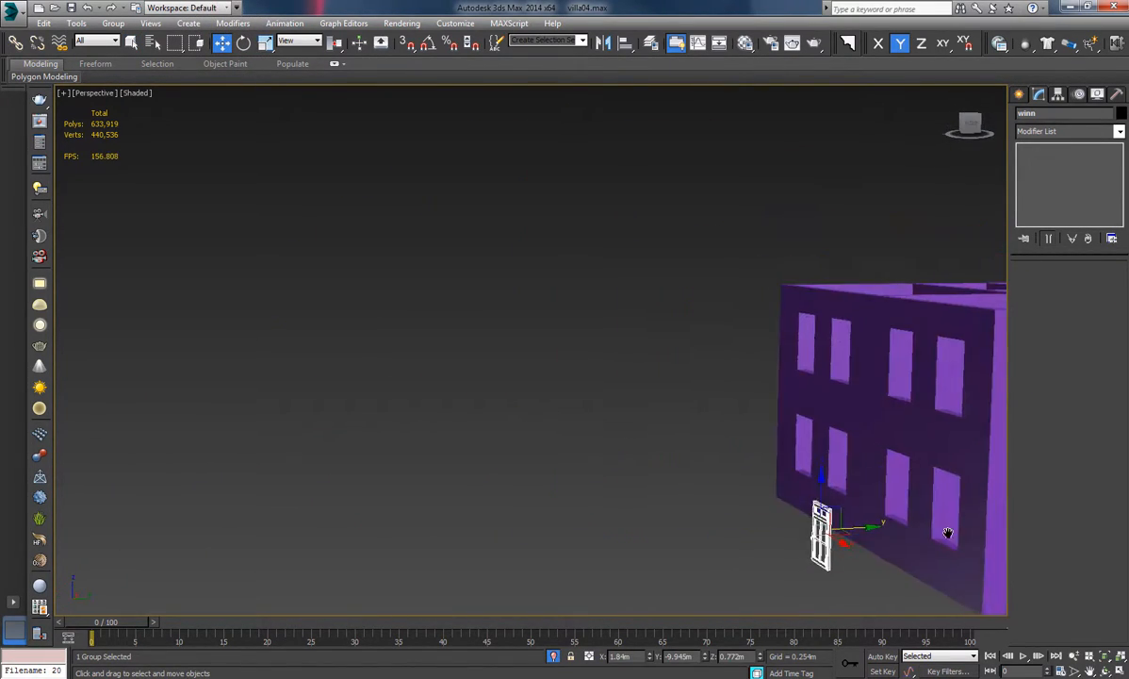
middle_click_drag(947, 532, 765, 437)
scroll(665, 438, "up", 5)
middle_click_drag(664, 438, 687, 450, "alt")
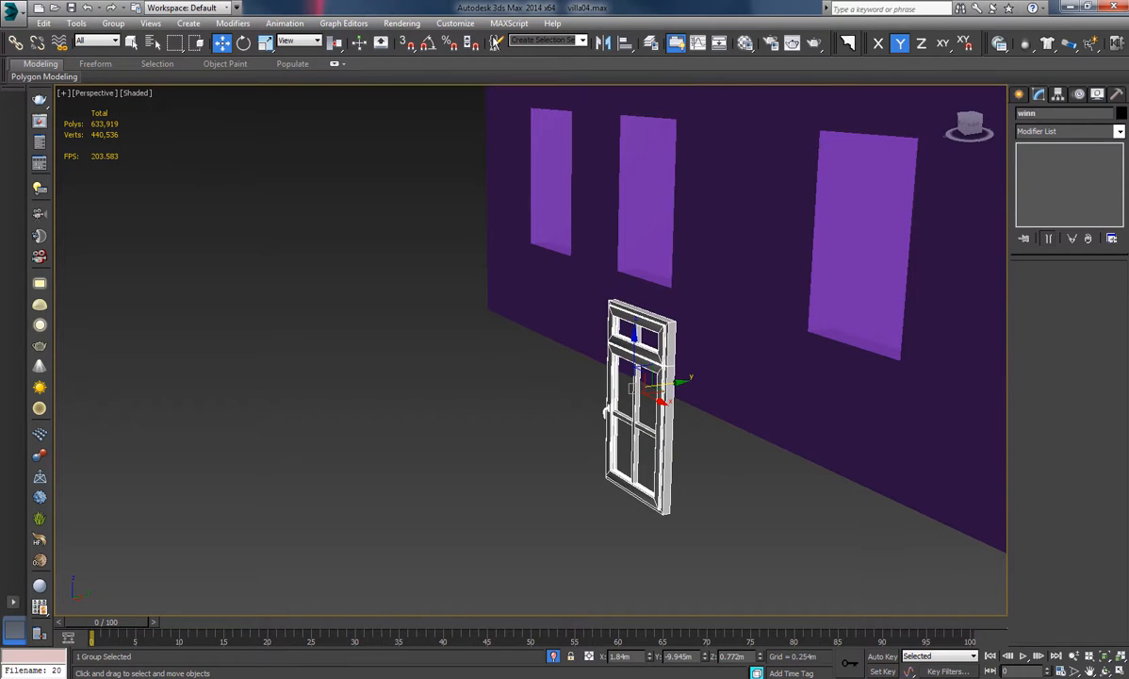
Mirror the narrow window about the Y axis without cloning it.
left_click(604, 43)
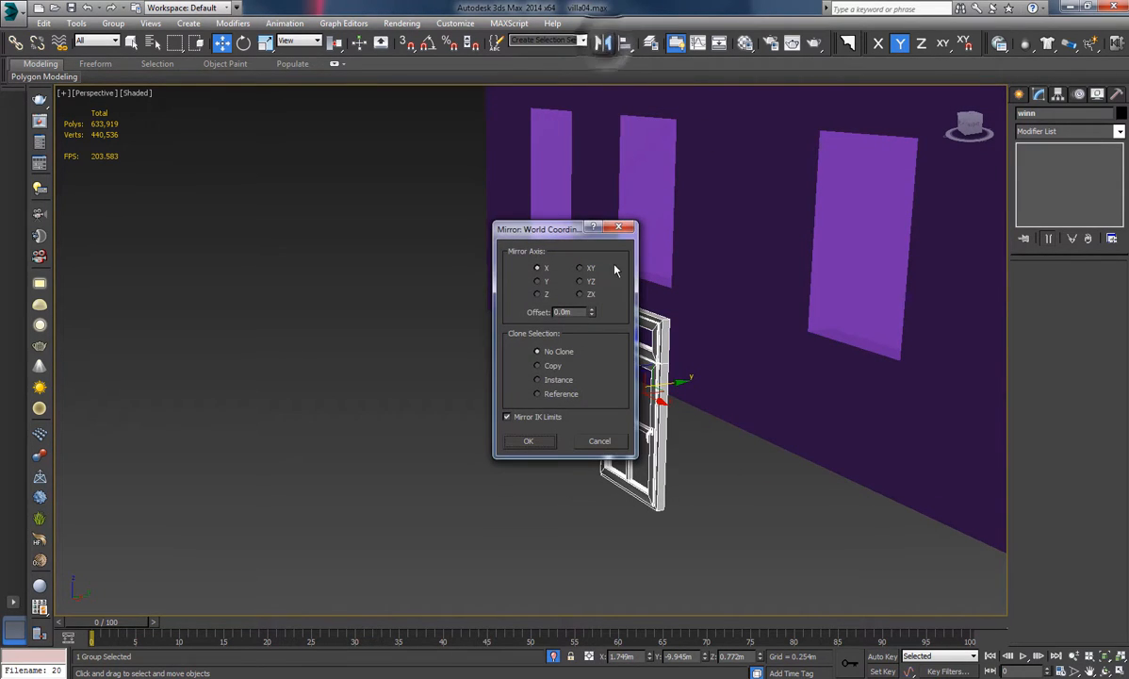
left_click(539, 286)
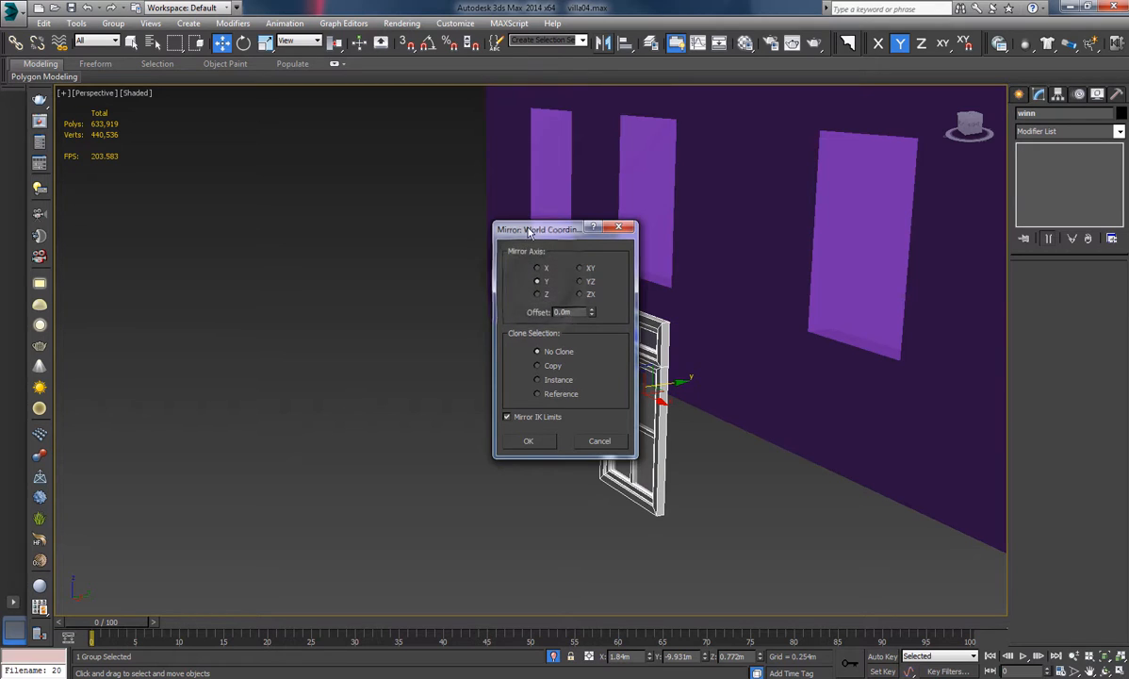
left_click_drag(528, 231, 344, 224)
left_click(350, 432)
Move the narrow window in plan into the wall thickness at the opening nearest the building's corner.
middle_click_drag(479, 444, 565, 452, "alt")
key("t")
scroll(565, 388, "down", 5)
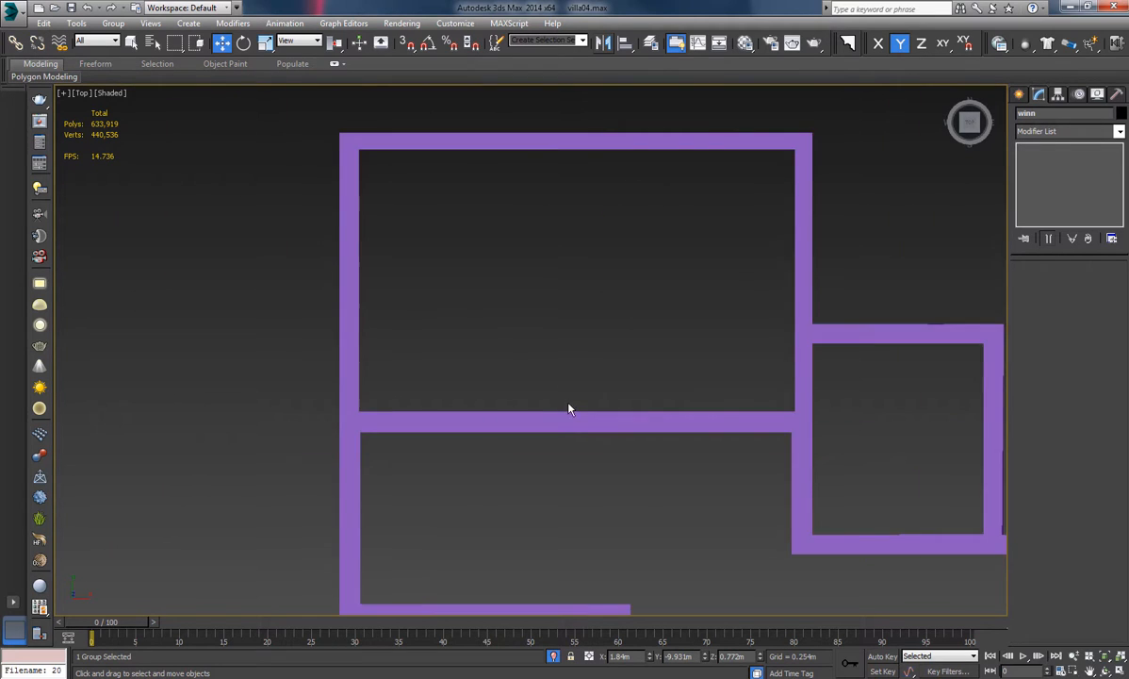
key("F3")
scroll(542, 362, "down", 3)
scroll(548, 426, "up", 2)
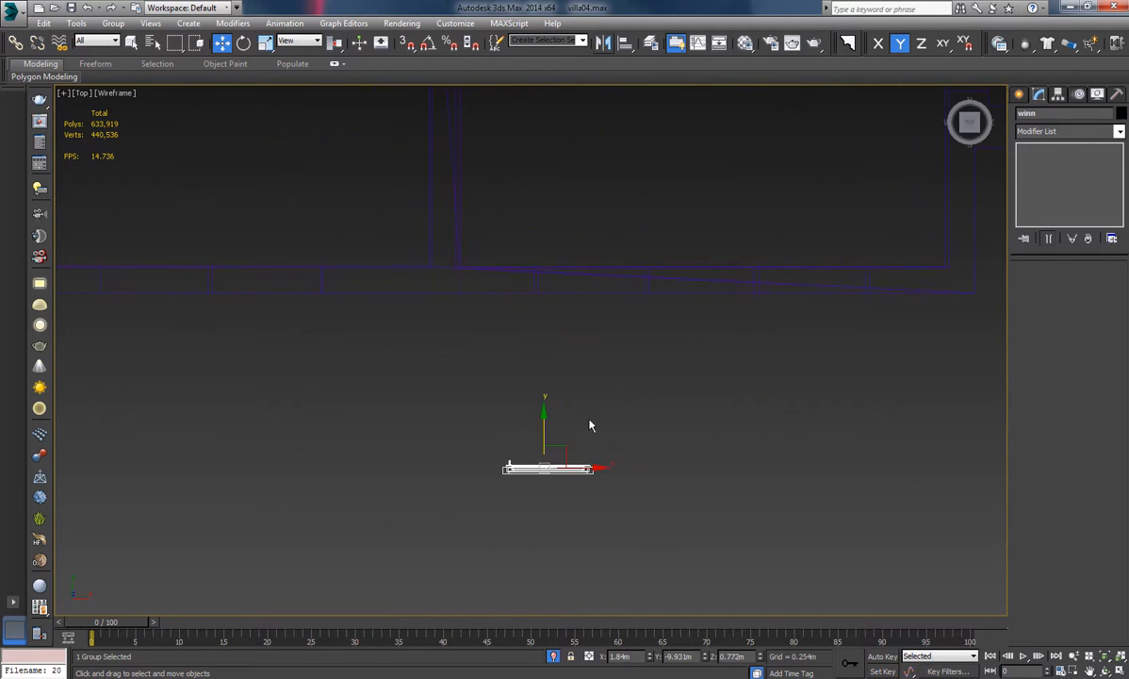
middle_click_drag(744, 306, 491, 415)
scroll(318, 408, "up", 2)
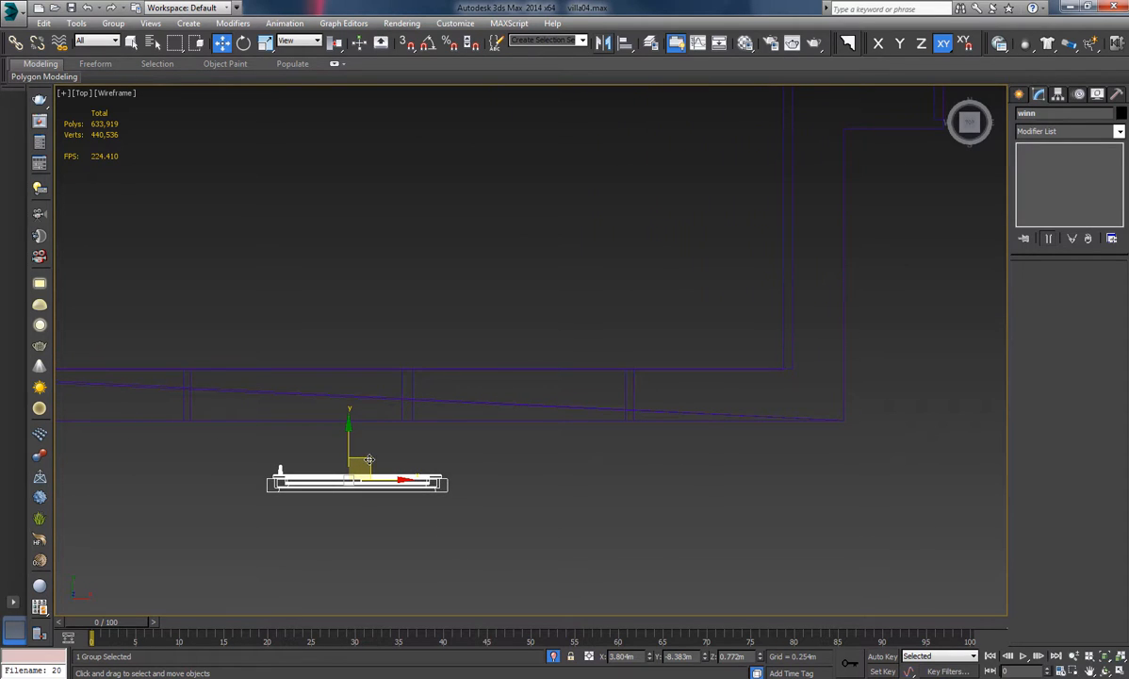
left_click_drag(369, 459, 533, 372)
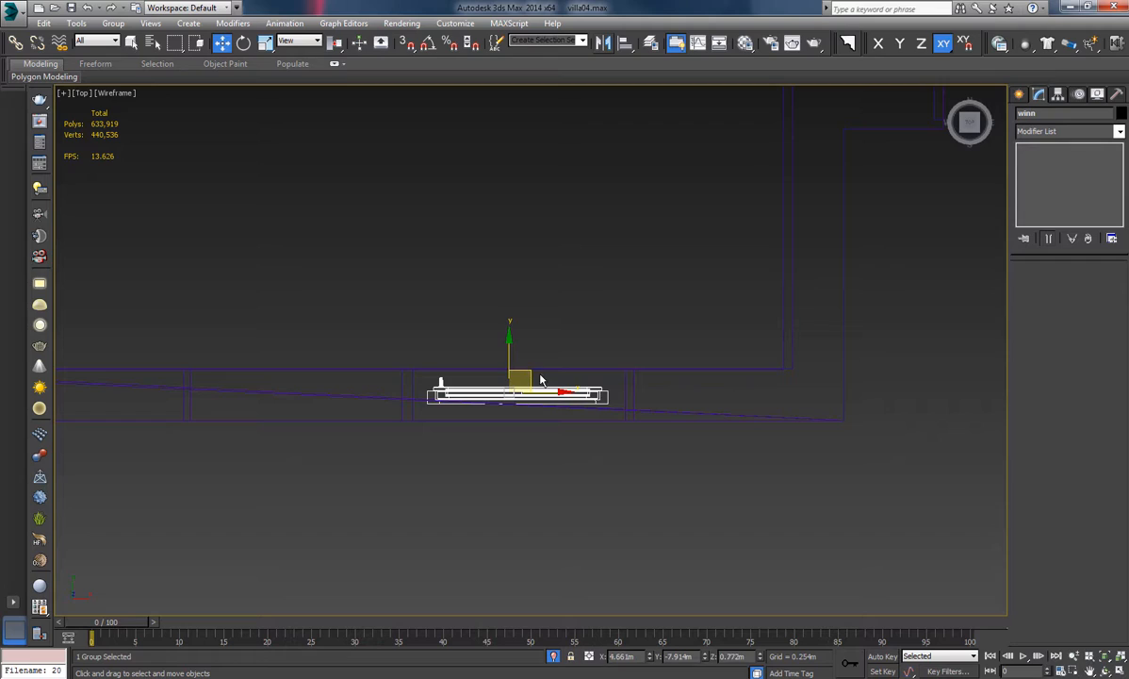
Raise the narrow window along the Z axis into the ground-floor opening, to a height of about 2.093 m.
key("p")
mouse_move(540, 379)
middle_mouse_down("alt")
mouse_move(610, 388)
mouse_move(567, 522)
mouse_move(627, 328)
mouse_move(599, 397)
mouse_move(585, 398)
mouse_move(597, 363)
middle_mouse_up("alt")
key("F3")
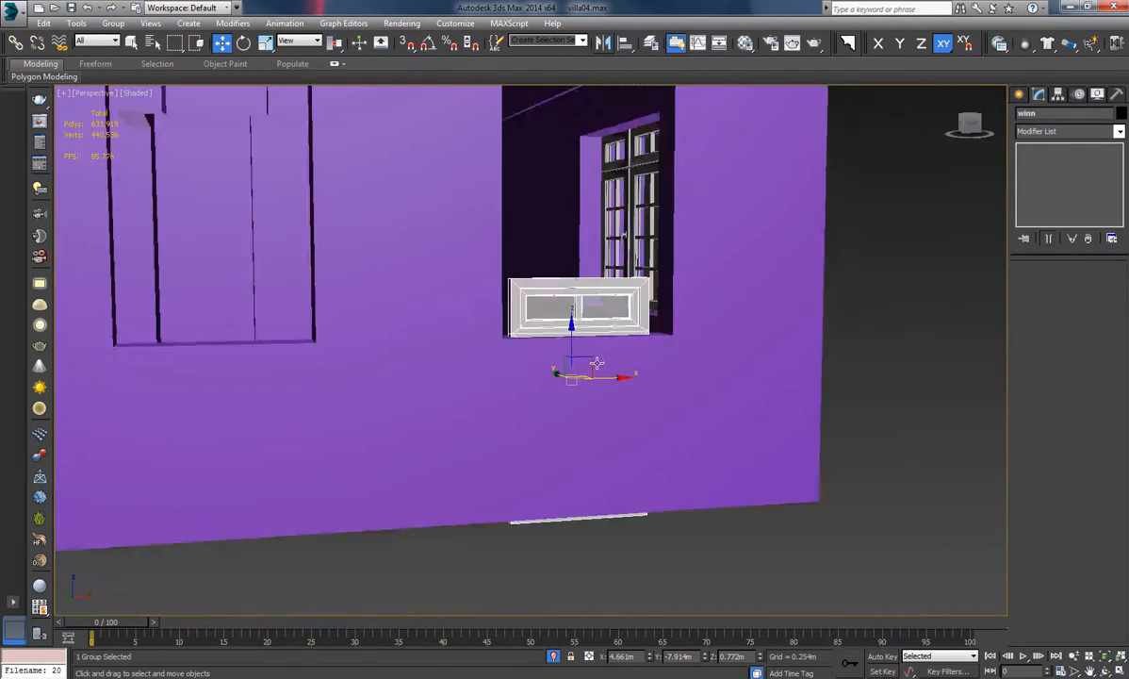
scroll(595, 418, "down", 4)
left_click_drag(578, 364, 597, 238)
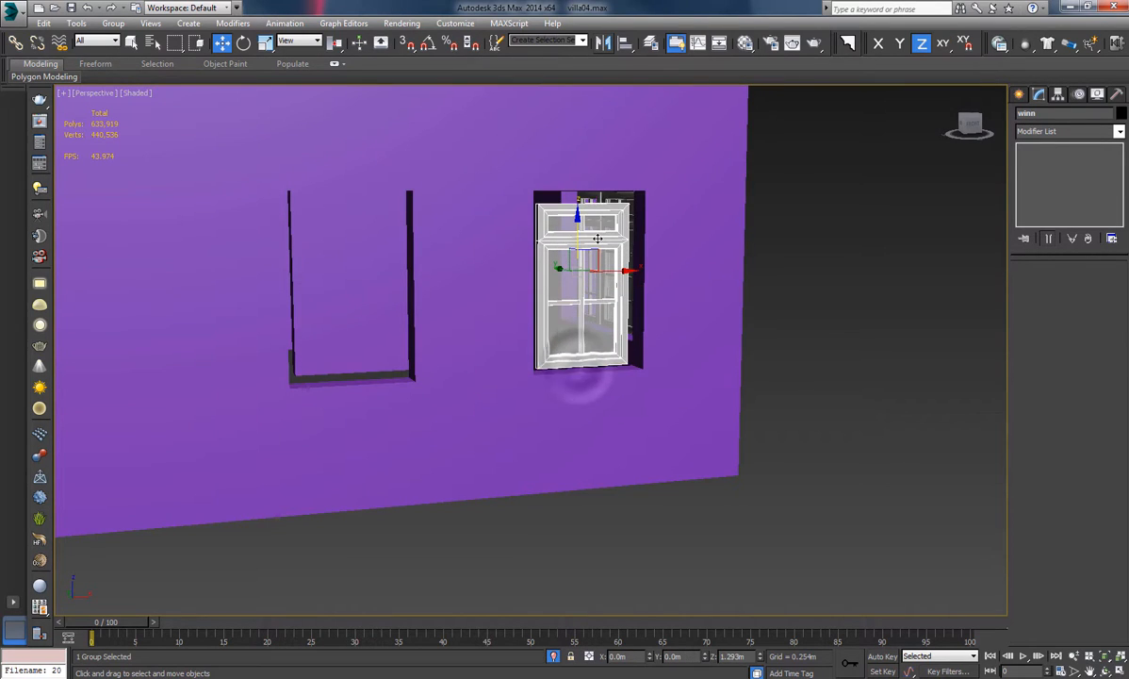
middle_click_drag(653, 283, 568, 383, "alt")
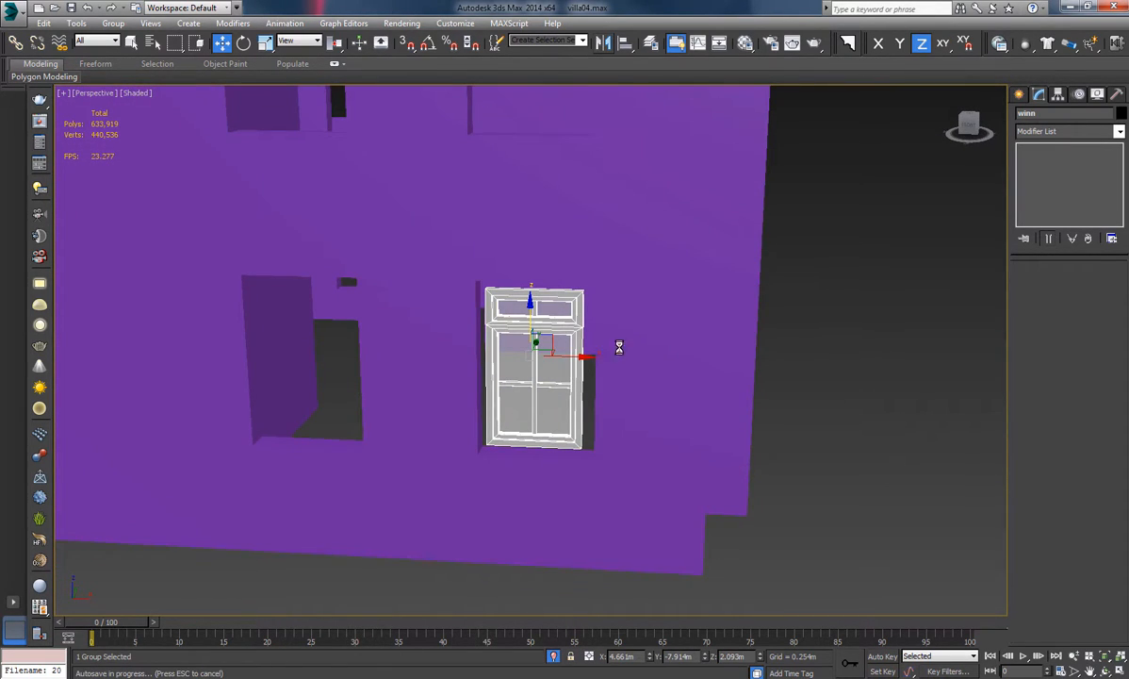
middle_click_drag(618, 348, 615, 404, "alt")
Apply an FFD 2x2x2 modifier to the narrow window and start editing its control points.
left_click(1118, 134)
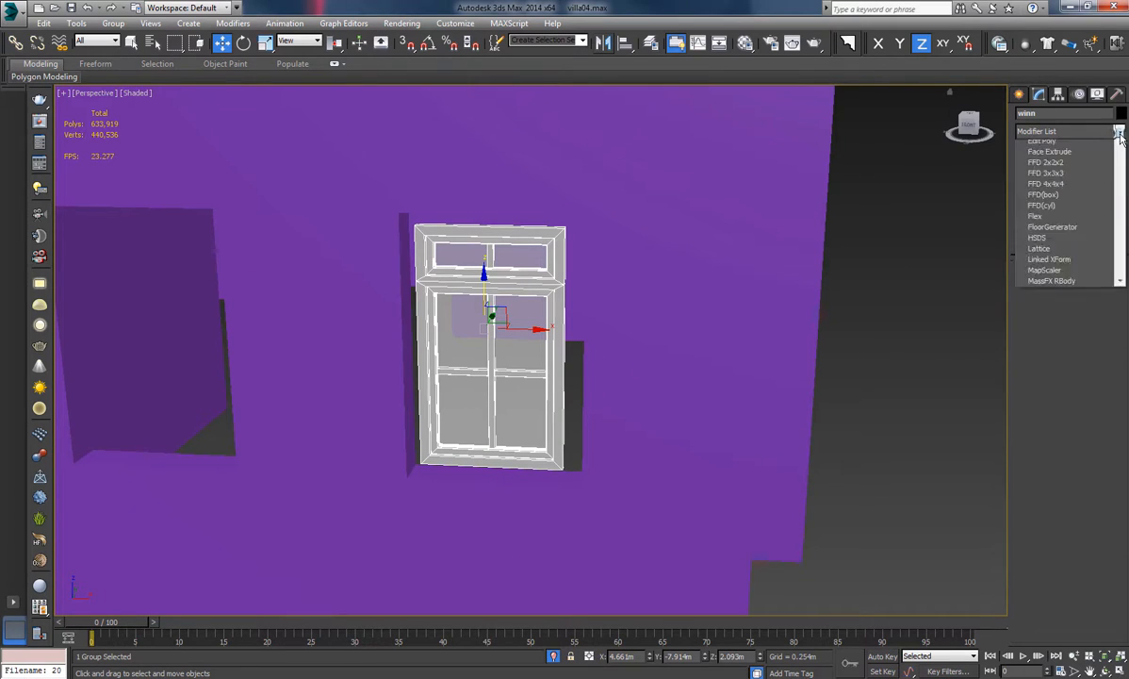
key("f")
left_click(1059, 156)
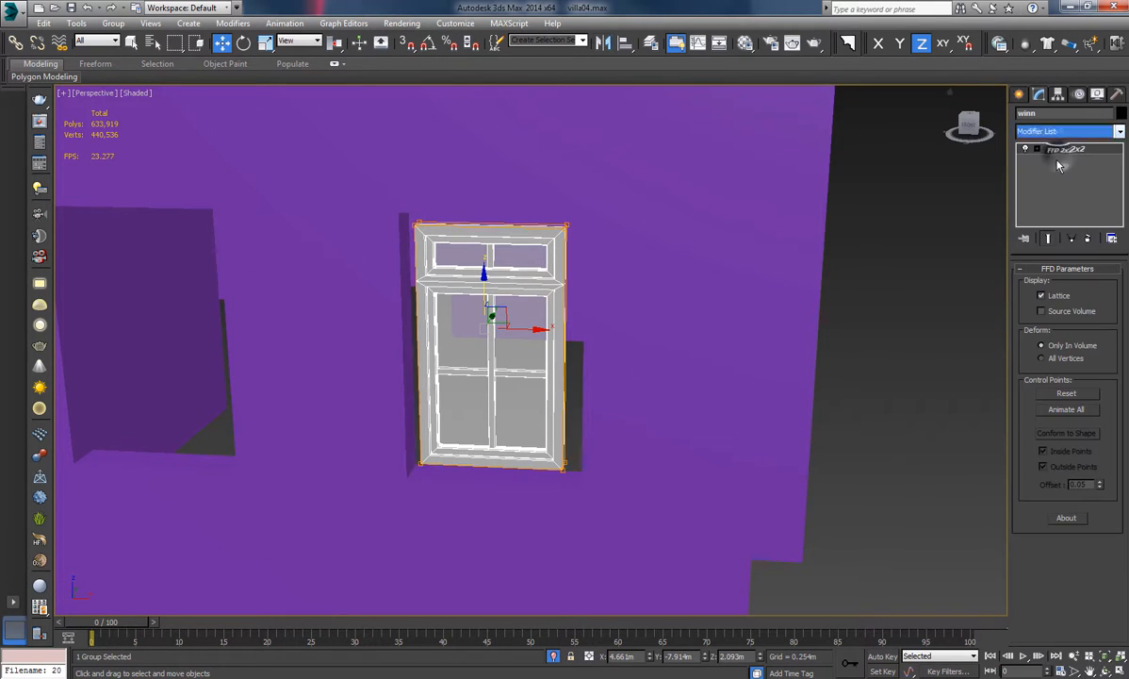
left_click(1061, 160)
Adjust the narrow window's right-side, left-side and top FFD control points to meet the ground-floor opening's edges.
middle_click_drag(807, 315, 518, 205, "alt")
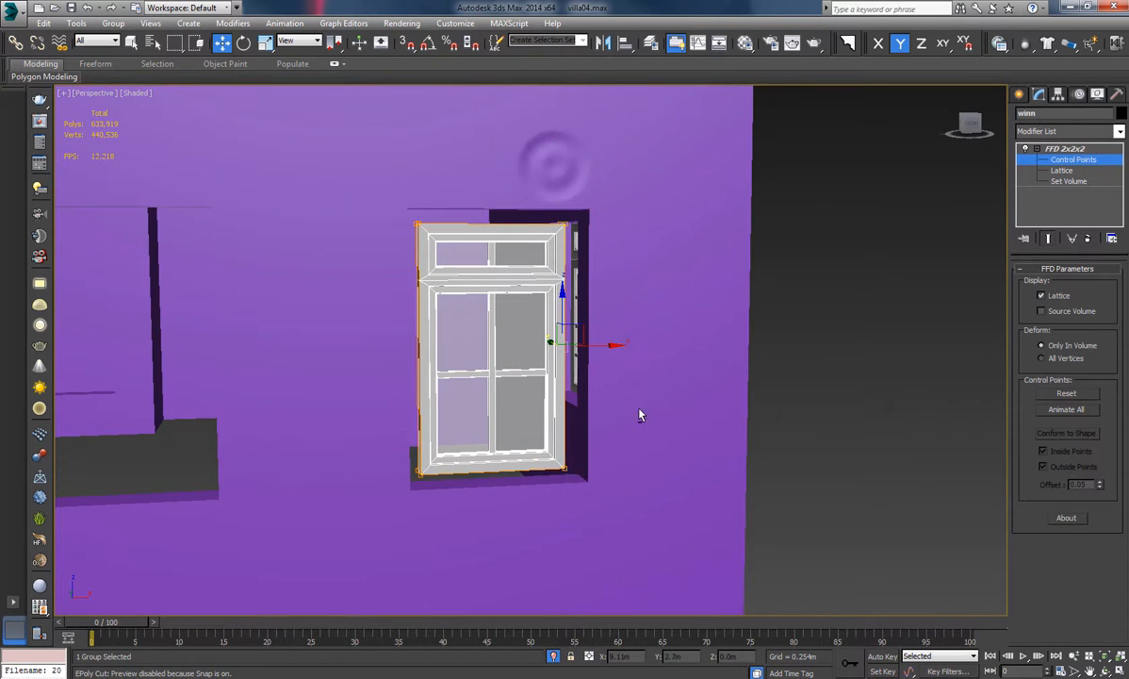
middle_click_drag(639, 415, 615, 360, "alt")
left_click_drag(614, 347, 633, 353)
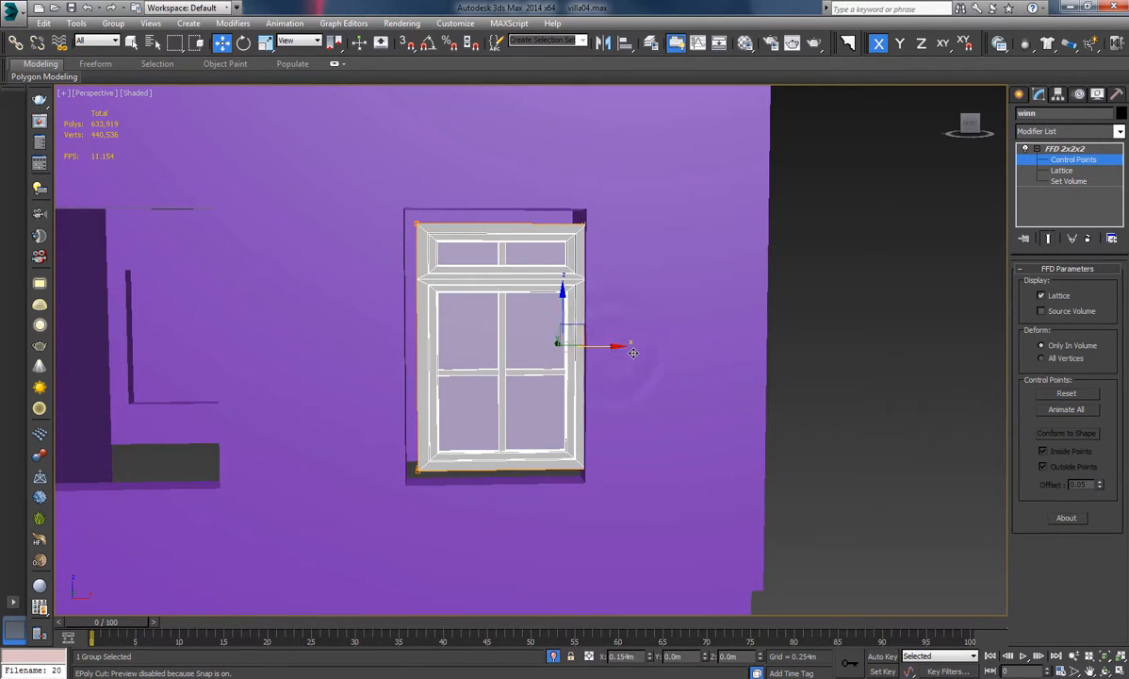
left_click_drag(459, 350, 444, 354)
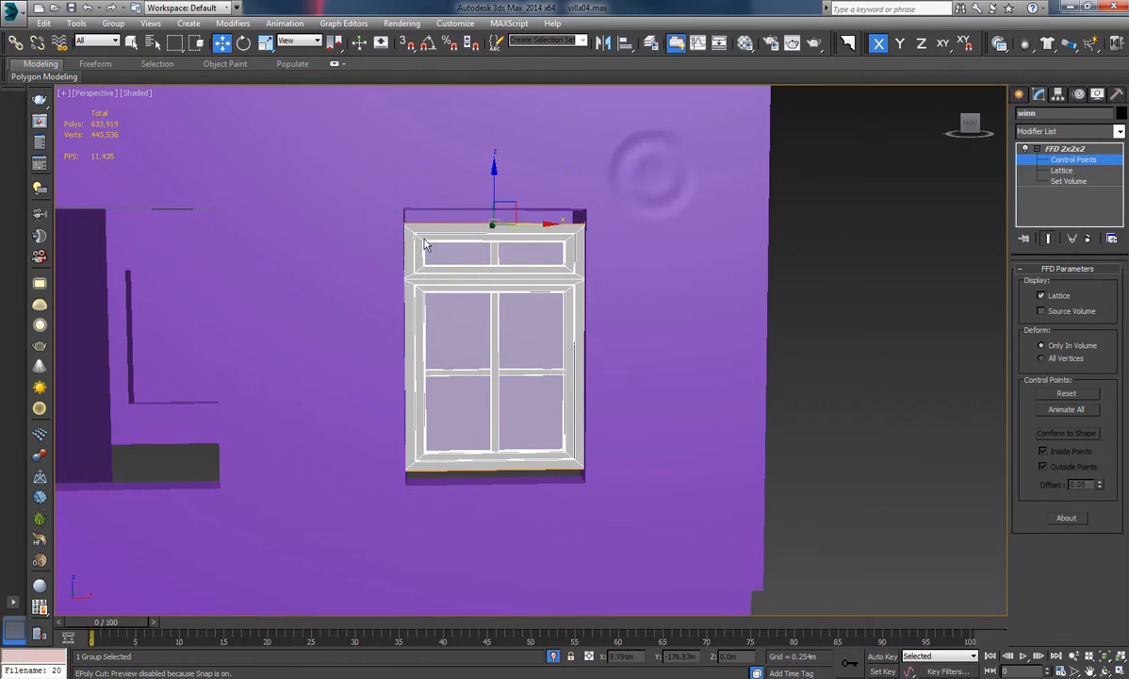
left_click_drag(492, 176, 504, 167)
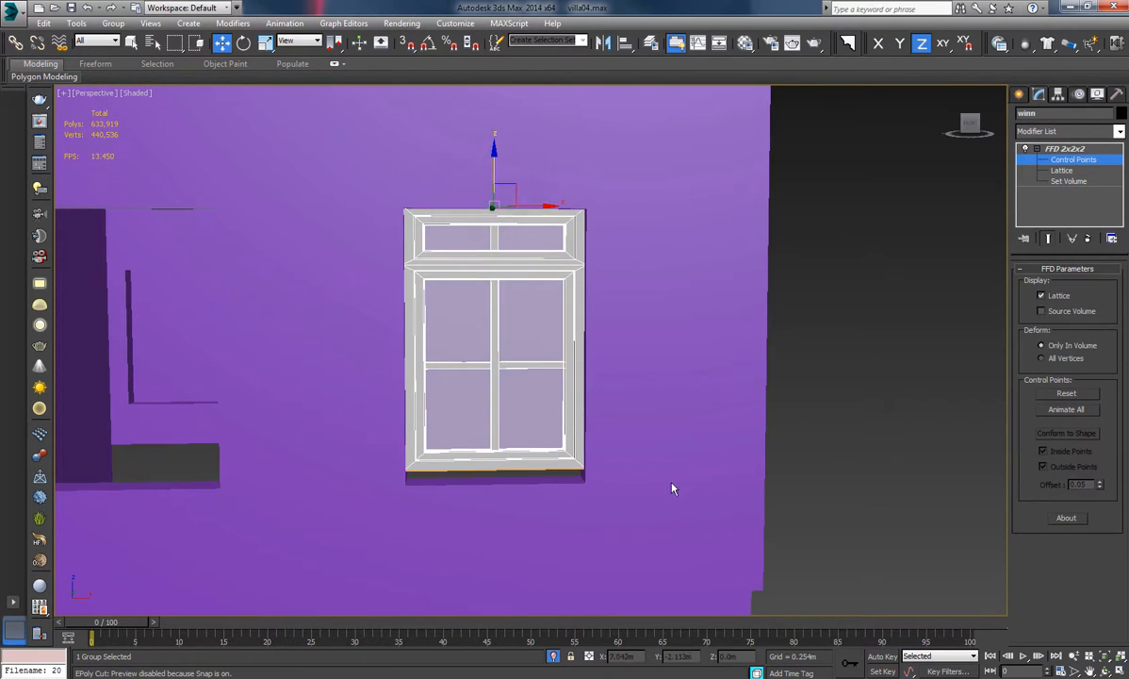
Lower the narrow window's bottom FFD control points to the ground-floor opening's sill and finish control-point editing.
left_click_drag(494, 440, 494, 451)
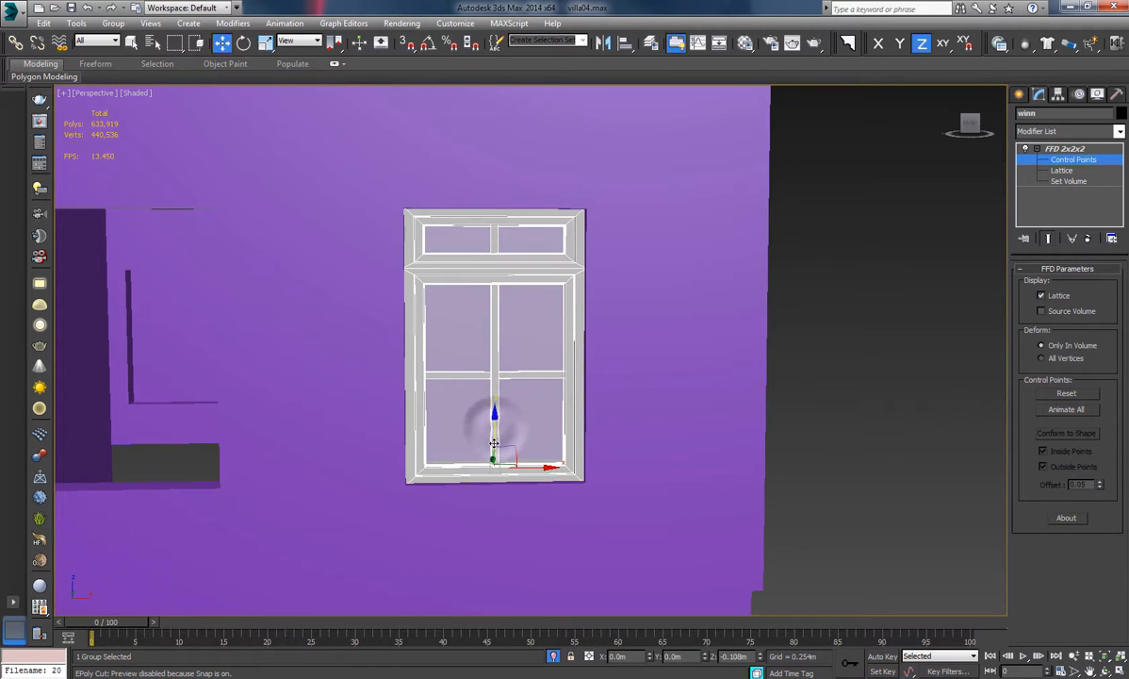
middle_click_drag(578, 403, 621, 436)
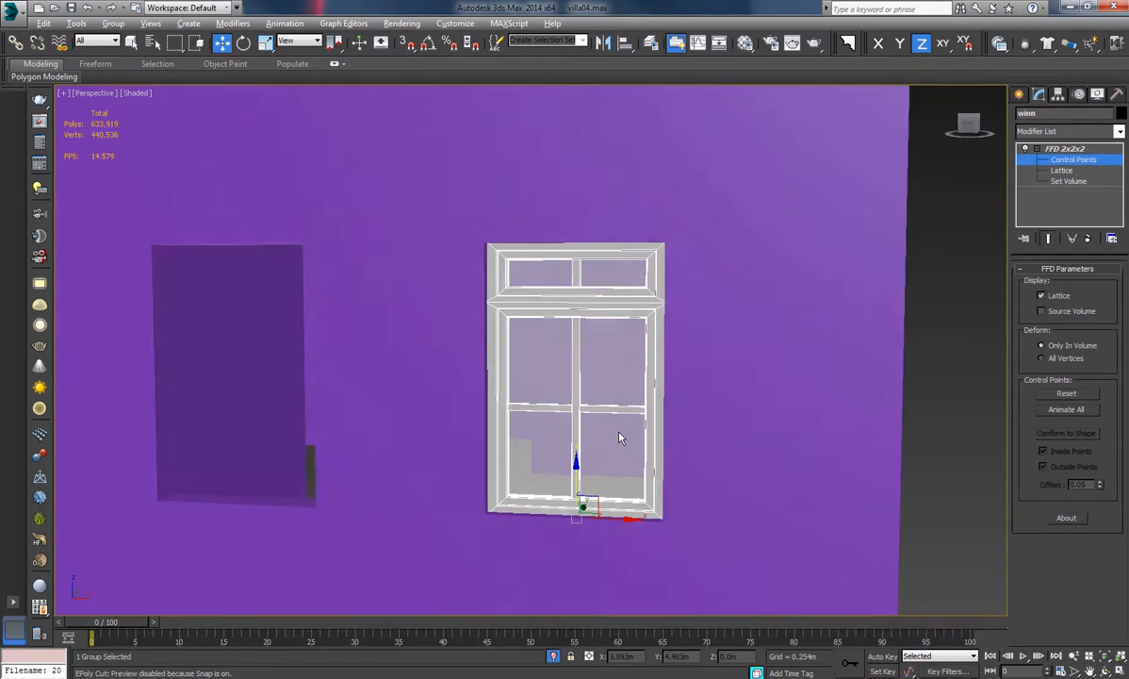
left_click(1066, 151)
left_click(935, 261)
Copy the fitted narrow window along the X axis into the neighbouring ground-floor opening, at about X 2.3 m.
scroll(701, 351, "down", 4)
middle_click_drag(673, 360, 703, 352, "alt")
left_click(650, 373)
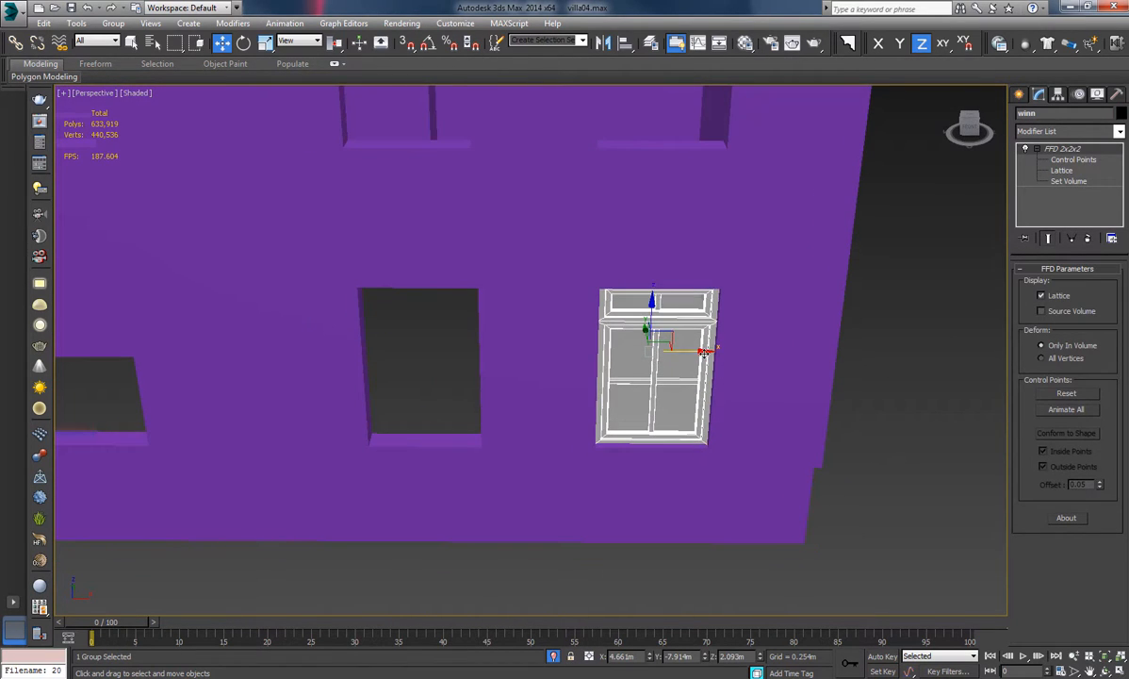
left_click_drag(703, 352, 465, 367, "shift")
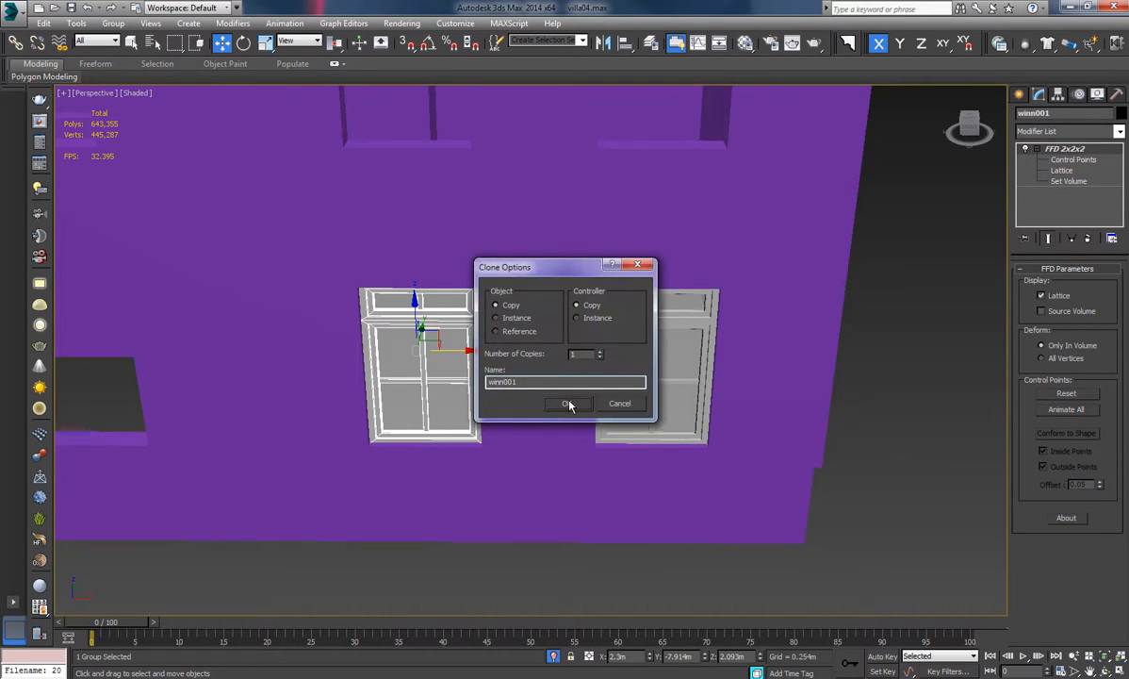
left_click(565, 402)
Copy both narrow windows together about 5.855 m along negative X into the other two ground-floor openings.
left_click(644, 399, "ctrl")
middle_click_drag(644, 399, 910, 351, "alt")
left_click_drag(895, 337, 333, 379, "shift")
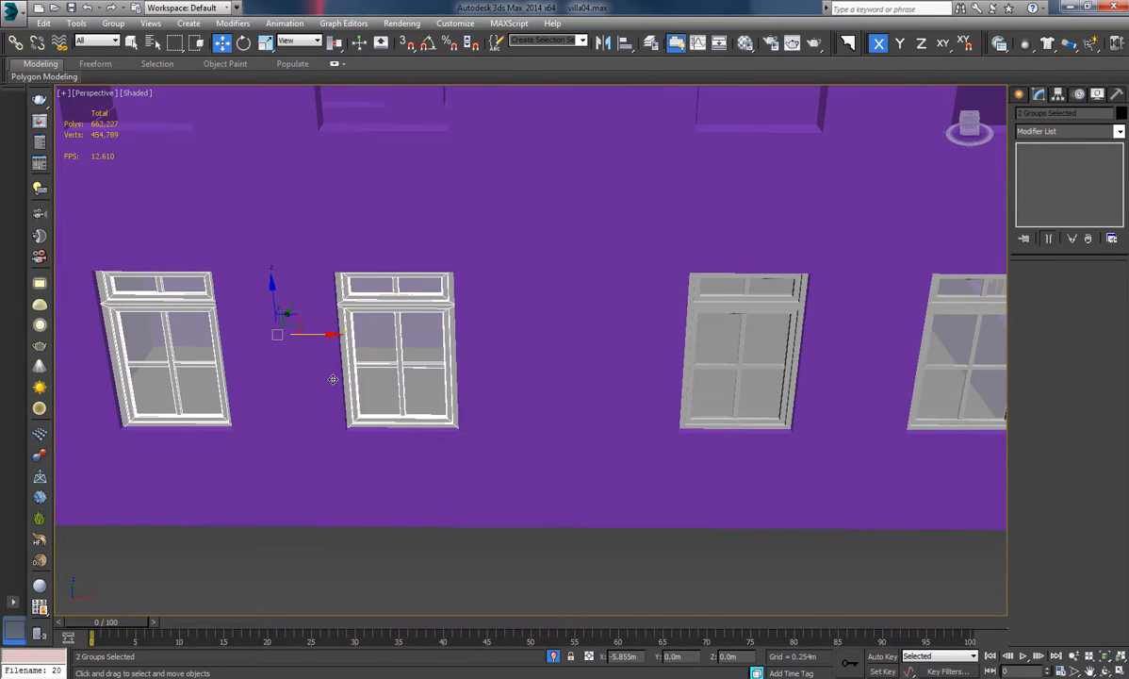
left_click(573, 403)
Select all four ground-floor narrow windows and copy them up along the Z axis to the upper-floor openings.
middle_click_drag(430, 432, 541, 438)
mouse_move(528, 438)
middle_mouse_down("alt")
mouse_move(547, 438)
mouse_move(509, 358)
mouse_move(482, 424)
middle_mouse_up("alt")
scroll(482, 425, "down", 5)
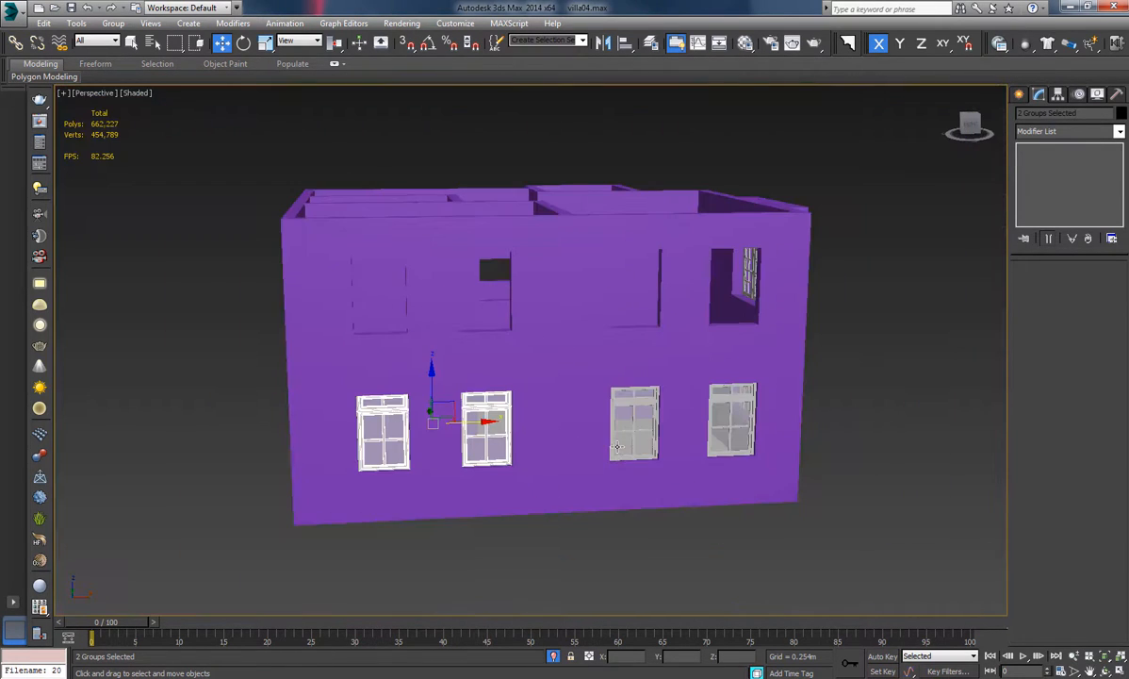
left_click(715, 423, "ctrl")
middle_click_drag(716, 423, 572, 404, "alt")
left_click_drag(566, 365, 567, 240, "shift")
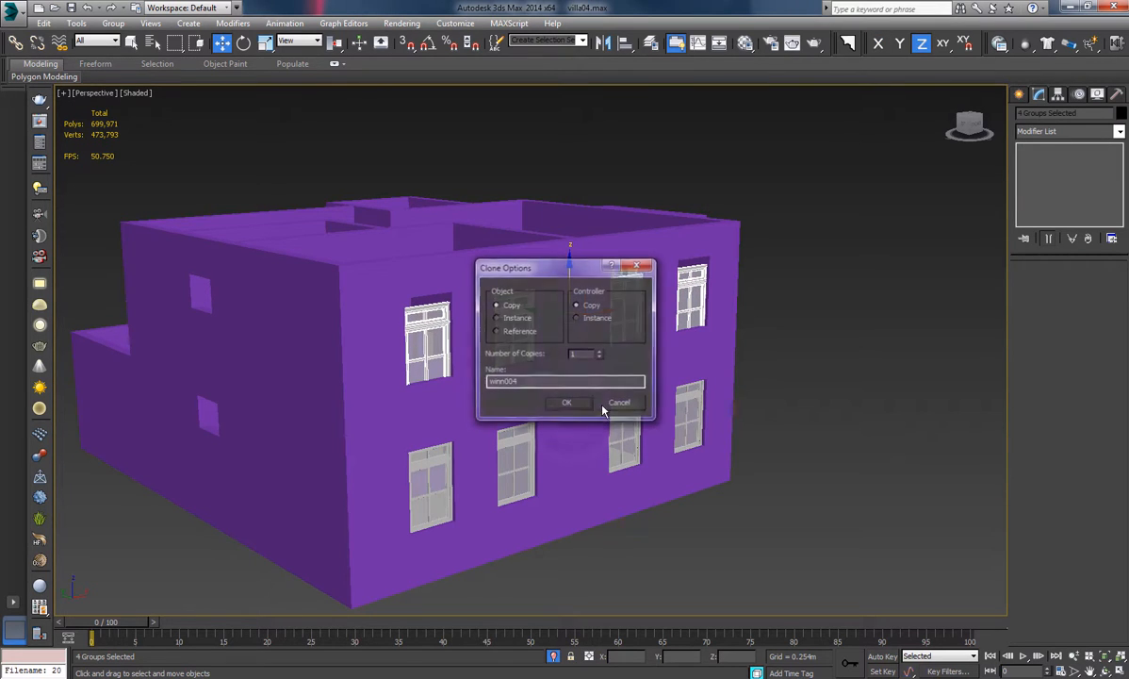
left_click(572, 404)
Raise the four copied windows slightly along Z to fit the upper-floor openings, then deselect them.
middle_click_drag(572, 403, 525, 388, "alt")
scroll(525, 387, "up", 8)
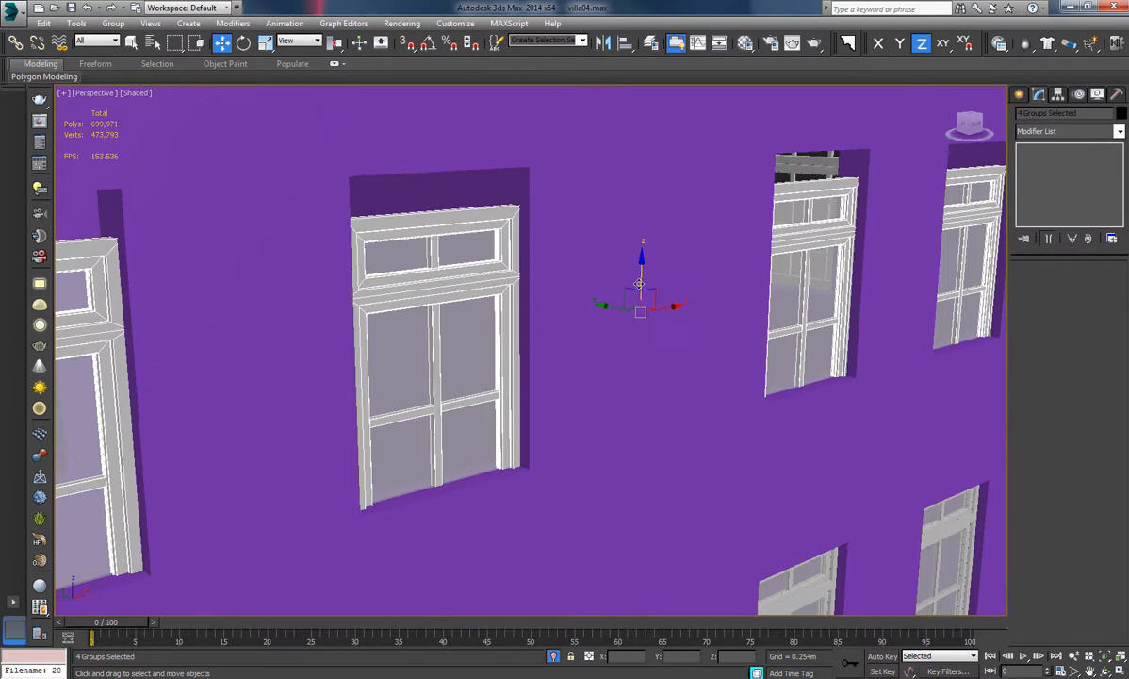
left_click_drag(648, 277, 653, 266)
middle_click_drag(723, 394, 666, 372, "alt")
middle_click_drag(488, 373, 502, 426)
scroll(598, 393, "down", 5)
middle_click_drag(656, 409, 624, 397, "alt")
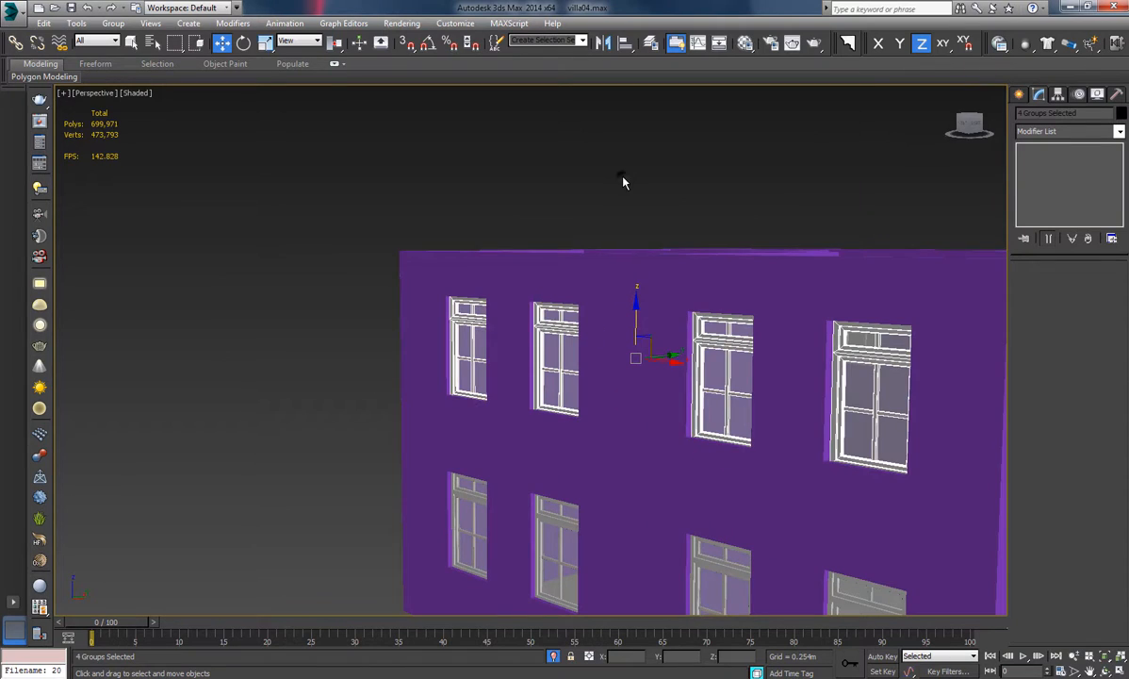
left_click(622, 177)
Exit isolation mode to show the complete villa with its roof, columns and trim.
middle_click_drag(720, 399, 664, 452, "alt")
scroll(607, 400, "down", 4)
right_click(798, 212)
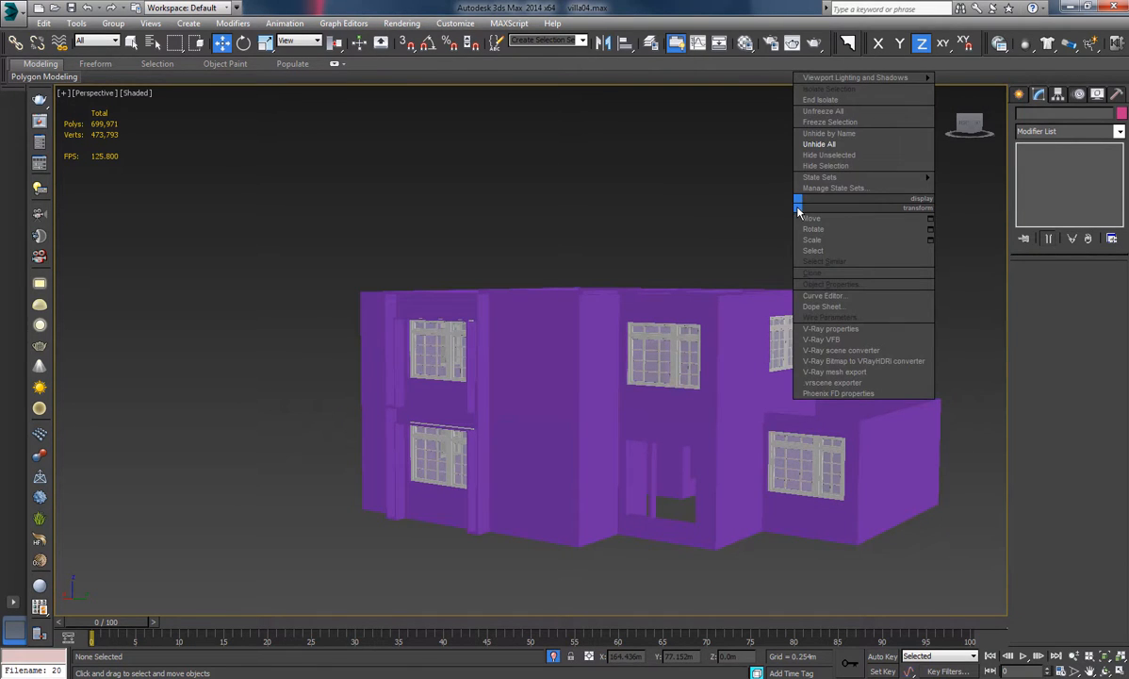
left_click(708, 185)
left_click(553, 657)
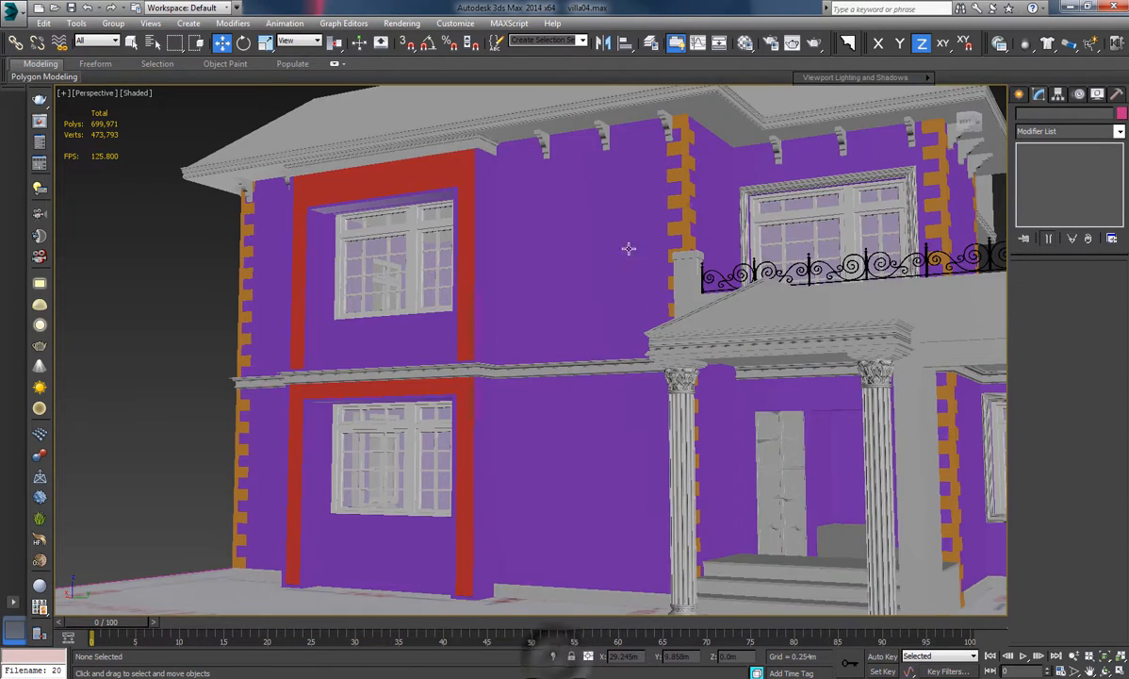
Change the purple villa walls' object color to gray.
middle_click_drag(628, 247, 620, 290, "alt")
left_click(552, 230)
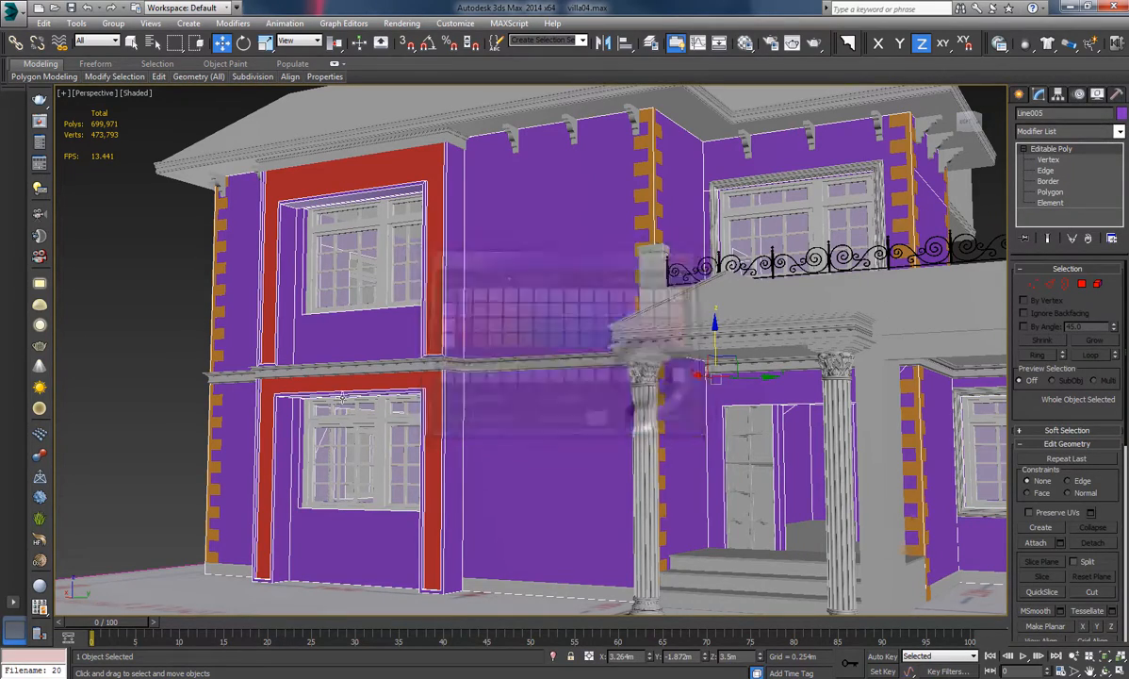
left_click(116, 280)
Change the object color of the blue panes in the two small side-wall windows to gray.
middle_click_drag(952, 289, 523, 334)
scroll(635, 265, "down", 5)
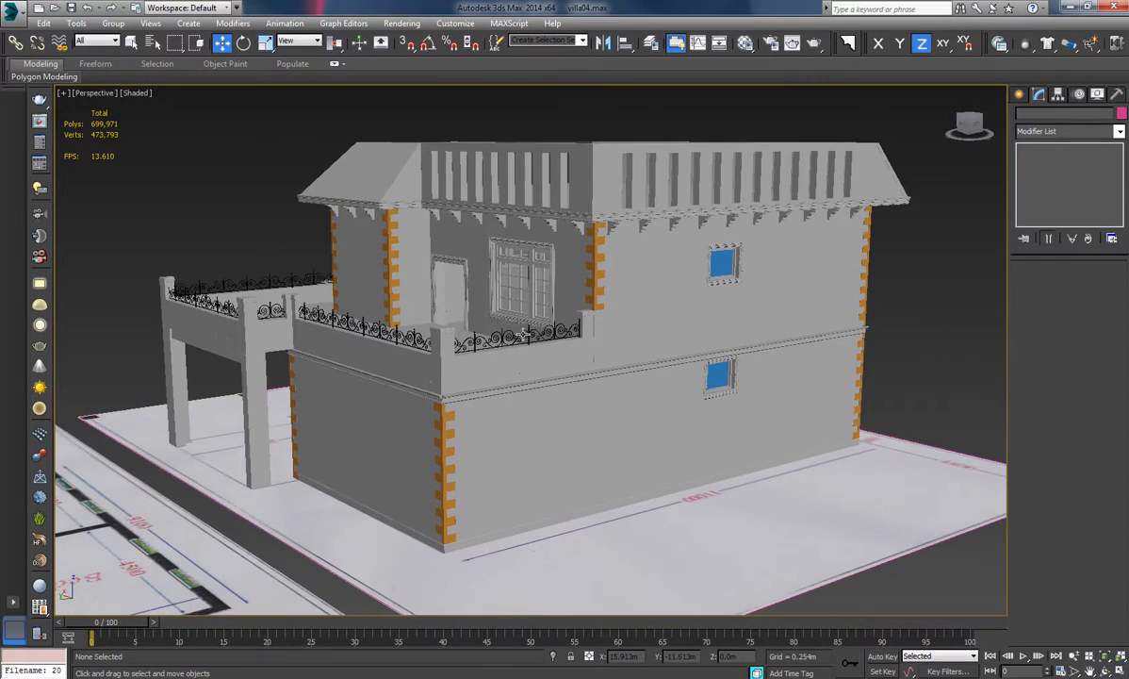
left_click(719, 262)
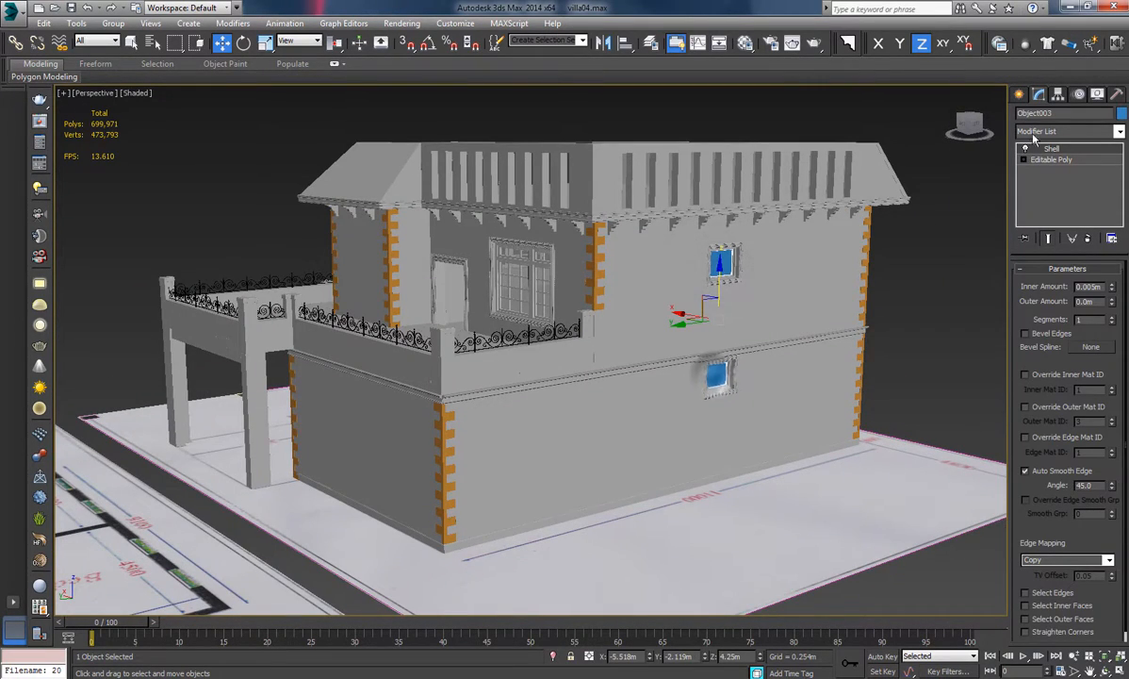
left_click(1122, 114)
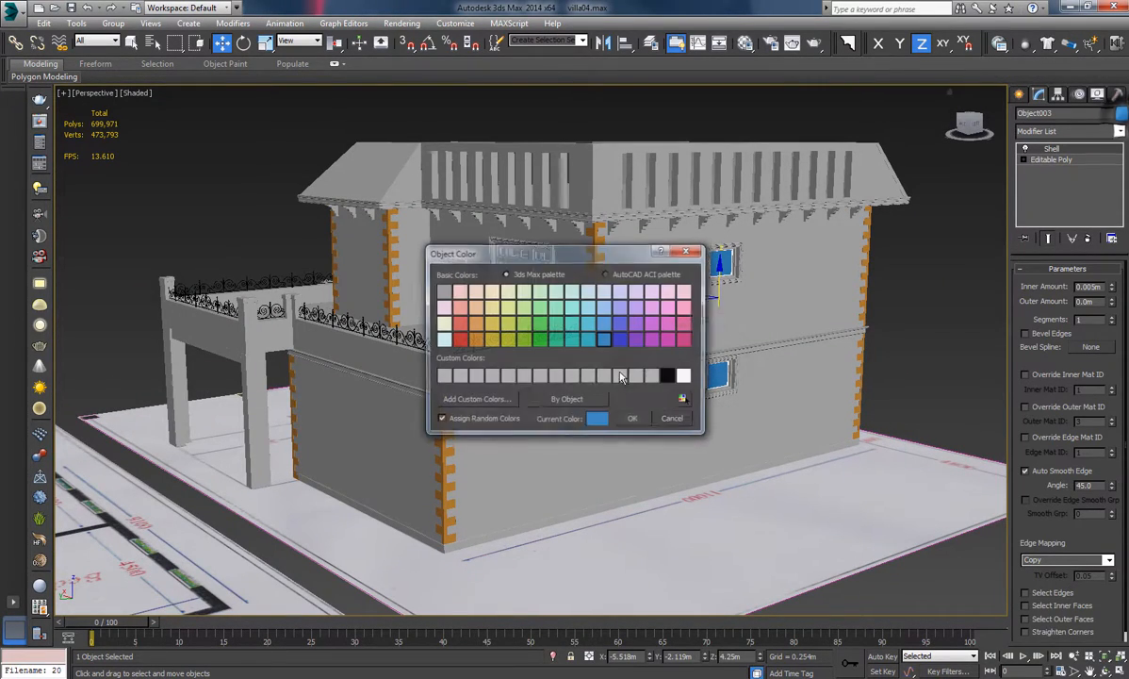
left_click(642, 418)
left_click(923, 273)
Examine the villa's exterior from several angles, including the entrance door's frame and panels up close.
middle_click_drag(641, 377, 677, 450, "alt")
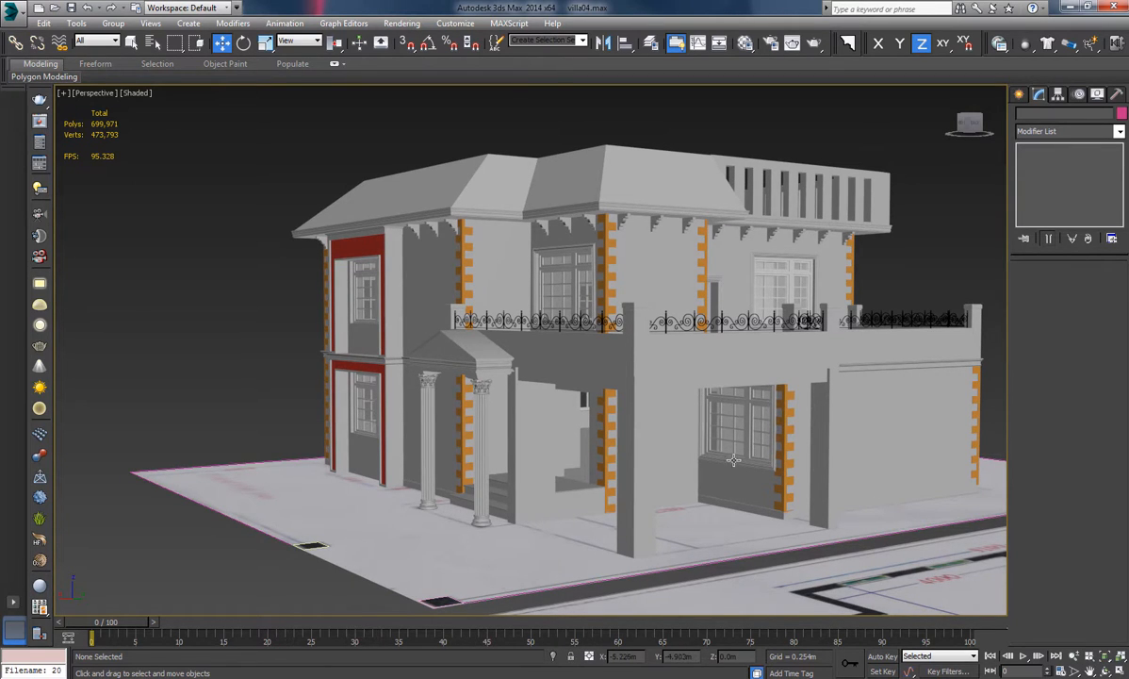
middle_click_drag(745, 444, 709, 432)
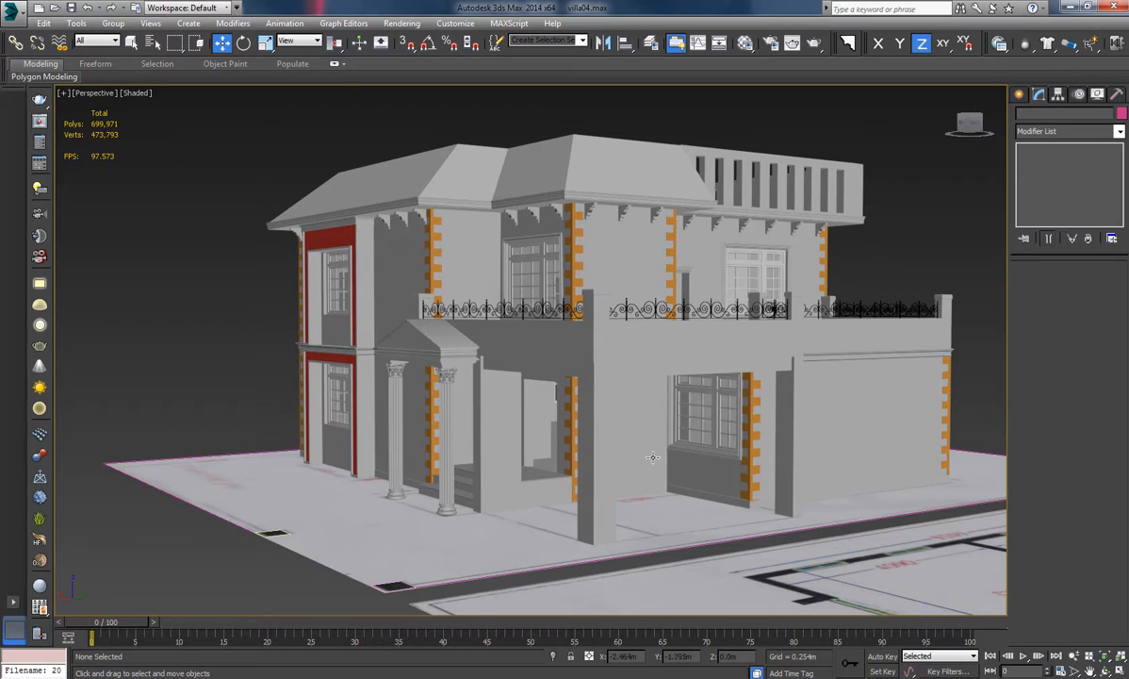
scroll(627, 462, "up", 15)
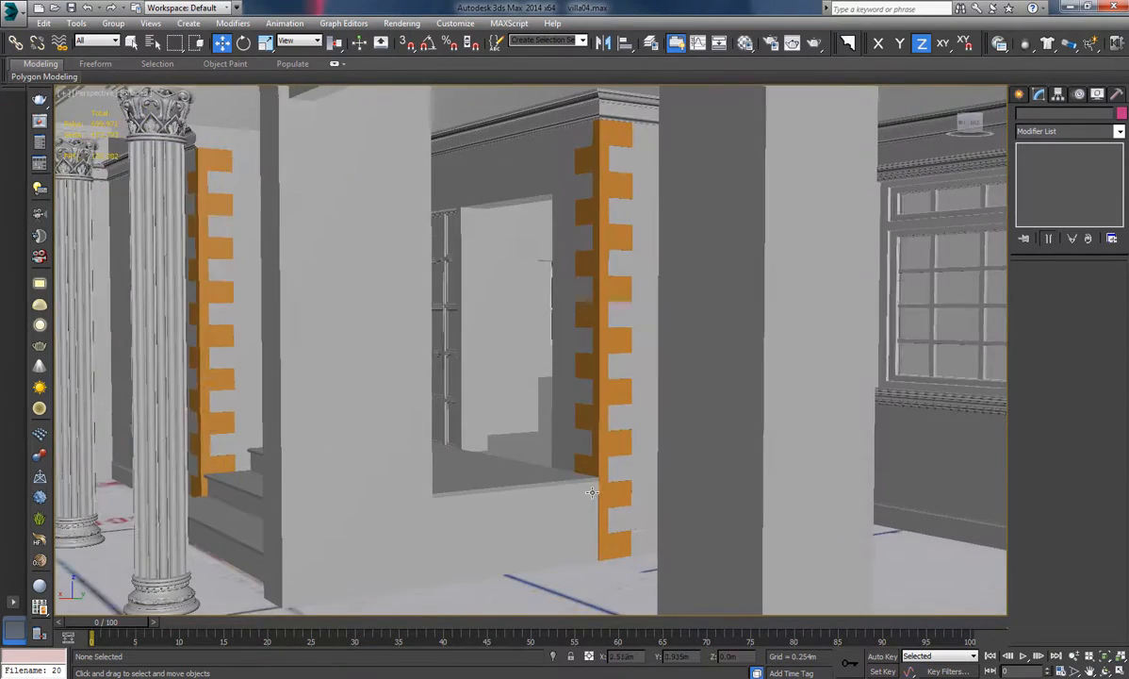
middle_click_drag(592, 492, 654, 456, "alt")
scroll(654, 455, "up", 5)
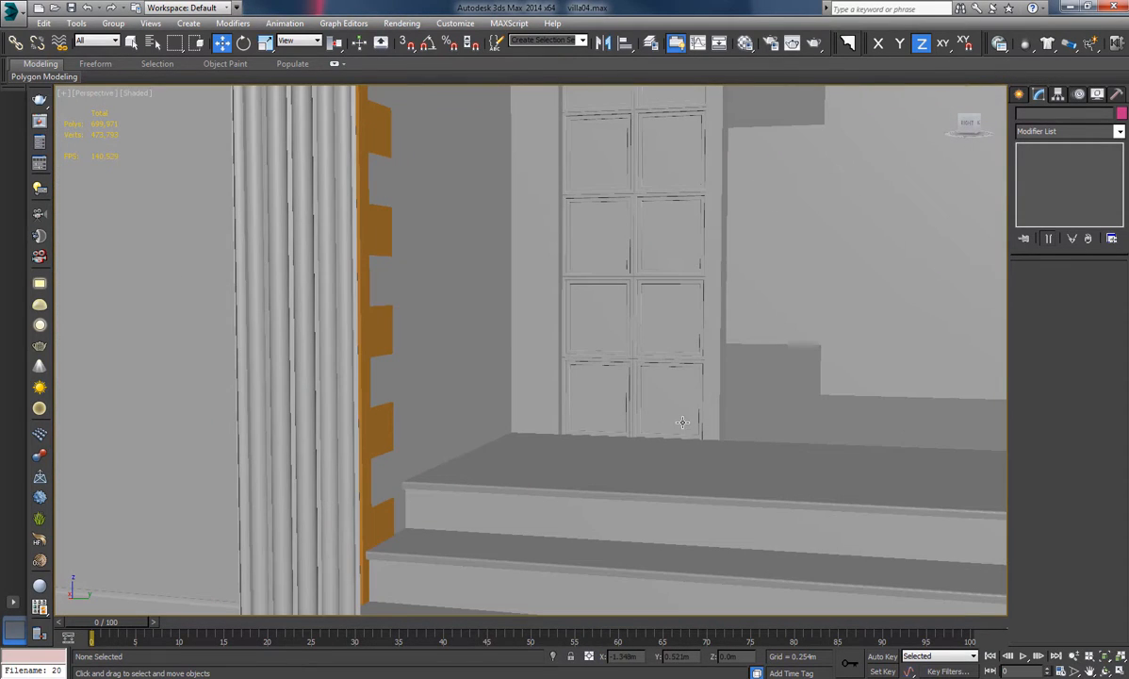
left_click(641, 394)
left_click(594, 387)
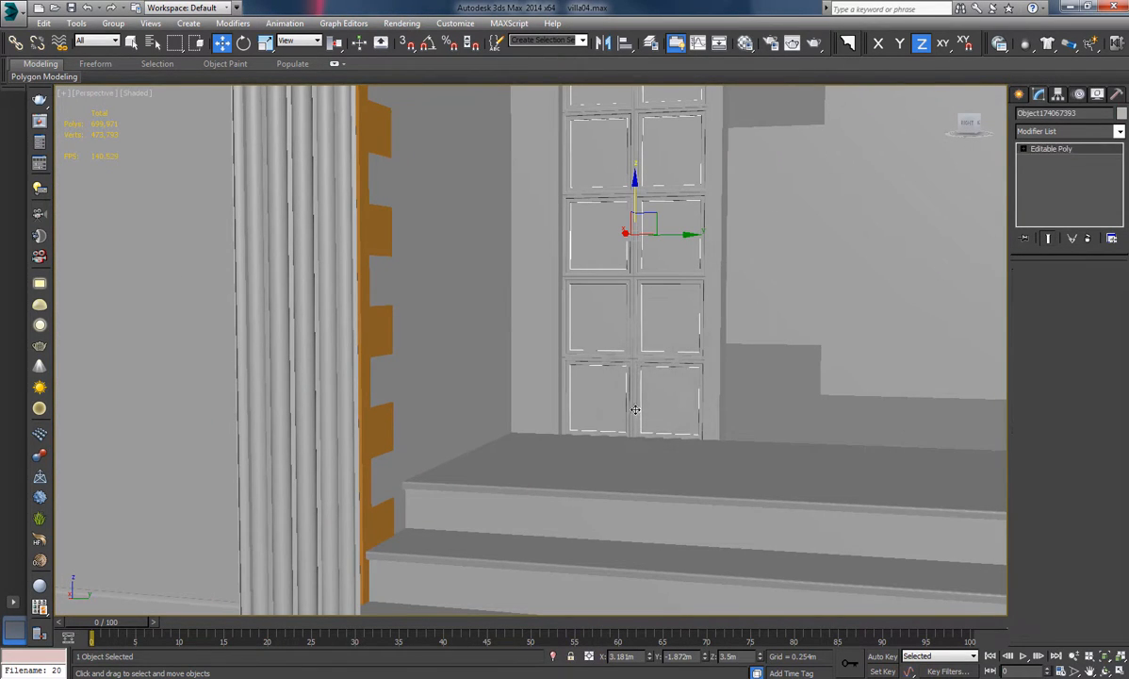
scroll(650, 405, "up", 3)
scroll(679, 416, "down", 6)
scroll(687, 418, "down", 10)
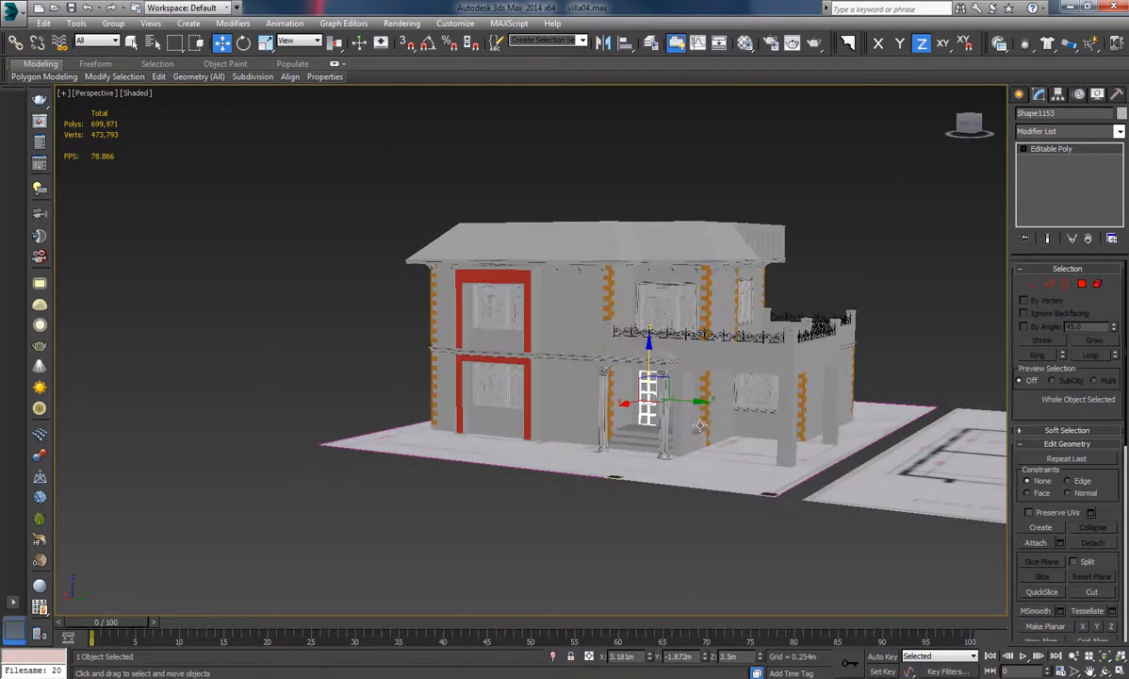
left_click(816, 286)
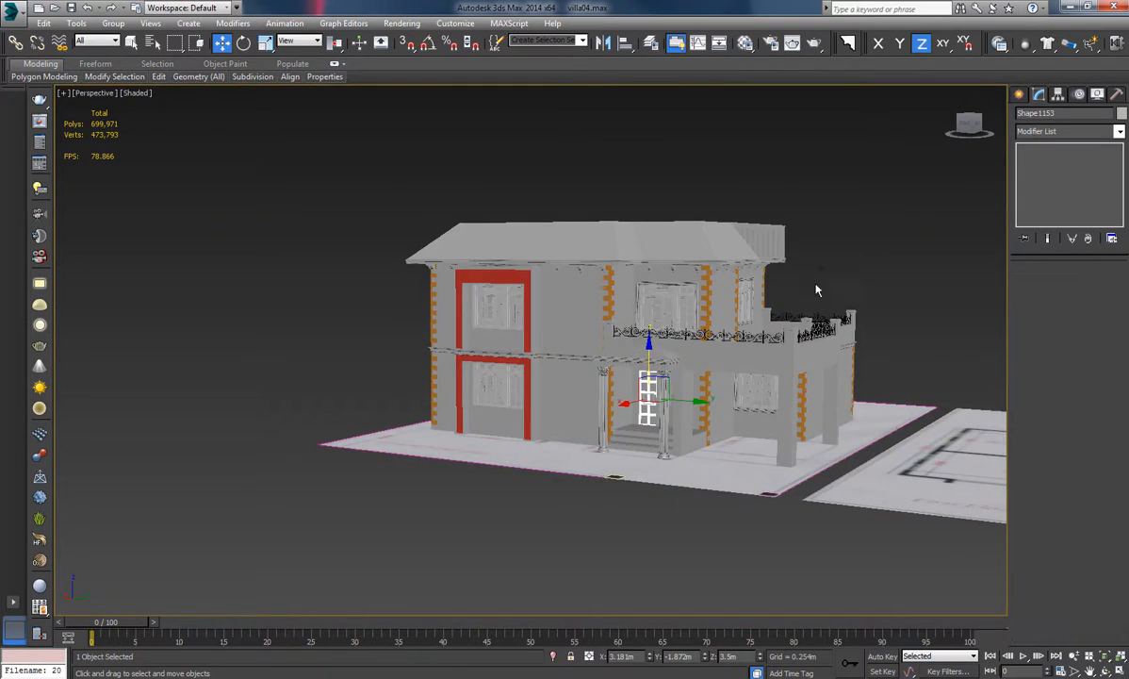
middle_click_drag(816, 286, 762, 294, "alt")
scroll(647, 401, "up", 5)
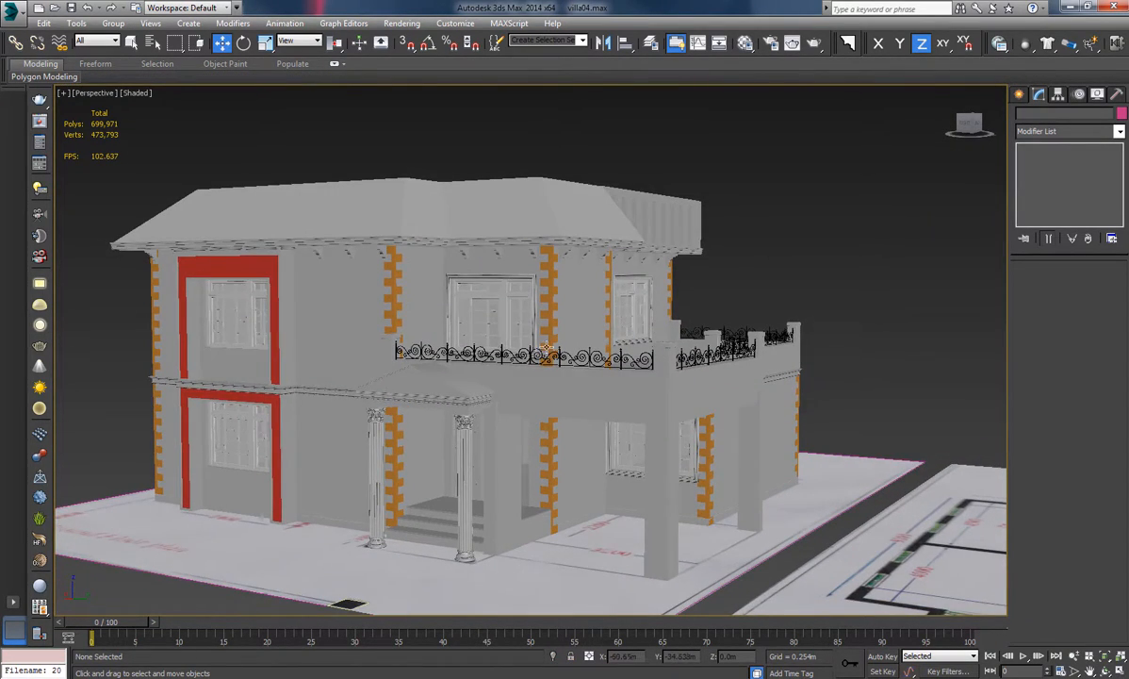
middle_click_drag(545, 349, 616, 358, "alt")
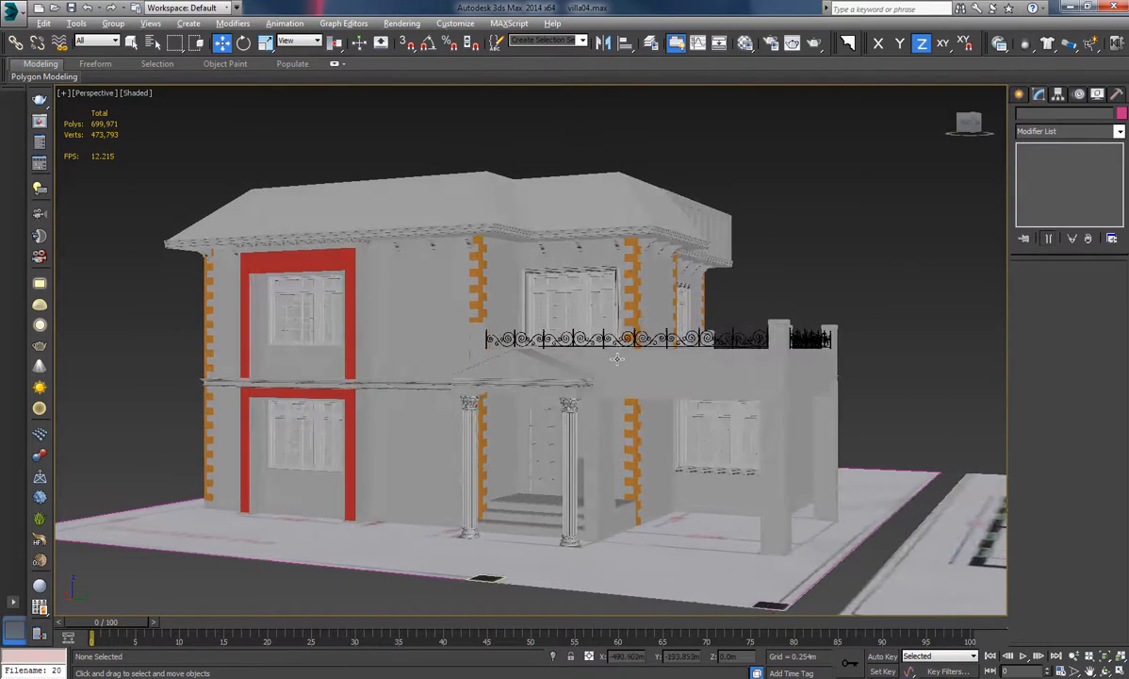
Save the scene as the incremented copy villa05.max in the Villa folder.
left_click(21, 17)
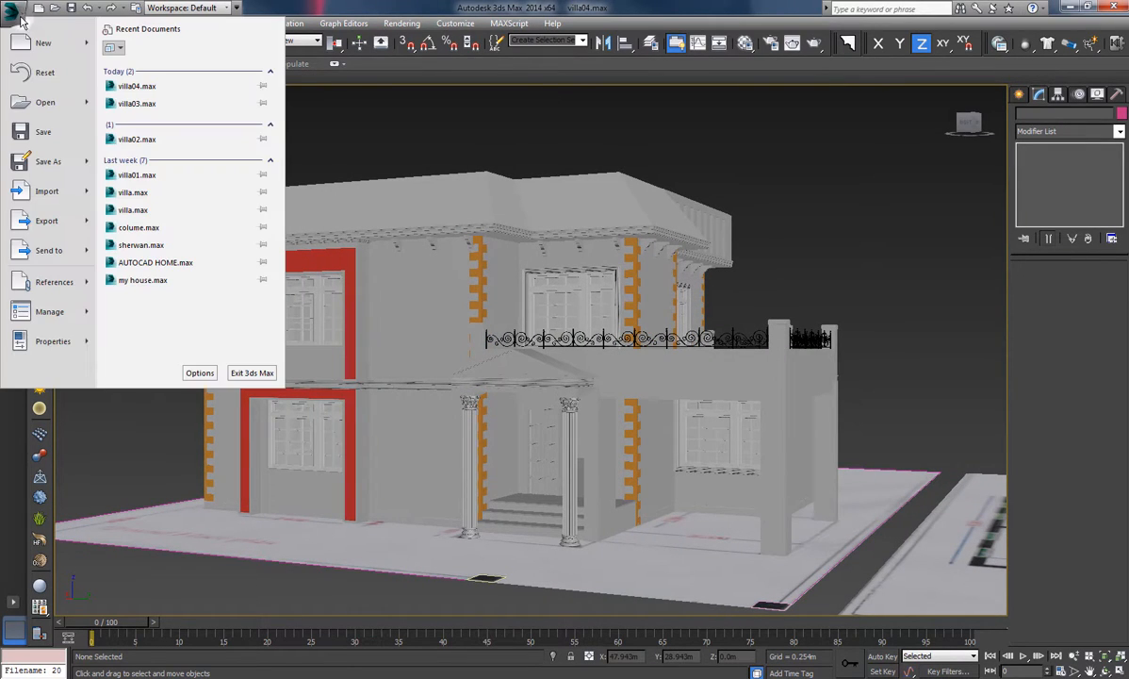
left_click(52, 164)
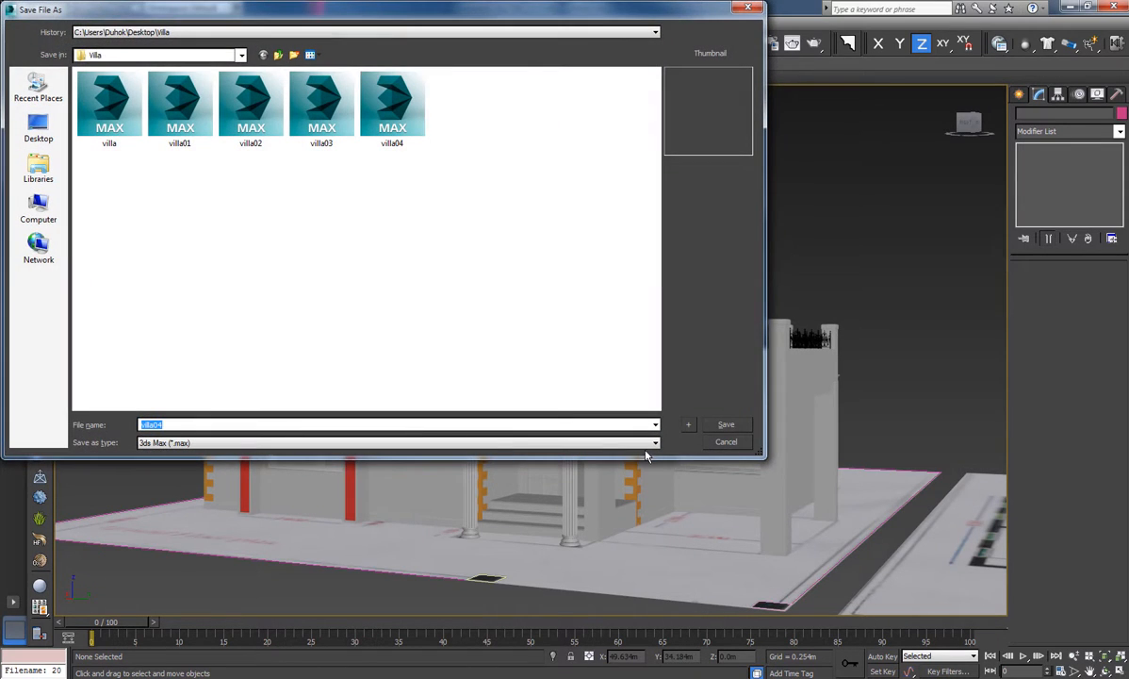
left_click(688, 426)
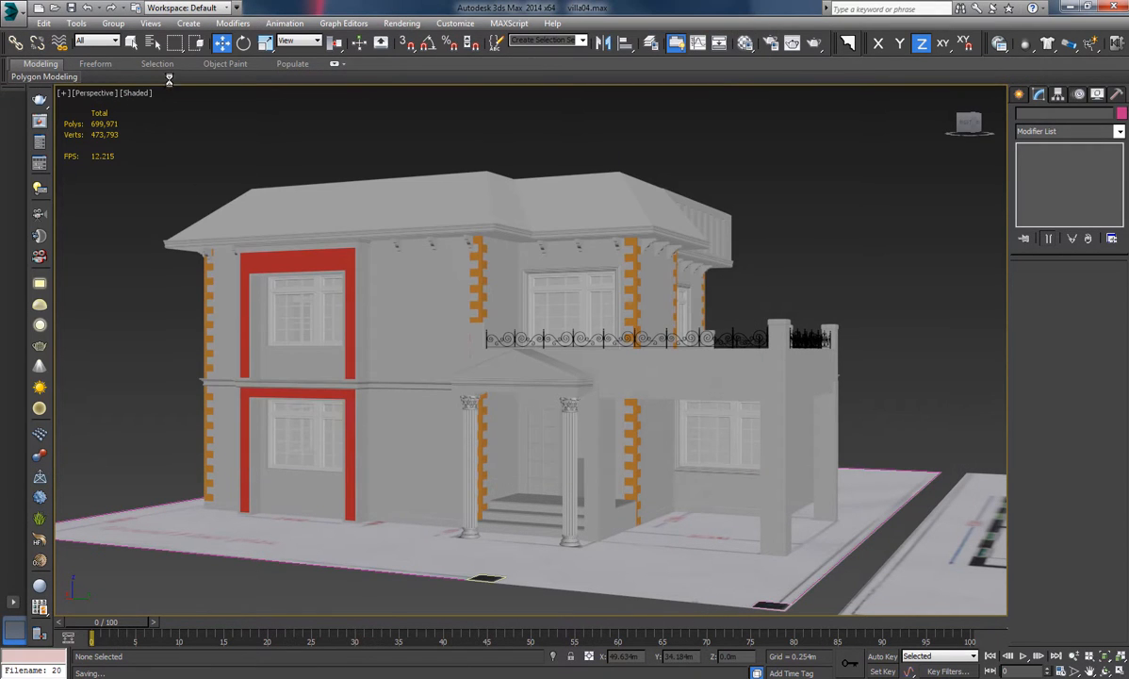
middle_click_drag(719, 331, 754, 337, "alt")
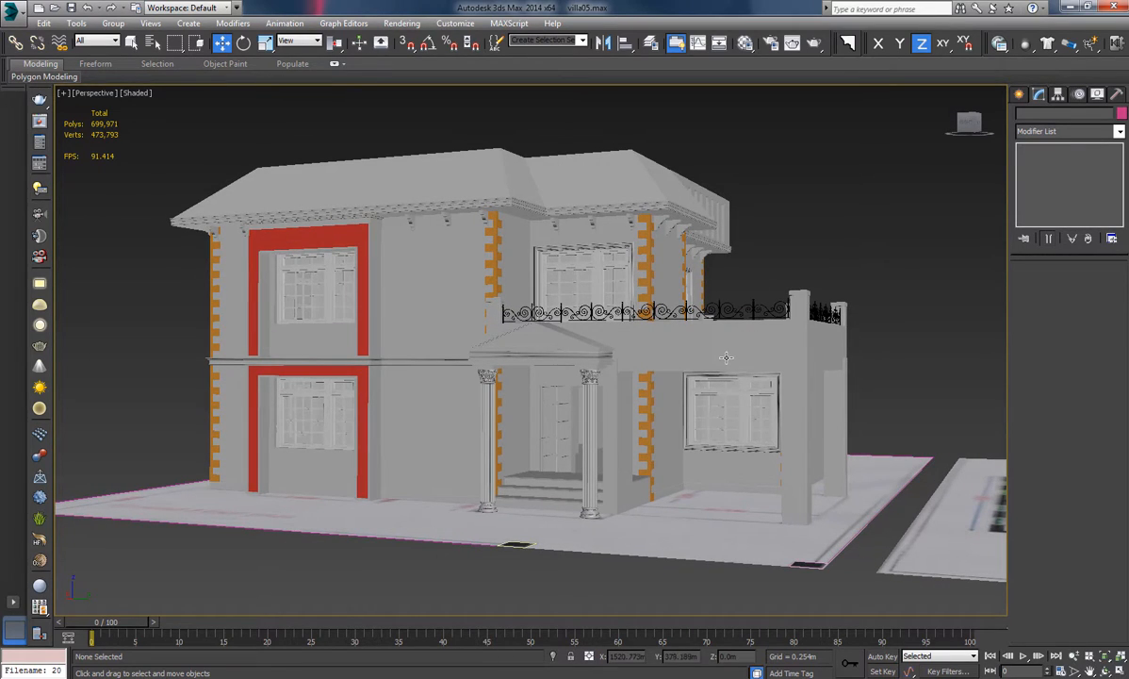